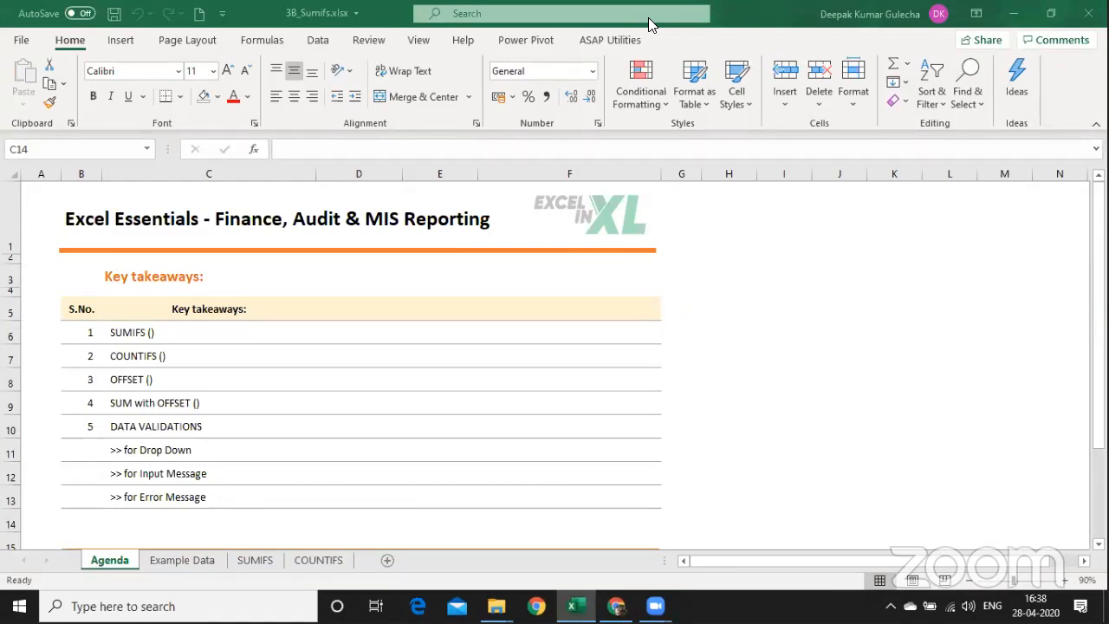
Switch from the Agenda to the Example Data sheet holding the SALES DATA table.
click(424, 393)
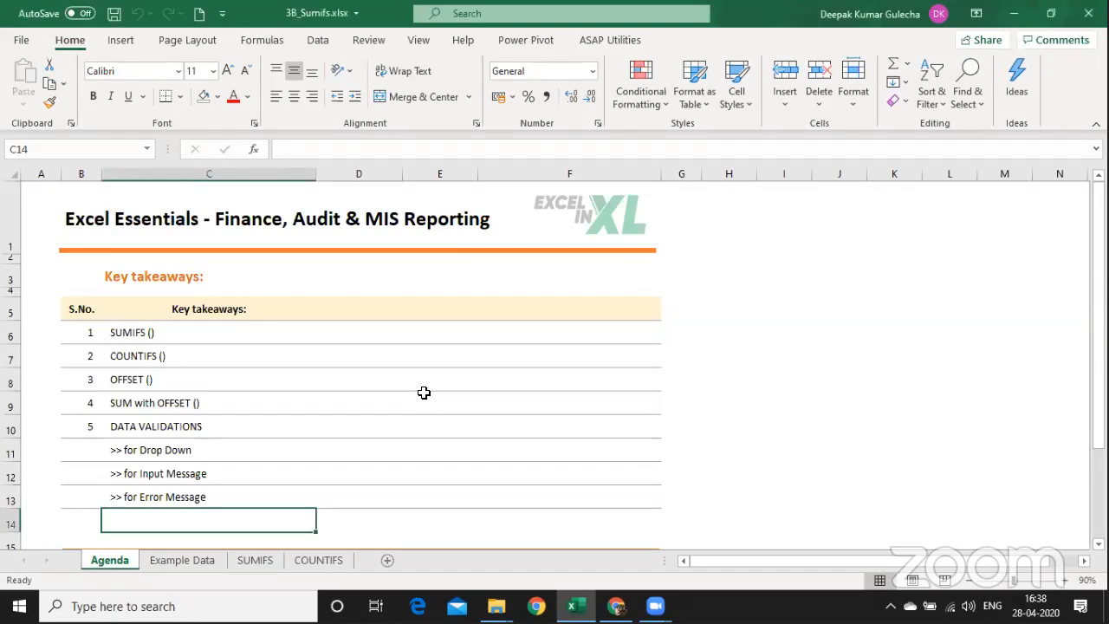
key(ctrl+Page_Down)
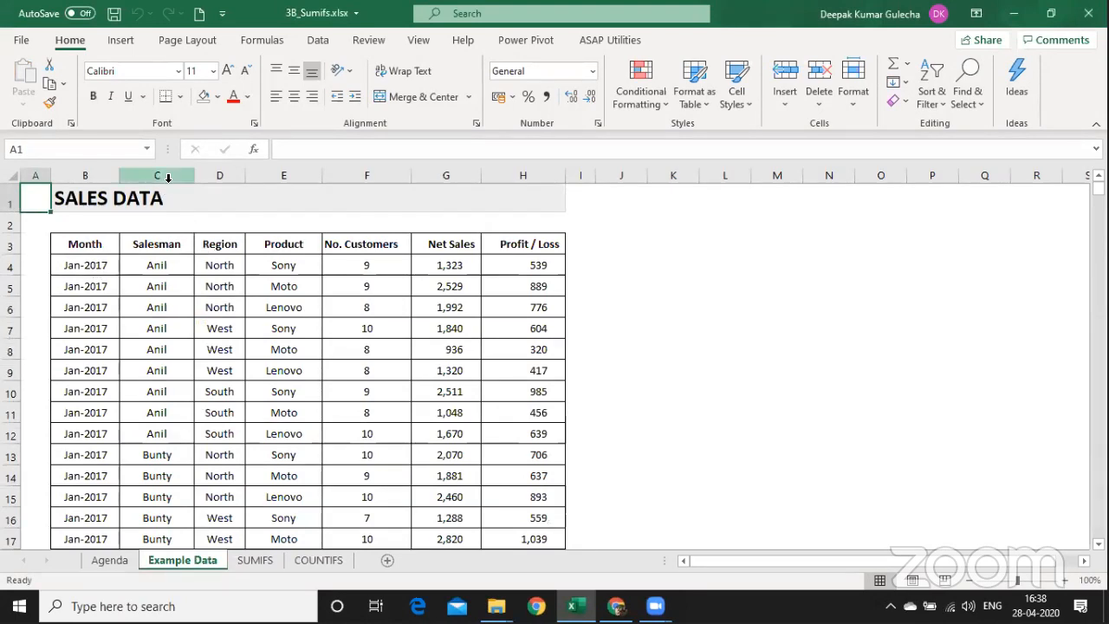
Widen the Salesman, Region and Product columns and fill the three number headers gold.
drag(164, 177, 282, 171)
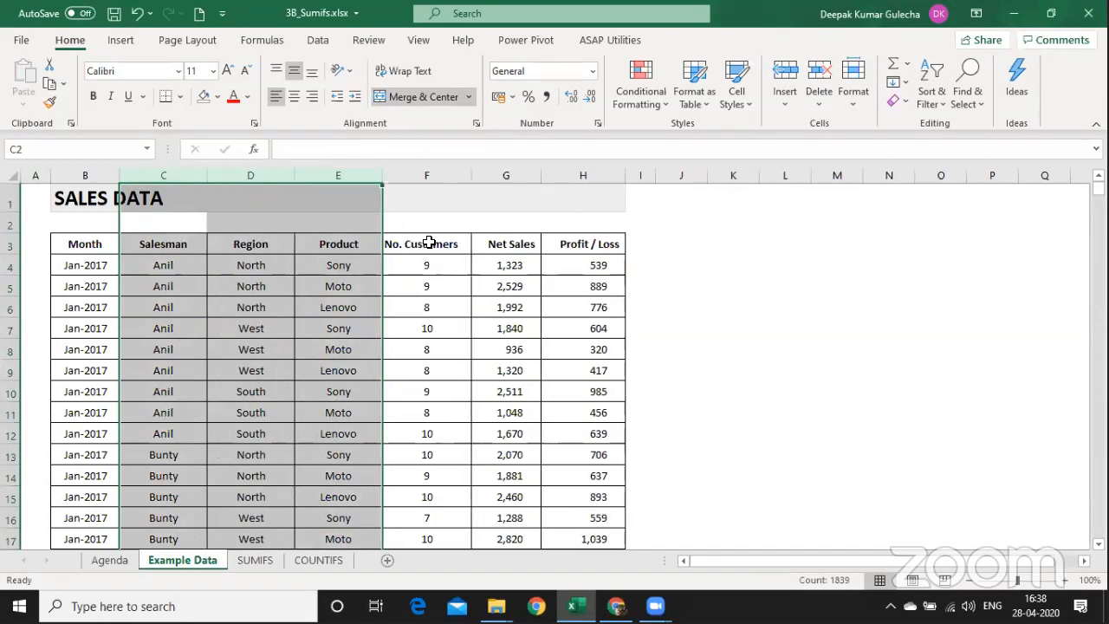
drag(431, 244, 577, 246)
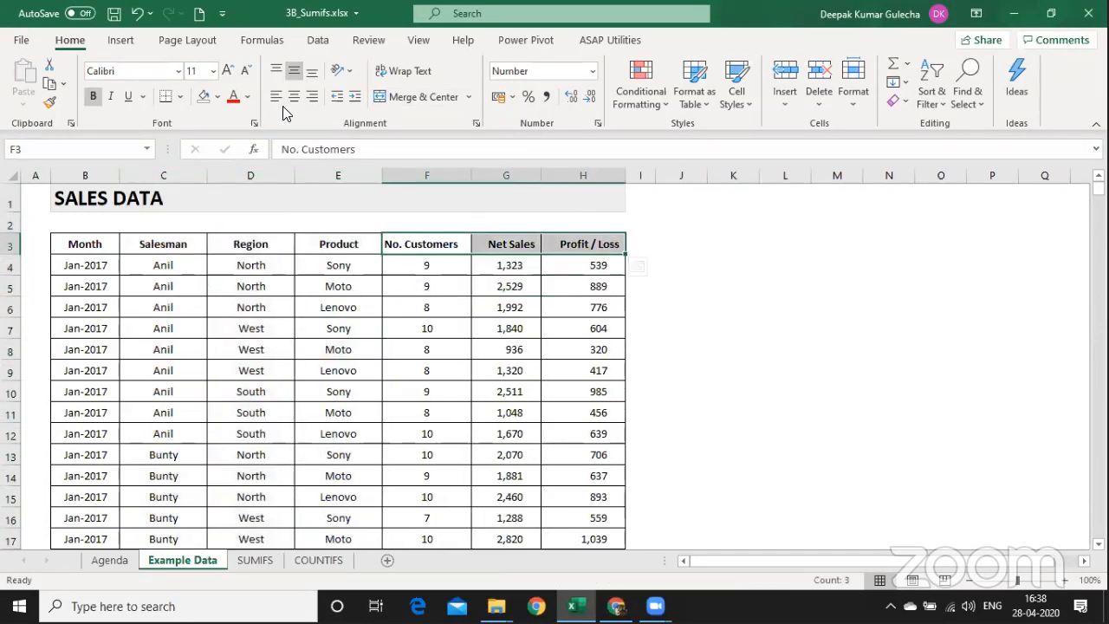
click(217, 96)
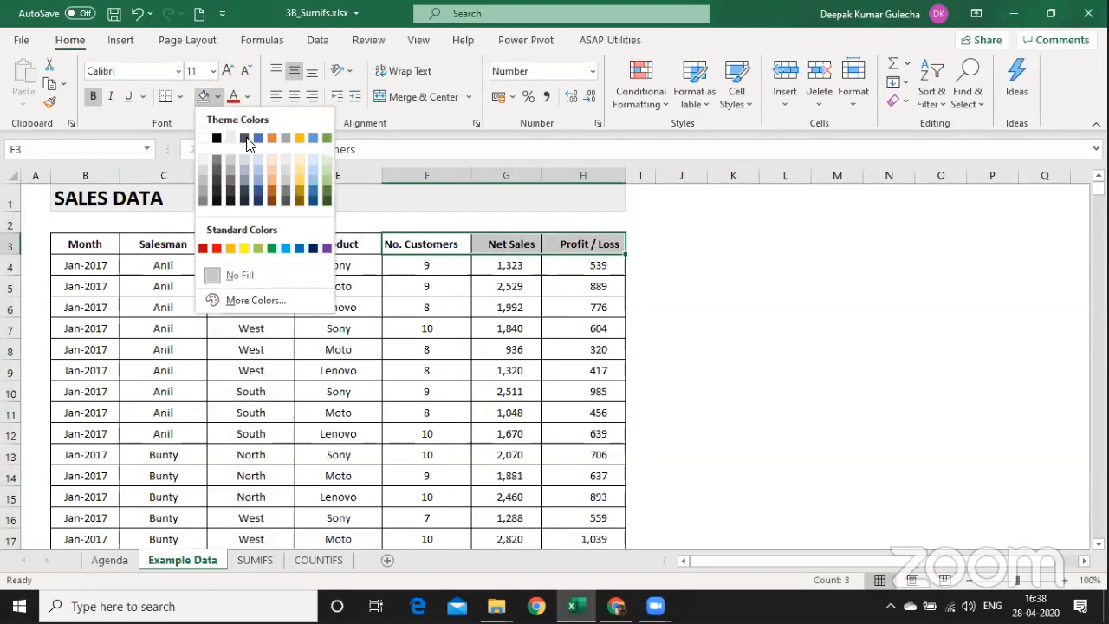
click(302, 168)
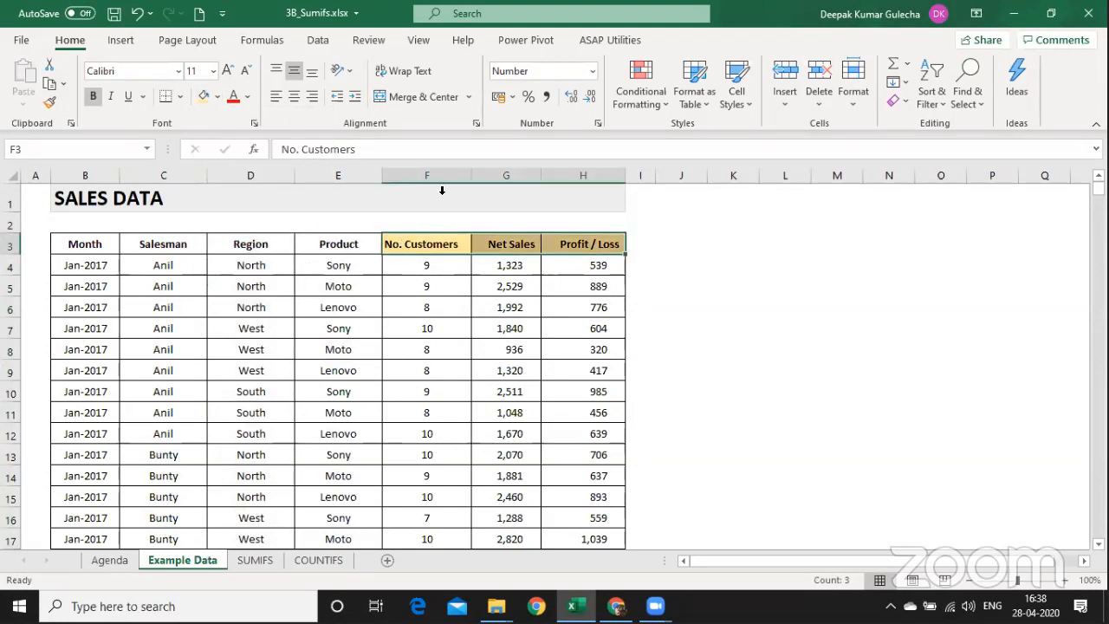
Widen columns F–H and centre the No. Customers, Net Sales and Profit / Loss headers.
drag(448, 173, 556, 178)
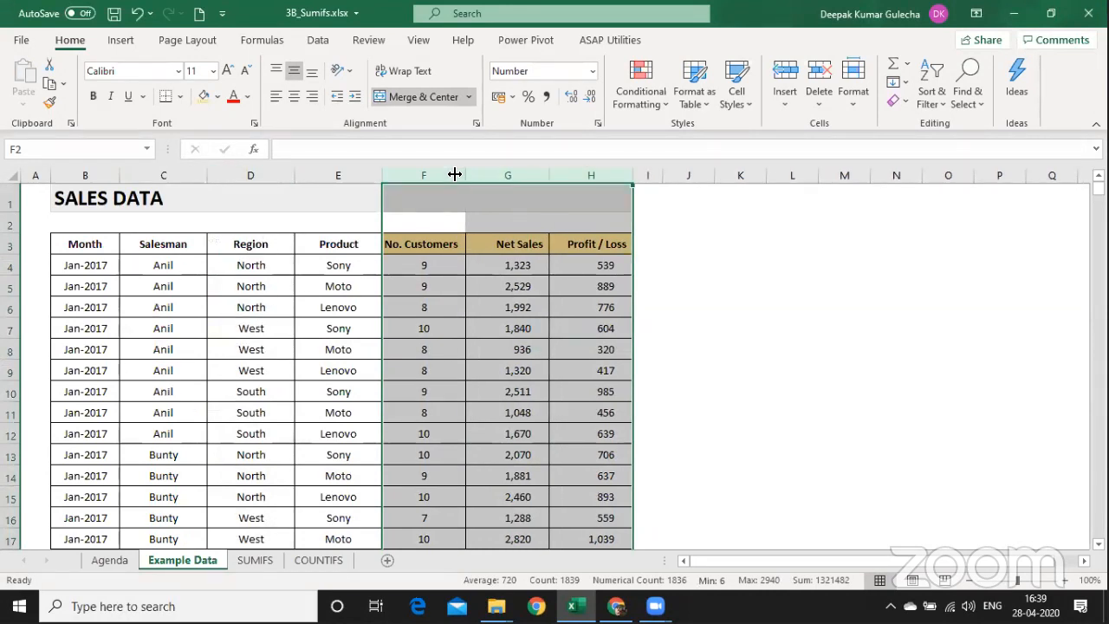
drag(455, 174, 569, 168)
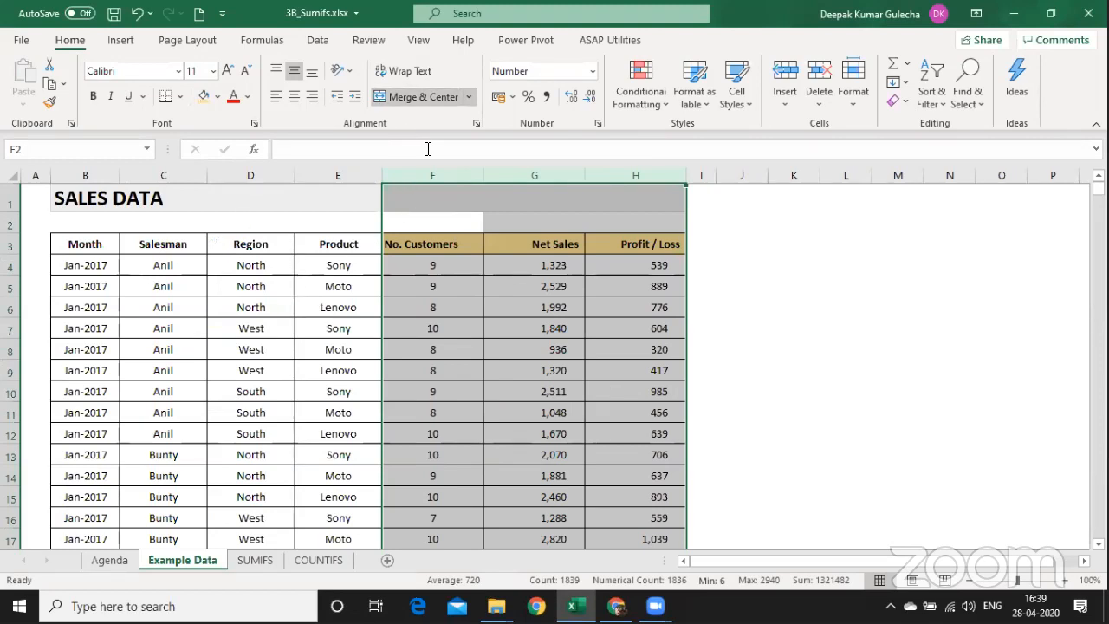
key(Left)
key(Down)
key(Right)
key(shift+Right)
key(shift+Right)
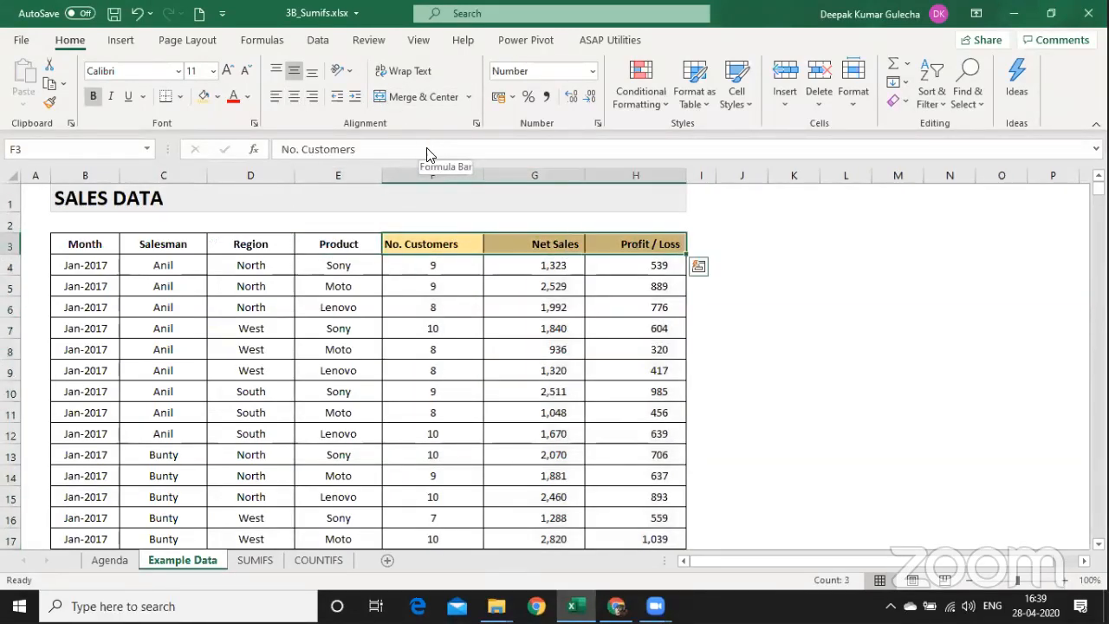
click(294, 94)
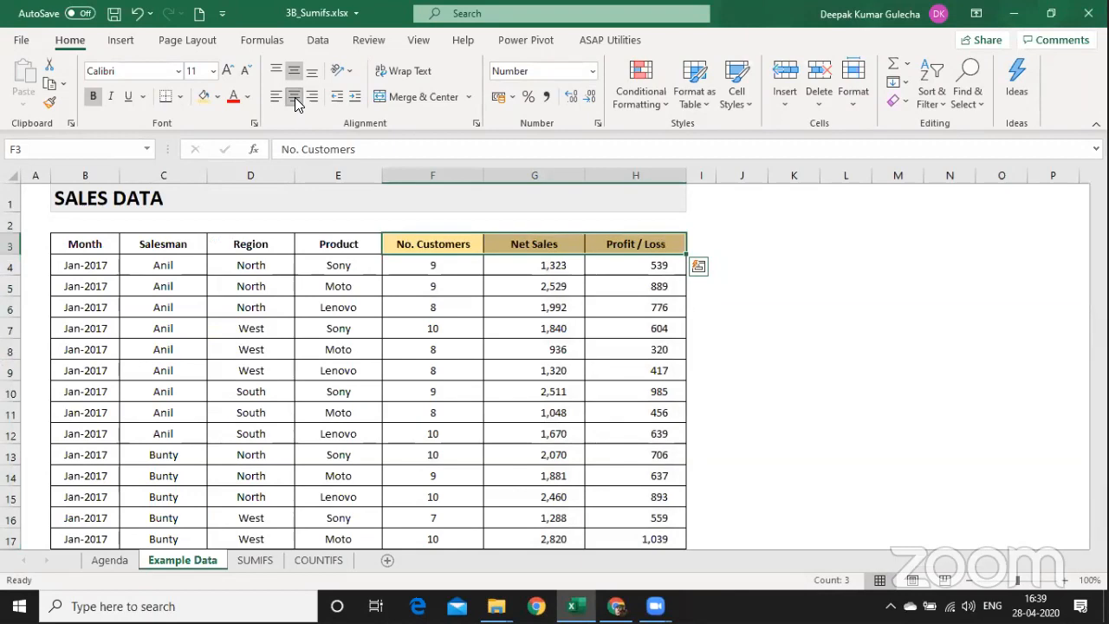
key(ctrl+Page_Down)
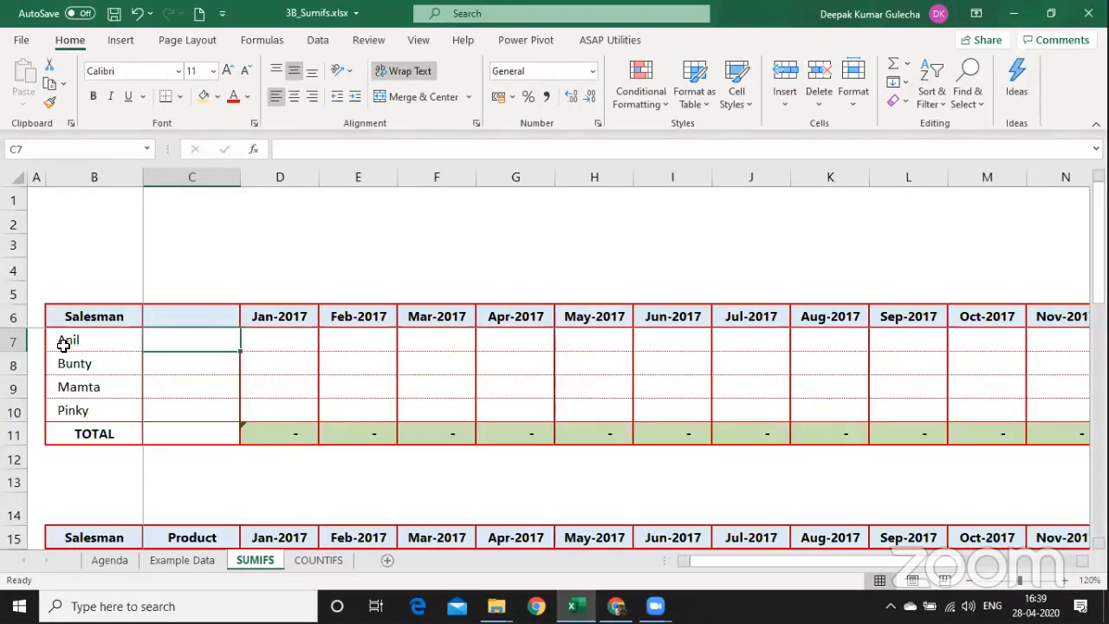
Give cell D7, Anil's Jan-2017 sales on the SUMIFS sheet, a yellow fill.
click(279, 331)
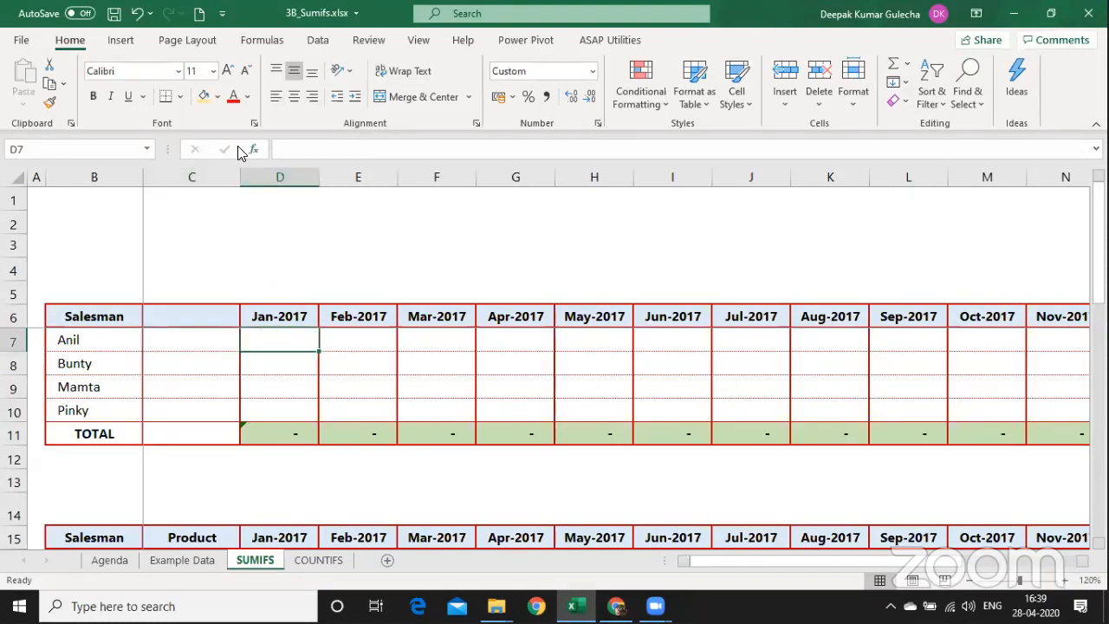
click(204, 96)
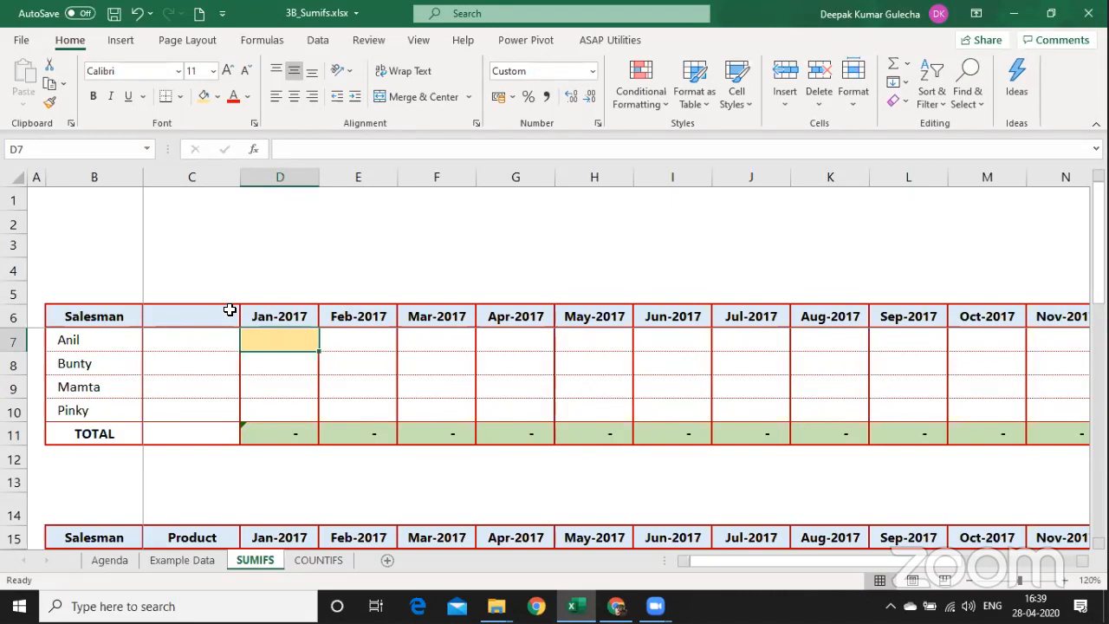
Enter the label 'SUM - Condition (IF)' in D2.
key(Up)
key(Up)
key(Up)
key(Up)
key(Up)
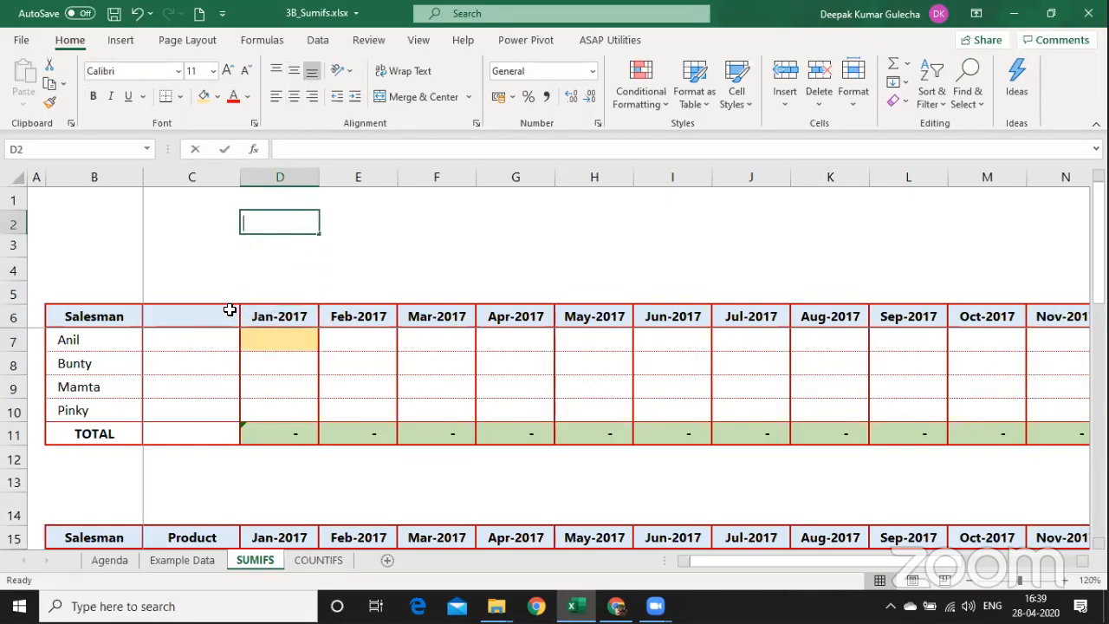
text(SUM)
key(Return)
key(Up)
key(F2)
text(- )
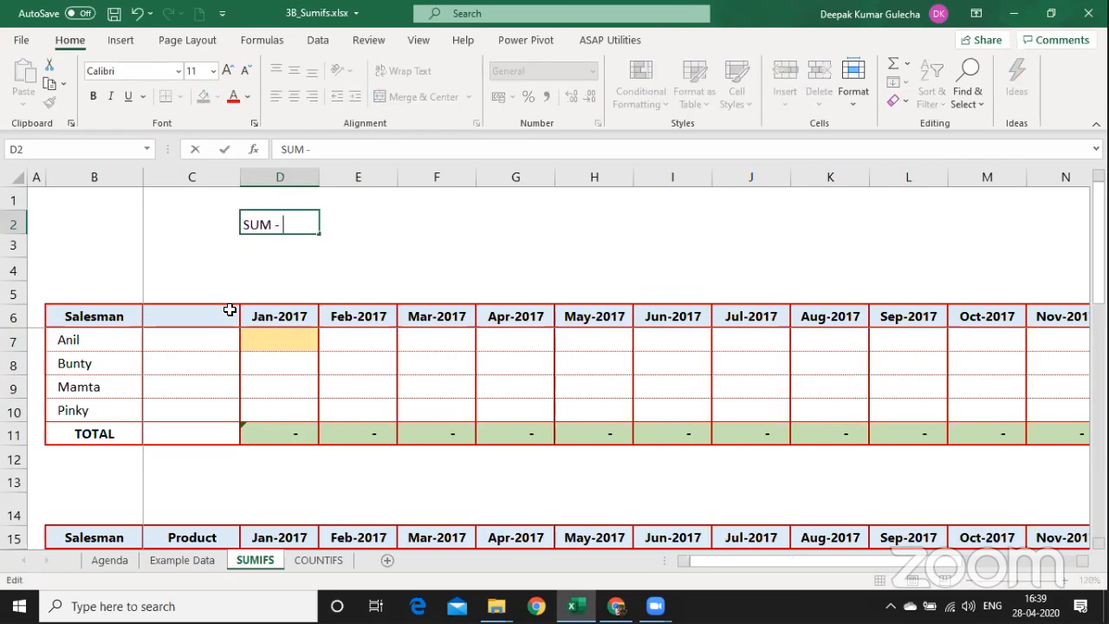
text(Condition )
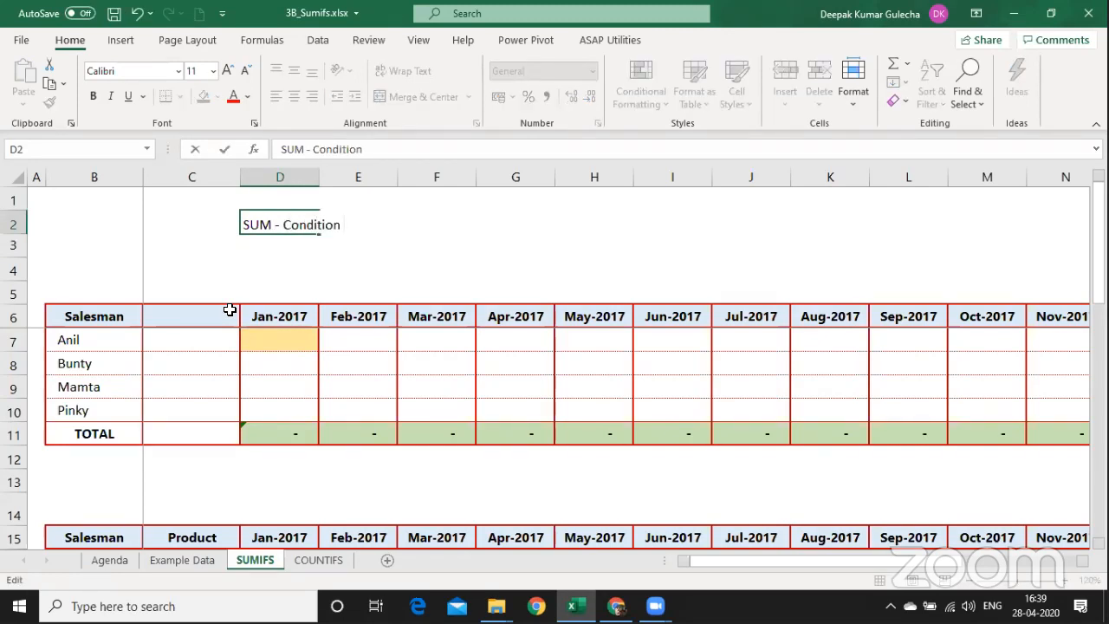
text((IF)
key(Return)
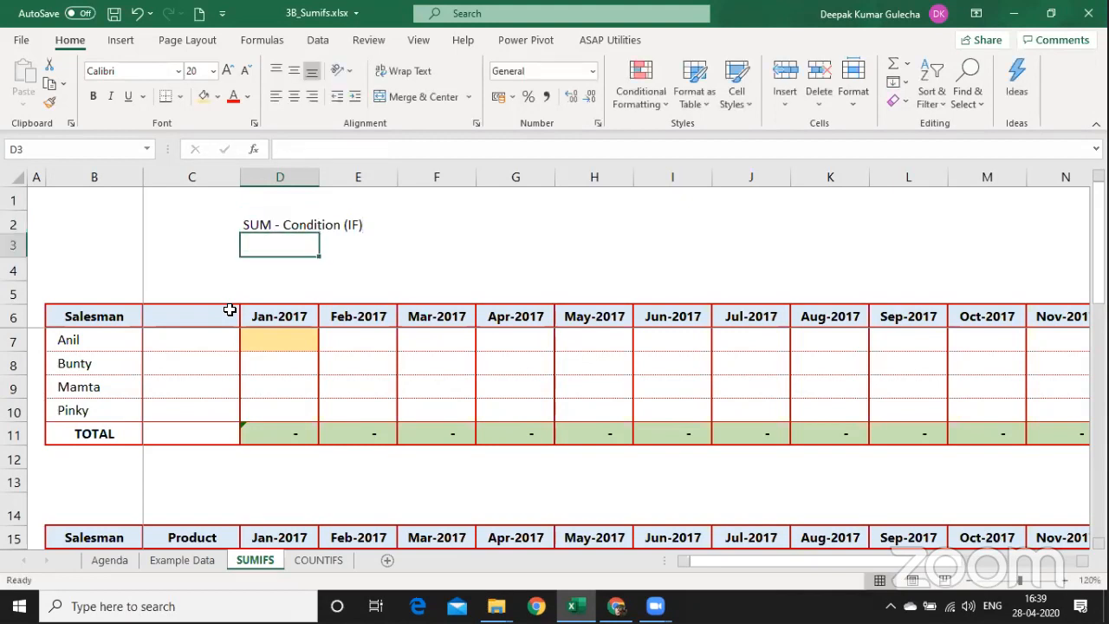
Copy the label into D3 and change it to 'SUM - Multiple Condition (IFs)'.
key(ctrl+apostrophe)
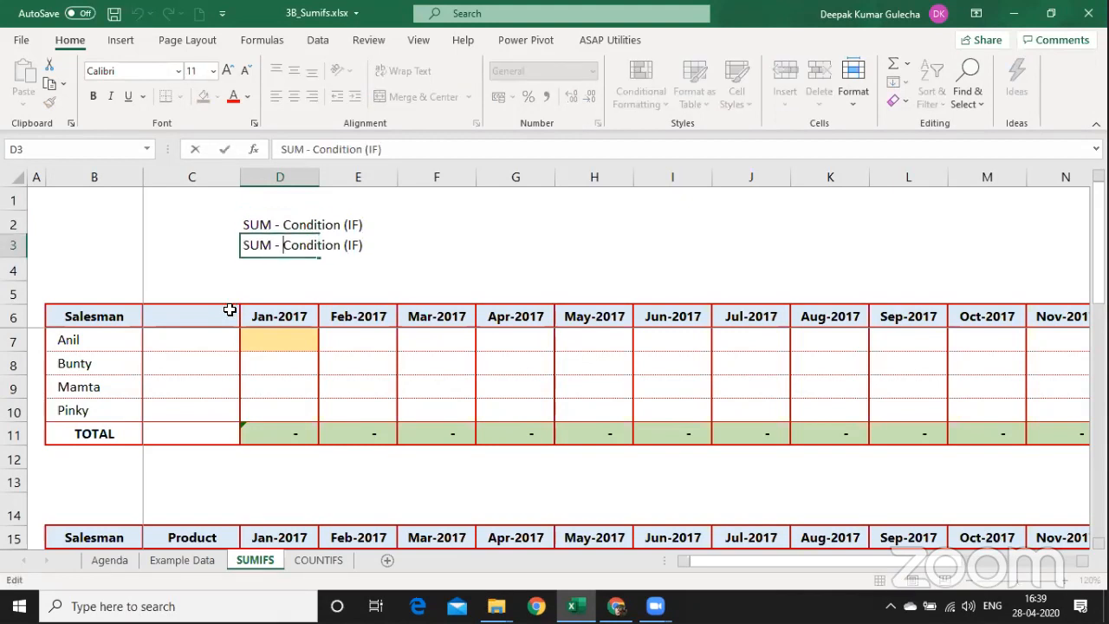
text(M<)
key(BackSpace)
text(ultiple)
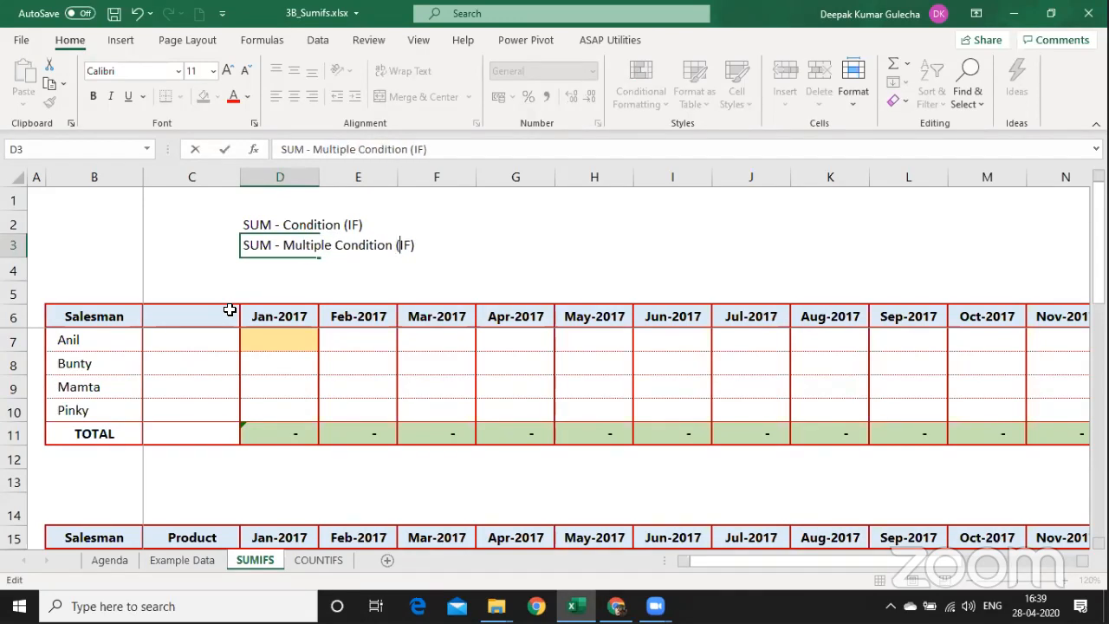
key(Right)
key(Right)
text(s)
key(Return)
Revise D2 to 'SUM - Single Condition (IF)' and insert a new blank worksheet.
key(Up)
key(Up)
key(F2)
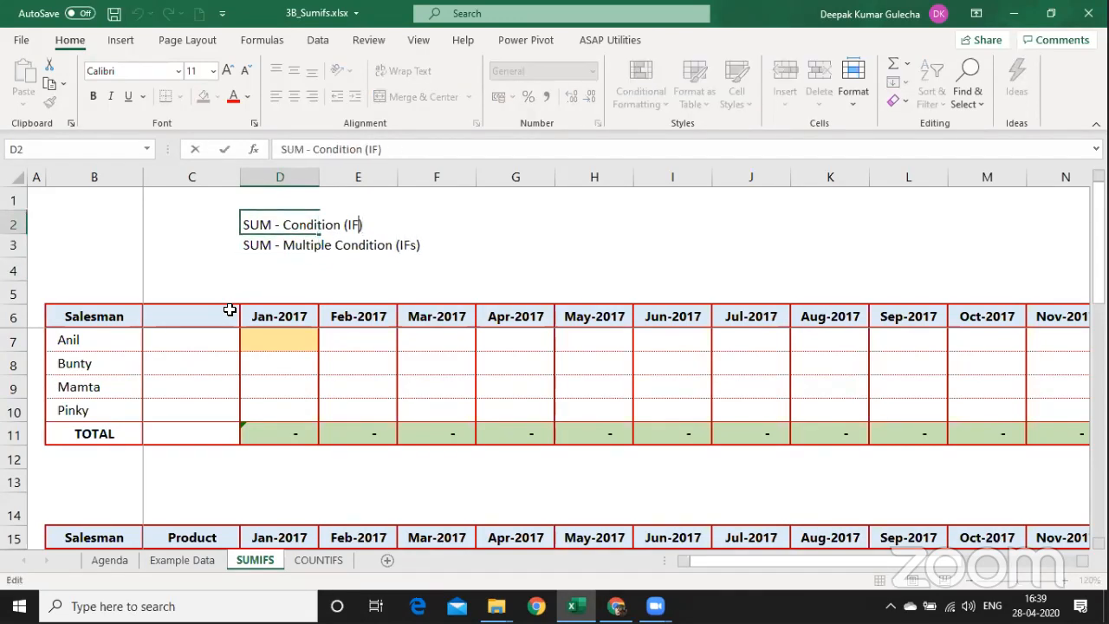
text(Su)
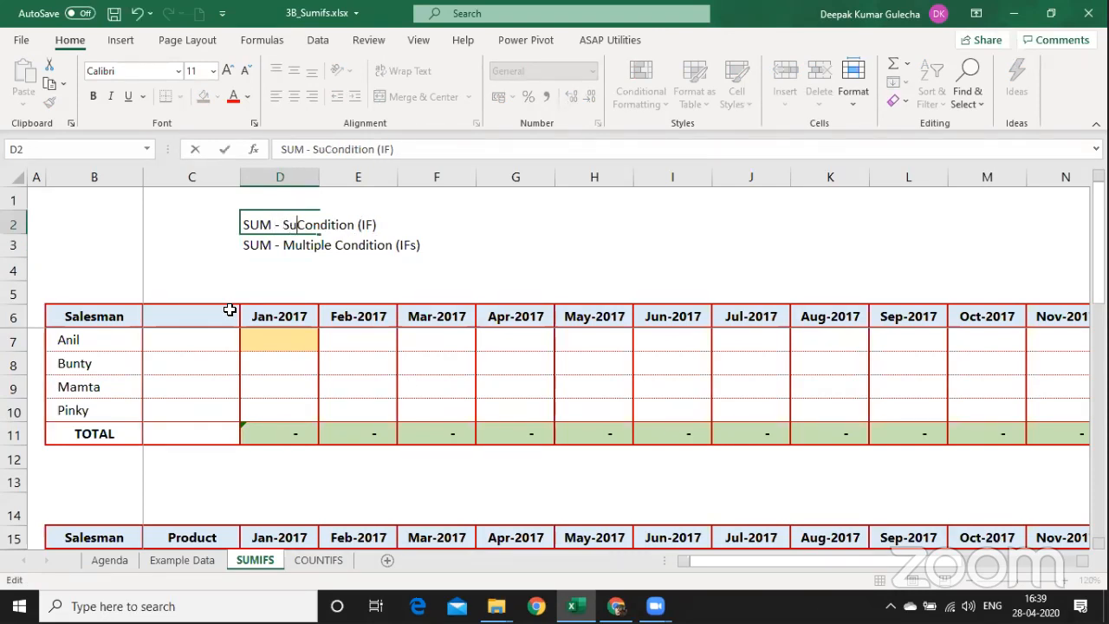
key(BackSpace)
text(ingle)
key(Return)
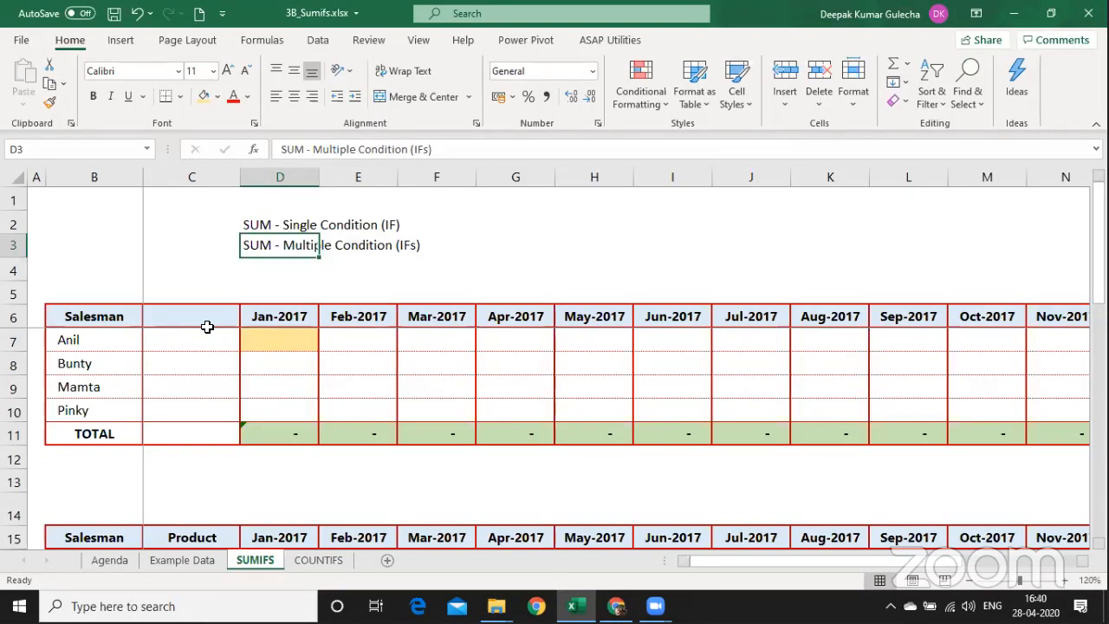
click(278, 344)
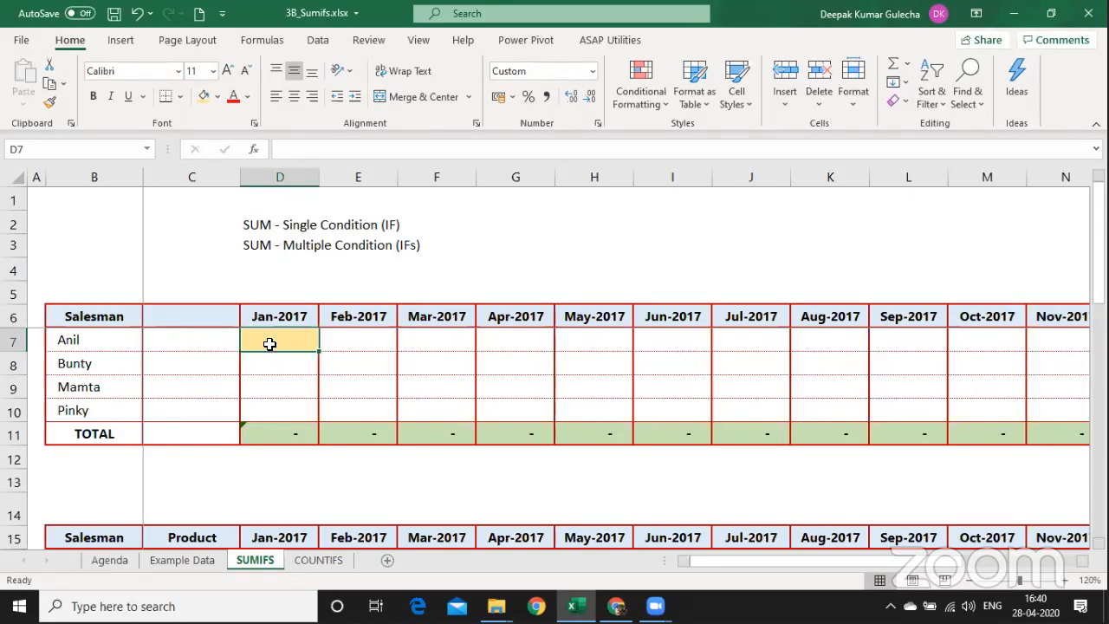
key(shift+F11)
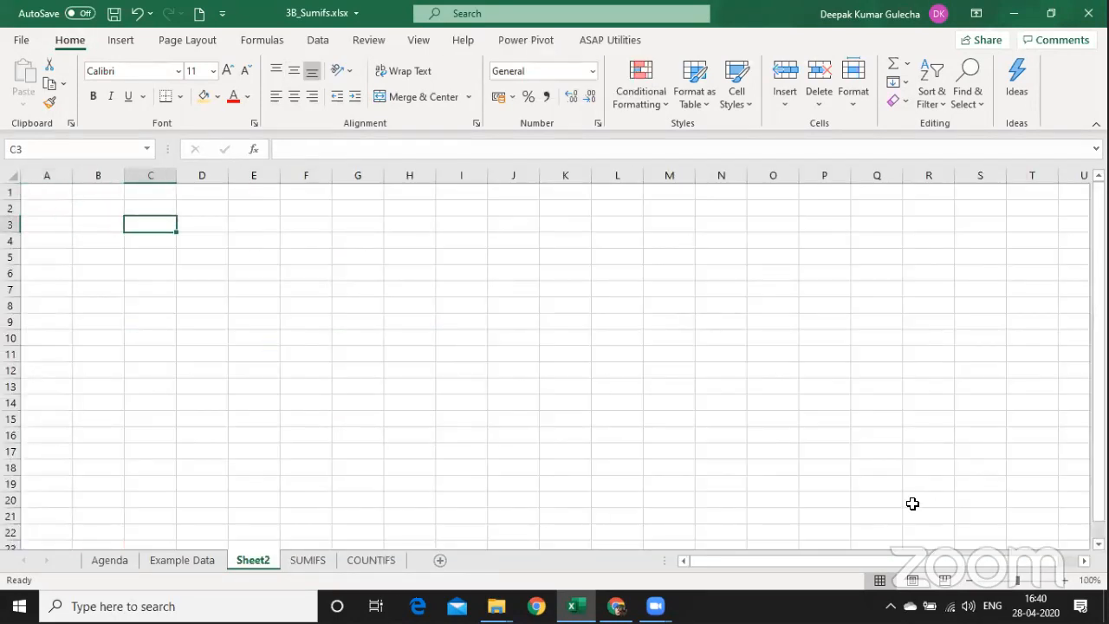
Zoom in and type a request heading 'Please provide the following', addressed to a colleague, in B3.
click(1066, 580)
click(1066, 580)
click(1066, 580)
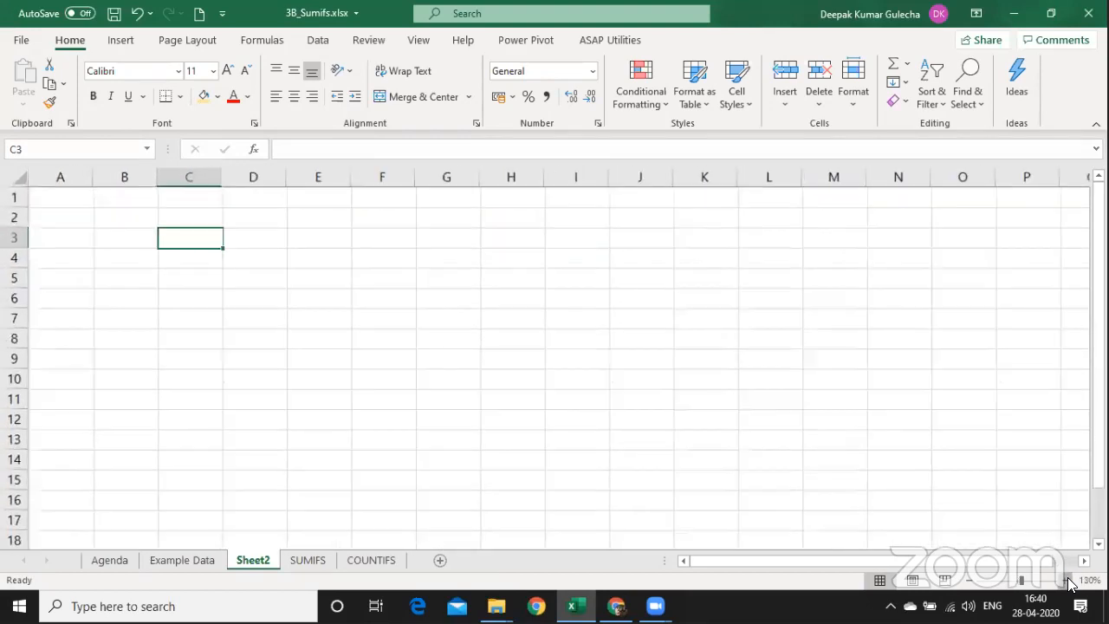
click(1066, 579)
click(1066, 580)
click(1066, 579)
key(Left)
text(Deepak )
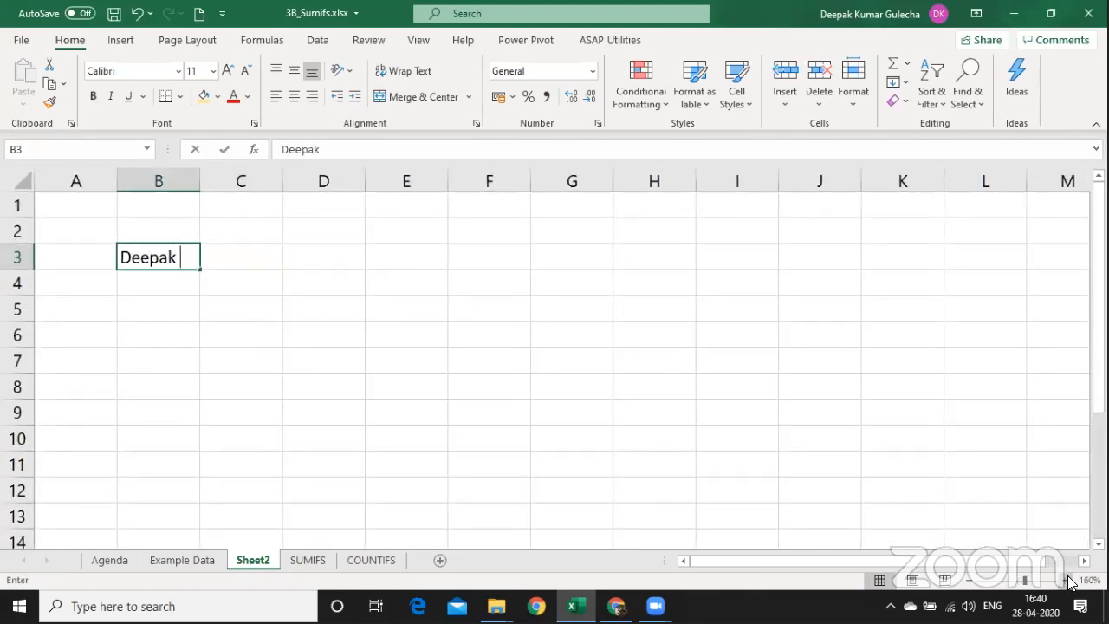
text(Please provide)
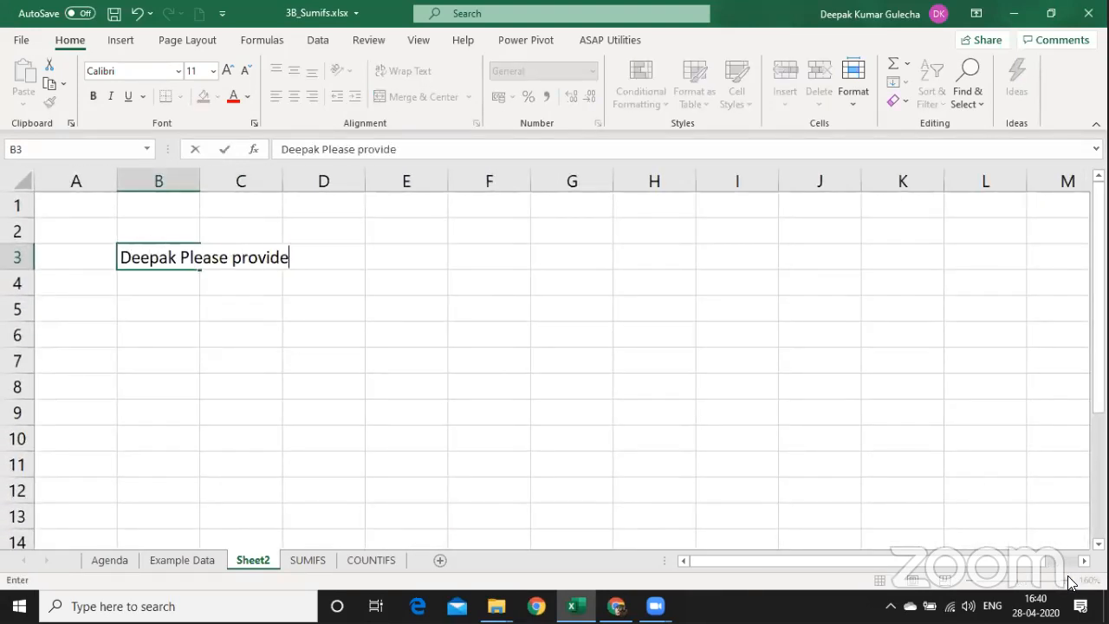
text( the mo)
key(BackSpace)
key(BackSpace)
text(th)
key(BackSpace)
key(BackSpace)
text(following)
key(Return)
Enter 'Add Sales for Salesman = ANIL and Month = Jan 2017' in B4.
text(S)
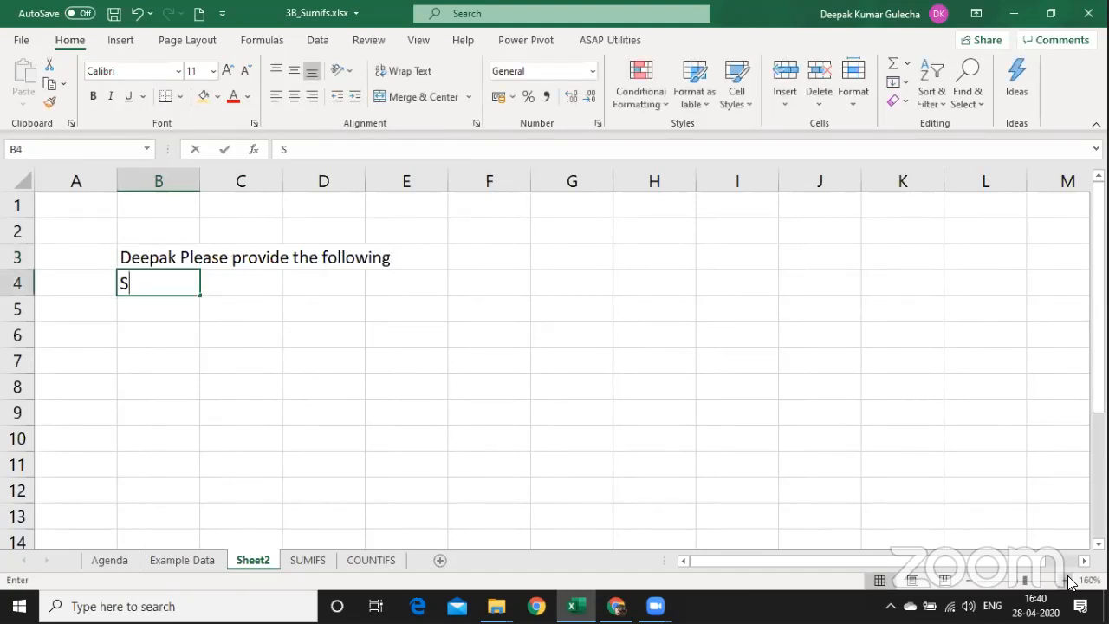
text(ales for S)
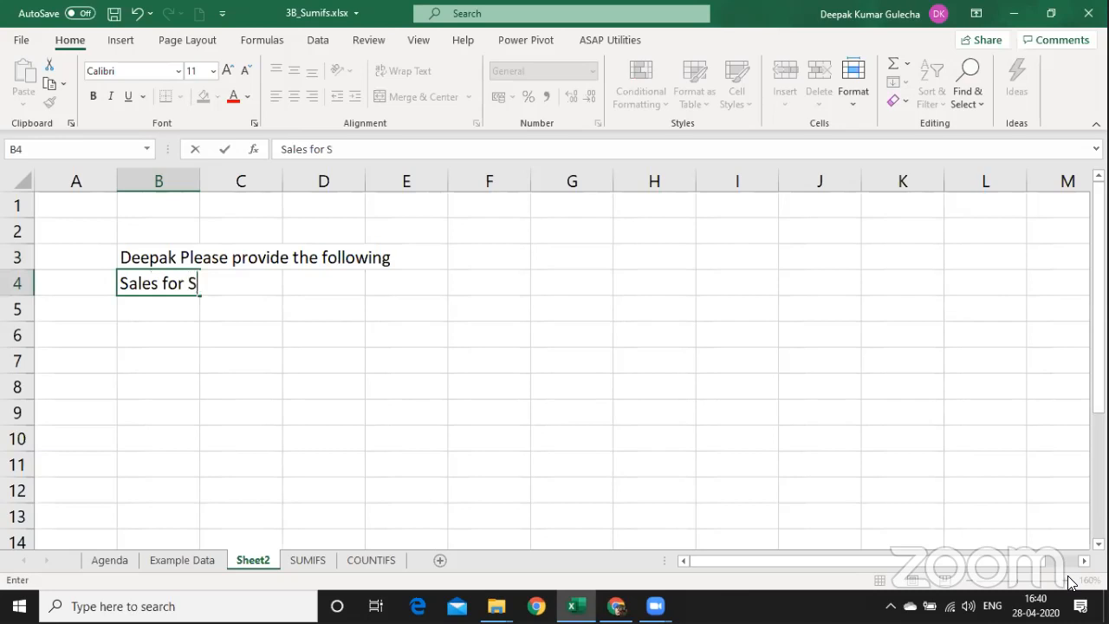
text(alesman)
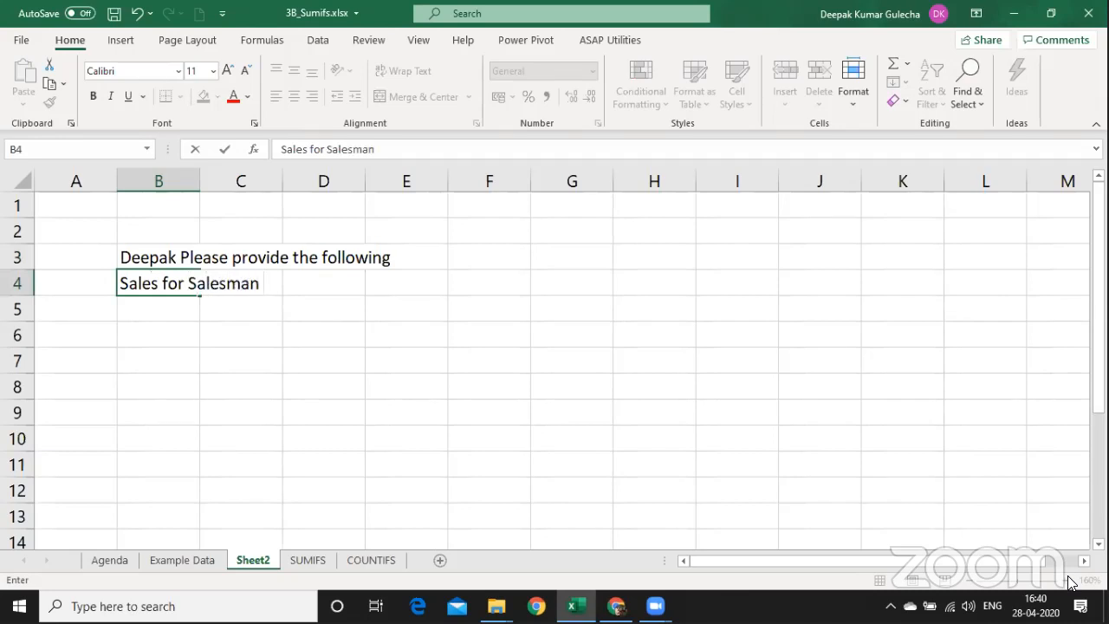
text( = ANIL a)
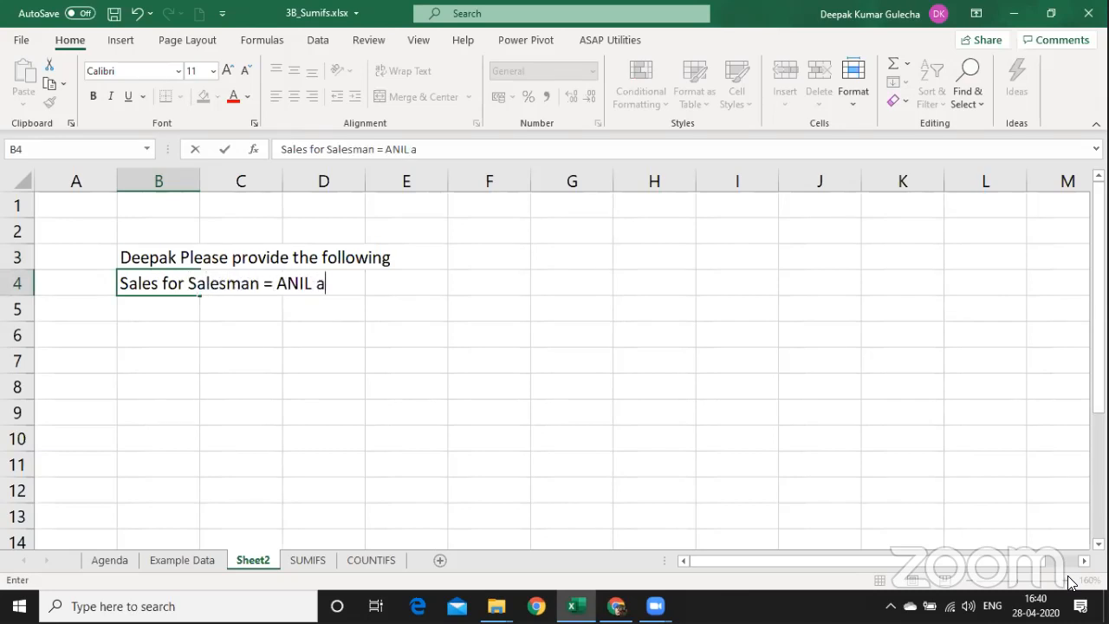
text(nd Month)
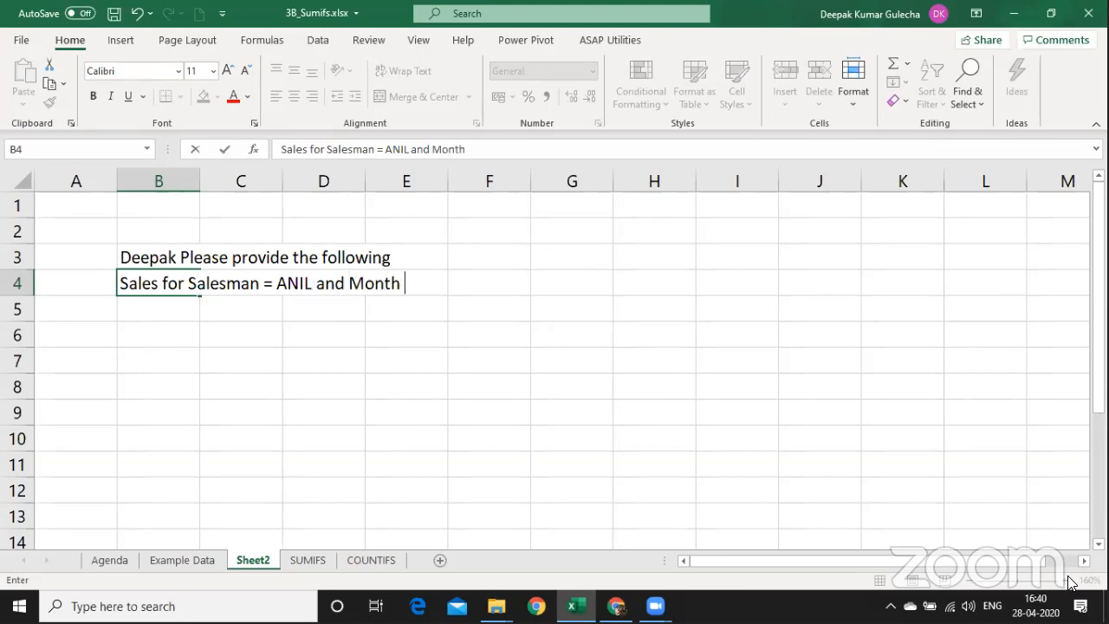
text( = Jan 2017)
key(Return)
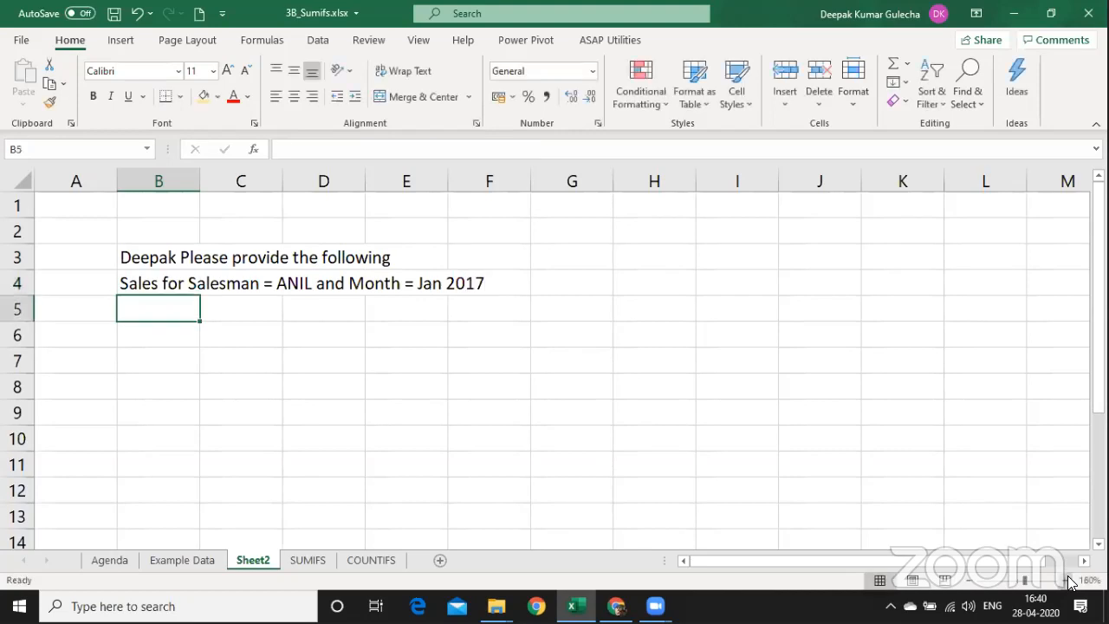
key(Up)
key(F2)
key(Home)
text(Add)
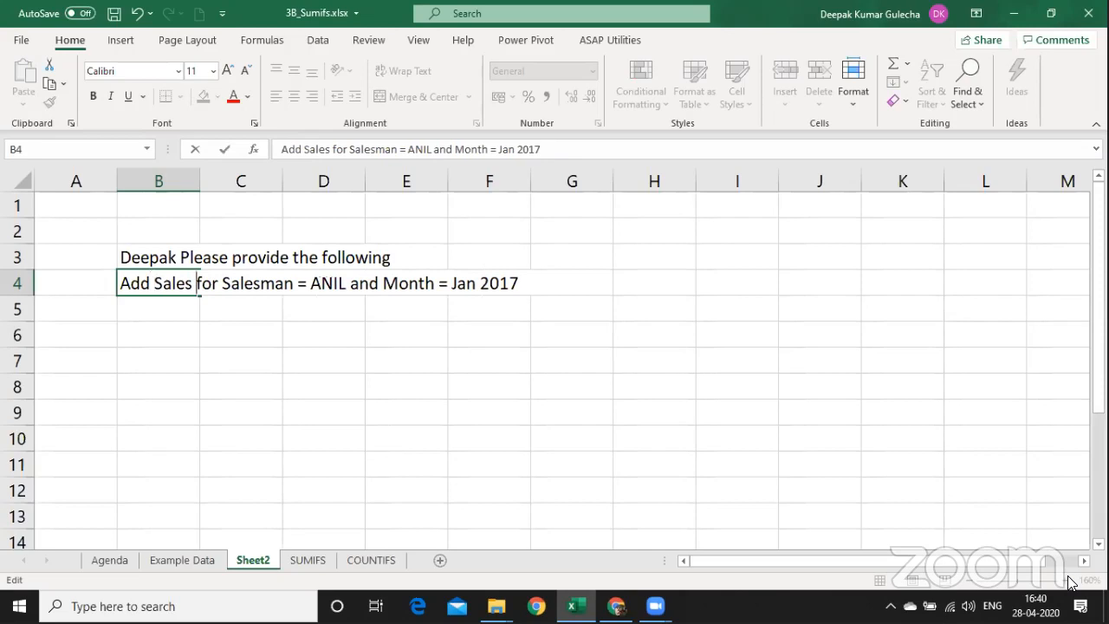
key(Return)
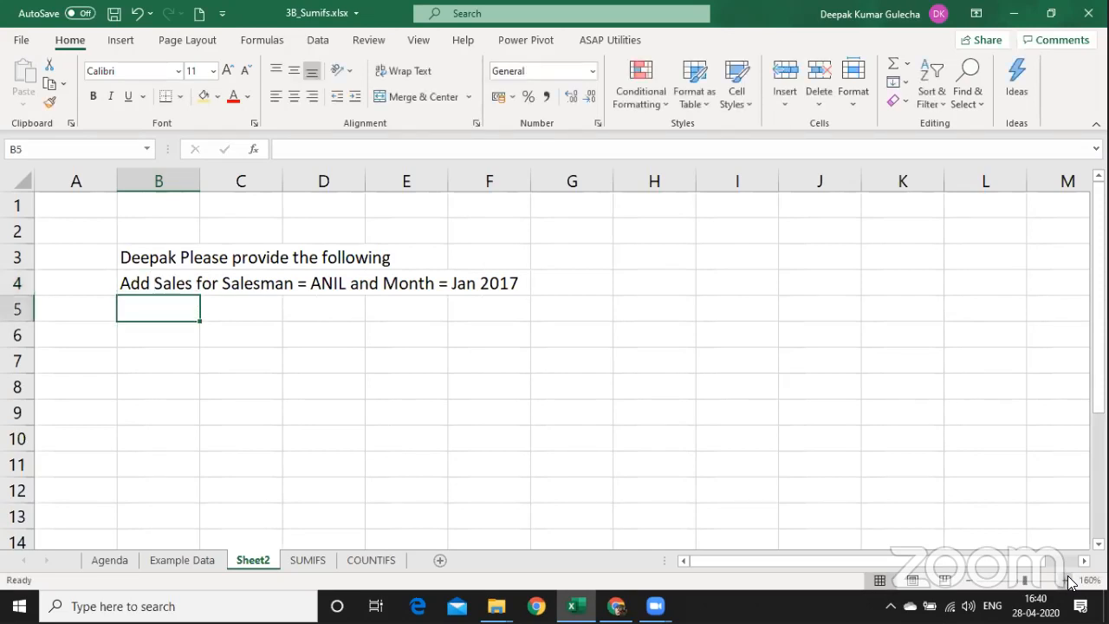
key(Up)
Enter 'Add Sales' in C6 and number it 1 in B6.
key(Down)
key(Down)
key(Right)
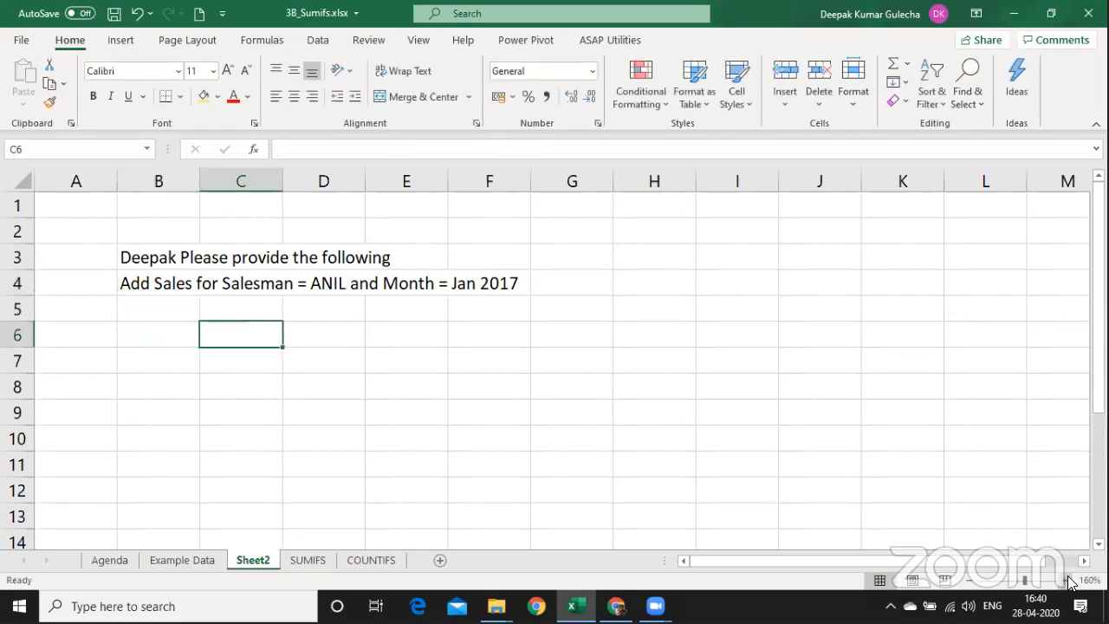
text(Add Sael)
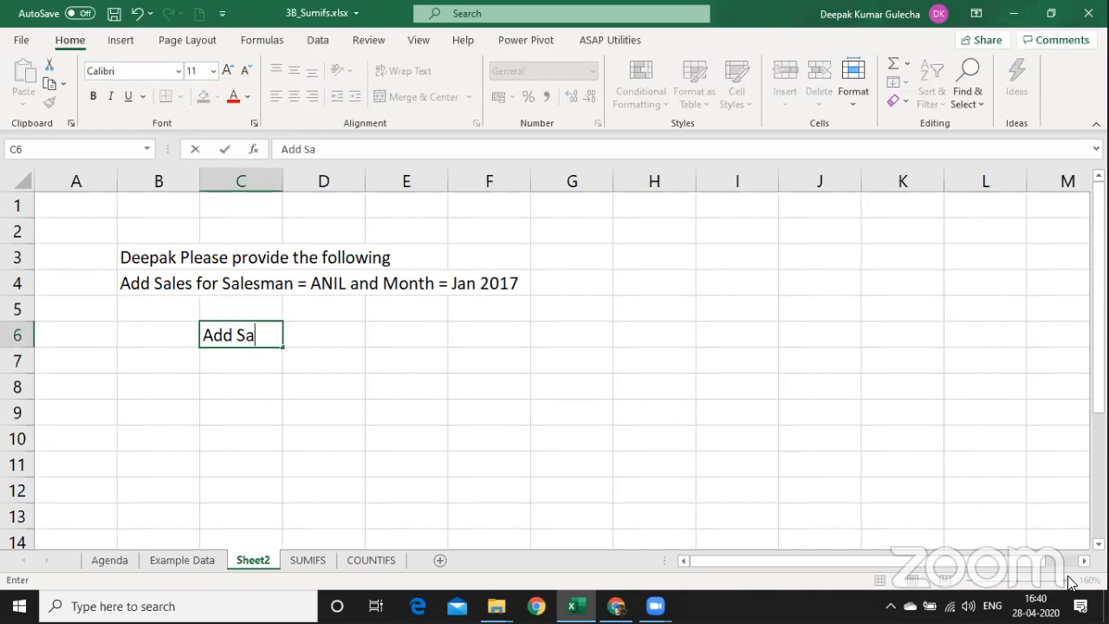
key(BackSpace)
key(BackSpace)
text(les)
key(Return)
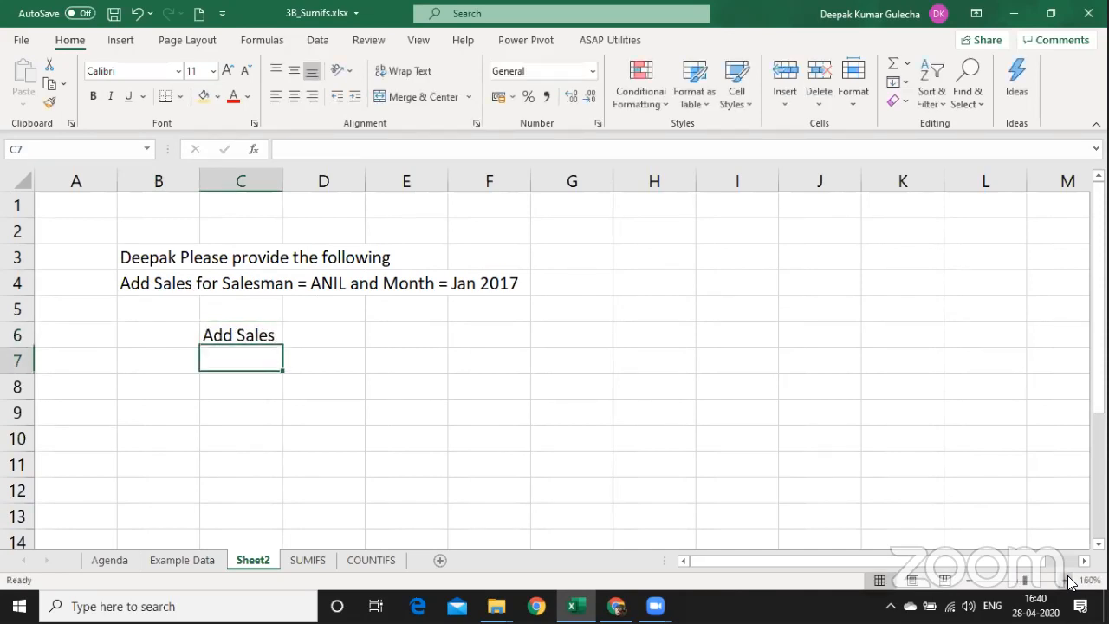
key(Left)
key(Up)
text(1)
key(Return)
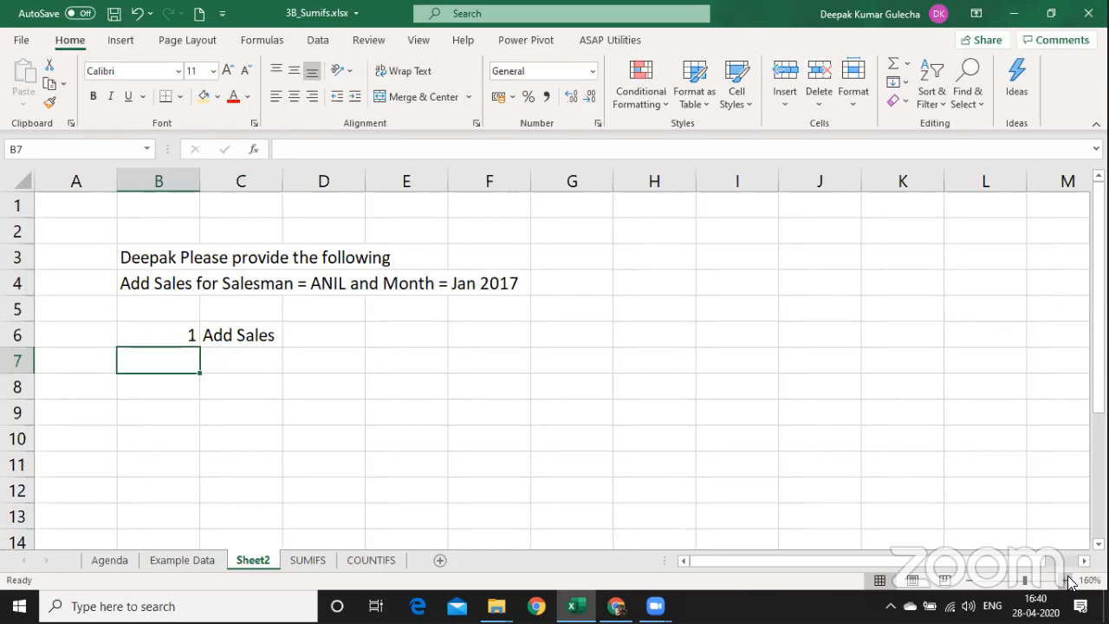
Add parts 2 and 3: 'Salesman = ANIL' and 'Month = Jan 2017' in B7:C8.
text(2)
key(Tab)
text(Sale)
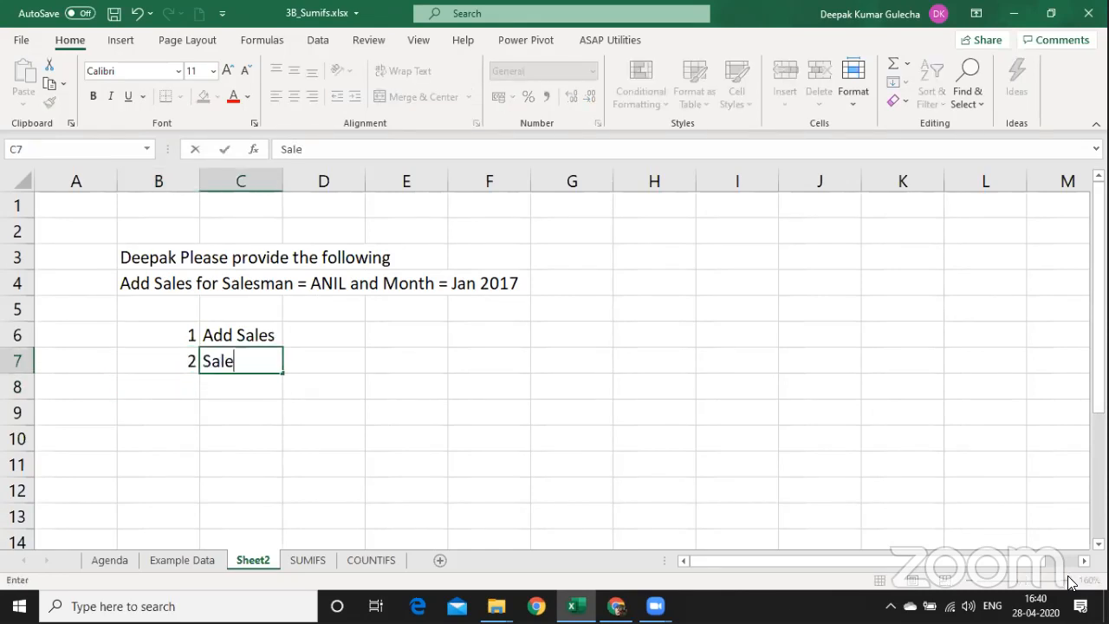
text(sman = ANIL)
key(Return)
text(3)
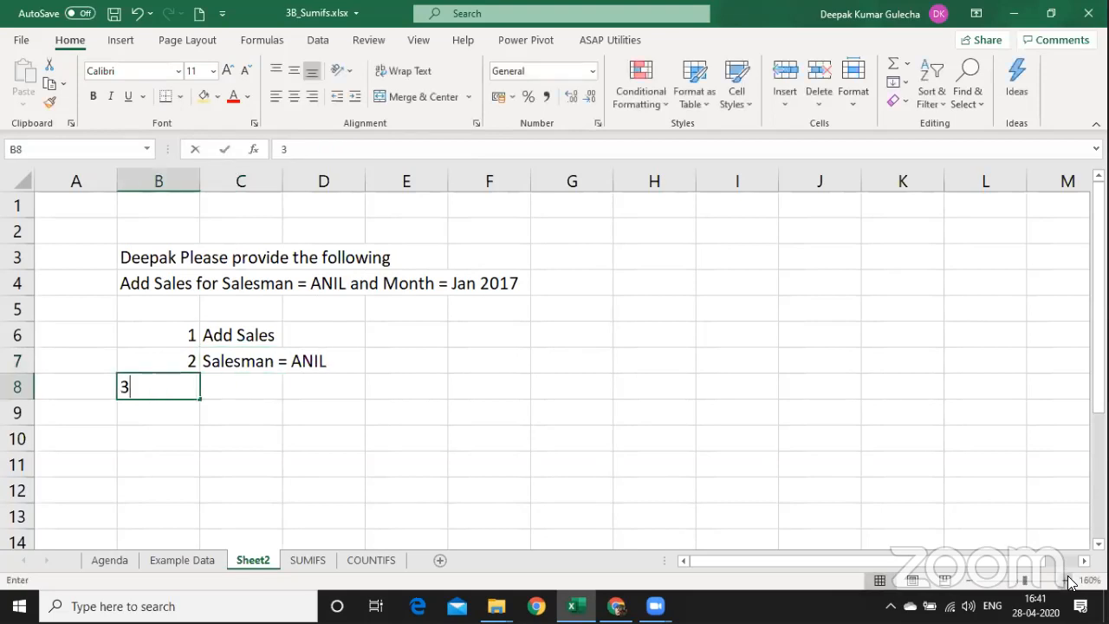
key(Tab)
text(Month )
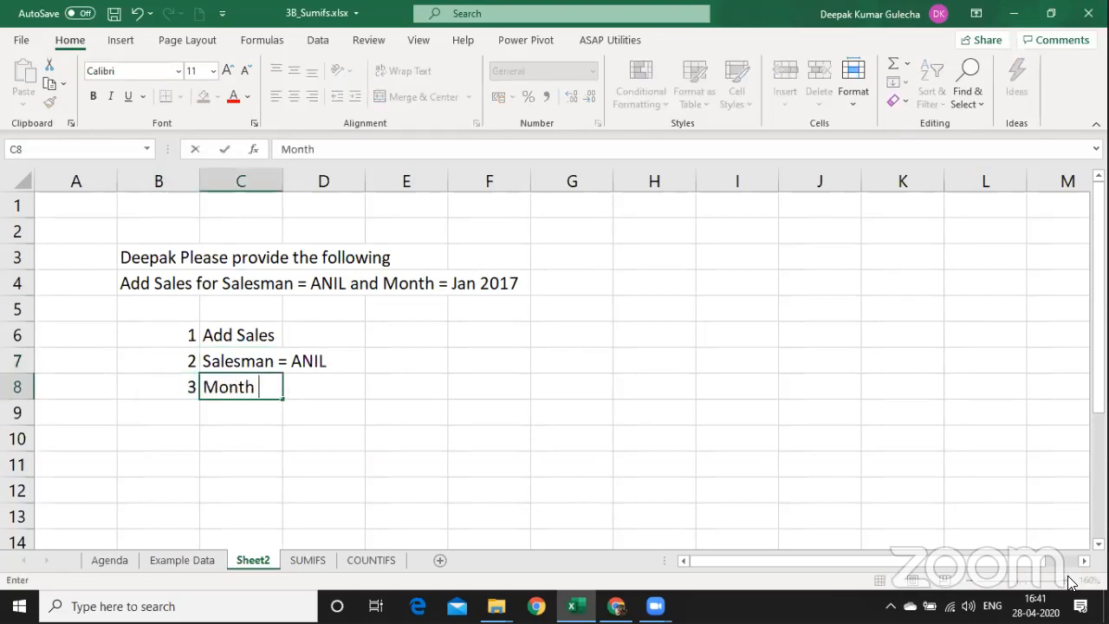
text(= Jan 2018)
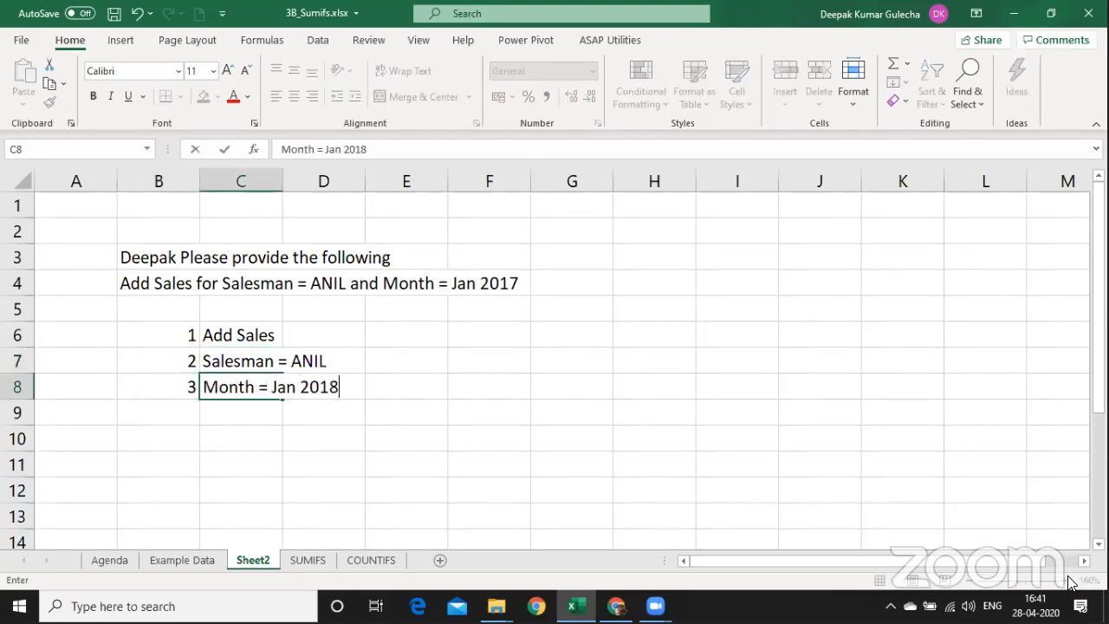
key(BackSpace)
text(7)
key(Return)
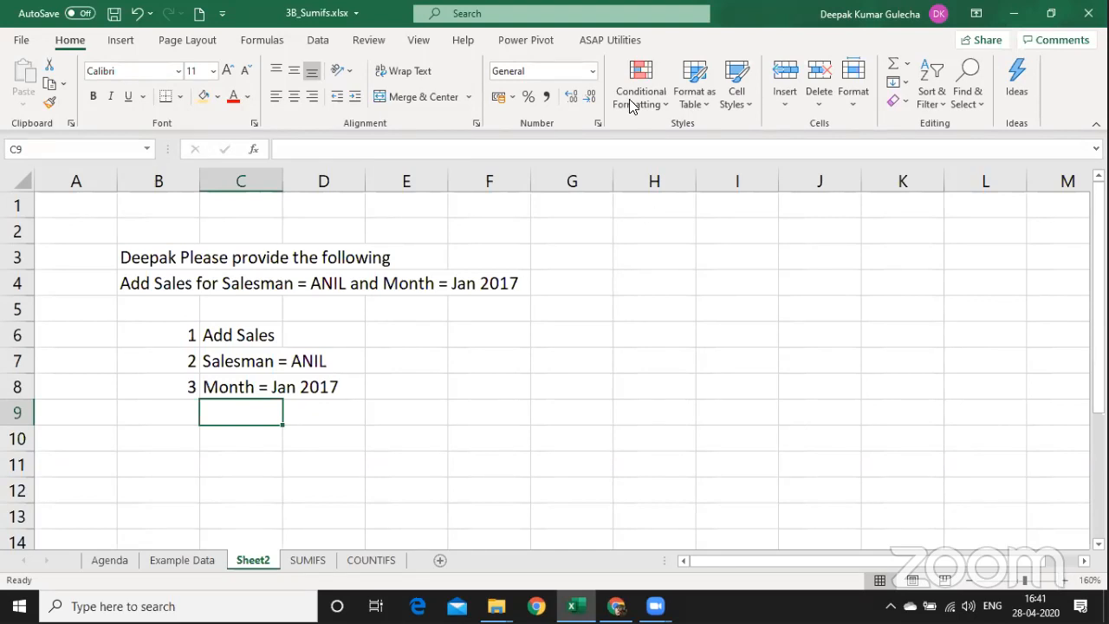
click(386, 375)
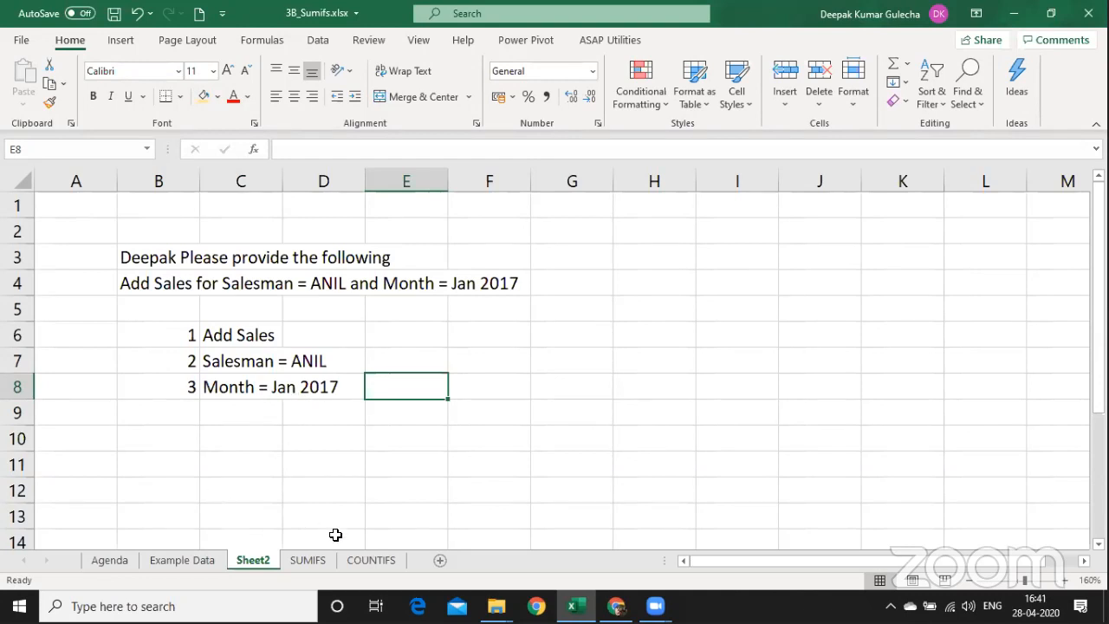
Start a SUMIFS formula in D7 on the SUMIFS sheet, then go to Example Data for its ranges.
click(309, 561)
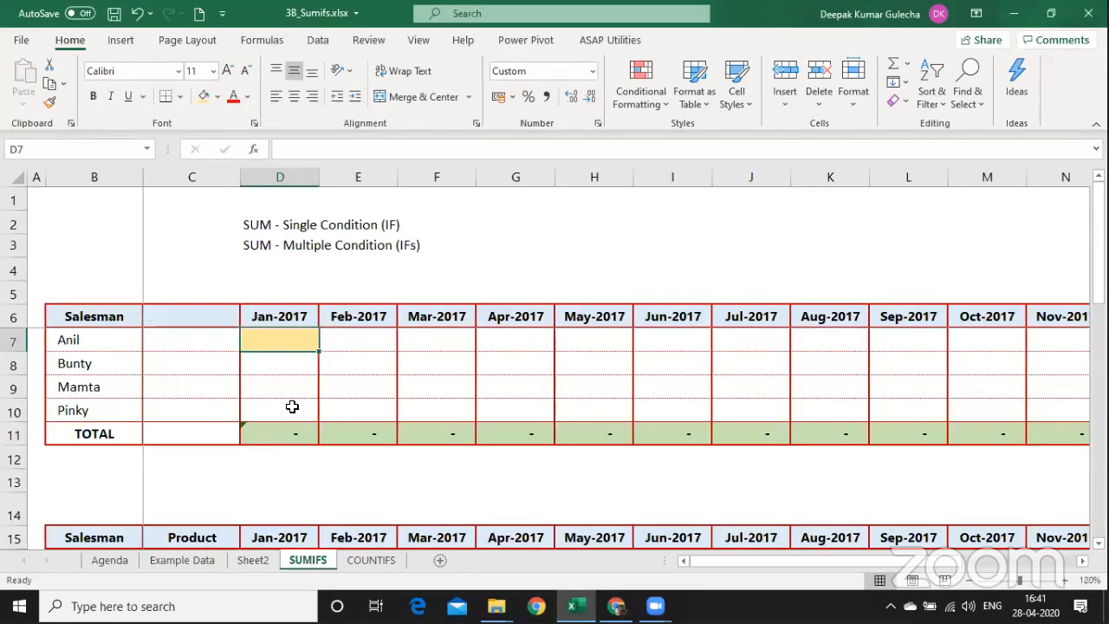
text(=sumi)
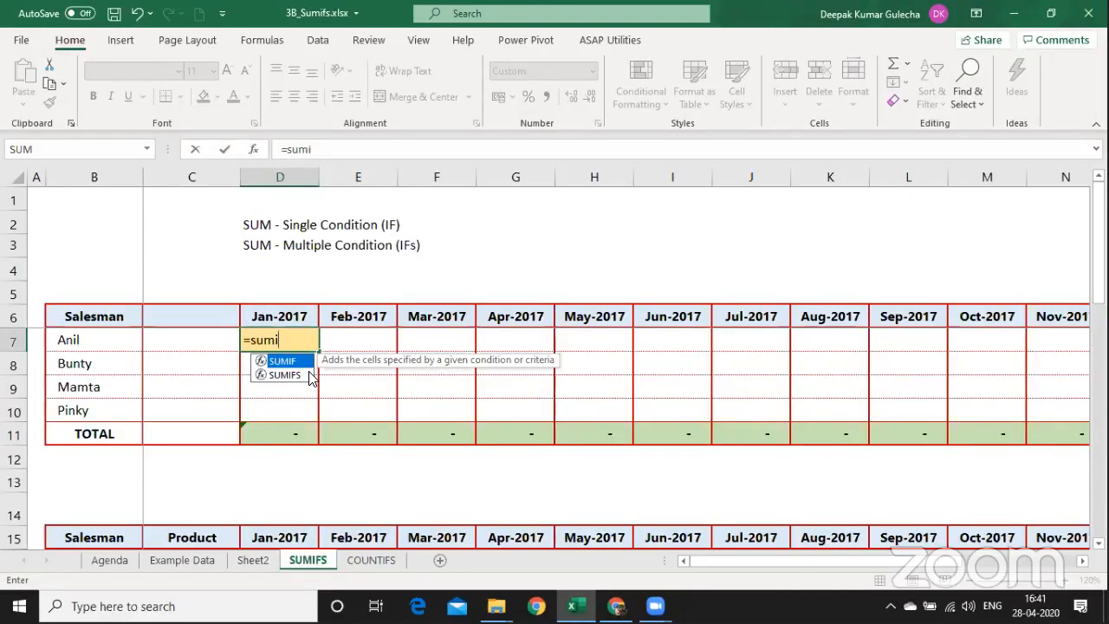
click(295, 374)
double_click(308, 371)
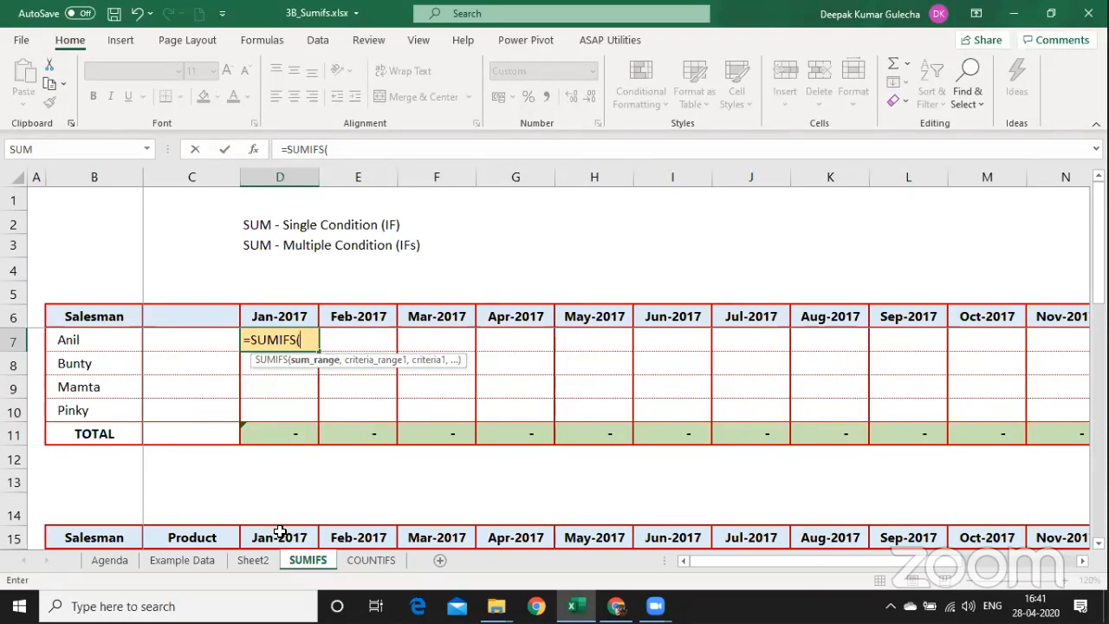
key(ctrl+Page_Up)
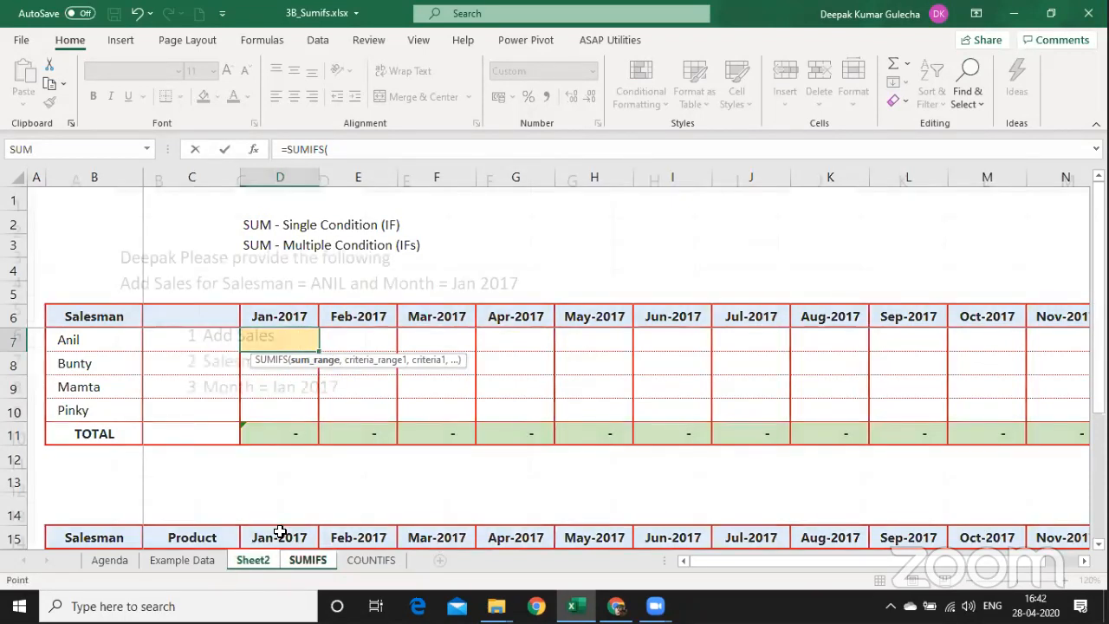
key(ctrl+Page_Up)
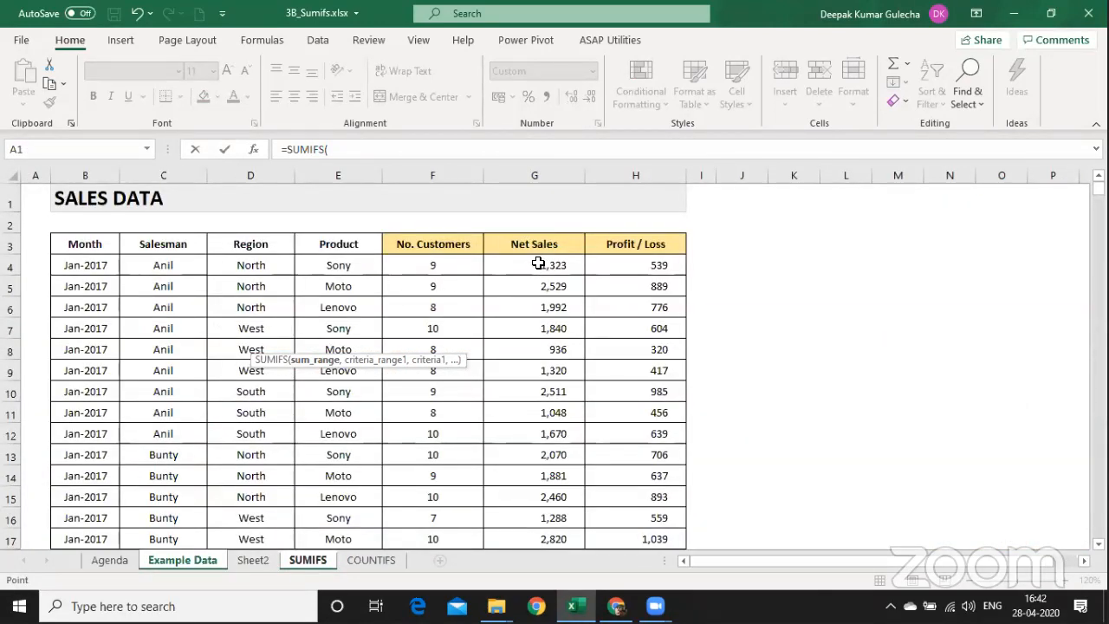
Select the Net Sales cells 'Example Data'!G4:G615 as the sum range, followed by a comma.
click(537, 263)
click(533, 173)
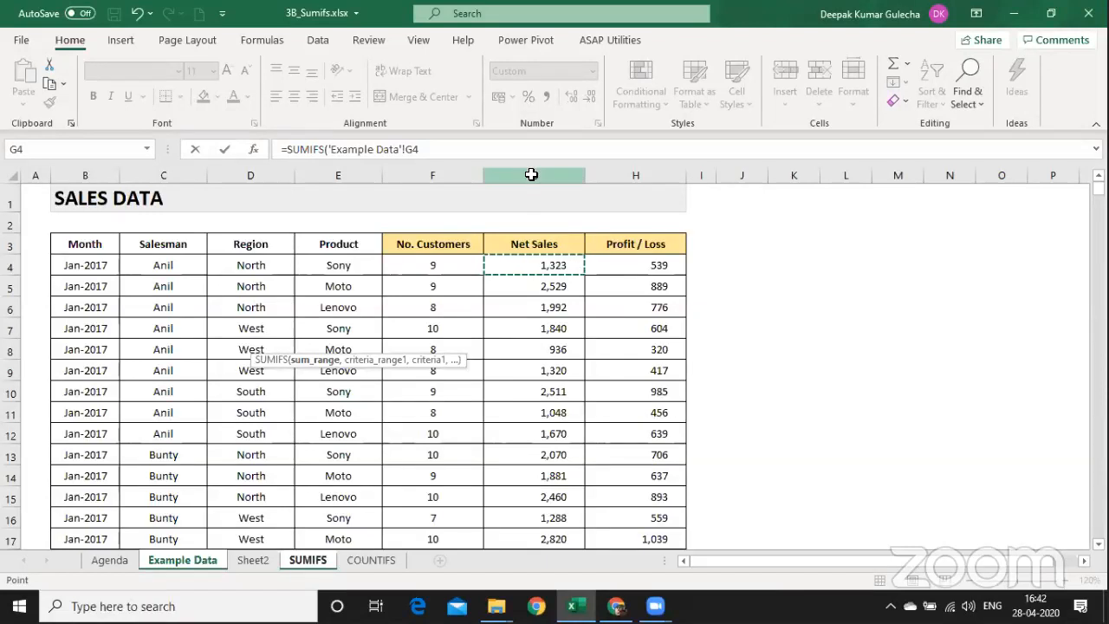
click(536, 262)
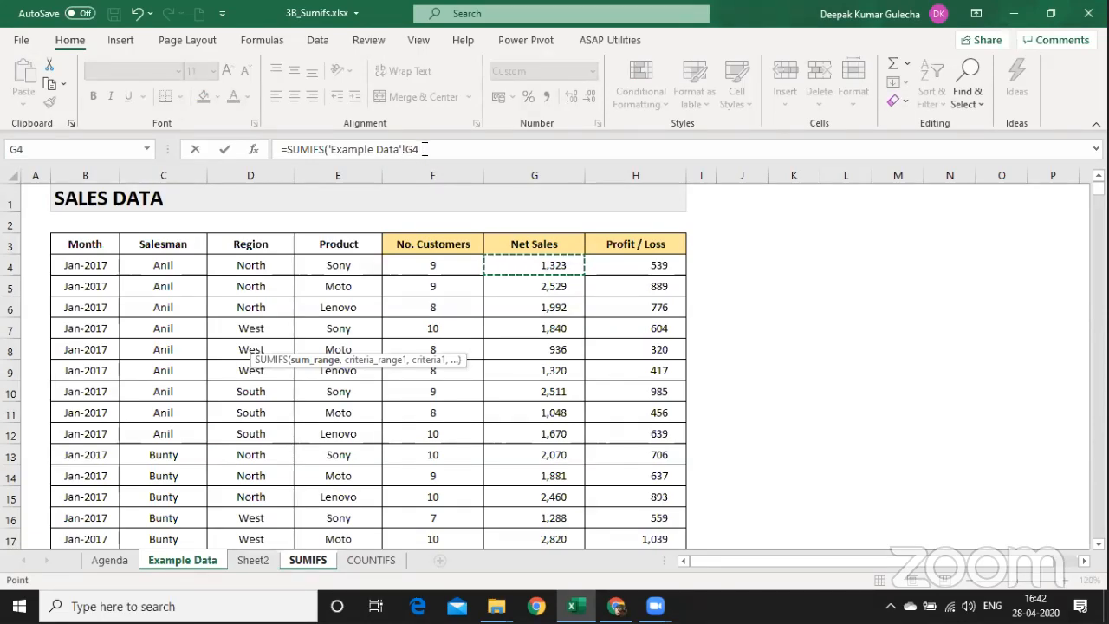
key(ctrl+shift+Down)
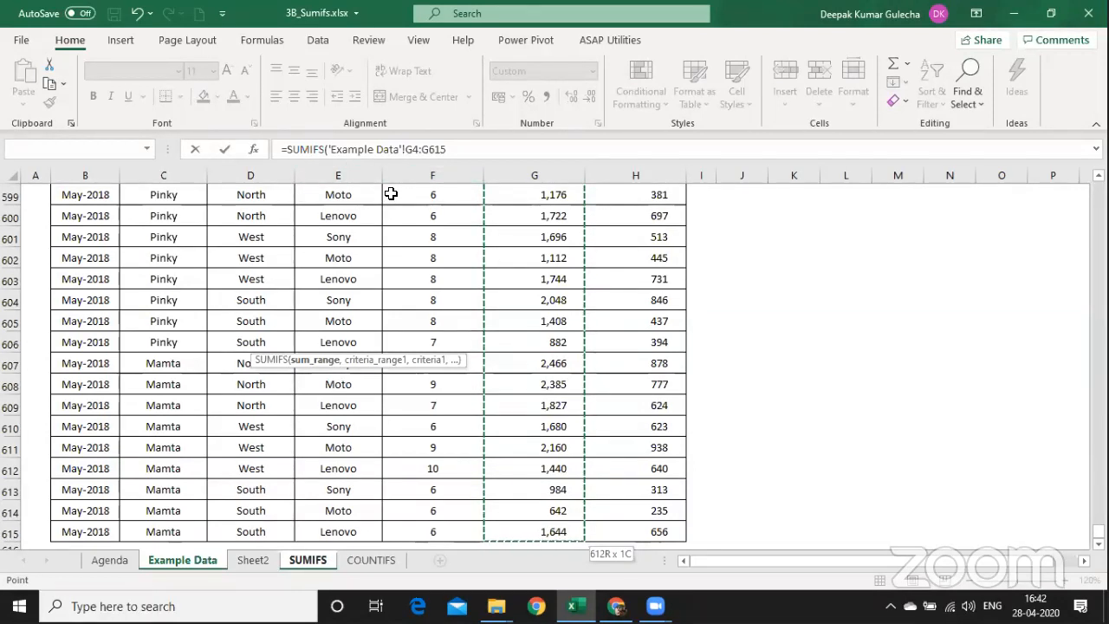
text(,)
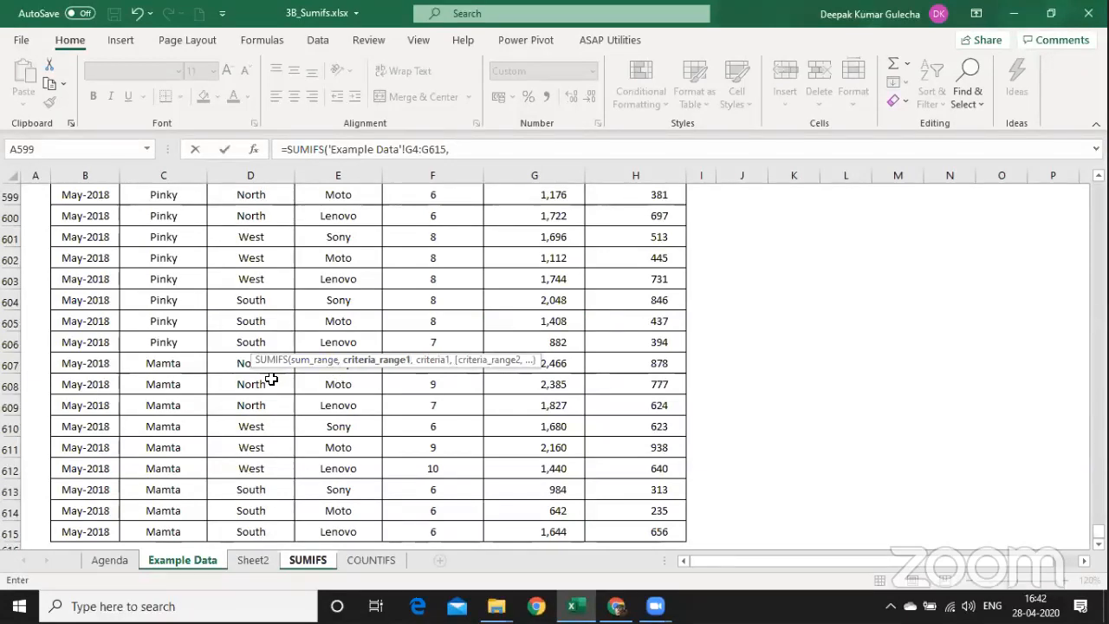
Add the Salesman cells 'Example Data'!C4:C615 as the first criteria range.
click(172, 420)
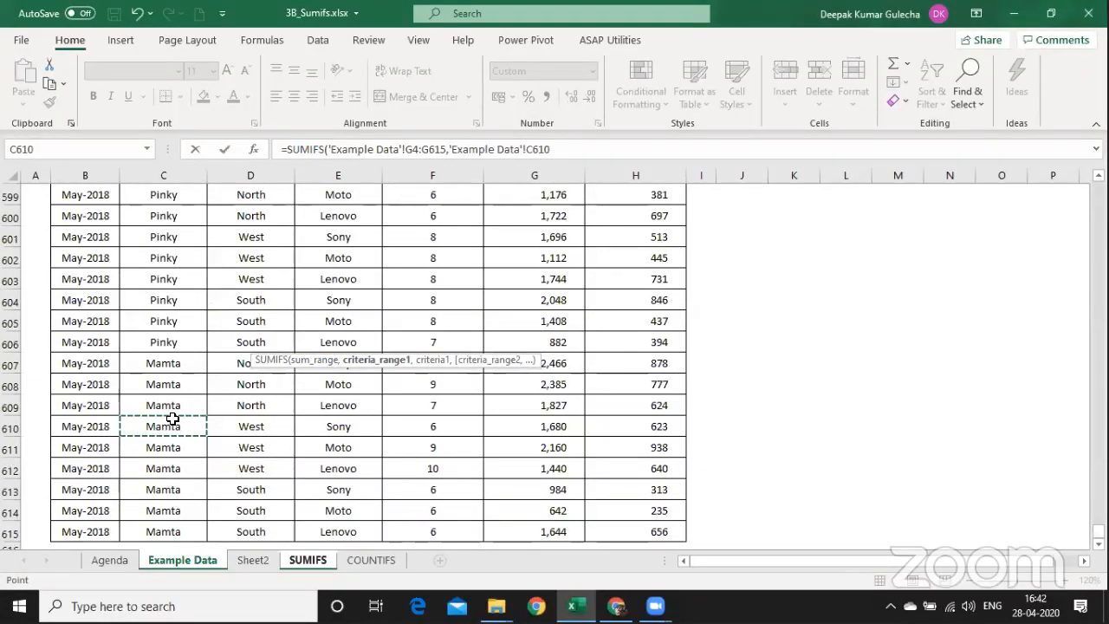
key(ctrl+Up)
key(Down)
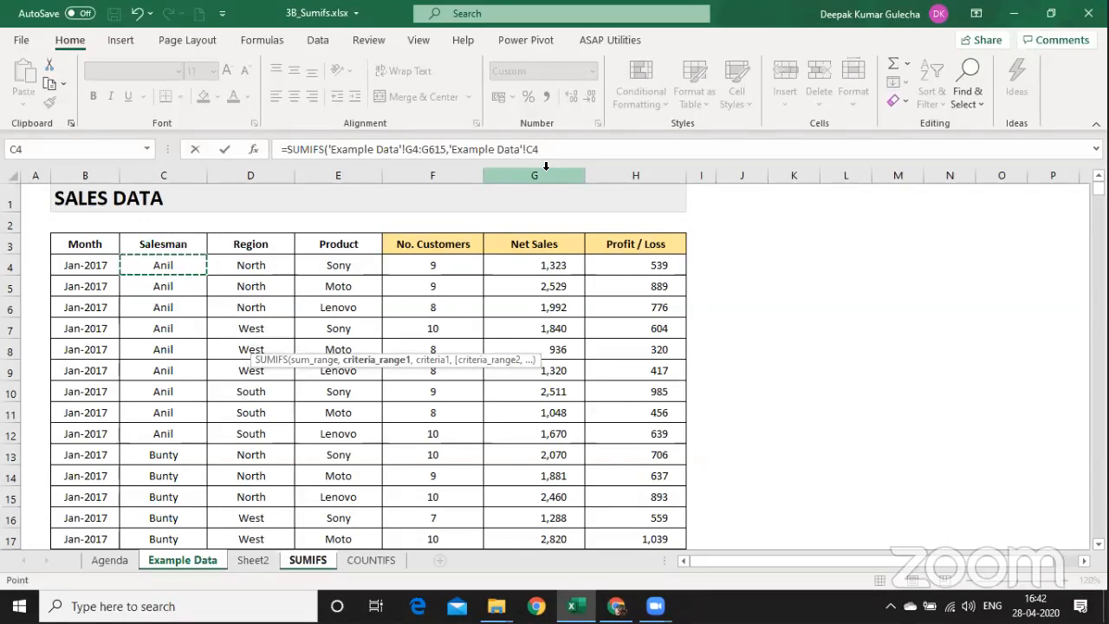
key(ctrl+shift+Down)
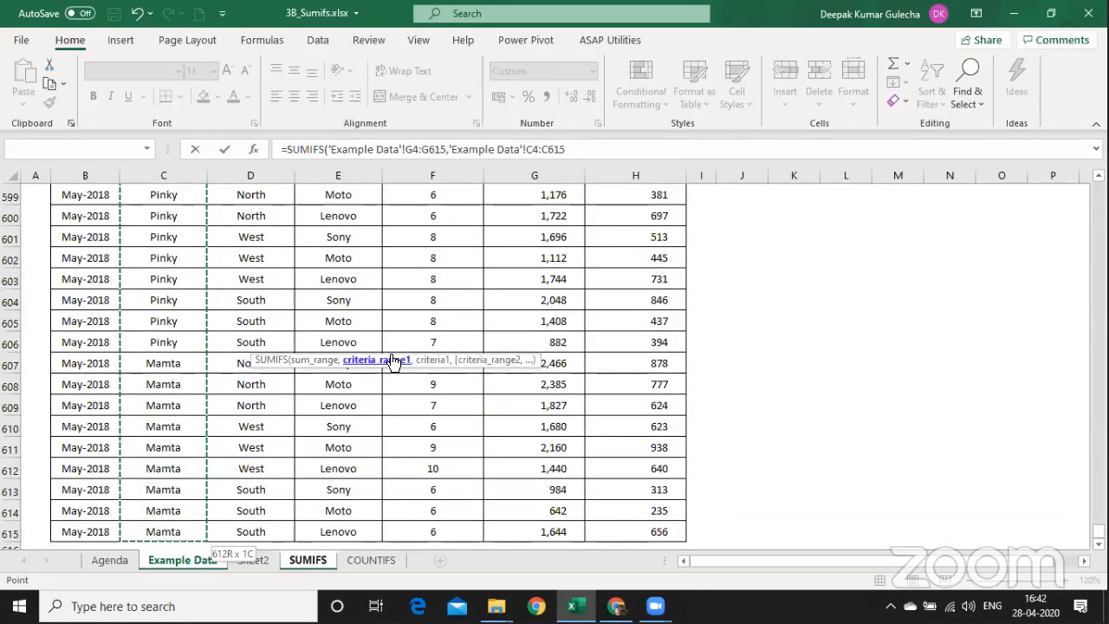
text(,)
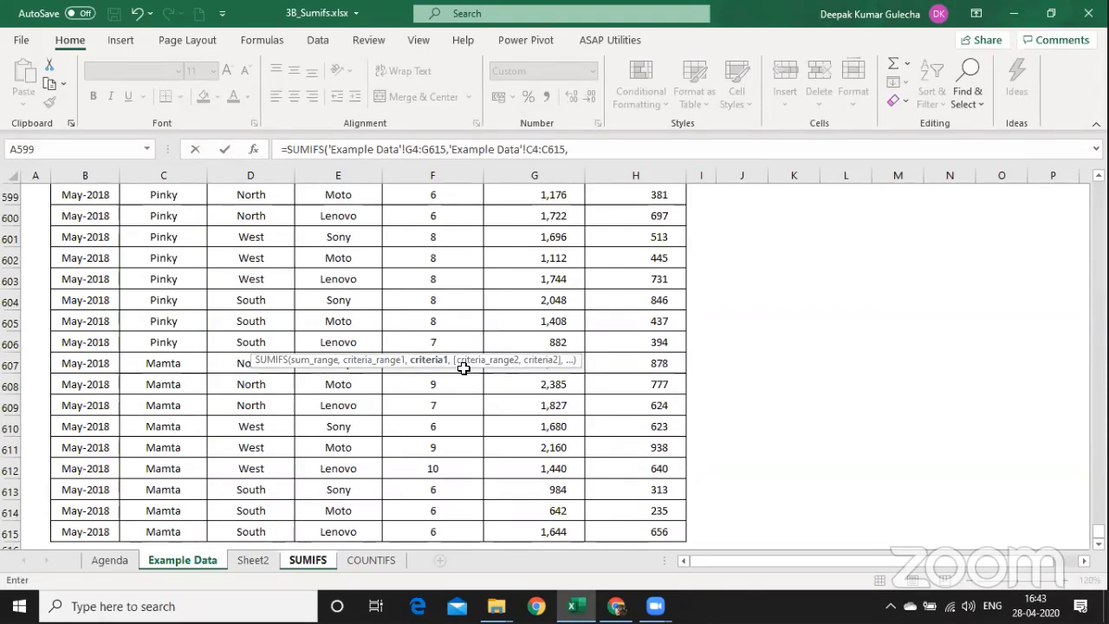
key(ctrl+Page_Down)
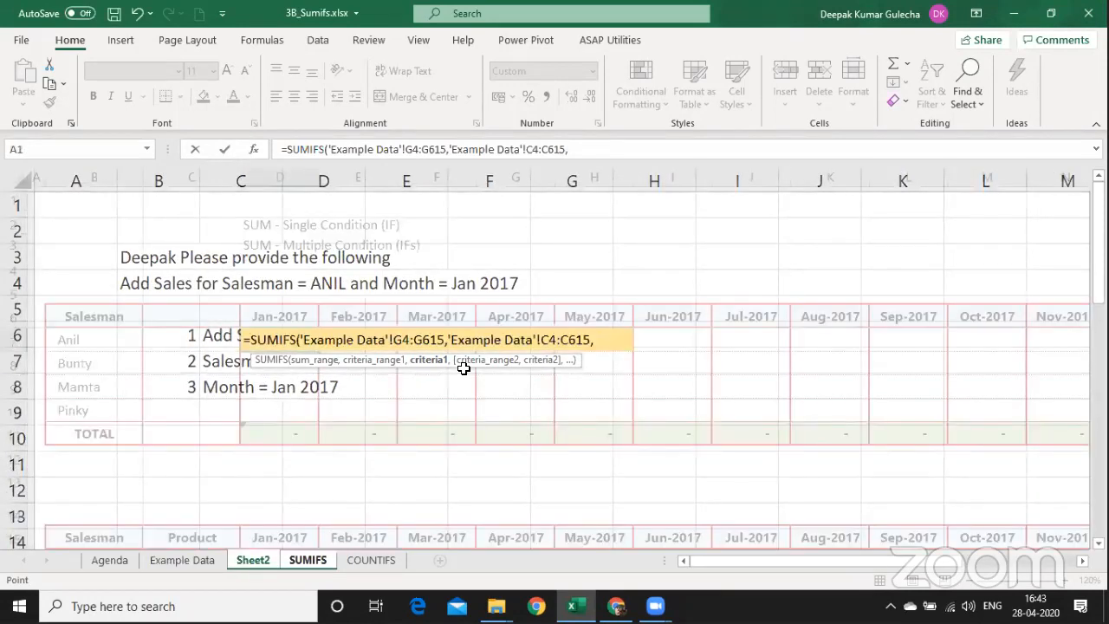
Use SUMIFS!B7 (Anil) as the first criterion, review the arguments, and add a comma.
key(ctrl+Page_Down)
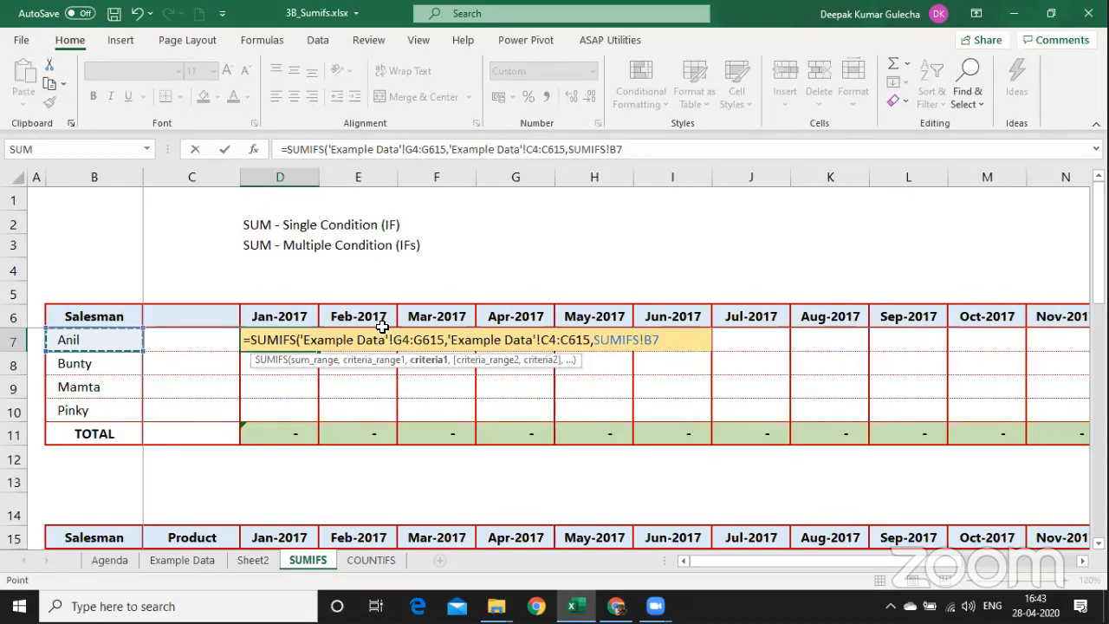
click(344, 340)
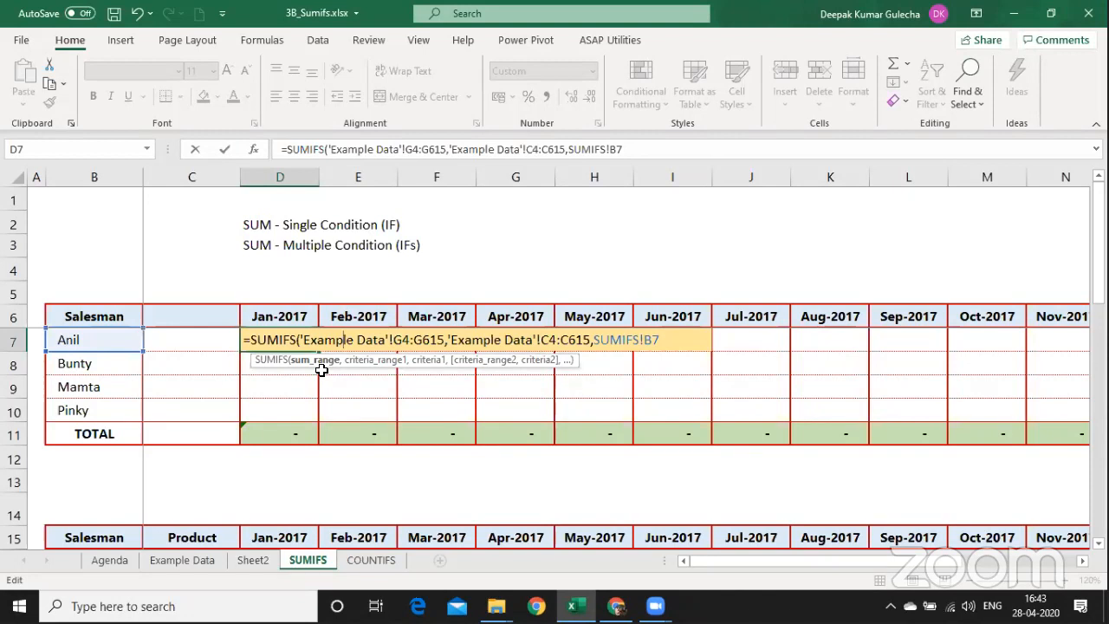
click(479, 340)
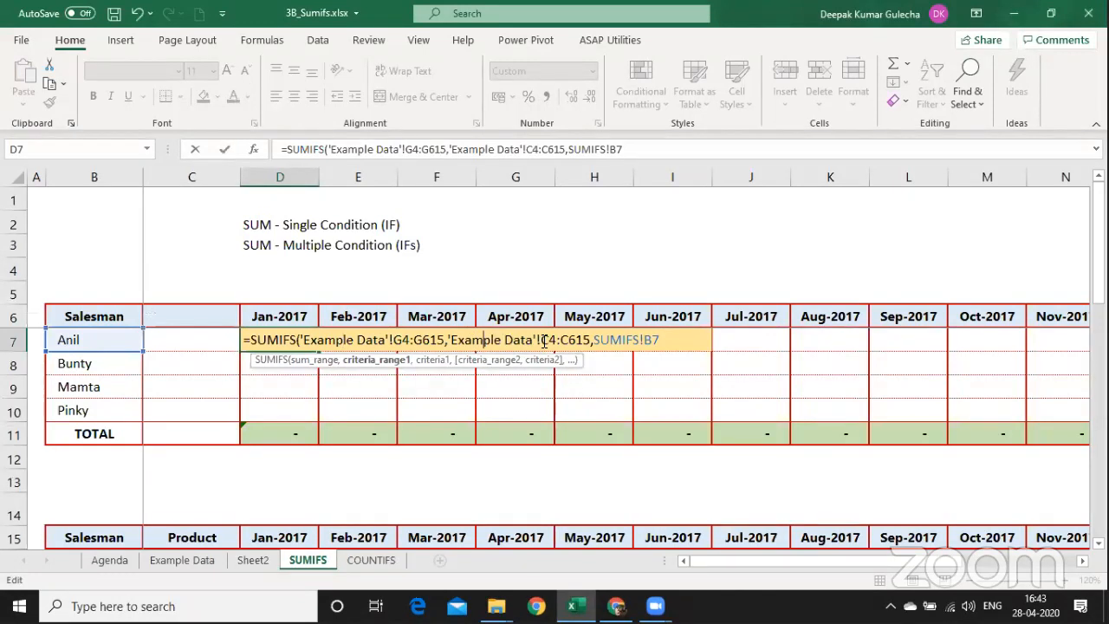
click(638, 339)
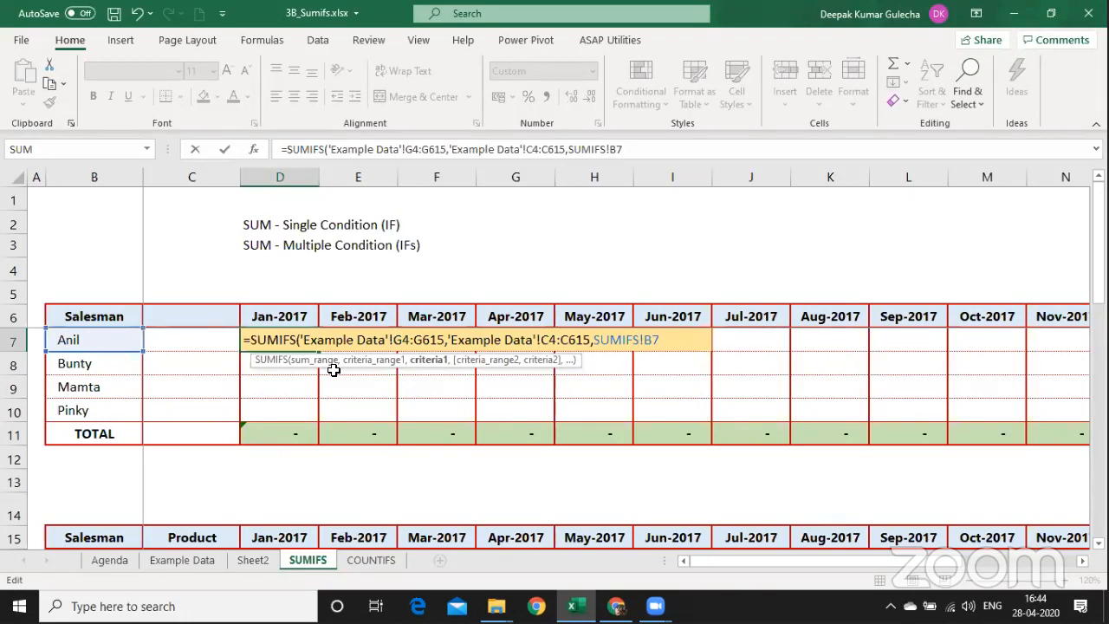
text(.)
key(BackSpace)
text(,)
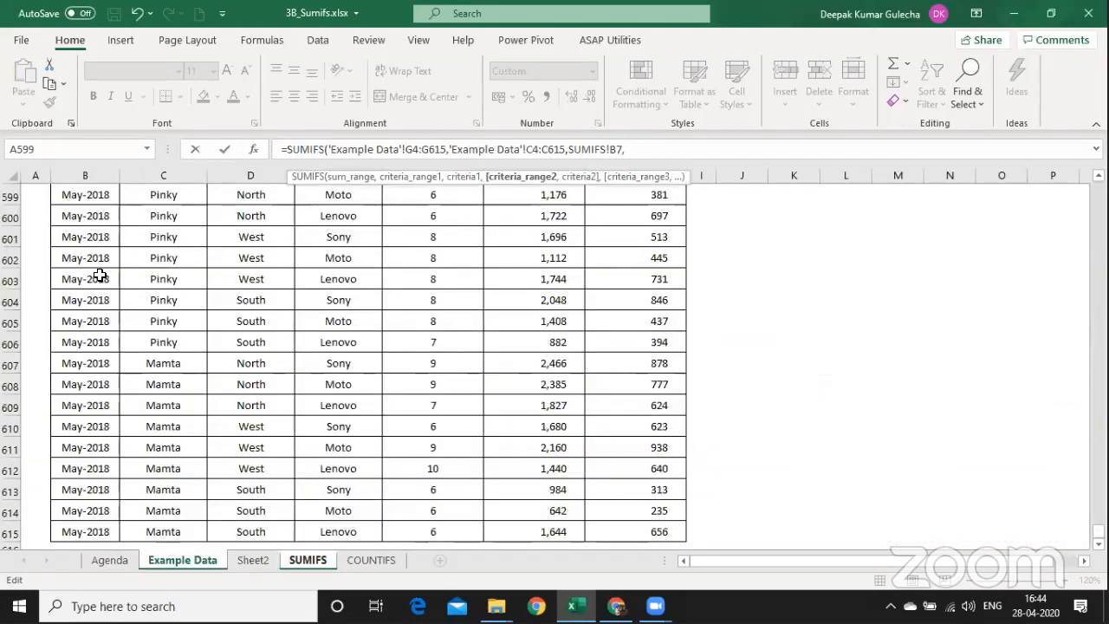
Add 'Example Data'!B4:B615 as the Month criteria range in D7's SUMIFS.
click(100, 276)
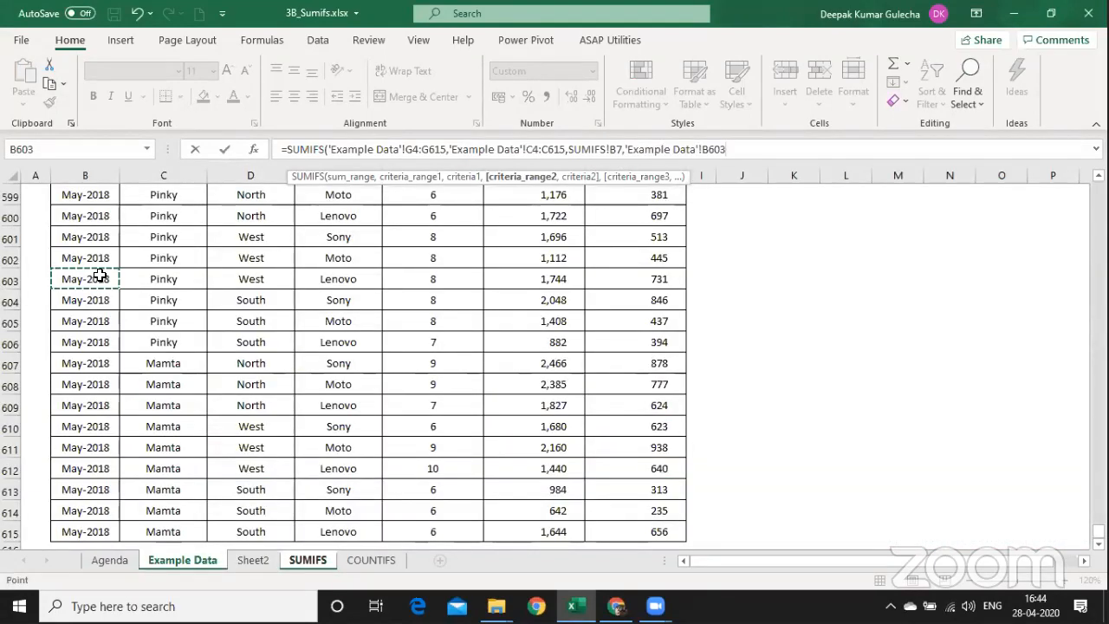
key(ctrl+Up)
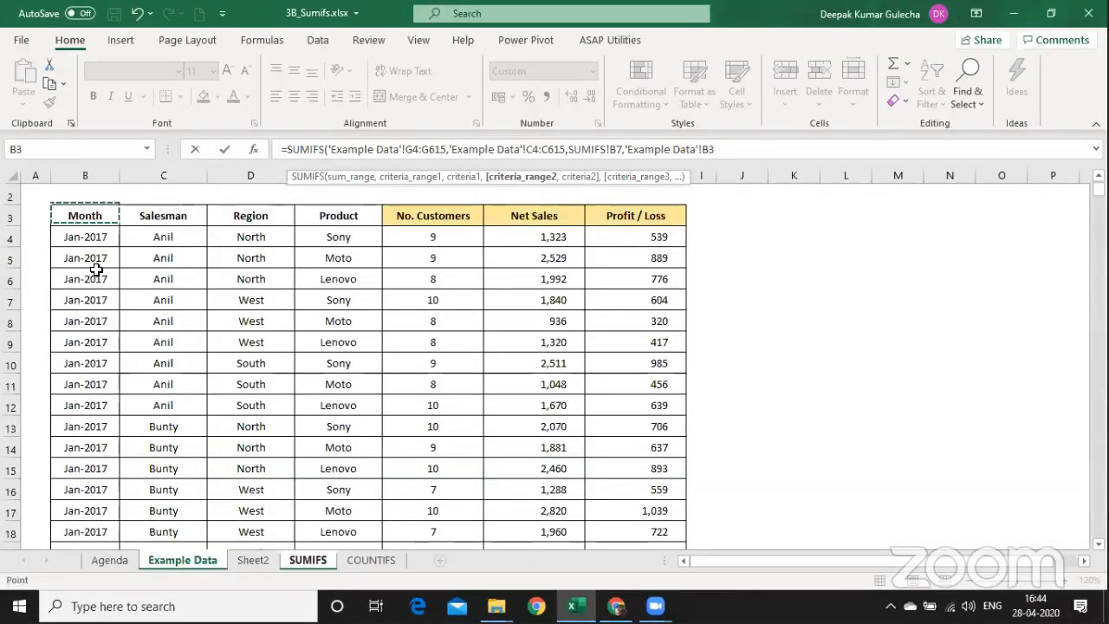
key(Down)
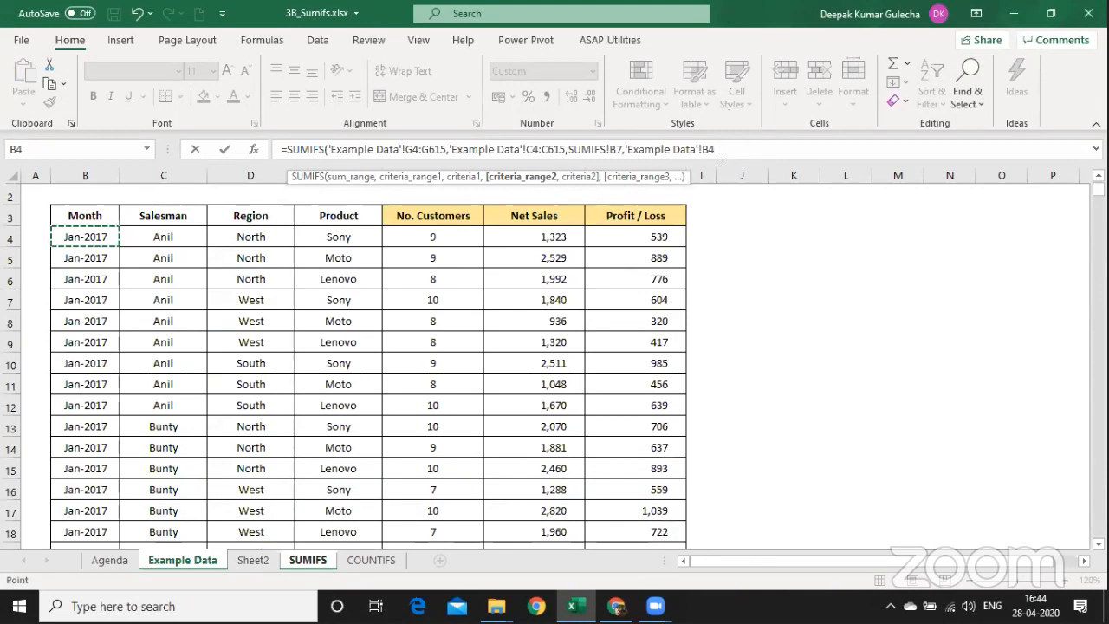
key(ctrl+shift+Down)
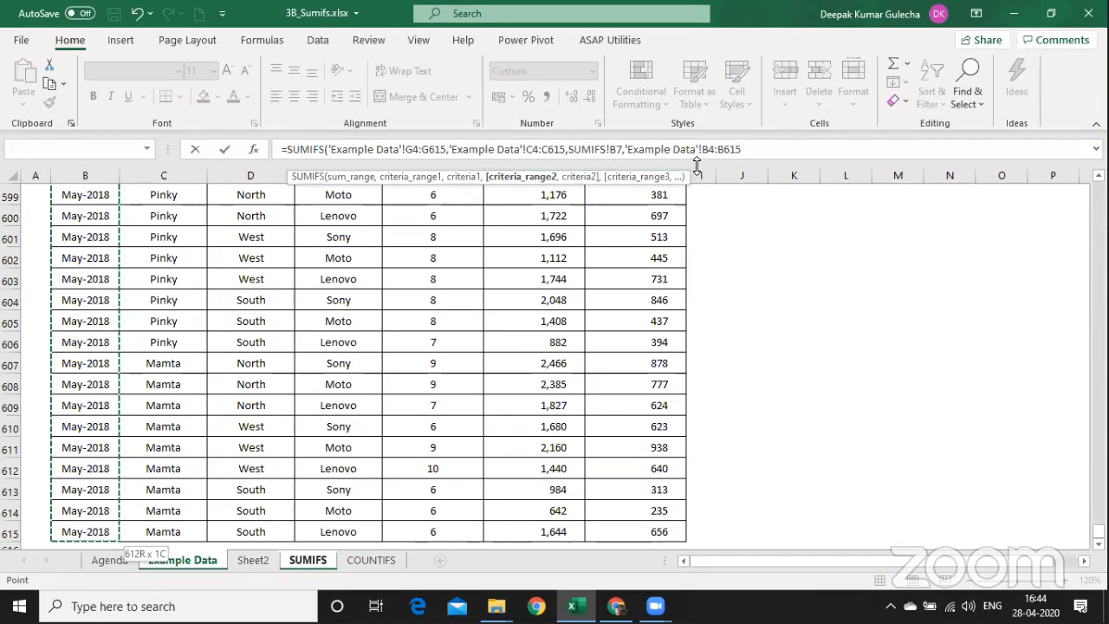
text(,)
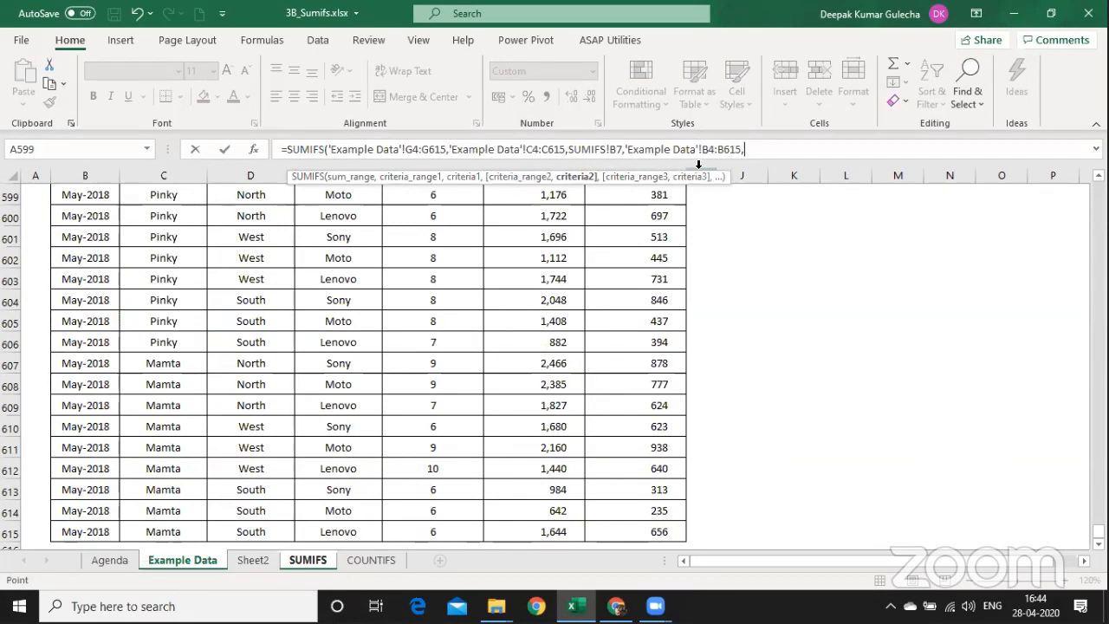
Use the Jan-2017 header D6 as the month criterion, commit to get 15,169, and enlarge the font.
key(ctrl+Page_Down)
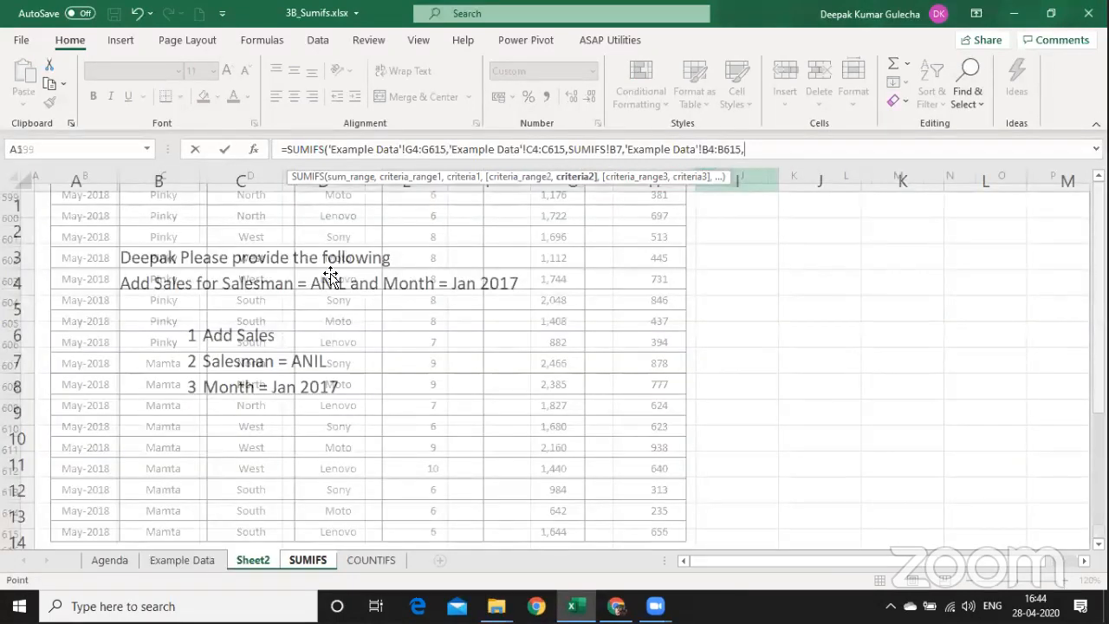
key(ctrl+Page_Down)
key(Up)
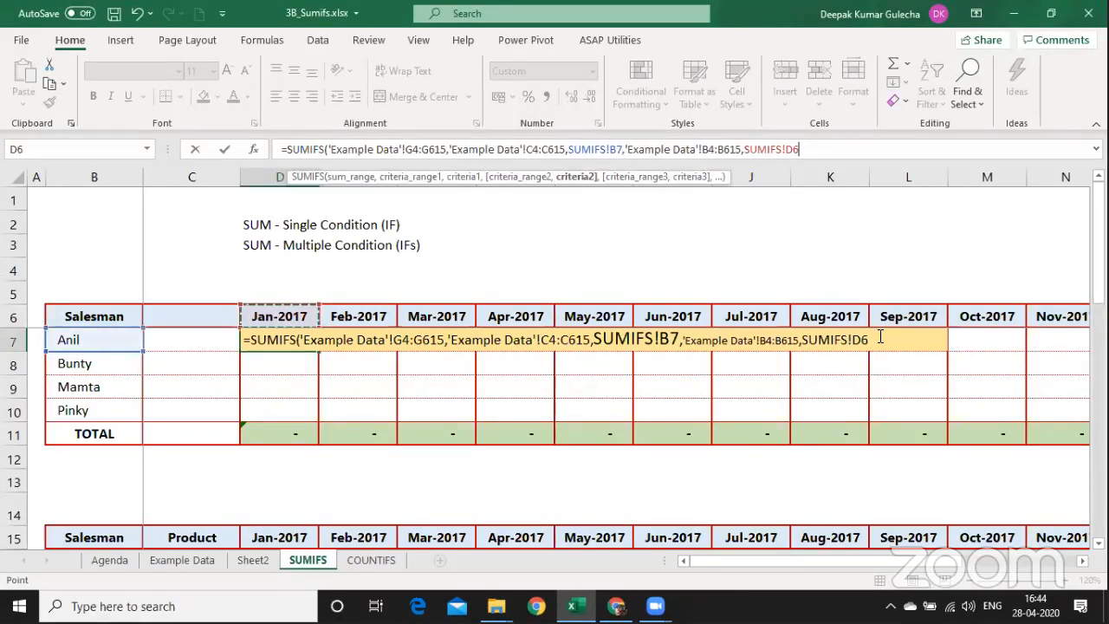
text(_)
key(BackSpace)
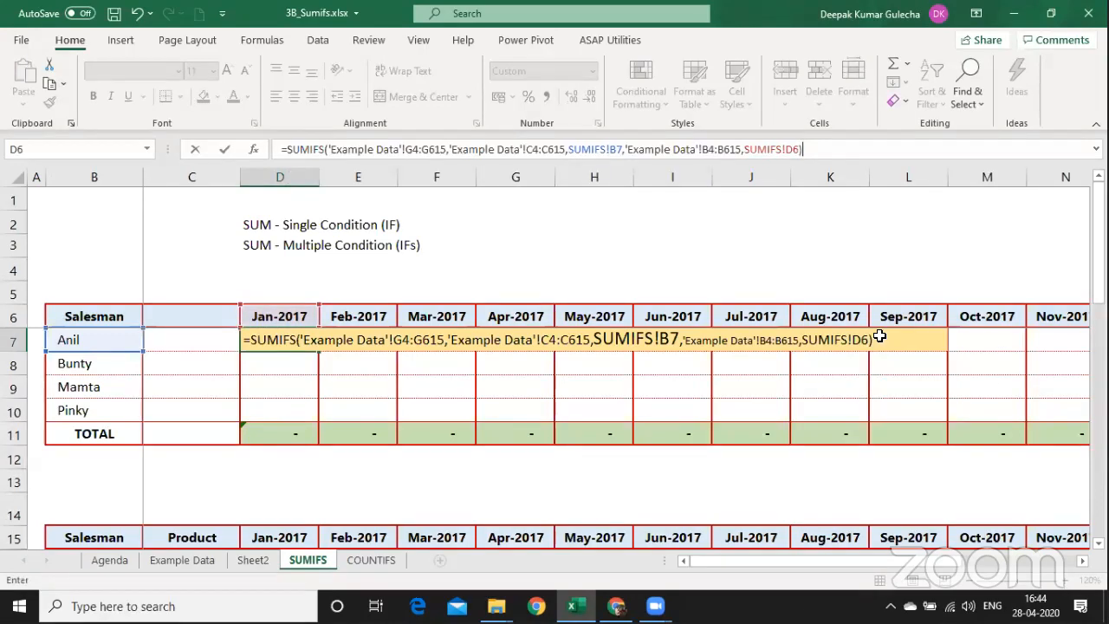
key(ctrl+Return)
key(F2)
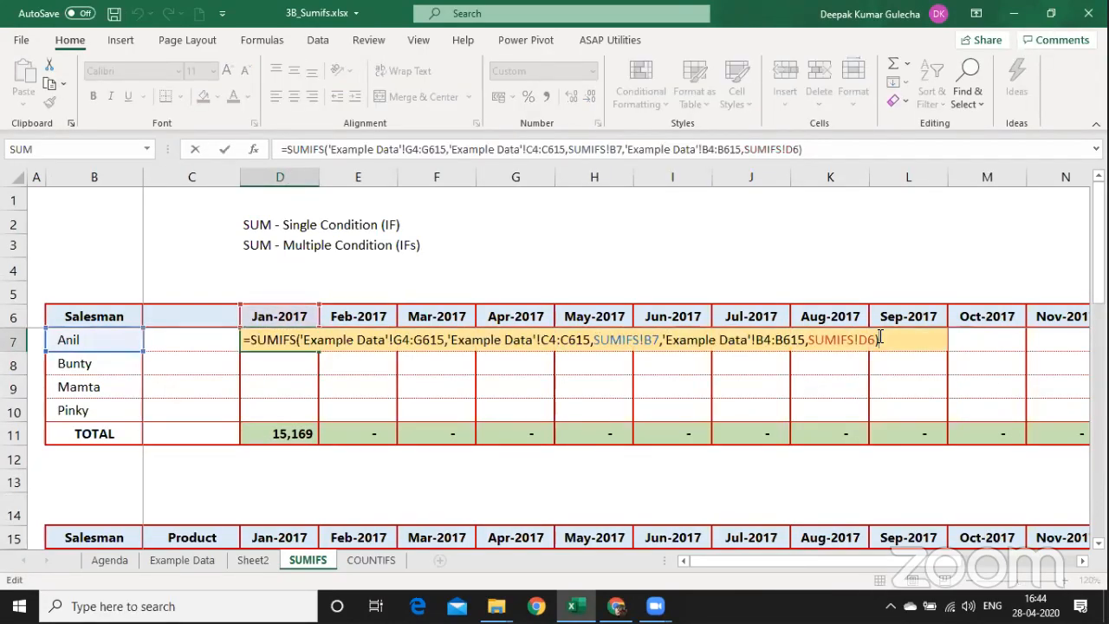
key(ctrl+Return)
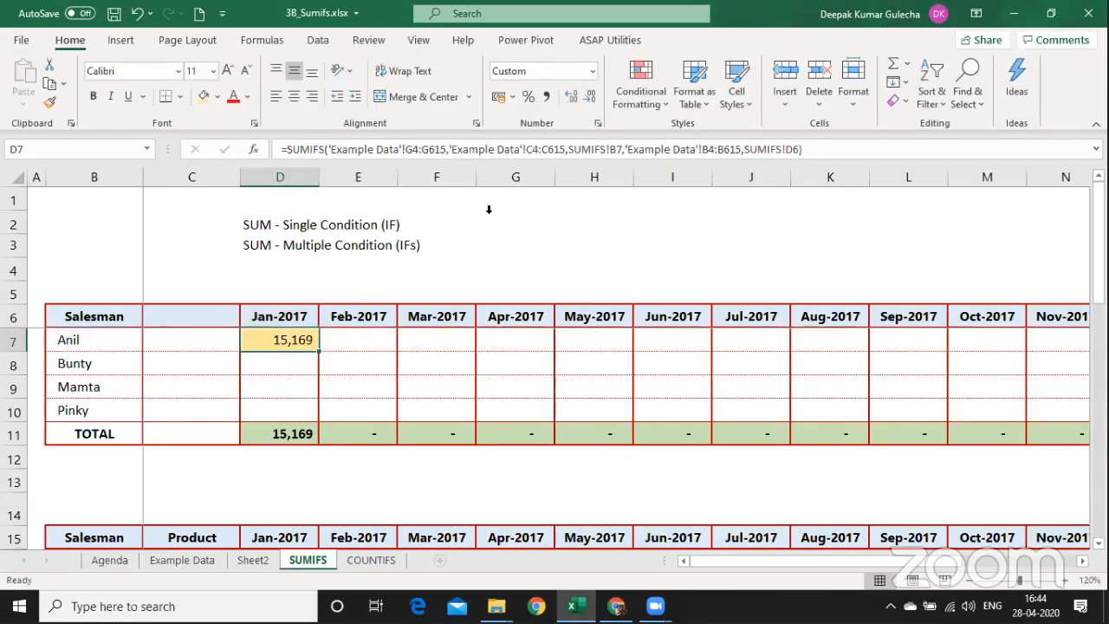
click(227, 71)
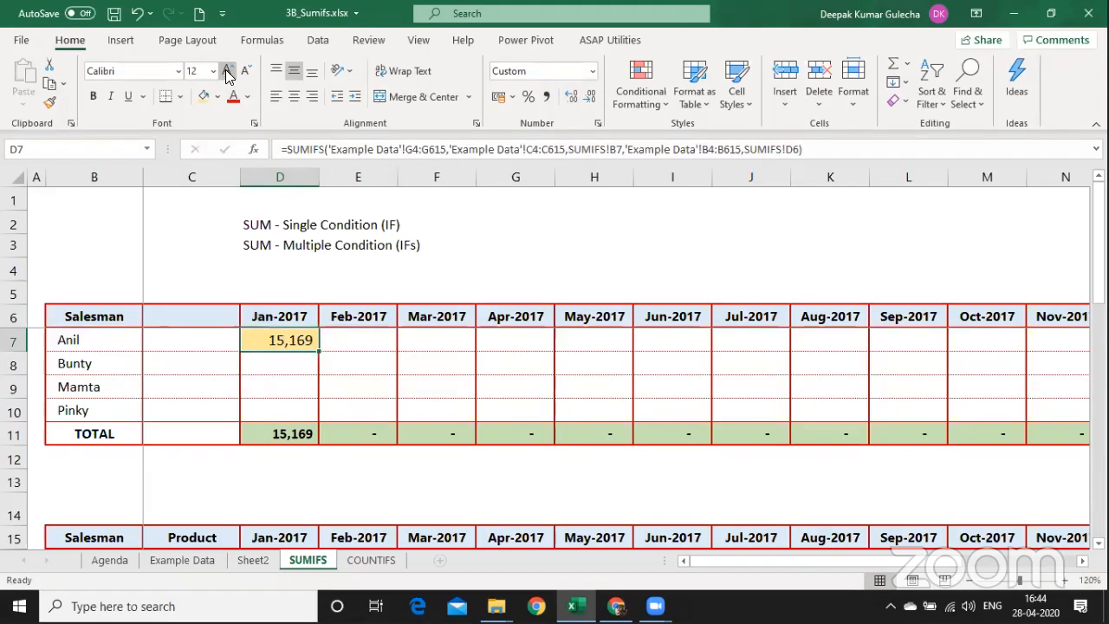
key(F2)
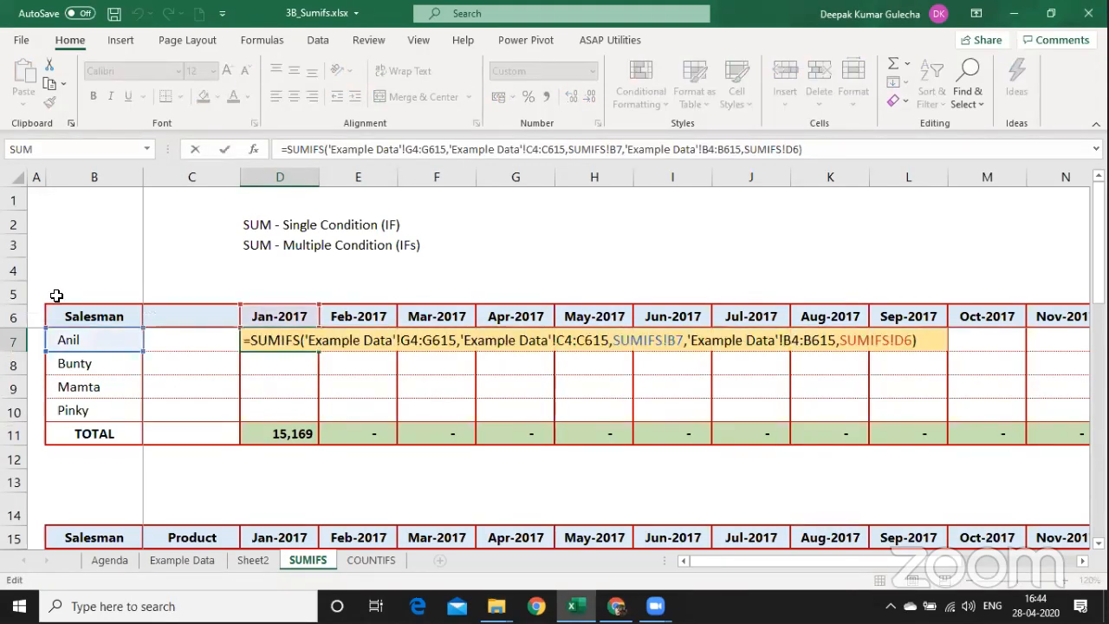
click(254, 147)
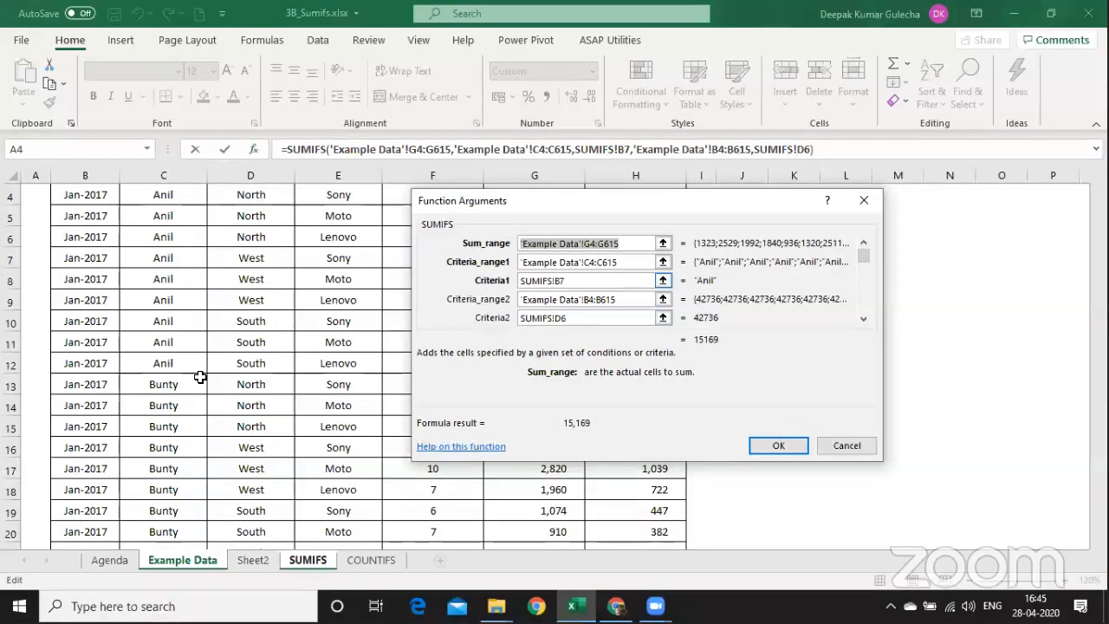
click(594, 280)
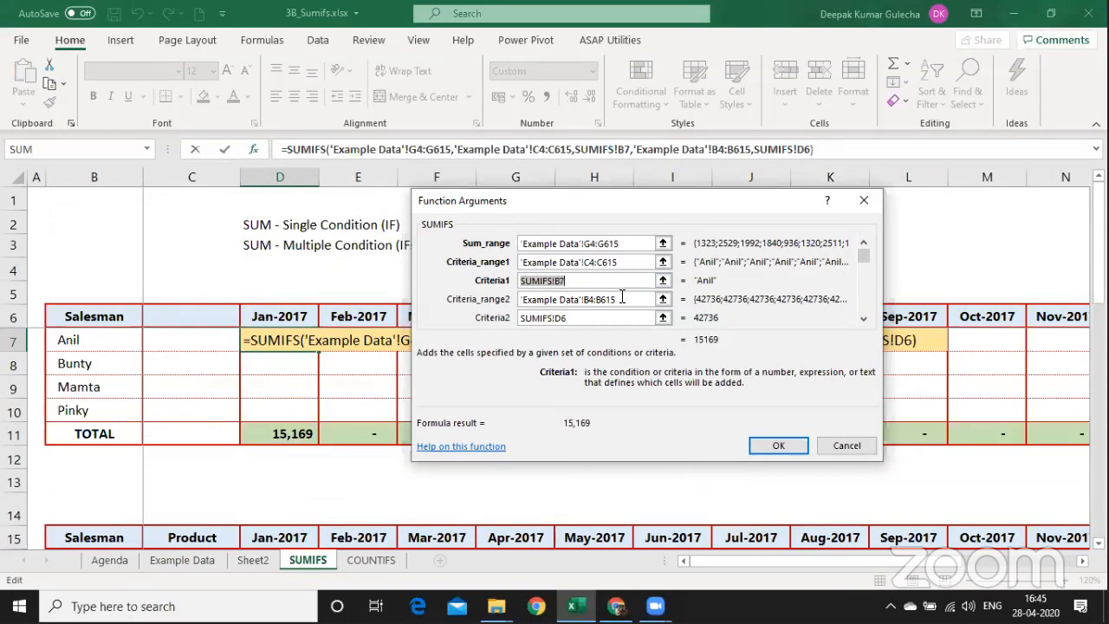
click(623, 297)
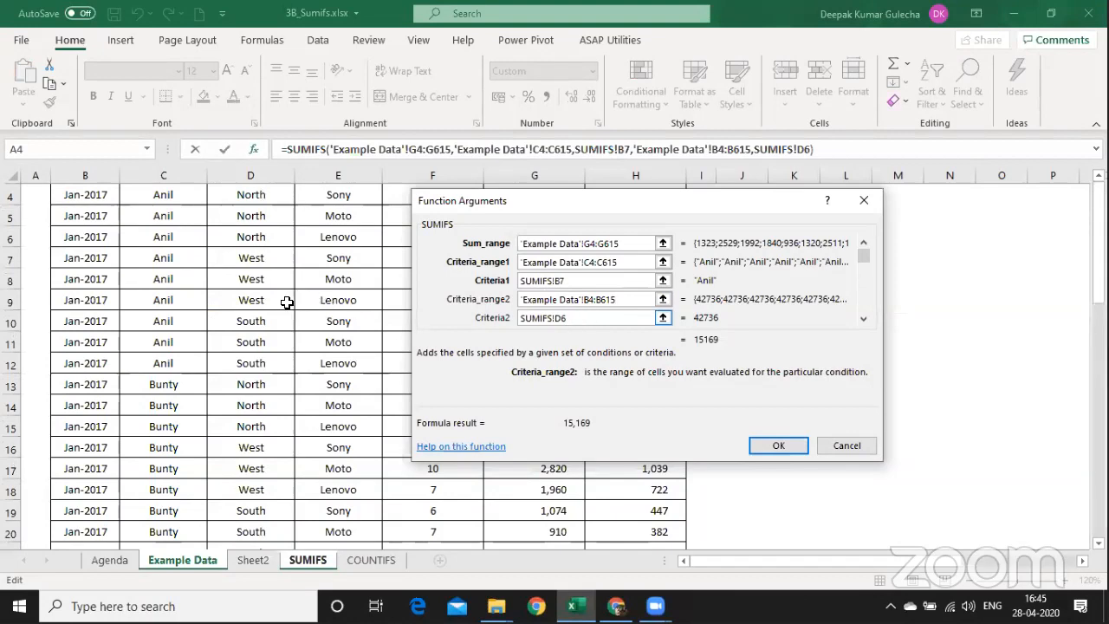
key(Tab)
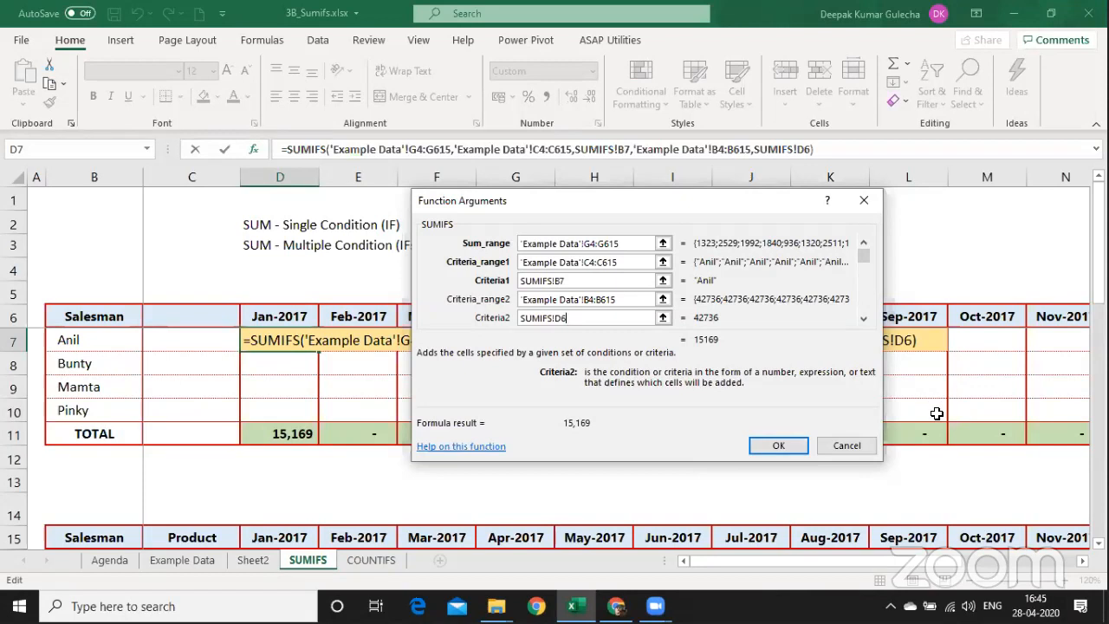
key(alt+Tab)
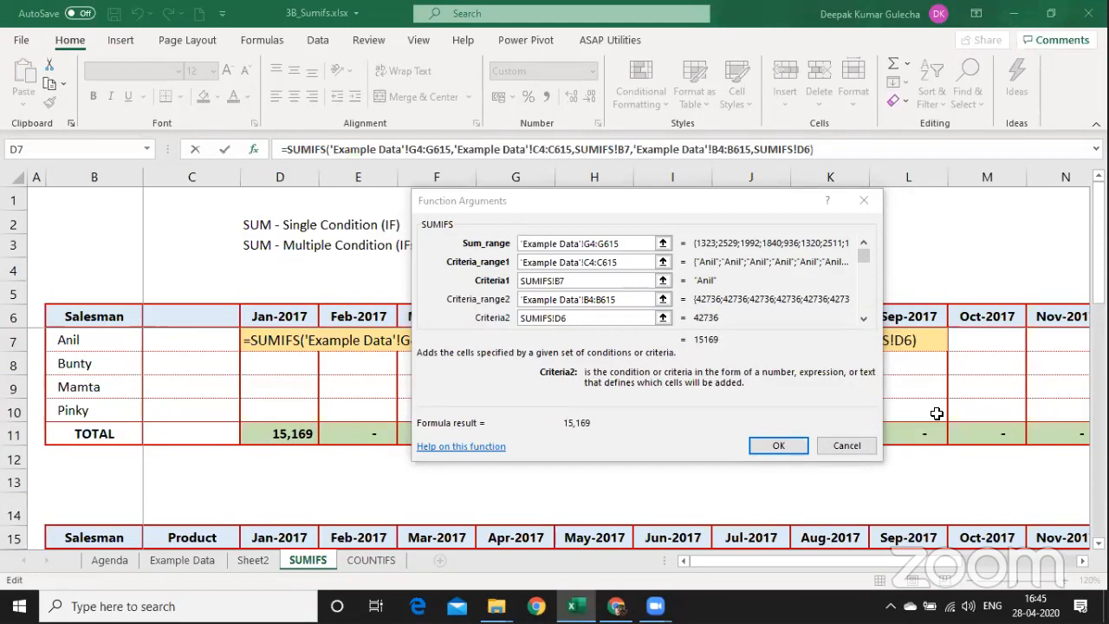
click(762, 445)
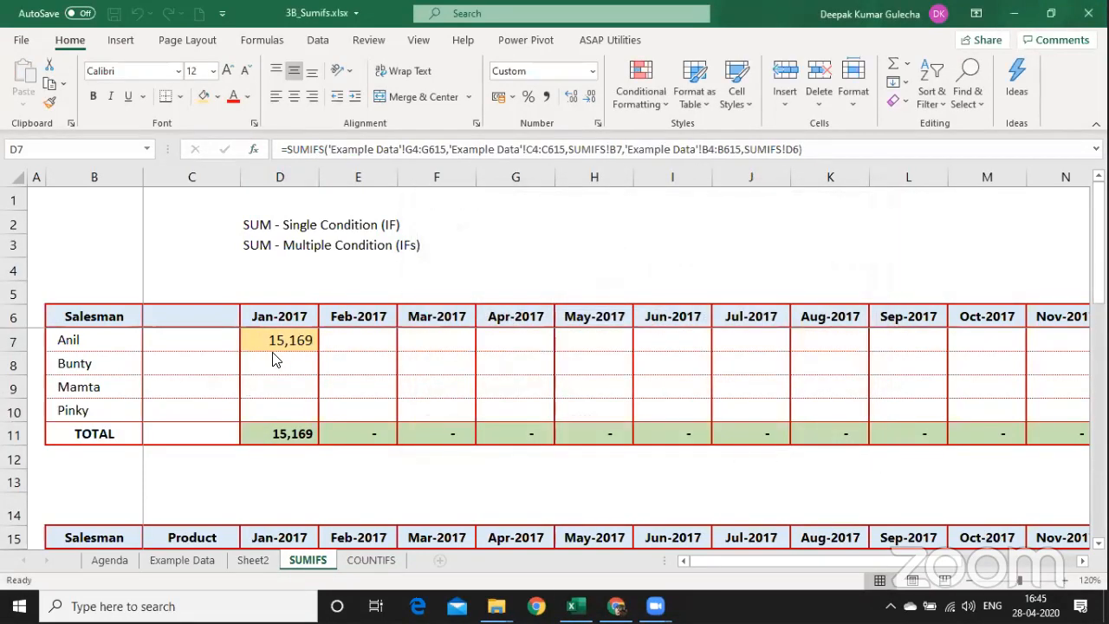
Enter =FORMULATEXT(D7) in D13 to show D7's SUMIFS formula as text.
click(280, 486)
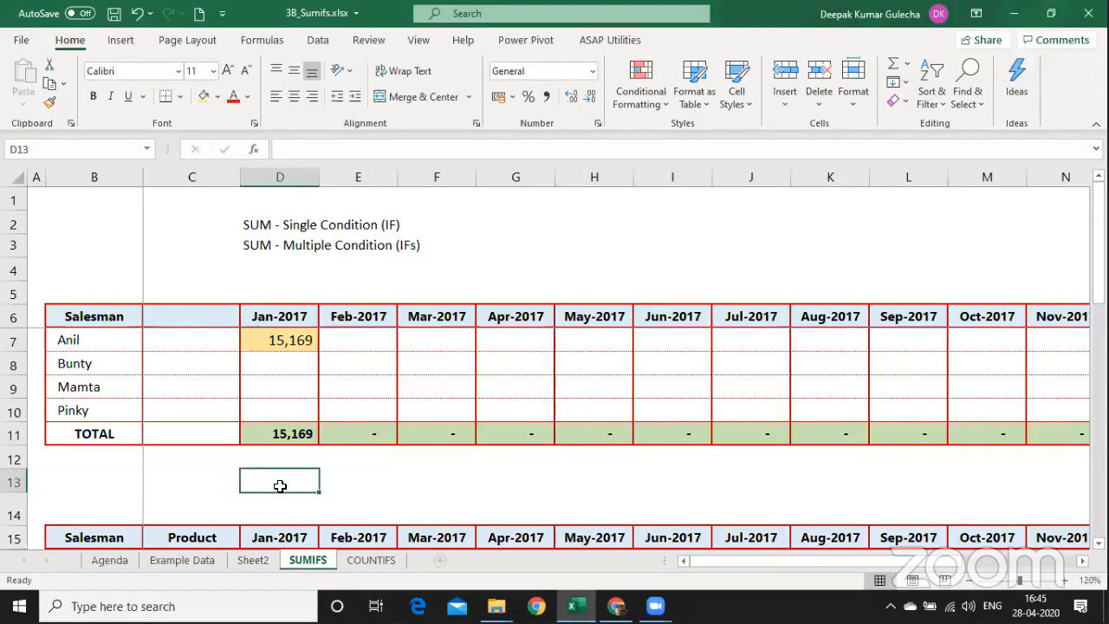
text(=form)
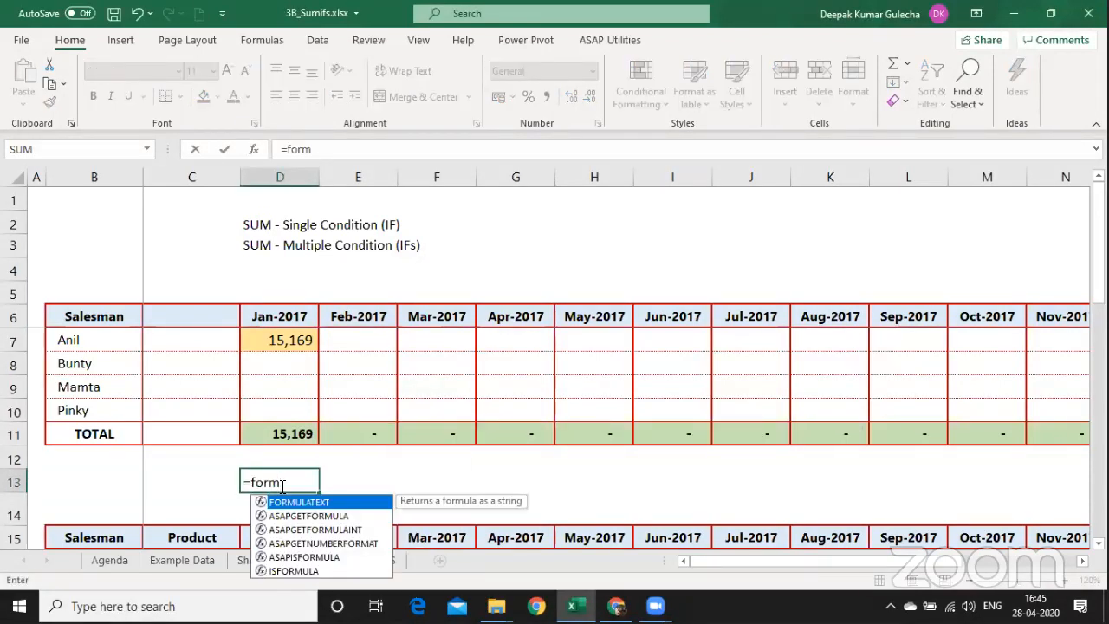
key(Tab)
key(Up)
key(Up)
key(Up)
key(Up)
key(Up)
key(Up)
key(Return)
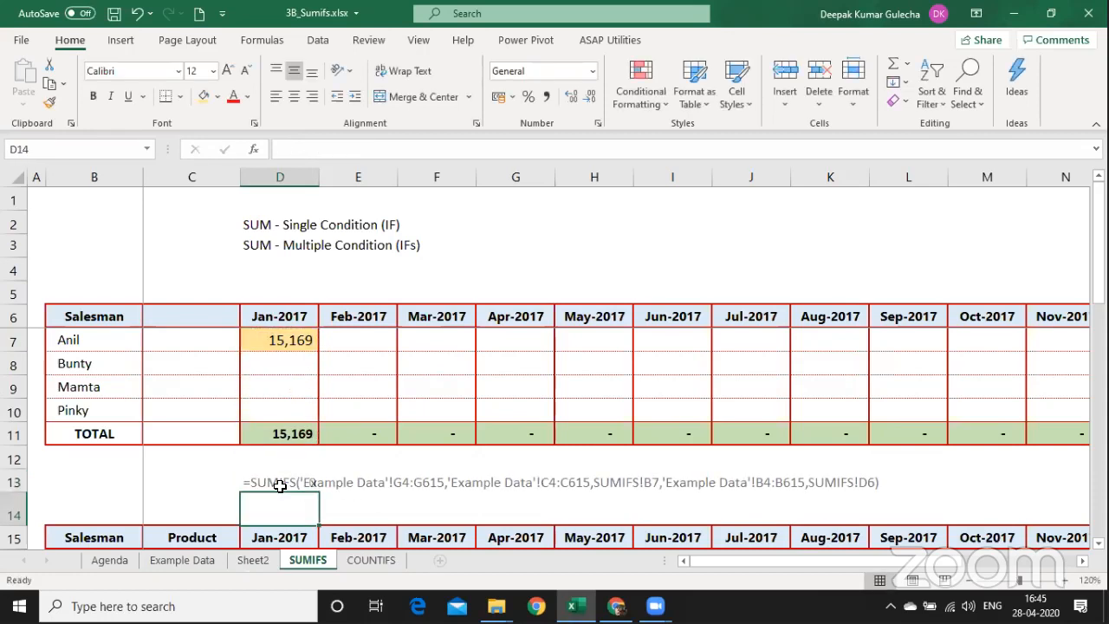
click(280, 486)
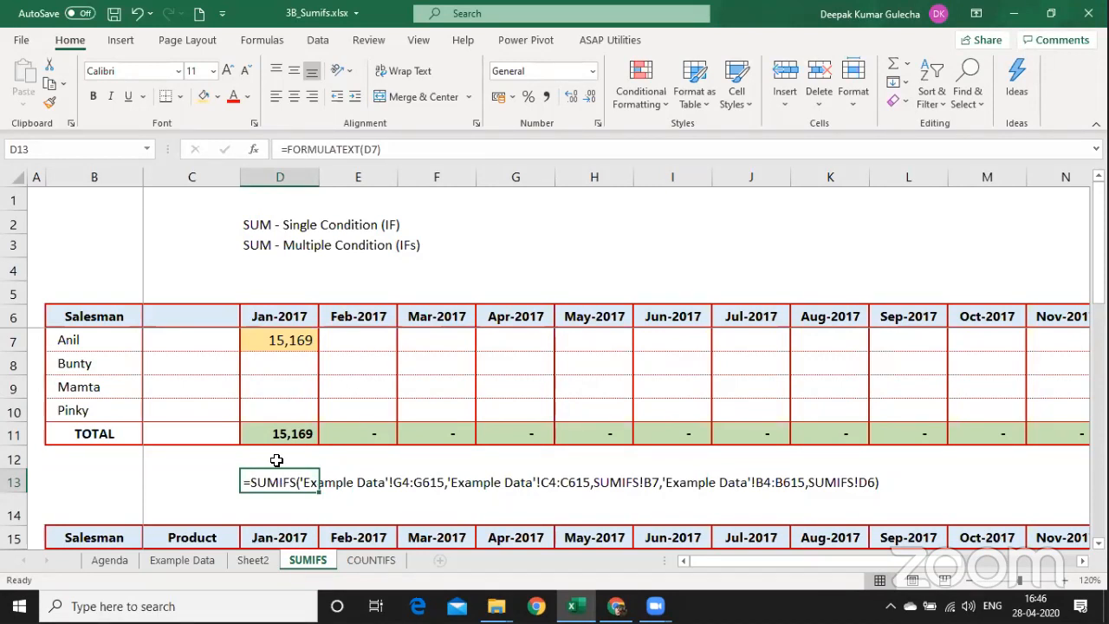
Convert D13's formula text to a plain value with Paste Special Values.
key(ctrl+c)
key(ctrl+alt+v)
key(v)
key(Return)
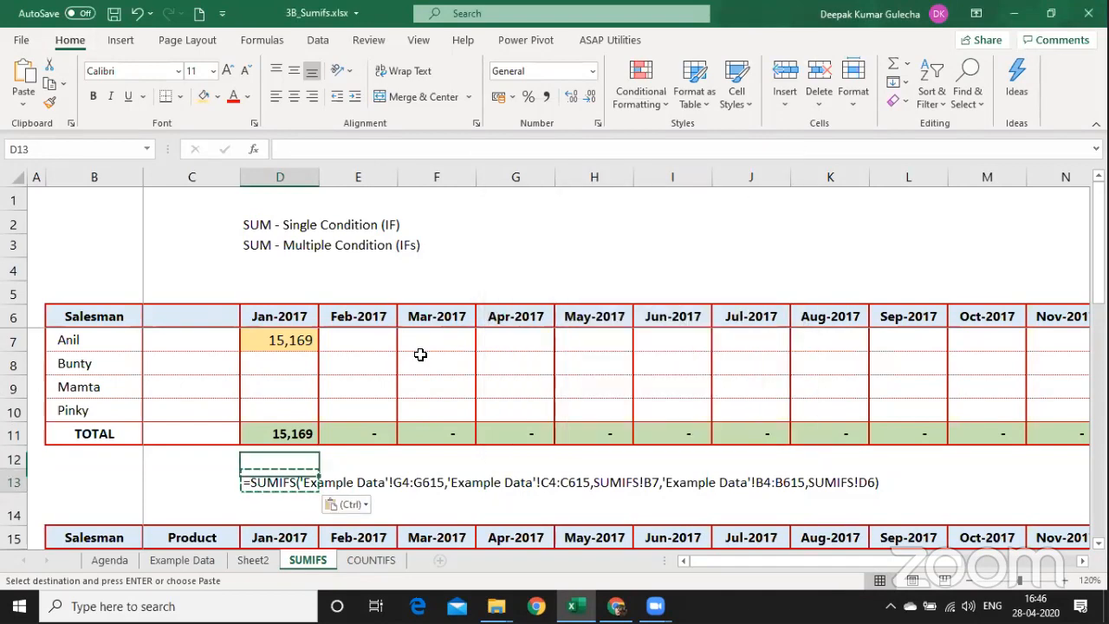
Enter =LEN(D13) in D14, showing the formula is 97 characters long.
key(Down)
text(=el)
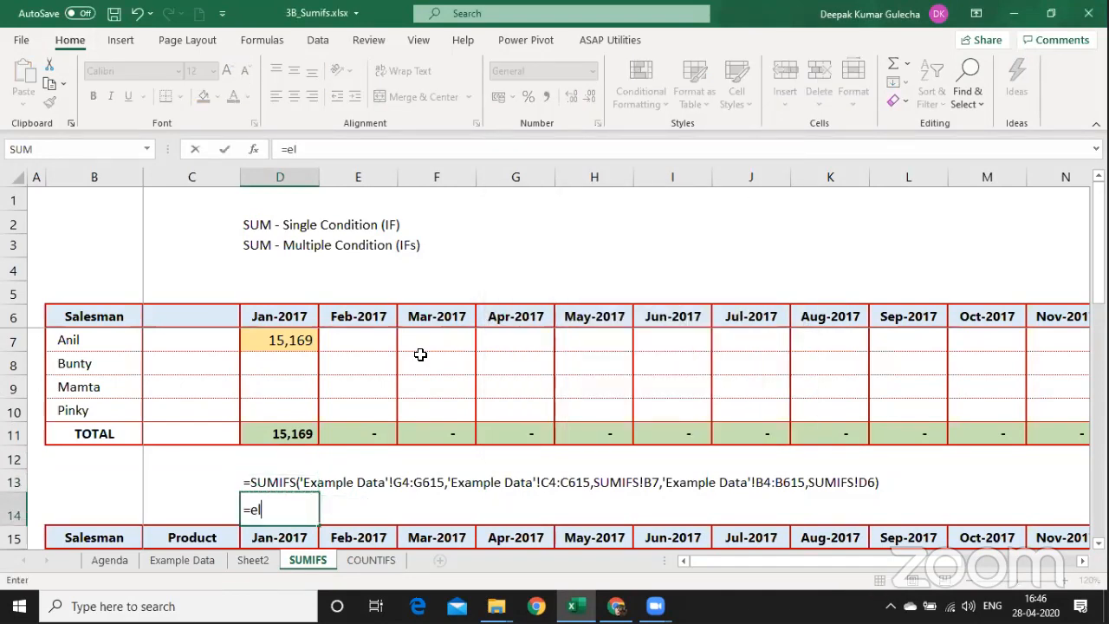
key(Tab)
key(Up)
key(Left)
key(Down)
text(=)
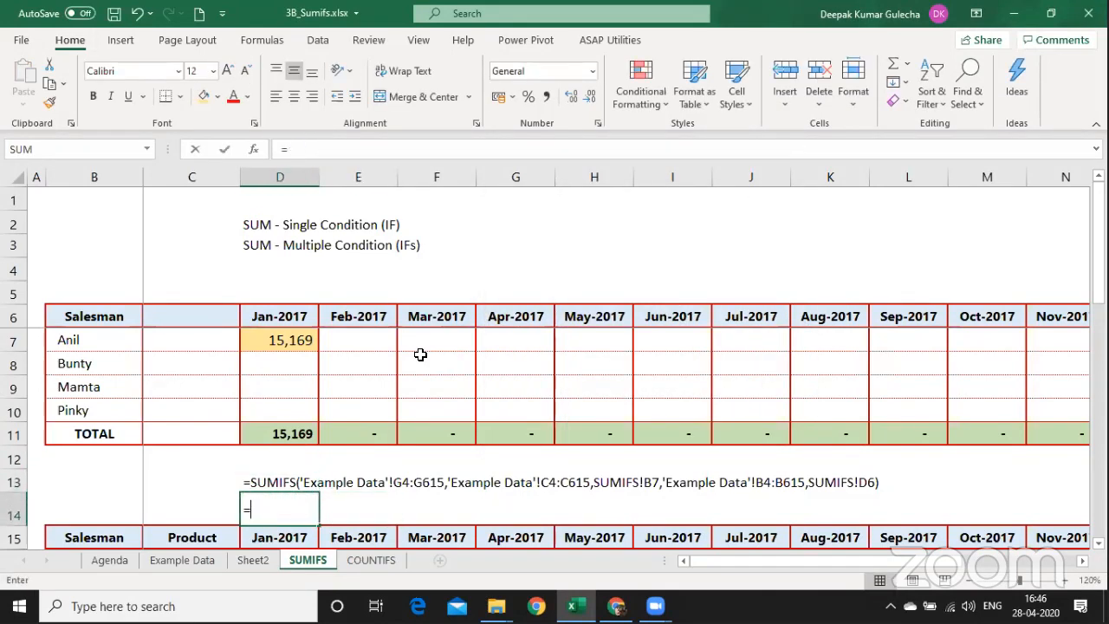
text(len()
key(Up)
key(Return)
key(Up)
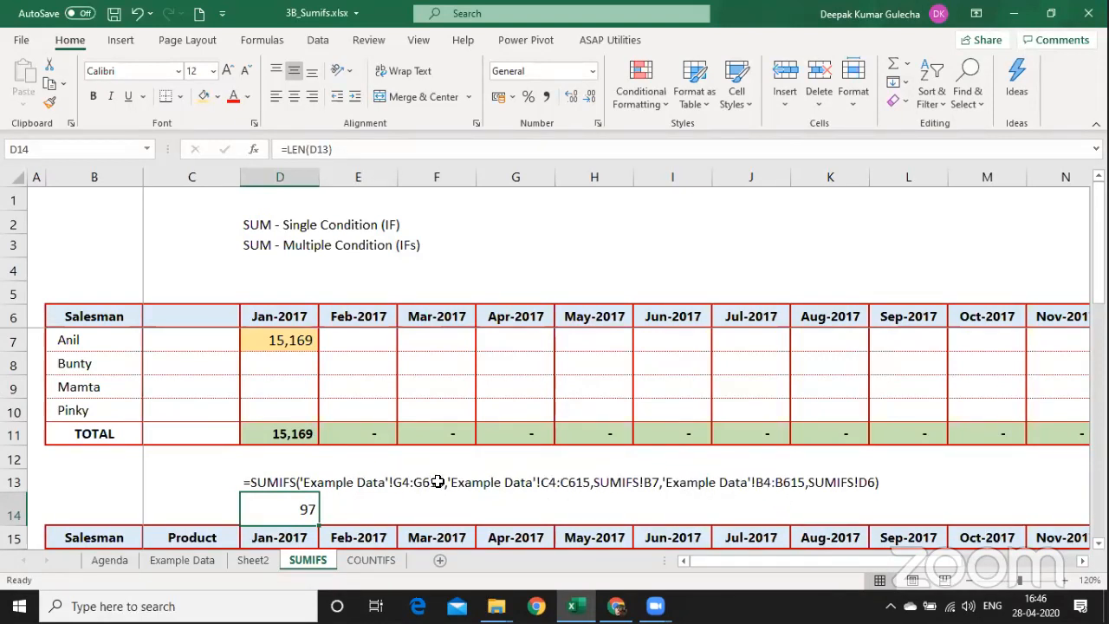
Clear Anil's Jan-2017 SUMIFS from D7 and switch to the Example Data sheet.
click(288, 340)
key(Delete)
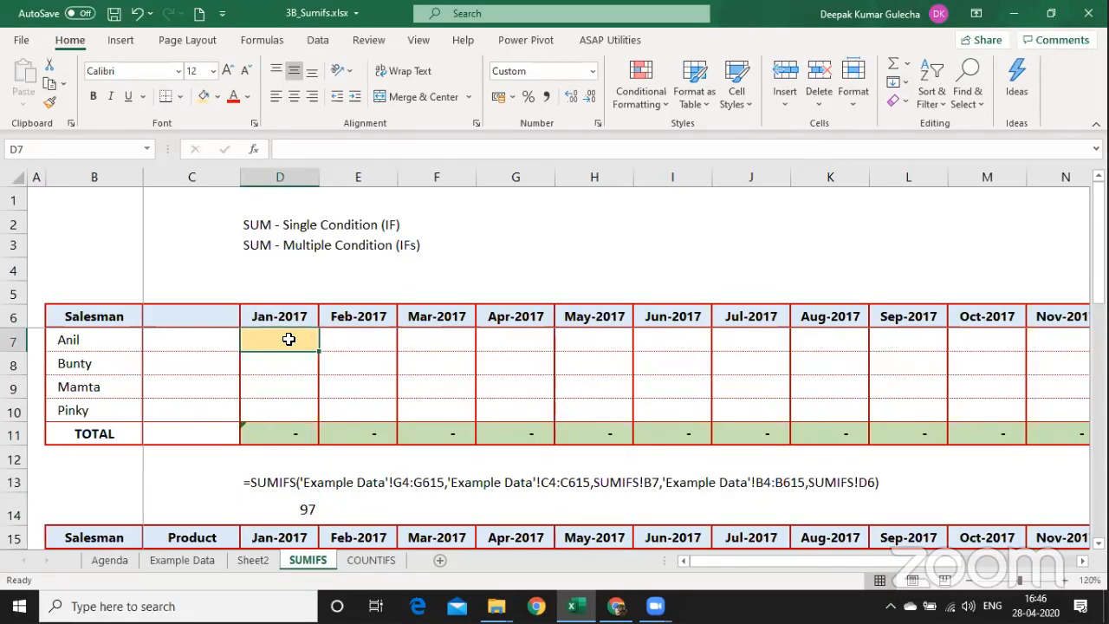
key(ctrl+Page_Up)
key(ctrl+Page_Up)
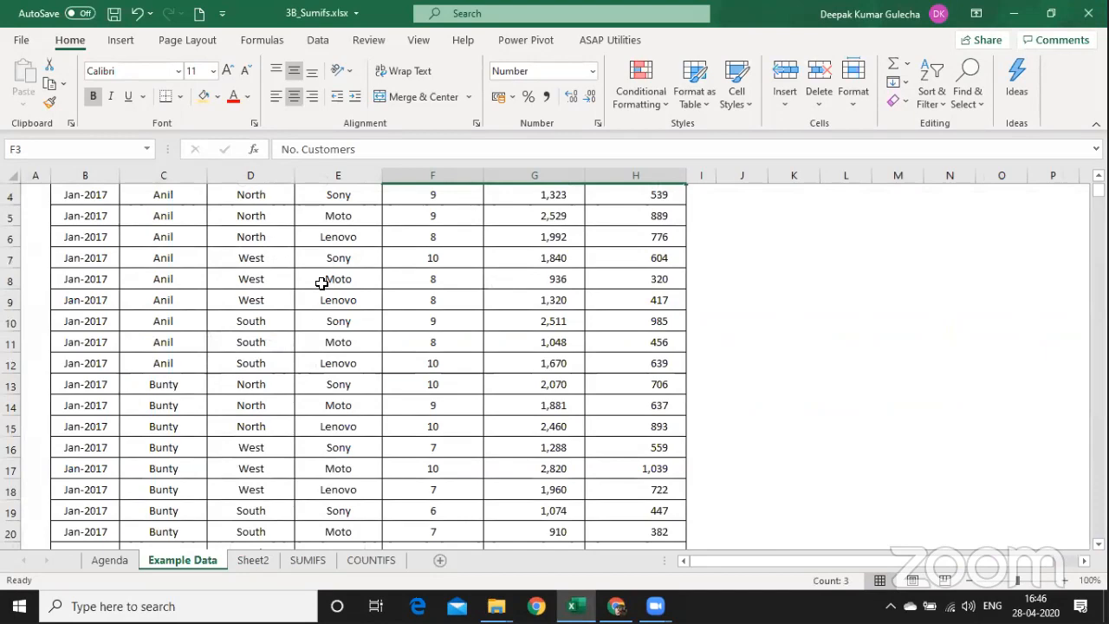
Format the sales data B3:H615 as a banded table with headers.
click(322, 282)
key(ctrl+Up)
key(ctrl+Up)
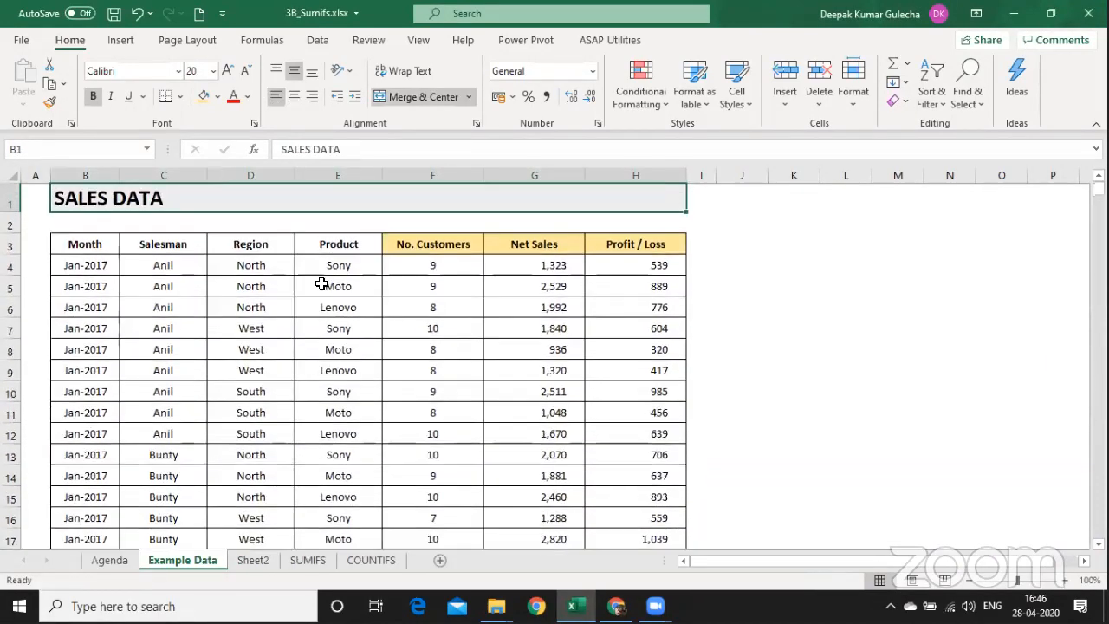
key(ctrl+Down)
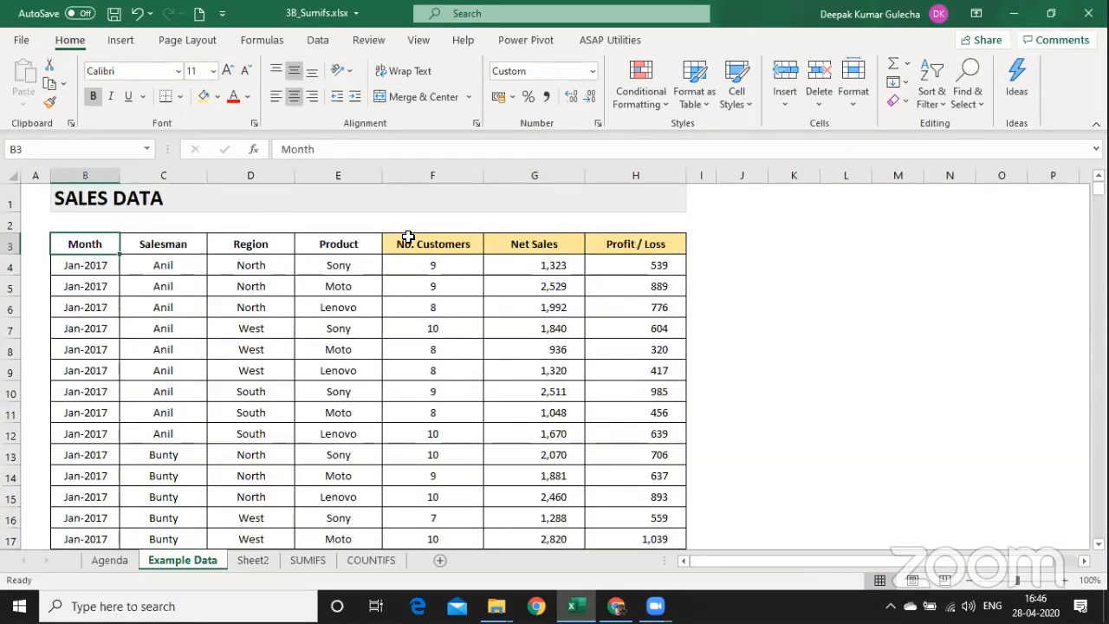
click(705, 106)
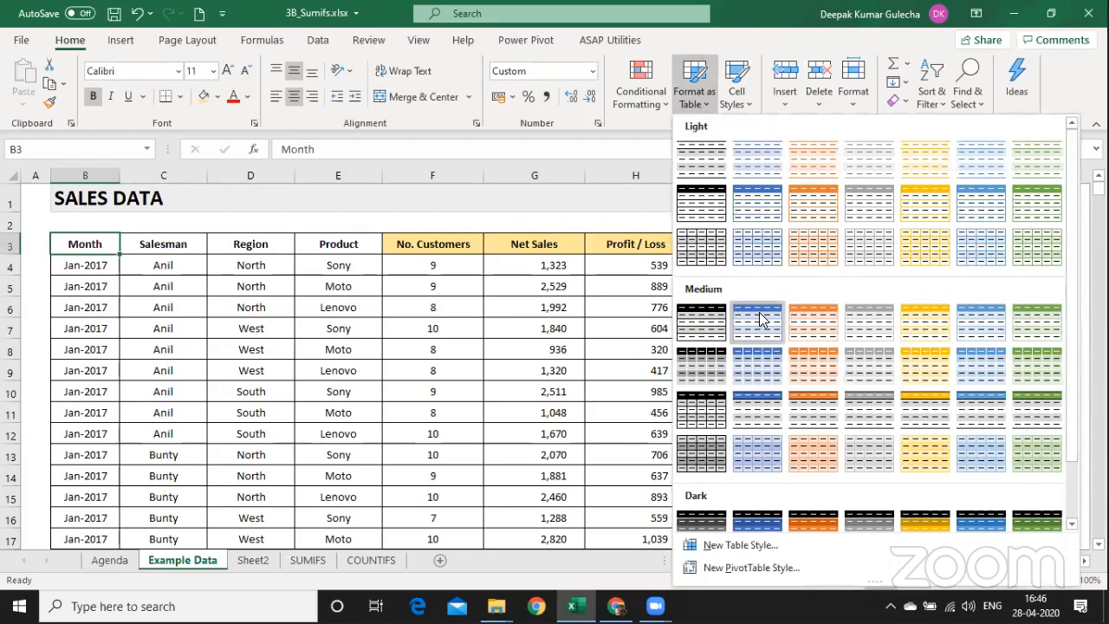
click(757, 316)
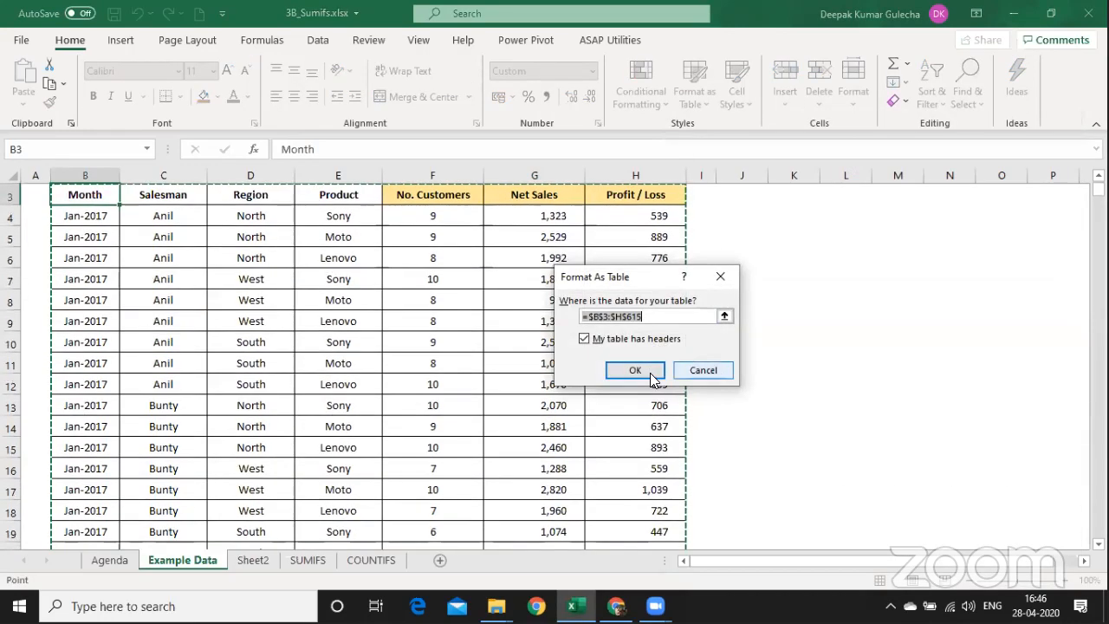
click(649, 372)
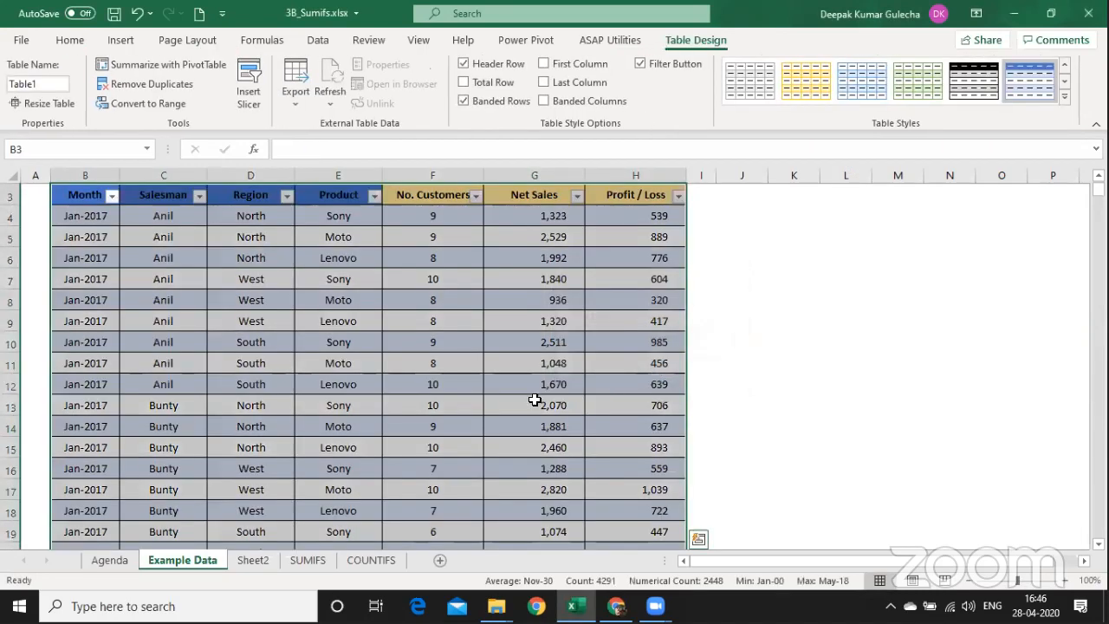
Name the table TT_Sales and return to D7 on the SUMIFS sheet.
click(48, 87)
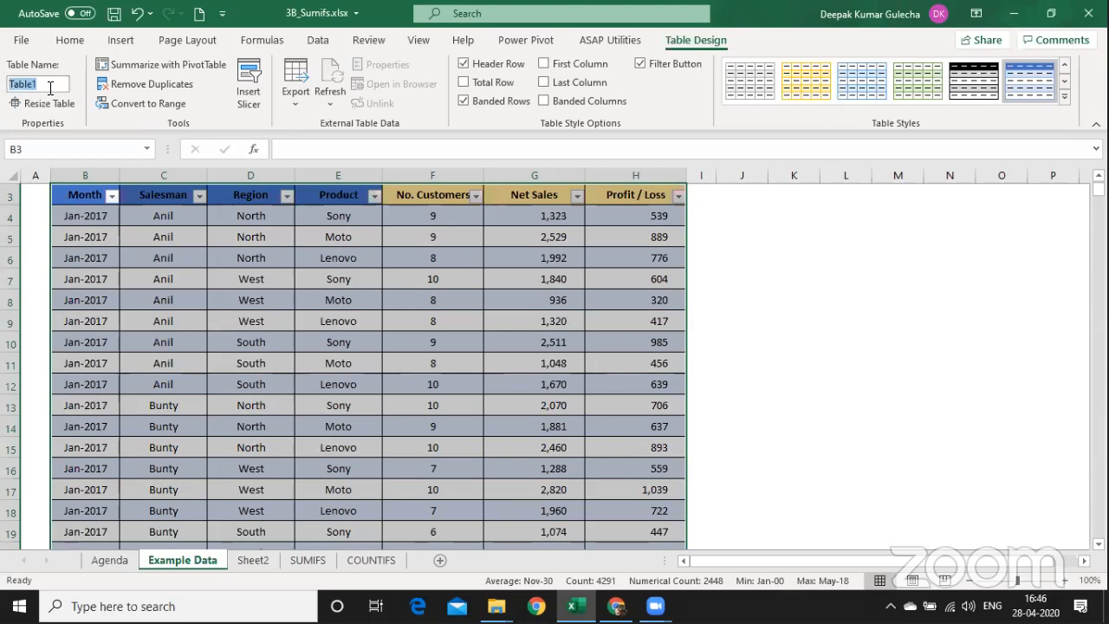
text(TT_Salwe)
key(BackSpace)
key(BackSpace)
text(e)
key(Return)
key(ctrl+Page_Down)
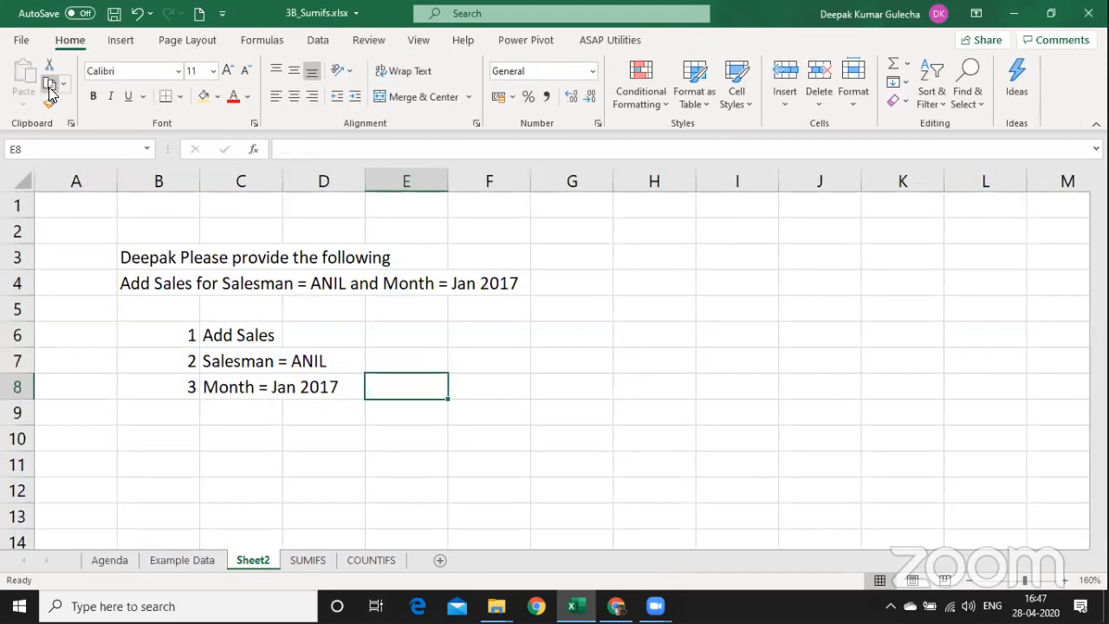
key(ctrl+Page_Down)
key(Up)
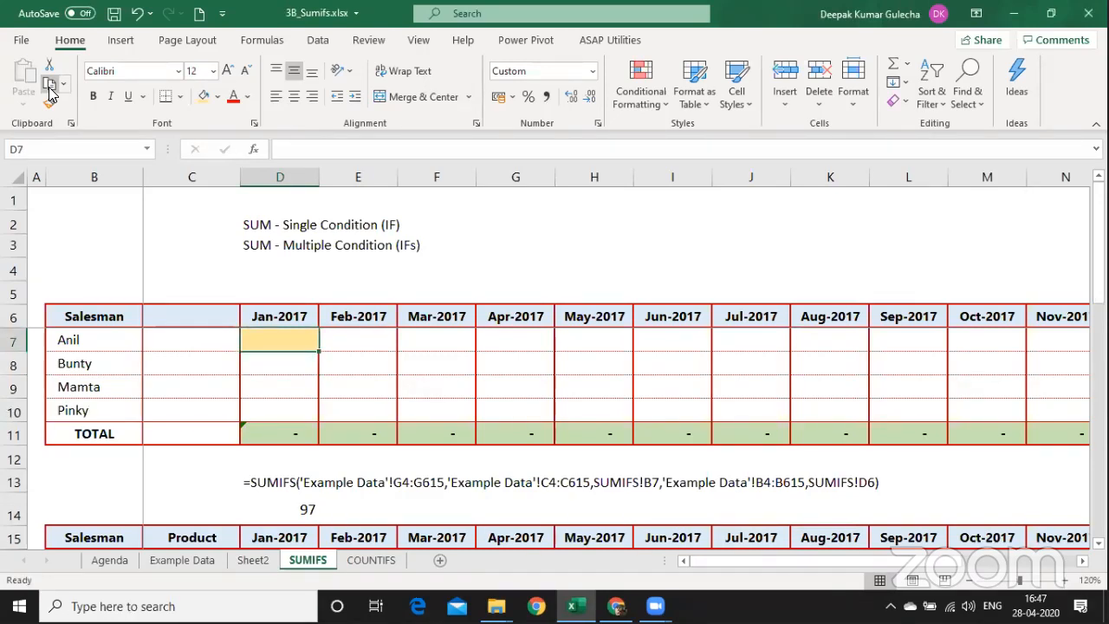
Start a SUMIFS in D7 summing TT_Sales[Net Sales].
text(=sumi)
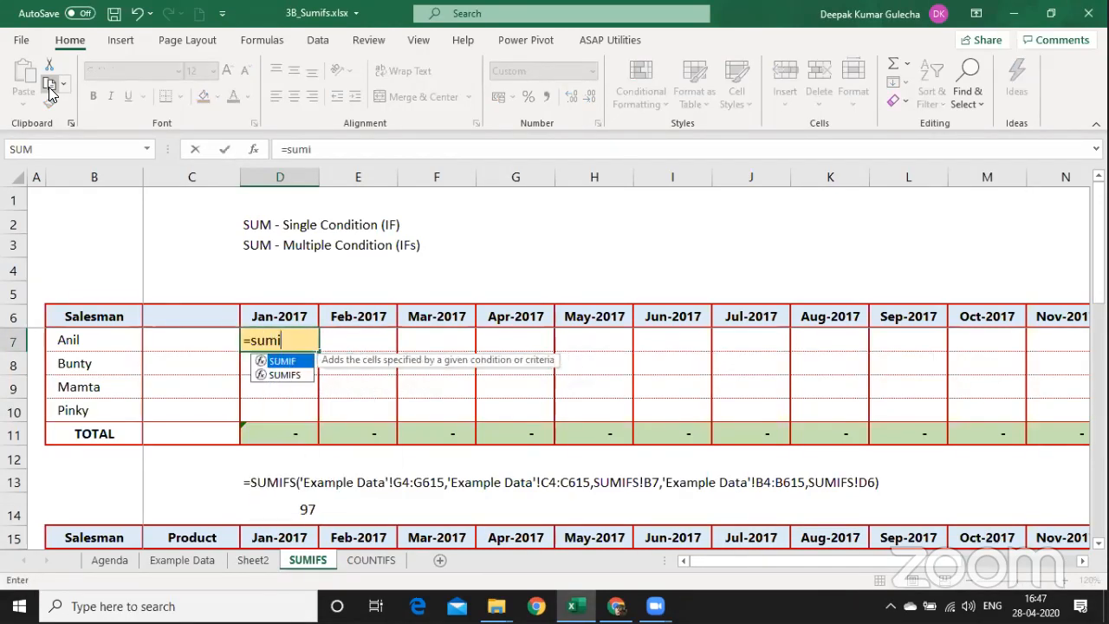
text(fs)
key(Tab)
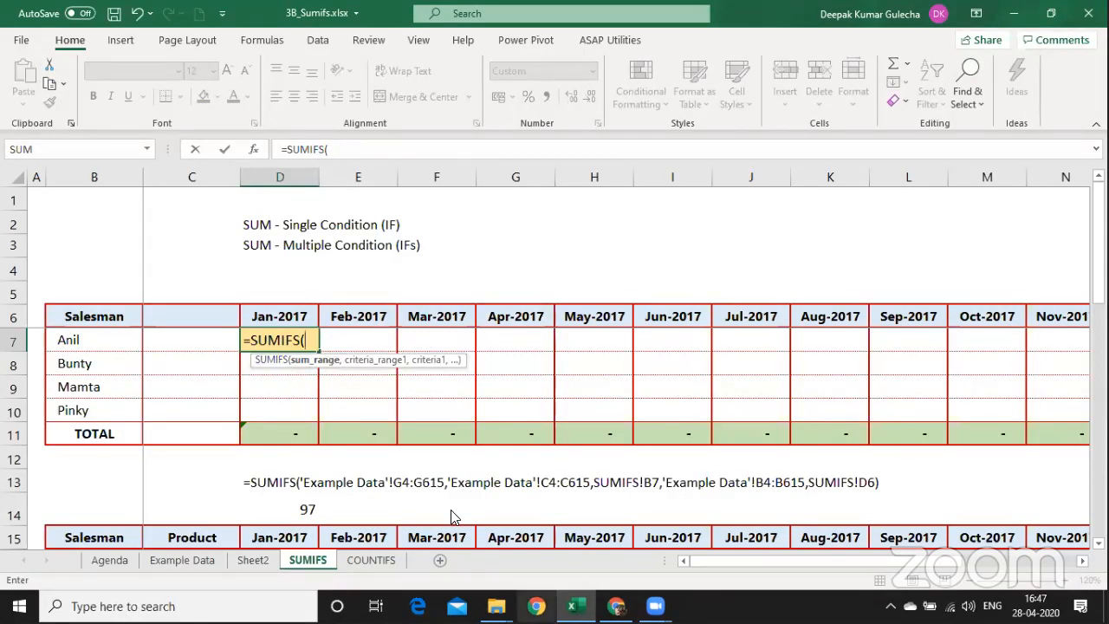
text(tt)
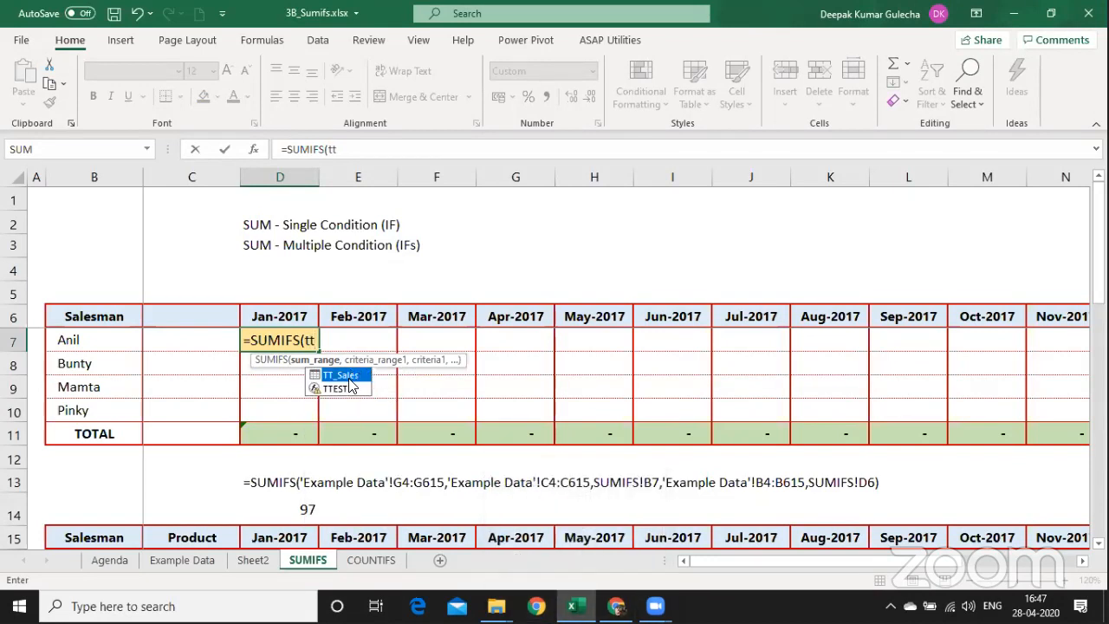
double_click(349, 377)
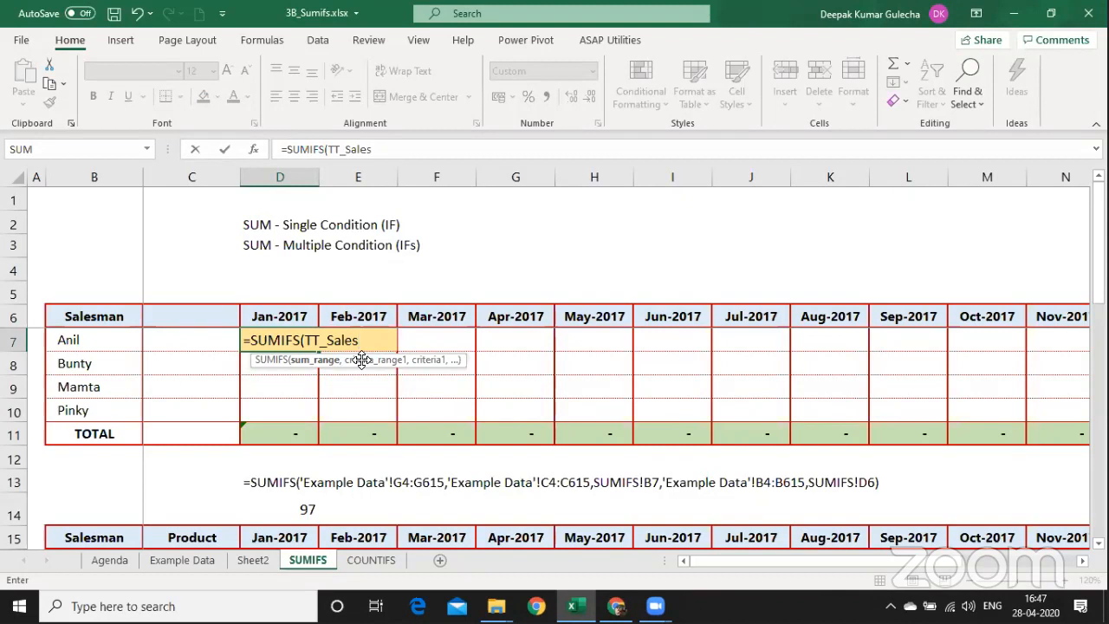
text([)
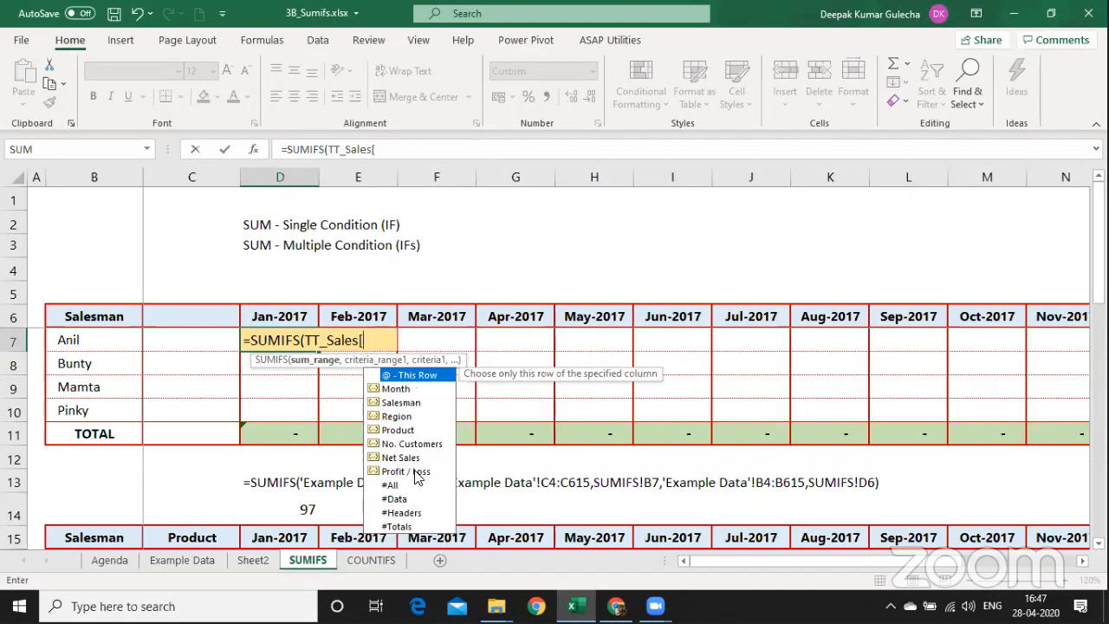
key(Down)
key(Down)
key(Down)
key(Down)
key(Down)
key(Down)
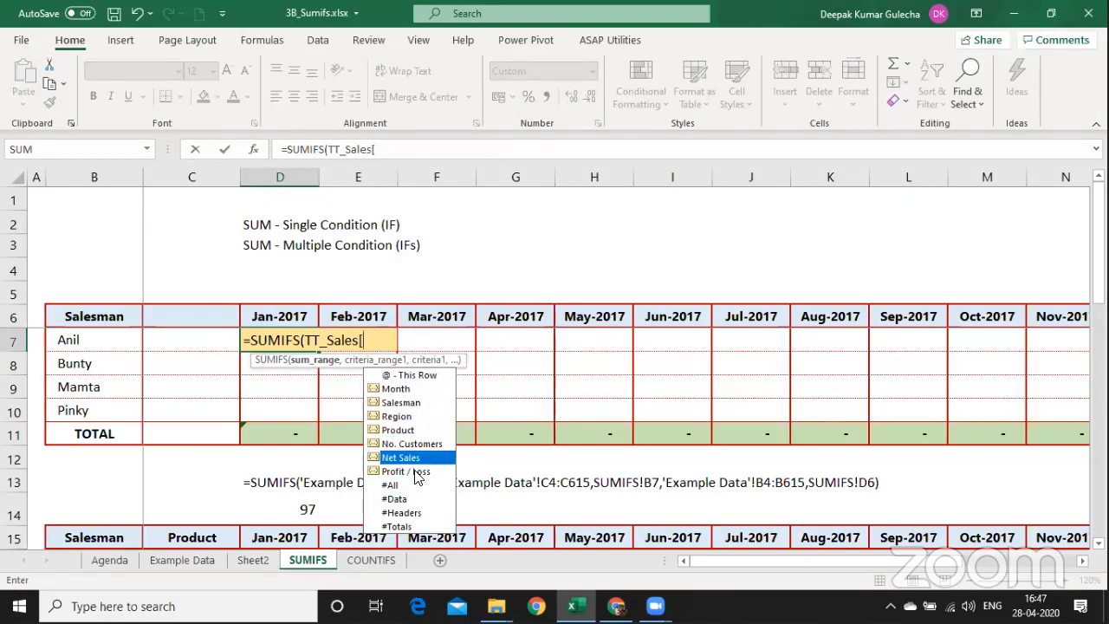
key(Tab)
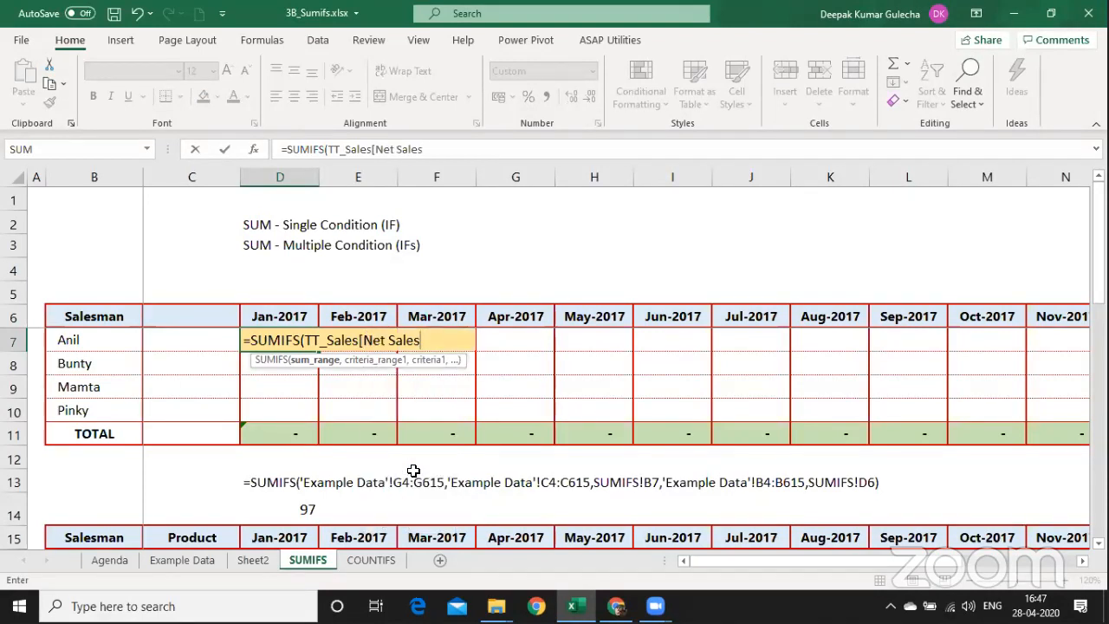
text(])
text(,)
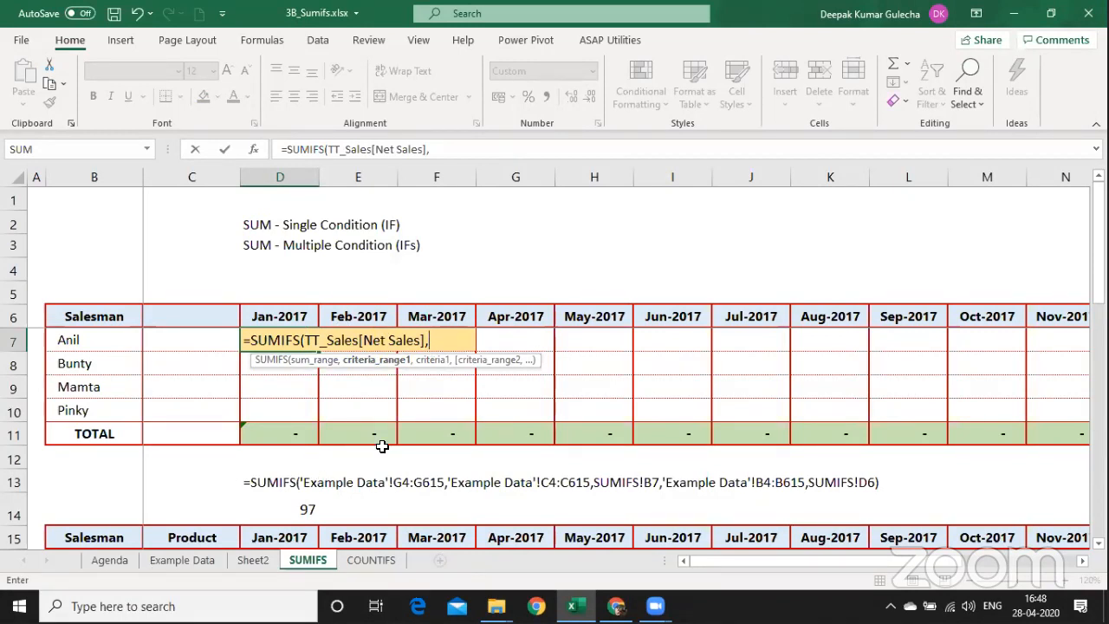
Add TT_Sales[Salesman] matched against Anil in B7 as the first criterion.
text(tt)
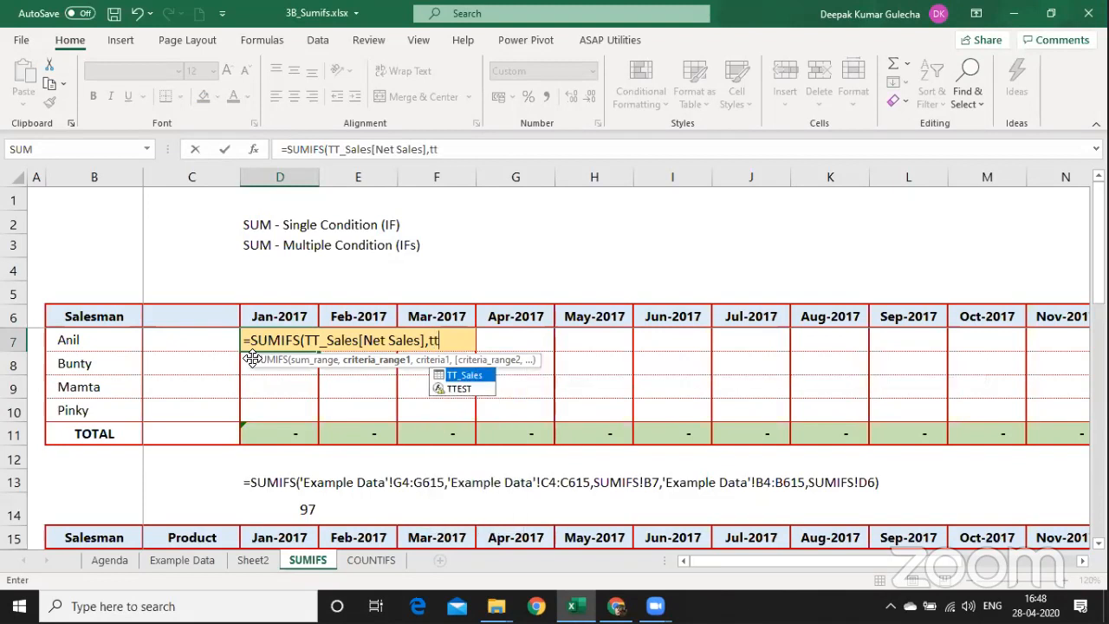
key(Tab)
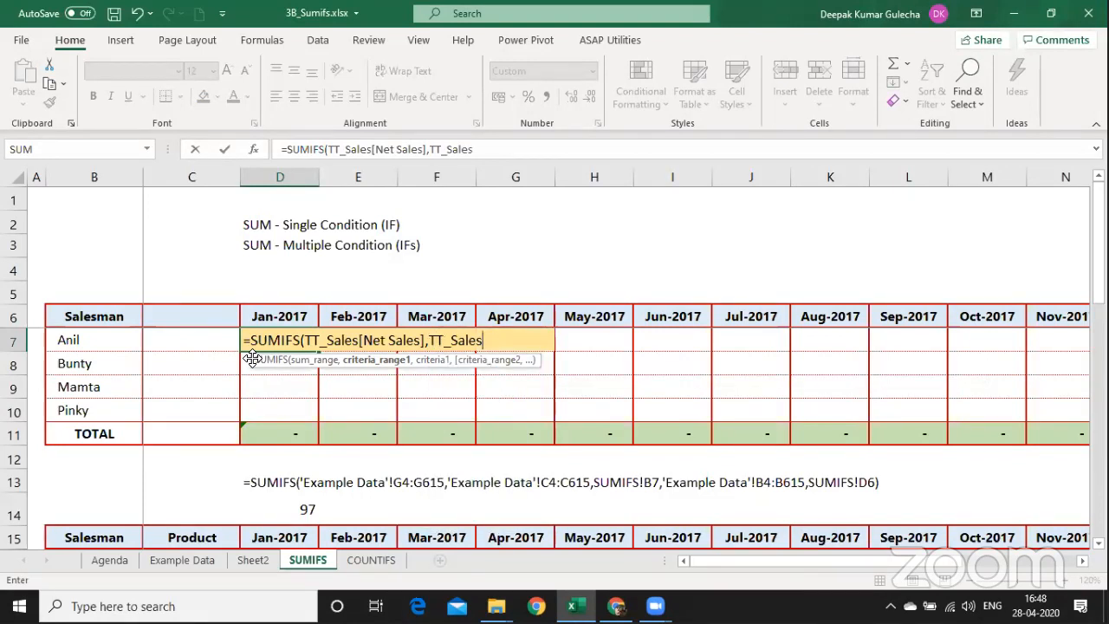
text([)
key(Down)
key(Down)
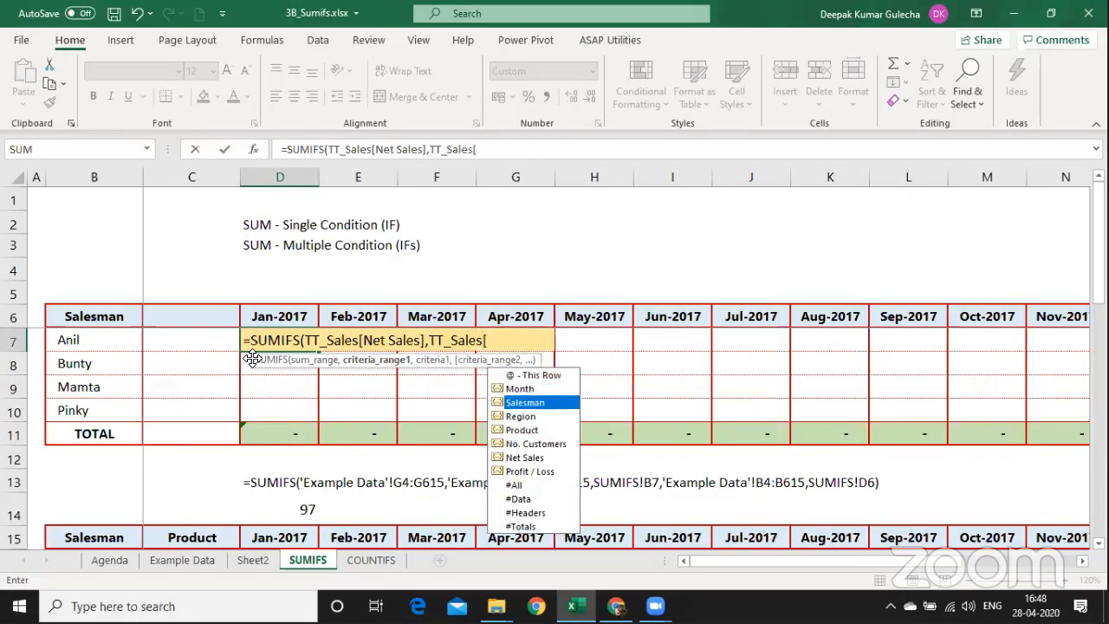
key(Tab)
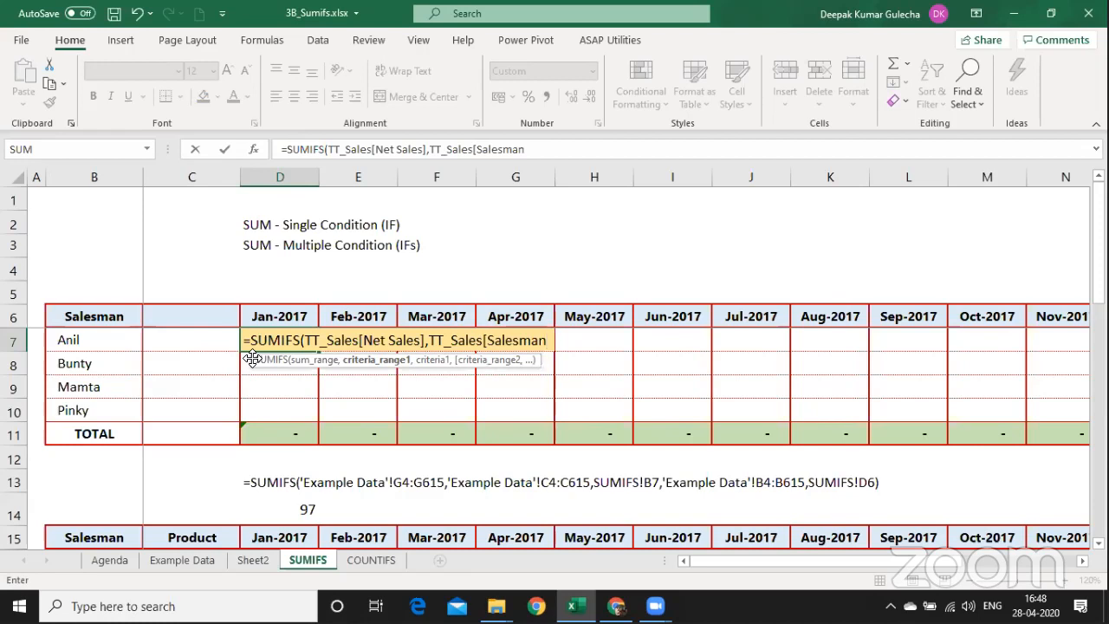
text(],)
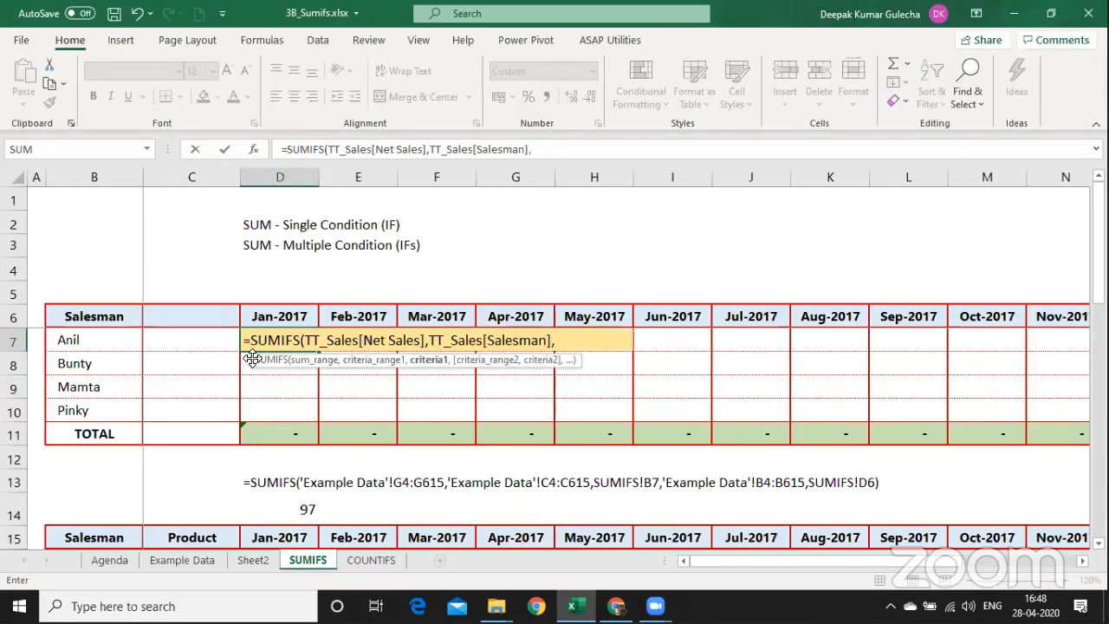
click(86, 339)
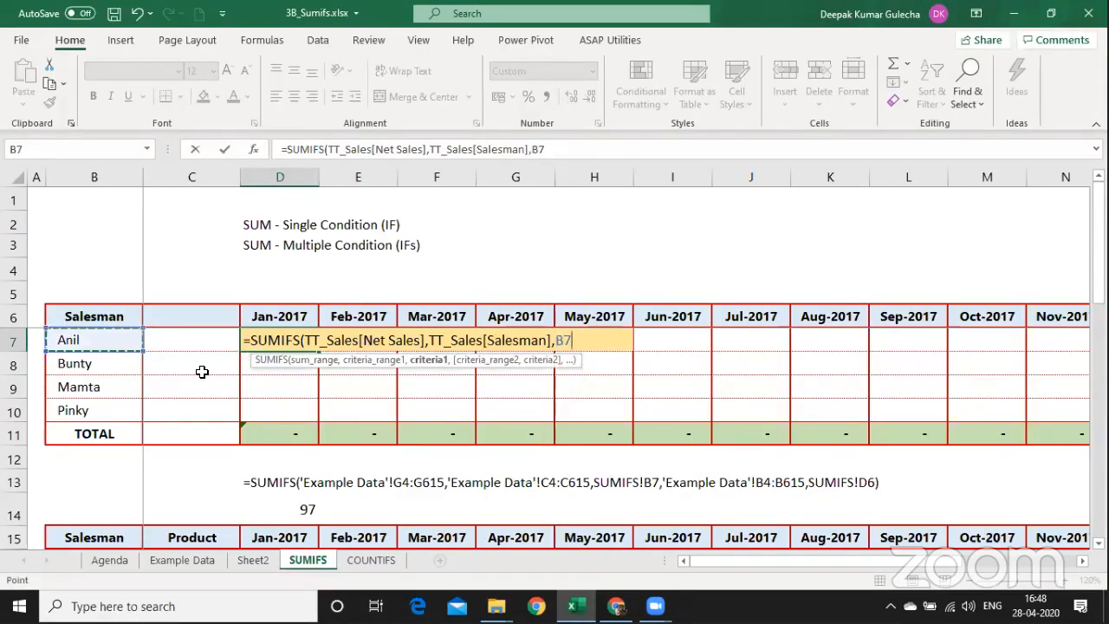
Add TT_Sales[Month] matched against D6 and commit, returning 15,169.
text(,)
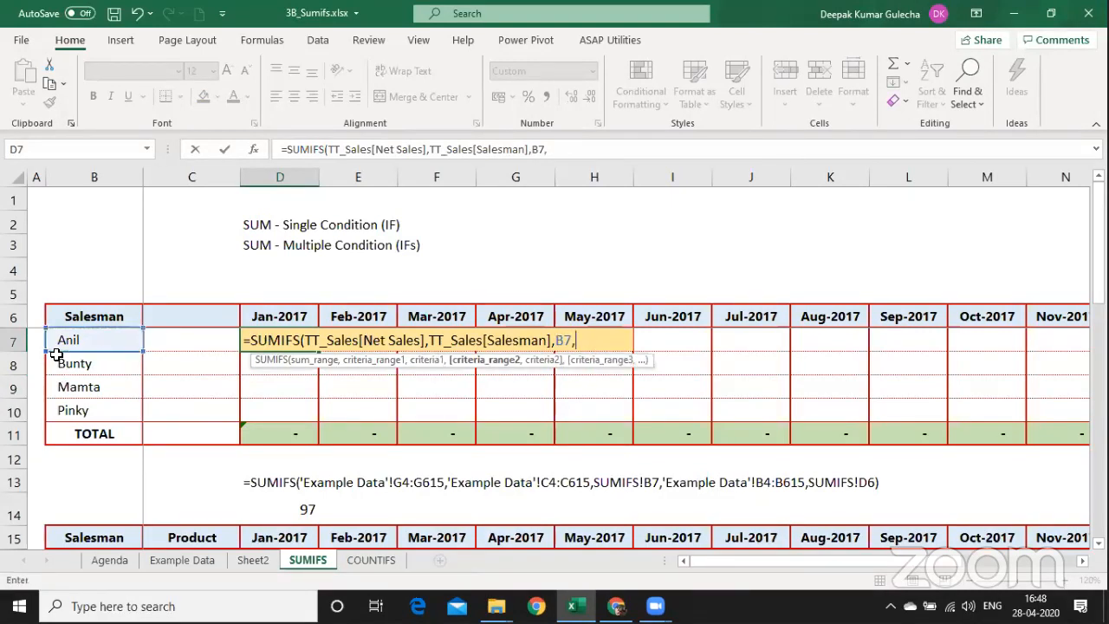
text(TT)
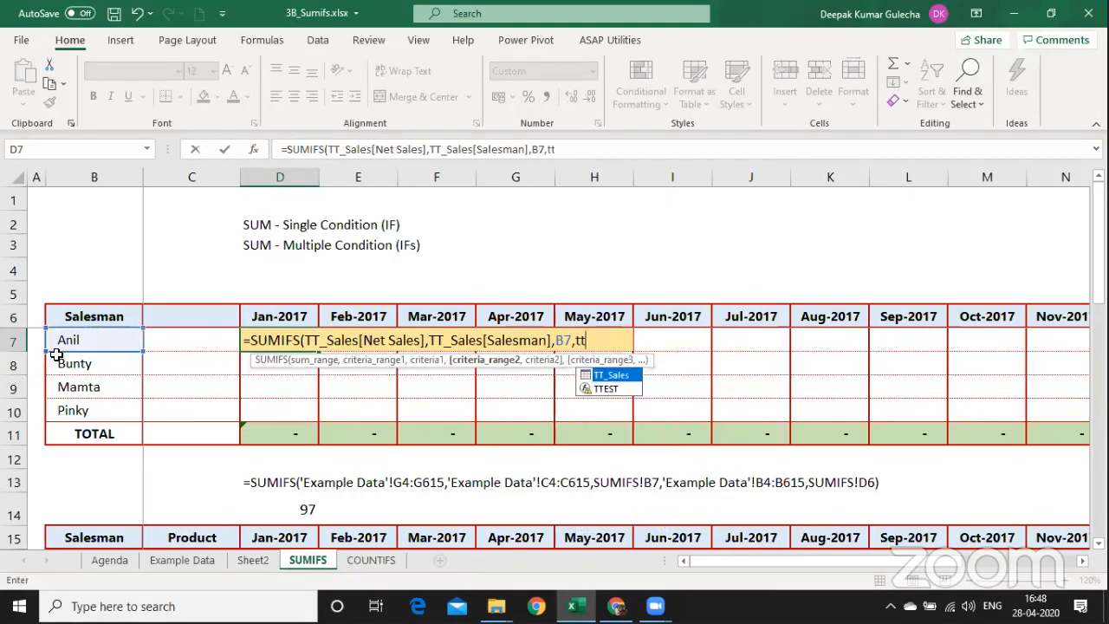
key(Tab)
text([)
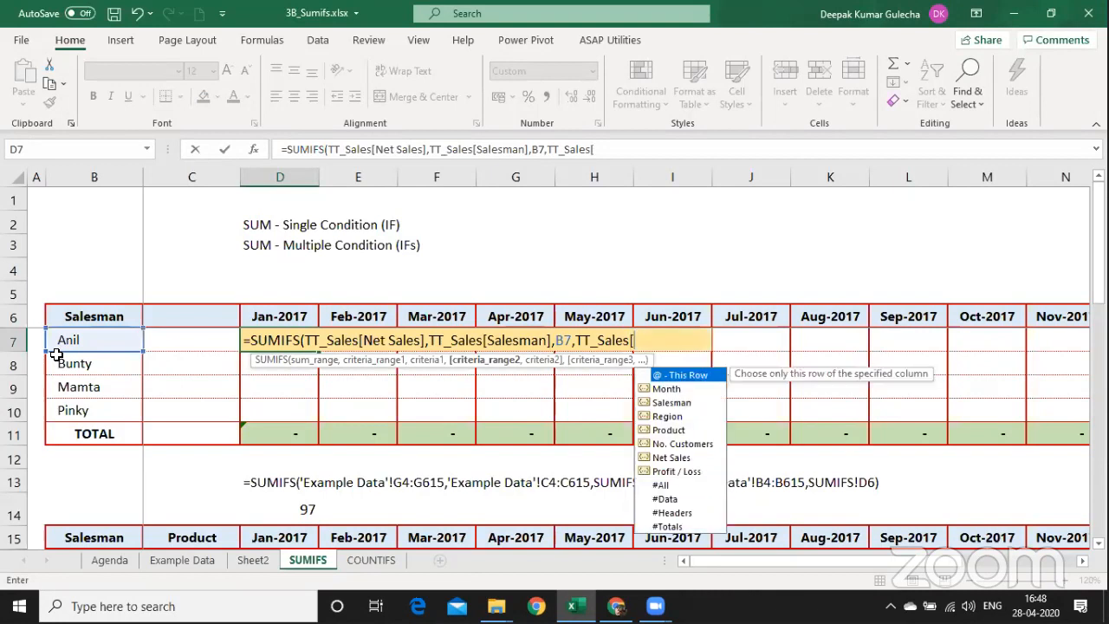
key(Down)
key(Tab)
text(],)
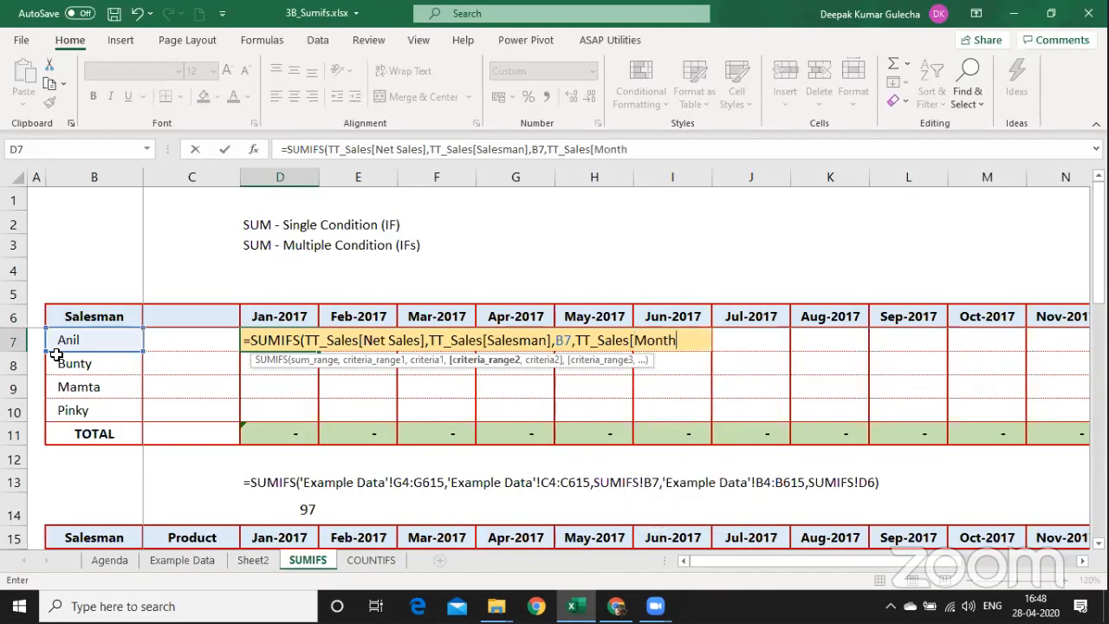
key(Up)
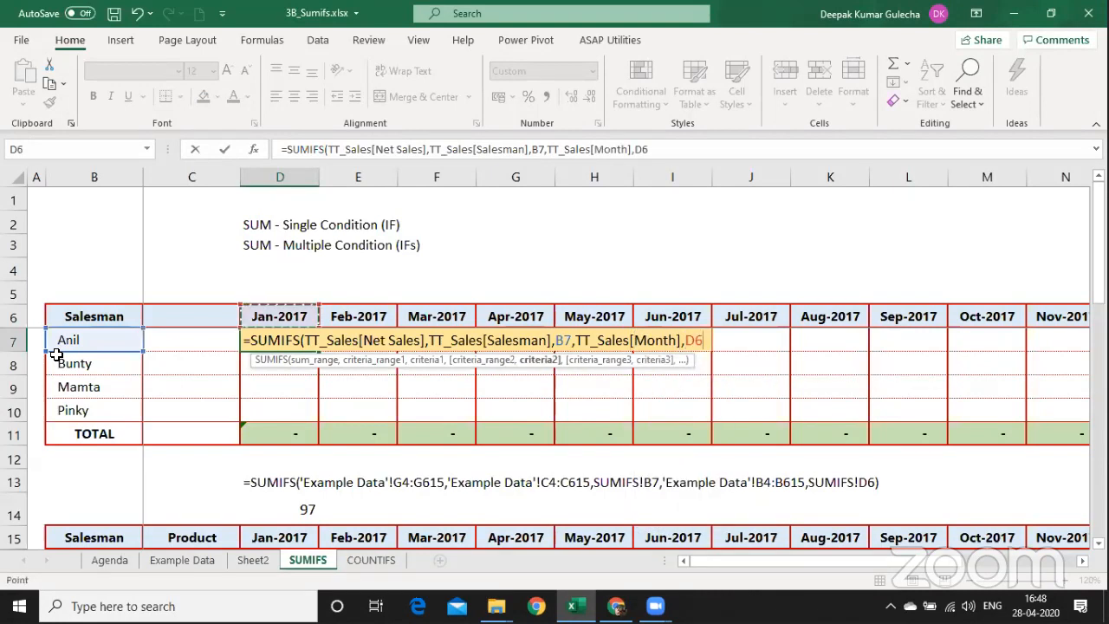
key(Return)
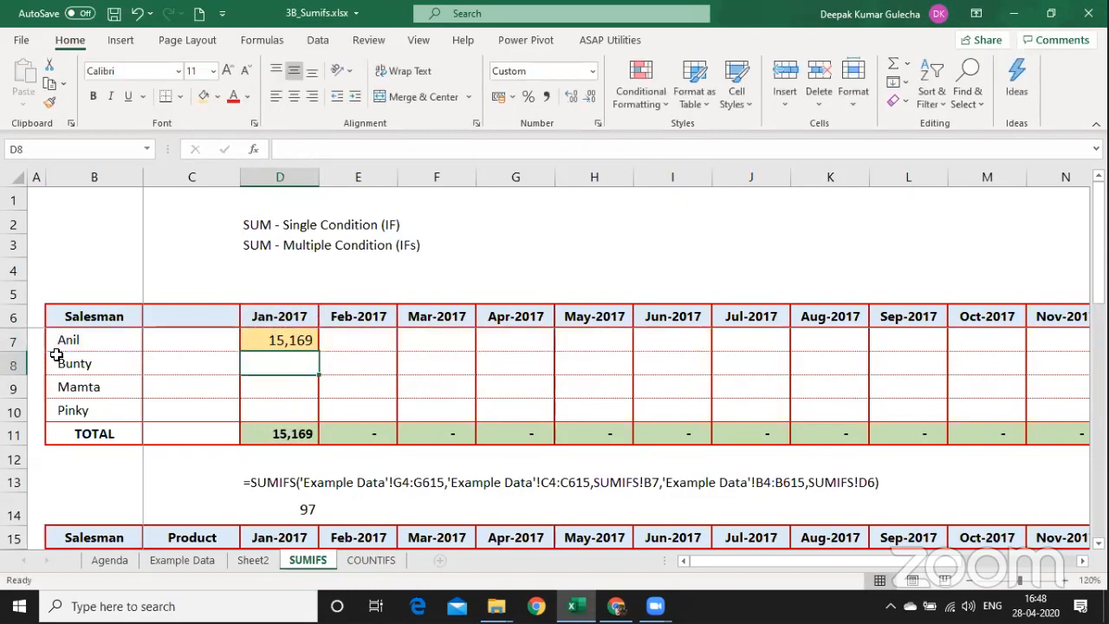
key(Down)
key(Down)
key(Down)
key(Down)
key(Down)
Enter =FORMULATEXT(D7) in D12 to show the structured-reference formula.
key(Up)
text(=FORMULATEXT()
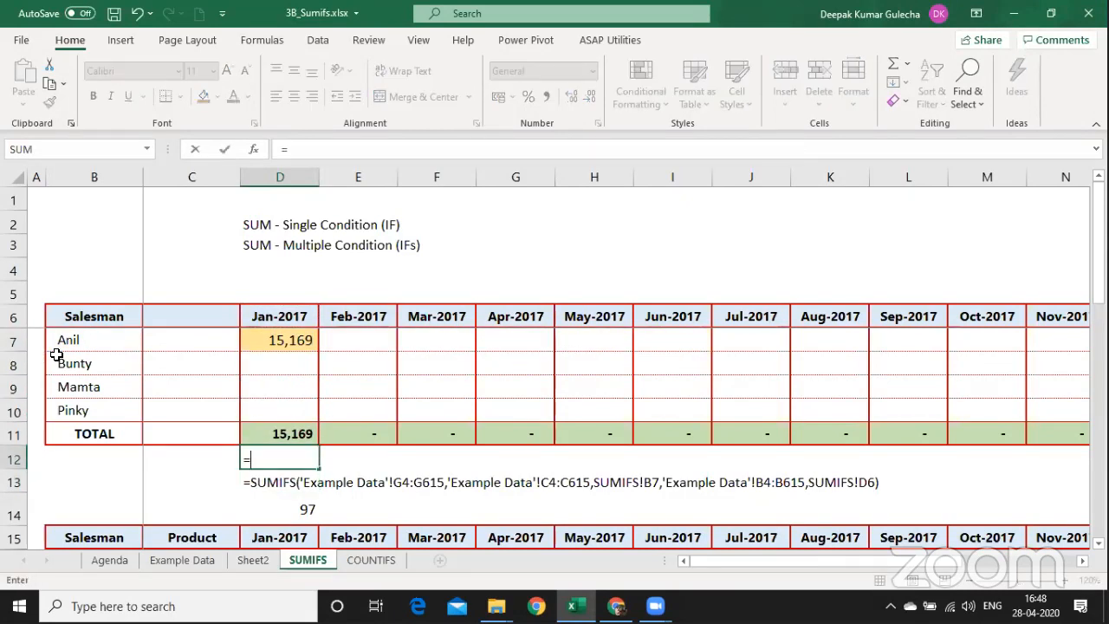
key(Up)
key(Up)
key(Up)
key(Up)
key(Up)
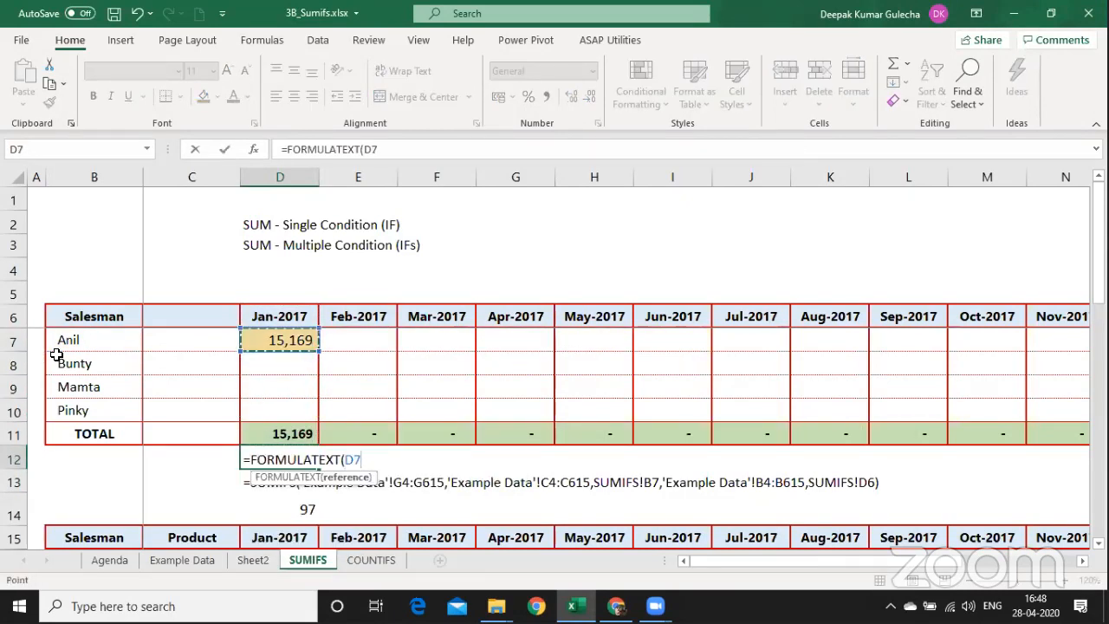
key(Return)
key(Down)
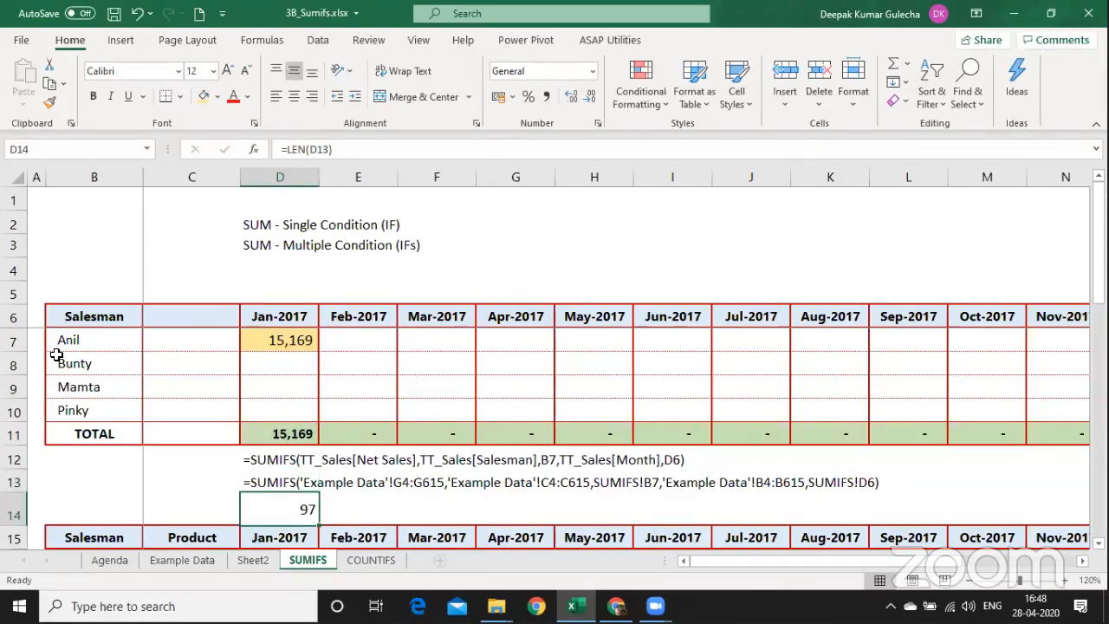
Compare D12's formula text with the older range-based text in D13, then select D7.
click(275, 463)
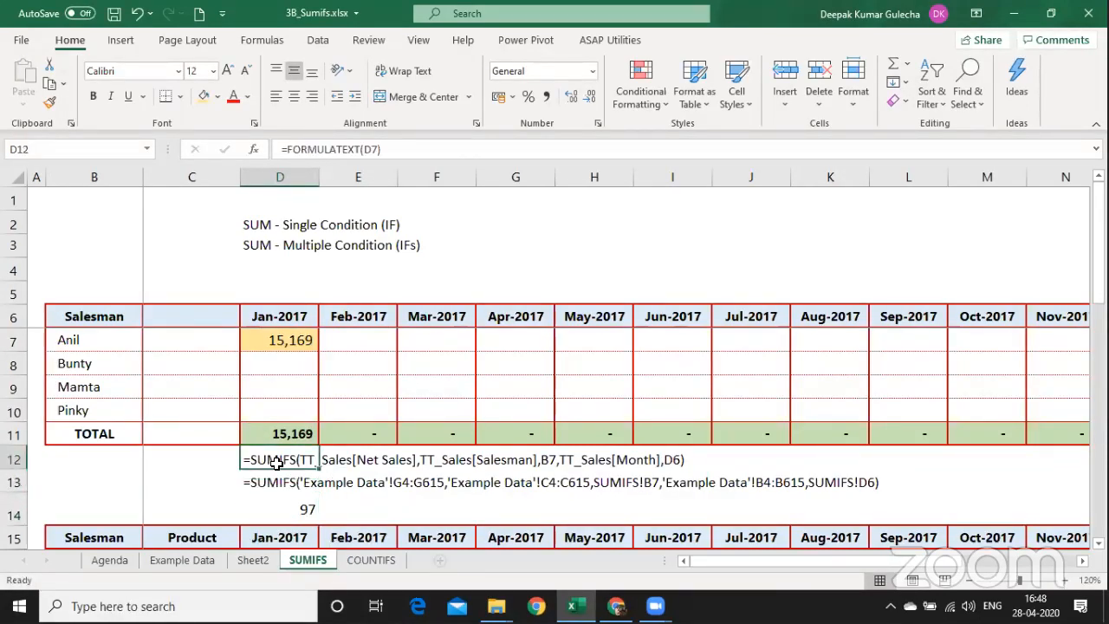
click(269, 484)
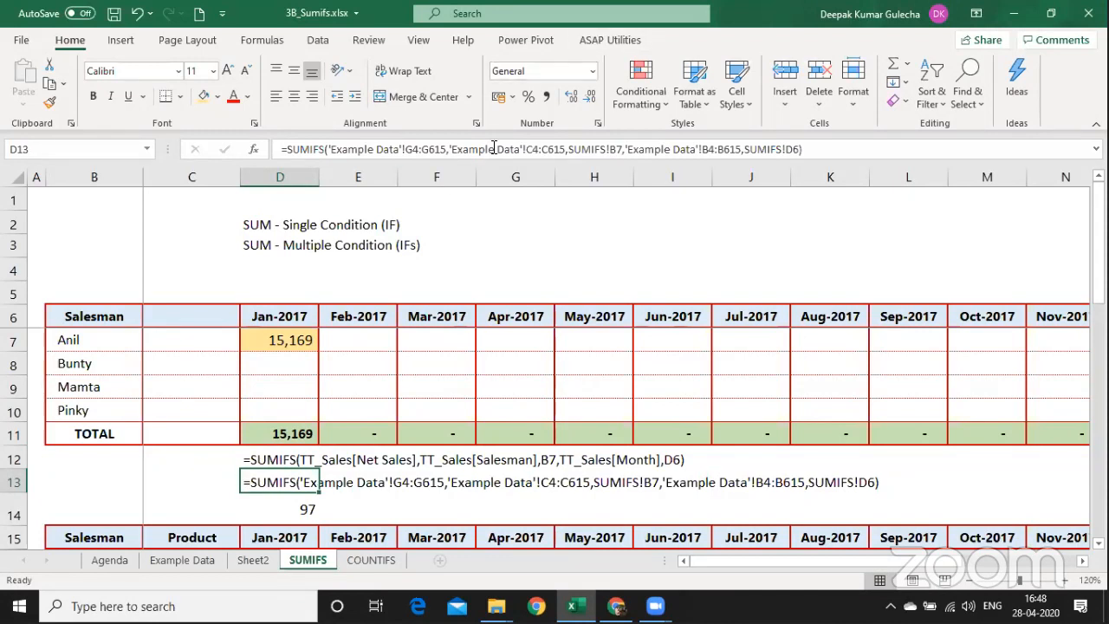
click(549, 416)
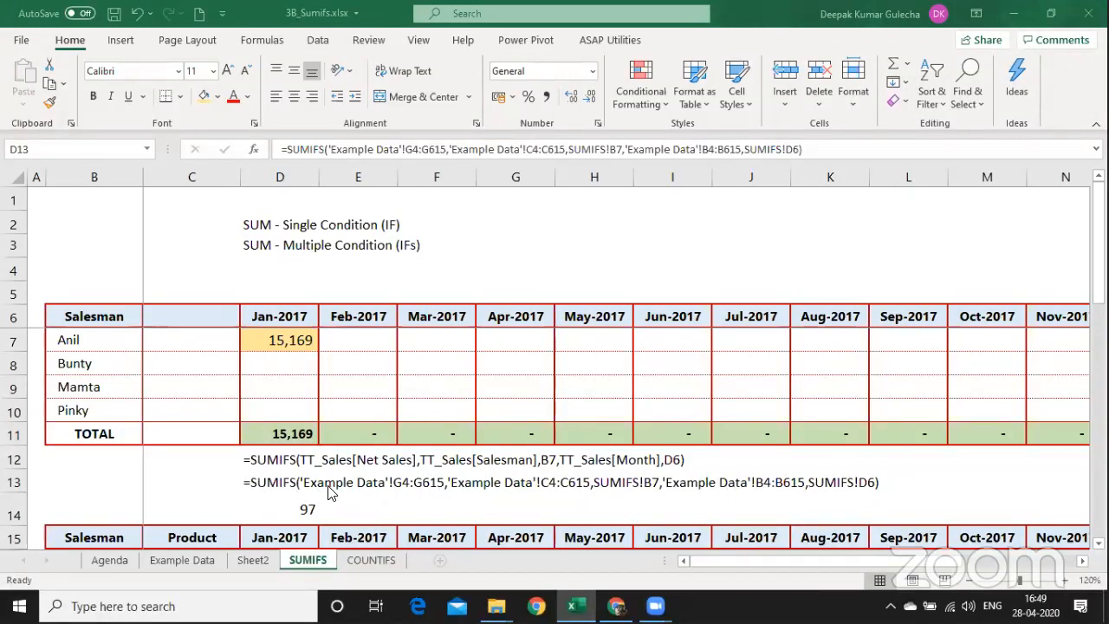
click(252, 475)
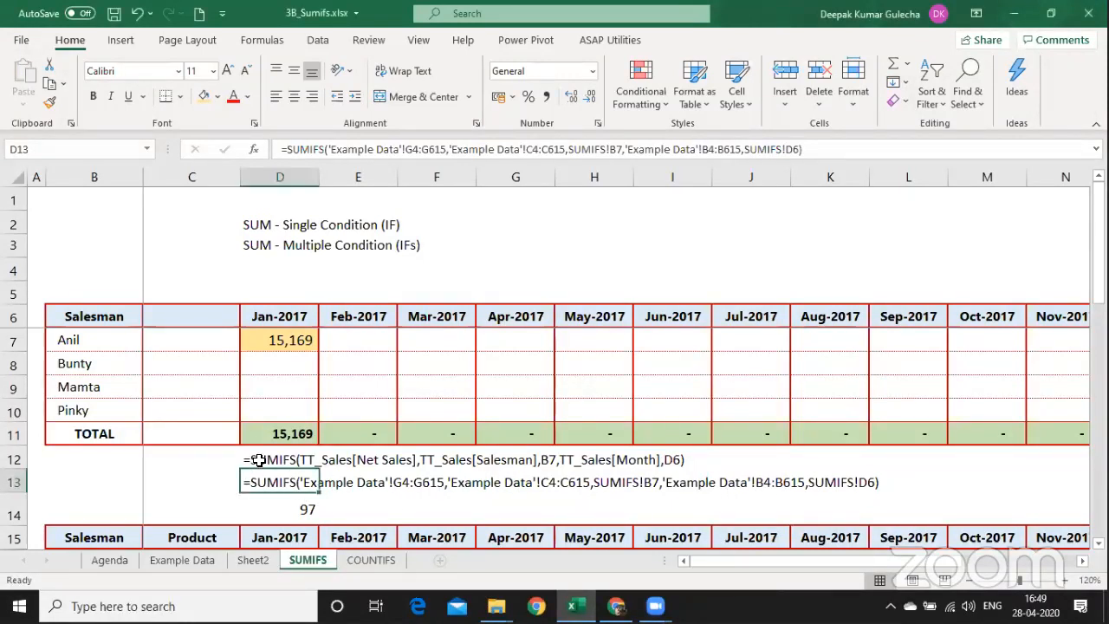
click(258, 461)
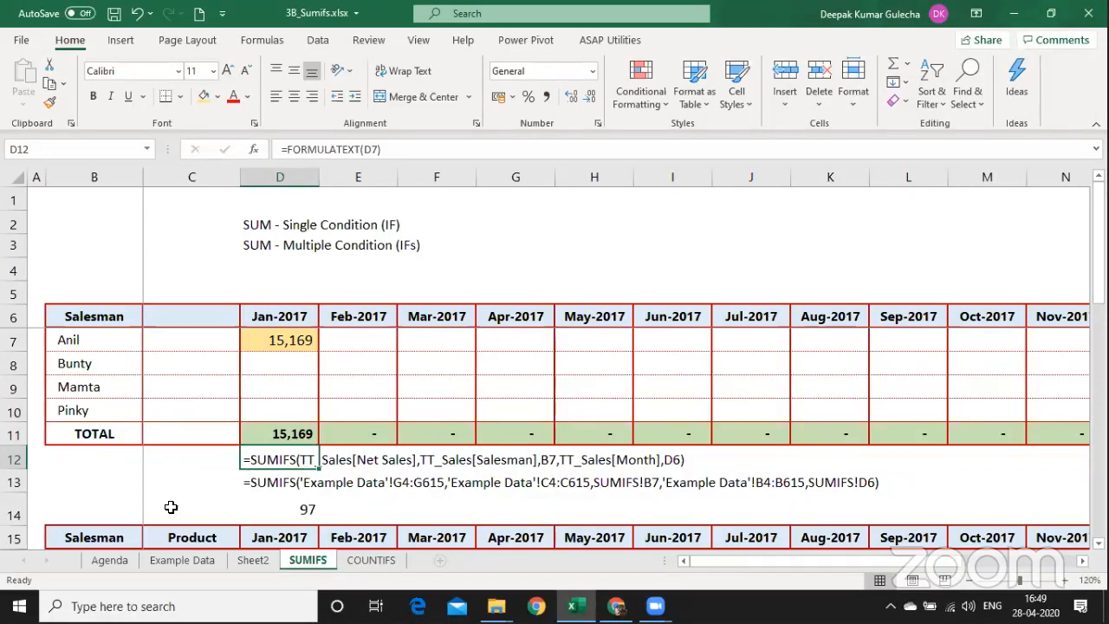
click(283, 340)
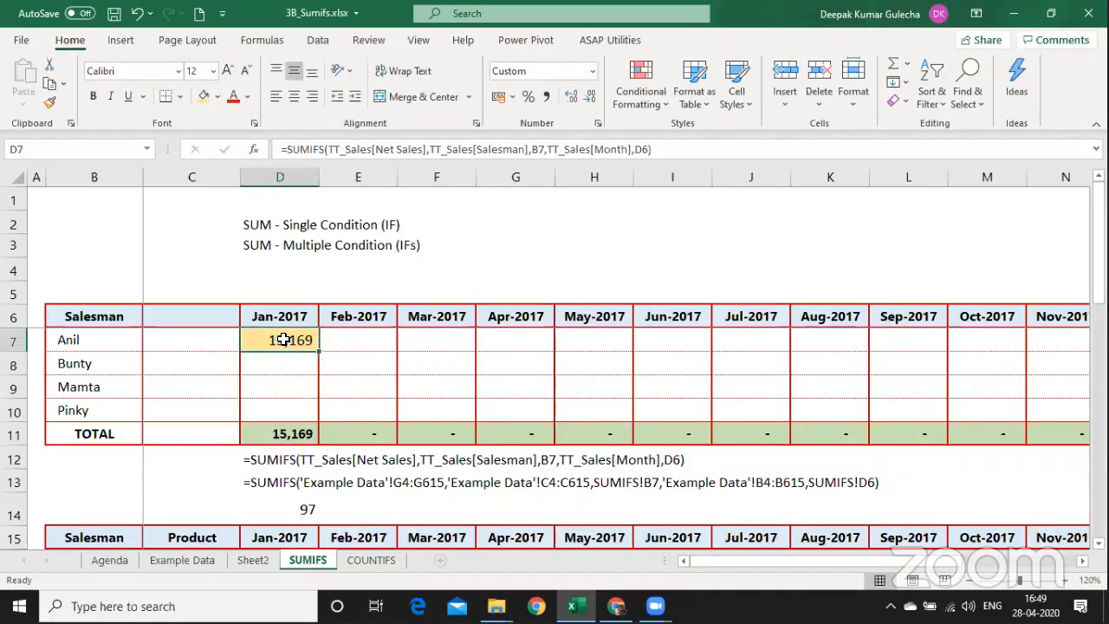
Paste D7's formula as formulas only into Bunty's Feb-2017 cell E8.
key(ctrl+c)
key(Down)
key(Right)
key(Left)
key(Up)
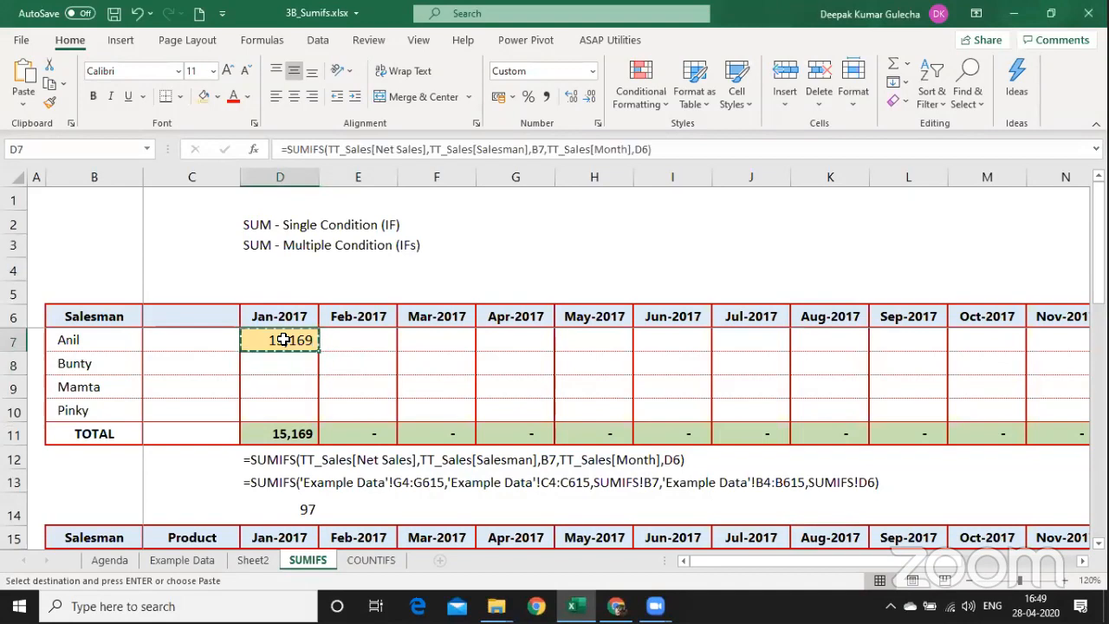
key(Down)
key(Right)
key(ctrl+alt+v)
key(f)
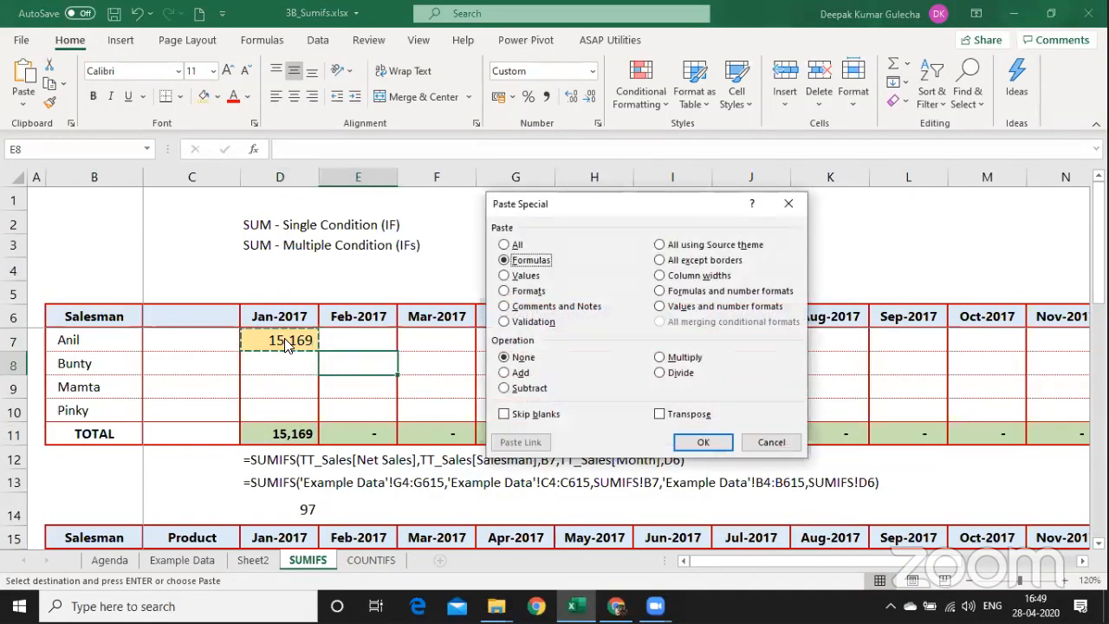
key(Return)
Change E8's criteria to $B8 and E$6, giving 14,259.
key(F2)
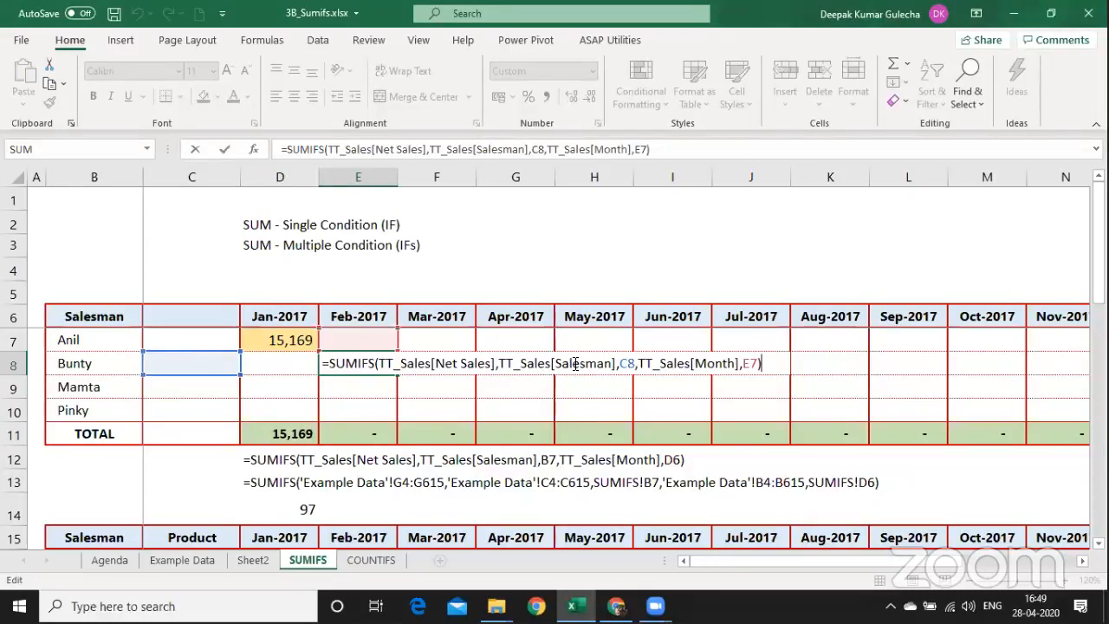
click(621, 363)
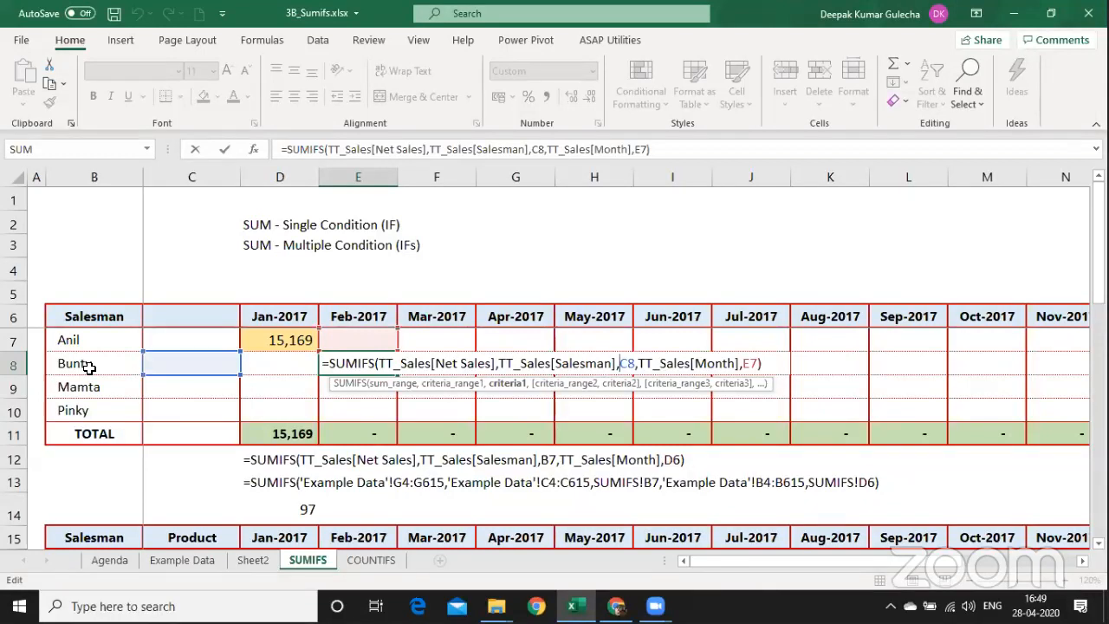
text($b)
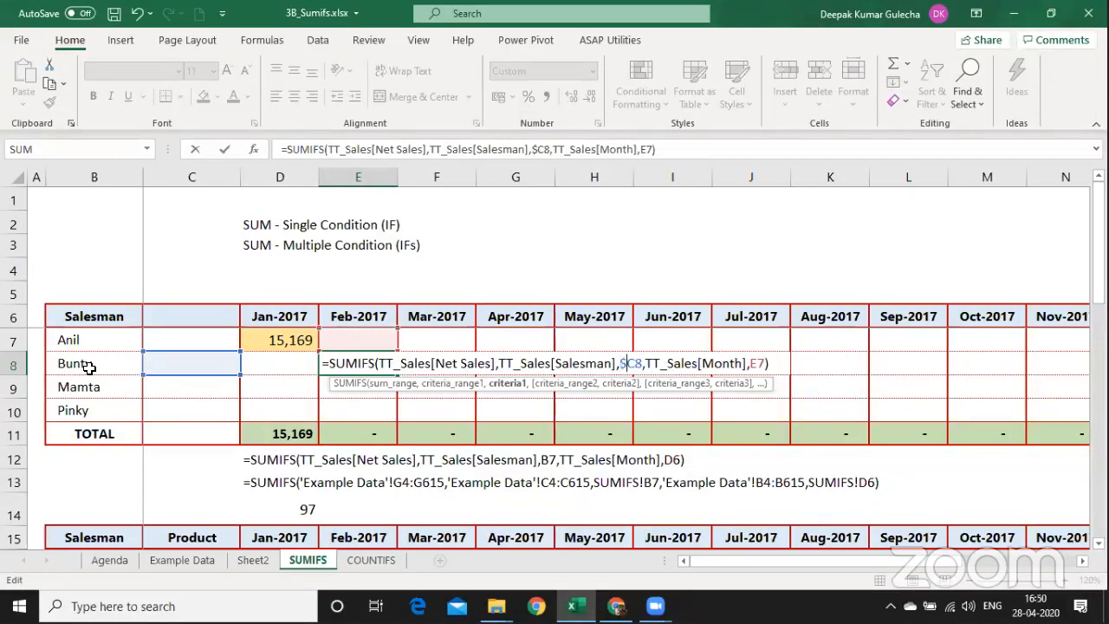
key(Delete)
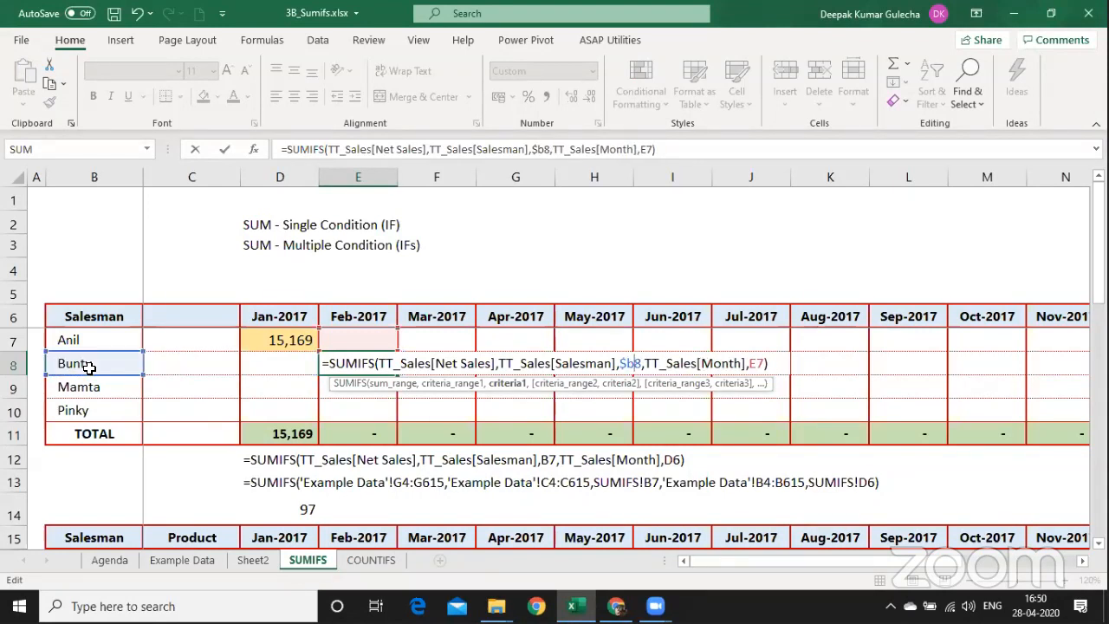
key(Right)
key(Right)
key(Right)
key(Right)
key(Right)
key(Right)
key(Right)
key(Right)
key(Right)
key(Right)
key(Right)
key(Right)
key(Right)
key(Right)
key(Right)
key(Right)
key(Right)
key(Right)
key(Right)
key(Right)
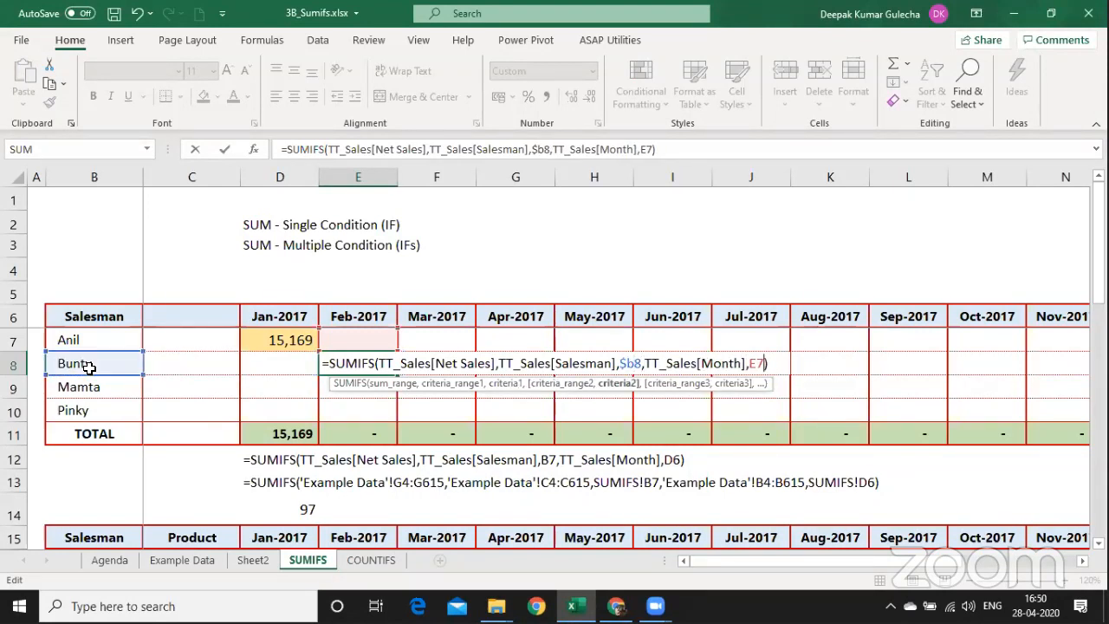
key(shift+Left)
text($6)
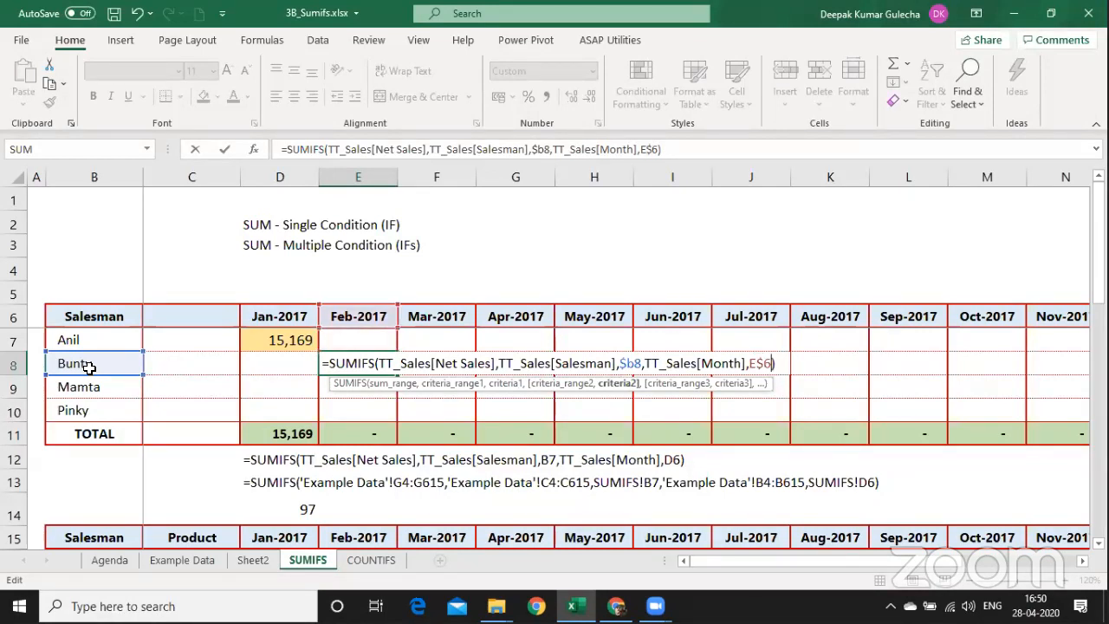
key(ctrl+Return)
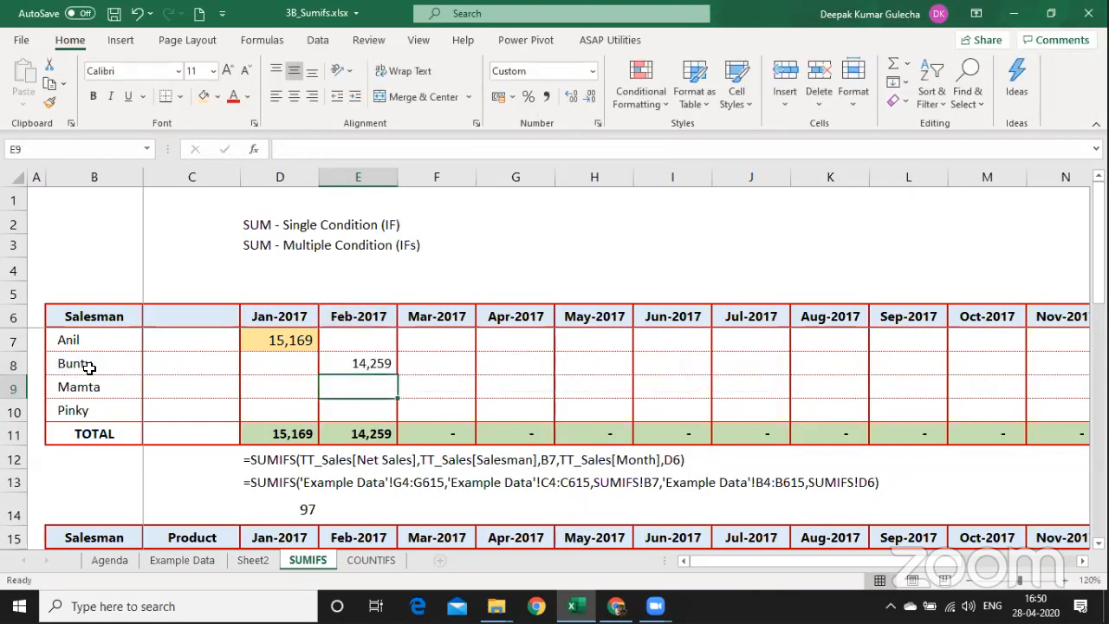
Paste E8's formula with number formats across D7:L10 for Anil–Pinky, Jan–Sep 2017.
key(ctrl+c)
key(Left)
key(Up)
key(shift+Down)
key(shift+Down)
key(shift+Down)
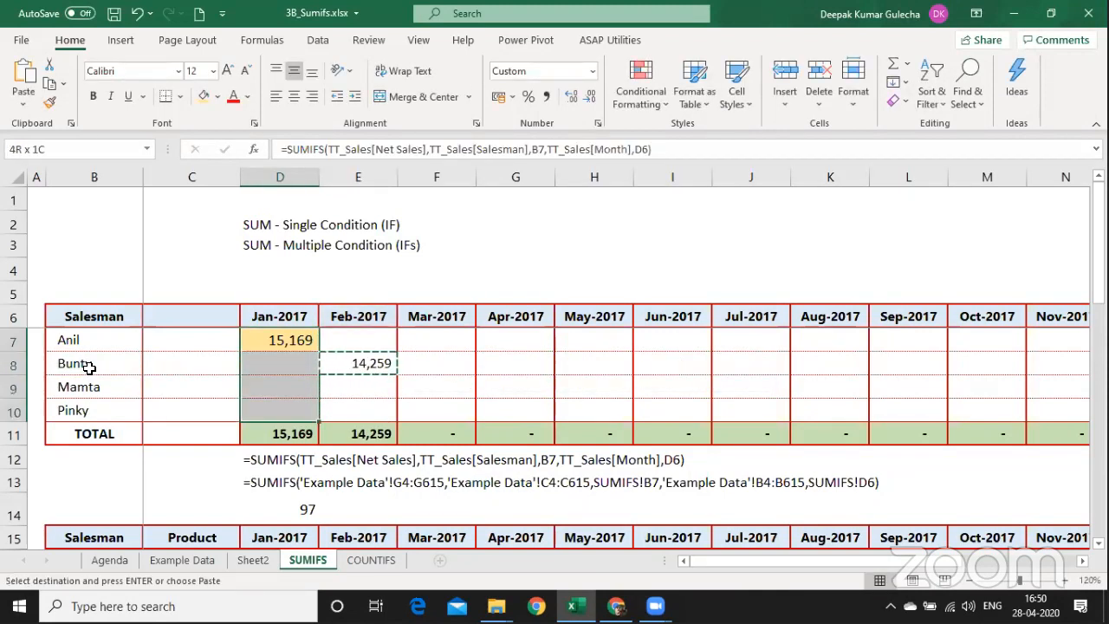
key(shift+Right)
key(shift+Right)
key(shift+Right)
key(shift+Right)
key(shift+Right)
key(shift+Right)
key(shift+Right)
key(shift+Right)
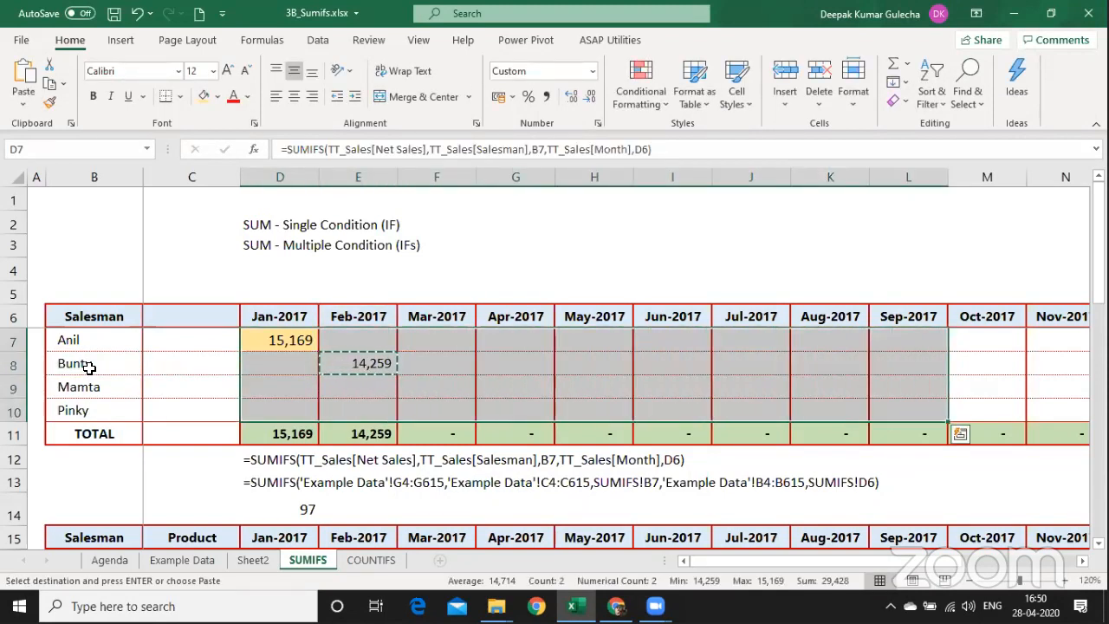
key(ctrl+alt+v)
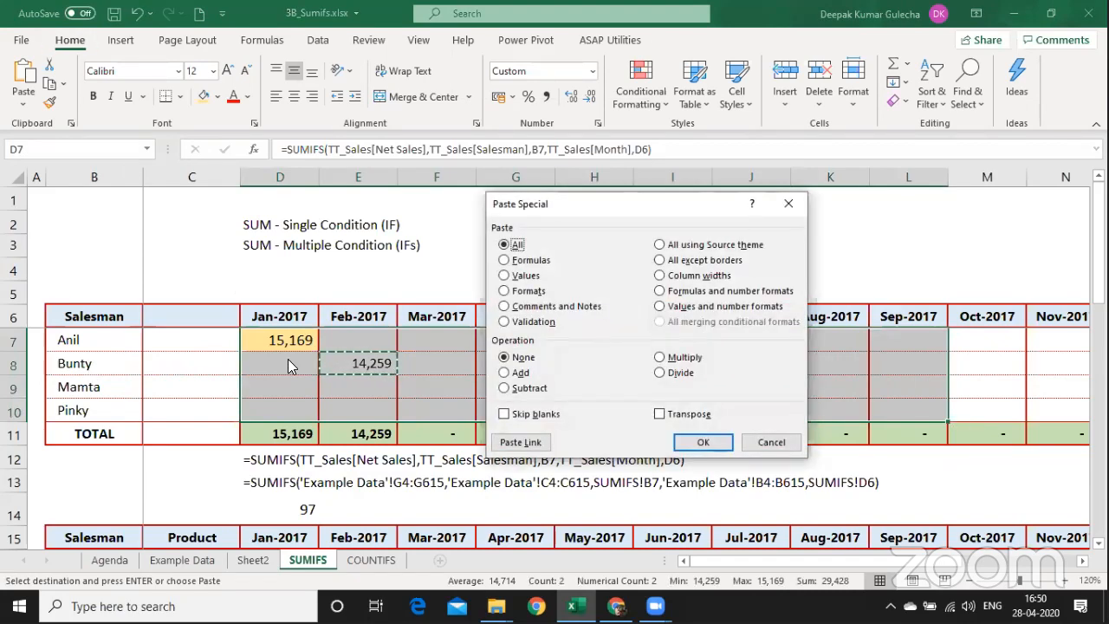
click(702, 293)
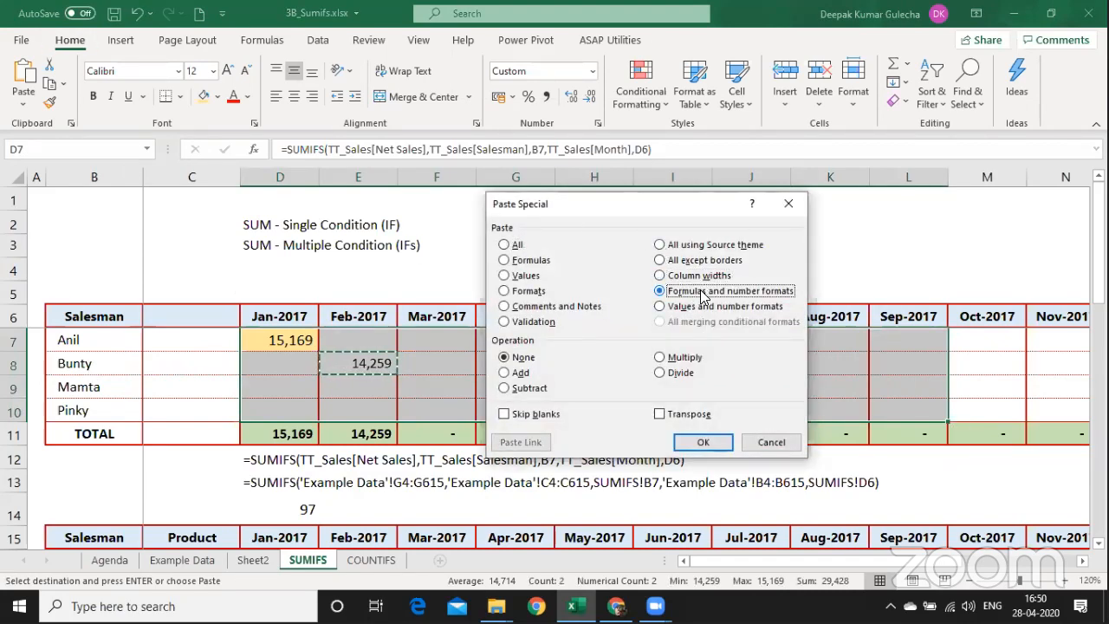
click(719, 444)
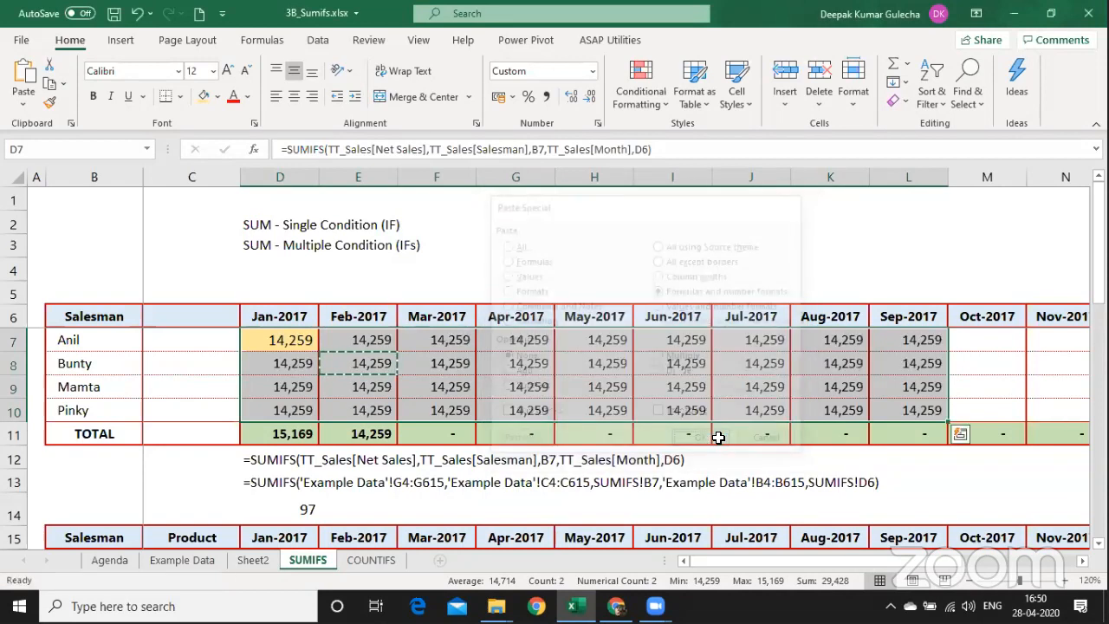
click(283, 469)
Make D12:J12 bold and one size larger on an orange-tan fill.
key(shift+Right)
key(shift+Right)
key(shift+Right)
key(shift+Right)
key(shift+Right)
key(shift+Right)
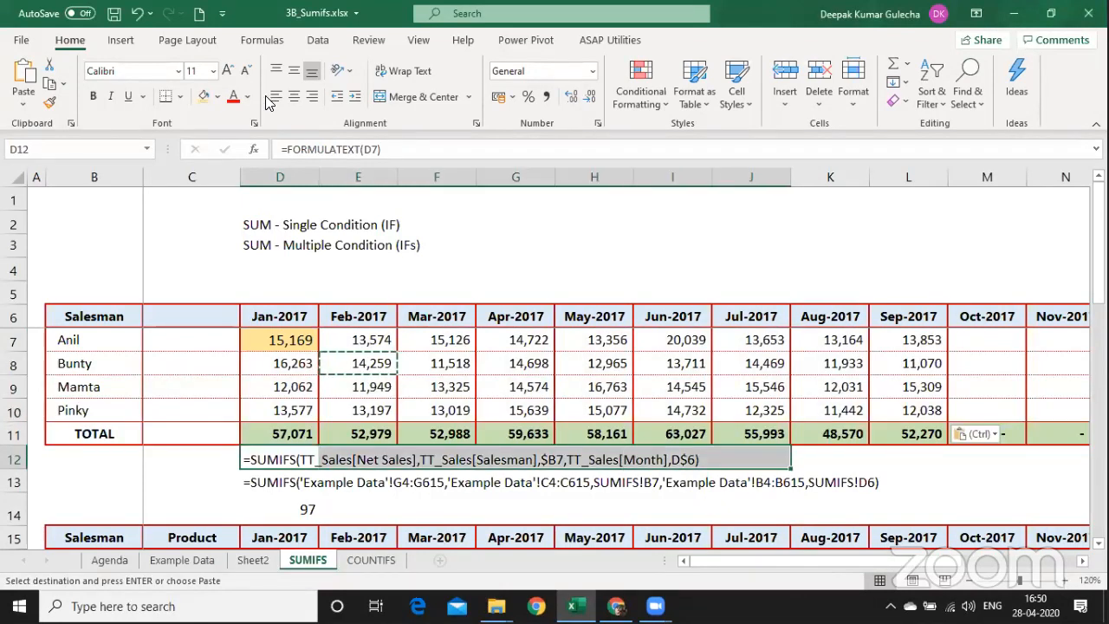
click(204, 96)
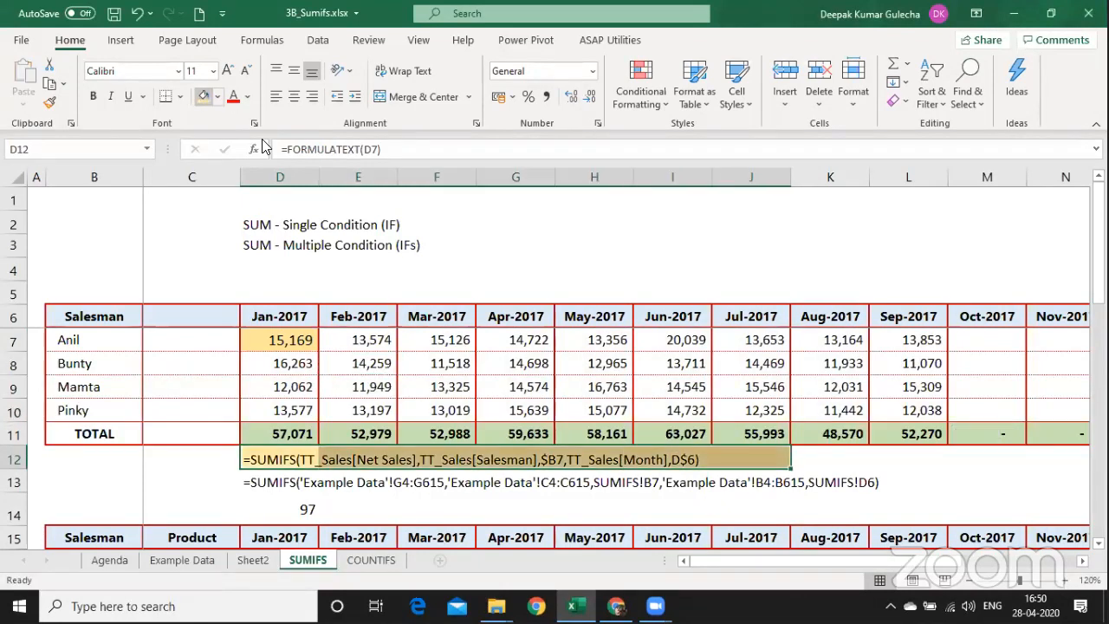
click(226, 72)
key(ctrl+b)
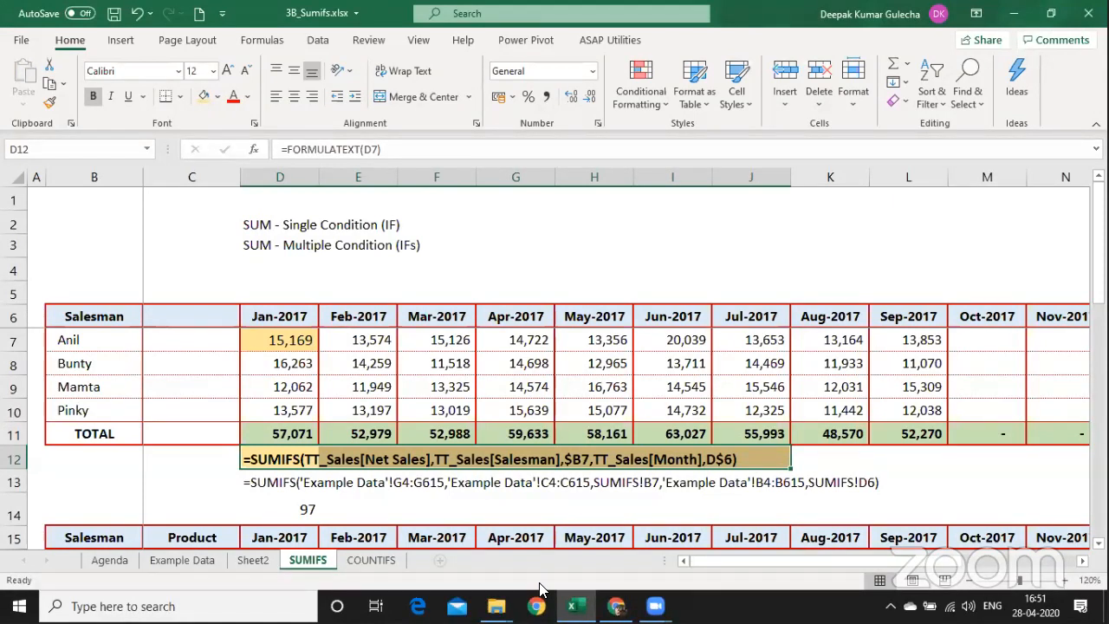
Give D16, Anil's Moto cell for Jan-2017 in the second table, a light orange fill.
key(Down)
key(Down)
key(Down)
key(Down)
key(Down)
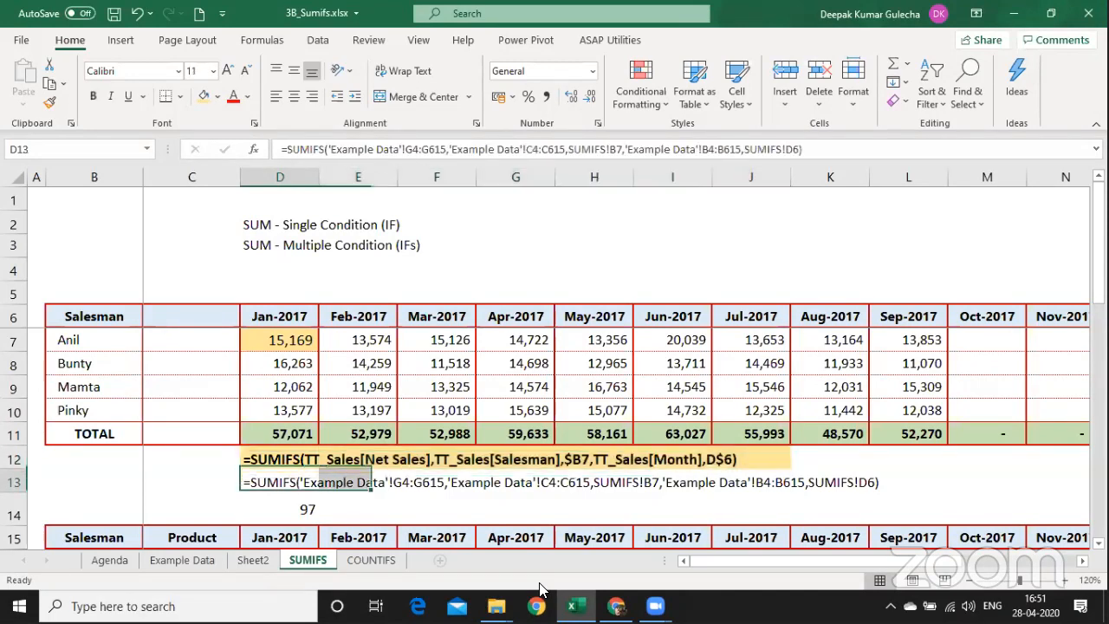
key(Up)
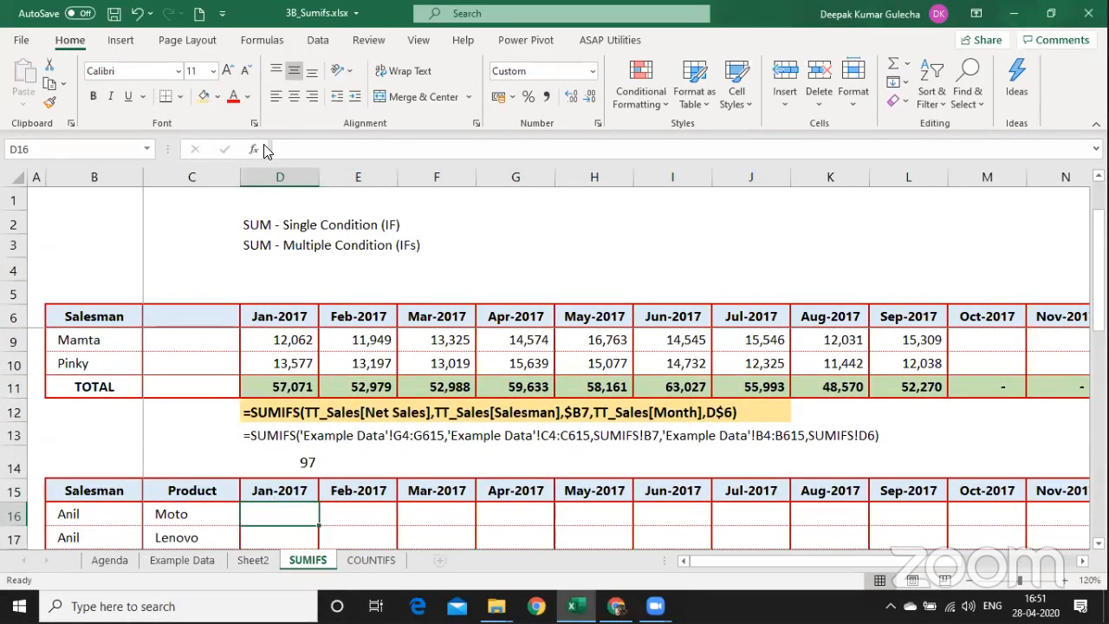
click(204, 96)
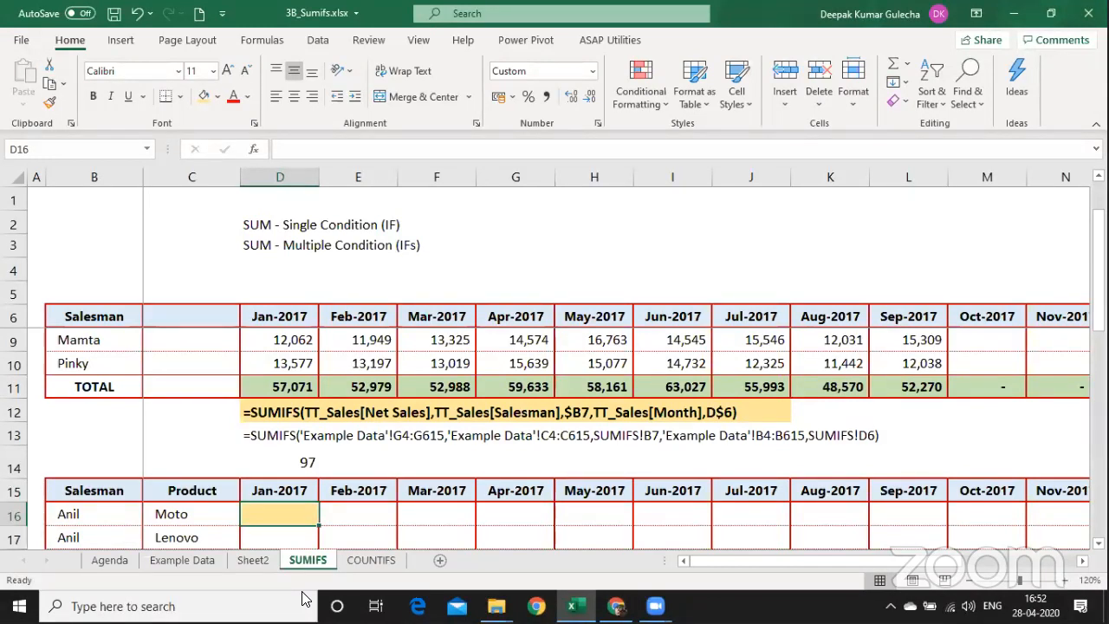
Copy Bunty's Feb-2017 formula in the salesman grid and return to Anil's Jan-2017 cell.
click(303, 343)
key(Up)
key(Up)
key(Down)
key(Down)
key(Down)
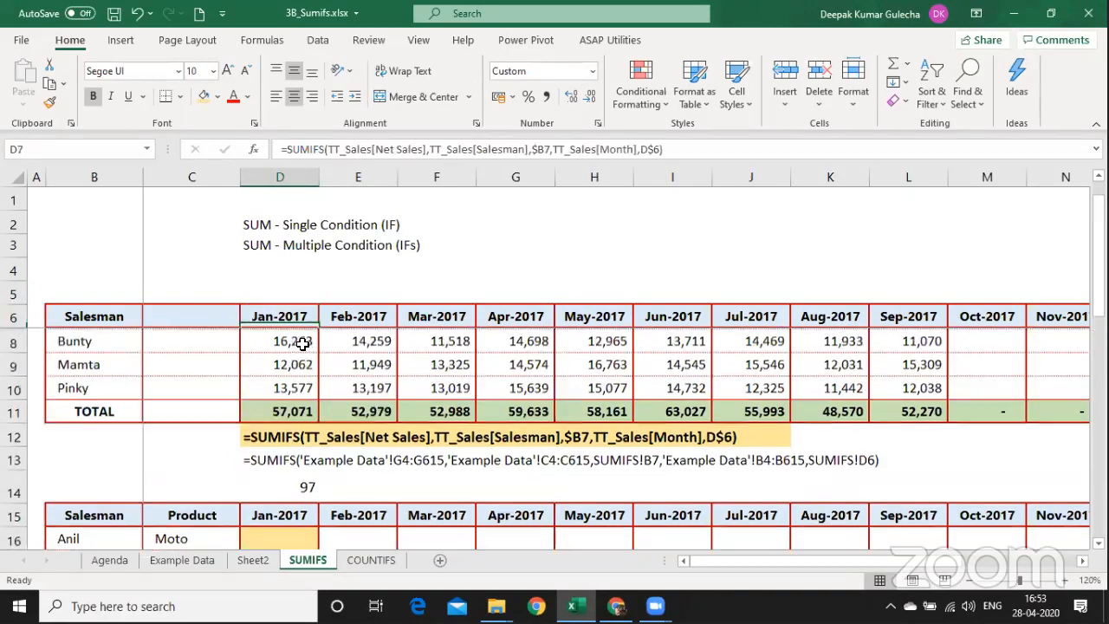
key(Right)
key(ctrl+c)
key(Left)
key(Up)
key(Down)
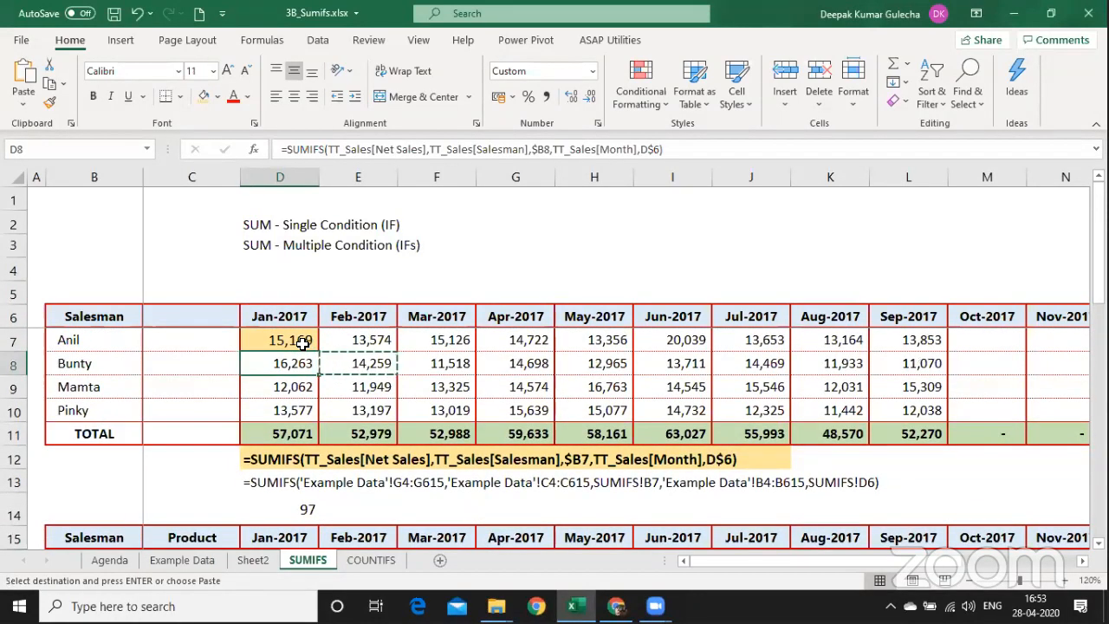
key(Up)
Select the D7:L10 result grid and delete it, leaving dashed totals and #N/A in D12.
key(ctrl+shift+Down)
key(shift+Up)
key(shift+Up)
key(shift+Up)
key(shift+Up)
key(shift+Up)
key(ctrl+shift+Right)
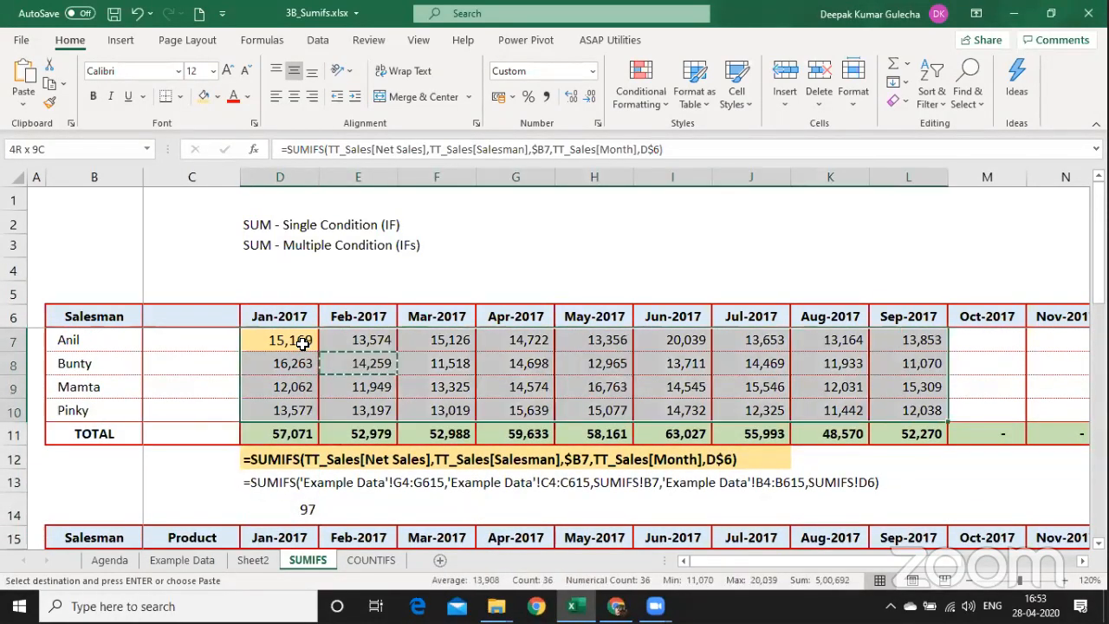
key(shift+Right)
key(shift+Right)
scroll(302, 344, right, 3)
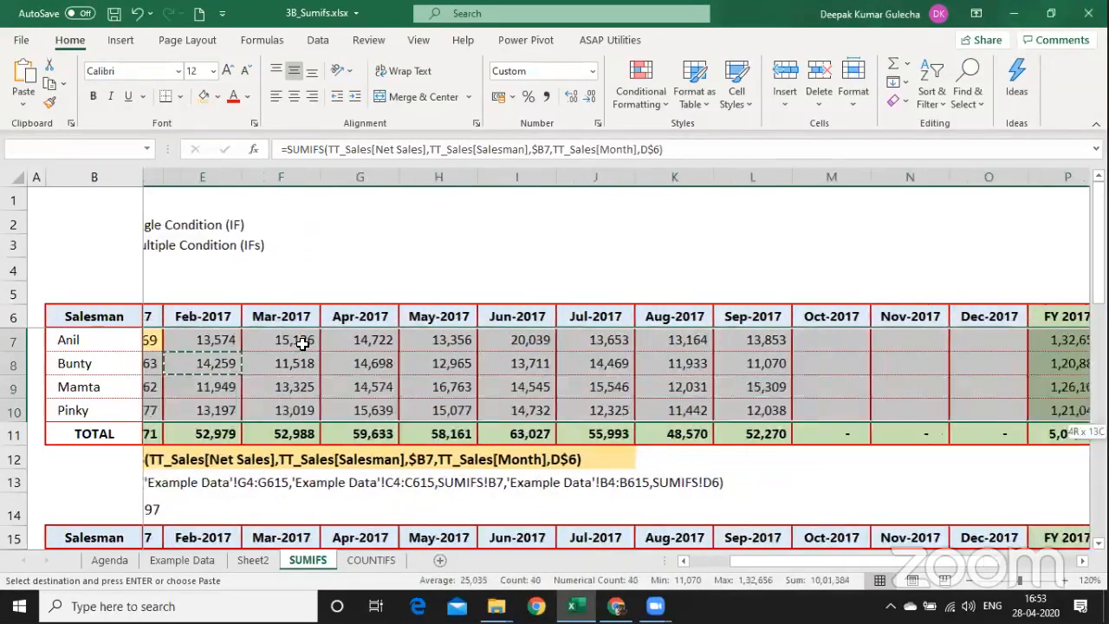
key(shift+Up)
key(shift+Left)
key(shift+Down)
key(shift+Left)
key(Delete)
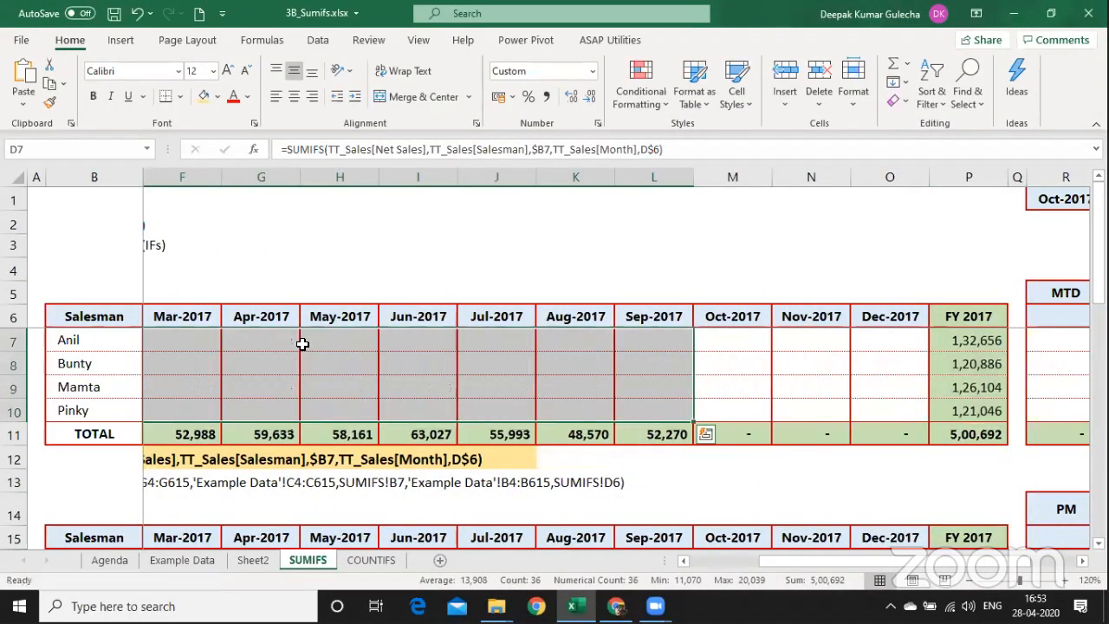
key(Left)
key(Left)
key(Right)
key(Right)
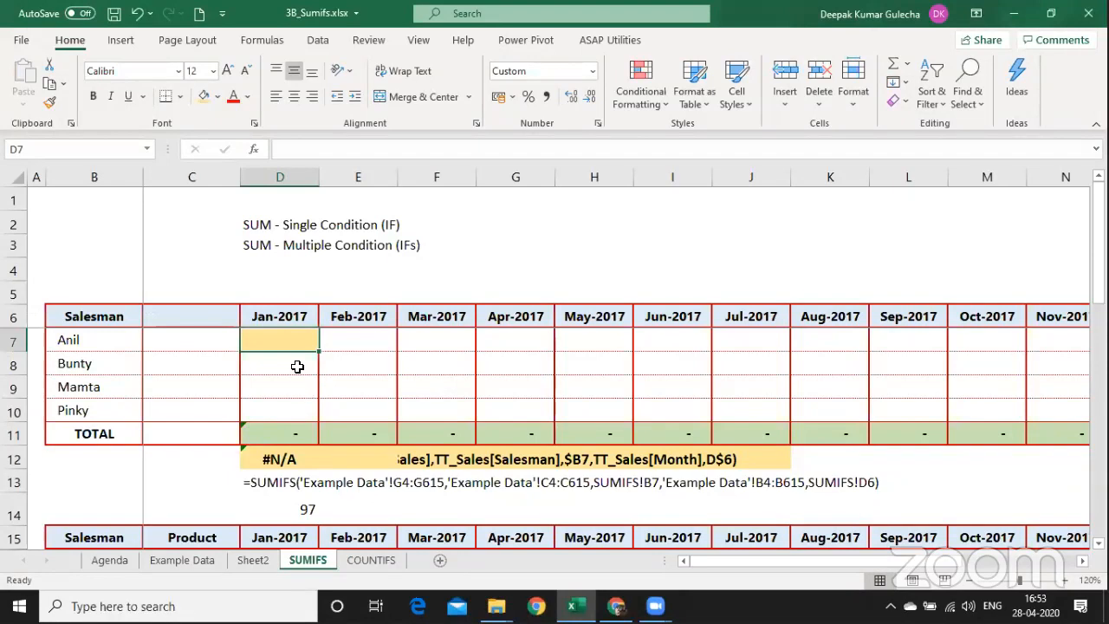
Switch from the SUMIFS sheet to Sheet2 showing the request for Anil's Jan 2017 sales.
key(ctrl+Page_Up)
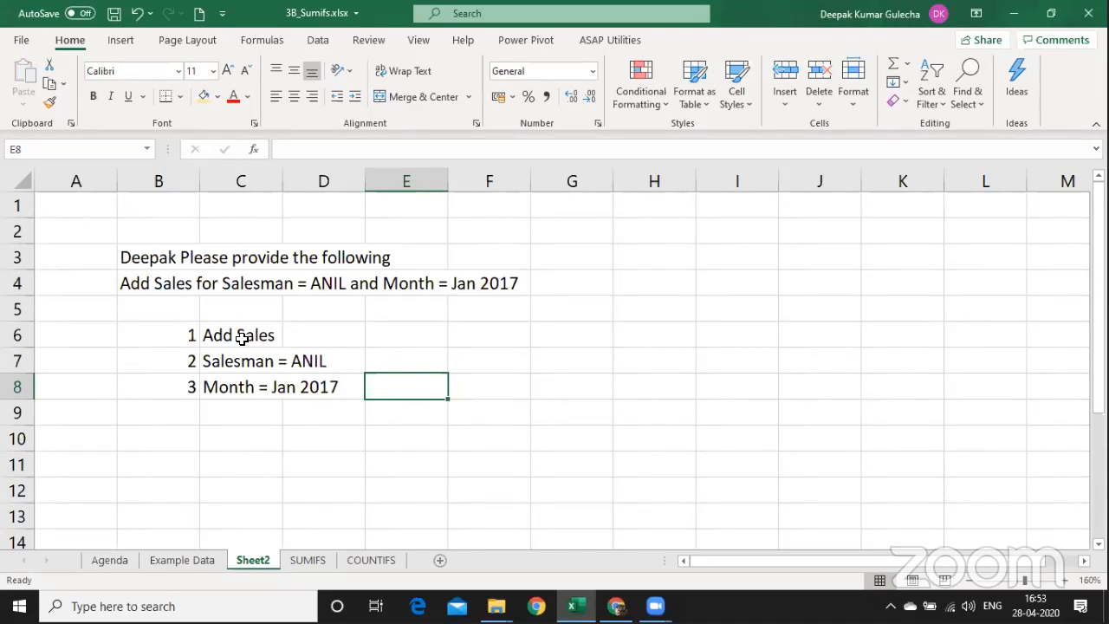
Highlight requirements 1–2 in orange and add 'Optional' notes in A8:A9.
drag(177, 337, 238, 361)
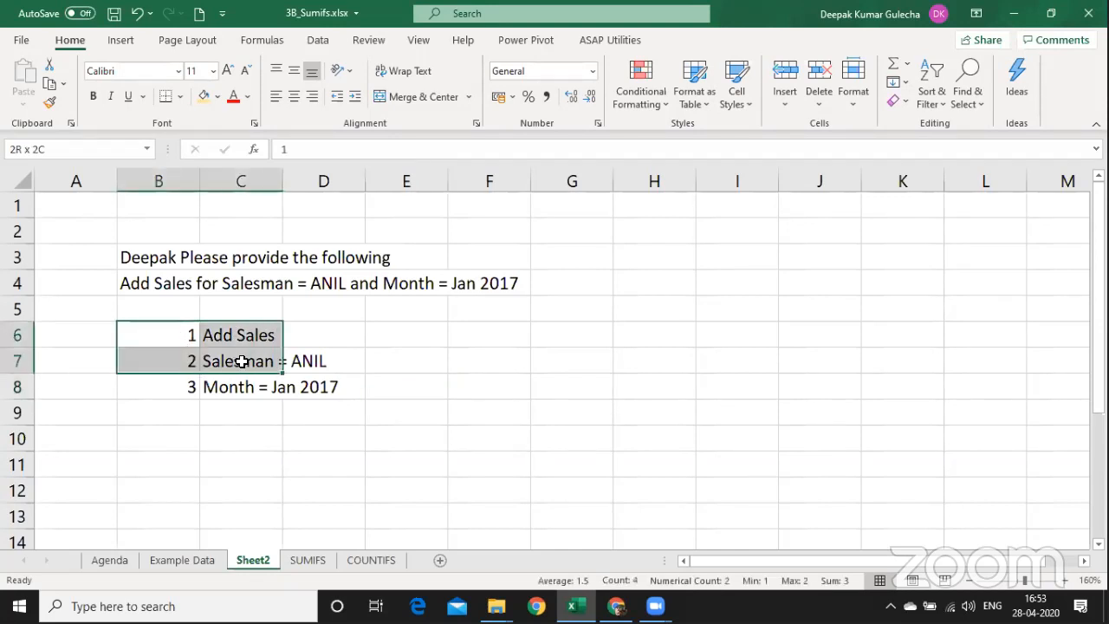
click(203, 98)
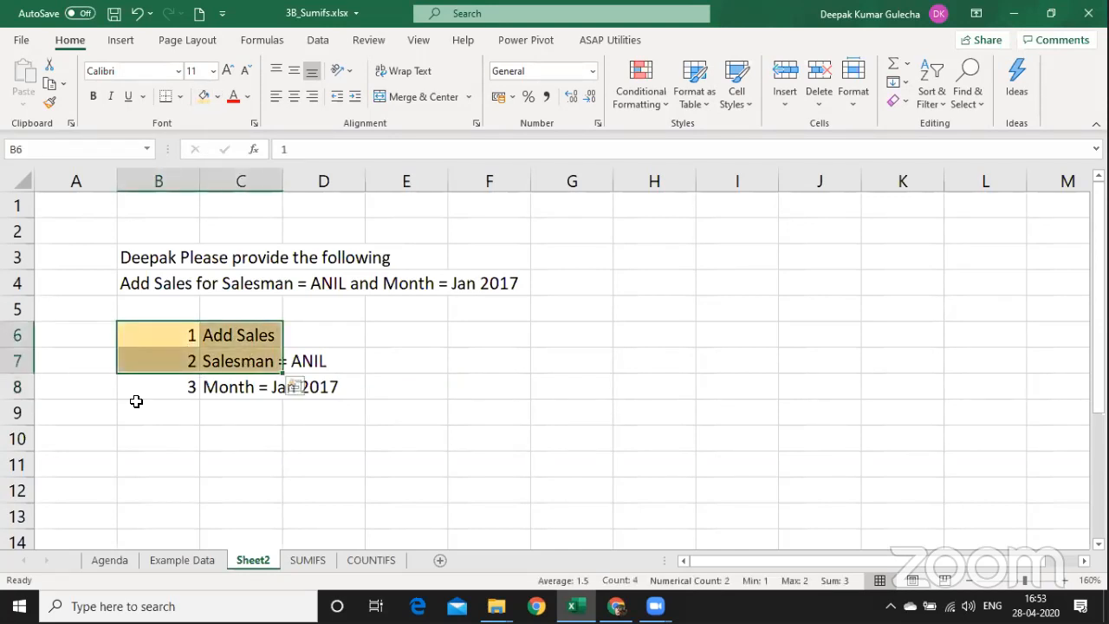
click(94, 389)
text(Optional)
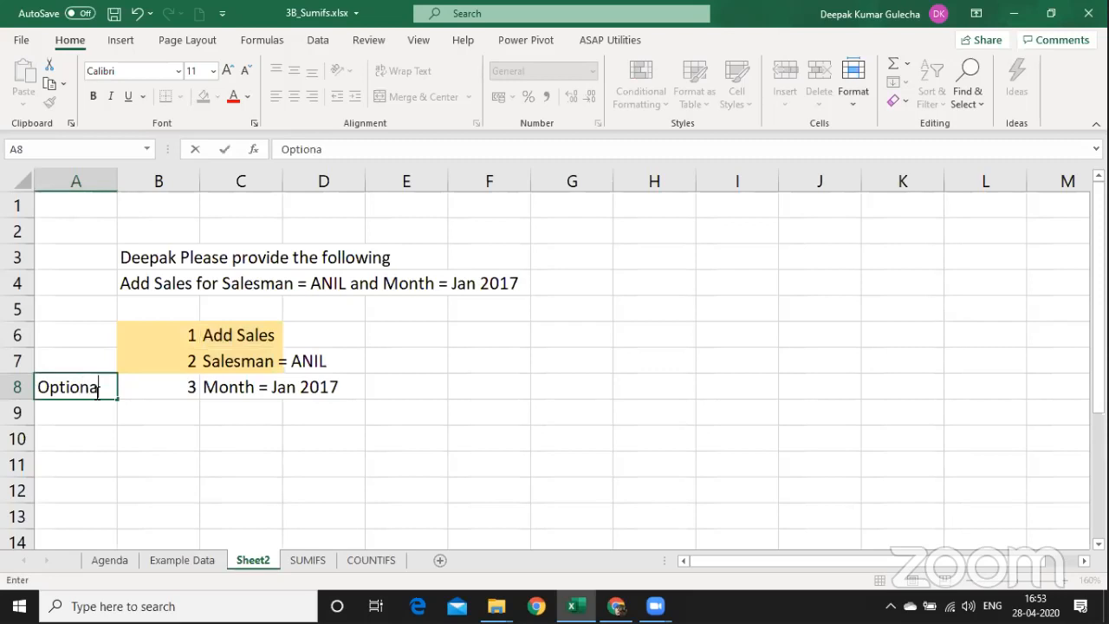
key(Return)
key(ctrl+d)
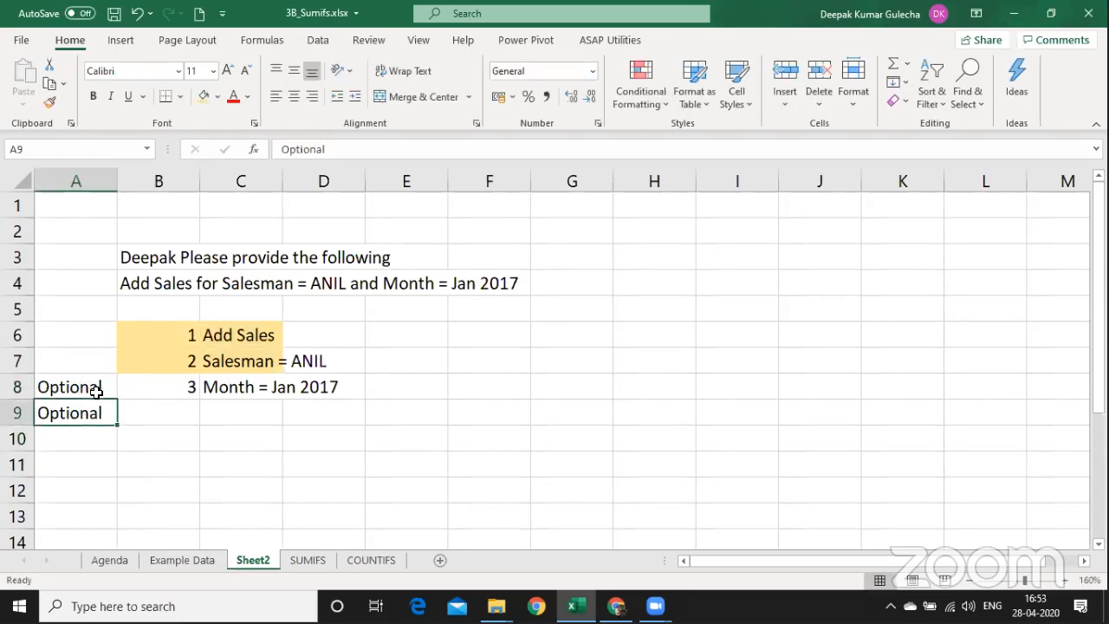
Enter '1 or more Condition' in F9 and return to the SUMIFS sheet.
key(Up)
key(Up)
key(Right)
key(Right)
key(Right)
key(Right)
key(Right)
key(Down)
key(Down)
text(1 )
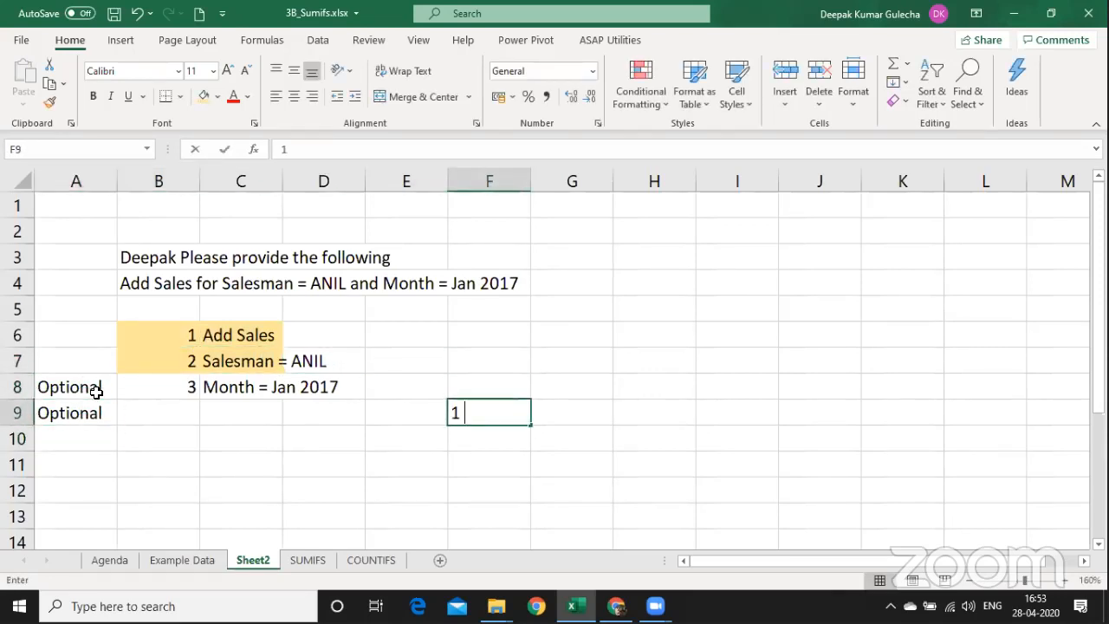
text(or more )
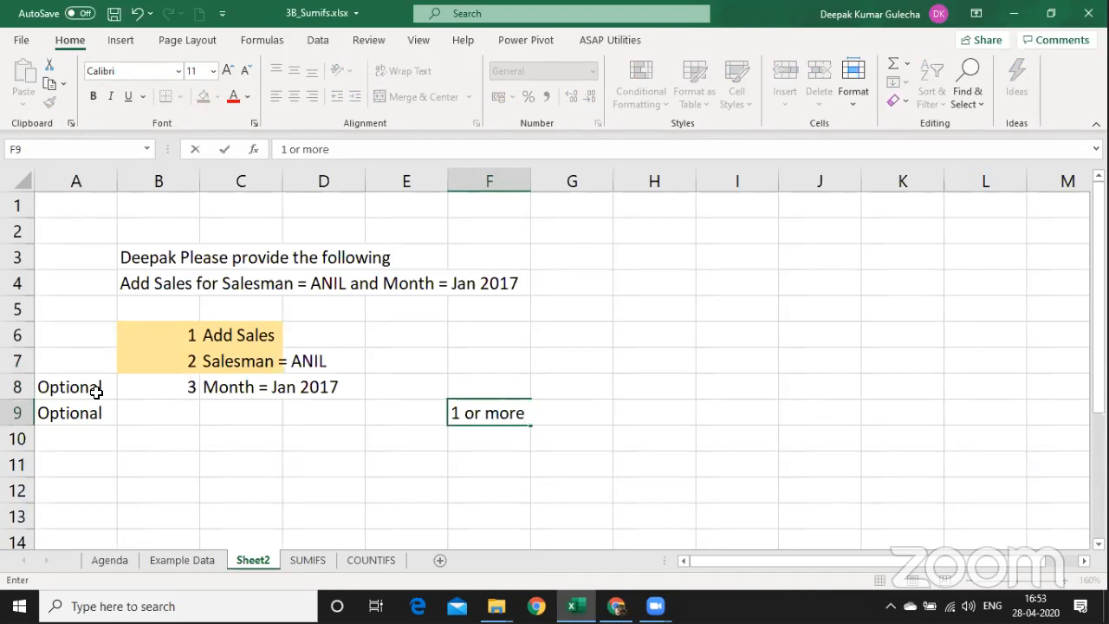
text(Condition)
key(Return)
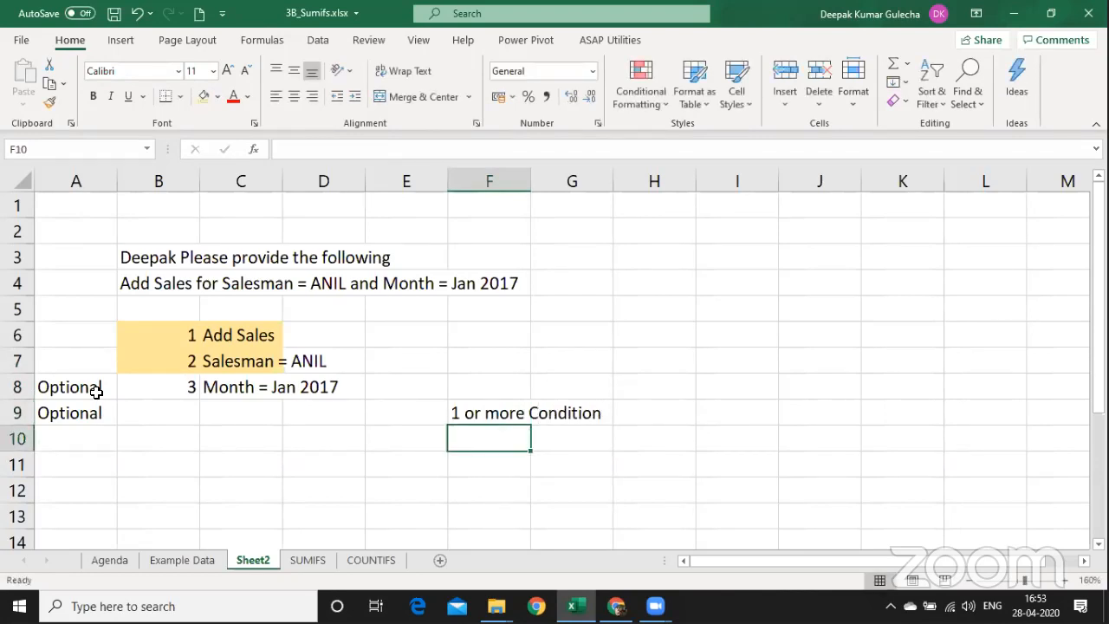
key(ctrl+Page_Down)
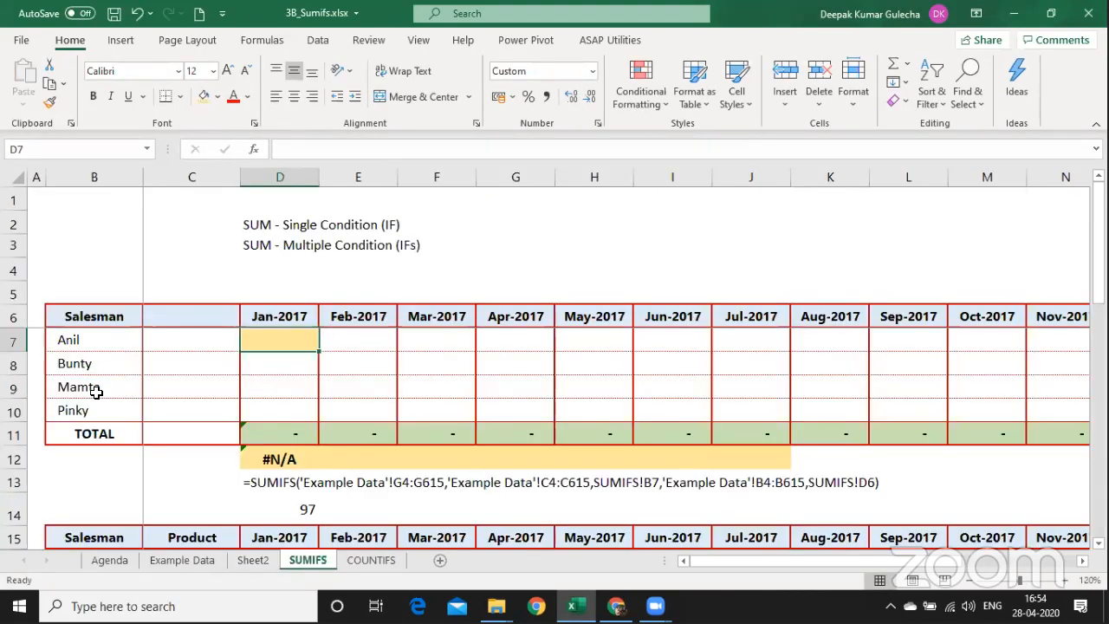
Start a SUMIFS in D7 with TT_Sales[Net Sales] as the sum range.
text(=)
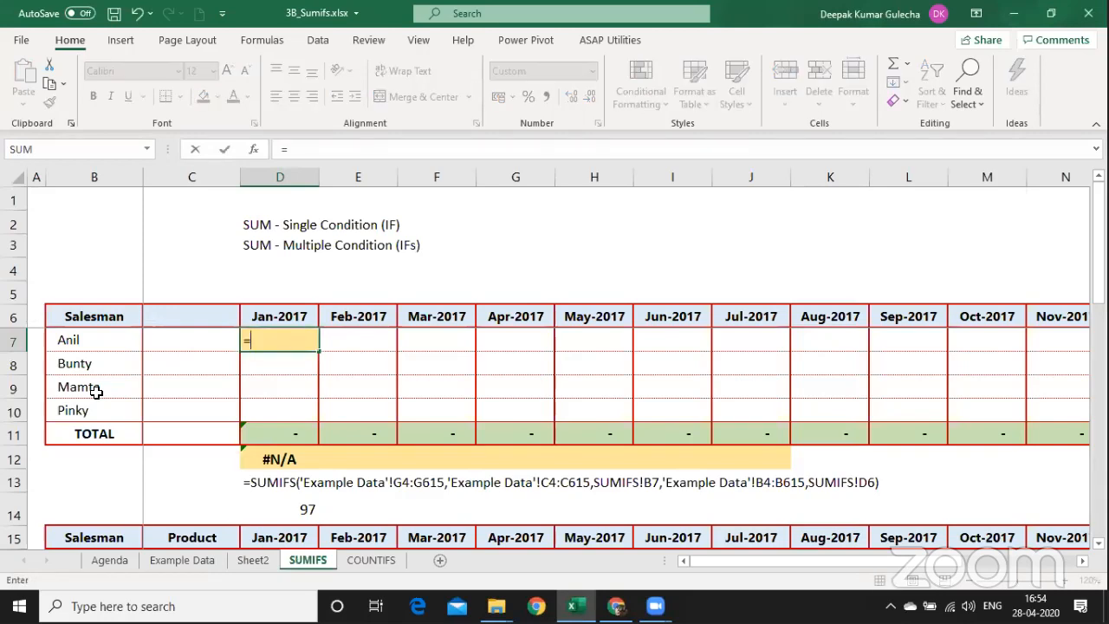
text(sum)
key(Down)
key(Down)
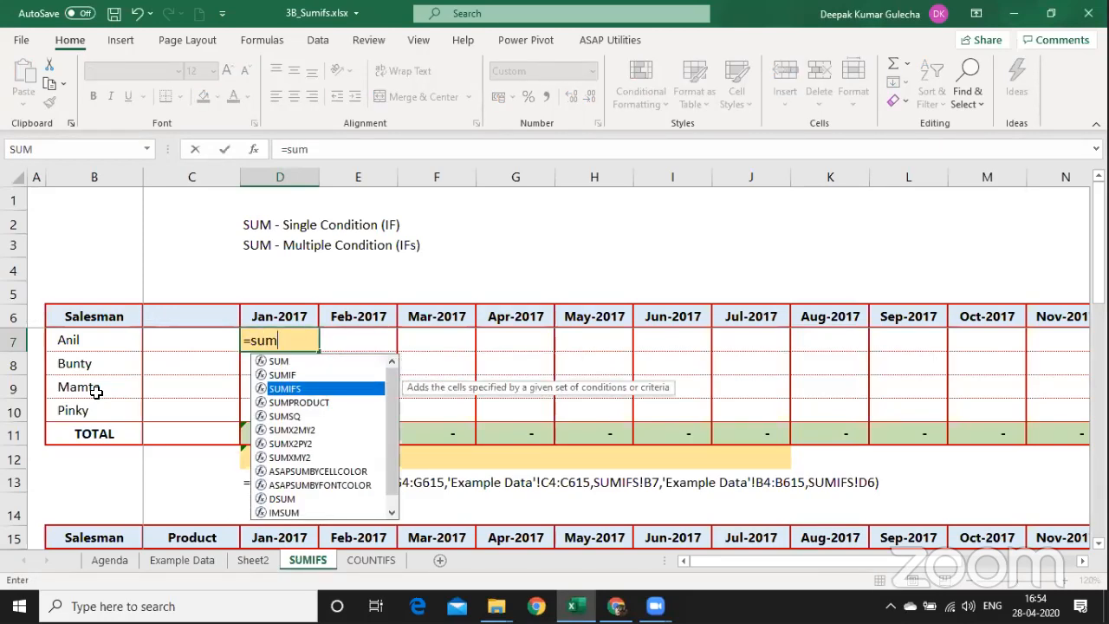
key(Tab)
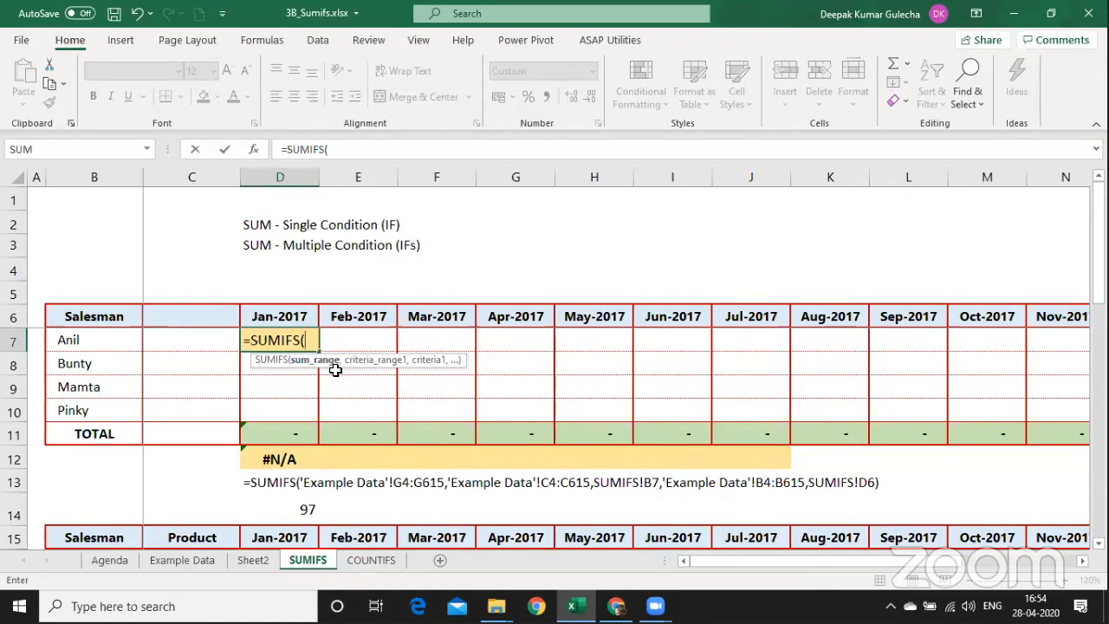
text(tt)
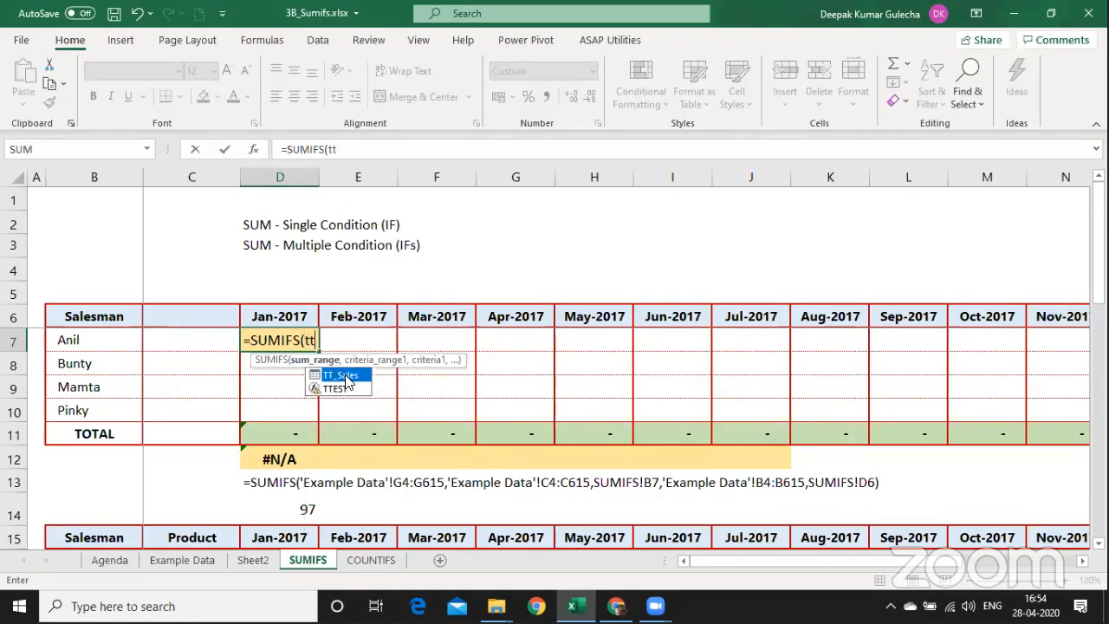
double_click(340, 375)
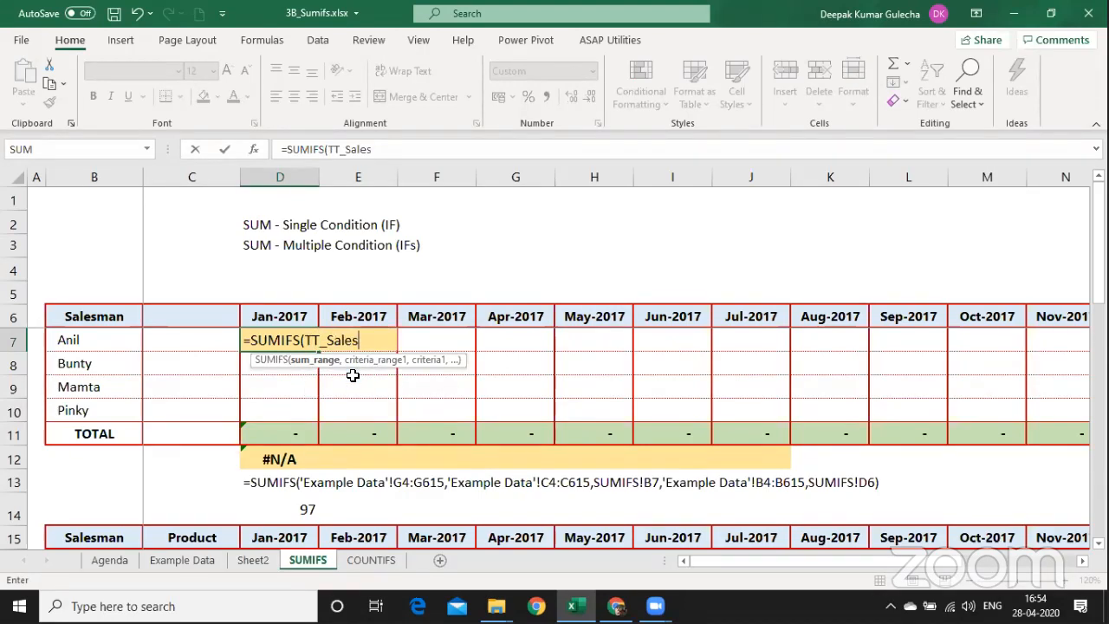
text([)
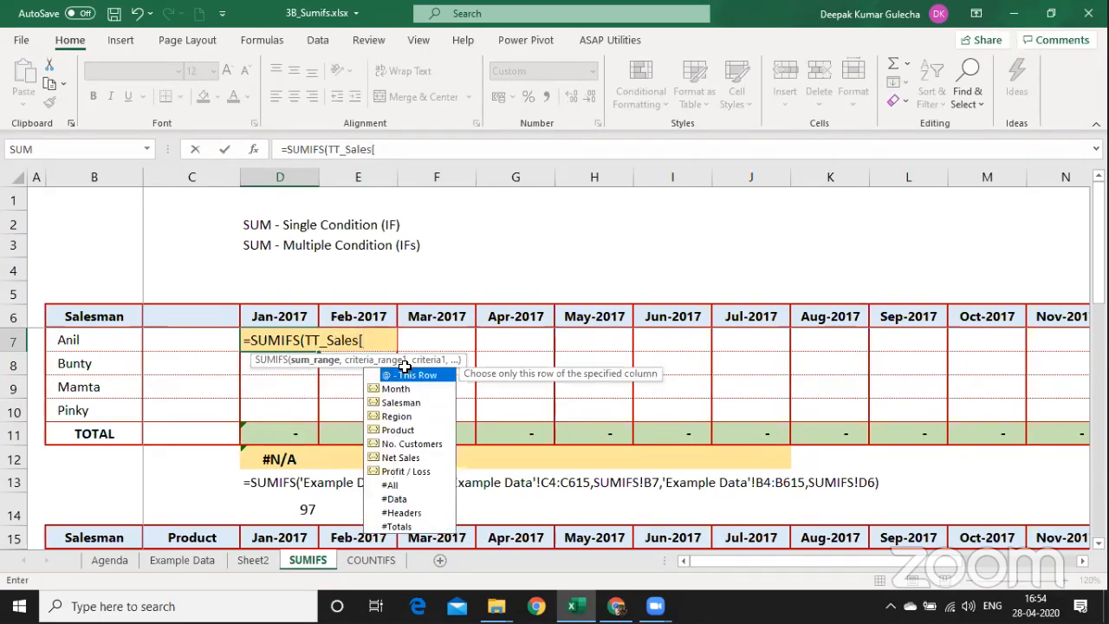
key(Down)
key(Down)
key(Down)
key(Down)
key(Down)
key(Down)
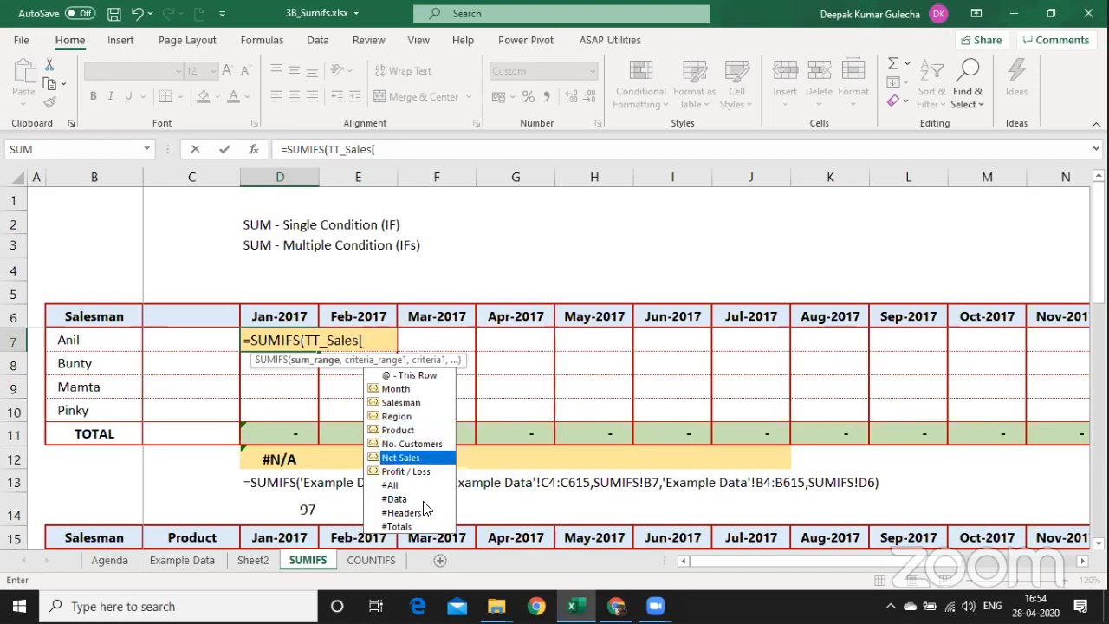
key(Tab)
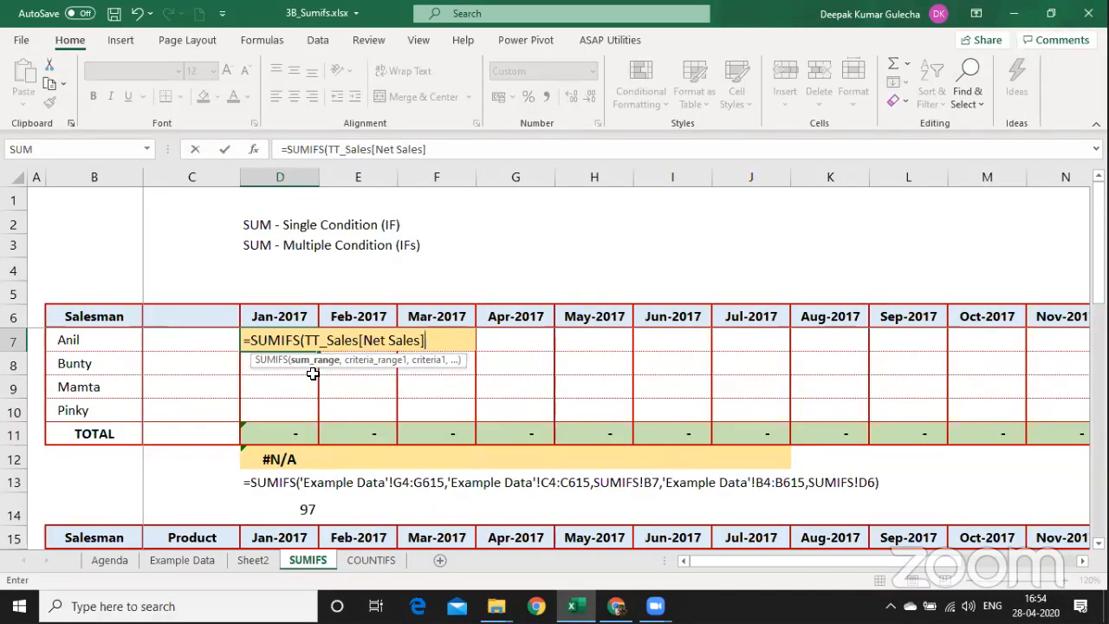
Add criteria TT_Sales[Salesman]=B7 and TT_Sales[Month]=D6, committing the formula to get 15,169.
text(,)
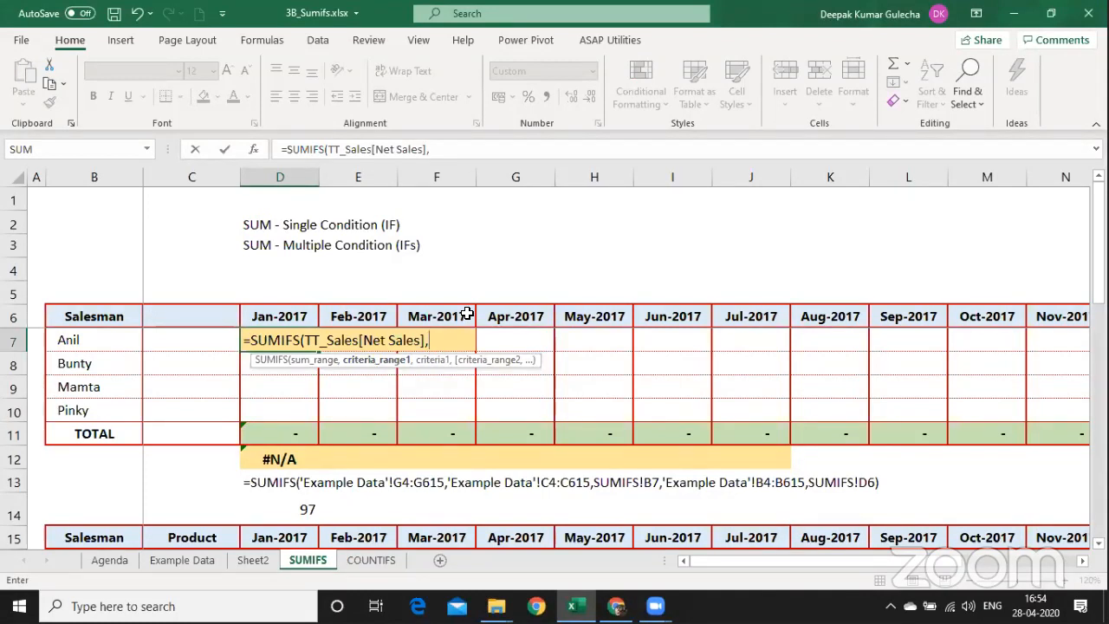
text(TT_Sales)
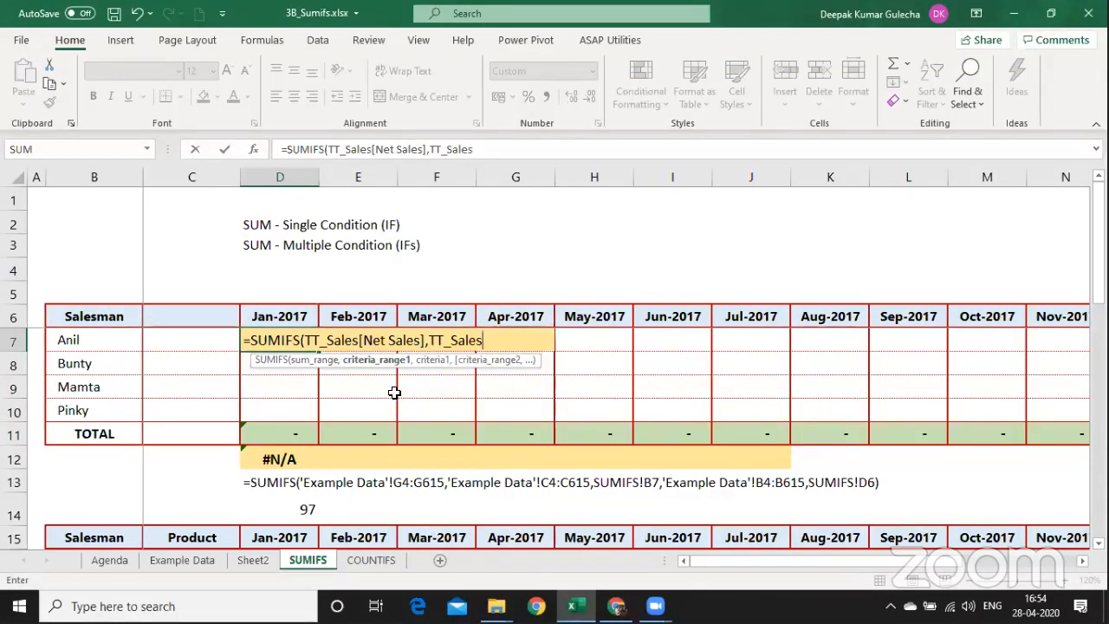
text([)
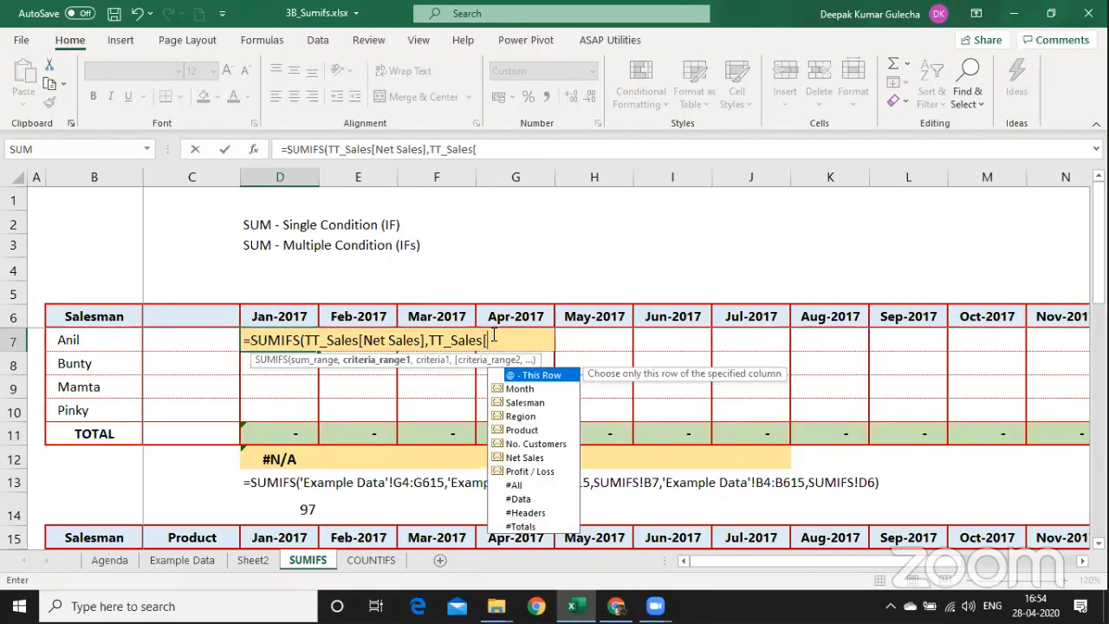
key(Down)
key(Down)
key(Tab)
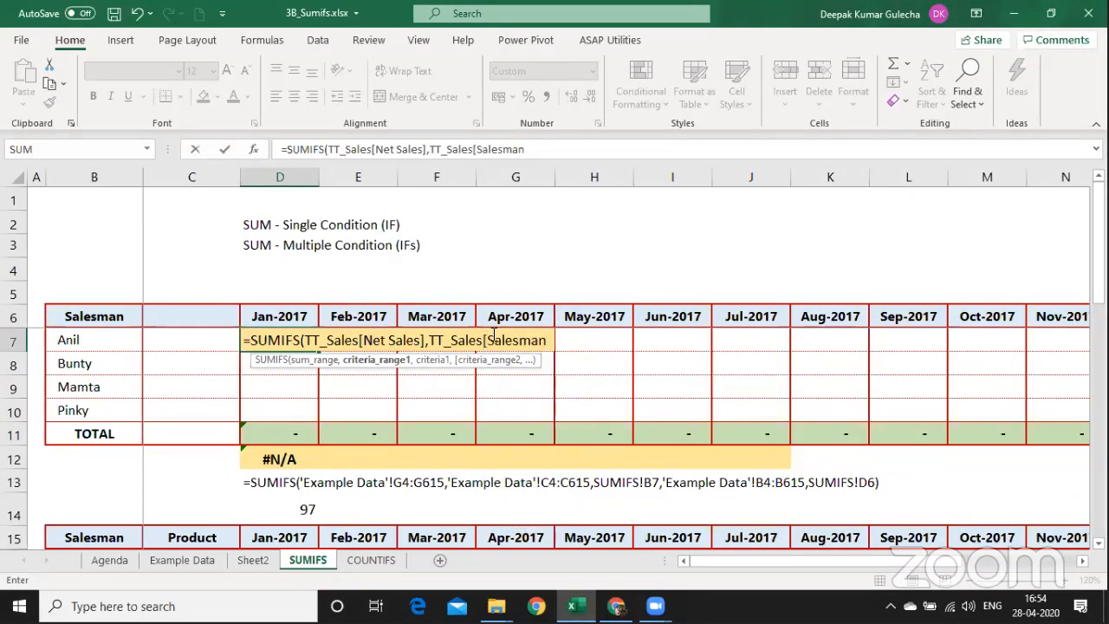
text(],)
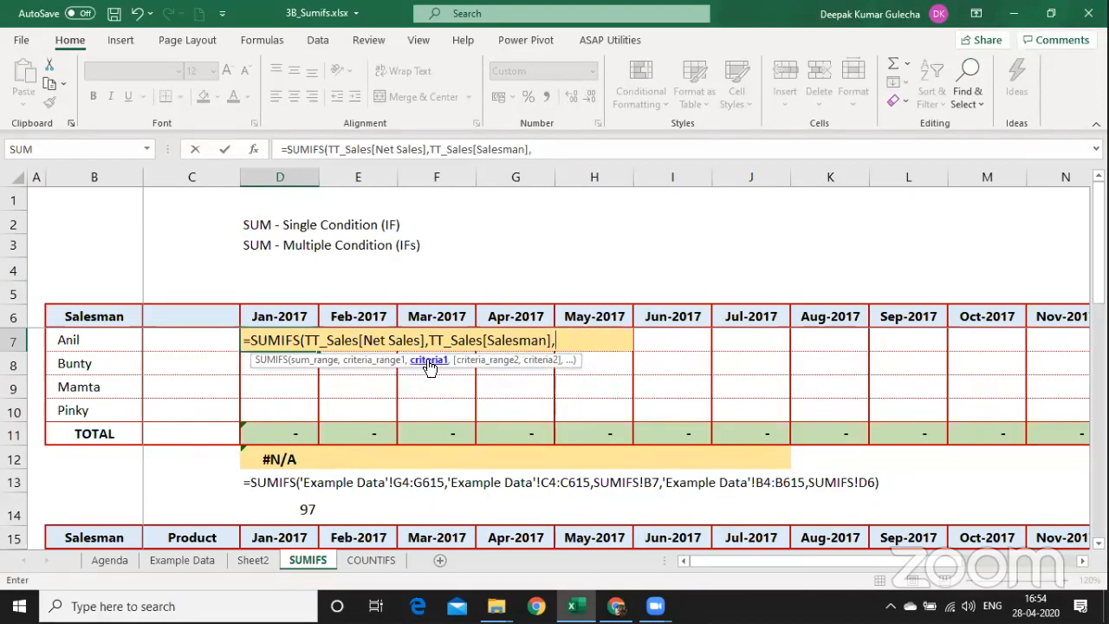
click(101, 340)
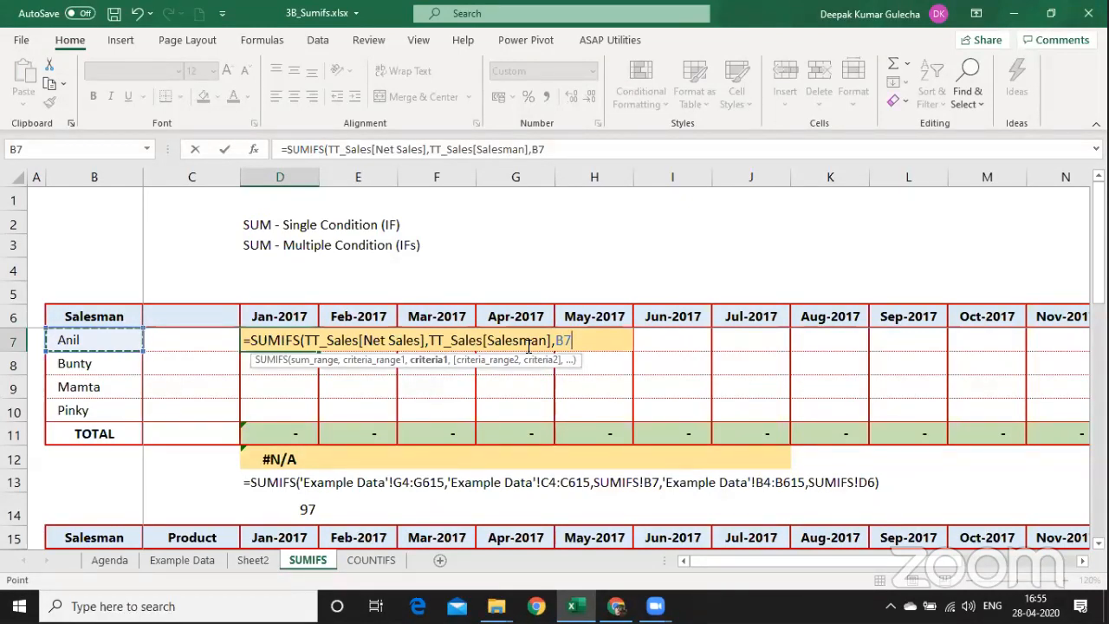
text(,)
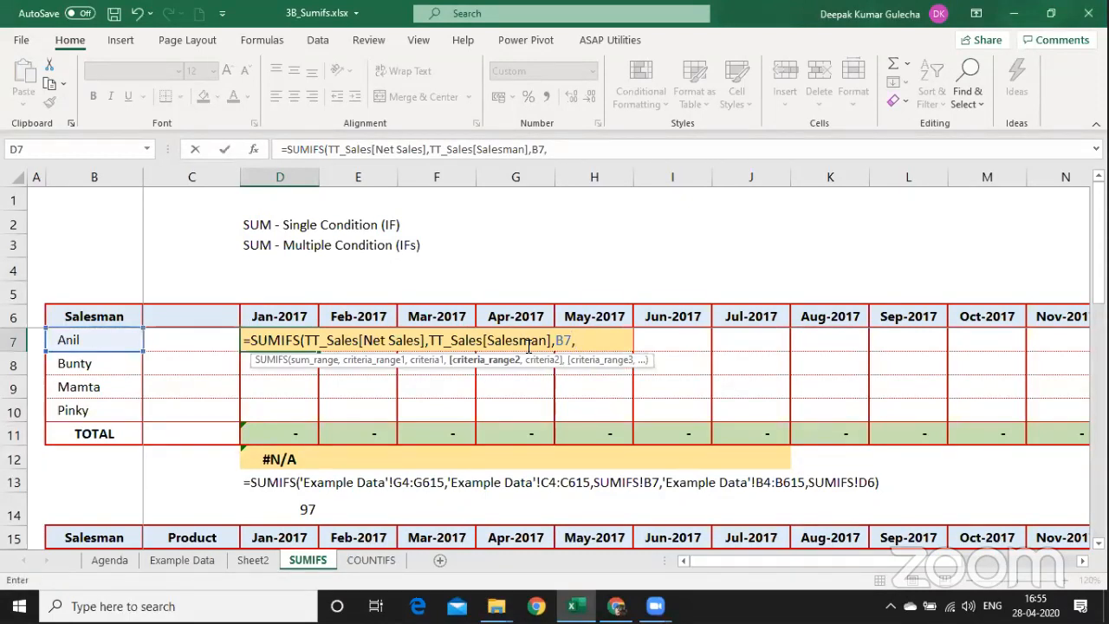
key(BackSpace)
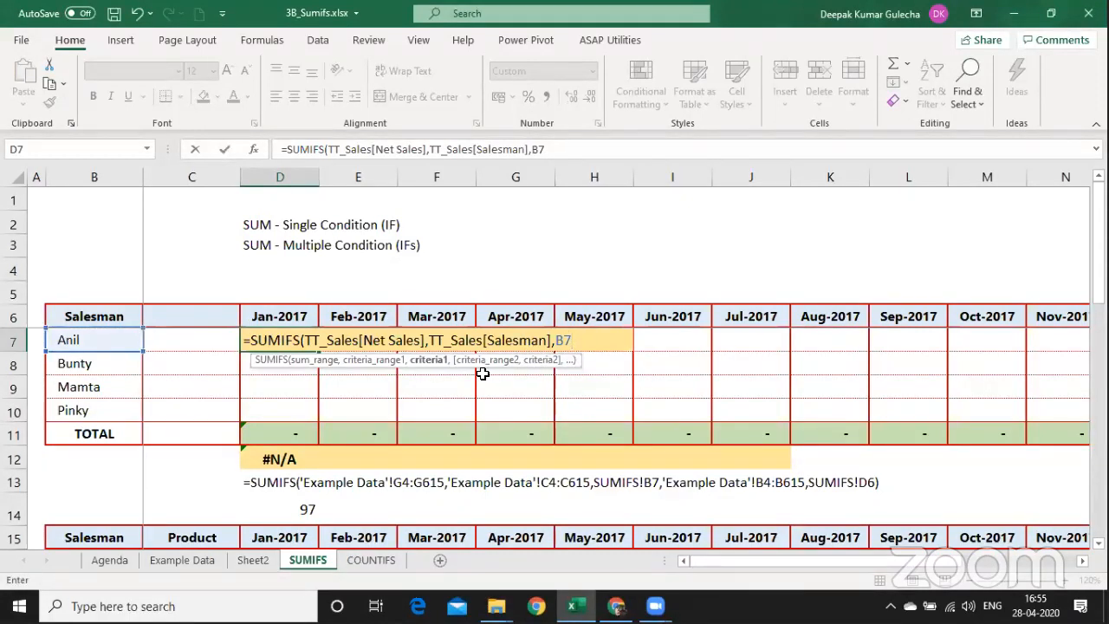
text(,)
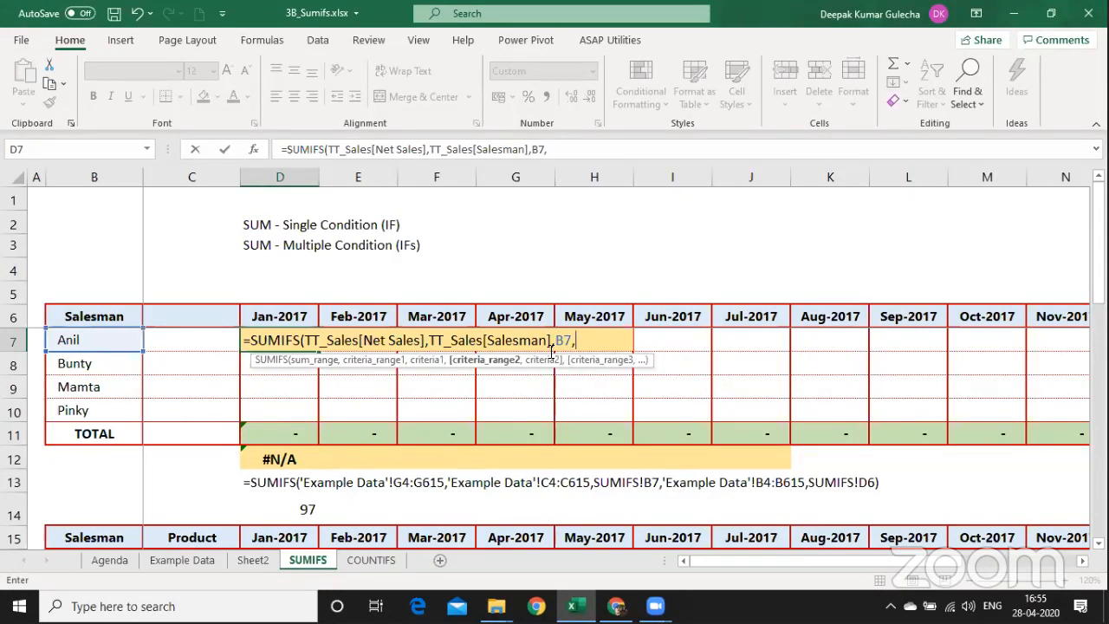
text(TT_Sales)
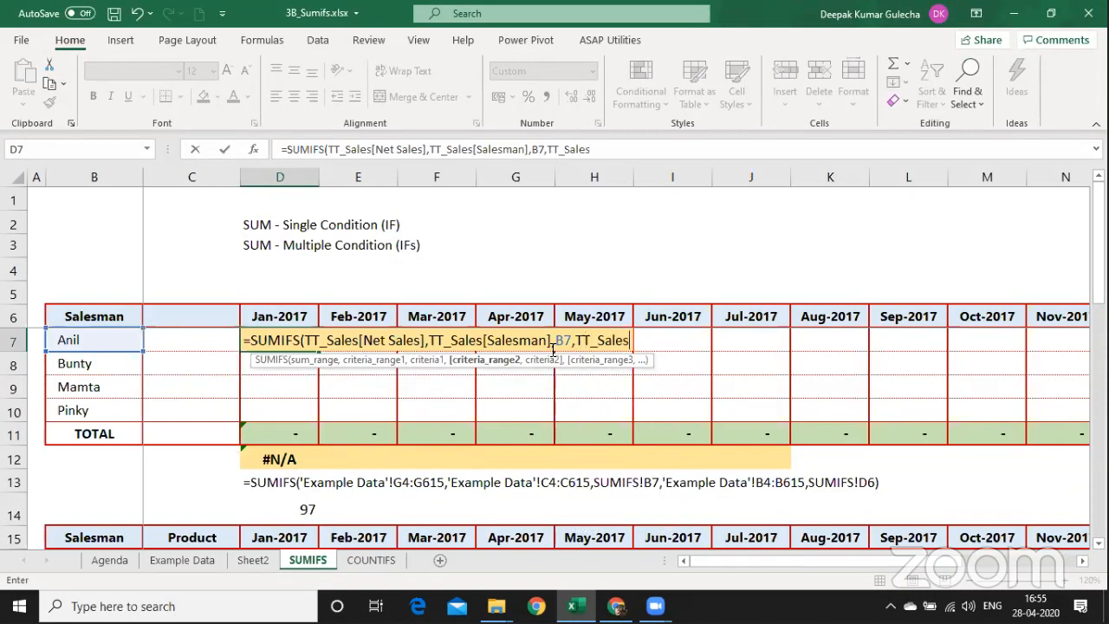
text([Month)
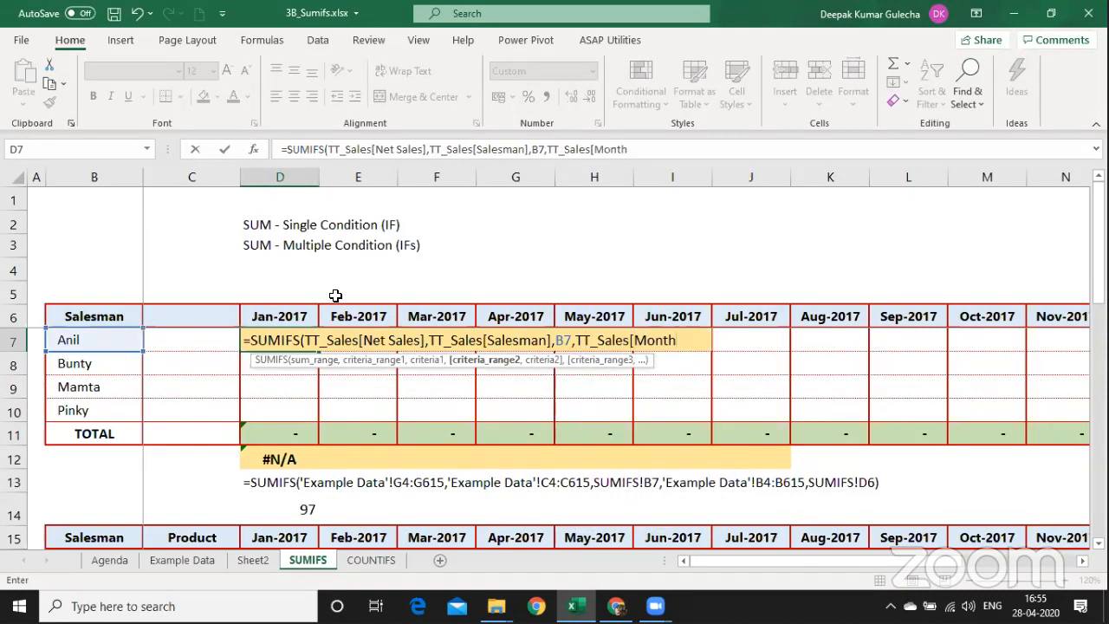
text(],)
key(Up)
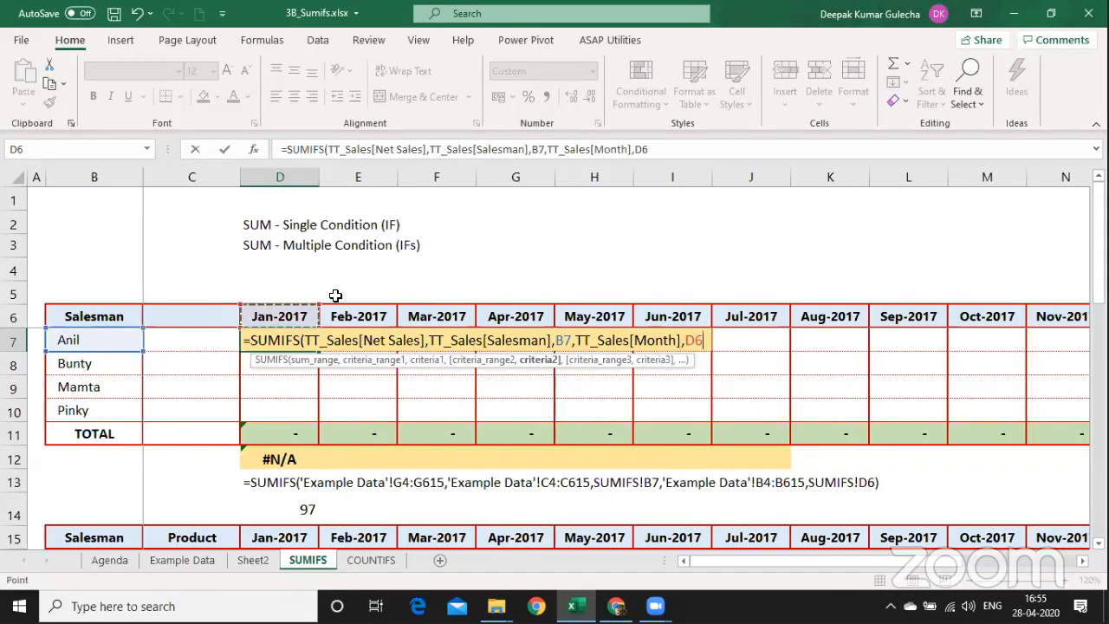
text())
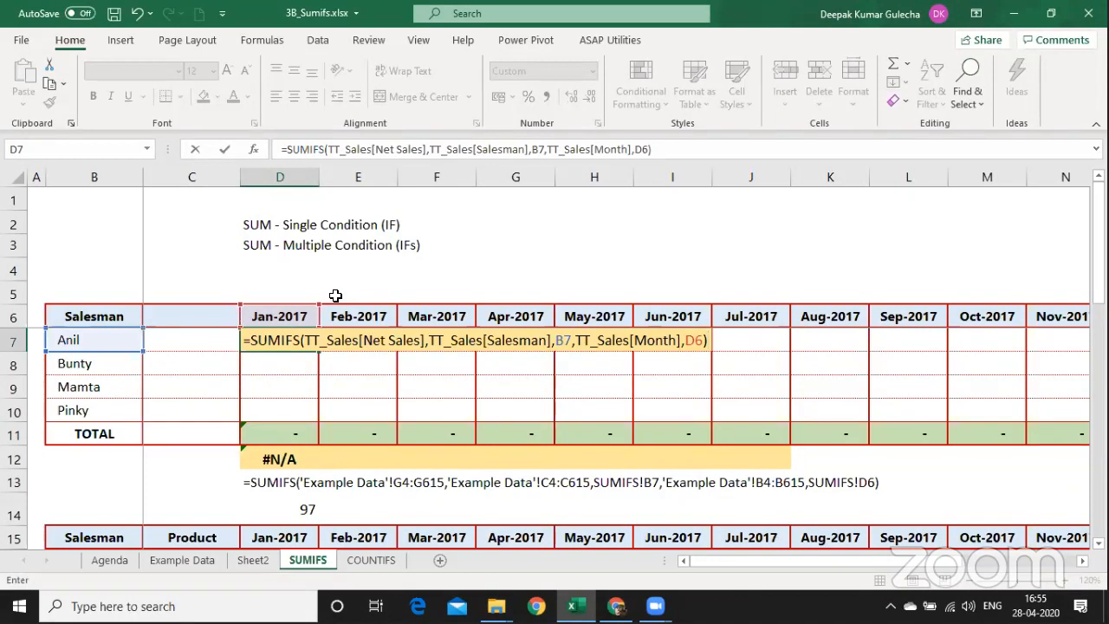
key(Return)
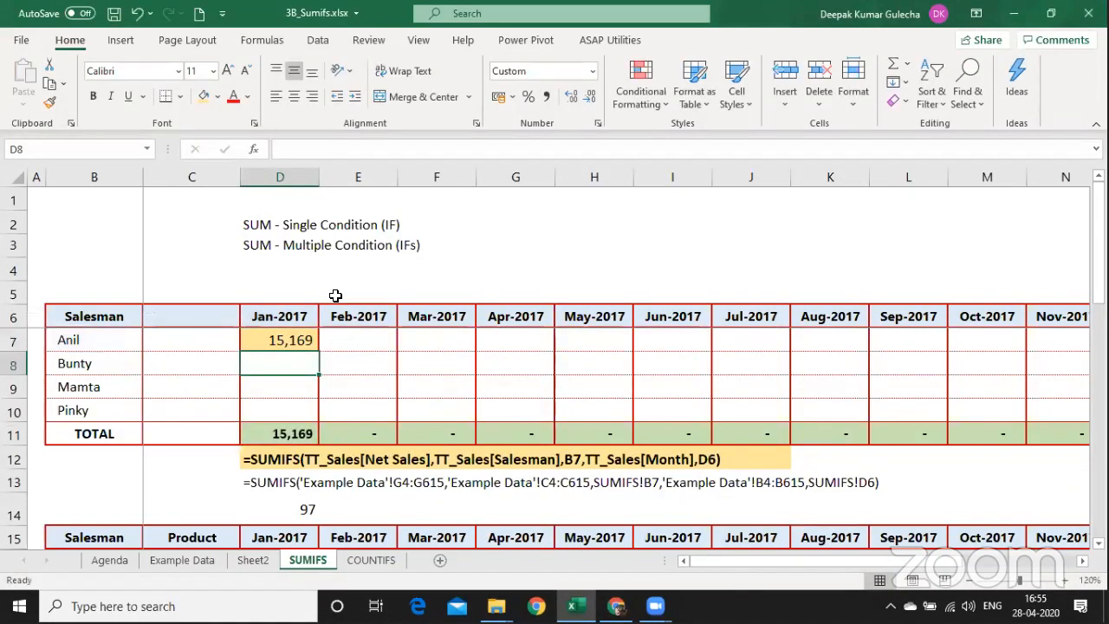
Paste D7's SUMIFS into E8 as formulas and number formats.
key(Up)
key(ctrl+c)
key(Down)
key(Right)
key(ctrl+alt+v)
key(Down)
key(Down)
key(Down)
key(Down)
key(Down)
key(Down)
key(Down)
key(Down)
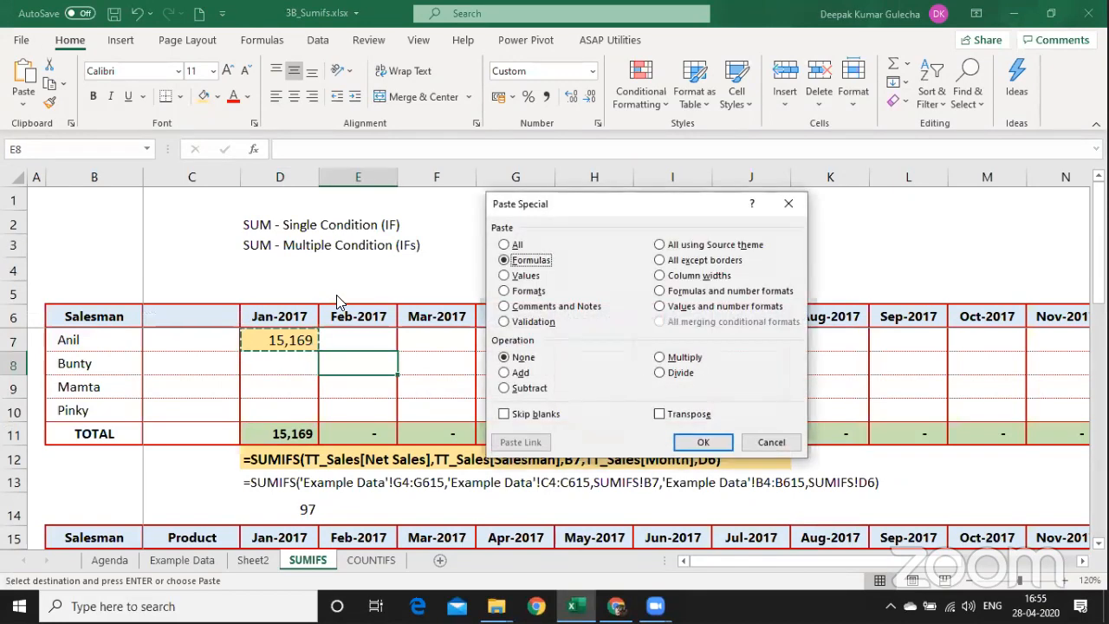
key(Down)
key(Return)
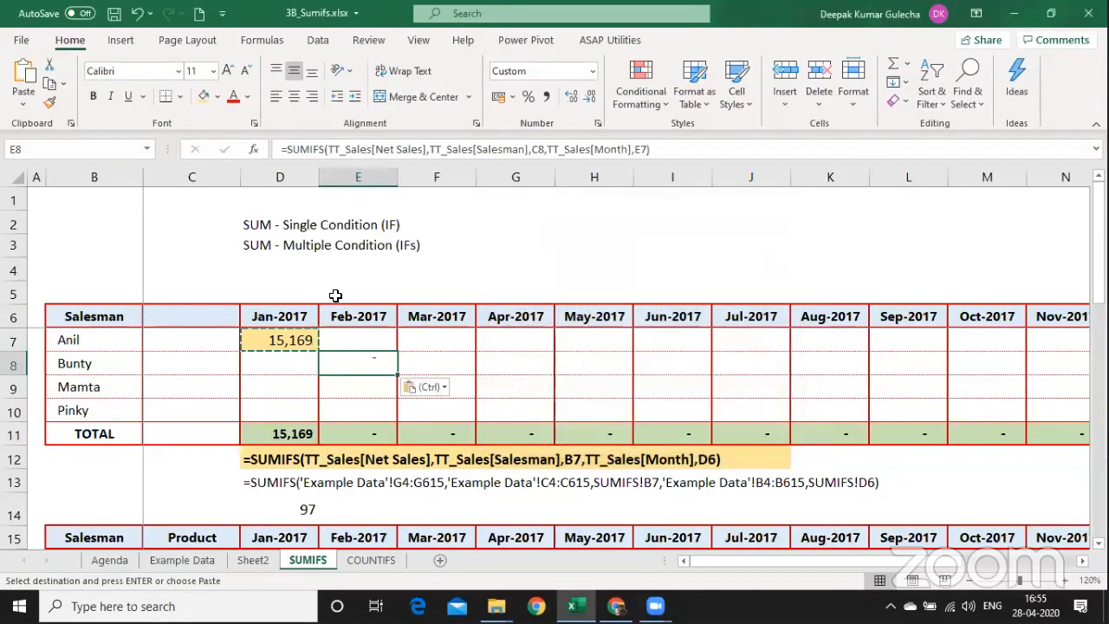
Edit E8's criteria to mixed references $B8 for salesman and E$6 for month.
key(F2)
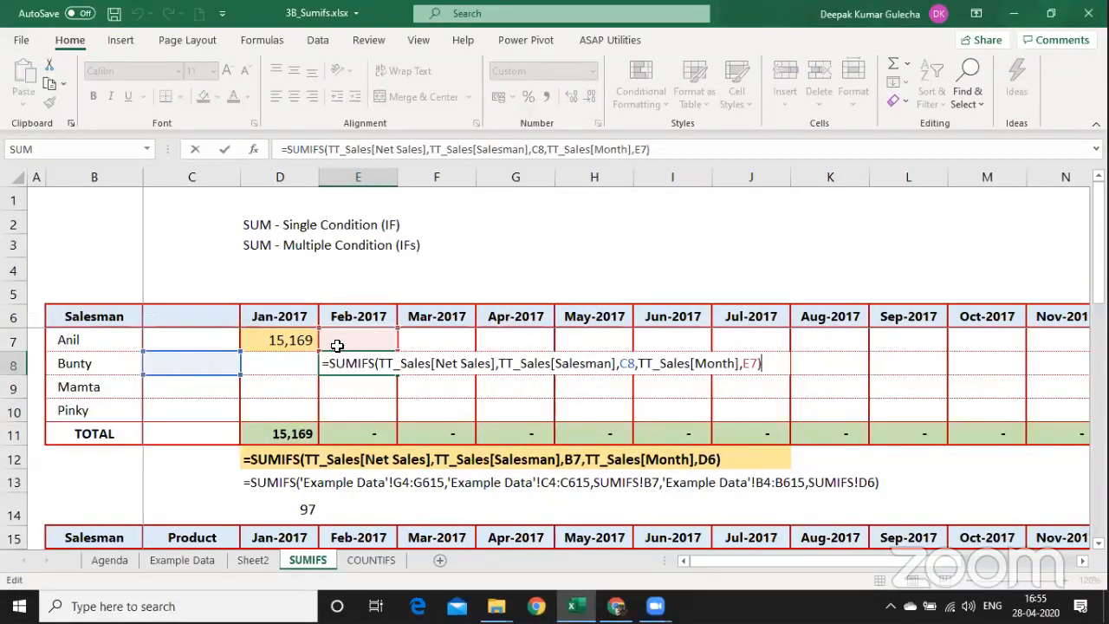
click(637, 365)
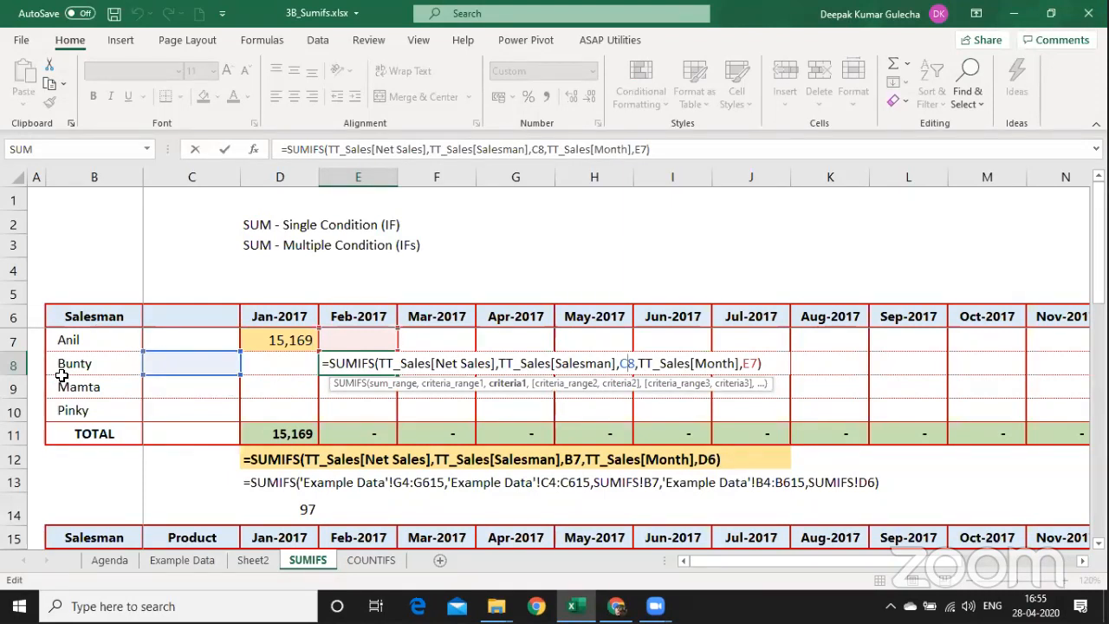
key(shift+Left)
text($B)
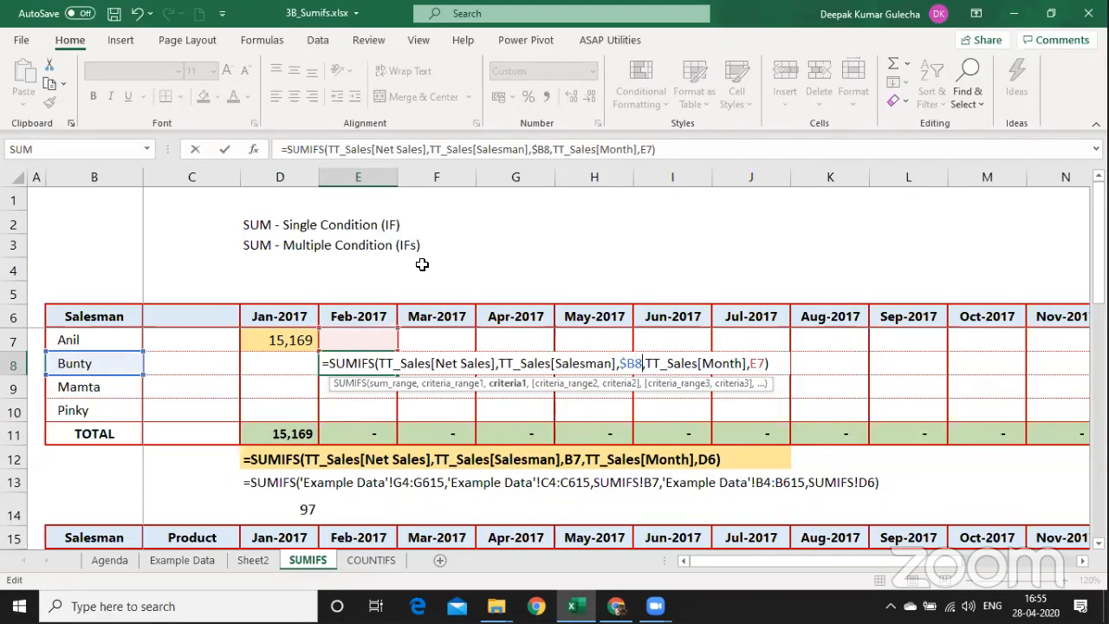
key(Right)
key(Right)
key(Right)
key(Right)
key(Right)
key(Right)
key(Right)
key(Right)
key(Right)
key(Right)
key(Right)
key(Right)
key(Right)
key(Right)
key(Right)
key(Right)
key(Right)
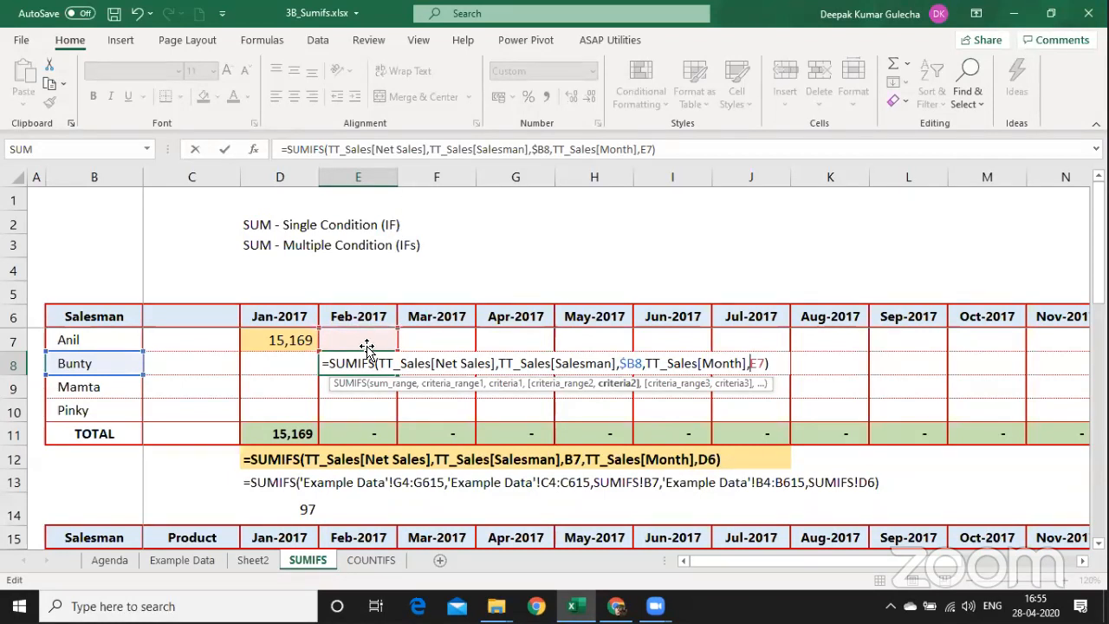
key(Right)
key(shift+Right)
text($6)
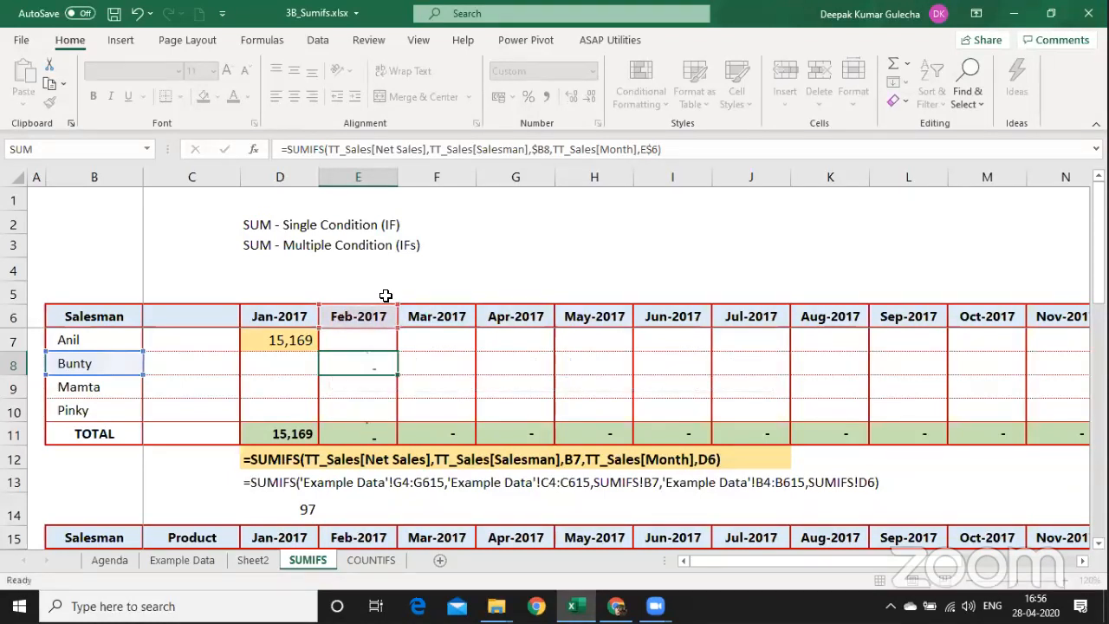
Commit E8 and paste its formula into D7:I10 as formulas and number formats.
key(Return)
key(Up)
key(ctrl+c)
key(Left)
key(Up)
key(shift+Down)
key(shift+Down)
key(shift+Down)
key(shift+Down)
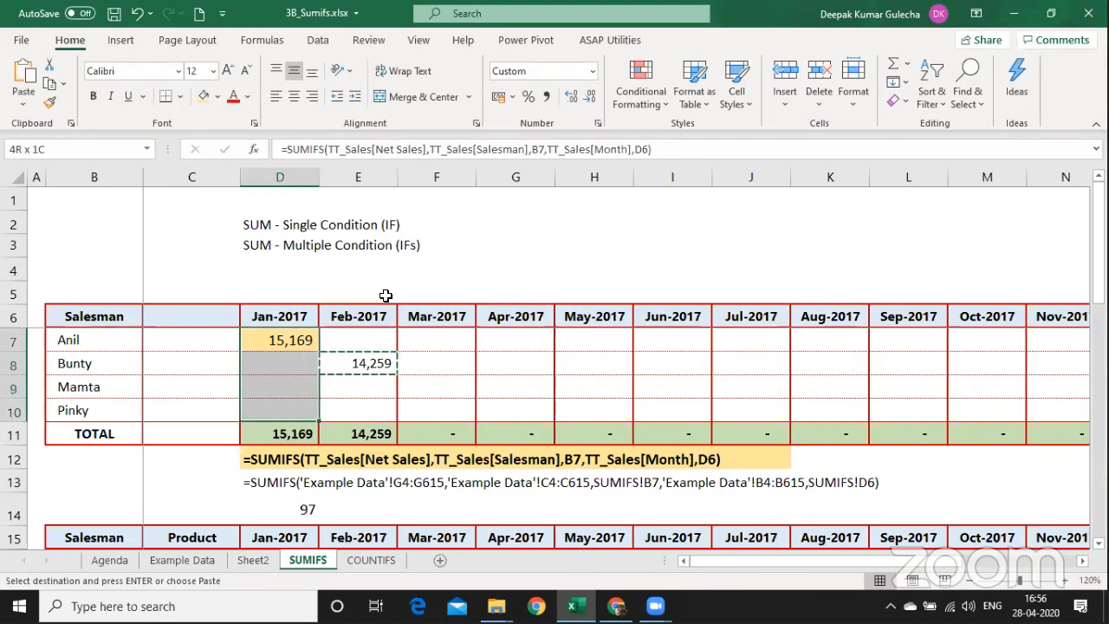
key(shift+Right)
key(shift+Right)
key(shift+Right)
key(shift+Right)
key(shift+Right)
key(shift+Up)
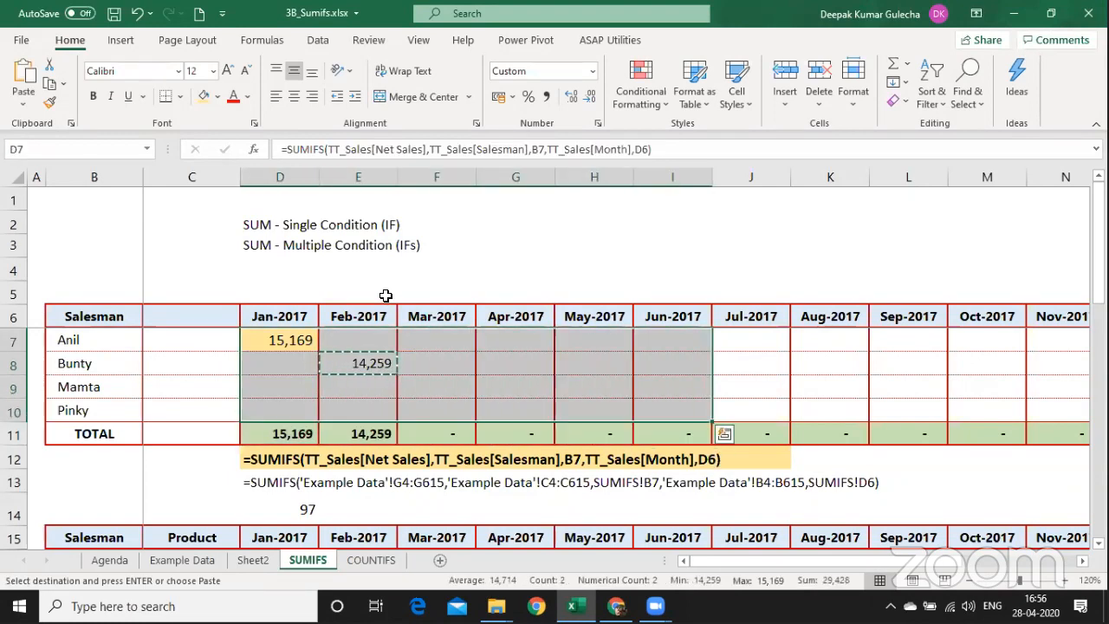
key(alt+e)
key(s)
key(v)
key(n)
key(Down)
key(Down)
key(Down)
key(Down)
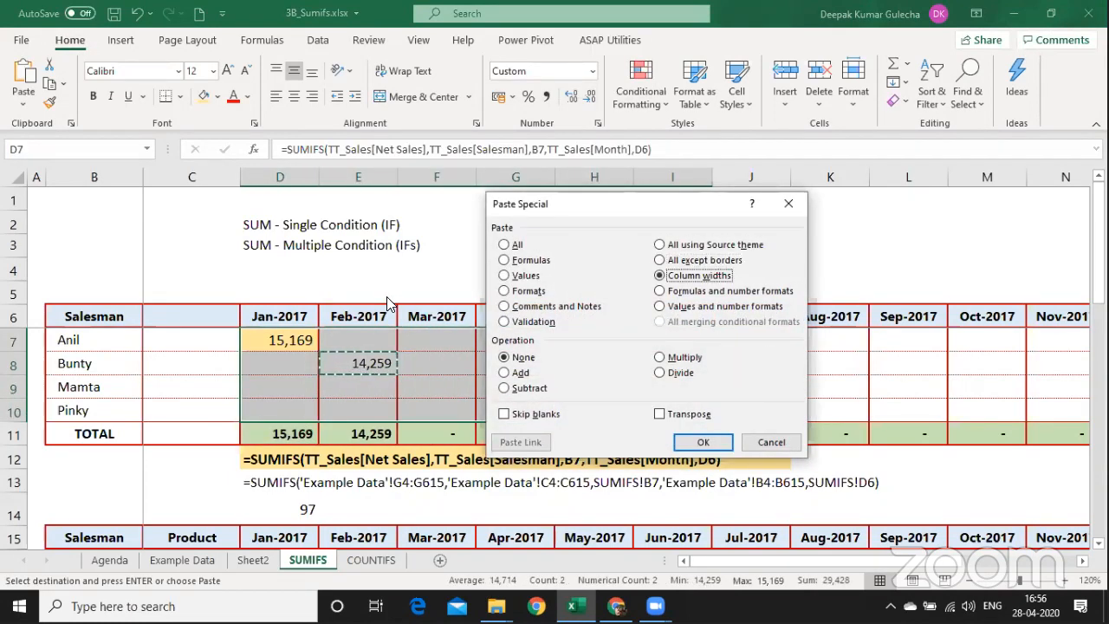
key(Return)
Paste the Jun-2017 formulas across Jul–Dec 2017 (J7:O10) for all four salesmen.
key(Right)
key(Right)
key(Right)
key(Right)
key(Right)
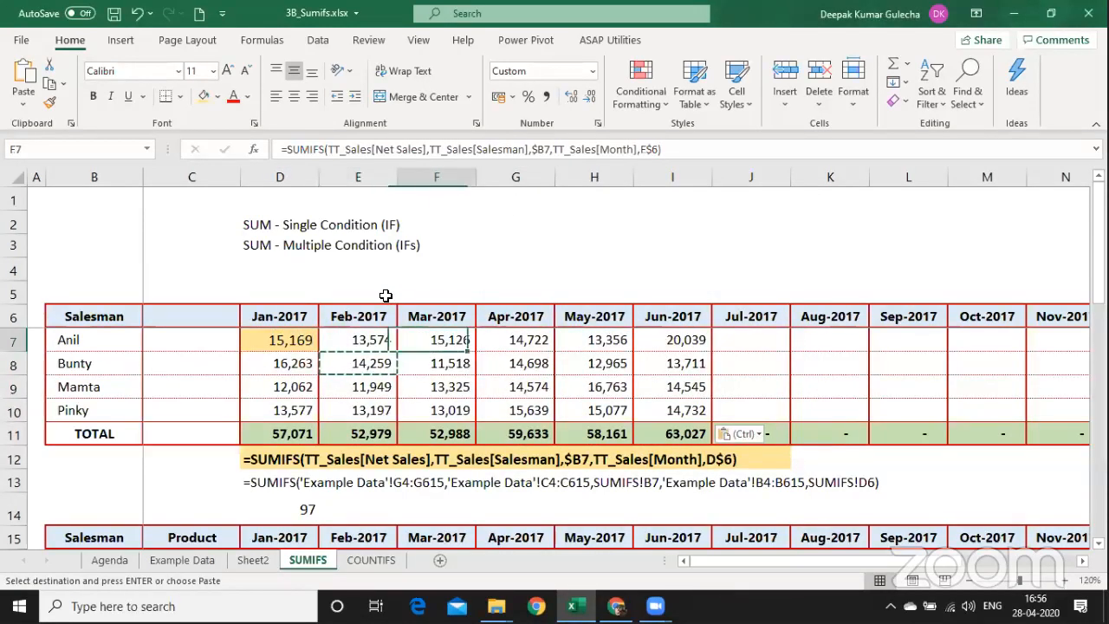
key(shift+Down)
key(shift+Down)
key(shift+Down)
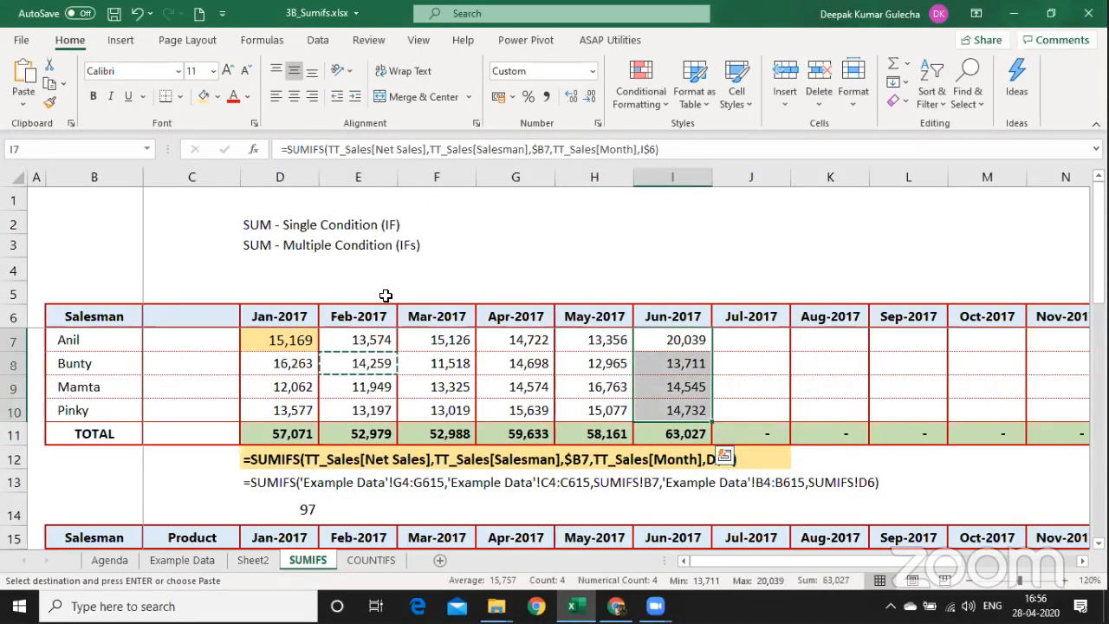
key(ctrl+shift+Right)
key(shift+Right)
key(shift+Right)
key(shift+Left)
key(shift+Left)
key(shift+Left)
key(shift+Left)
key(shift+Left)
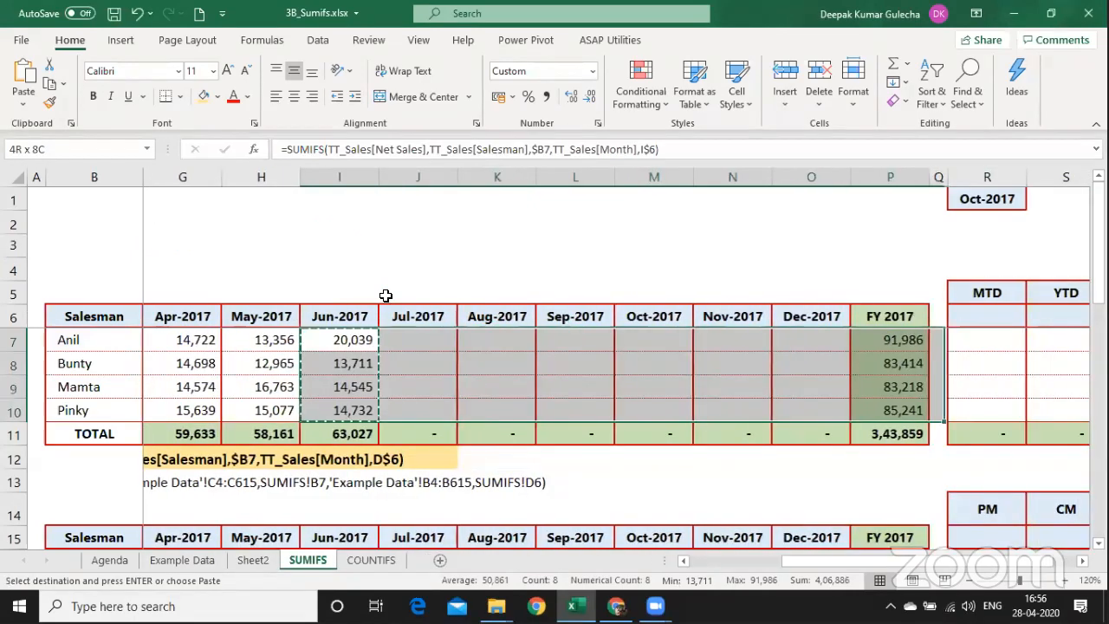
key(shift+Right)
key(shift+Right)
key(ctrl+v)
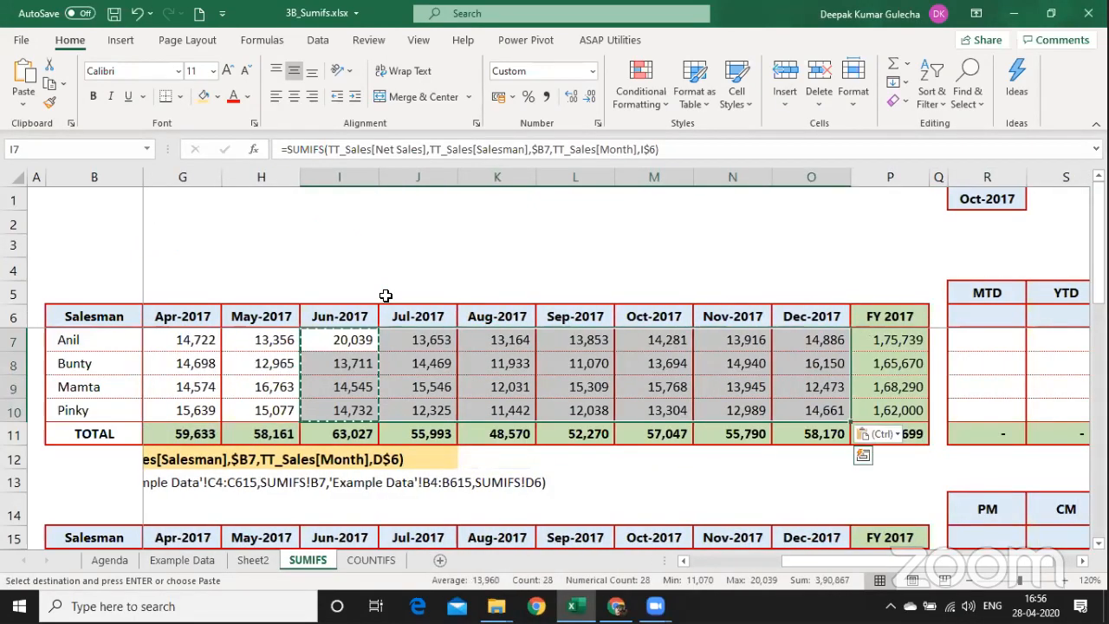
Navigate from the Jan-2017 grid down to Anil's Moto cell in the product table.
key(Left)
key(Left)
key(Left)
key(Left)
key(Left)
key(Left)
key(Right)
key(Right)
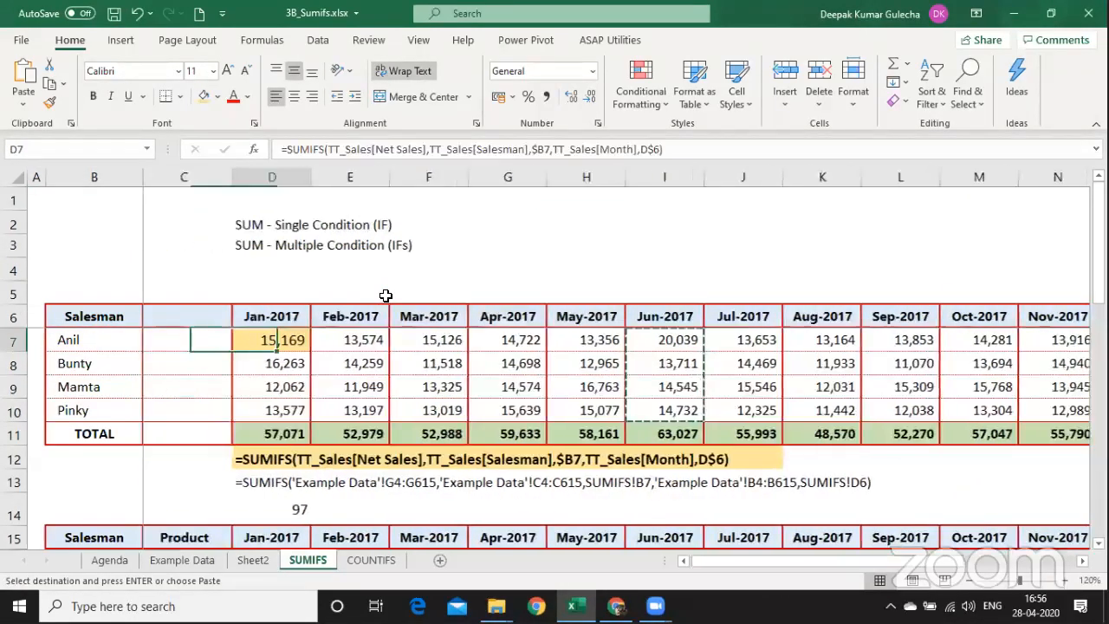
key(Down)
key(Down)
key(Down)
key(Down)
key(Down)
key(Down)
key(Down)
key(Down)
key(Down)
key(Down)
key(Down)
key(Down)
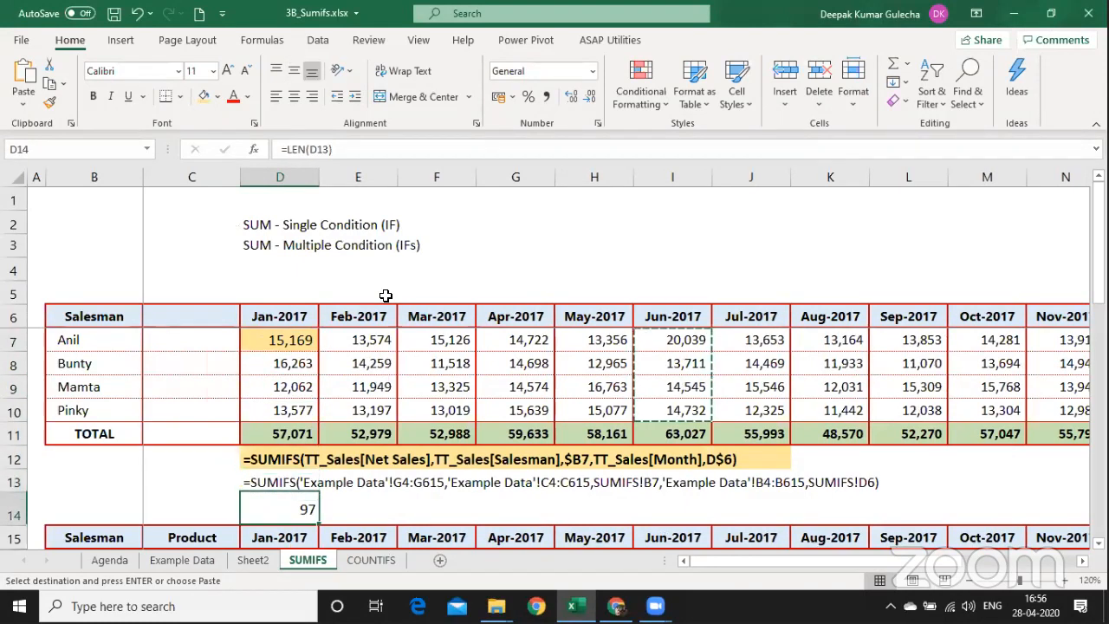
key(Up)
key(Up)
key(Up)
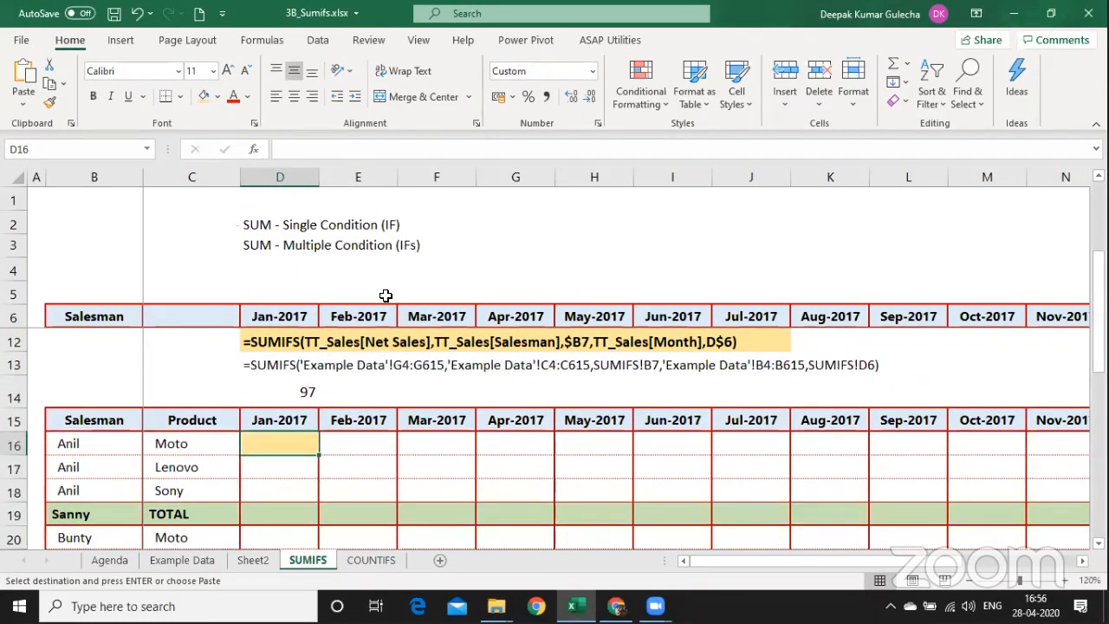
key(Up)
key(Up)
key(Up)
key(Up)
key(Up)
key(Up)
key(Up)
key(Up)
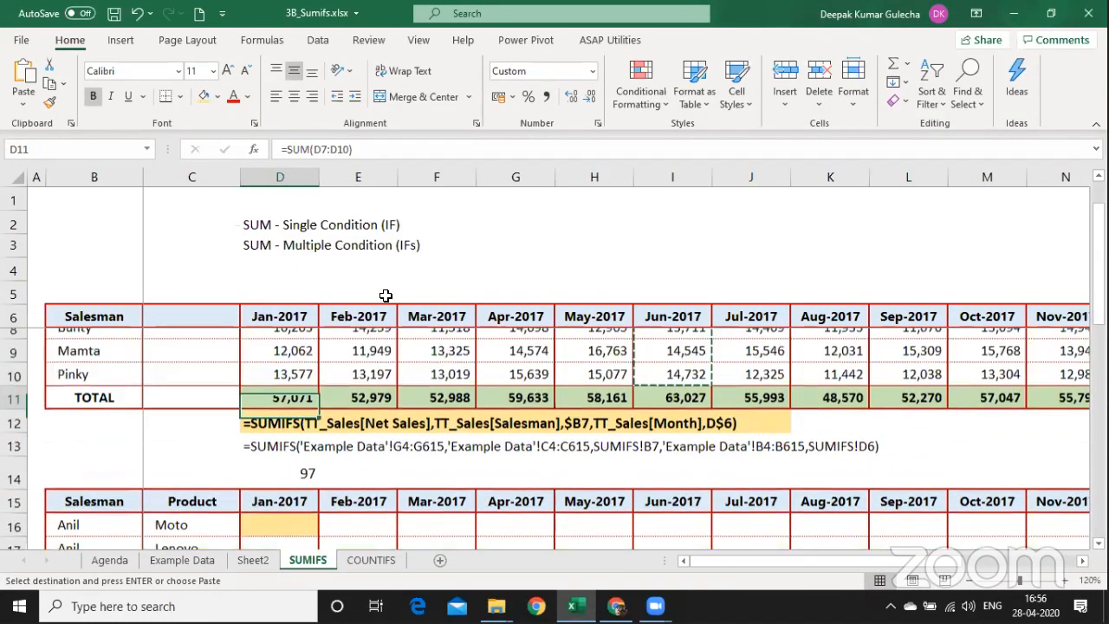
key(Up)
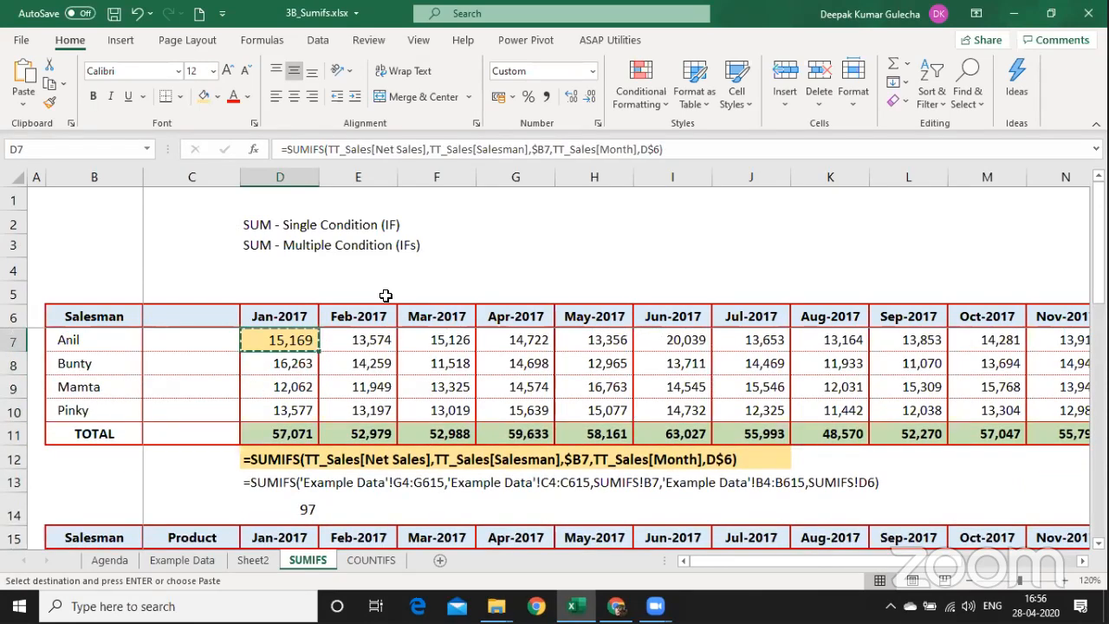
key(Page_Down)
key(Up)
key(Up)
key(Down)
key(Down)
key(Down)
key(Up)
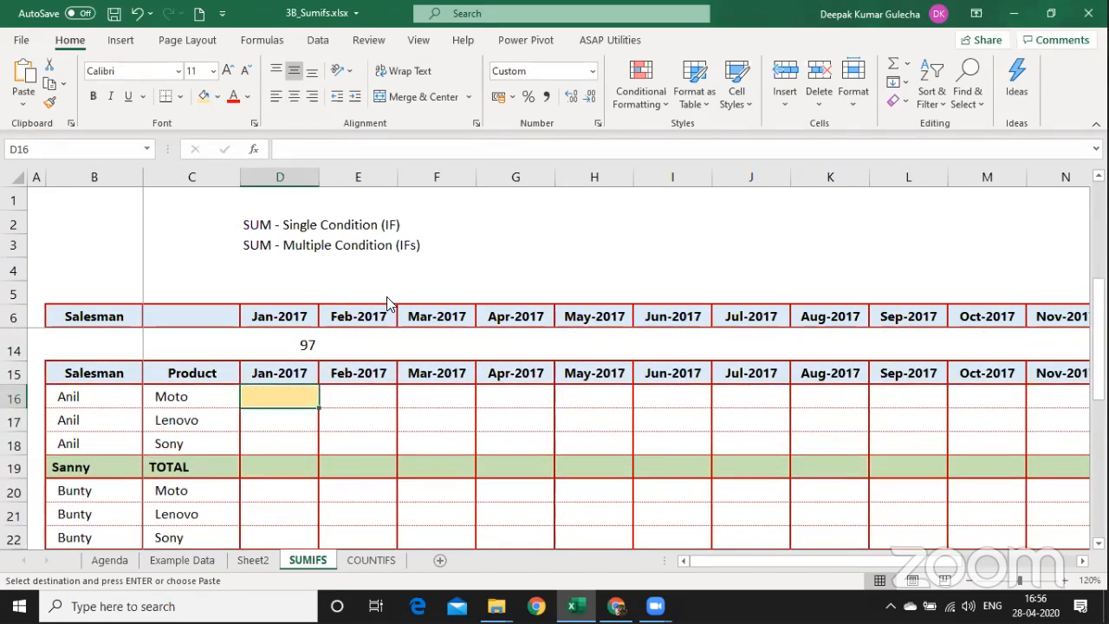
Paste the SUMIFS formula into D16 and add a TT_Sales[Product] criterion of $C16.
key(ctrl+alt+v)
key(f)
key(Return)
key(F2)
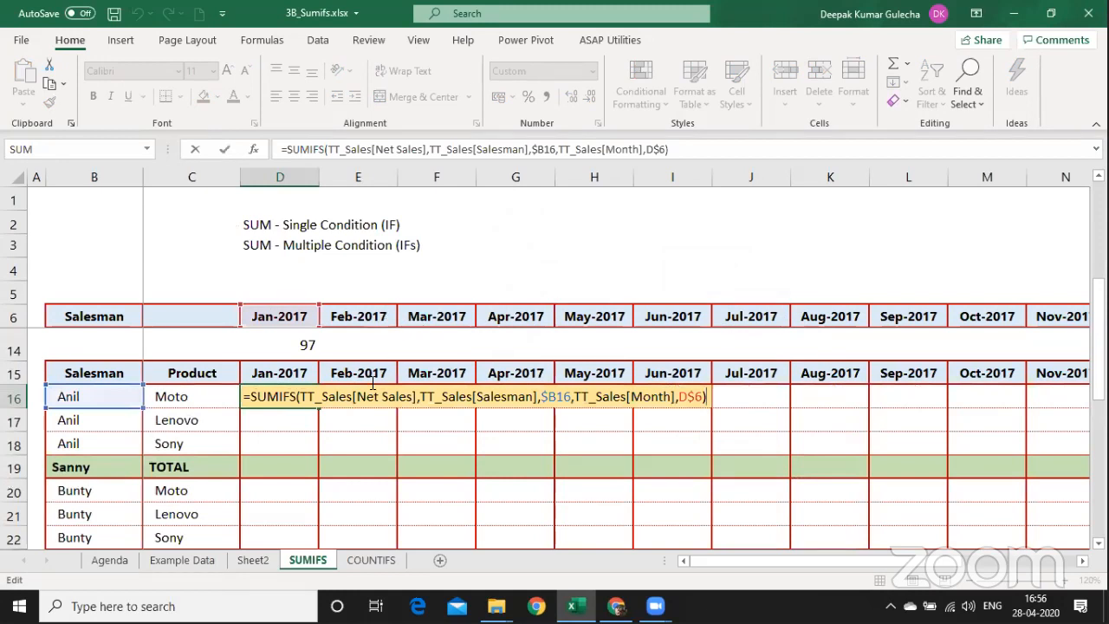
click(367, 396)
click(494, 396)
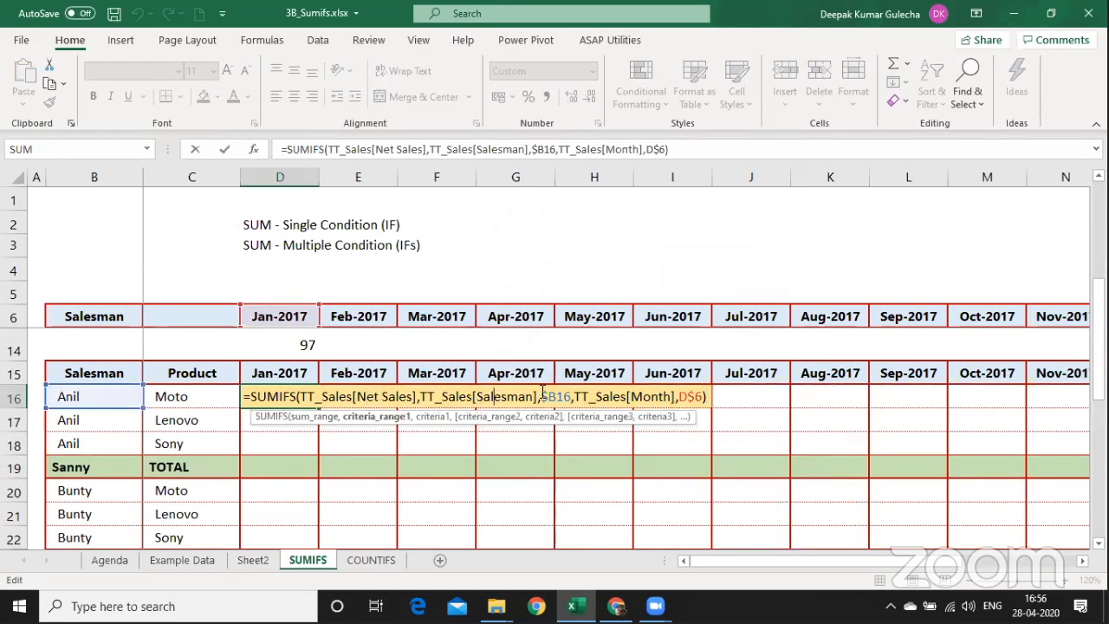
click(573, 396)
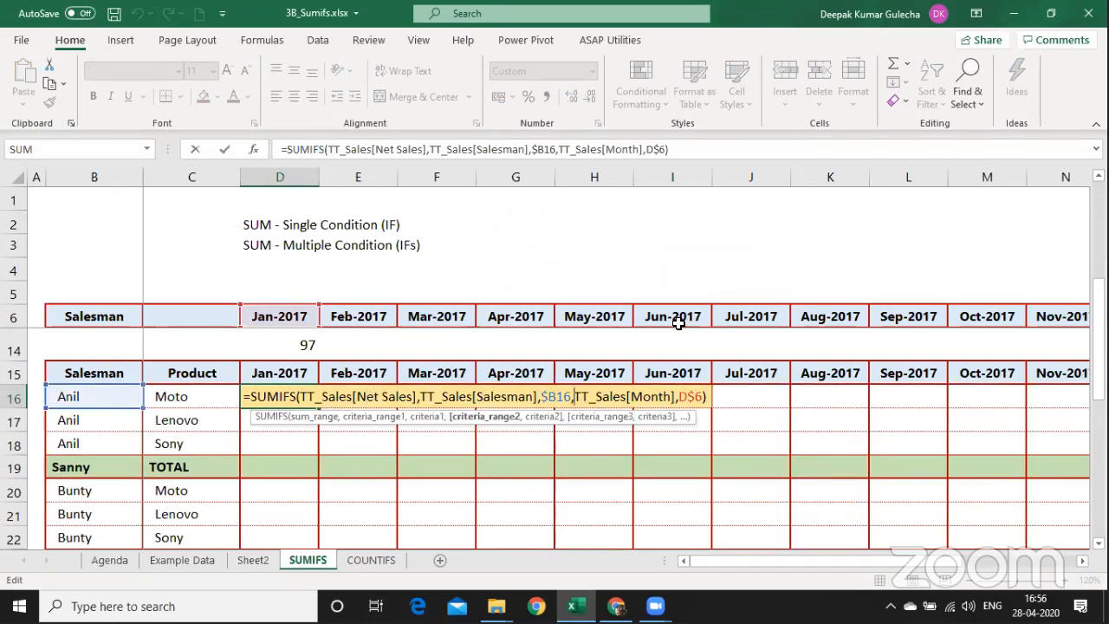
text(T)
key(Tab)
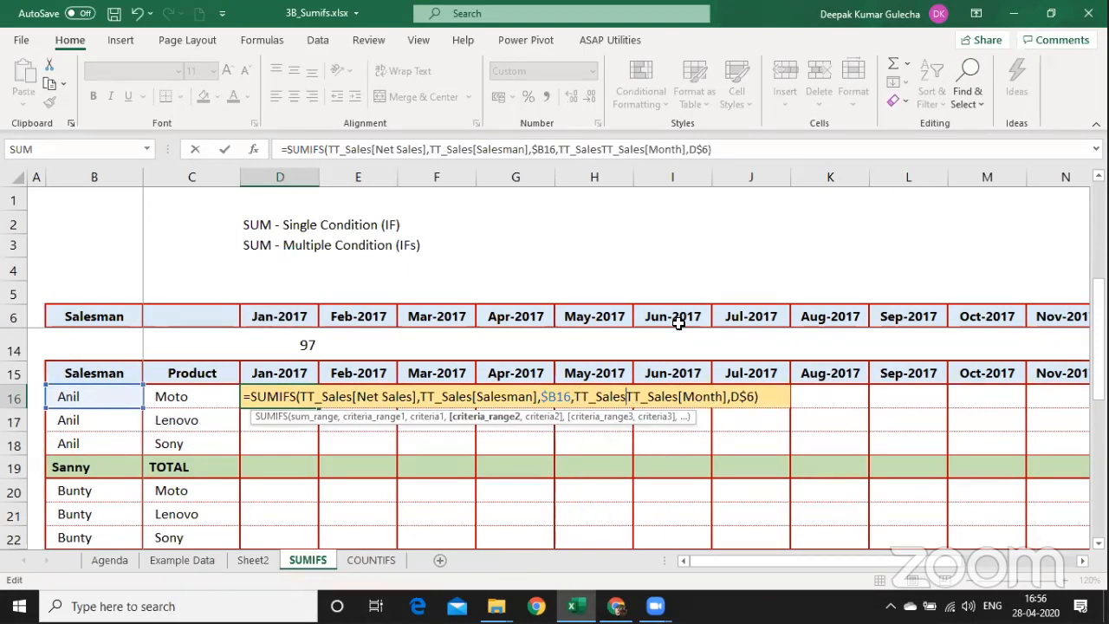
text([pr)
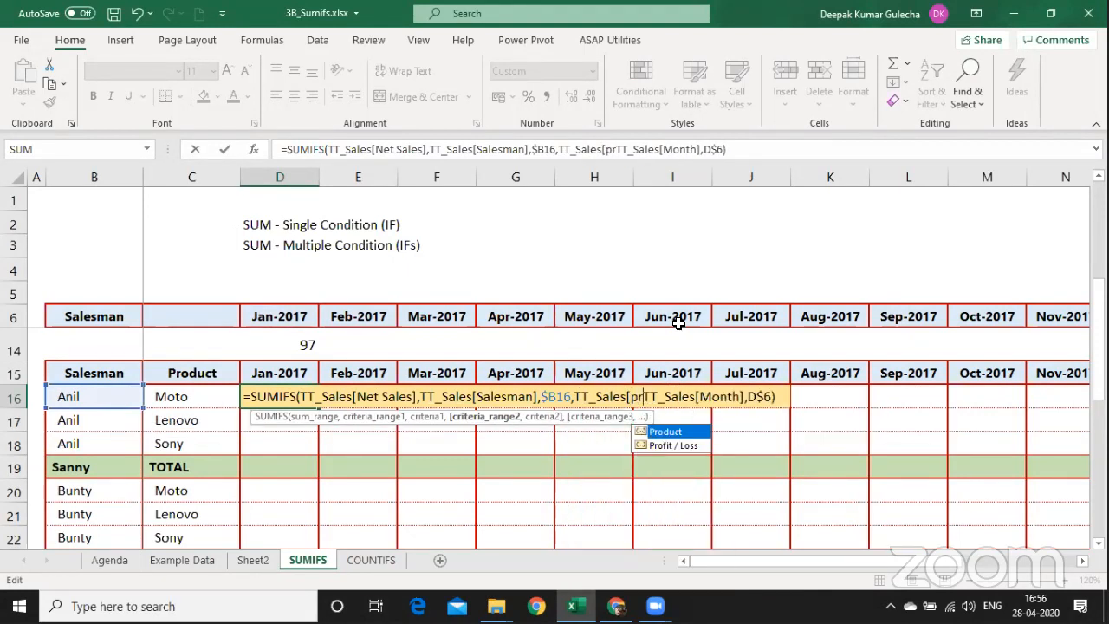
key(Tab)
text(])
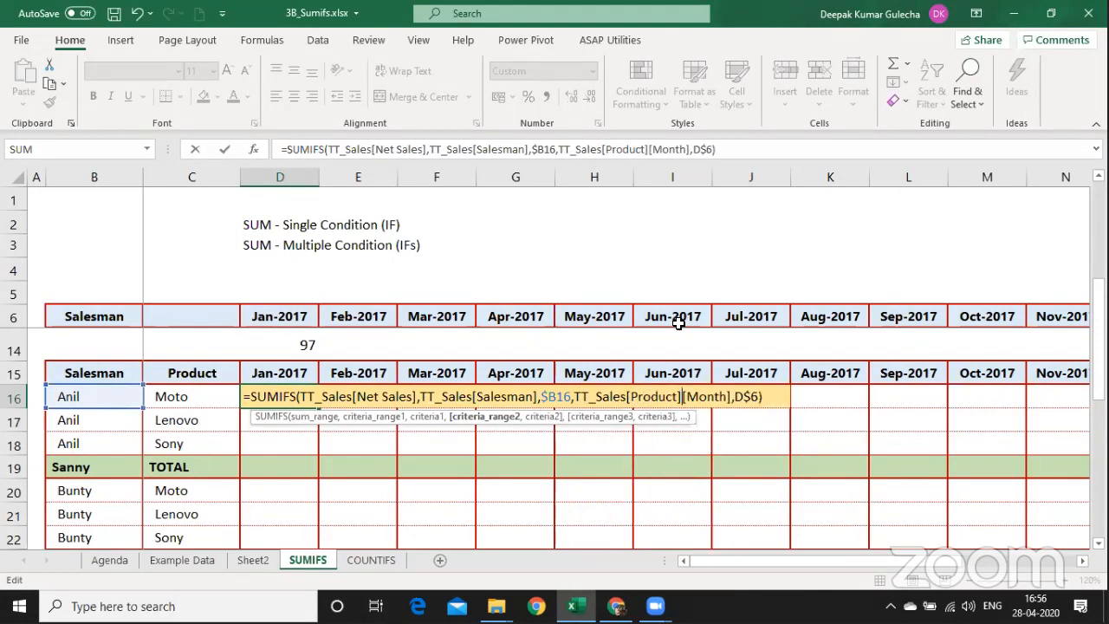
text(,)
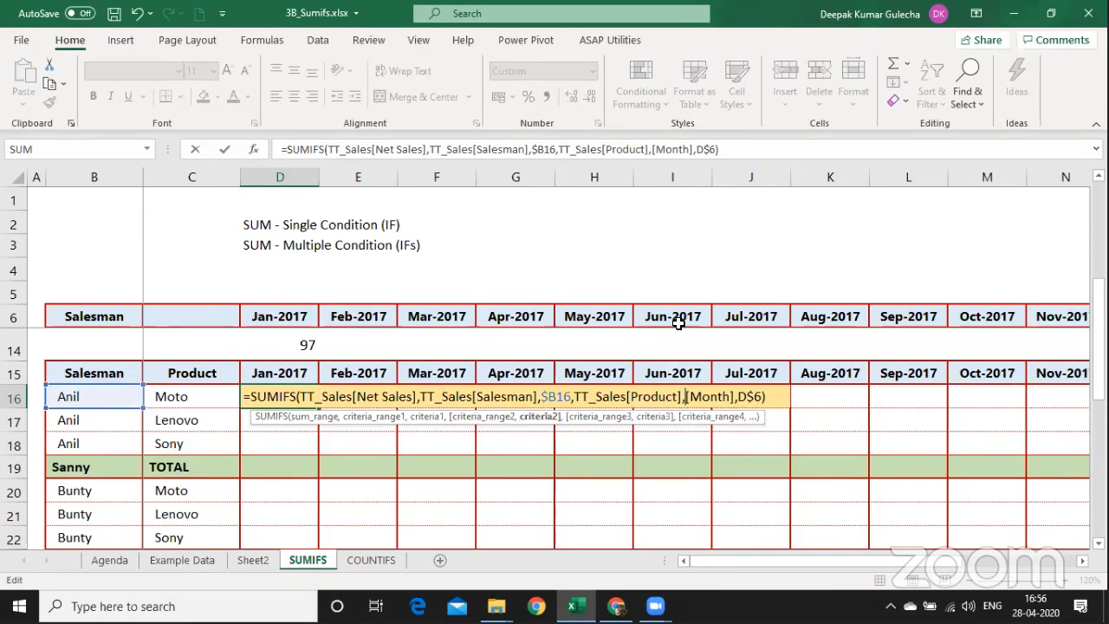
key(Left)
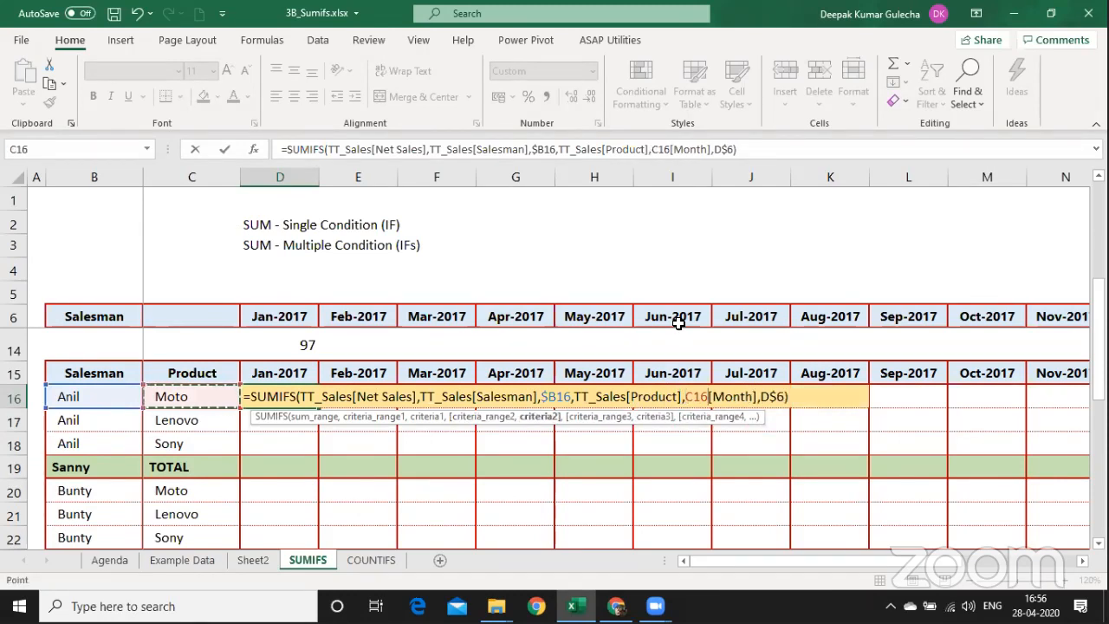
key(F4)
key(F4)
key(F4)
text(,)
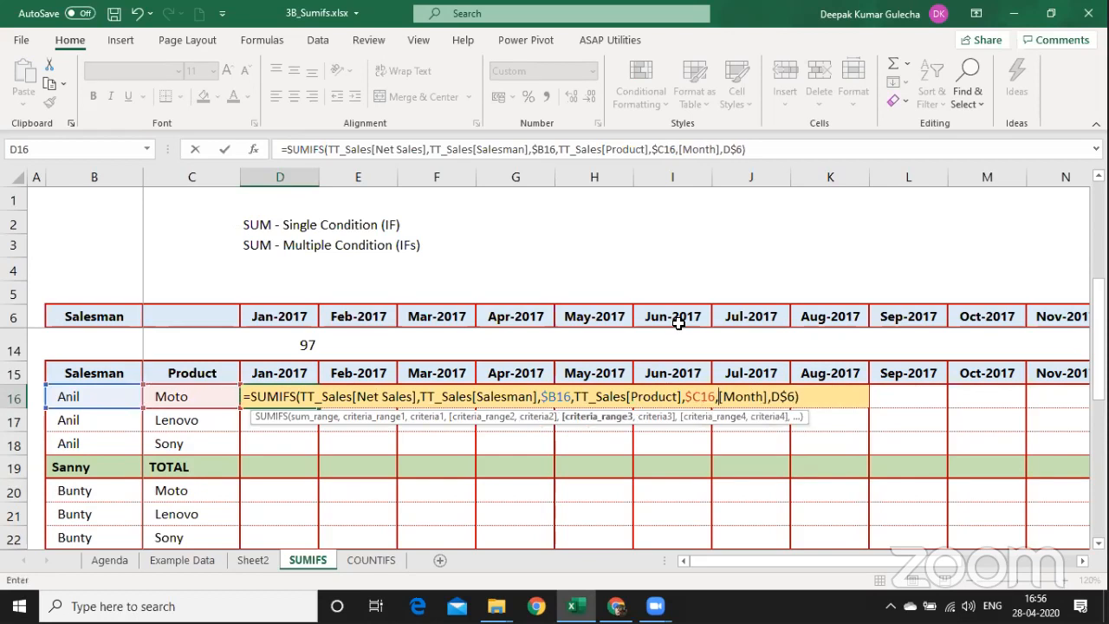
Change the month criterion to D$15 and restore the TT_Sales name before the Month column.
key(F2)
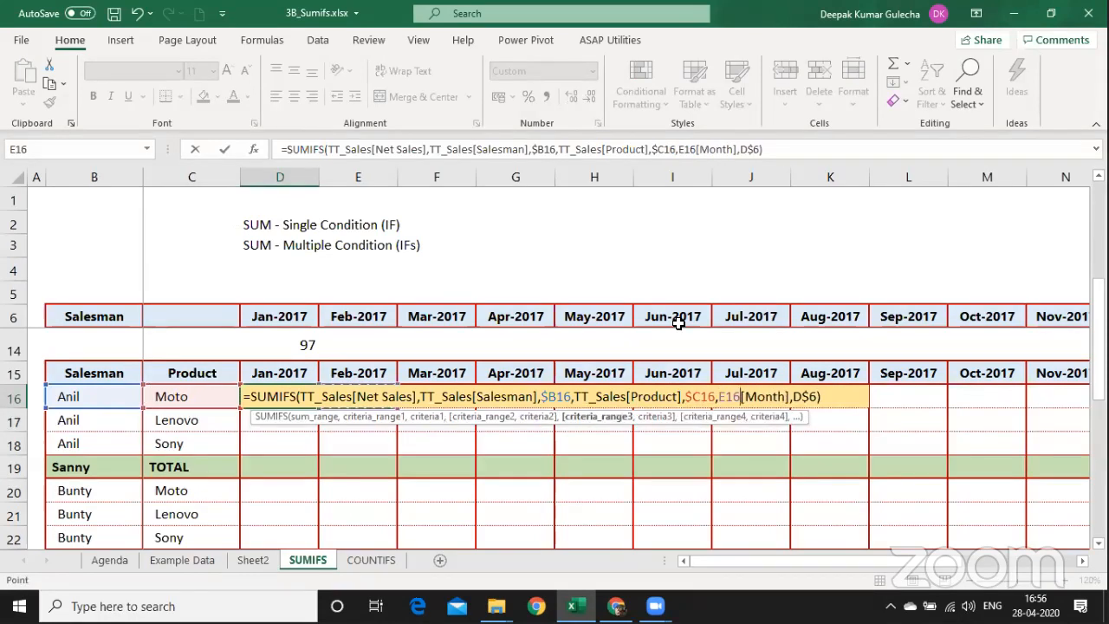
key(Right)
key(Right)
key(Right)
key(Right)
key(Right)
key(Right)
key(Right)
key(Right)
key(Right)
key(Right)
key(Right)
key(Right)
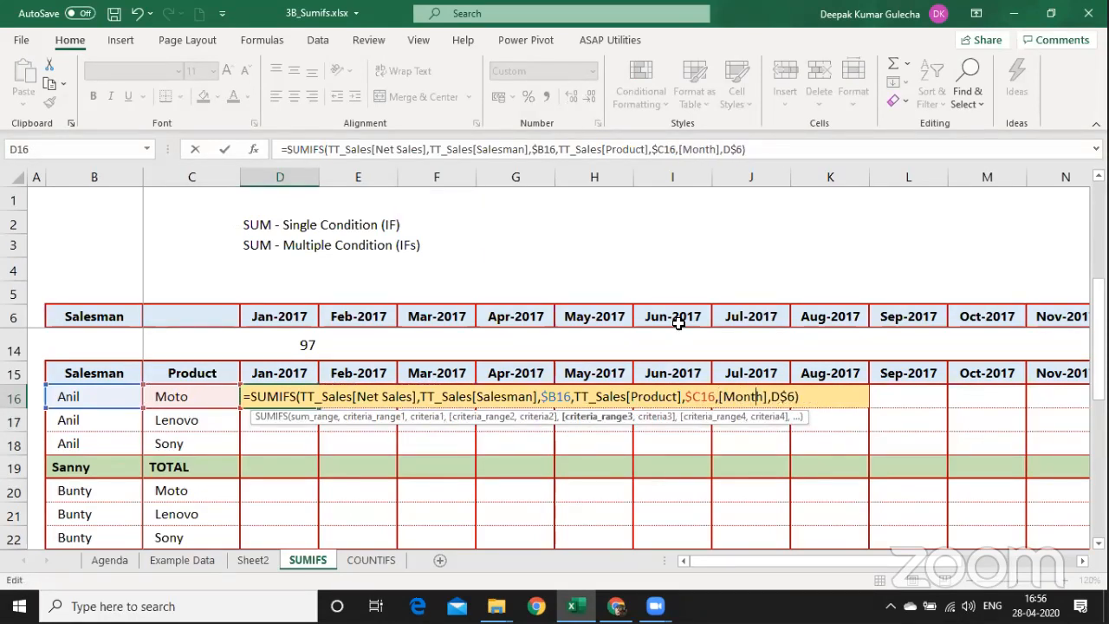
key(BackSpace)
key(BackSpace)
text(1)
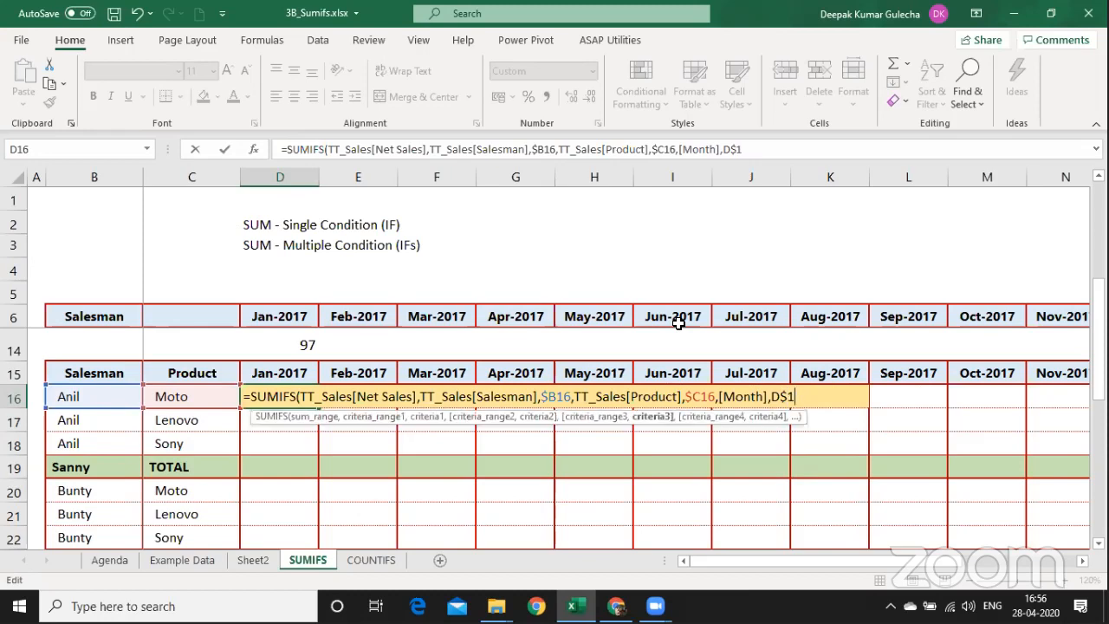
text(5)
key(Return)
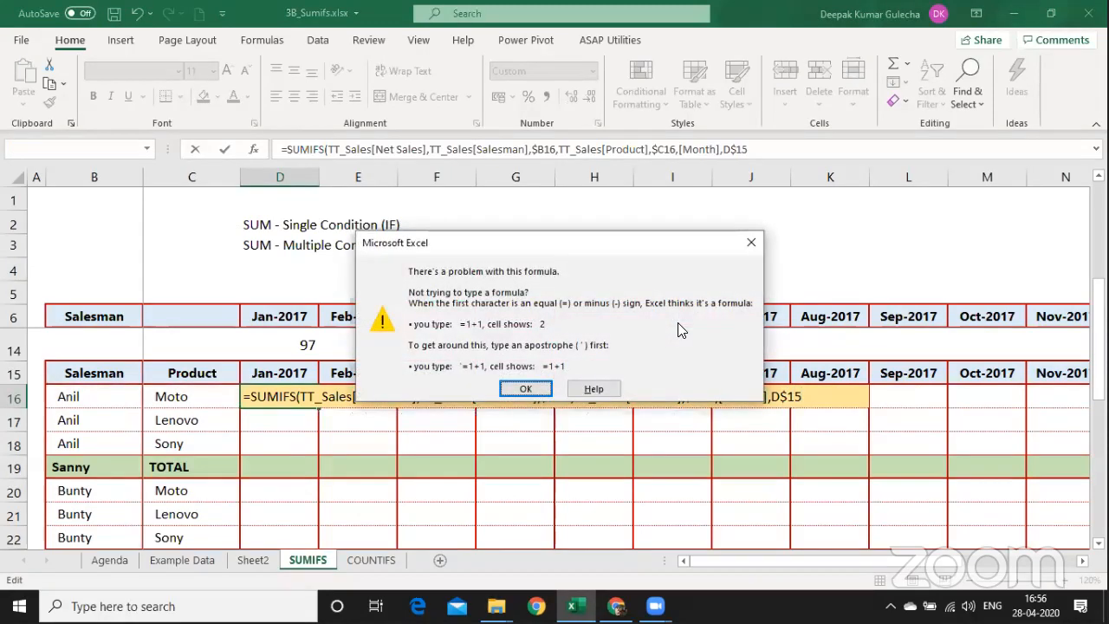
key(Return)
key(Right)
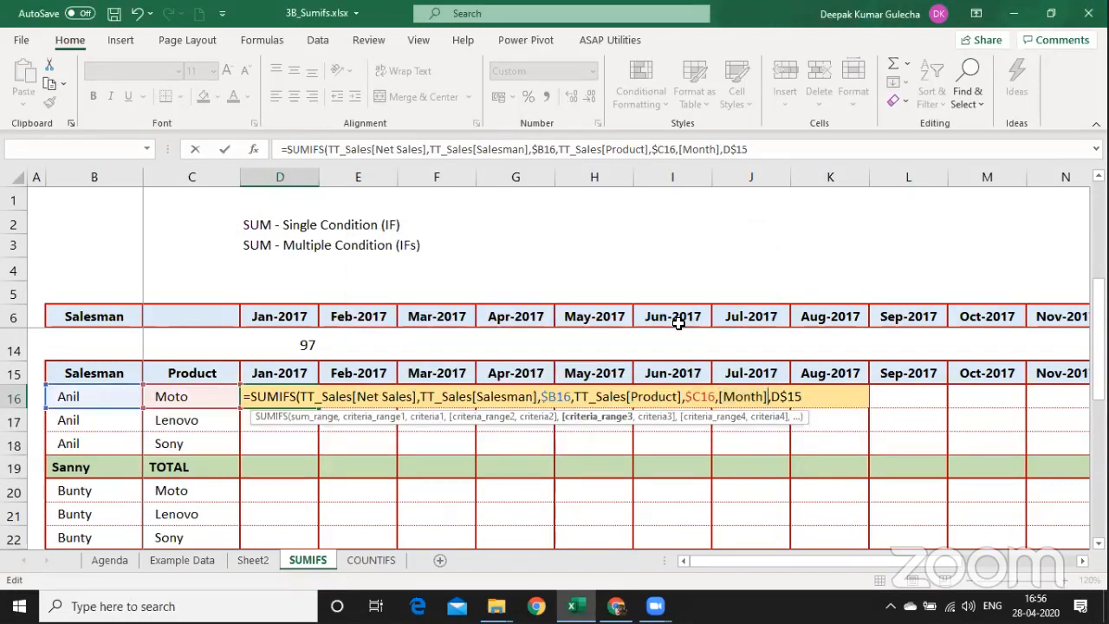
key(Left)
key(Left)
key(Left)
key(Left)
key(Left)
key(Left)
key(Left)
text(TT_Sales)
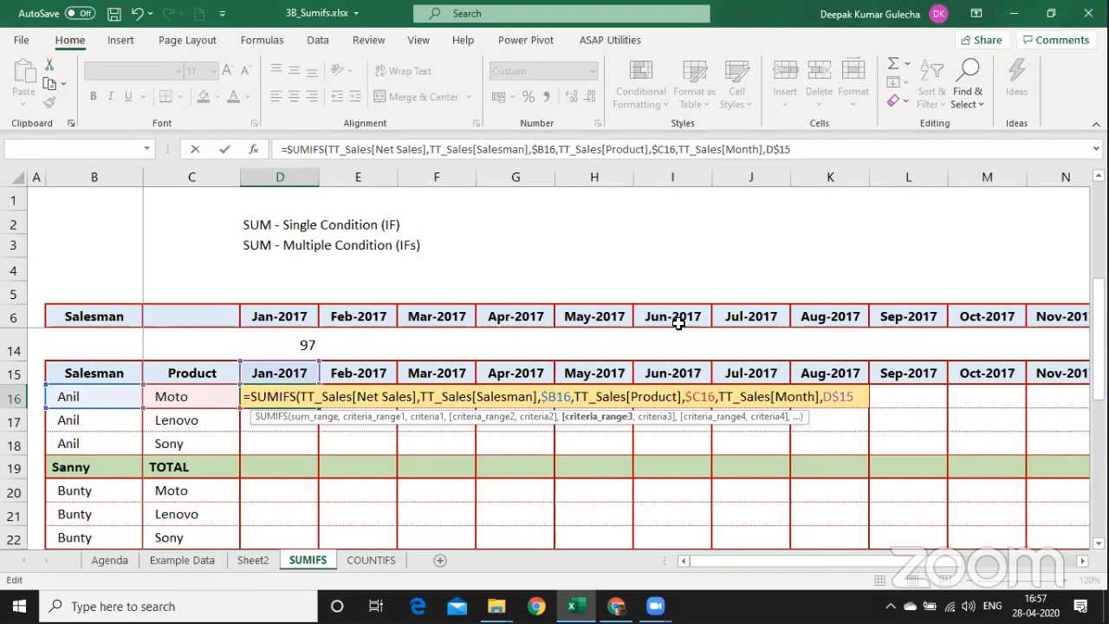
key(Return)
key(Up)
key(F2)
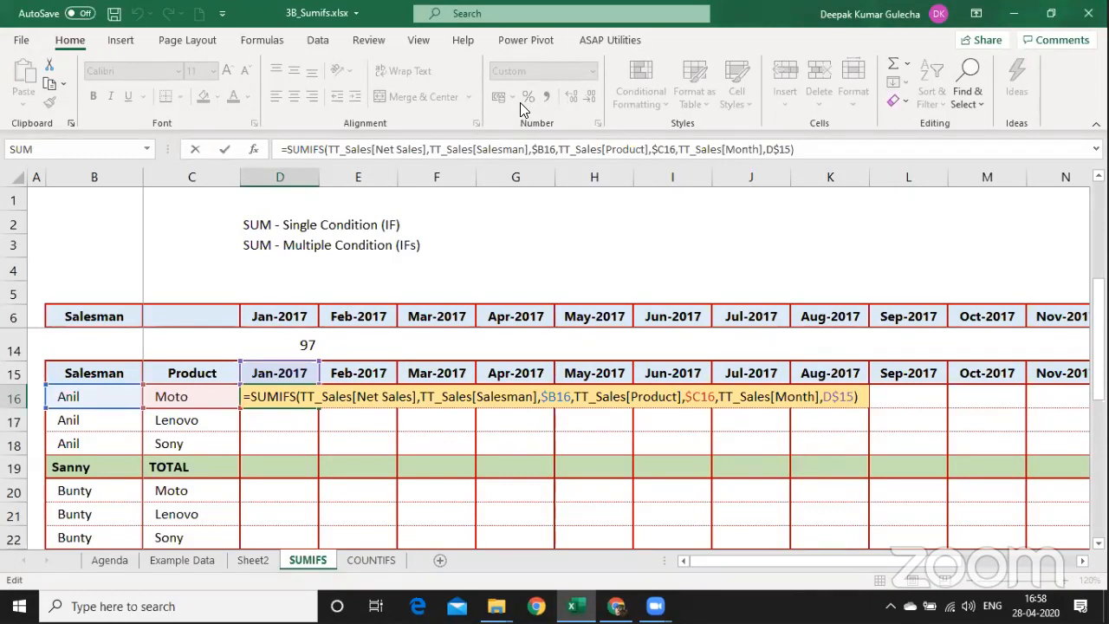
key(alt+Tab)
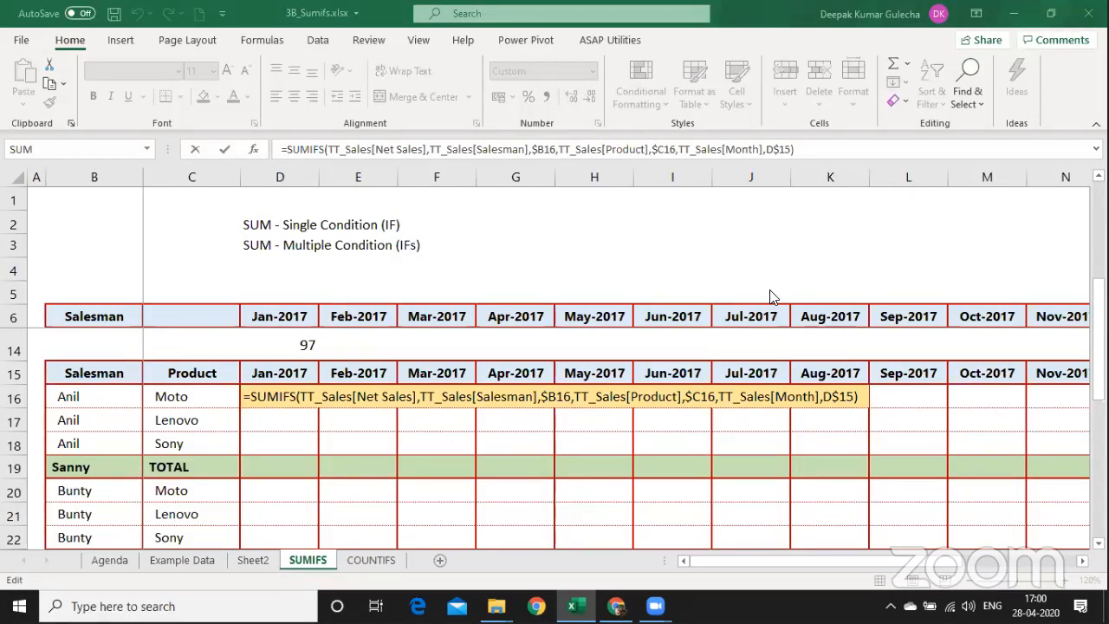
Paste-special the D16 SUMIFS formula across D16:O18 to fill Moto, Lenovo and Sony totals through Dec-2017.
key(Return)
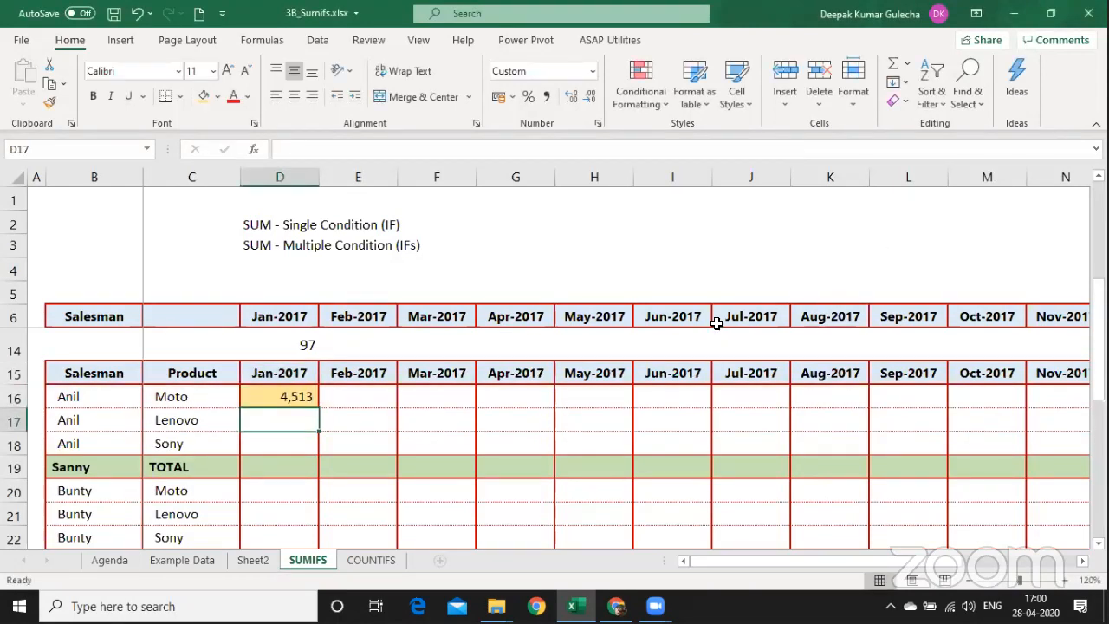
key(Up)
key(ctrl+c)
key(shift+Down)
key(shift+Down)
key(shift+Right)
key(shift+Right)
key(shift+Right)
key(shift+Right)
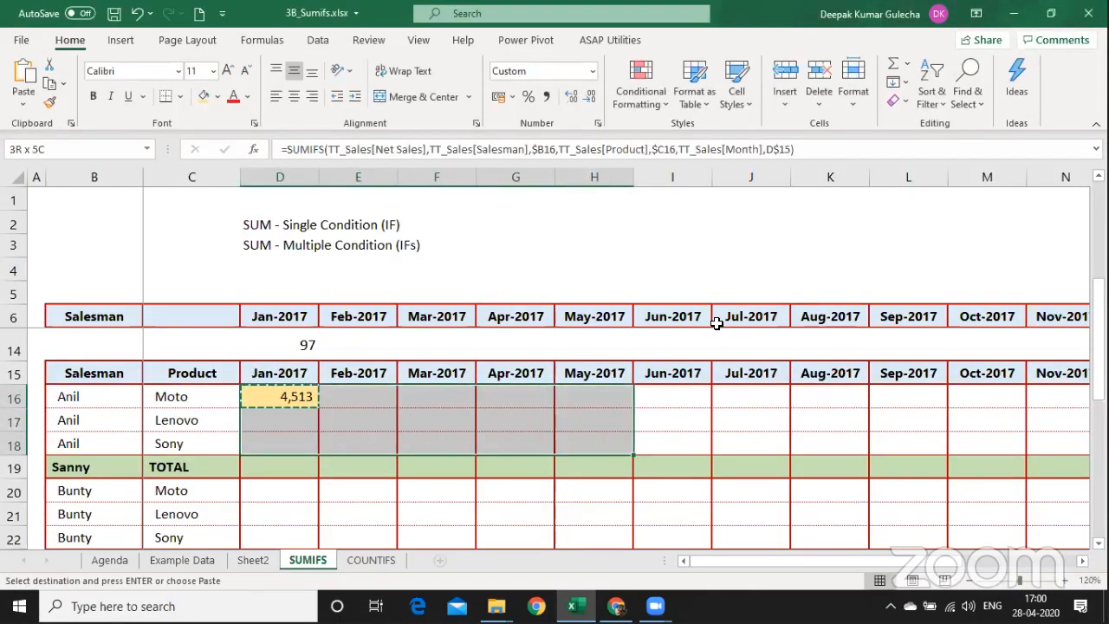
key(shift+Right)
key(shift+Right)
key(shift+Right)
key(shift+Right)
key(shift+Right)
key(shift+Right)
key(shift+Right)
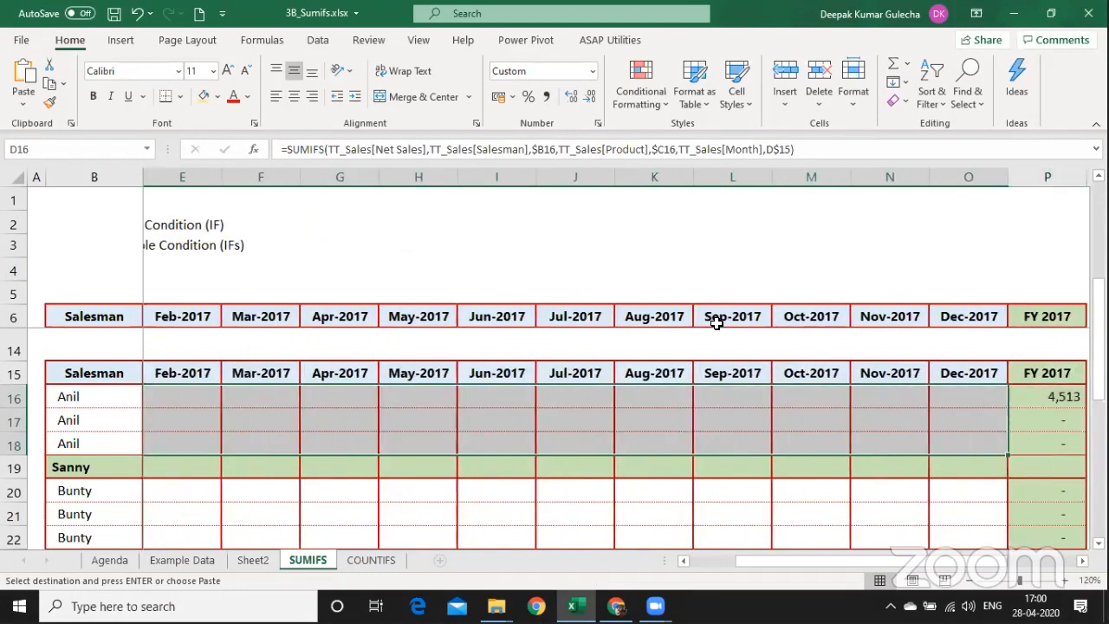
key(ctrl+alt+v)
key(Return)
key(ctrl+Home)
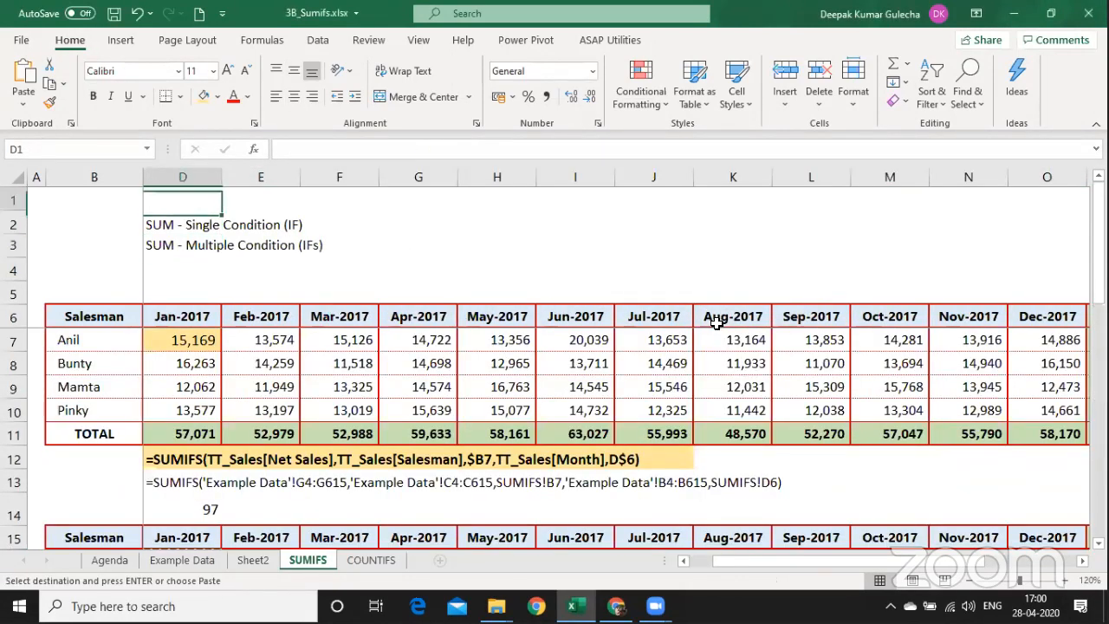
key(Down)
key(Down)
key(Down)
key(Right)
key(Right)
key(Right)
key(Right)
key(Right)
key(Right)
key(Right)
key(Right)
key(Right)
key(Right)
key(Right)
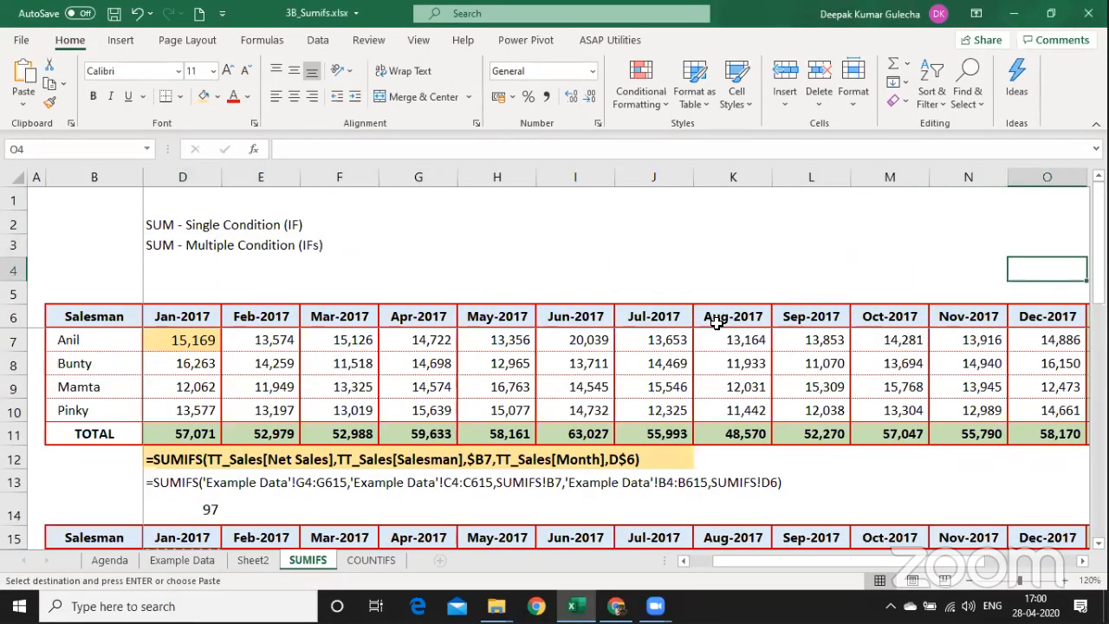
key(Right)
key(Right)
key(Right)
key(Right)
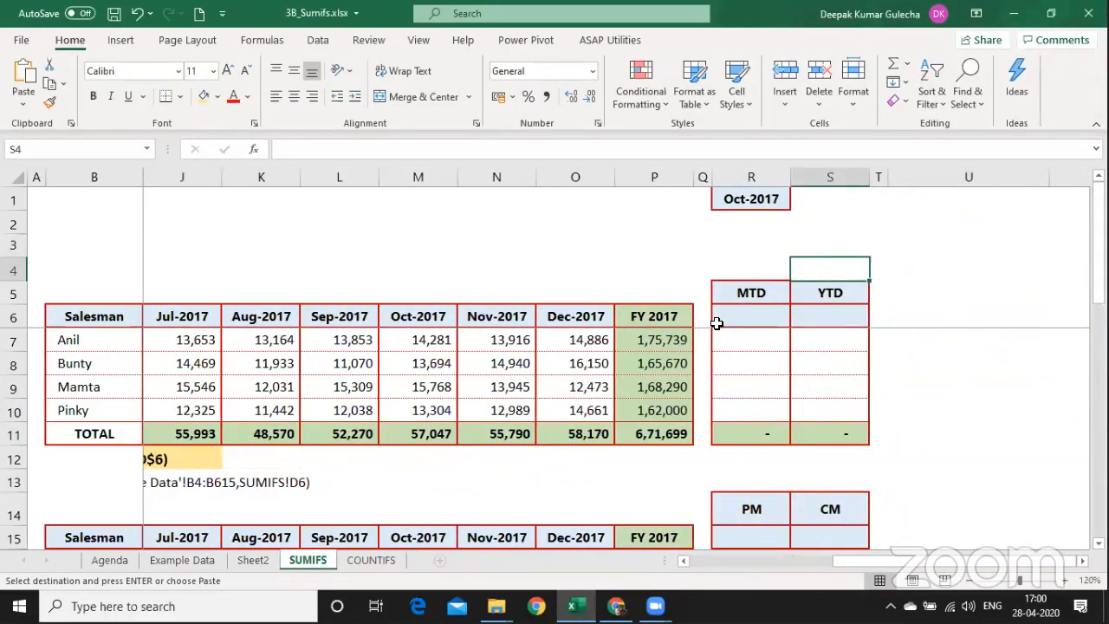
key(Up)
key(Up)
key(Up)
key(Left)
key(alt+Down)
key(Down)
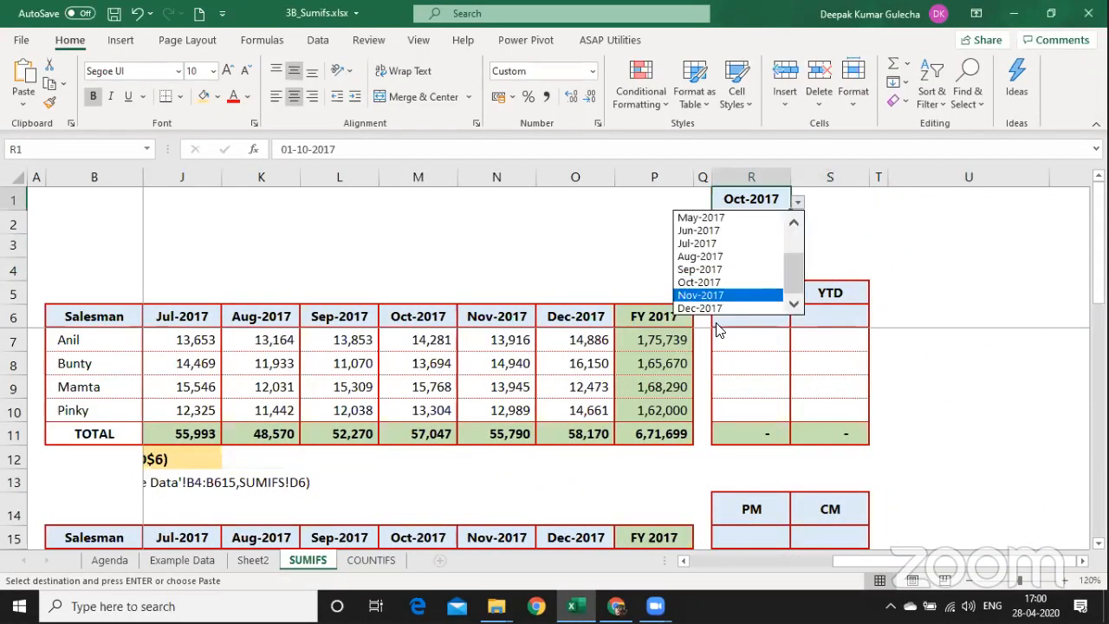
key(Up)
key(Up)
key(Up)
key(Up)
key(Up)
key(Up)
key(Up)
key(Up)
key(Up)
key(Up)
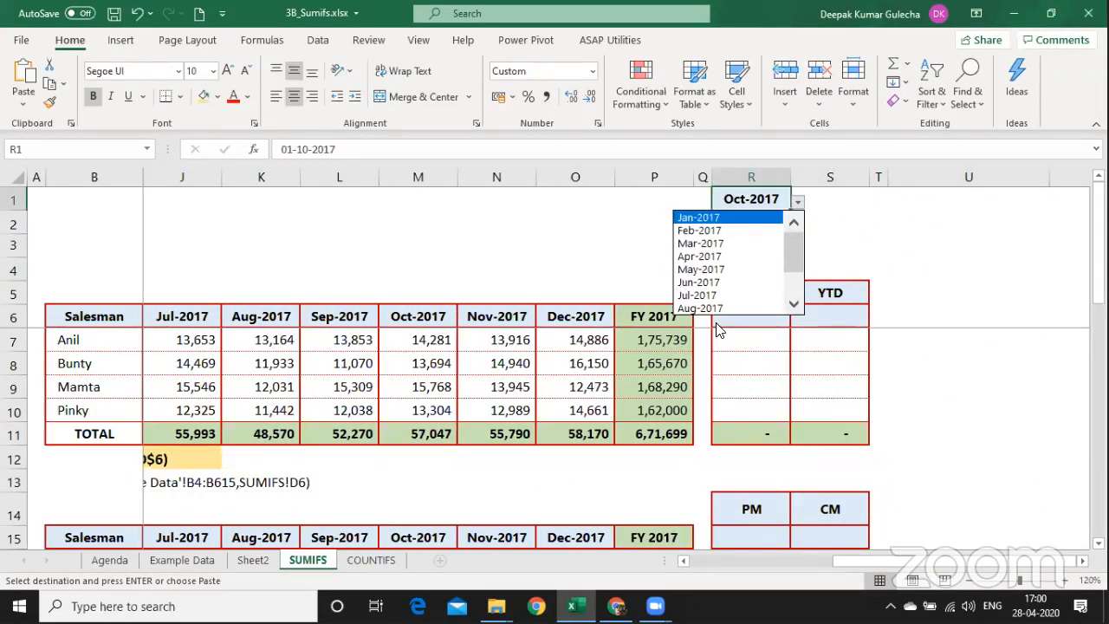
key(End)
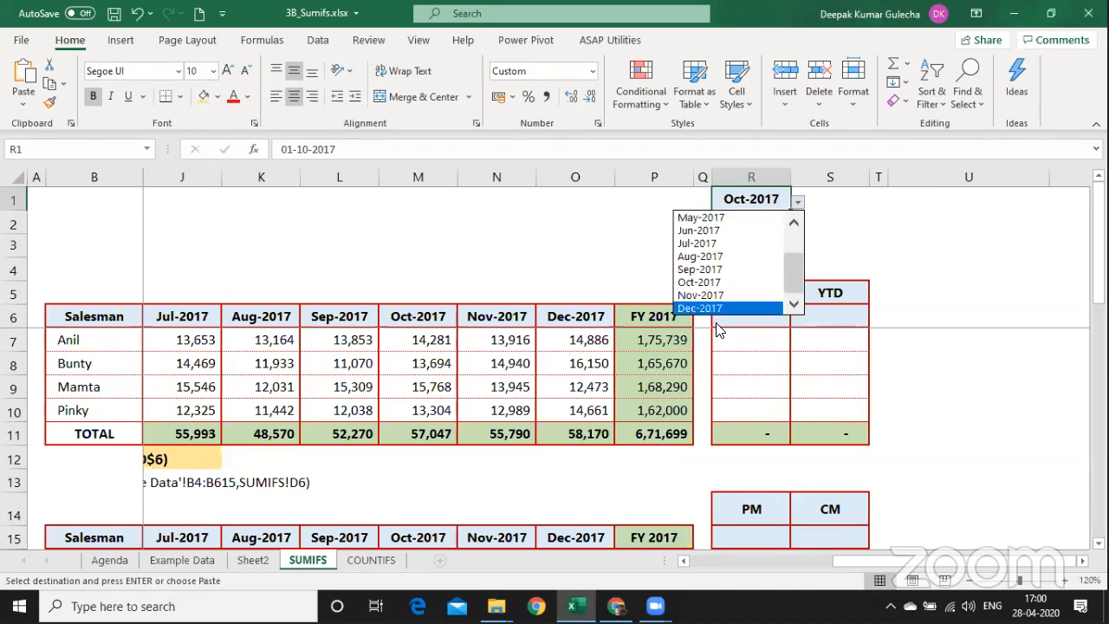
key(Up)
key(Up)
key(Up)
key(Up)
key(Up)
key(Up)
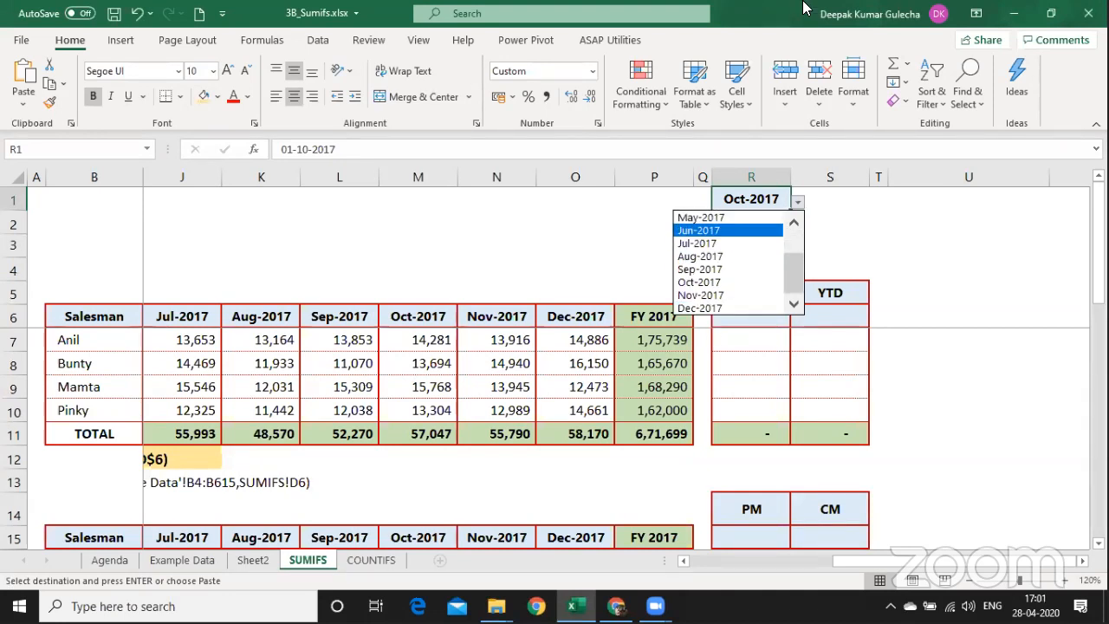
key(Escape)
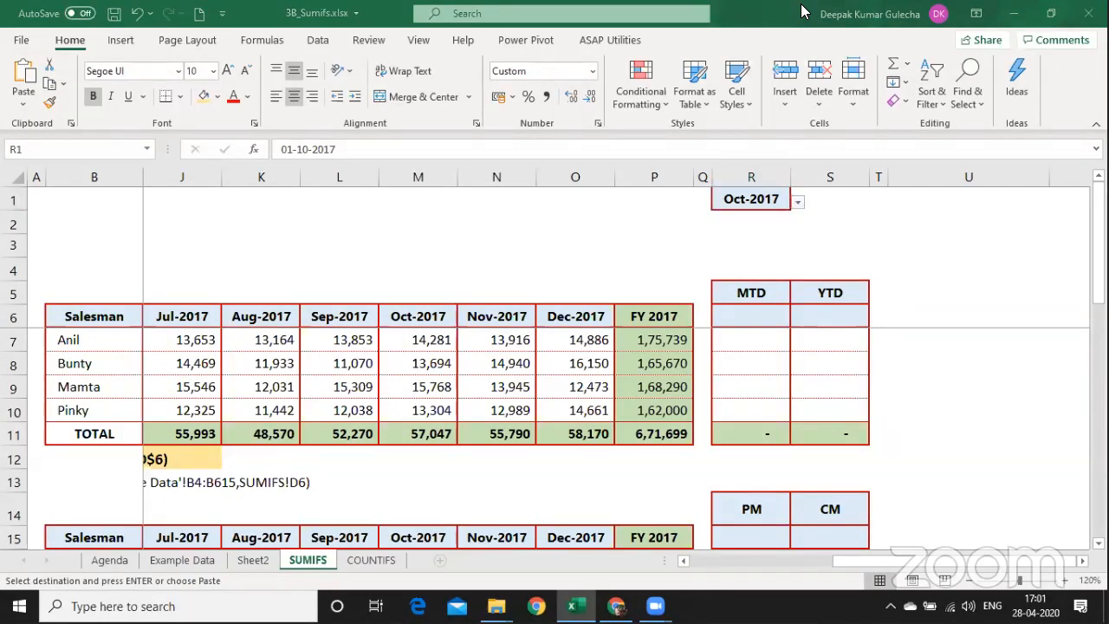
click(798, 202)
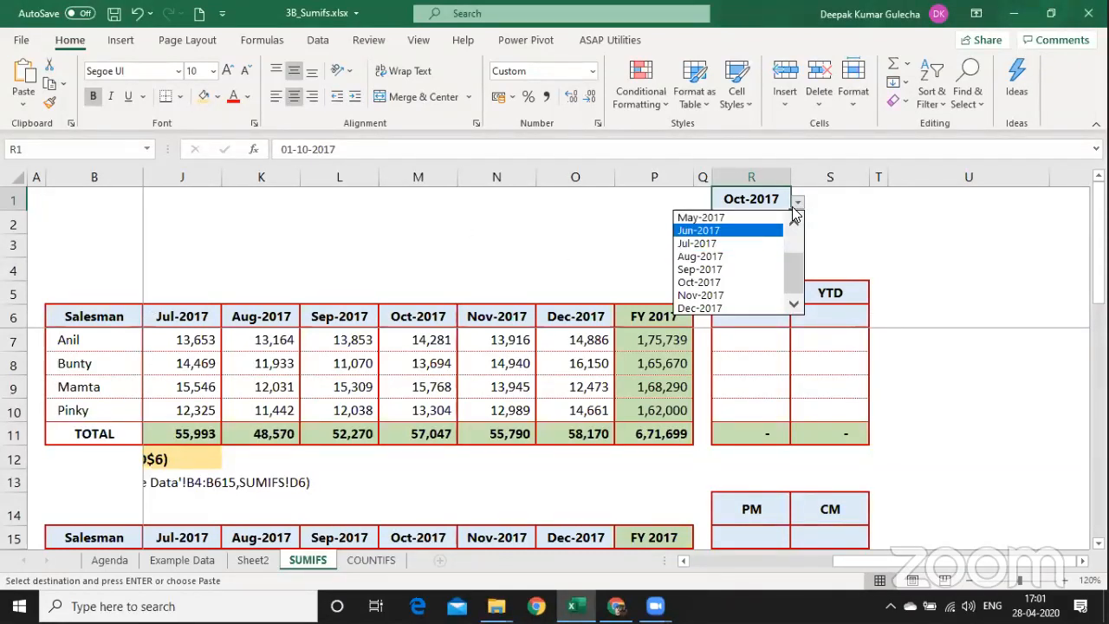
click(529, 264)
click(529, 264)
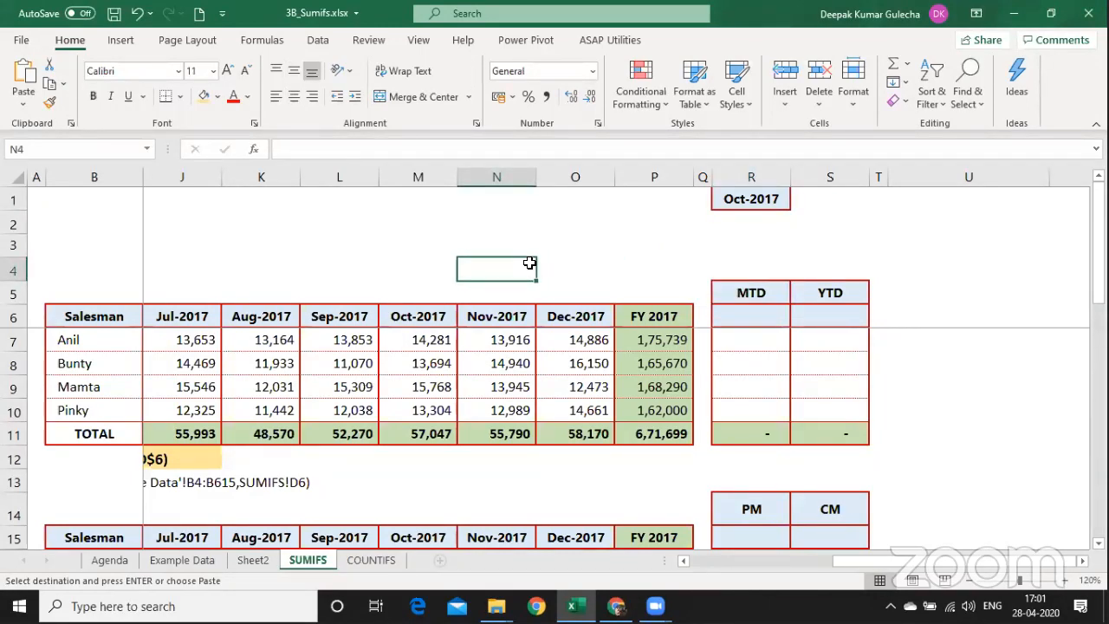
Insert a new blank worksheet and zoom the view to 140%.
key(alt+i)
key(w)
key(Page_Down)
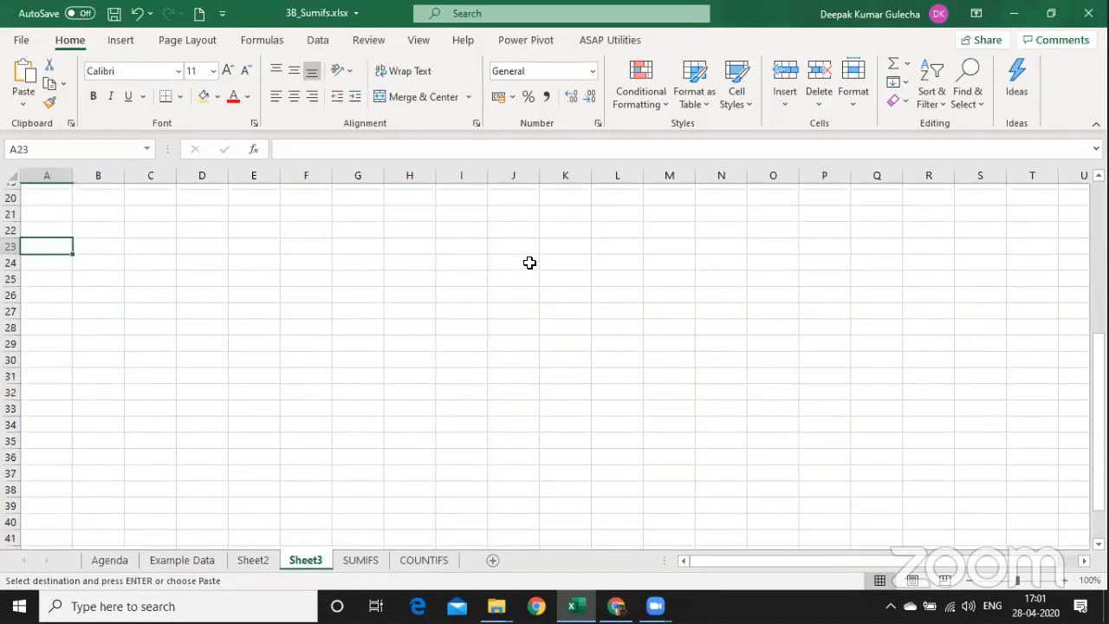
key(Page_Up)
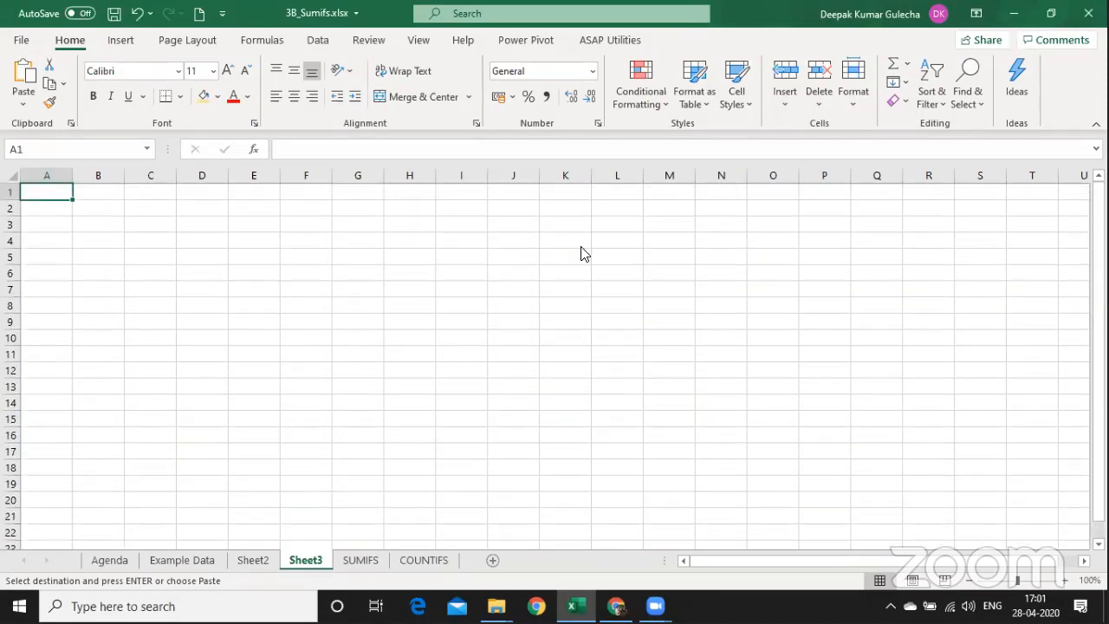
click(1064, 581)
click(1064, 581)
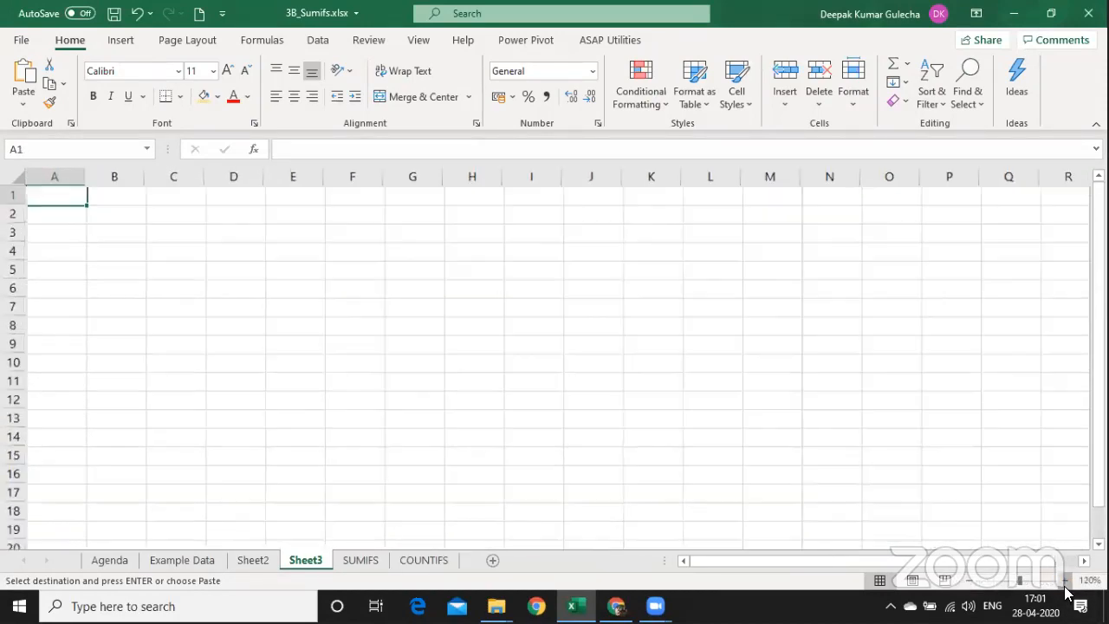
click(1064, 581)
click(1064, 581)
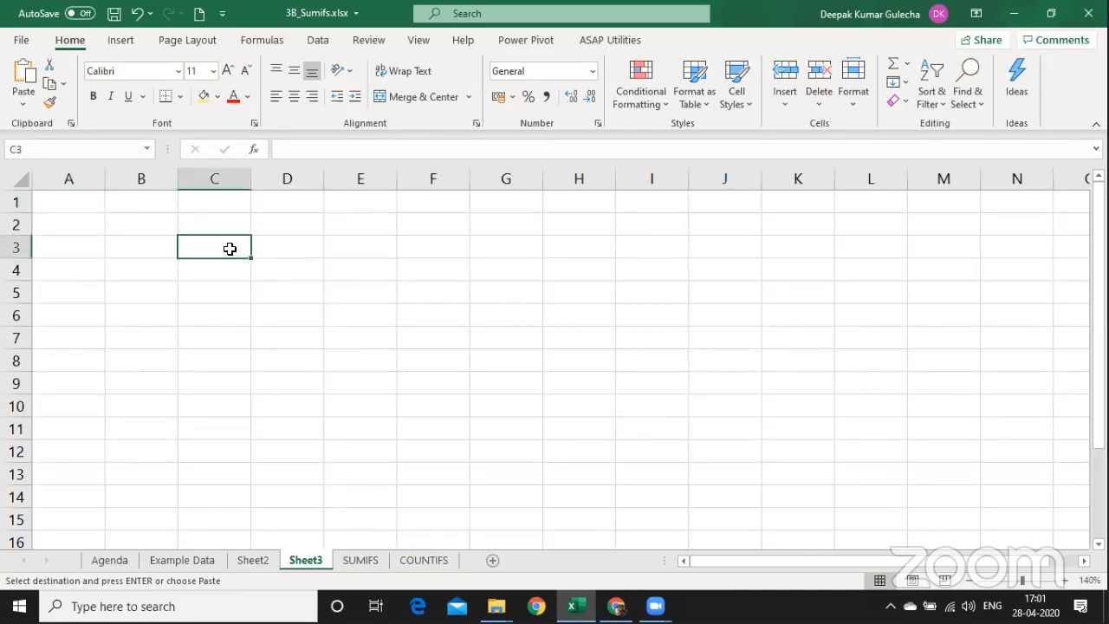
Enter the headings Name in C3 and Gender in D3.
text(Name)
key(Tab)
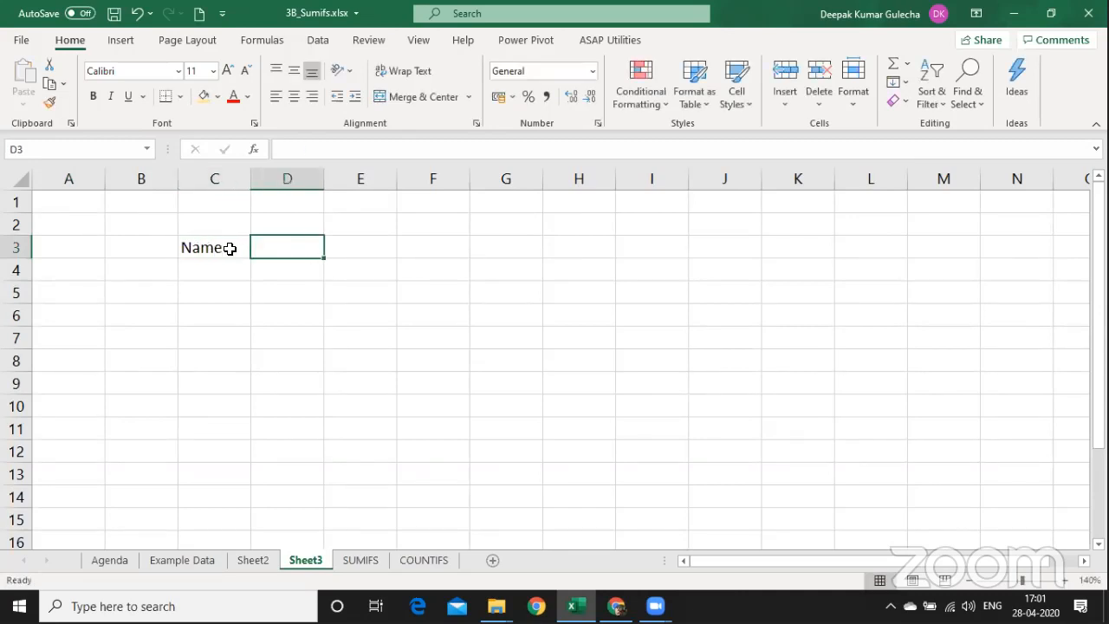
text(Gender)
key(Return)
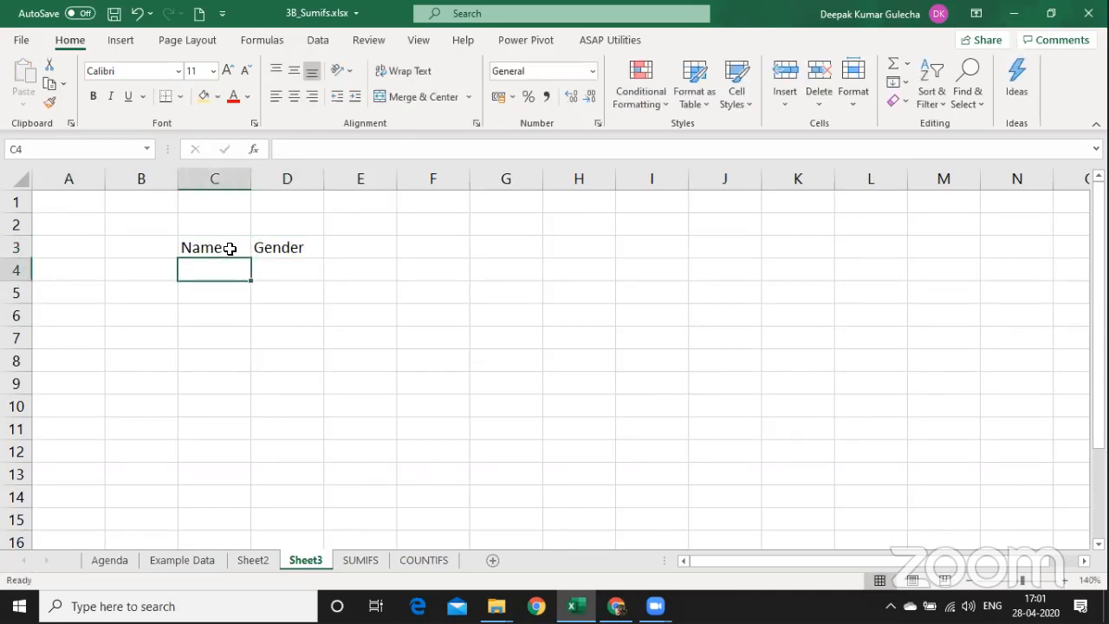
Enter Male in D5 and M in D6 under Gender.
key(Right)
key(Down)
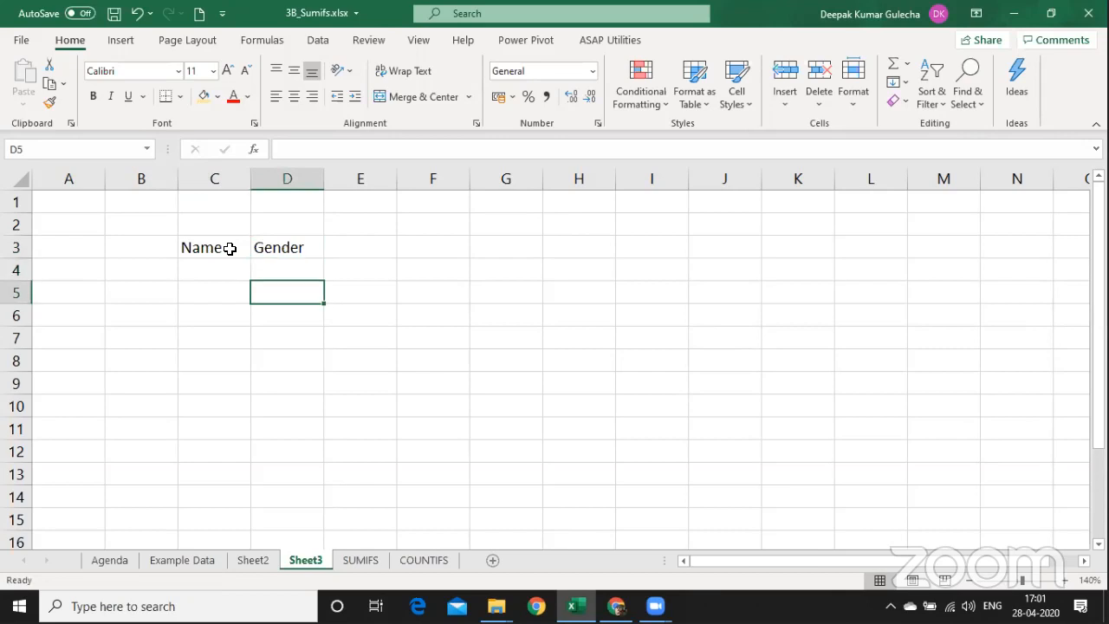
text(Males)
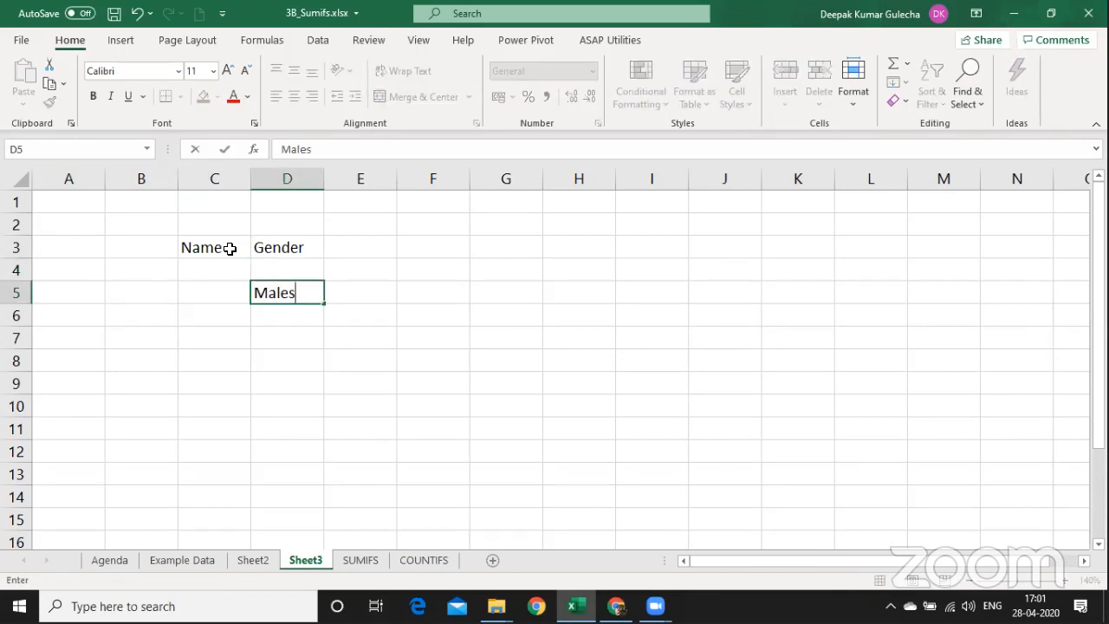
key(BackSpace)
key(Return)
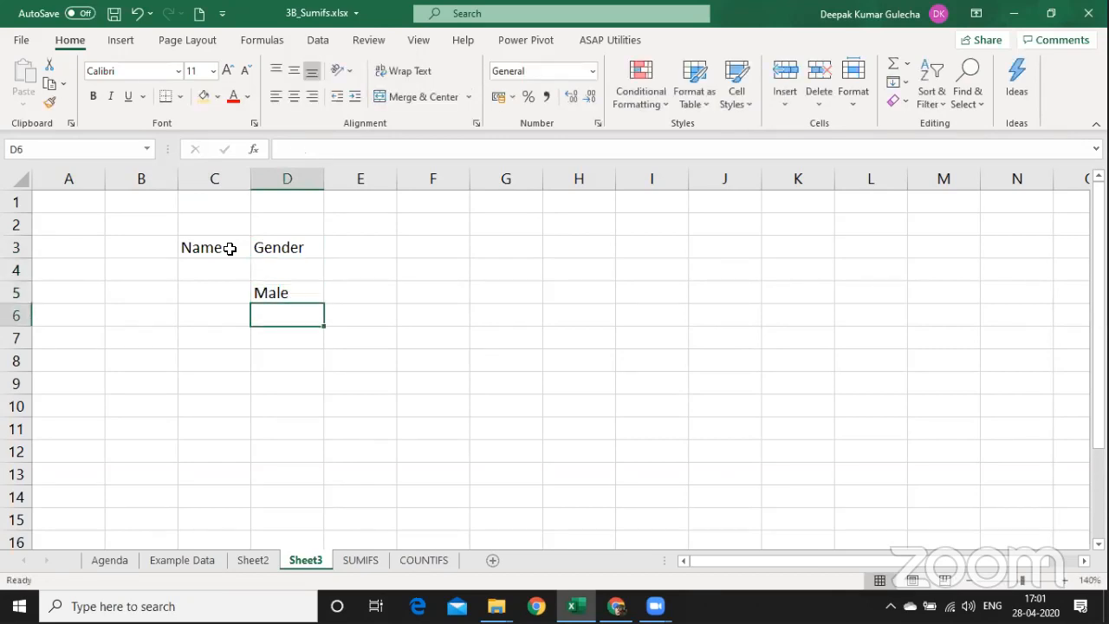
text(M)
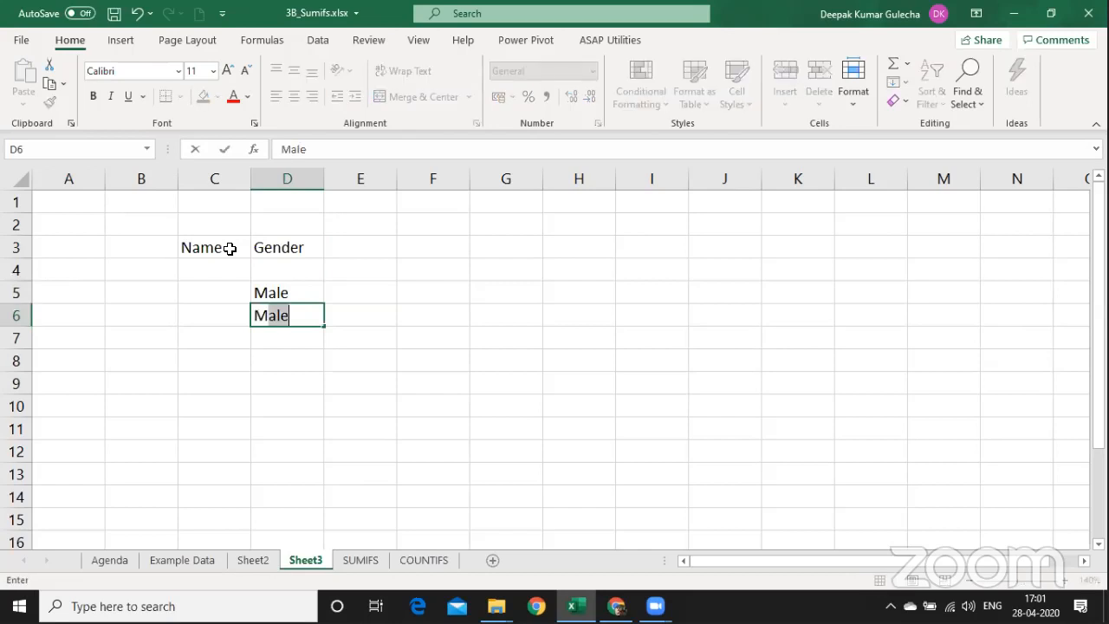
key(BackSpace)
key(Return)
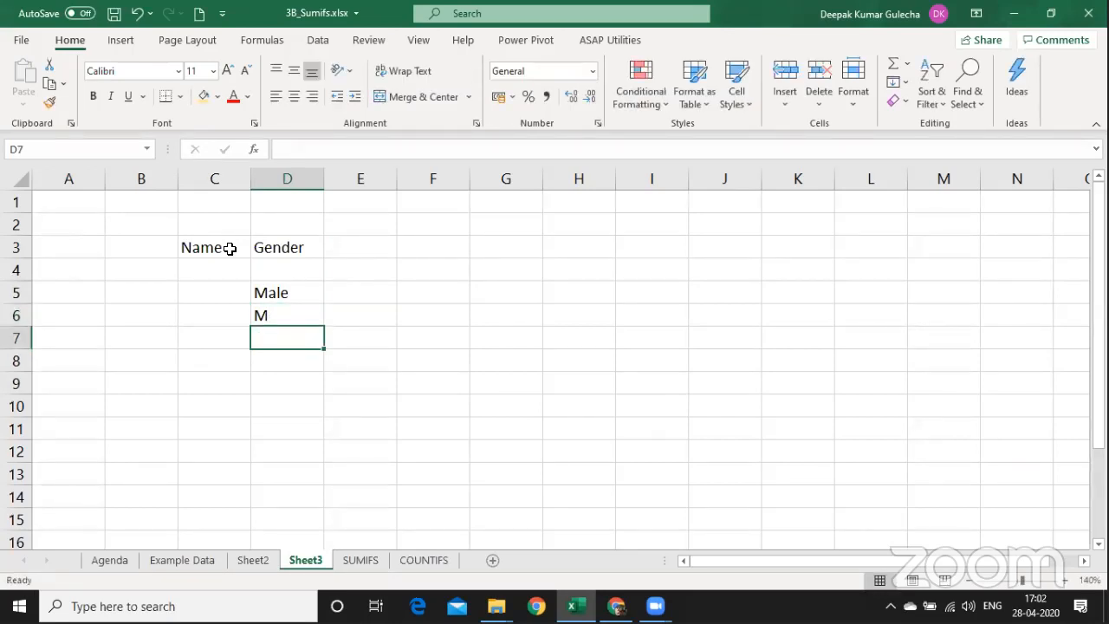
key(Return)
Enter Female in D8 and F in D9, overriding the autocomplete suggestion.
text(Female)
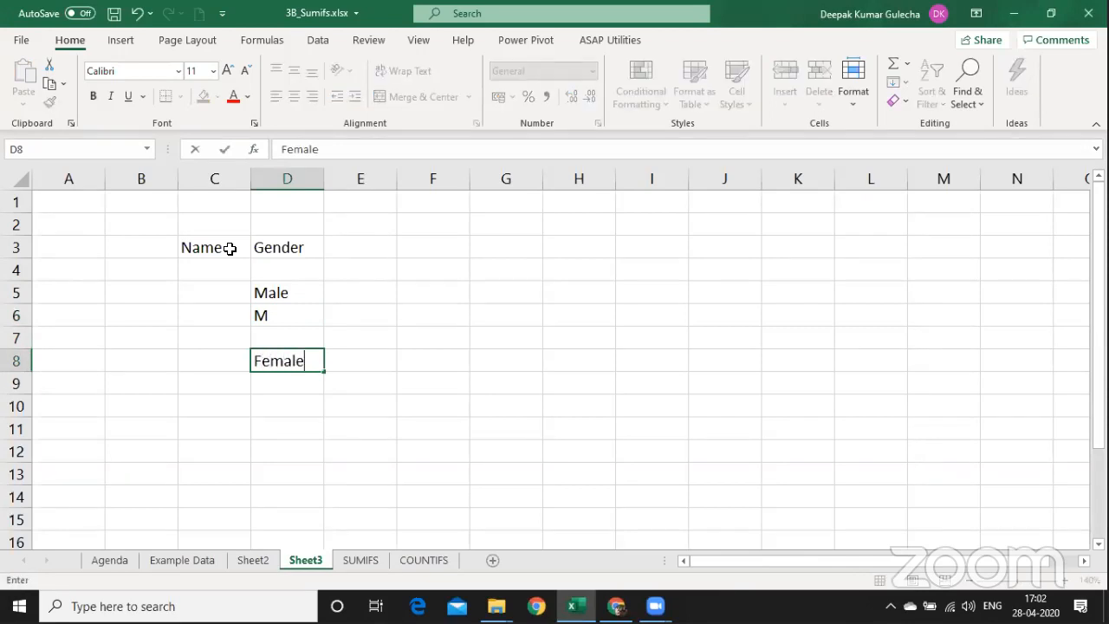
key(Return)
text(Female)
key(Return)
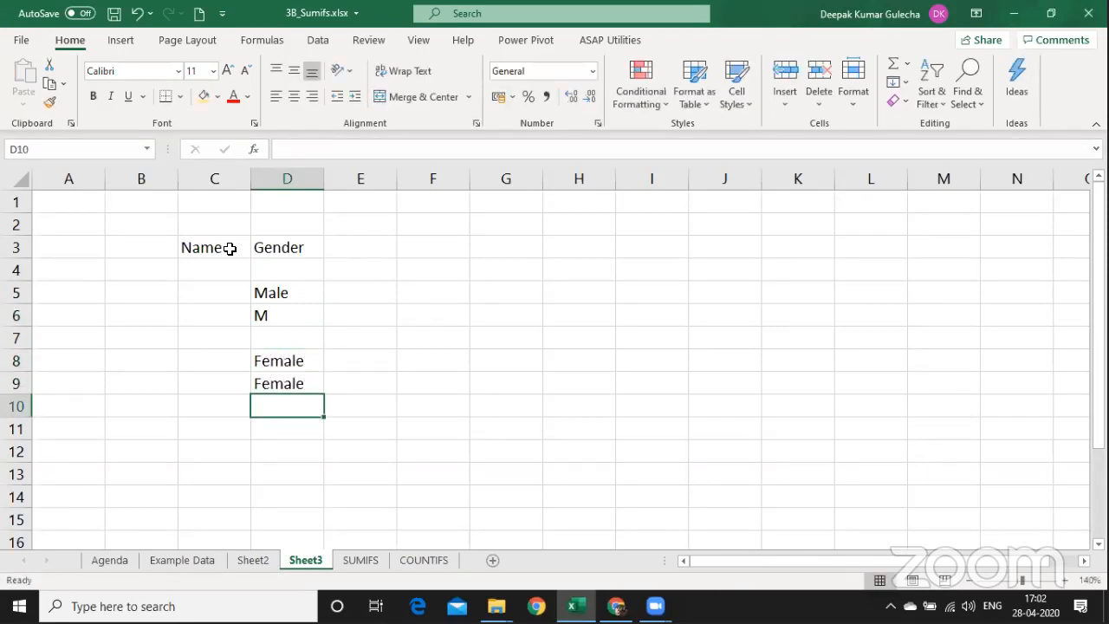
key(Up)
text(F)
key(Delete)
key(Return)
key(Up)
key(Up)
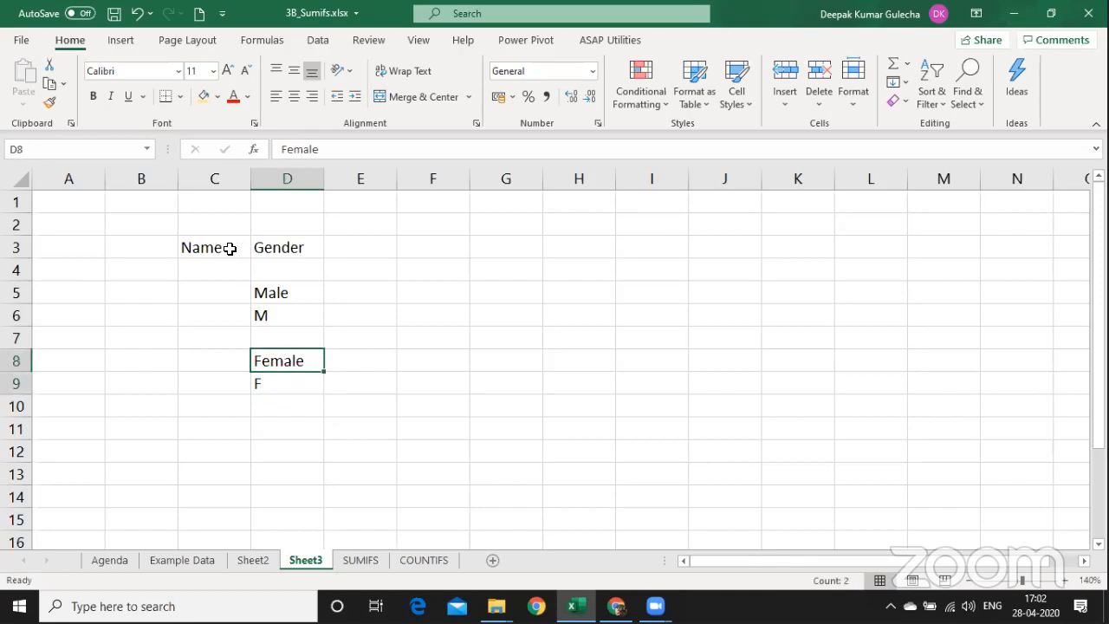
key(shift+Down)
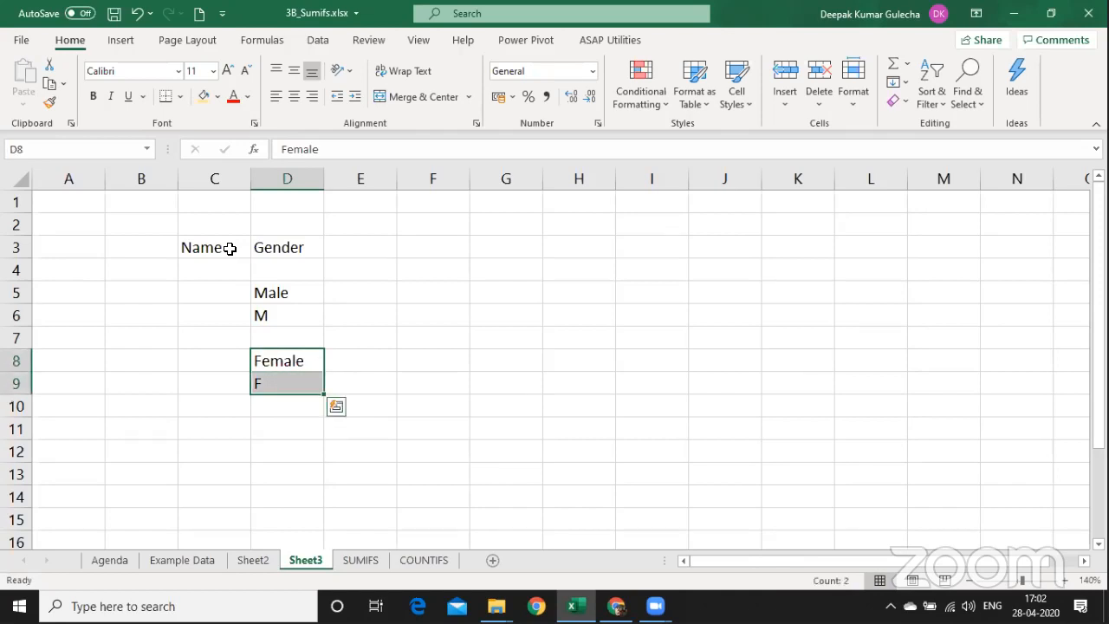
key(Right)
key(Left)
key(Down)
key(Up)
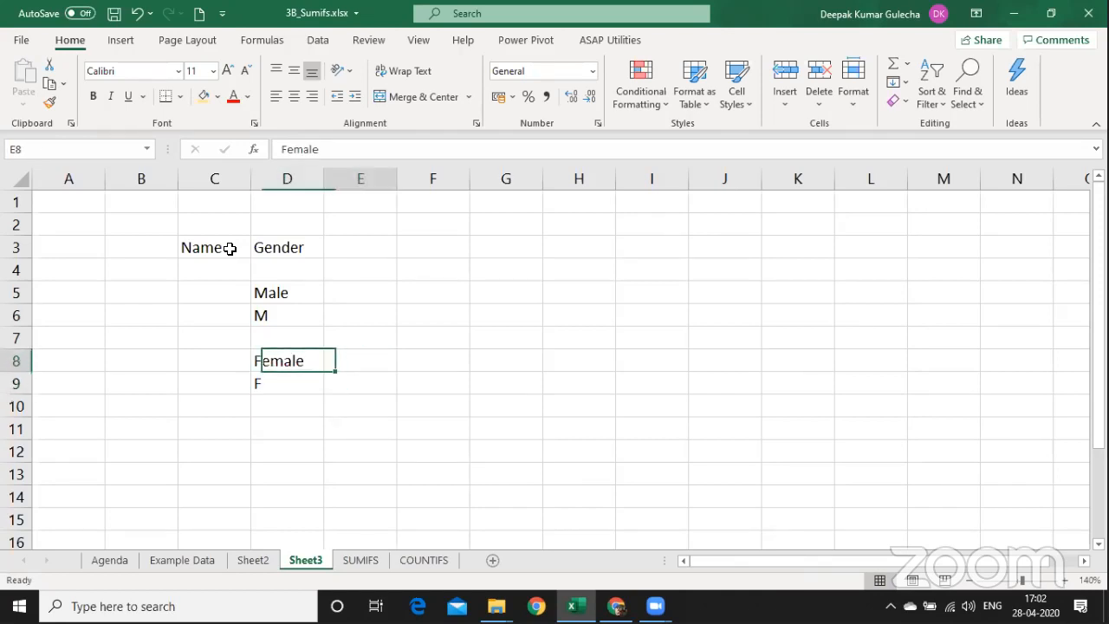
key(Right)
key(Right)
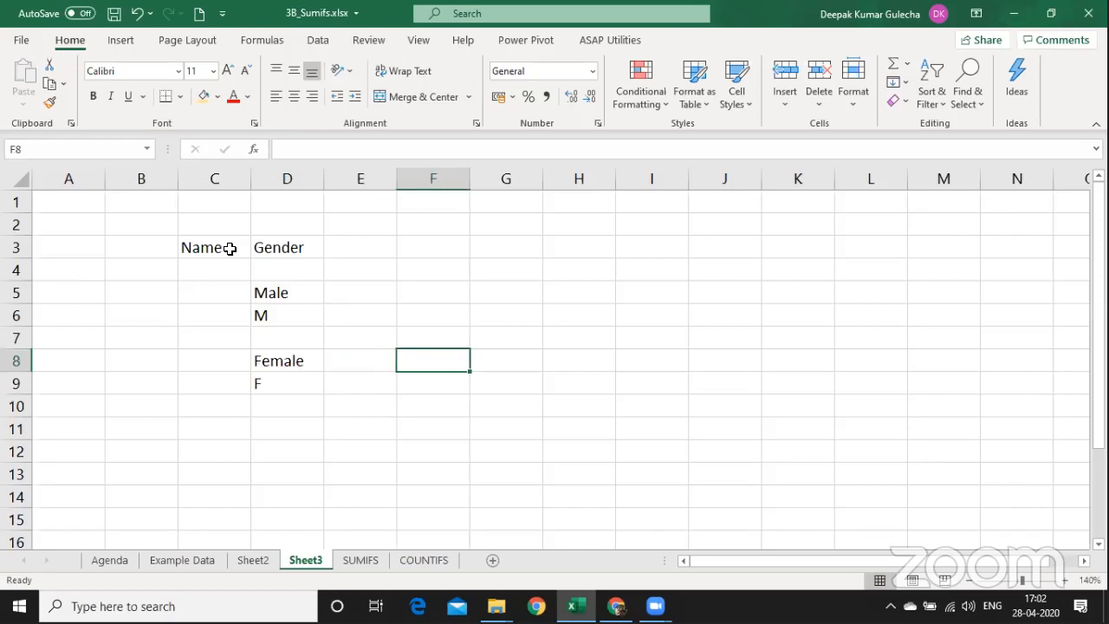
Enter 12 and 14 in E8:E9 and AutoSum them to 26 in E11.
key(Left)
text(12)
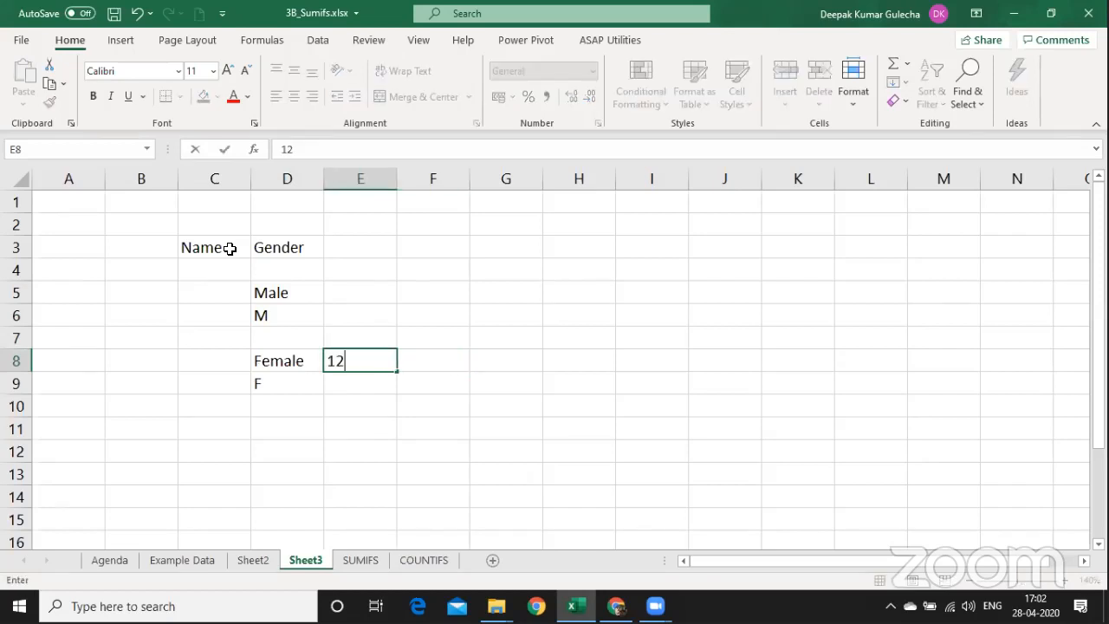
key(Return)
text(14)
key(Return)
key(Return)
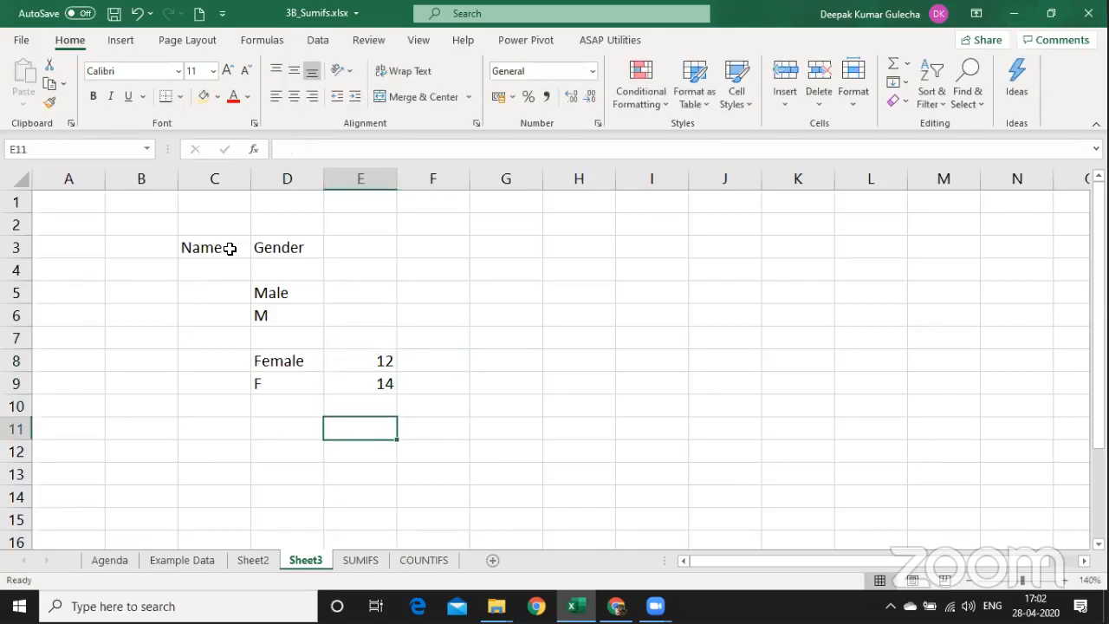
key(alt+equal)
key(Return)
key(Up)
Copy the Gender entries from D5:D9 and paste them into I5:I9.
key(Left)
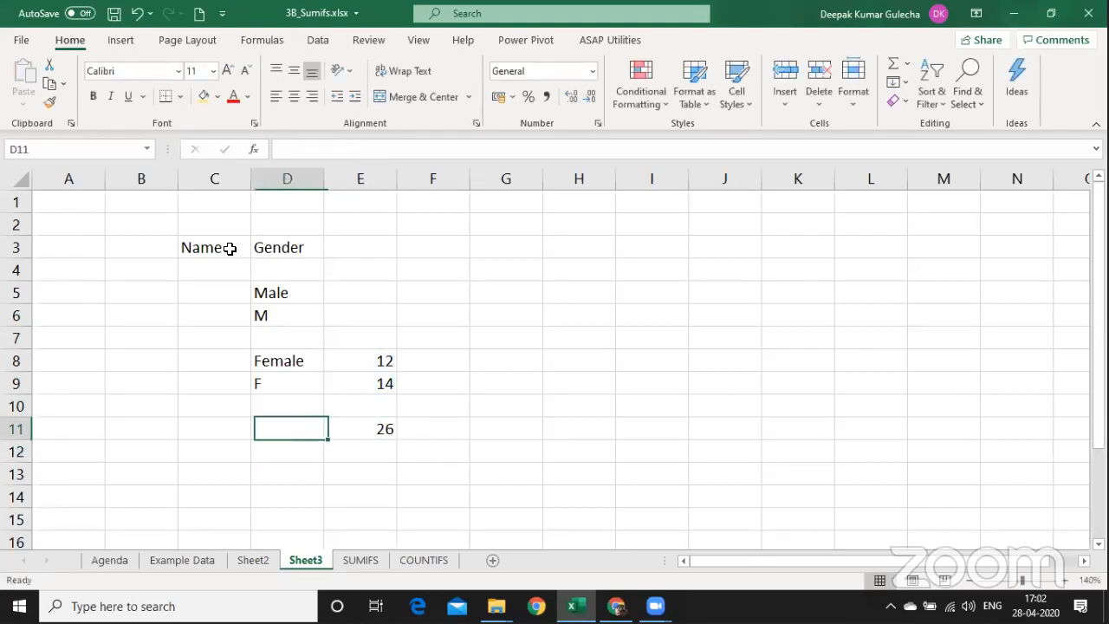
key(Up)
key(Up)
key(Up)
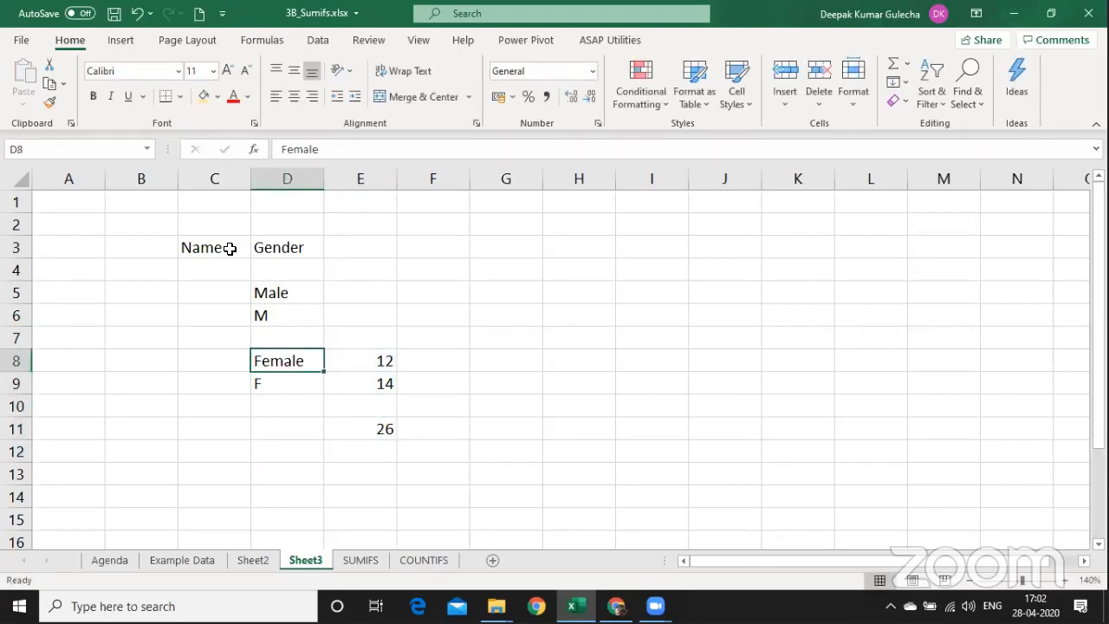
key(shift+Down)
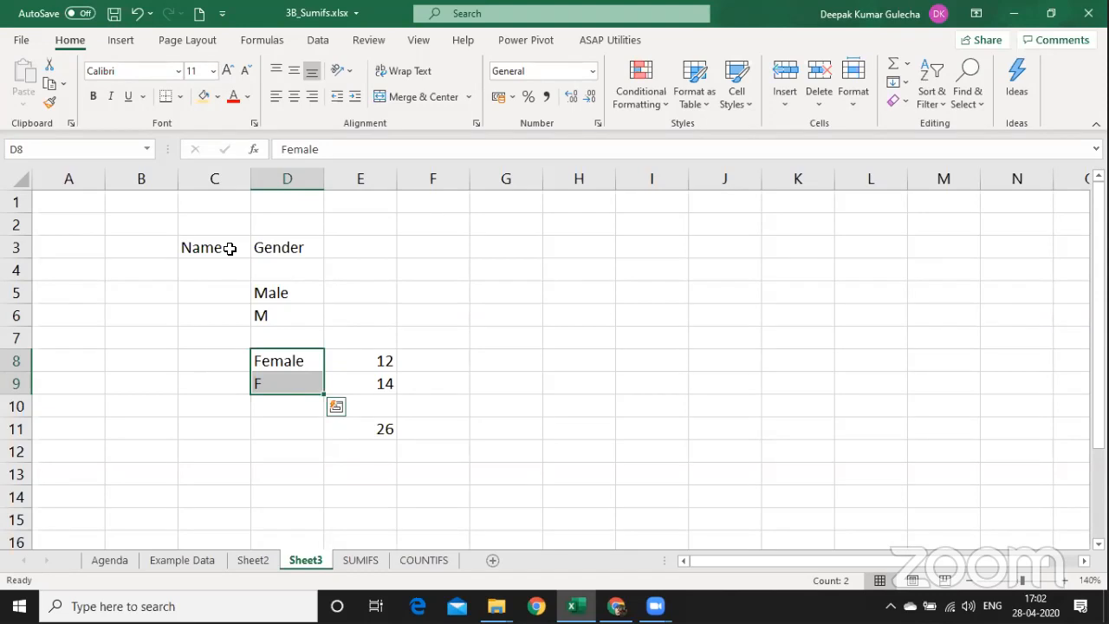
key(Up)
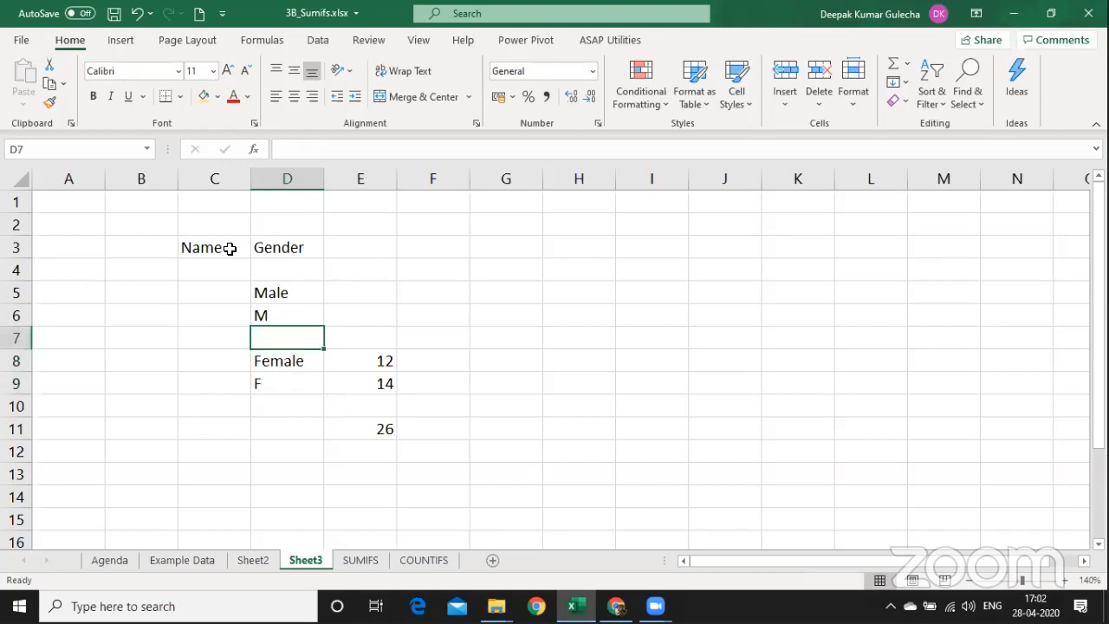
key(Up)
key(Up)
key(shift+Down)
key(shift+Down)
key(shift+Down)
key(shift+Down)
key(ctrl+c)
key(Right)
key(Right)
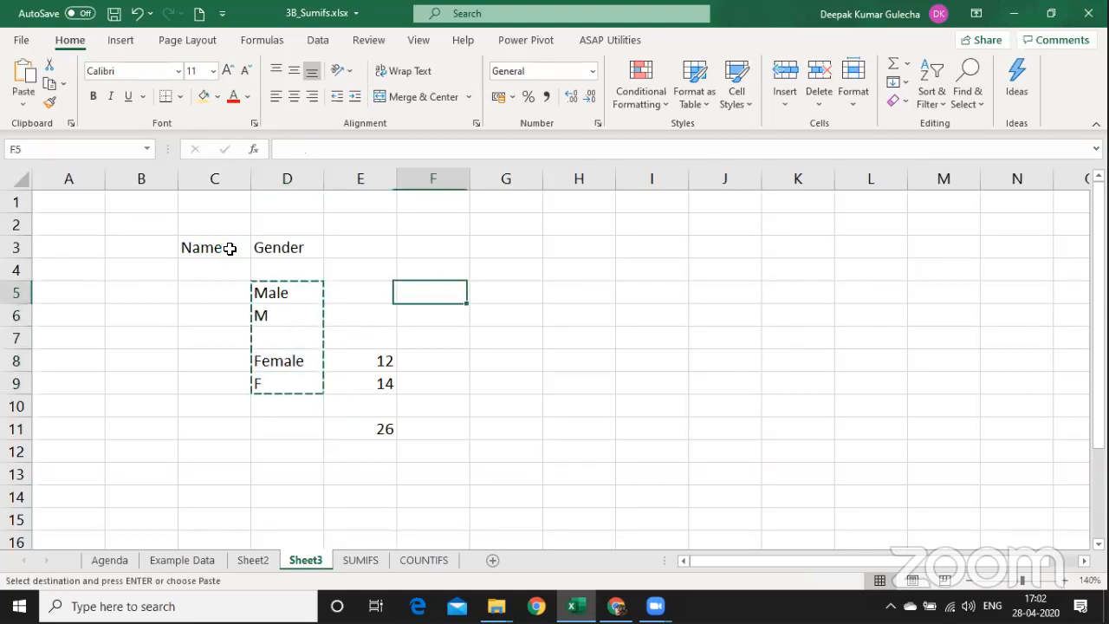
key(Right)
key(Right)
key(Right)
key(ctrl+v)
key(alt)
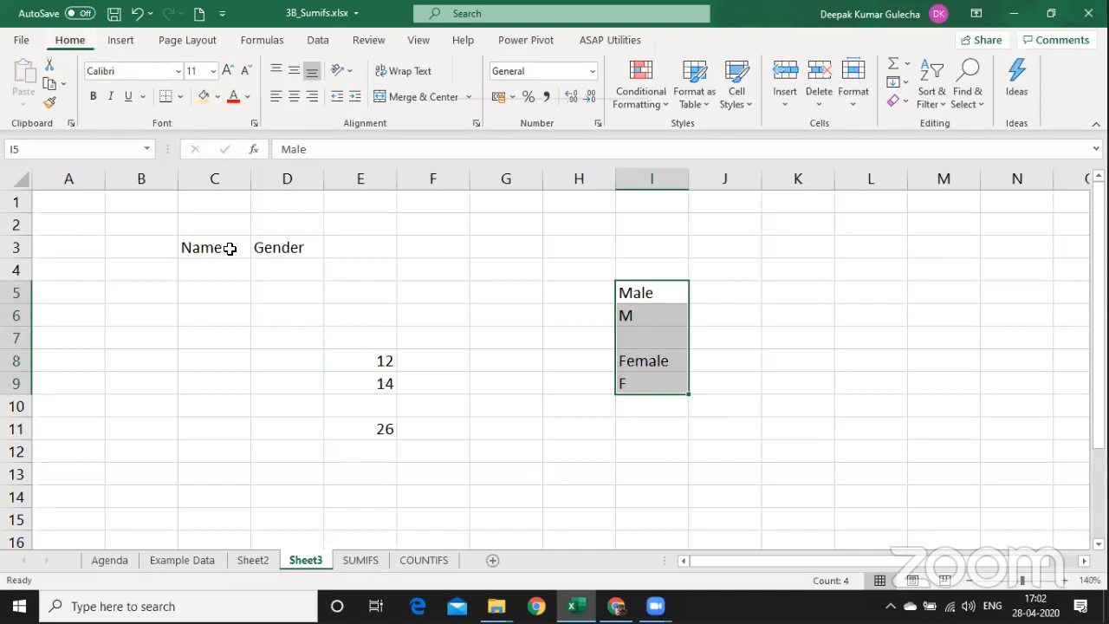
Insert a new worksheet named Mapping and zoom in on it.
key(i)
key(w)
key(alt)
text(ohr)
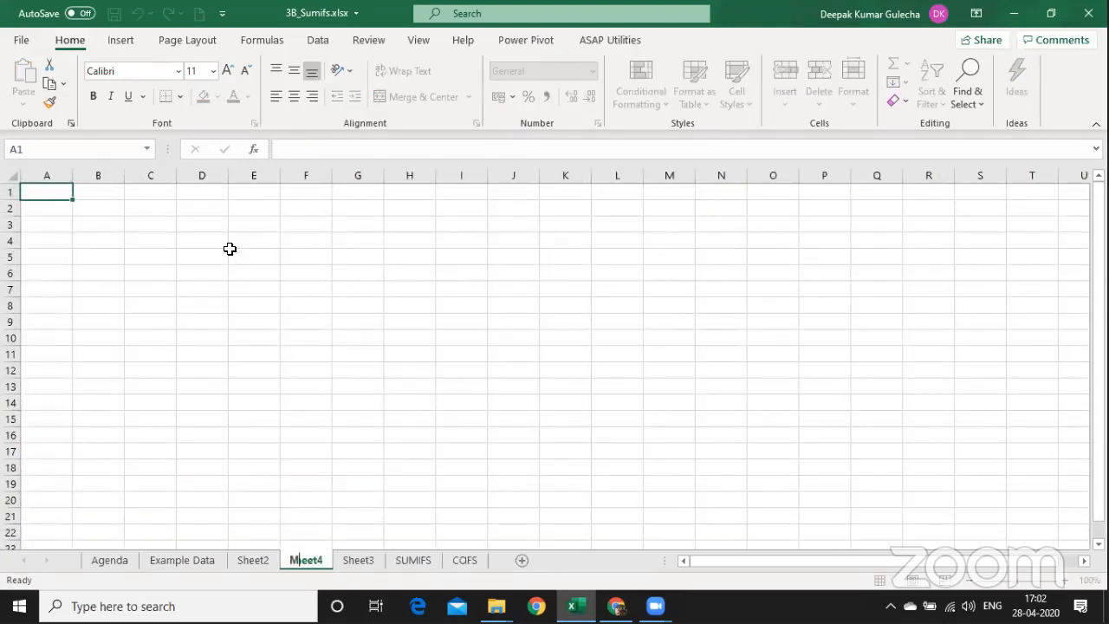
text(Mapping)
key(Return)
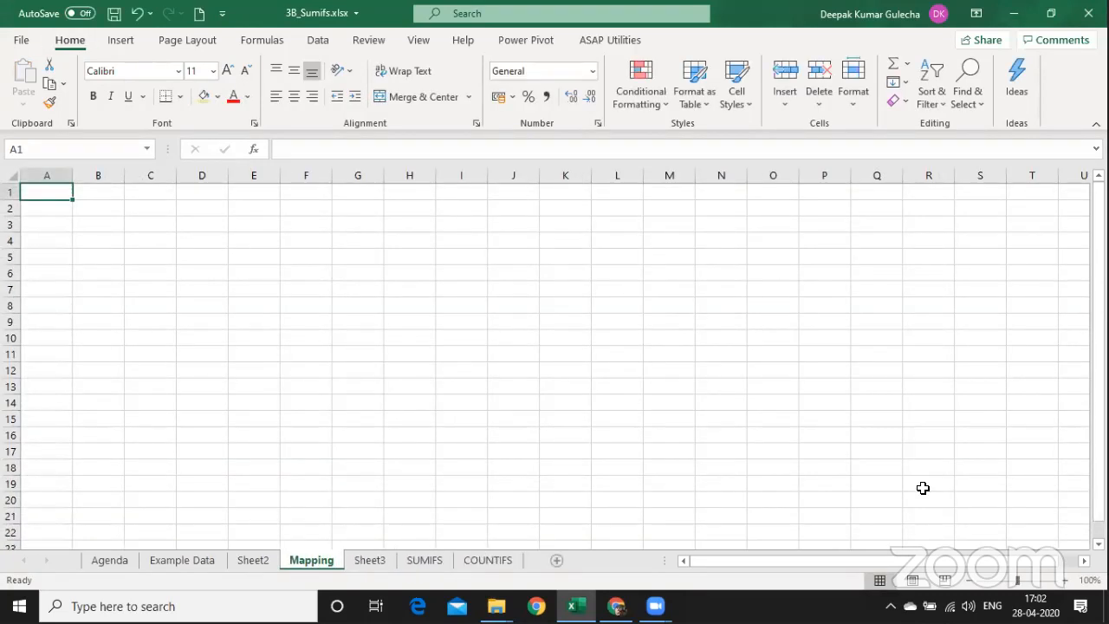
click(1064, 579)
click(1065, 580)
click(1065, 580)
click(1065, 579)
click(1064, 580)
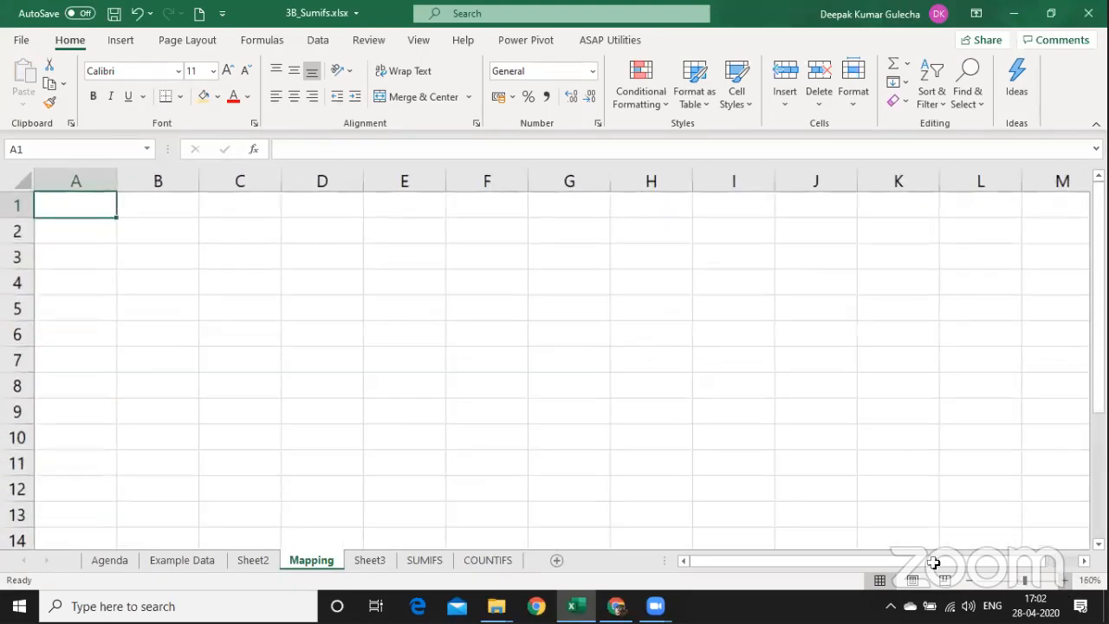
click(1065, 580)
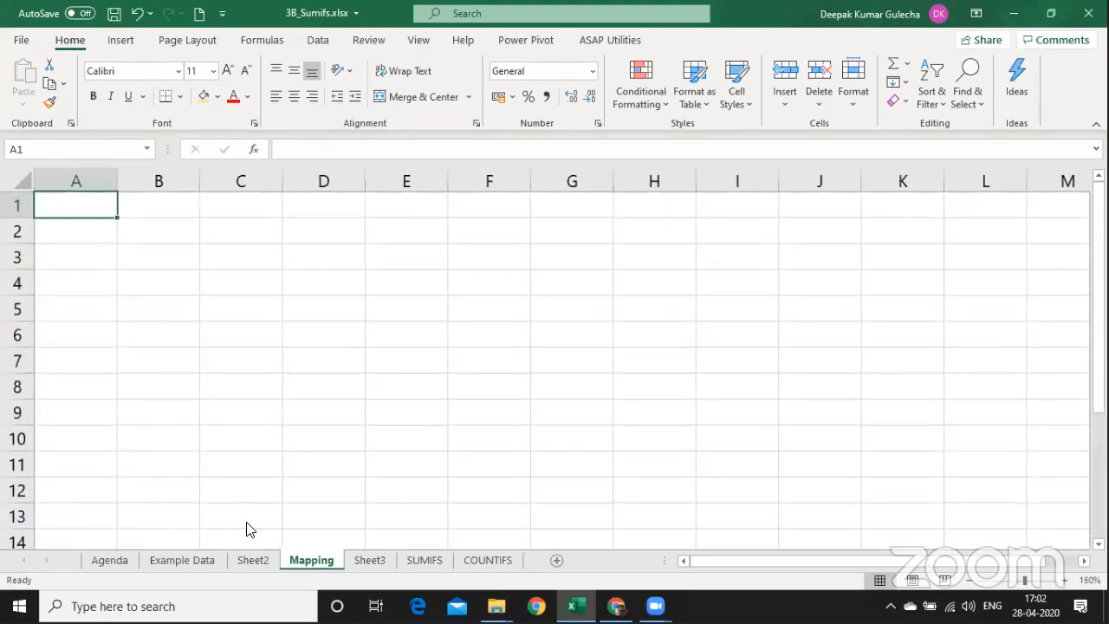
List Gender in B3 with Male and Female in B4:B5, selecting the two values.
click(161, 255)
text(Gender)
key(Return)
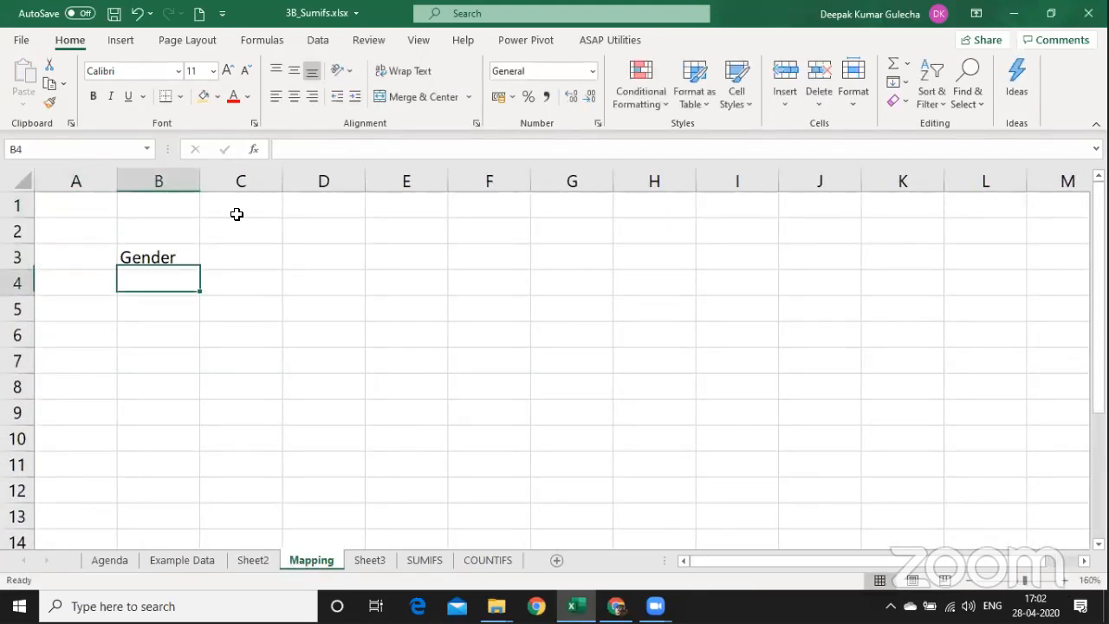
text(Male)
key(Return)
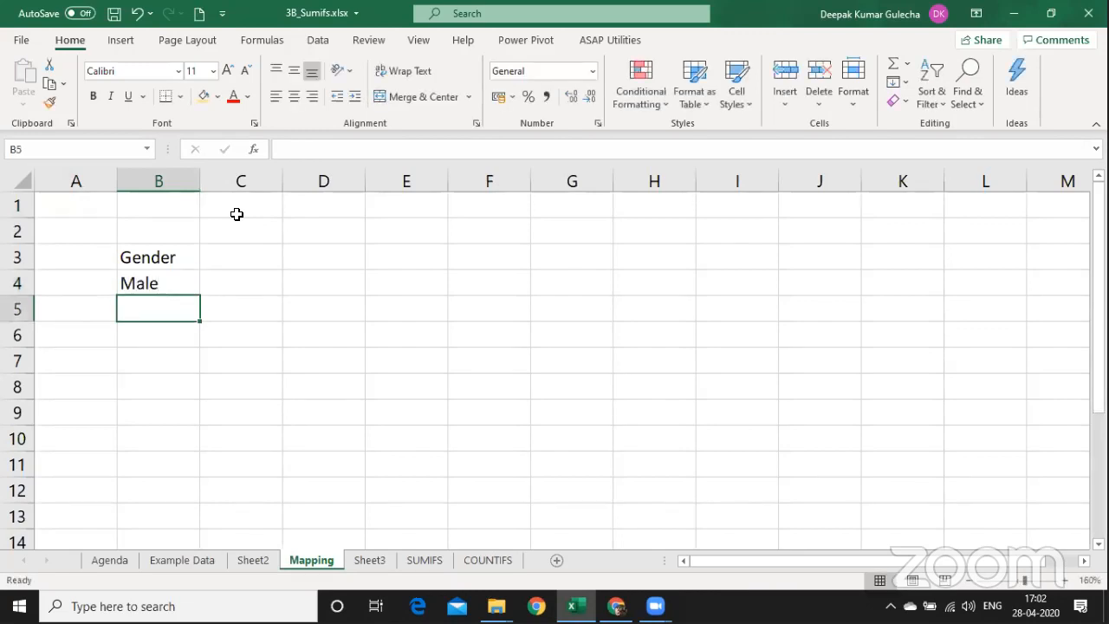
text(Female)
key(Return)
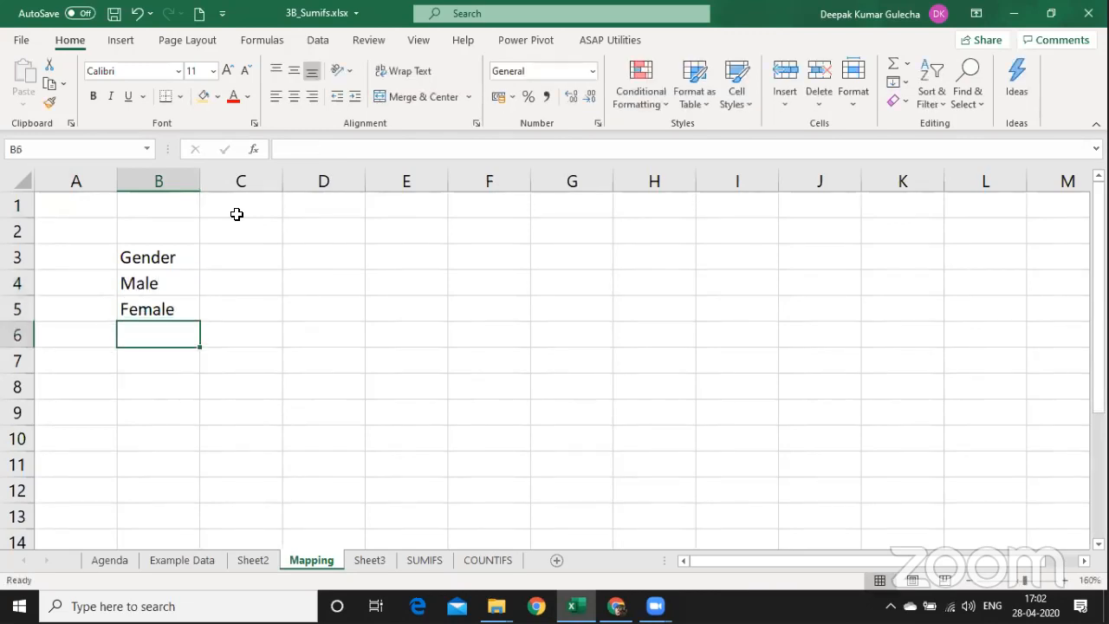
key(Up)
key(Up)
key(shift+Down)
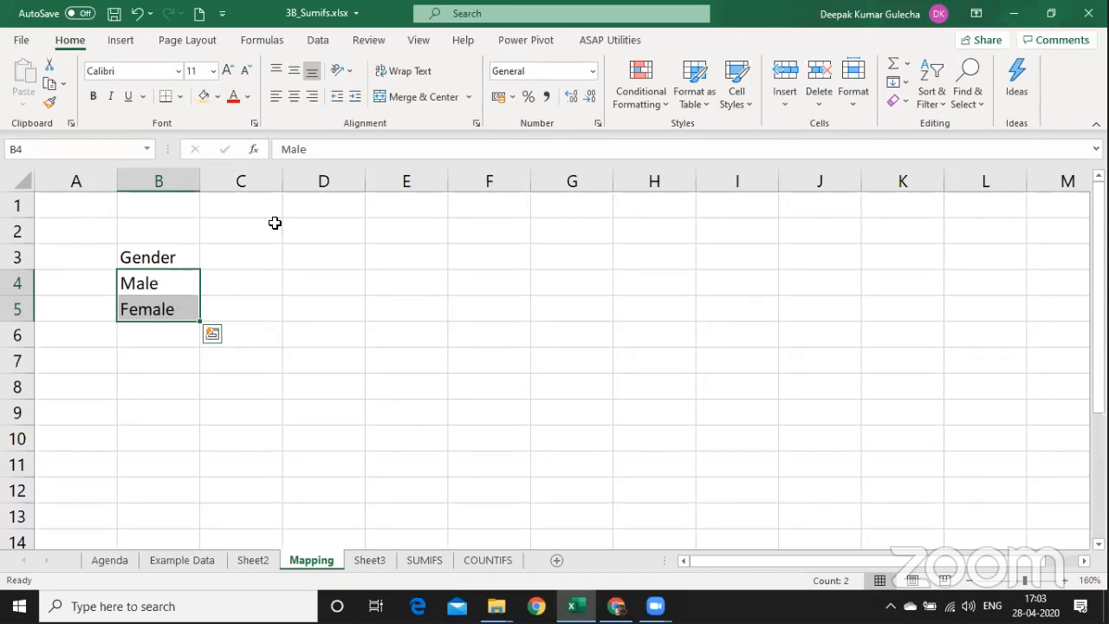
In Name Manager, delete the first four broken #REF! names.
click(265, 41)
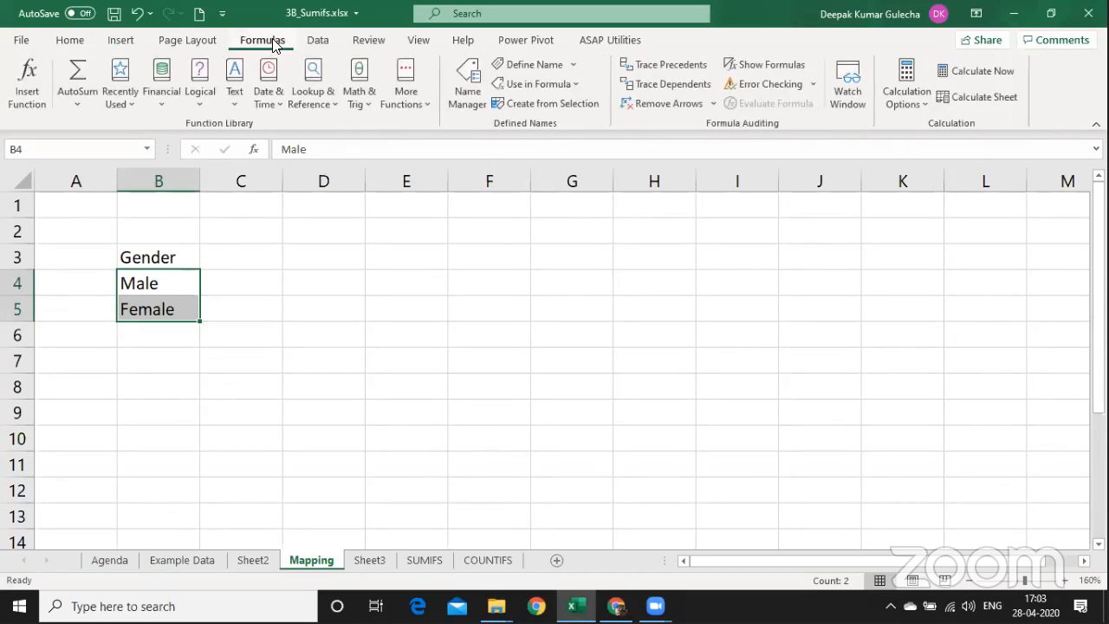
click(466, 84)
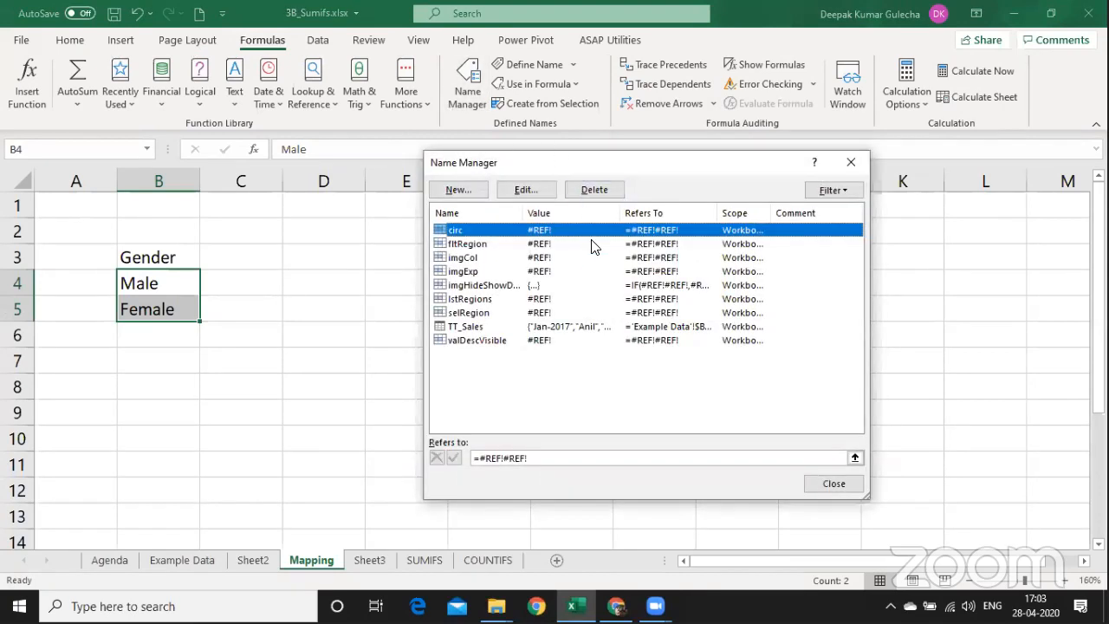
key(shift+Down)
key(shift+Down)
key(shift+Down)
click(606, 193)
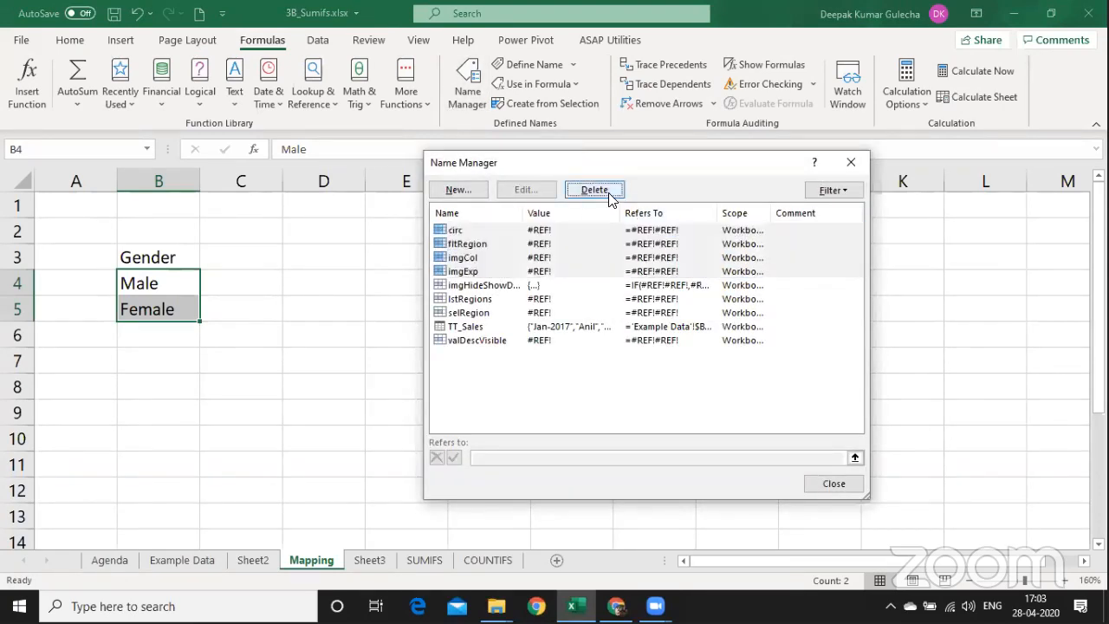
click(525, 348)
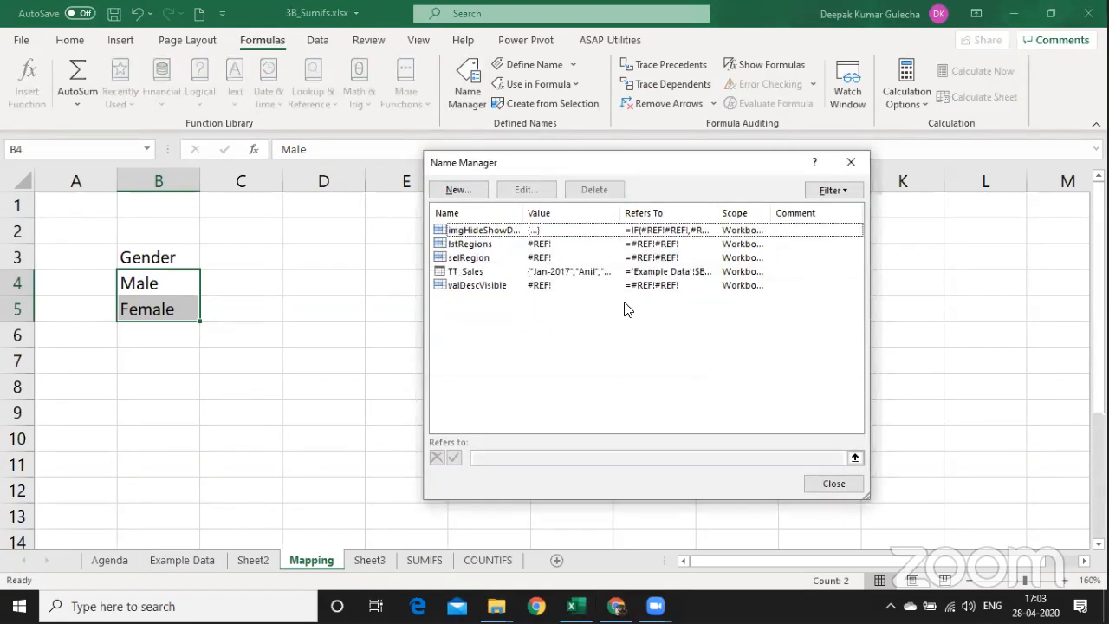
Delete the remaining broken names, including valDescVisible, leaving only TT_Sales.
click(676, 243)
click(689, 229)
key(shift+Down)
key(shift+Down)
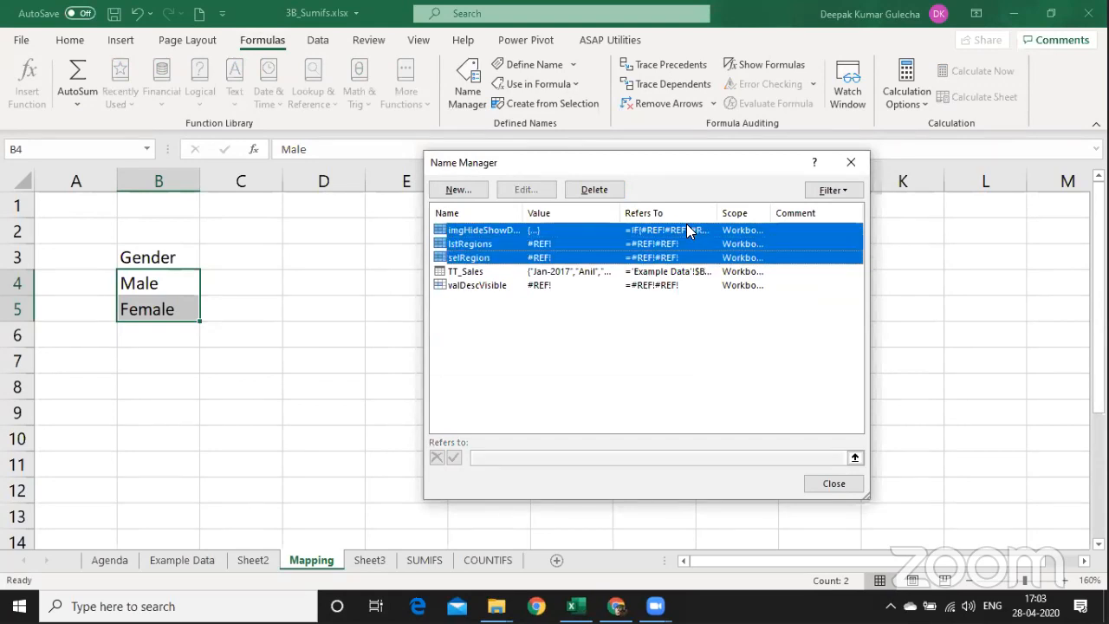
key(Delete)
key(Return)
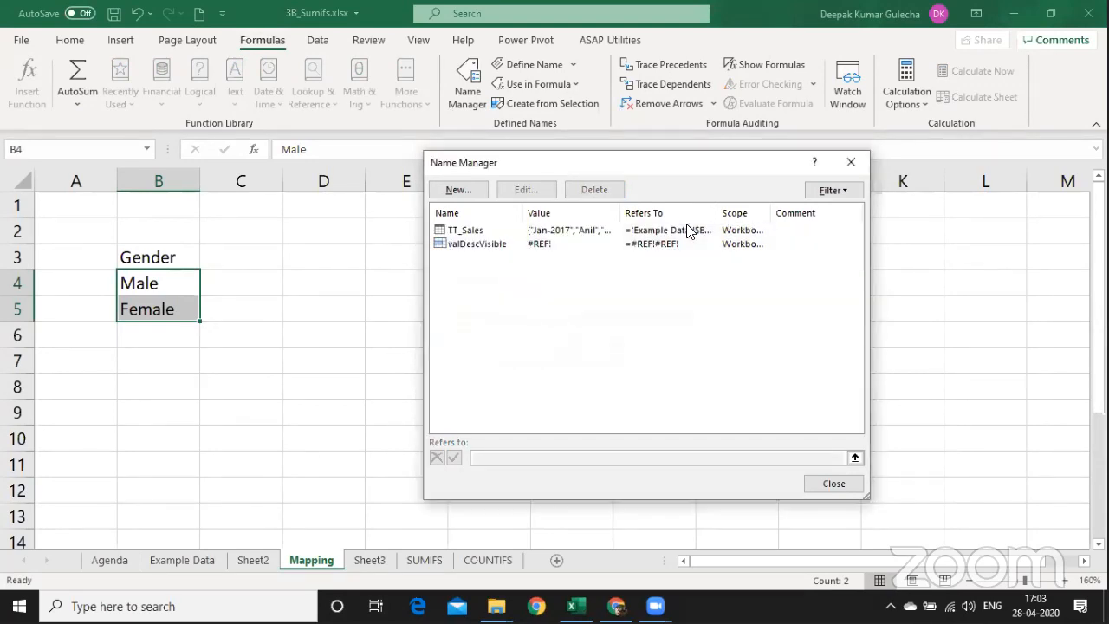
click(655, 246)
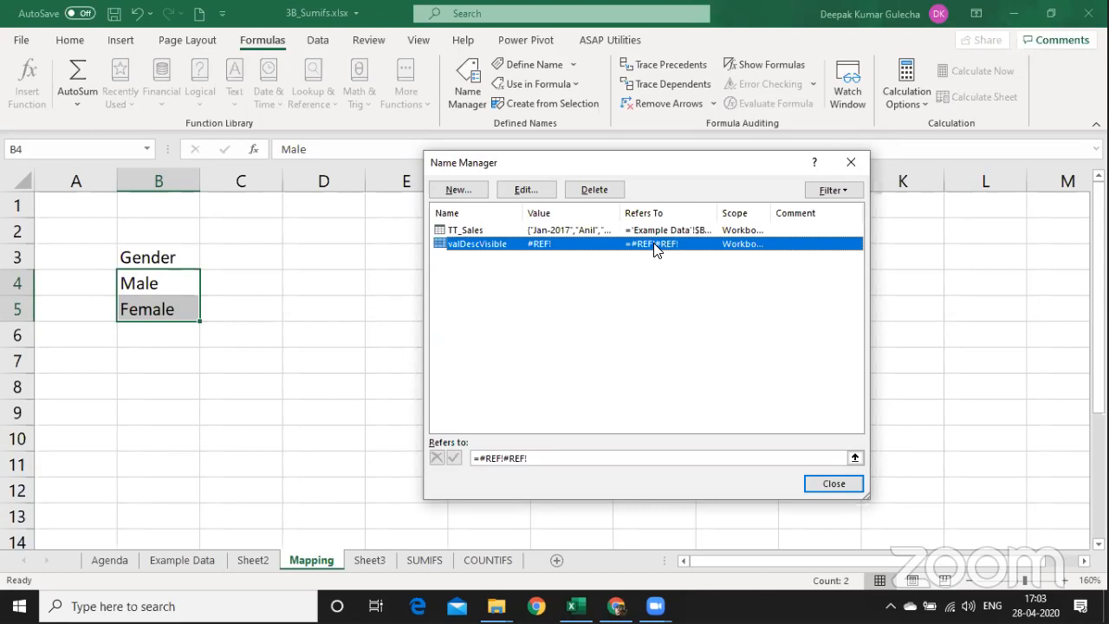
key(Delete)
key(Return)
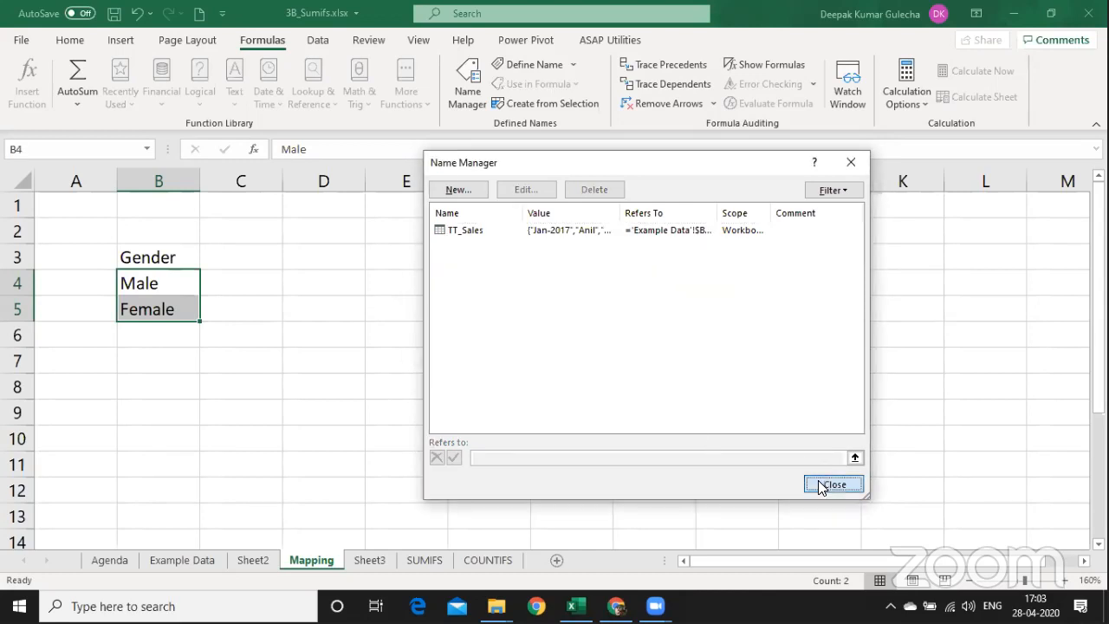
click(821, 485)
click(466, 93)
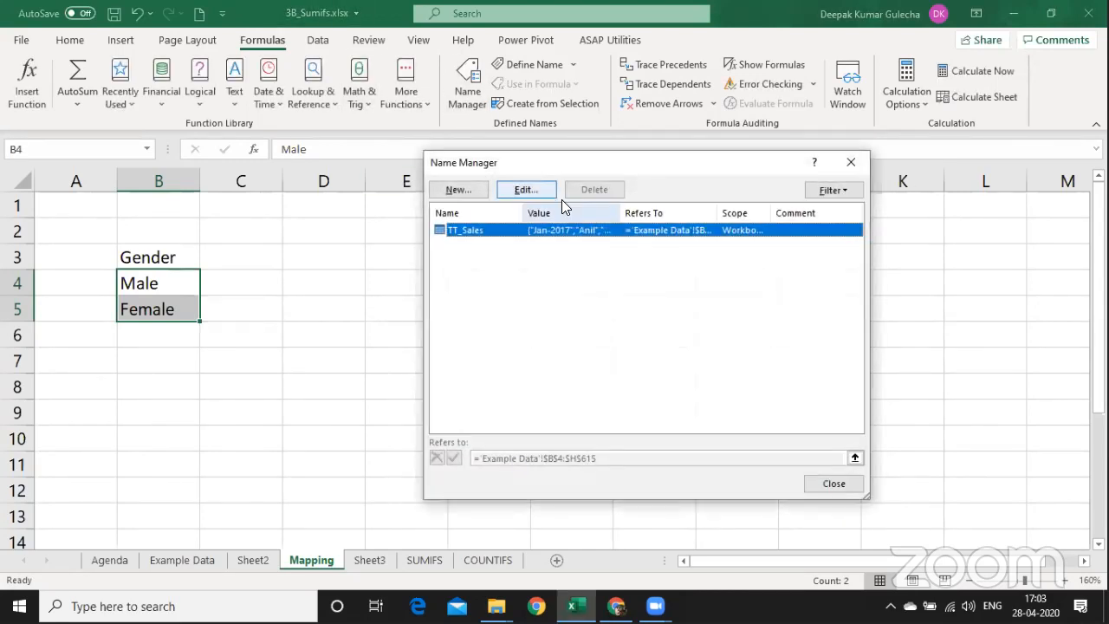
key(Escape)
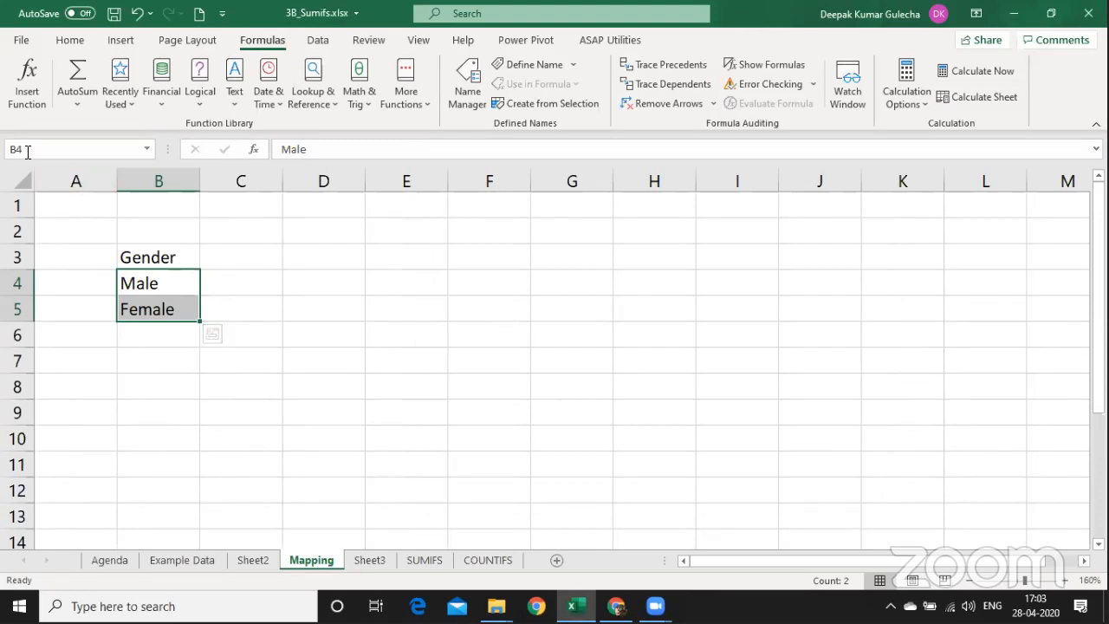
Name the Male and Female range B4:B5 N_GENDER using the Name Box.
click(28, 151)
text(GN)
key(BackSpace)
text(ENDER)
click(15, 152)
text(N_)
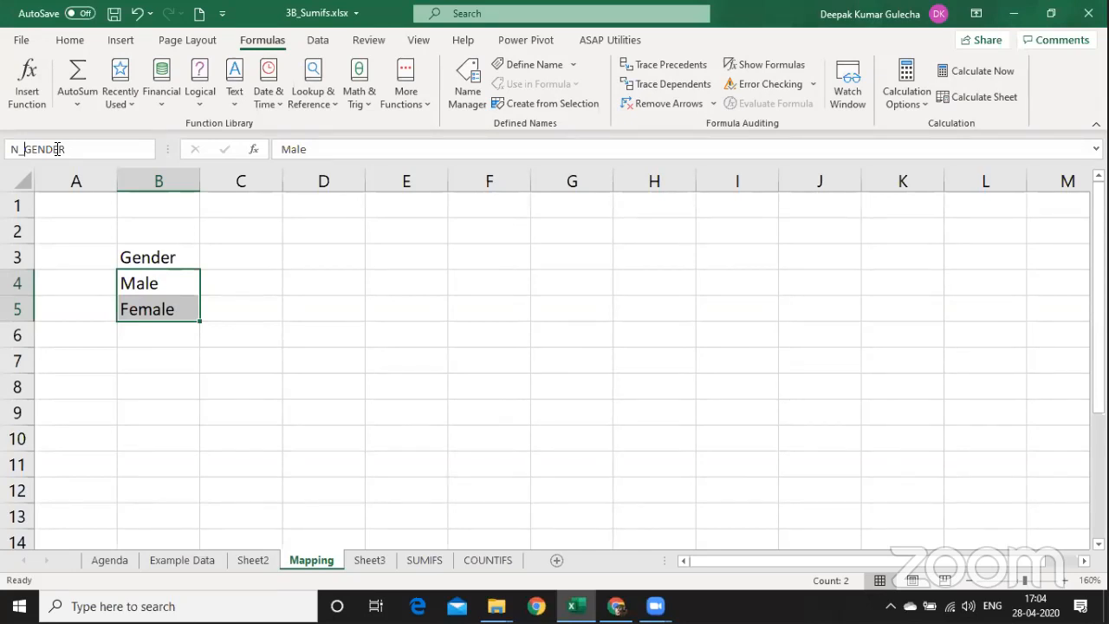
key(Return)
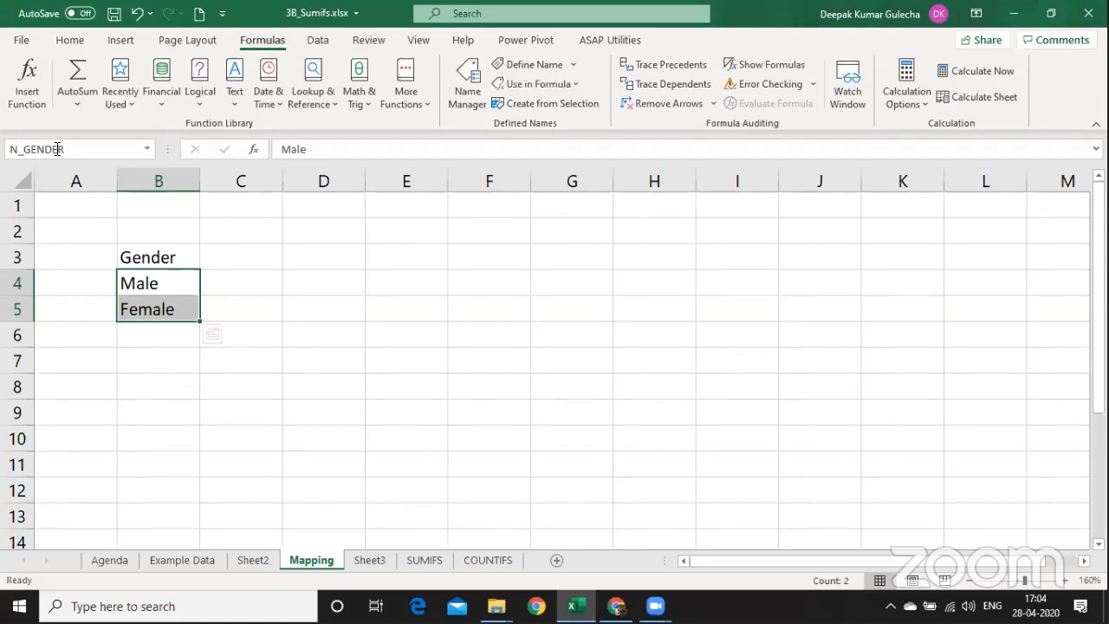
On Sheet3, clear the values 12 and 14 in E8:E9 and the sum in E11.
key(ctrl+Page_Down)
key(Left)
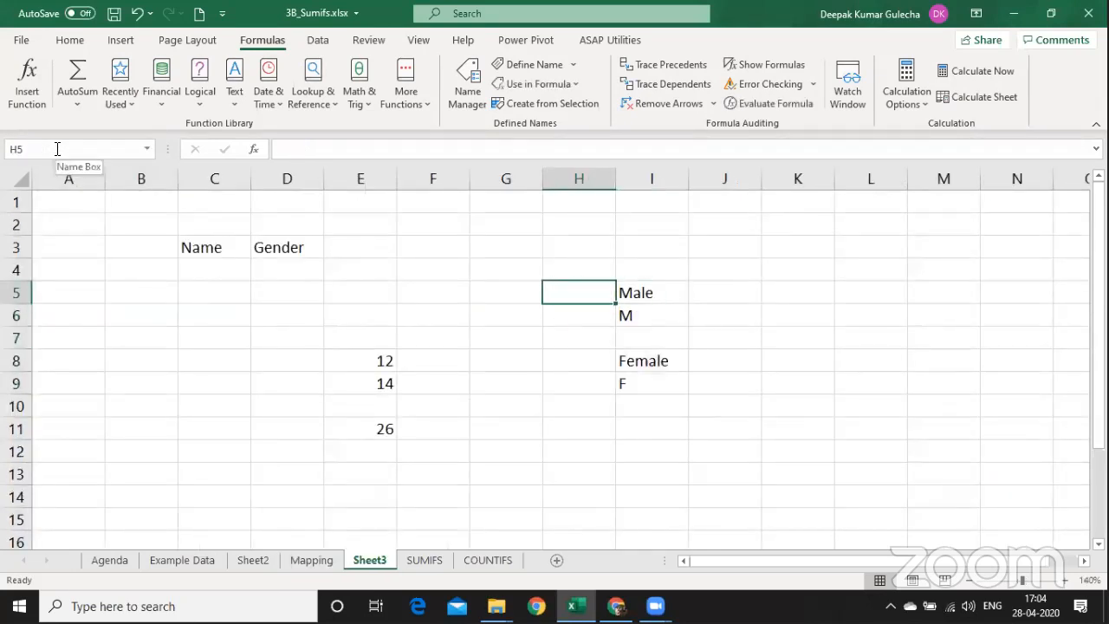
key(Left)
key(Left)
key(Left)
key(Left)
key(Up)
key(Right)
key(Down)
key(Down)
key(Down)
key(Down)
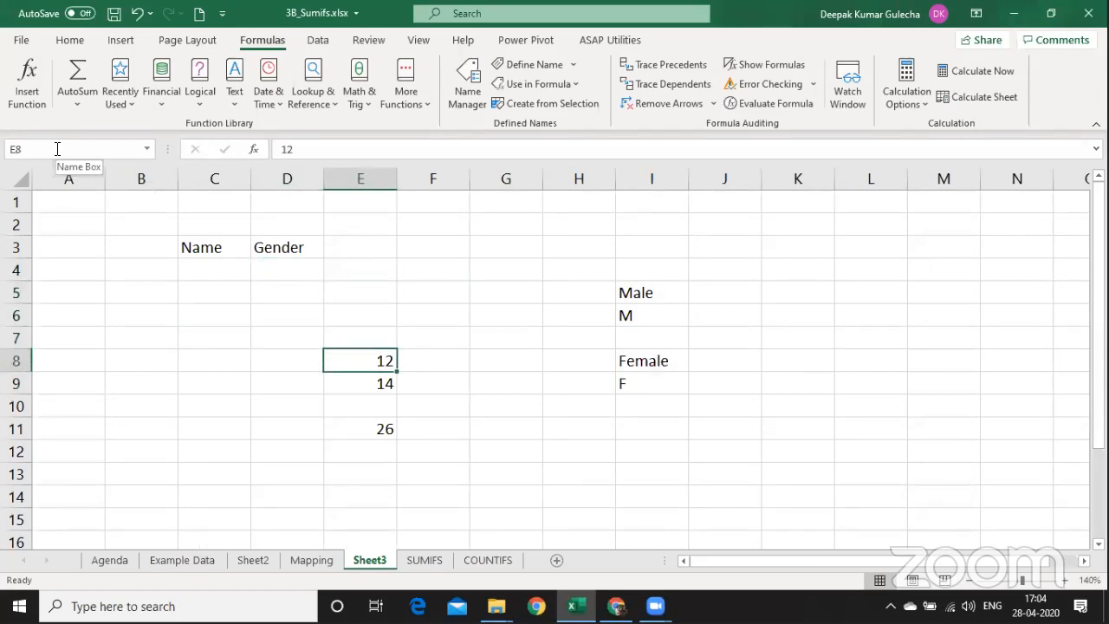
key(shift+Down)
key(Delete)
key(Down)
key(Down)
key(Down)
key(Down)
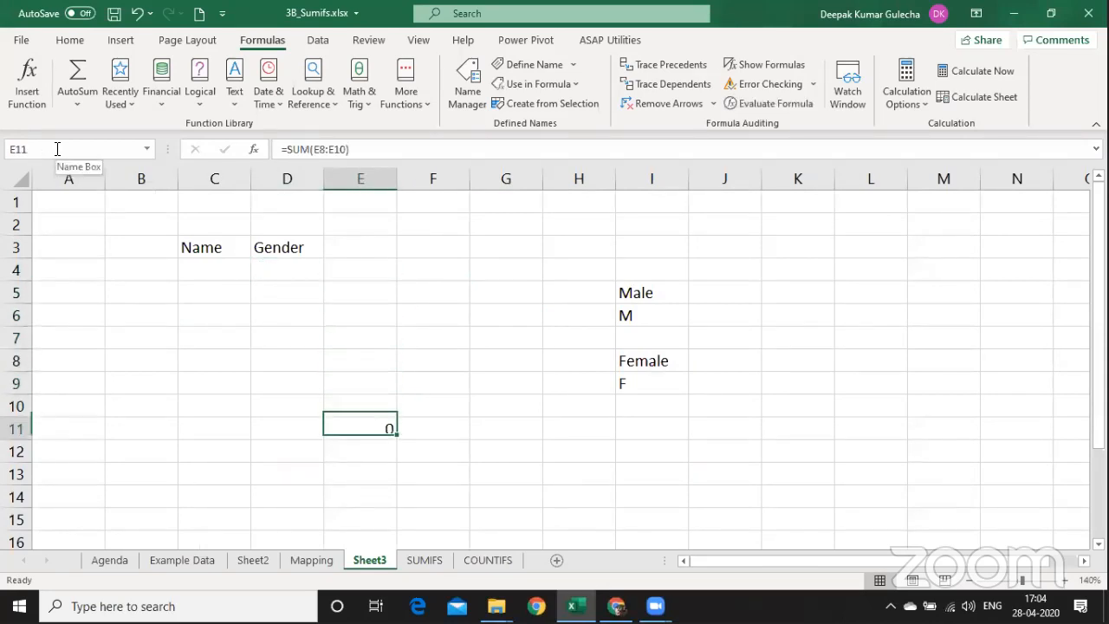
key(Up)
key(Up)
key(Up)
key(Up)
key(Up)
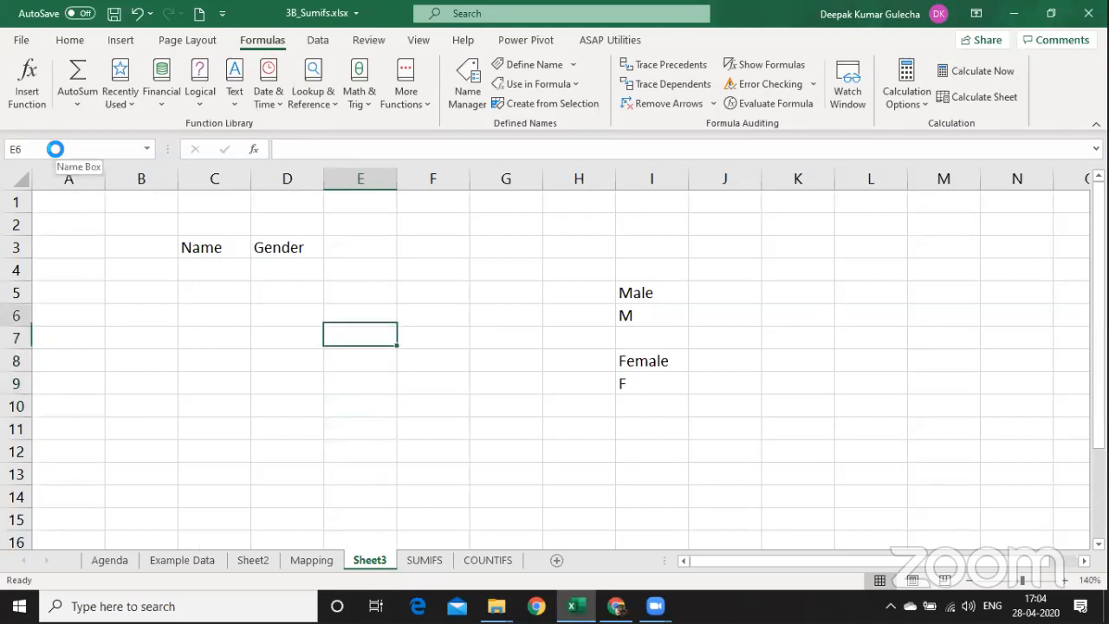
key(Up)
Enter the note 'Step 1 : Select the area where you want to provide drop down' in F6.
key(Right)
text(Step 1 : C)
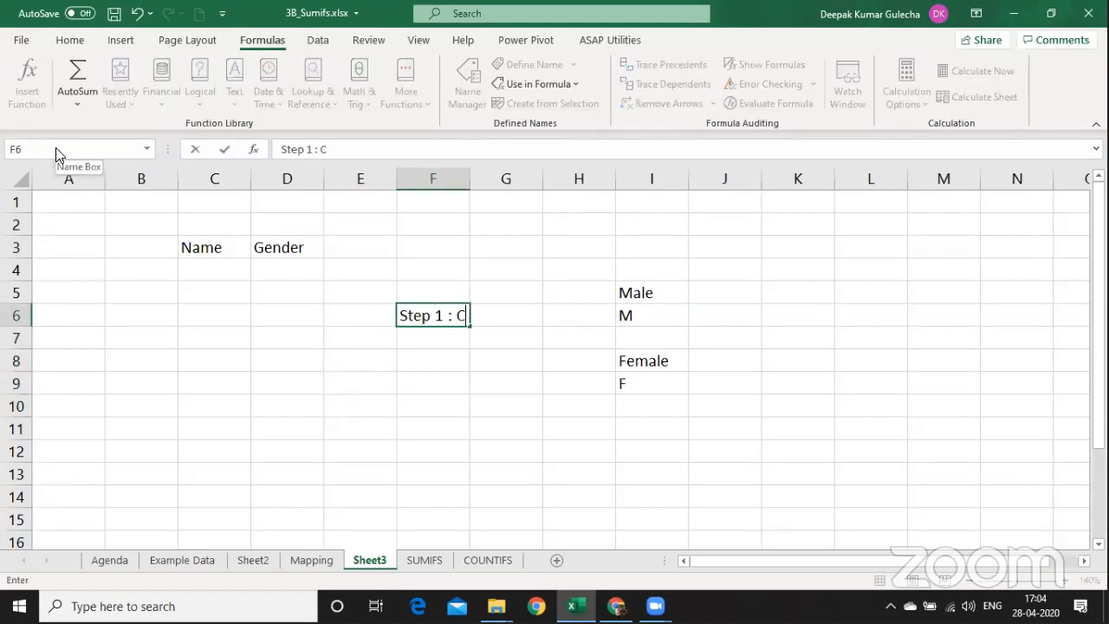
key(BackSpace)
text(Select the are)
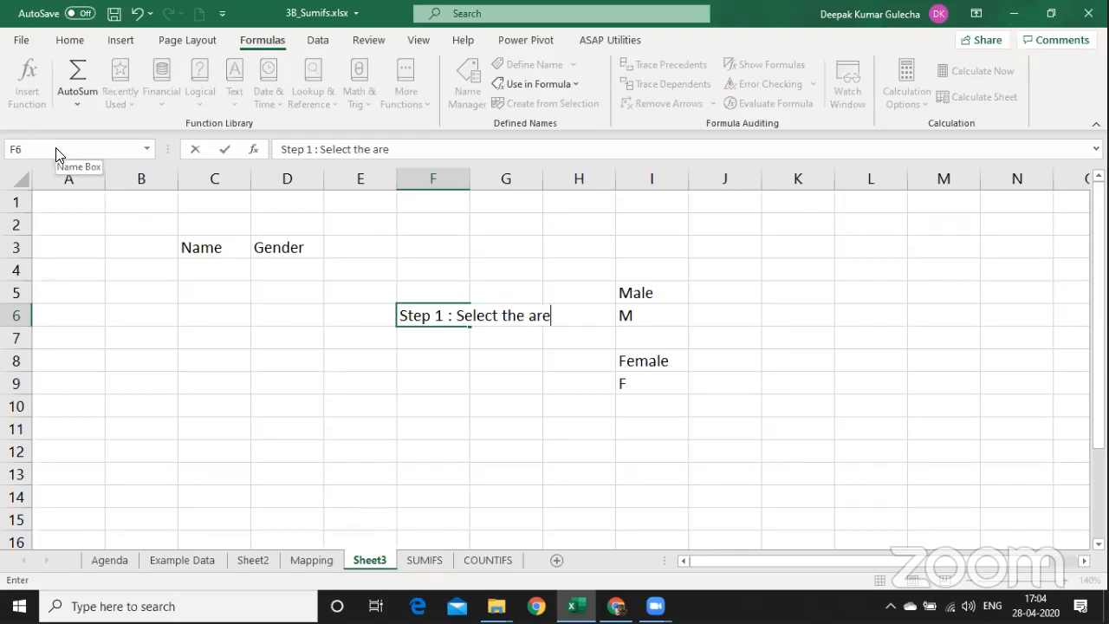
text(a where you w)
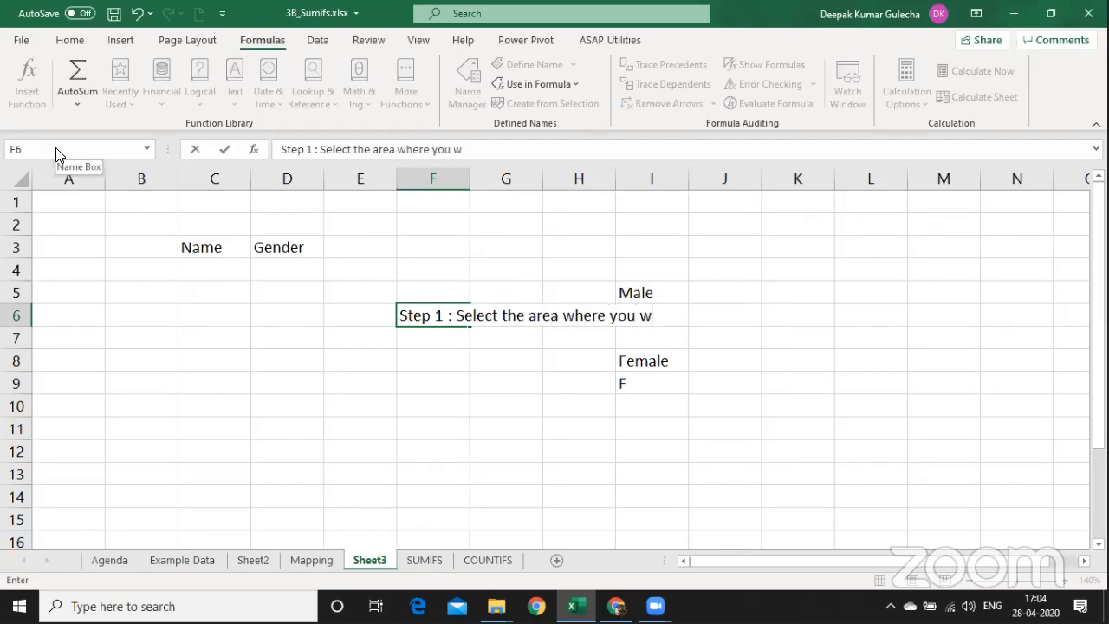
text(ant to provide )
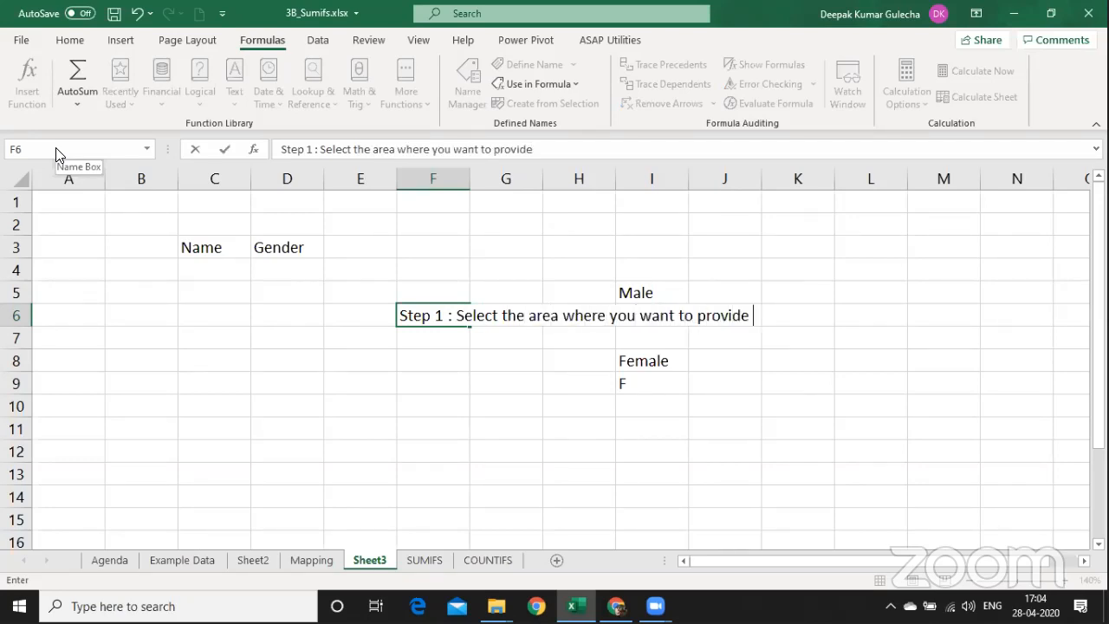
text(drop down)
key(Return)
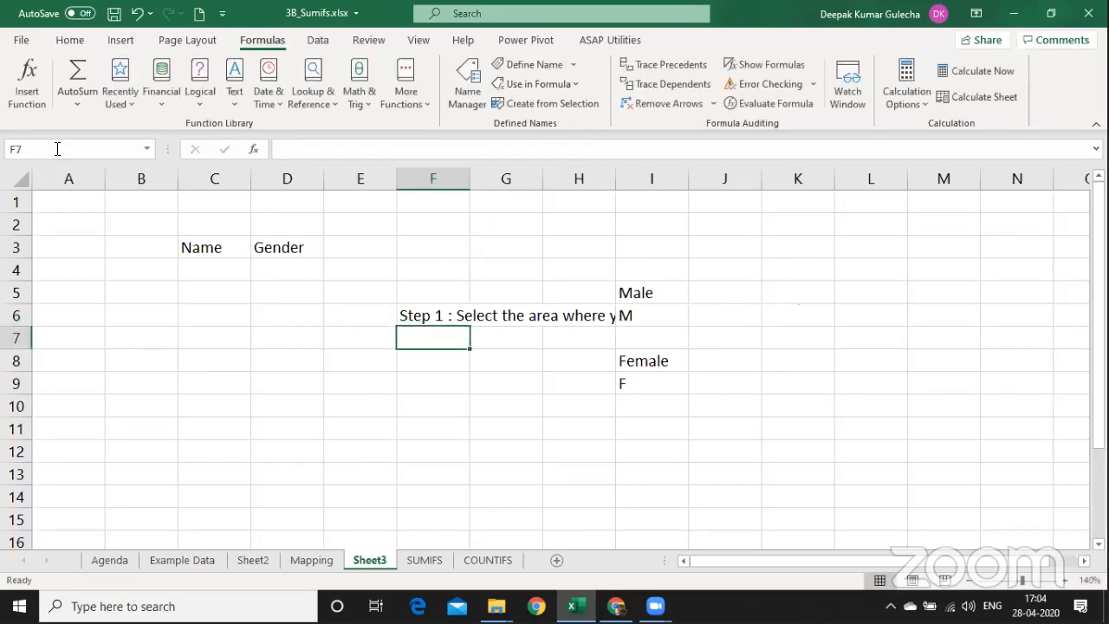
Clear the old gender labels in I5:I9.
key(Right)
key(Right)
key(Right)
key(Up)
key(Up)
key(shift+Down)
key(shift+Down)
key(shift+Down)
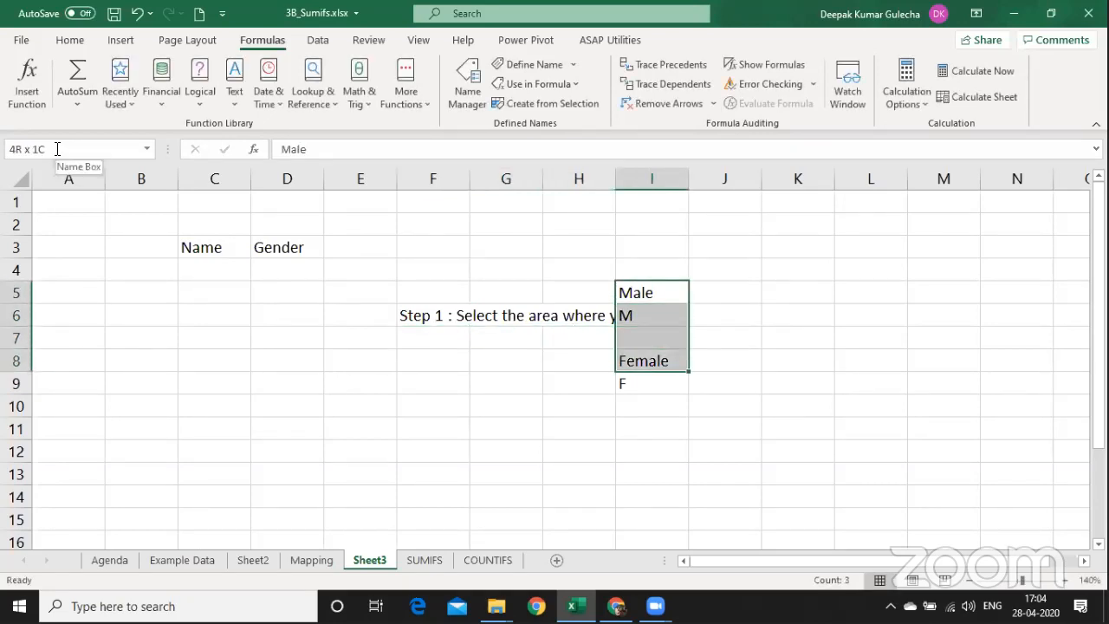
key(shift+Down)
key(Delete)
Shade the Gender header B3 on the Mapping sheet light orange.
key(ctrl+Page_Up)
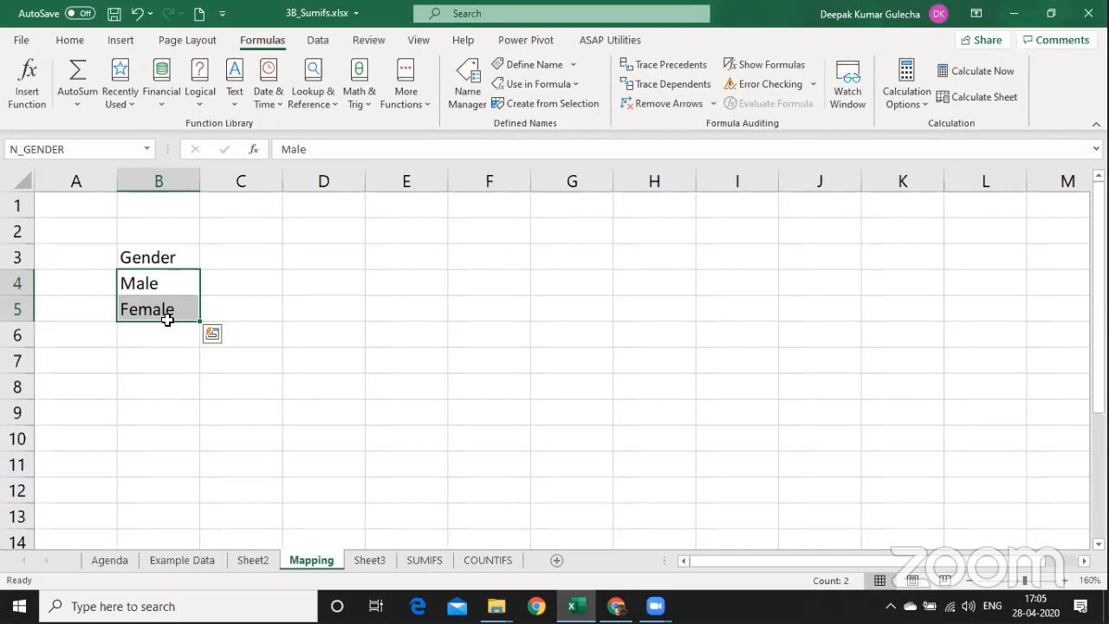
click(151, 255)
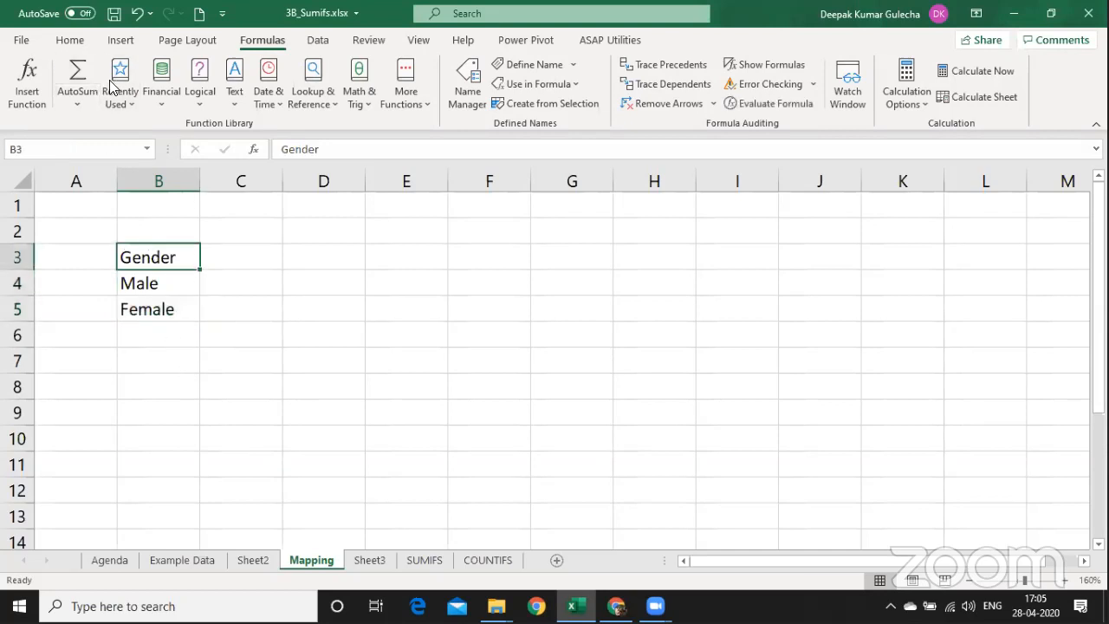
click(70, 41)
click(204, 98)
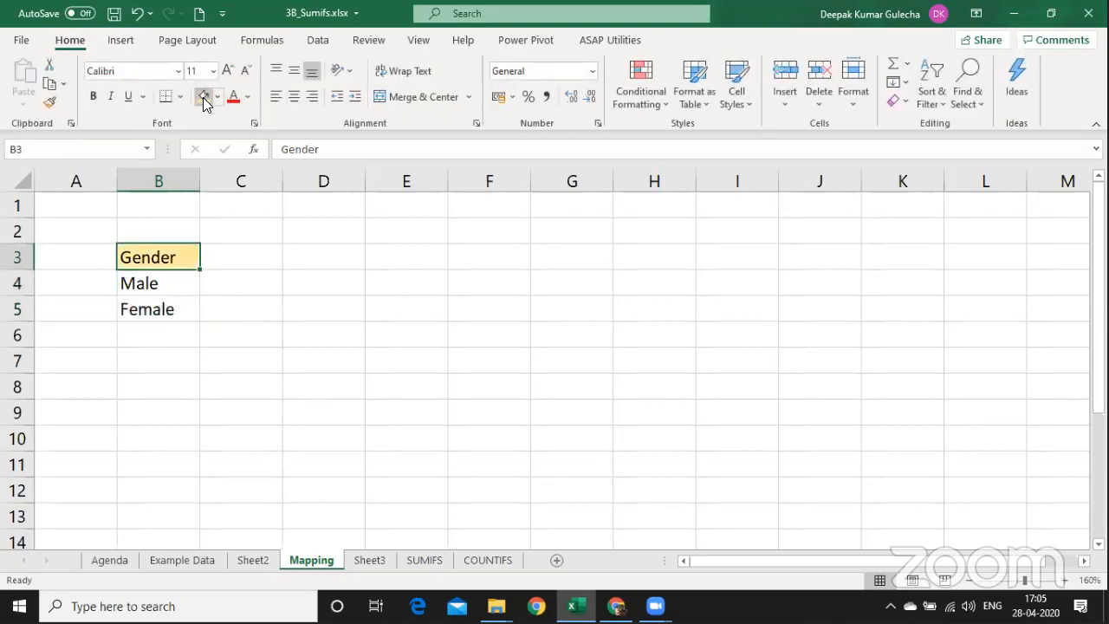
key(Down)
key(Down)
key(Up)
key(Up)
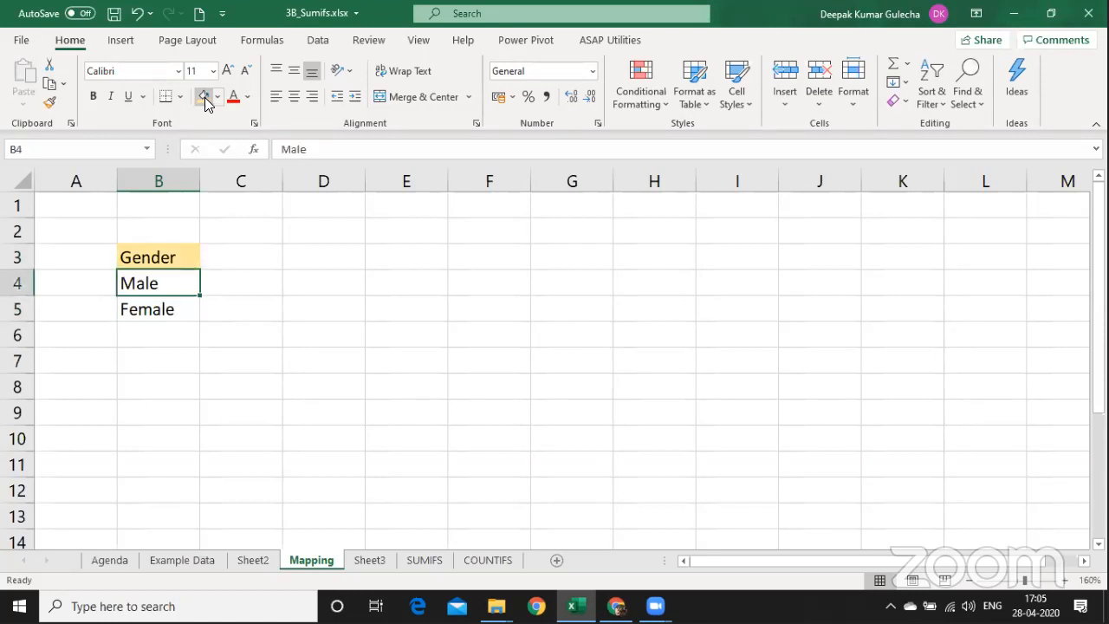
key(ctrl+Page_Down)
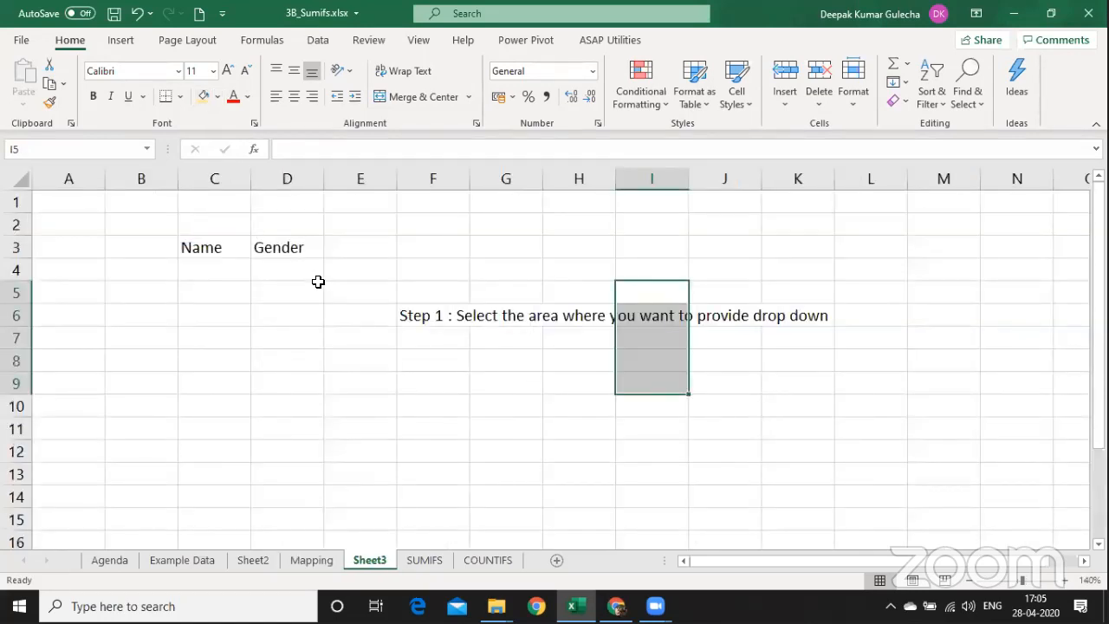
Shade Sheet3's Gender cells D4:D14 light gold and bring up the Data Validation options.
click(483, 311)
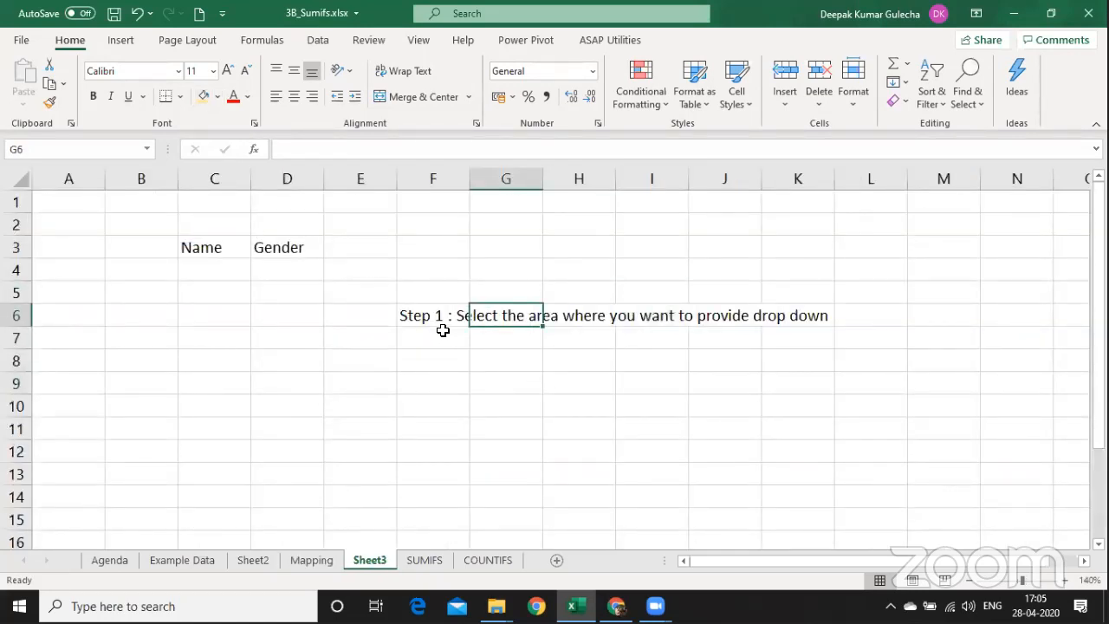
drag(290, 268, 282, 498)
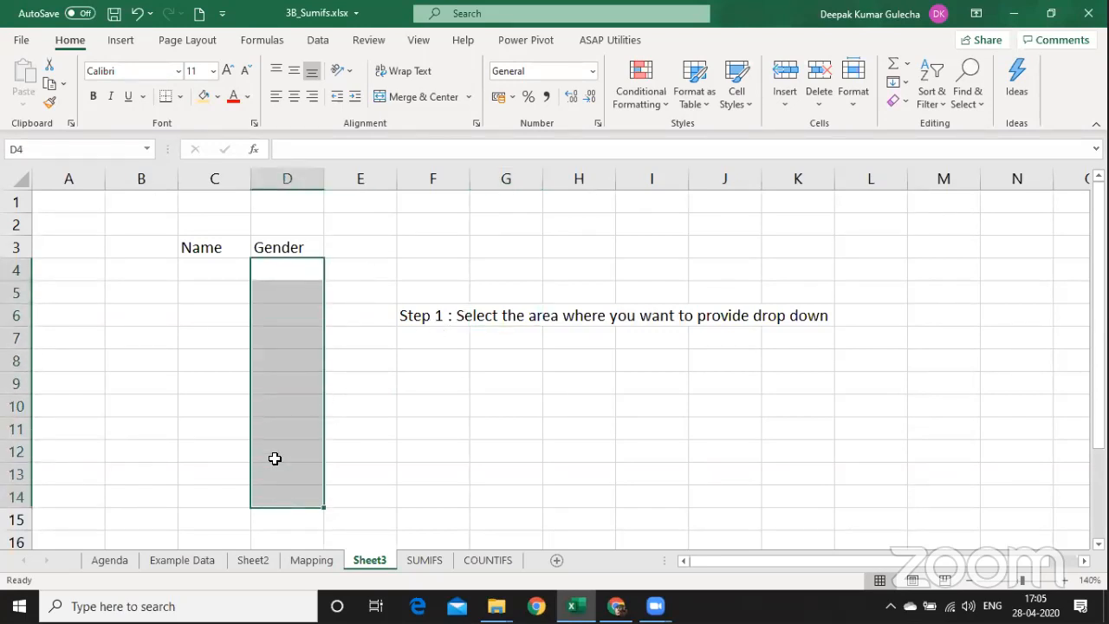
click(217, 96)
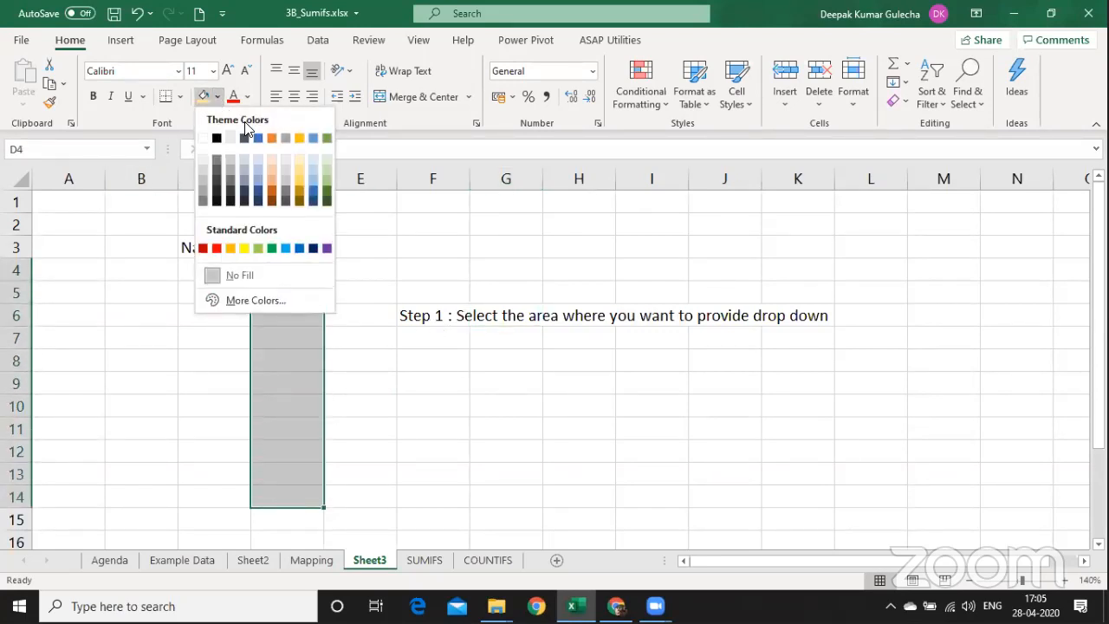
click(299, 164)
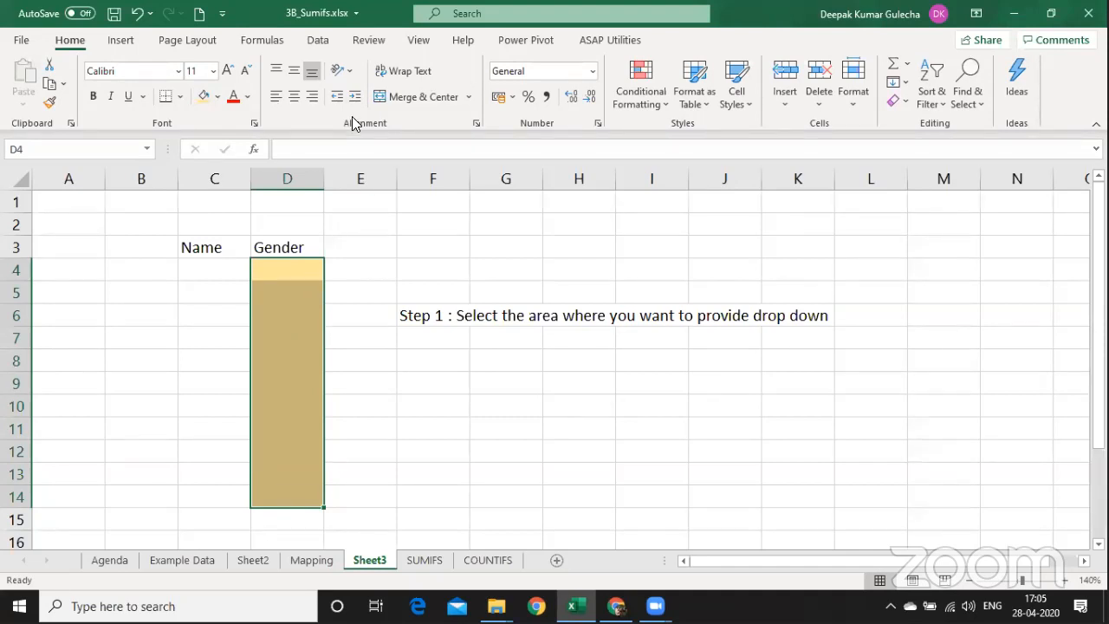
click(318, 40)
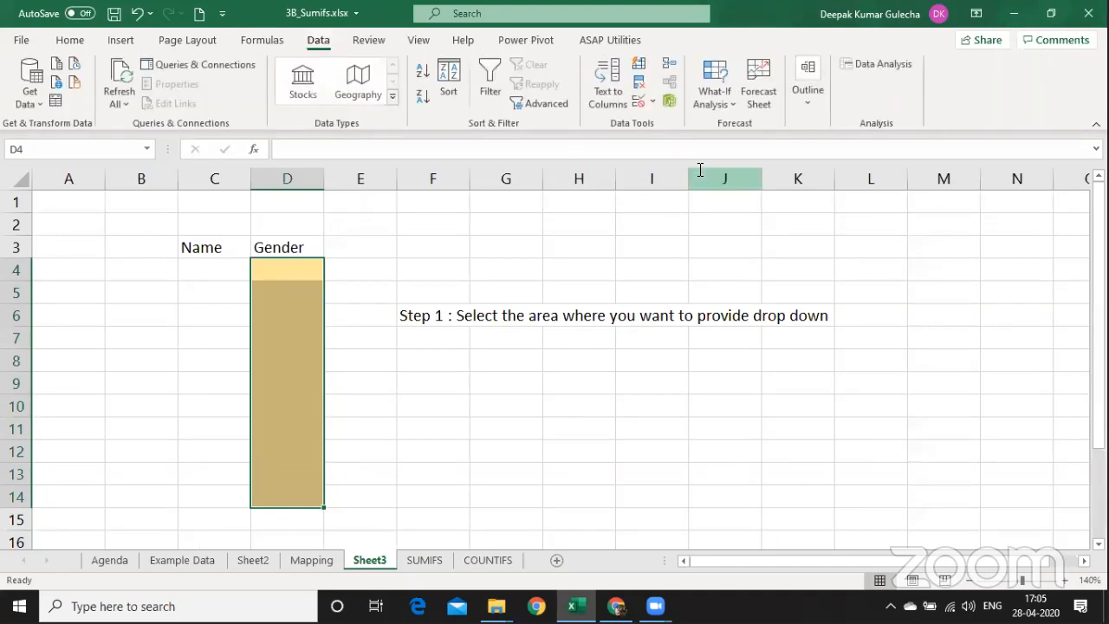
click(655, 102)
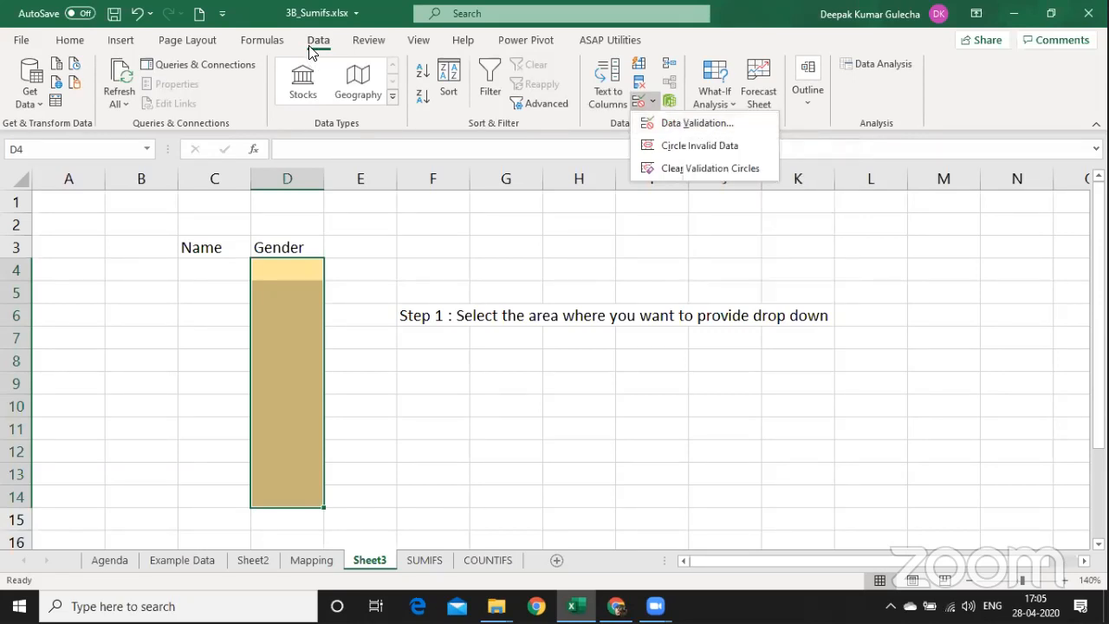
Give the Gender cells list validation sourced from =N_GENDER, then check D4's Male/Female drop-down.
click(693, 125)
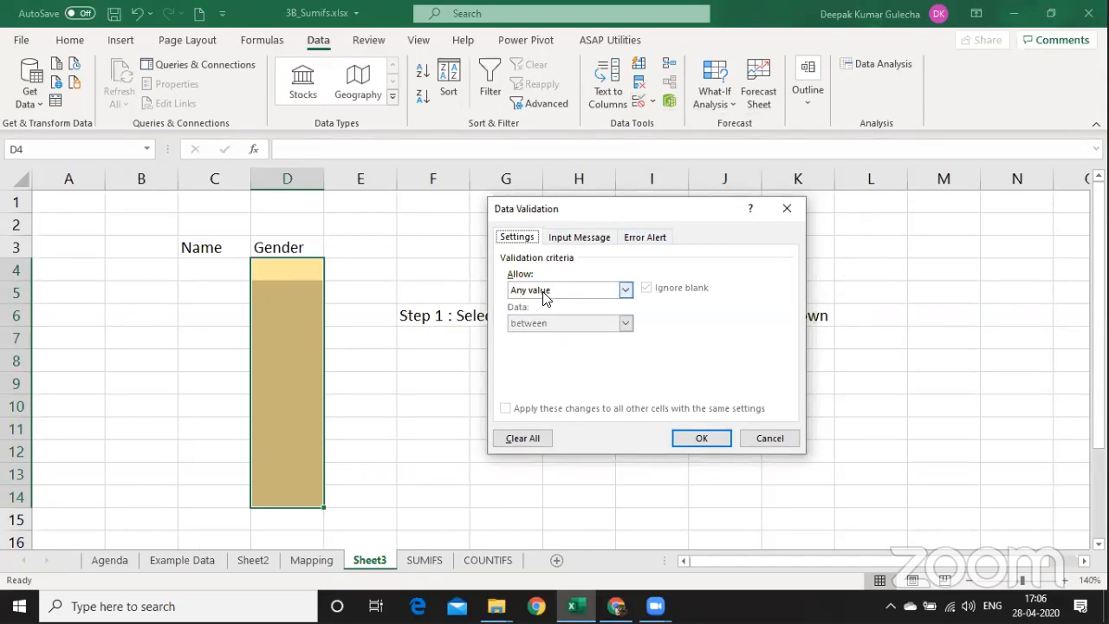
click(626, 291)
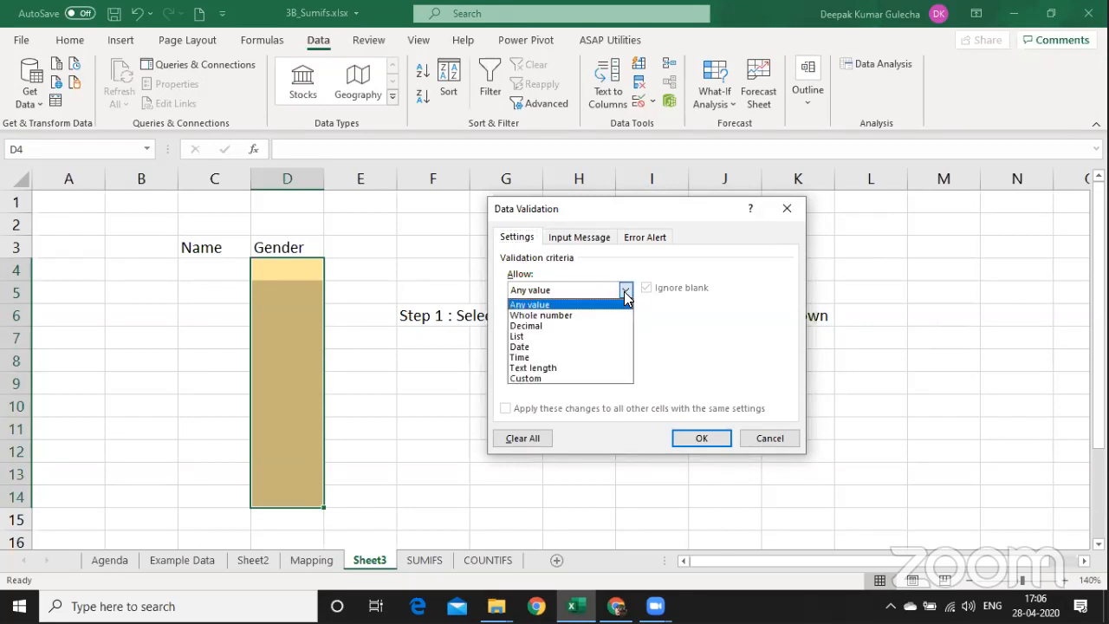
click(563, 336)
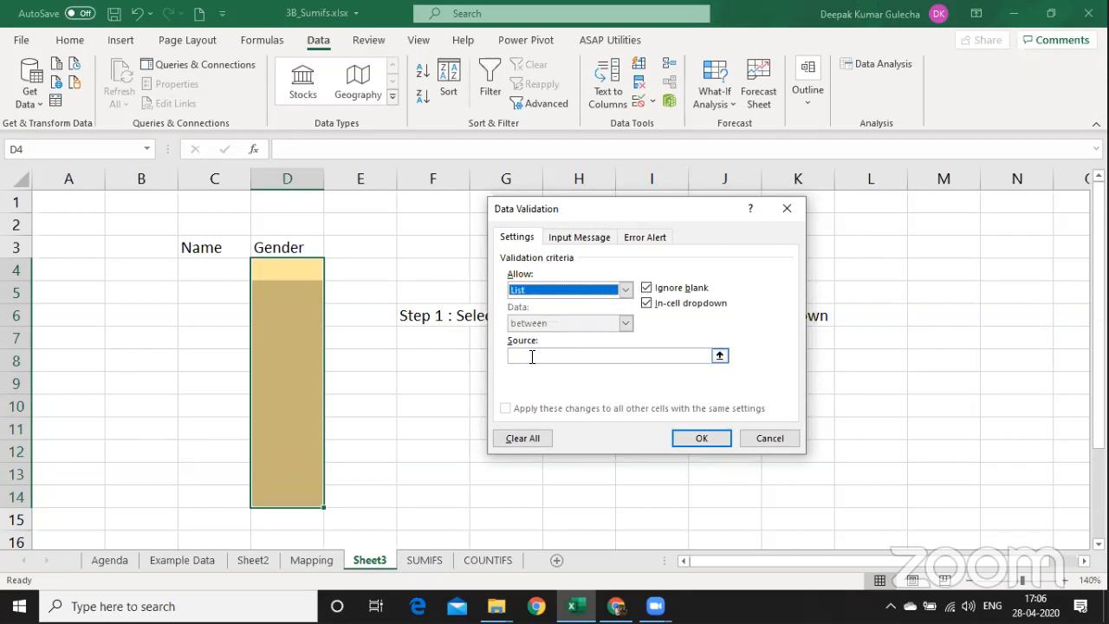
click(532, 356)
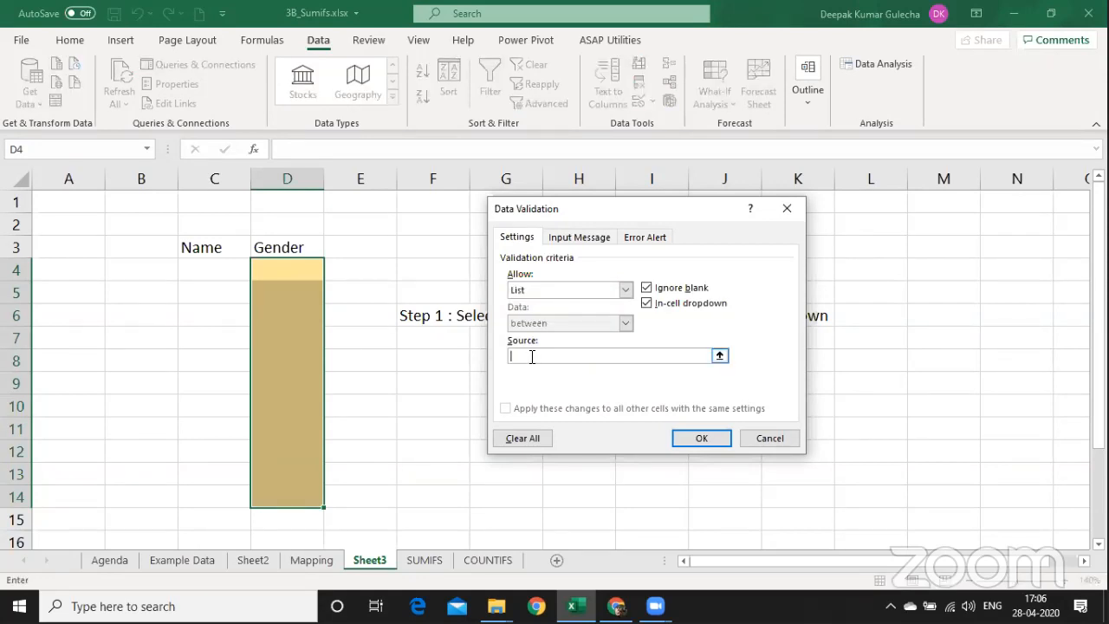
text(=N_GENDER)
click(699, 439)
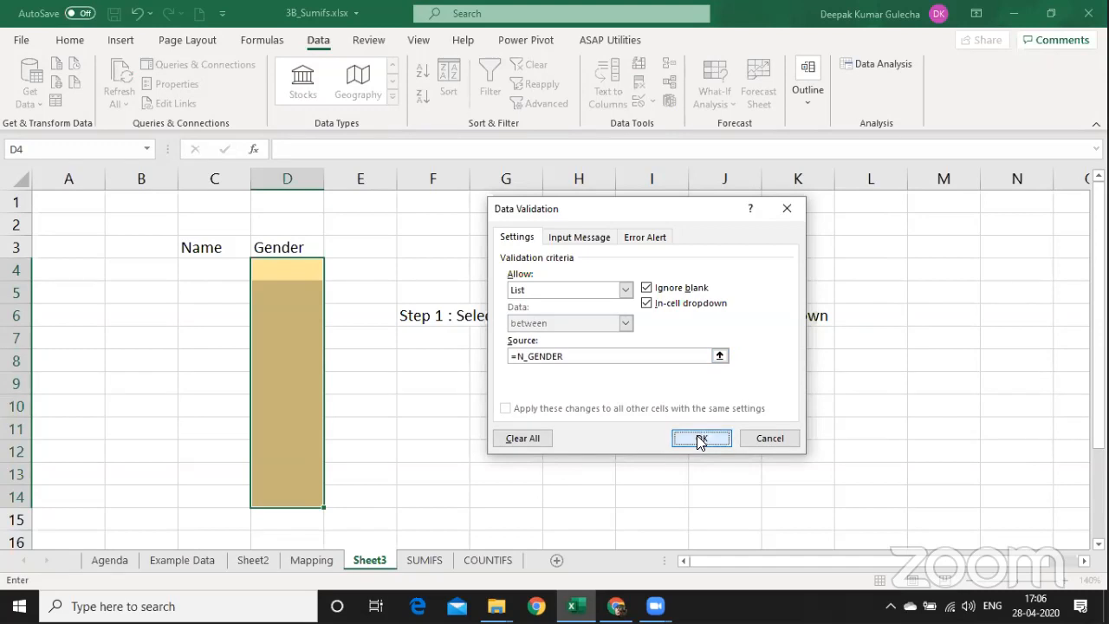
click(330, 274)
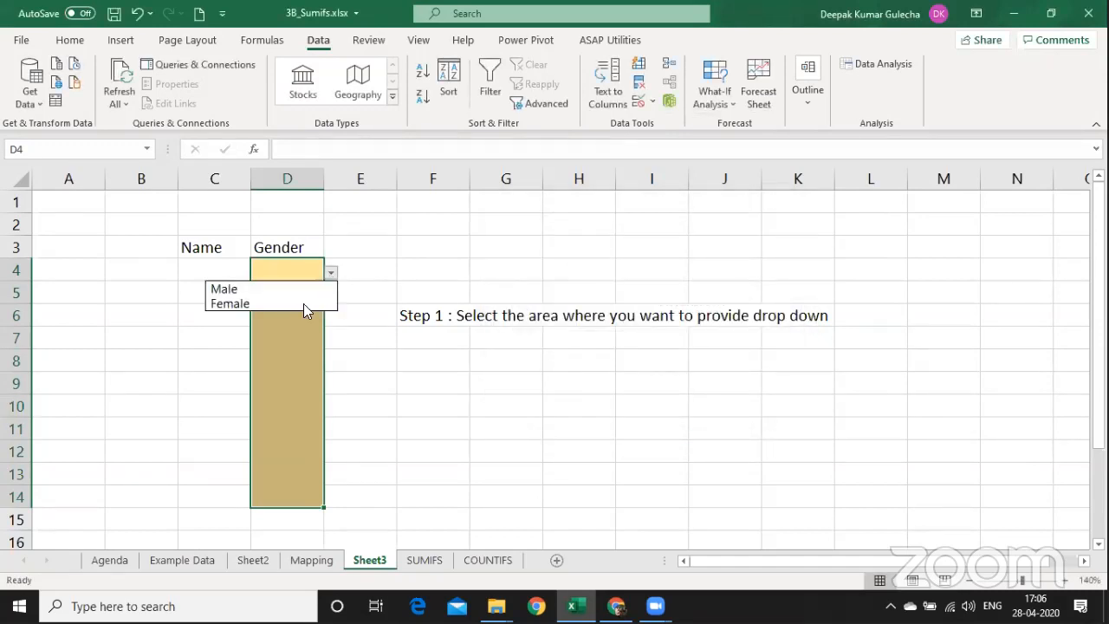
Pick Male from the drop-down in D7 and Female in D5.
key(Escape)
click(280, 345)
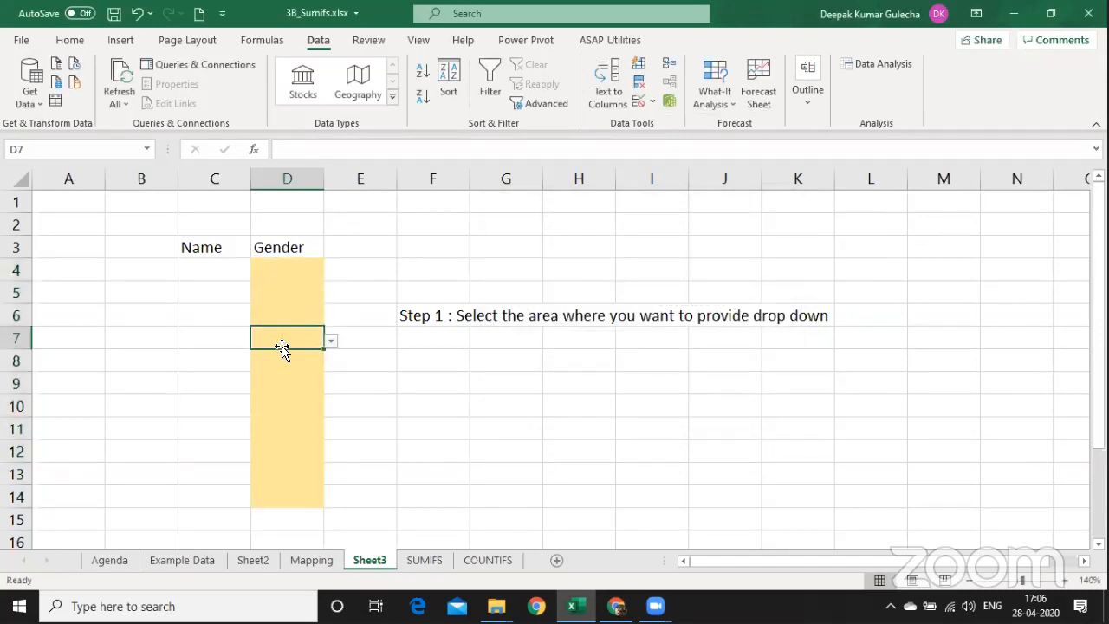
click(333, 345)
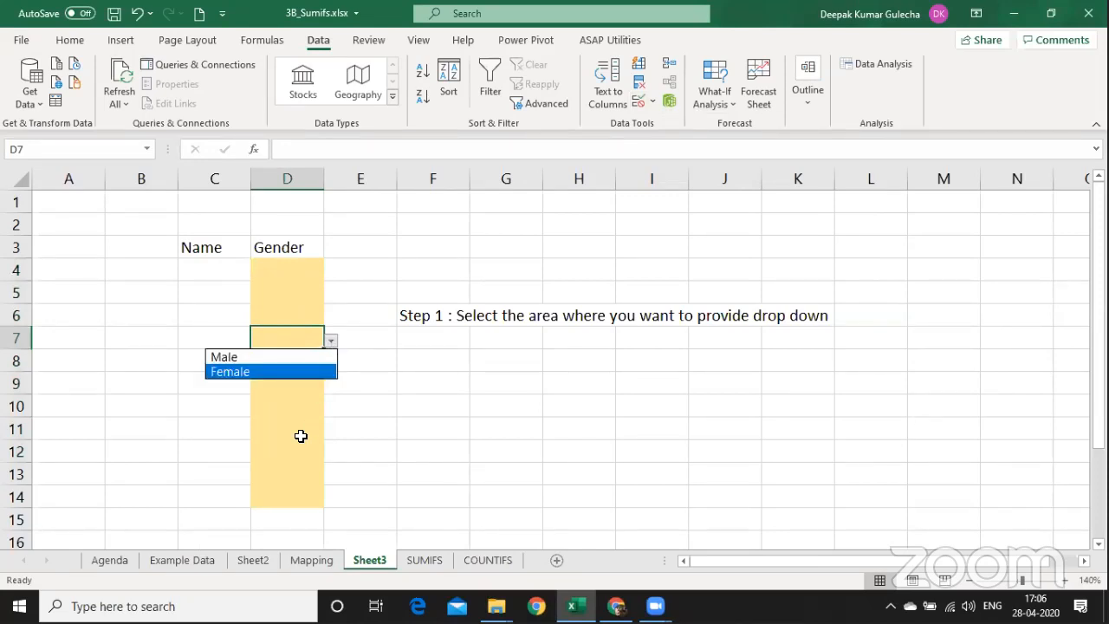
click(326, 341)
click(330, 342)
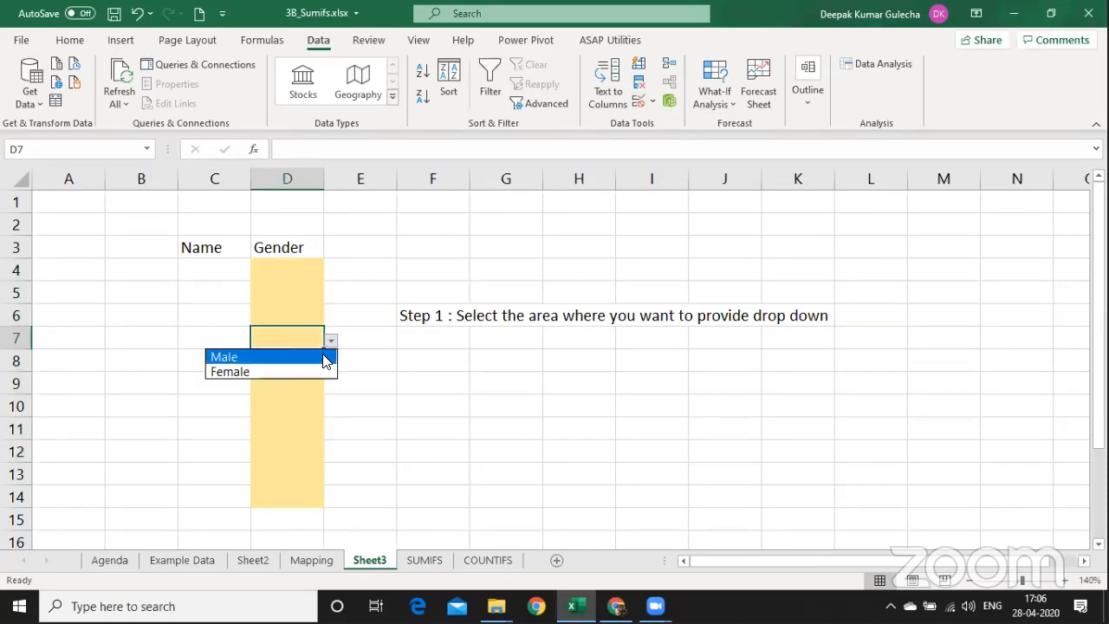
click(322, 356)
click(300, 295)
click(331, 296)
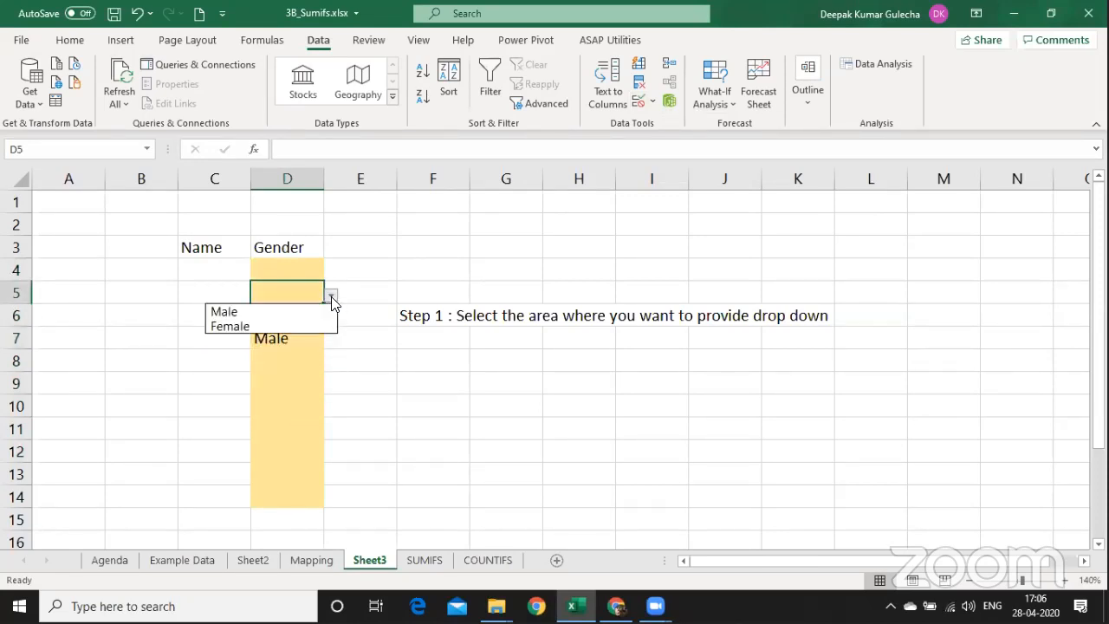
click(305, 326)
Pick Male in D9, then select the Gender cells D4:D14.
click(299, 270)
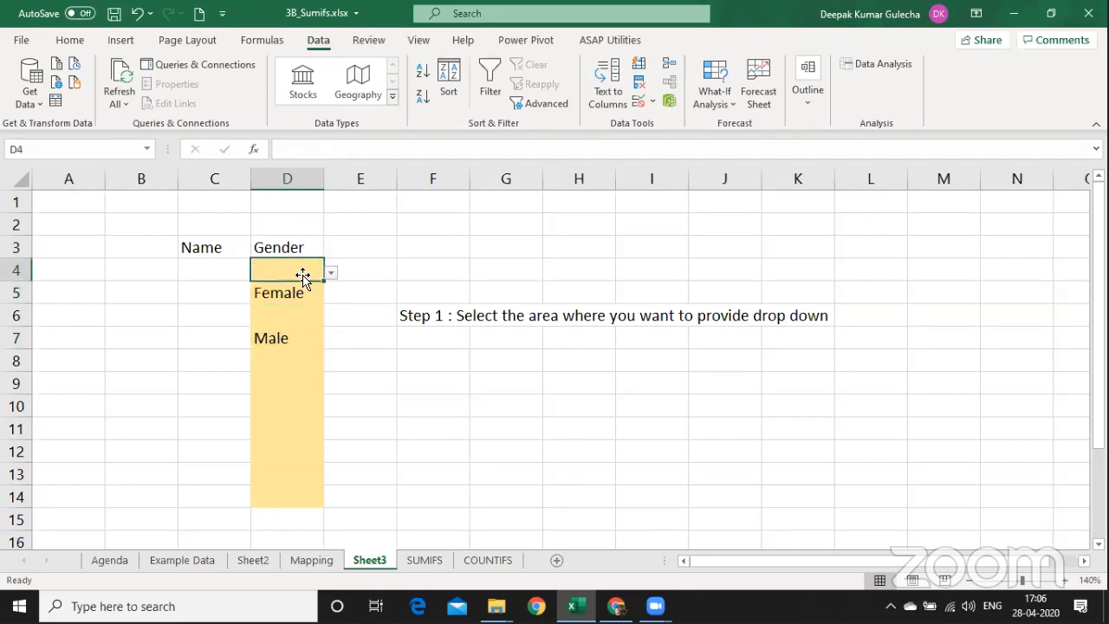
click(330, 273)
click(291, 382)
click(287, 382)
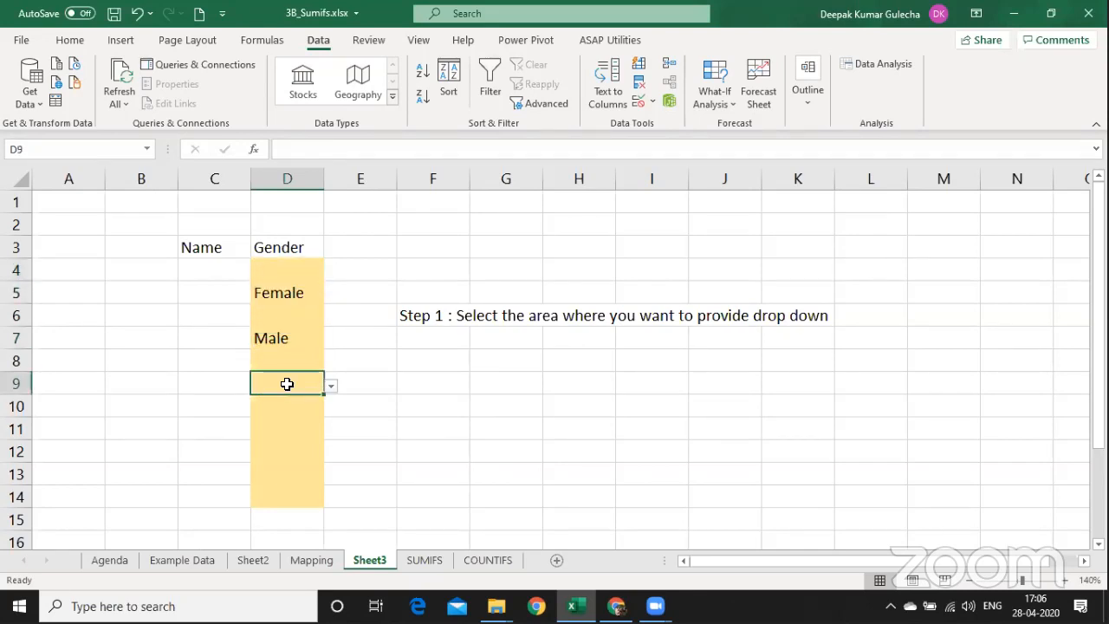
click(332, 390)
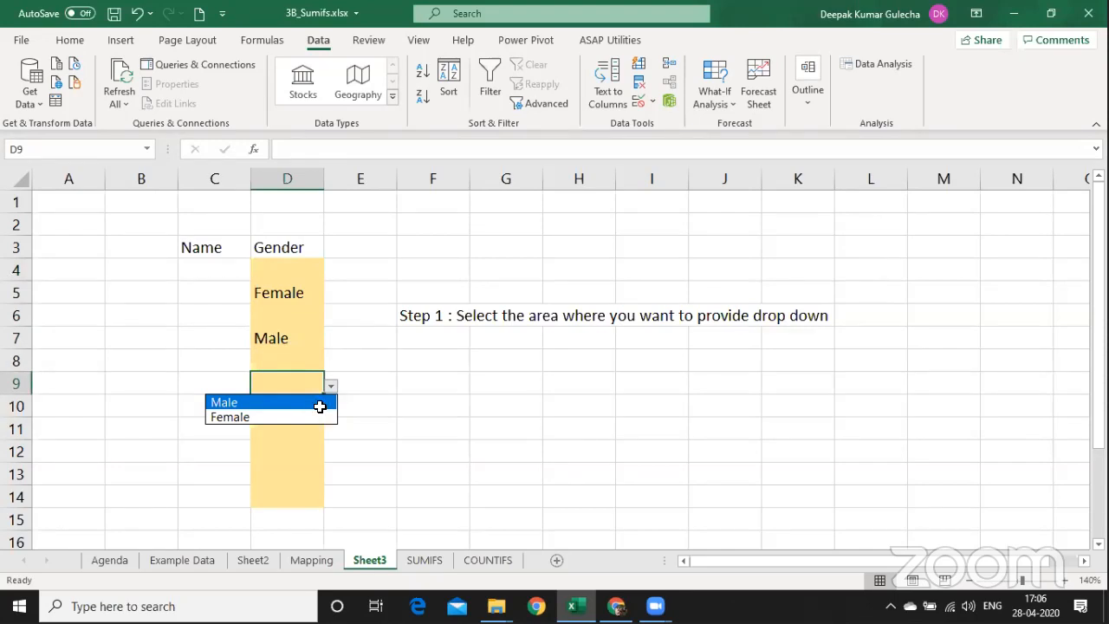
click(320, 400)
drag(289, 260, 283, 498)
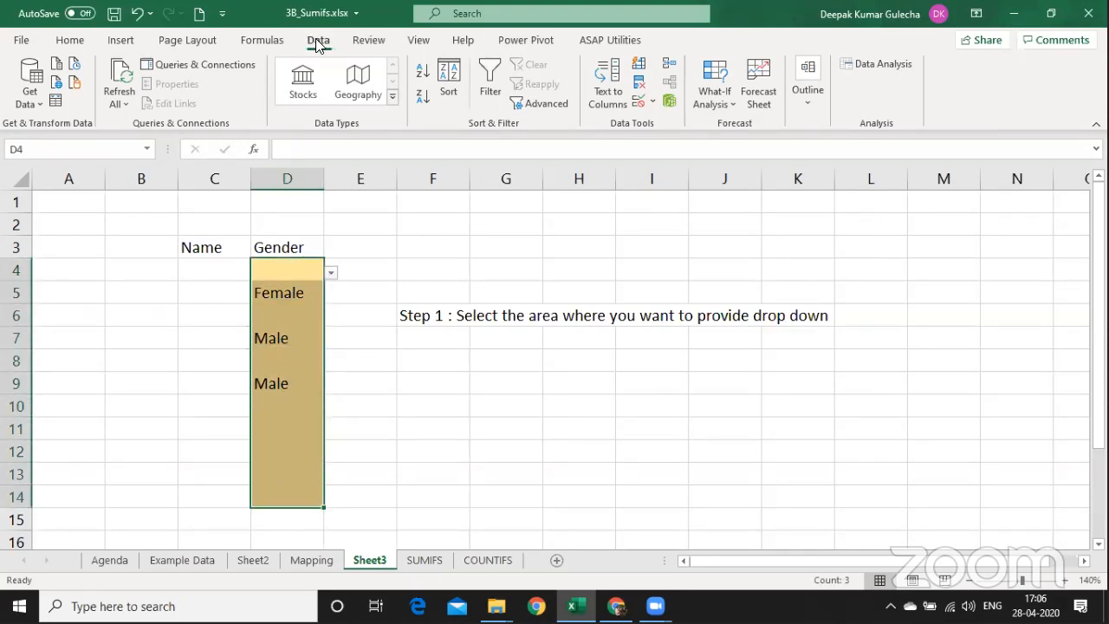
Reopen Data Validation for D4:D14, keep List as the allowed type, and move the dialog aside.
click(654, 103)
click(665, 122)
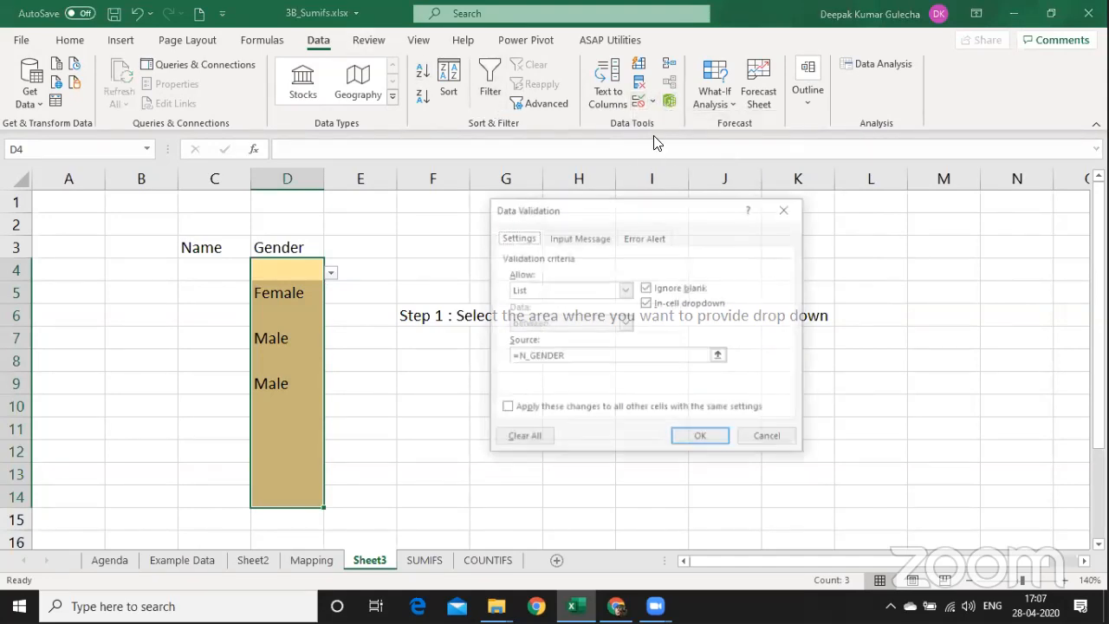
click(547, 291)
click(546, 291)
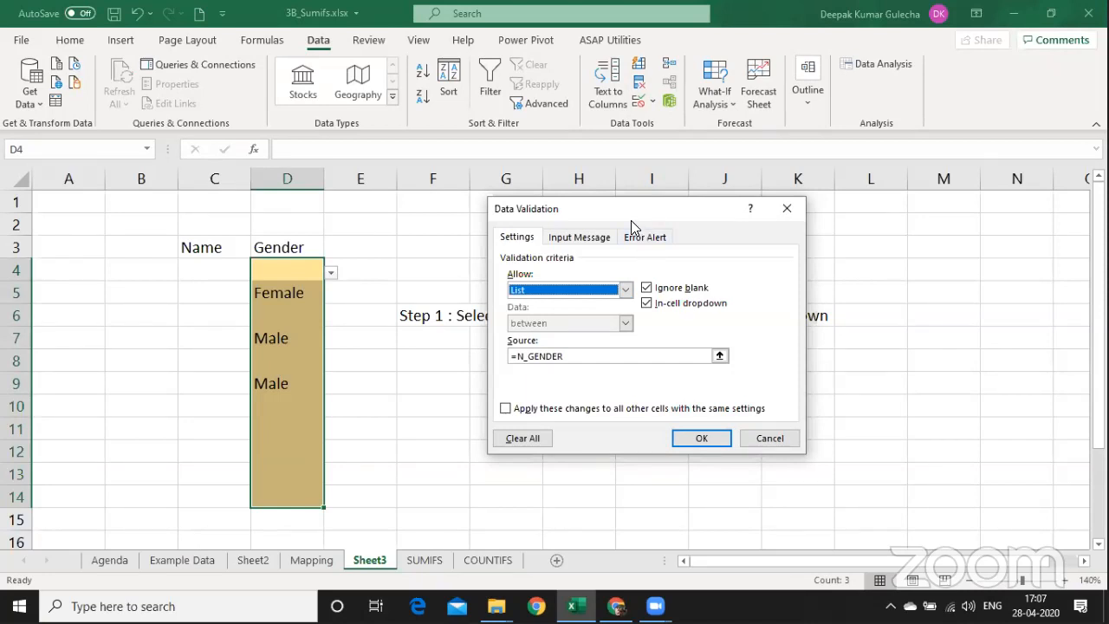
drag(630, 220, 387, 241)
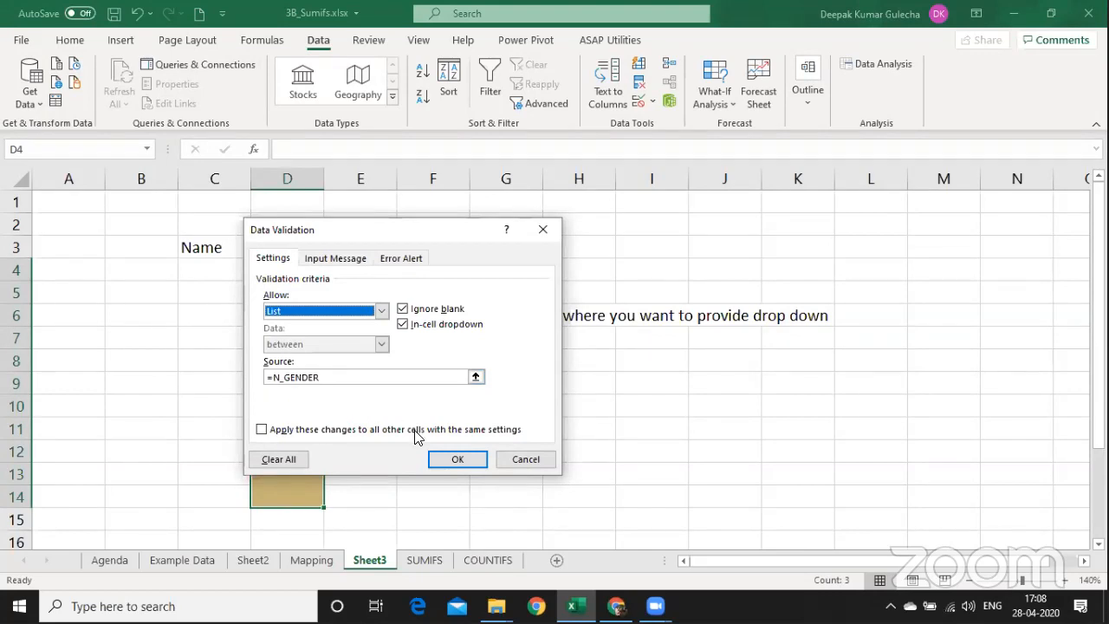
Close the Data Validation dialog with OK, leaving the Gender entries unchanged.
click(456, 461)
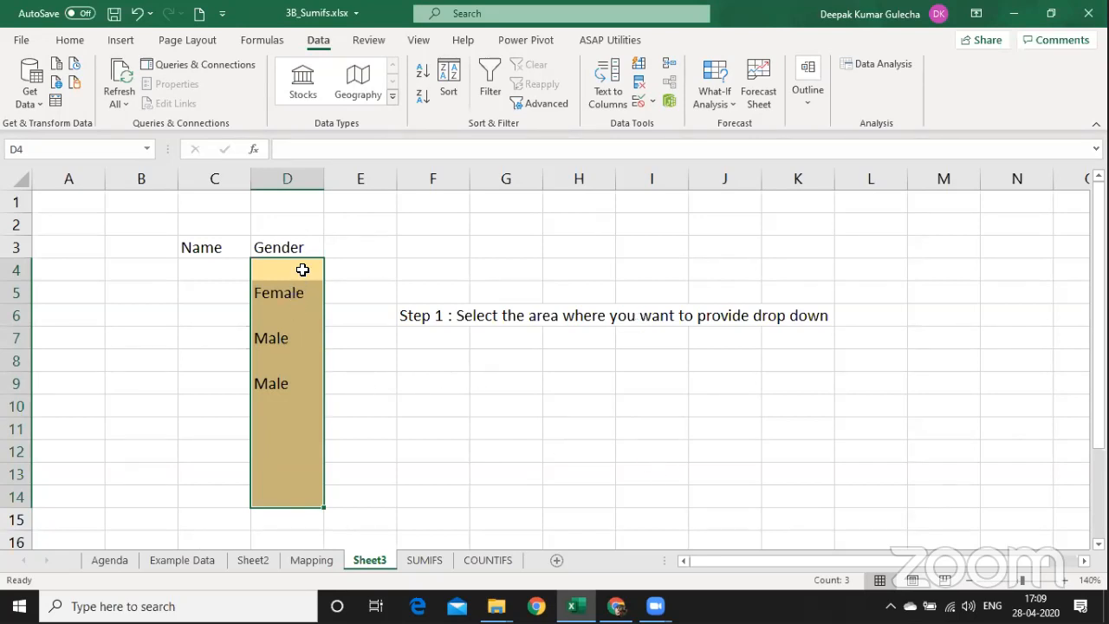
key(Down)
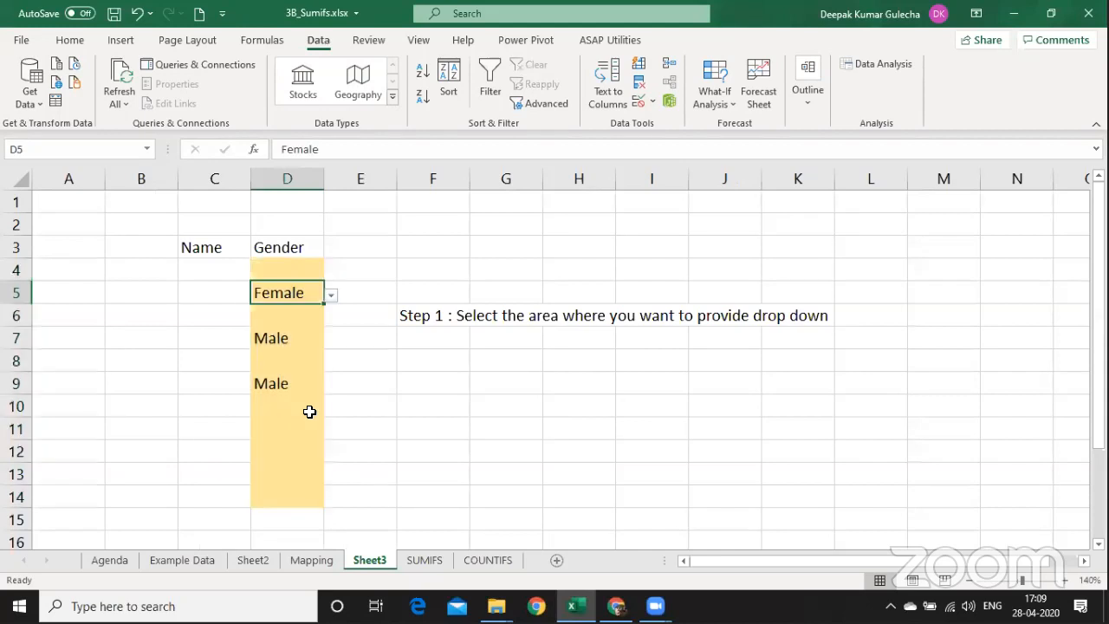
text(aglanglngfnlfgnlndfglnarg)
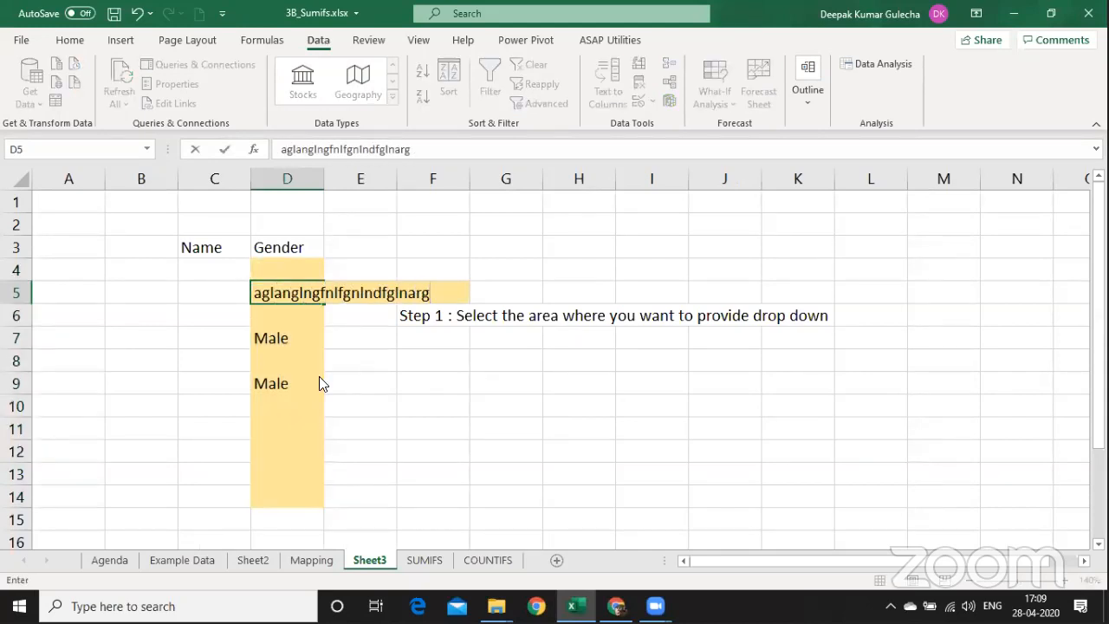
key(Return)
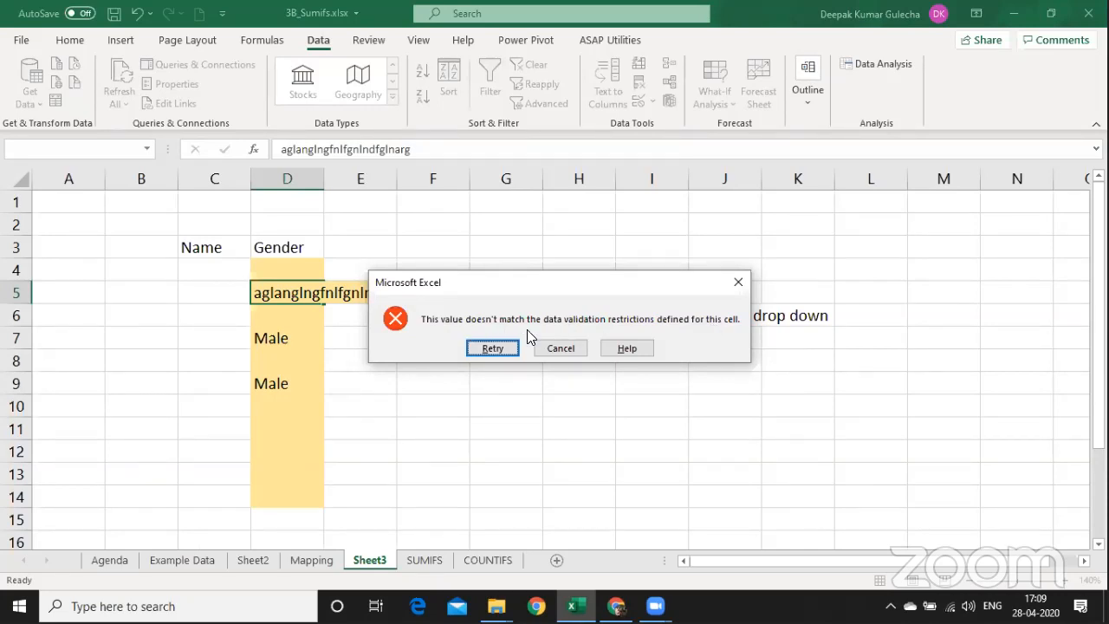
click(559, 348)
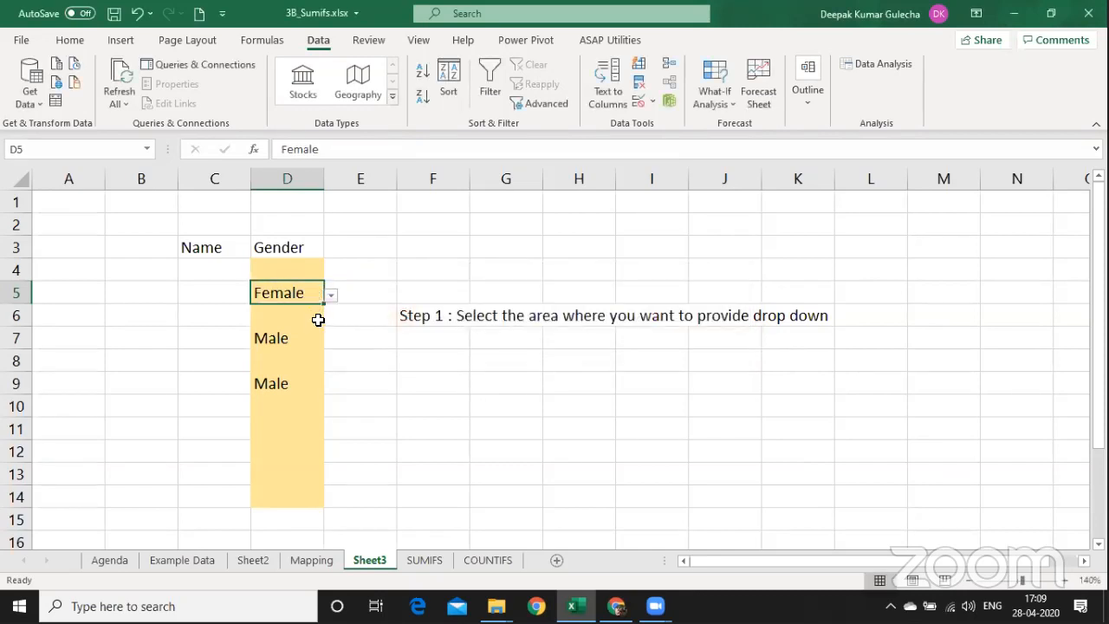
key(Up)
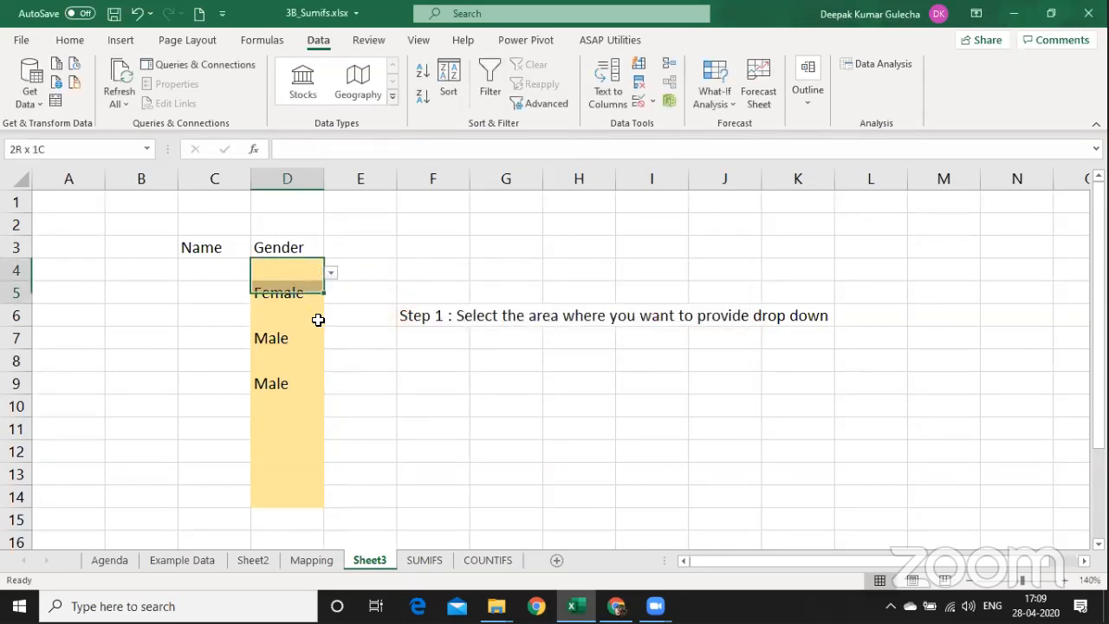
key(shift+Down)
key(shift+Down)
key(shift+Down)
key(shift+Down)
key(shift+Down)
key(shift+Down)
key(shift+Down)
key(shift+Down)
key(shift+Down)
key(shift+Down)
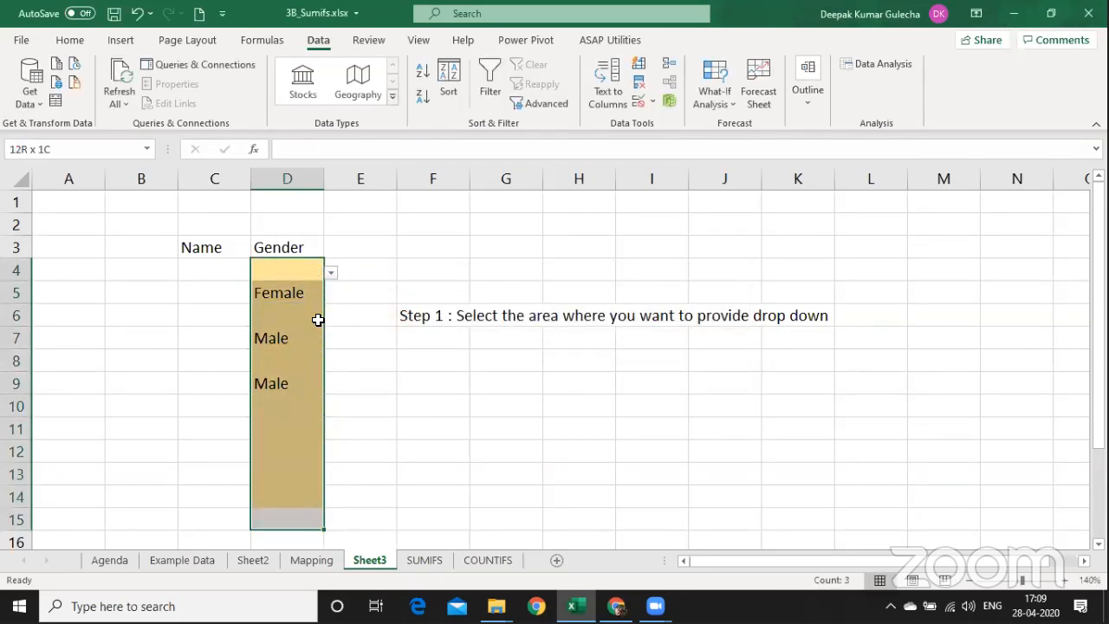
Open the Gender cells' Data Validation error alert settings and keep Stop as the style.
click(653, 102)
click(689, 119)
click(416, 258)
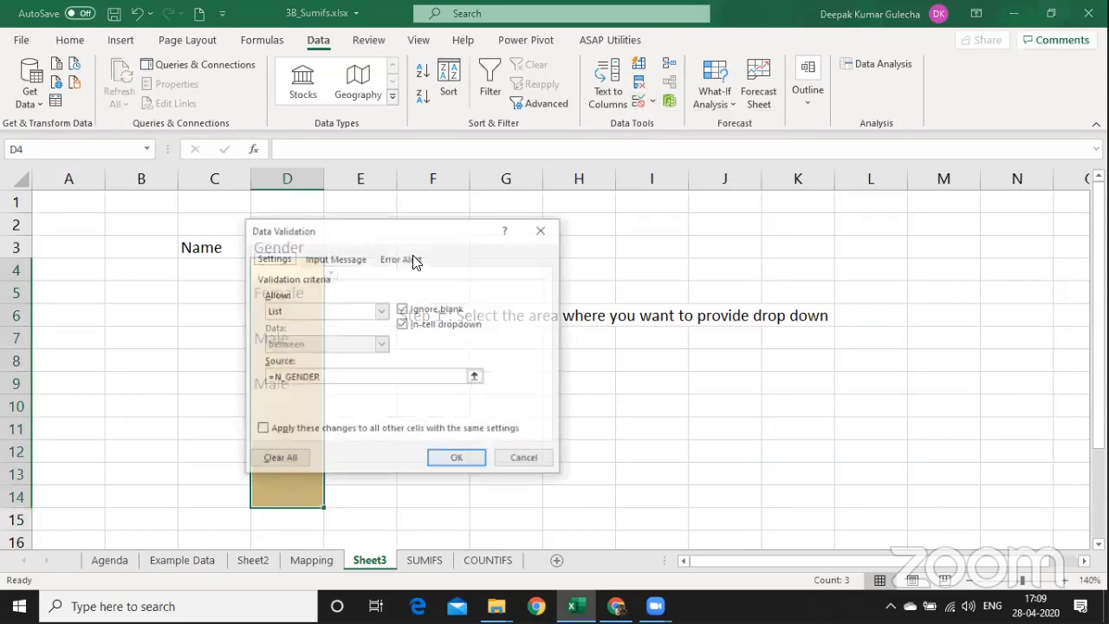
click(448, 332)
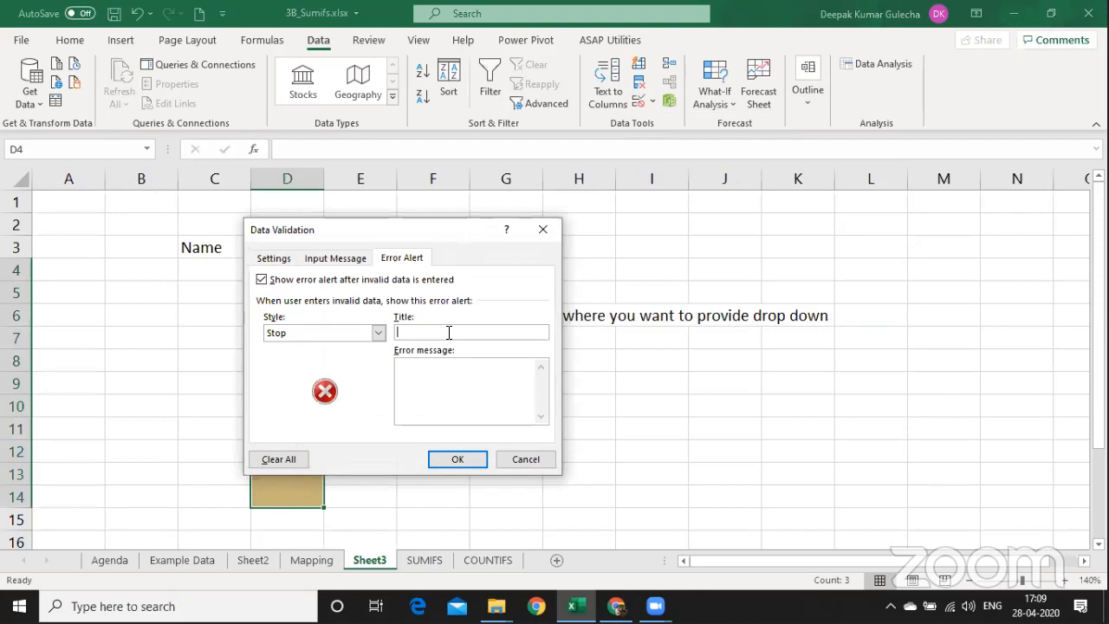
click(377, 333)
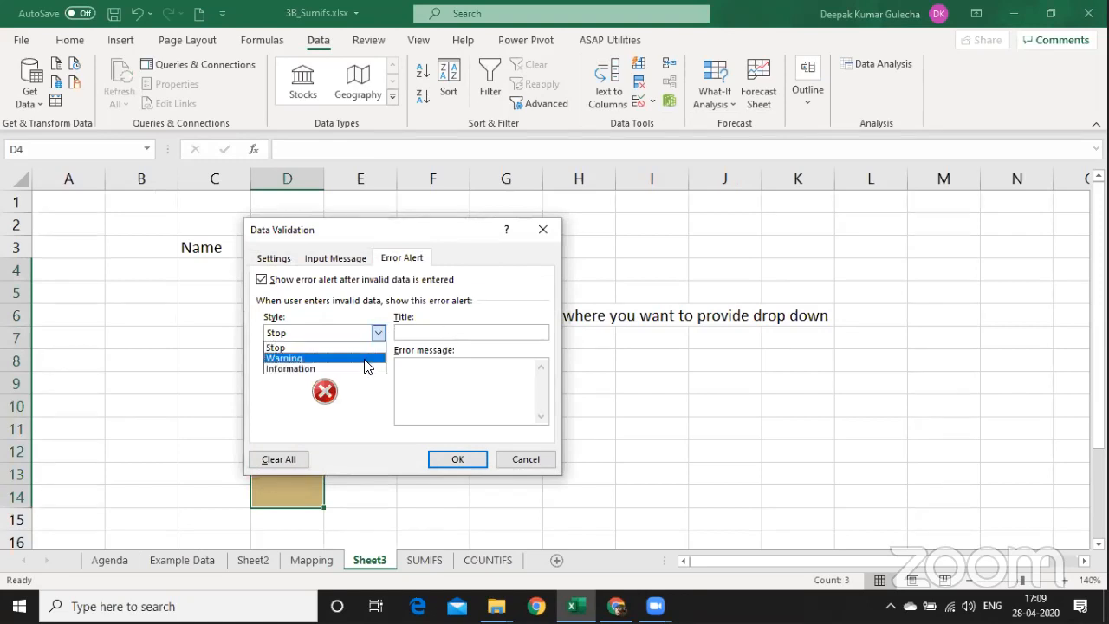
click(361, 348)
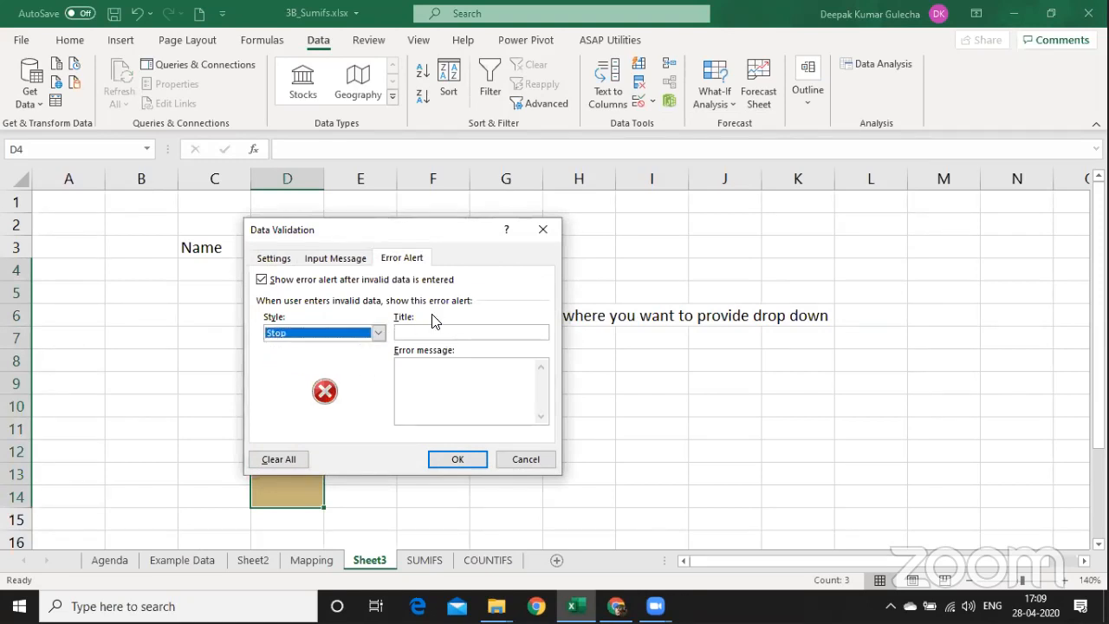
Set the alert title 'Brother' and a message asking users to pick drop-down options, then confirm.
click(434, 333)
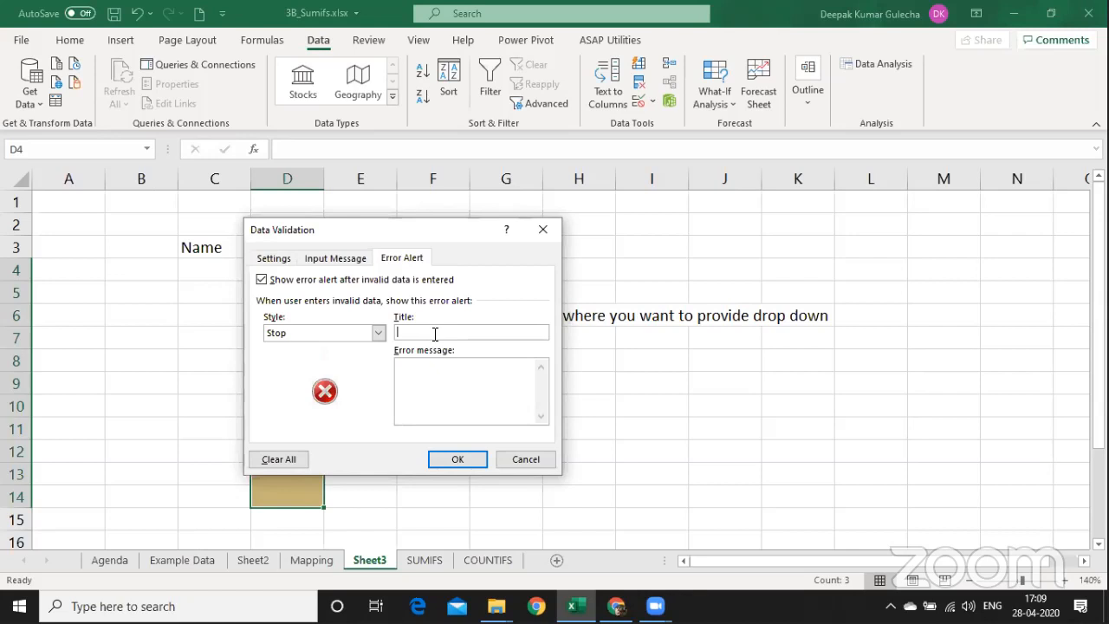
text(Brother)
key(Tab)
text(Dear  Brother..)
key(Return)
key(Return)
text(Please select the opti)
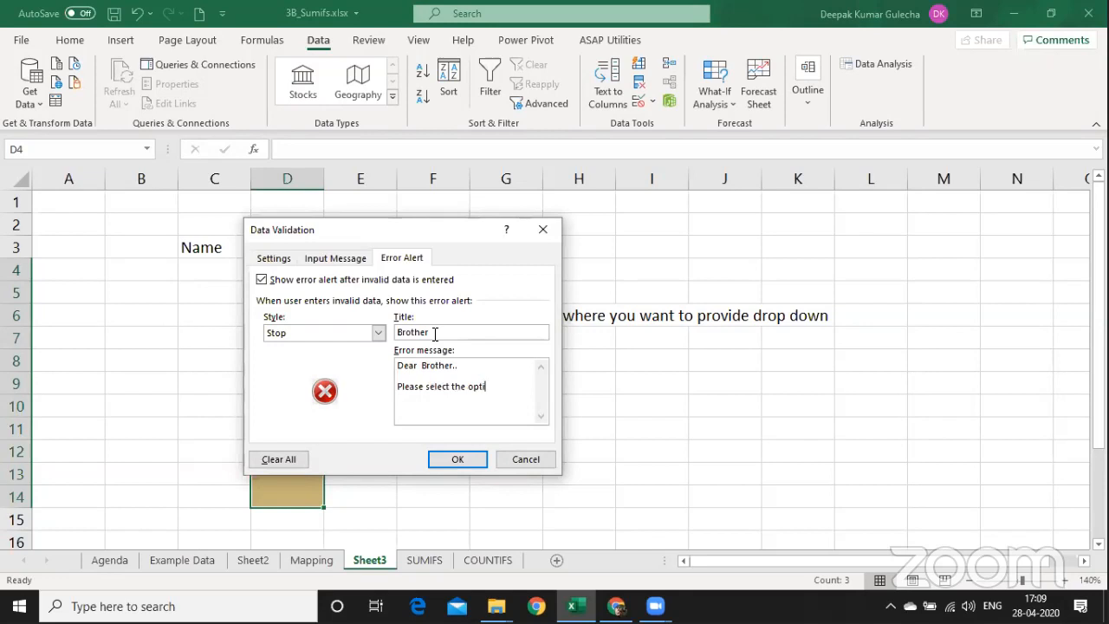
text(ons provided in d)
text(rop down )
text(- ot)
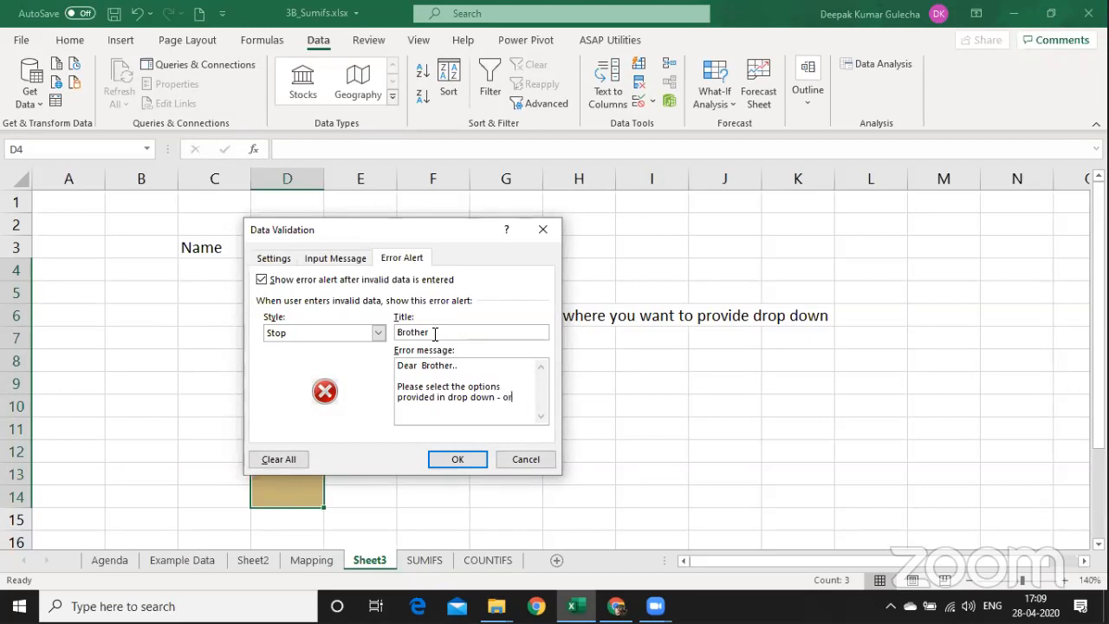
text( else i will inform modi ji...)
click(468, 461)
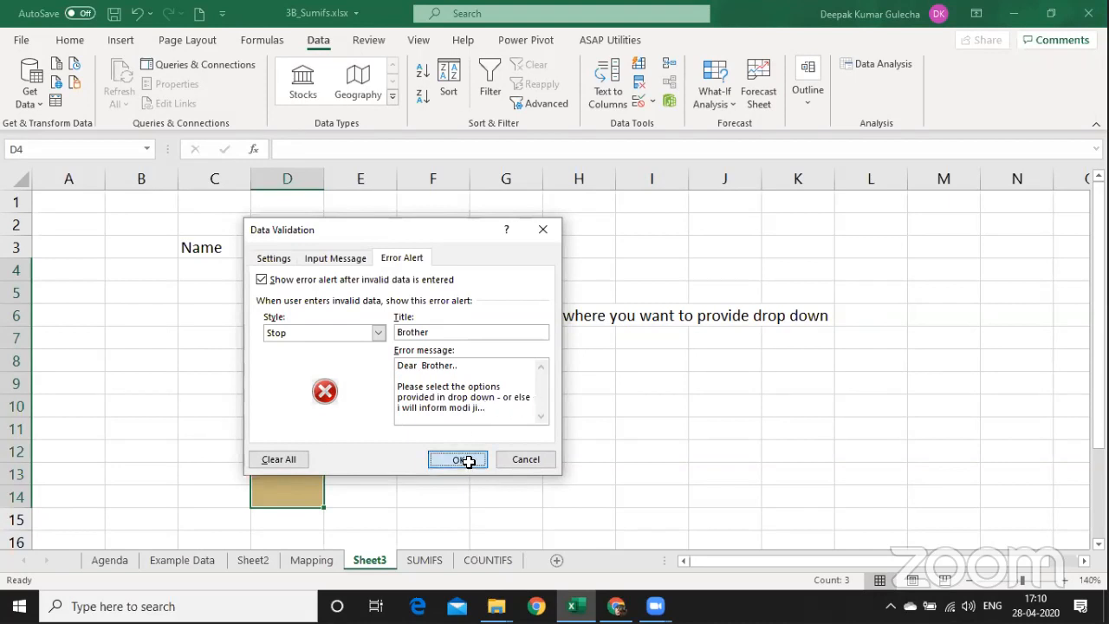
key(Down)
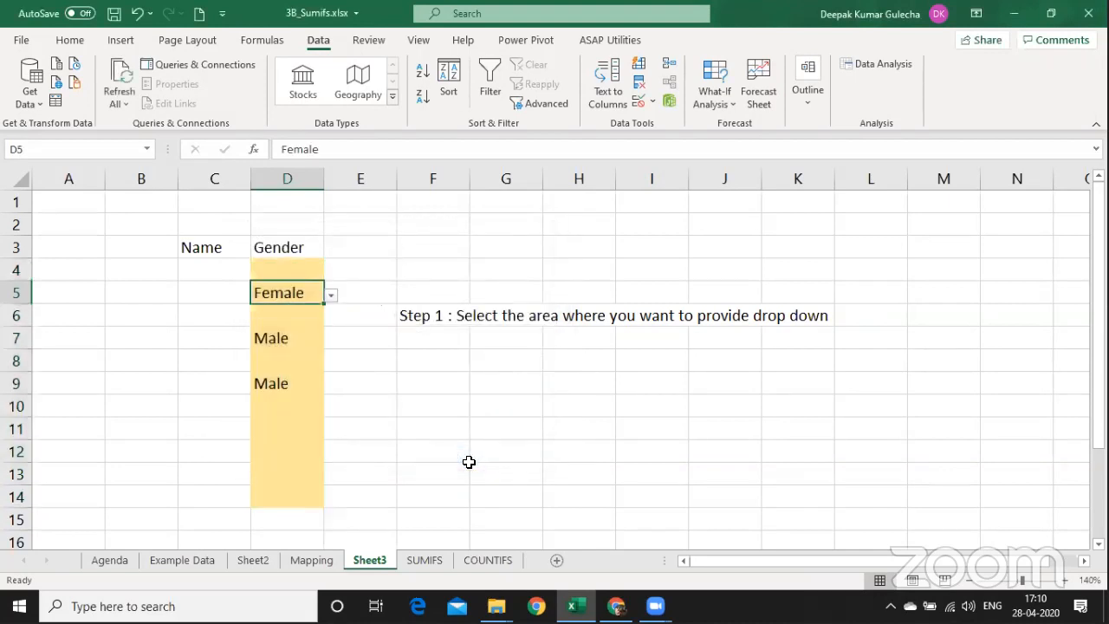
Enter 'kgnglfnblsnfl' in D5, cancel the Brother alert, then select D4:D14.
text(kgnglfnblsnfl)
key(Return)
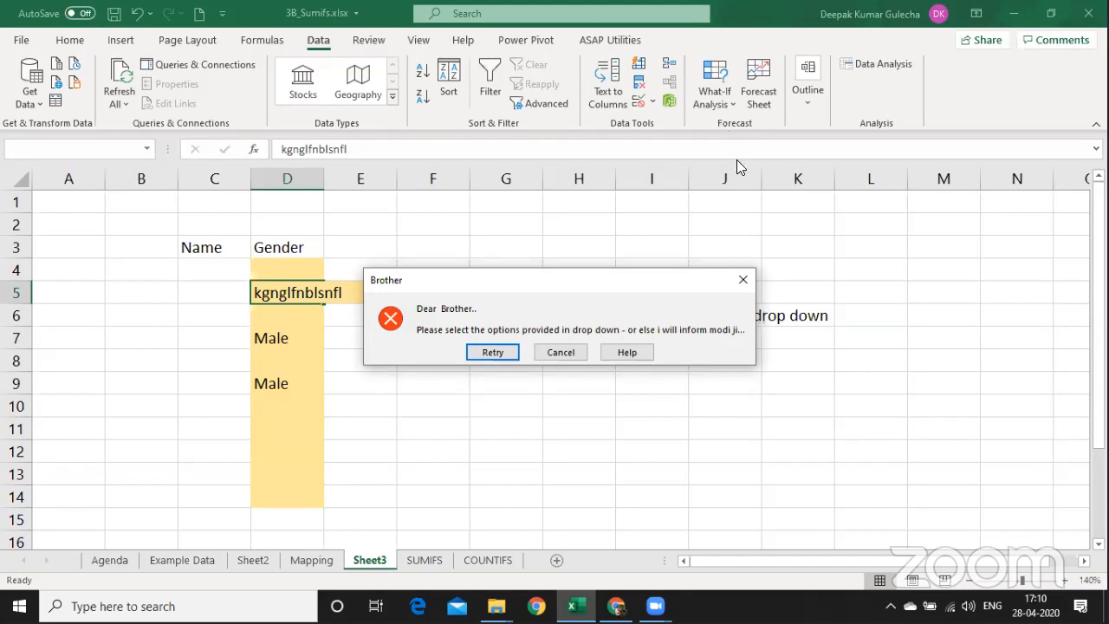
click(804, 197)
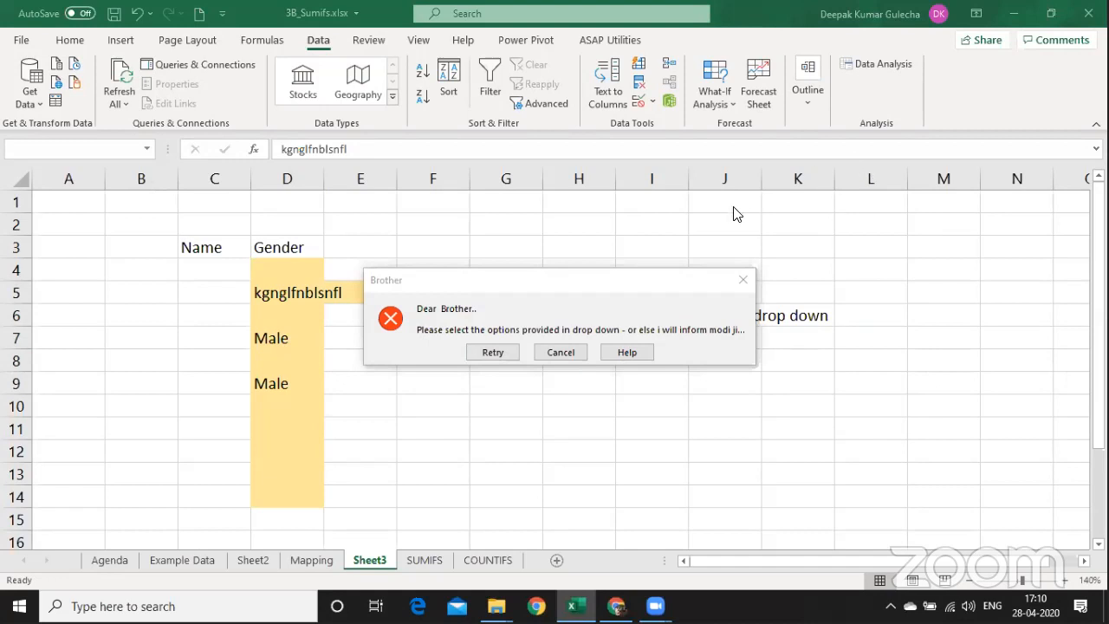
click(567, 352)
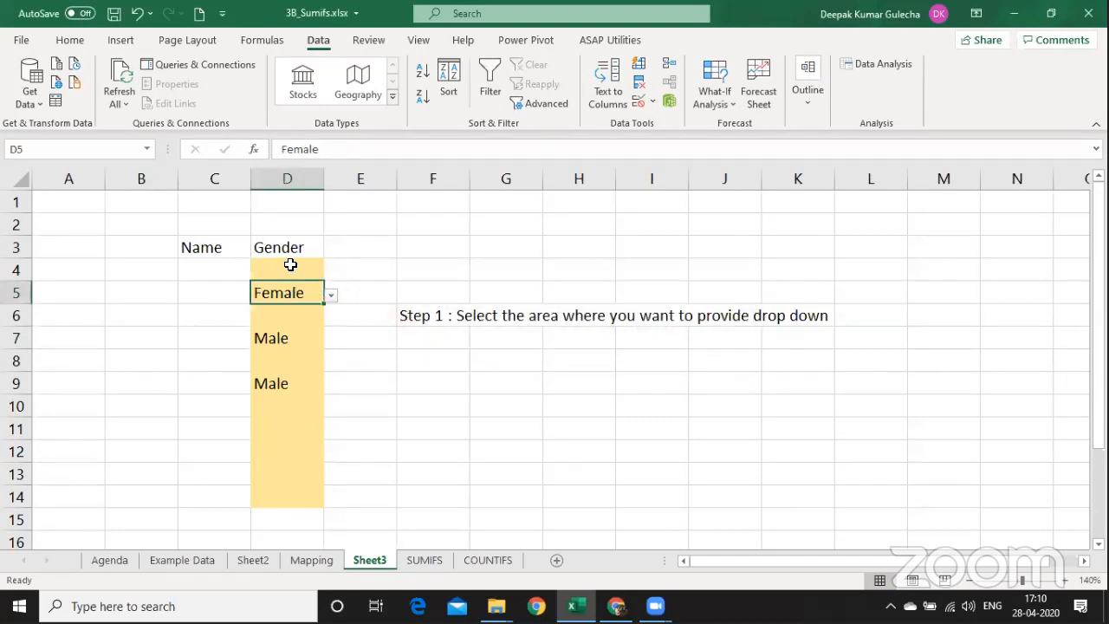
drag(289, 268, 287, 484)
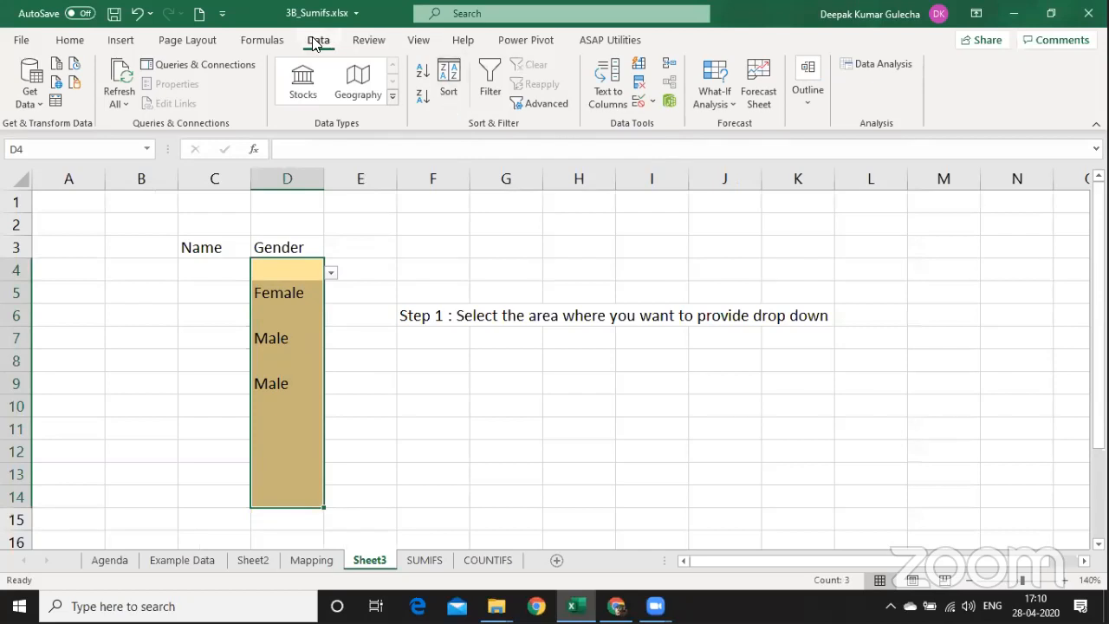
Reopen Data Validation for D4:D14, review the =N_GENDER list source, and return to Input Message.
click(650, 104)
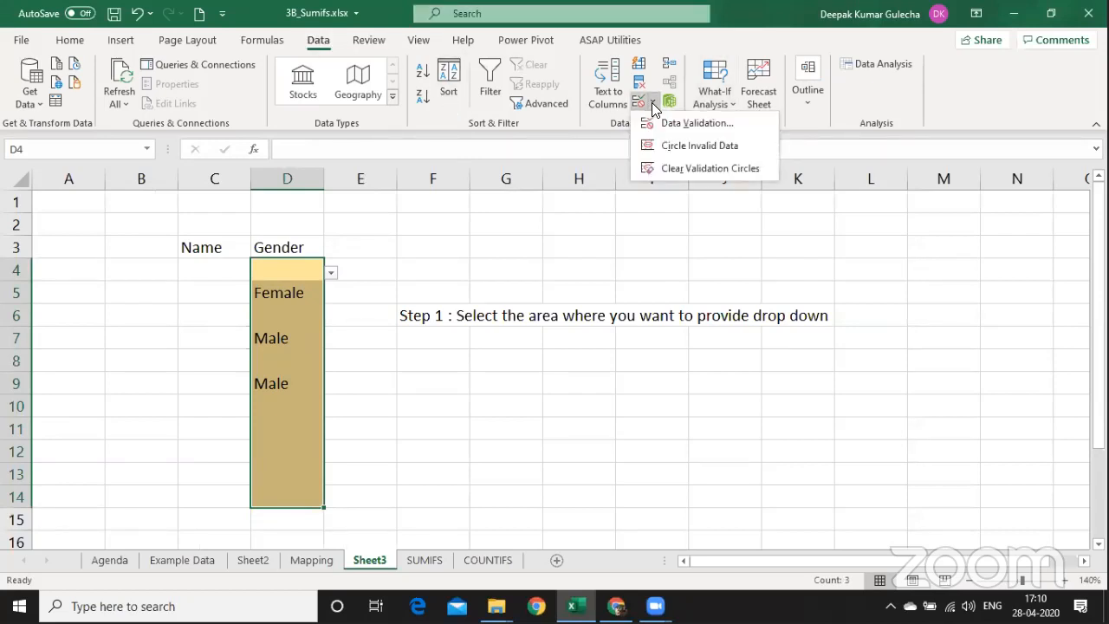
click(672, 119)
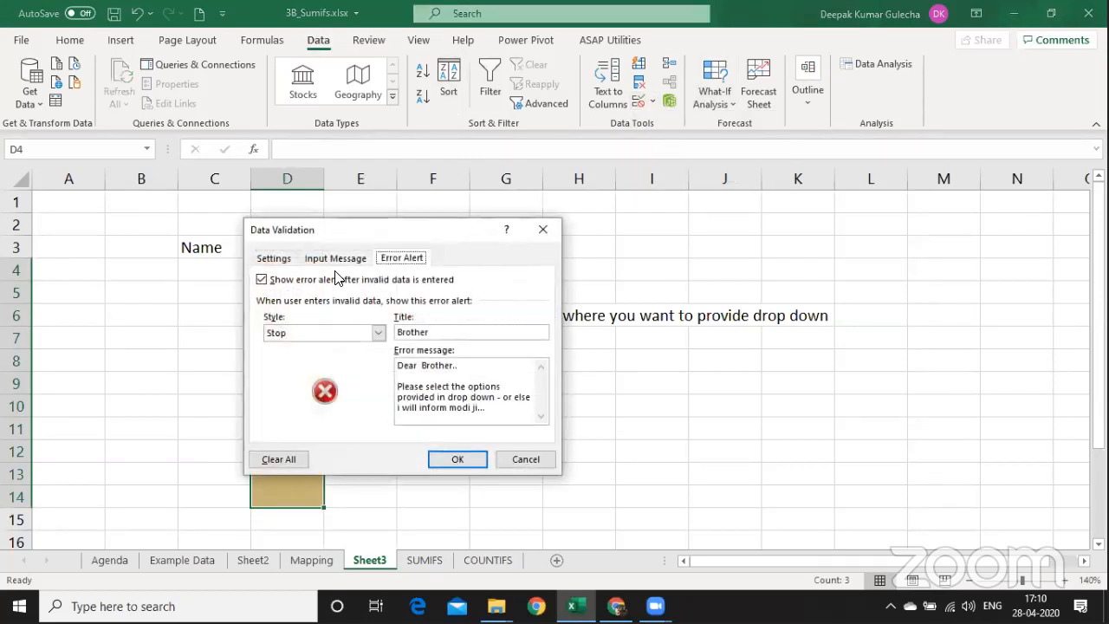
click(334, 259)
click(377, 332)
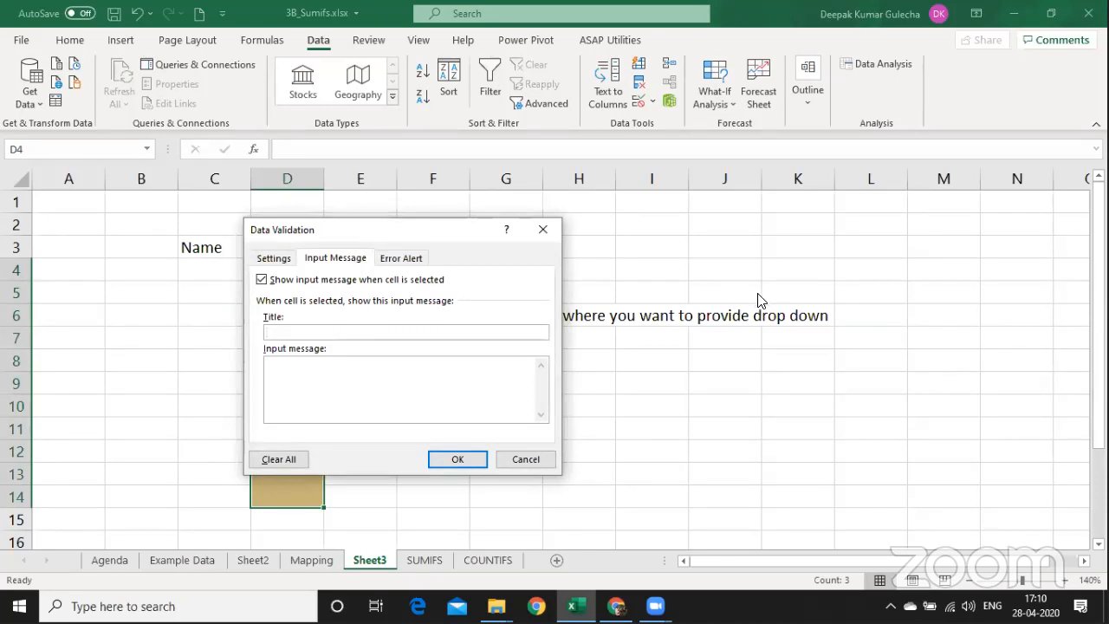
click(269, 259)
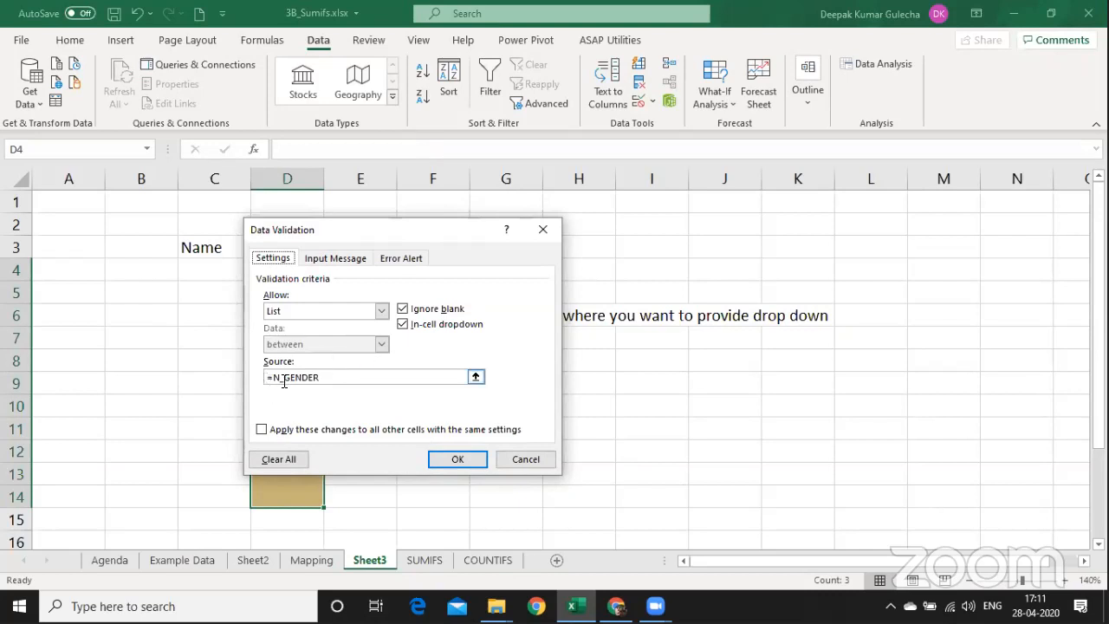
click(341, 263)
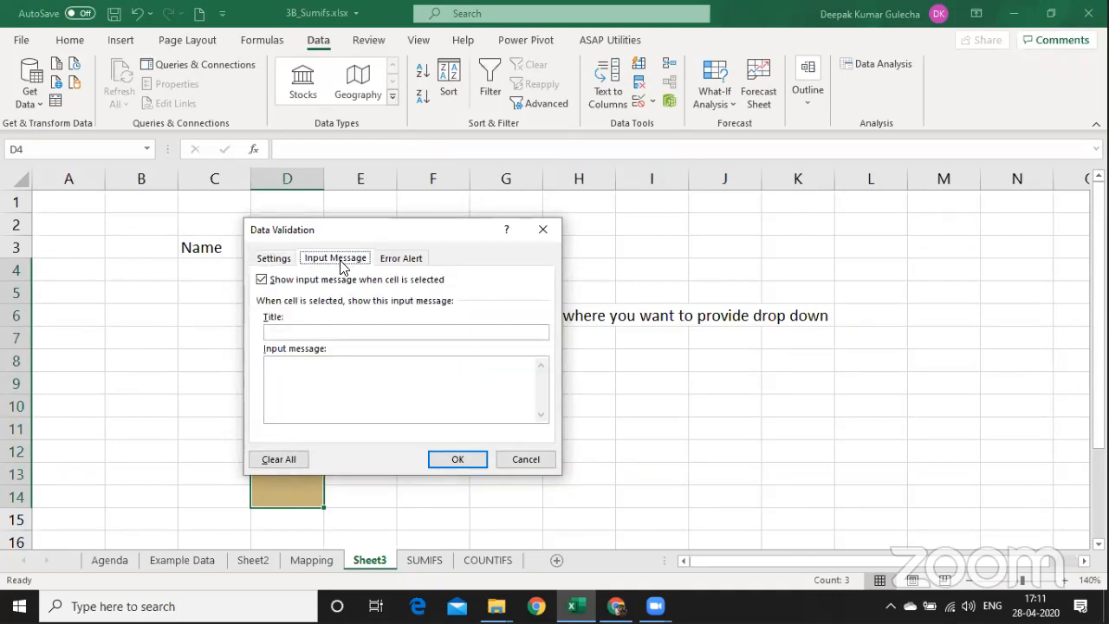
Enter input message title '80C Deduction' and first line 'Documents required for 80C..'.
click(317, 333)
text(80C Deduction)
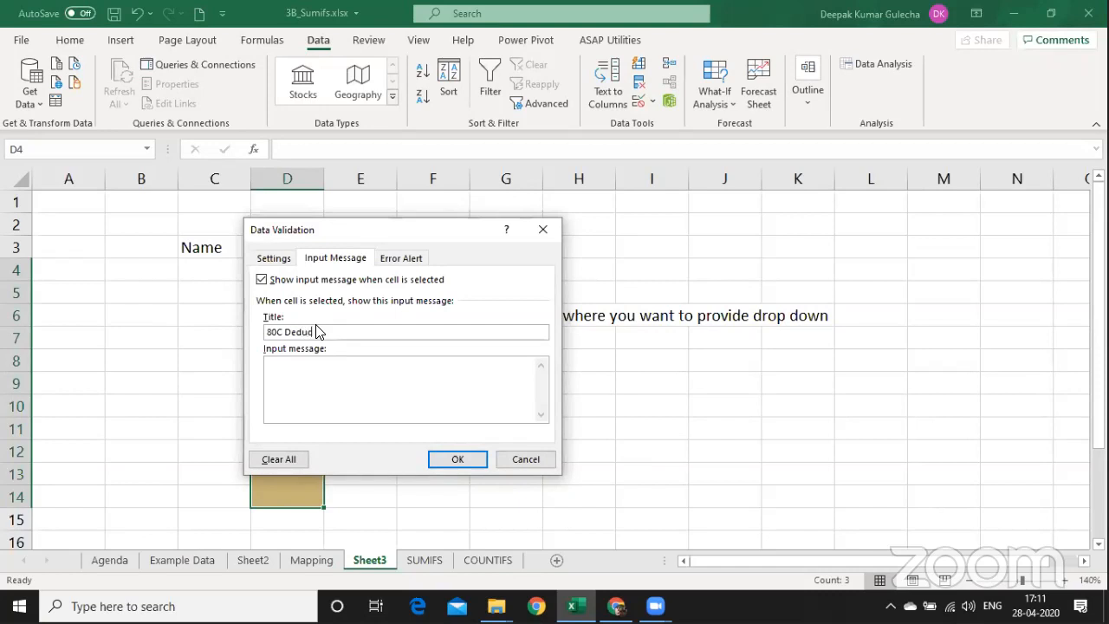
key(Tab)
text(You)
key(BackSpace)
key(BackSpace)
key(BackSpace)
text(Documents required for D)
key(BackSpace)
text(8)
key(BackSpace)
text(80C..)
key(Return)
Add the line listing insurance receipts, school fees and home loan repayment statement, then apply.
text(O)
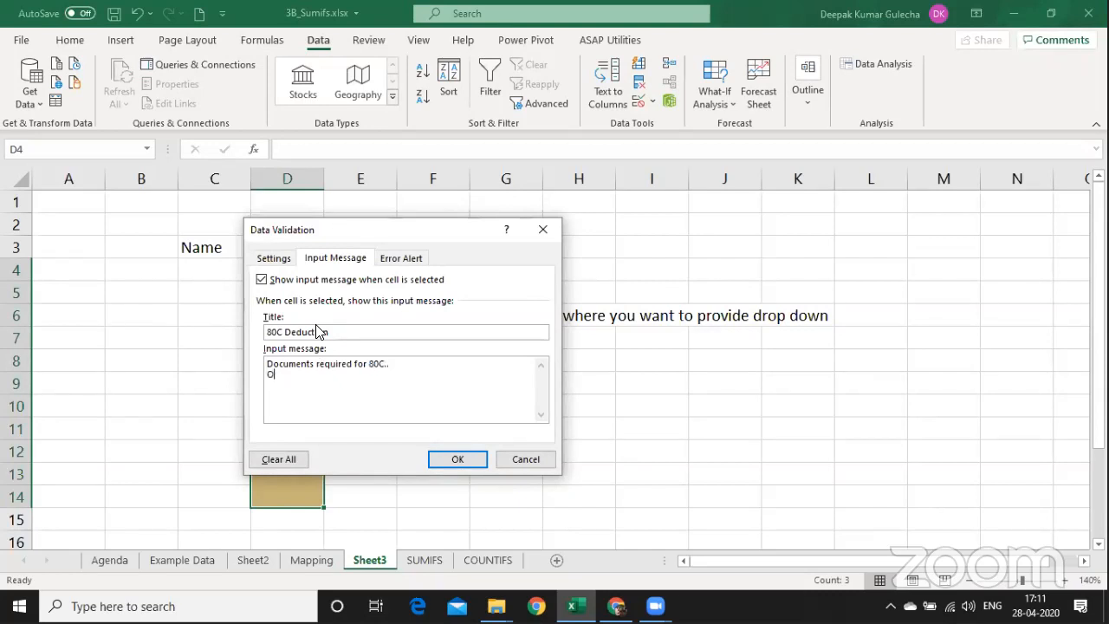
text(rigi)
text(al Receipts of Insurance, )
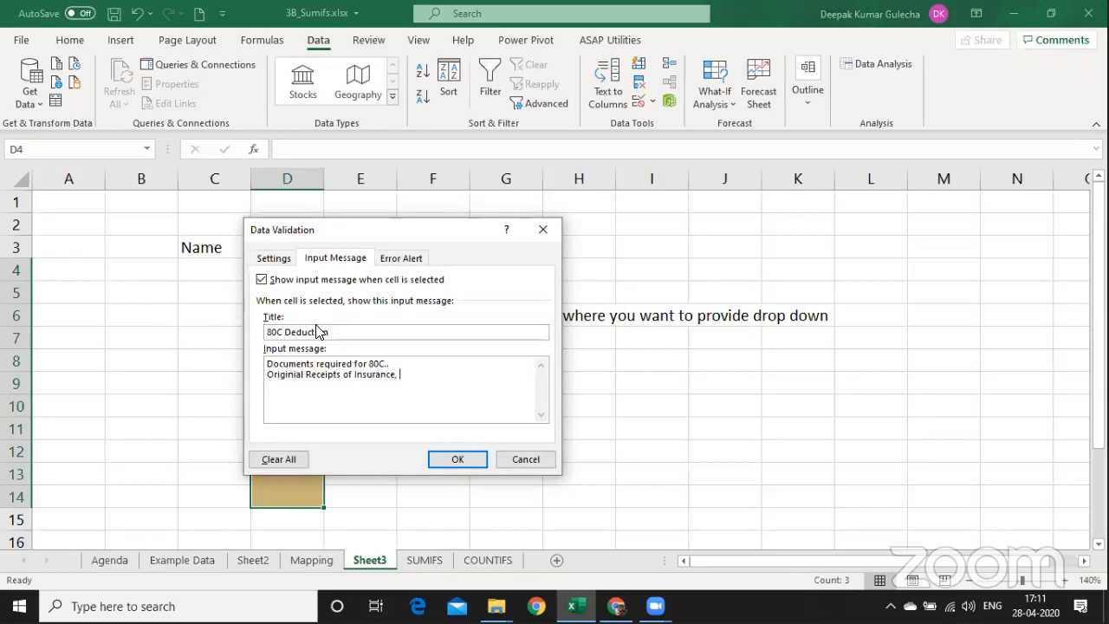
text(children's School Fees, Home loan Re)
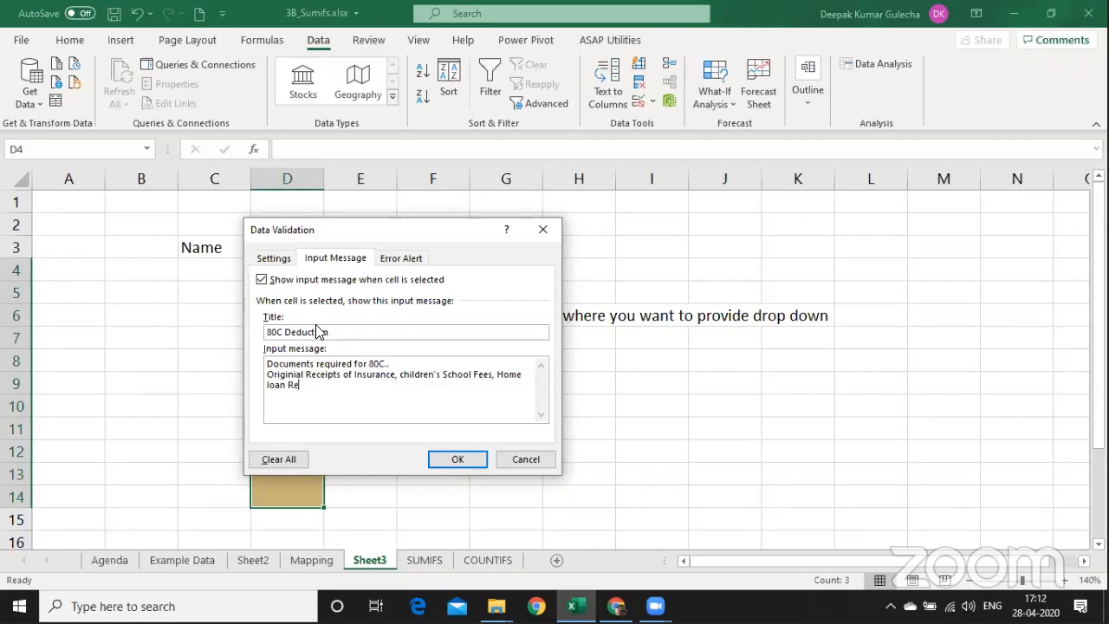
text(payment Statment for the yea)
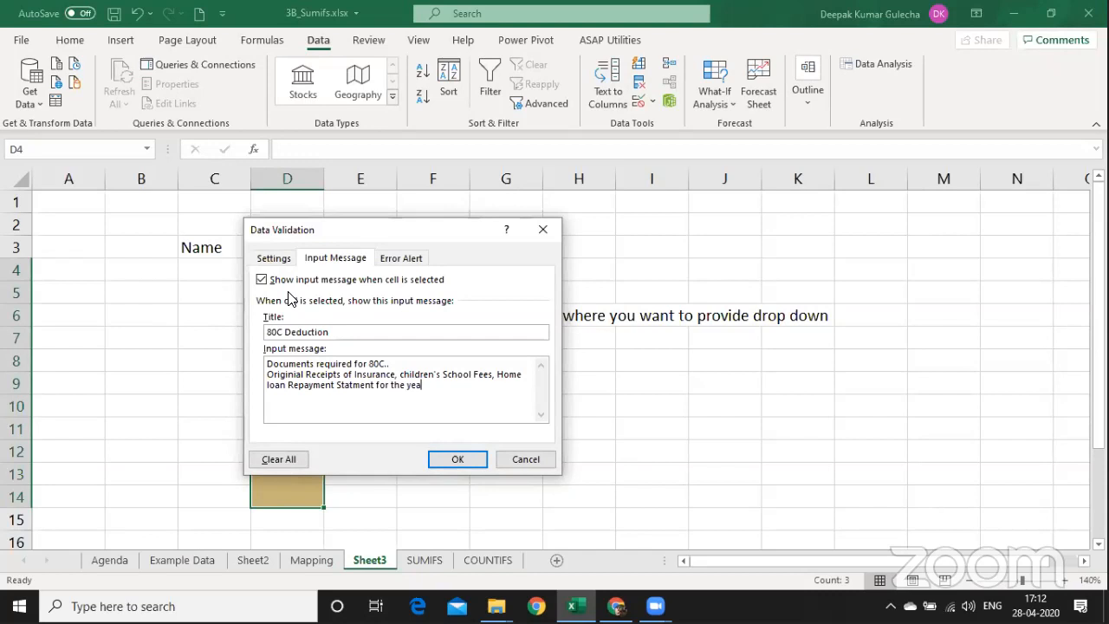
text(r)
key(Return)
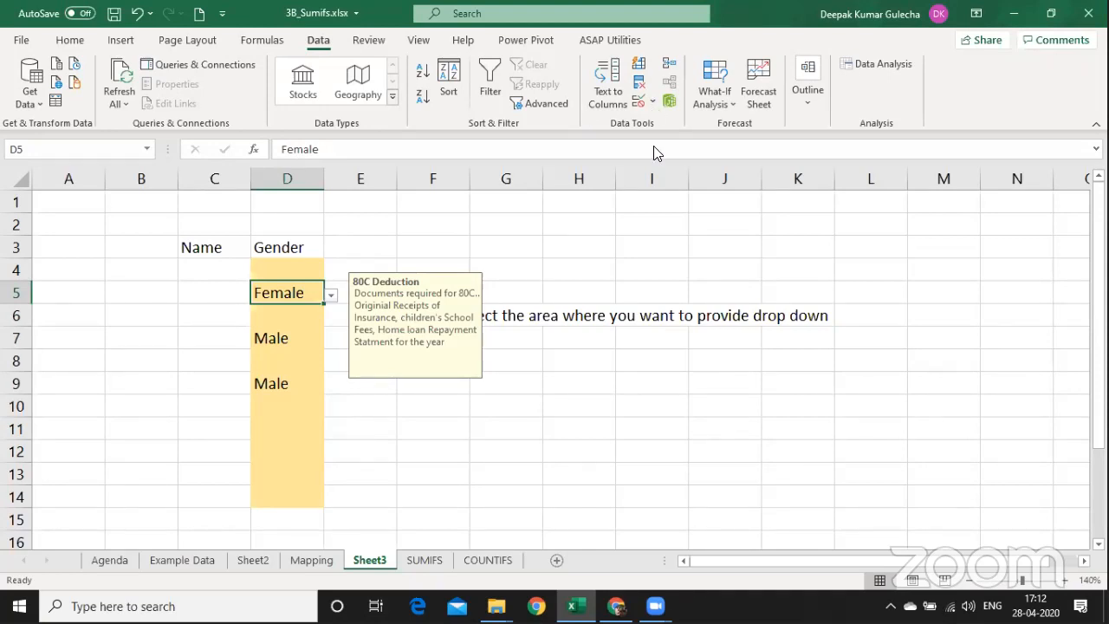
key(alt+a)
key(v)
key(v)
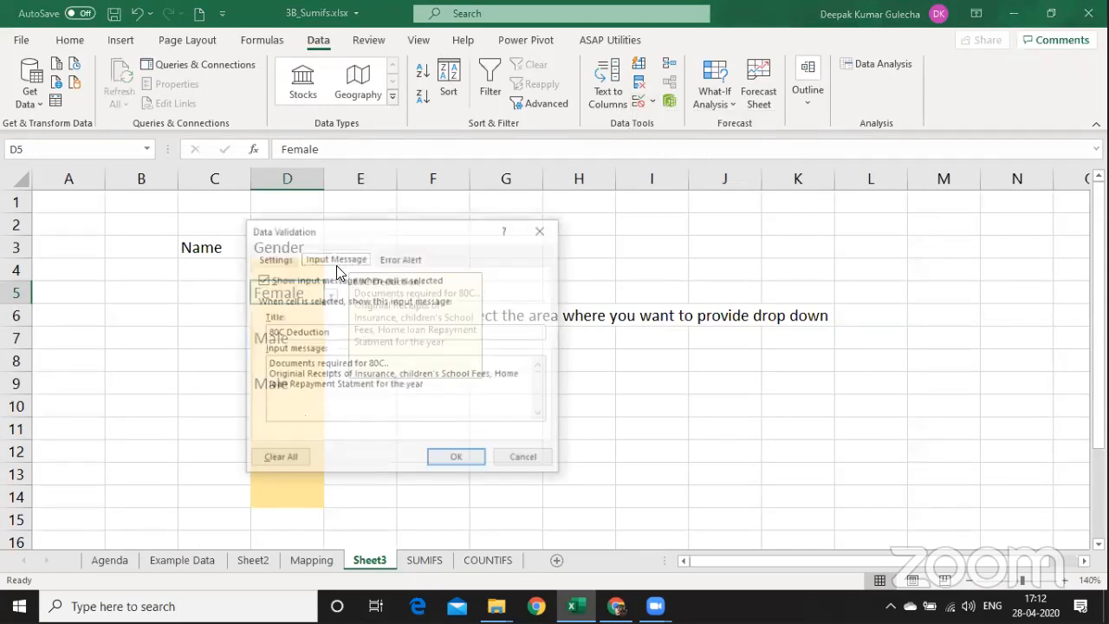
key(ctrl+Tab)
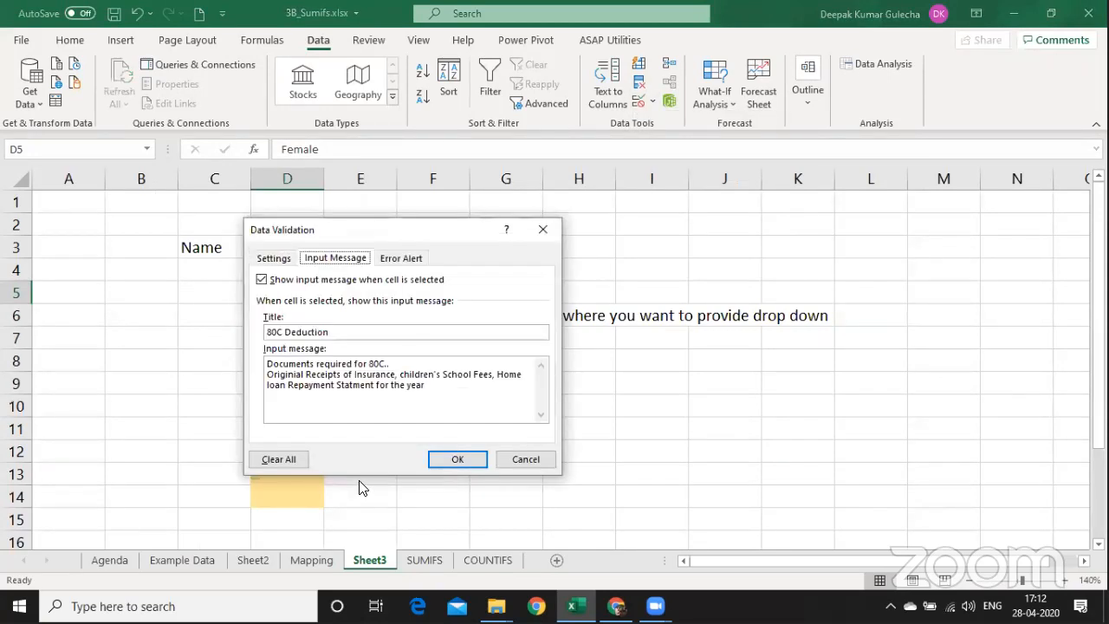
click(401, 257)
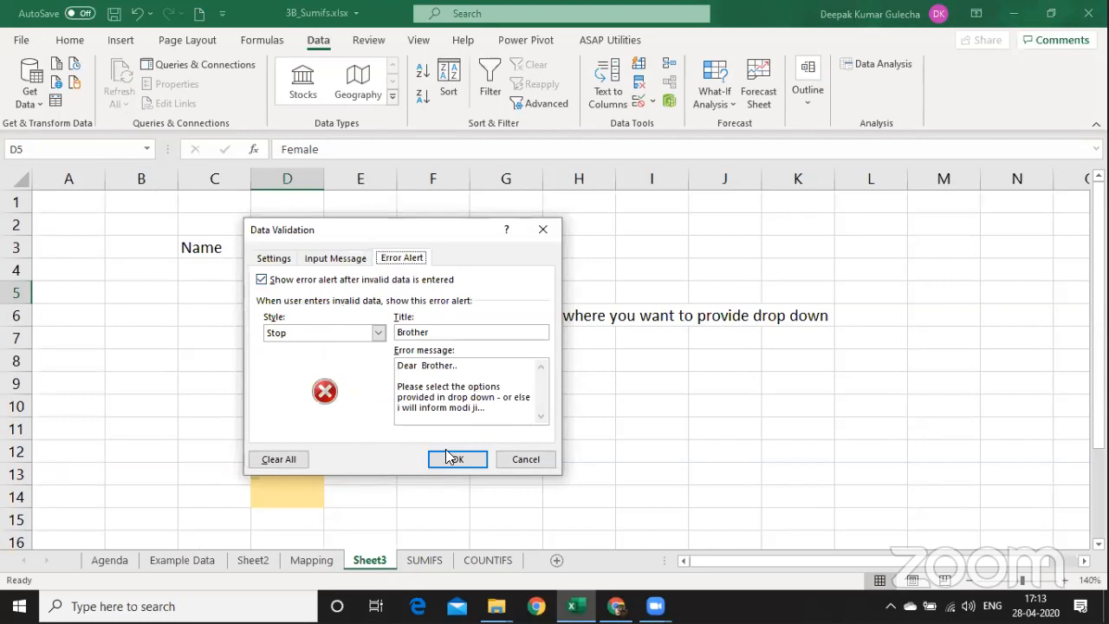
click(506, 464)
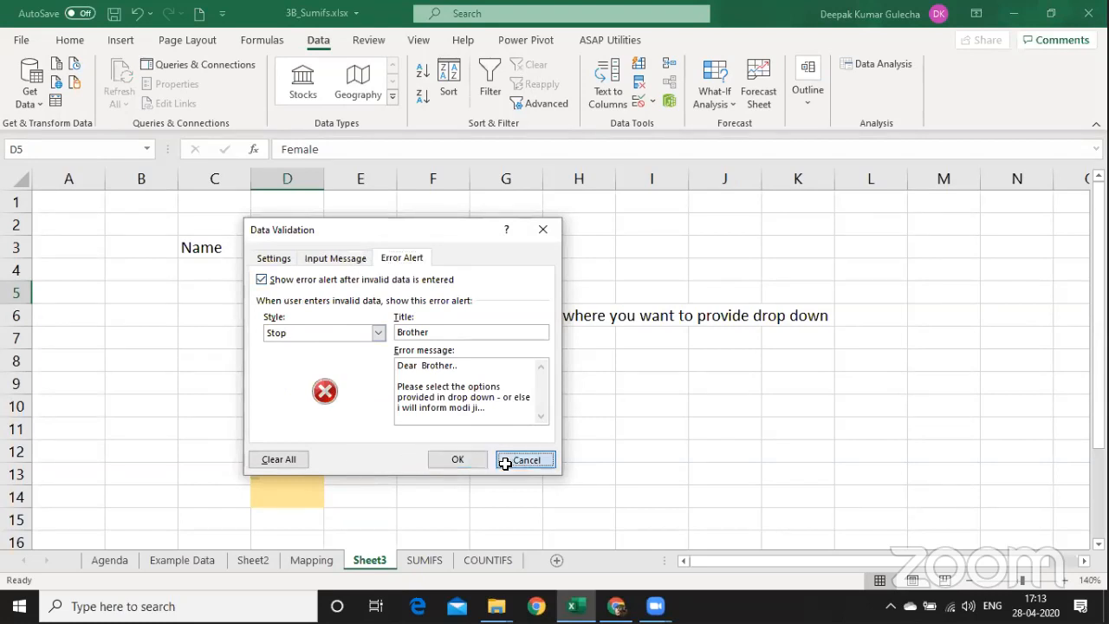
key(Escape)
click(240, 330)
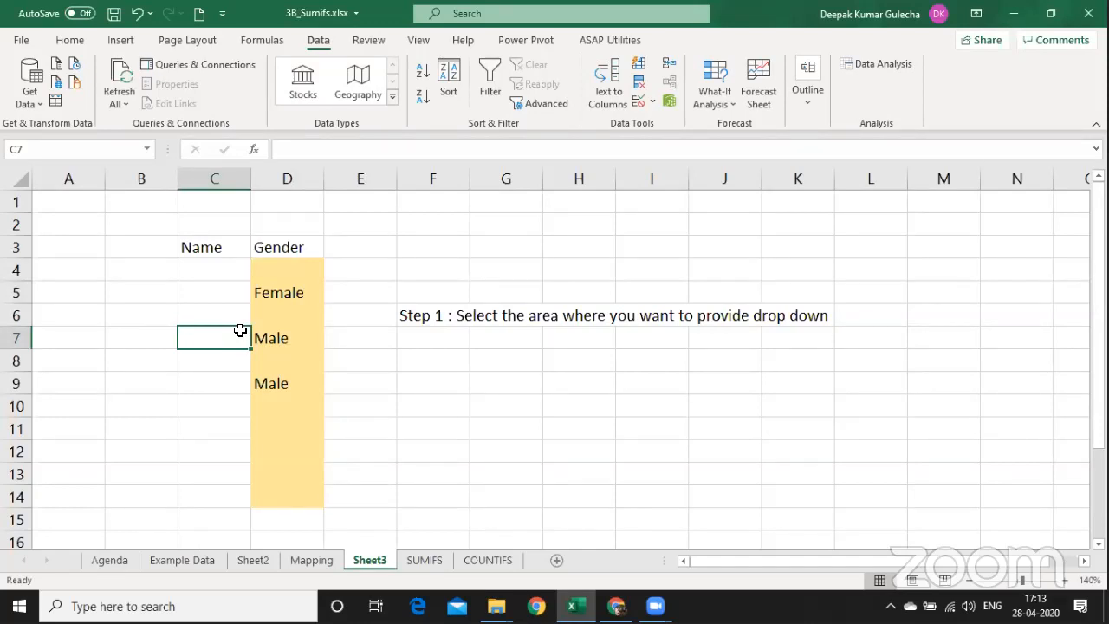
Insert a new column C and enter the heading 'Data Validation' in B4.
key(alt+i)
key(c)
key(Up)
key(Up)
key(Up)
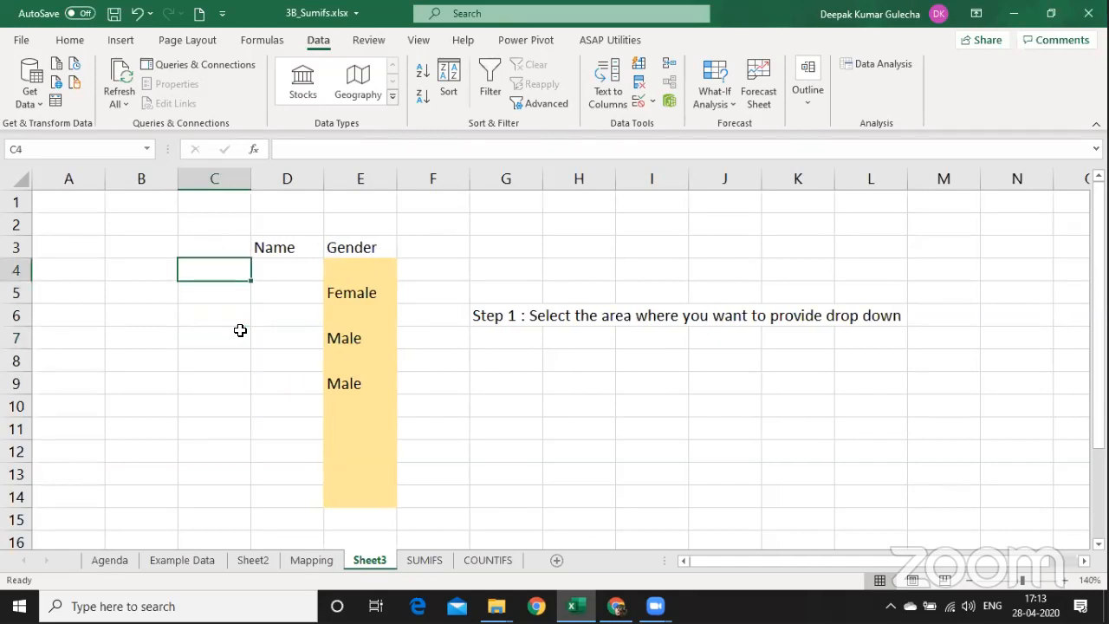
key(Left)
text(Data Validation)
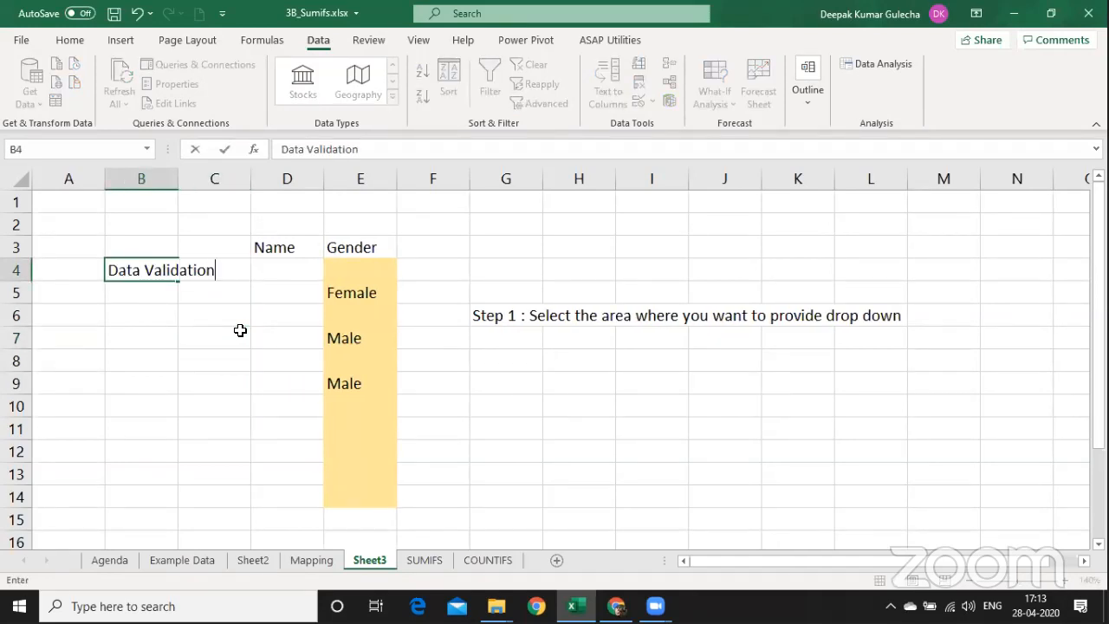
key(Return)
key(Down)
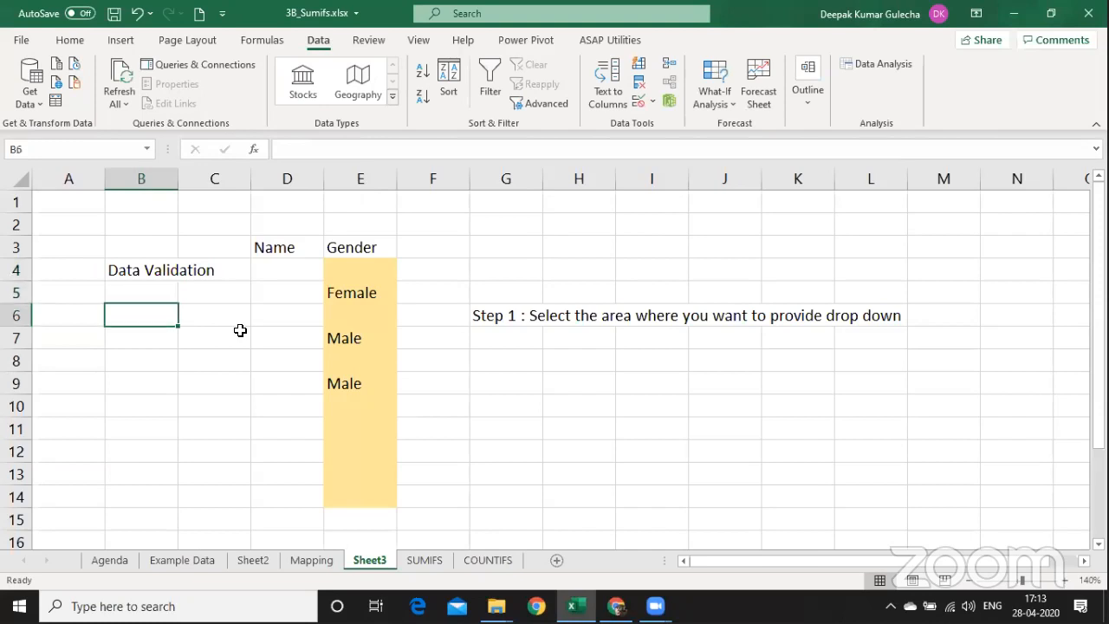
Write in B6: 'I accept your Data into the cell, i will do the validation'.
text(Before a i)
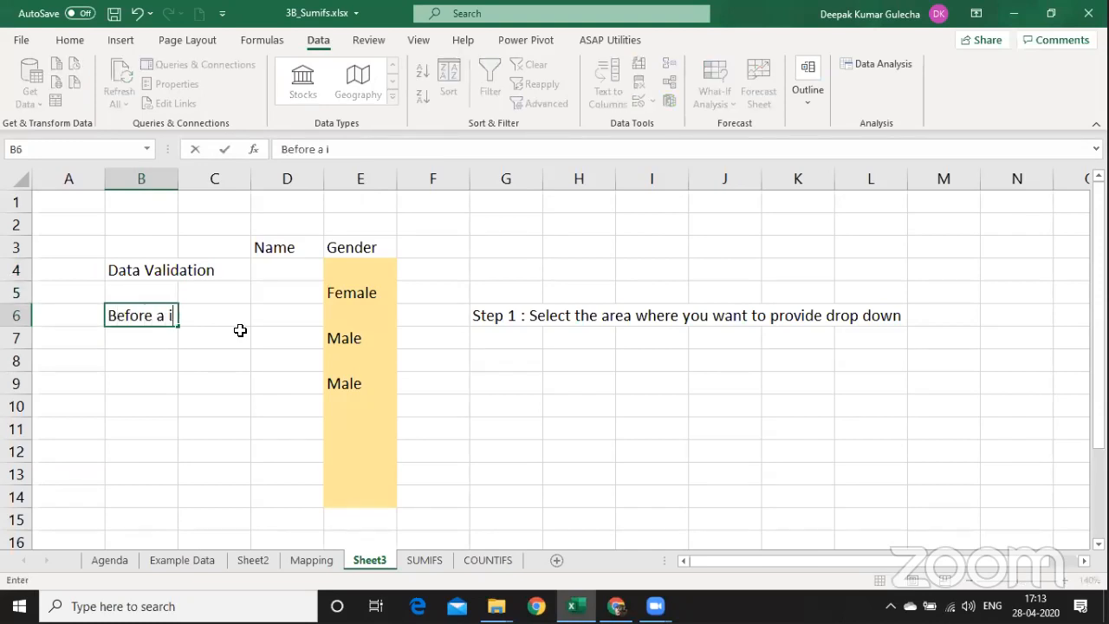
key(BackSpace)
text(a)
key(BackSpace)
text(acc)
key(BackSpace)
key(BackSpace)
key(BackSpace)
key(BackSpace)
key(BackSpace)
text(I accept )
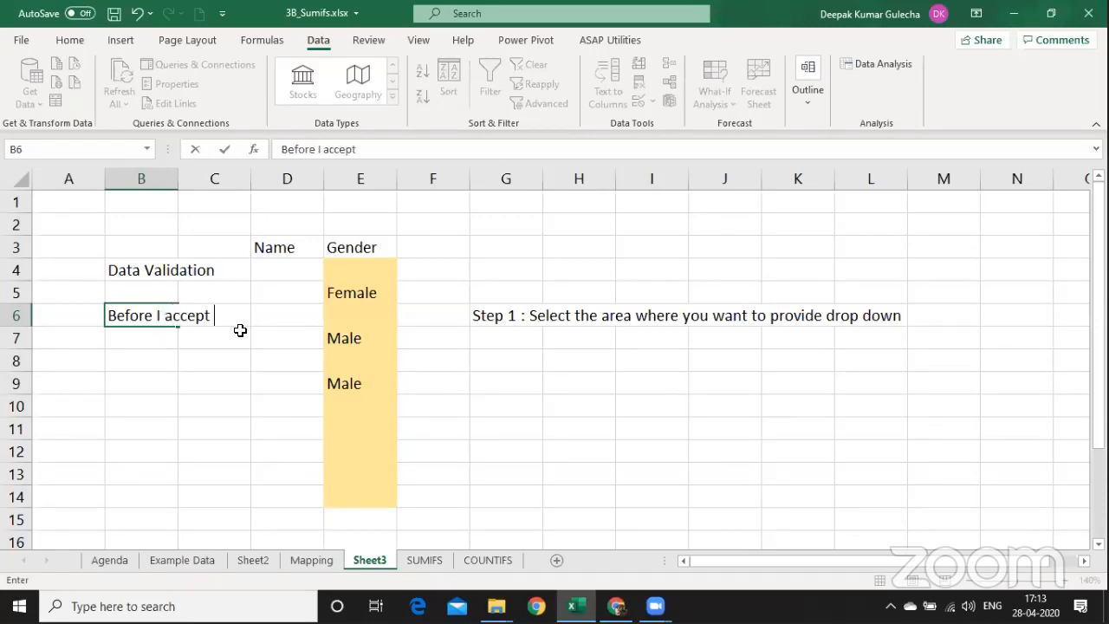
text(your )
text(Data you)
key(BackSpace)
key(BackSpace)
key(BackSpace)
key(BackSpace)
text(into the s)
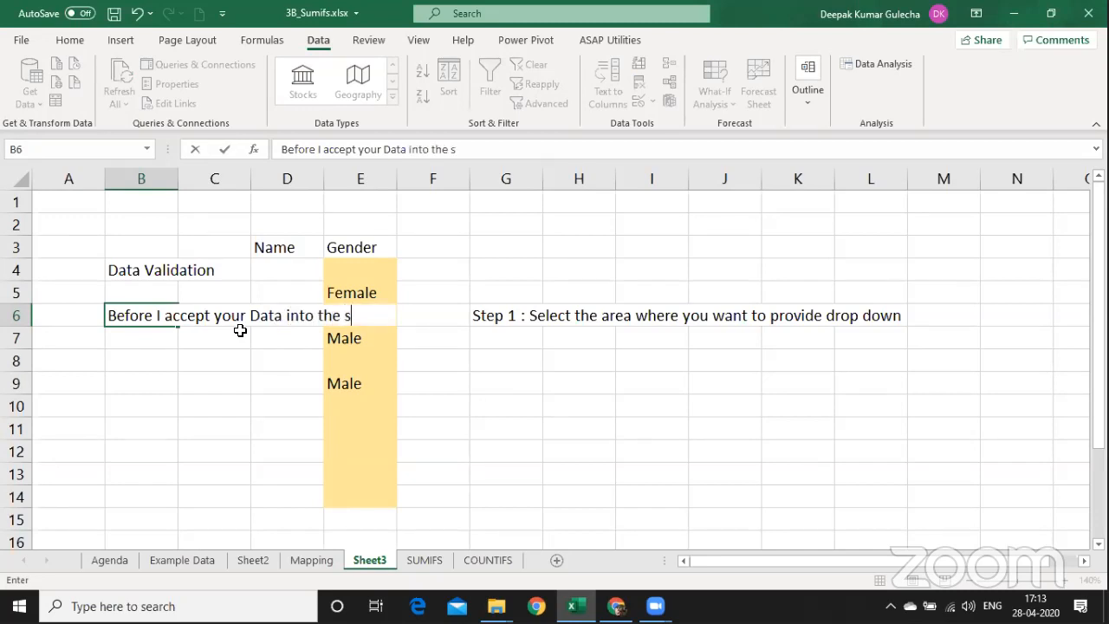
key(BackSpace)
text(cell, i)
text( wo)
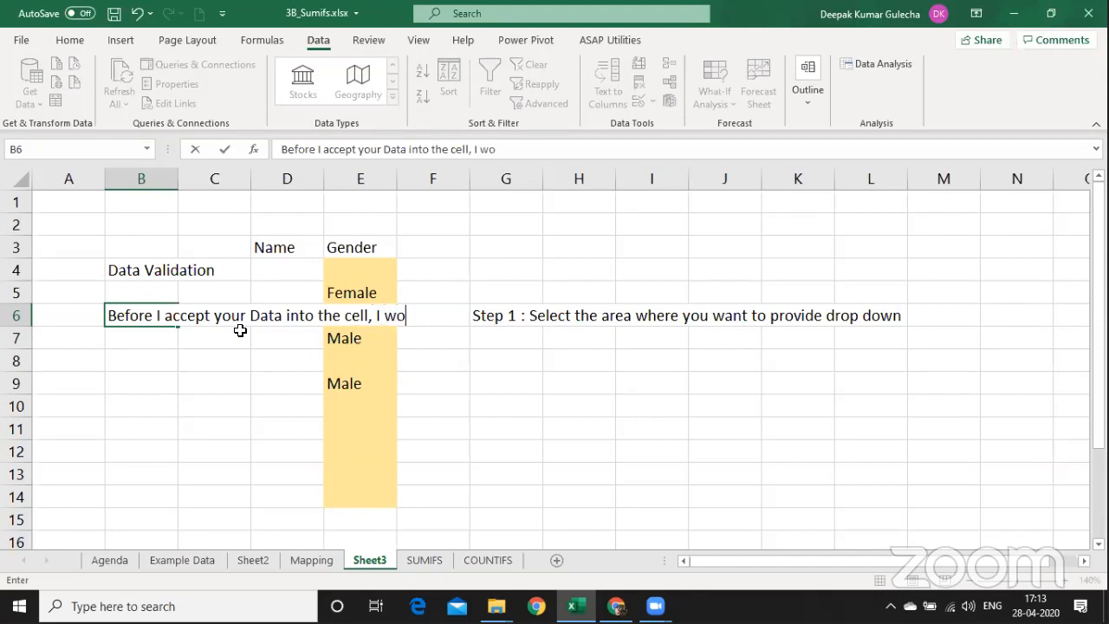
key(BackSpace)
text(ill do the validation)
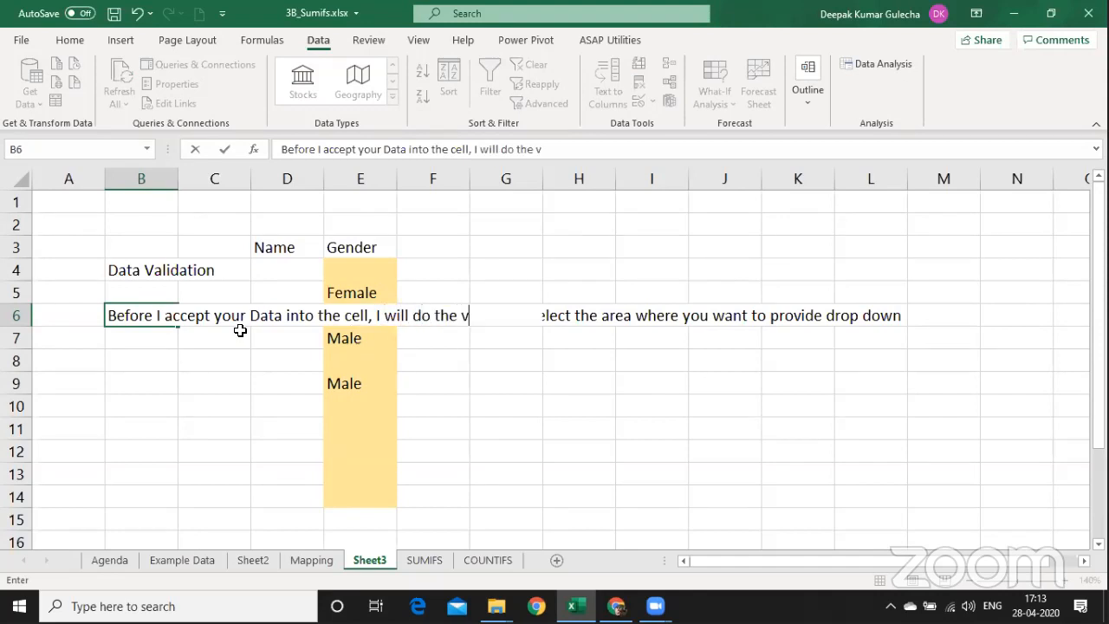
key(Return)
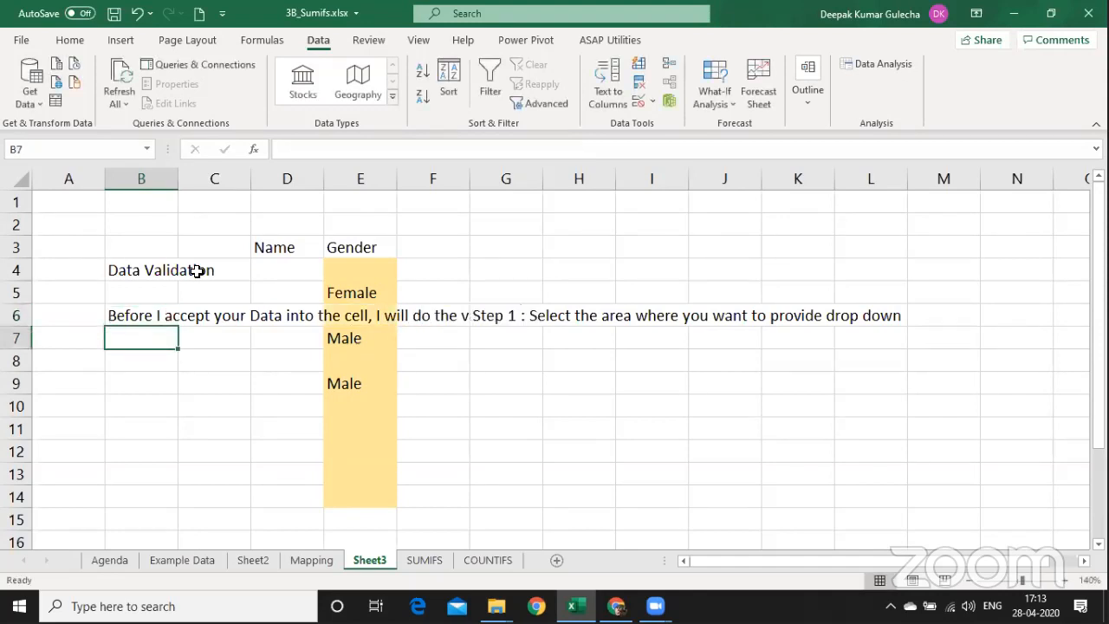
Autofit column B to the sentence and add a closing period to B6.
double_click(178, 178)
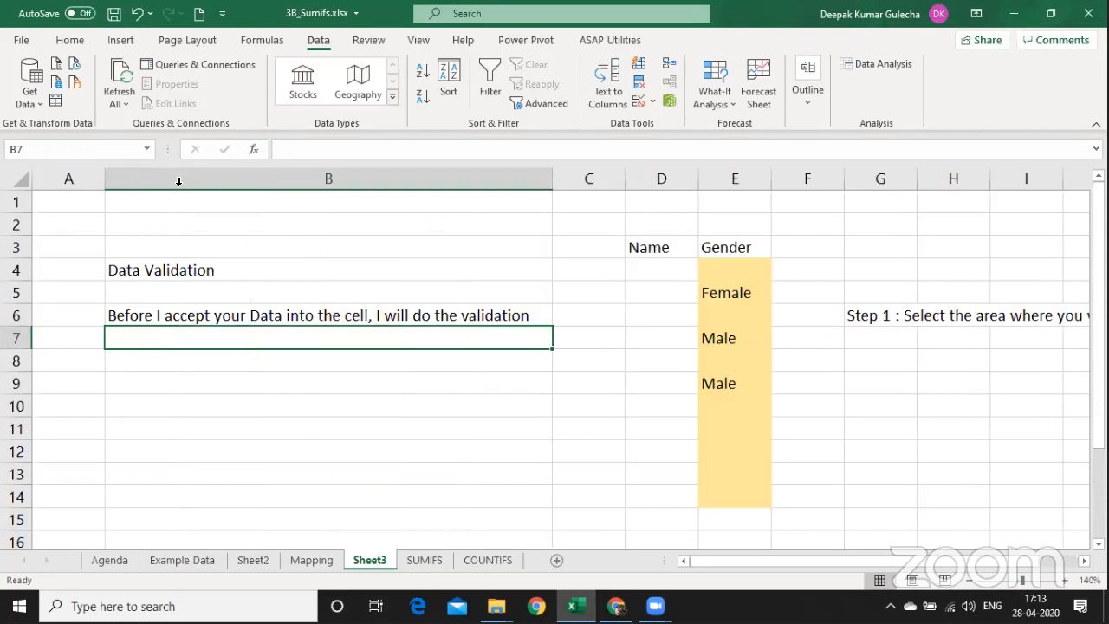
click(277, 317)
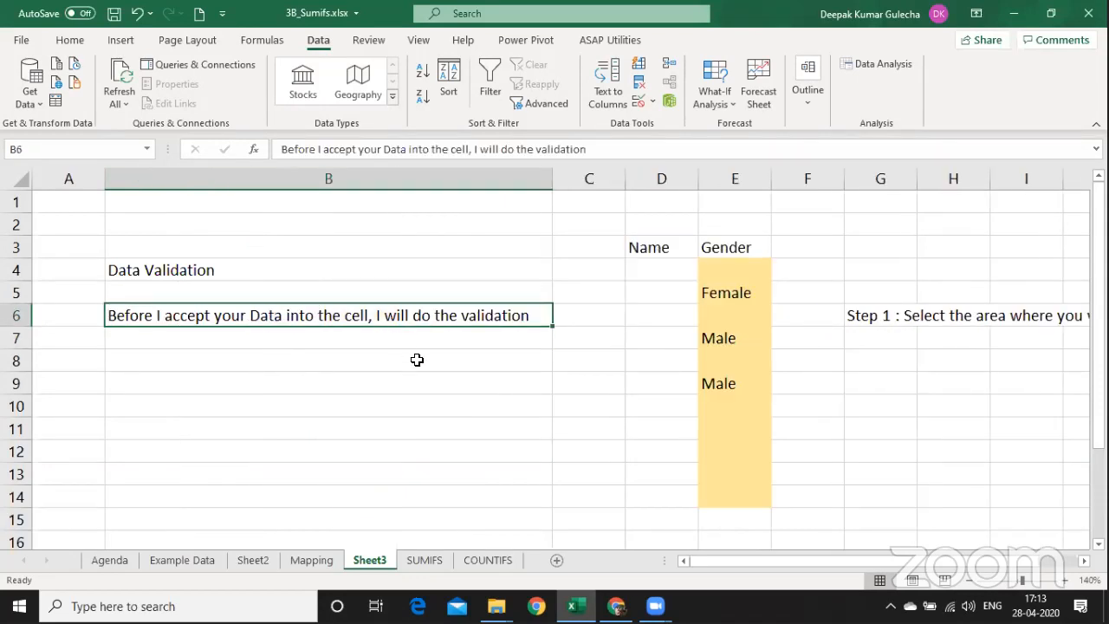
key(F2)
text(. )
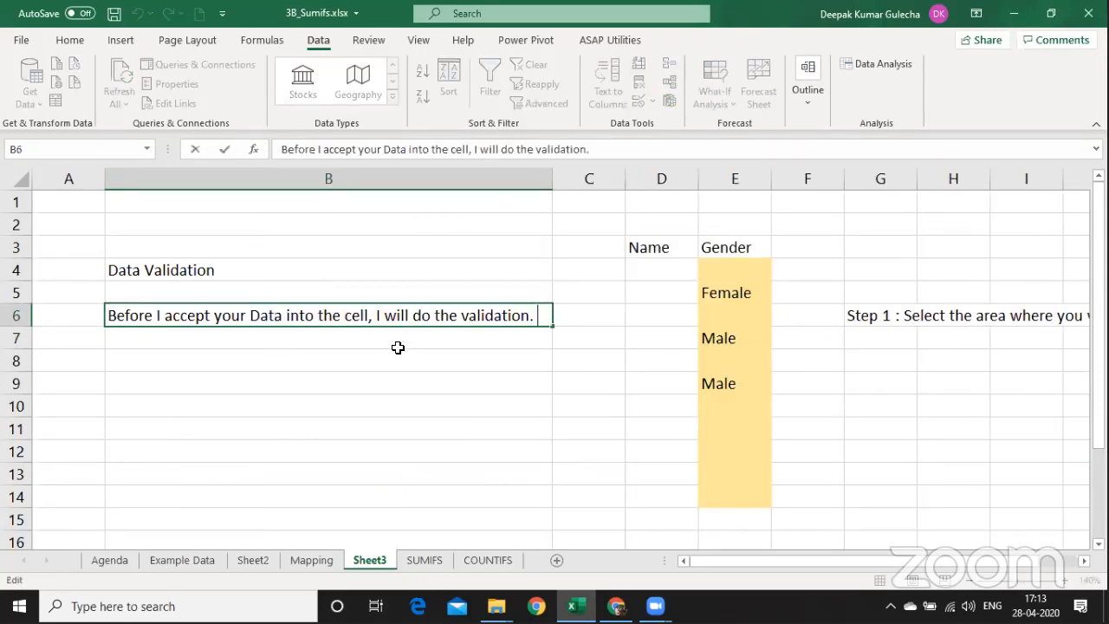
text(If if it)
key(BackSpace)
key(BackSpace)
key(BackSpace)
key(BackSpace)
key(BackSpace)
key(BackSpace)
key(BackSpace)
key(BackSpace)
key(BackSpace)
click(397, 347)
Enter 'Onlly if it is satisfied, it will accept' in B7, then move to C3.
text(Onlly )
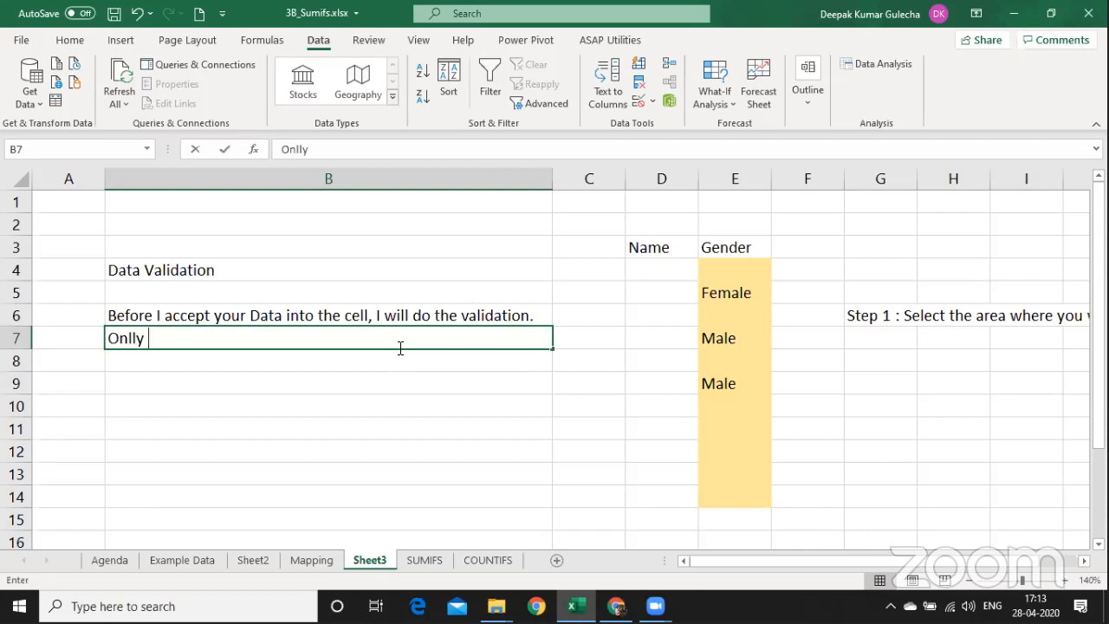
text(if it is sat)
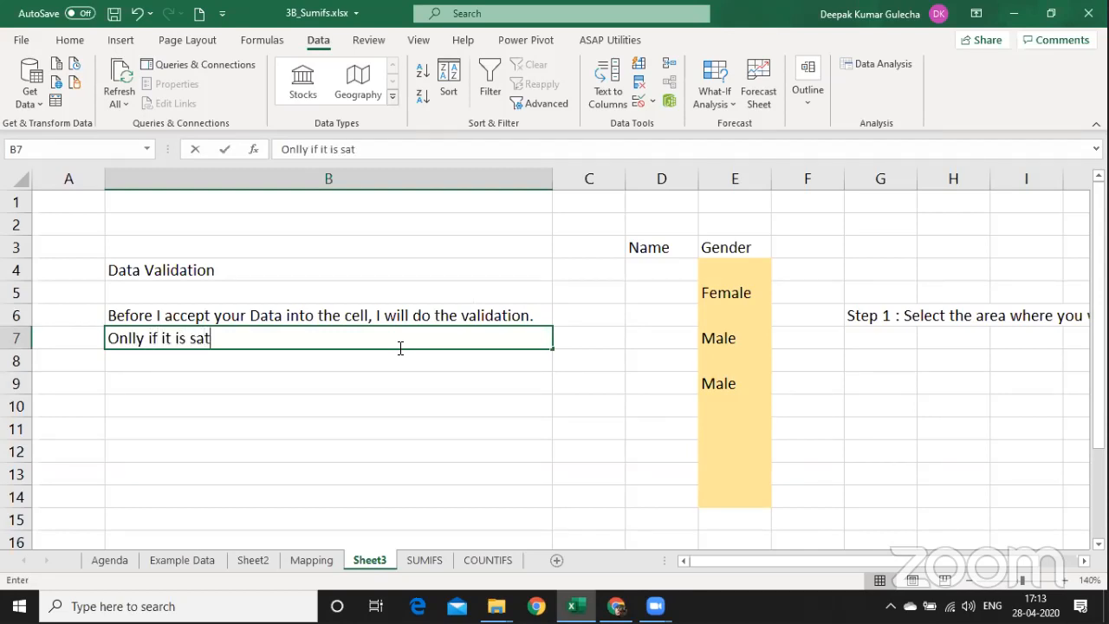
text(isfied,)
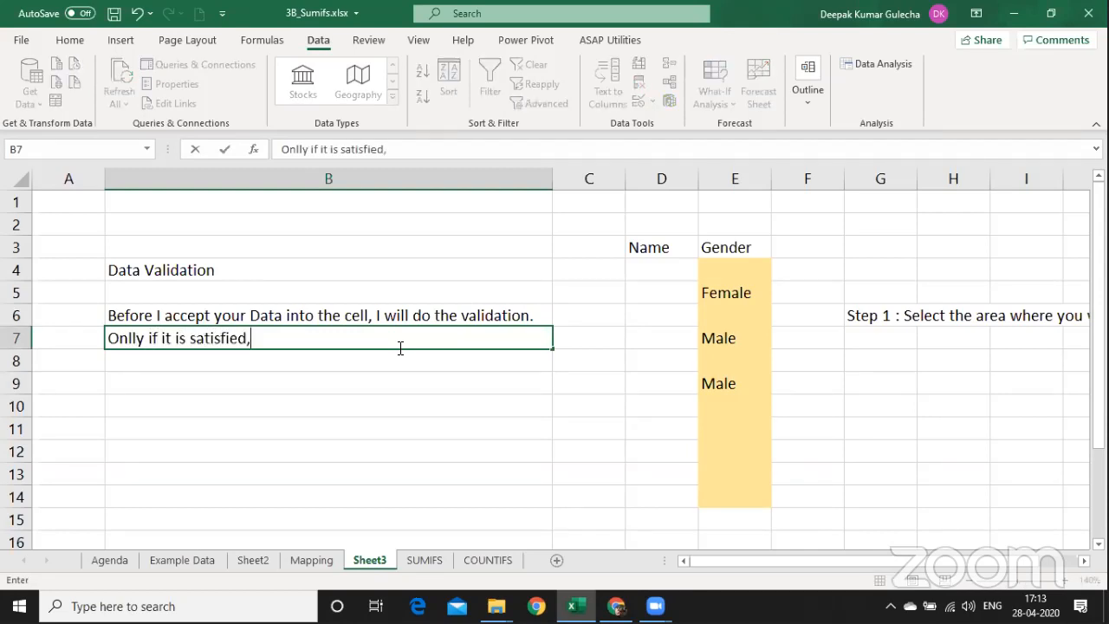
text( it will accpe)
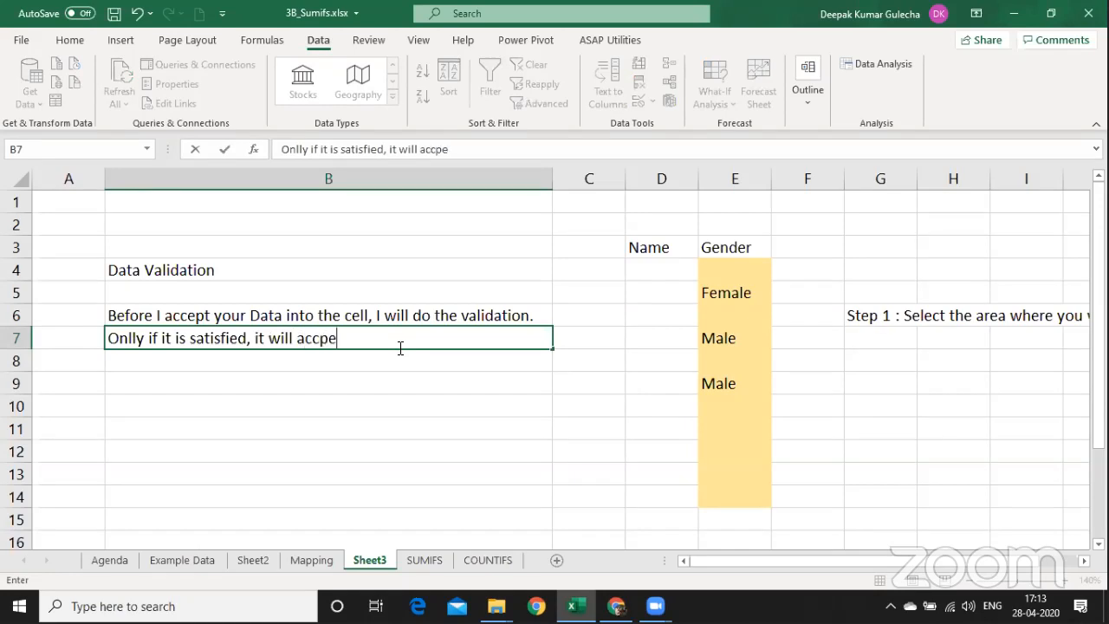
key(BackSpace)
key(BackSpace)
text(ept)
key(Return)
key(Right)
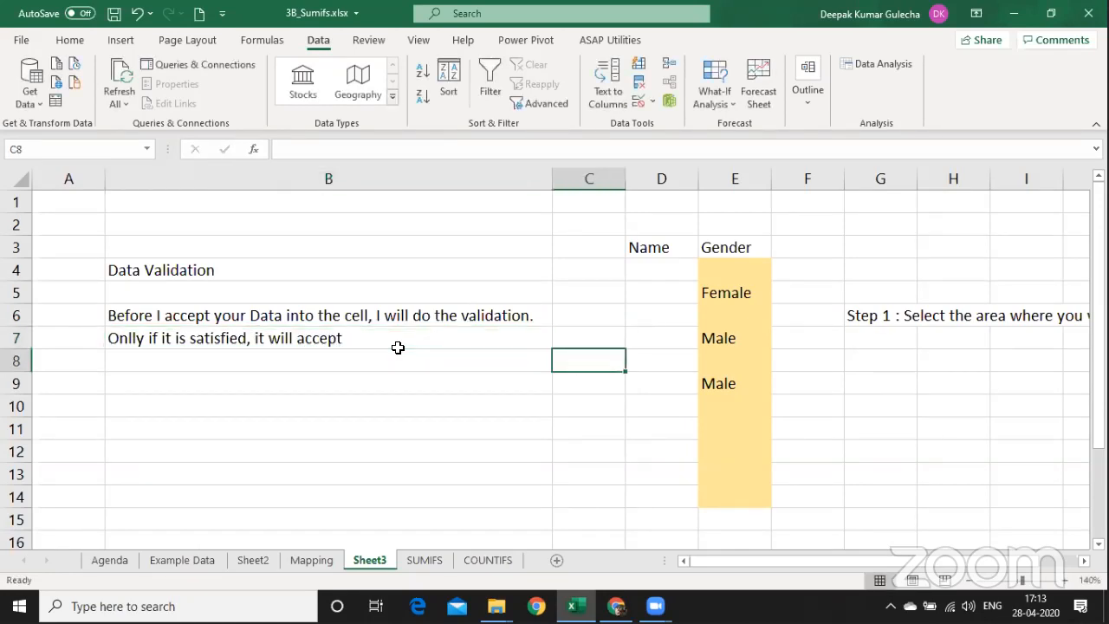
key(Up)
key(Up)
key(Up)
key(Up)
key(Up)
key(Up)
key(Up)
key(Down)
key(Down)
Enter the header 'Mobile No.' in C3.
text(Mobile)
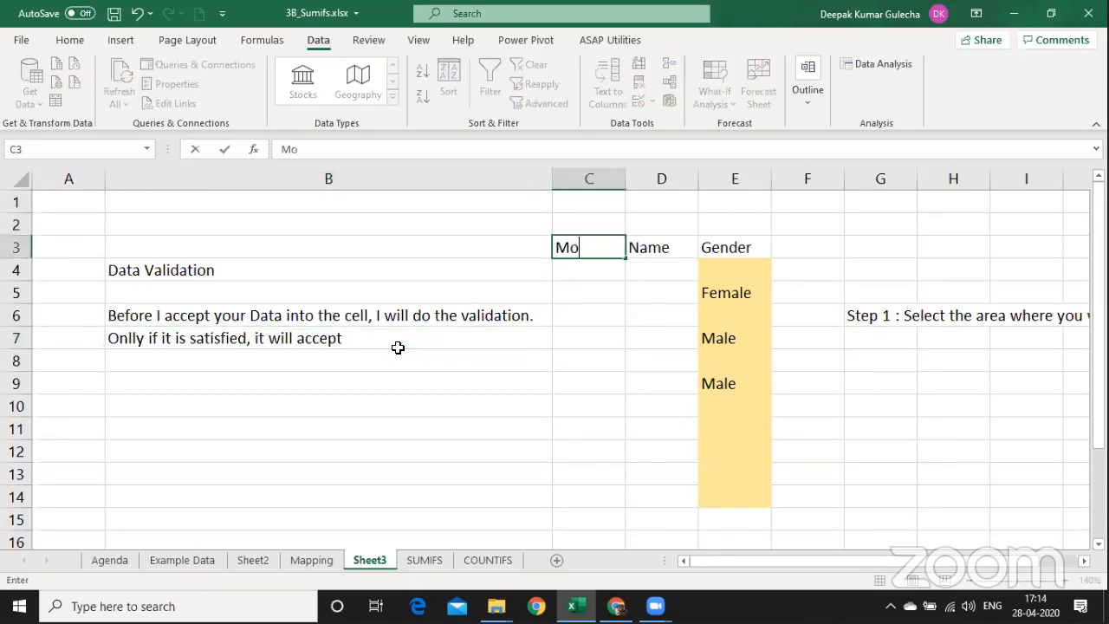
key(BackSpace)
text(e No.)
key(ctrl+Return)
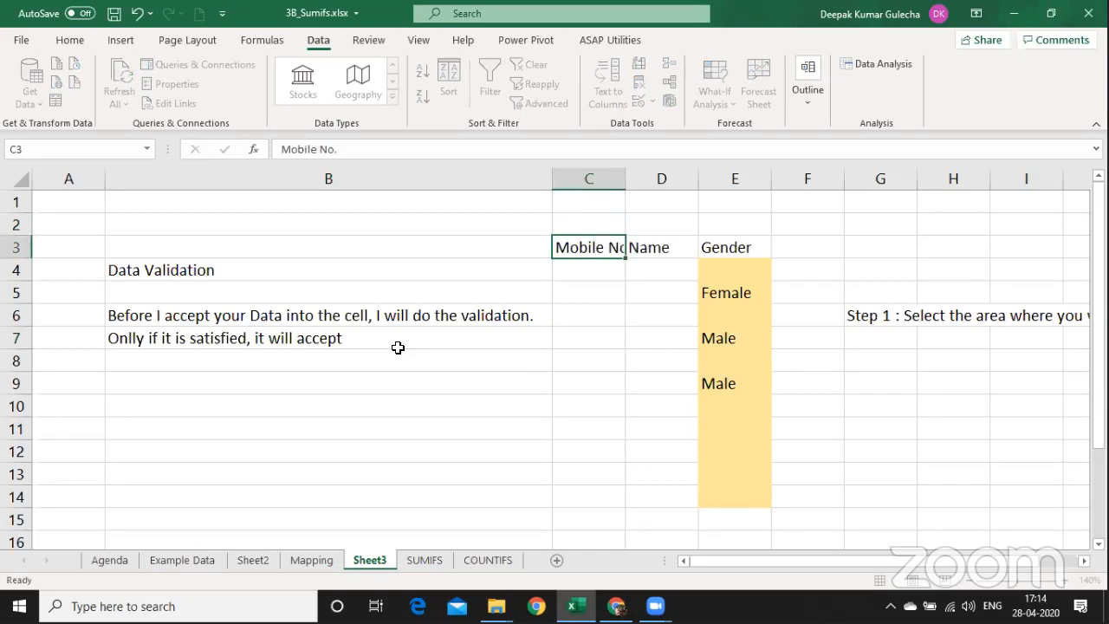
key(Down)
Insert a new column C before Mobile No. with the column width copied from D4.
key(alt+i)
key(c)
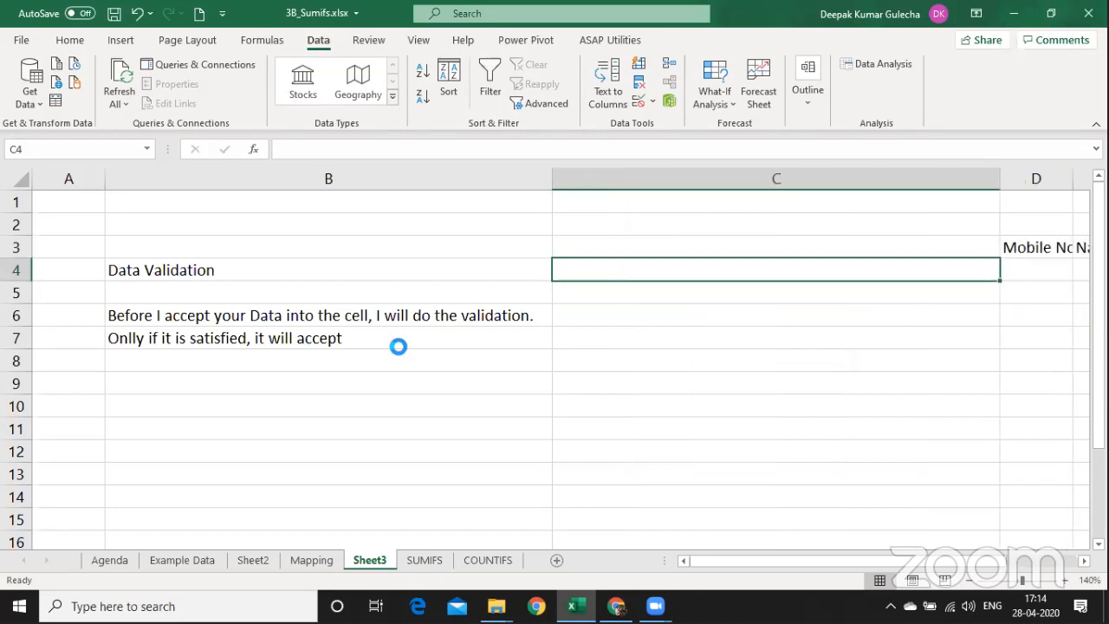
key(Right)
key(ctrl+c)
key(Left)
key(ctrl+alt+v)
key(w)
key(Return)
Enter header 'Invoice No' in C3 and 101010 in C5, then widen column C.
key(Up)
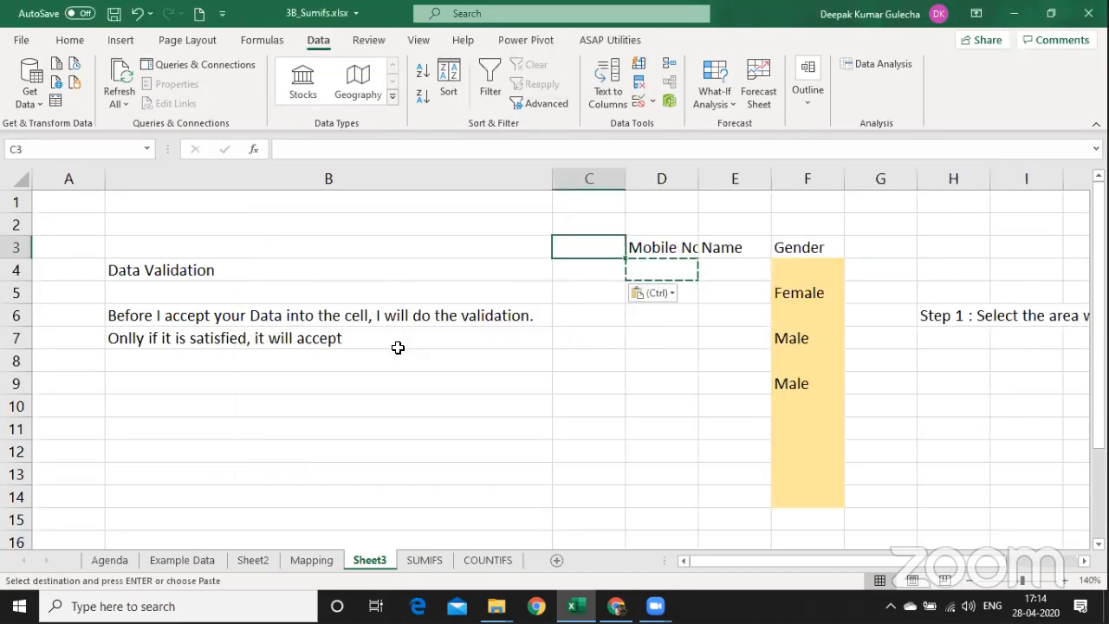
text(Invoice No)
key(Return)
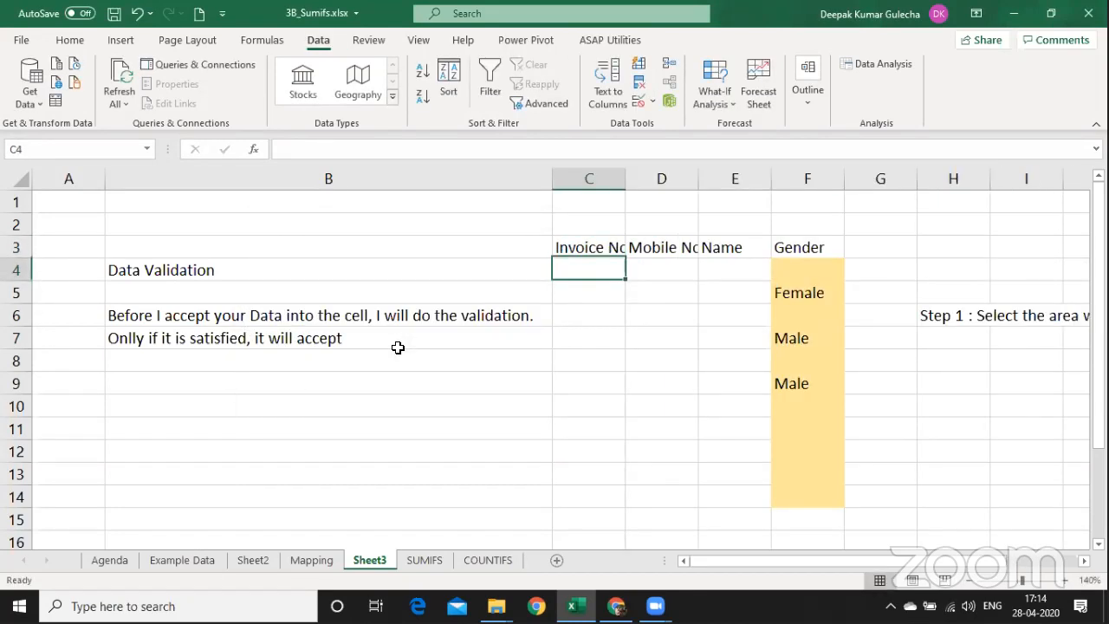
key(Down)
text(101010)
key(Return)
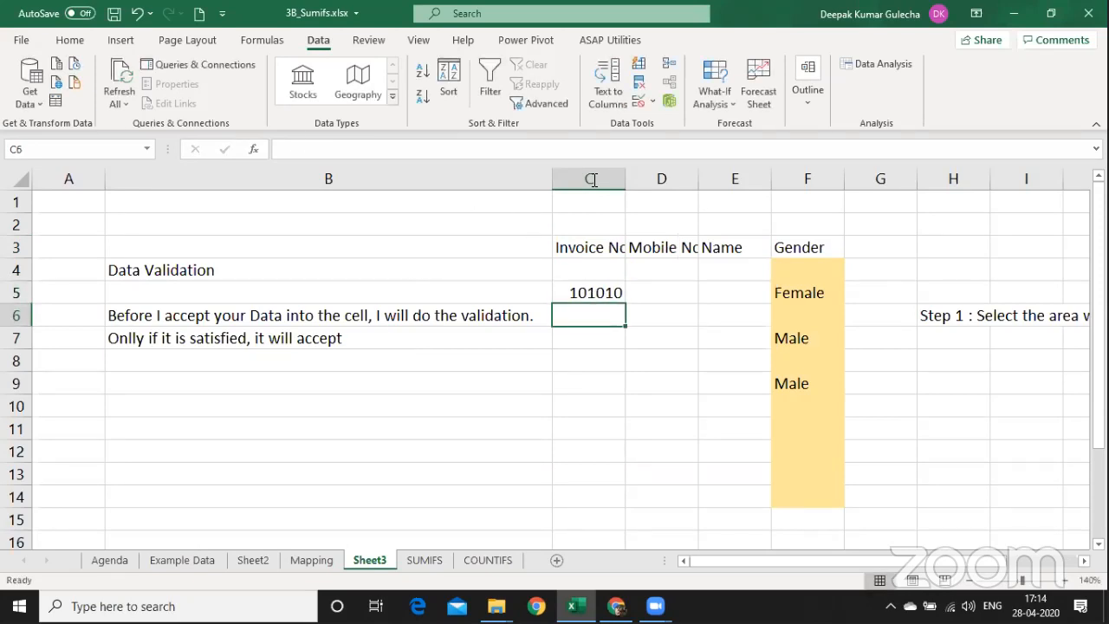
drag(625, 177, 649, 177)
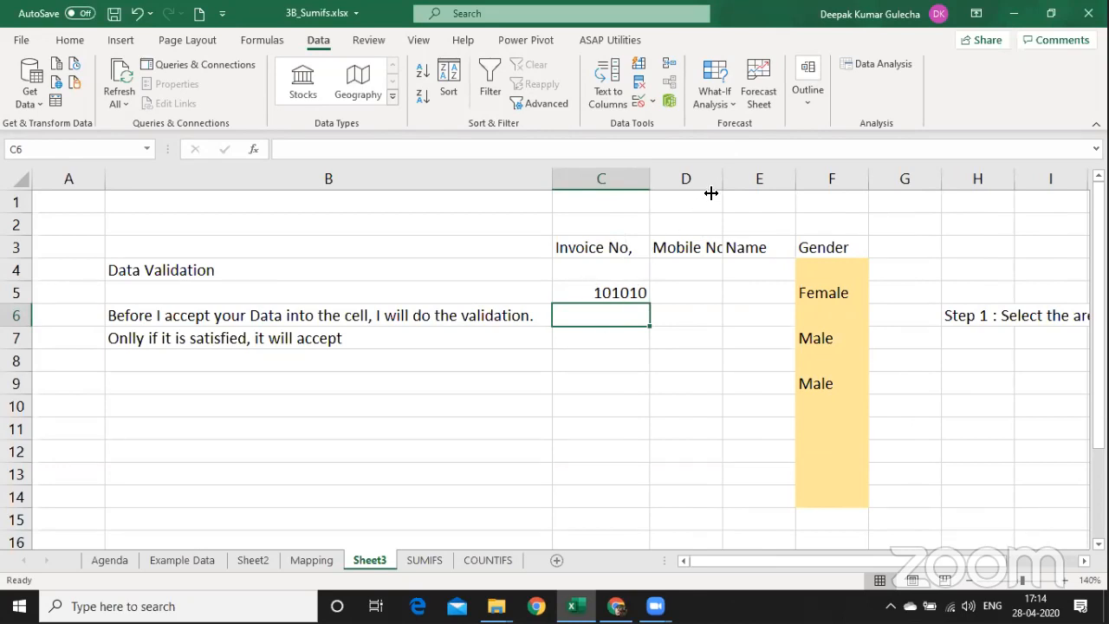
Widen column D to show the full Mobile No. header and enter a ???? placeholder in C6.
drag(724, 179, 780, 179)
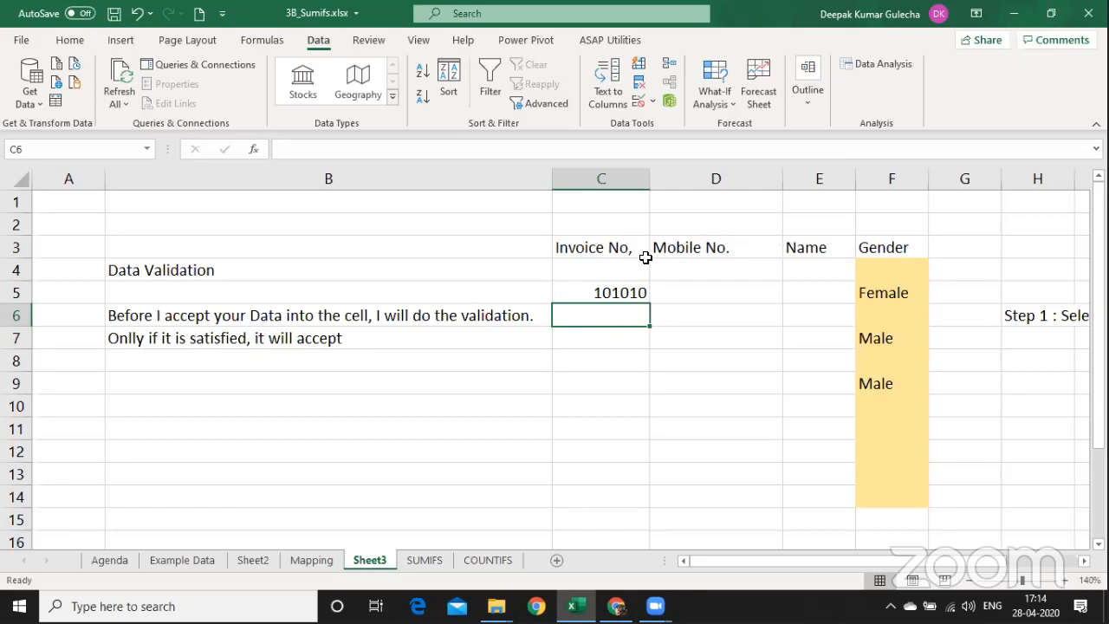
text(????)
key(Return)
key(Up)
Enter the note "Incremental to previous Number by 1" in cell B9.
key(Down)
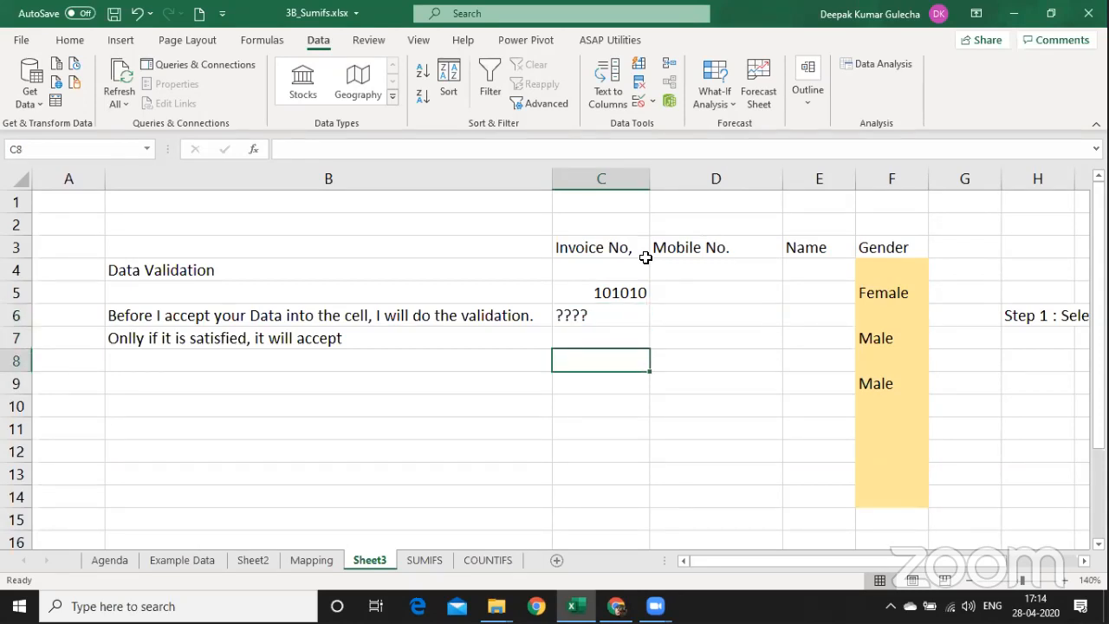
key(Left)
key(Left)
key(Down)
key(Down)
key(Right)
text(In)
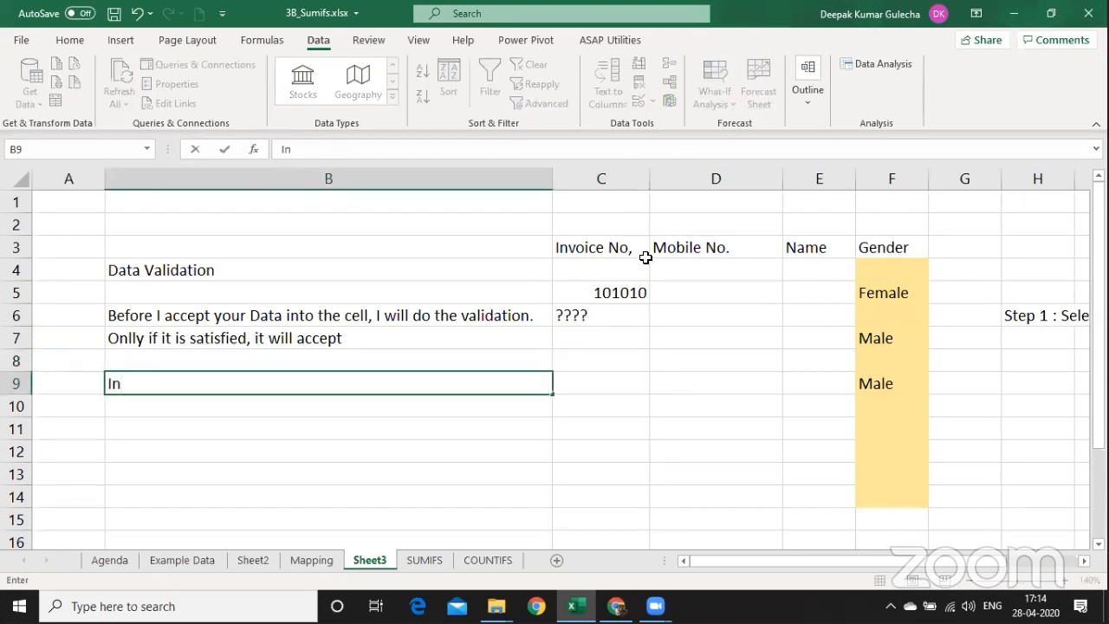
text(cremenntal top p)
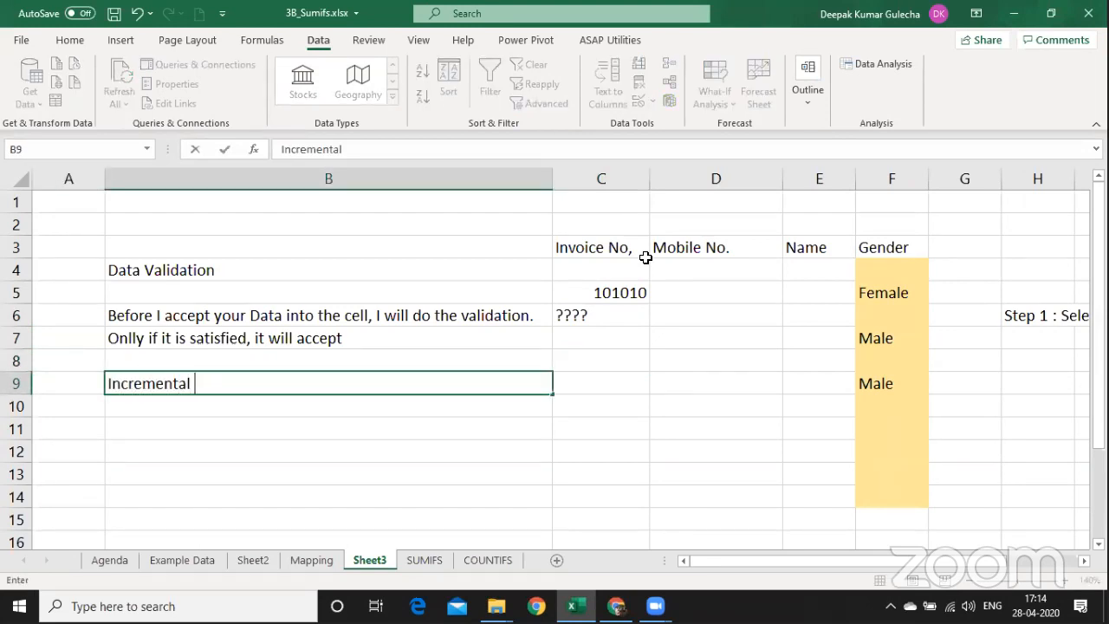
key(BackSpace)
key(BackSpace)
key(BackSpace)
text(previo)
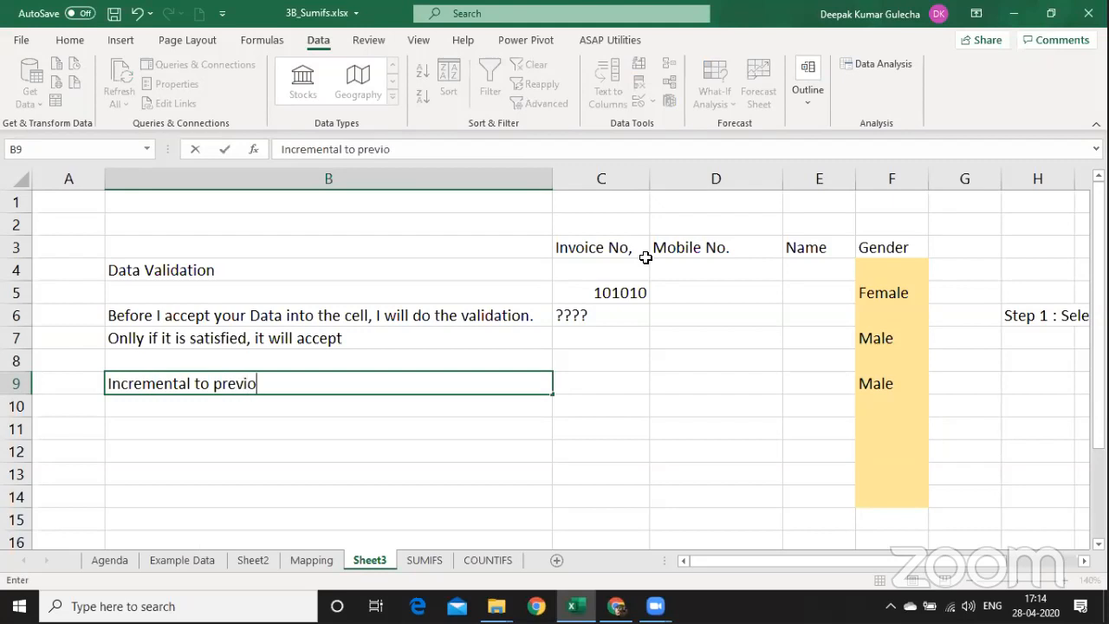
text(us Numner)
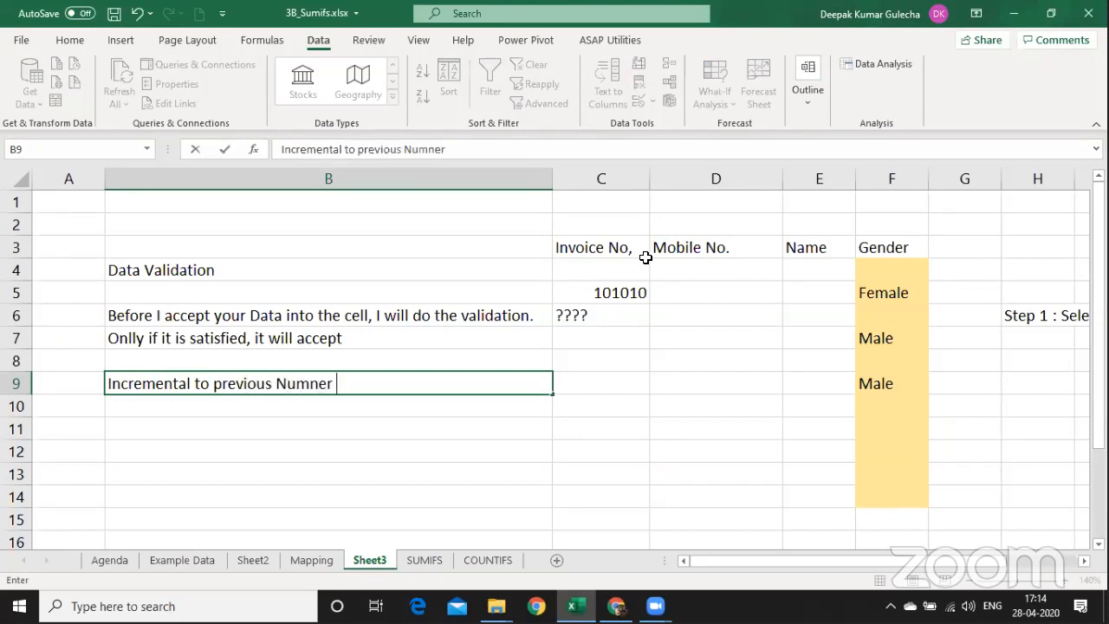
key(BackSpace)
key(BackSpace)
key(BackSpace)
text(ber by 1)
key(Return)
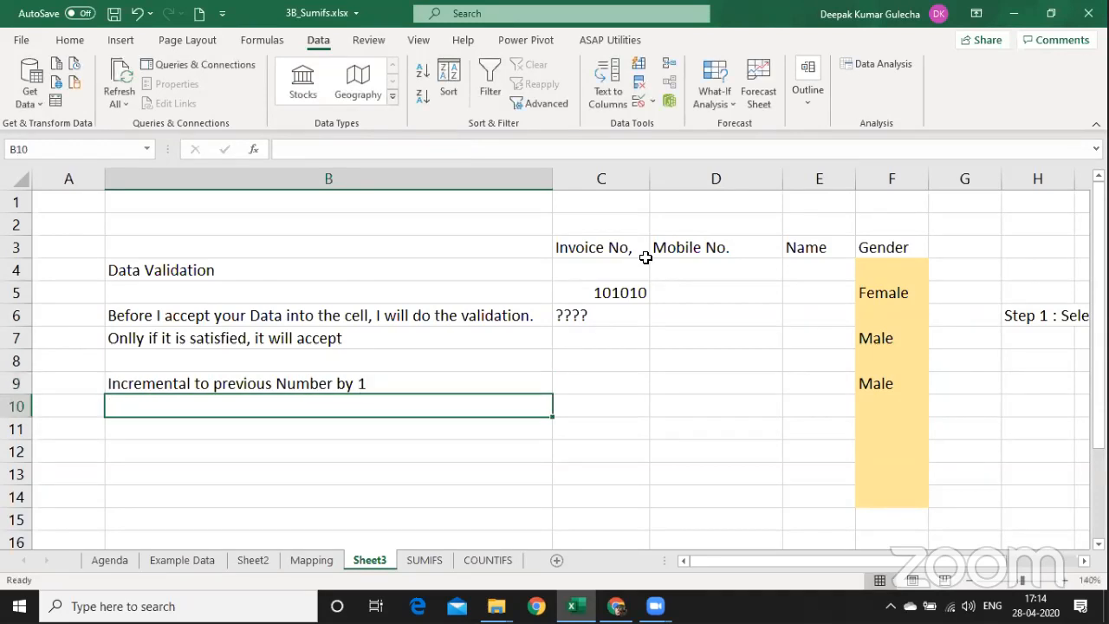
Clear the ???? placeholder from C6 and select the Invoice No. range C6:C15.
key(Right)
key(Up)
key(Up)
key(Up)
key(Up)
key(Delete)
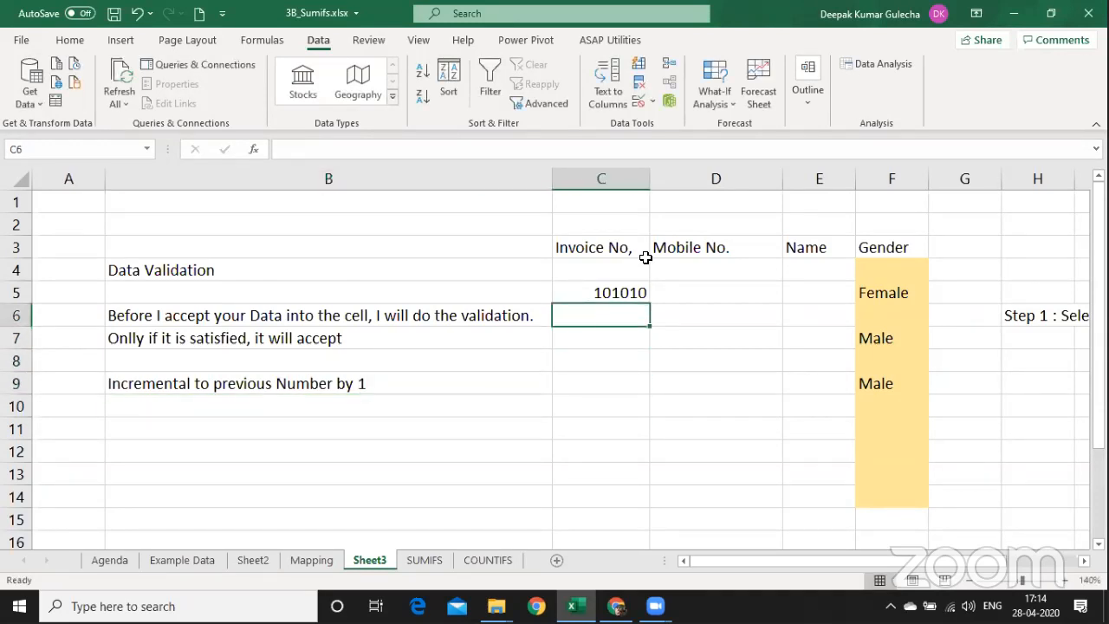
key(shift+Down)
key(shift+Down)
key(shift+Down)
key(shift+Down)
key(shift+Down)
key(shift+Down)
key(shift+Down)
key(shift+Down)
key(shift+Down)
key(shift+Down)
key(shift+Up)
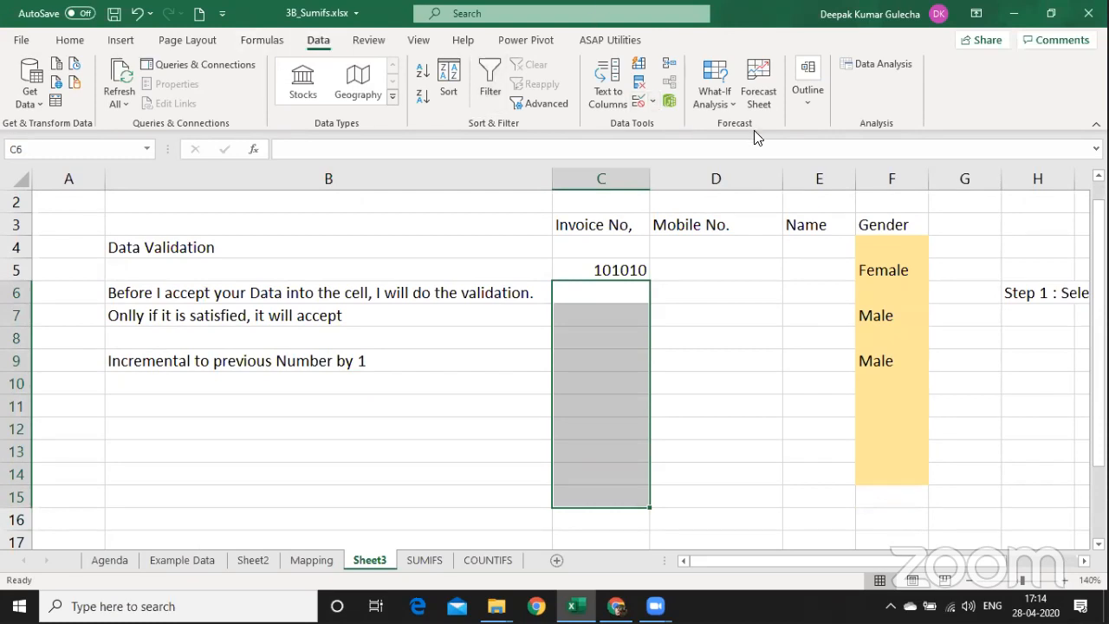
Open Data Validation for C6:C15 and set Allow to Custom.
click(651, 102)
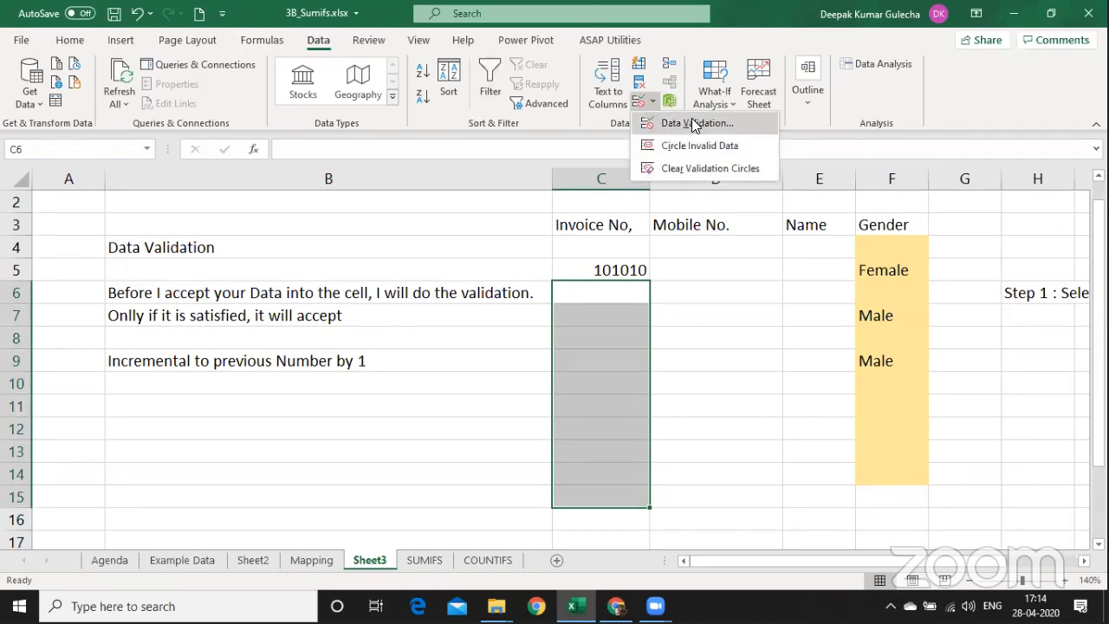
click(696, 123)
click(268, 257)
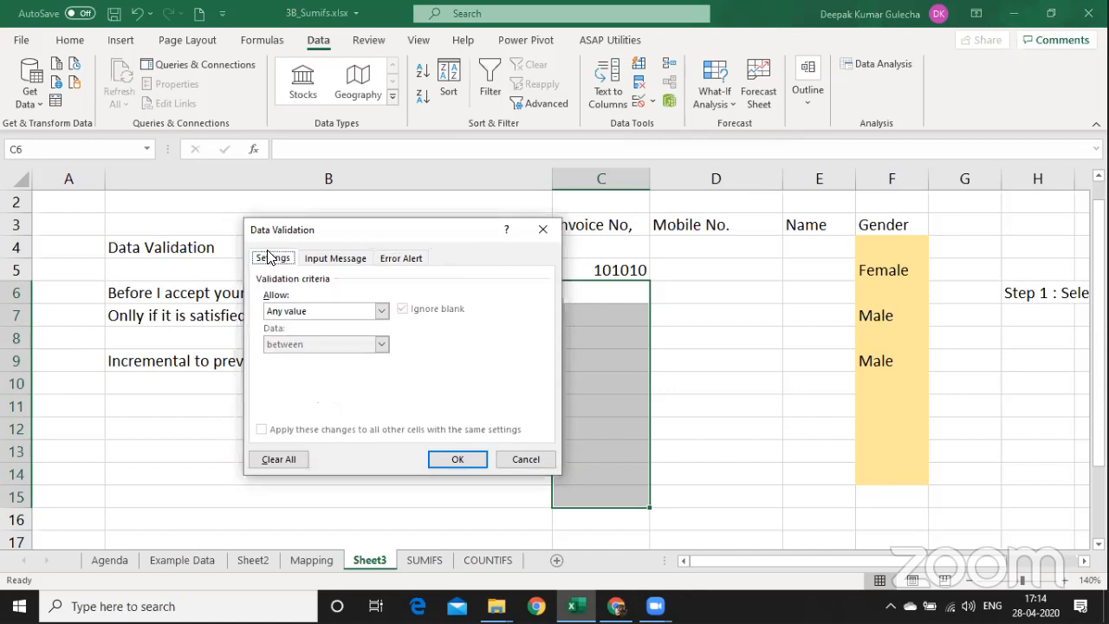
click(380, 310)
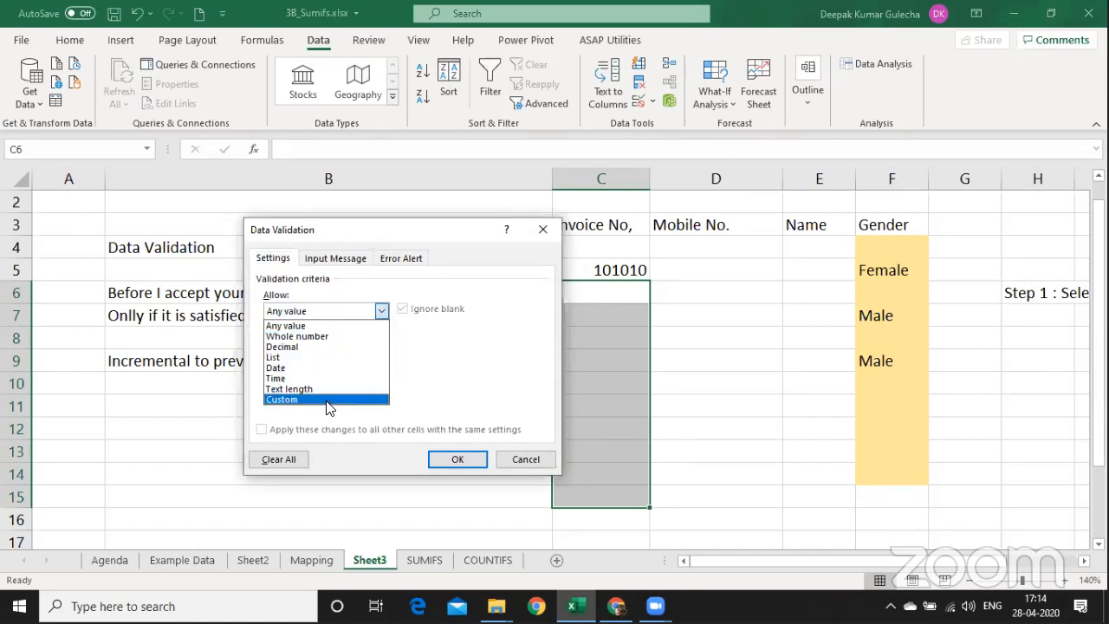
click(338, 398)
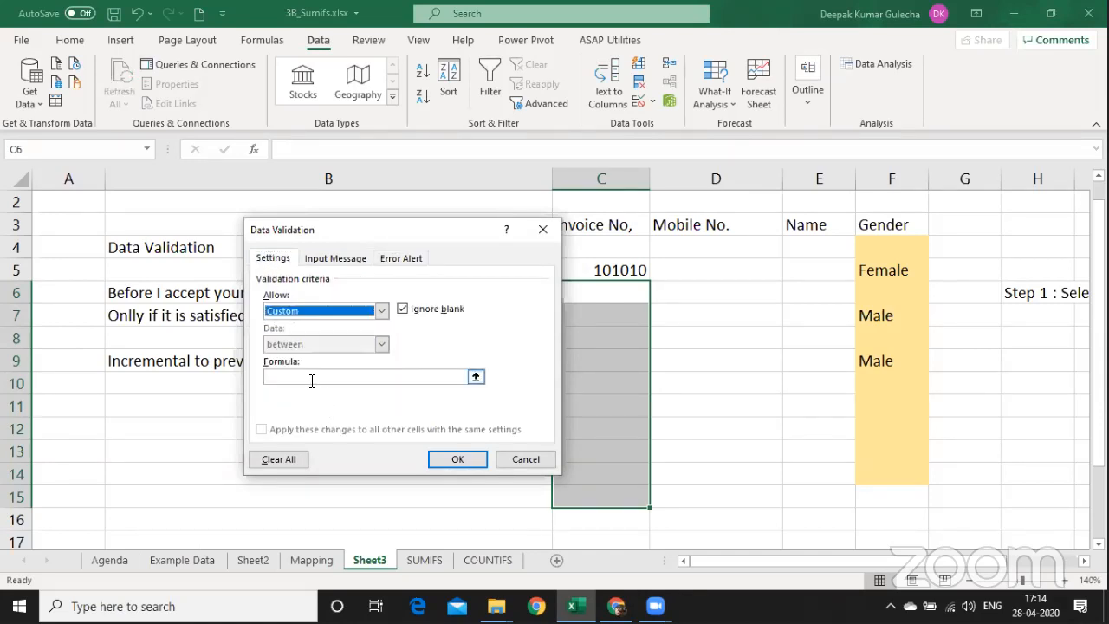
Enter the formula =C6=C5+1 and apply the validation rule.
click(310, 378)
text(=)
key(Right)
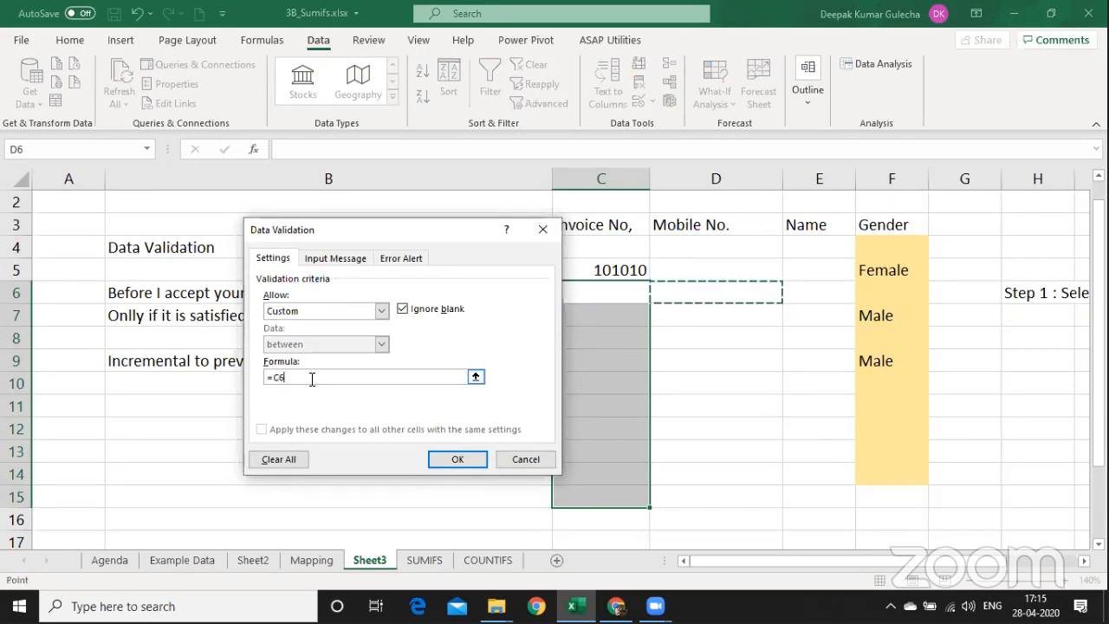
key(Left)
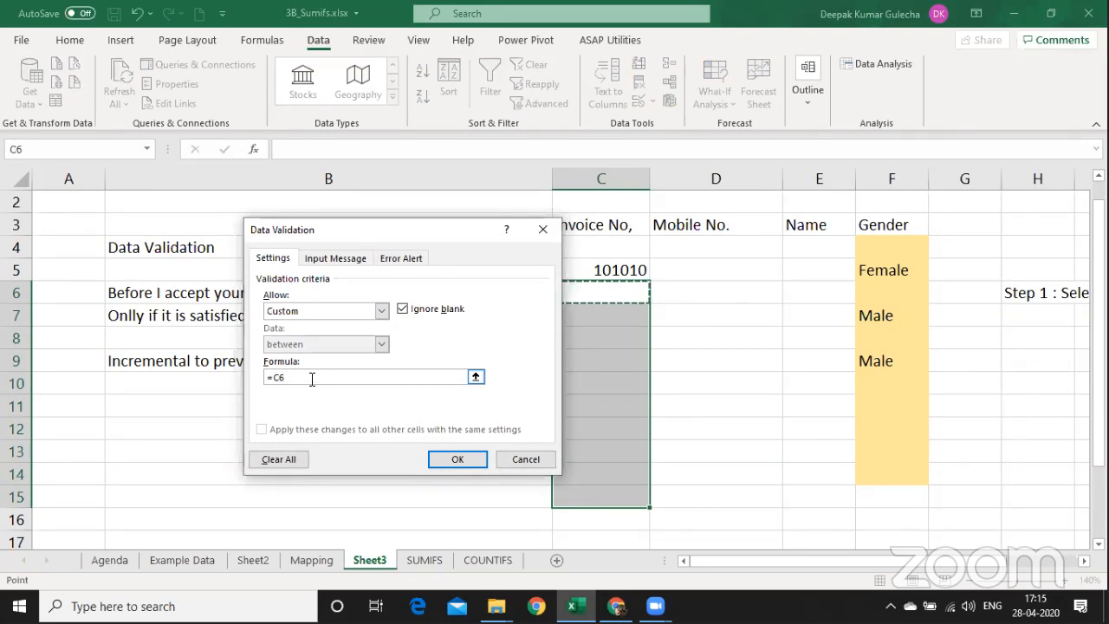
text(=)
key(Up)
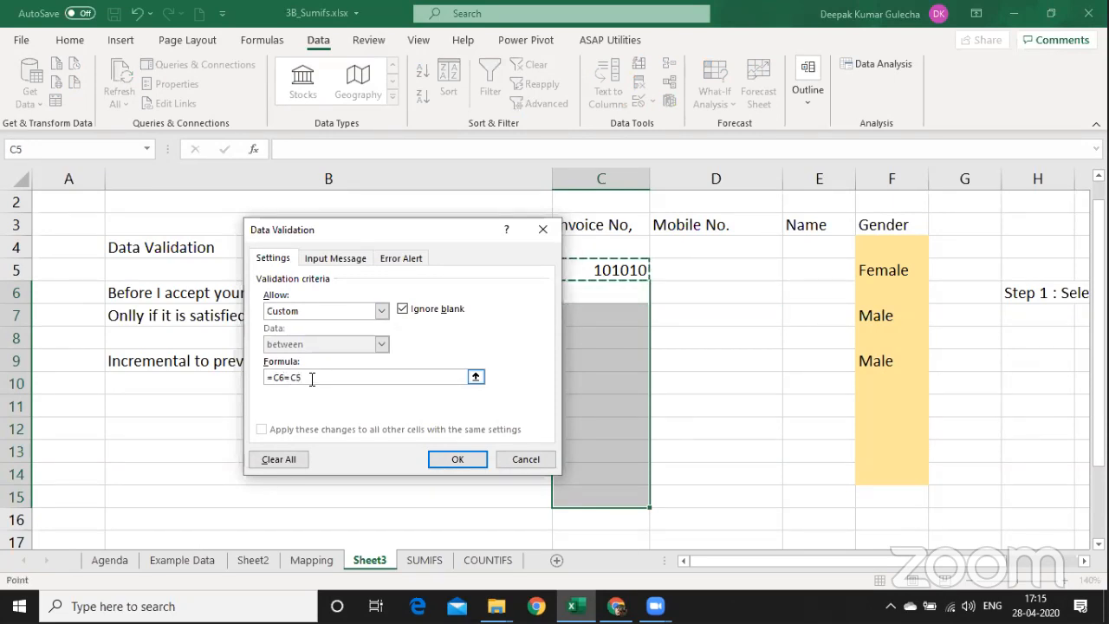
text(+1)
drag(366, 231, 188, 183)
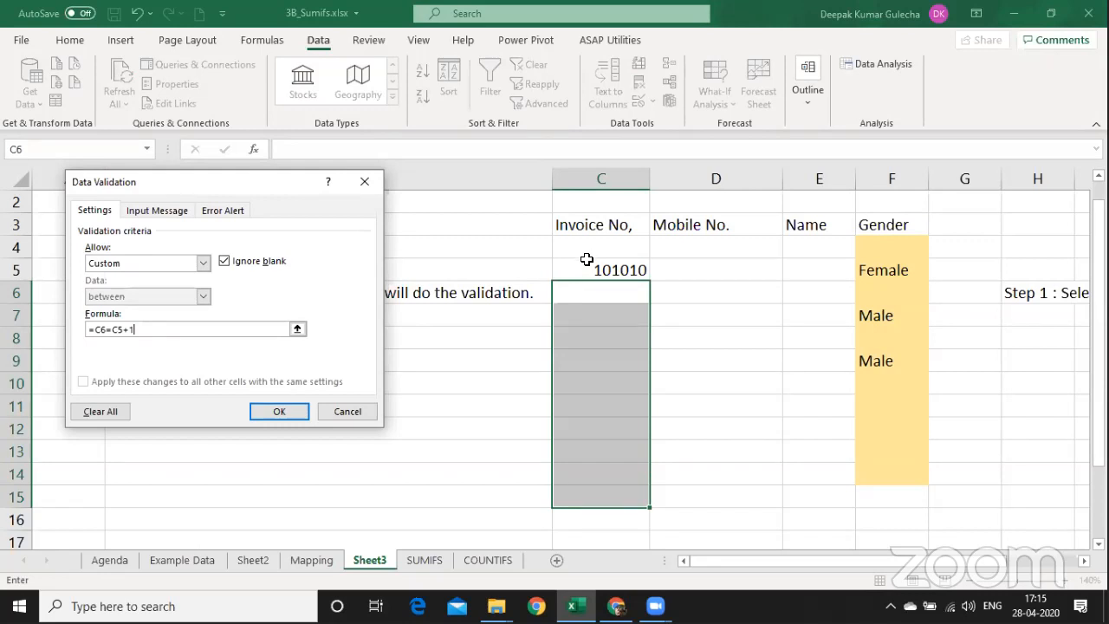
click(291, 410)
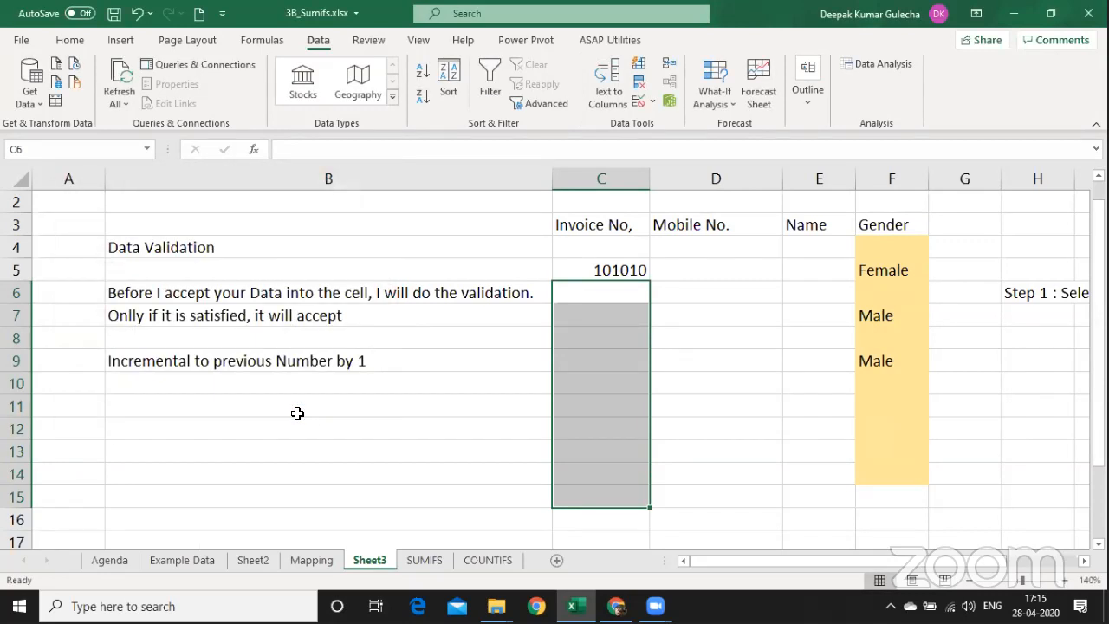
Test C6 with 121 and 122020, both rejected by the incremental rule.
key(Right)
key(Left)
text(121)
key(Return)
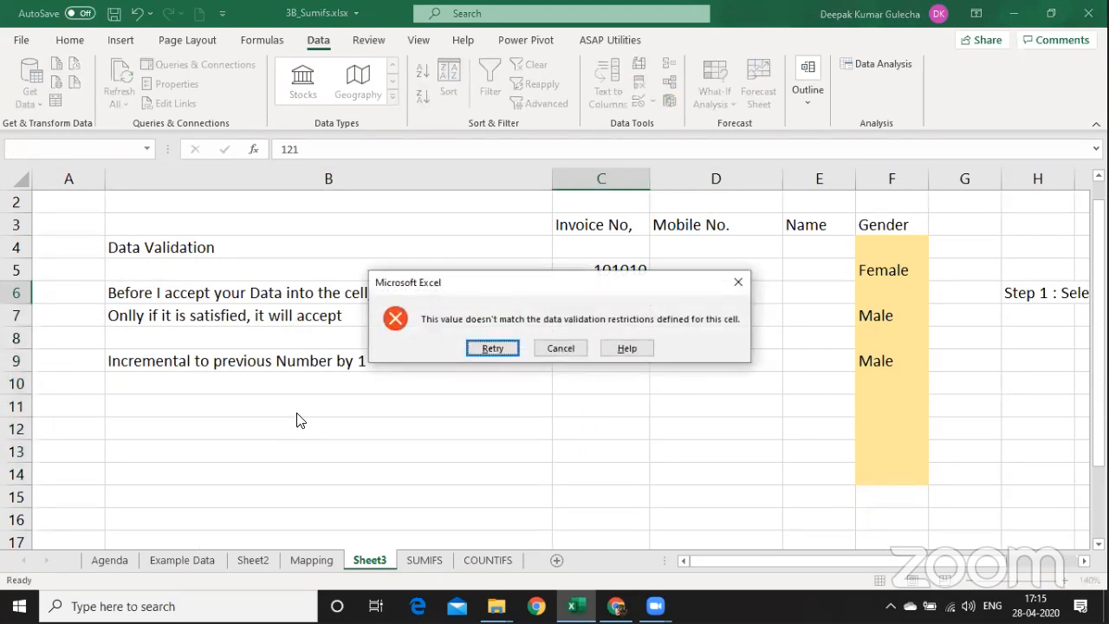
key(Return)
text(121)
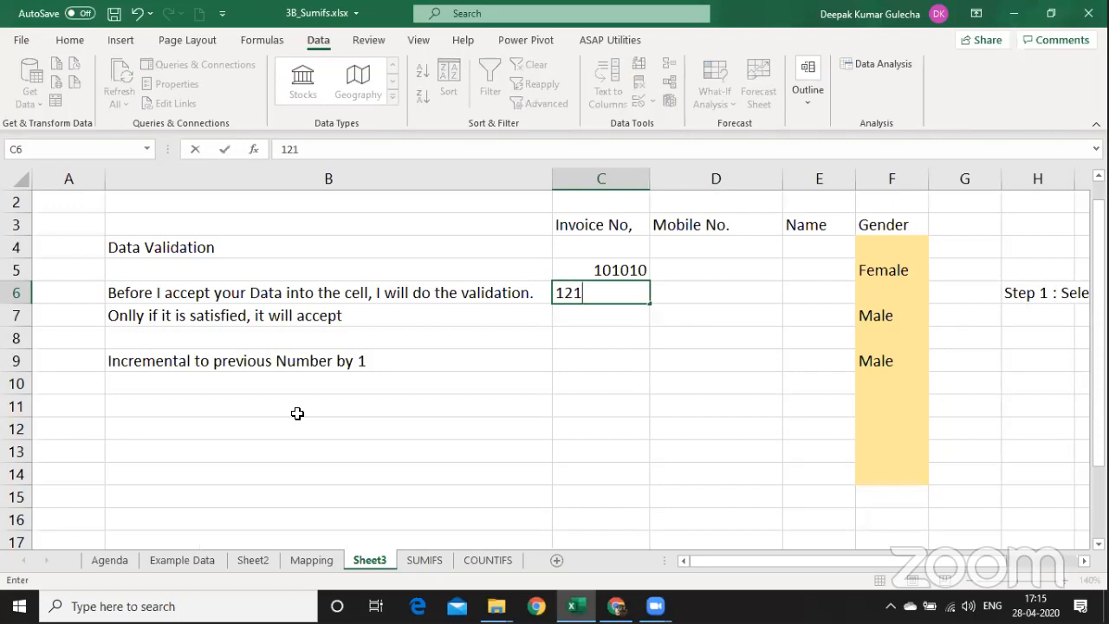
key(BackSpace)
text(2020)
key(Return)
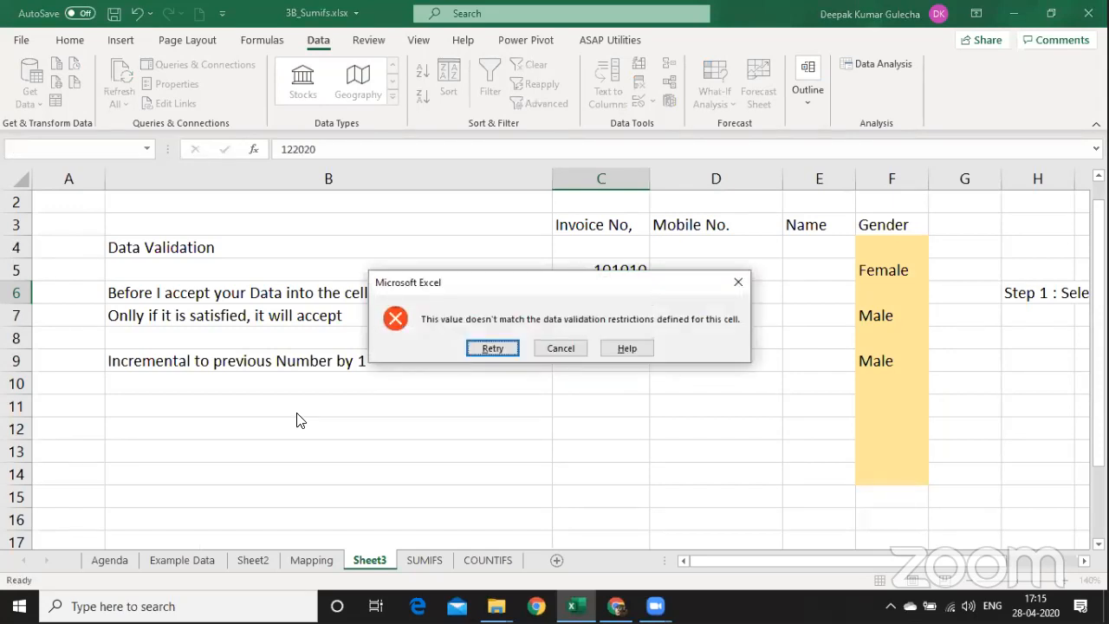
key(Return)
Try 101010 and 101012, both rejected, then enter 101011, which is accepted.
text(101)
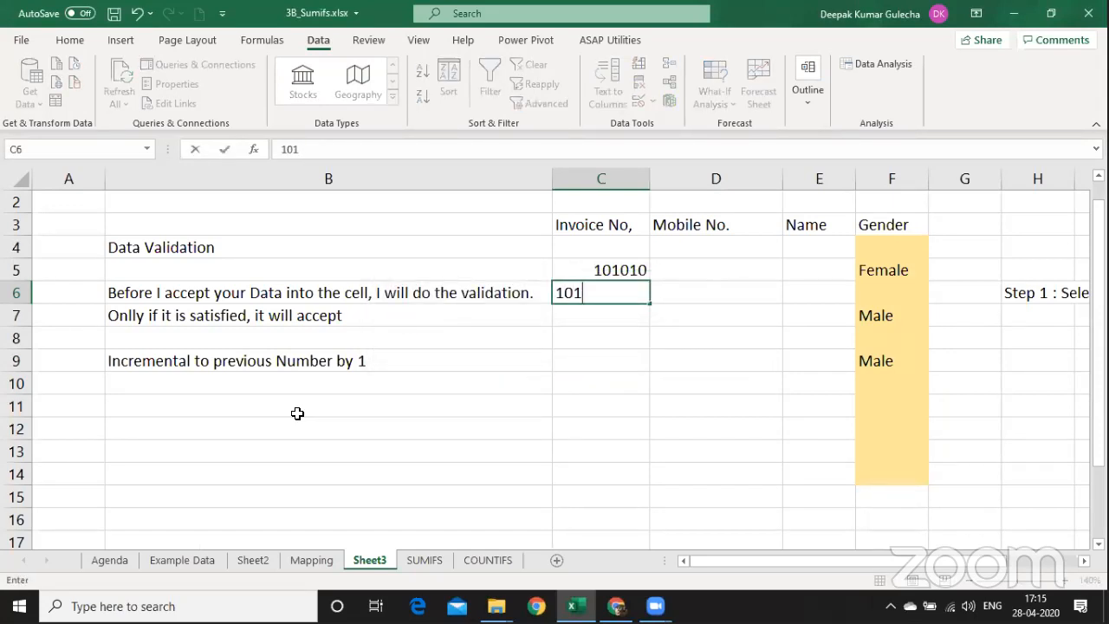
text(010)
key(Return)
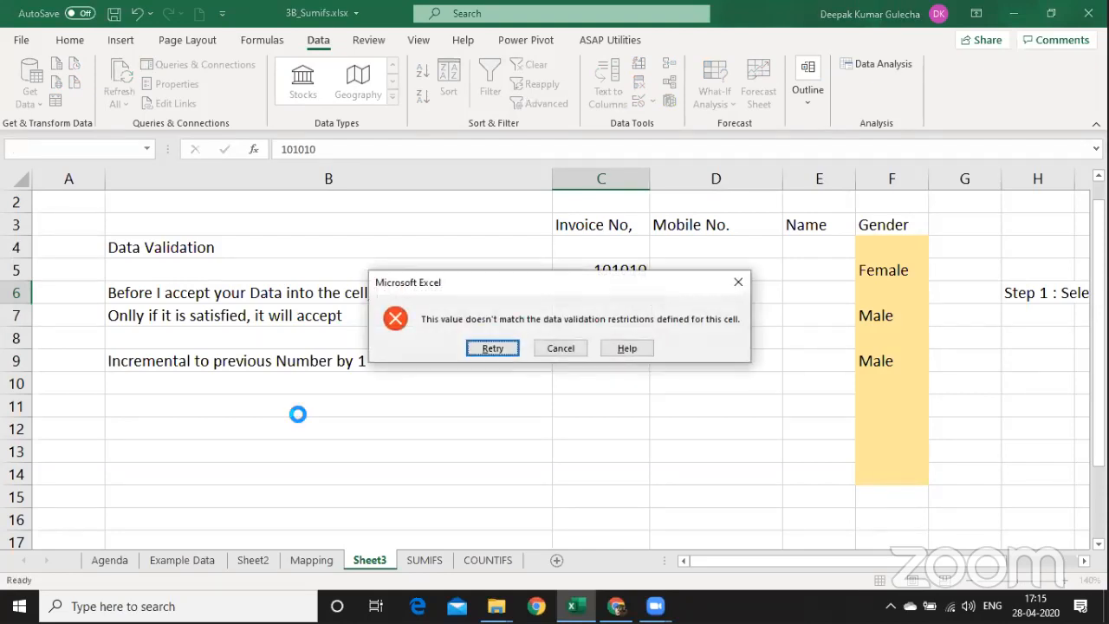
key(Return)
key(End)
key(BackSpace)
text(2)
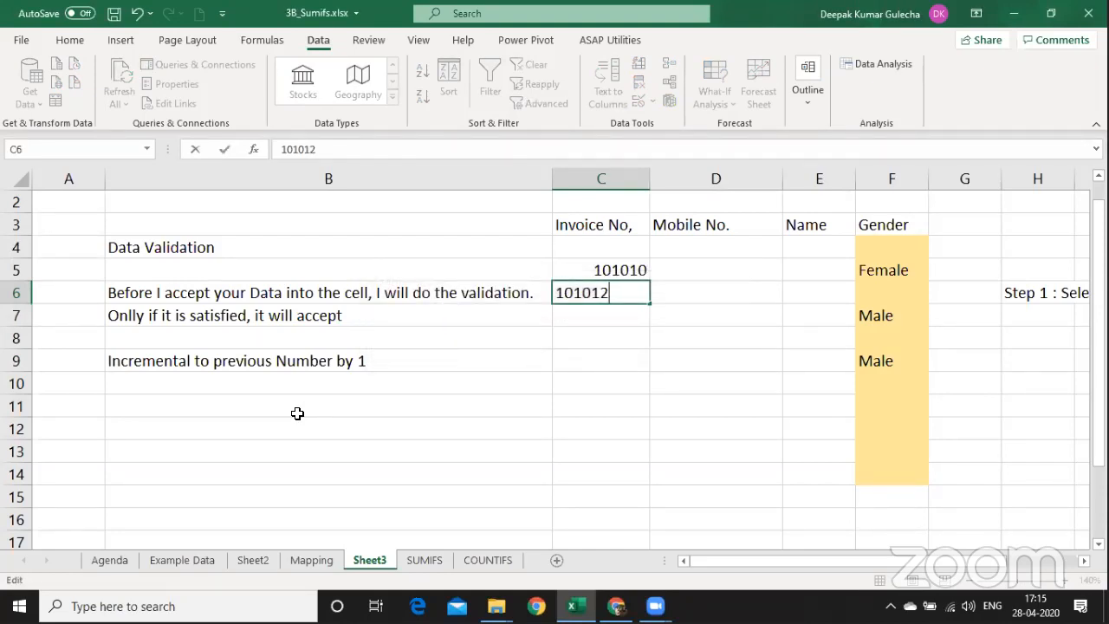
key(Return)
key(Return)
key(End)
key(BackSpace)
text(1)
key(Return)
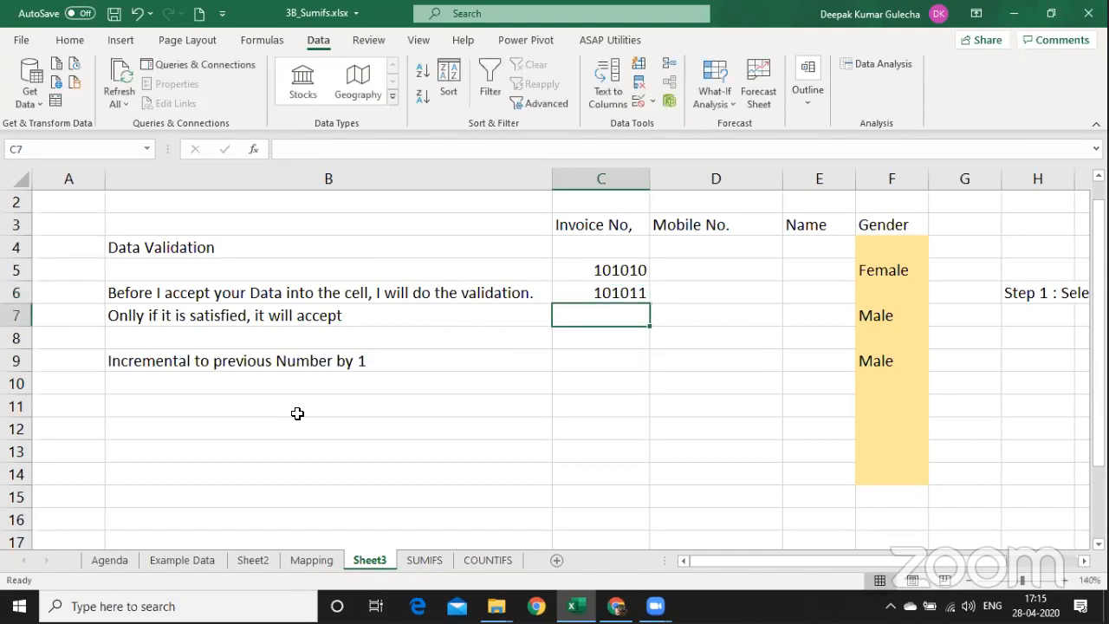
Select the Invoice No. cells from C6 down the column.
key(Up)
key(shift+Down)
key(shift+Down)
key(shift+Down)
key(shift+Down)
key(shift+Down)
key(shift+Down)
key(shift+Down)
key(shift+Down)
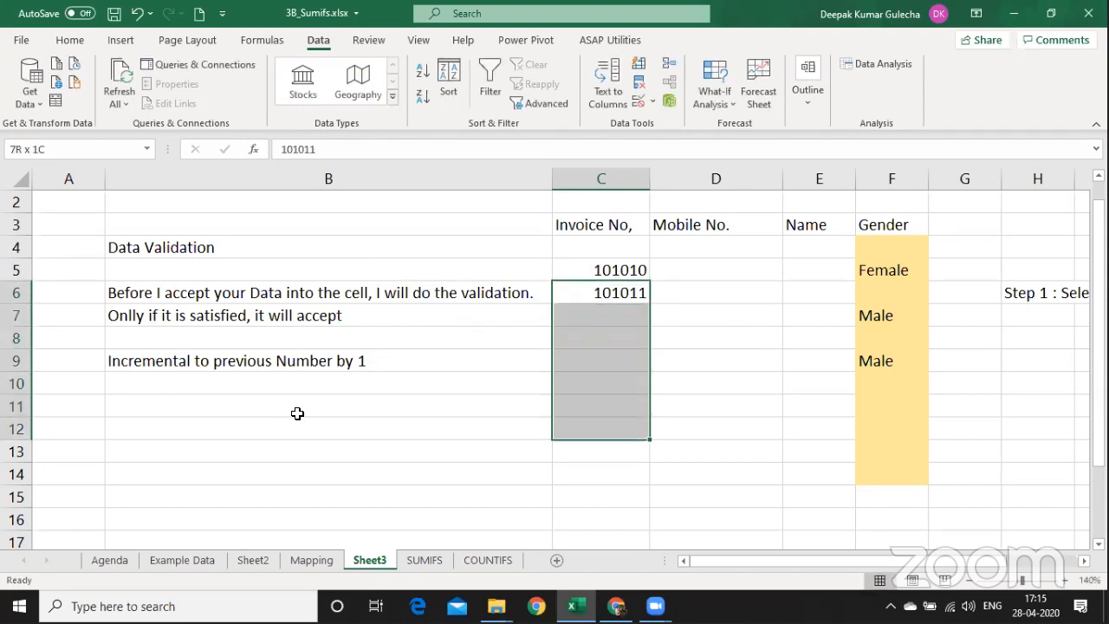
key(shift+Down)
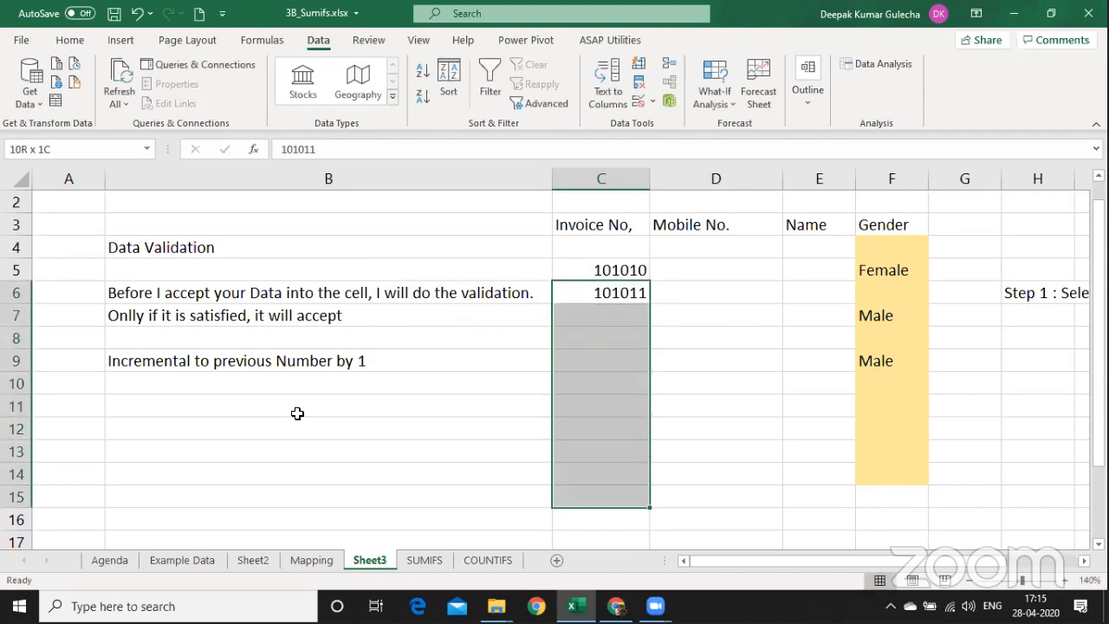
Shade C6:C15 light yellow, review its =C6=C5+1 rule without changes, then select D5:D15.
click(74, 41)
click(203, 96)
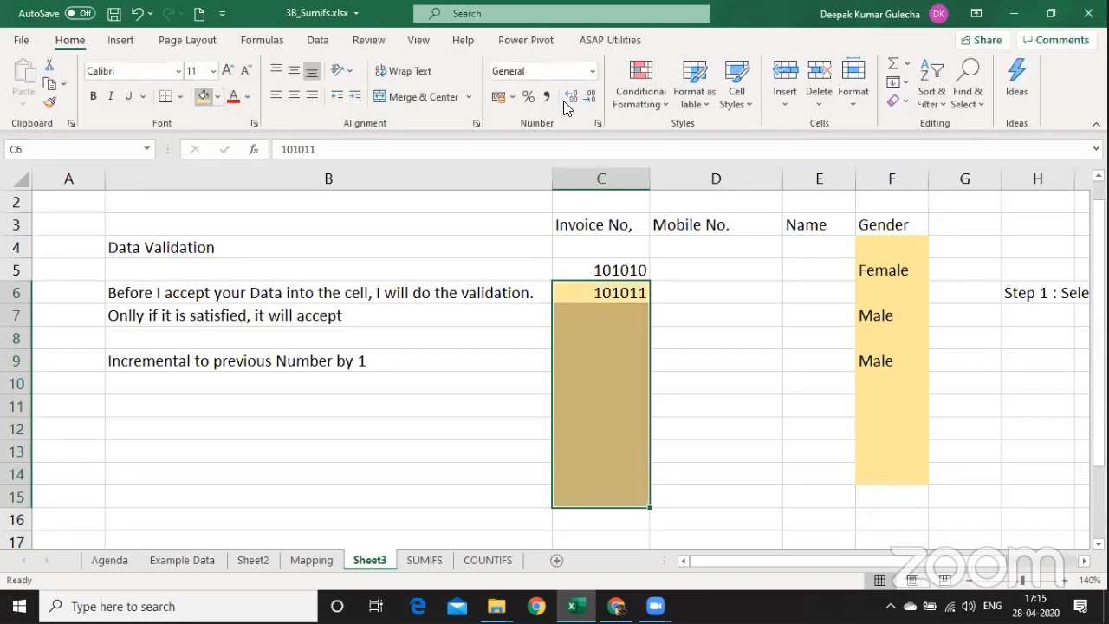
click(318, 40)
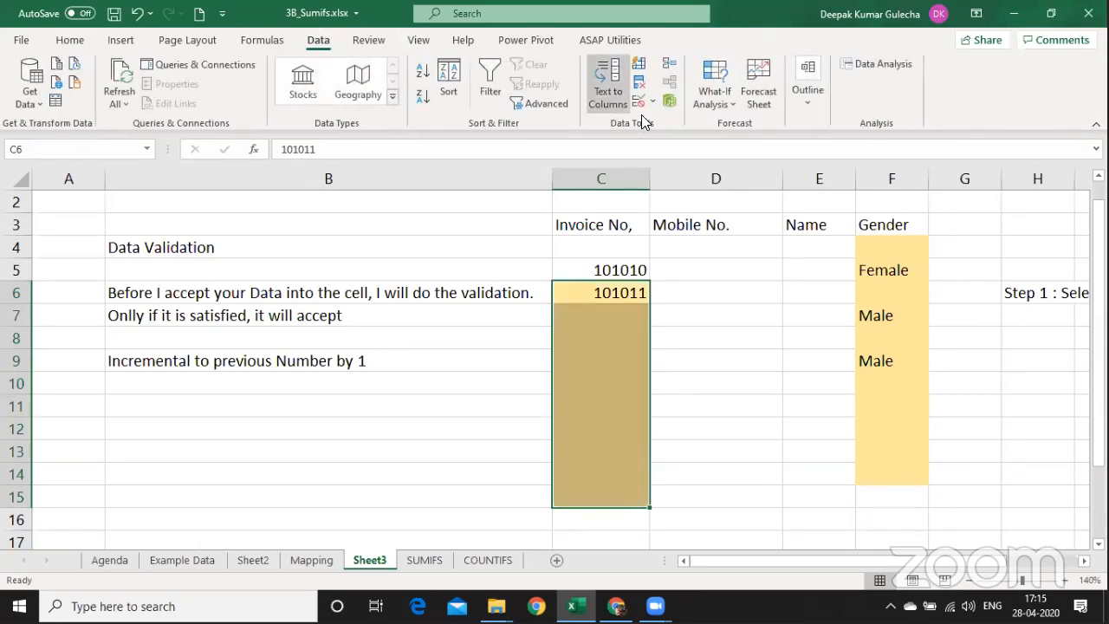
click(652, 102)
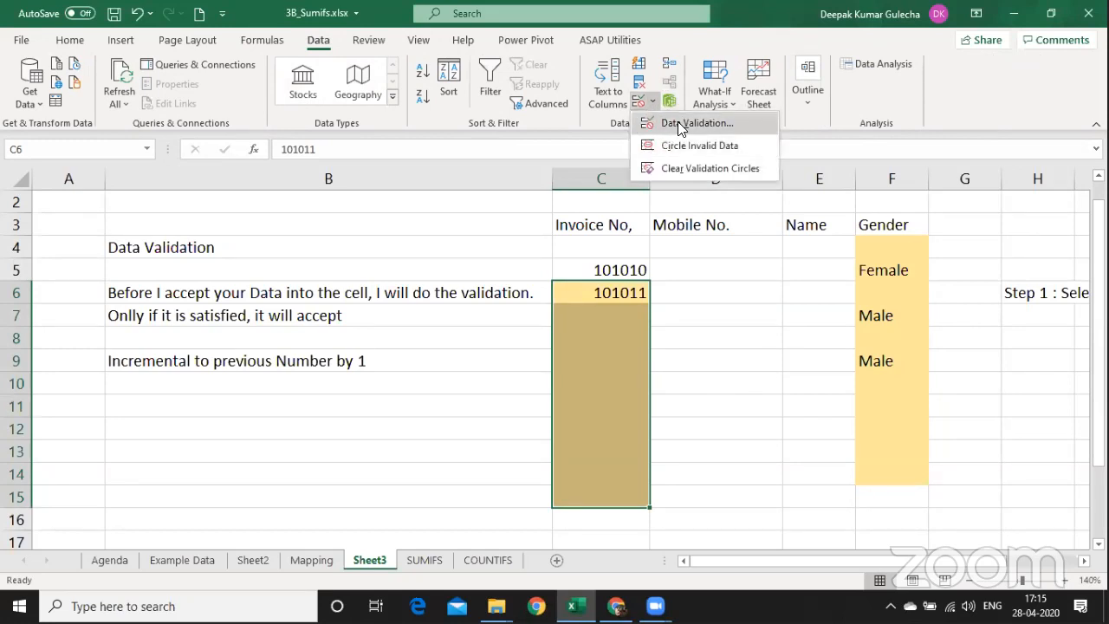
click(677, 123)
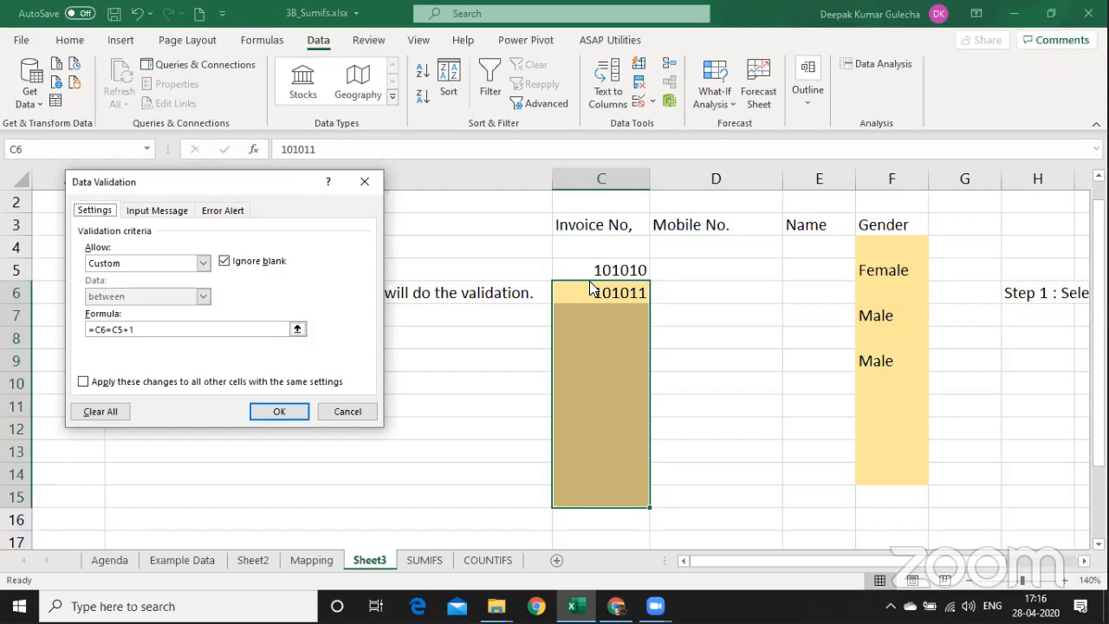
click(344, 407)
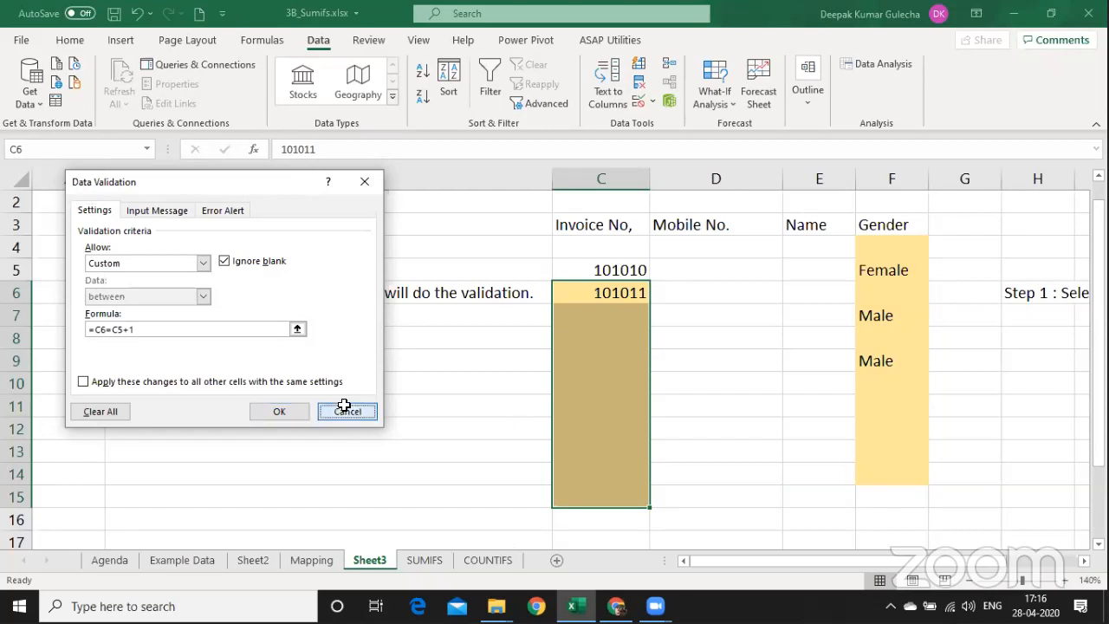
drag(701, 263, 708, 493)
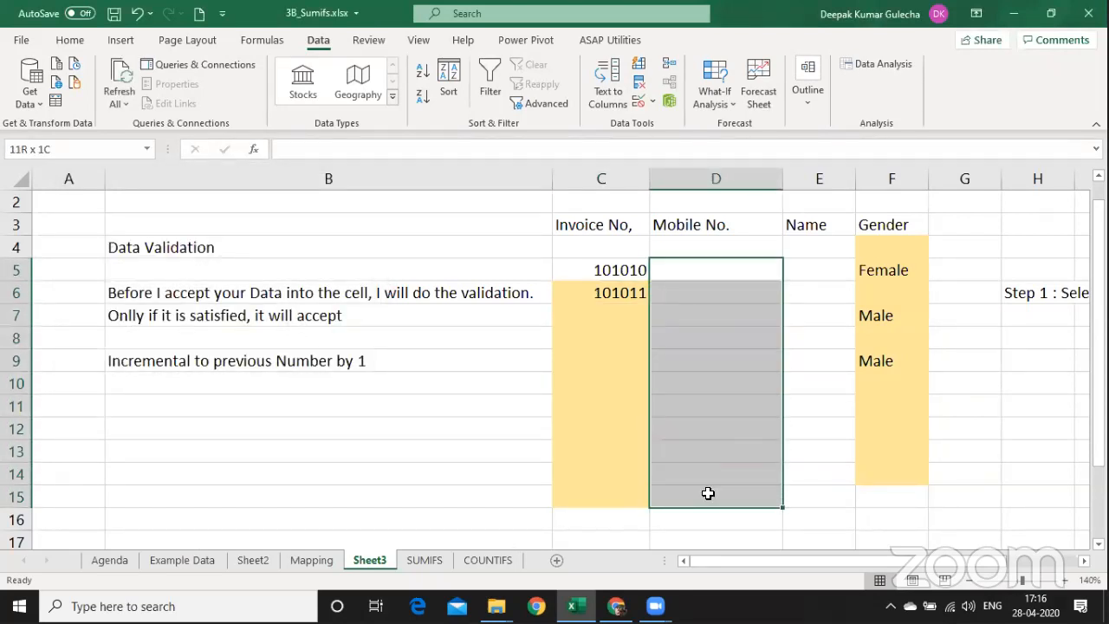
Shade the Mobile No. cells D5:D15 light grey.
click(71, 40)
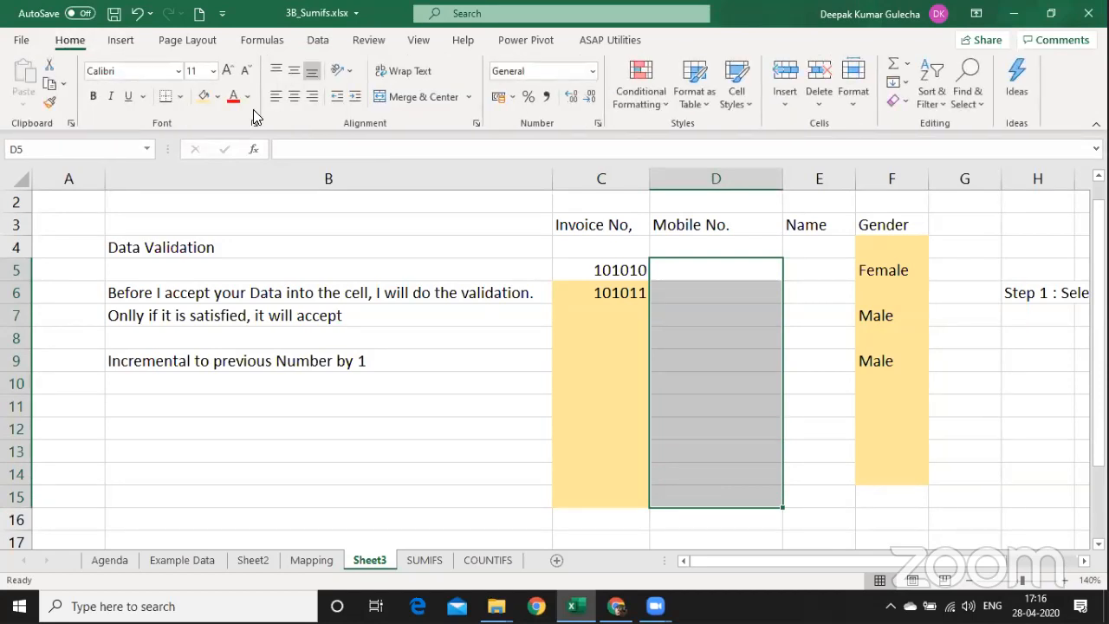
click(218, 96)
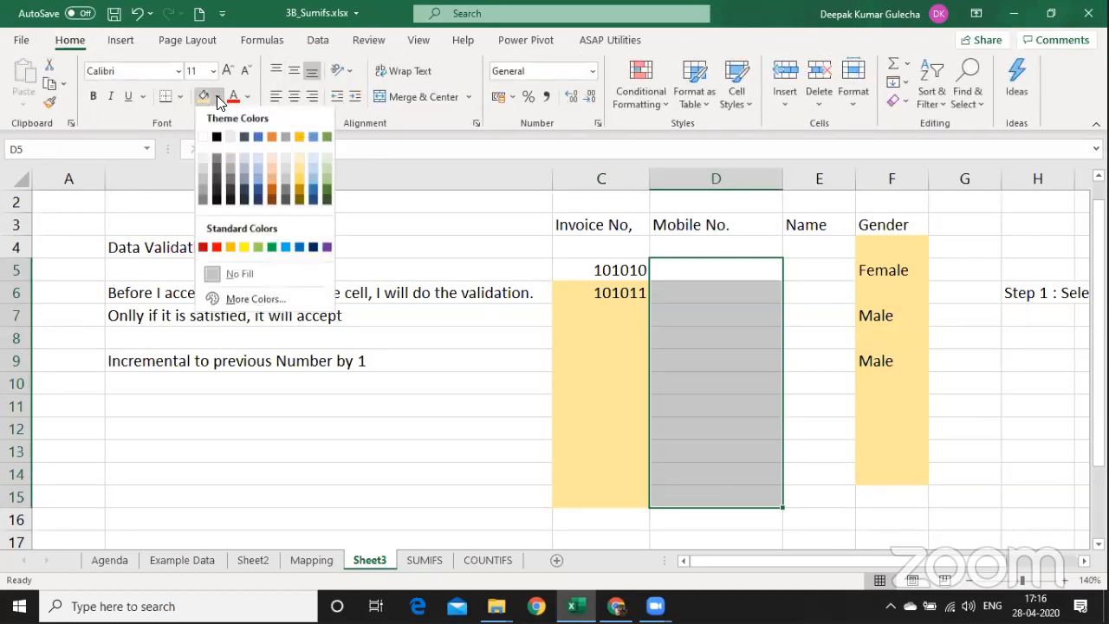
click(283, 174)
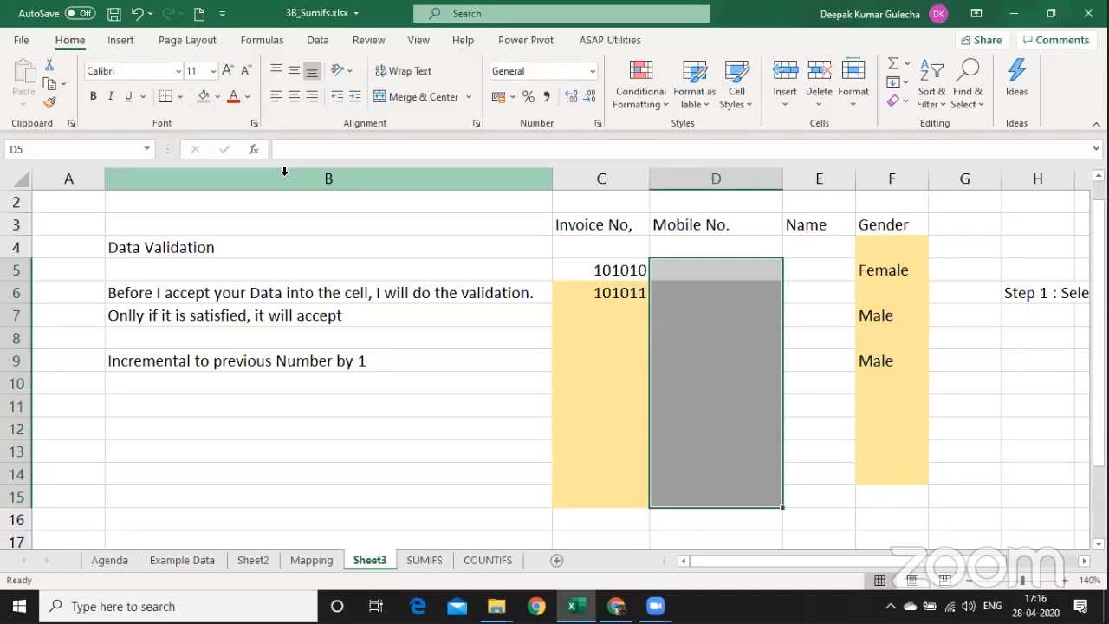
Open C6's Data Validation settings via Alt+A, V to view the =C6=C5+1 rule.
key(Left)
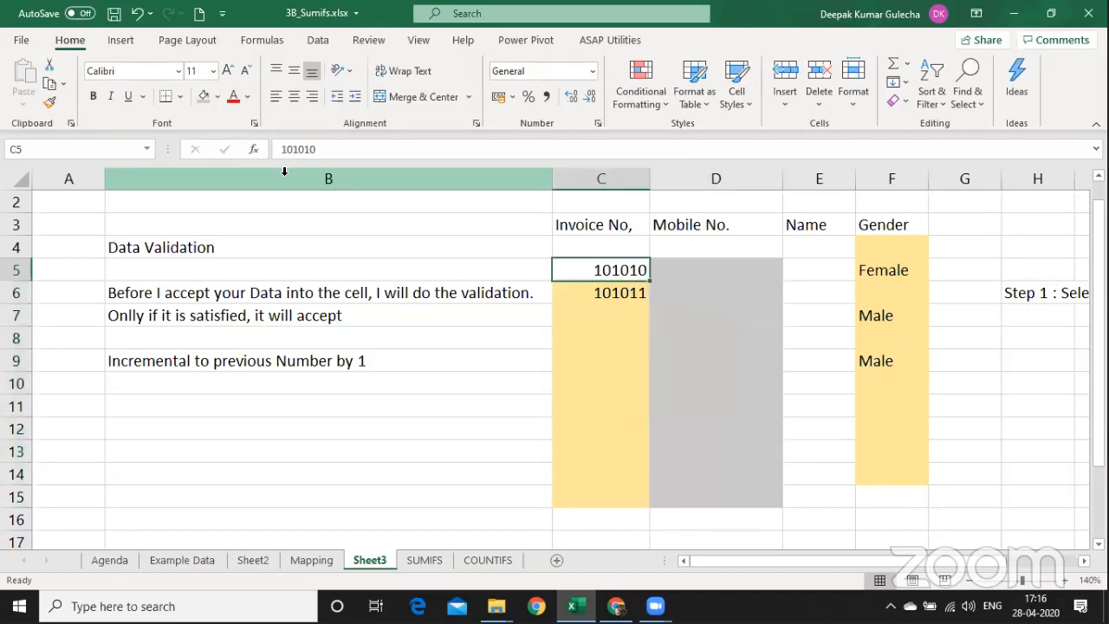
key(Down)
key(alt+a)
key(v)
key(v)
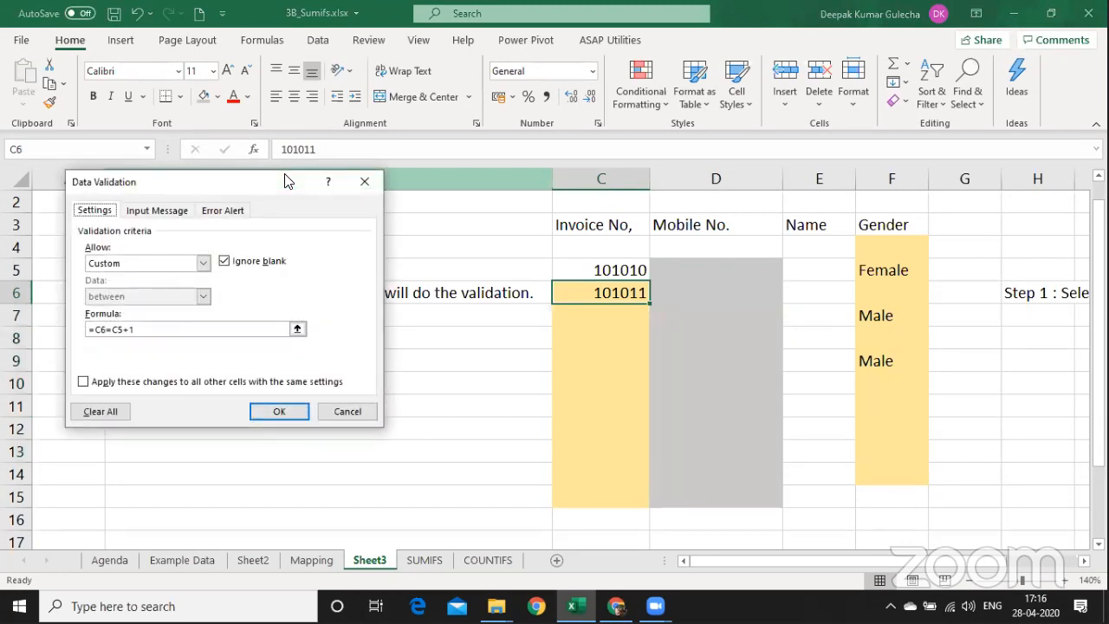
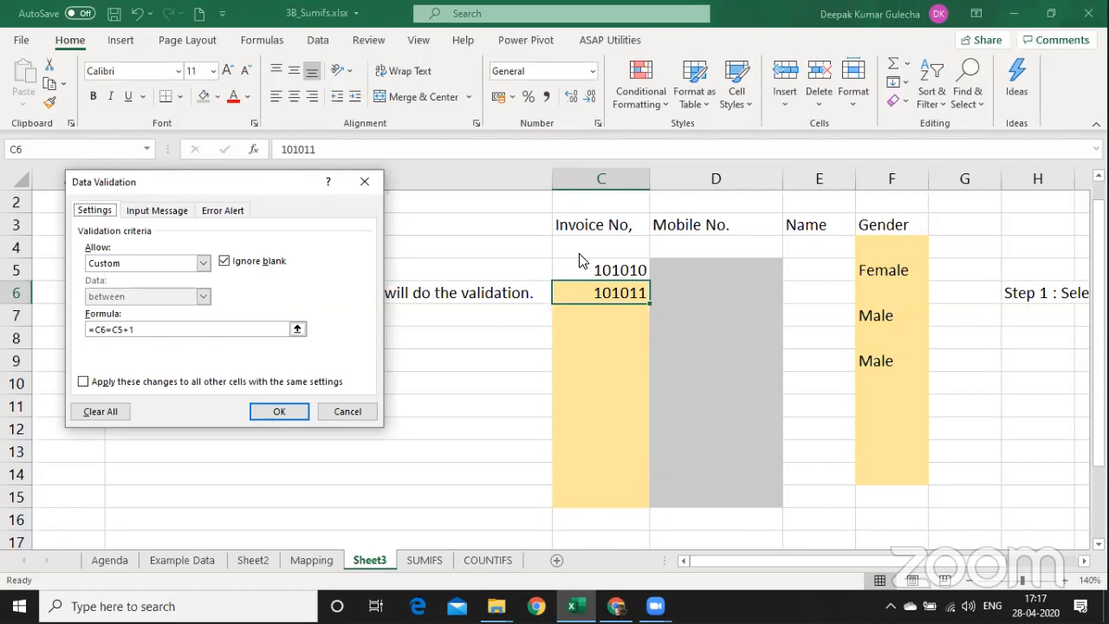
Apply the custom invoice rule and leave a test 1 in C9, then return to C7.
key(Return)
key(Return)
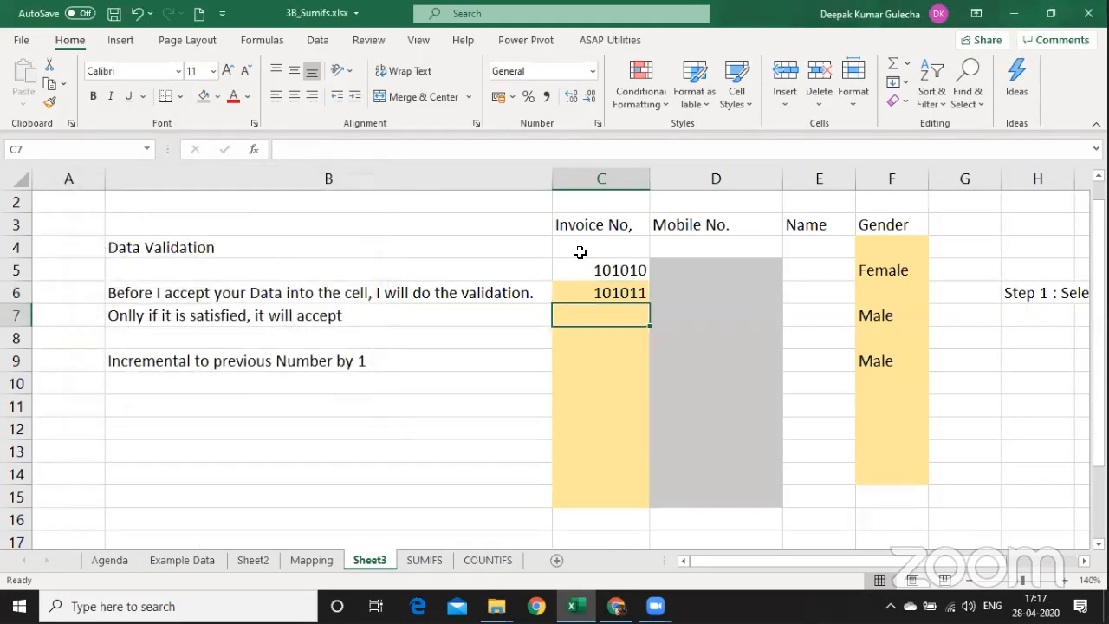
key(Down)
key(Down)
text(1)
key(Return)
key(Up)
key(Up)
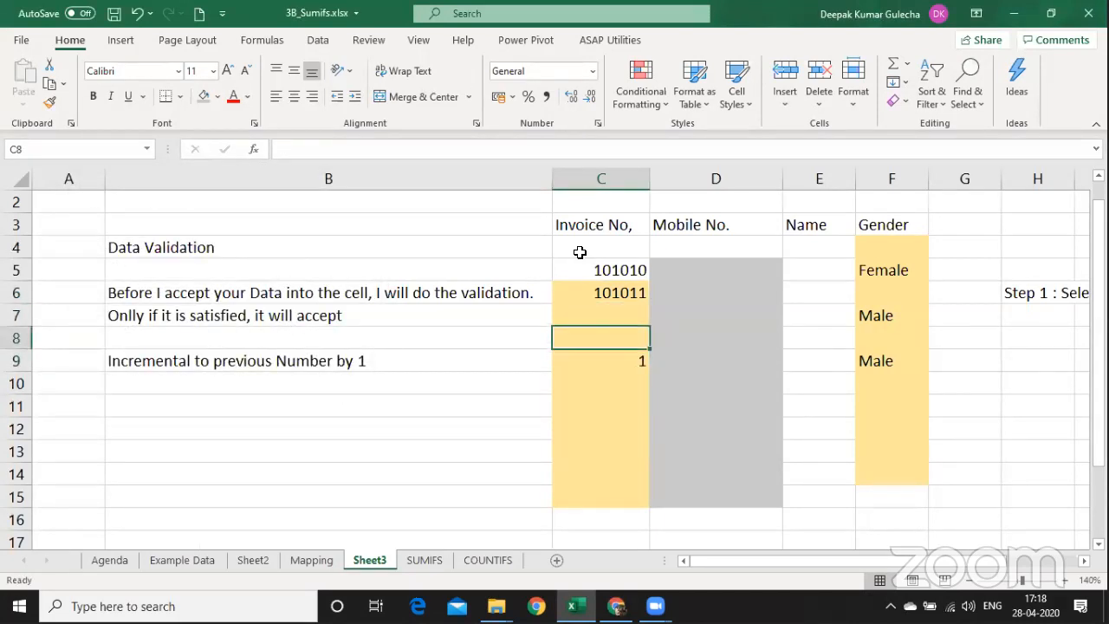
key(Down)
key(Up)
key(Up)
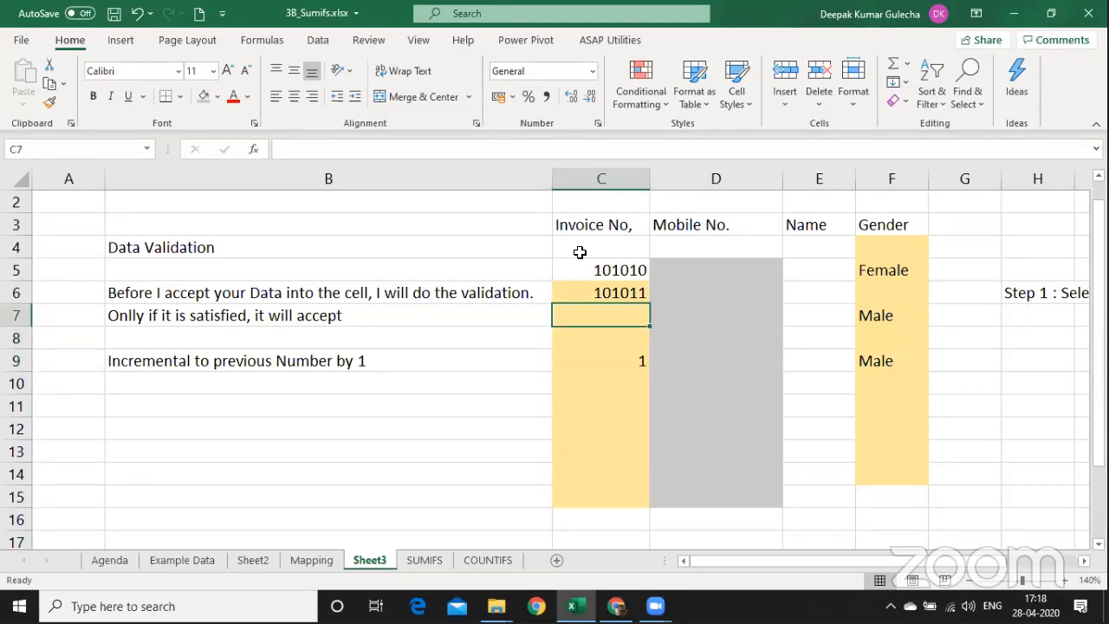
key(Down)
key(Down)
key(Up)
key(Up)
Test 122 and 123 in C7, cancelling each rejected entry.
text(122)
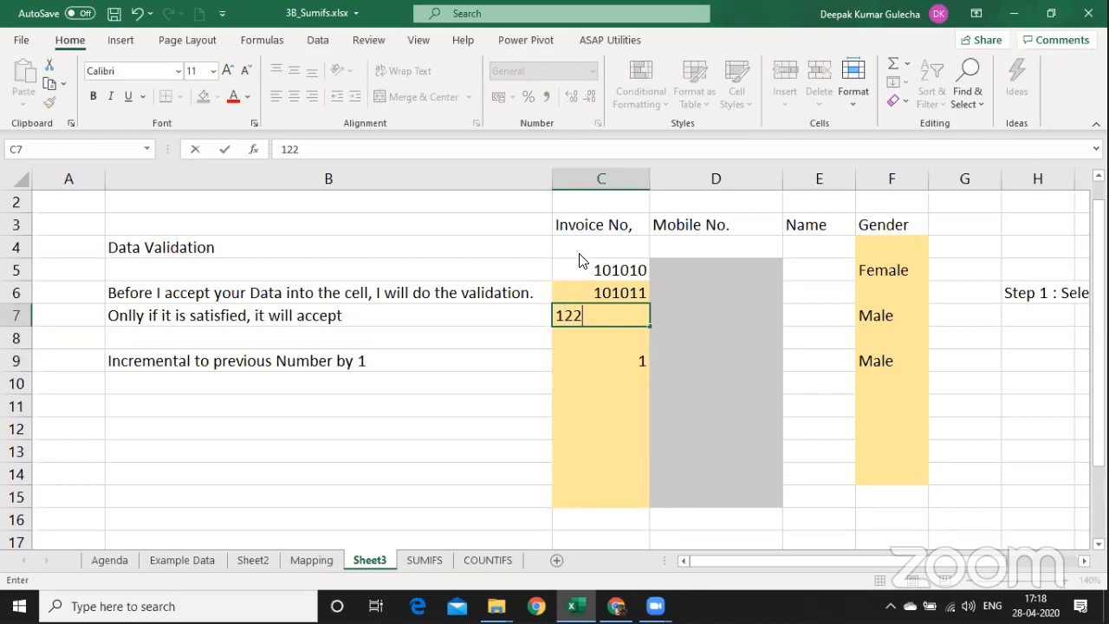
key(Return)
key(Escape)
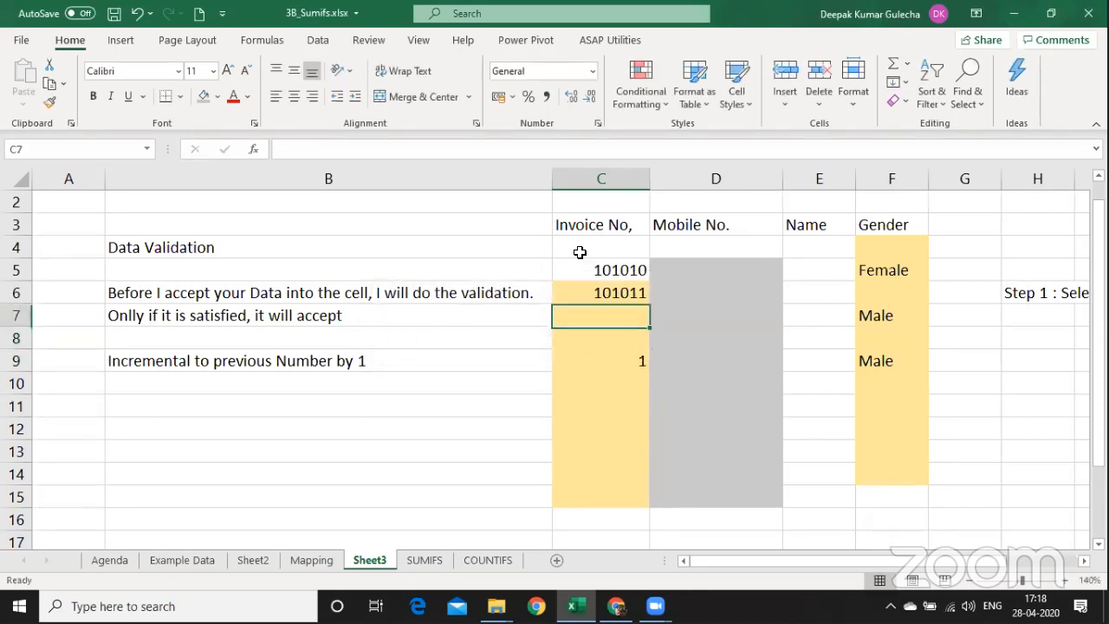
text(123)
key(Return)
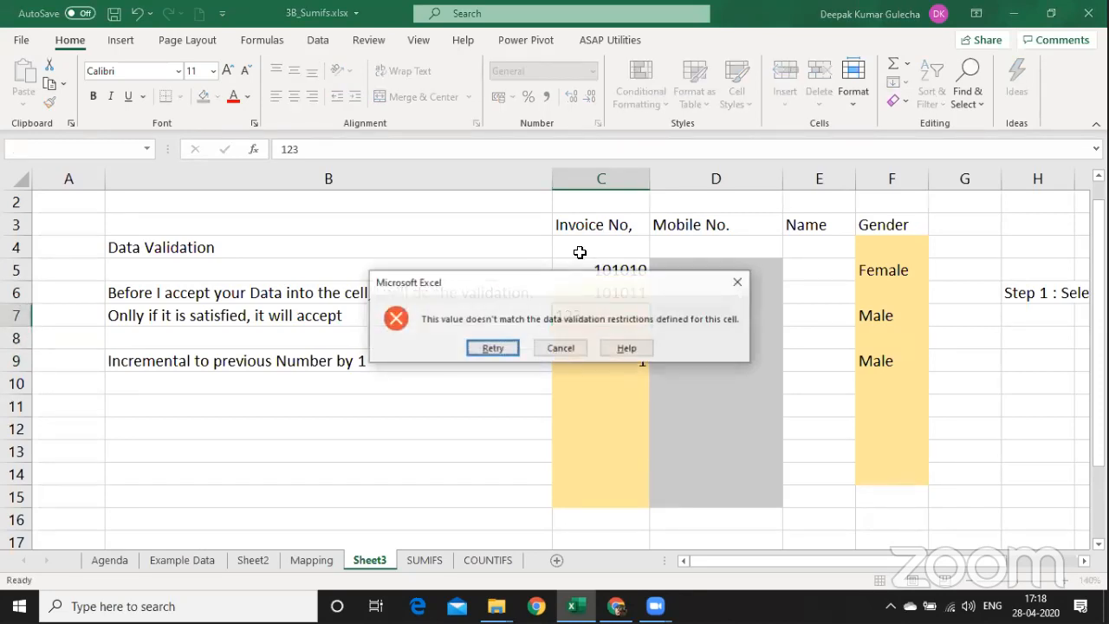
key(Return)
key(Escape)
Delete the stray 1 from C9 and reselect the invoice cells C6:C15.
key(Up)
key(shift+Down)
key(shift+Down)
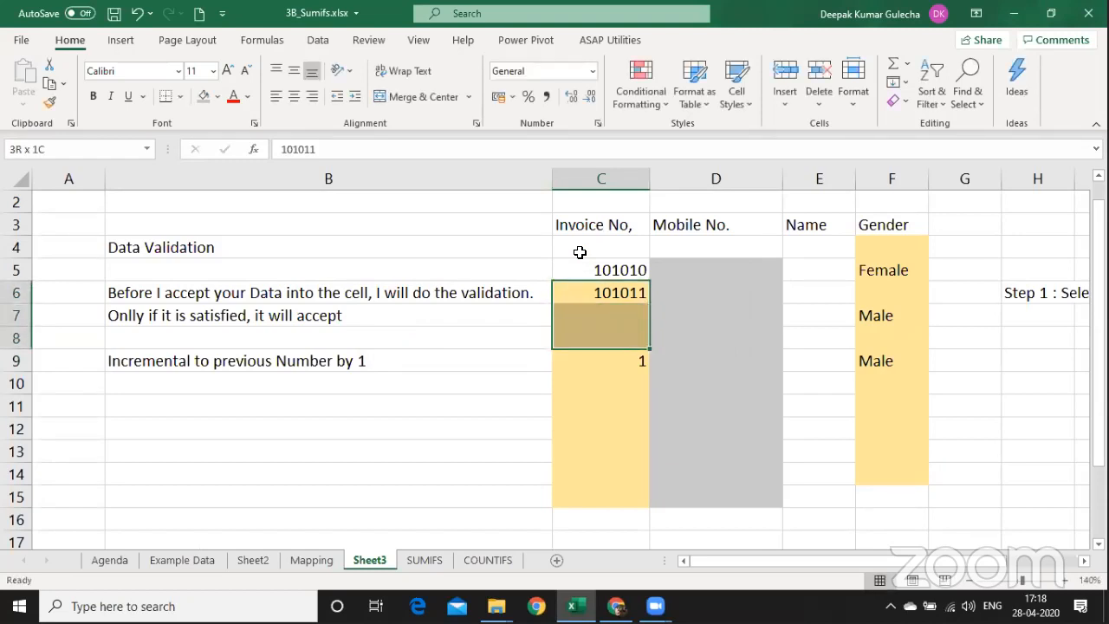
key(shift+Down)
key(shift+Down)
key(shift+Down)
key(shift+Down)
key(shift+Down)
key(shift+Down)
key(Down)
key(Down)
key(Down)
key(Down)
key(Down)
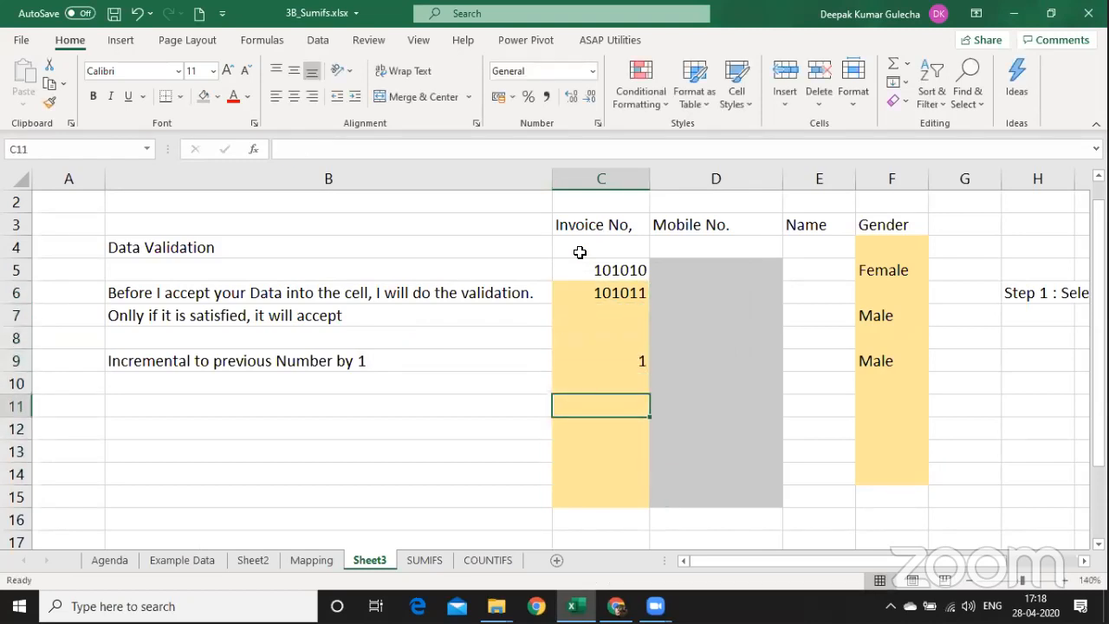
key(Up)
key(Up)
key(Up)
key(Down)
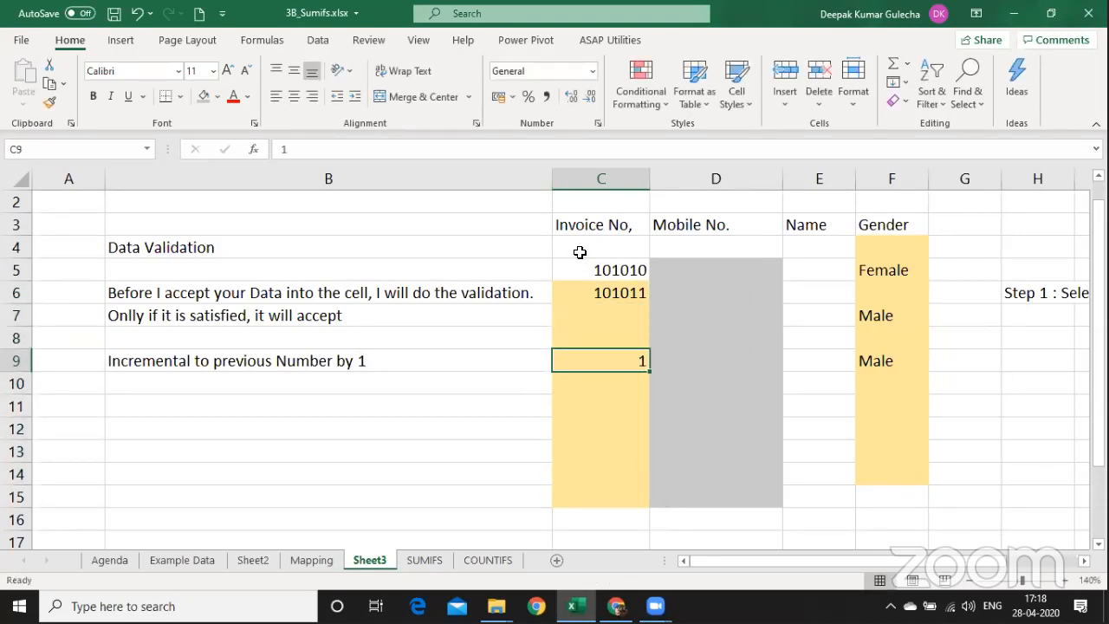
key(Delete)
key(Up)
key(Up)
key(Up)
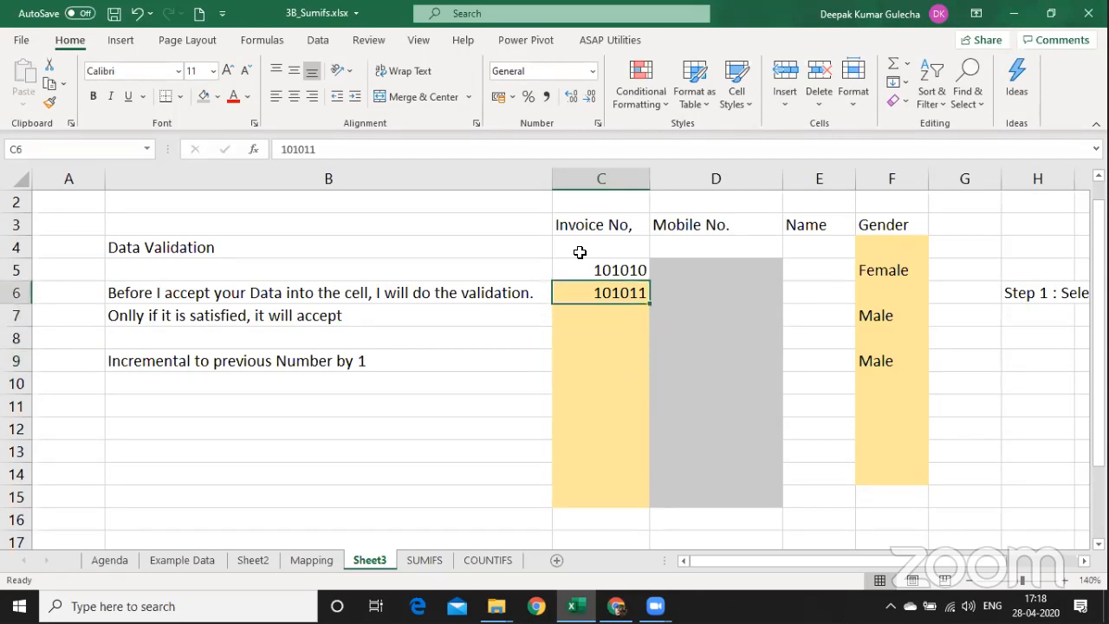
key(shift+Down)
key(shift+Down)
key(shift+Down)
key(shift+Down)
key(shift+Down)
key(shift+Down)
key(shift+Down)
key(shift+Down)
key(shift+Down)
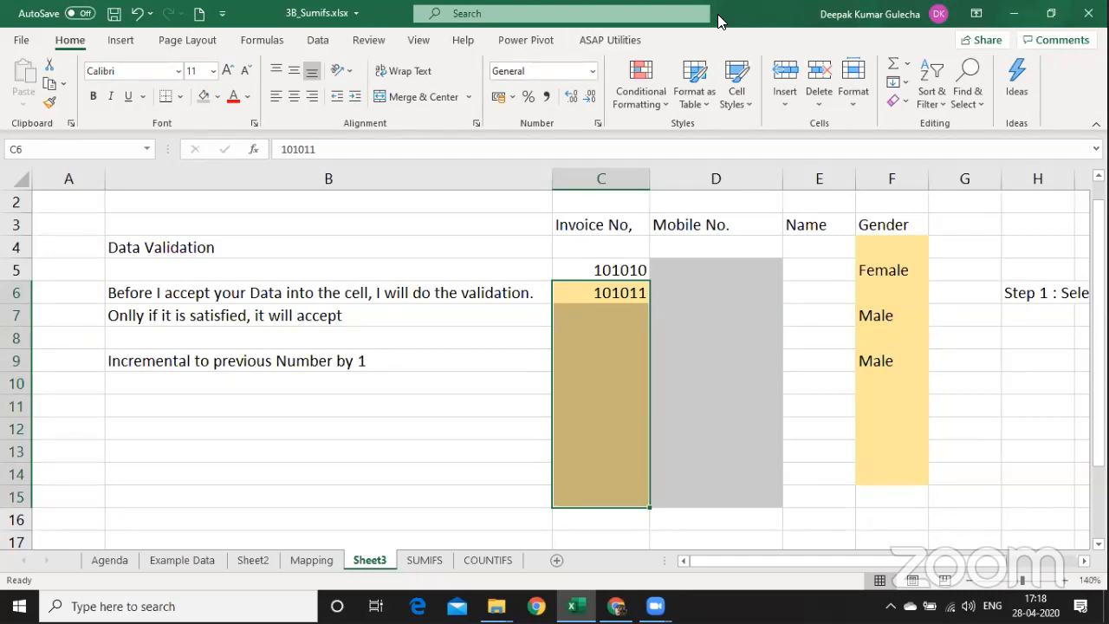
Paste the note 'How many Digits ??' into D1 above Mobile No.
key(ctrl+n)
key(alt+d)
key(l)
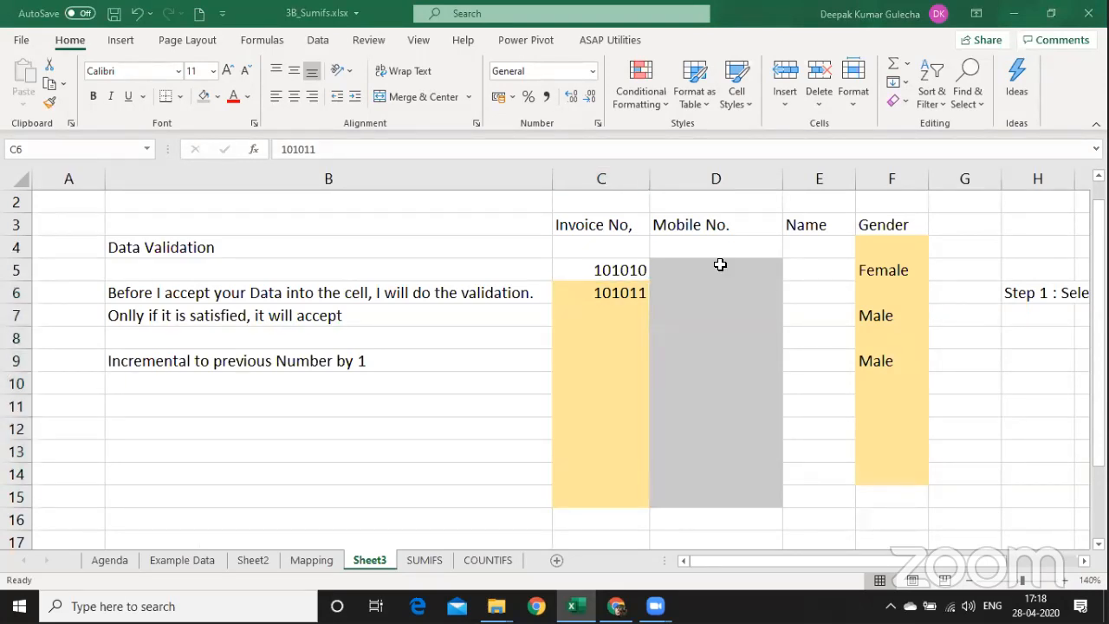
drag(720, 264, 723, 458)
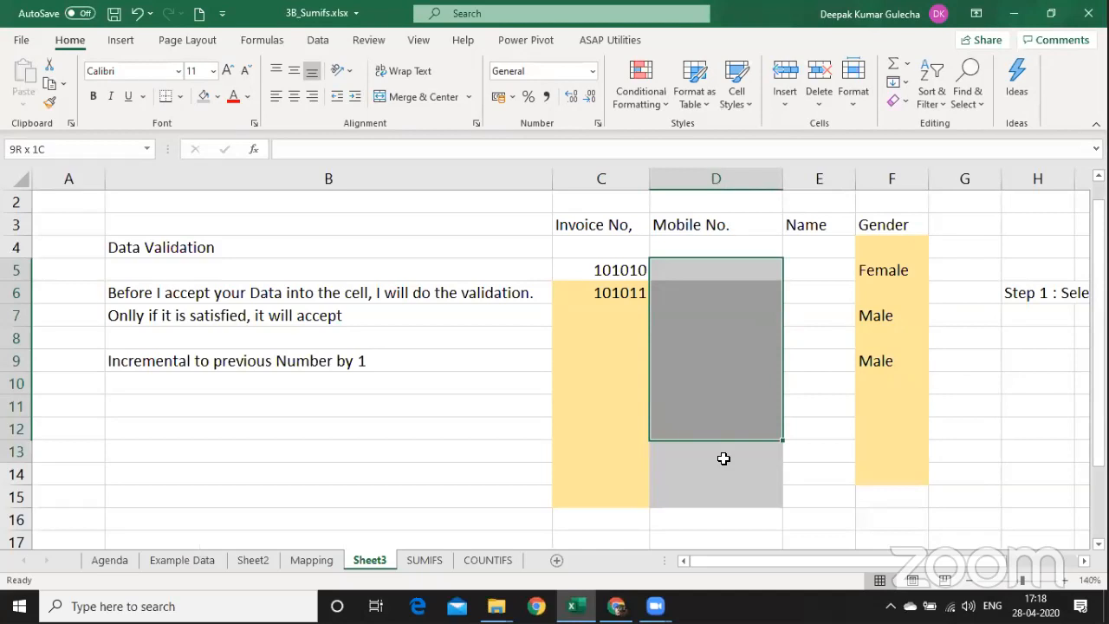
drag(723, 458, 725, 487)
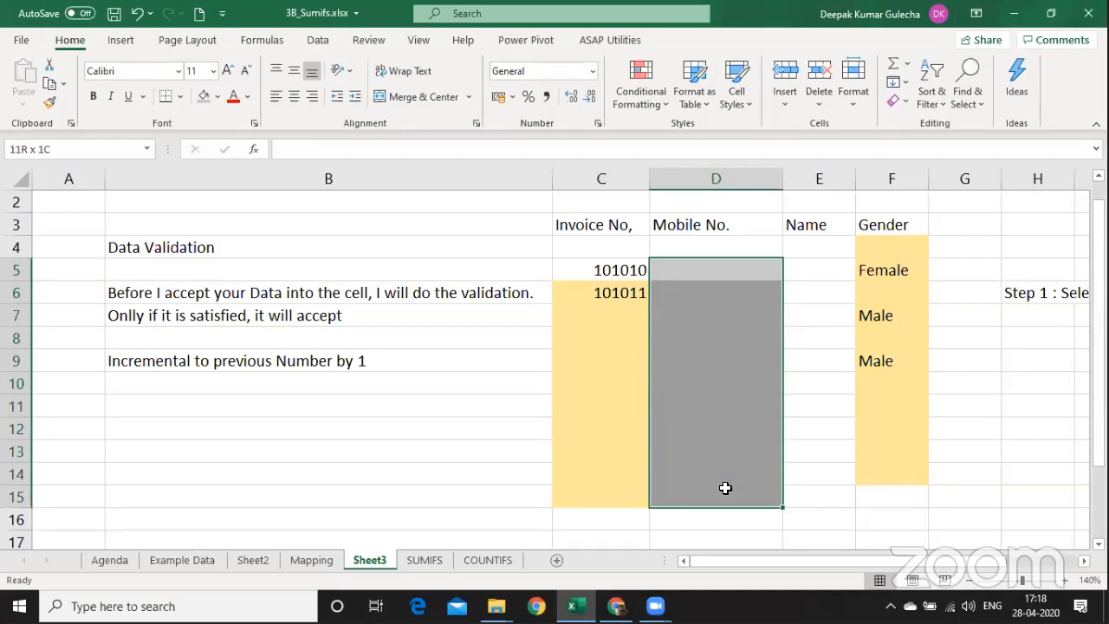
key(Up)
key(Up)
key(Up)
key(Up)
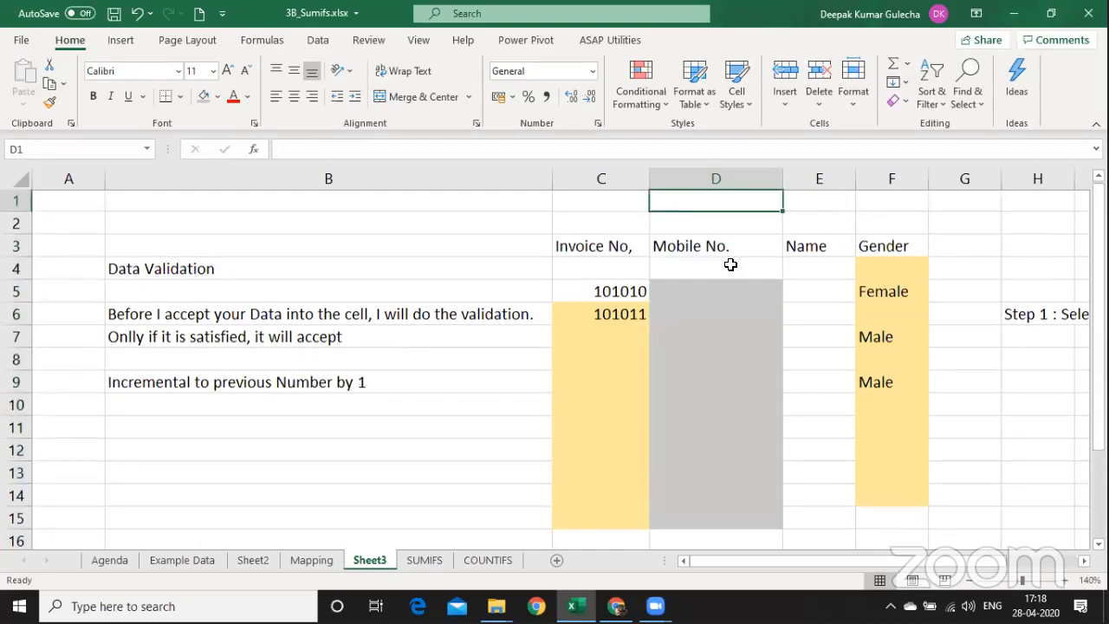
text(How many Digits ??)
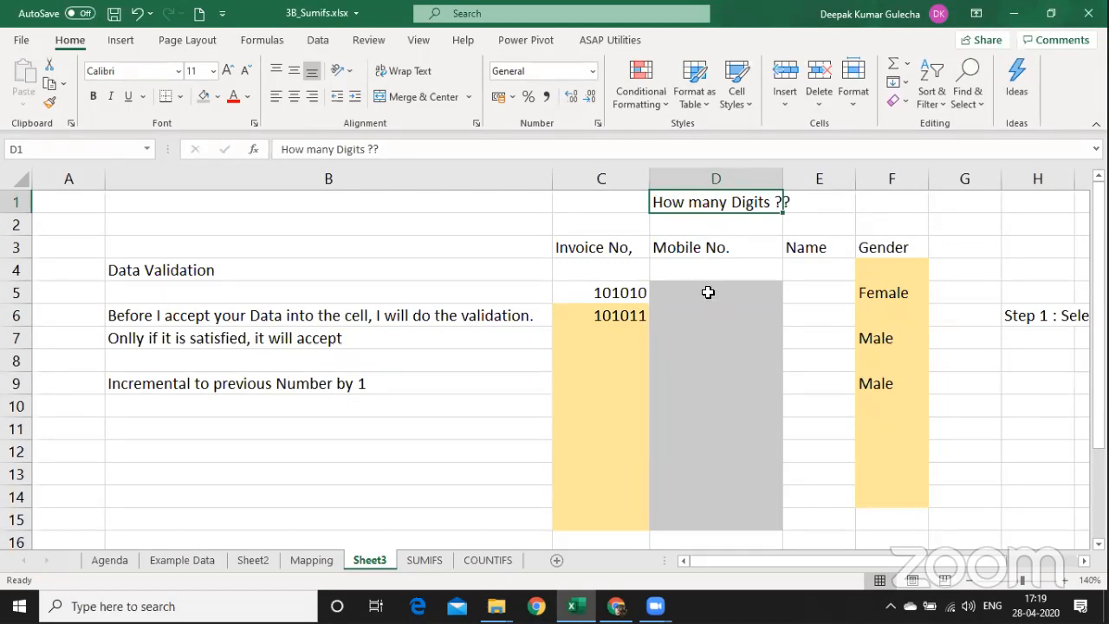
Select the empty Mobile No. cells D5:D15.
drag(712, 287, 732, 530)
click(724, 201)
click(519, 315)
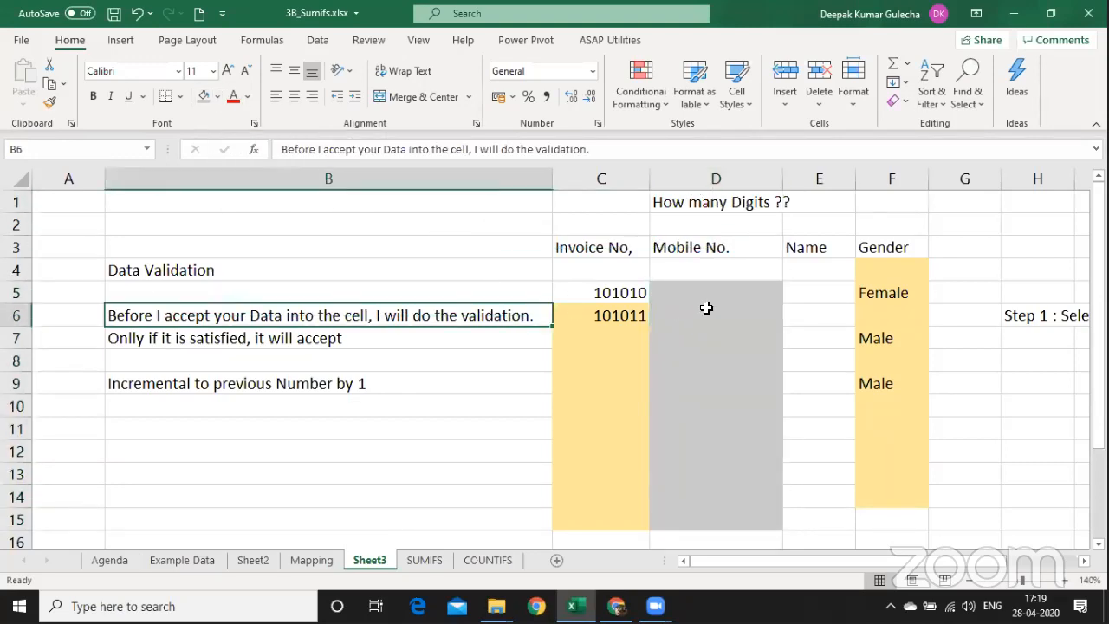
drag(705, 292, 710, 519)
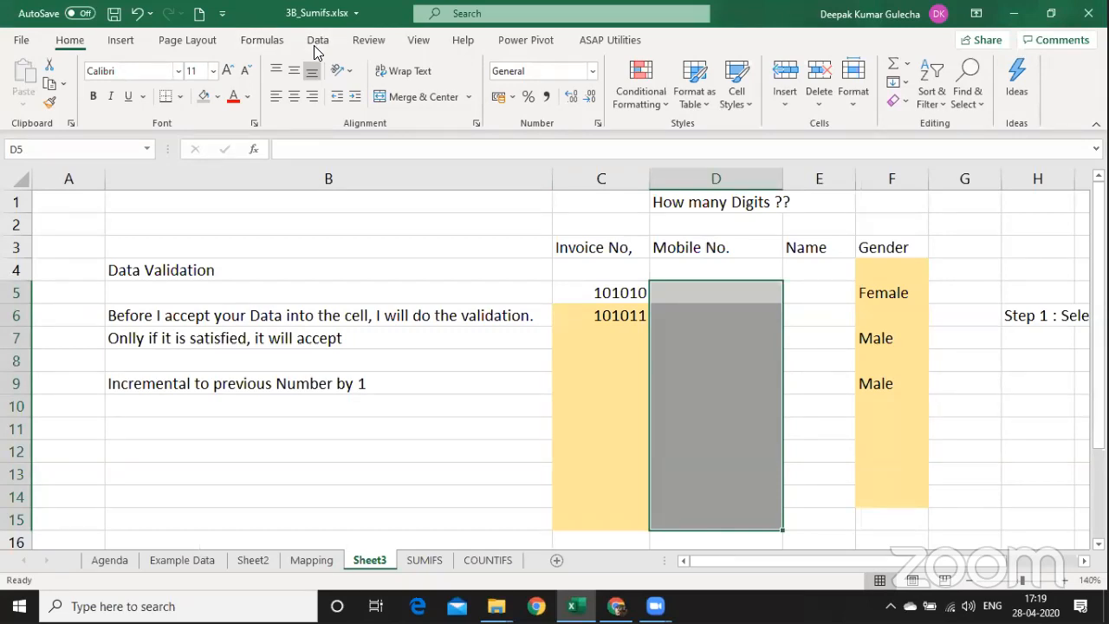
Add a Data Validation rule to D5:D15: Text length equal to 10.
click(316, 42)
click(653, 100)
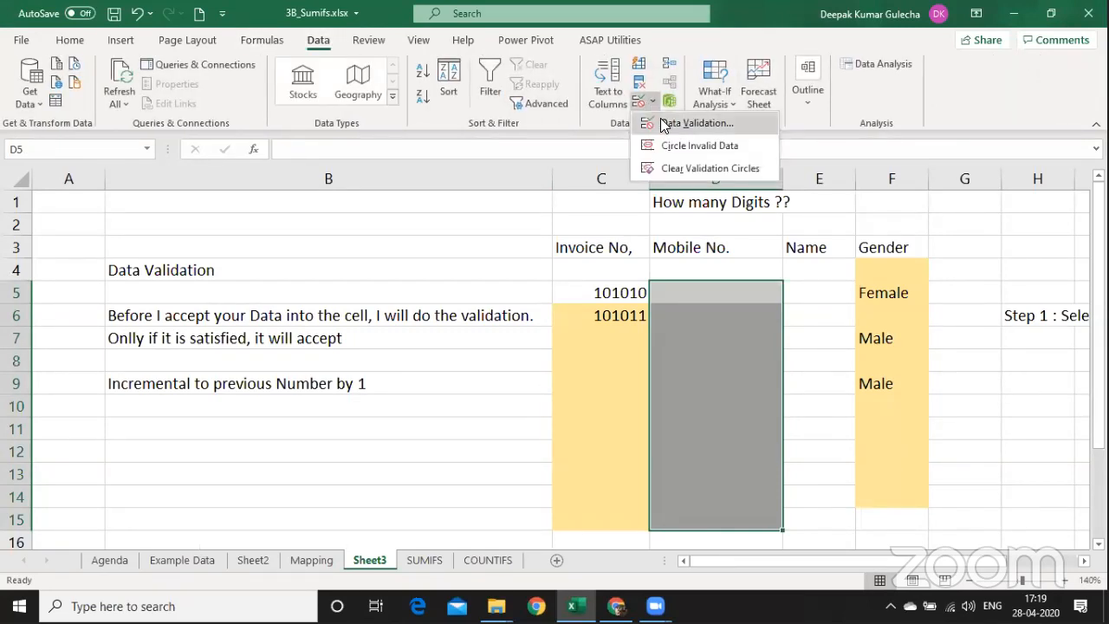
click(664, 126)
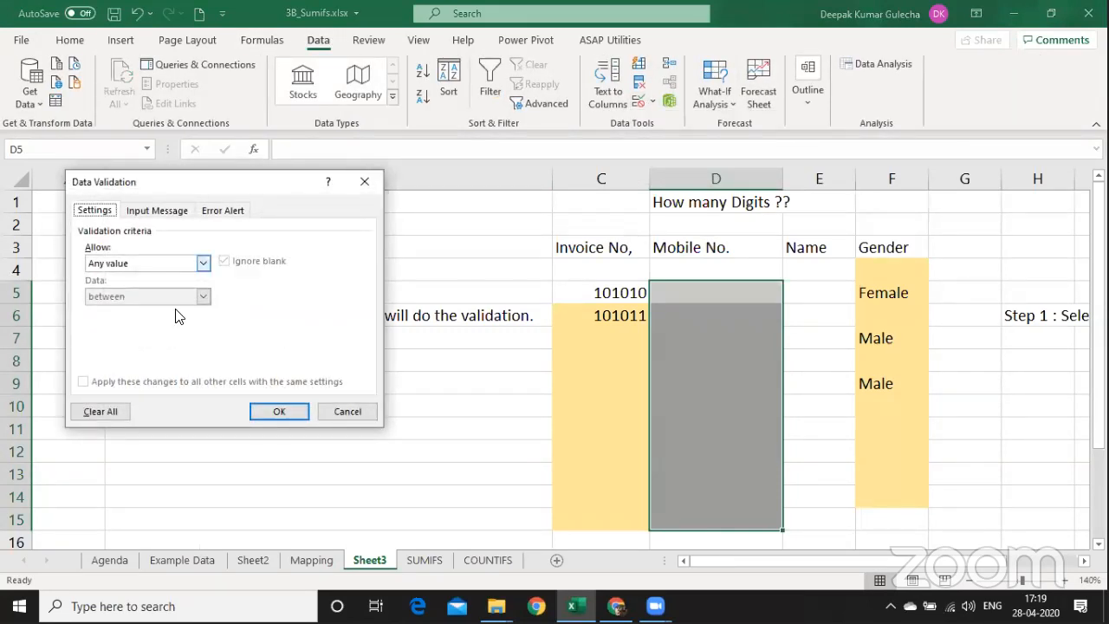
click(203, 263)
click(164, 343)
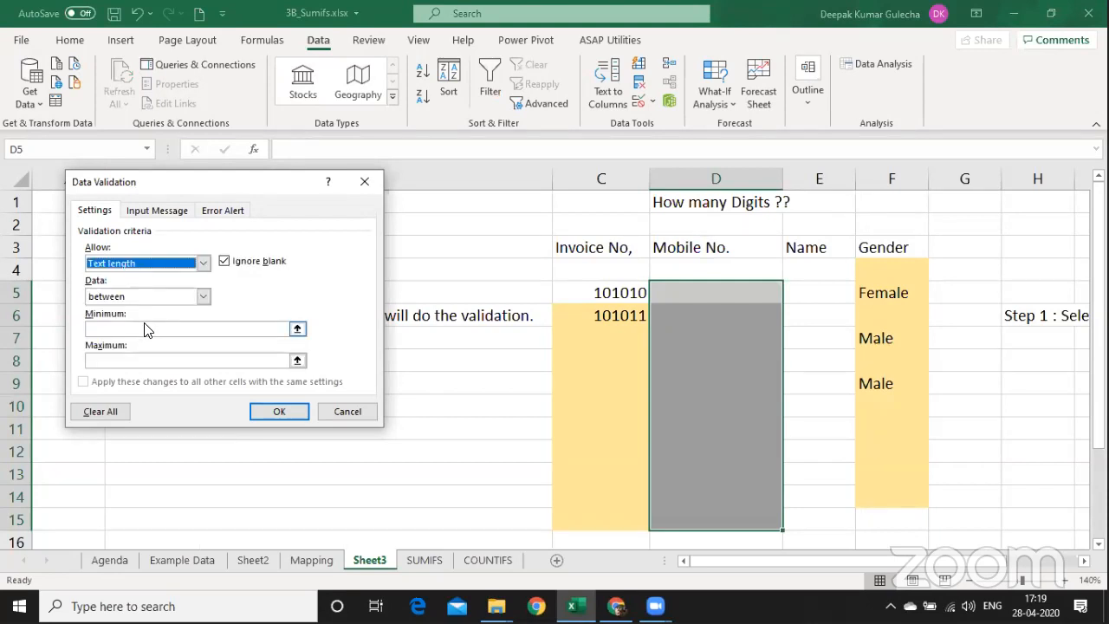
click(134, 298)
click(137, 331)
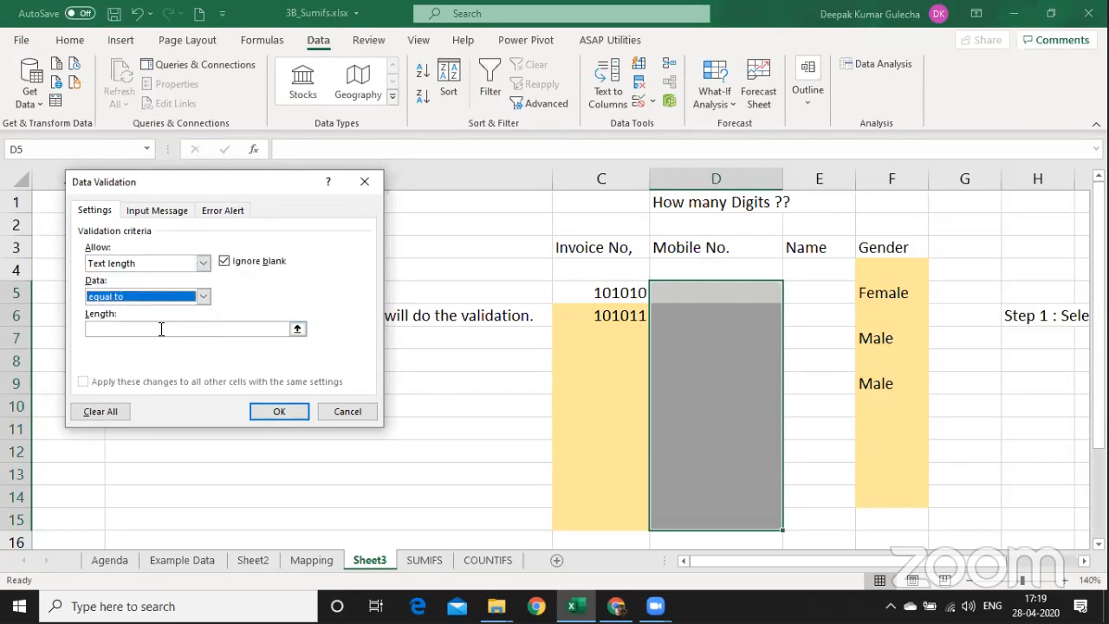
click(162, 330)
text(10)
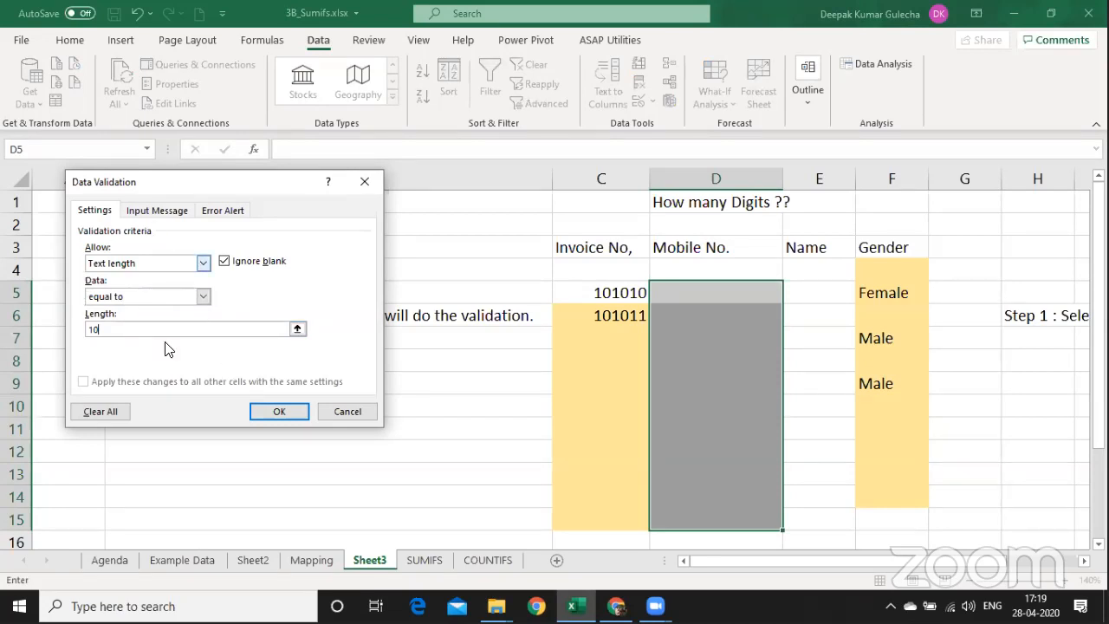
click(270, 411)
Test 12345 and 123456789 in D5; both are rejected by the length rule.
text(12345)
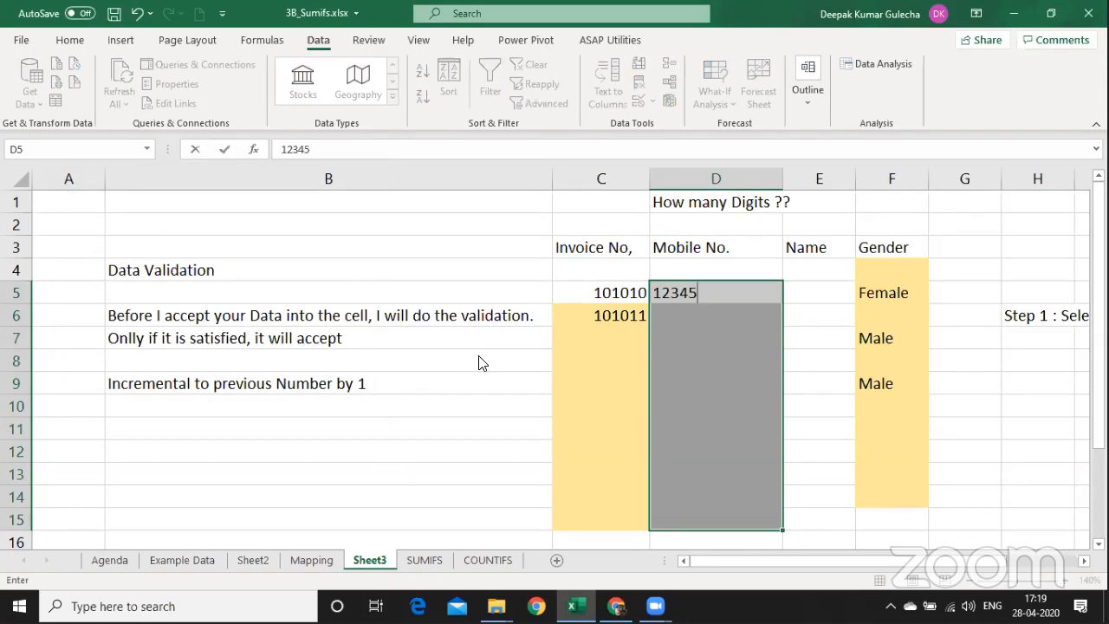
key(Return)
click(481, 351)
text(=)
key(Down)
key(Down)
key(Down)
key(Down)
key(Down)
key(Down)
key(Down)
key(Down)
key(Down)
key(Down)
key(Down)
key(Down)
key(Down)
key(Down)
key(Down)
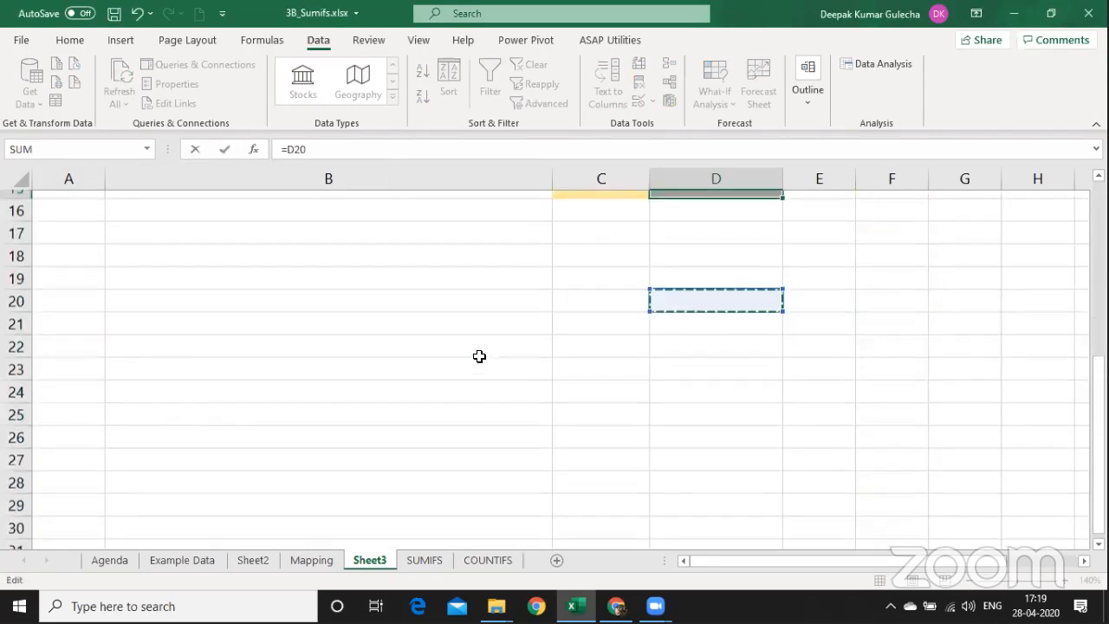
key(Escape)
text(123)
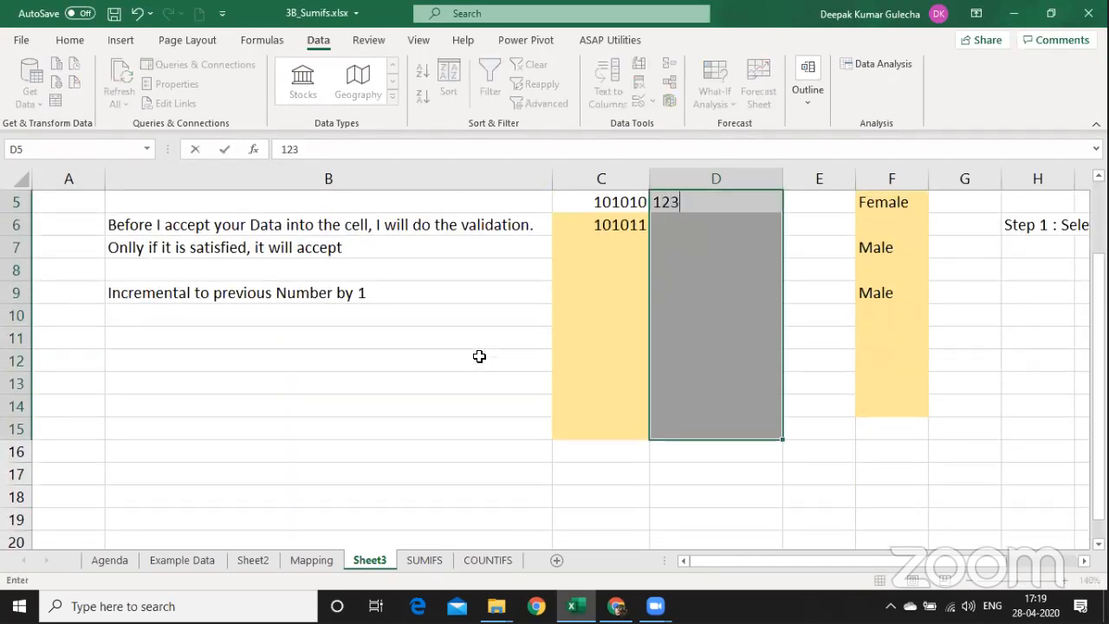
text(456789)
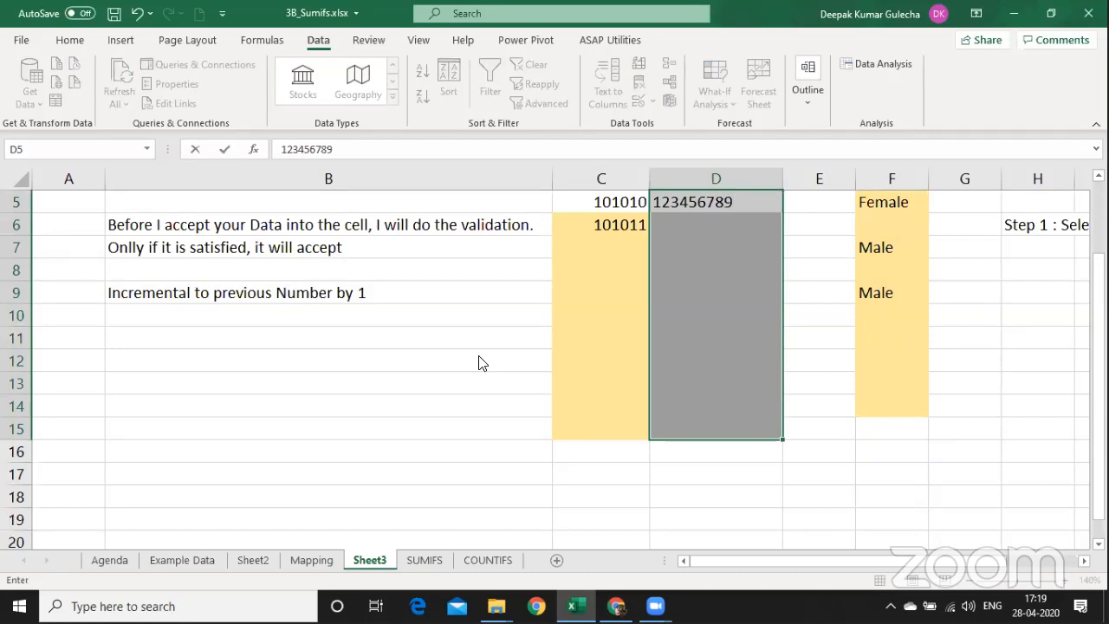
key(Return)
click(492, 348)
key(End)
text(01)
key(Return)
click(479, 355)
key(BackSpace)
text(1234)
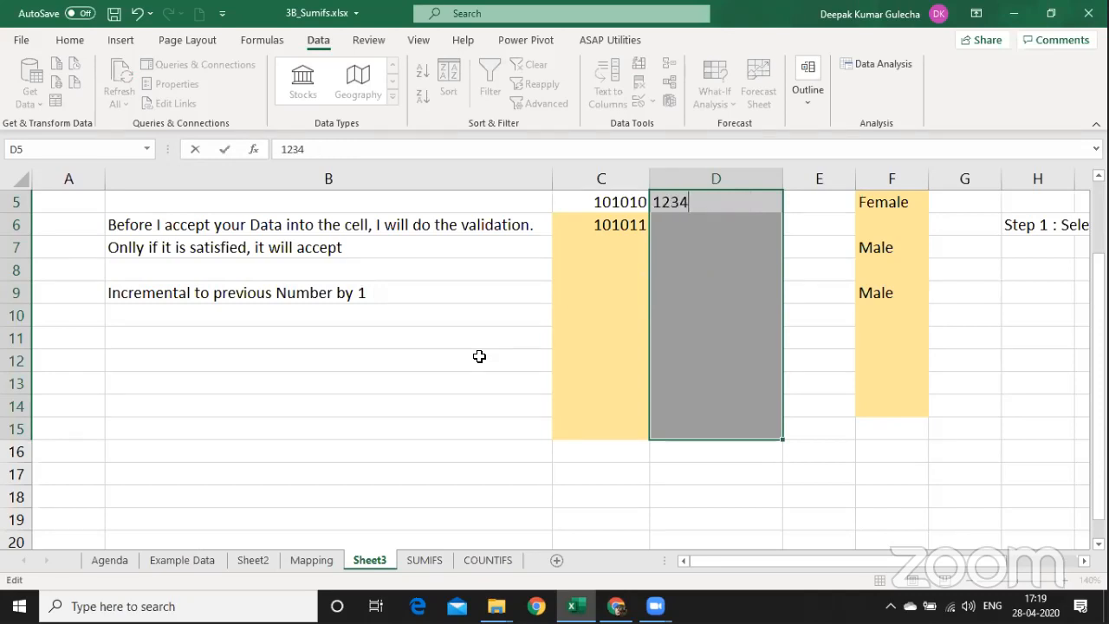
text(567890)
key(Return)
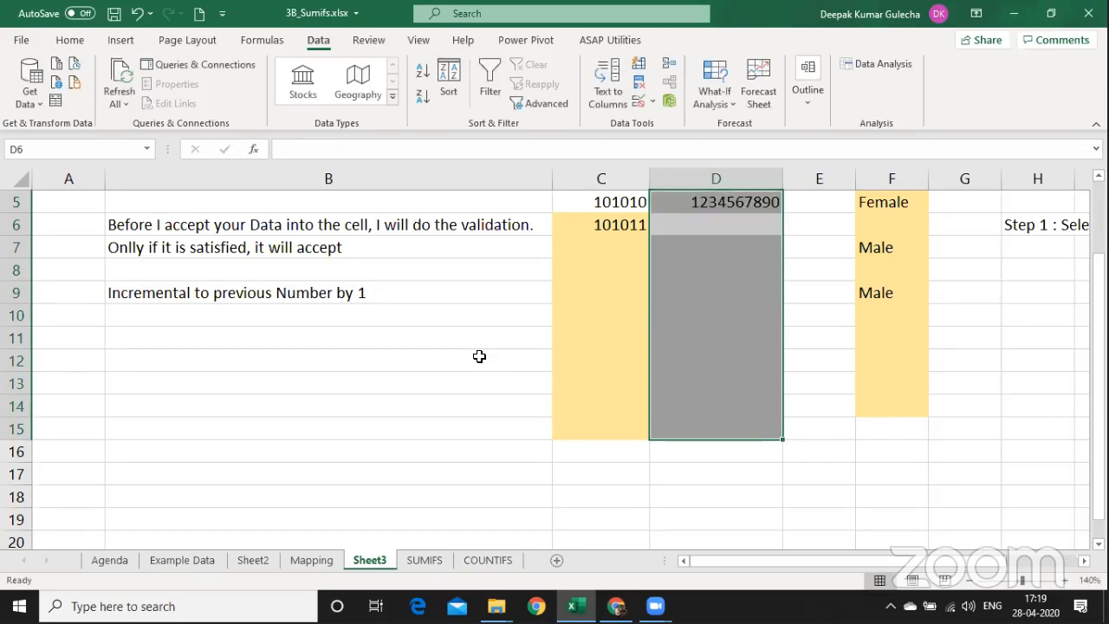
Reopen the Mobile No. validation settings with Alt+D, L to review the rule.
key(Up)
key(alt+d)
key(l)
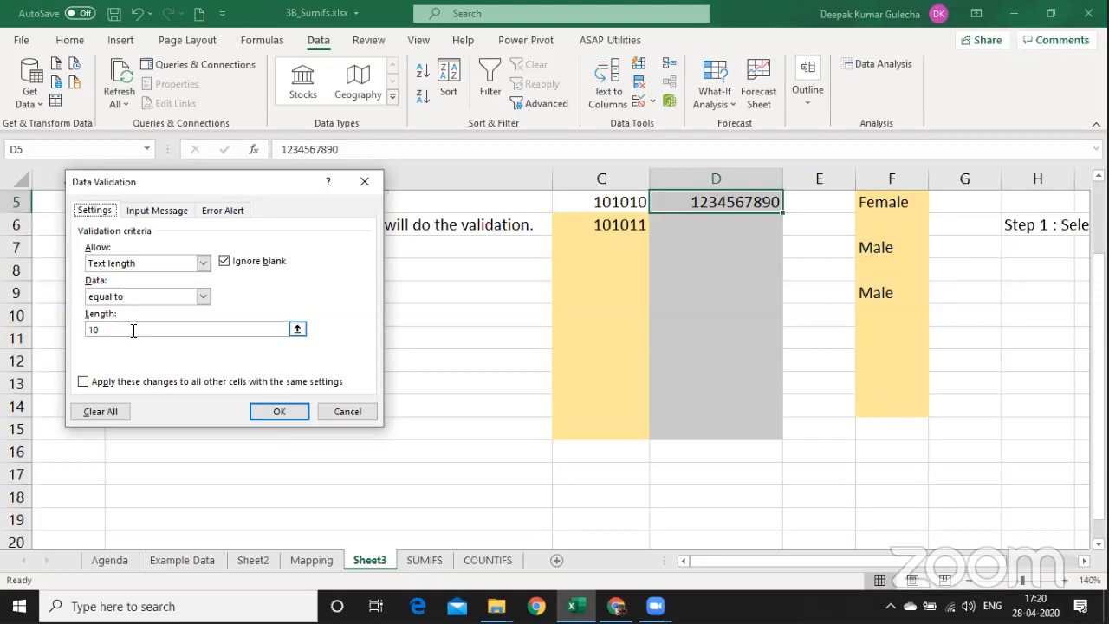
key(Return)
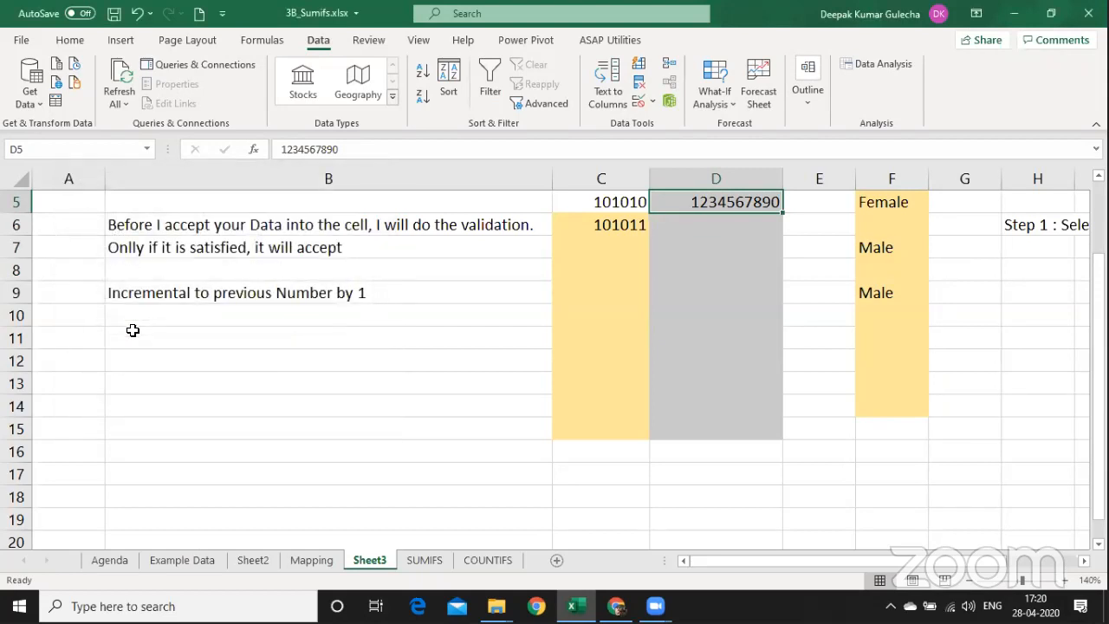
Move from the Mobile No. heading through 101010 and 101011 to empty C7.
key(Up)
key(Up)
key(Down)
key(Down)
key(Down)
key(Up)
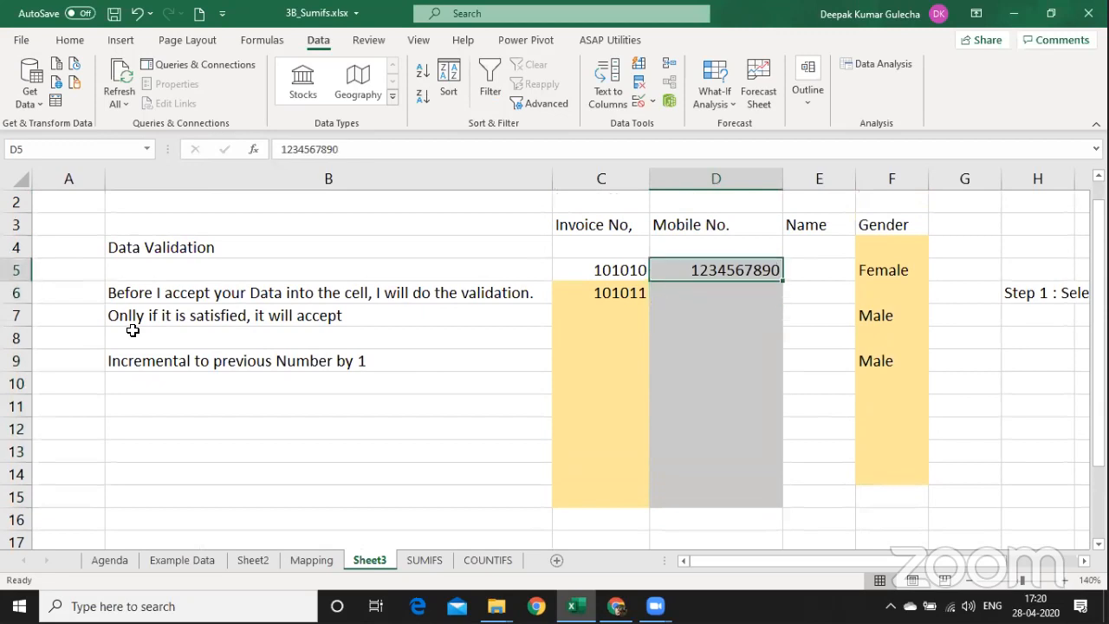
key(Left)
key(Down)
key(Up)
key(Down)
key(Down)
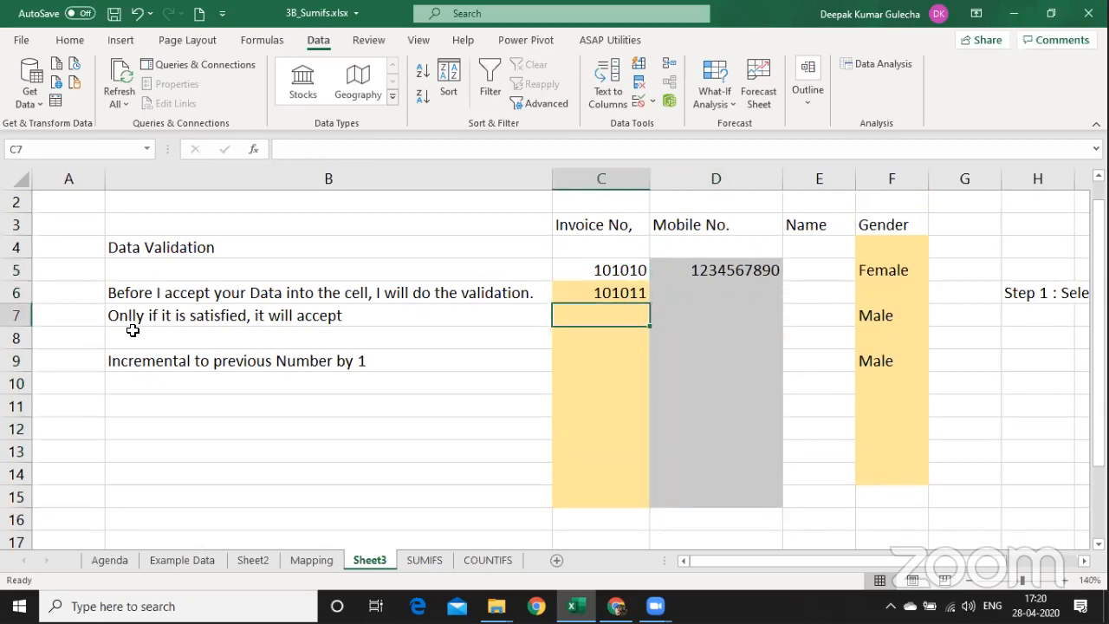
Test entries of 1 in C7, C8, C9 and C11, dismissing the validation error.
text(1)
key(Escape)
key(Down)
text(1)
key(Return)
text(1)
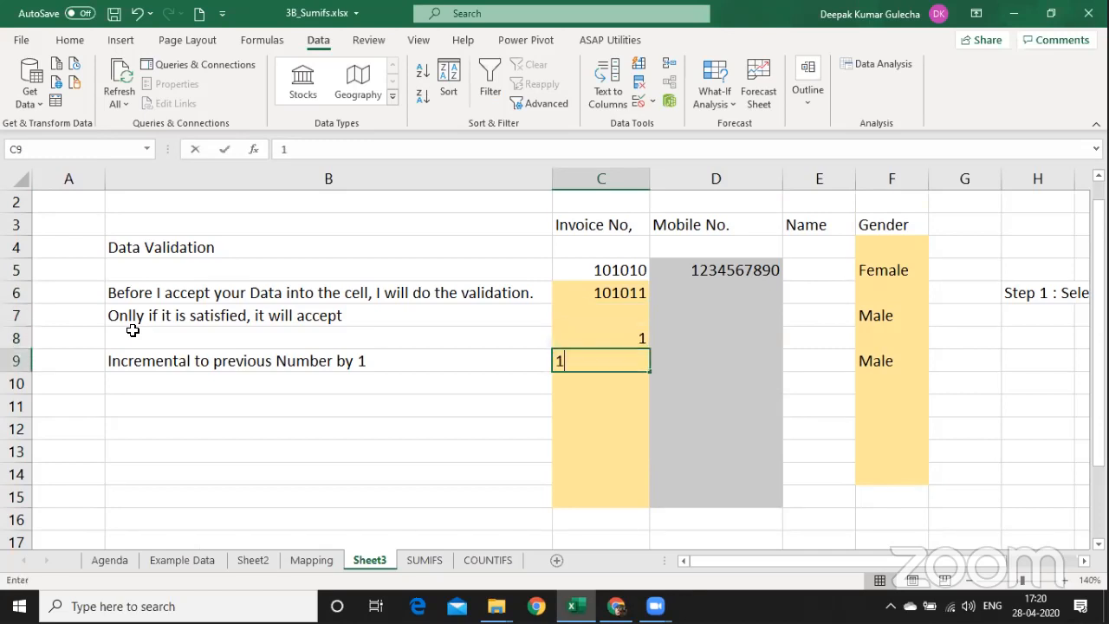
key(Return)
key(Up)
key(Escape)
key(Down)
key(Down)
text(1)
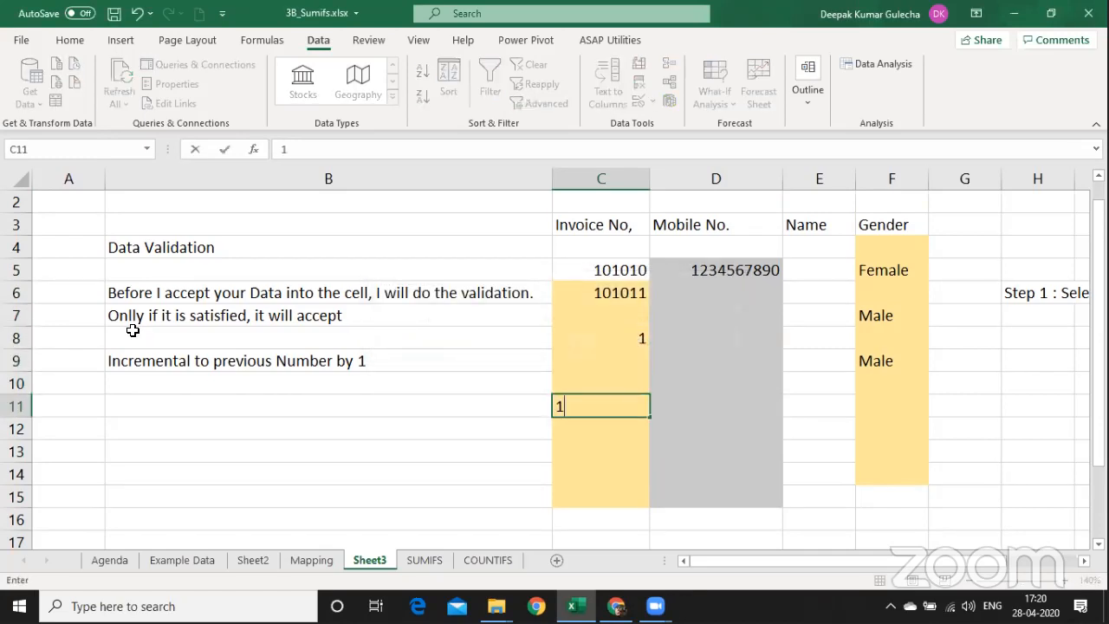
key(Return)
Enter 1212 in C8 and C11, then select C8:C11.
key(Up)
key(Up)
key(Up)
key(Up)
key(shift+Down)
key(Up)
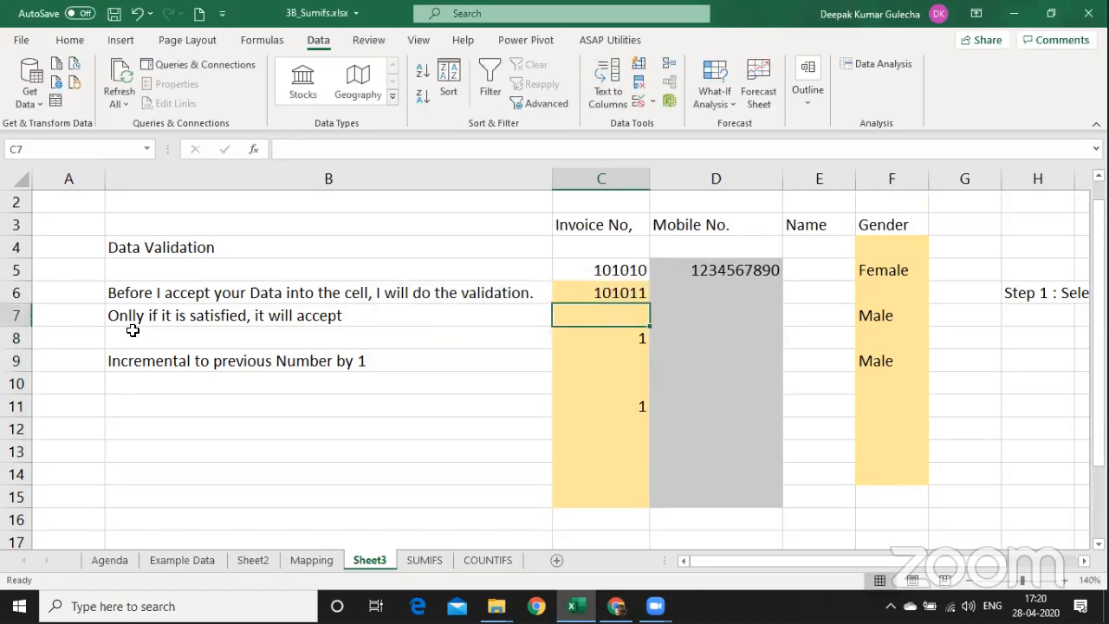
key(Down)
text(1212)
key(Return)
key(Down)
key(Down)
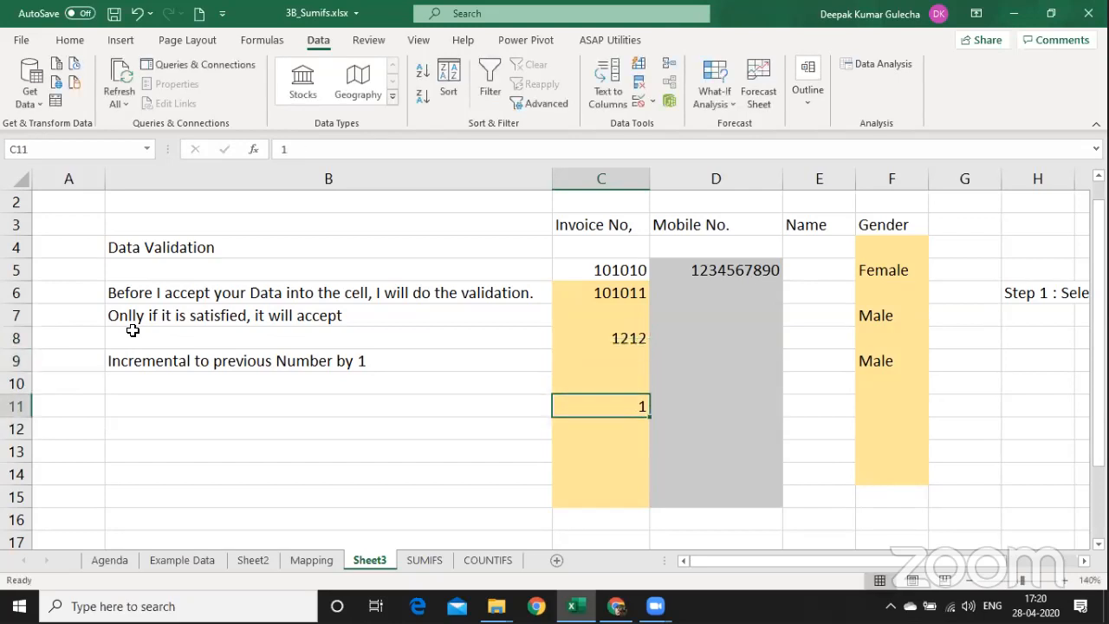
text(1212)
key(Return)
key(Up)
key(Up)
key(Up)
key(Up)
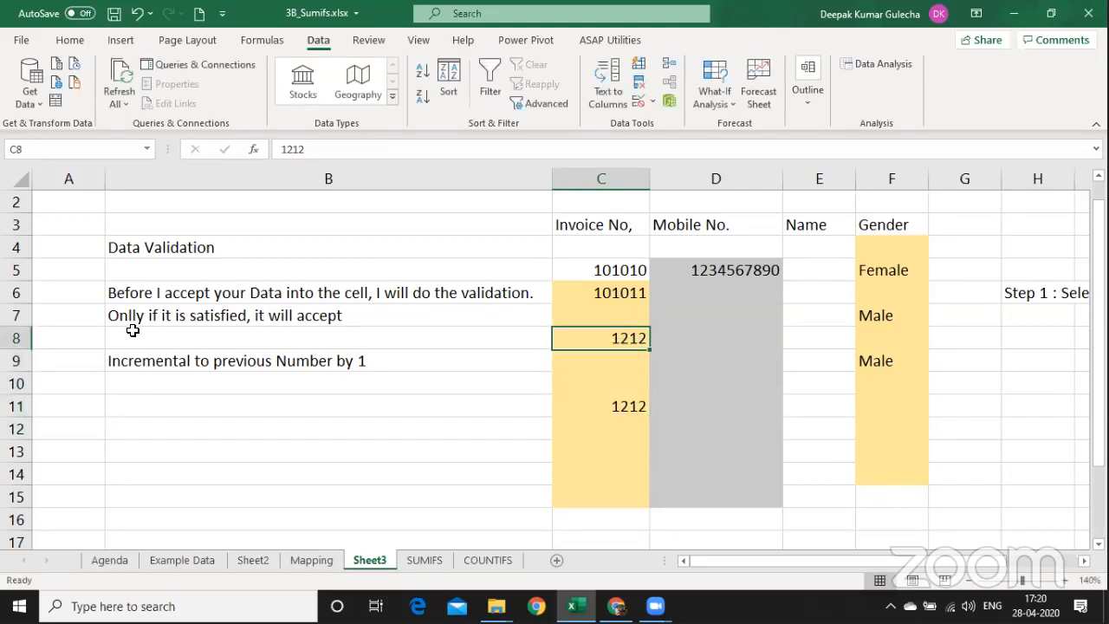
key(ctrl+shift+Down)
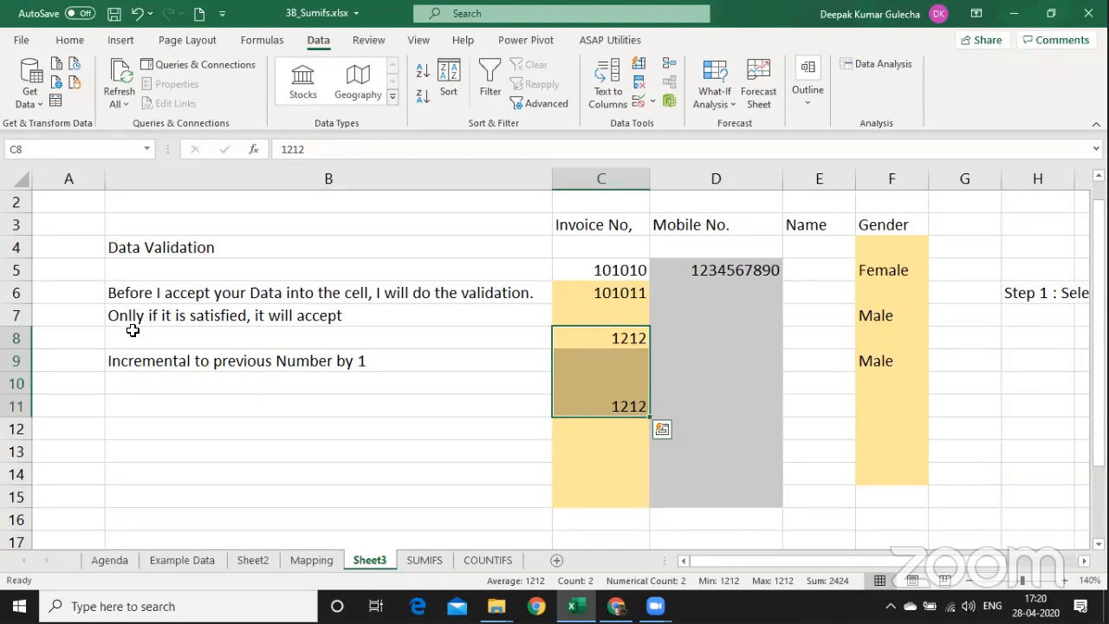
Select C6:C15 and clear all the test values.
key(Up)
key(Up)
key(ctrl+Down)
key(ctrl+Down)
key(ctrl+Down)
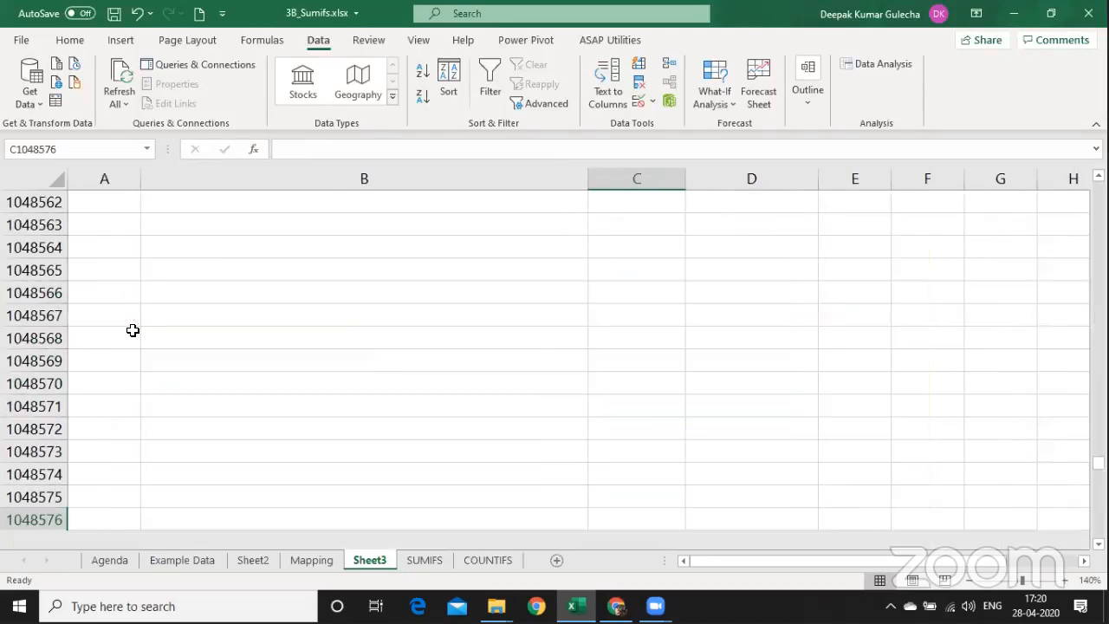
key(ctrl+Up)
key(ctrl+Up)
key(ctrl+Up)
key(ctrl+Up)
key(Down)
key(shift+Down)
key(shift+Down)
key(shift+Down)
key(shift+Down)
key(shift+Down)
key(shift+Down)
key(shift+Down)
key(shift+Down)
key(shift+Down)
key(shift+Down)
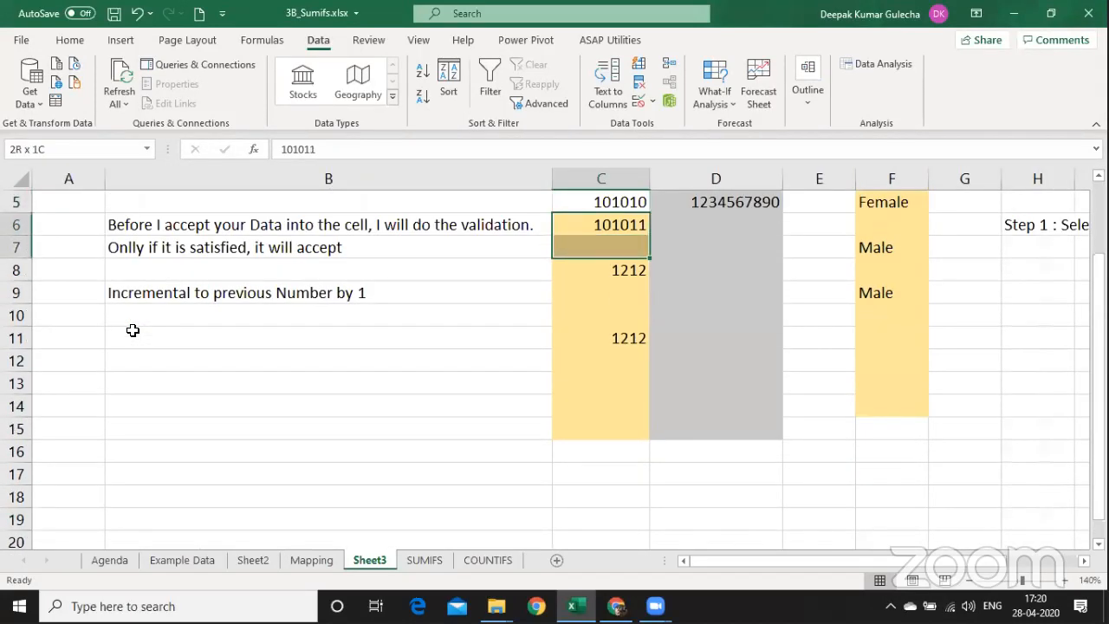
key(shift+Up)
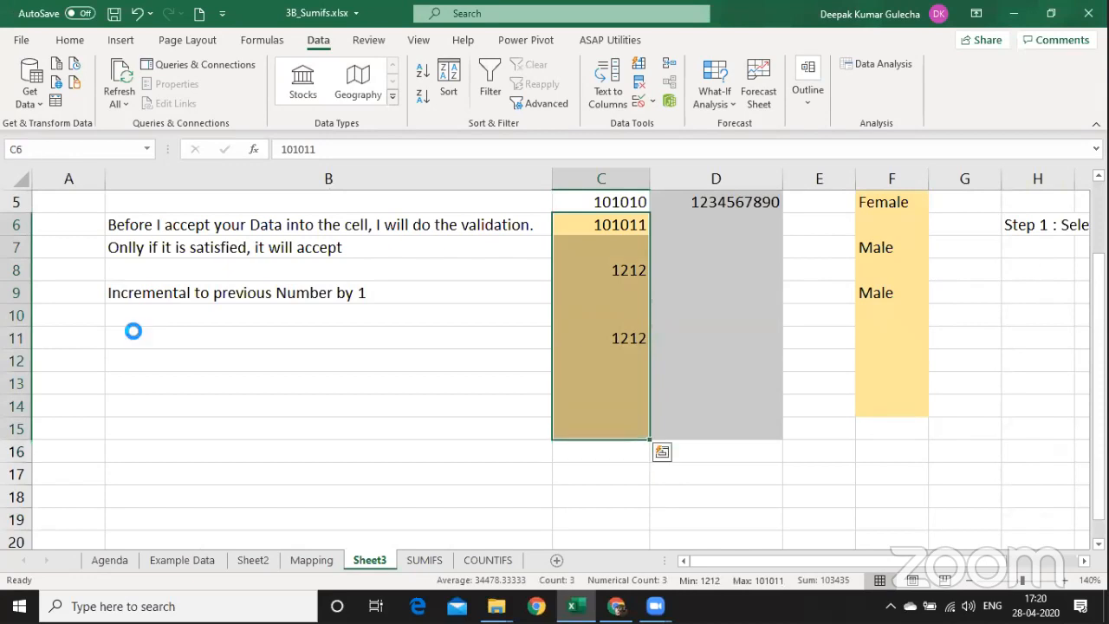
key(Delete)
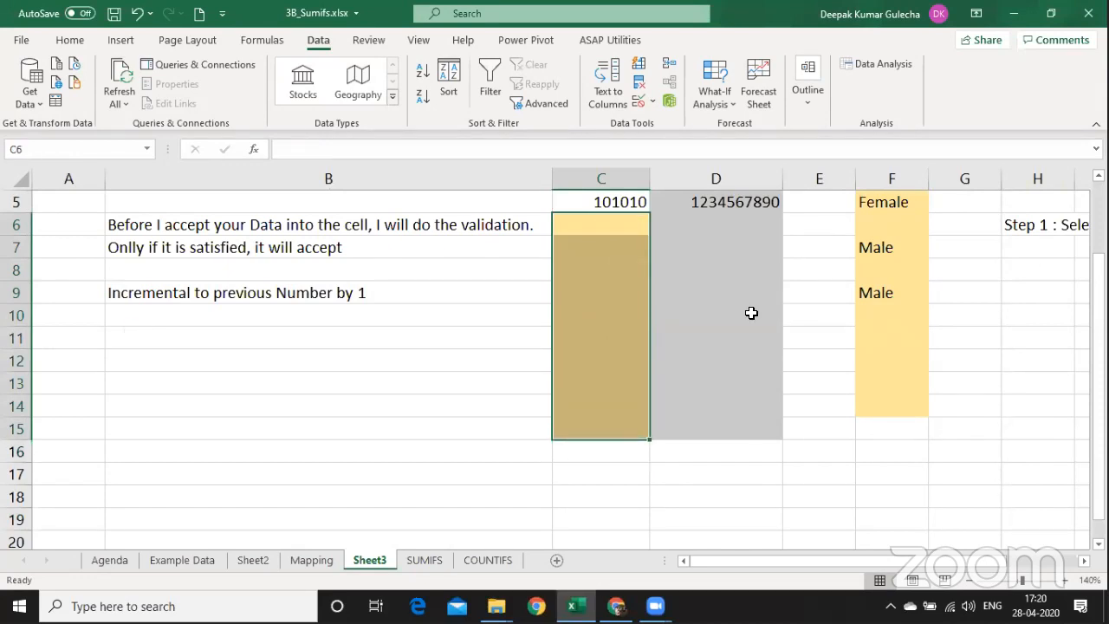
Open Data Validation for C6:C15 and erase the old incremental formula.
click(1098, 176)
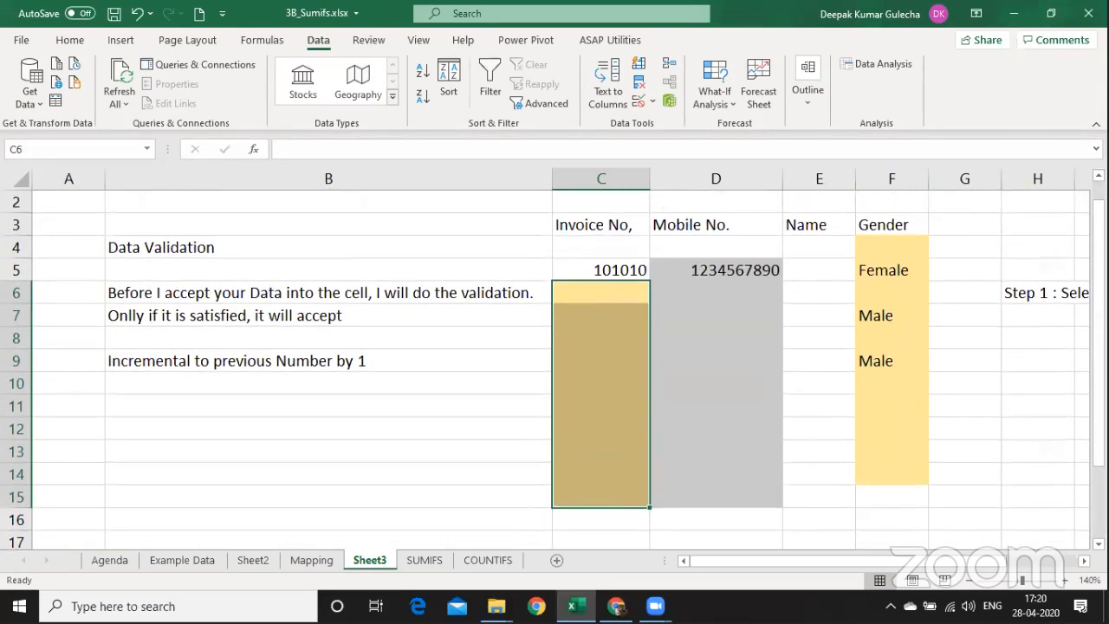
click(639, 102)
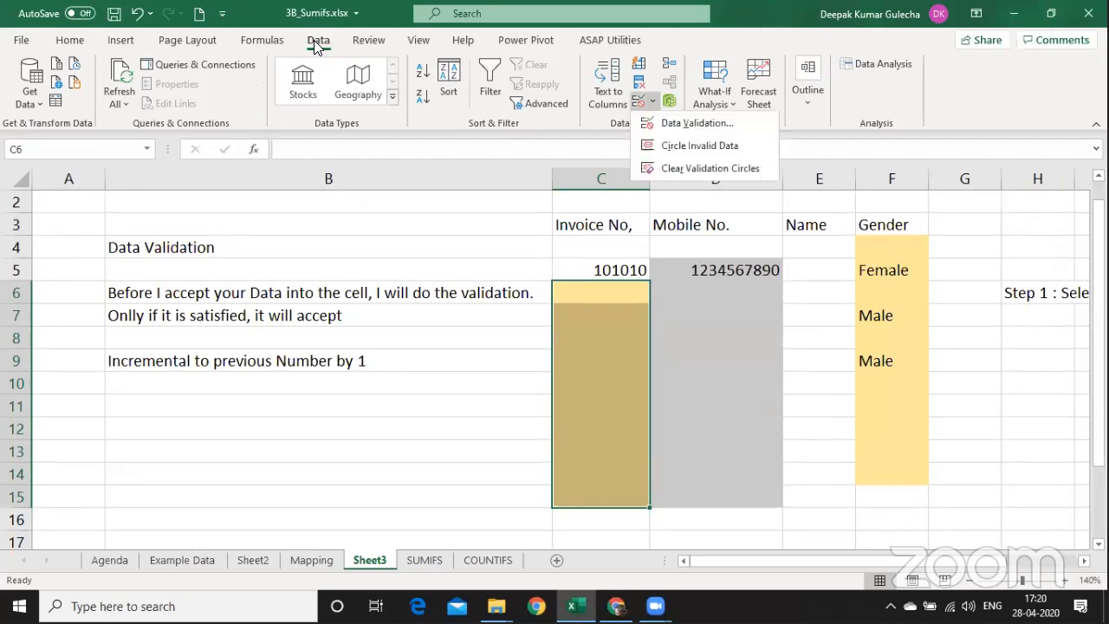
click(671, 121)
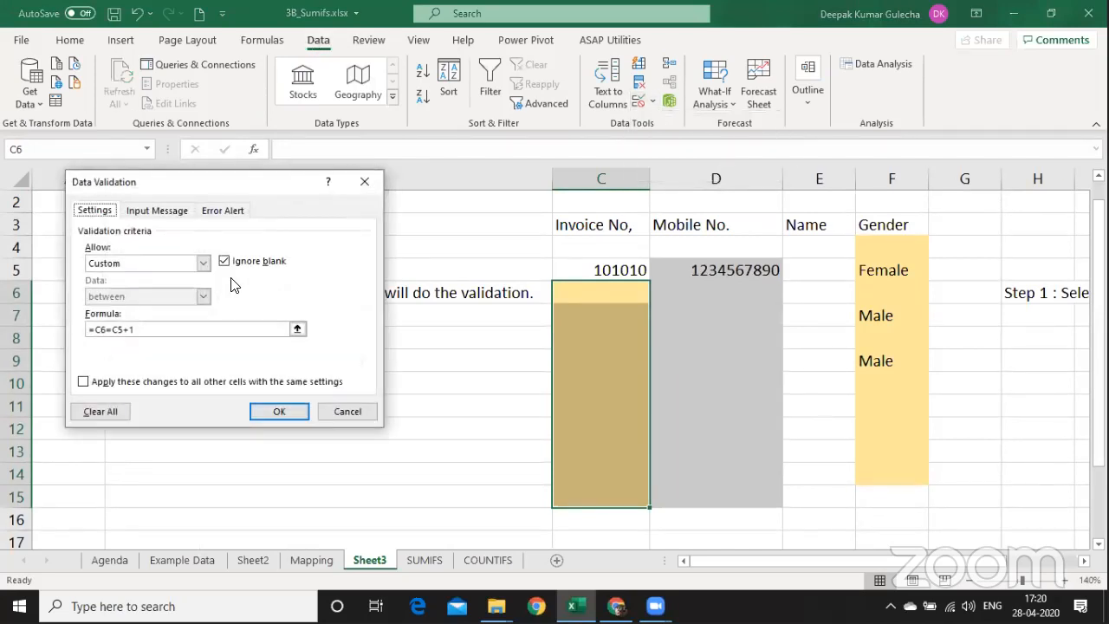
click(173, 327)
key(BackSpace)
key(BackSpace)
key(BackSpace)
key(BackSpace)
key(BackSpace)
key(BackSpace)
key(BackSpace)
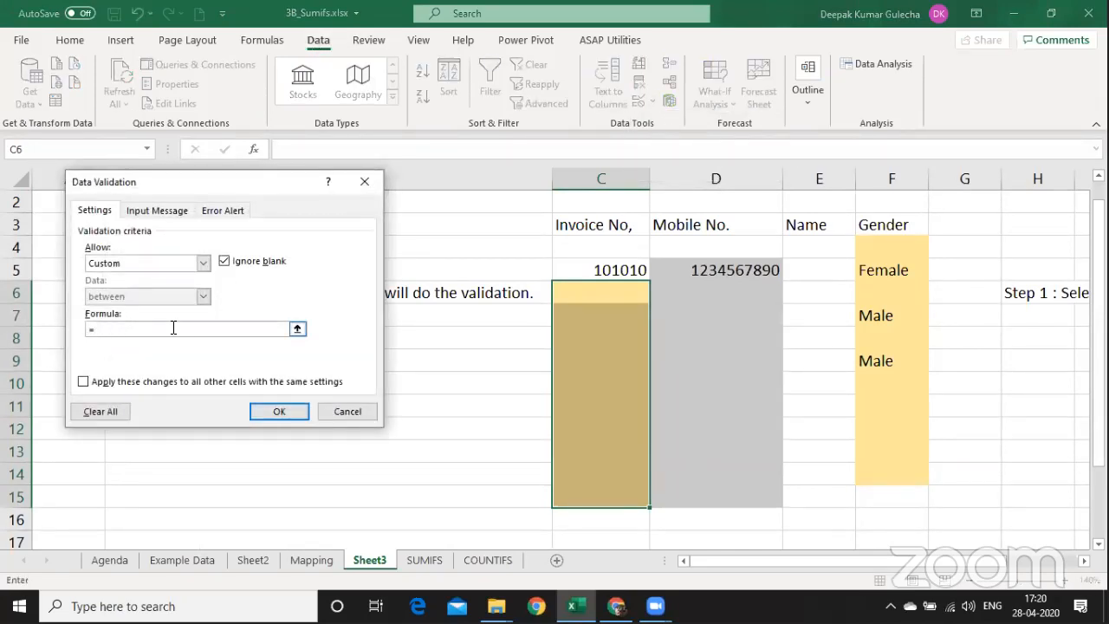
Enter the custom rule =countifs($C$6:$C$15,C6)=1 and apply it.
text(countifs()
drag(613, 291, 604, 495)
key(F4)
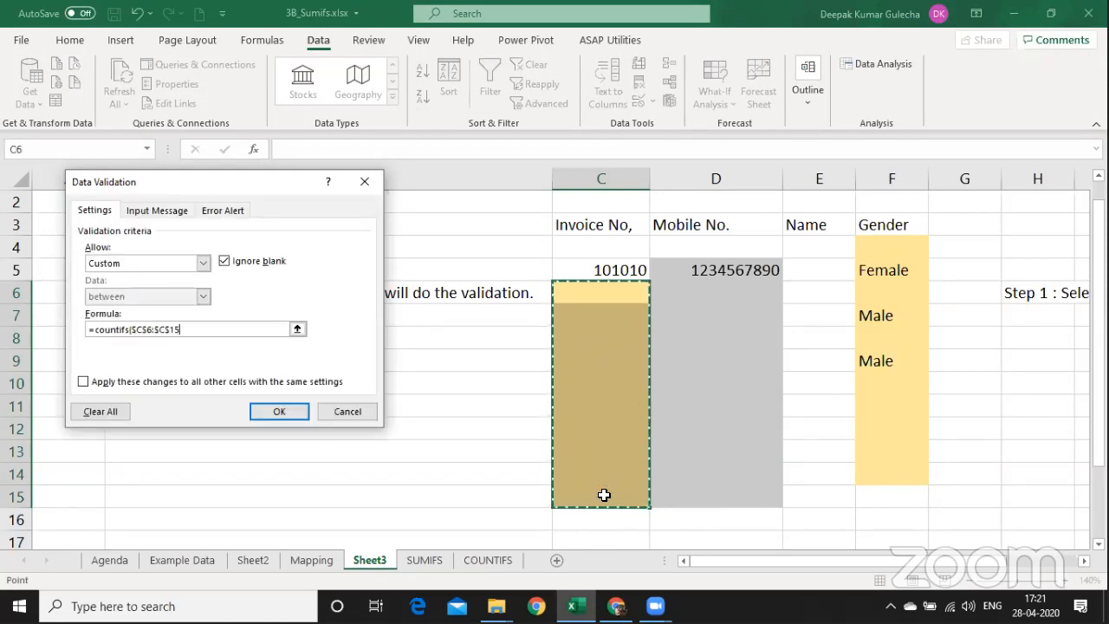
text(,)
key(Right)
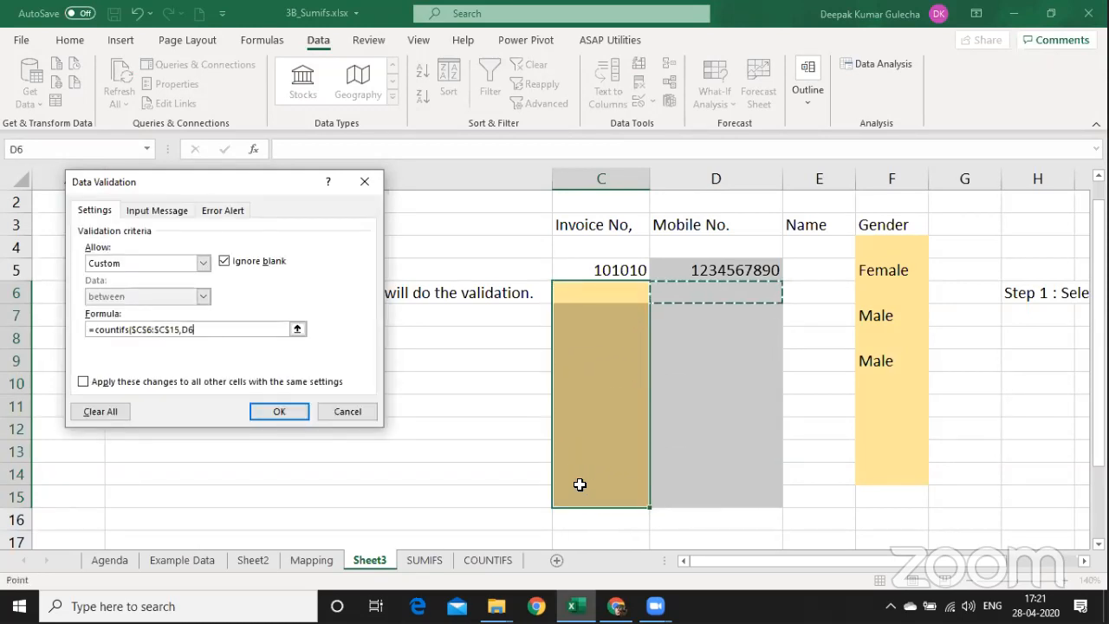
key(Left)
text())
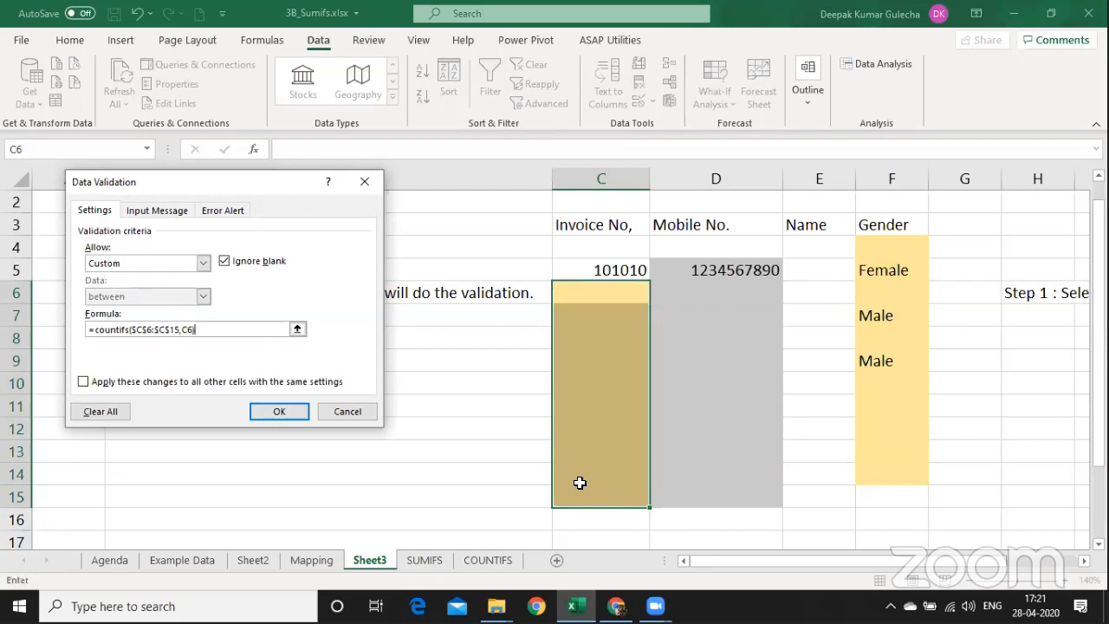
text(=1)
click(279, 411)
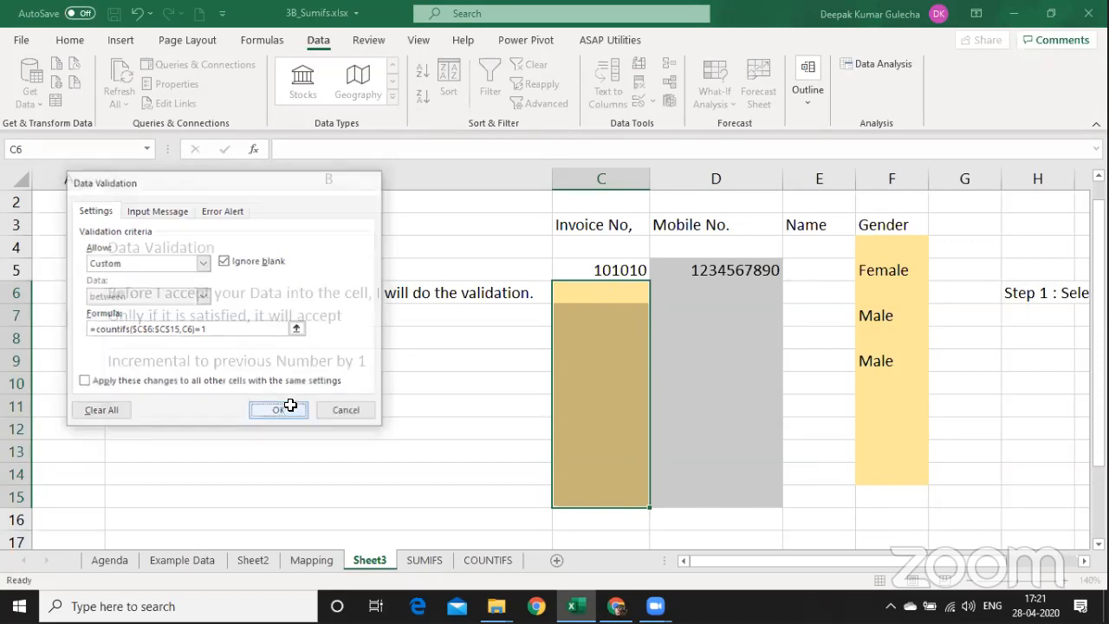
key(Left)
key(Right)
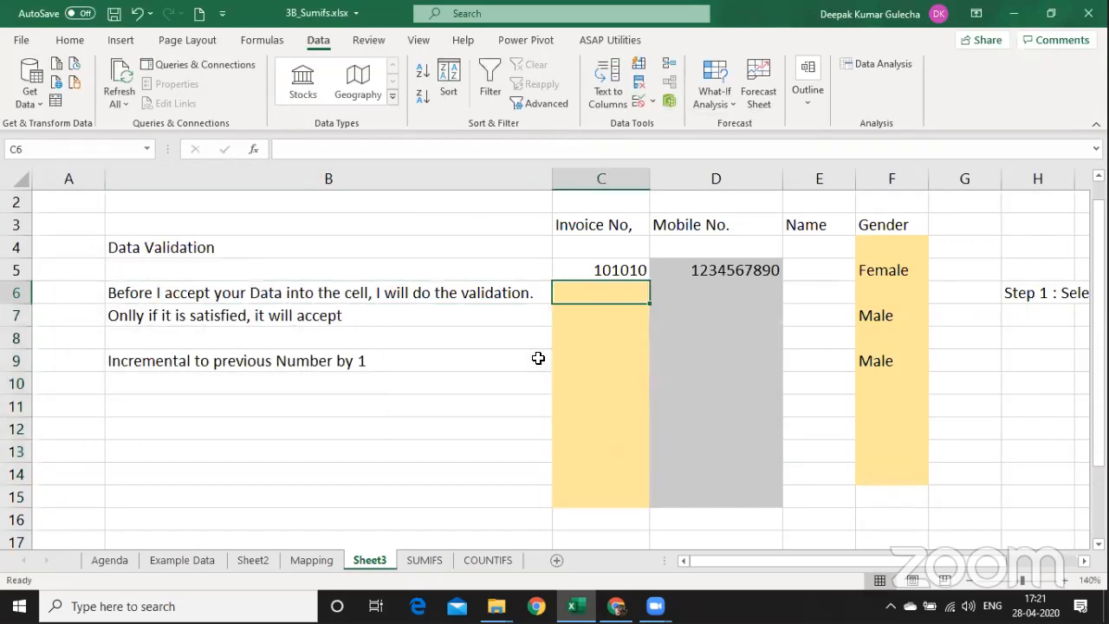
Enter 101011 in C6, confirm a duplicate 101011 in C7 is rejected, and reselect C6:C15.
text(1010)
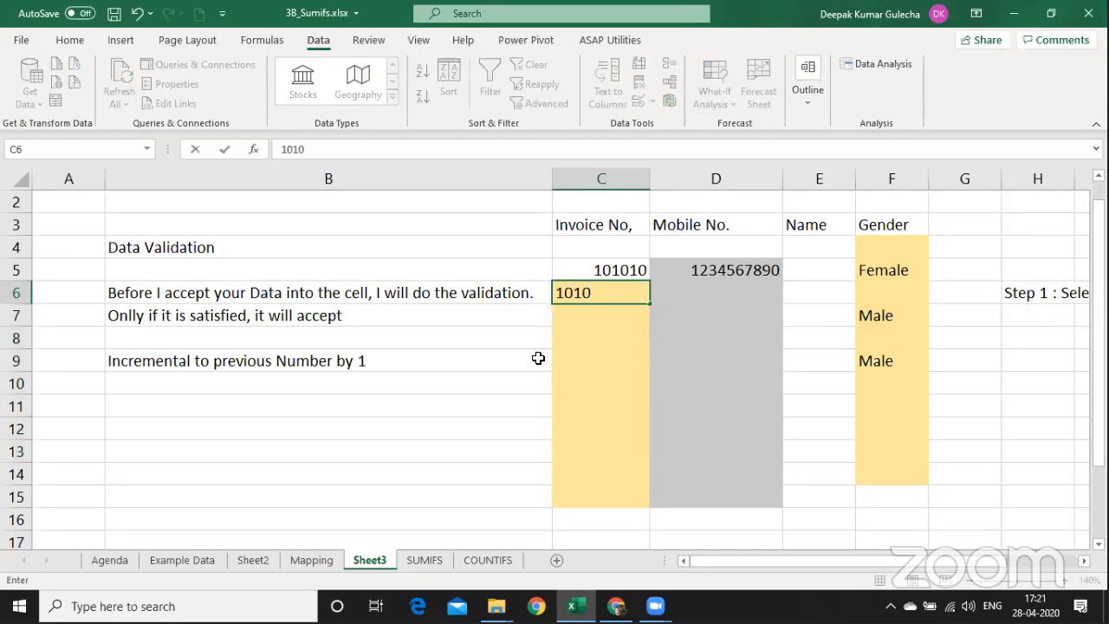
text(11)
key(Return)
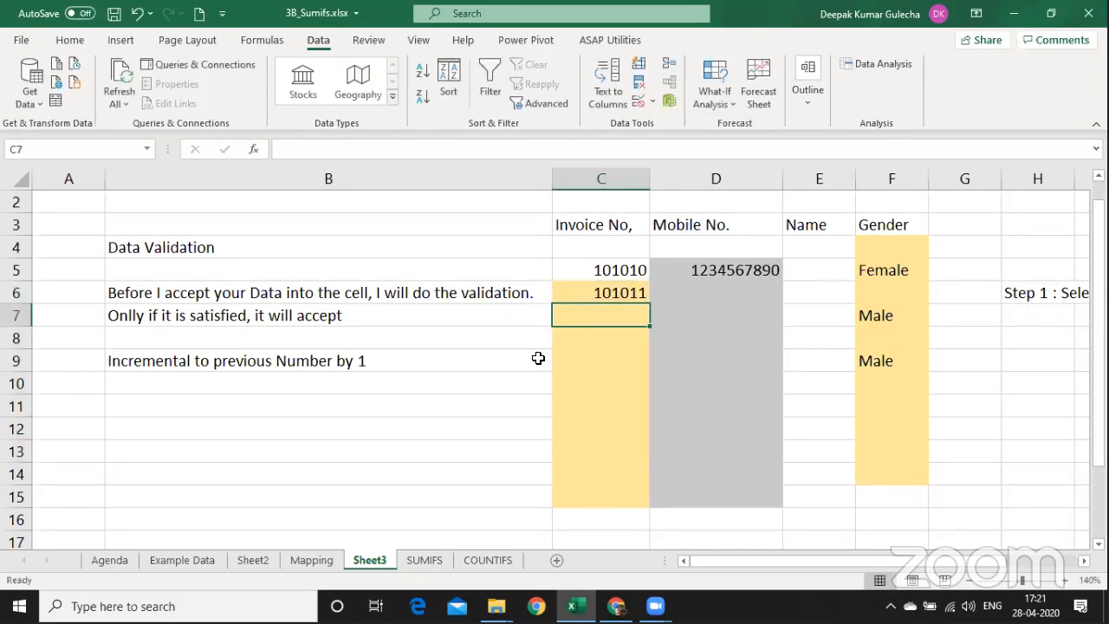
text(101011)
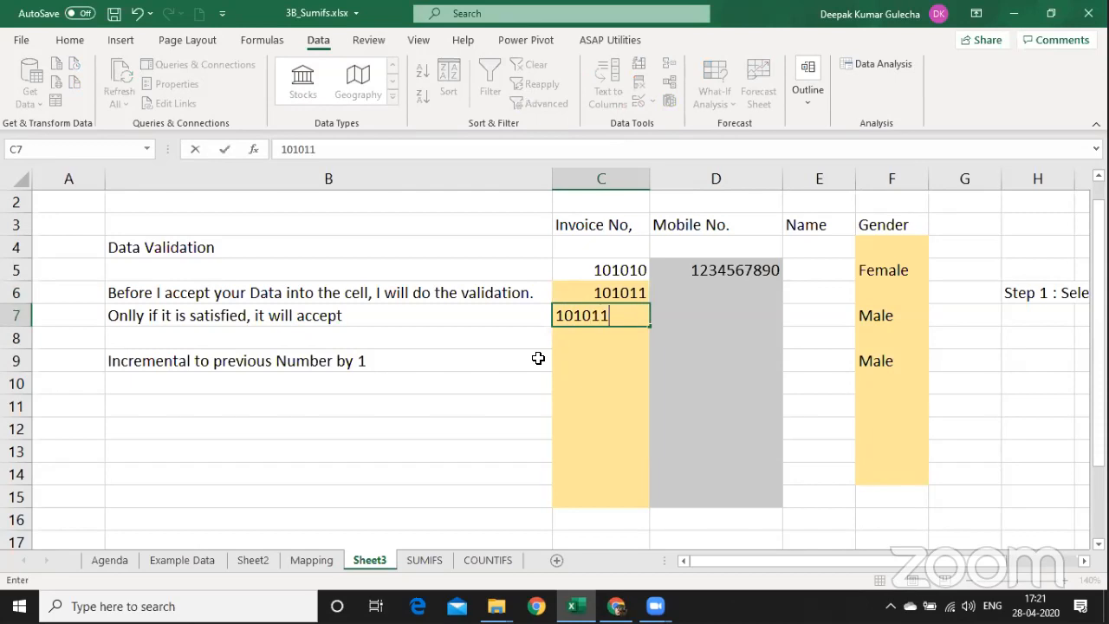
key(Return)
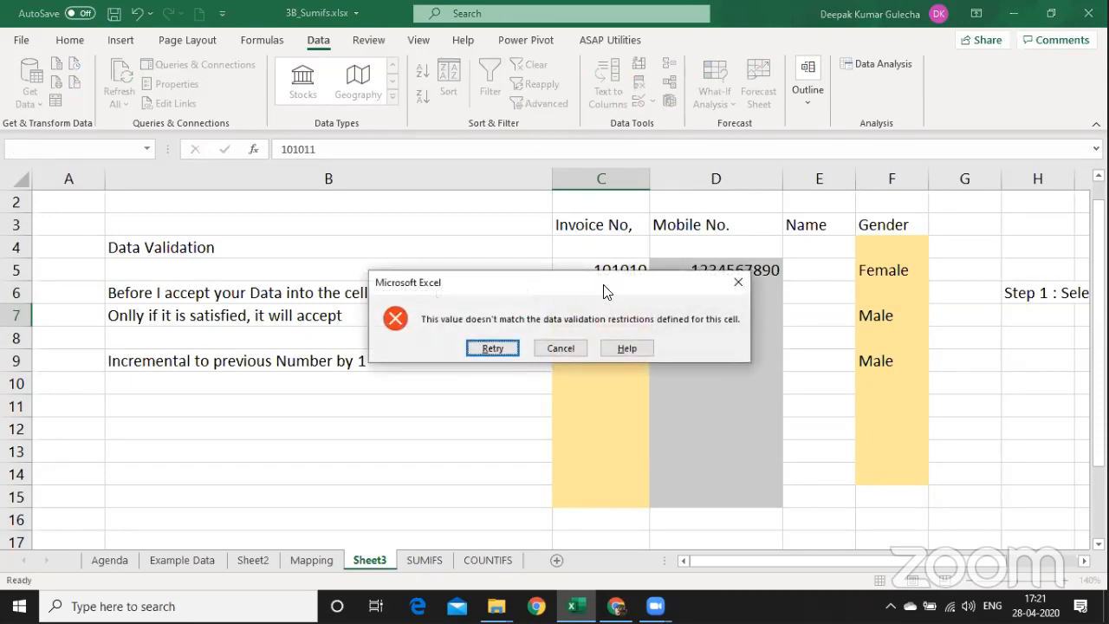
drag(596, 291, 373, 321)
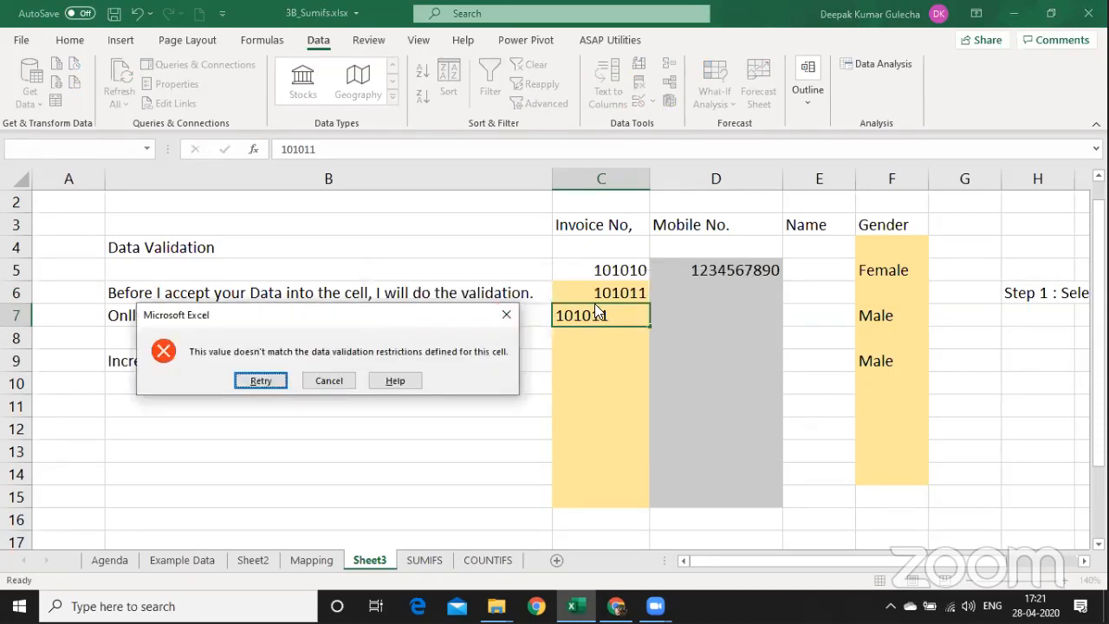
key(Escape)
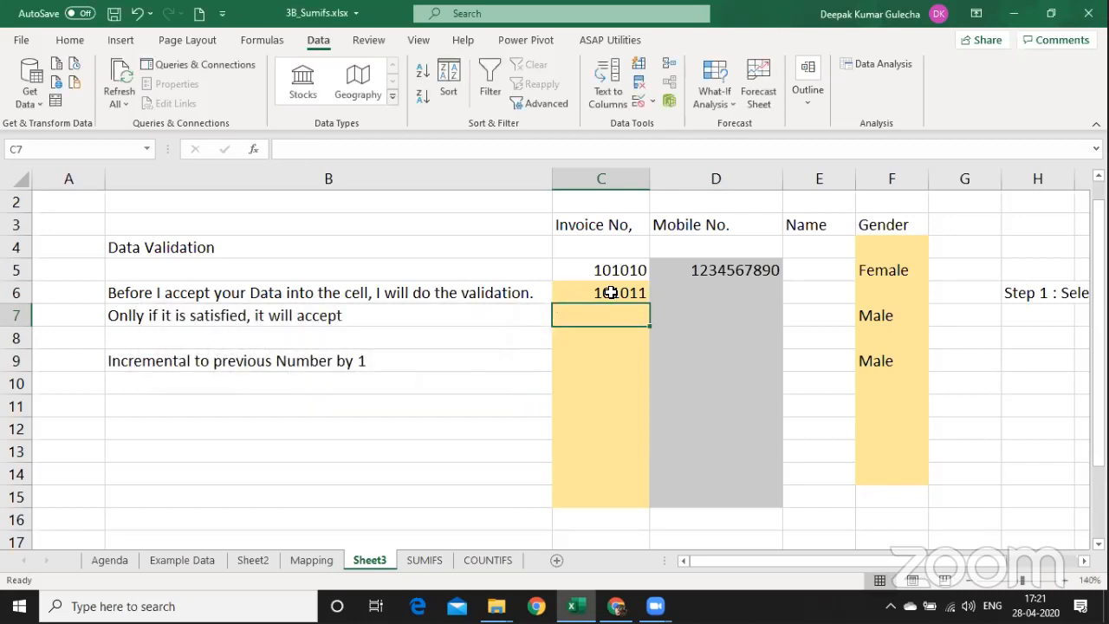
click(611, 293)
key(shift+Down)
key(shift+Down)
key(shift+Down)
key(shift+Down)
key(shift+Down)
key(shift+Down)
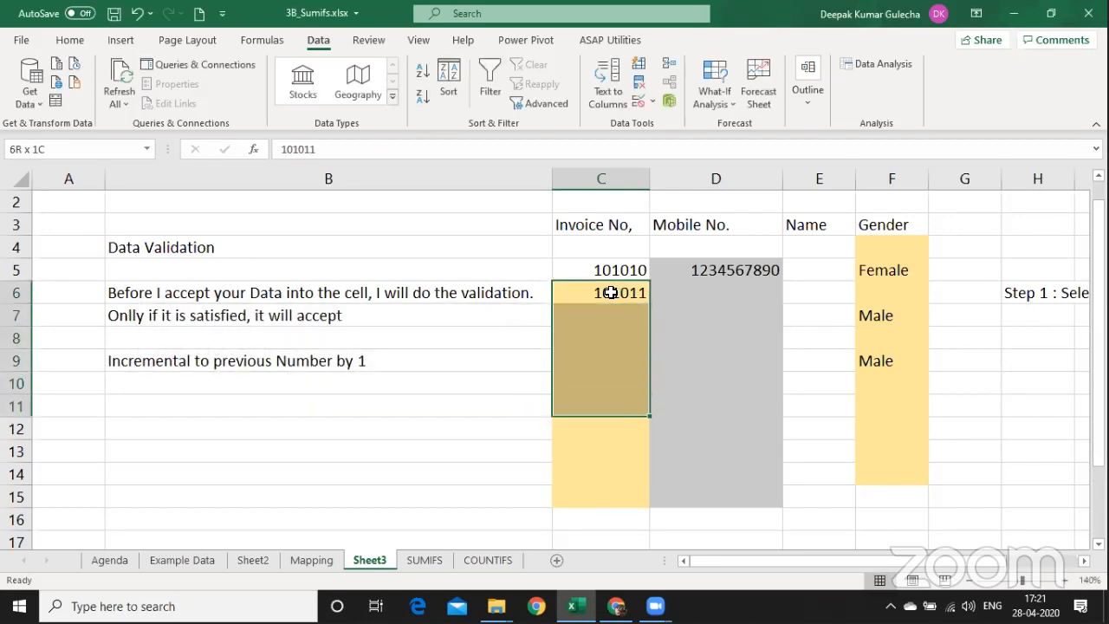
Reopen Data Validation for C6:C15 with Alt+A, V and click into the =COUNTIFS formula.
key(alt+a)
key(v)
key(v)
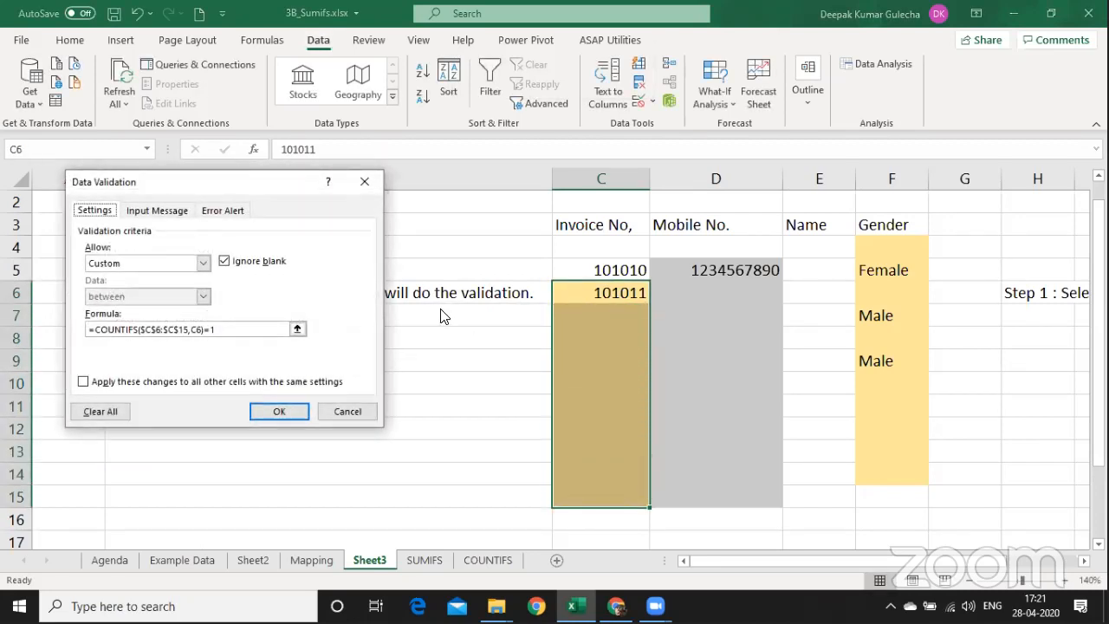
click(146, 330)
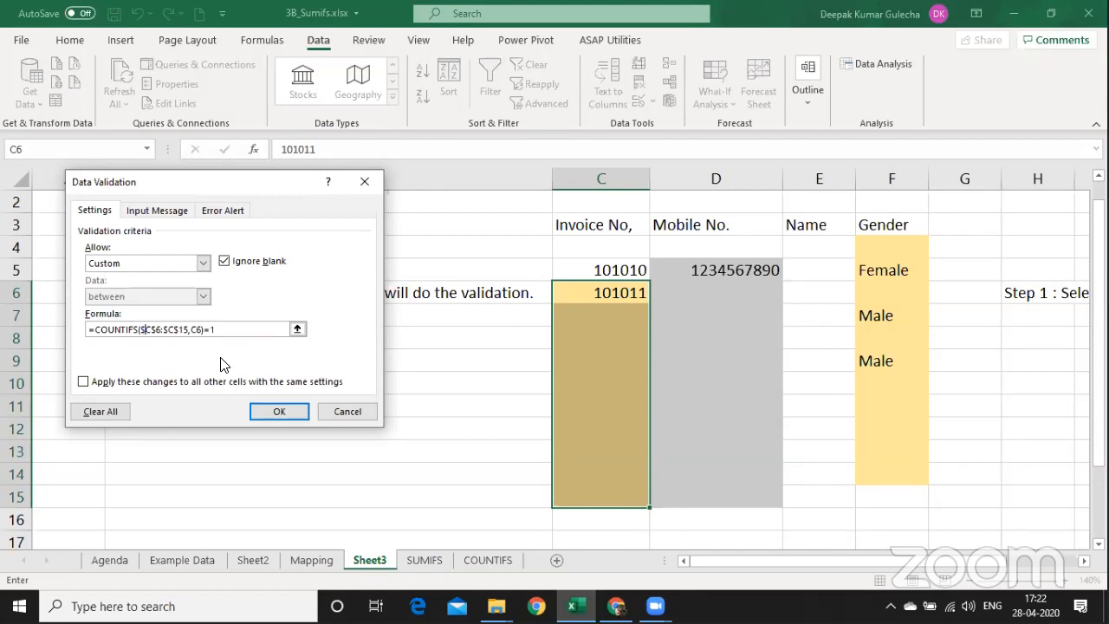
click(709, 351)
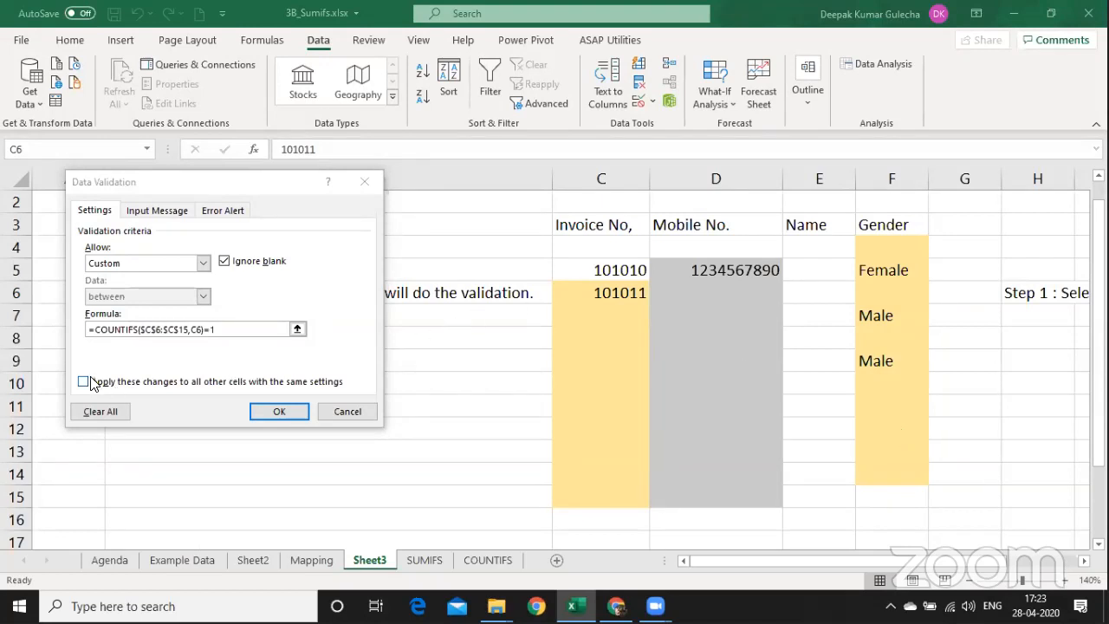
Change the rule to =and(C6=C5+1,COUNTIFS($C$6:$C$15,C6)=1) and apply it.
click(95, 329)
text(and)
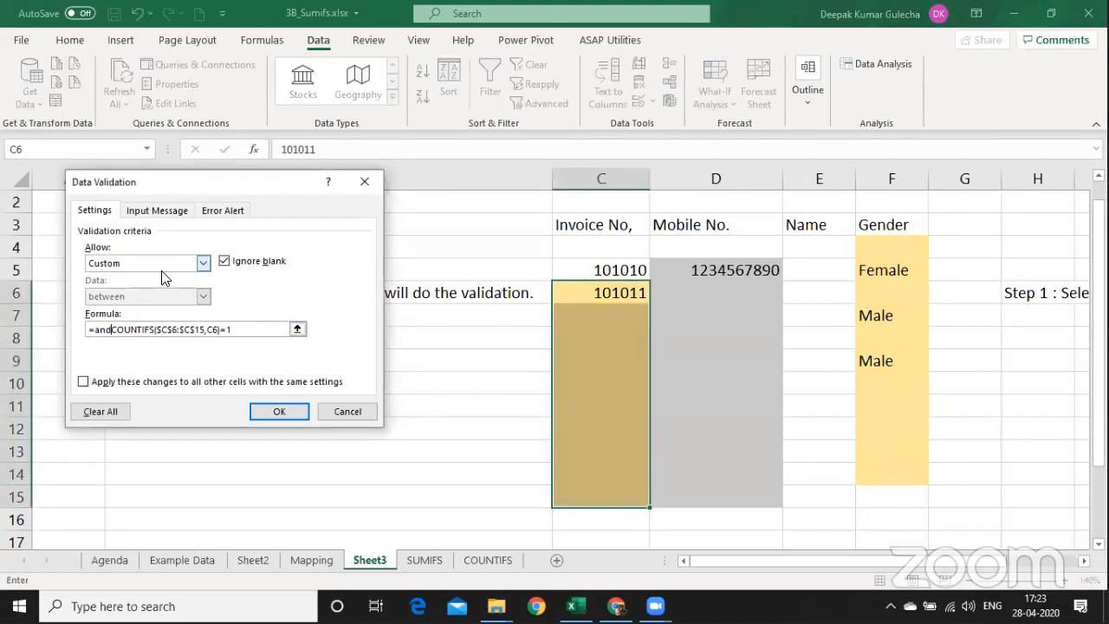
text(()
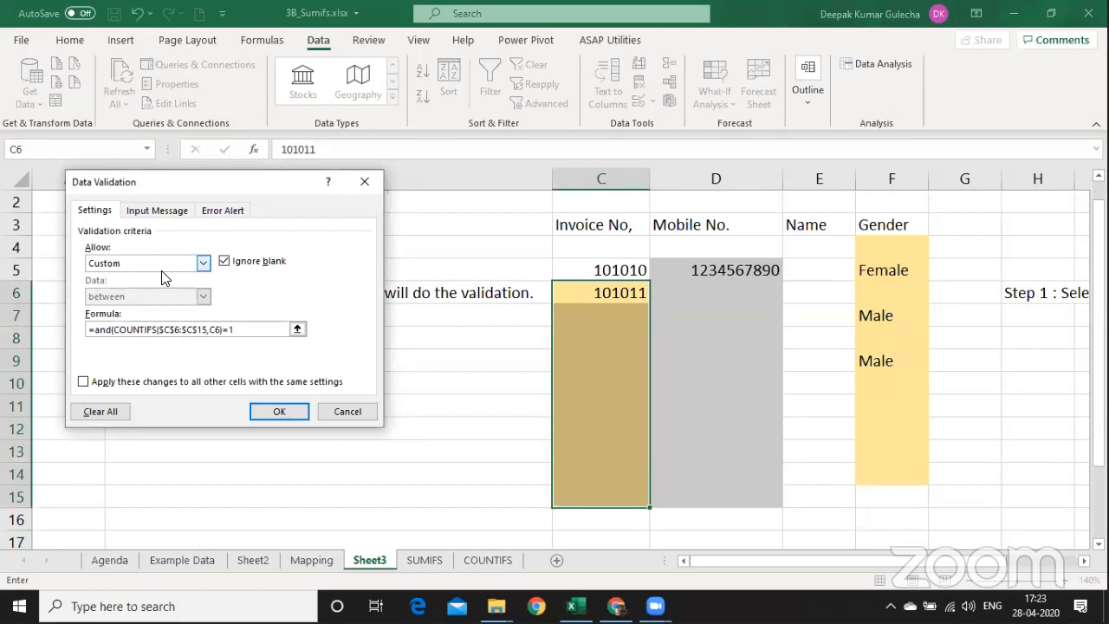
key(F2)
key(F2)
key(Right)
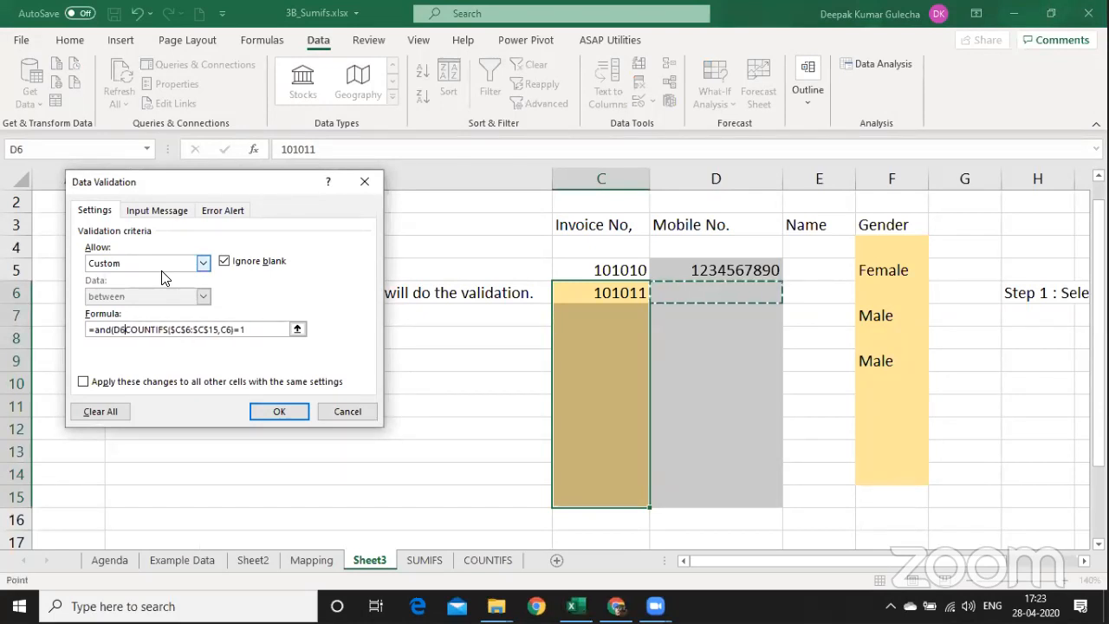
key(Left)
text(=)
key(Up)
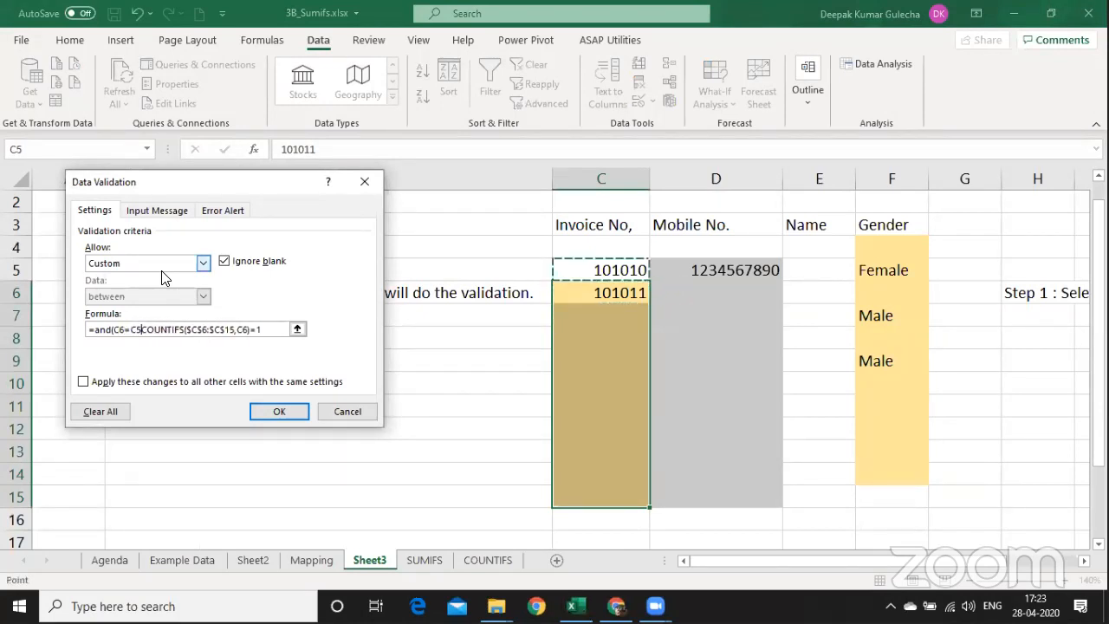
text(+1)
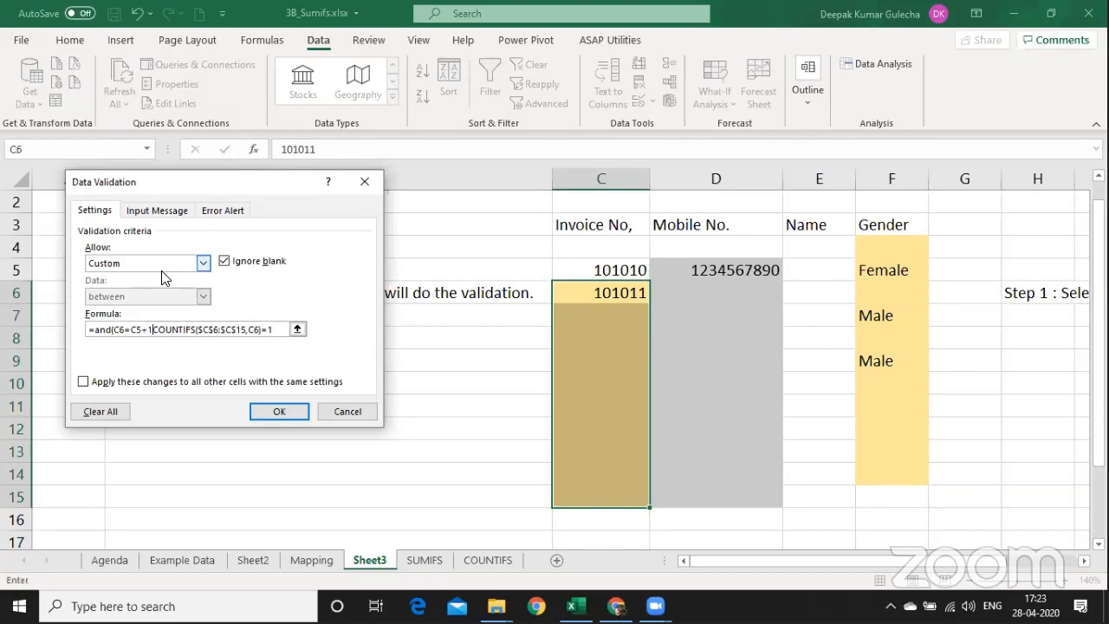
text(,)
click(282, 330)
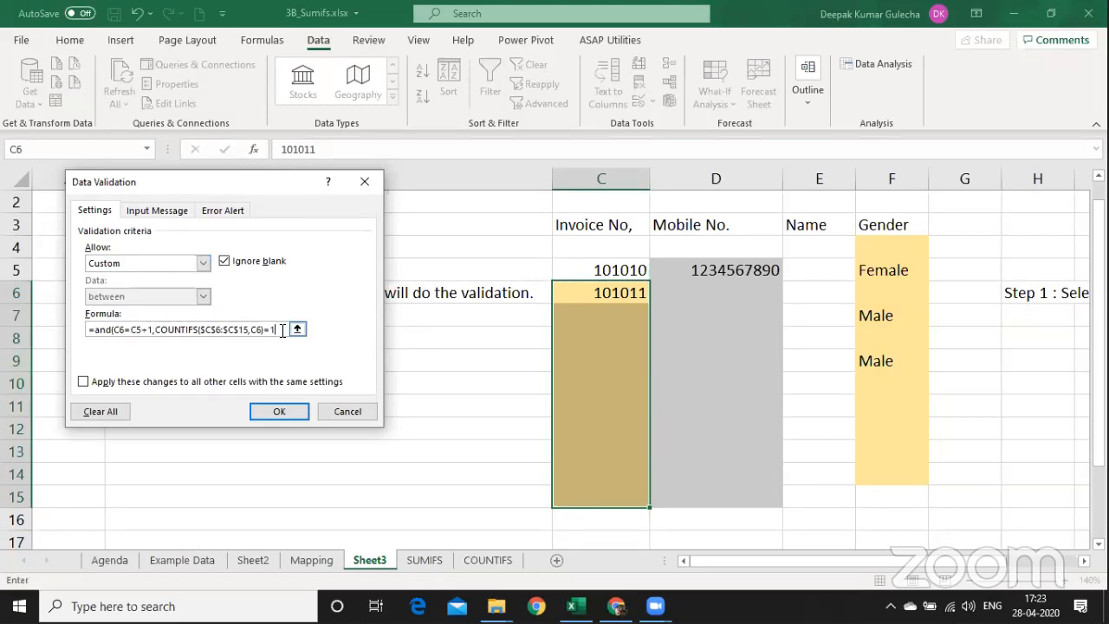
text())
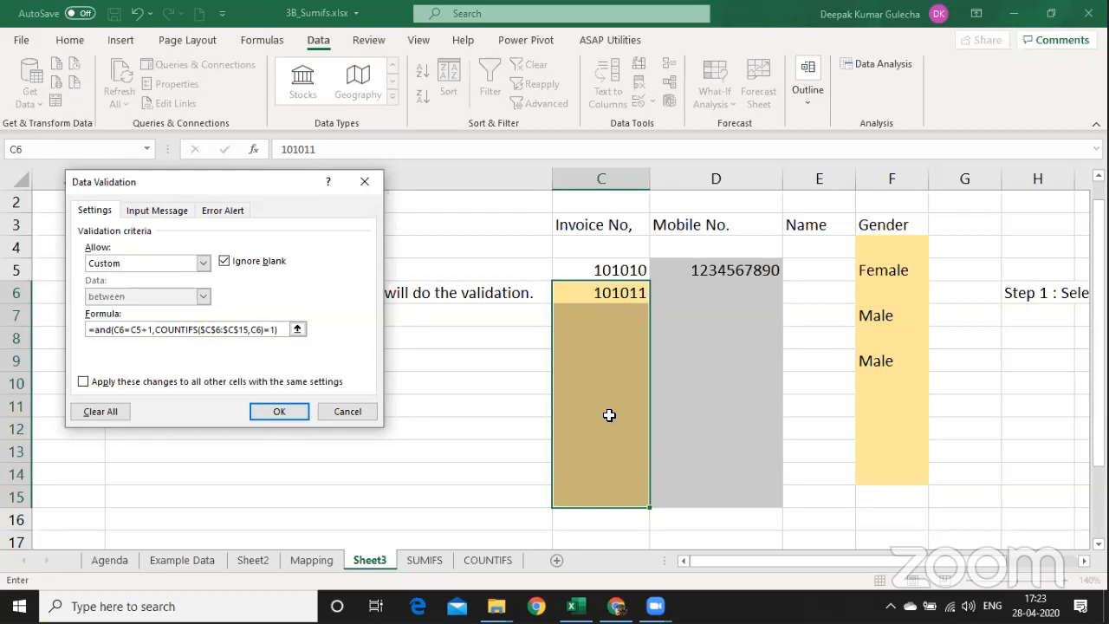
click(294, 414)
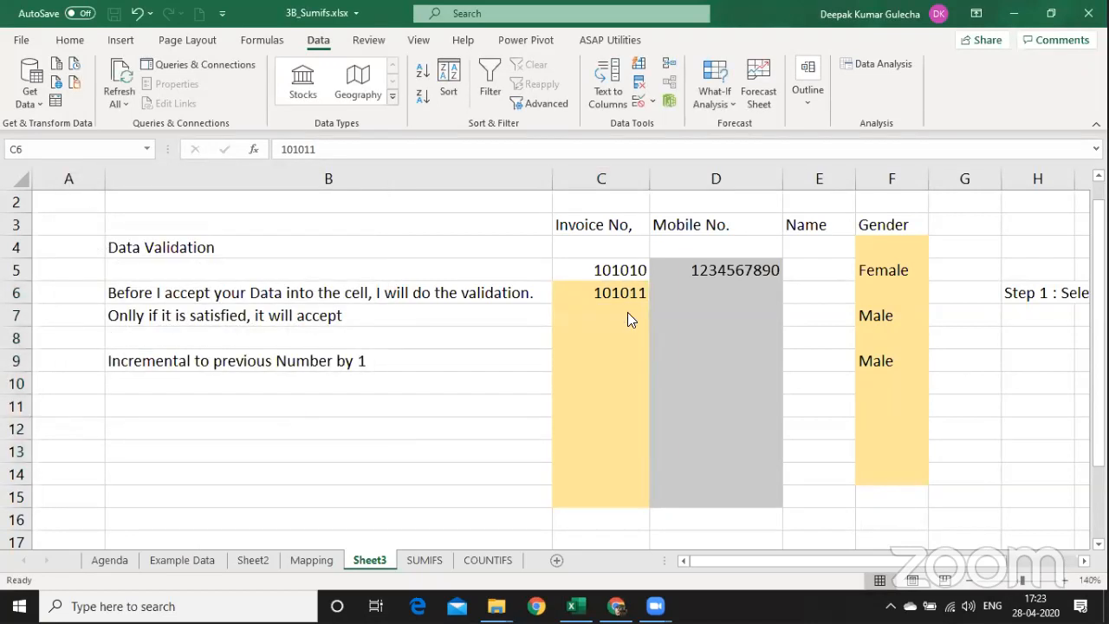
Try invoice numbers 101014 and then 101011 in C7; the validation rule rejects both.
click(627, 317)
text(1)
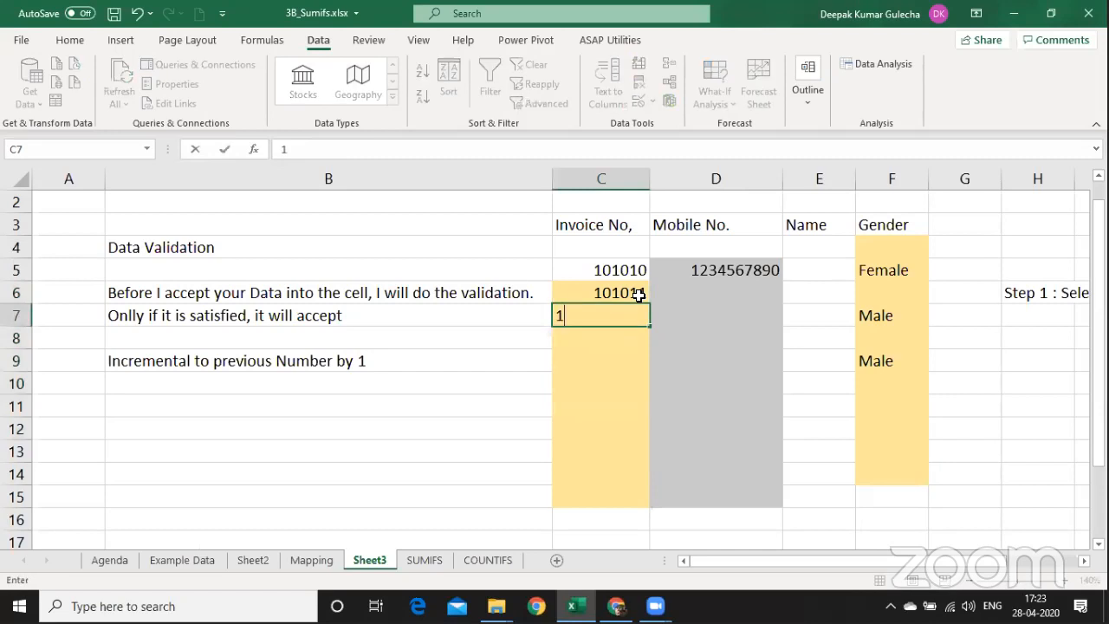
text(0101)
text(14)
key(BackSpace)
key(BackSpace)
text(4)
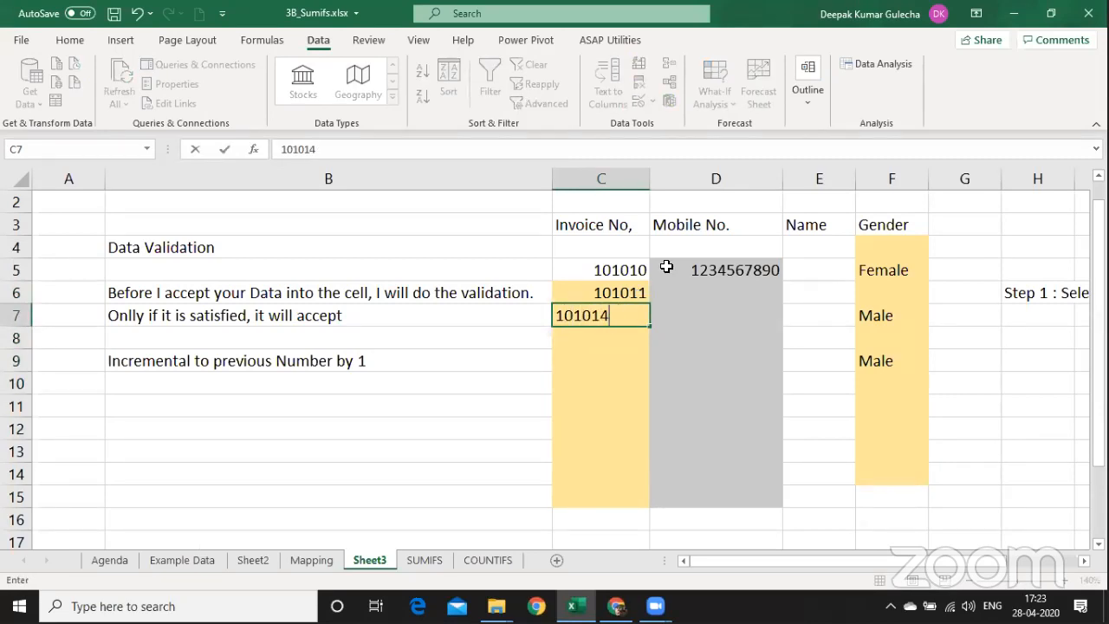
key(Return)
key(Return)
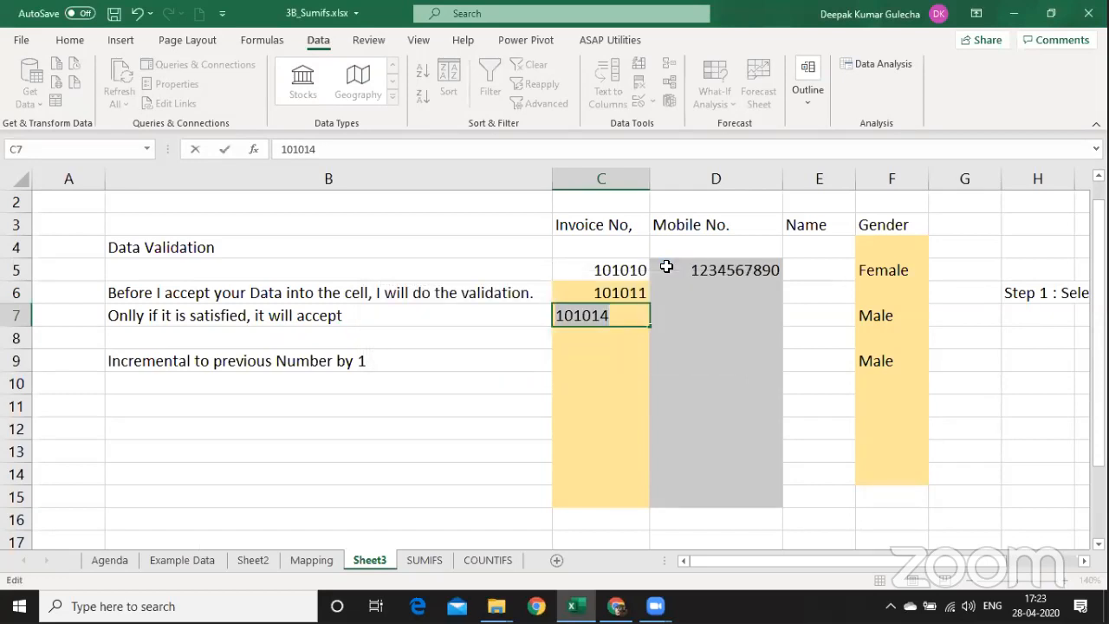
key(End)
key(BackSpace)
text(1)
key(Return)
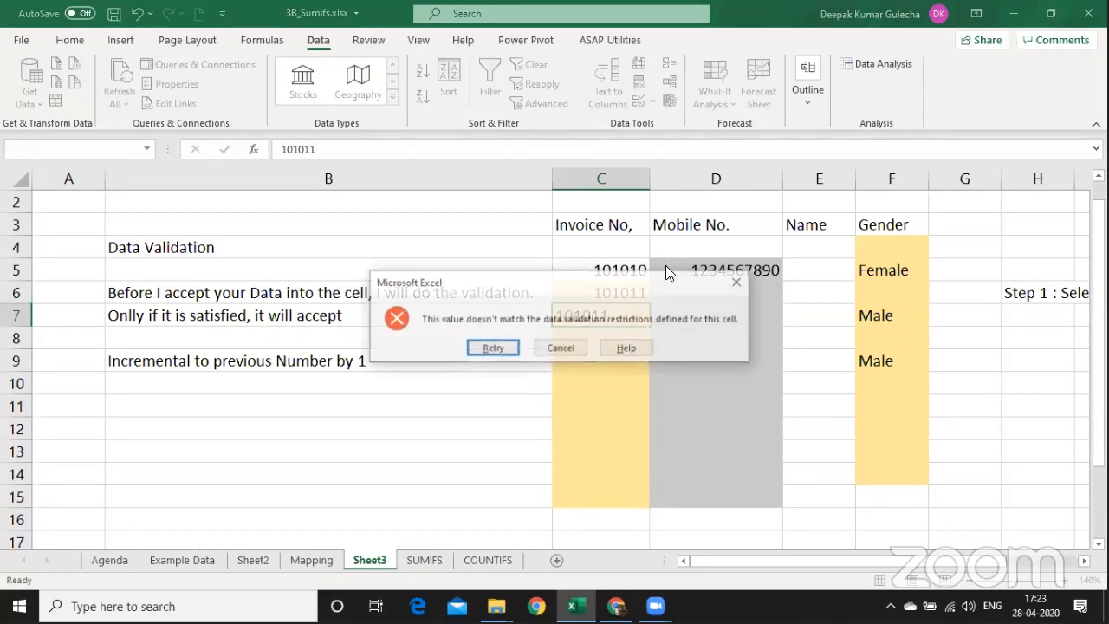
key(Return)
Enter the valid invoice number 101012 in C7.
key(BackSpace)
text(101)
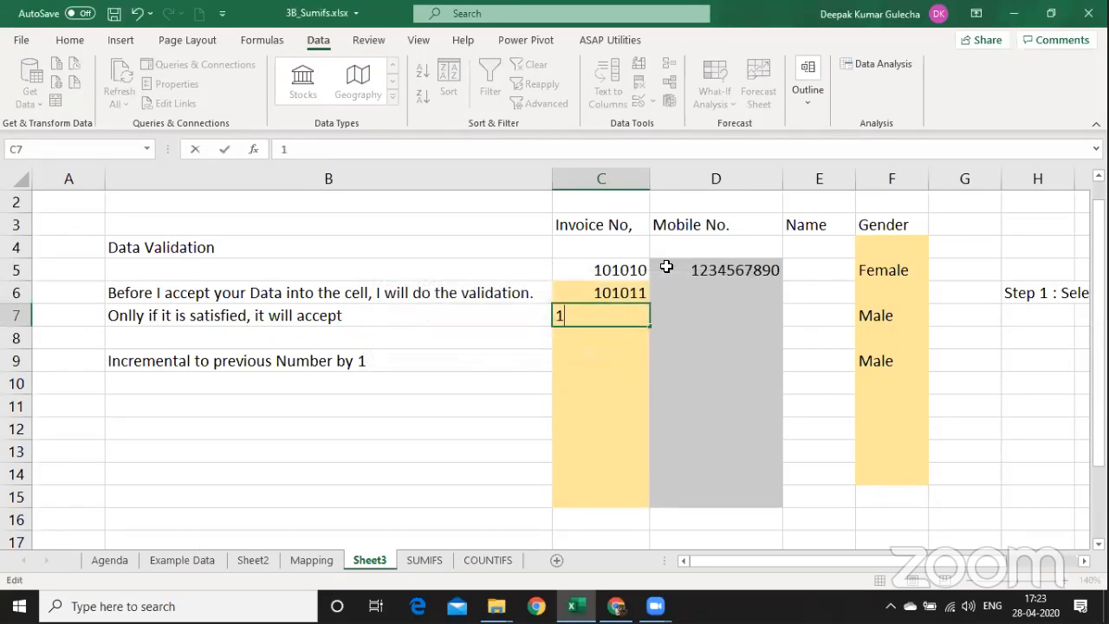
text(012)
key(Return)
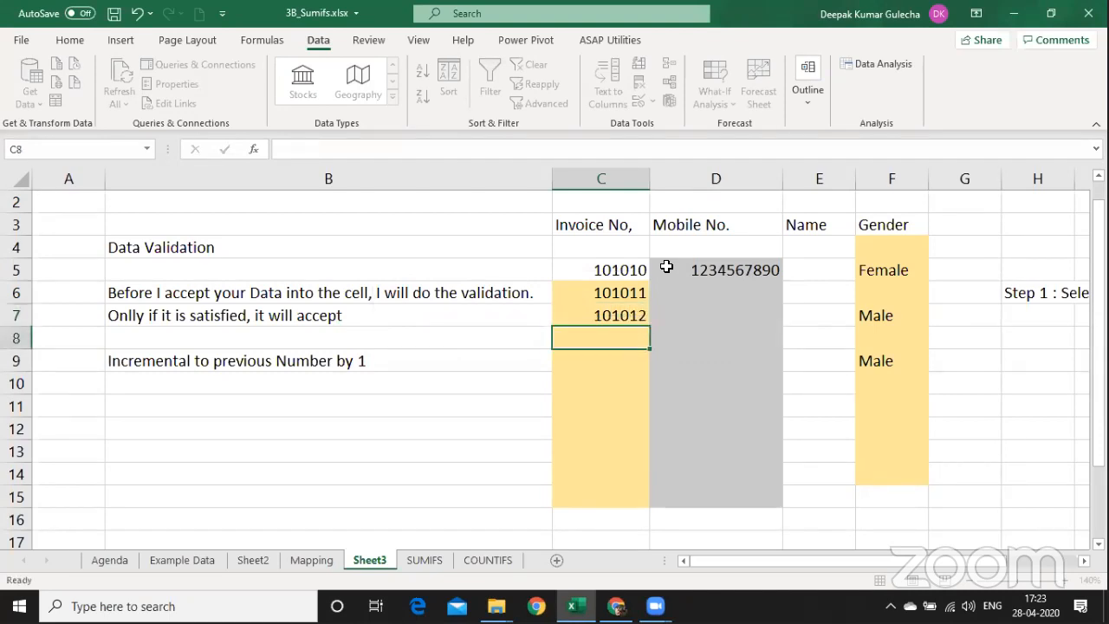
Review C7's validation rule =AND(C7=C6+1,COUNTIFS($C$6:$C$15,C7)=1), then close it.
key(Up)
key(alt+a)
key(v)
key(v)
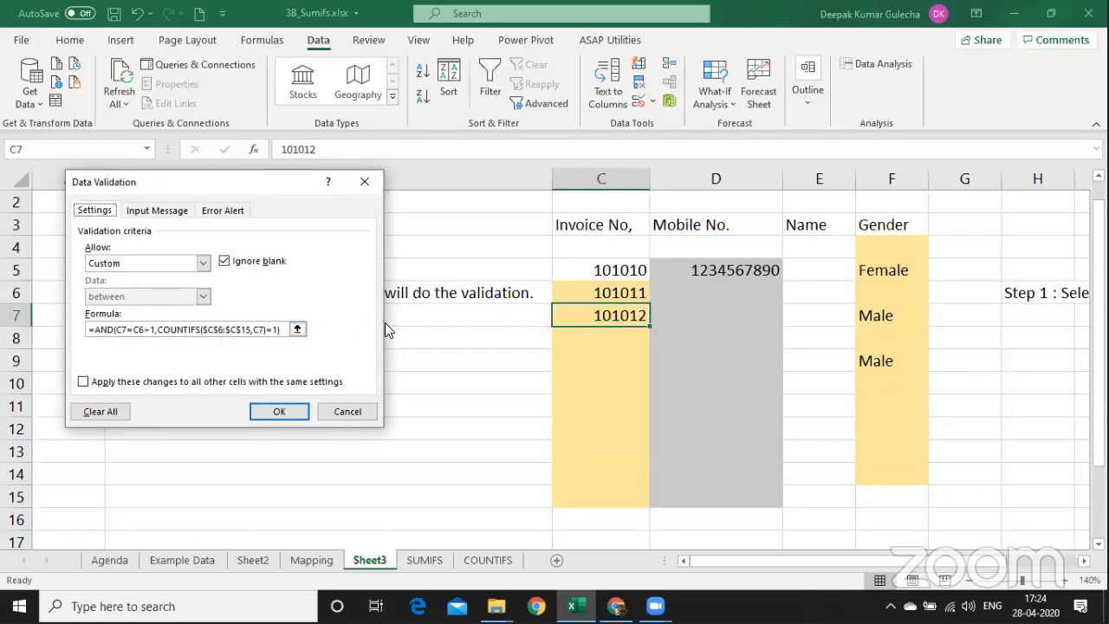
key(Escape)
Switch to the SUMIFS sheet and go to the empty note area beside the tables.
key(ctrl+Page_Down)
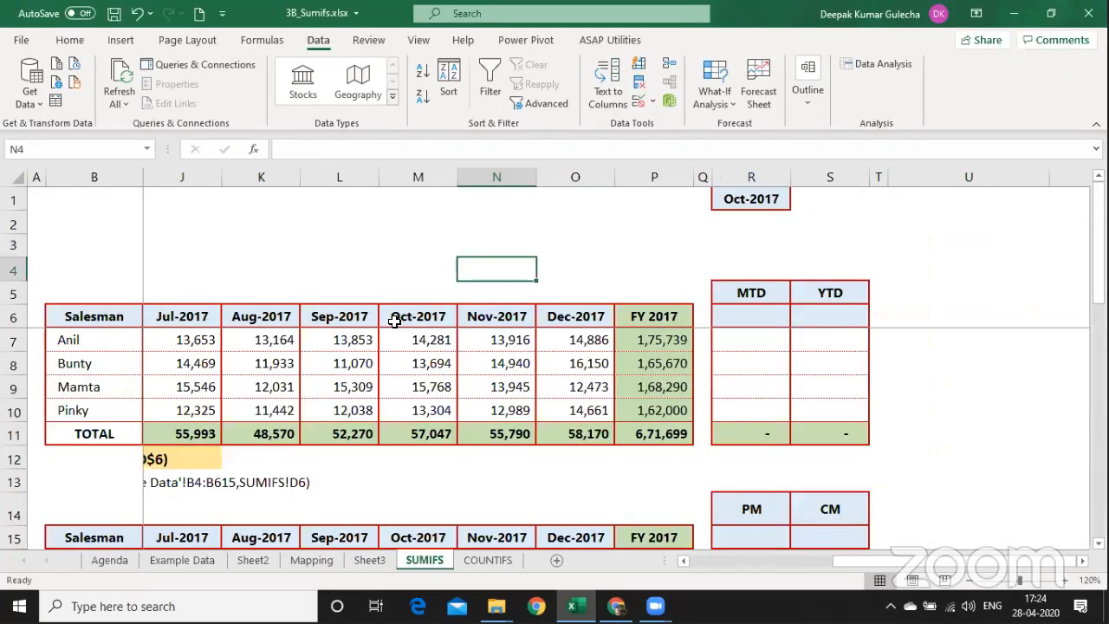
key(Down)
key(Down)
key(Down)
key(Home)
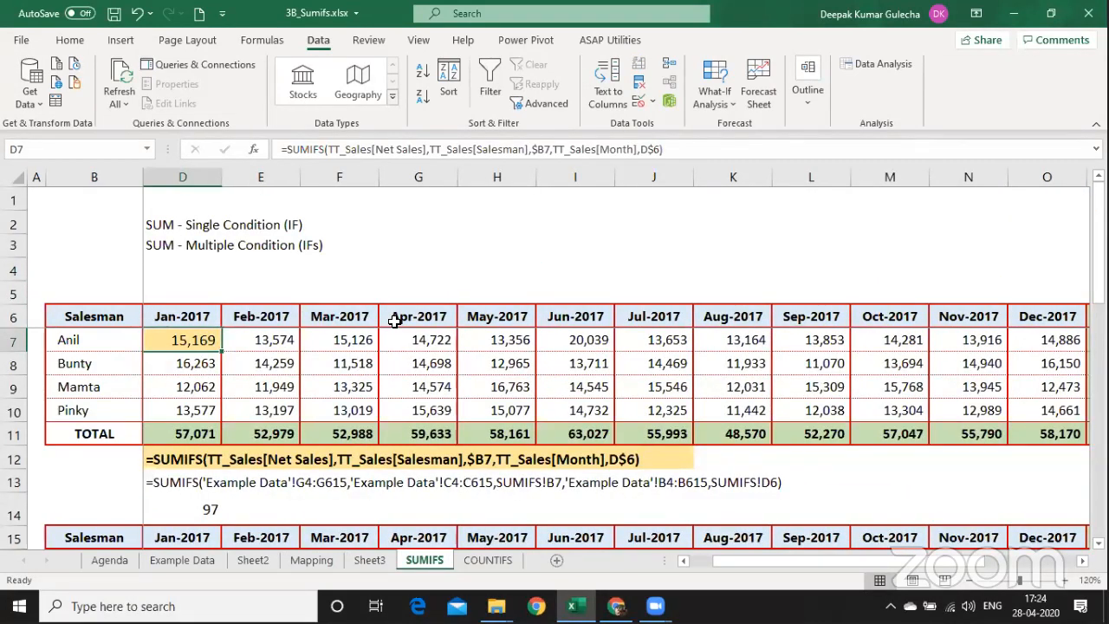
key(Right)
key(Right)
key(Right)
key(Right)
key(Right)
key(Right)
key(Right)
key(Right)
key(Right)
key(Right)
key(Right)
key(Right)
key(Right)
key(Right)
key(Right)
key(Right)
key(Right)
key(Right)
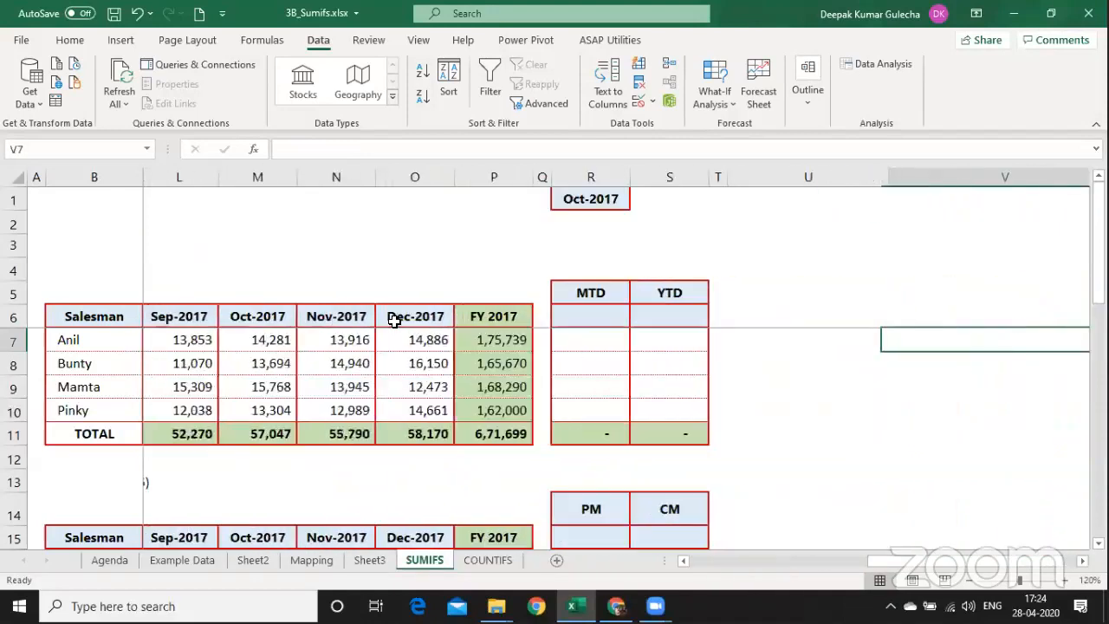
key(Left)
key(Left)
key(Left)
key(Left)
key(Right)
key(Right)
key(Right)
key(Right)
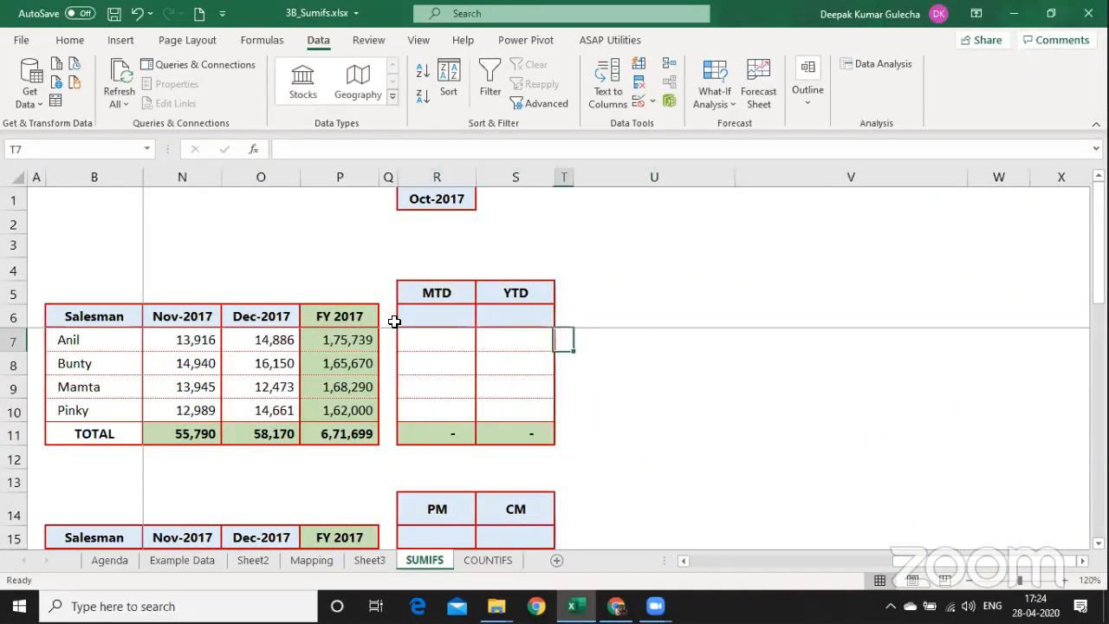
key(Up)
Enter MTD in V4 and 'Month to Date' in W4.
key(Up)
key(Up)
text(MTD)
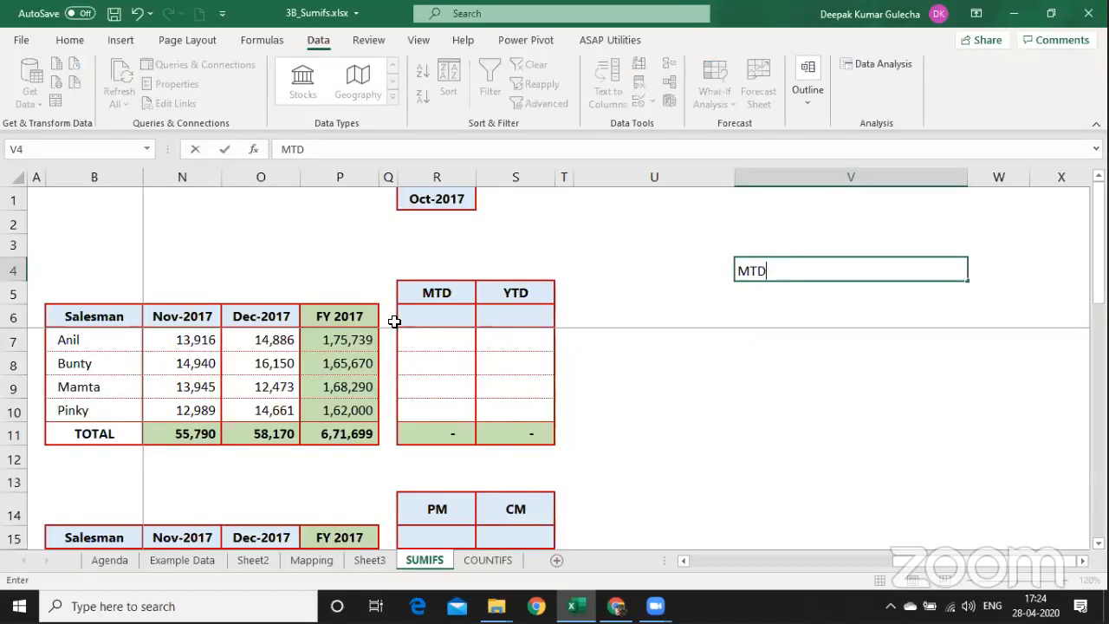
key(Return)
key(Up)
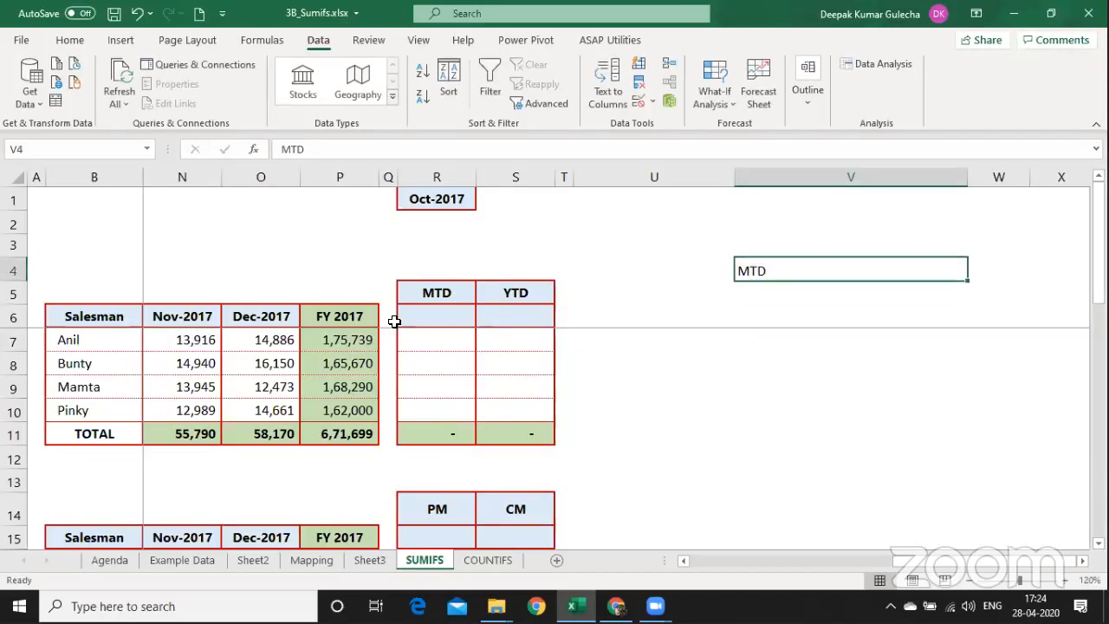
key(Right)
text(M)
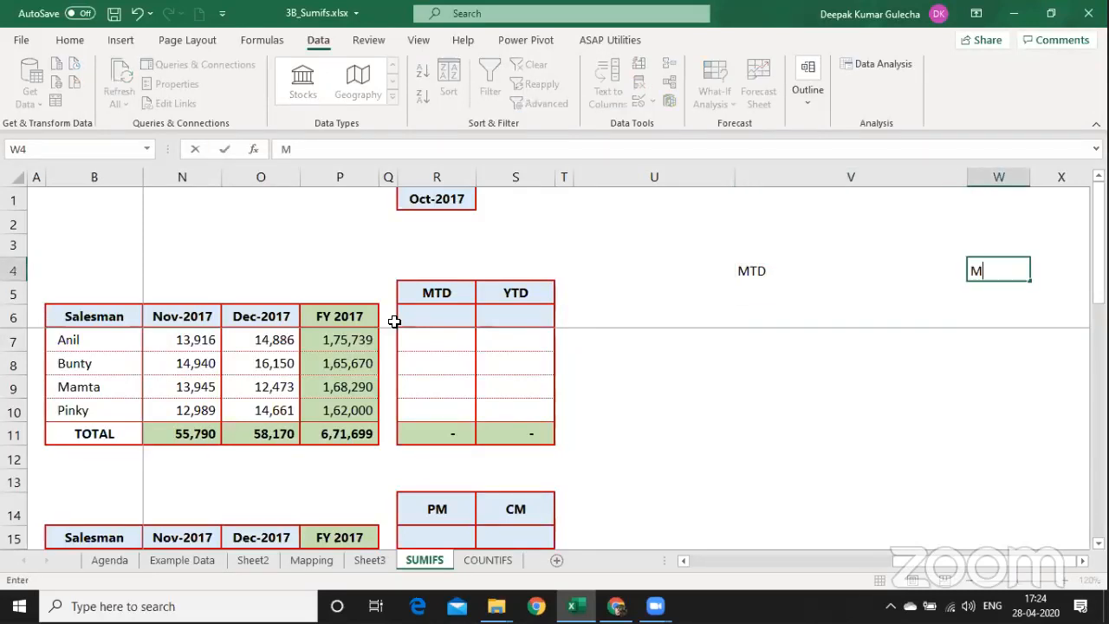
text(onth to Date)
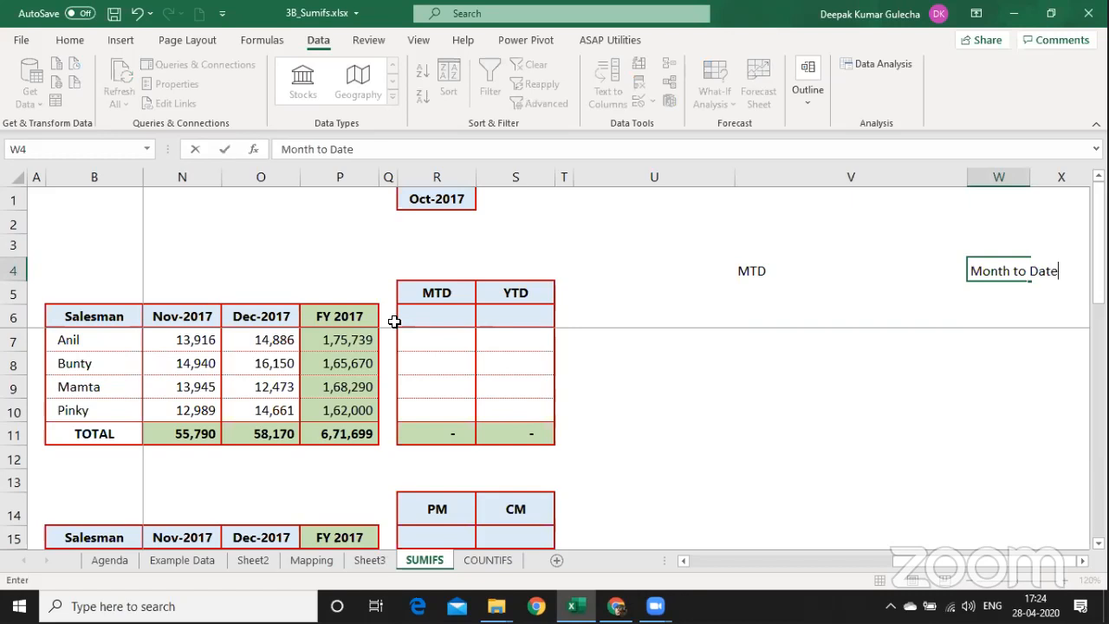
key(Return)
Enter YTD in V5 and start typing 'Year to Date' in W5, fixing a typo.
key(Left)
text(YTD)
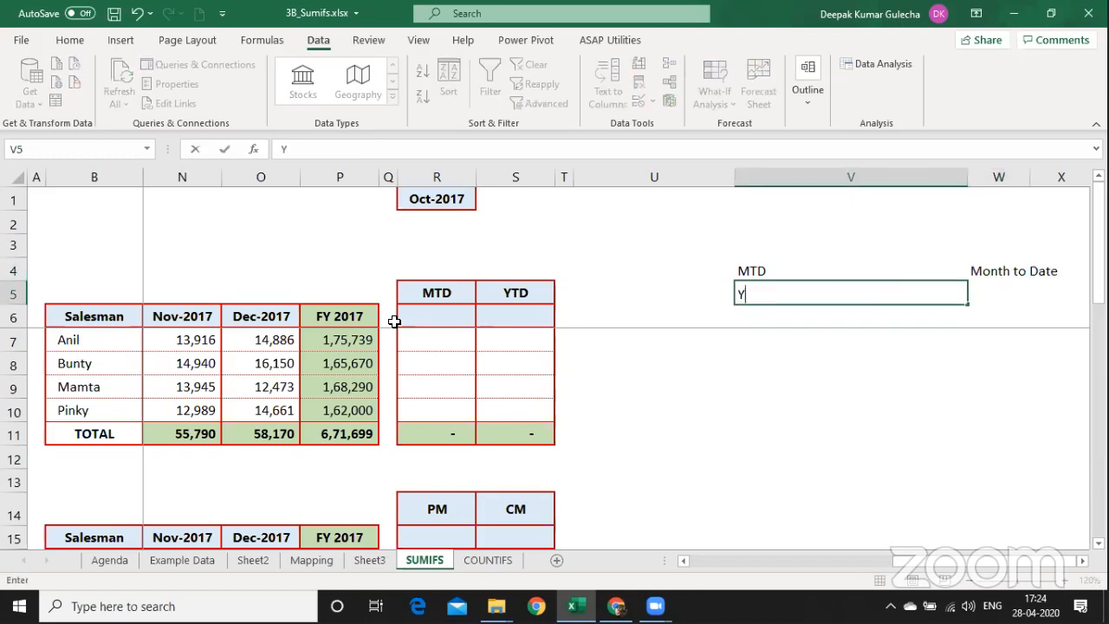
key(Right)
text(Year to D)
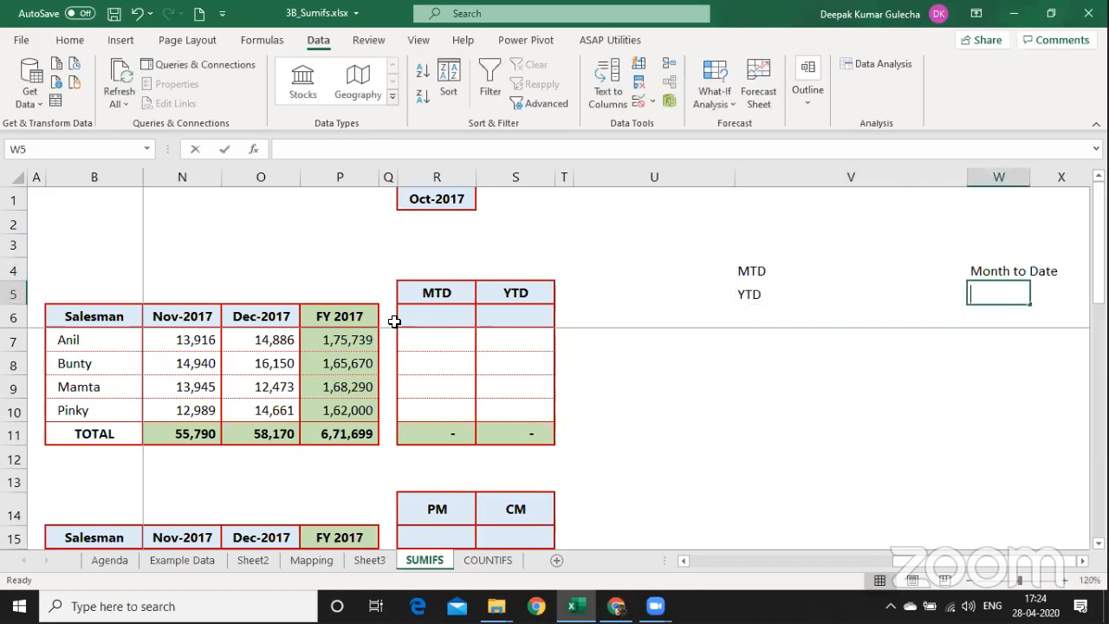
text(aate)
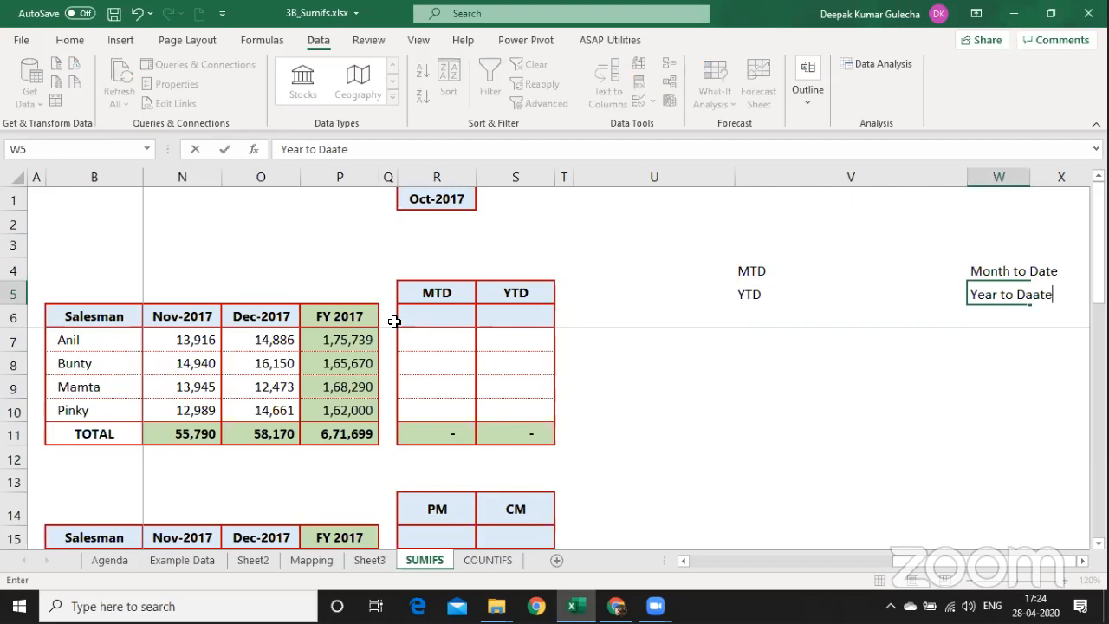
key(BackSpace)
key(BackSpace)
key(BackSpace)
Finish the 'Year to Date' note in W5 and move to Anil's MTD cell R7.
text(te)
key(Return)
key(Left)
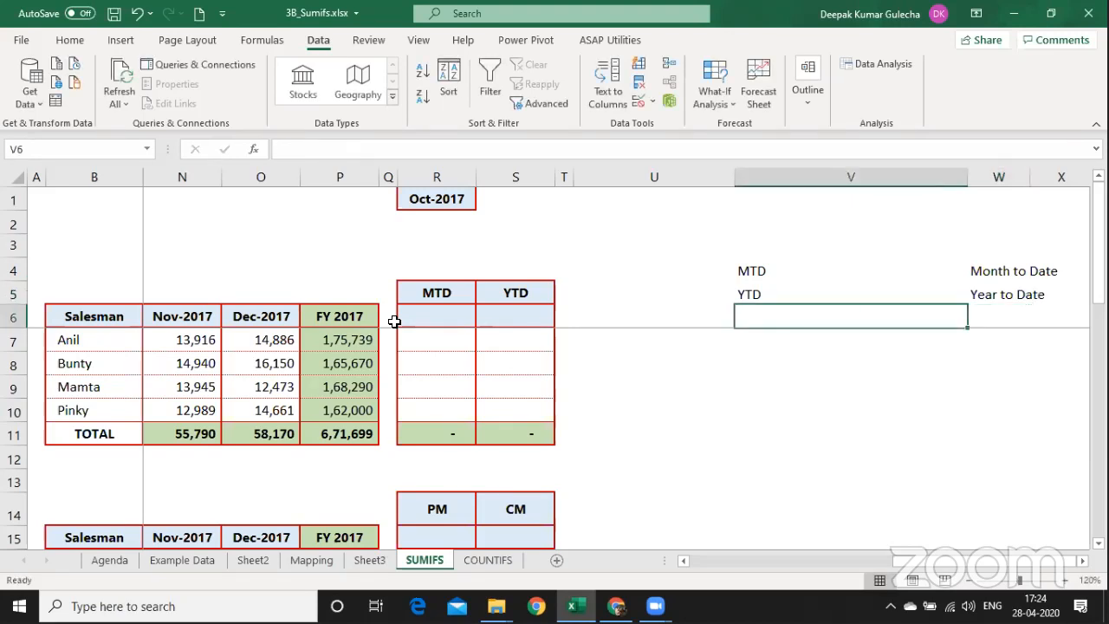
key(Left)
key(Left)
key(Left)
key(Up)
key(Up)
key(Up)
key(Up)
key(Up)
key(Left)
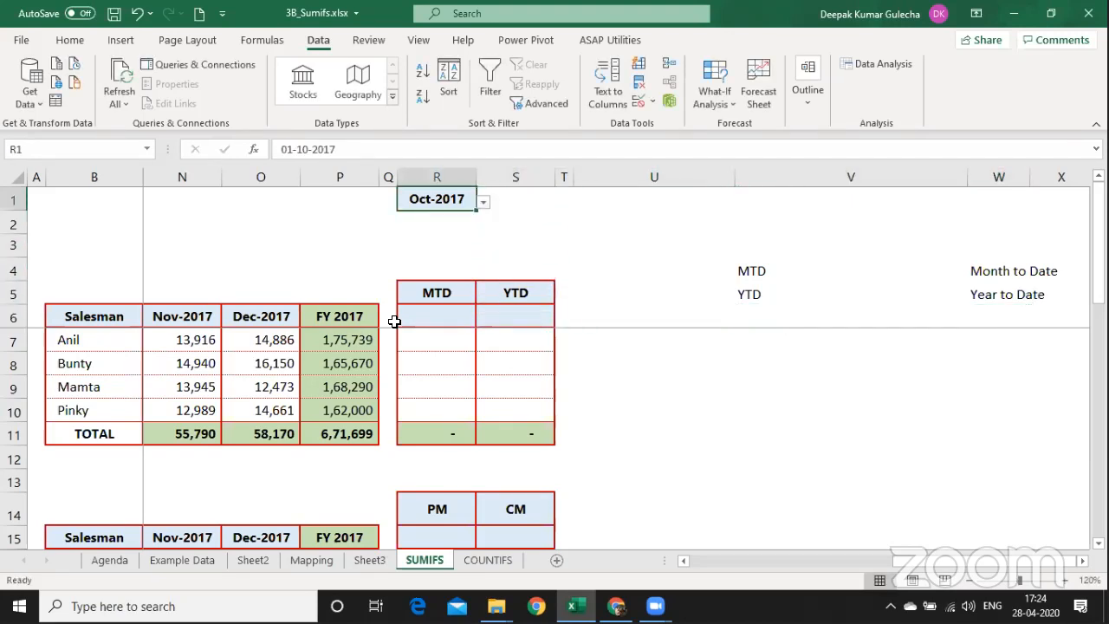
key(Down)
key(Down)
key(Down)
key(Down)
key(Down)
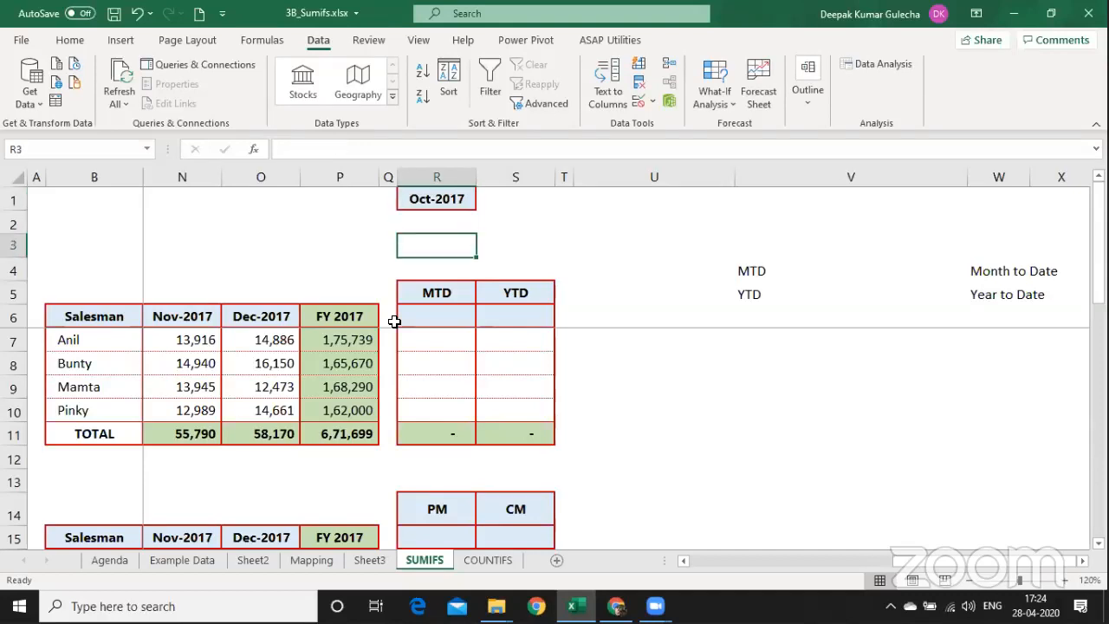
key(Down)
Enter =M7 as Anil's Oct-2017 MTD in R7 and paste it down to R10.
text(=)
key(Left)
key(Left)
key(Left)
key(Left)
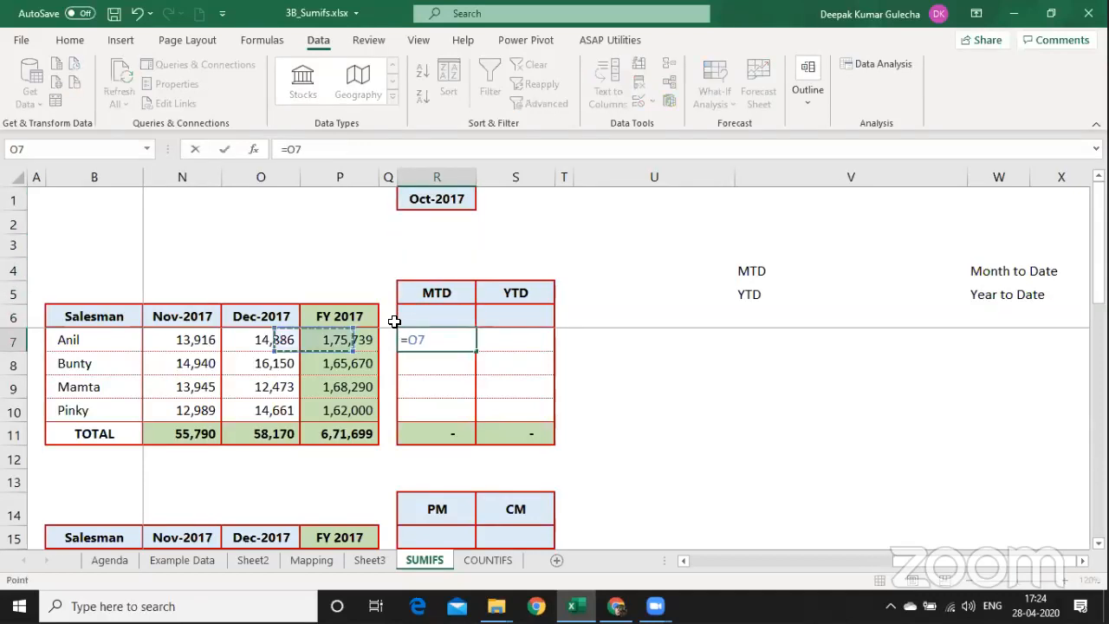
key(Left)
key(Return)
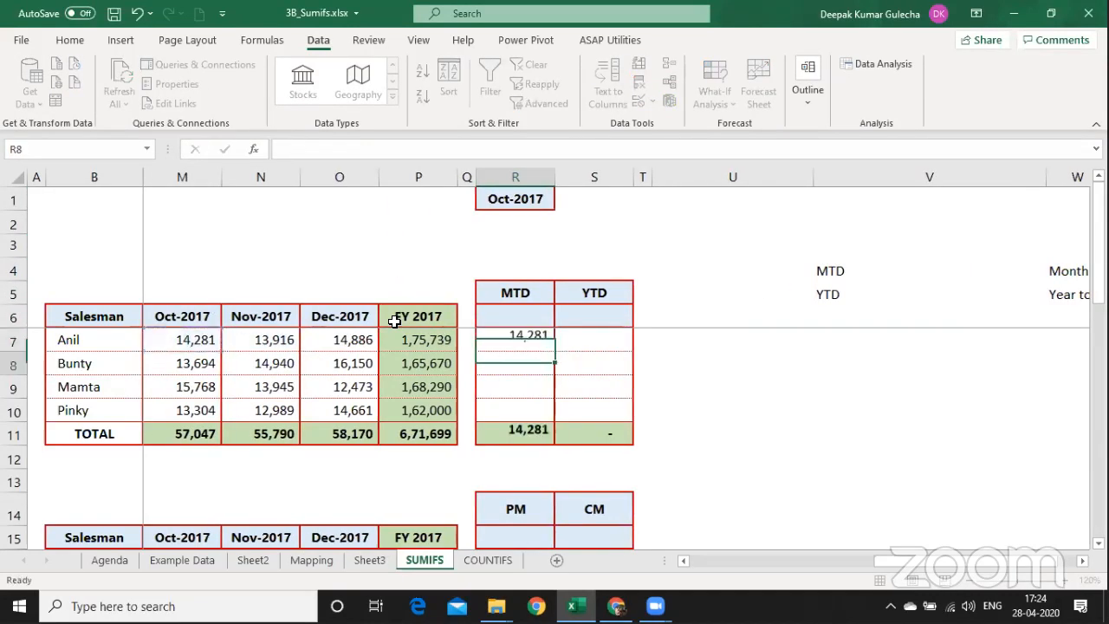
key(Up)
key(ctrl+c)
key(shift+Down)
key(shift+Down)
key(shift+Down)
key(ctrl+alt+v)
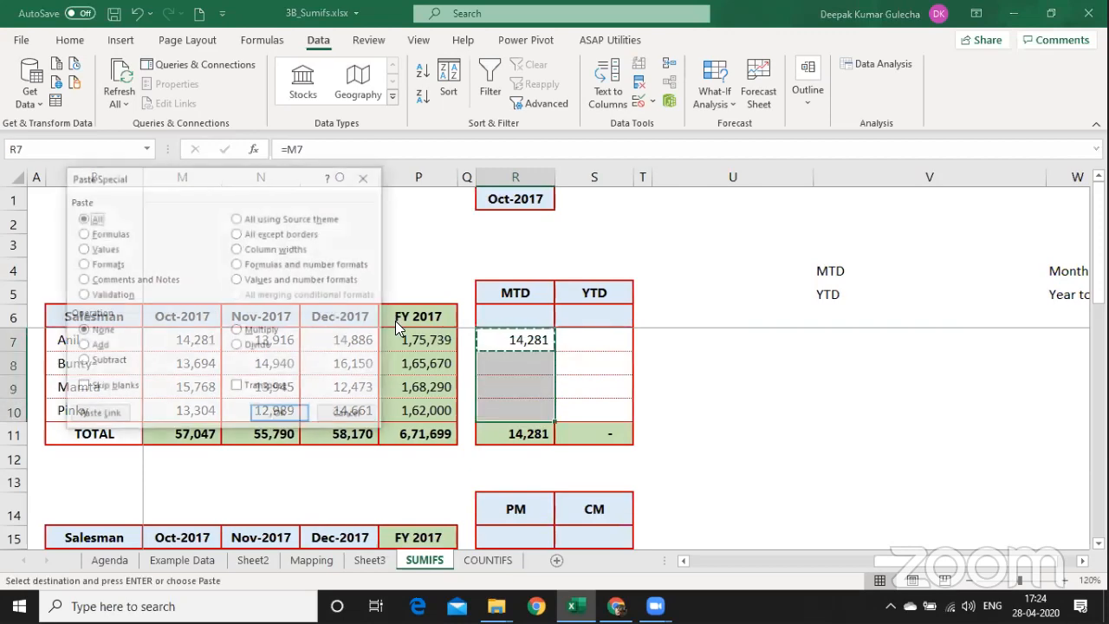
key(v)
key(Return)
Enter =SUM(D7:M7) in S7 for Anil's year-to-date total.
key(Right)
text(=su)
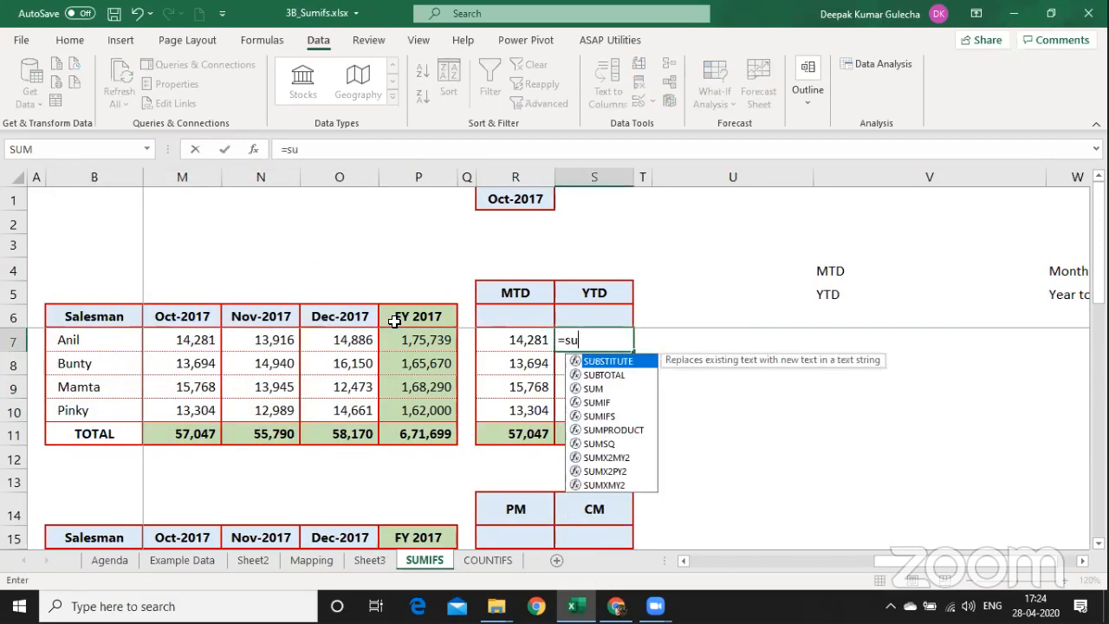
text(m()
key(Left)
key(Left)
key(Left)
key(Left)
key(Left)
key(Left)
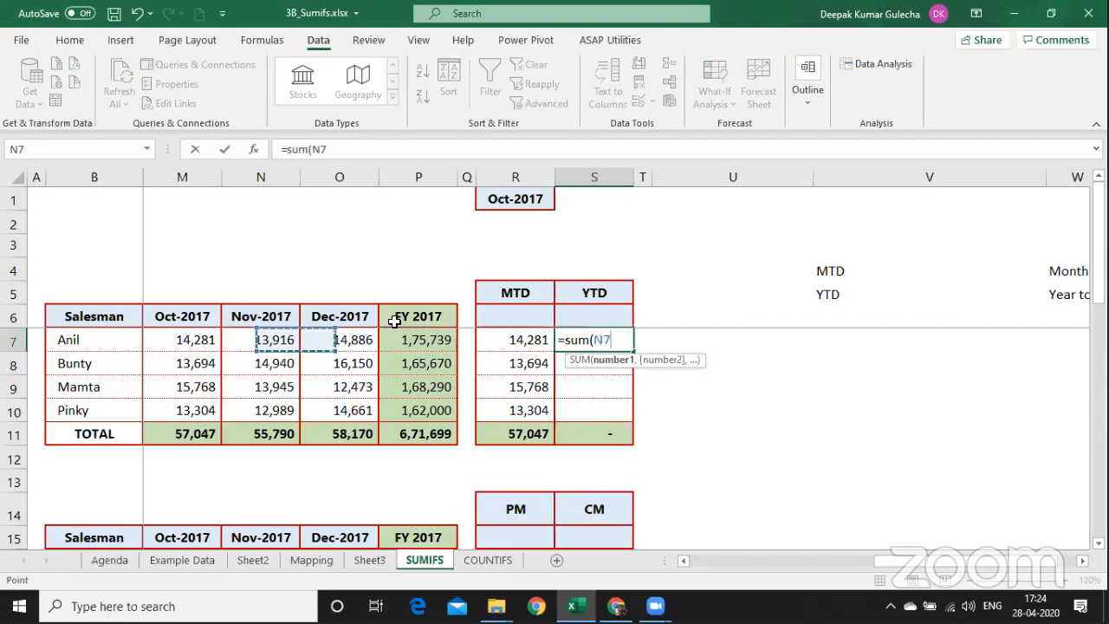
key(shift+Left)
key(shift+Left)
key(shift+Left)
key(shift+Left)
key(shift+Left)
key(shift+Left)
key(shift+Left)
key(shift+Left)
key(shift+Left)
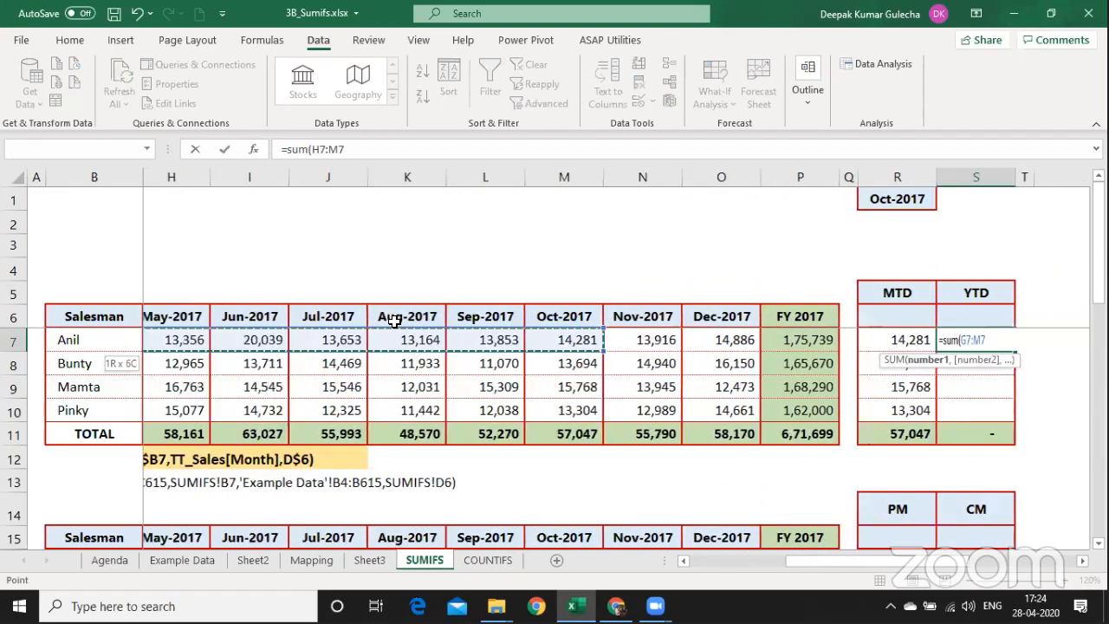
key(shift+Left)
key(shift+Right)
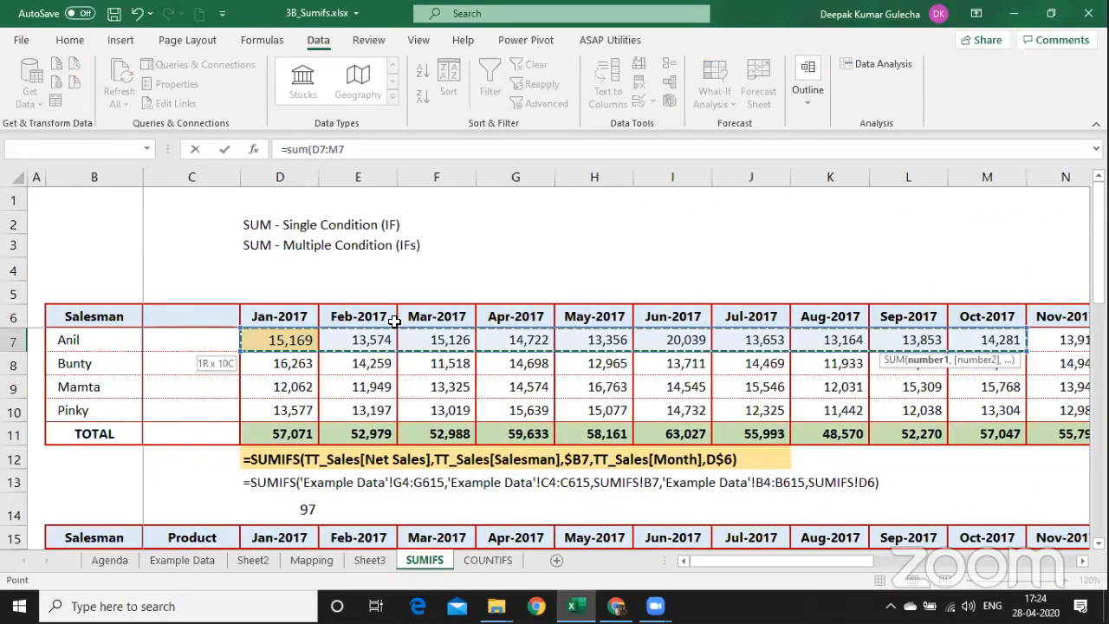
key(Return)
key(Right)
key(Right)
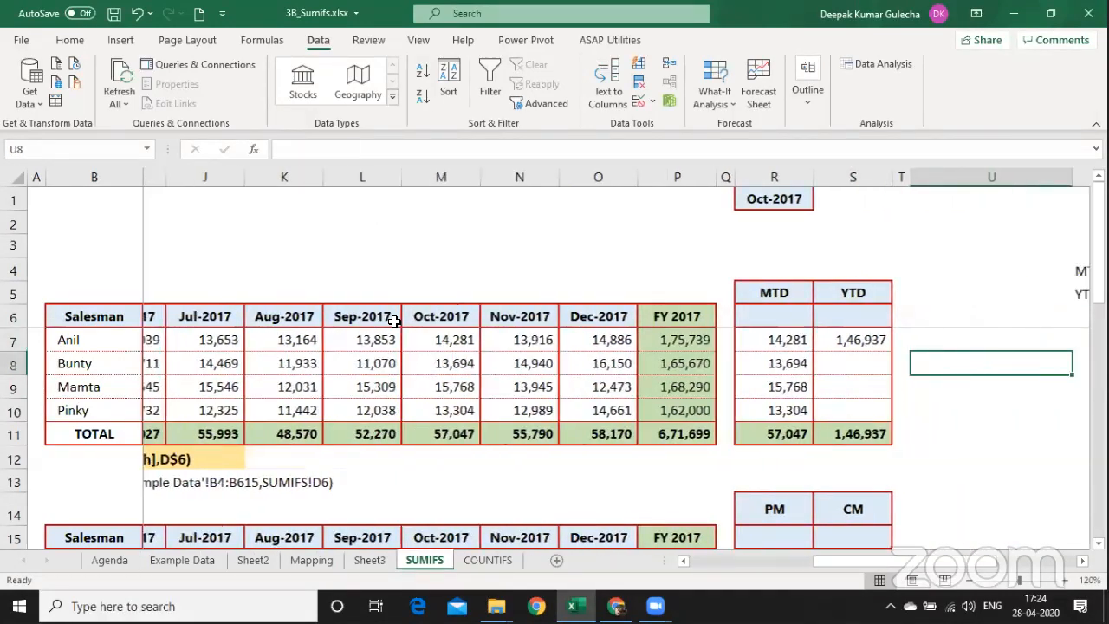
Copy S7 and paste only its formula into S8:S10.
key(Right)
key(Right)
key(Left)
key(Left)
key(Left)
key(Left)
key(Up)
key(ctrl+c)
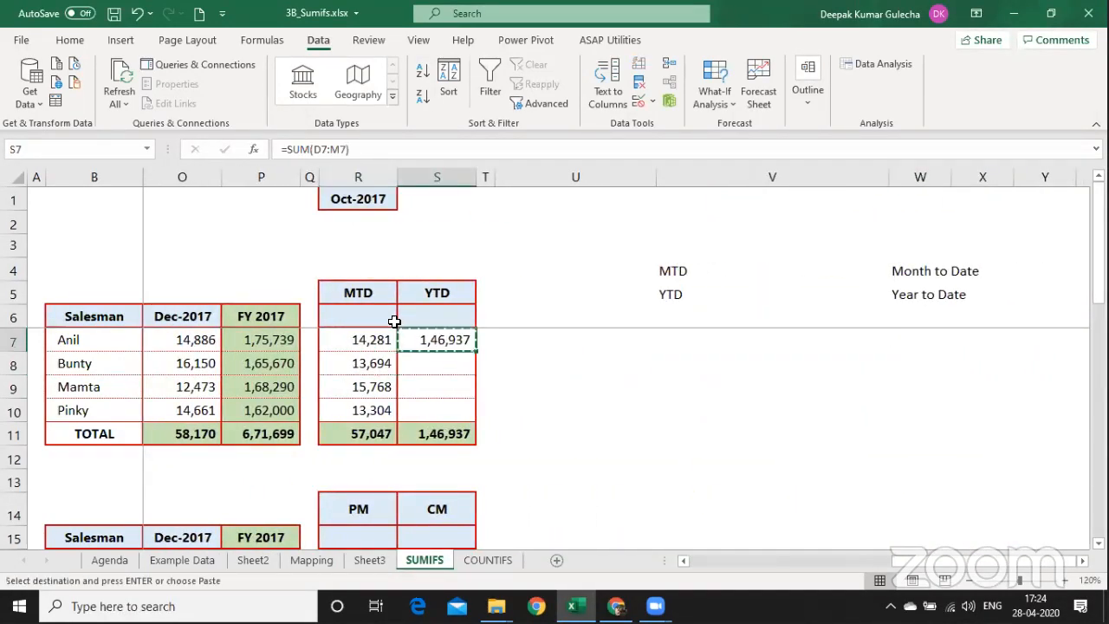
key(shift+Down)
key(shift+Down)
key(shift+Down)
key(ctrl+alt+v)
key(f)
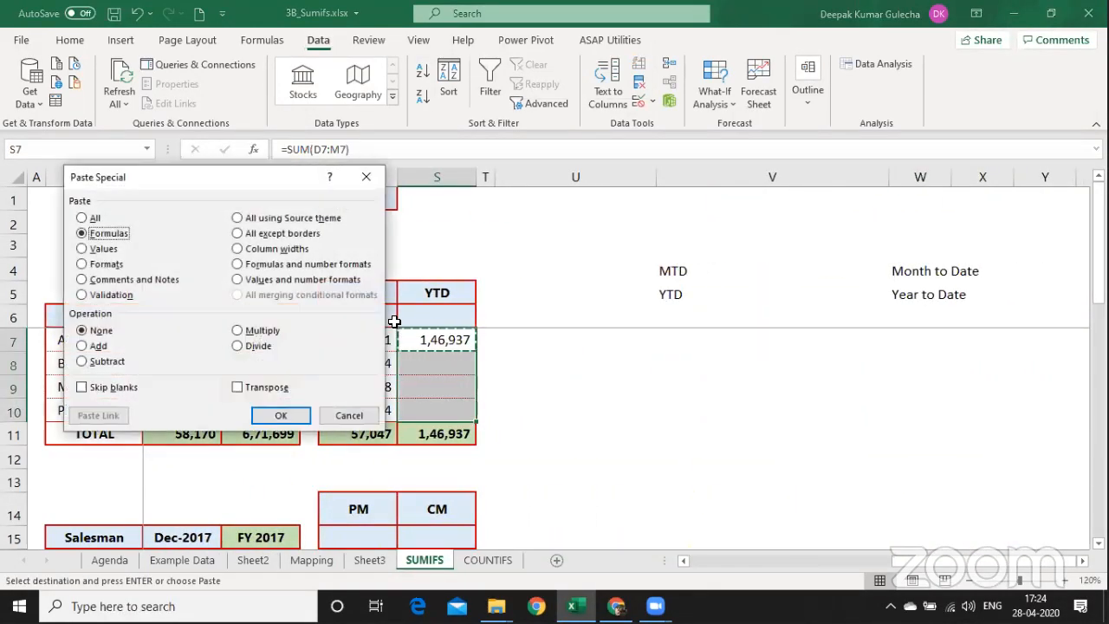
key(Return)
key(Up)
Check R7's =M7 formula and leave it unchanged.
key(Left)
key(Down)
text(=M7)
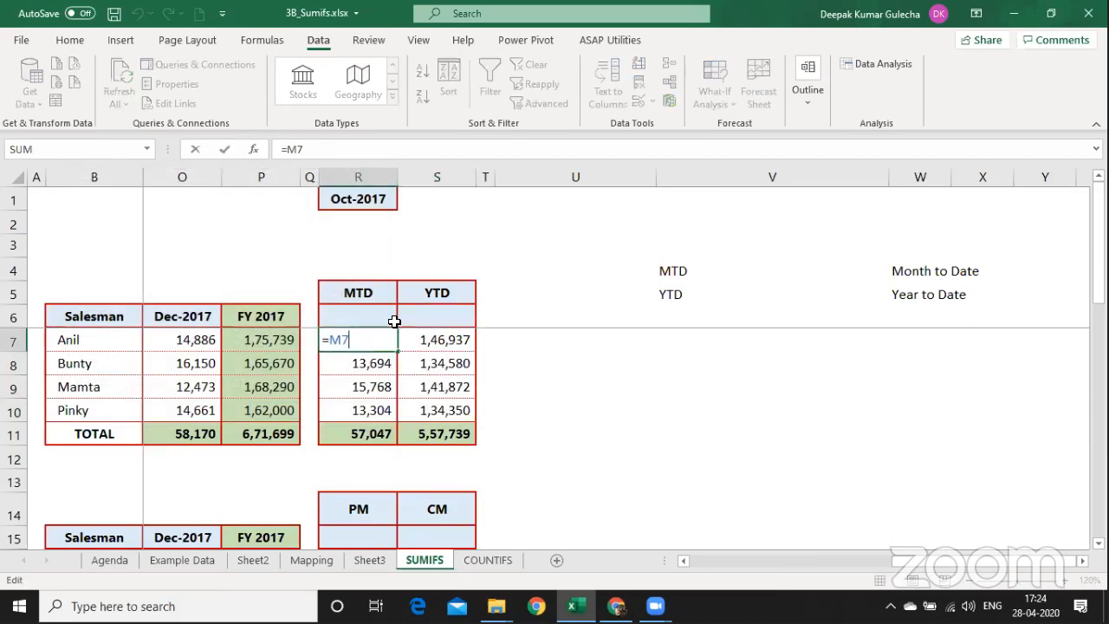
key(Escape)
key(Left)
key(Left)
key(Left)
key(Left)
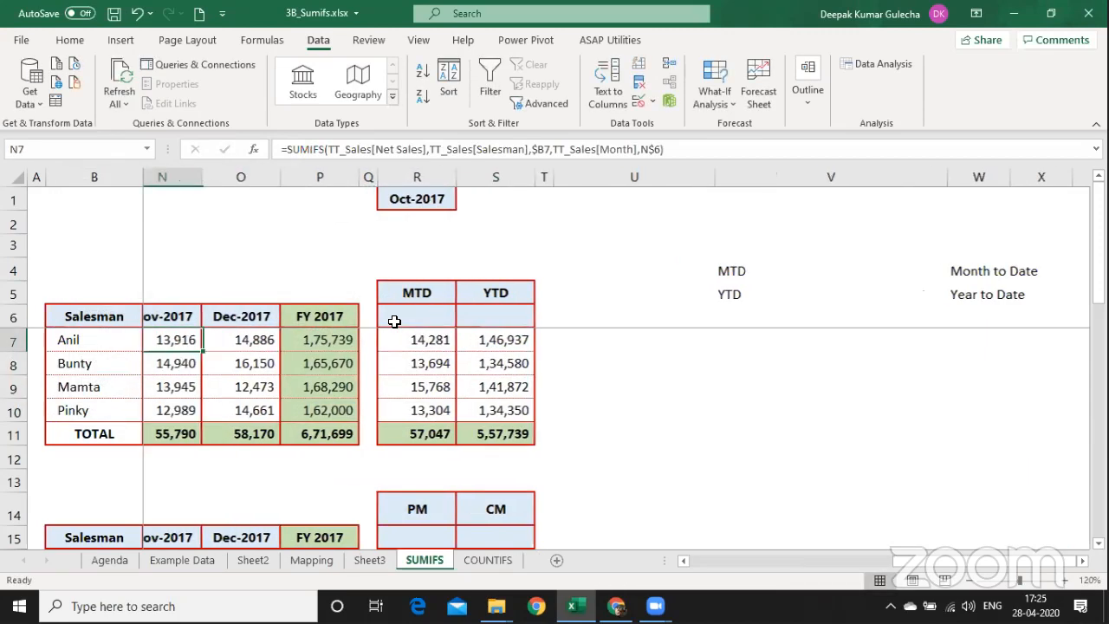
key(Left)
key(F2)
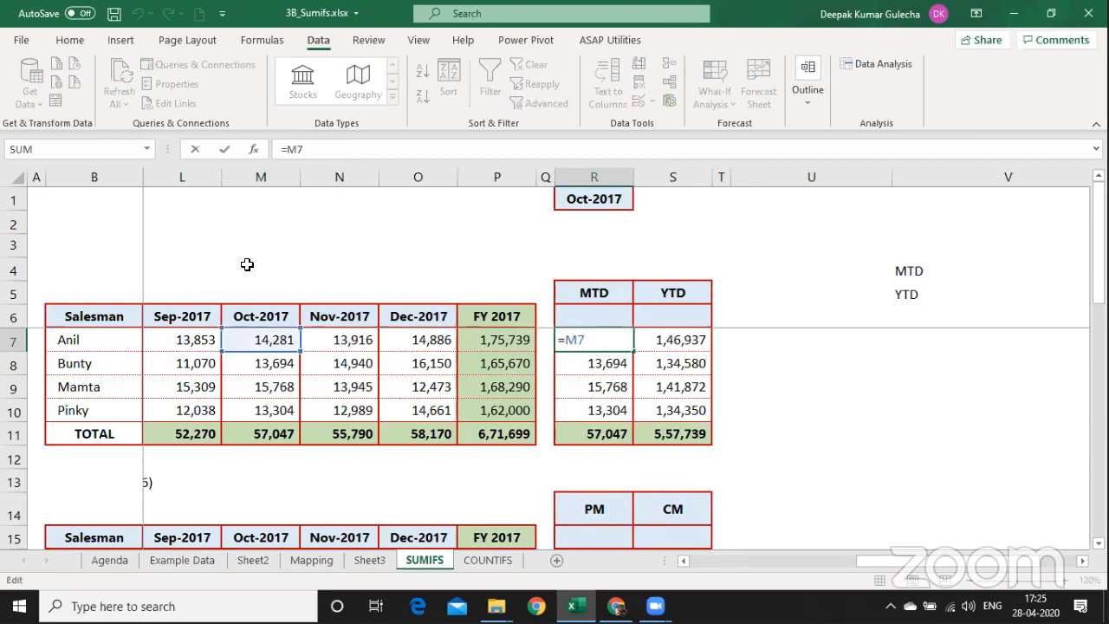
key(Tab)
key(F2)
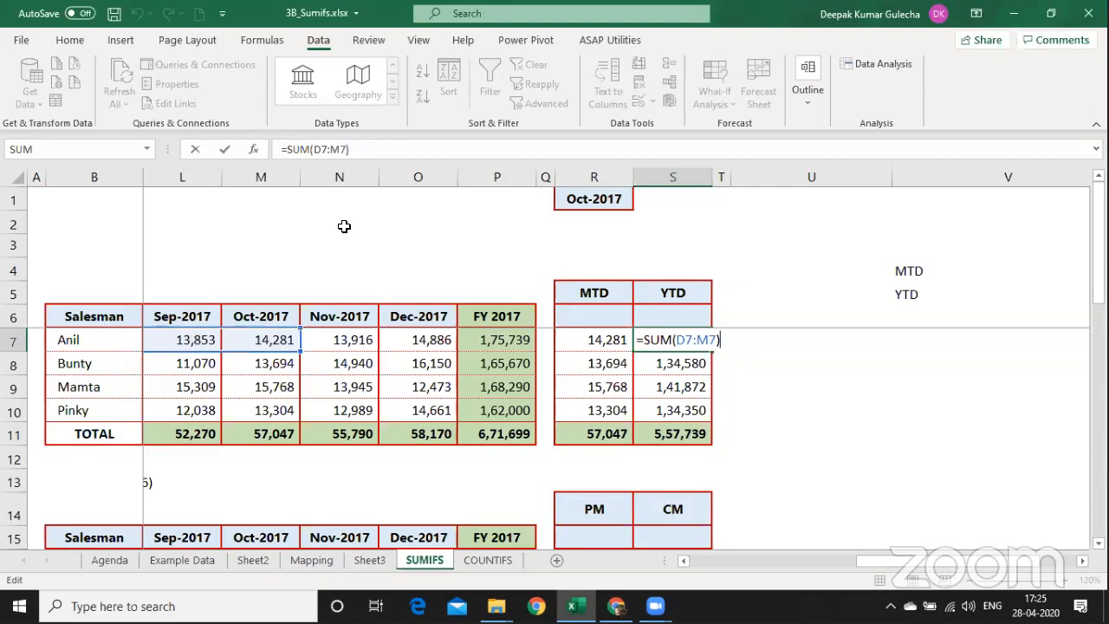
click(597, 200)
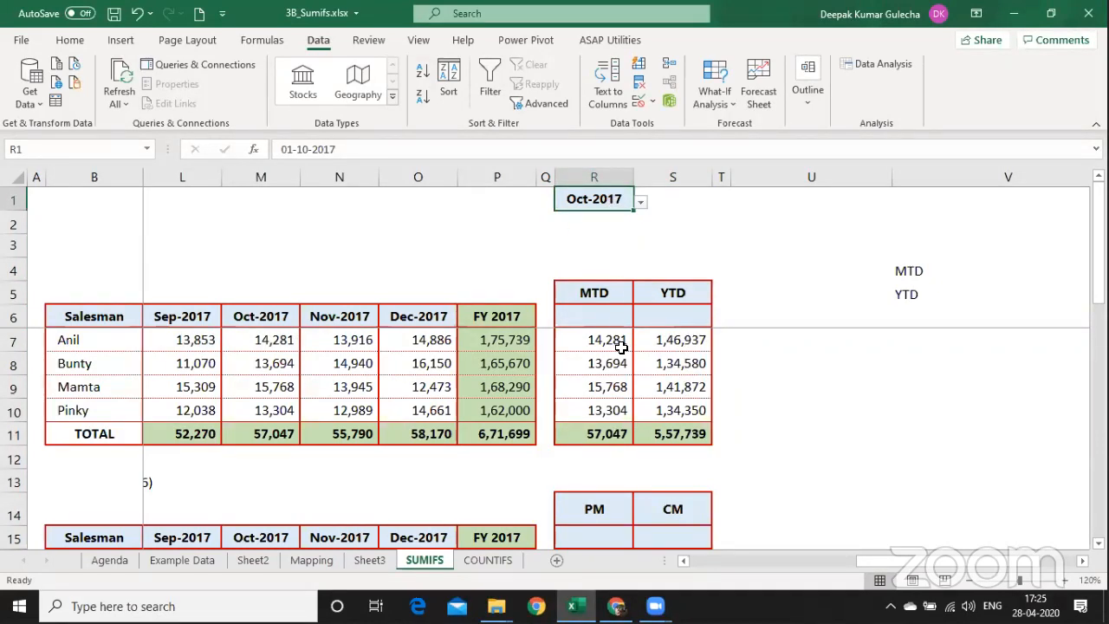
Choose Aug-2017 in R1's month dropdown and check R7's formula, which still shows October values.
click(641, 203)
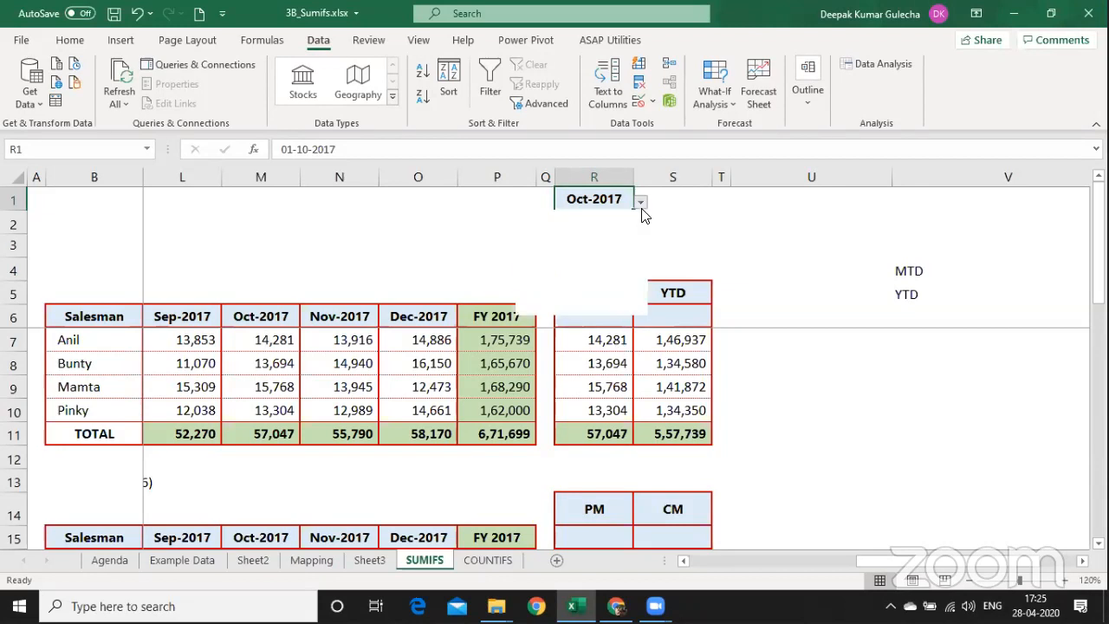
click(583, 256)
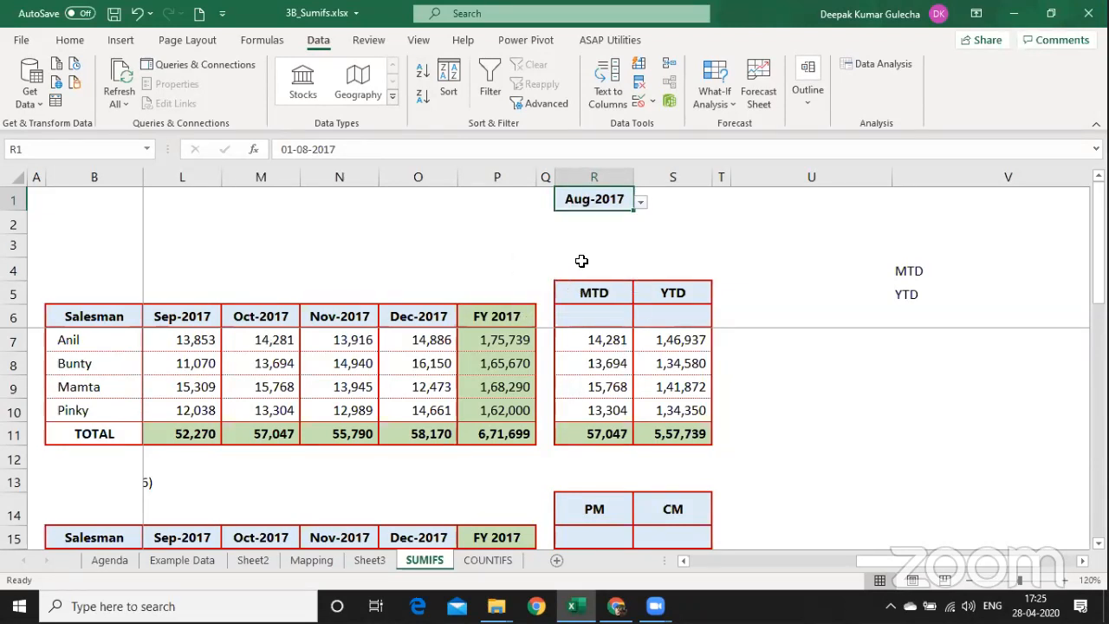
click(605, 345)
key(F2)
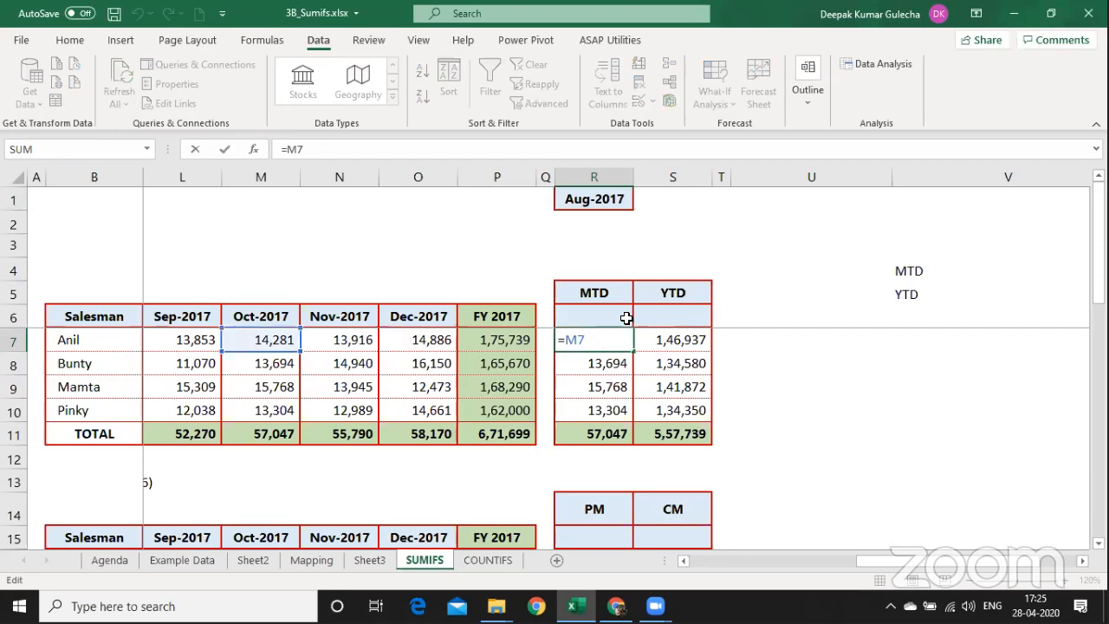
key(Escape)
click(620, 200)
click(608, 334)
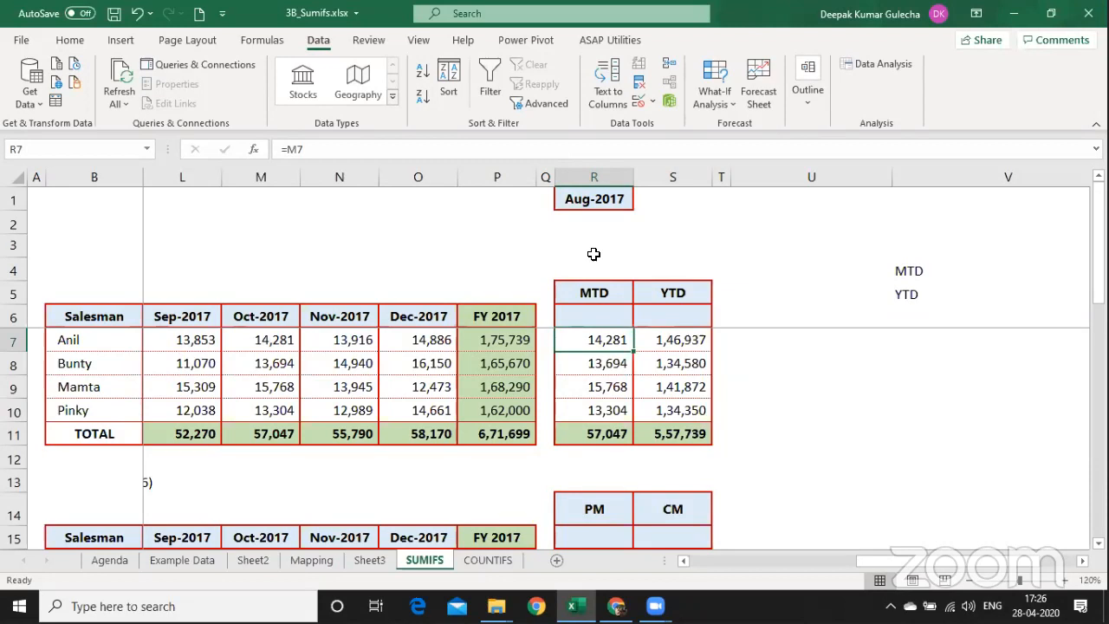
key(ctrl+Up)
key(ctrl+Up)
key(F2)
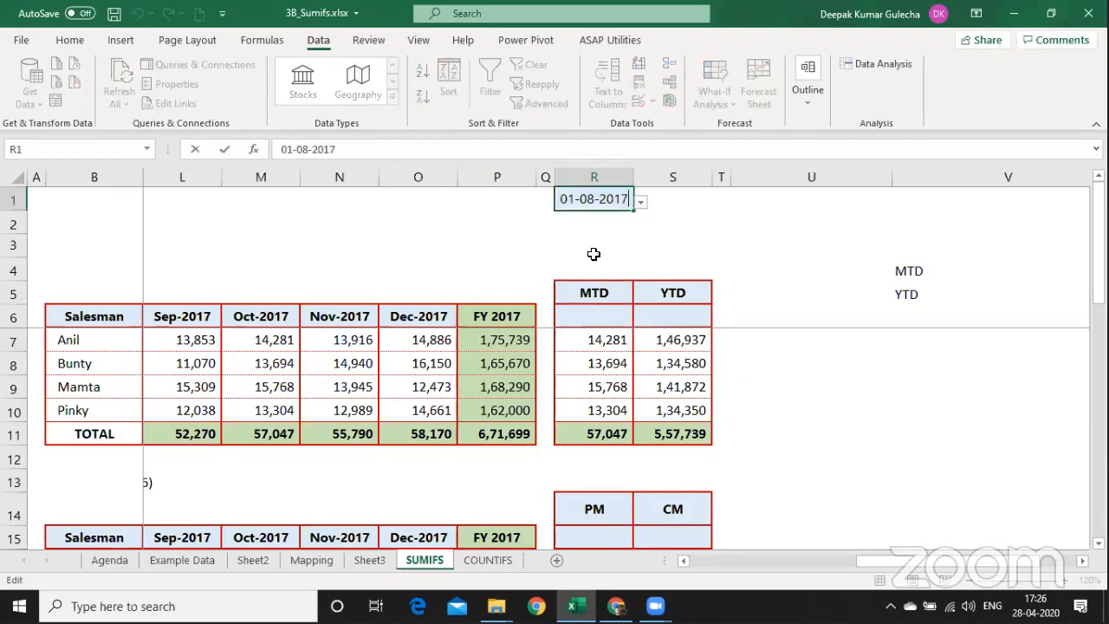
key(Return)
key(ctrl+Down)
key(ctrl+Down)
key(F2)
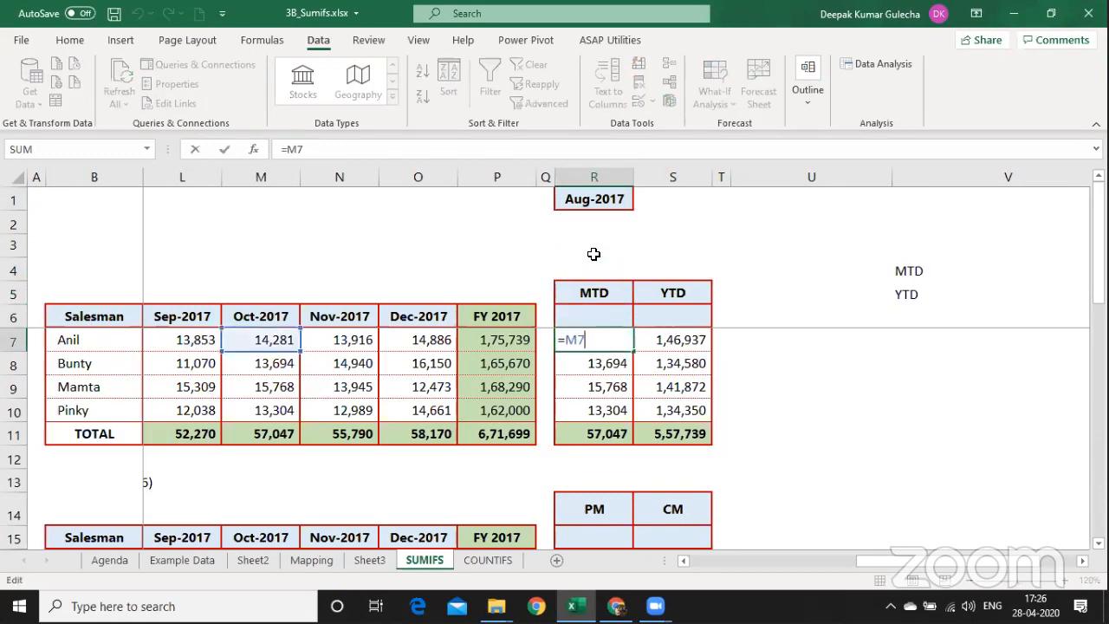
key(Escape)
key(shift+Down)
key(shift+Down)
key(shift+Down)
key(shift+Down)
key(Left)
key(Left)
key(Left)
key(Left)
key(Left)
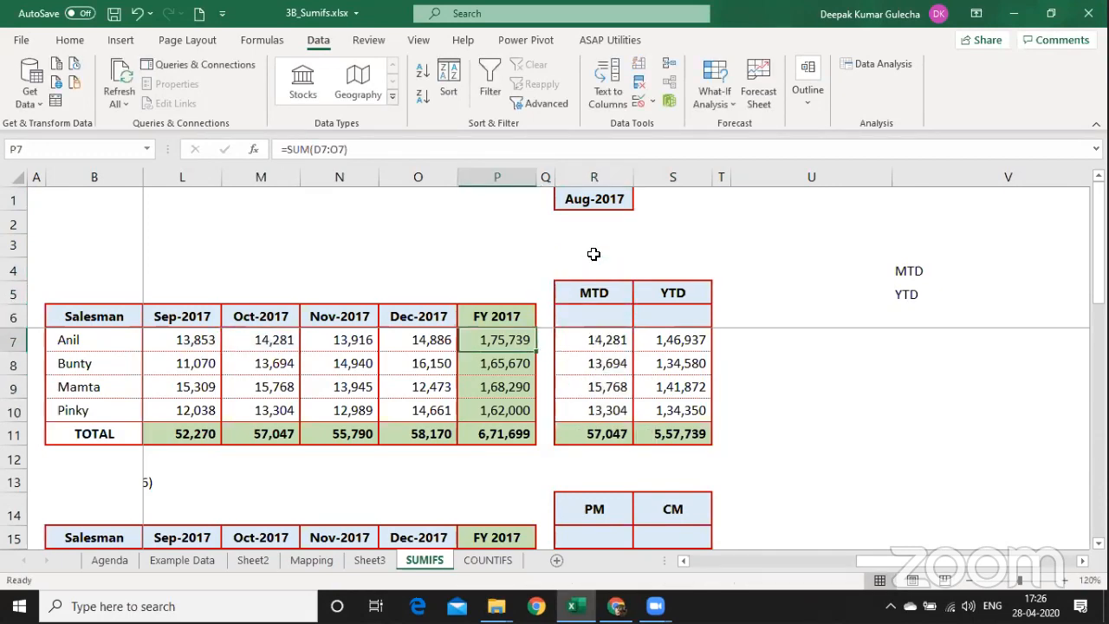
key(Left)
key(Left)
key(Right)
key(Right)
key(Right)
key(Right)
key(Right)
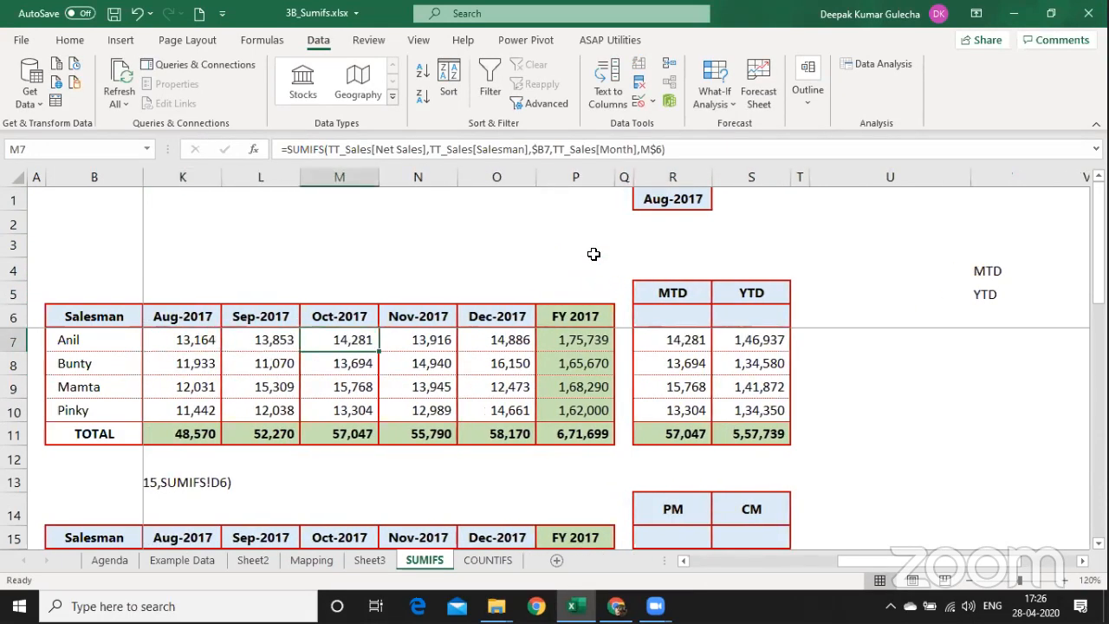
key(Right)
key(Right)
key(shift+Down)
key(shift+Down)
key(shift+Down)
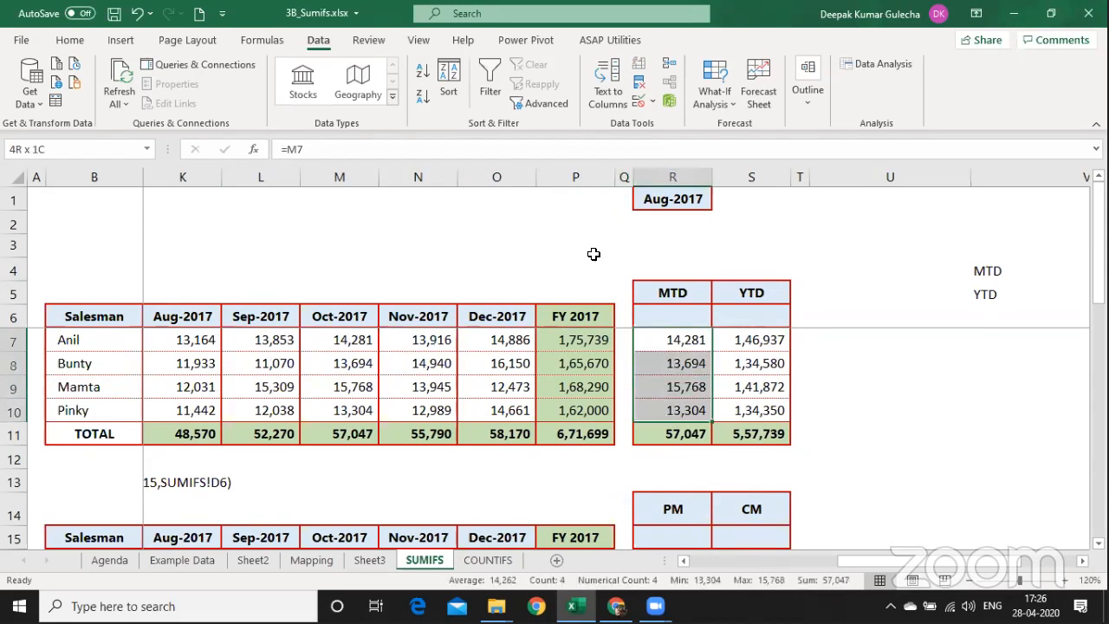
key(shift+Right)
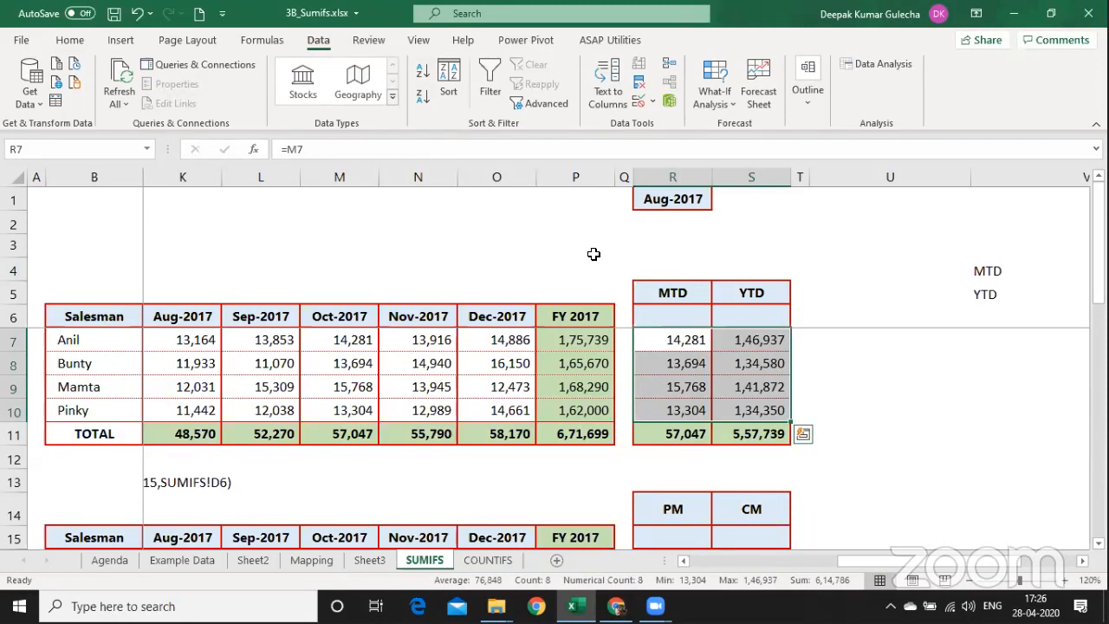
key(Up)
key(Up)
key(Up)
key(Up)
key(Up)
key(Left)
key(Left)
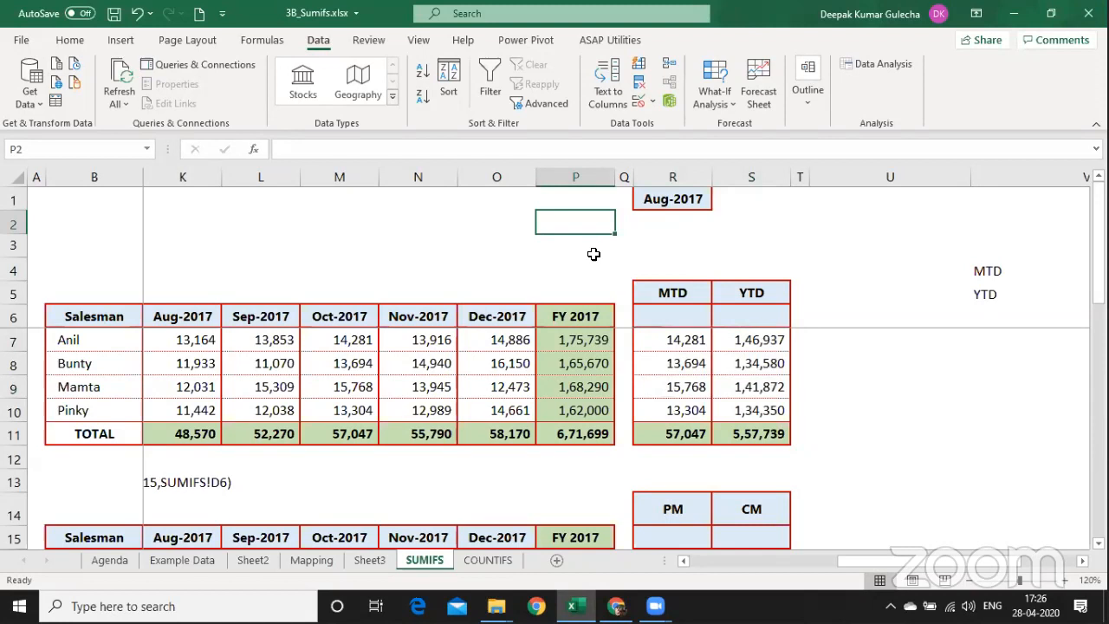
key(Right)
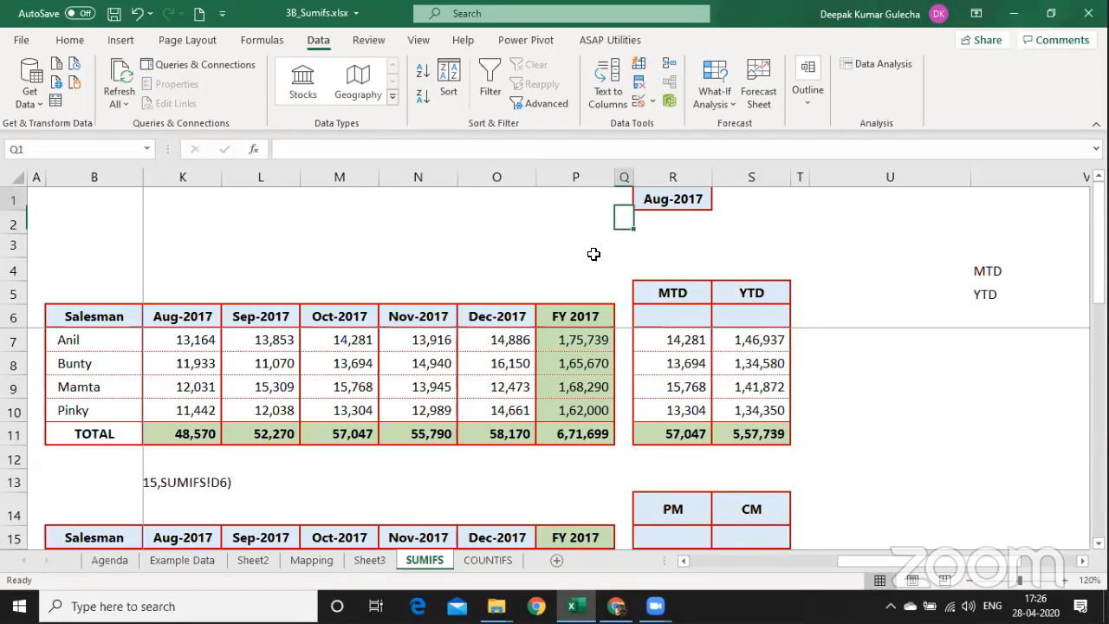
key(Up)
key(Right)
key(Down)
key(Down)
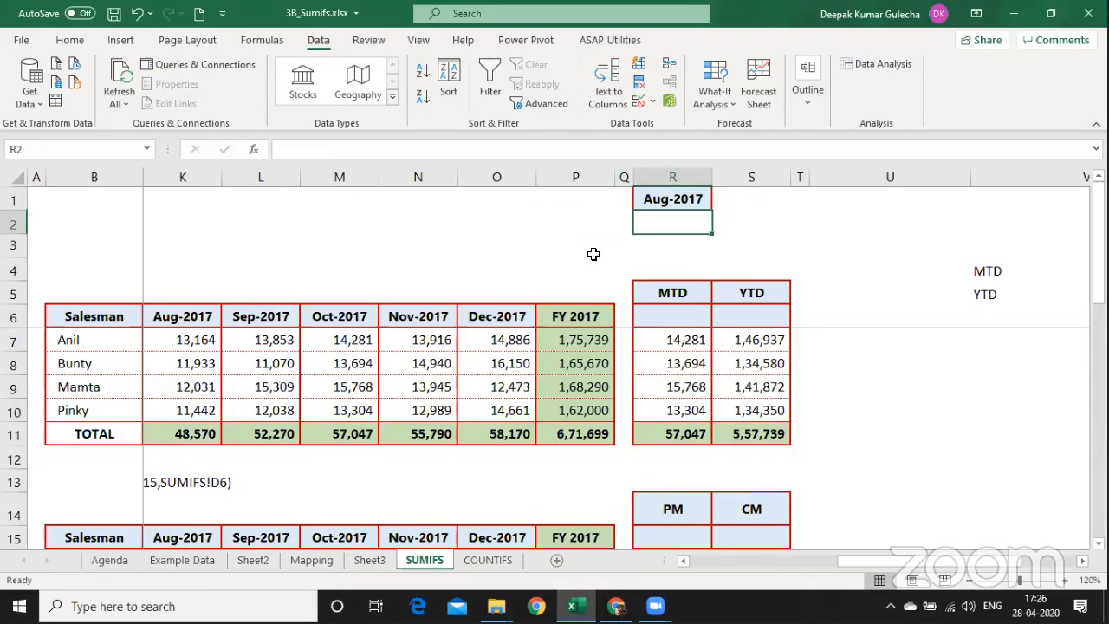
key(Up)
key(Left)
key(Left)
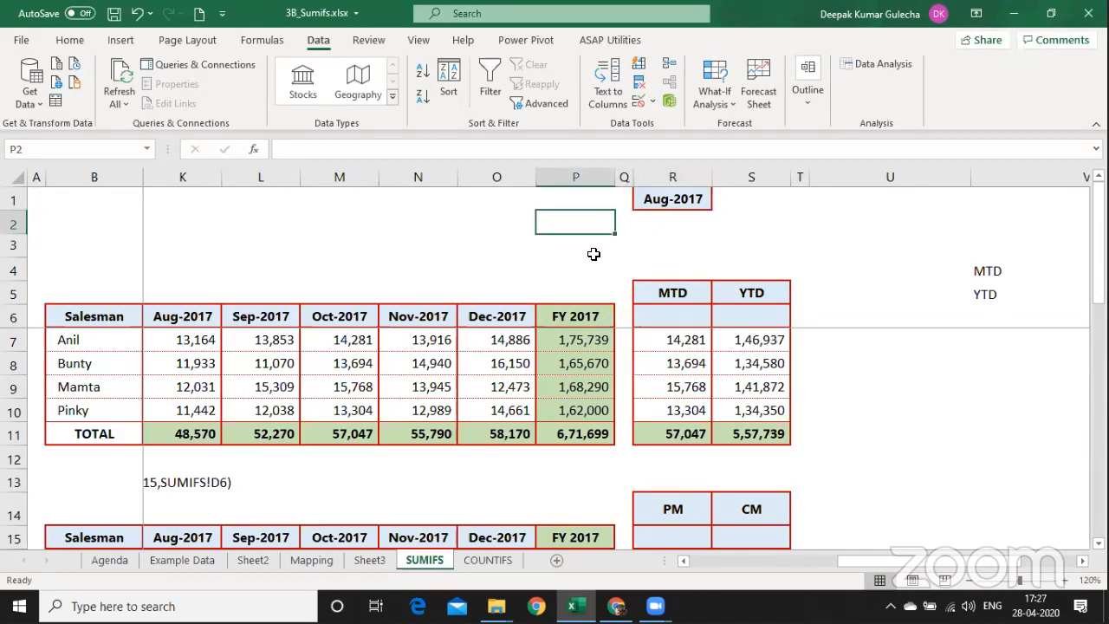
Label P2 'Match' and give it a grey fill.
text(Match)
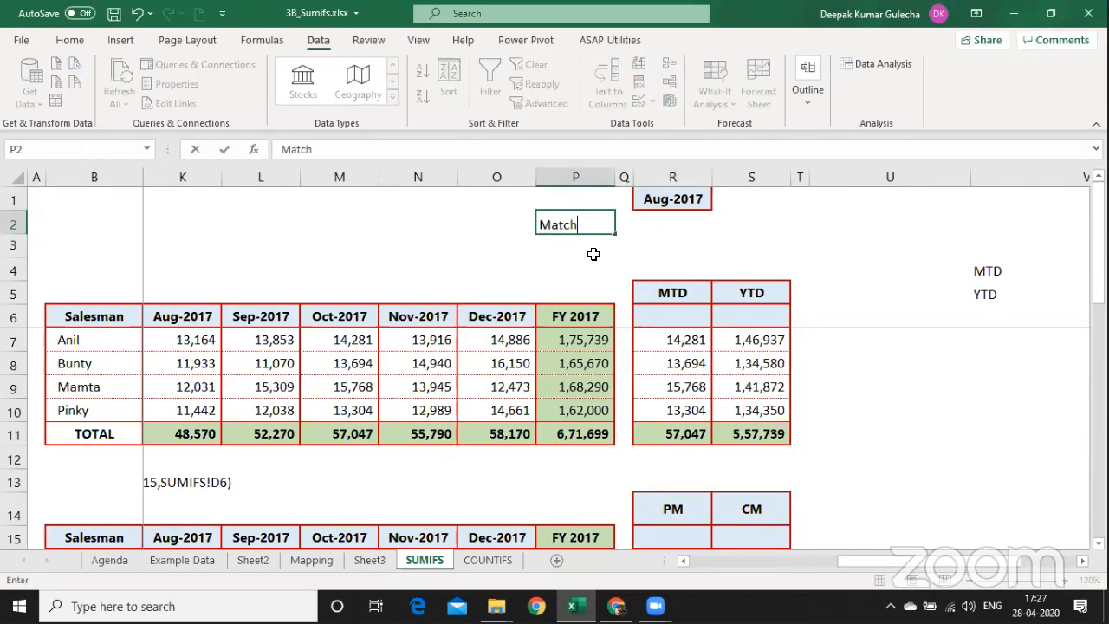
key(Return)
key(Up)
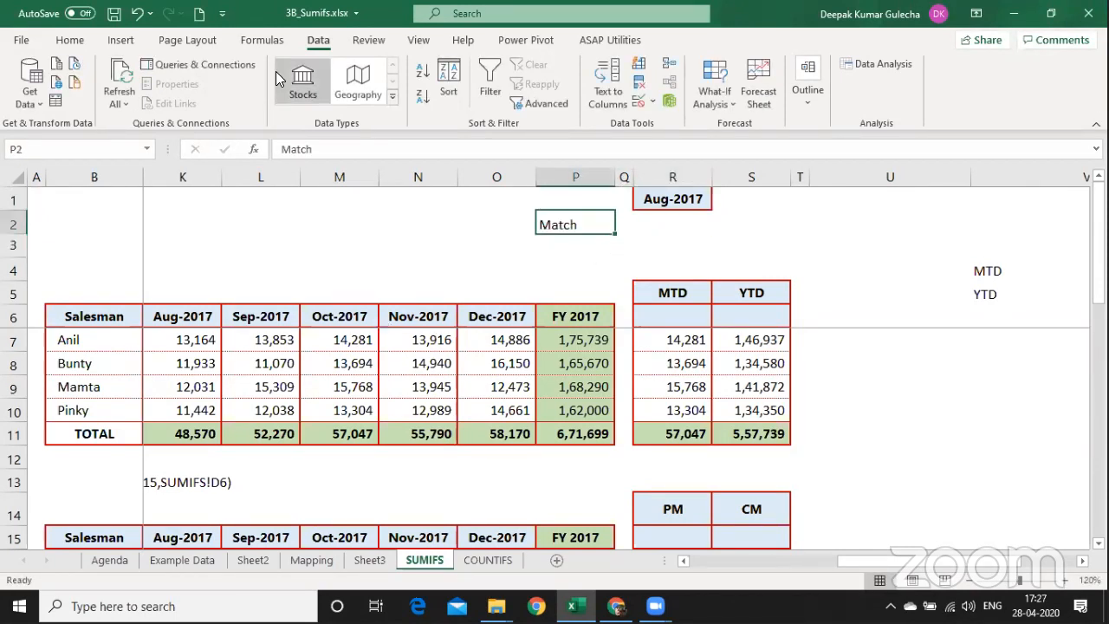
click(70, 40)
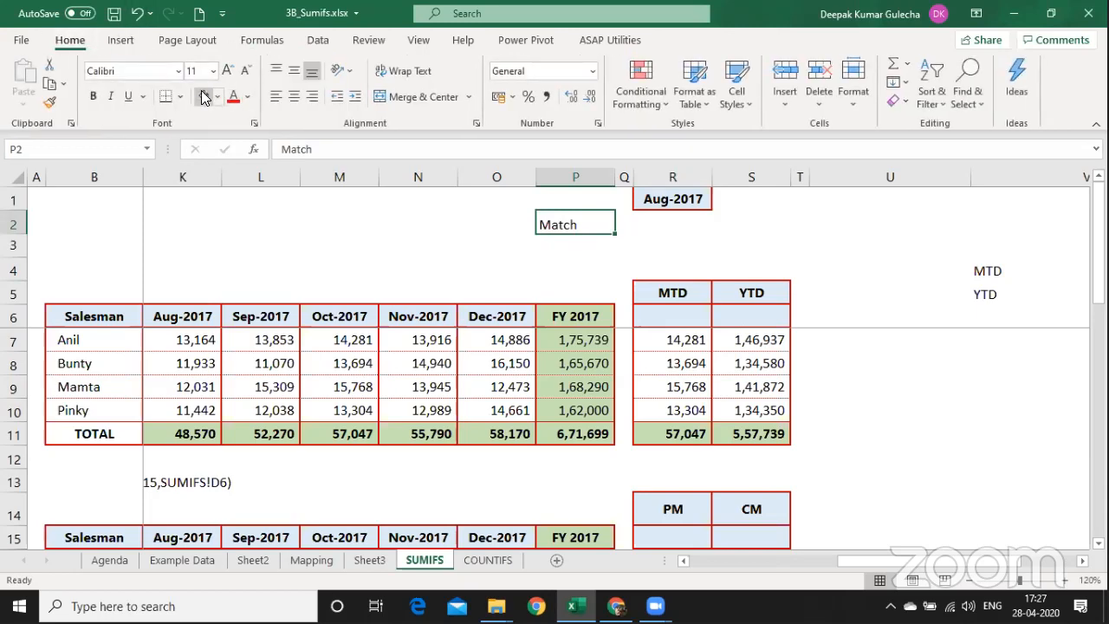
click(204, 96)
Enter =MATCH(R1,D6:P6,0) in R2 to find the selected month's column.
key(Right)
key(Right)
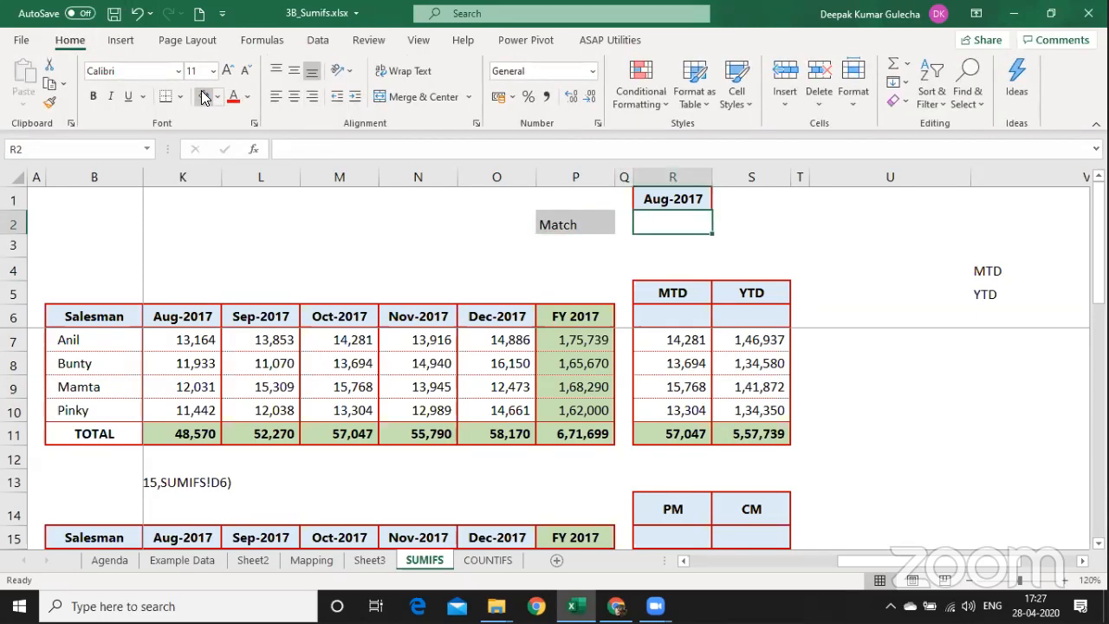
text(=ma)
key(Tab)
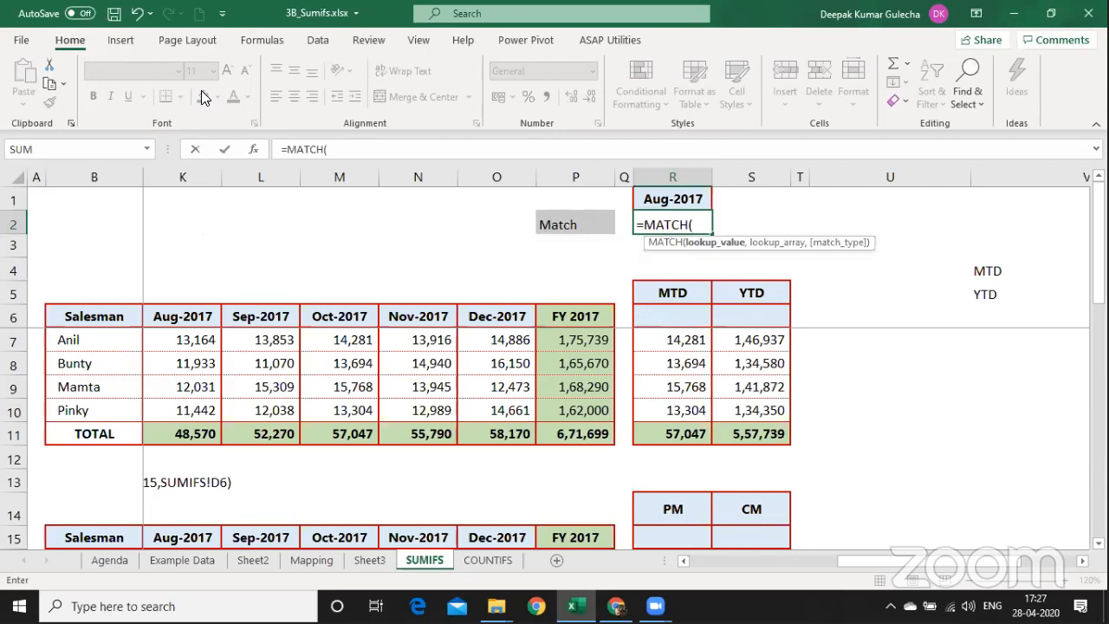
key(Up)
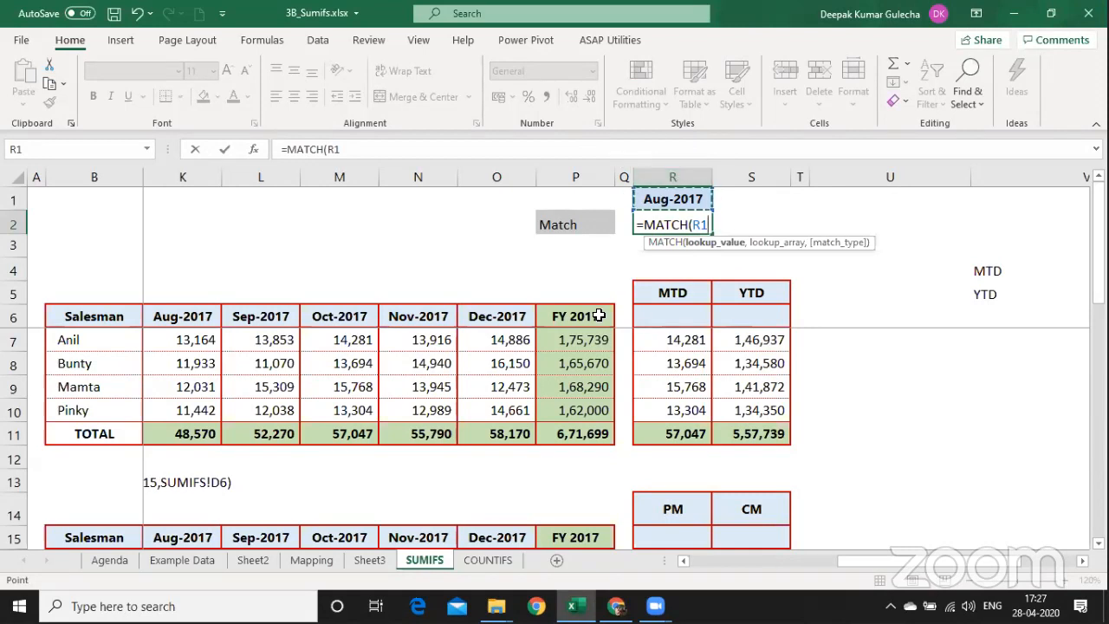
text(,)
key(Down)
key(Down)
key(Down)
key(Down)
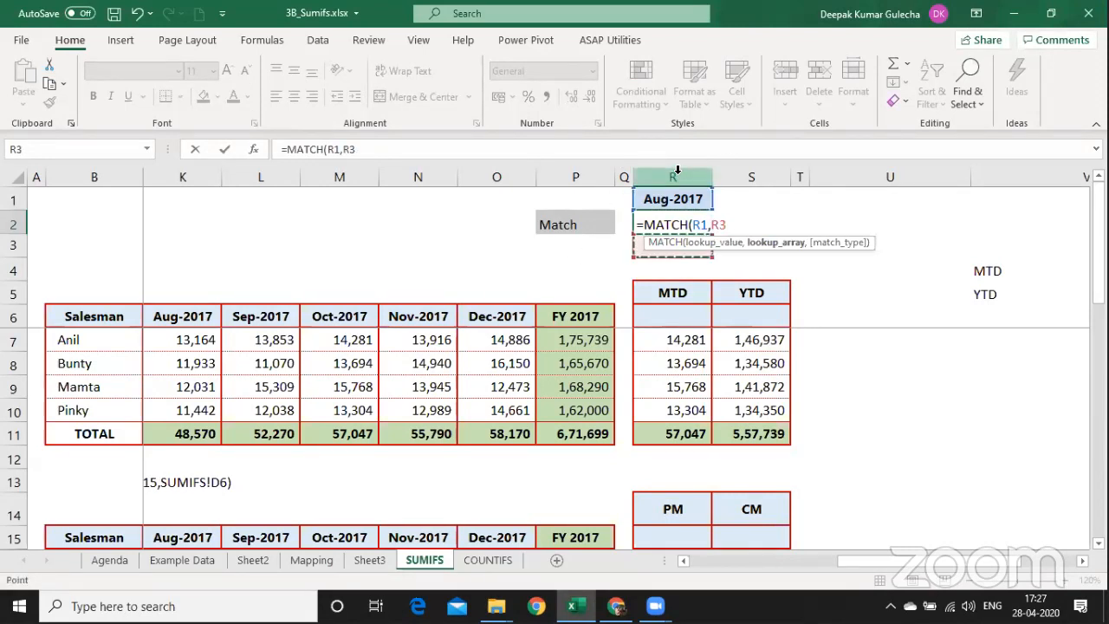
key(Left)
key(Left)
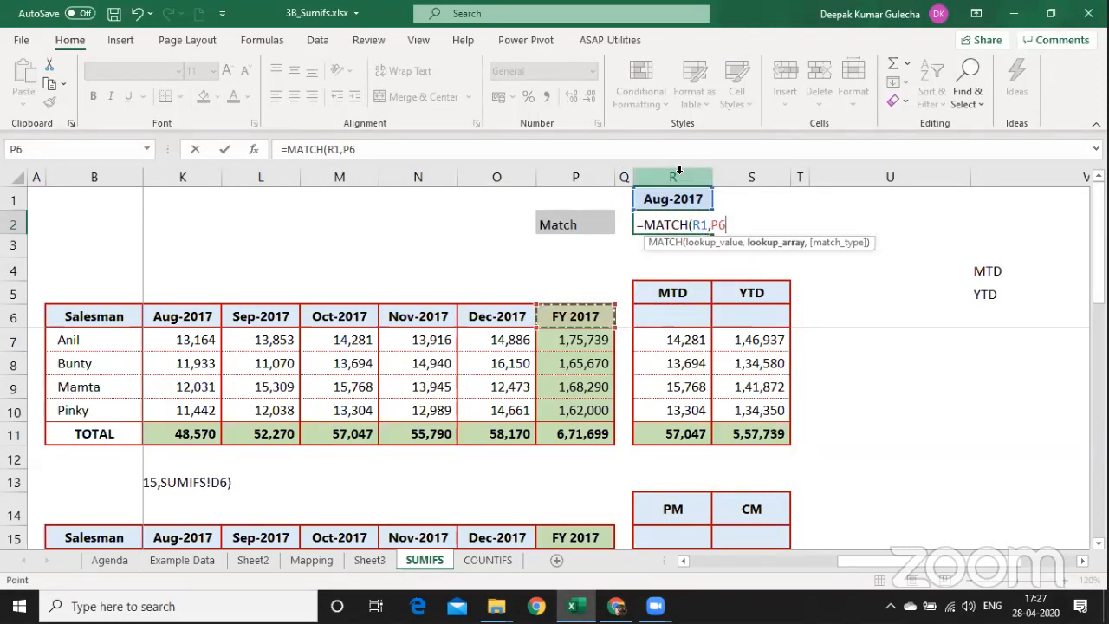
key(shift+Left)
key(shift+Left)
key(shift+Left)
key(shift+Left)
key(shift+Left)
key(shift+Left)
key(shift+Left)
key(shift+Left)
key(shift+Left)
key(shift+Left)
key(shift+Left)
key(shift+Left)
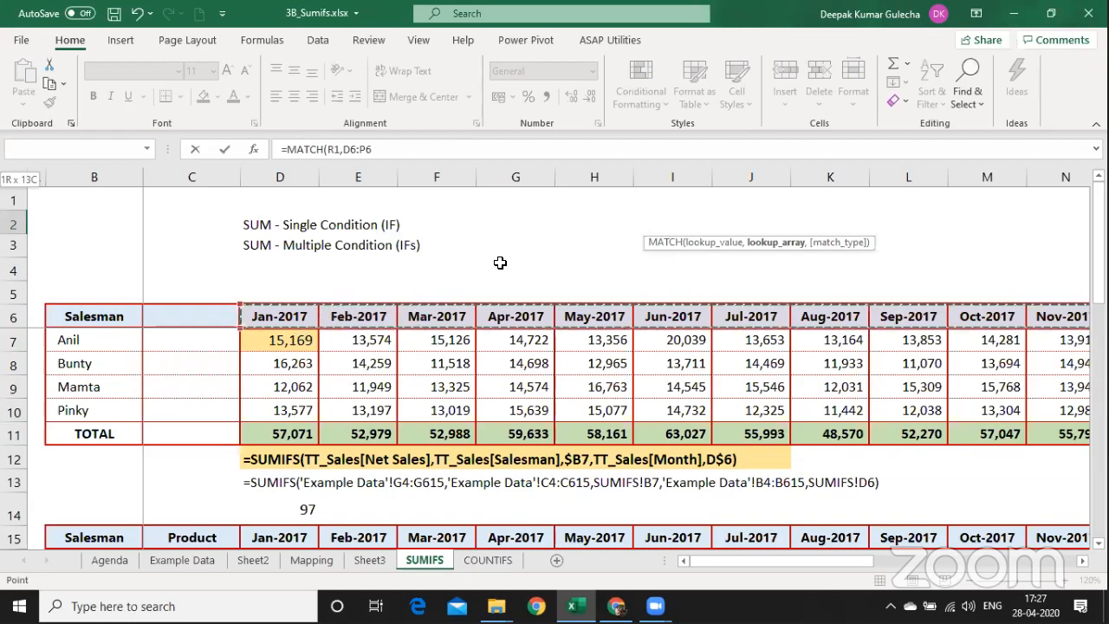
text(,)
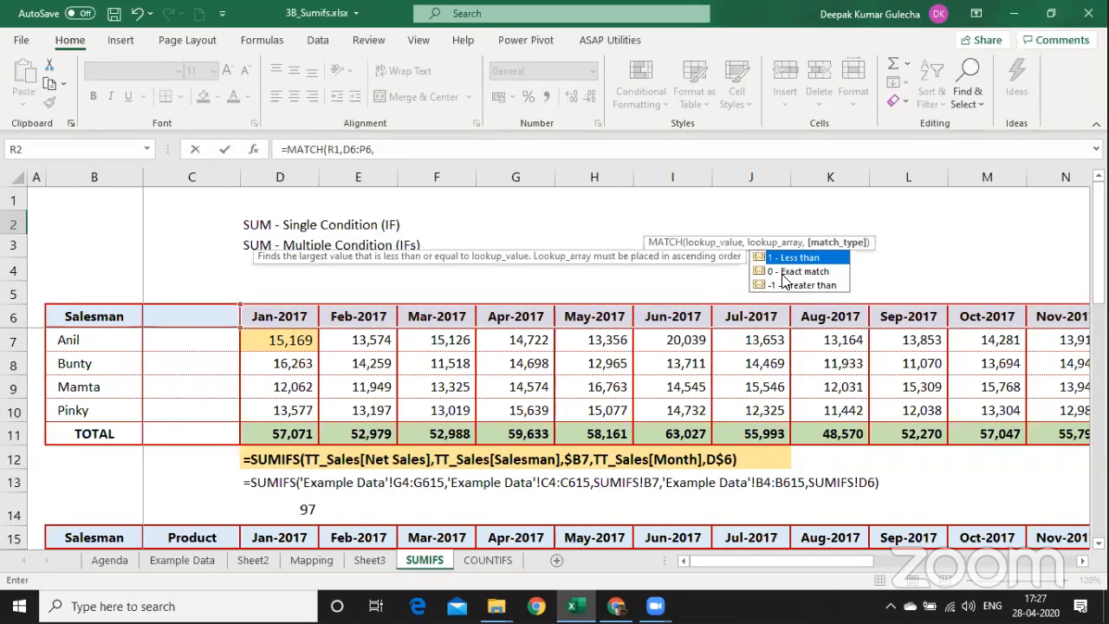
text(0)
key(Return)
Test the MATCH result by picking Oct-2017, Dec-2017, Jul-2017 and May-2017 in R1.
key(Right)
key(Right)
key(Right)
key(Right)
key(Right)
key(Right)
key(Left)
key(Left)
key(Left)
key(Left)
key(Left)
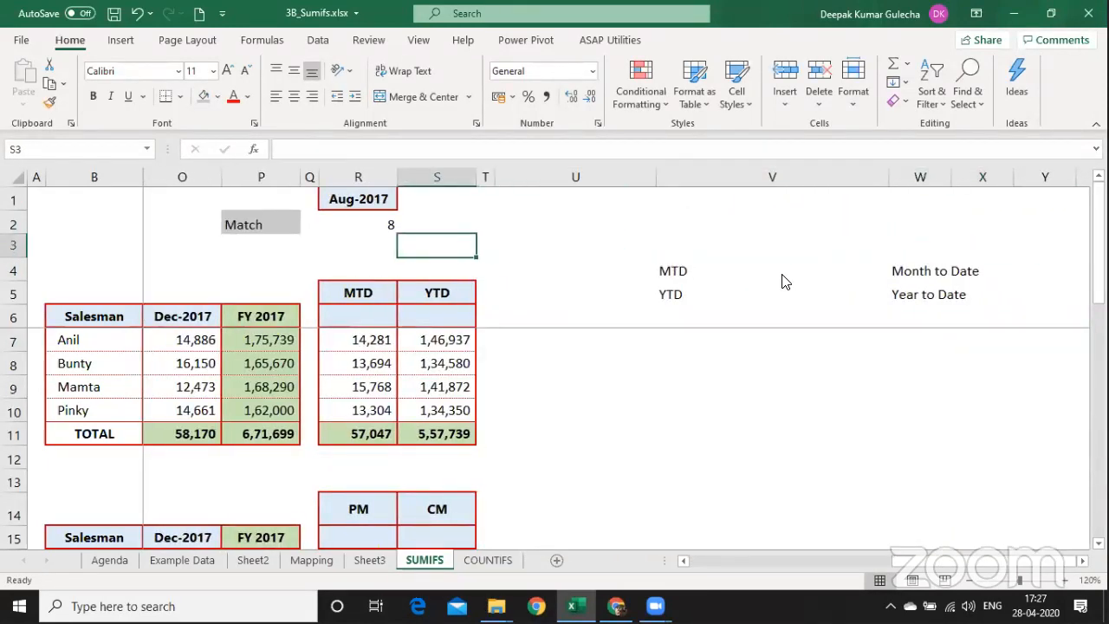
key(Up)
key(Up)
key(Left)
key(alt+Down)
key(Down)
key(Down)
key(Return)
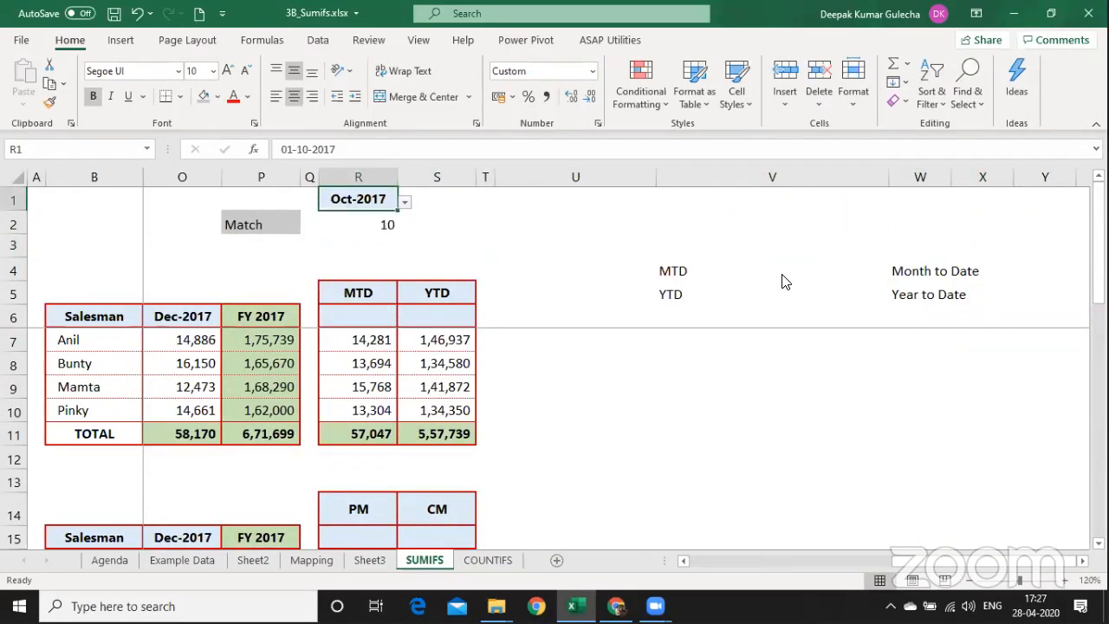
key(alt+Down)
key(Down)
key(Down)
key(Return)
key(alt+Down)
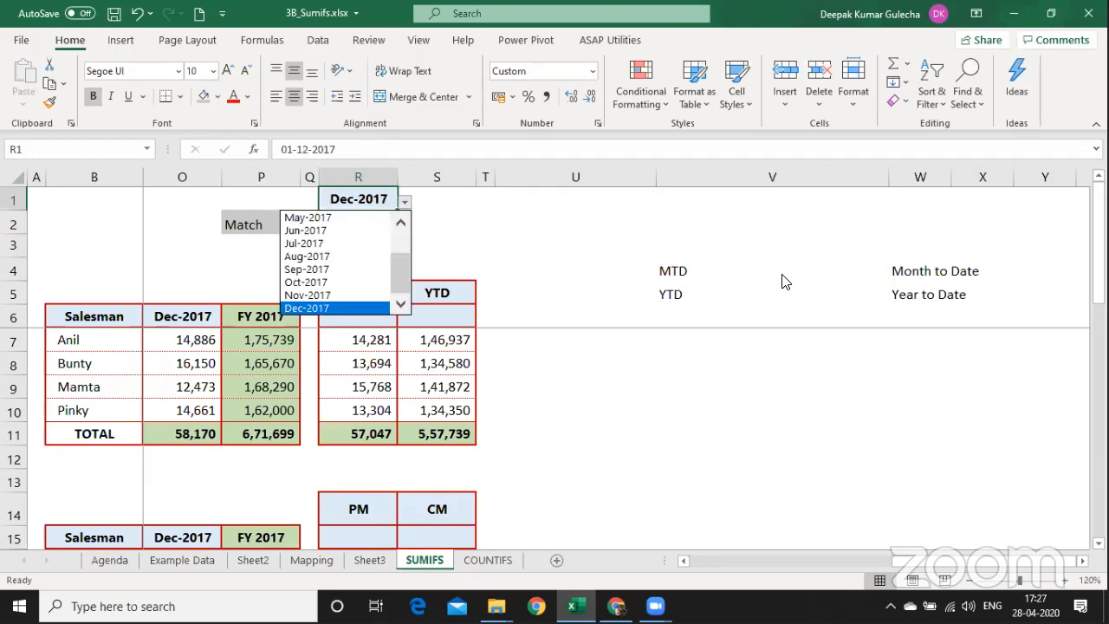
key(Up)
key(Up)
key(Up)
key(Up)
key(Up)
key(Return)
key(alt+Down)
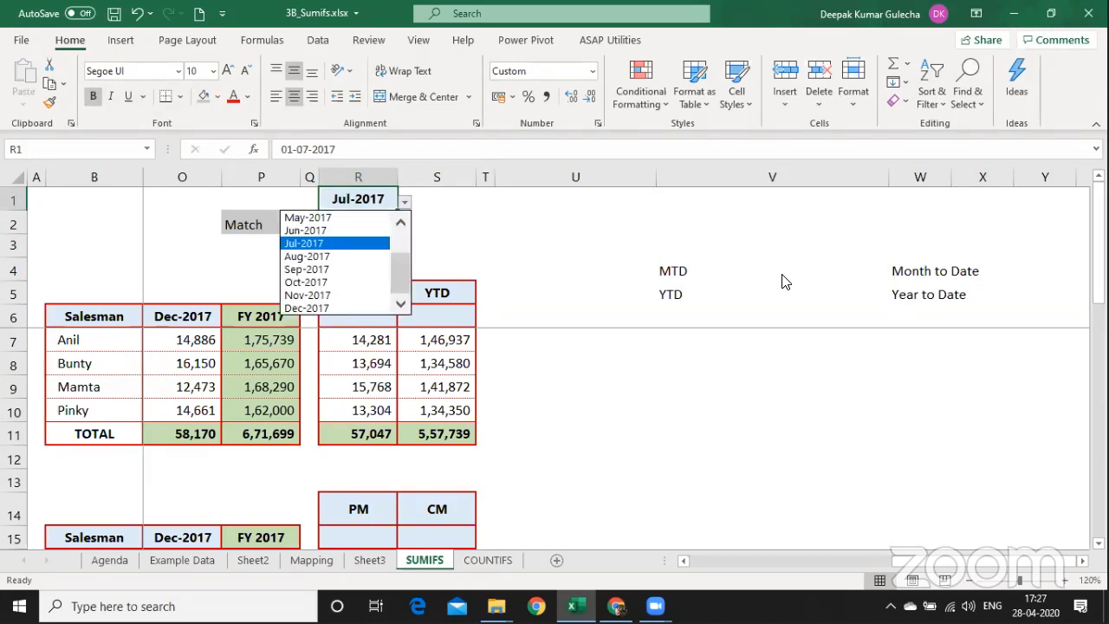
key(Up)
key(Up)
key(Return)
Set R1 to Sep-2017 and confirm R2's MATCH returns 9.
key(alt+Down)
key(Down)
key(Down)
key(Down)
key(Down)
key(Return)
key(Down)
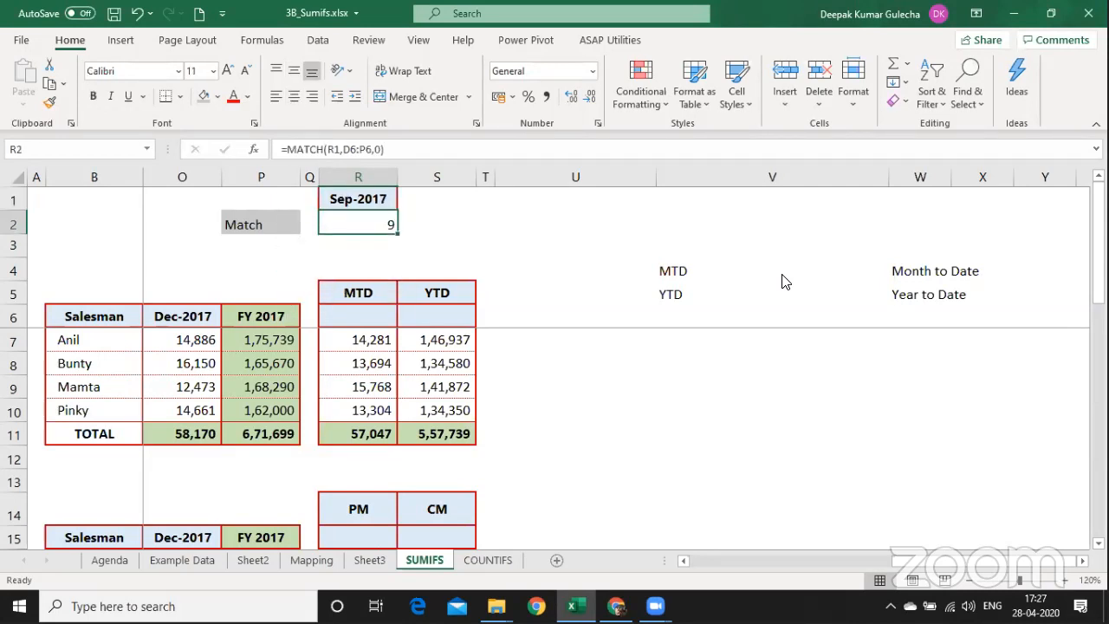
key(Up)
key(alt+Down)
key(Down)
key(Down)
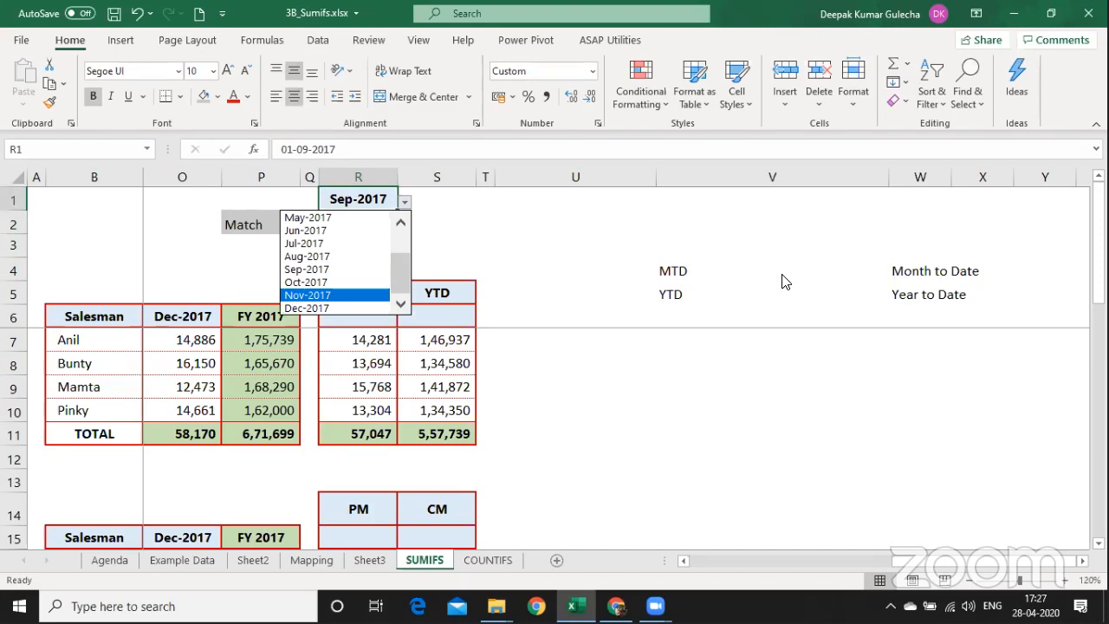
key(Escape)
key(Down)
key(Up)
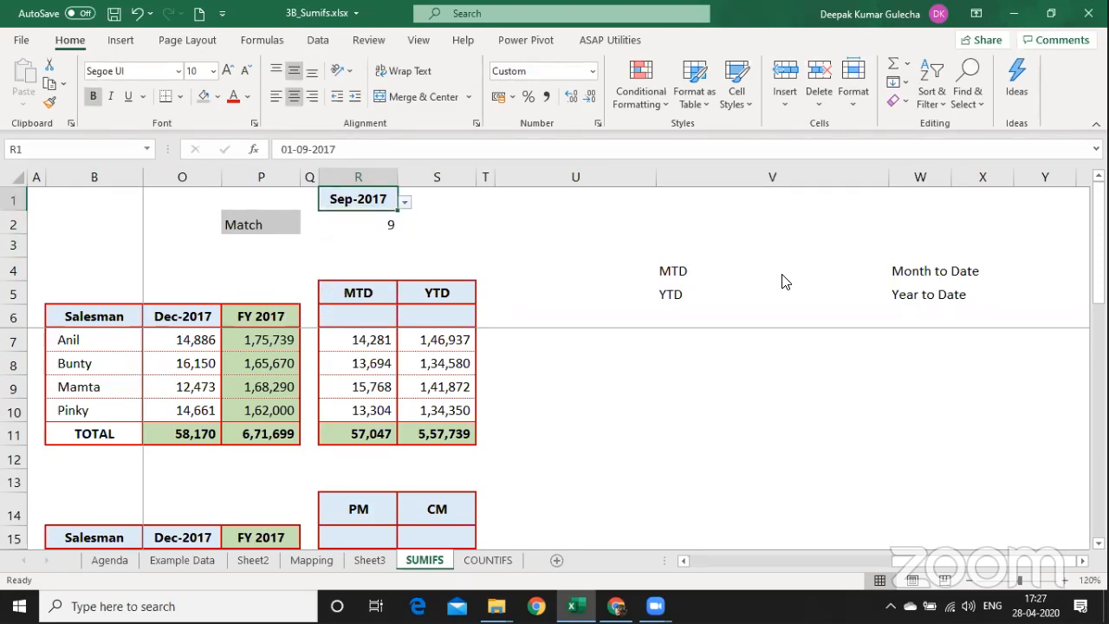
key(Down)
key(Down)
key(Up)
Type the label 'Column' in S2 beside the MATCH result.
key(Right)
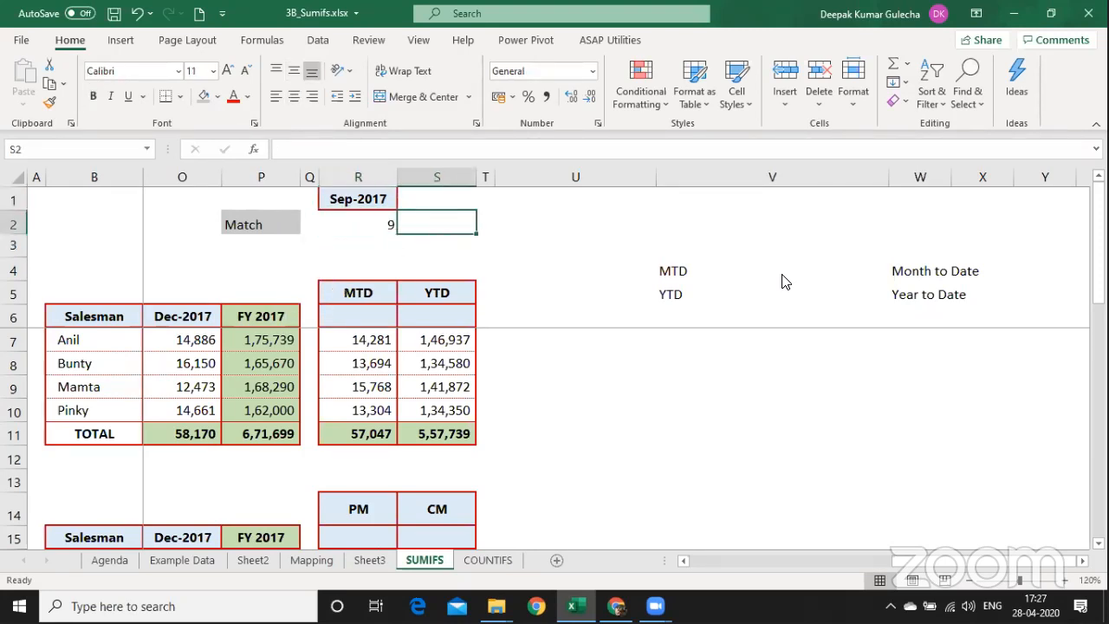
text(Column)
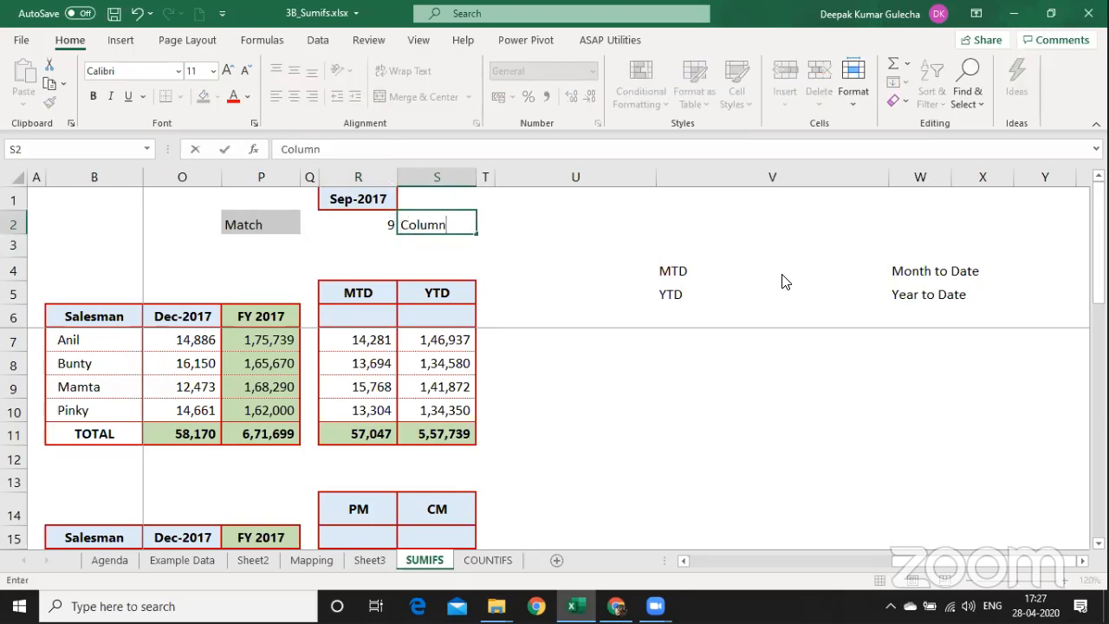
key(Return)
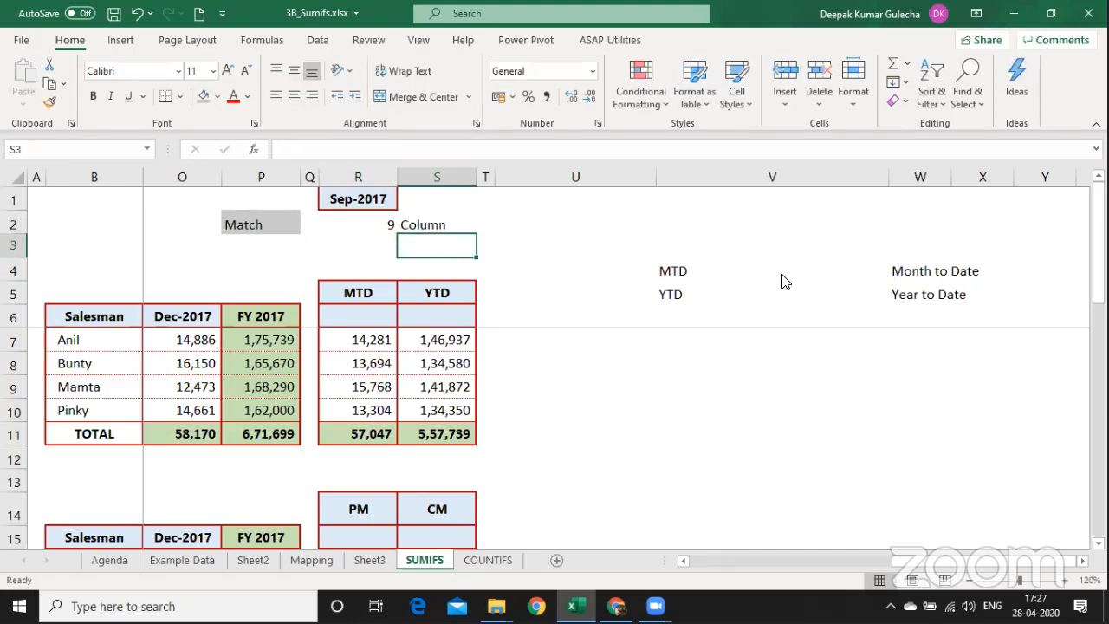
key(Right)
key(Right)
key(Right)
key(Right)
key(Right)
key(Right)
key(Right)
key(Right)
key(Right)
key(Right)
key(Right)
key(Right)
key(Right)
key(Right)
key(Right)
key(Right)
key(Right)
key(Right)
key(Right)
key(Right)
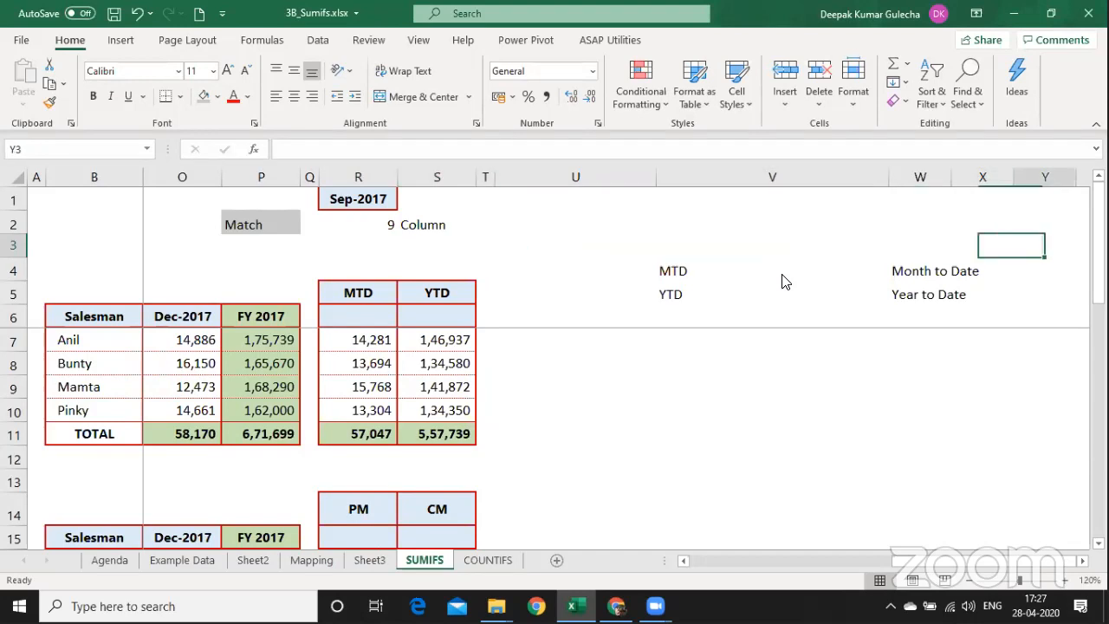
key(Left)
key(Left)
key(Left)
key(Left)
key(Left)
key(Left)
key(Left)
key(Left)
key(Left)
key(Left)
key(Left)
key(Left)
key(Left)
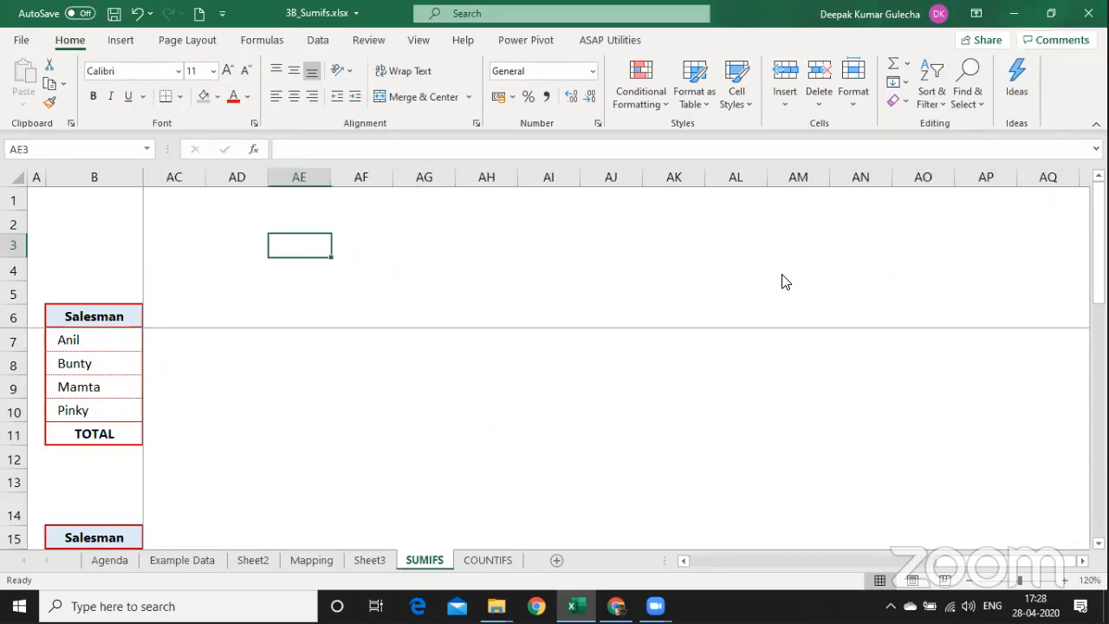
Enter the heading 'OFFSET' in AD3.
key(Right)
text(P)
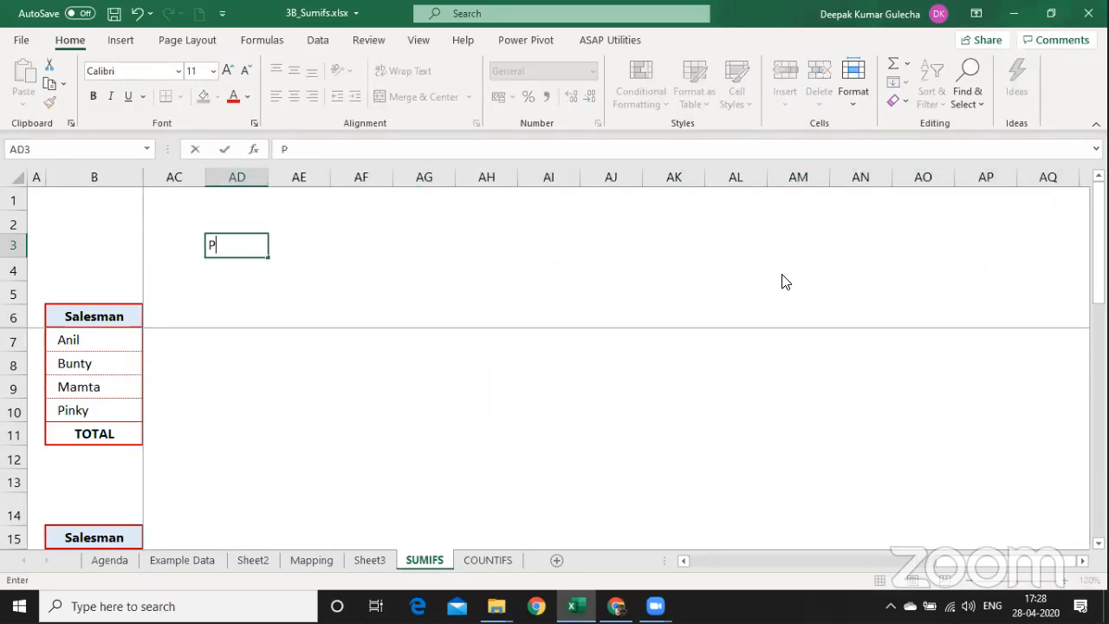
key(BackSpace)
text(OFFSET)
key(Return)
Add the note 'Start Point' in AF3.
key(Right)
key(Up)
key(Right)
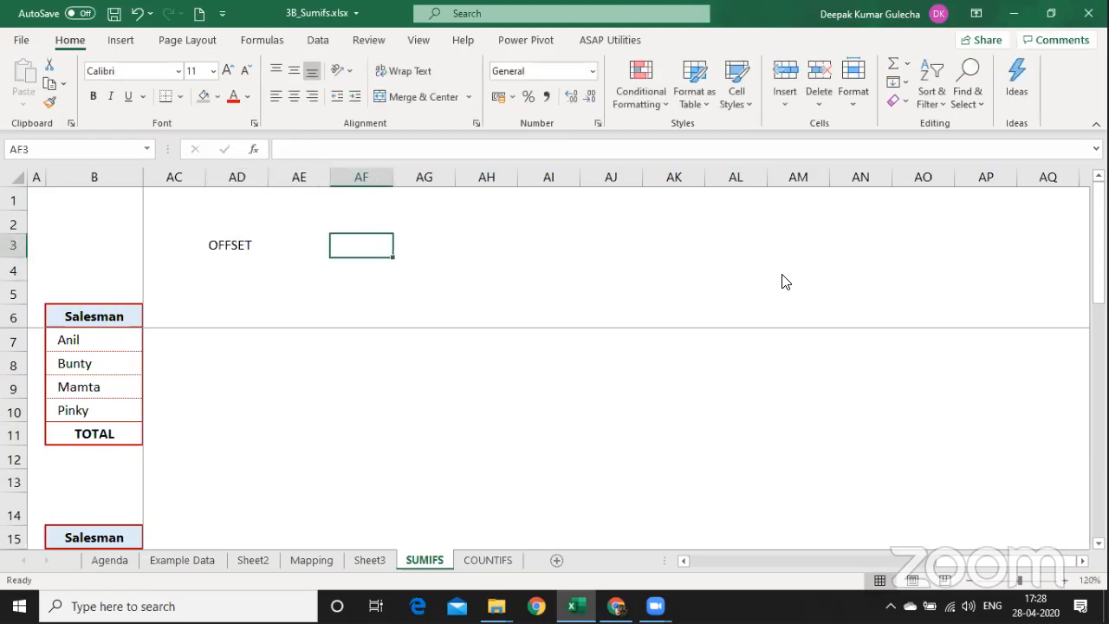
text(Start )
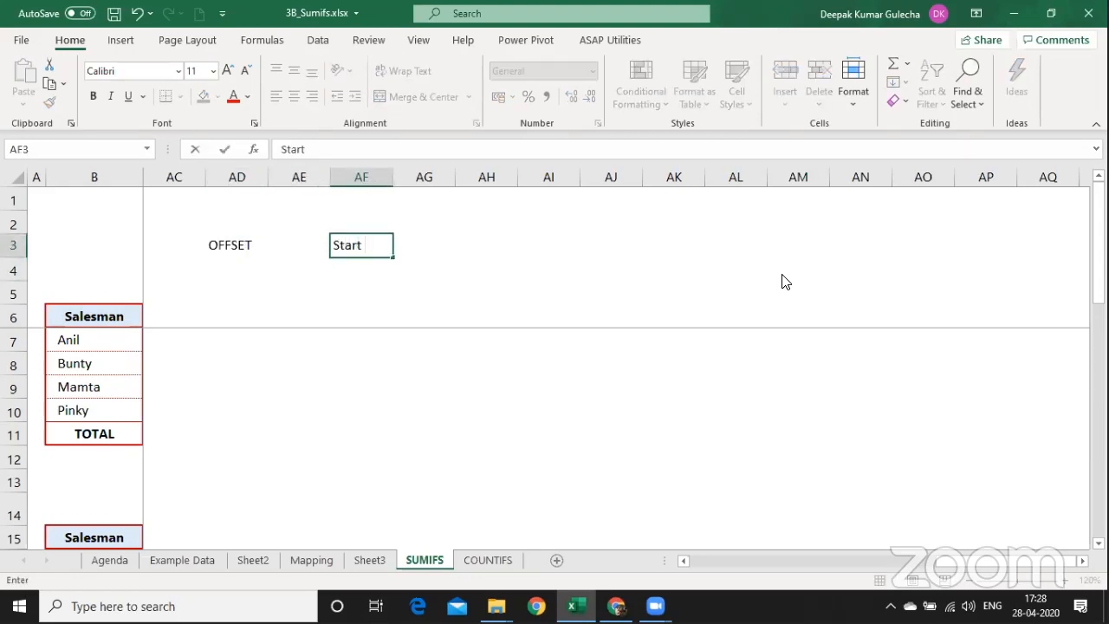
text(Point)
key(Right)
Add the note 'To reach destination' in AE4.
key(Right)
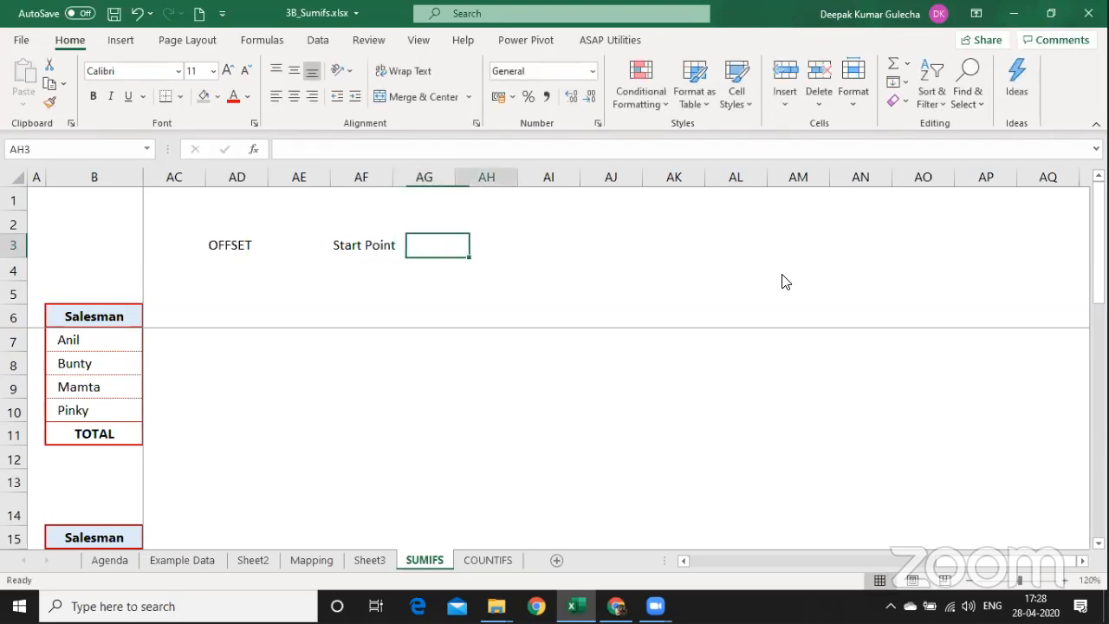
key(Right)
key(Right)
key(Right)
key(Up)
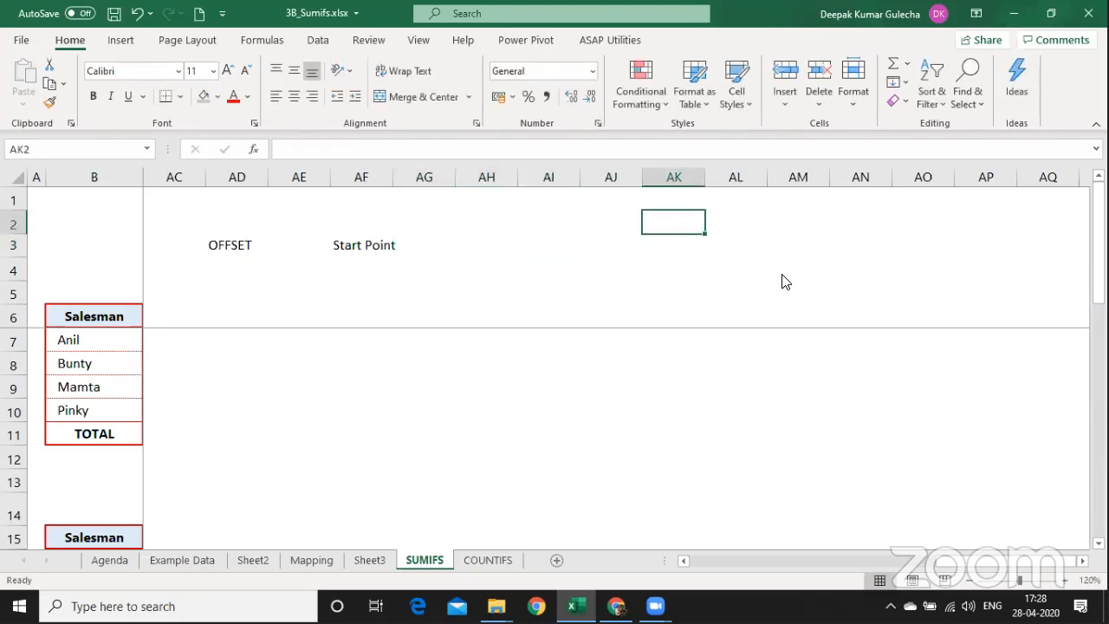
key(Left)
key(Left)
key(Left)
key(Left)
key(Left)
key(Left)
key(Down)
key(Down)
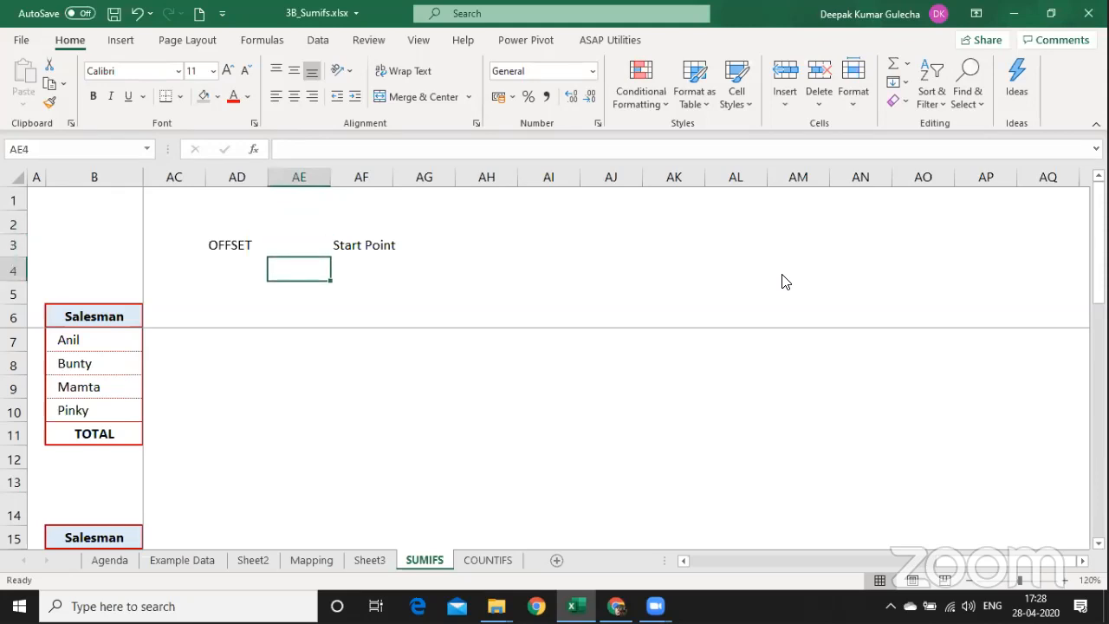
key(F2)
text(To re)
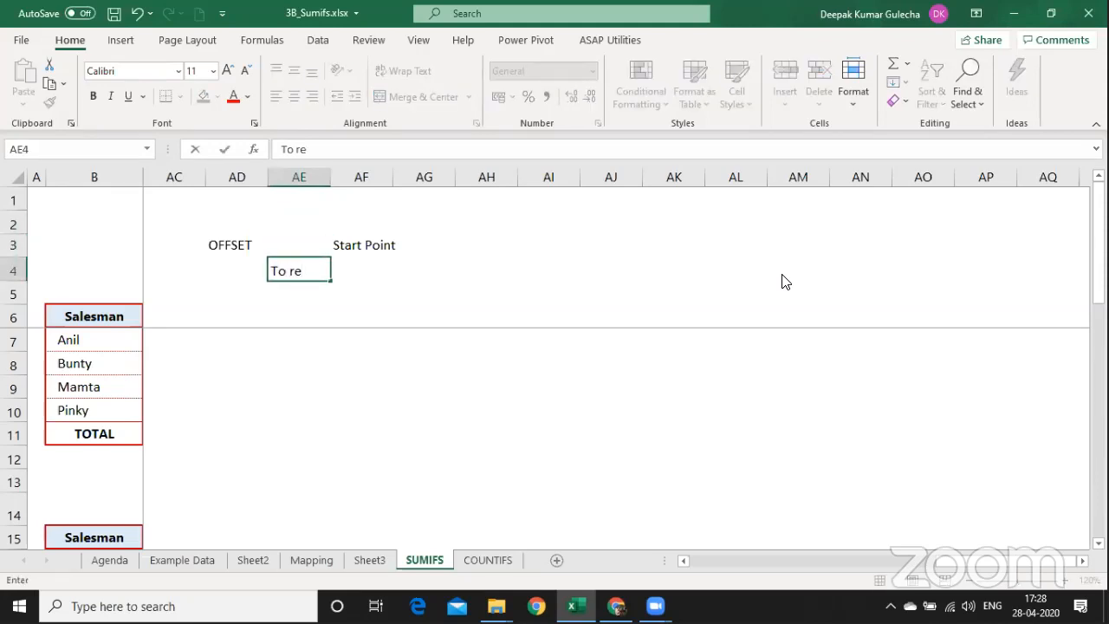
text(ach destination)
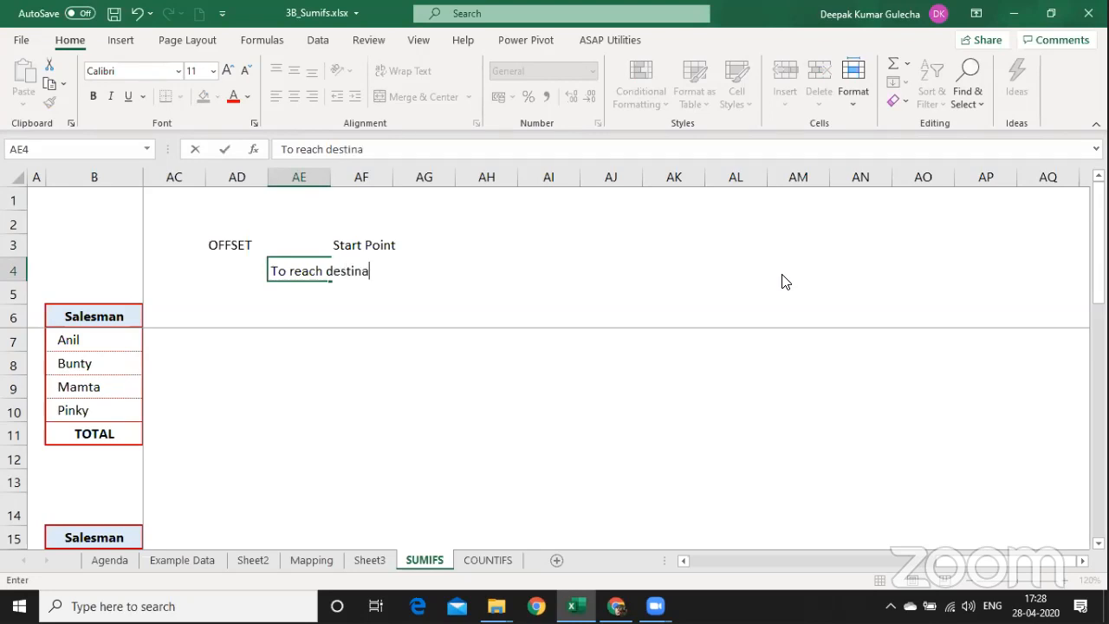
key(Tab)
key(Tab)
key(Tab)
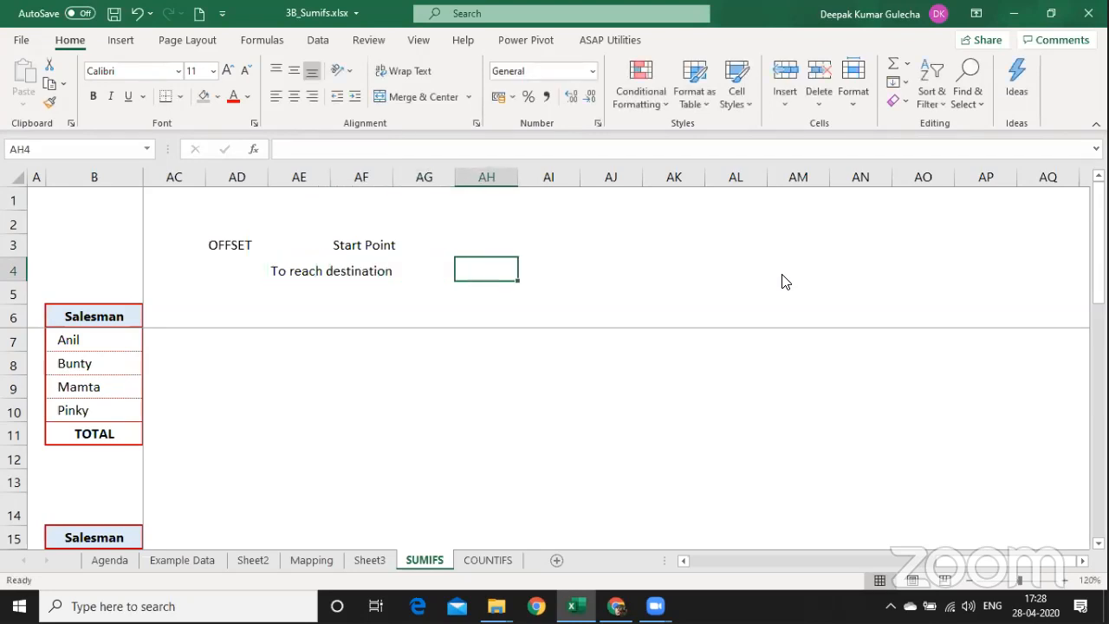
Write 'how many Rows - you need to move' in AH4.
text(how mnya)
key(BackSpace)
key(BackSpace)
key(BackSpace)
key(BackSpace)
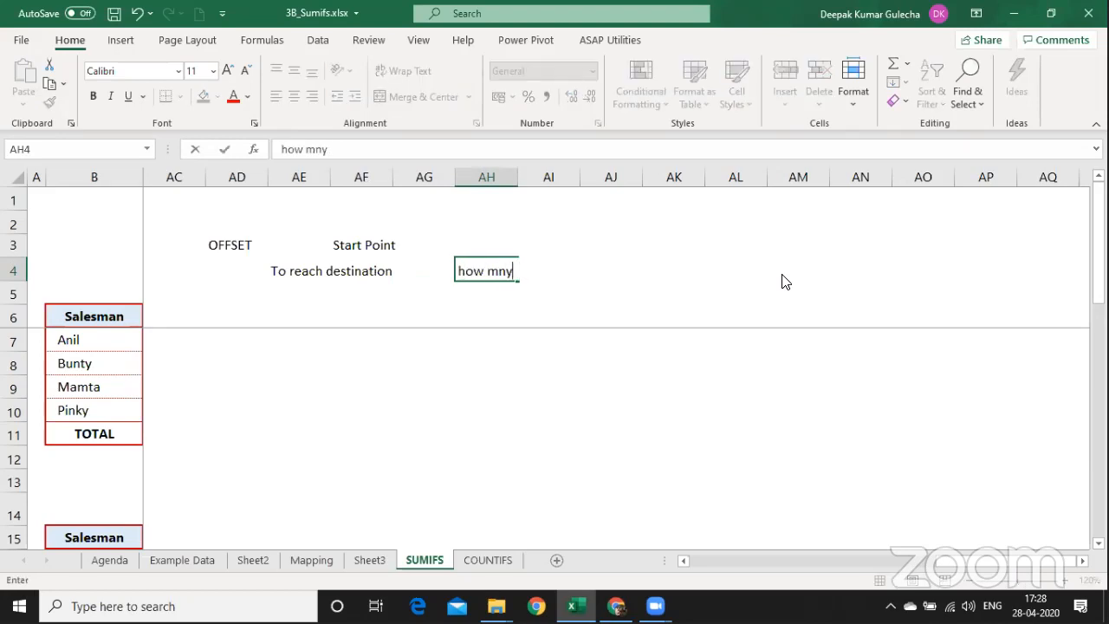
text(any)
text( Orws)
key(BackSpace)
key(BackSpace)
key(BackSpace)
key(BackSpace)
text(Rows - uou )
text(n)
key(BackSpace)
key(BackSpace)
key(BackSpace)
key(BackSpace)
key(BackSpace)
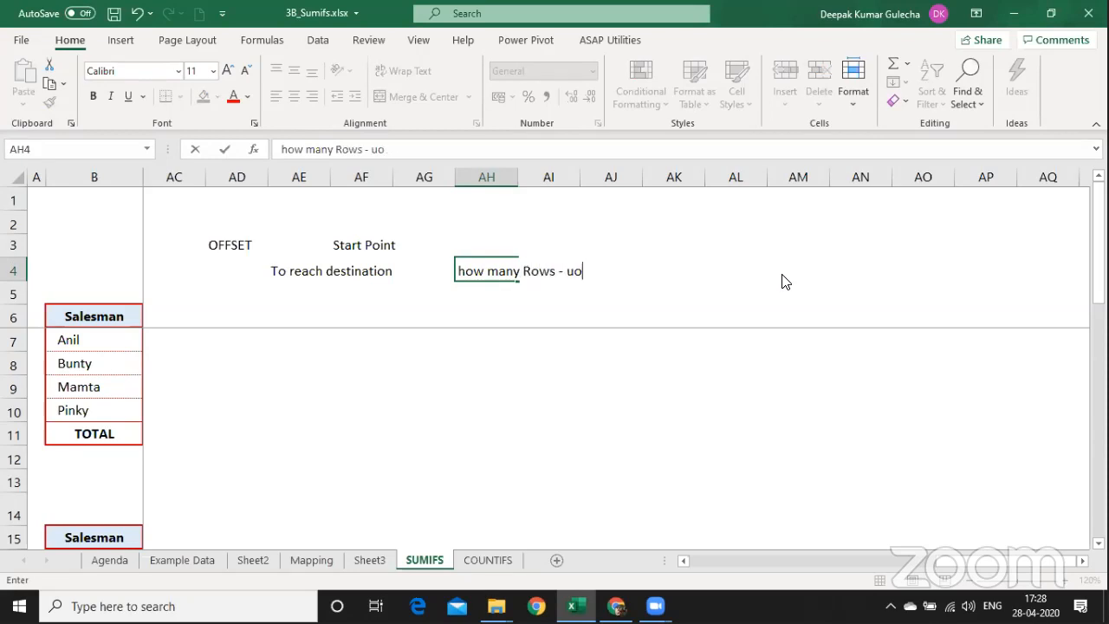
text(you need to more)
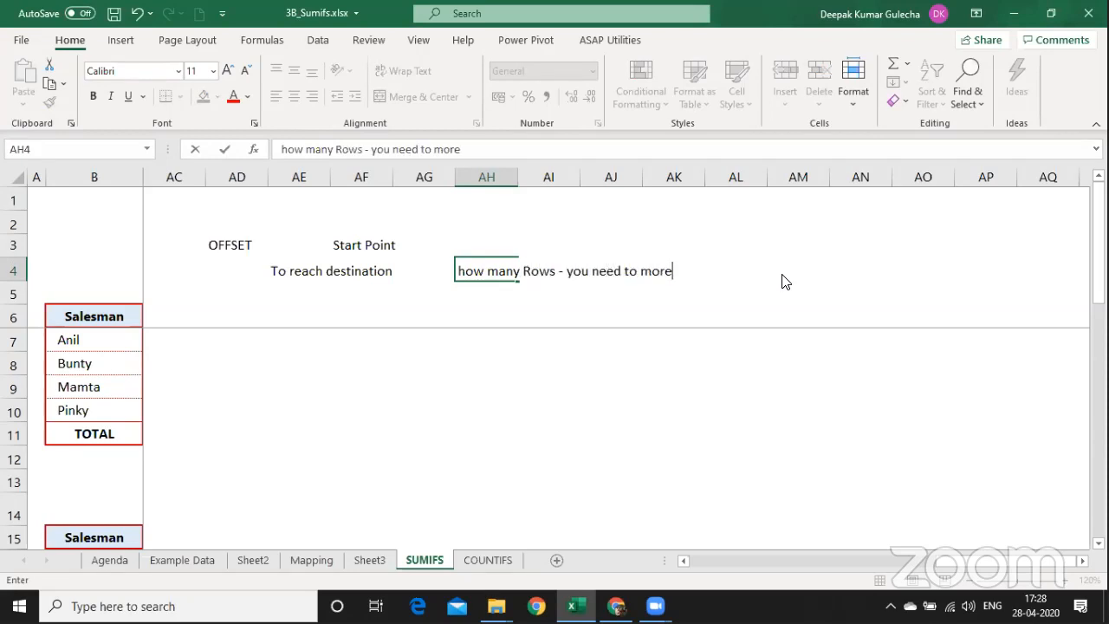
key(BackSpace)
text(ve)
key(Return)
Copy the note into AH5 and change 'Rows' to 'Column', then return to the table start.
key(ctrl+d)
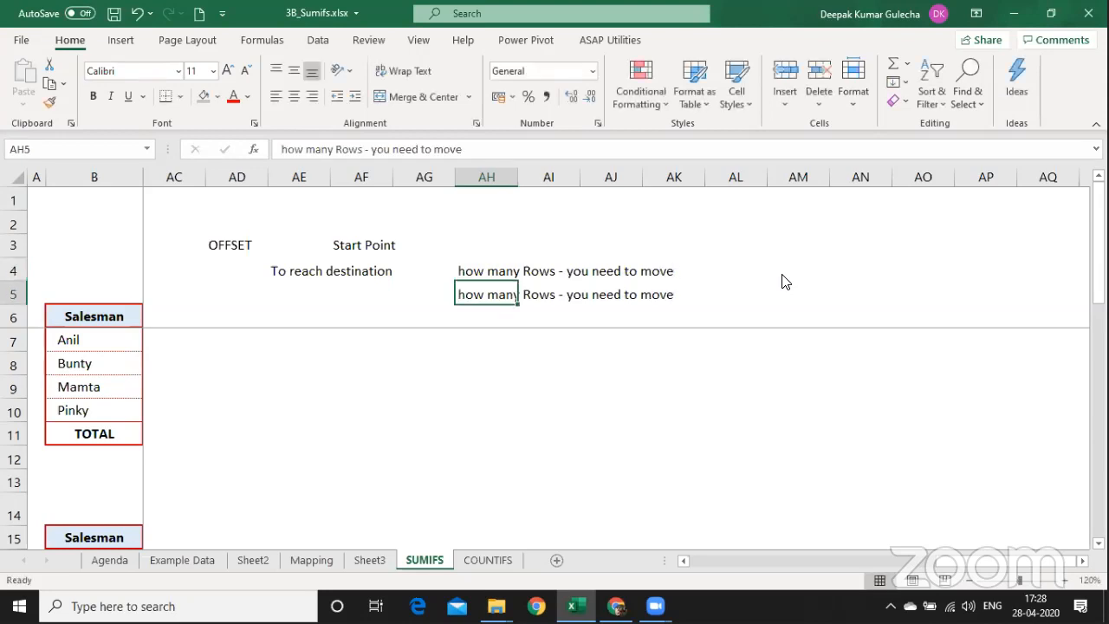
key(F2)
key(Home)
key(ctrl+Right)
key(Left)
key(ctrl+shift+Left)
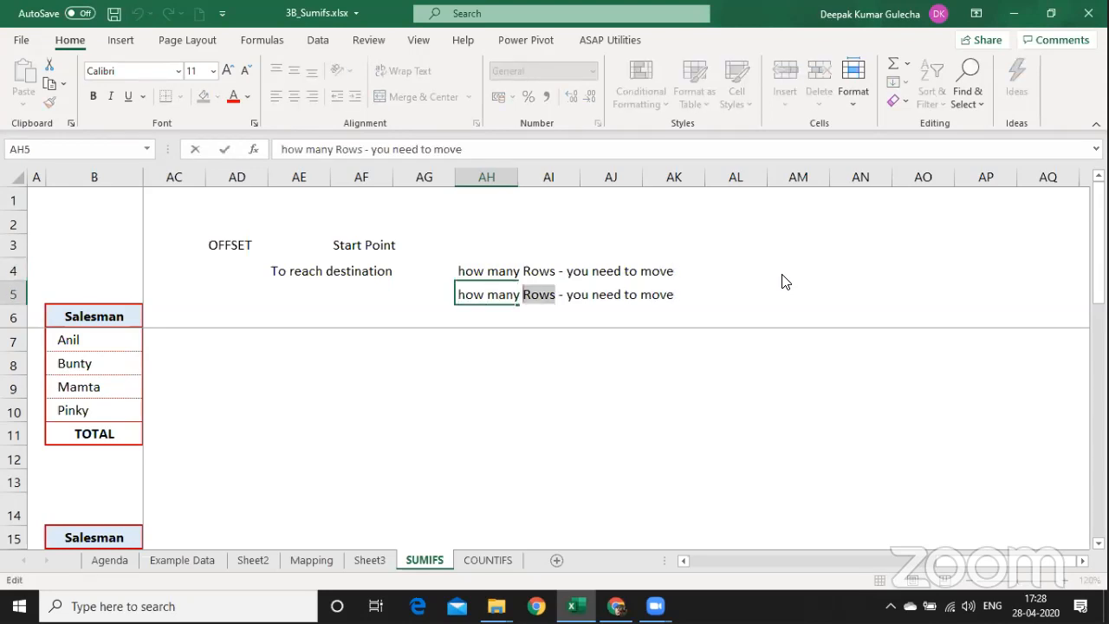
text(Column)
key(Return)
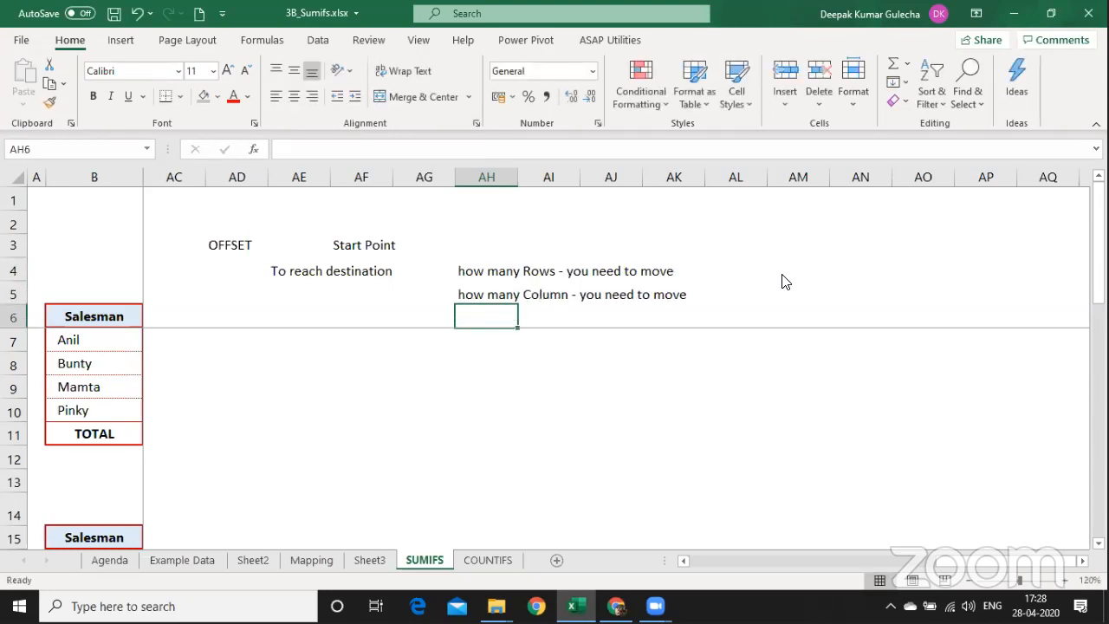
key(Up)
key(Left)
key(Left)
key(Left)
key(Left)
key(Left)
key(Left)
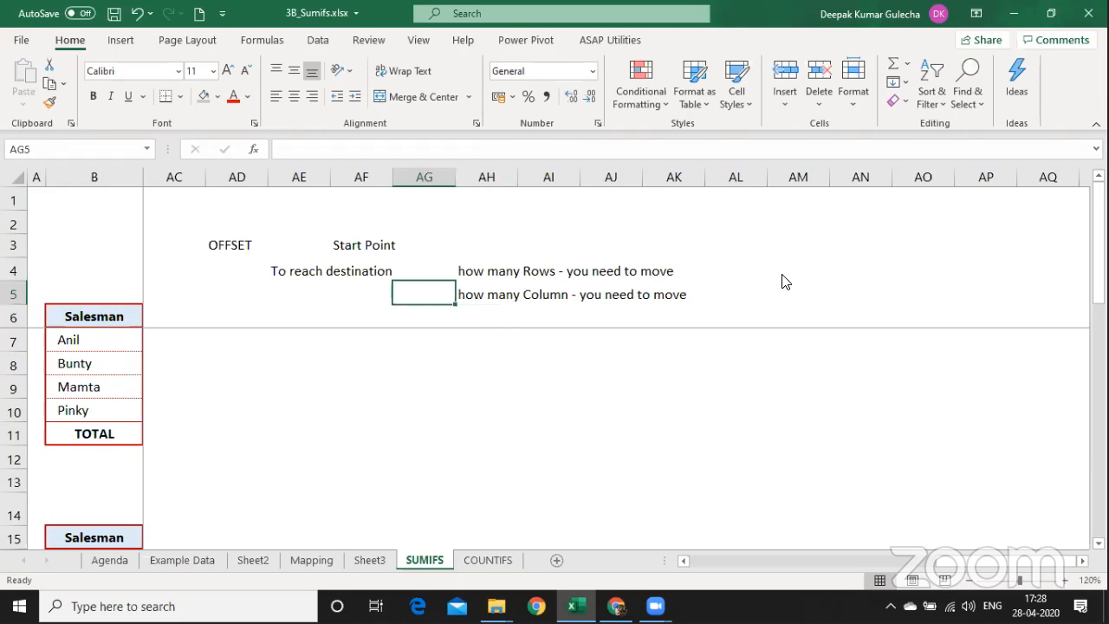
key(Home)
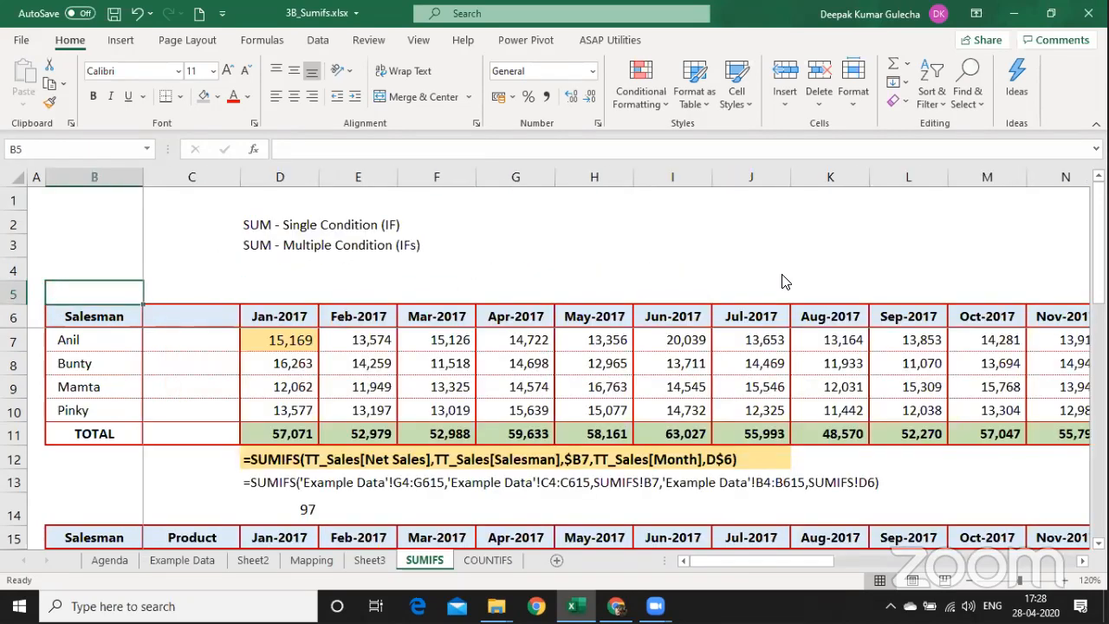
Enter d7 as the start point value beside the Start Point note.
click(277, 338)
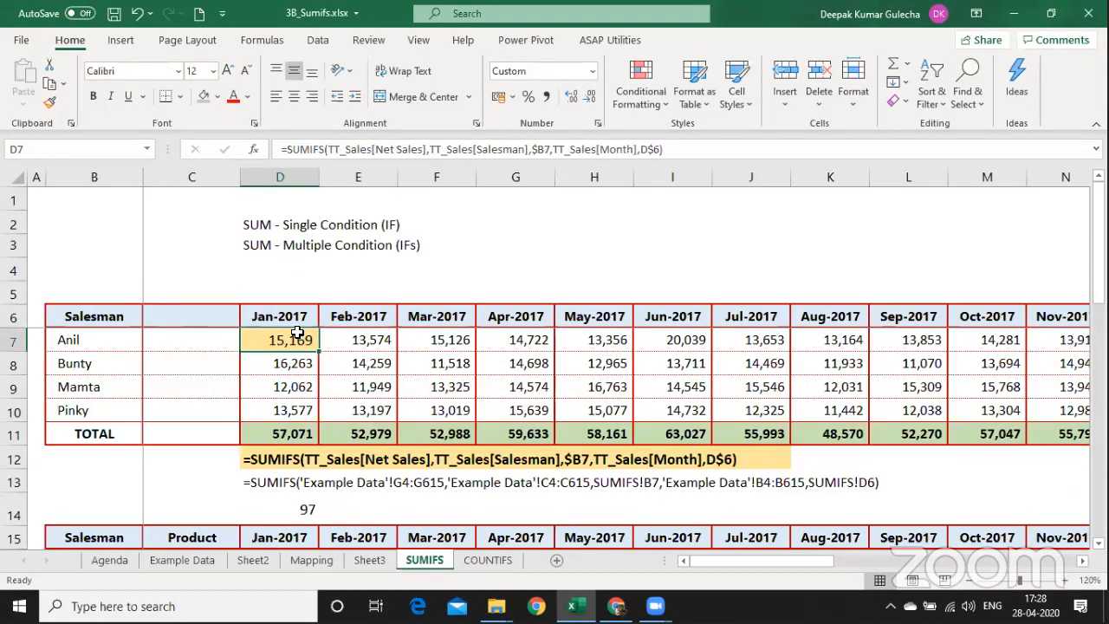
key(Right)
key(Right)
key(Right)
key(Right)
key(Right)
key(Right)
key(Right)
key(Right)
key(Right)
key(Right)
key(Right)
key(Right)
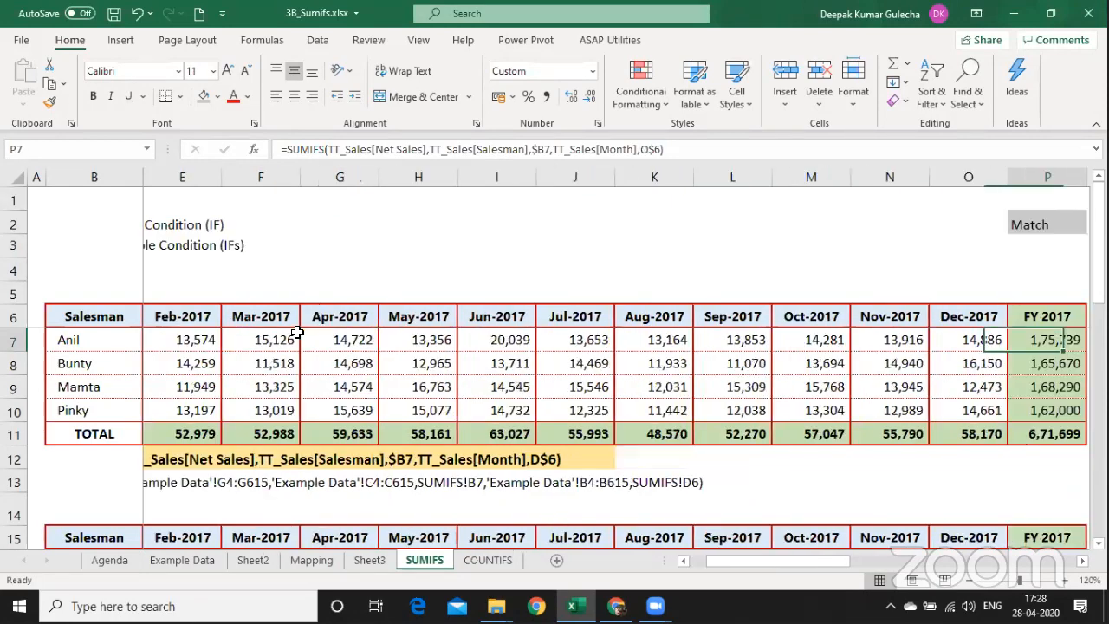
key(Right)
key(Right)
key(Right)
key(Right)
key(Right)
key(Right)
key(Right)
key(Right)
key(Right)
key(Right)
key(Right)
key(Right)
key(Right)
key(Right)
key(Right)
key(Right)
key(Right)
key(Right)
key(Right)
key(Right)
key(Left)
key(Left)
key(Left)
key(Left)
key(Left)
key(Left)
key(Left)
key(Left)
key(Left)
key(Left)
key(Left)
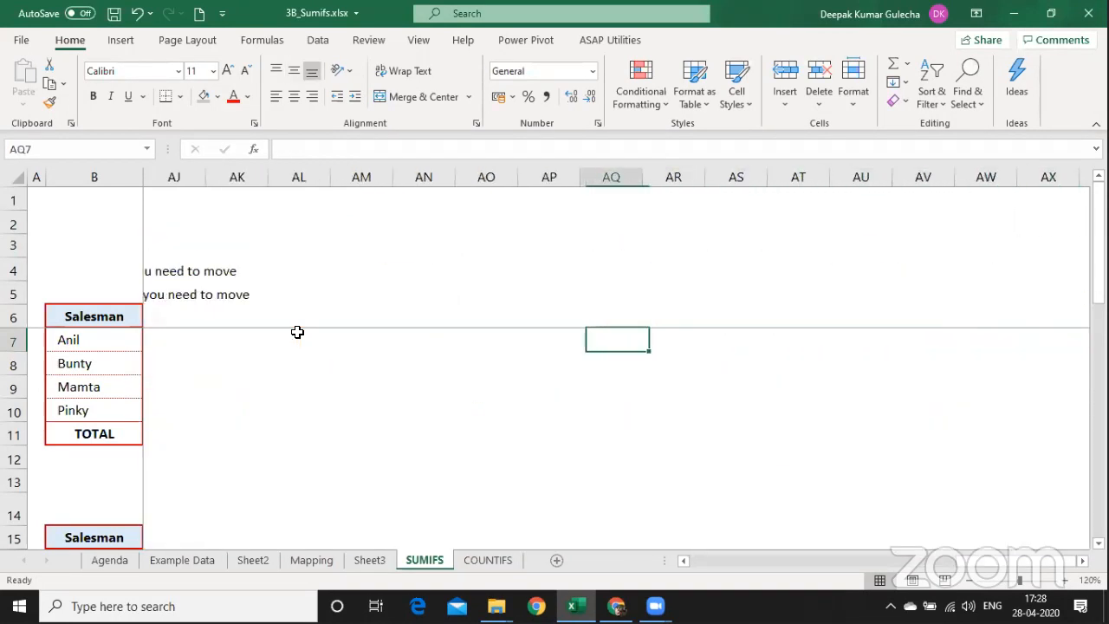
key(Left)
key(Left)
key(Left)
key(Left)
key(Left)
key(Left)
key(Left)
key(Left)
key(Left)
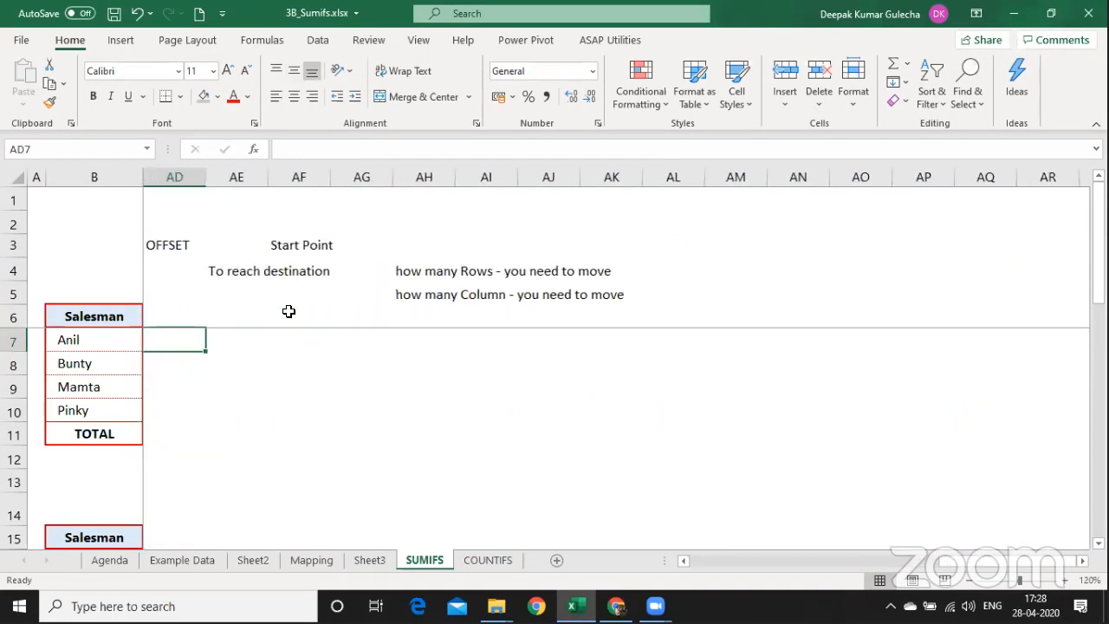
key(Left)
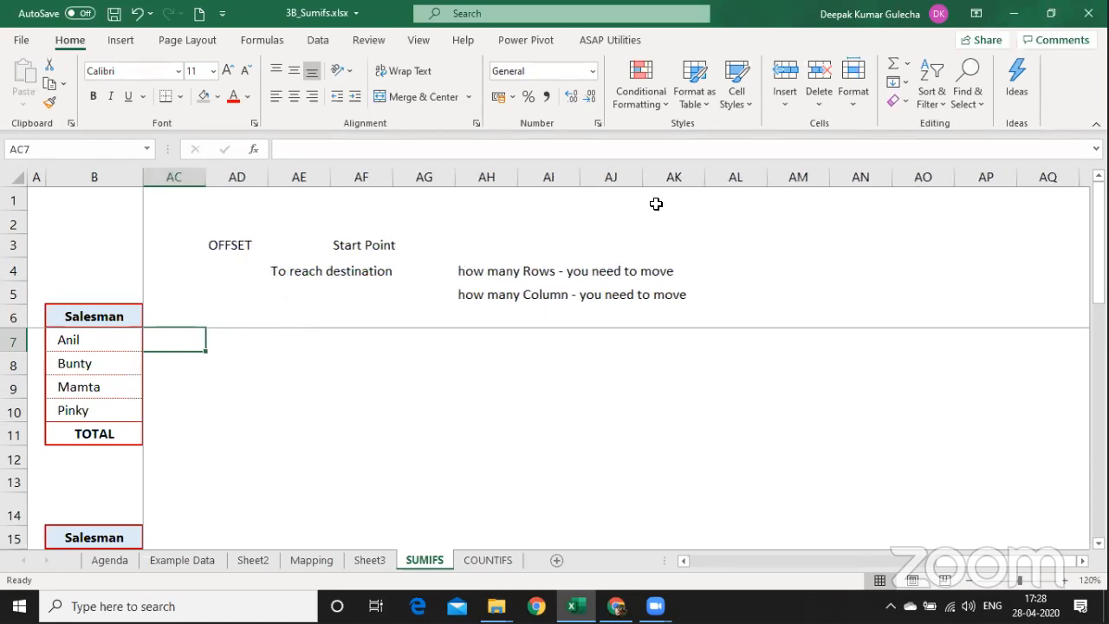
click(693, 244)
click(732, 246)
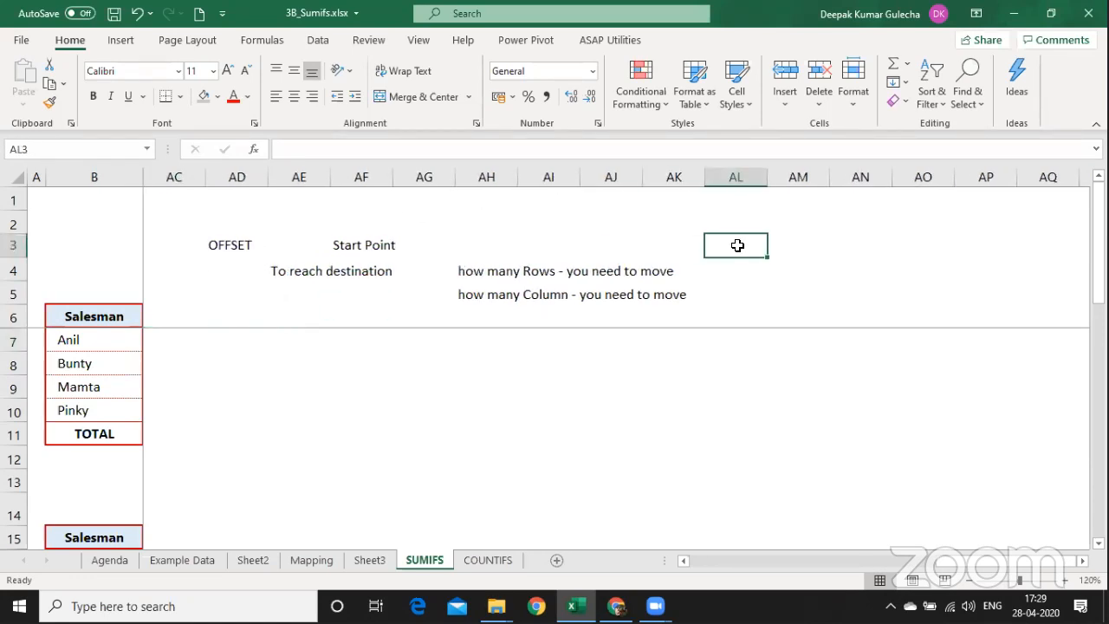
text(d7)
key(Return)
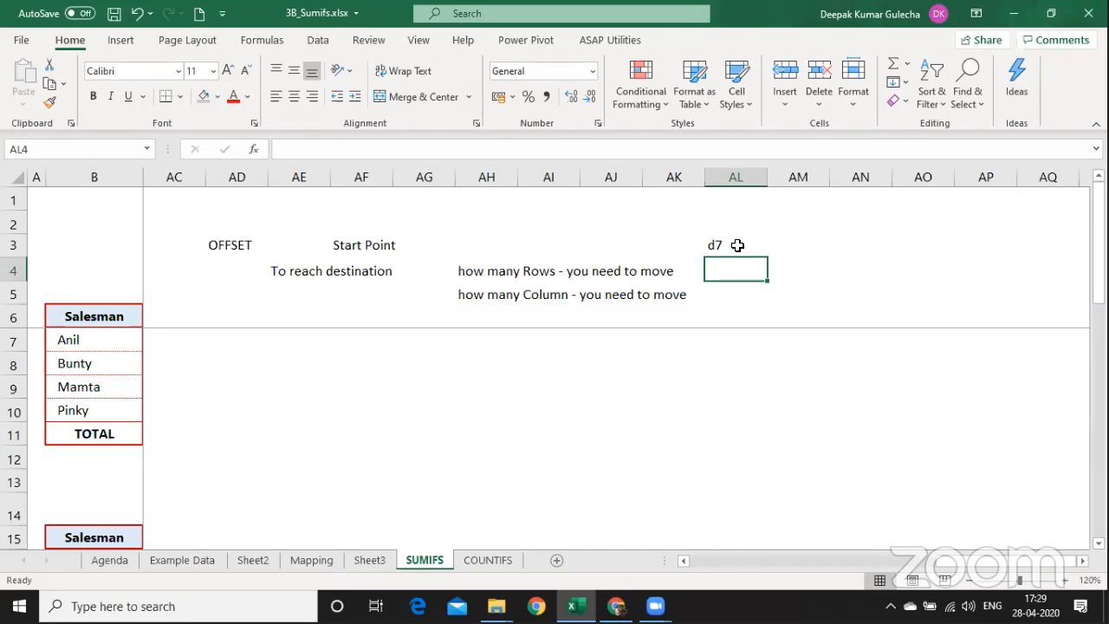
Link AL1 to the R1 month with =R1, showing Sep-2017.
key(shift+Left)
key(shift+Left)
key(shift+Left)
key(shift+Left)
key(shift+Left)
key(shift+Left)
key(shift+Left)
key(shift+Left)
key(shift+Left)
key(shift+Left)
key(shift+Left)
key(shift+Left)
key(shift+Left)
key(shift+Left)
key(shift+Left)
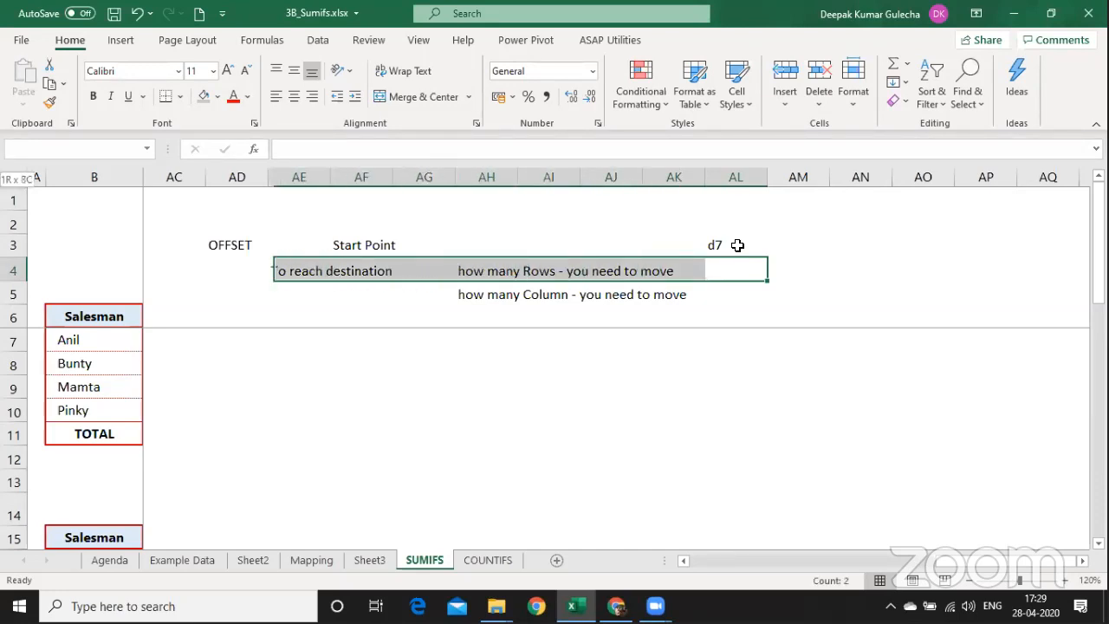
key(shift+Left)
key(shift+Left)
key(shift+Left)
key(shift+Left)
key(shift+Left)
key(shift+Left)
key(shift+Left)
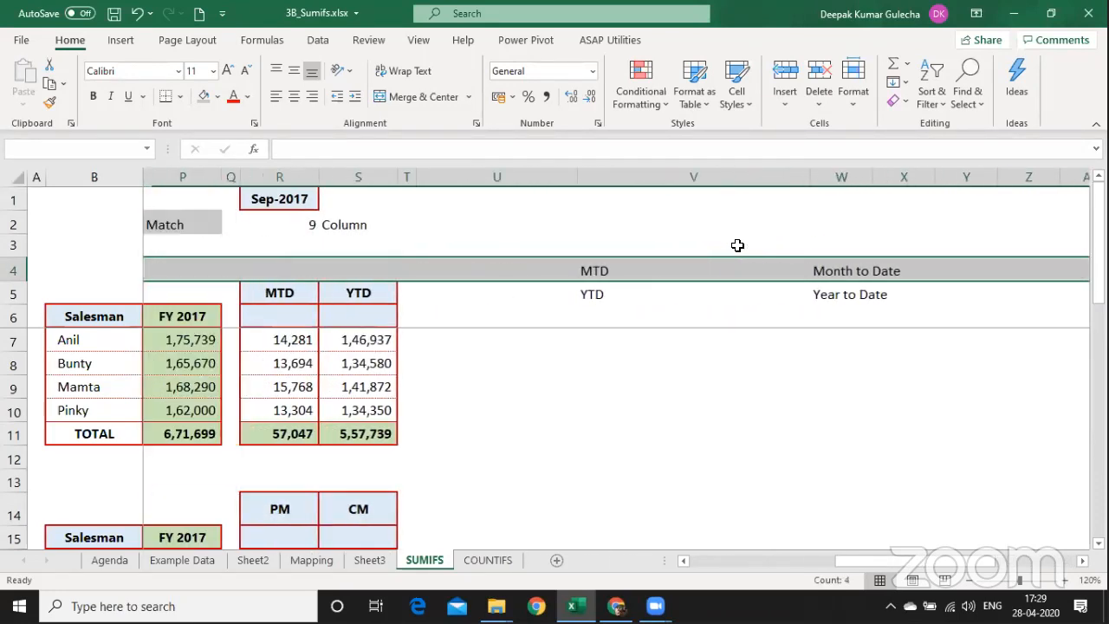
key(Right)
key(Right)
key(Right)
key(Right)
key(Right)
key(Left)
key(Left)
key(Left)
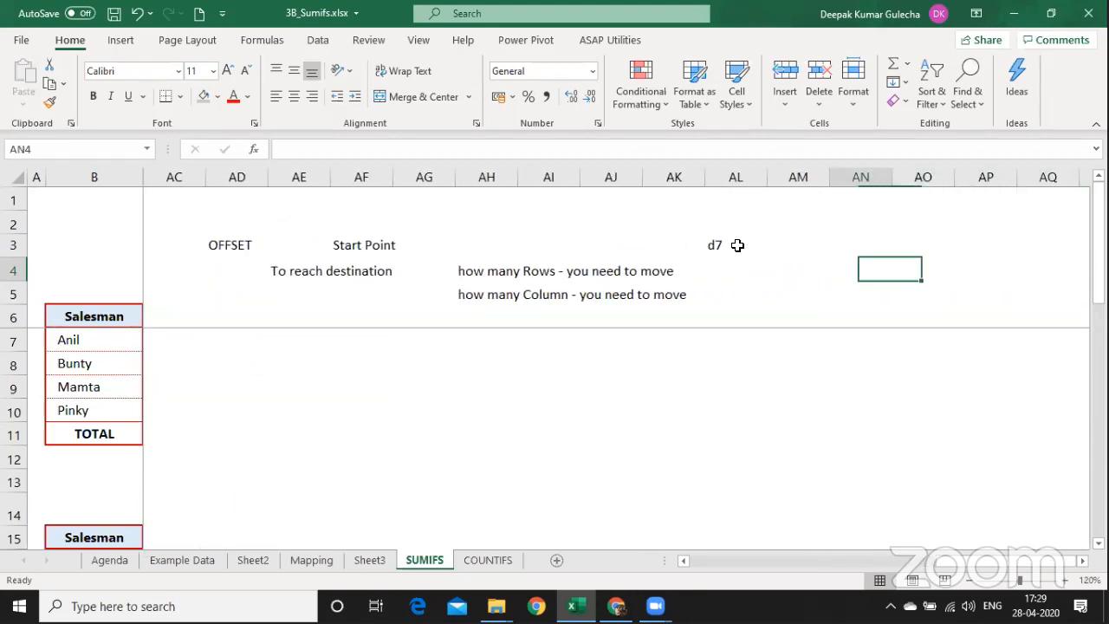
key(Left)
key(Left)
key(Up)
key(Up)
key(Up)
key(Down)
key(Up)
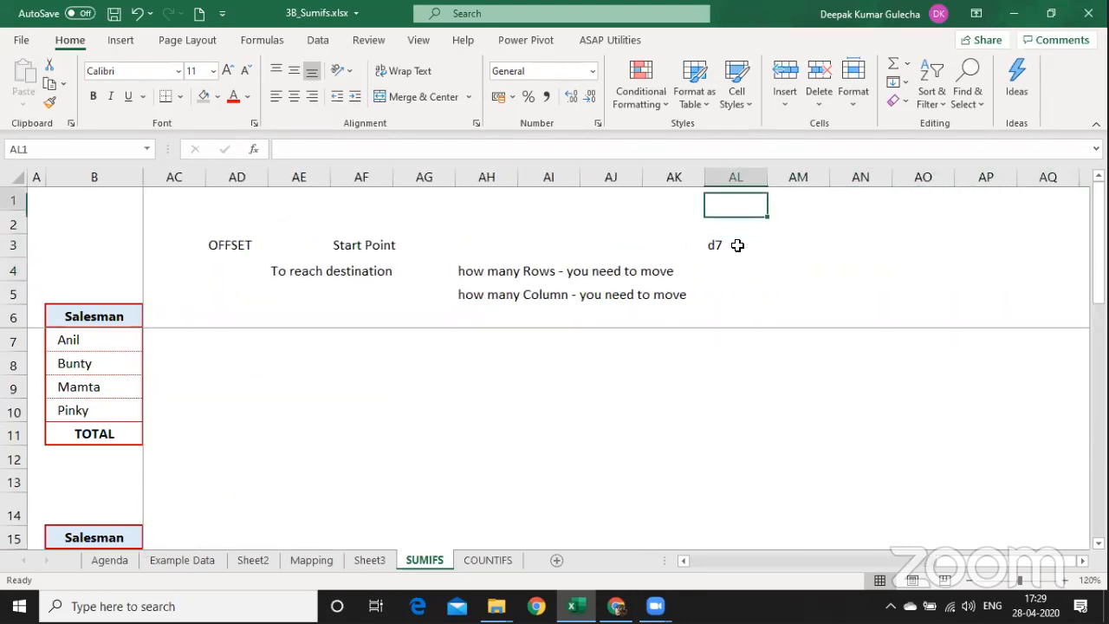
text(=)
key(ctrl+Left)
key(Return)
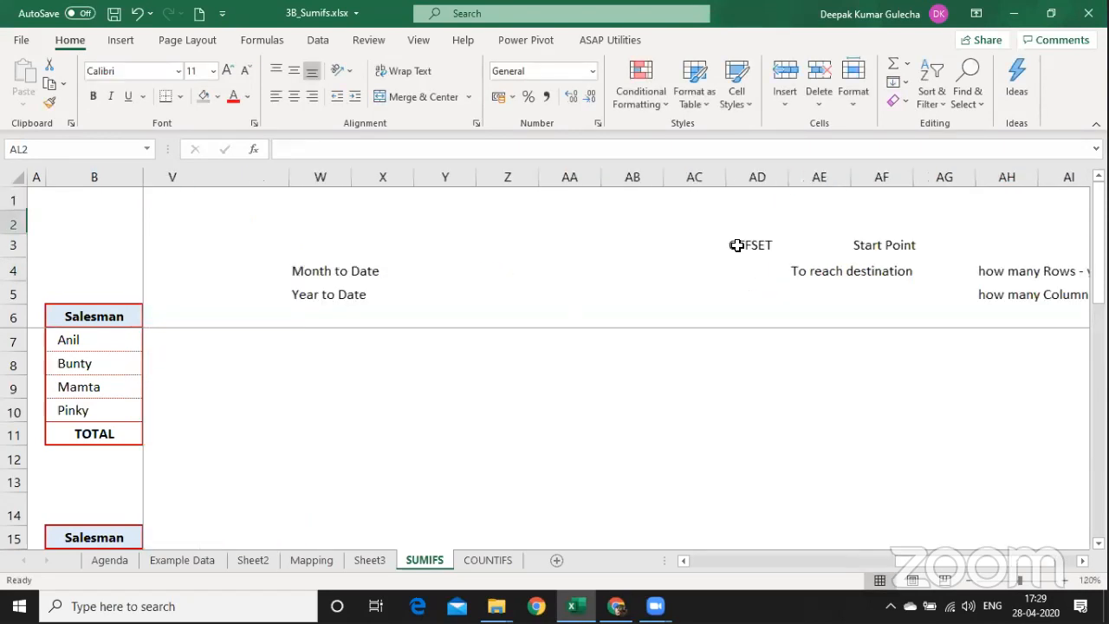
Re-enter the start point in capitals as D7.
key(Right)
key(Right)
key(Right)
key(Right)
key(Right)
key(Right)
key(Right)
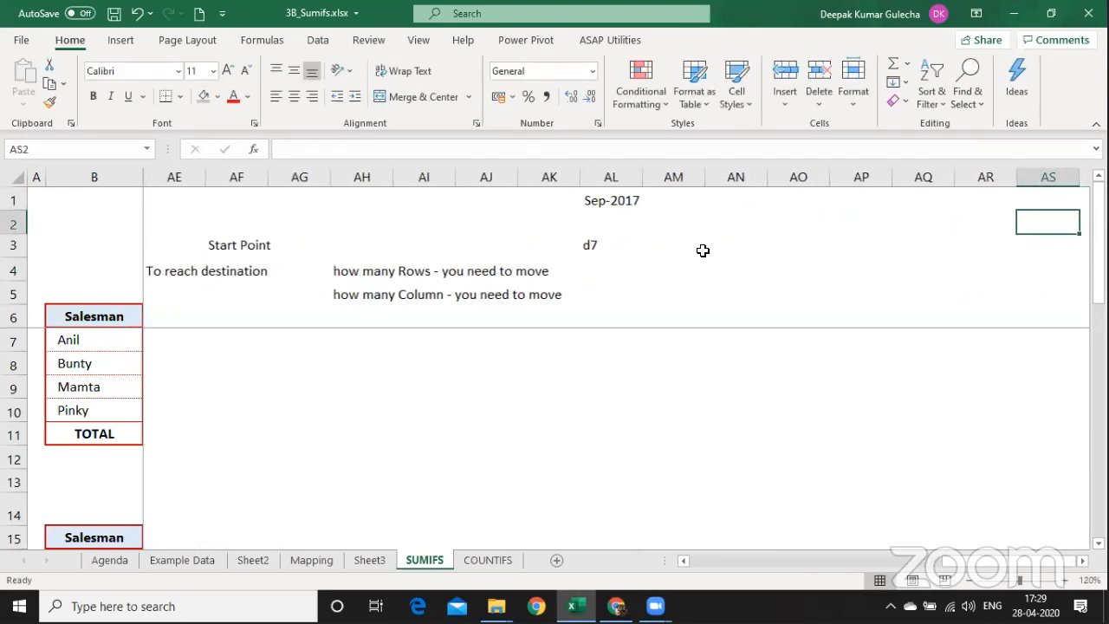
click(628, 246)
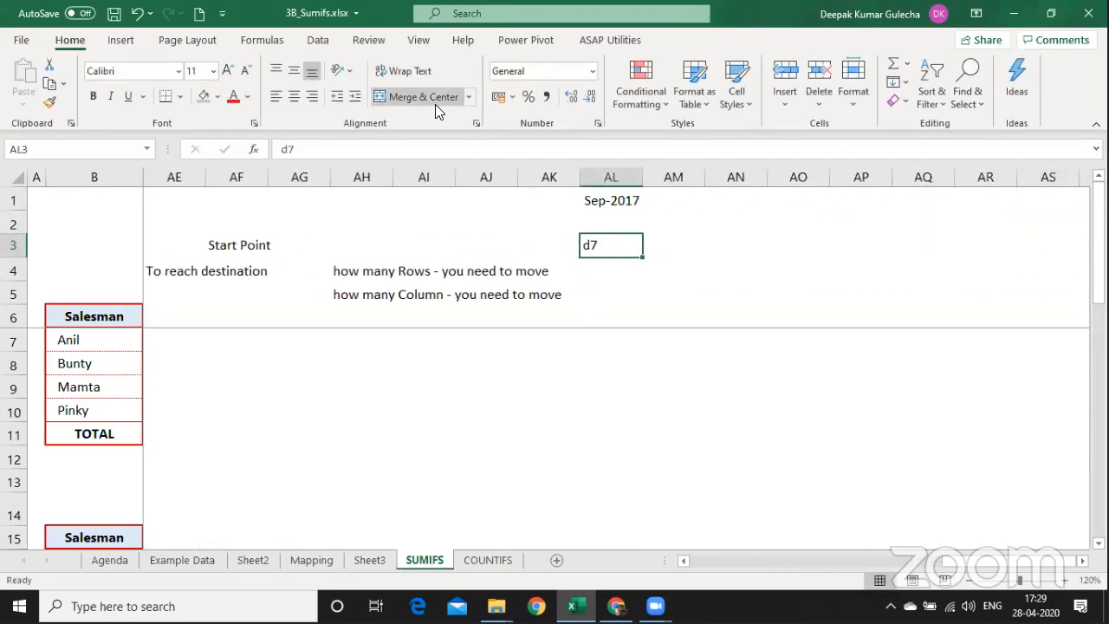
text(D)
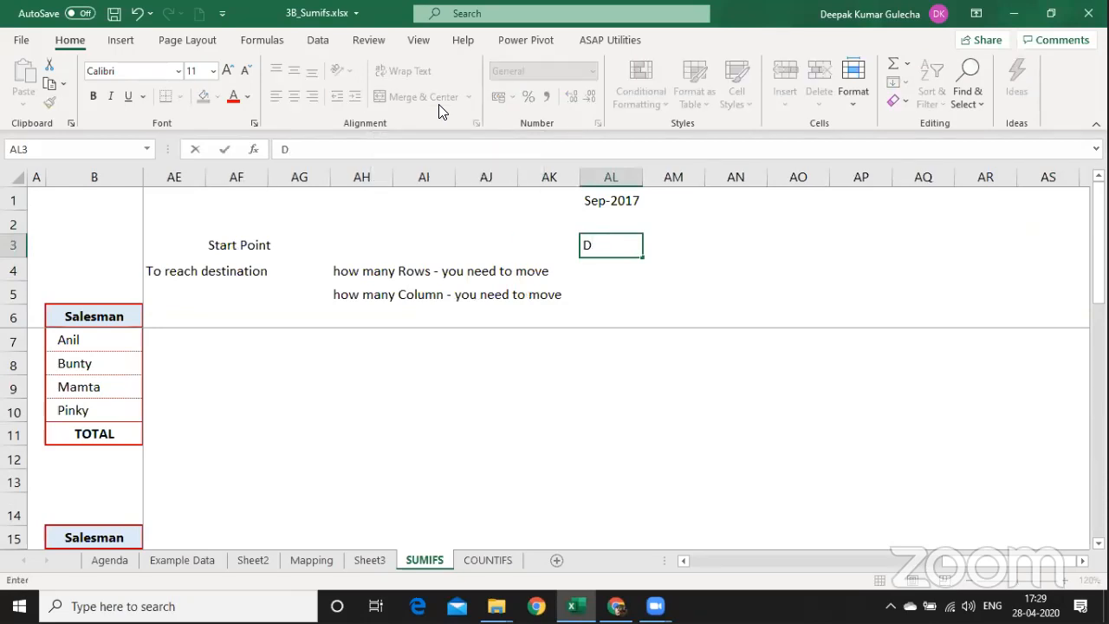
text(7)
key(Return)
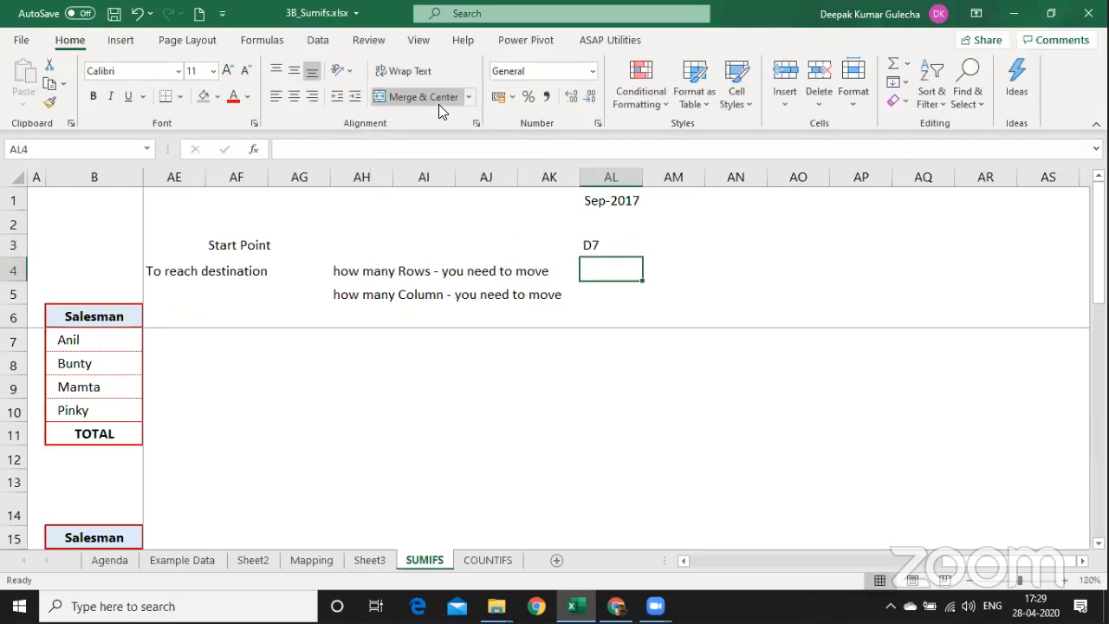
Enter 0 rows to move with the note 'No row Movement'.
key(Left)
key(Left)
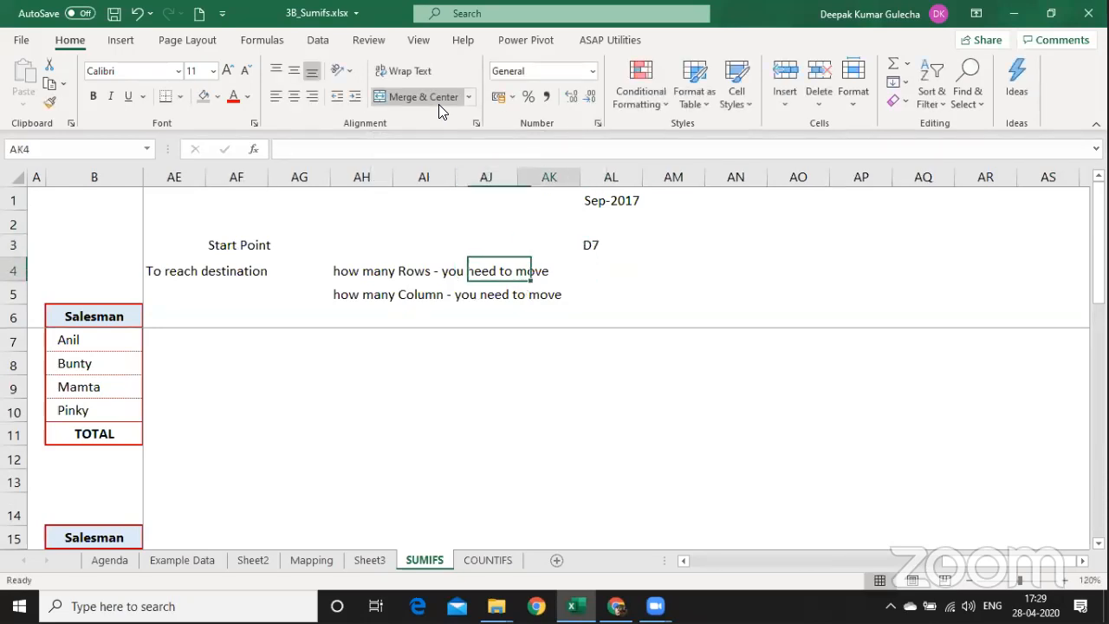
key(Right)
key(Right)
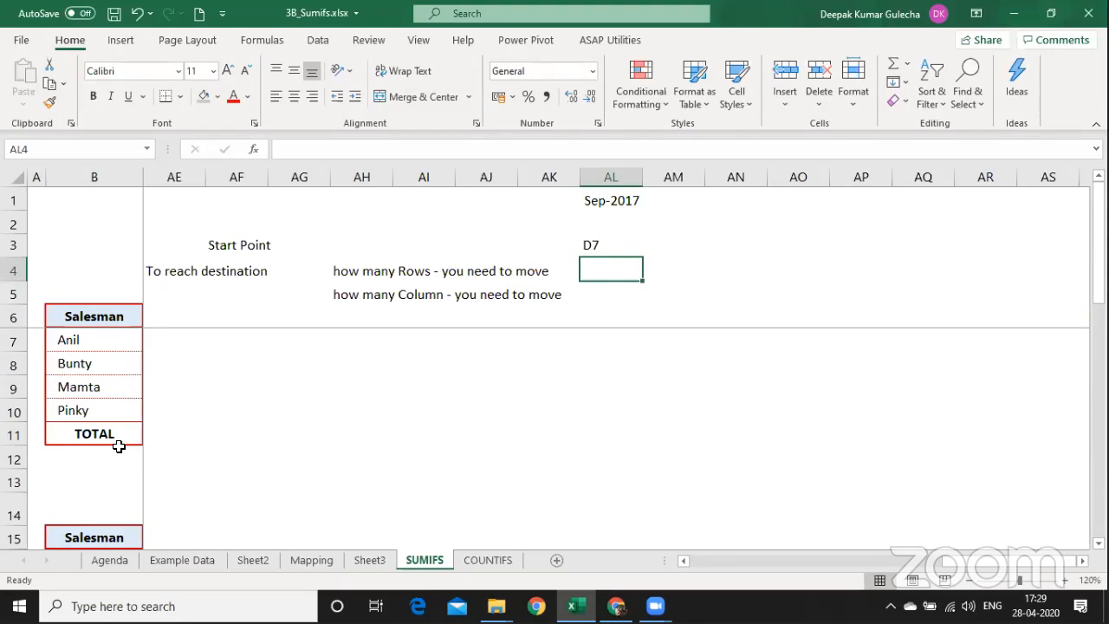
text(0)
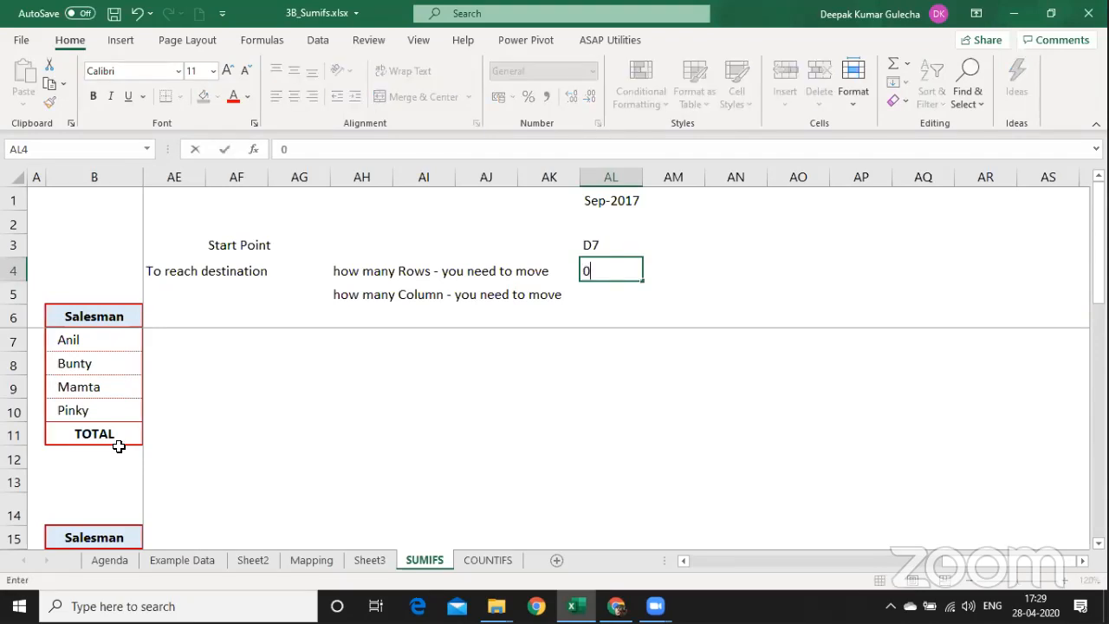
key(Return)
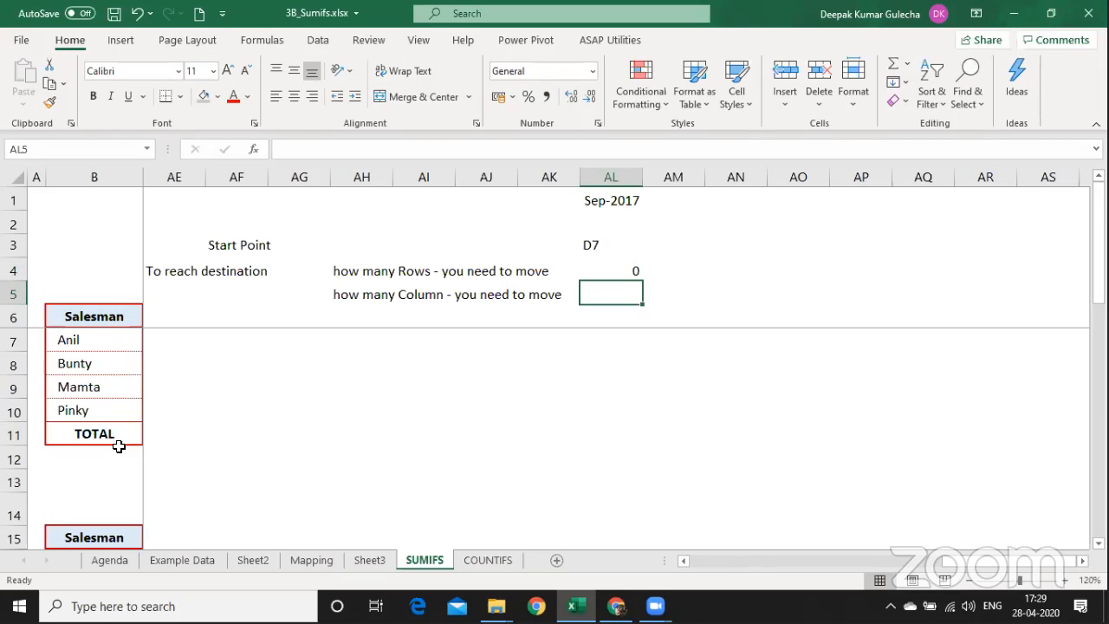
key(Right)
key(Right)
key(Up)
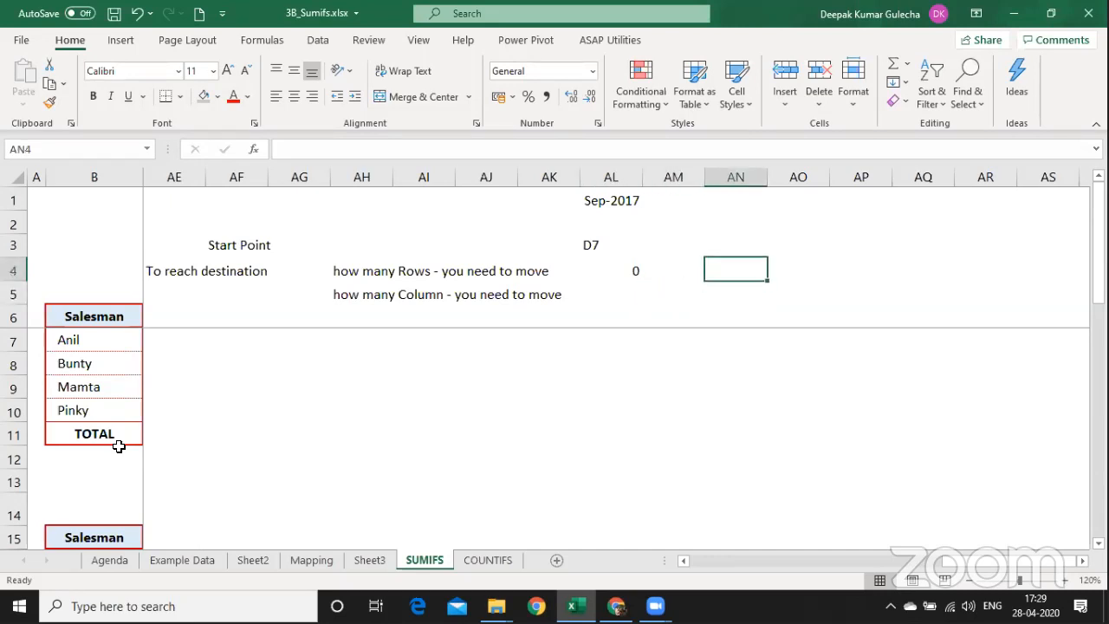
key(Left)
text(No row M)
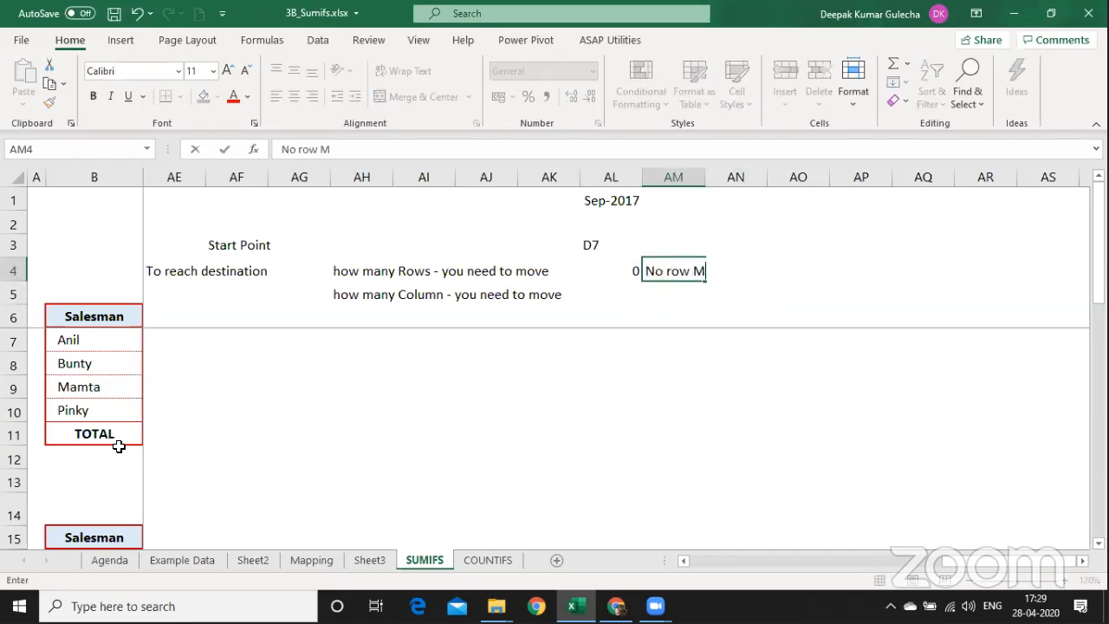
text(ovement)
key(Return)
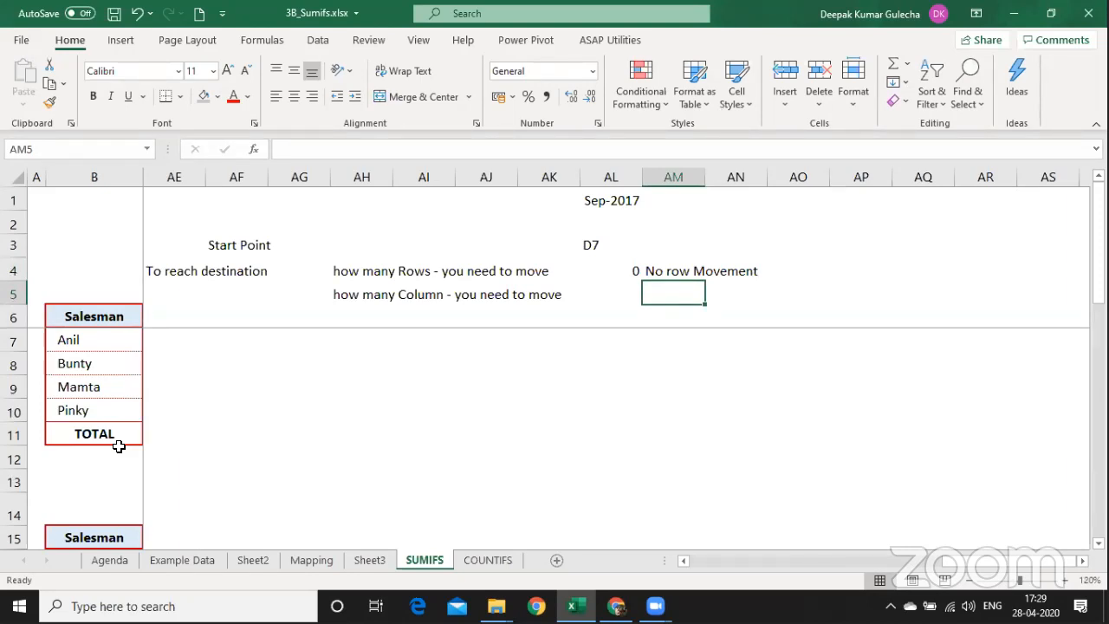
Enter 8 columns to move with the note '8 columns Moved'.
key(Left)
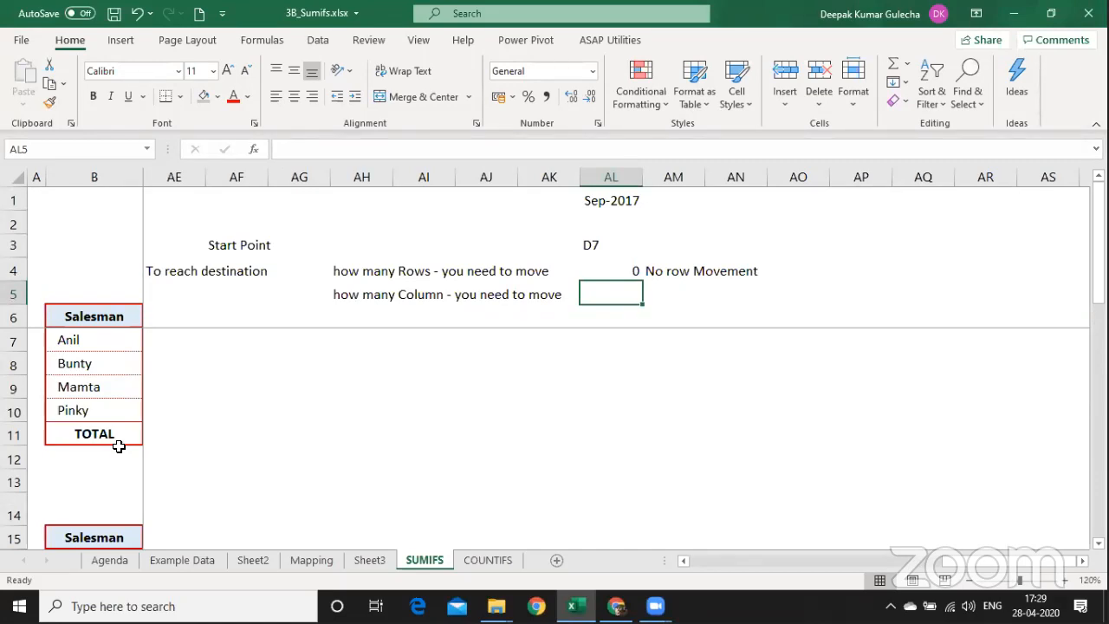
text(8)
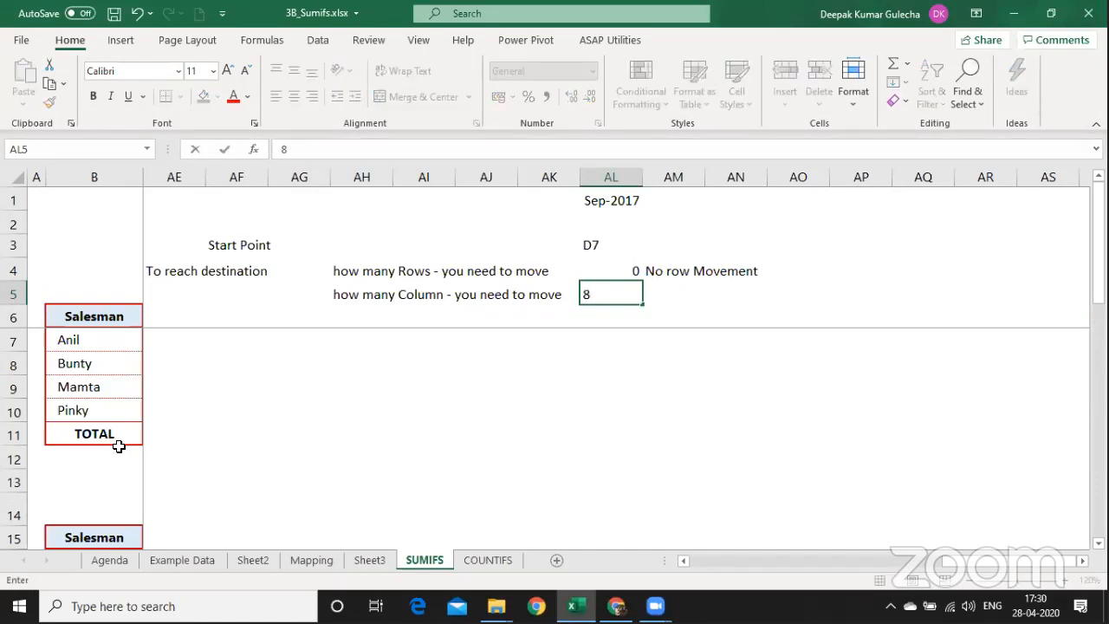
key(Right)
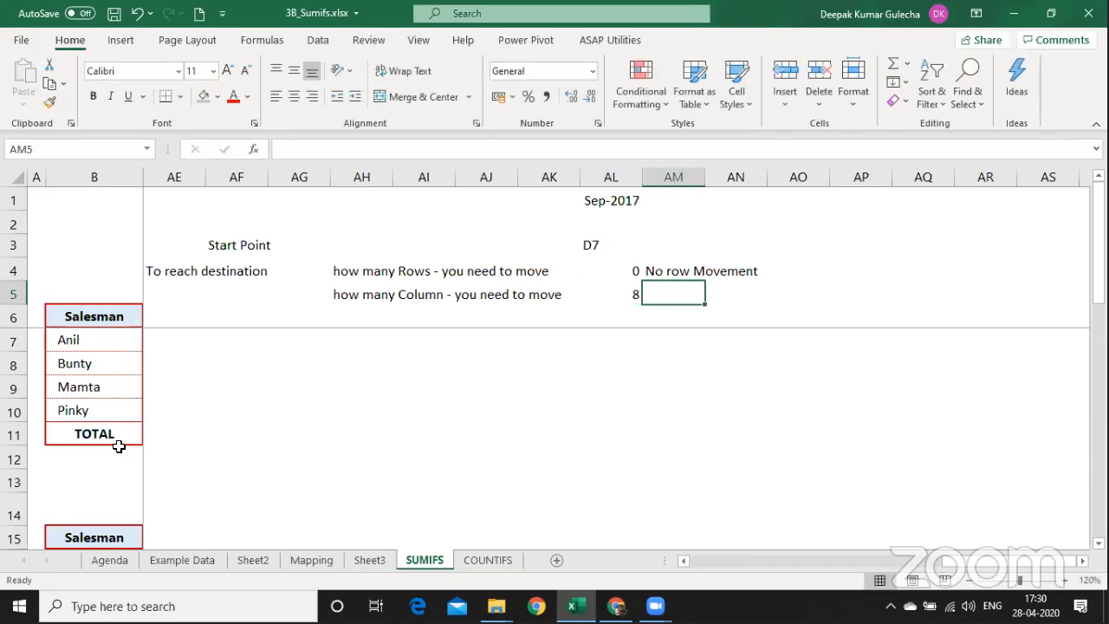
text(8 )
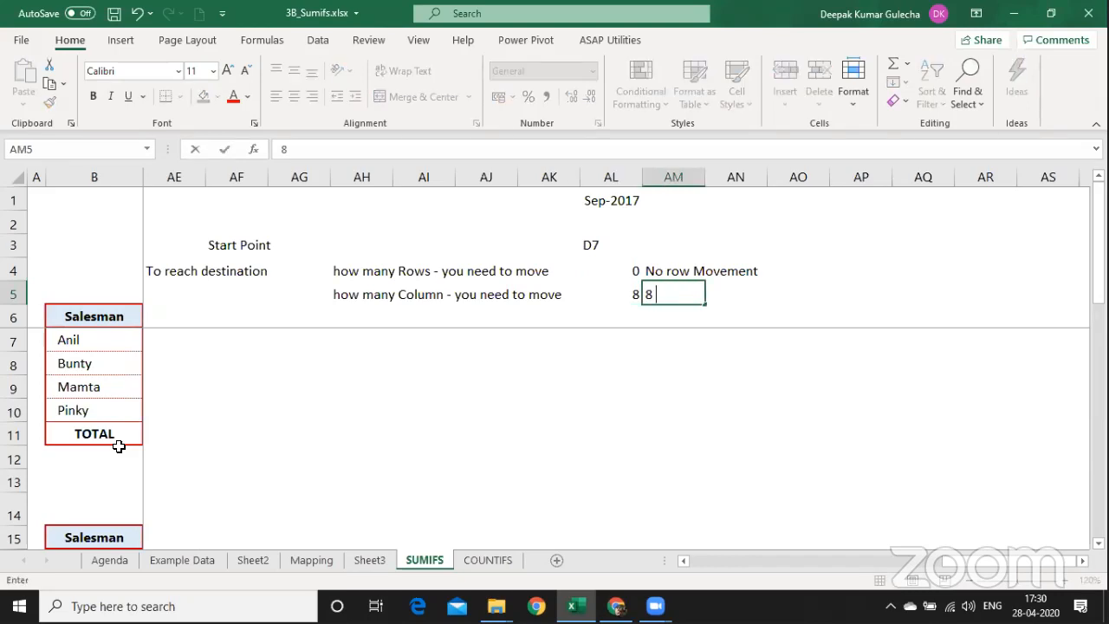
text(columns Movedd)
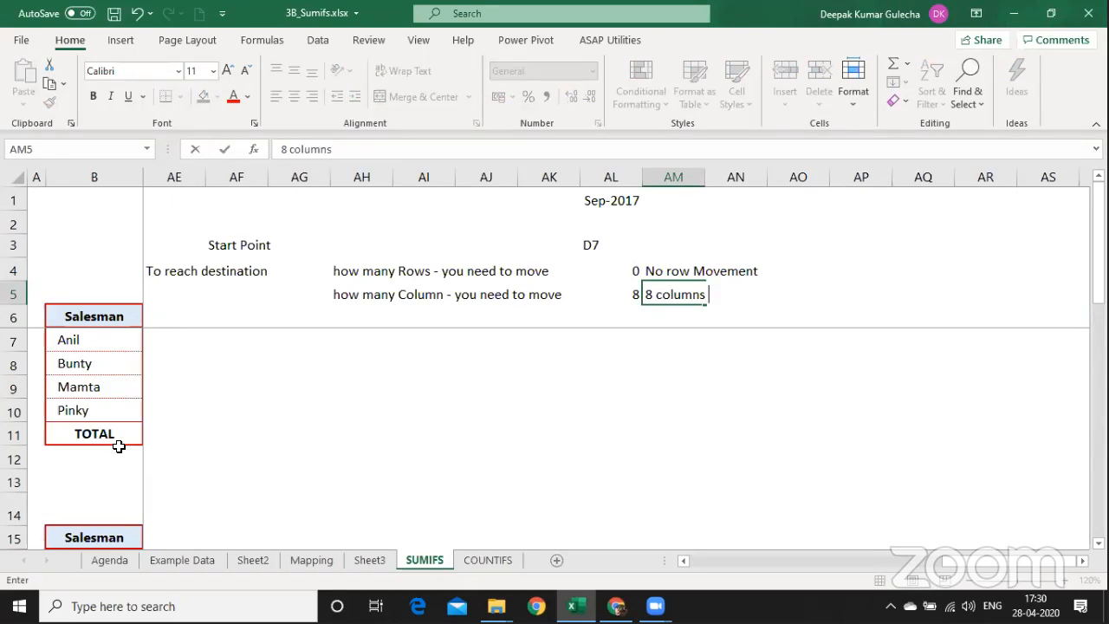
key(BackSpace)
key(Return)
key(Left)
key(Left)
key(Left)
key(Left)
key(Left)
key(Left)
key(Left)
key(Left)
key(Left)
key(Left)
key(Left)
key(Left)
key(Left)
key(Left)
key(Left)
key(Left)
key(Left)
key(Left)
key(Left)
key(Left)
key(Left)
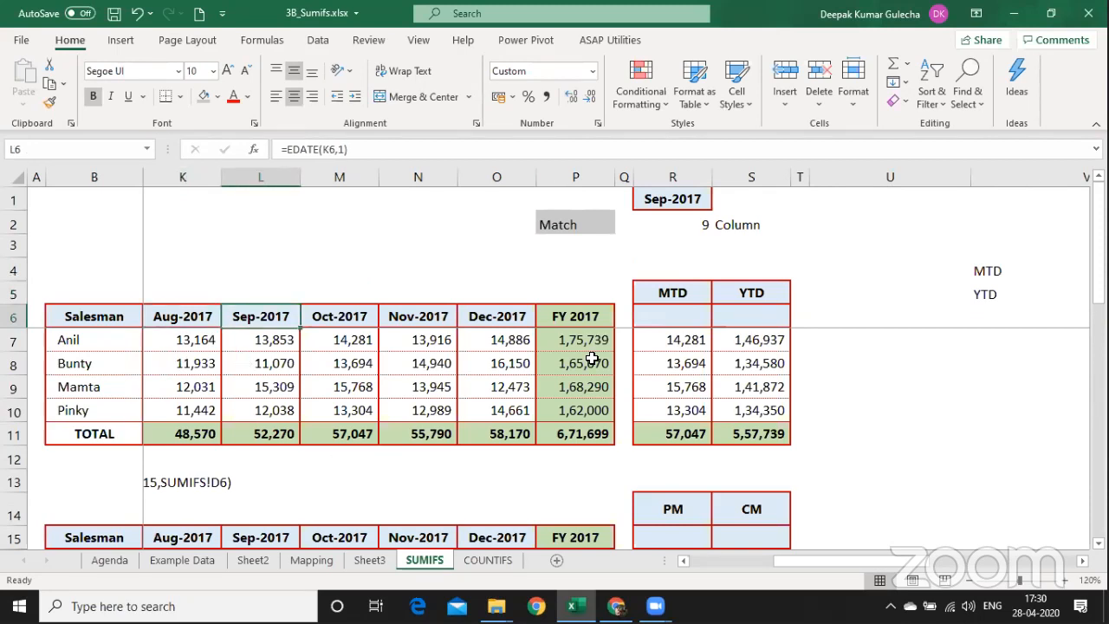
Clear the existing values in the MTD and YTD columns.
drag(684, 339, 683, 363)
key(shift+Down)
key(shift+Down)
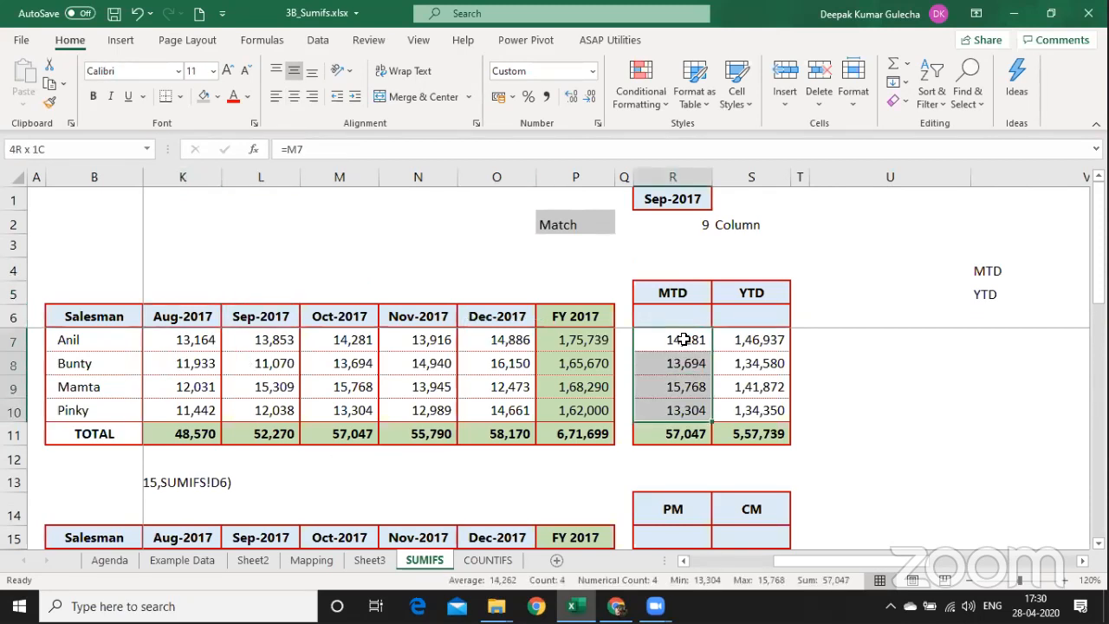
key(shift+Right)
key(Delete)
key(Up)
Start Anil's MTD formula in R7 as =OFFSET($D7,0, with D7 column-locked.
click(683, 340)
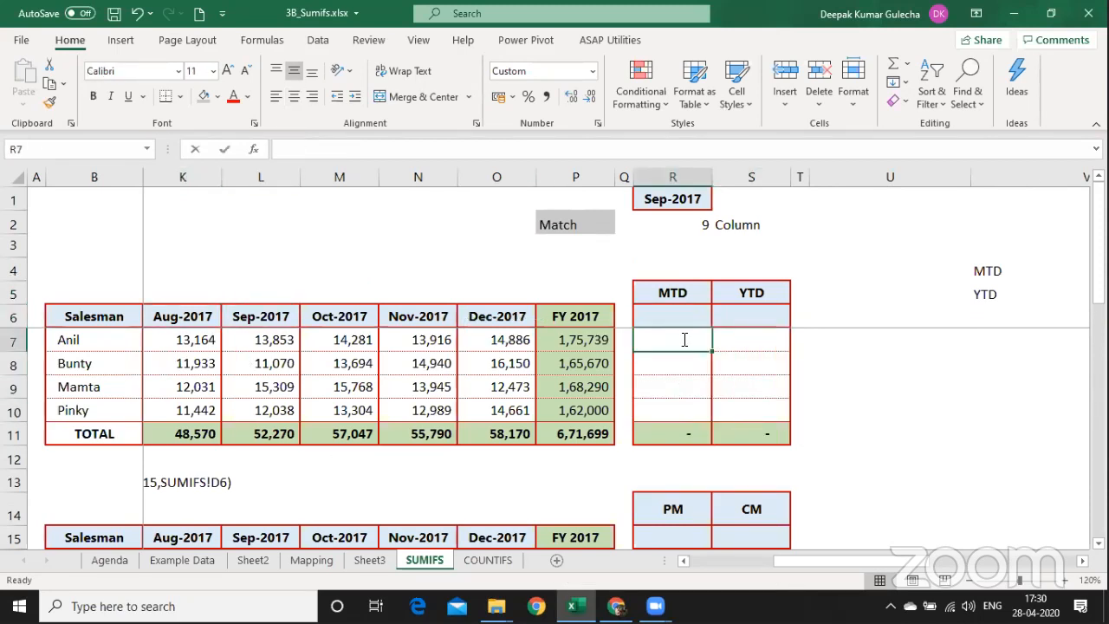
text(=off)
key(Tab)
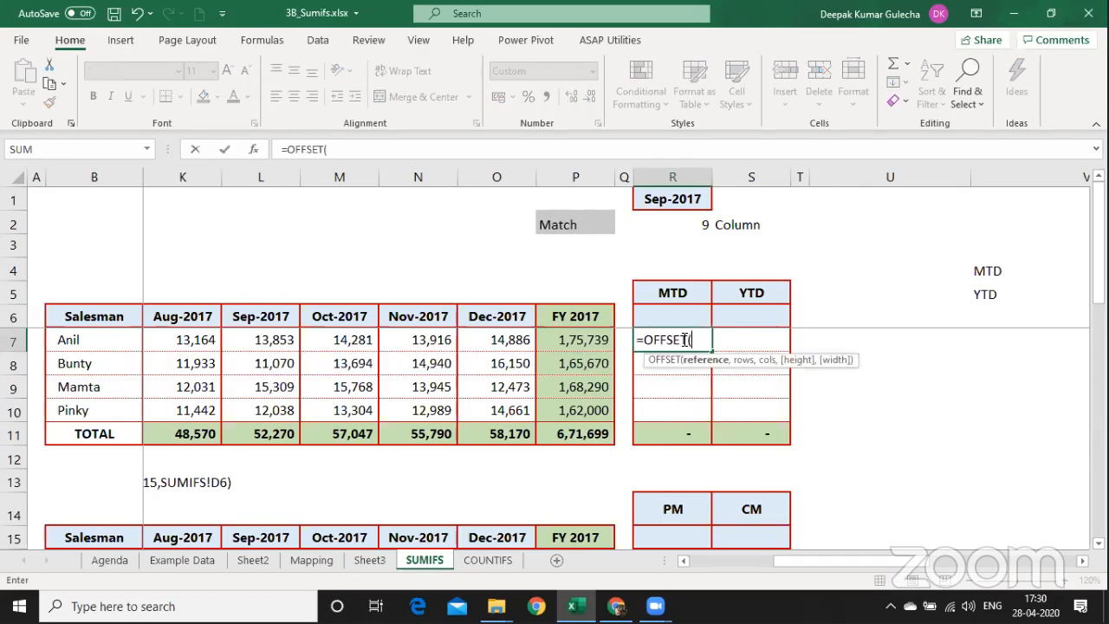
key(ctrl+Left)
key(ctrl+Left)
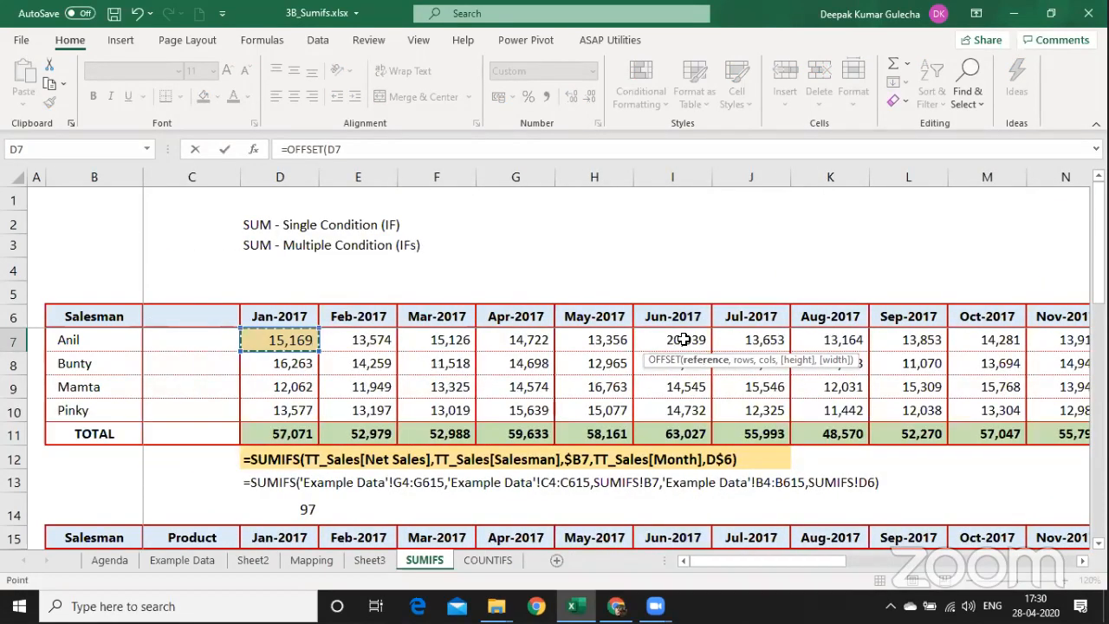
key(F4)
key(F4)
key(F4)
text(,)
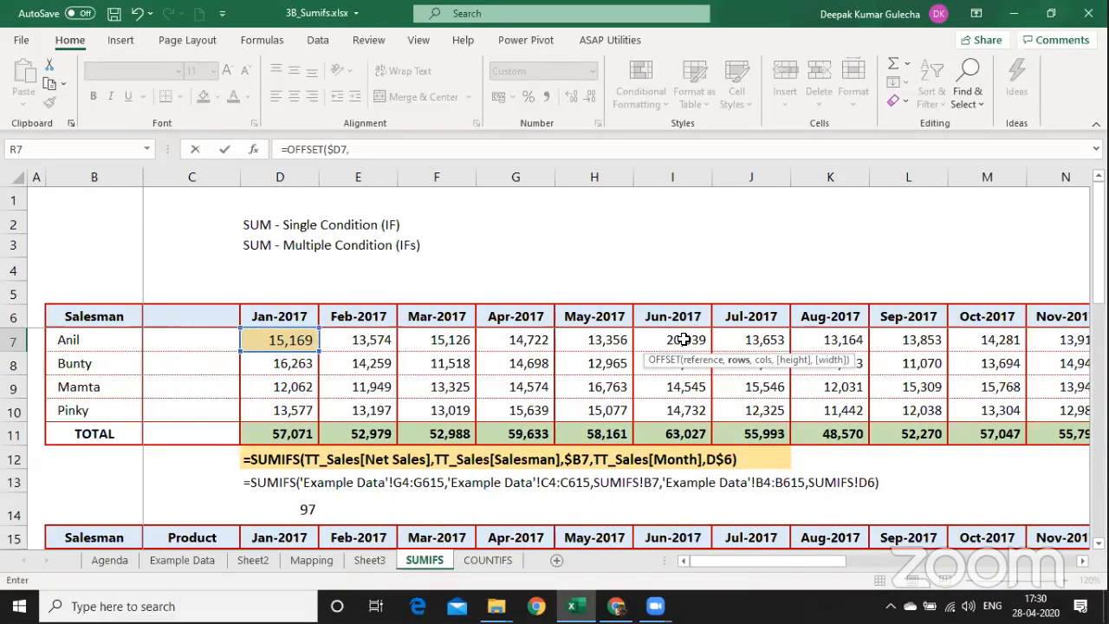
text(0,)
Finish the column offset as R$2-1 and commit, giving 13,853.
key(Right)
key(Right)
key(Right)
key(Right)
key(Right)
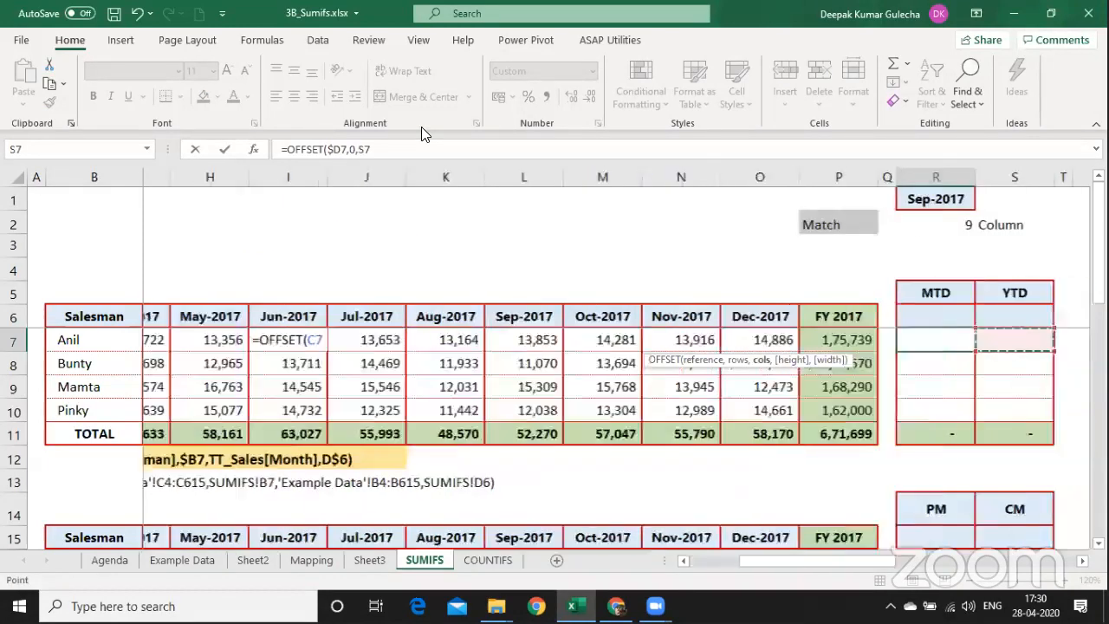
key(Left)
key(Left)
key(Up)
key(Up)
key(Up)
key(Up)
key(Up)
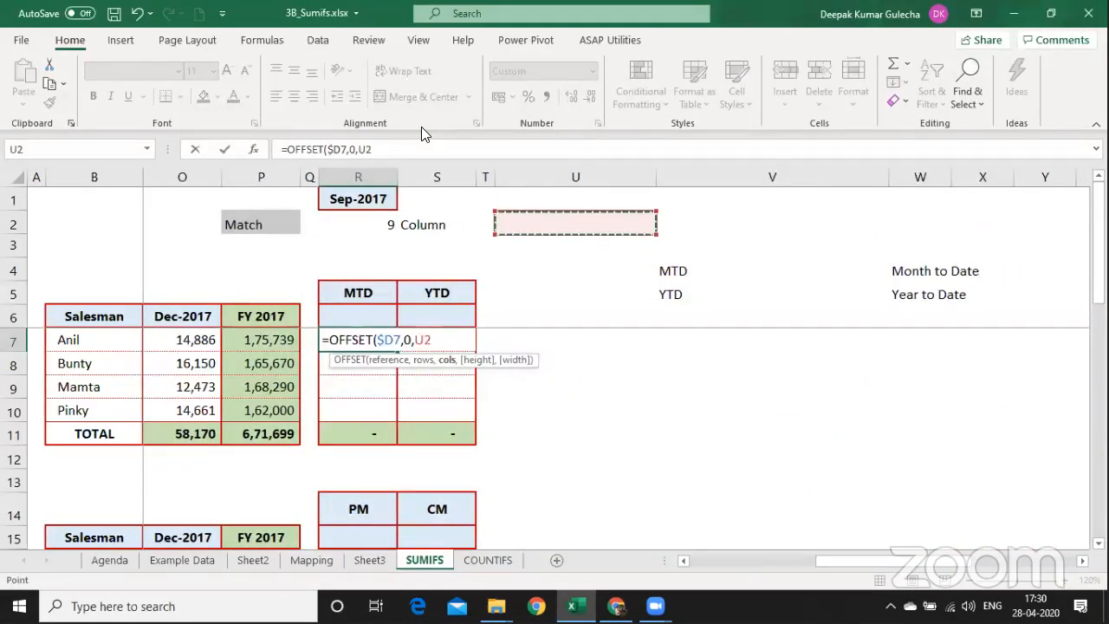
key(Left)
key(Left)
key(Left)
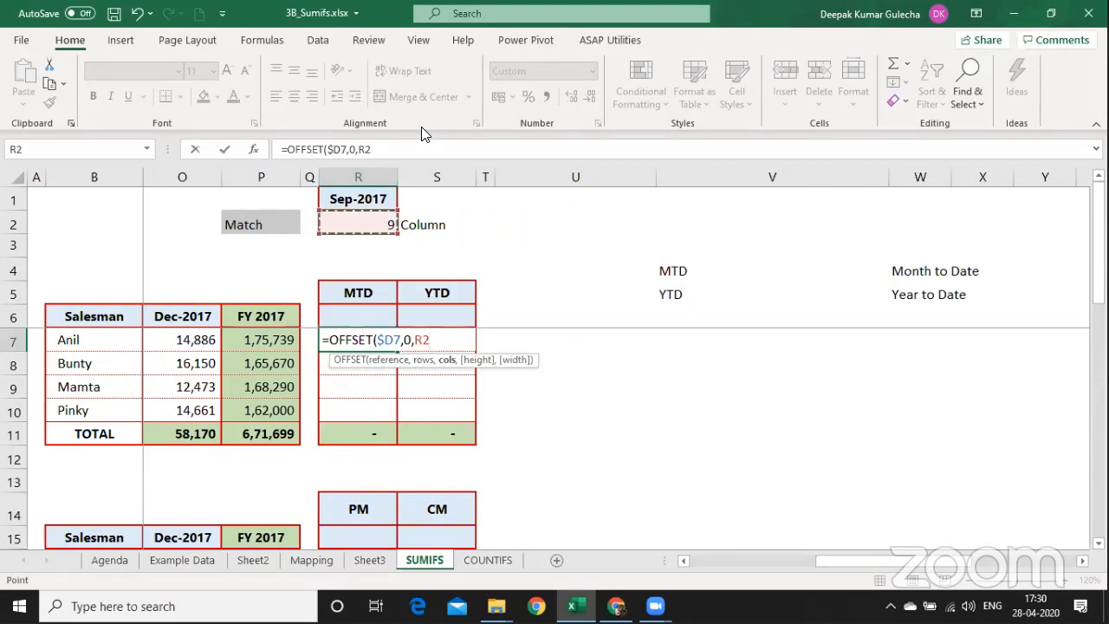
key(F4)
key(F4)
text(-1)
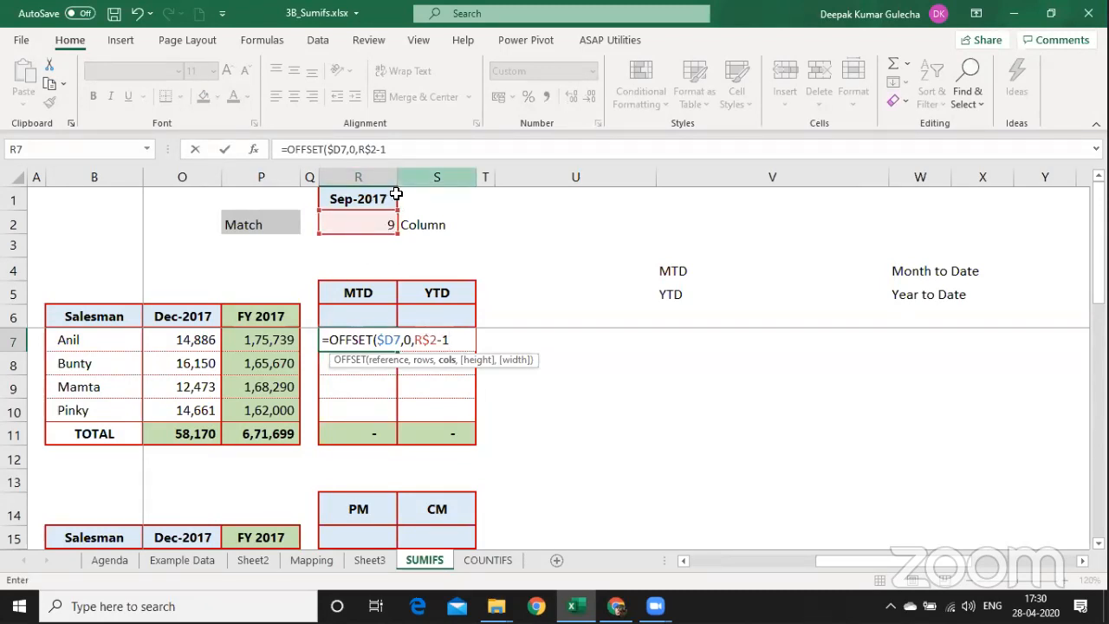
text())
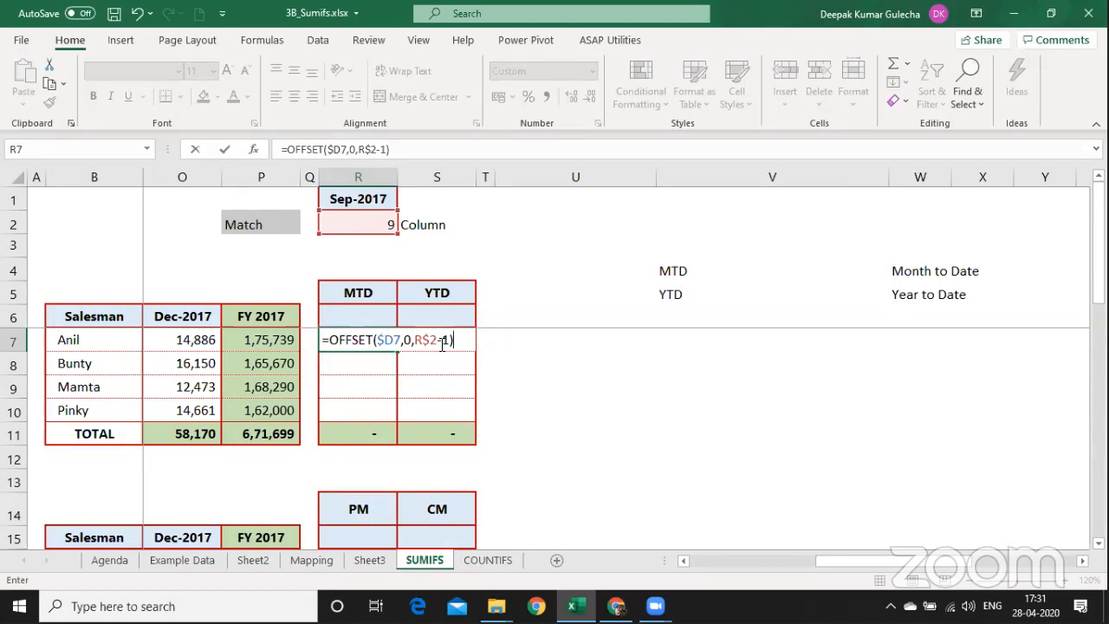
key(Return)
key(Left)
key(Left)
key(Left)
key(Left)
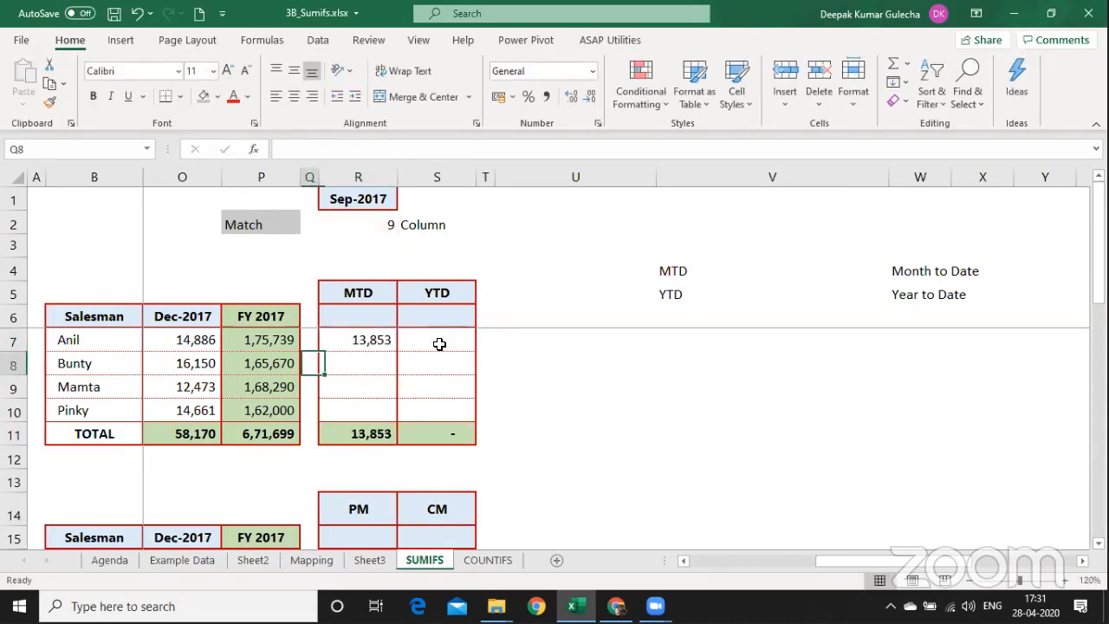
key(Left)
key(Left)
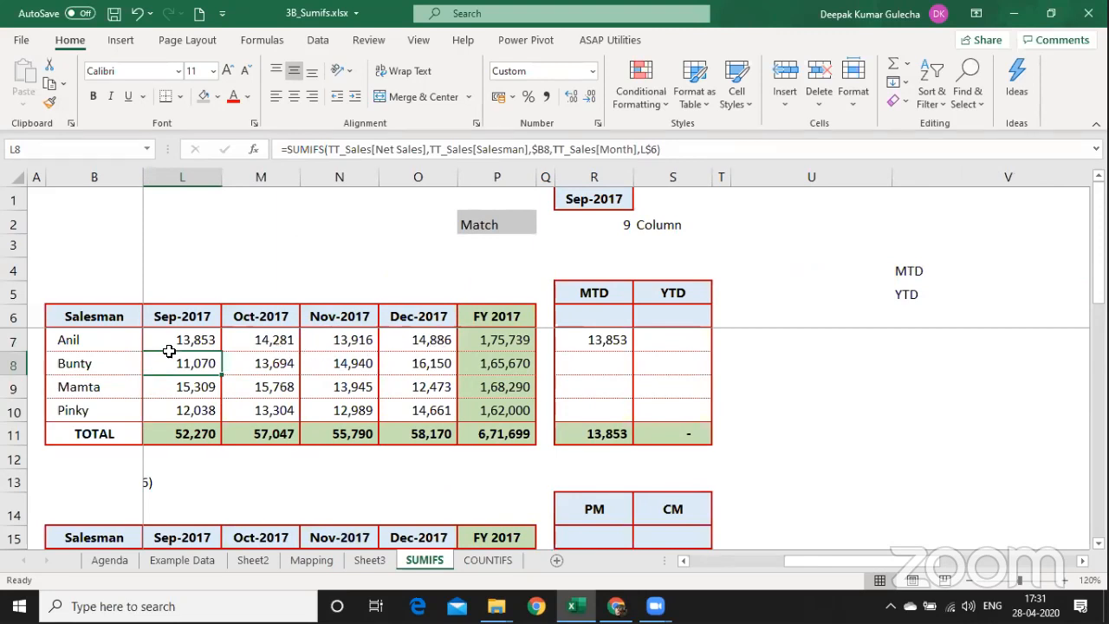
Compare Anil's Sep-2017 sales in L7 with R7, then switch R1 to Oct-2017.
click(166, 341)
ctrl+click(596, 343)
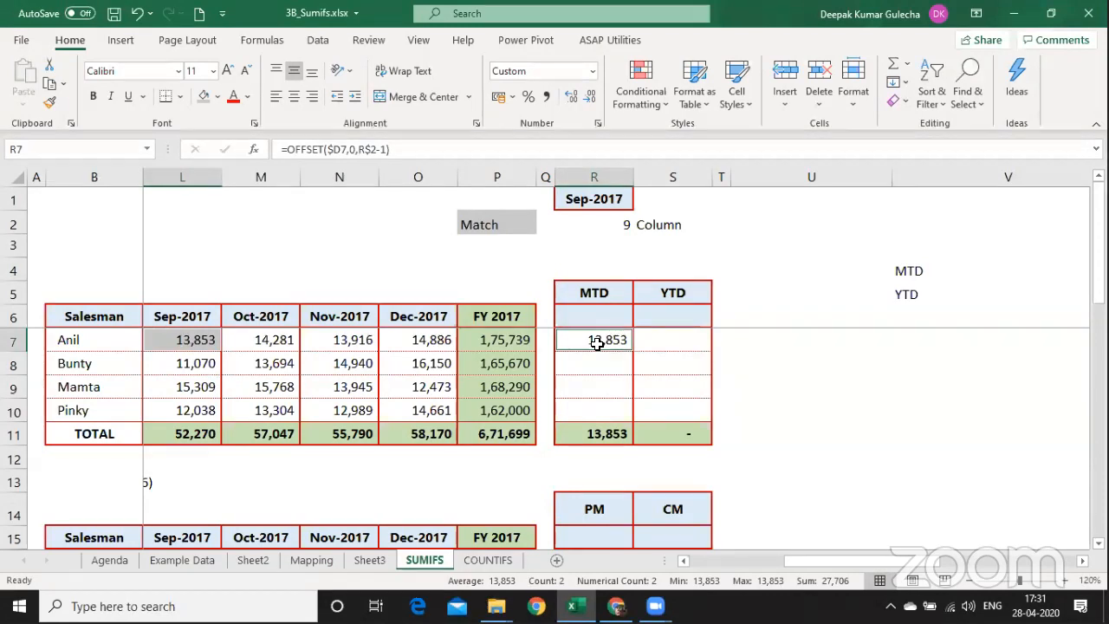
click(637, 197)
click(640, 205)
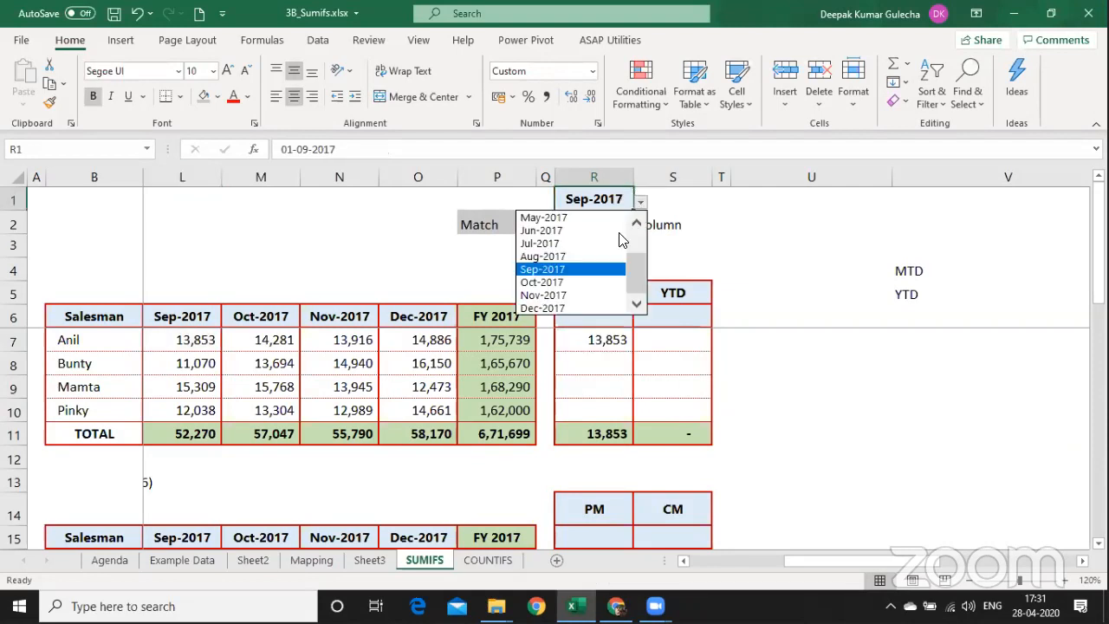
click(587, 283)
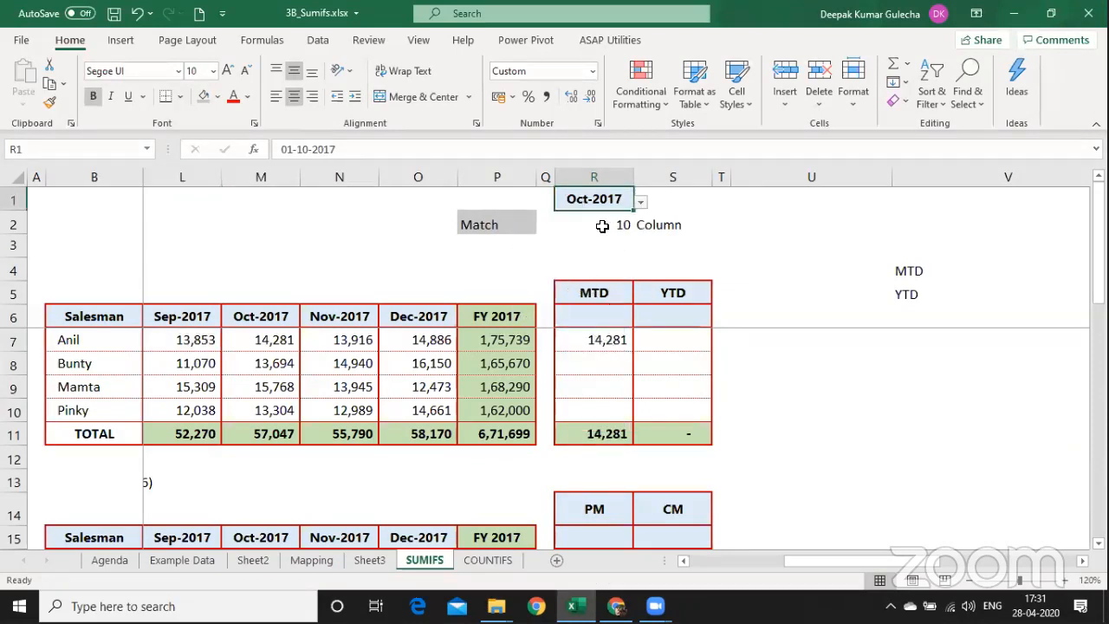
Check that R7 now matches Anil's Oct-2017 sales in M7 (14,281).
click(609, 340)
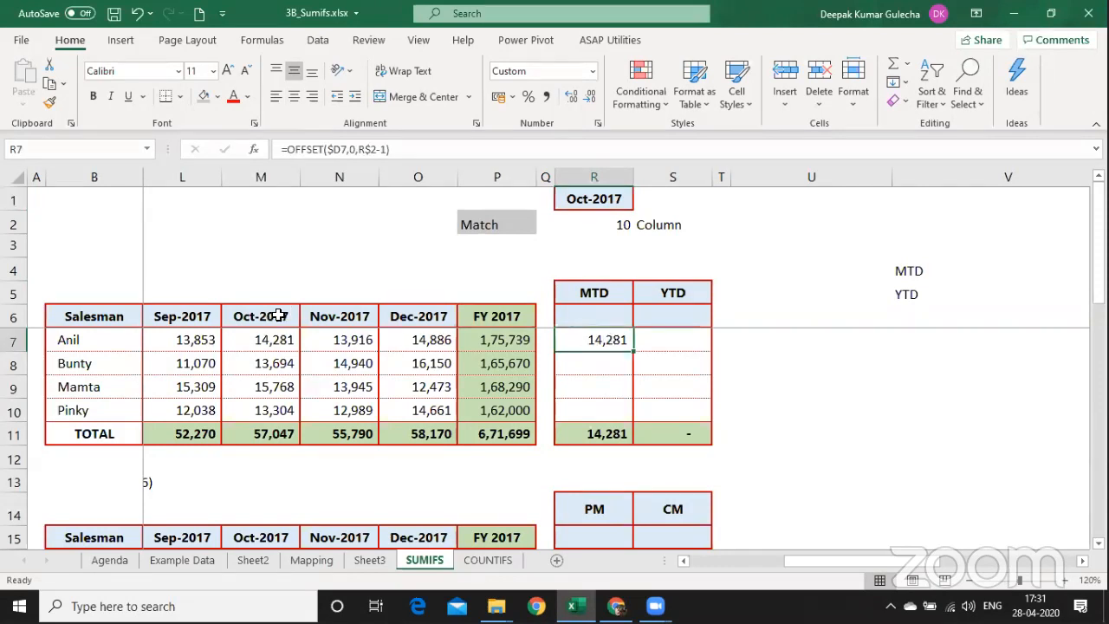
click(268, 337)
ctrl+click(578, 339)
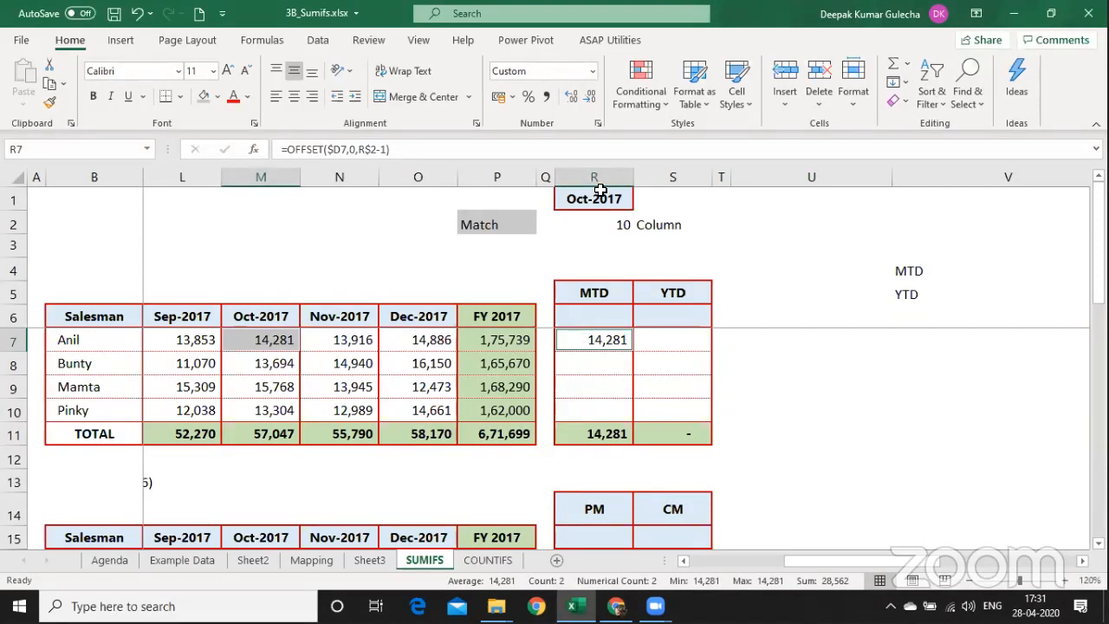
Enter =FORMULATEXT(R7) in R12 to display R7's OFFSET formula text.
double_click(609, 340)
key(Return)
key(Down)
key(Down)
key(Down)
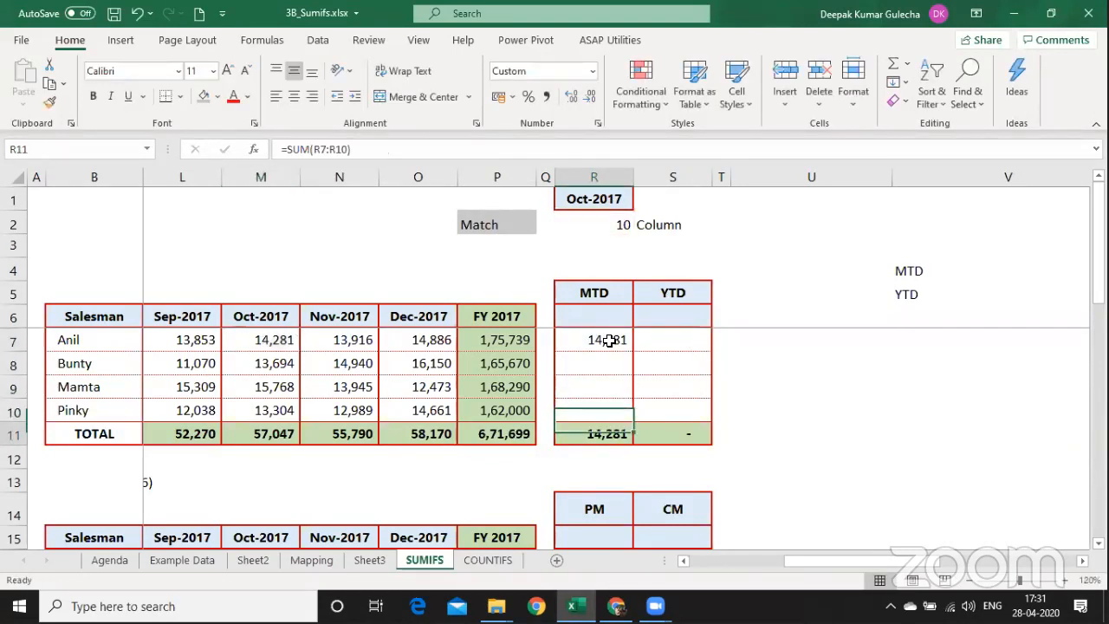
key(Down)
key(Down)
text(=form)
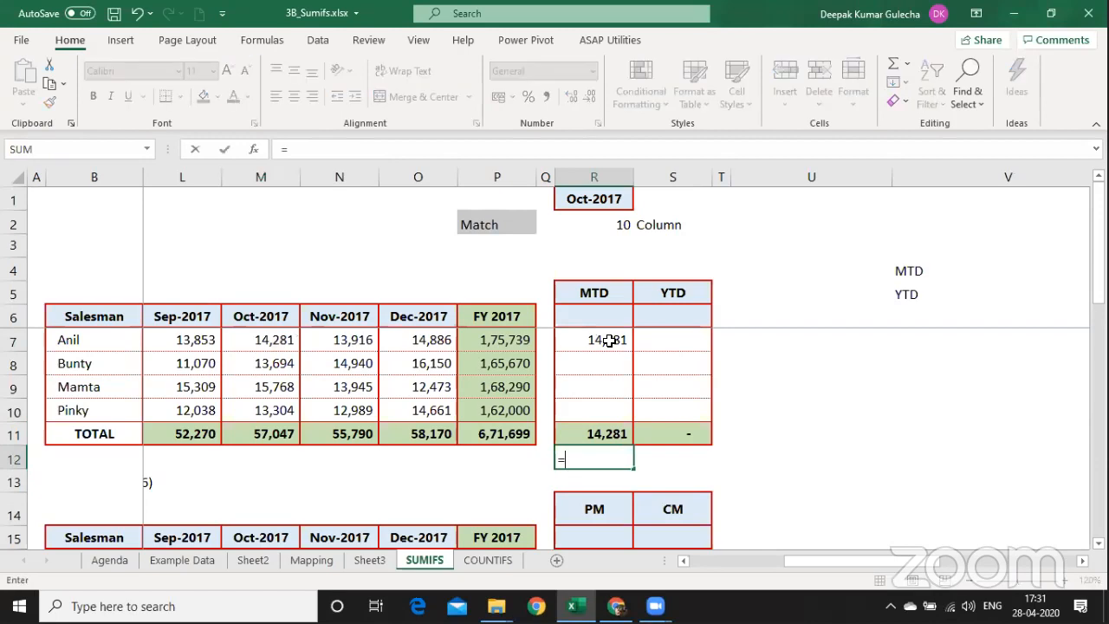
key(Tab)
key(Up)
key(Up)
key(Up)
key(Up)
key(Up)
key(Up)
key(Down)
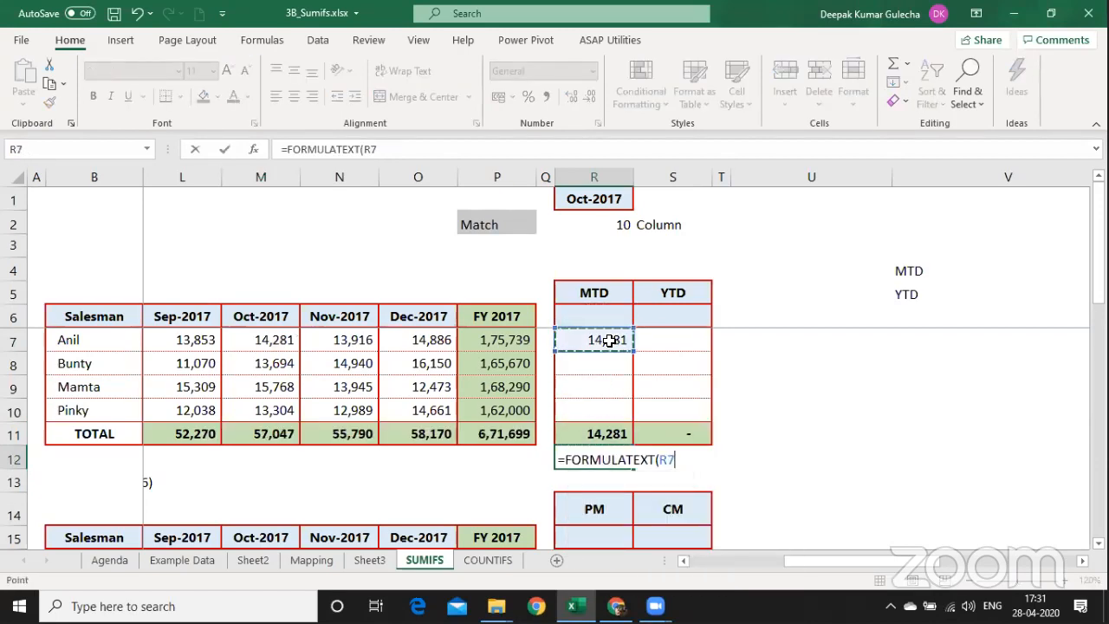
key(Return)
Copy the note to R3 and repoint it as =FORMULATEXT(R2) showing the MATCH formula.
key(Up)
key(Up)
key(Up)
key(Up)
key(Up)
key(Up)
key(Up)
key(Up)
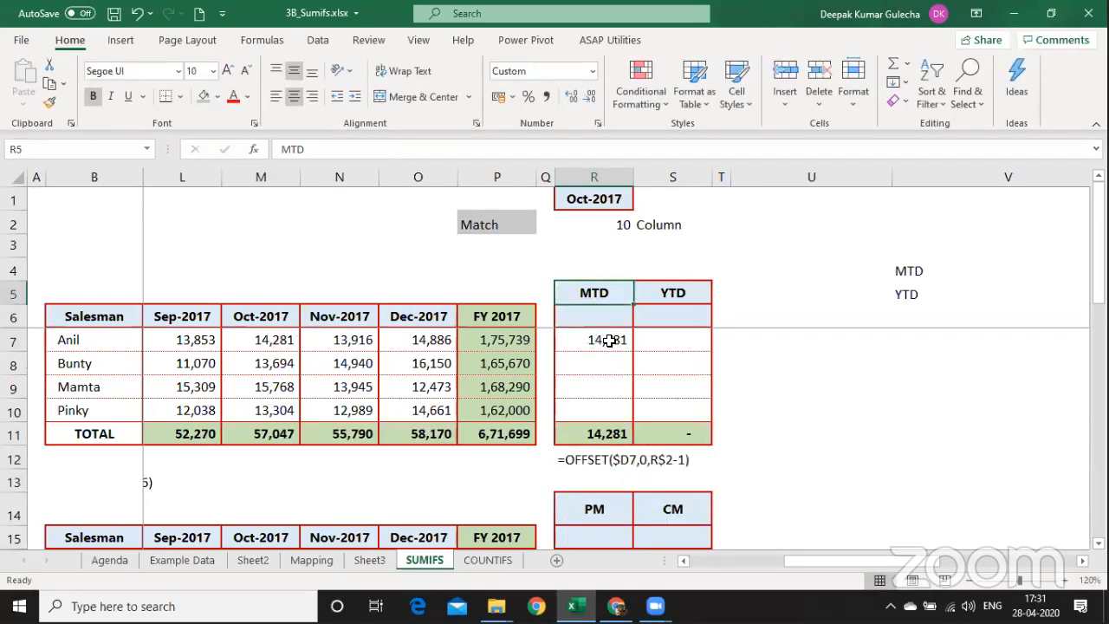
key(Down)
key(Down)
key(Down)
key(Down)
key(Down)
key(Down)
key(Down)
key(ctrl+c)
key(Up)
key(Up)
key(Up)
key(Up)
key(Up)
key(Up)
key(Up)
key(Up)
key(Up)
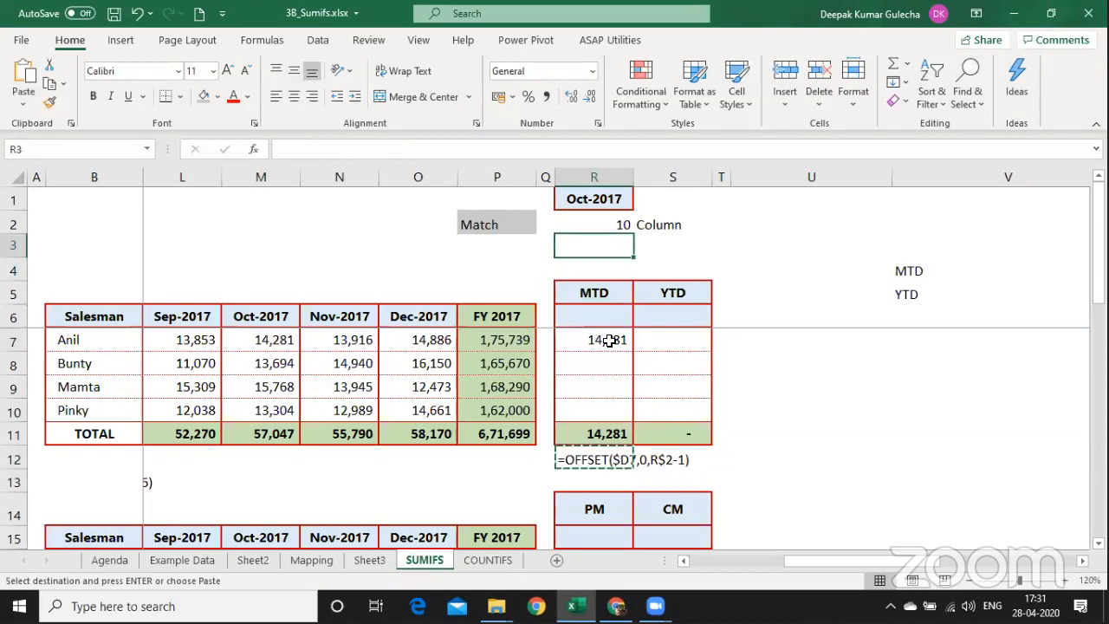
key(ctrl+v)
key(F2)
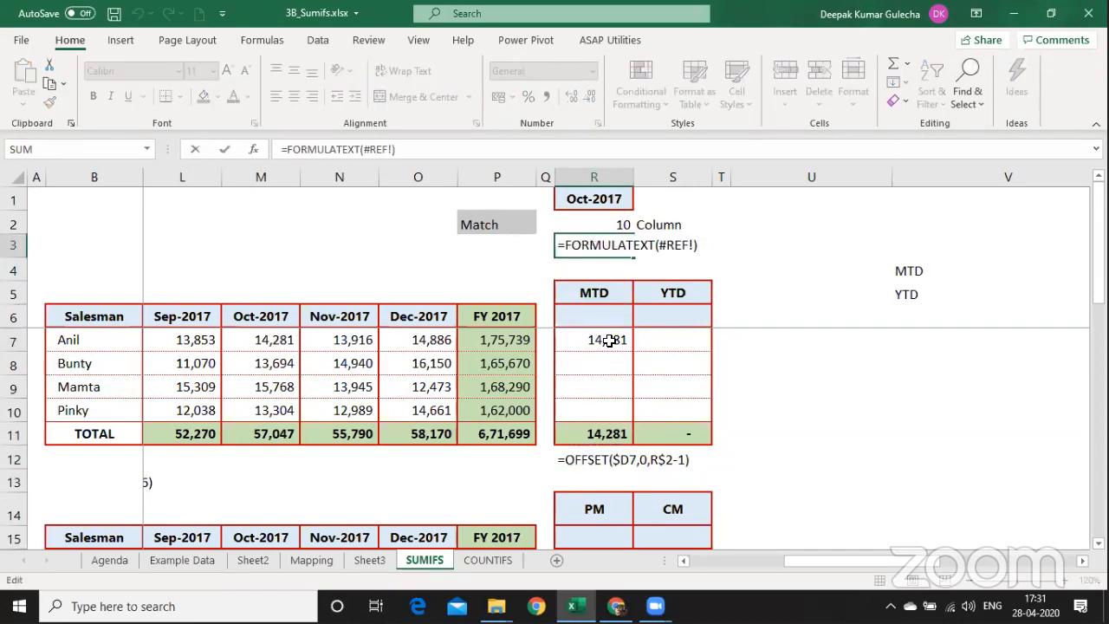
key(Left)
key(BackSpace)
key(BackSpace)
key(BackSpace)
key(BackSpace)
key(BackSpace)
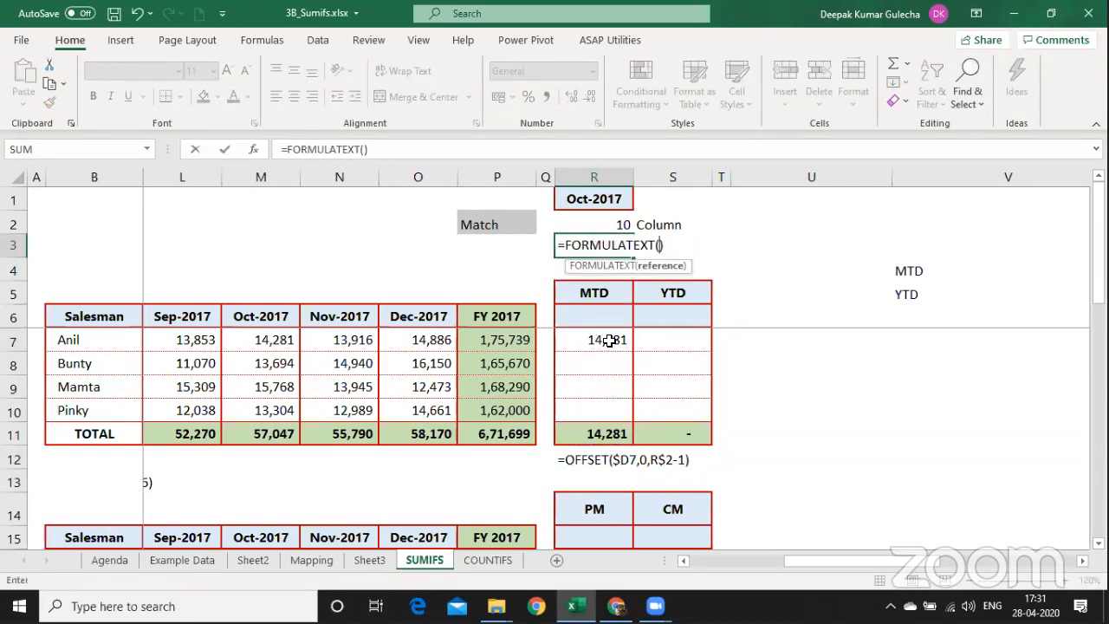
key(Up)
key(Return)
Shade the R3 and R12 notes with a fill colour and middle-align them.
key(Up)
key(shift+Right)
key(shift+Right)
key(shift+Left)
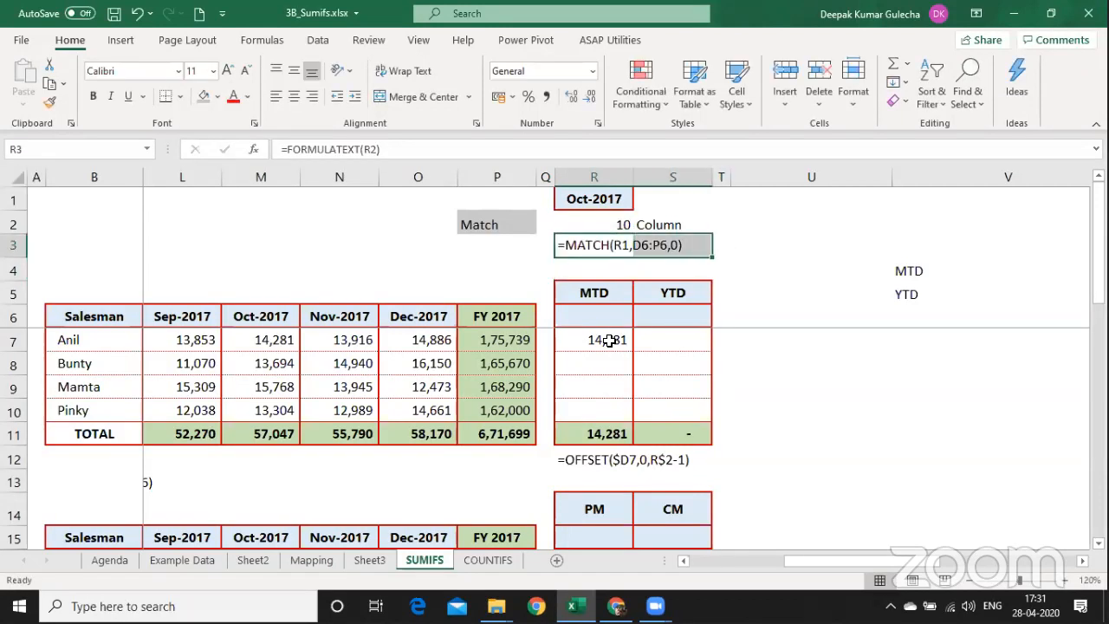
click(217, 96)
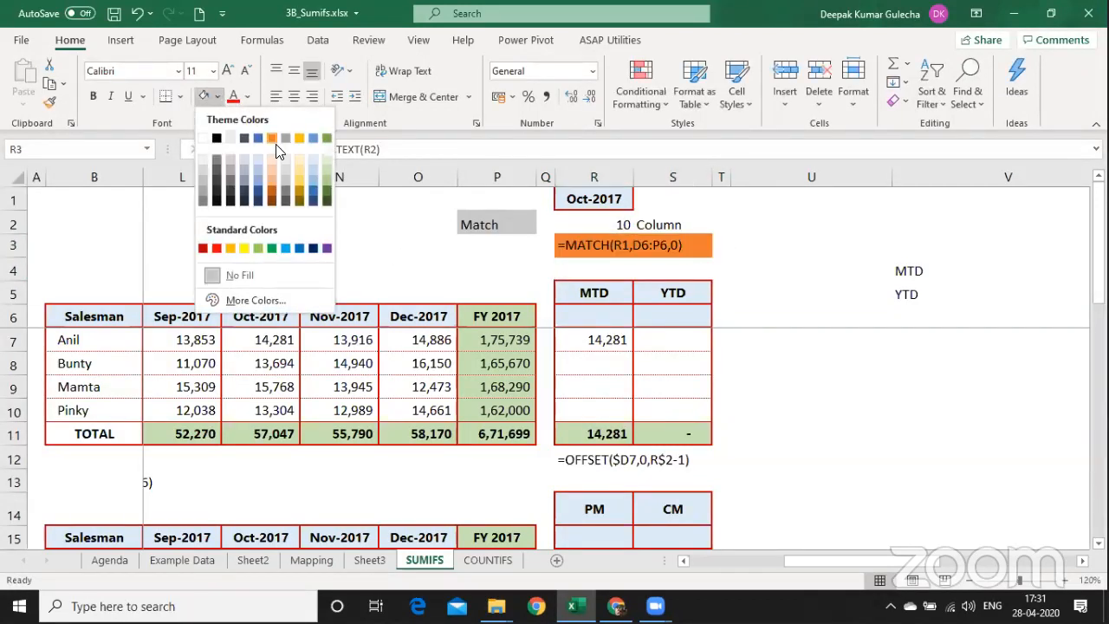
key(Escape)
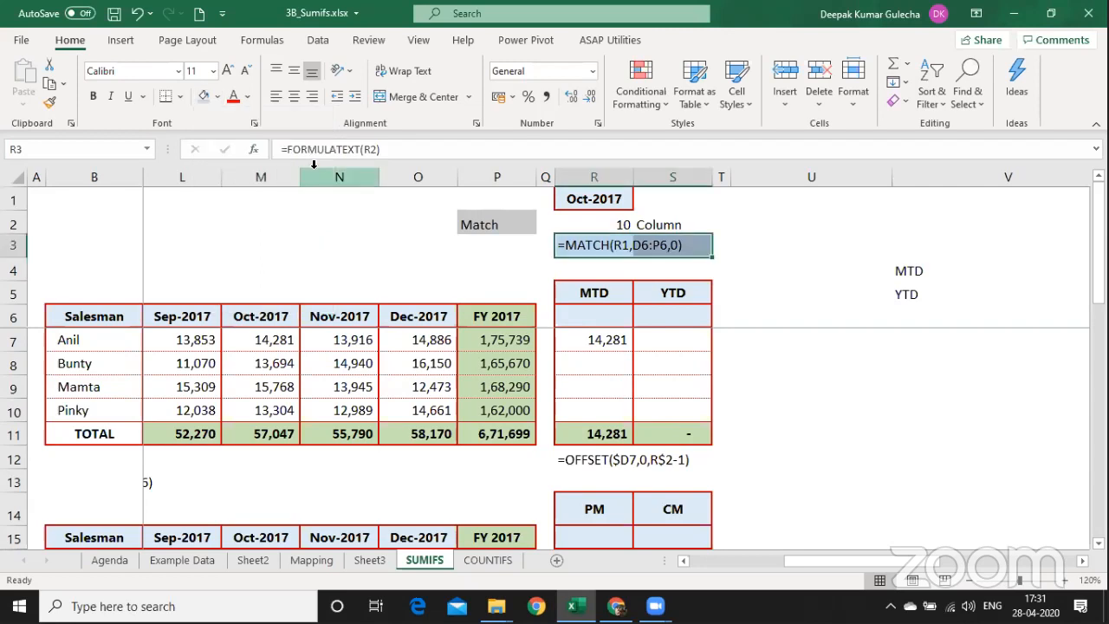
key(Down)
key(Down)
key(Down)
key(Down)
key(Down)
key(Down)
key(Down)
key(Down)
key(Down)
key(shift+Right)
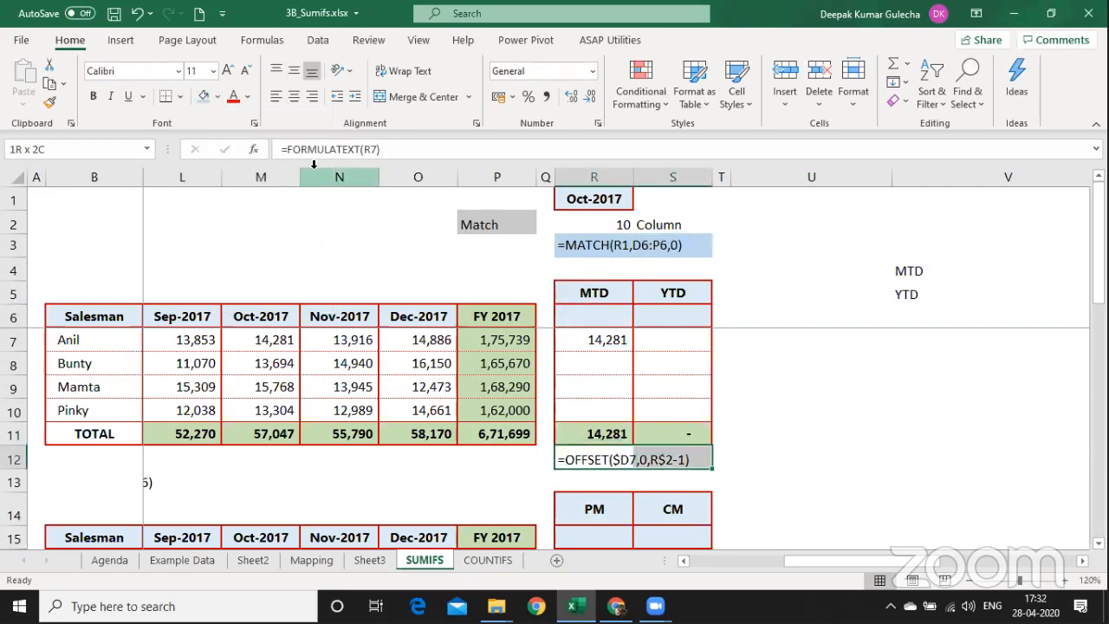
click(204, 96)
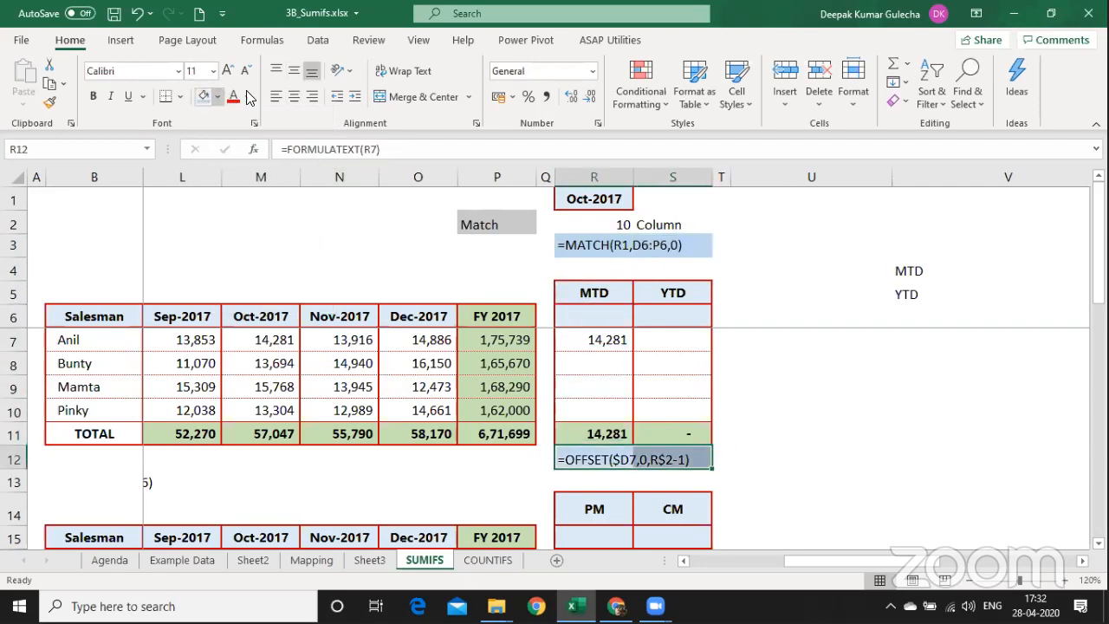
click(299, 69)
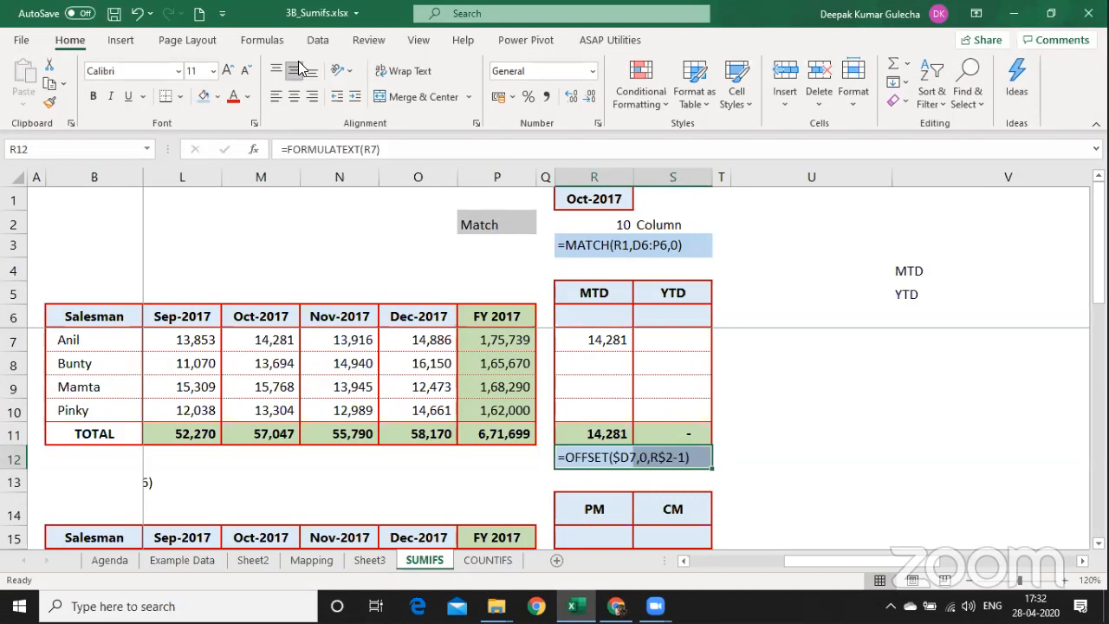
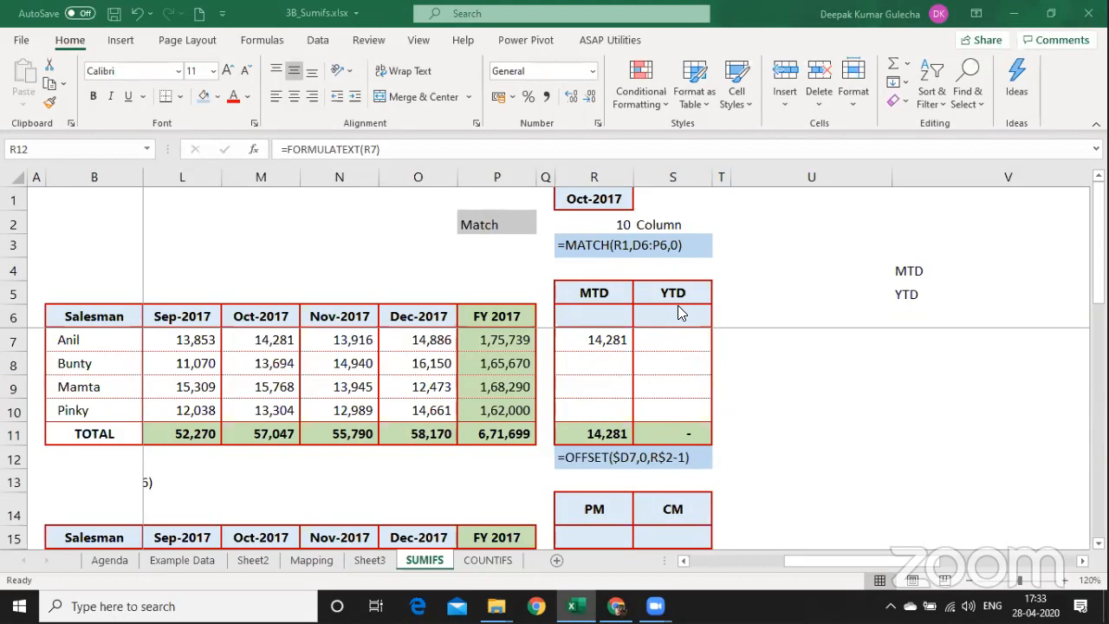
Paste R7's OFFSET formula as formulas-only into R7:R10, giving 14,281, 13,694, 15,768 and 13,304.
click(602, 346)
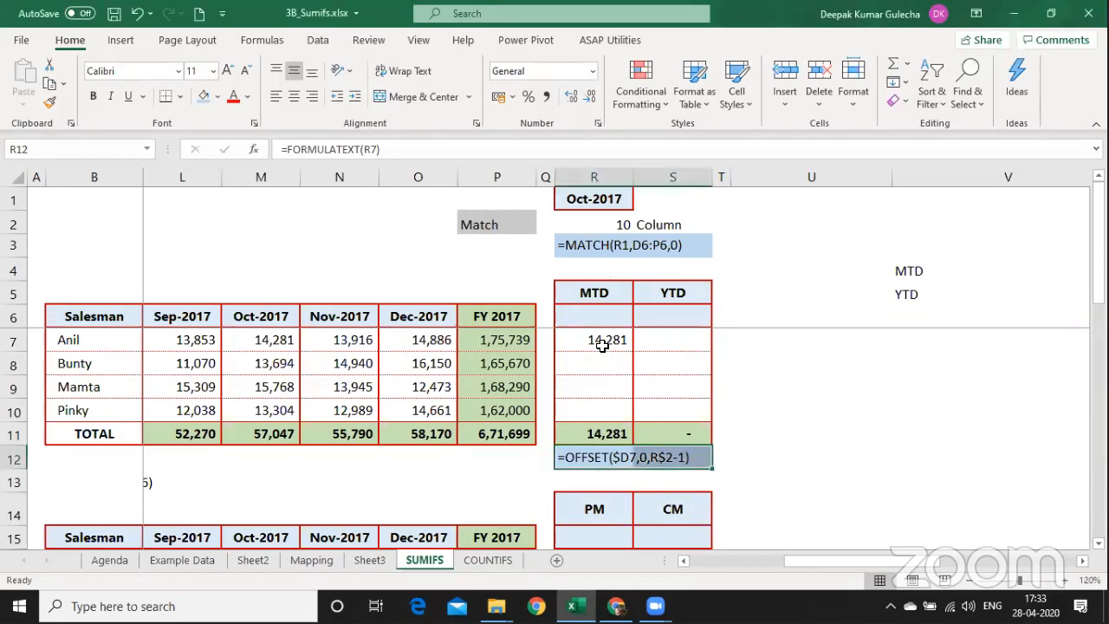
click(602, 345)
key(ctrl+c)
key(shift+Down)
key(shift+Down)
key(shift+Down)
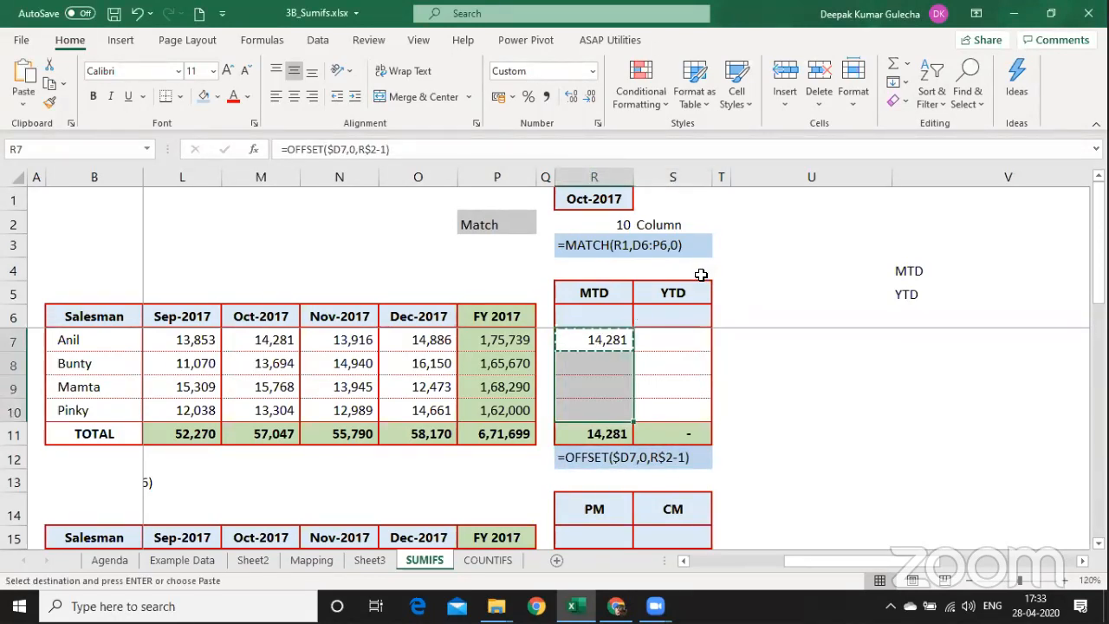
key(ctrl+alt+v)
key(f)
key(Return)
key(Right)
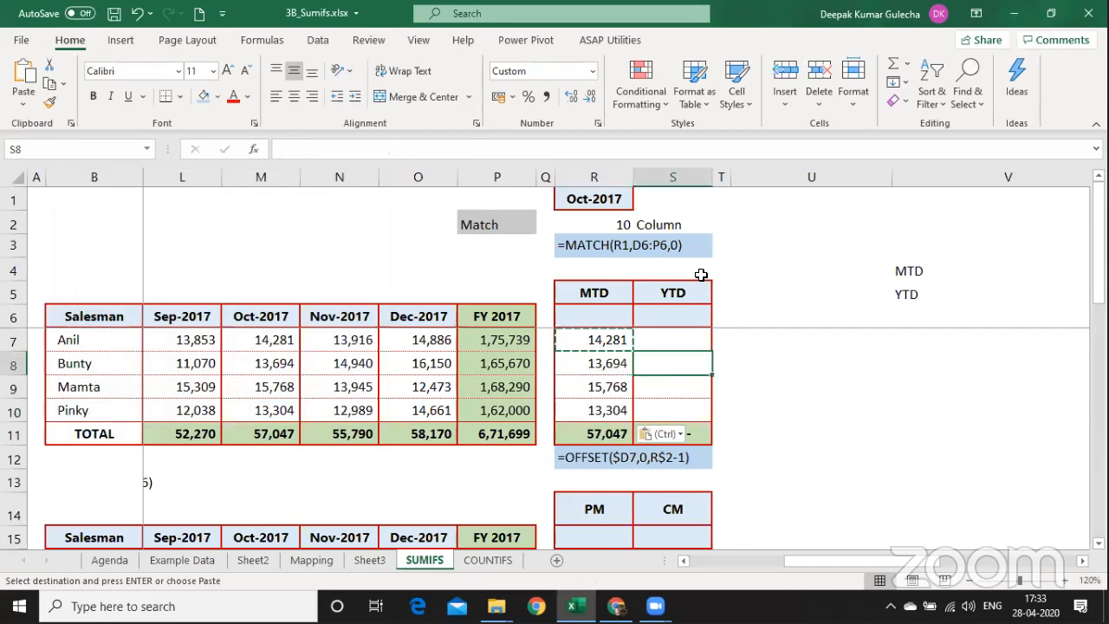
key(Up)
key(Right)
key(Right)
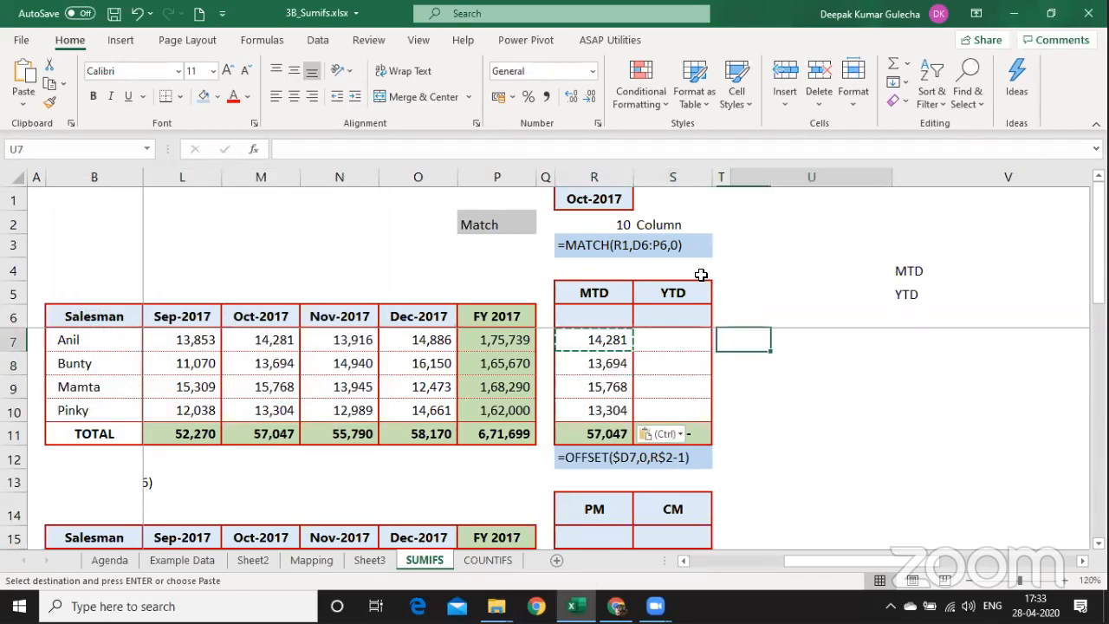
key(Right)
key(Right)
key(Right)
key(Right)
key(Right)
key(Right)
key(Right)
key(Right)
key(Right)
key(Right)
key(Right)
key(Right)
key(Right)
key(Right)
key(Right)
key(Right)
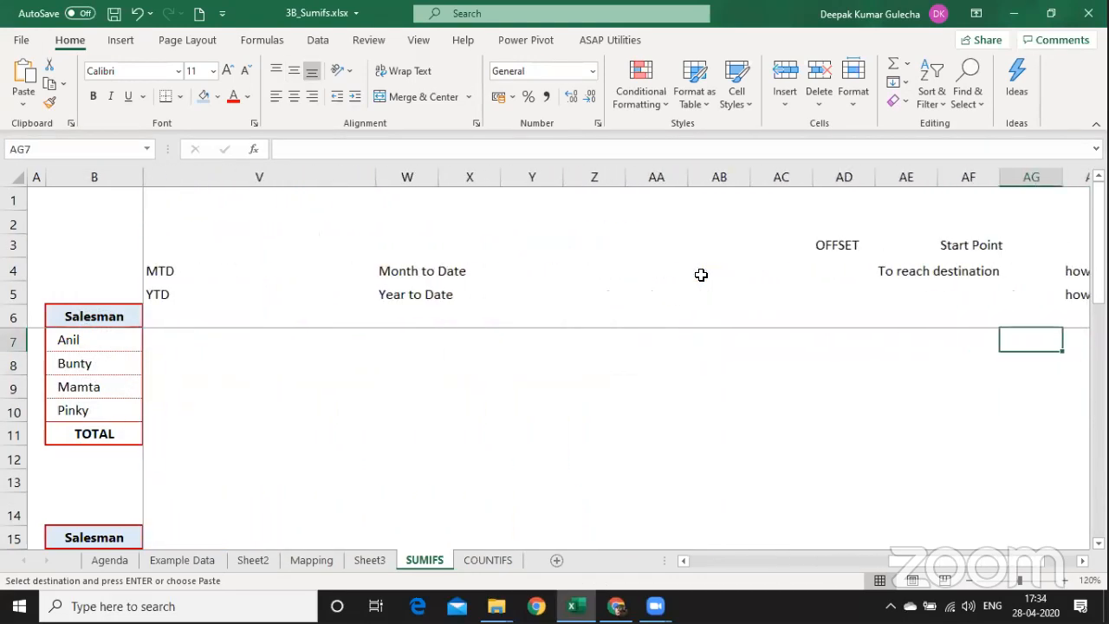
Type the notes 'YTD' and 'ADDING' into AD8 and AD9.
key(Right)
key(Right)
key(Right)
key(Left)
key(Left)
key(Left)
key(Left)
key(Left)
key(Left)
key(Left)
key(Left)
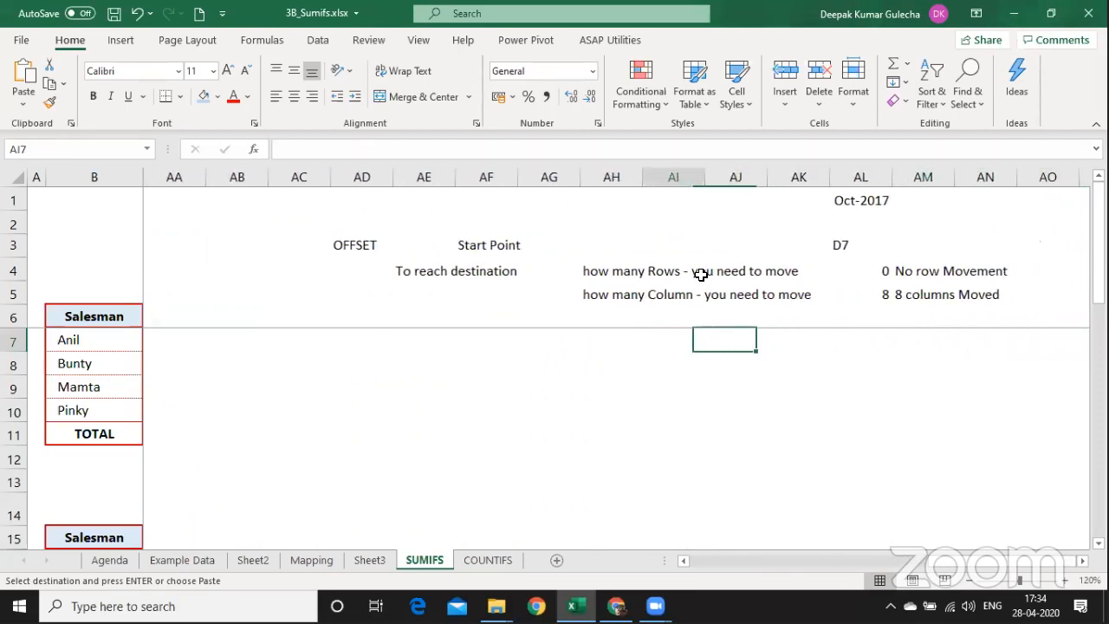
key(Left)
key(Left)
key(Left)
key(Down)
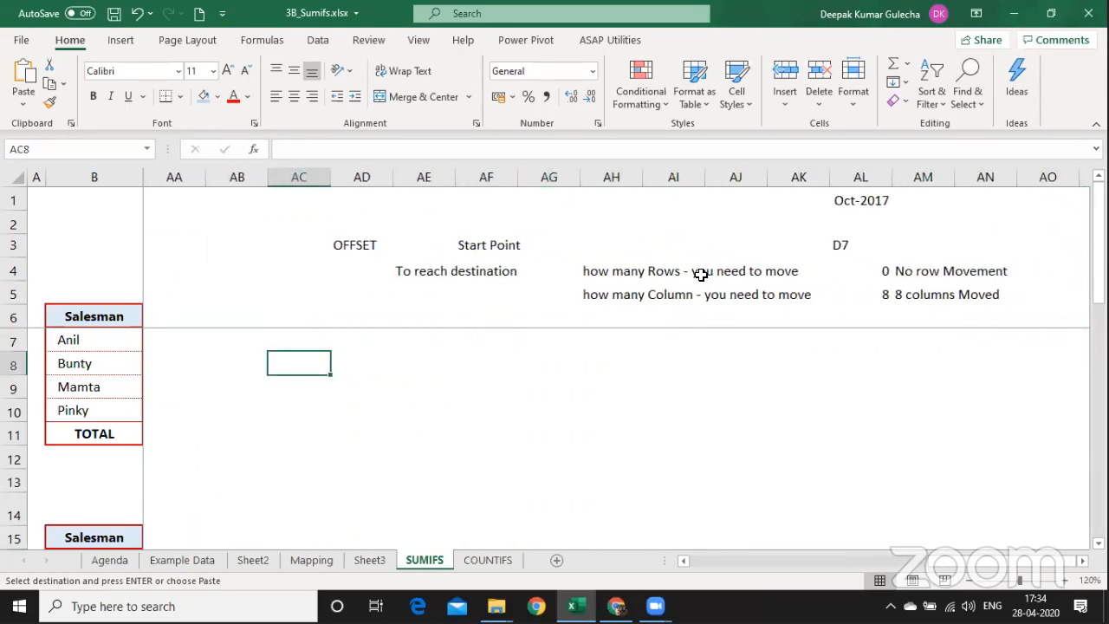
key(Right)
text(YTD)
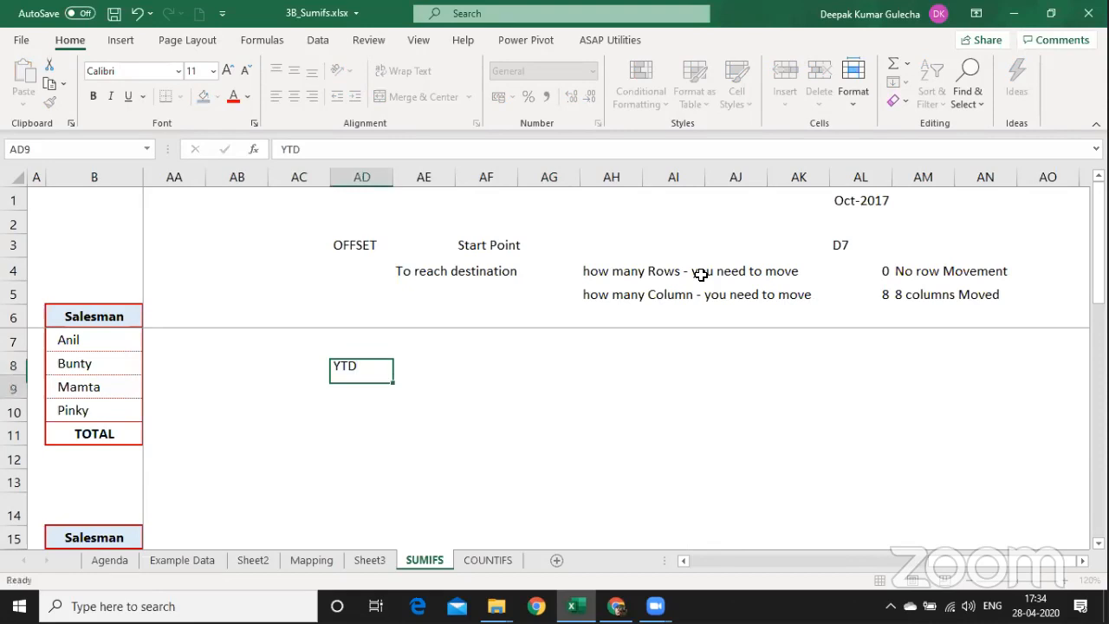
key(Return)
text(ADDING)
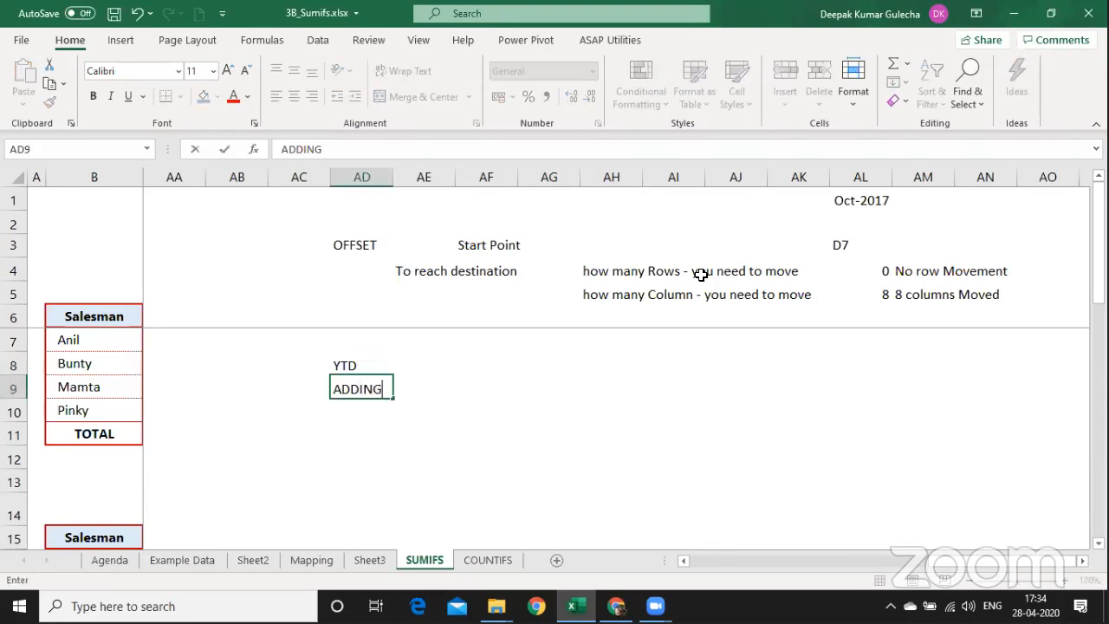
key(Return)
Add 'From start to end' beside ADDING, and 'SUM' and 'OFFSET' in row 10.
key(Right)
text(From )
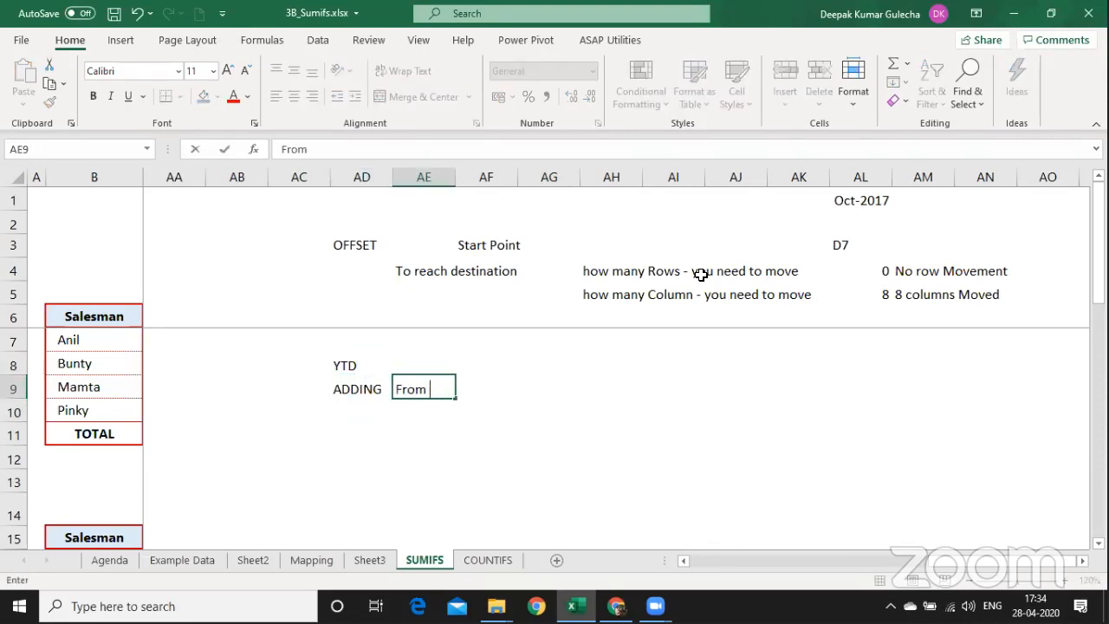
text(start to end)
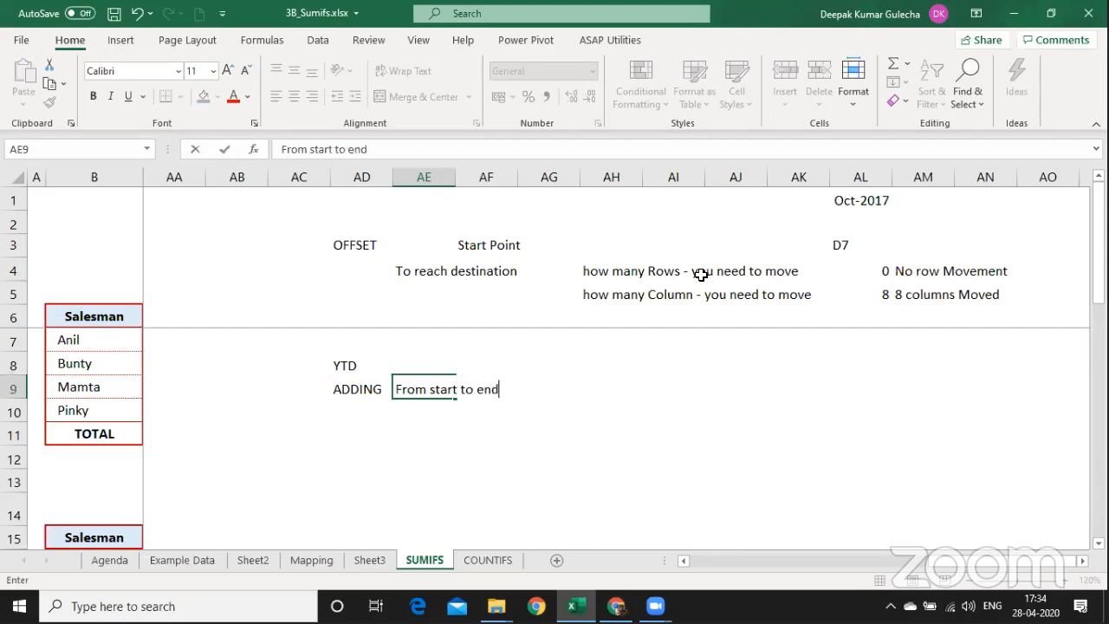
key(Return)
key(Right)
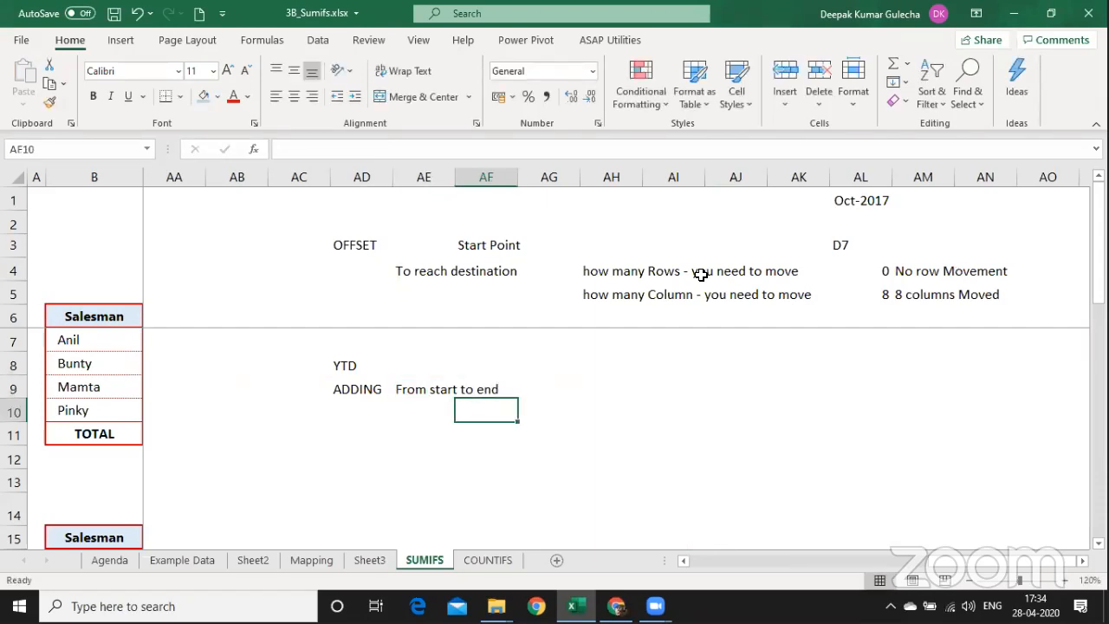
key(Left)
key(Left)
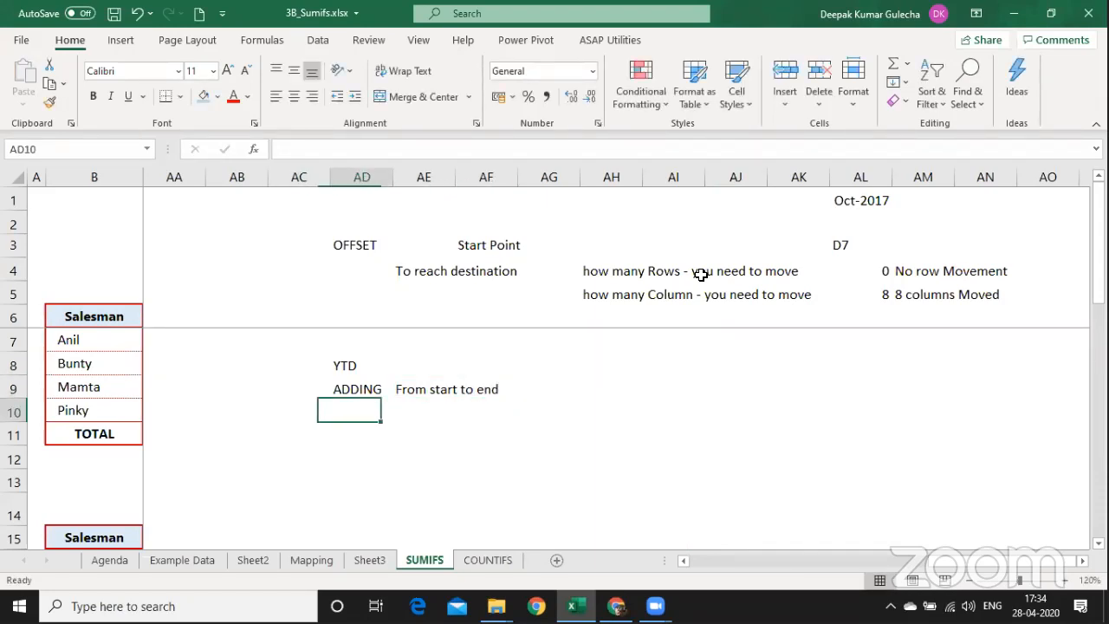
text(SUM)
key(Tab)
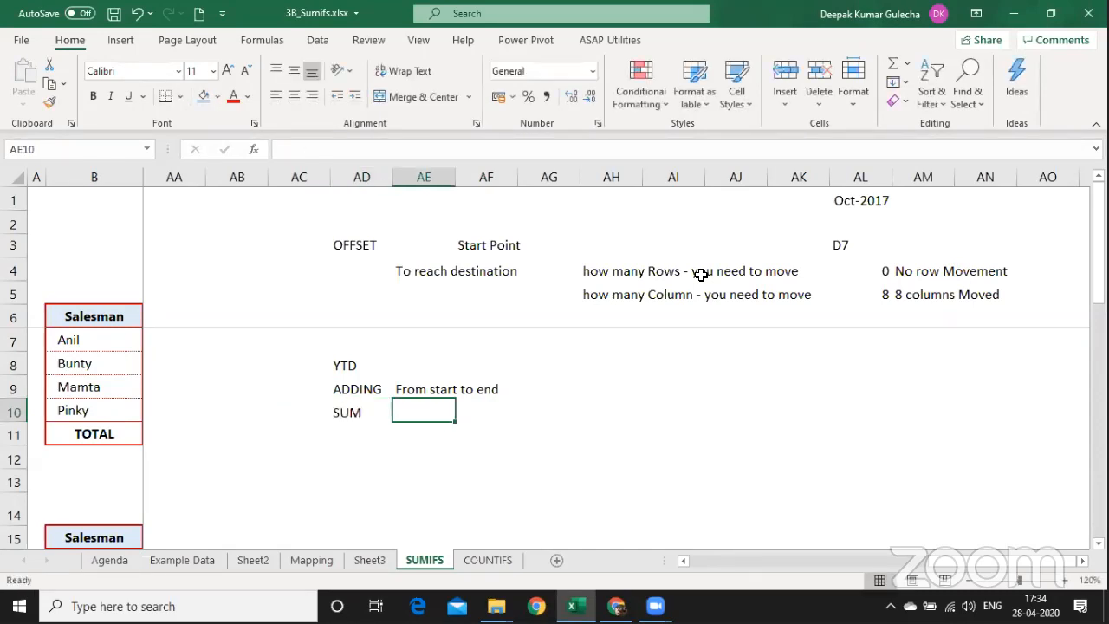
text(OFFSET)
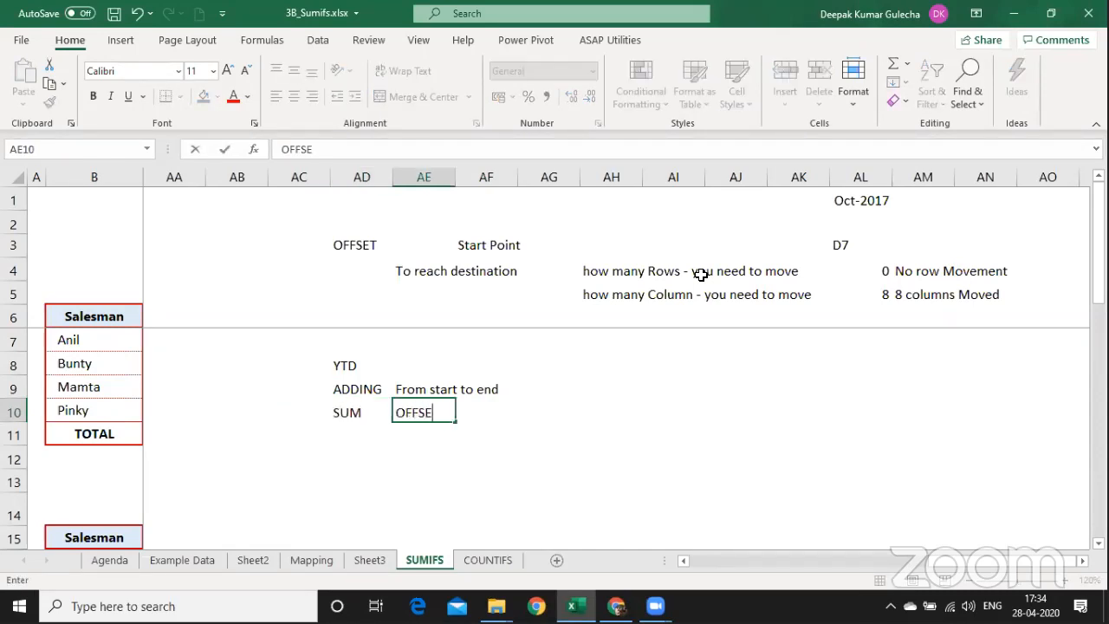
key(Return)
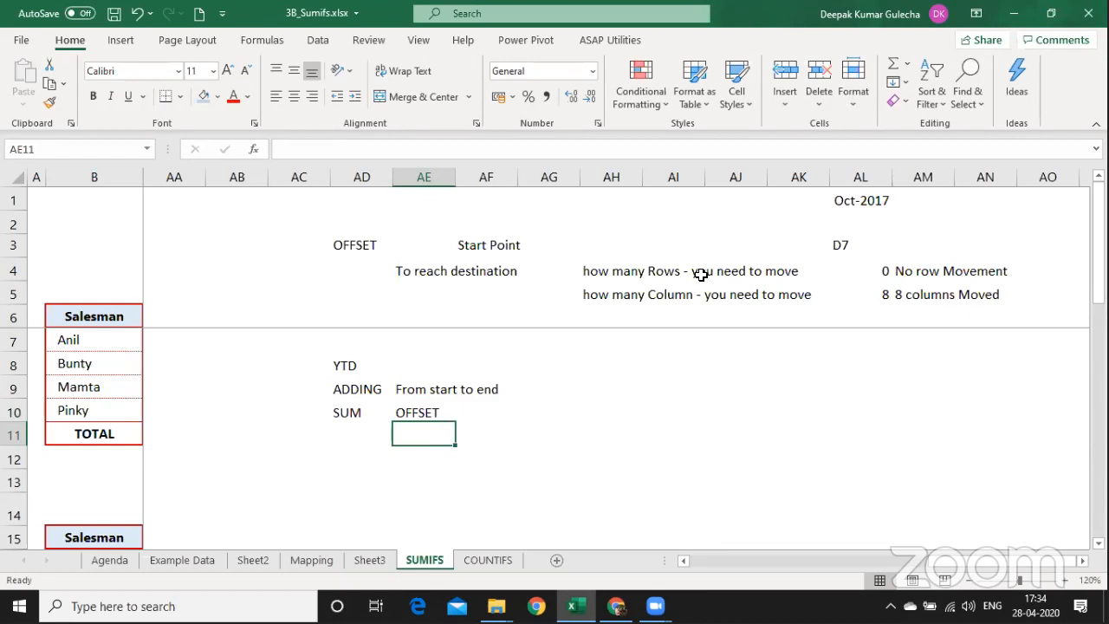
Begin selecting the OFFSET explanation block from its Start Point label.
key(Up)
key(Up)
key(Up)
key(Up)
key(Up)
key(Up)
key(Up)
key(Up)
key(Right)
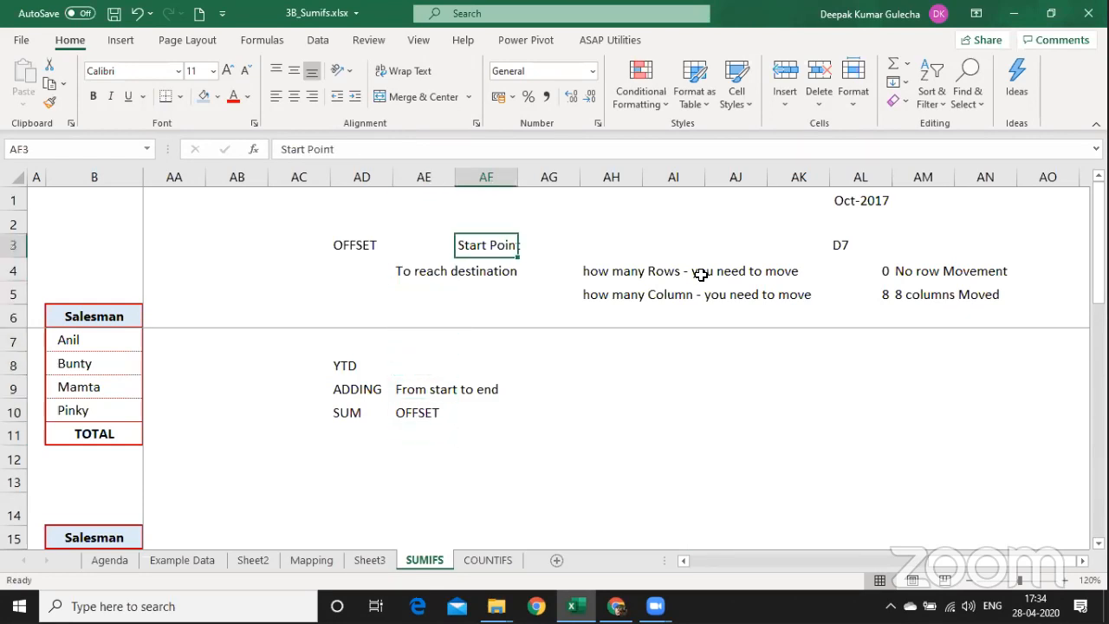
key(Down)
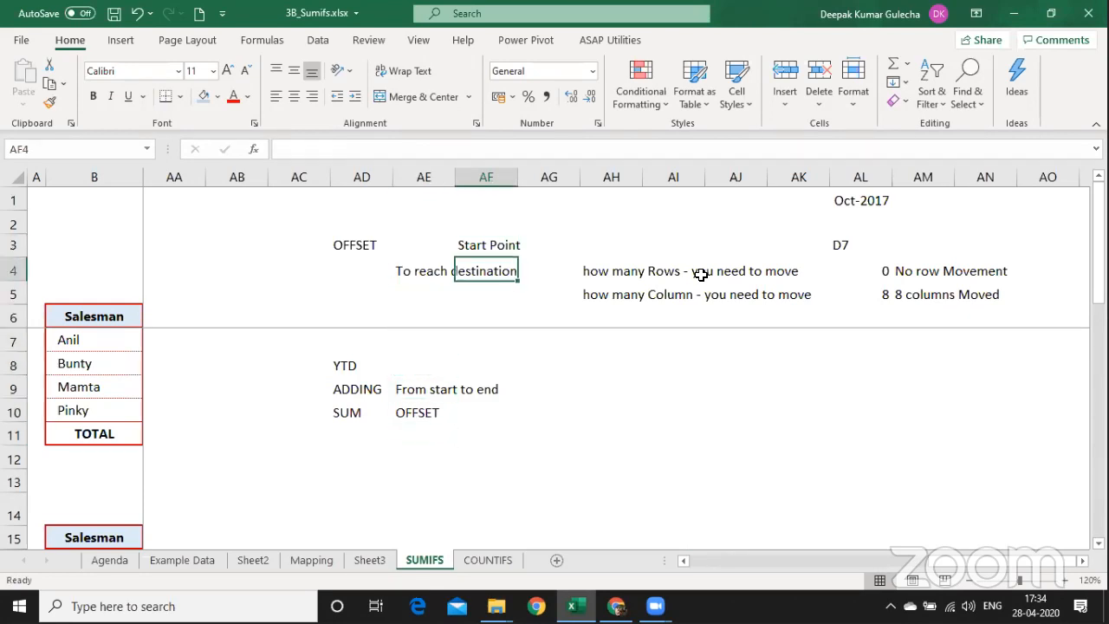
key(Down)
key(Down)
key(Down)
key(Down)
key(Down)
key(Up)
key(Up)
key(Up)
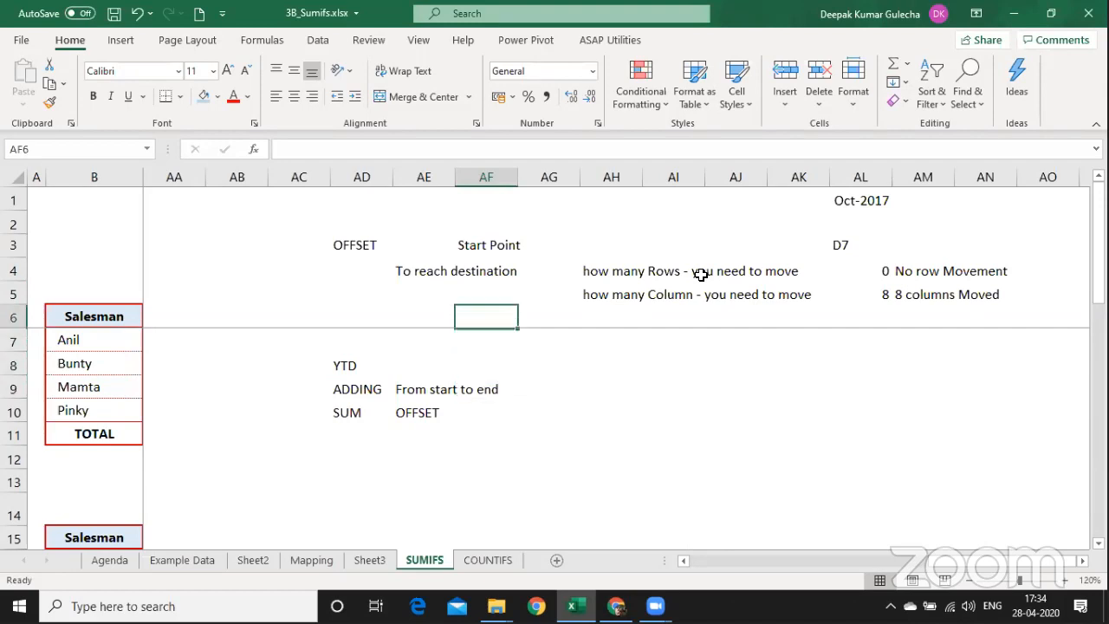
key(Up)
key(Up)
key(Up)
key(shift+Down)
key(shift+Down)
key(shift+Down)
Copy the OFFSET explanation block and paste it below at AF10.
key(shift+Right)
key(shift+Right)
key(shift+Right)
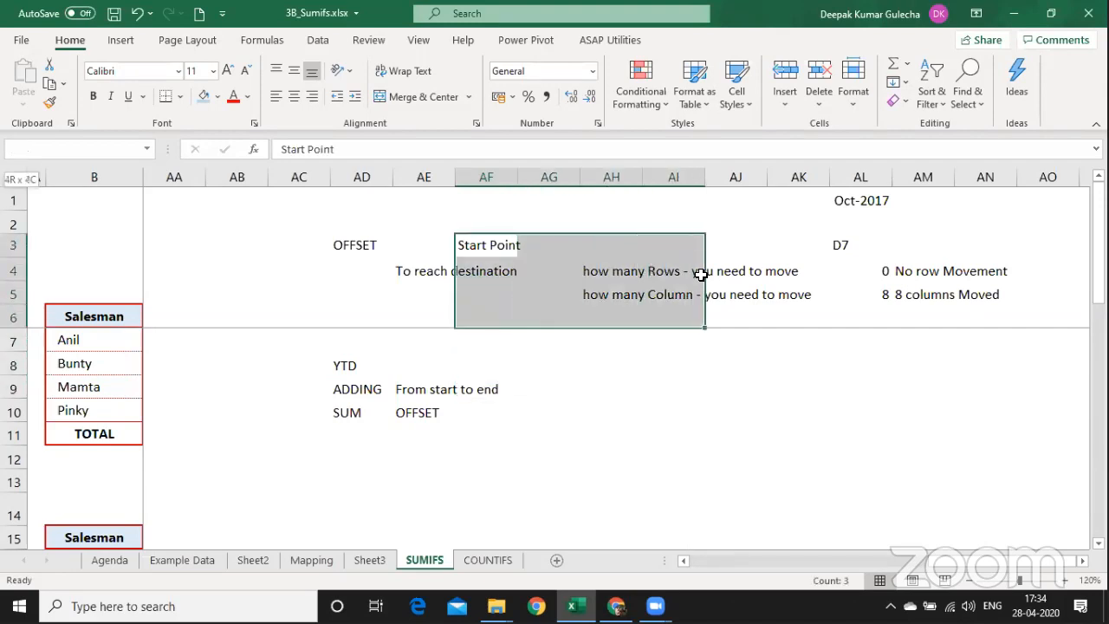
key(shift+Right)
key(shift+Right)
key(ctrl+c)
key(Down)
key(Down)
key(Down)
key(Down)
key(Down)
key(Down)
key(Down)
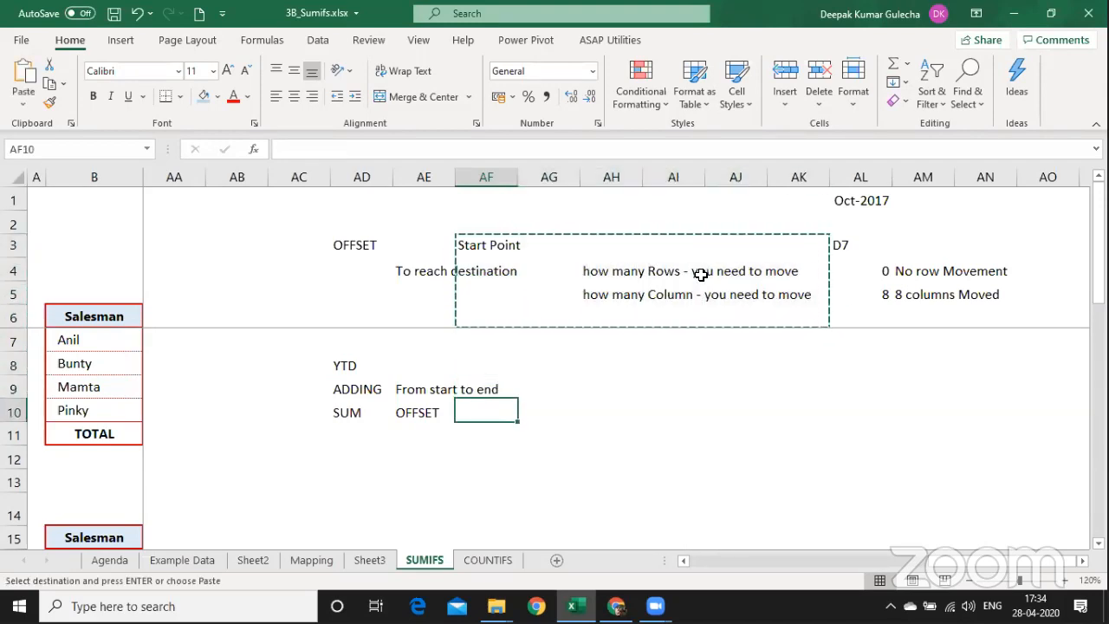
key(Return)
key(Down)
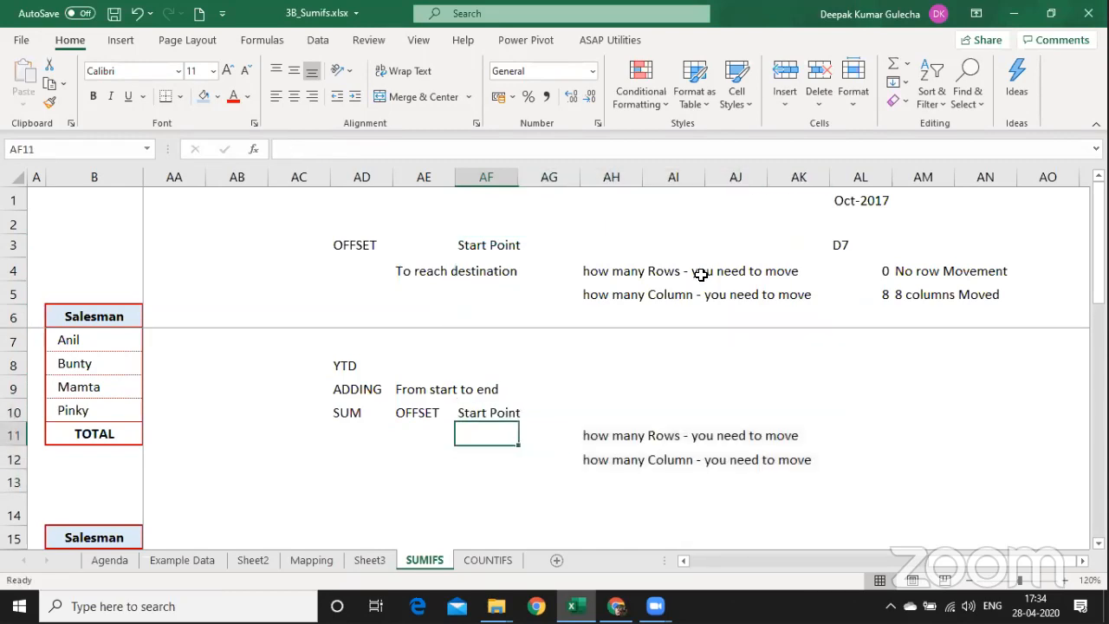
Copy the 'To reach destination' label from the original explanation.
key(ctrl+Up)
key(ctrl+Up)
key(ctrl+Up)
key(Down)
key(Down)
key(Down)
key(Down)
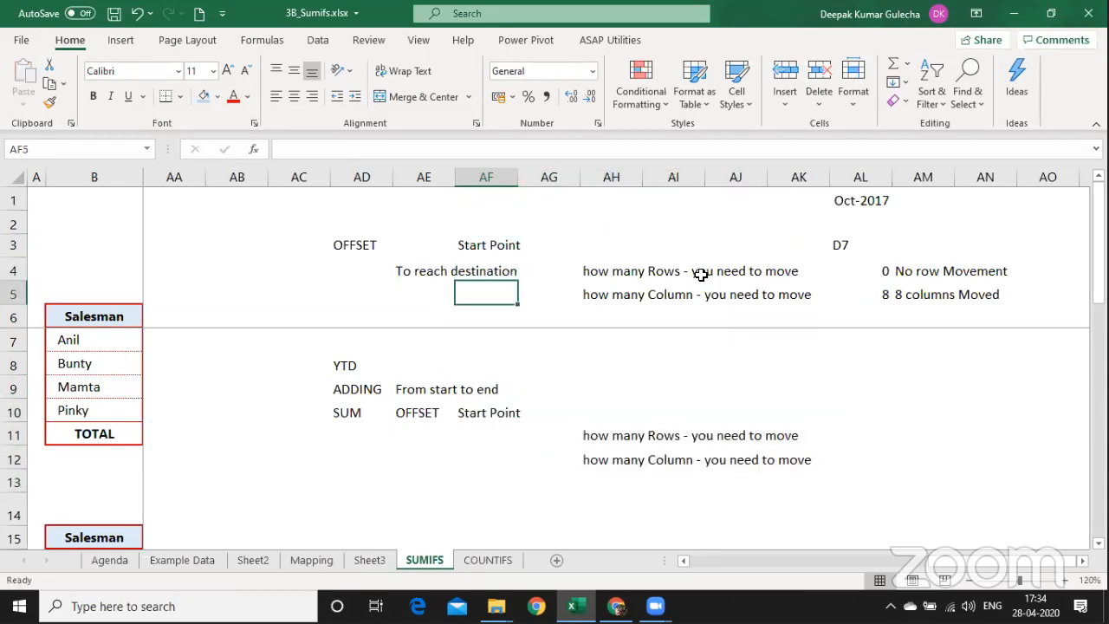
key(Up)
key(Left)
key(ctrl+c)
key(Down)
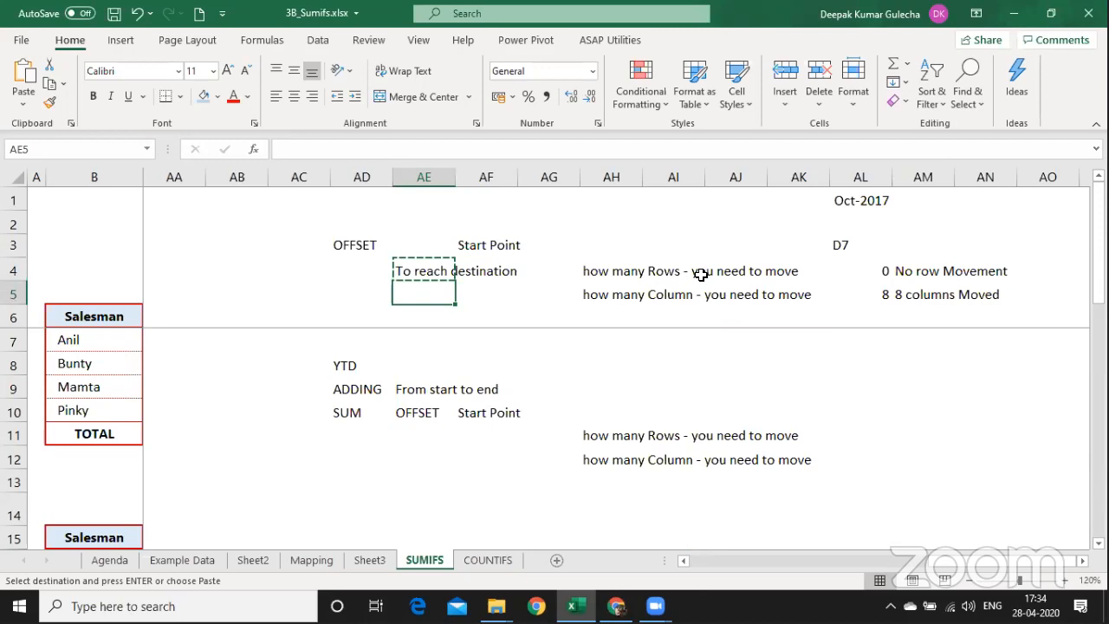
key(Down)
key(Down)
key(Down)
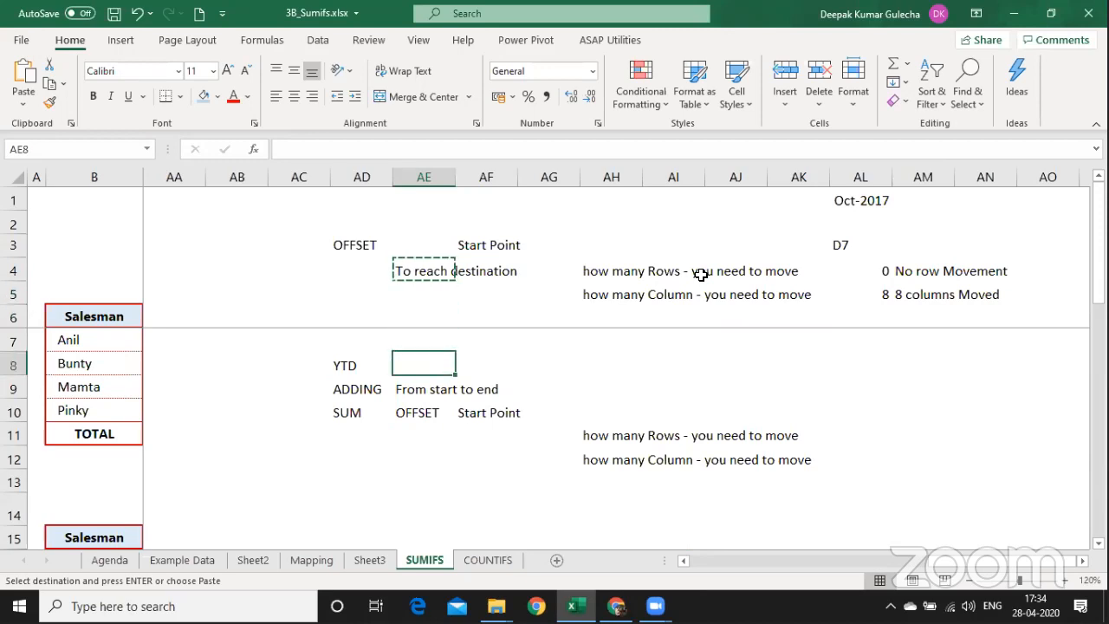
Paste the label into AF11 and reword it to 'To reach revised Start Point'.
key(Down)
key(Down)
key(Down)
key(Down)
key(Up)
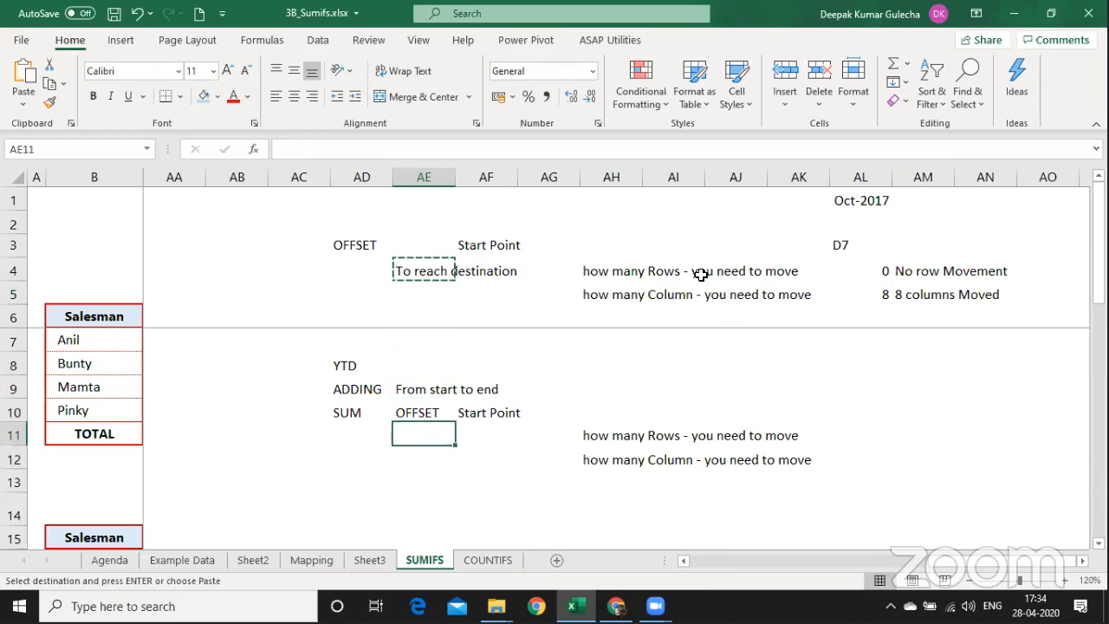
key(Right)
key(ctrl+v)
key(F2)
key(ctrl+shift+Left)
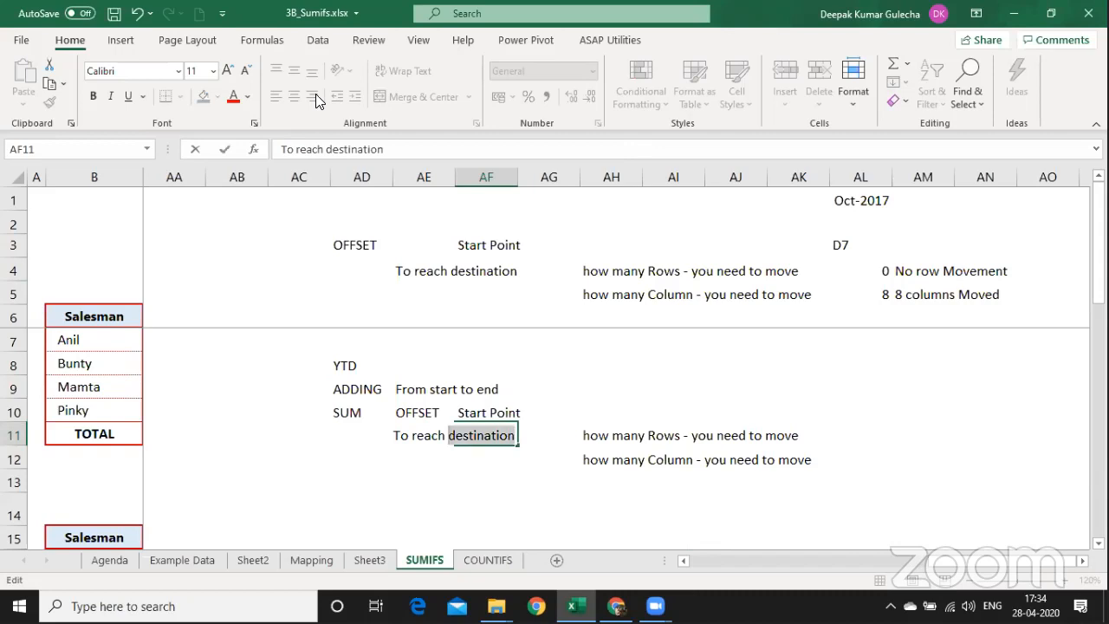
key(BackSpace)
text(r)
text(evi)
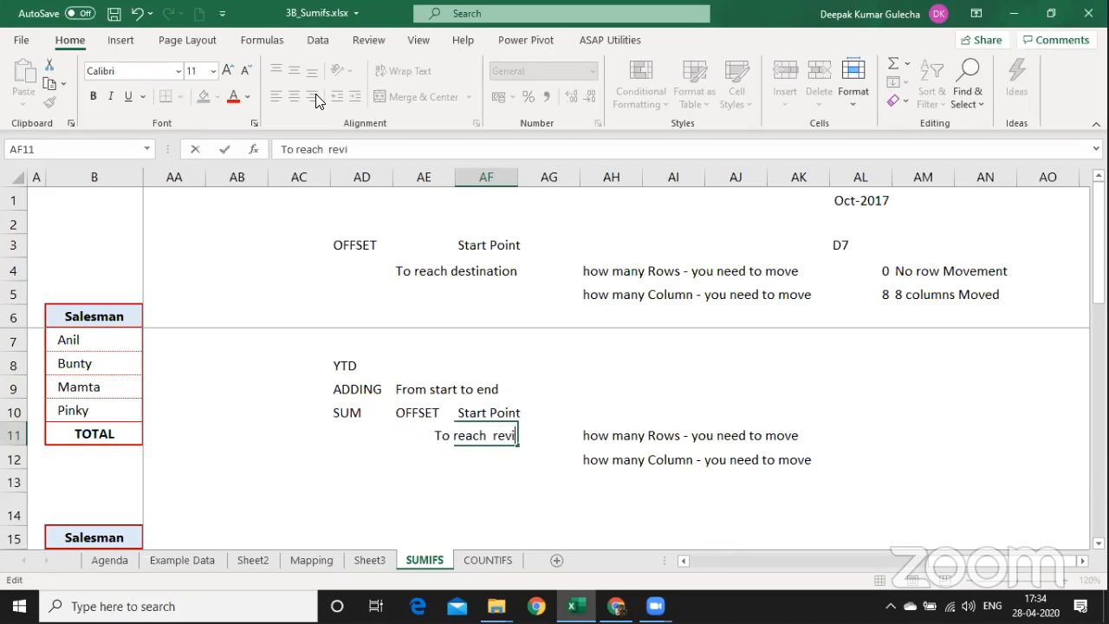
text(sed Start)
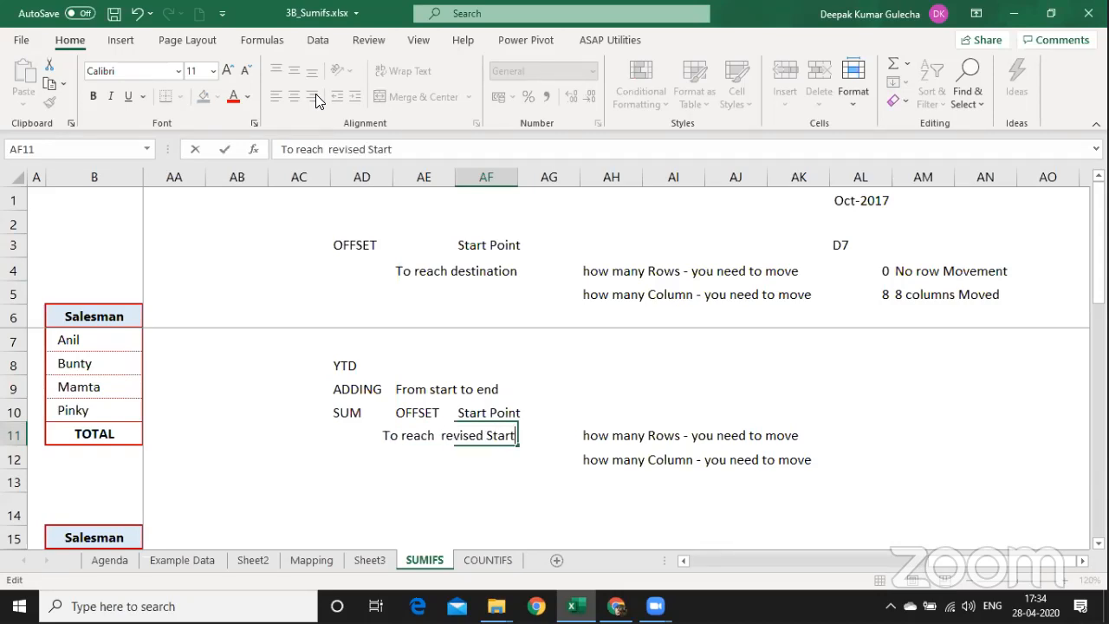
text( Point)
key(Return)
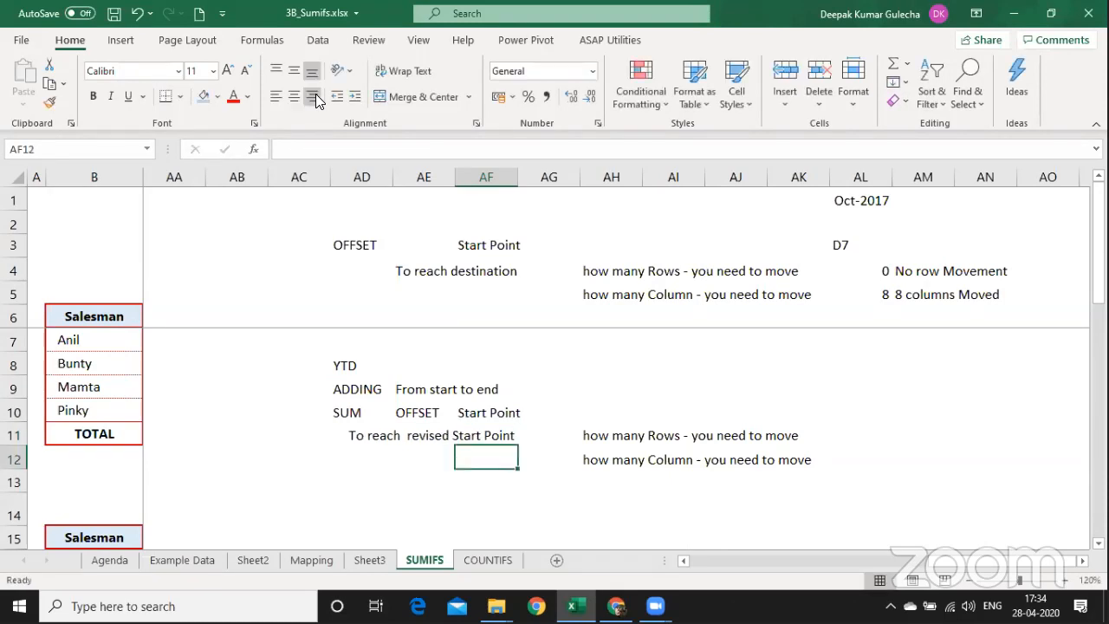
Enter D7 as the revised start point, then 0 rows and 0 columns to move.
key(Up)
key(Right)
key(Right)
key(Right)
key(Right)
key(Right)
key(Right)
key(Right)
key(Up)
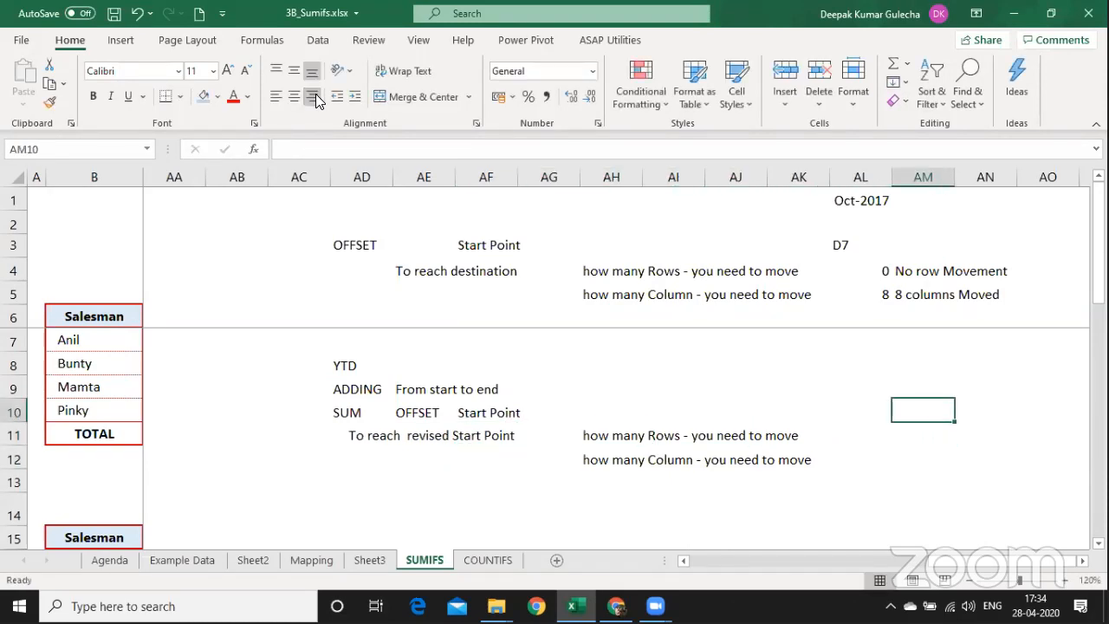
key(Left)
text(D)
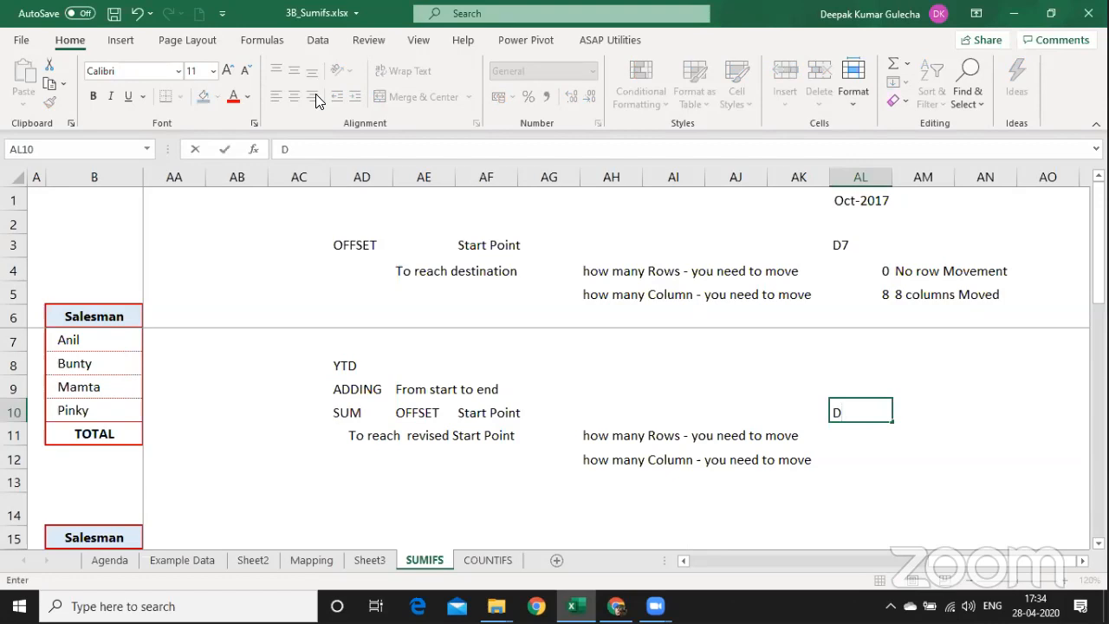
text(7)
key(Return)
text(0)
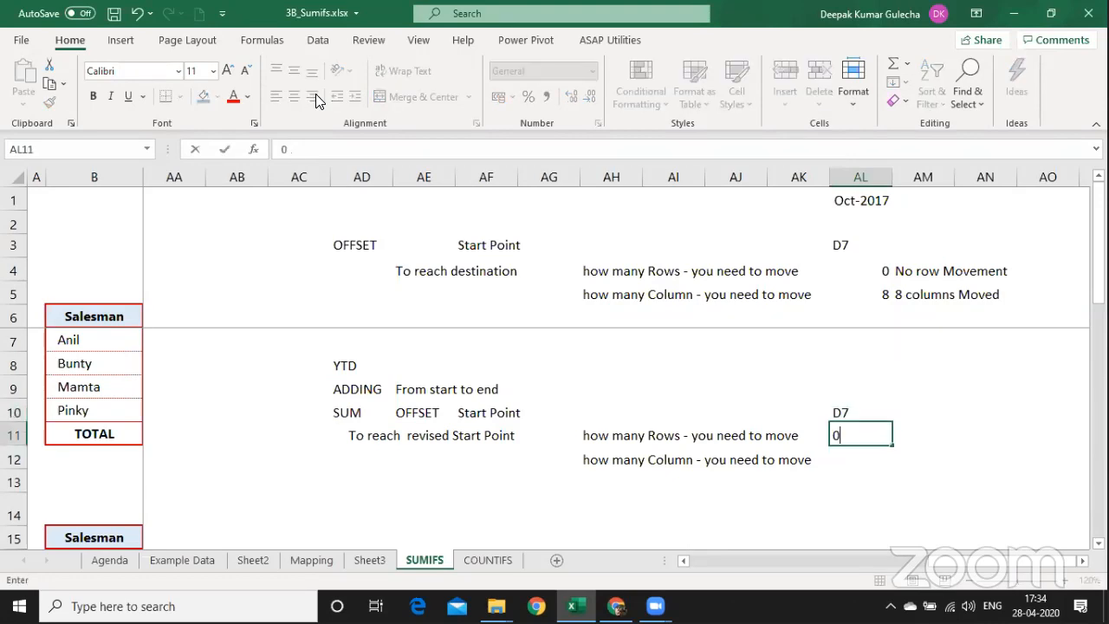
key(Return)
text(0)
key(Up)
key(Up)
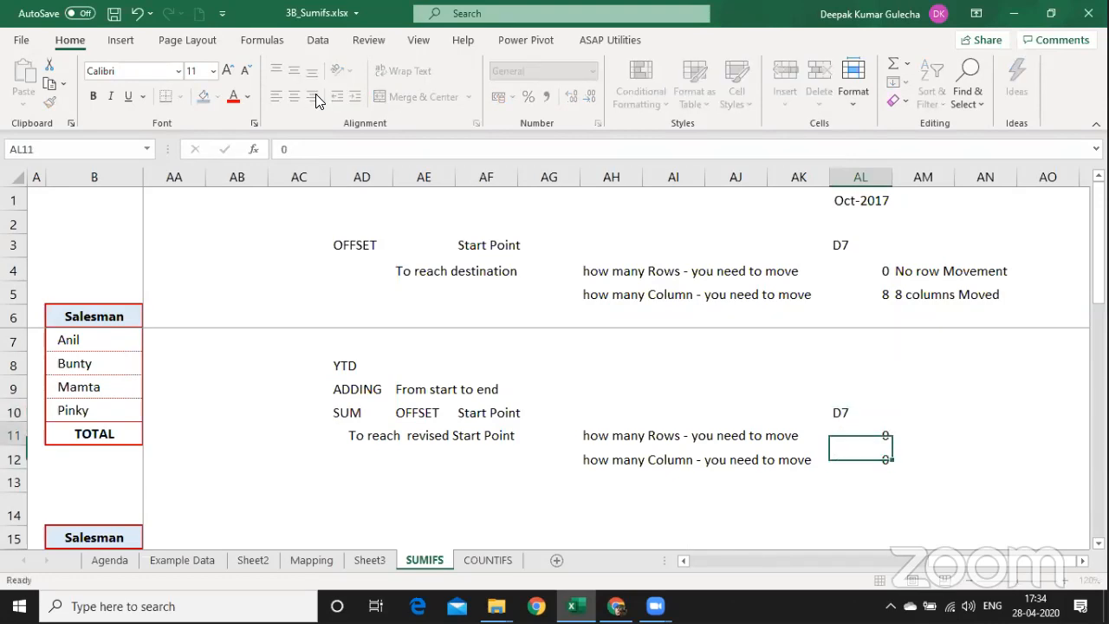
Add a 'What to add' label in AF13.
key(shift+Down)
key(shift+Down)
key(shift+Left)
key(shift+Left)
key(shift+Left)
key(shift+Left)
key(shift+Left)
key(shift+Left)
key(shift+Left)
key(shift+Left)
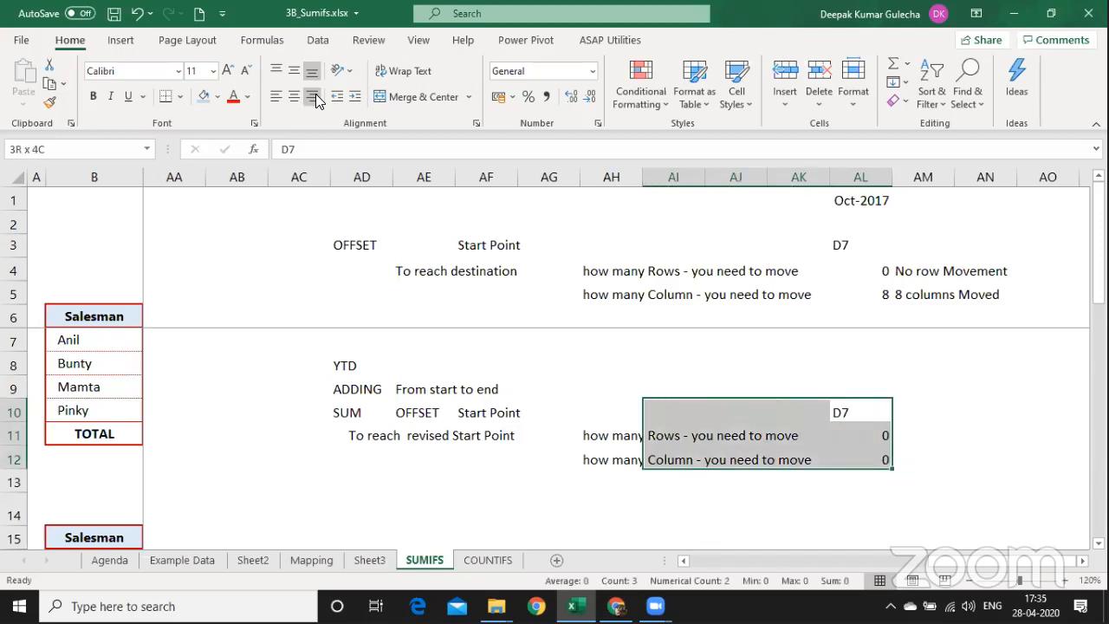
key(shift+Right)
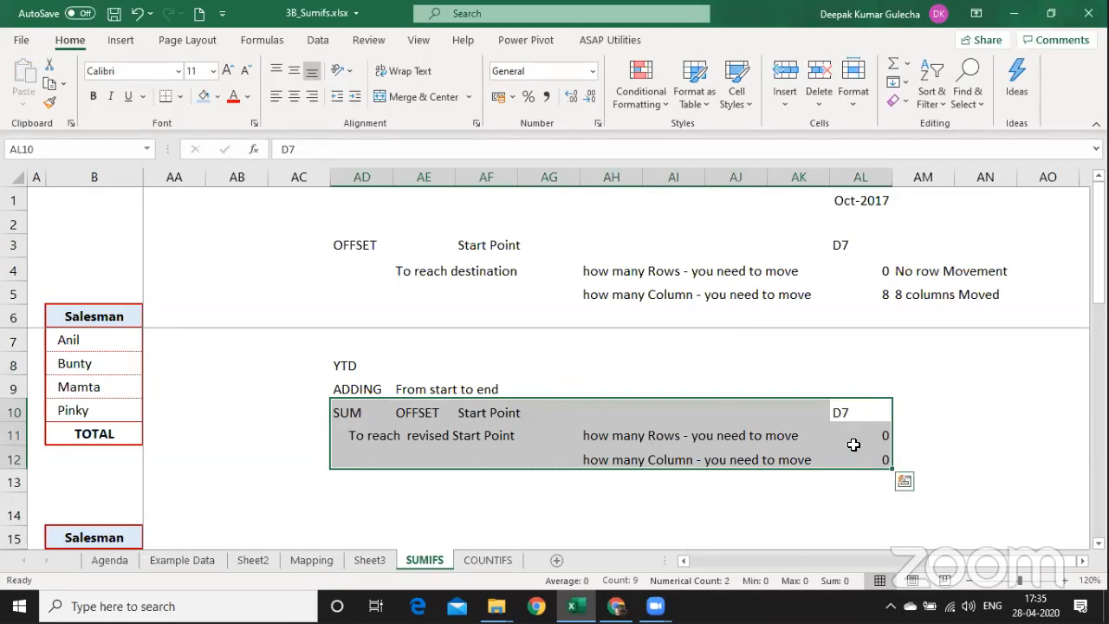
click(769, 455)
click(663, 495)
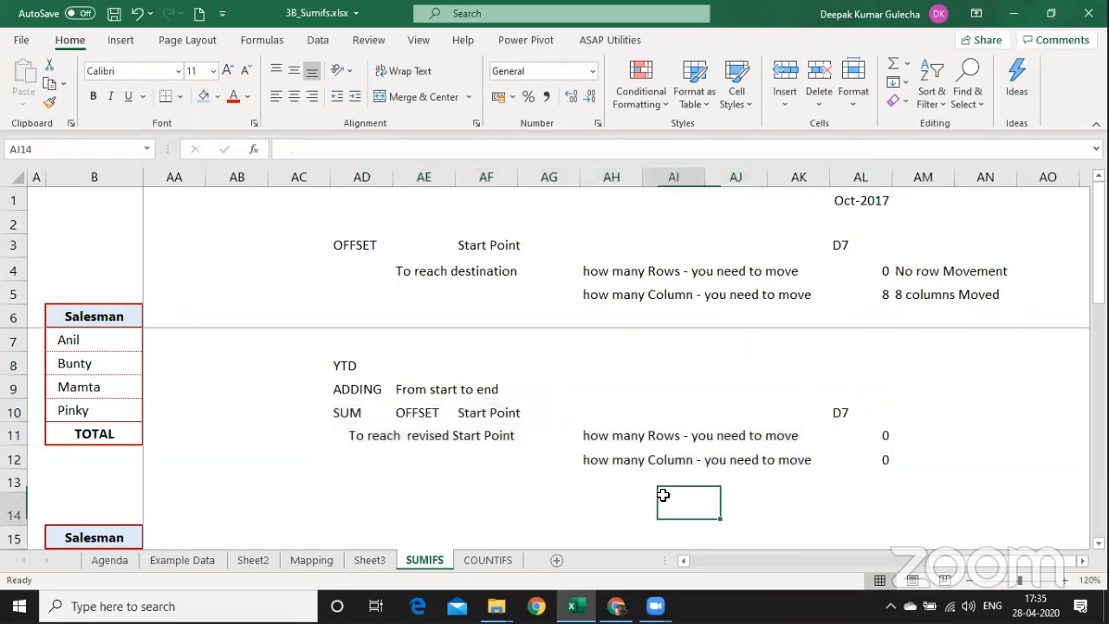
key(Left)
key(Left)
key(Left)
key(Up)
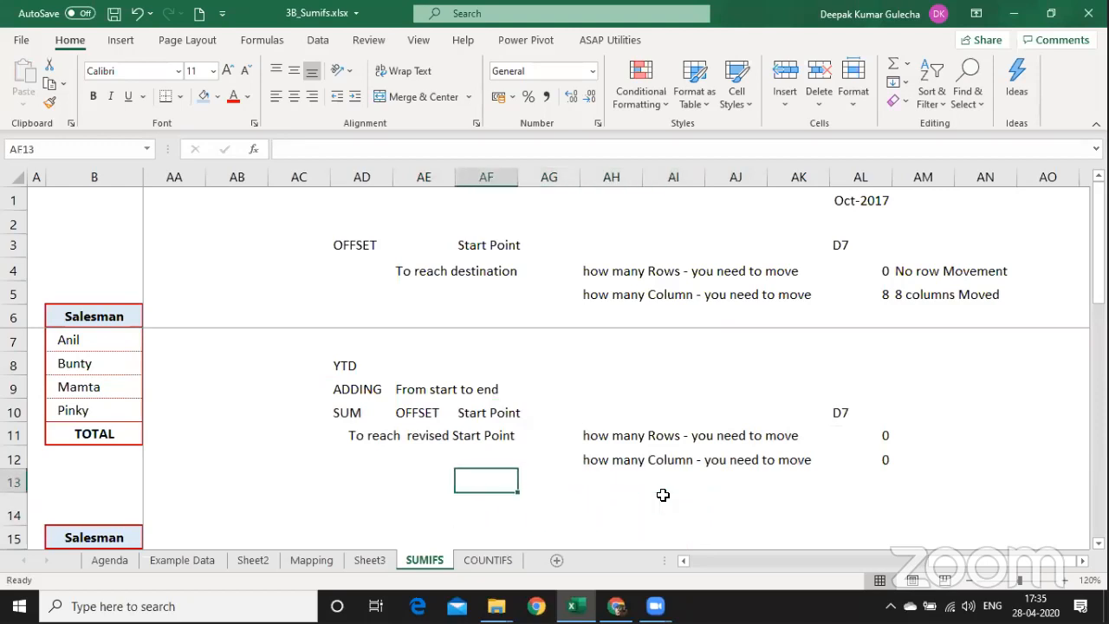
key(Right)
key(Left)
key(Left)
key(Right)
text(Wh)
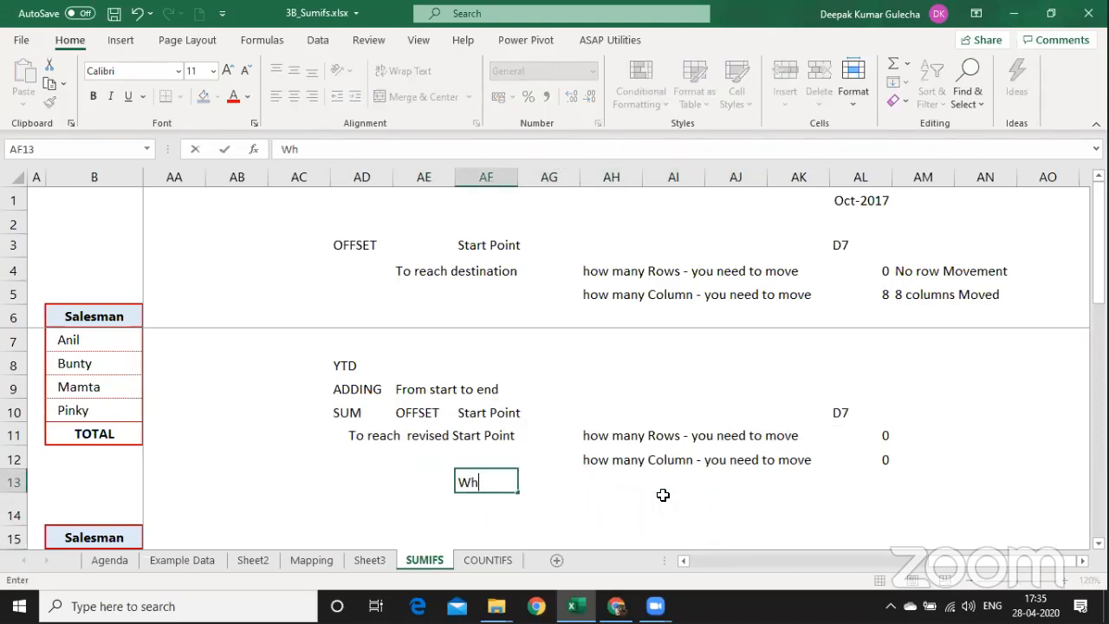
text(at to add)
key(Return)
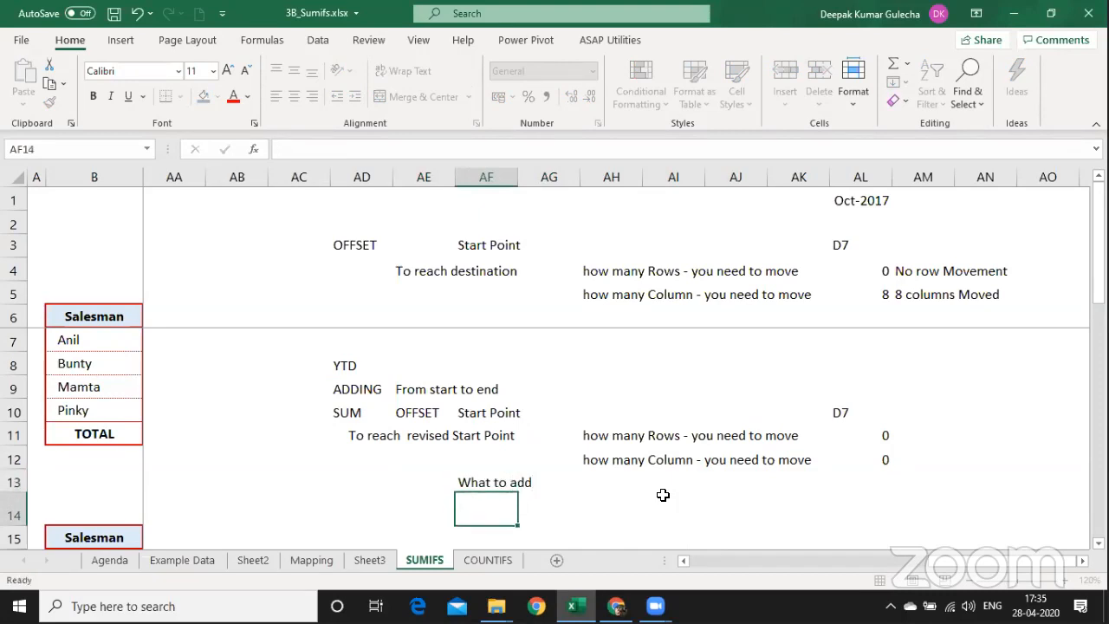
Copy the rows label into AH13 and change it to 'how many Rows to add'.
key(Right)
key(Right)
key(Up)
key(Up)
key(Up)
key(ctrl+c)
key(Down)
key(Down)
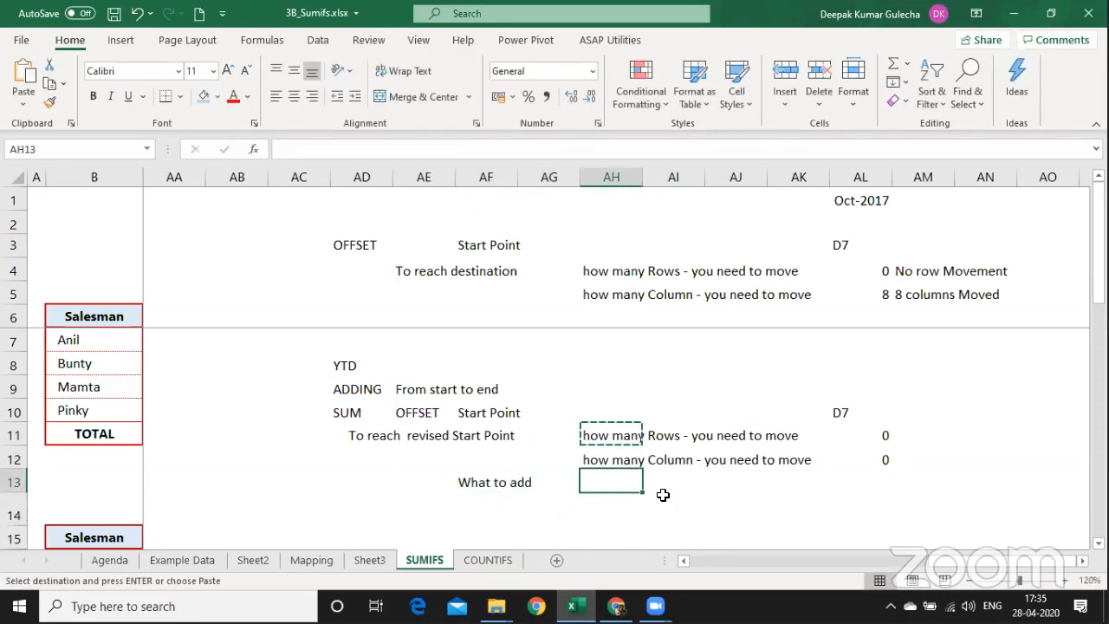
key(Return)
key(F2)
key(ctrl+Left)
key(ctrl+Left)
key(ctrl+Left)
key(ctrl+Left)
key(ctrl+Left)
key(ctrl+Left)
key(ctrl+Left)
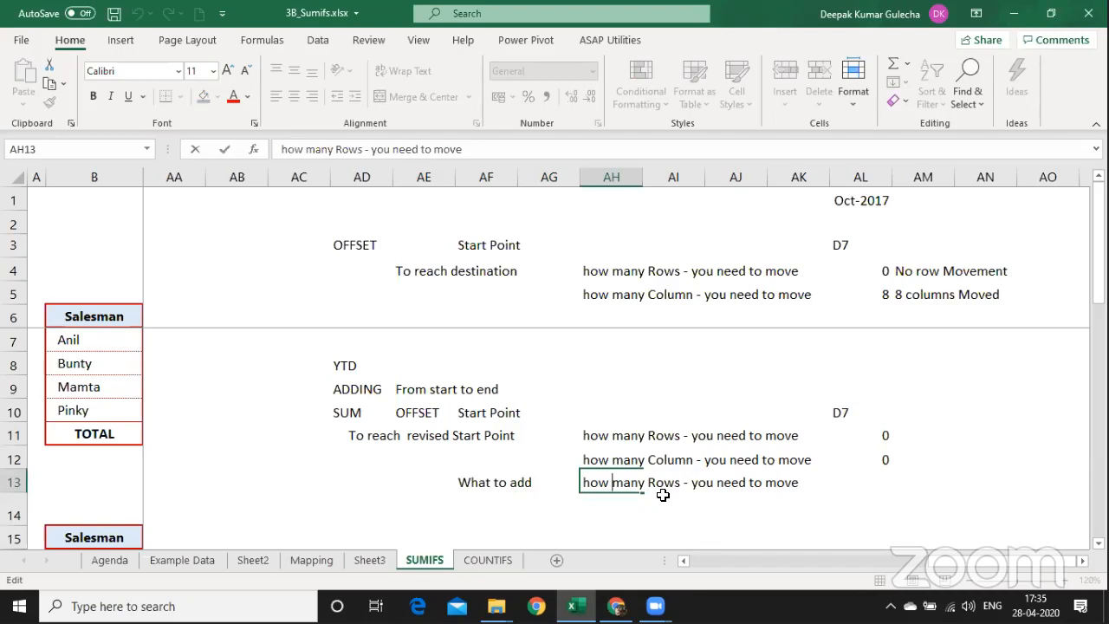
key(ctrl+Right)
key(ctrl+Right)
key(ctrl+Delete)
text(to add)
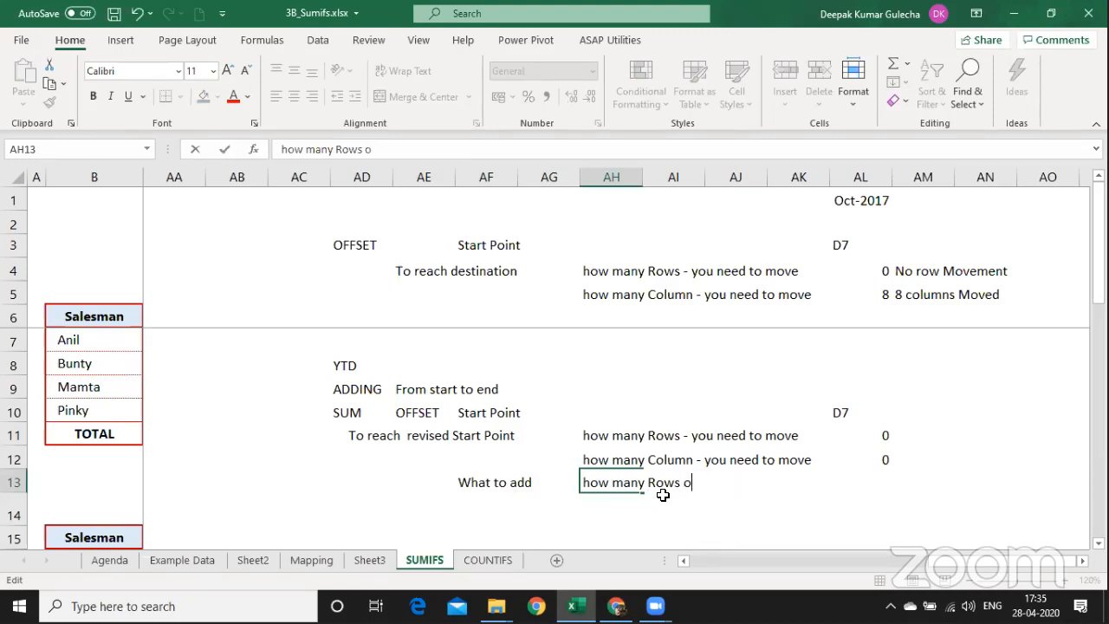
key(Return)
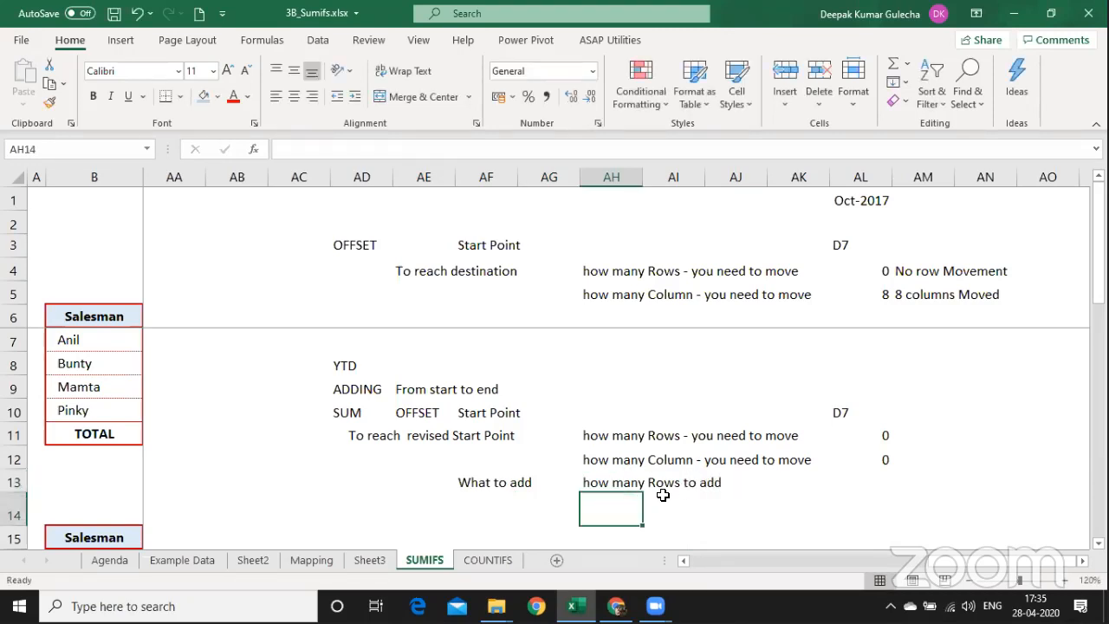
Fill the label down into AH14 as 'how many columns to add'.
key(ctrl+d)
key(F2)
key(ctrl+Left)
key(ctrl+Left)
key(ctrl+shift+Left)
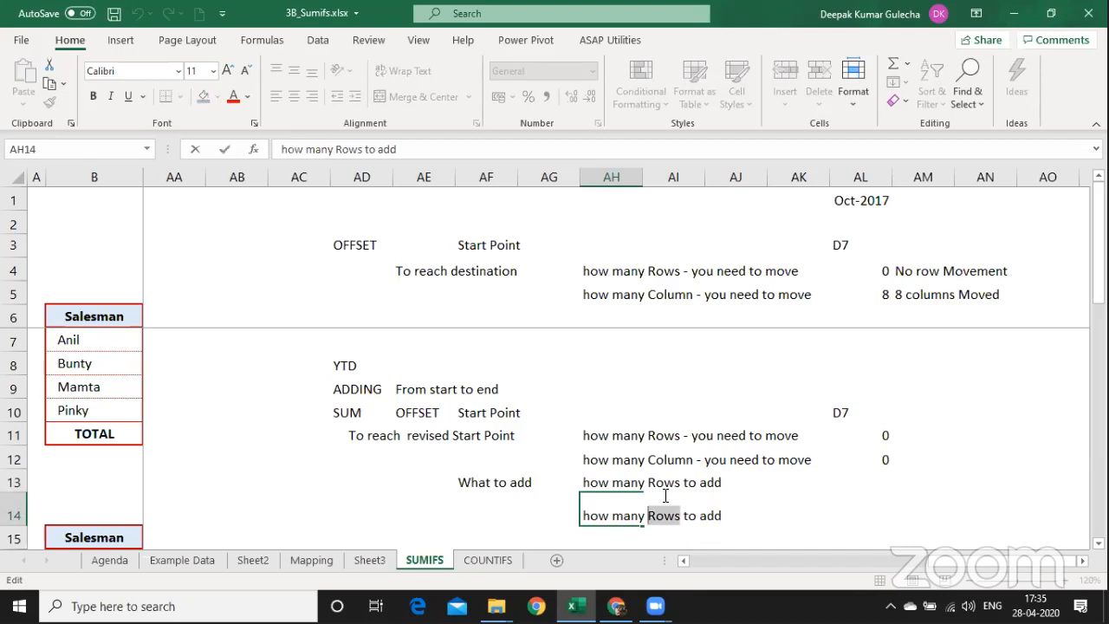
text(columns)
key(Return)
Enter 1 row and 9 columns to add in AL13:AL14, then select the notes block.
key(Up)
key(Up)
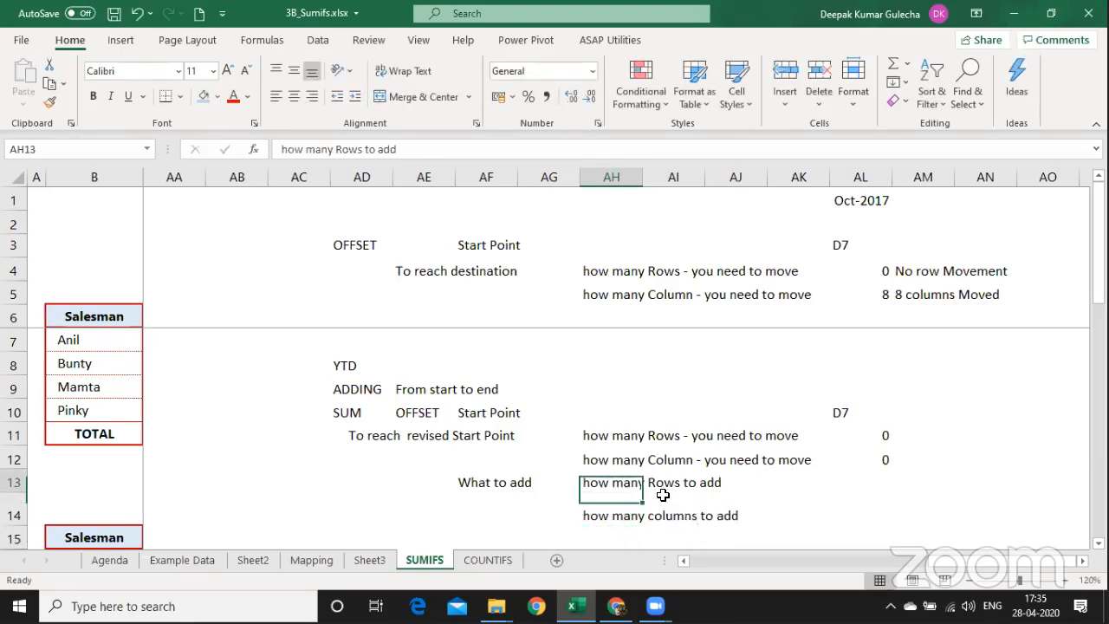
key(Right)
key(Right)
key(Right)
key(Right)
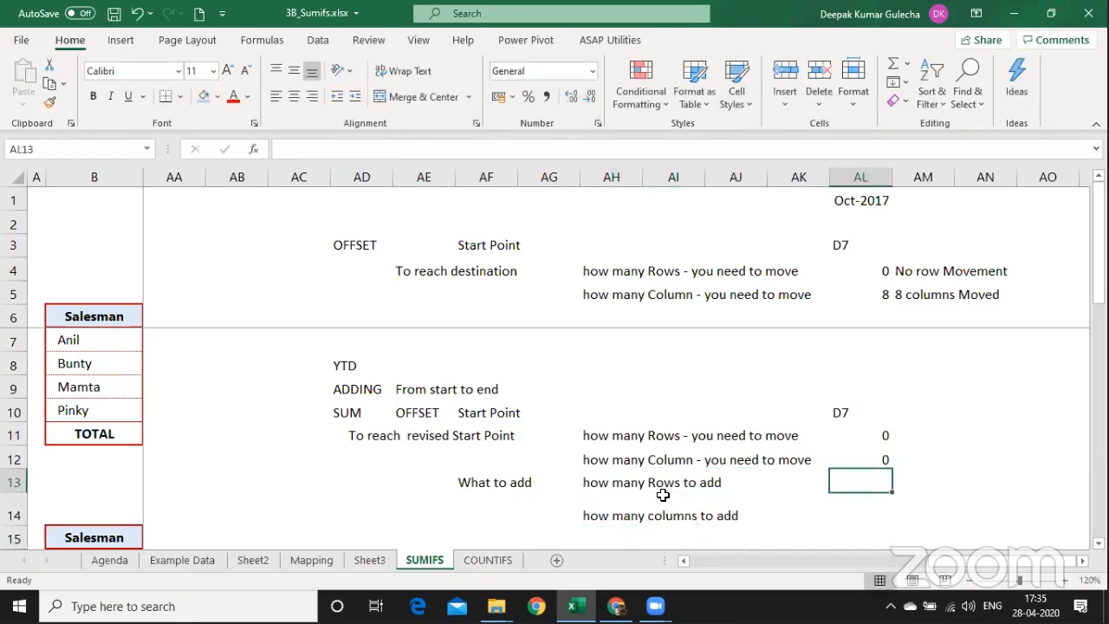
text(1)
key(Return)
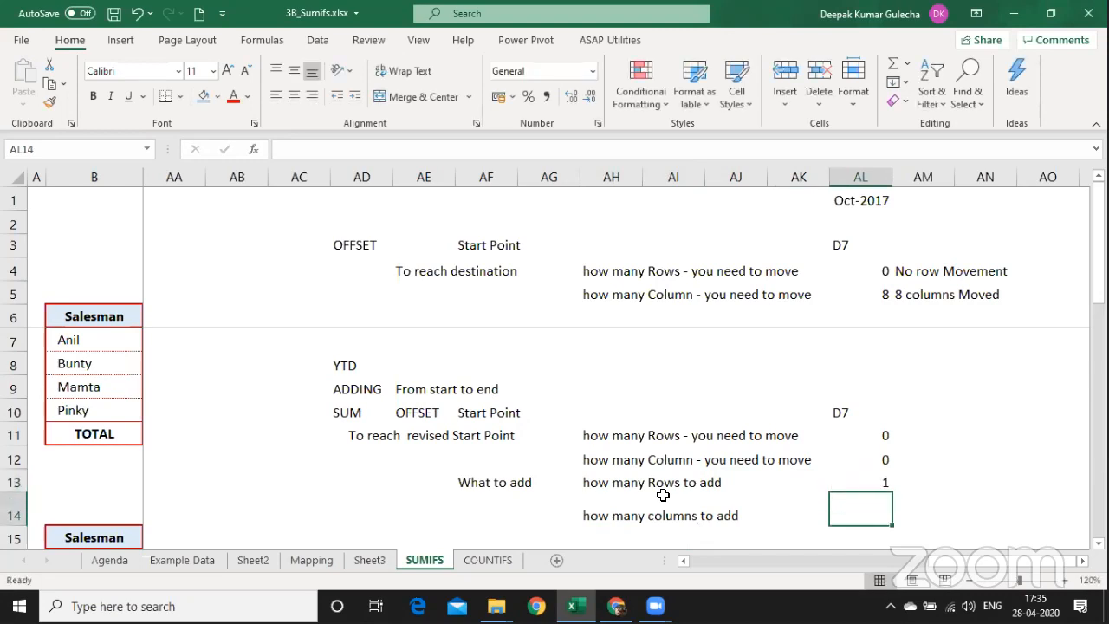
text(=)
key(BackSpace)
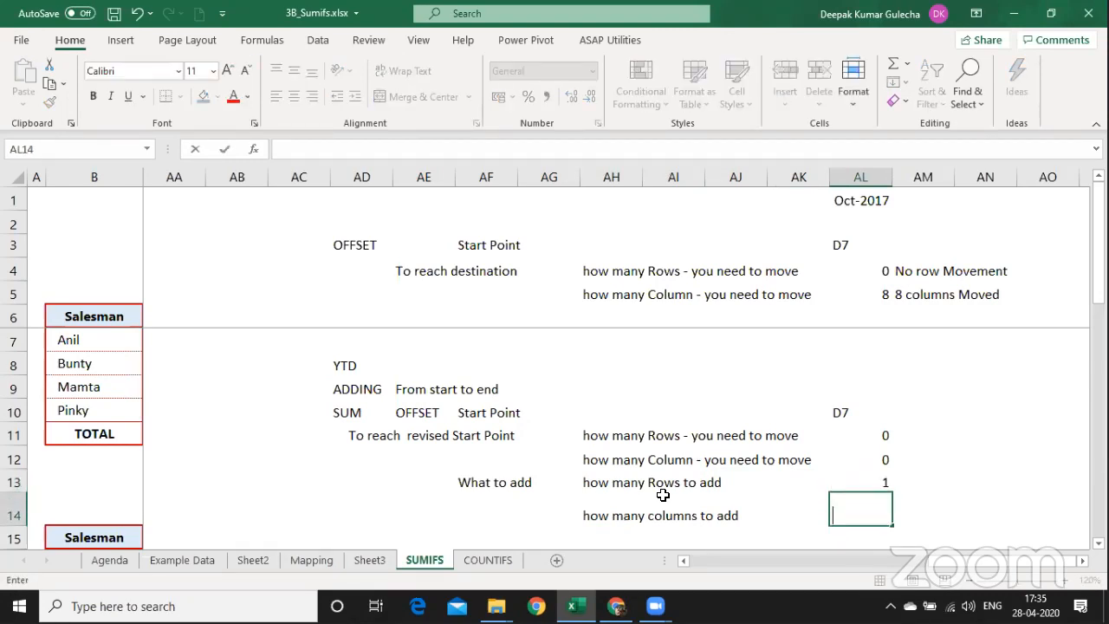
text(9)
key(Up)
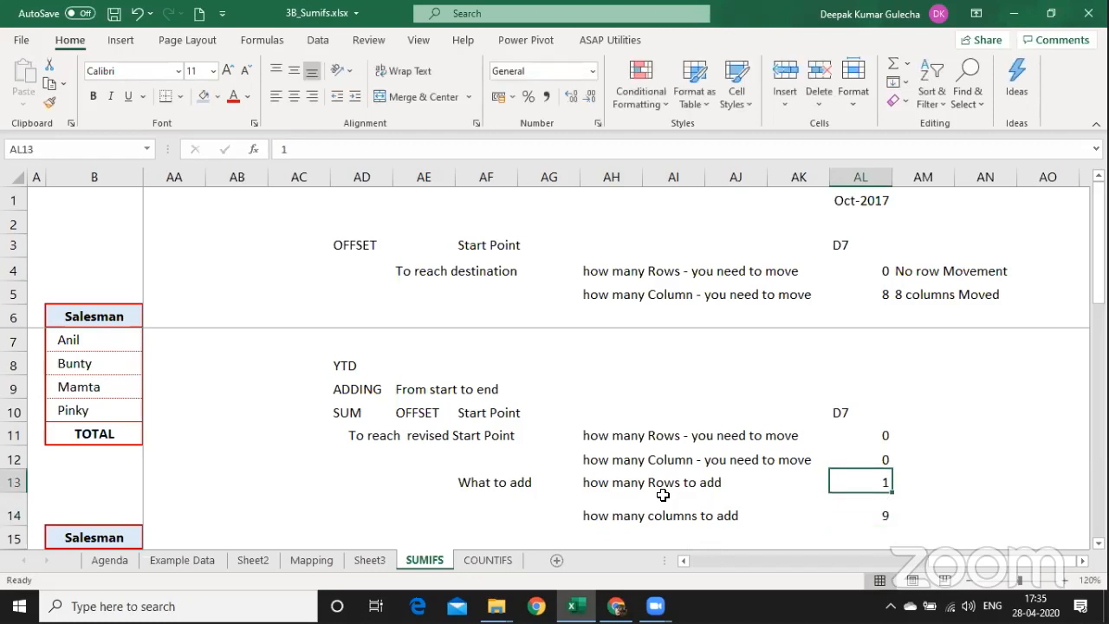
key(shift+Down)
key(Up)
key(Up)
key(Up)
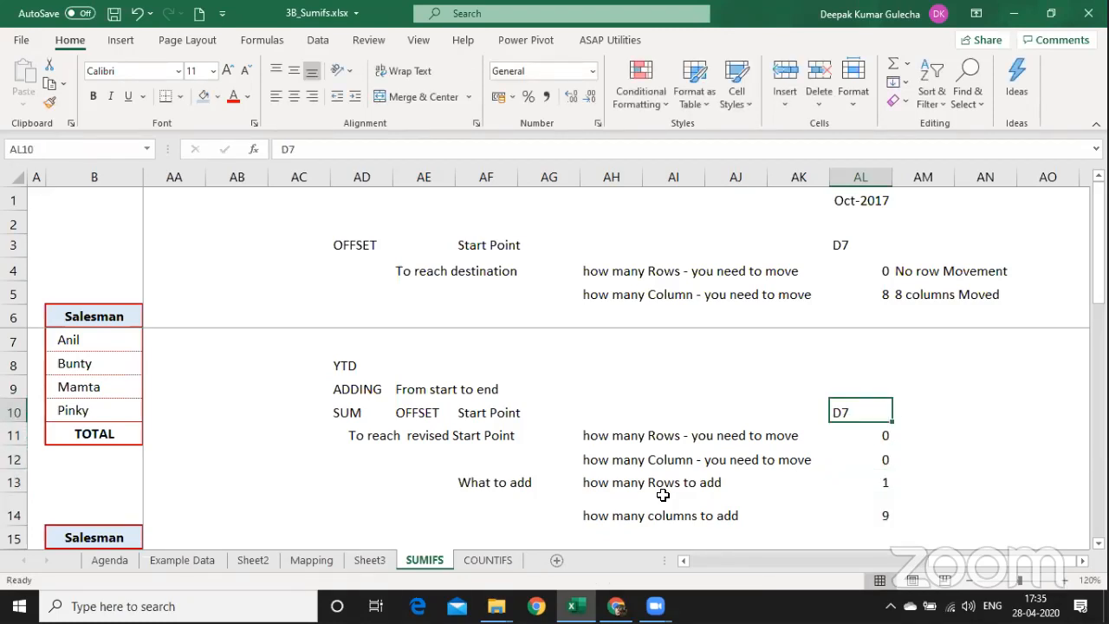
key(shift+Down)
key(shift+Down)
key(shift+Down)
key(shift+Down)
key(shift+Left)
key(shift+Left)
key(shift+Left)
key(shift+Left)
key(shift+Left)
key(shift+Left)
key(shift+Left)
key(shift+Left)
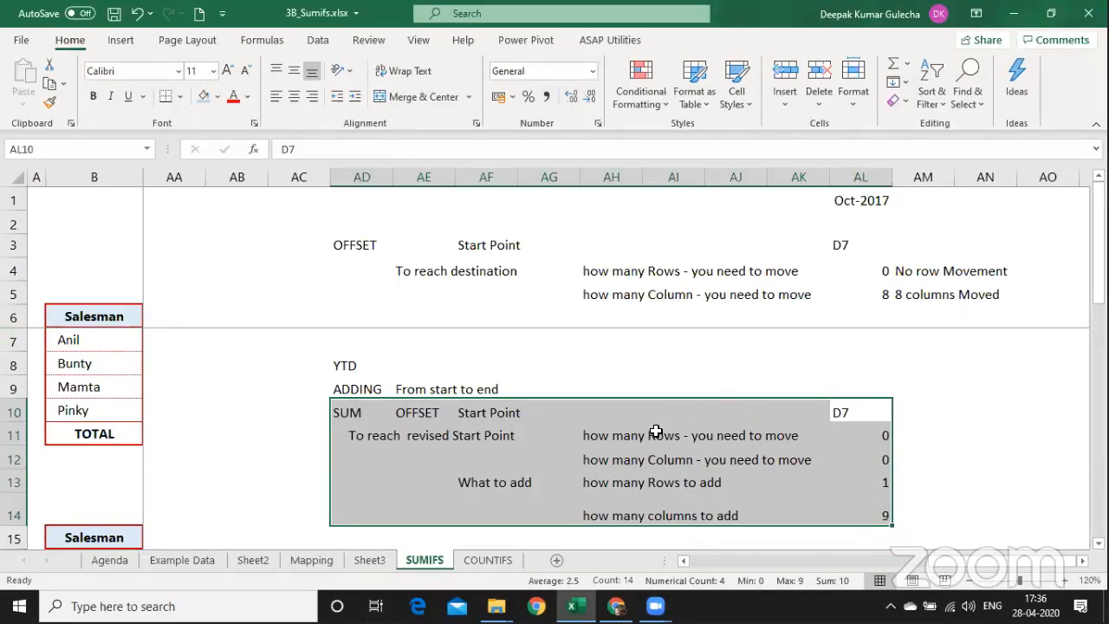
In S7, start the YTD formula as =SUM(OFFSET($D7 anchored on January's figure.
click(477, 373)
key(Left)
key(Left)
key(Left)
key(Left)
key(Left)
key(Left)
key(Left)
key(Left)
key(Left)
key(Left)
key(Left)
key(Left)
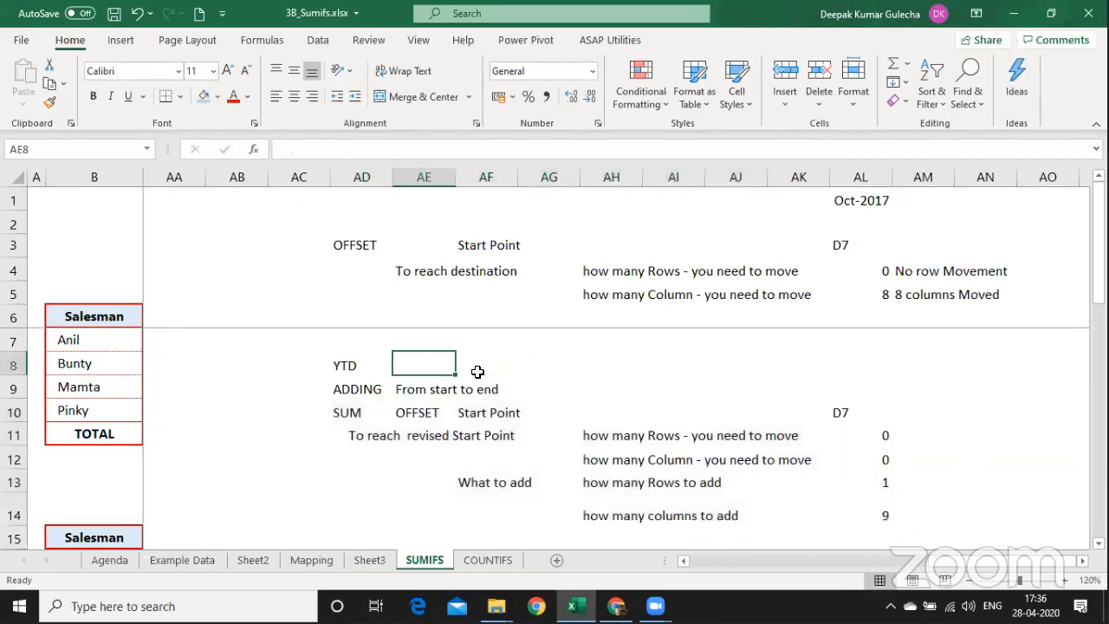
key(Left)
key(Left)
key(Left)
key(Left)
key(Left)
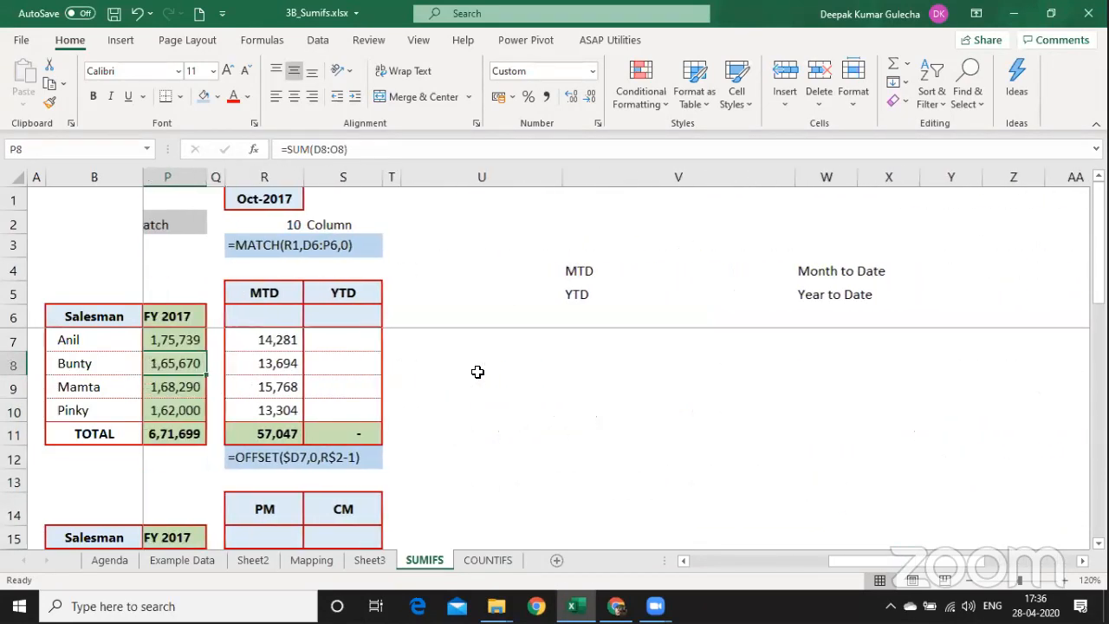
key(Right)
key(Right)
key(Right)
key(Up)
key(Right)
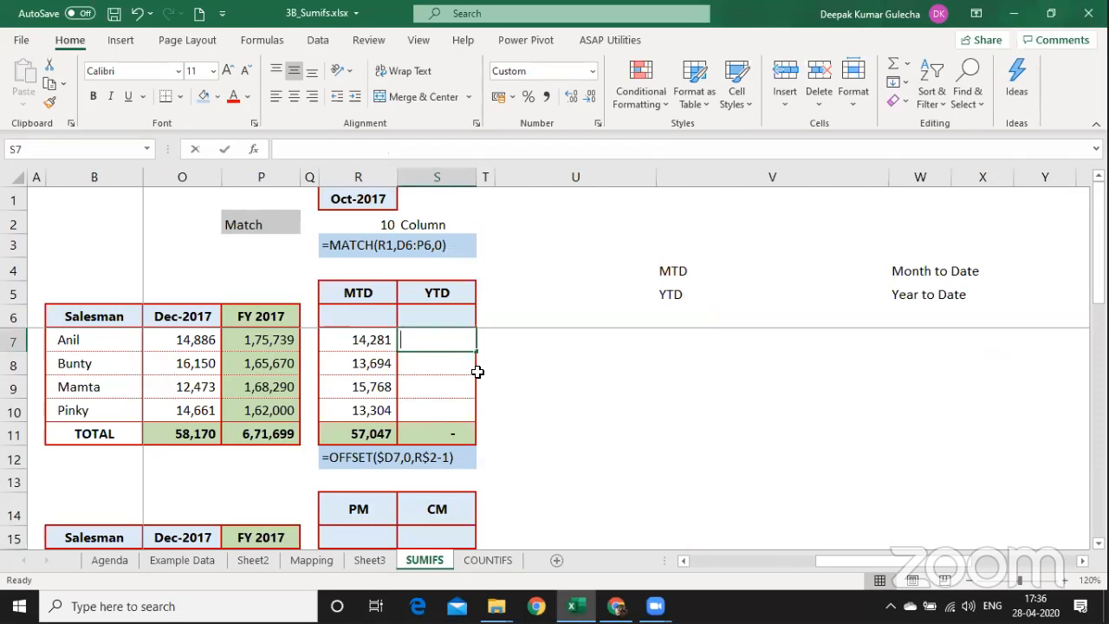
text(=SUM()
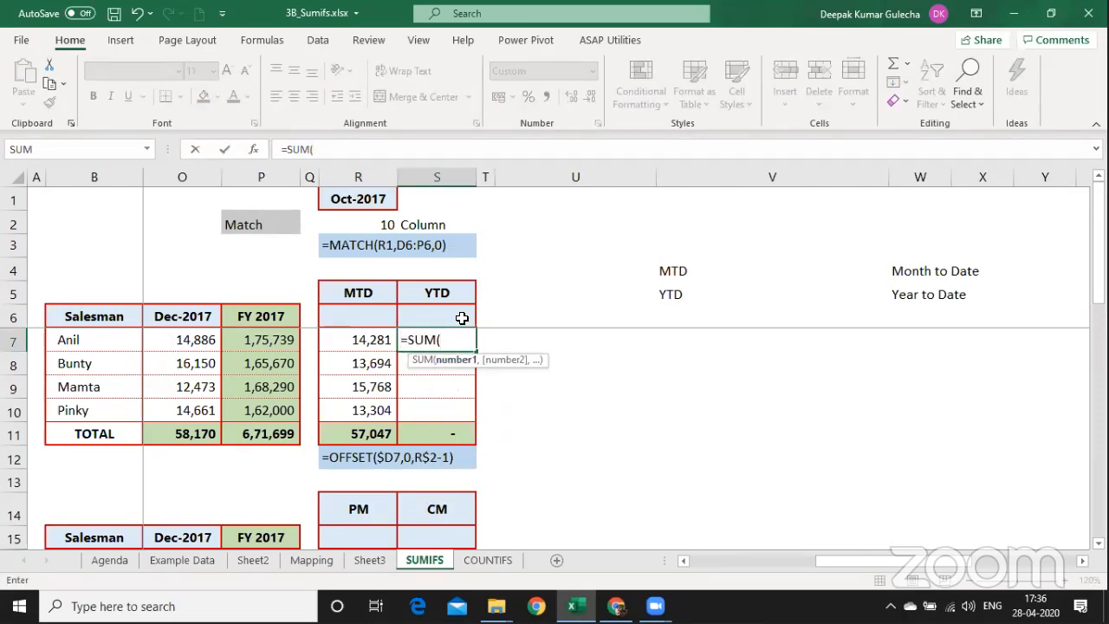
text(av)
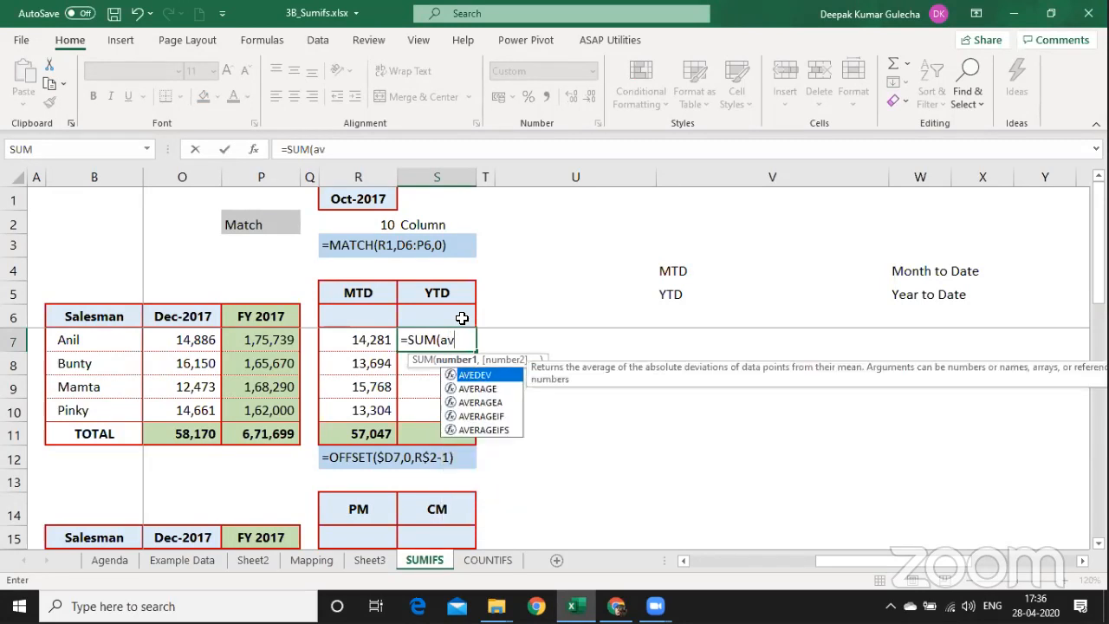
key(BackSpace)
key(BackSpace)
text(of)
key(Tab)
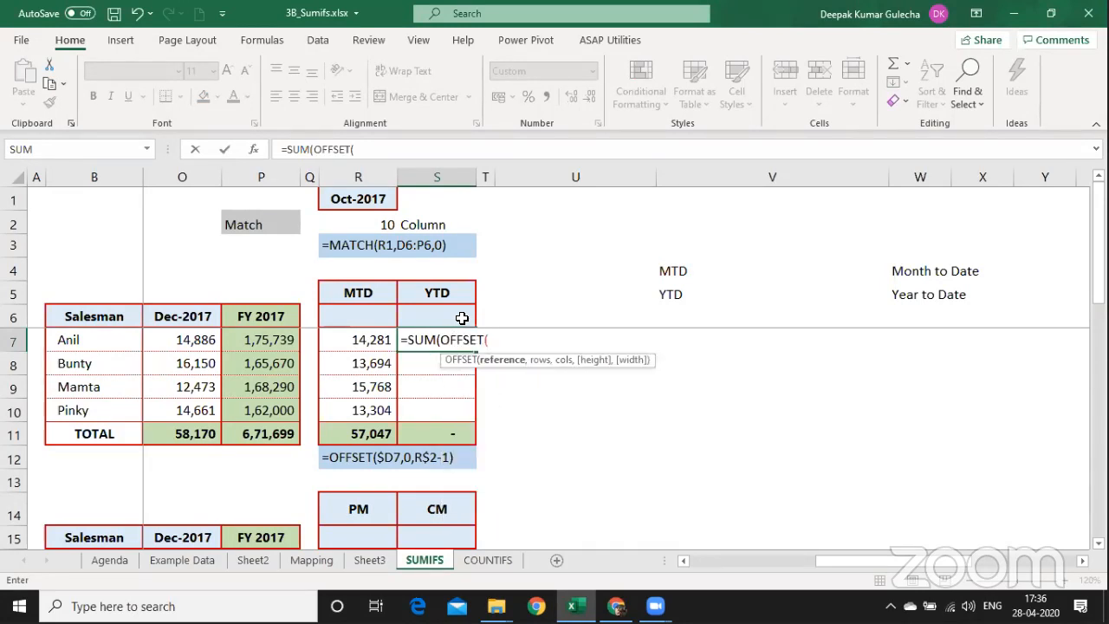
key(Left)
key(Left)
key(Left)
key(Left)
key(Left)
key(Left)
key(Left)
key(Left)
key(Left)
key(Left)
key(Left)
key(Left)
key(Left)
key(Left)
key(Left)
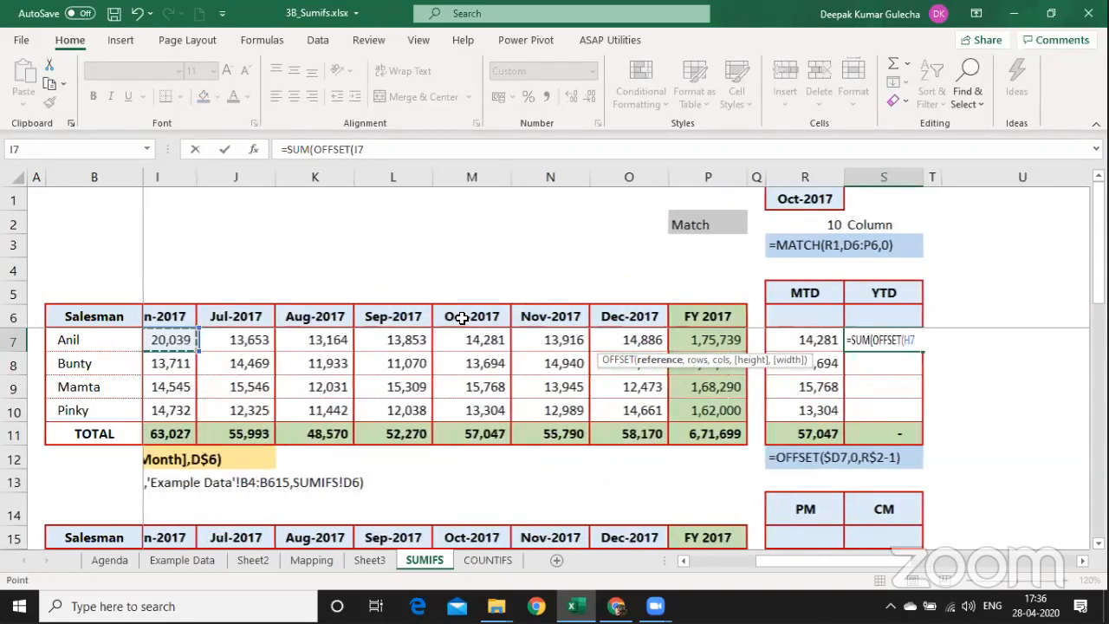
key(F4)
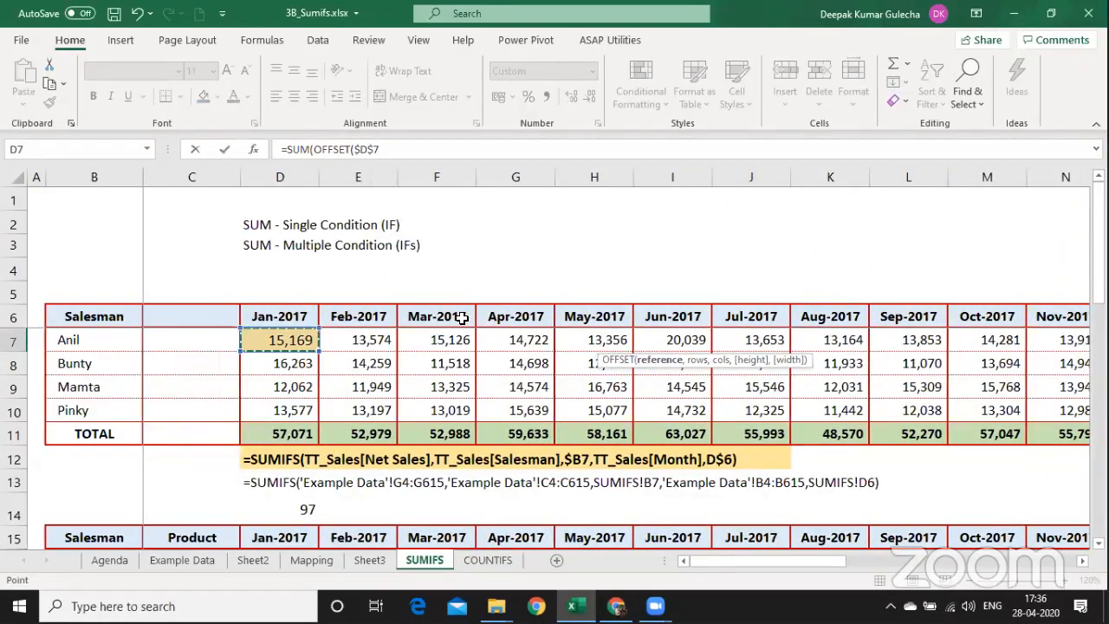
key(F4)
key(F4)
Complete S7 as =SUM(OFFSET($D7,0,0,1,R$2)), using the R2 match count as width.
text(,0)
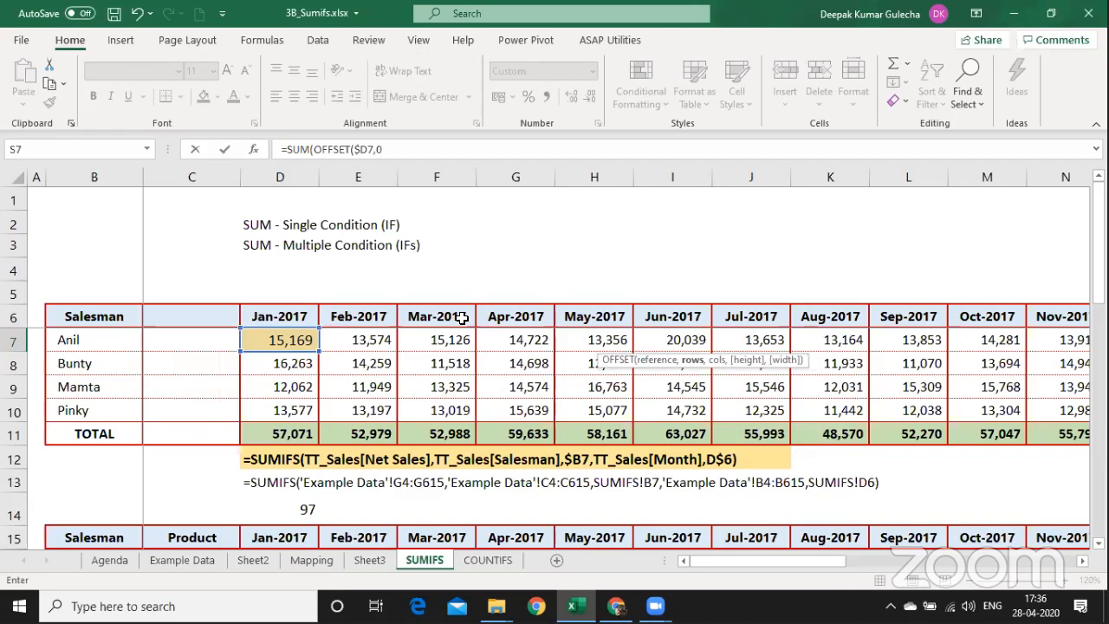
text(,0)
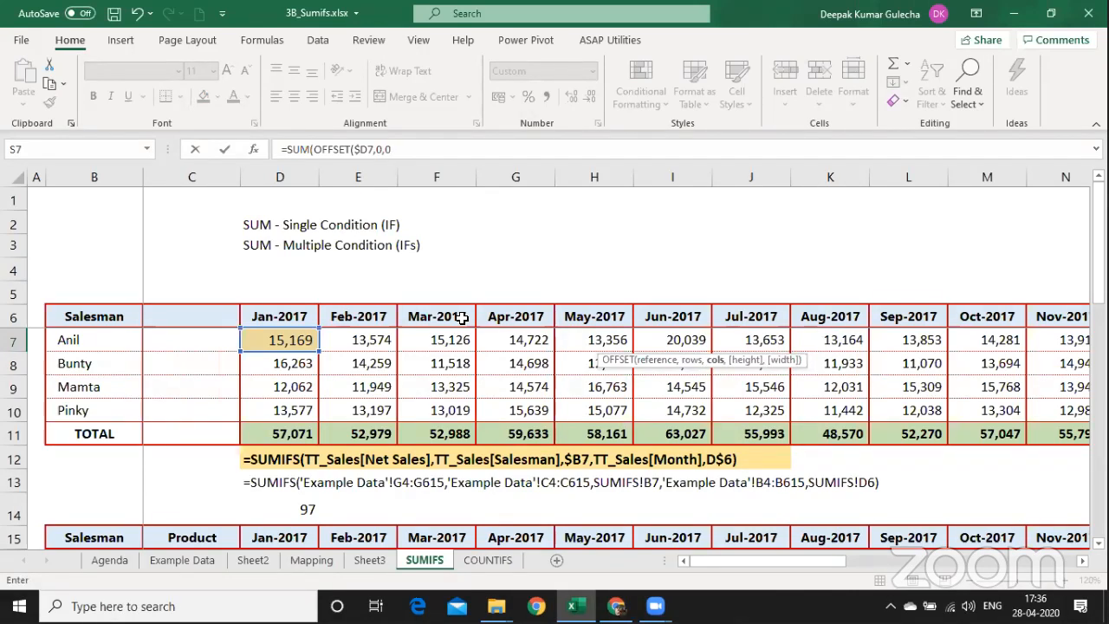
text(,1)
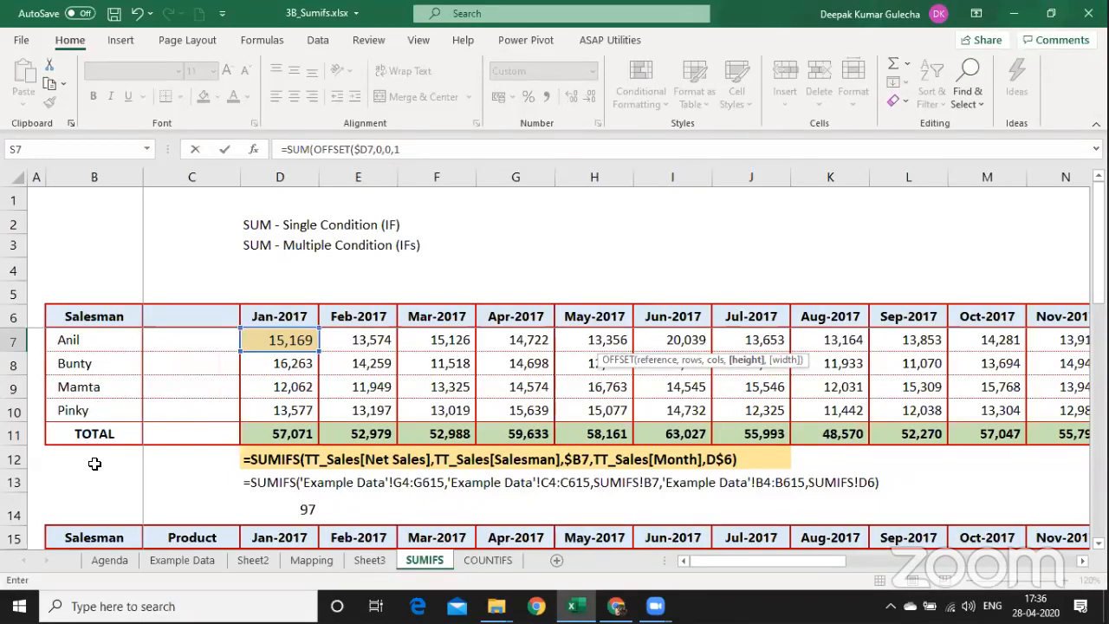
text(,)
key(Up)
key(Up)
key(Up)
key(Up)
key(Up)
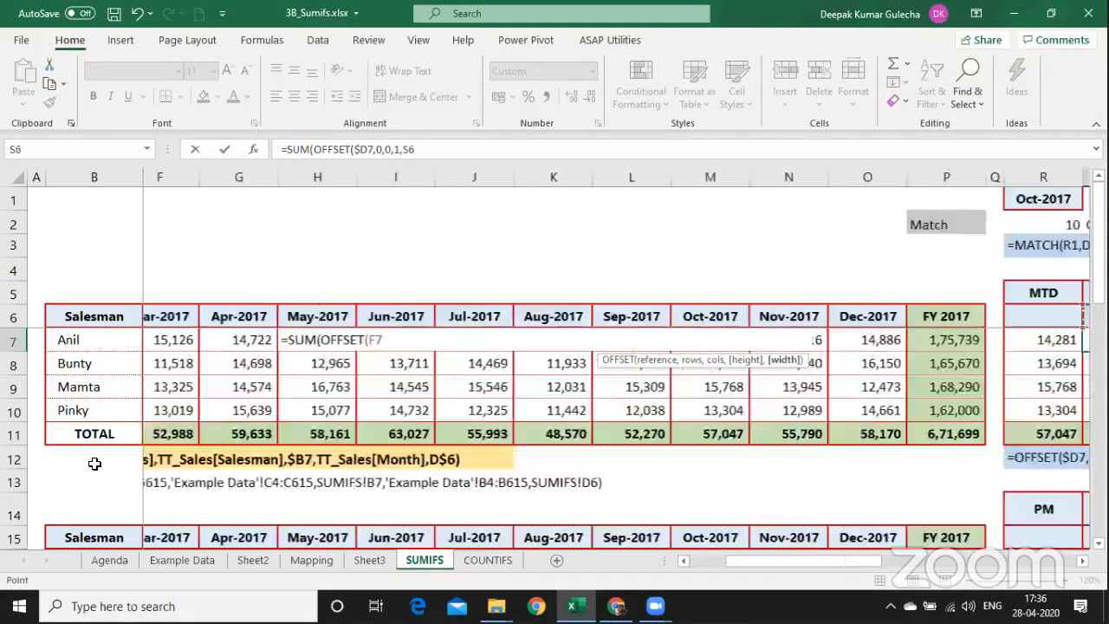
key(Left)
key(Left)
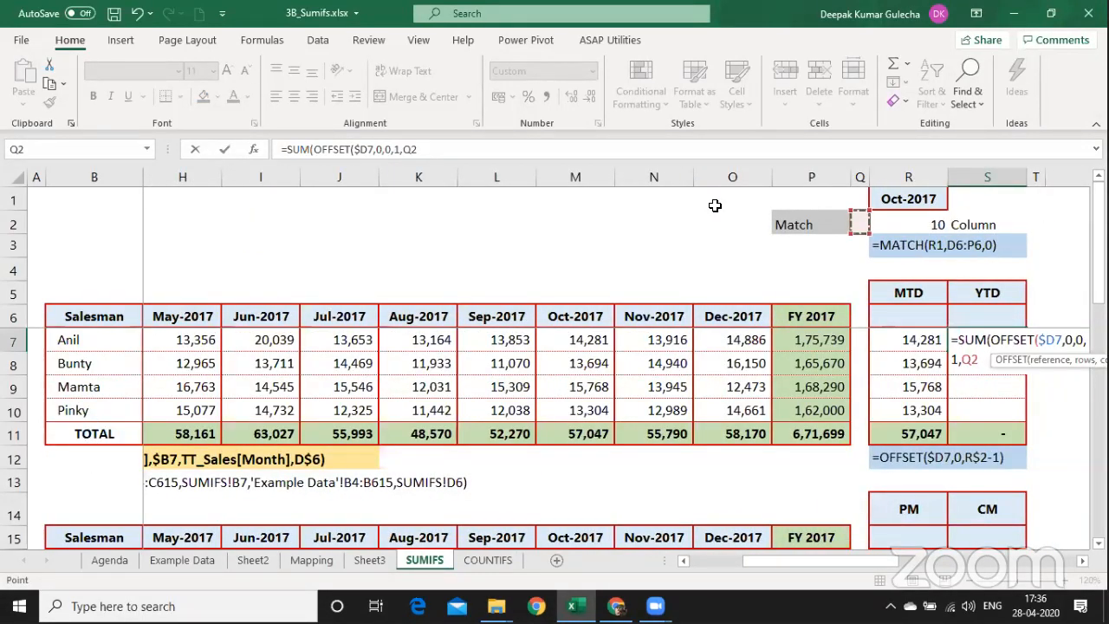
click(727, 139)
click(877, 227)
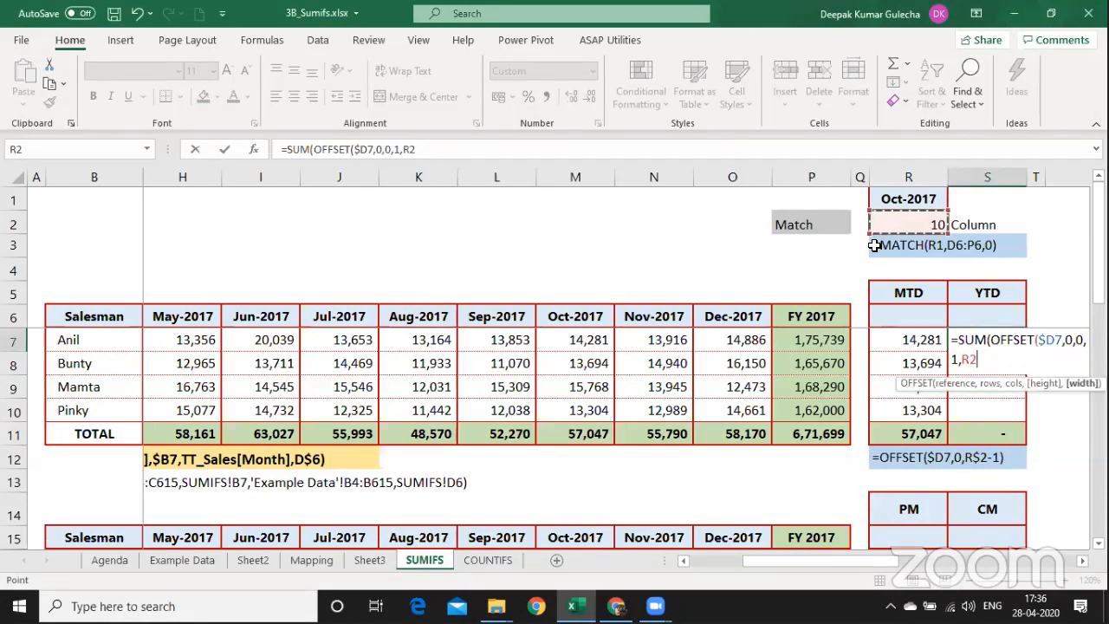
key(F4)
key(F4)
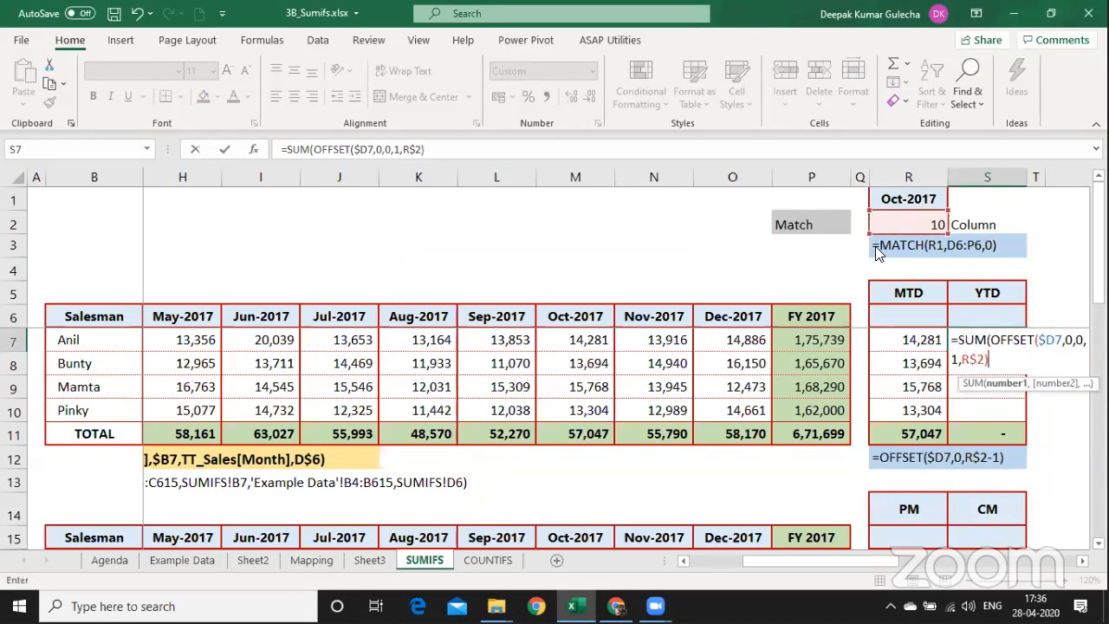
key(Return)
key(Return)
Paste the YTD formula into S8:S10 as formulas, totalling 5,57,739.
key(ctrl+c)
key(shift+Down)
key(shift+Down)
key(shift+Down)
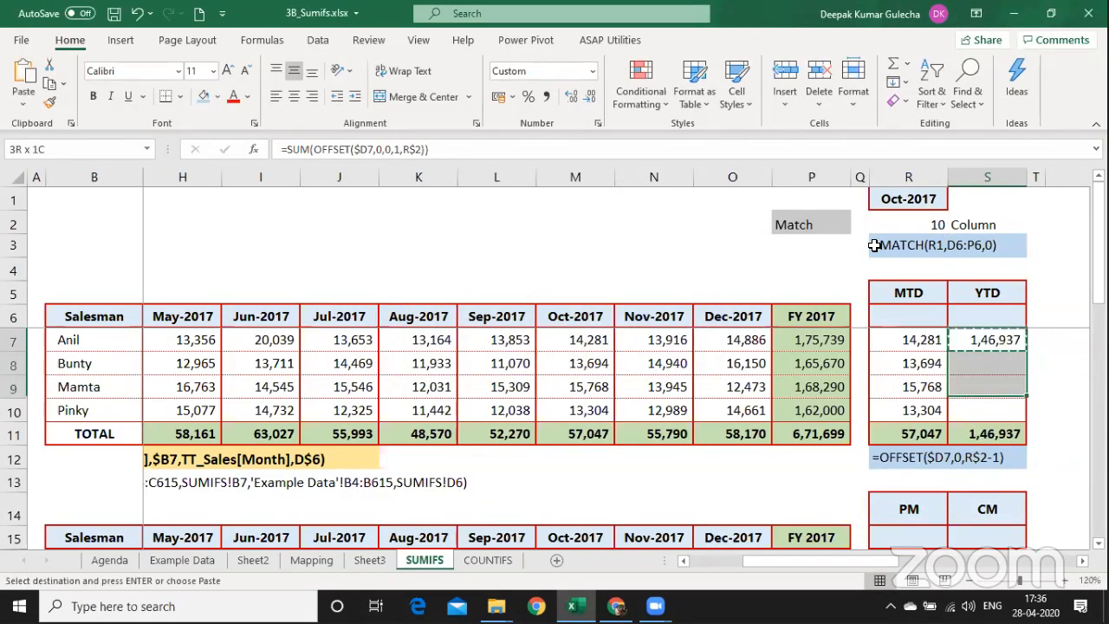
key(ctrl+alt+v)
key(f)
key(Return)
key(ctrl+Up)
key(ctrl+Up)
key(ctrl+Up)
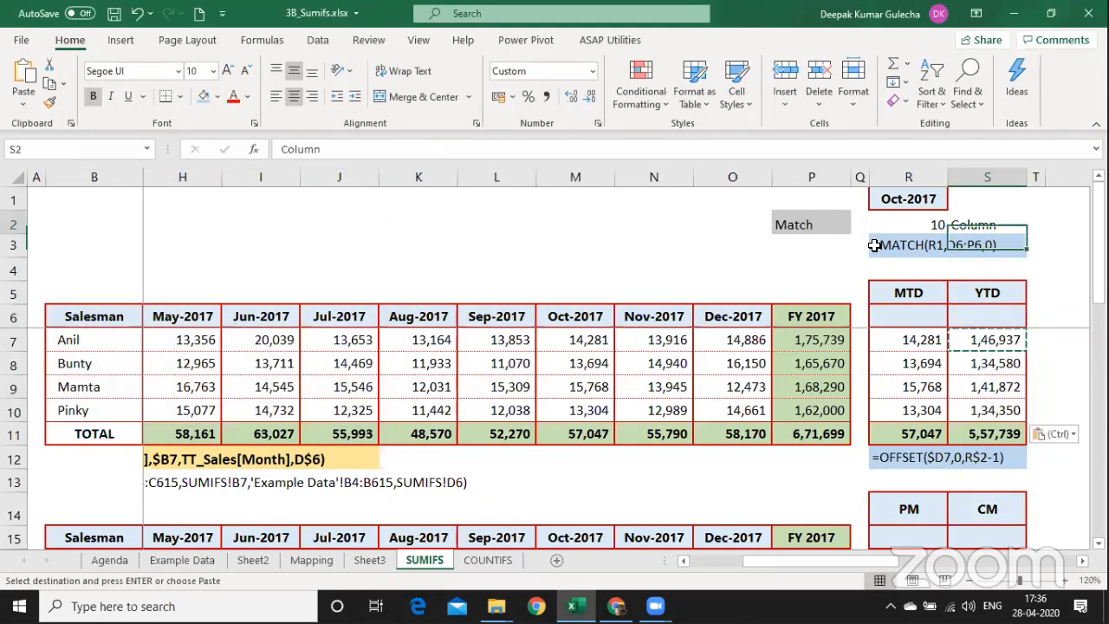
key(Left)
key(alt+Down)
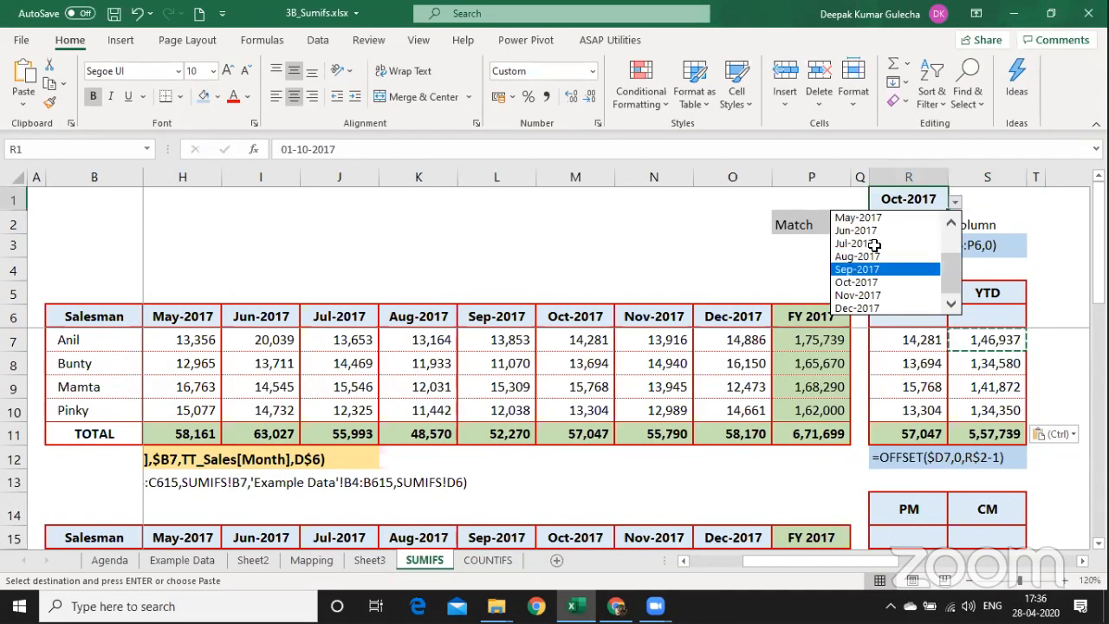
Pick Sep-2017, then Dec-2017, as report month; MTD shows 58,170 and YTD 6,71,699.
click(866, 269)
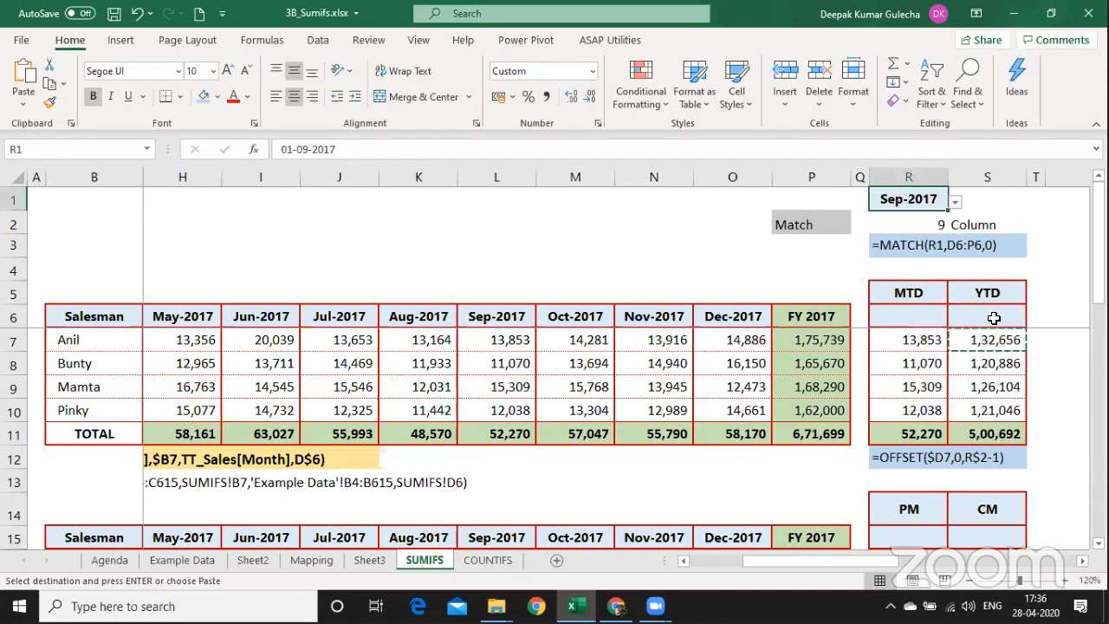
click(957, 204)
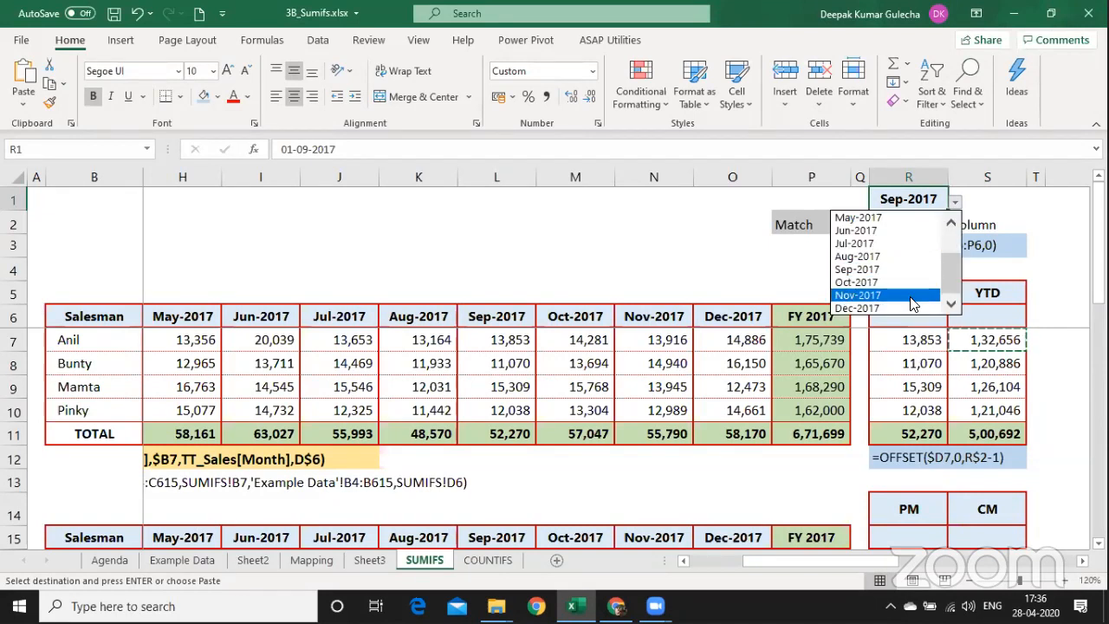
click(909, 310)
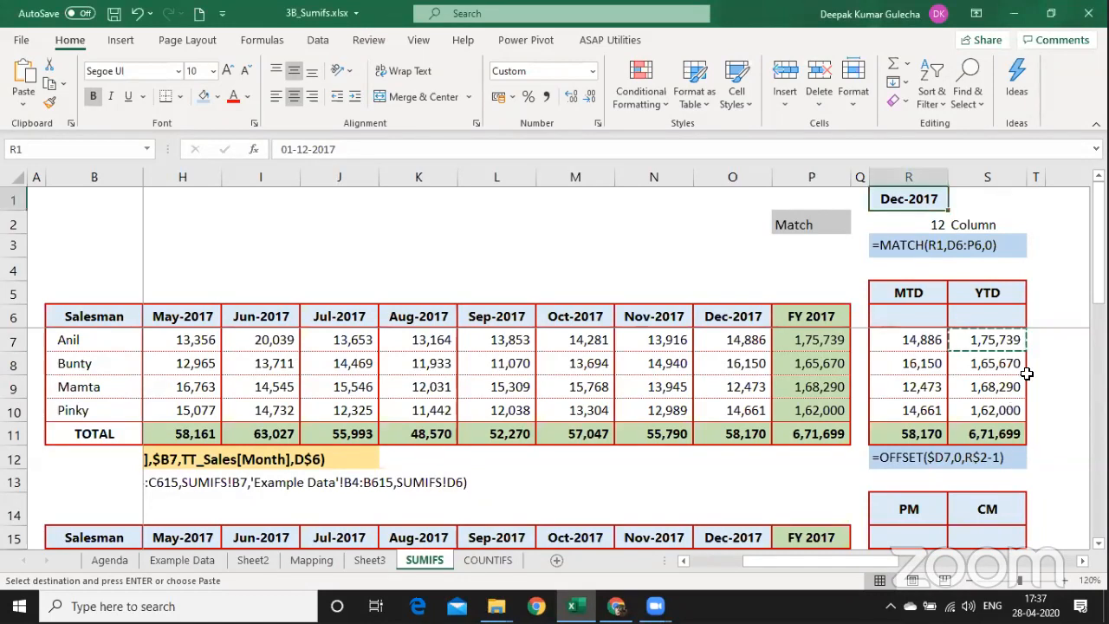
click(1026, 372)
scroll(1026, 373, right, 6)
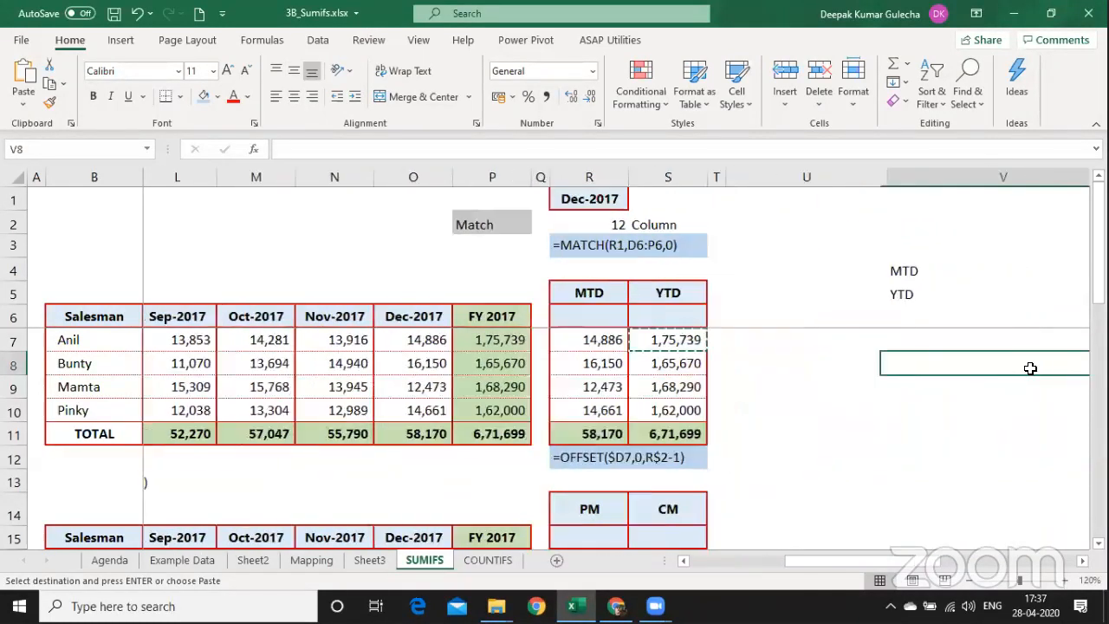
Enter =FORMULATEXT(S7) in U7 to display the YTD formula =SUM(OFFSET($D7,0,0,1,R$2)).
key(Left)
key(Left)
key(Left)
key(Left)
key(Left)
key(Left)
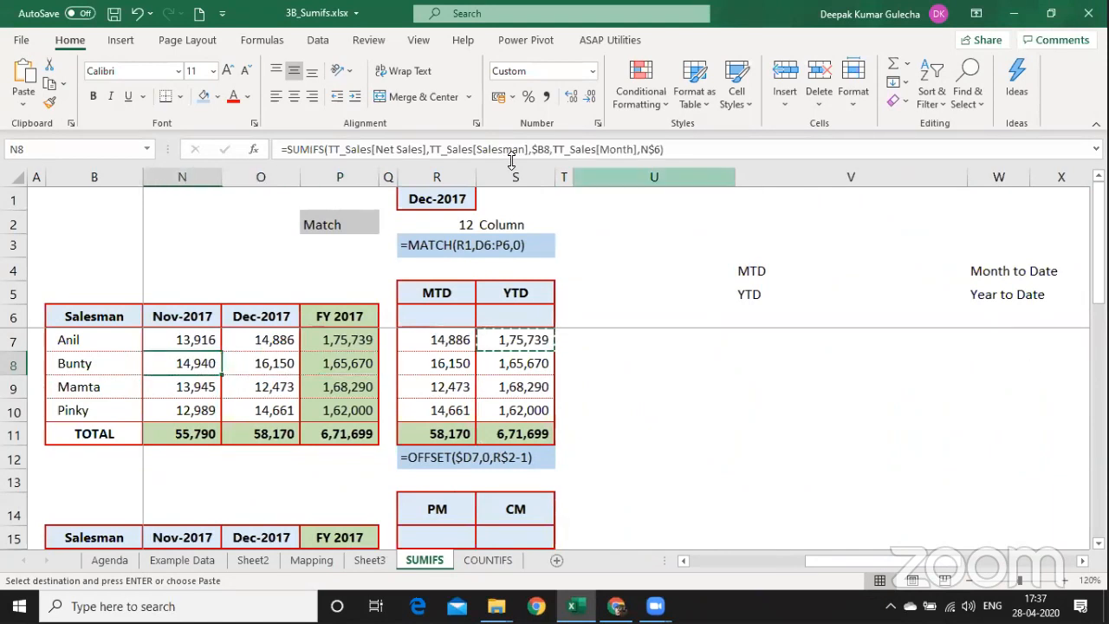
click(604, 339)
text(=fpor)
key(BackSpace)
key(BackSpace)
key(BackSpace)
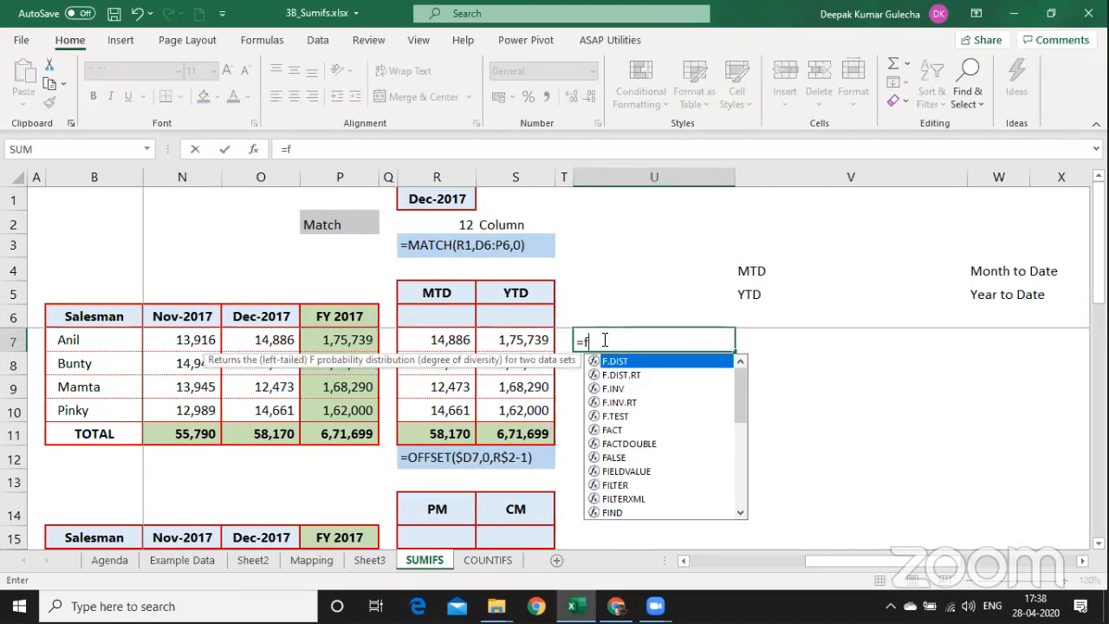
text(ORMULATEXT()
key(Left)
key(Left)
key(Return)
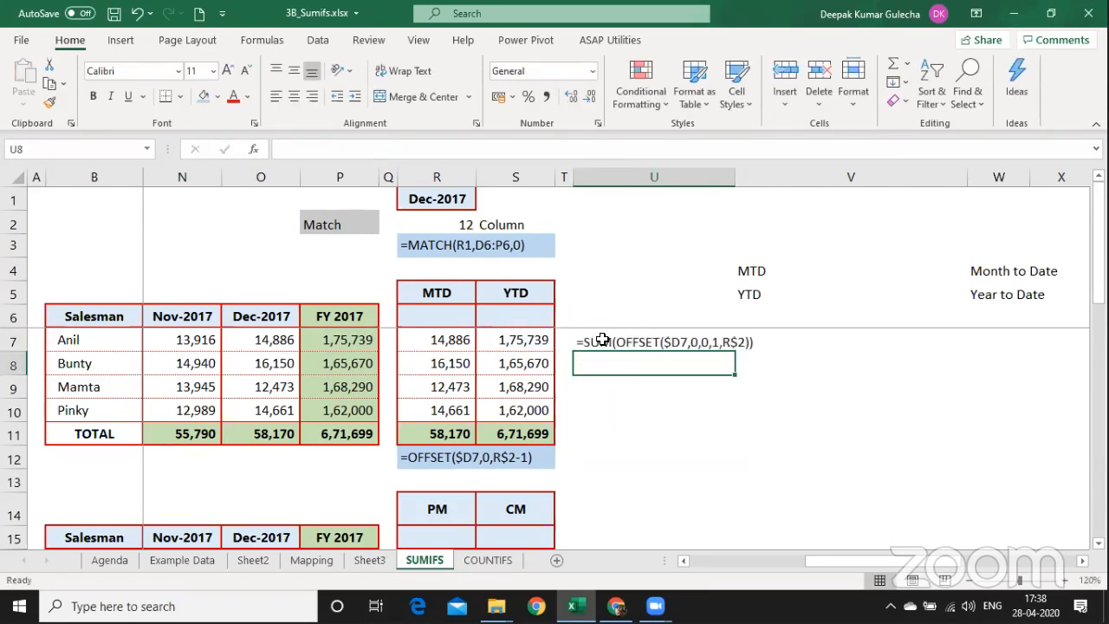
click(607, 330)
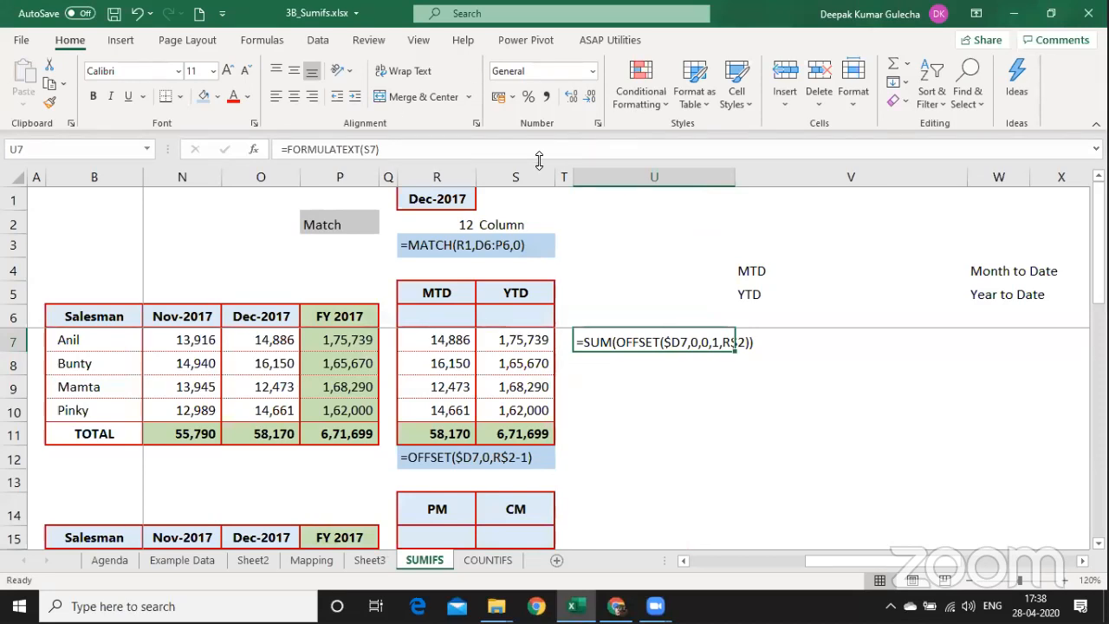
Review the OFFSET formula note in R12.
click(976, 171)
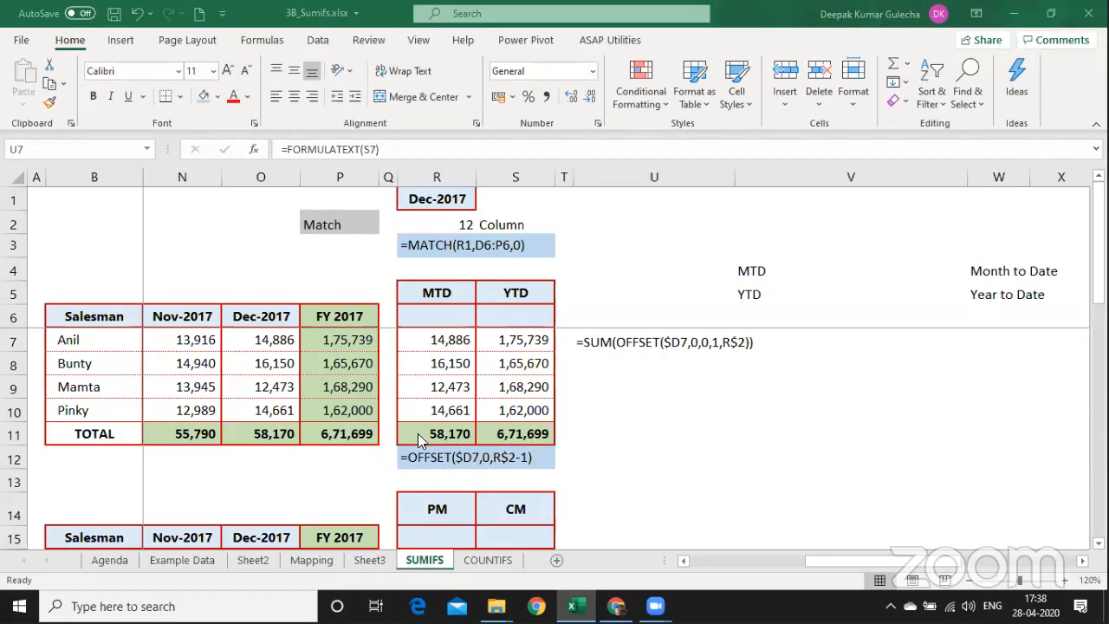
click(439, 451)
click(432, 452)
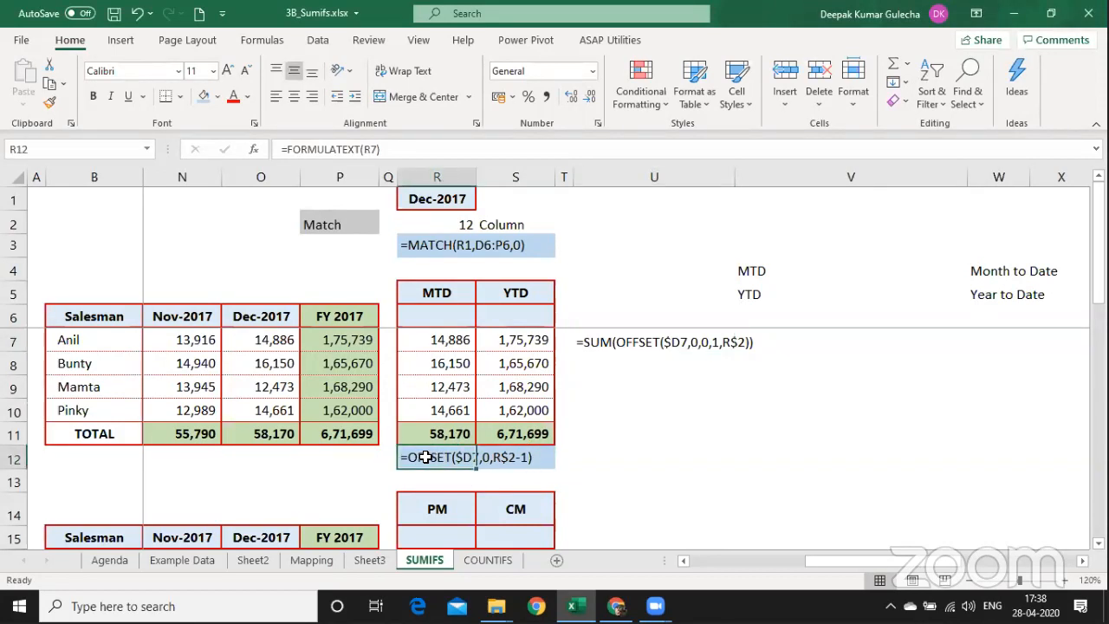
click(751, 444)
Copy the YTD and ADDING notes block, undoing a misplaced paste and restoring U7's formula text.
key(Right)
key(Right)
key(Right)
key(Right)
key(Right)
key(Right)
key(Right)
key(Right)
key(Right)
key(Right)
key(Right)
key(Right)
key(Right)
key(Right)
key(Right)
key(Right)
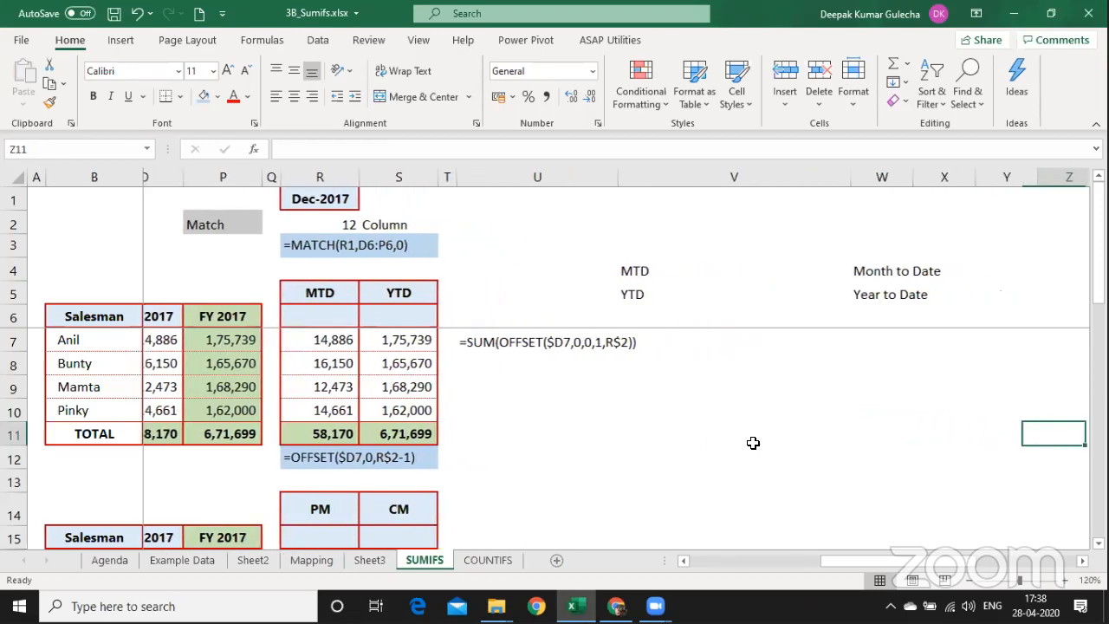
key(Right)
key(Right)
key(Right)
key(Right)
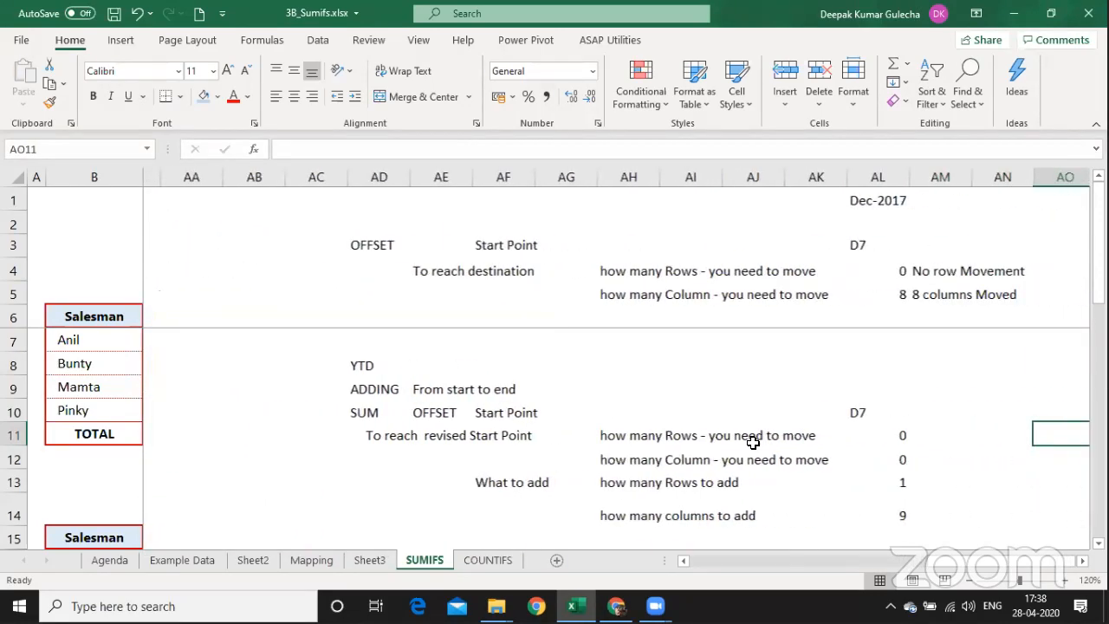
key(Left)
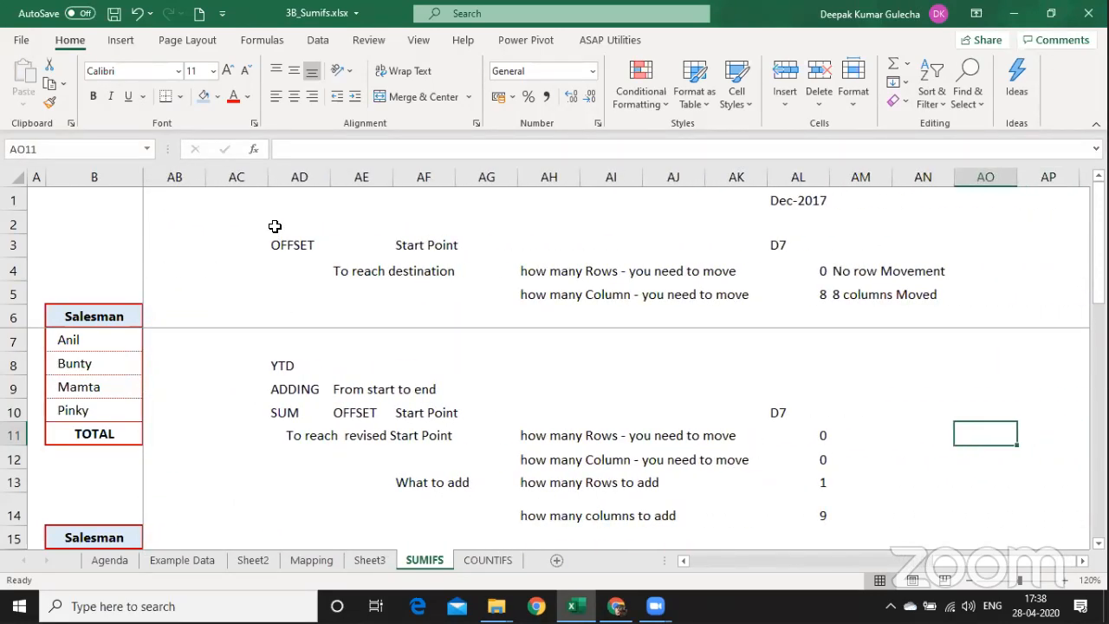
click(275, 396)
key(shift+Up)
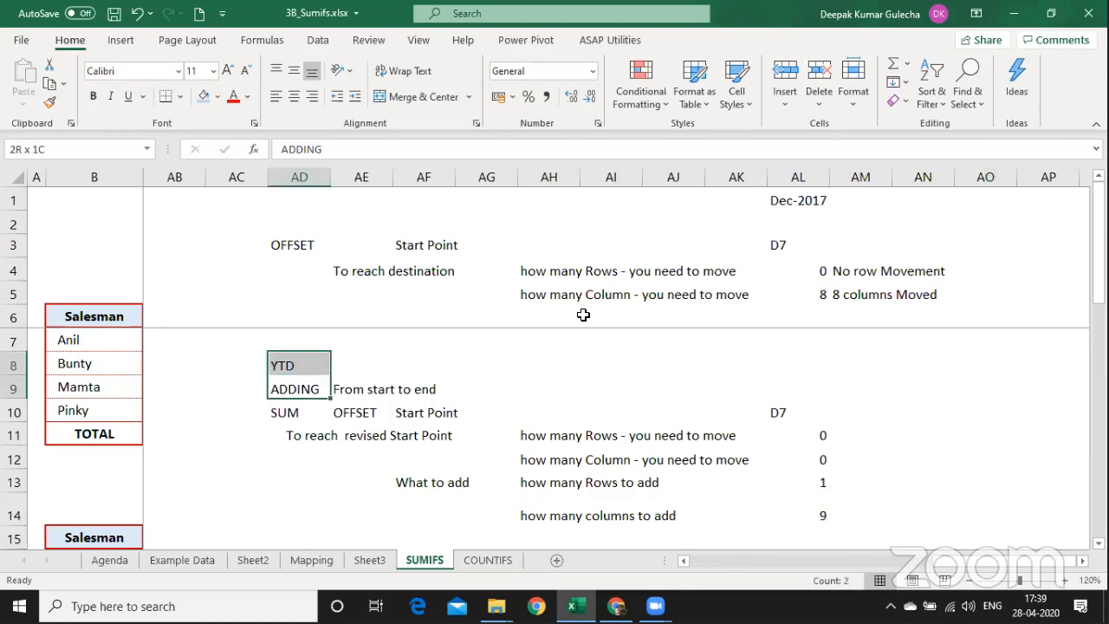
key(shift+Right)
key(ctrl+c)
key(shift+Right)
key(ctrl+c)
key(Up)
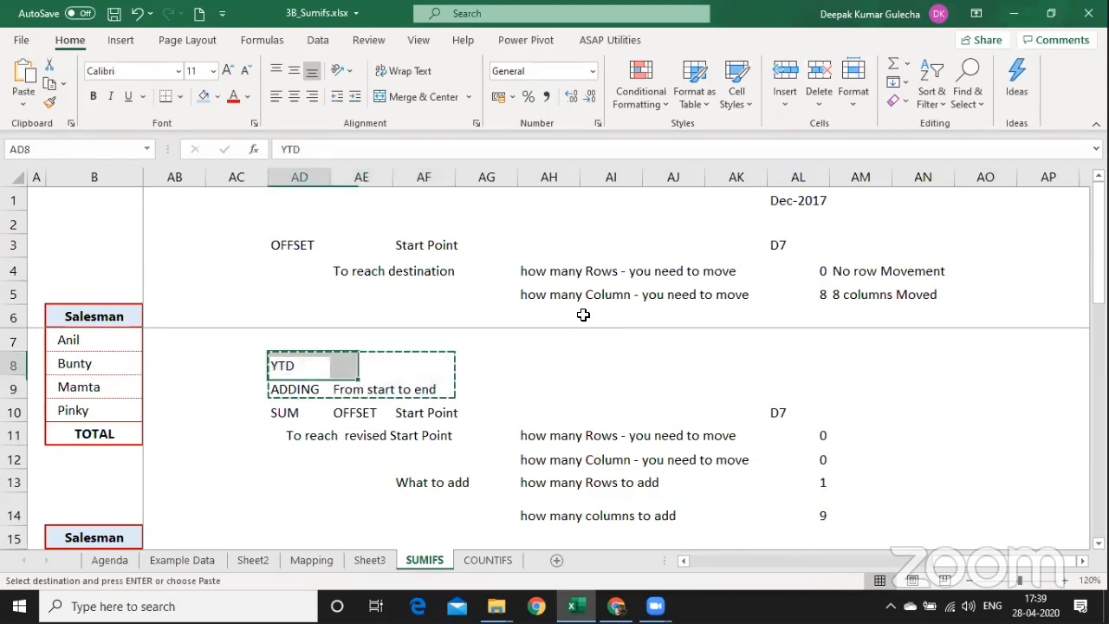
key(Return)
key(ctrl+z)
key(ctrl+z)
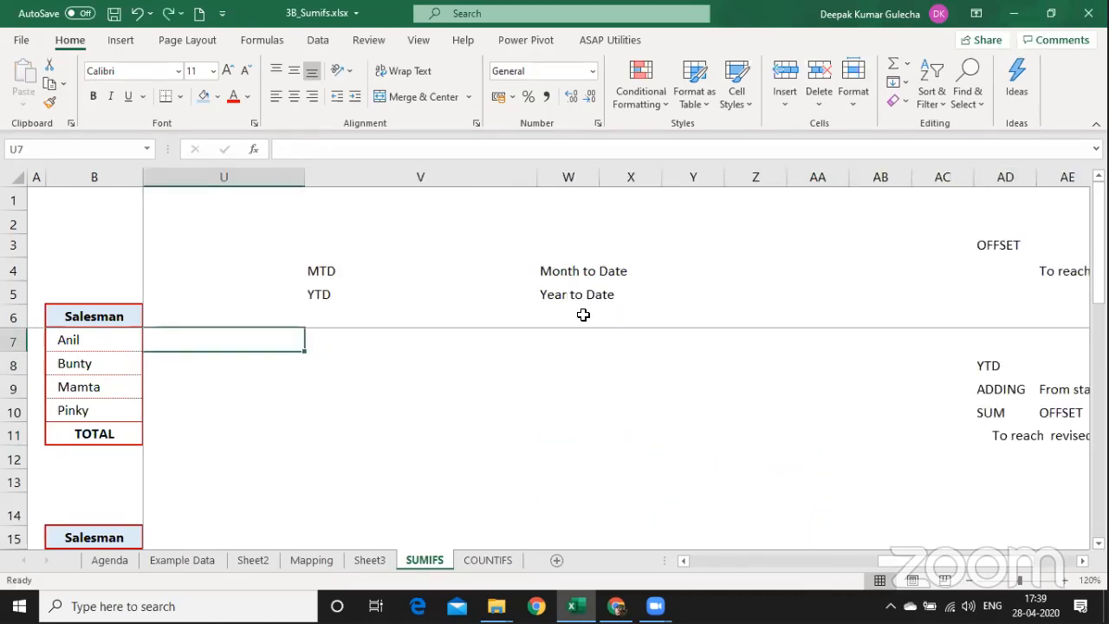
key(ctrl+y)
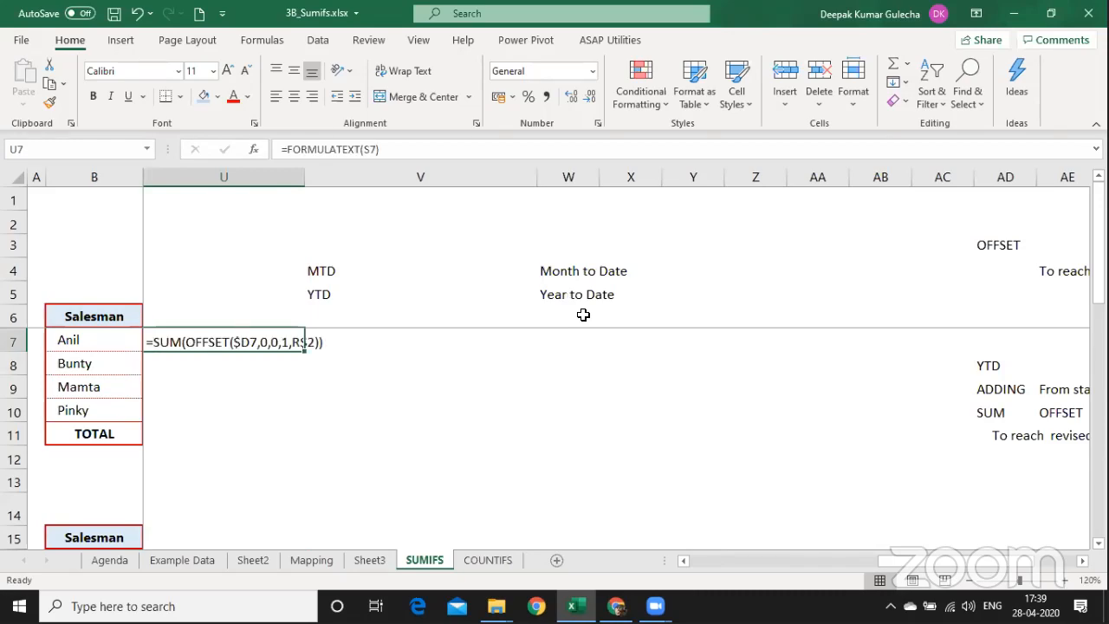
Copy the notes in AD8:AE9 and paste them one row higher at AD7.
key(ctrl+Right)
key(Down)
key(ctrl+Left)
key(ctrl+Left)
key(ctrl+Right)
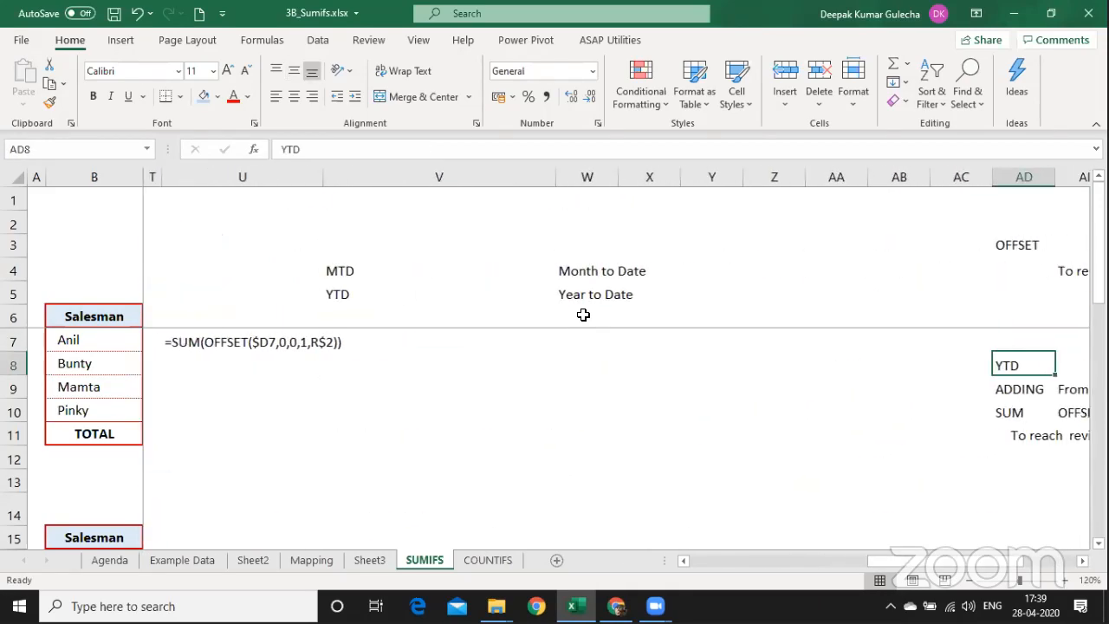
key(Down)
key(Right)
key(Right)
key(Right)
key(Right)
key(Left)
key(Left)
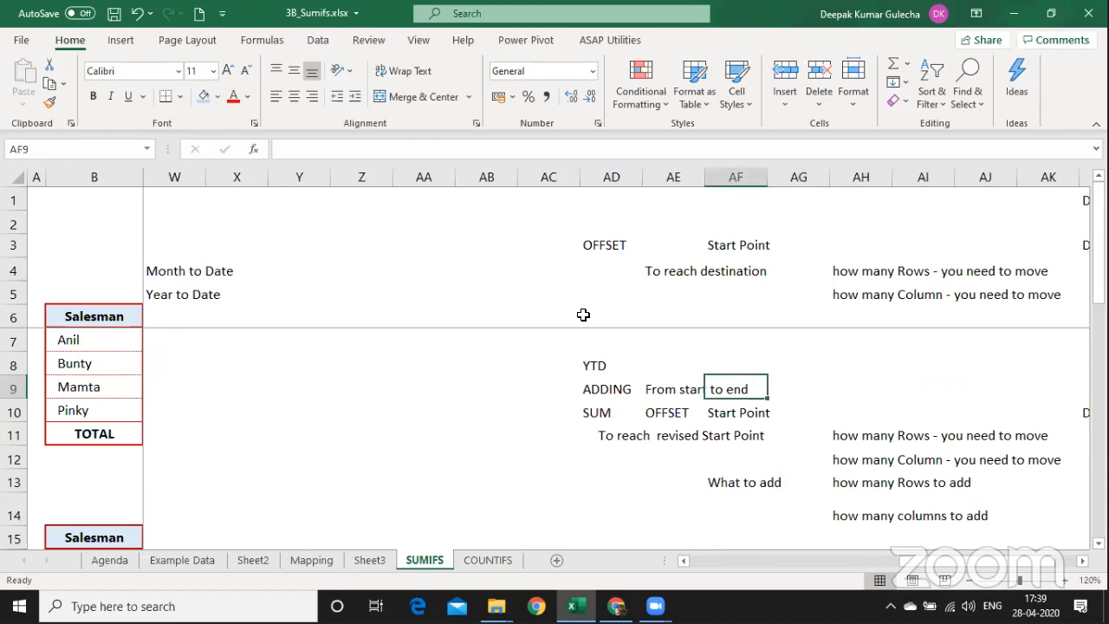
key(Left)
key(Left)
key(shift+Up)
key(shift+Right)
key(ctrl+c)
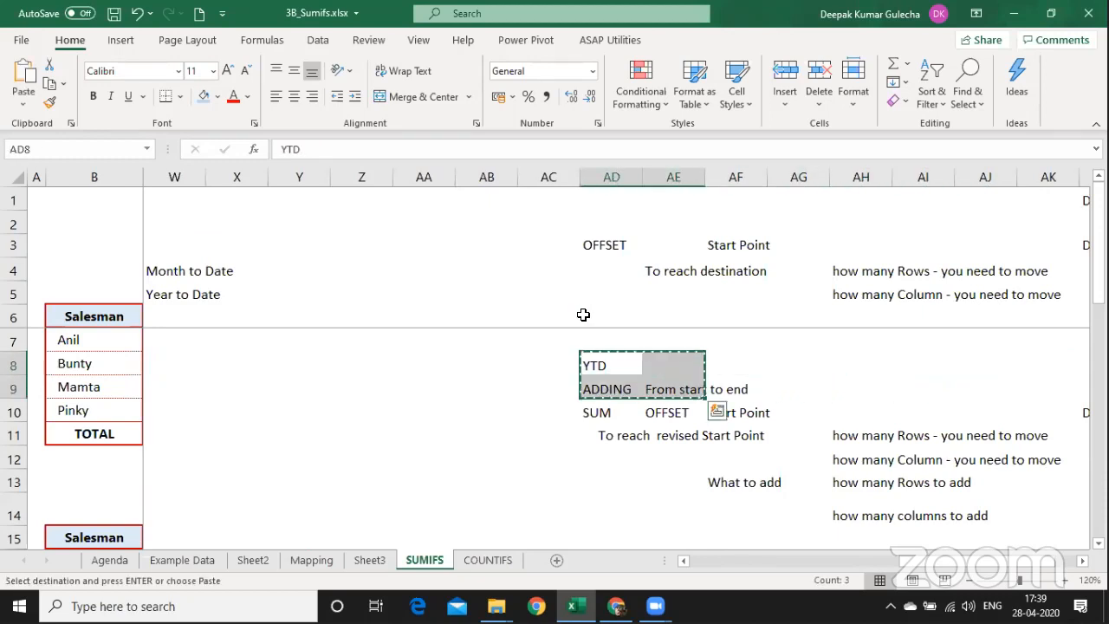
key(Up)
key(Return)
Check the moved notes: start D7, move 0 rows, 0 columns; add 1 row, 9 columns.
key(Down)
key(Right)
key(Right)
key(Right)
key(Right)
key(Right)
key(Right)
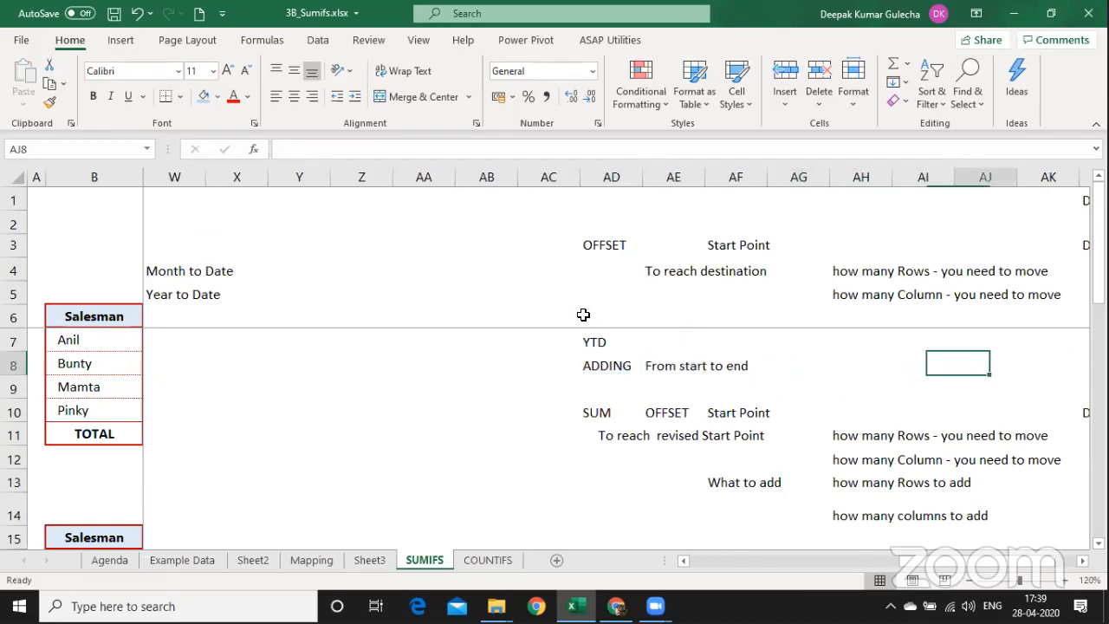
key(Right)
key(Right)
key(Right)
key(Right)
key(Right)
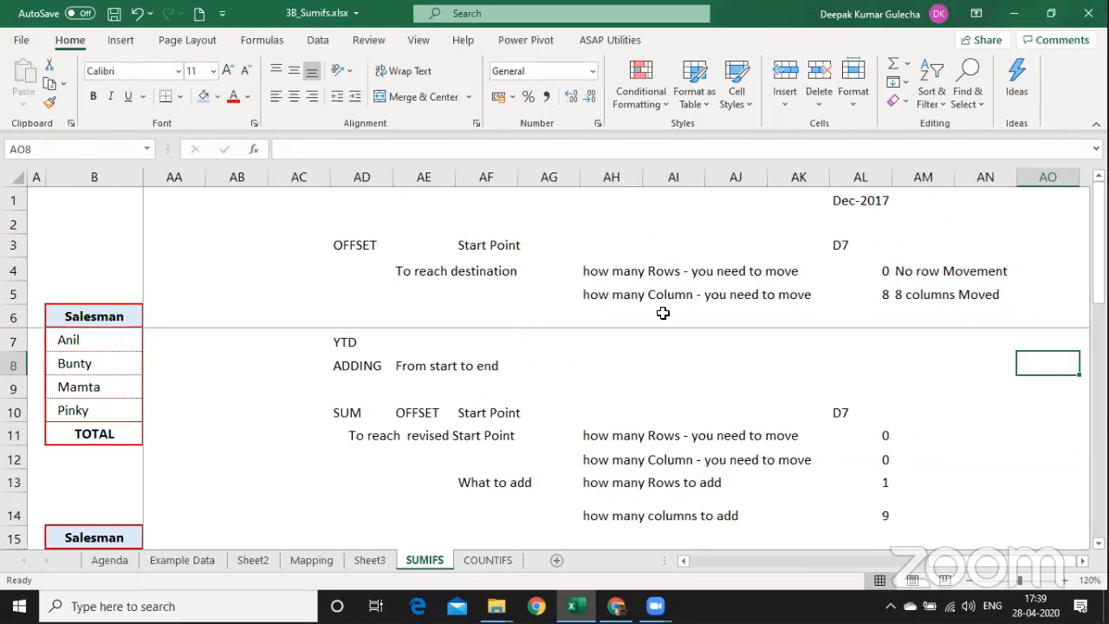
key(Right)
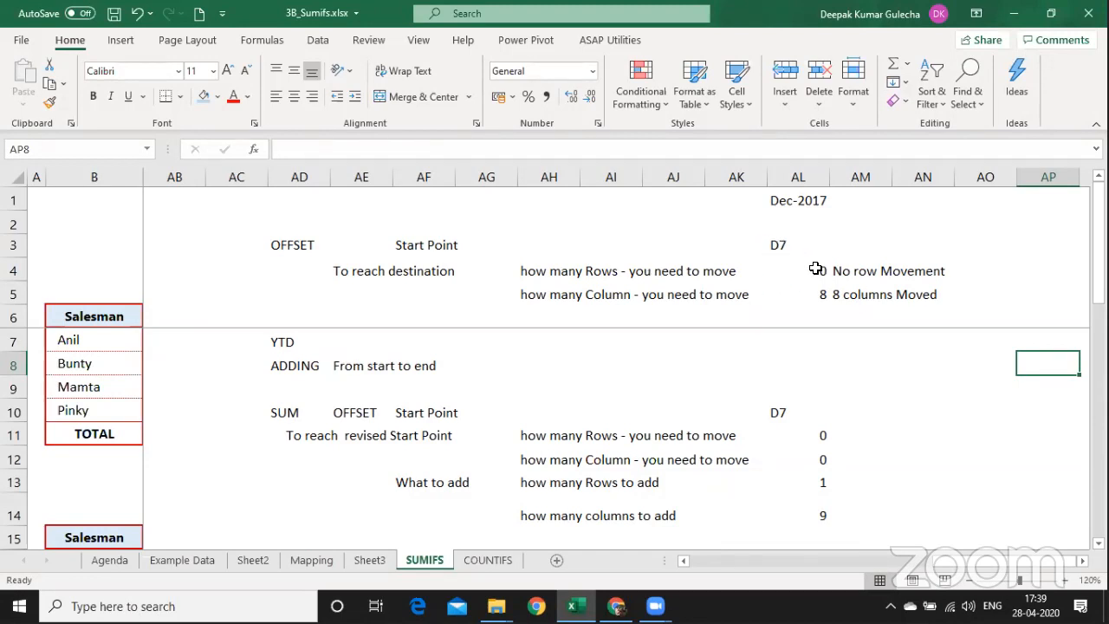
click(631, 366)
key(Left)
key(Left)
key(Left)
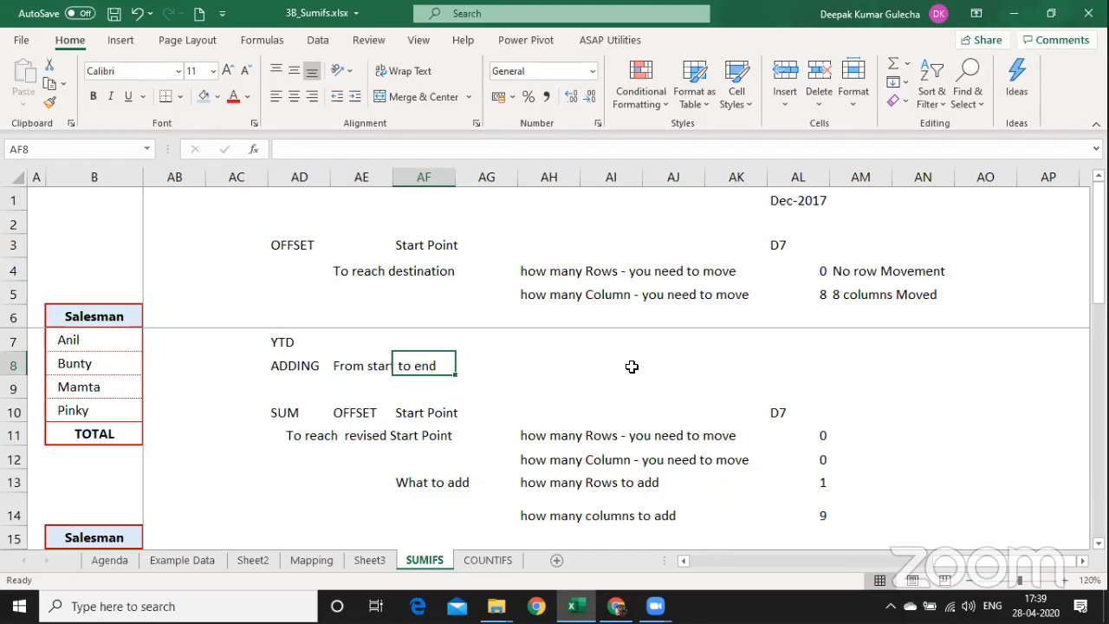
key(Left)
key(Left)
key(Left)
key(Left)
key(Left)
key(Left)
key(Left)
key(Left)
key(Left)
key(Left)
key(Left)
key(Left)
key(Left)
key(Left)
key(Left)
key(Left)
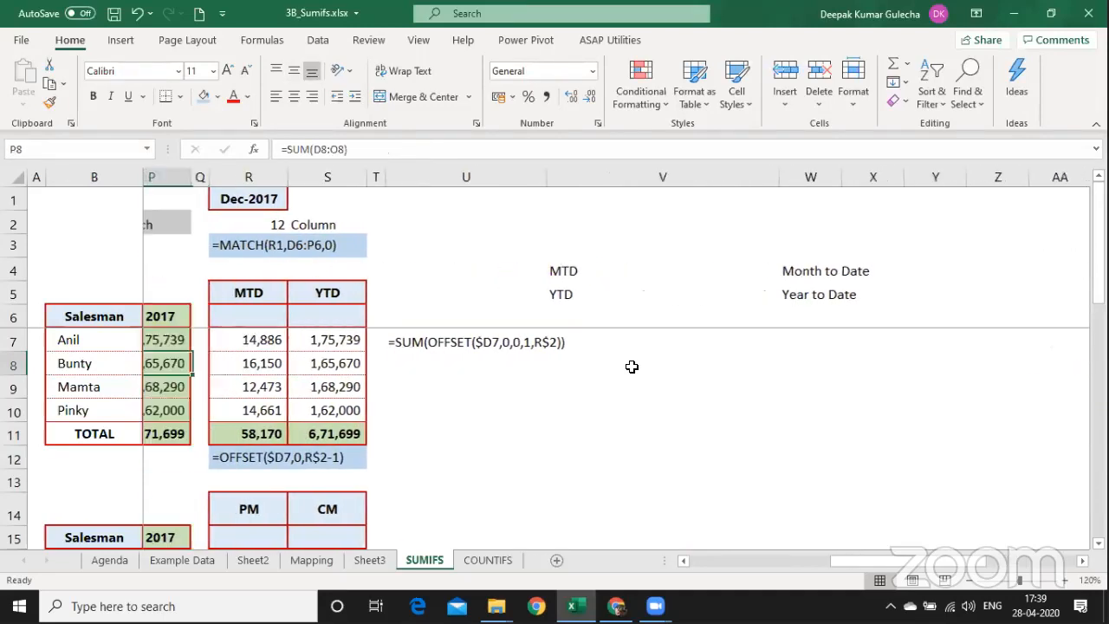
Shade the formula text in U7:V7 with a blue-grey fill, then select R12.
key(Down)
key(Right)
key(Right)
key(Right)
key(Right)
key(Right)
key(Up)
key(Up)
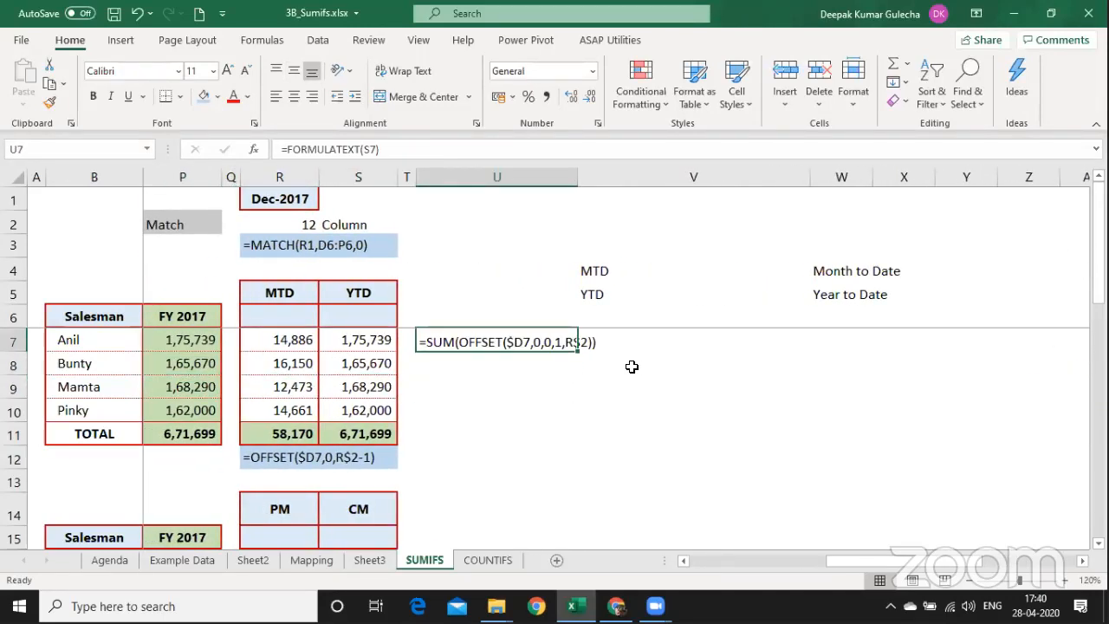
key(shift+Right)
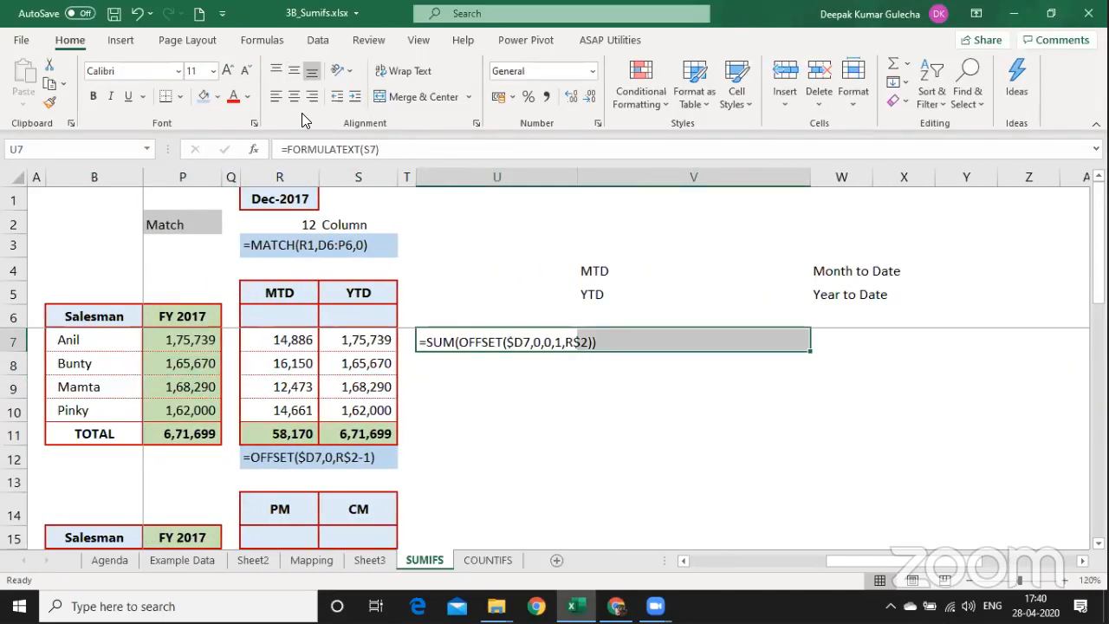
click(205, 96)
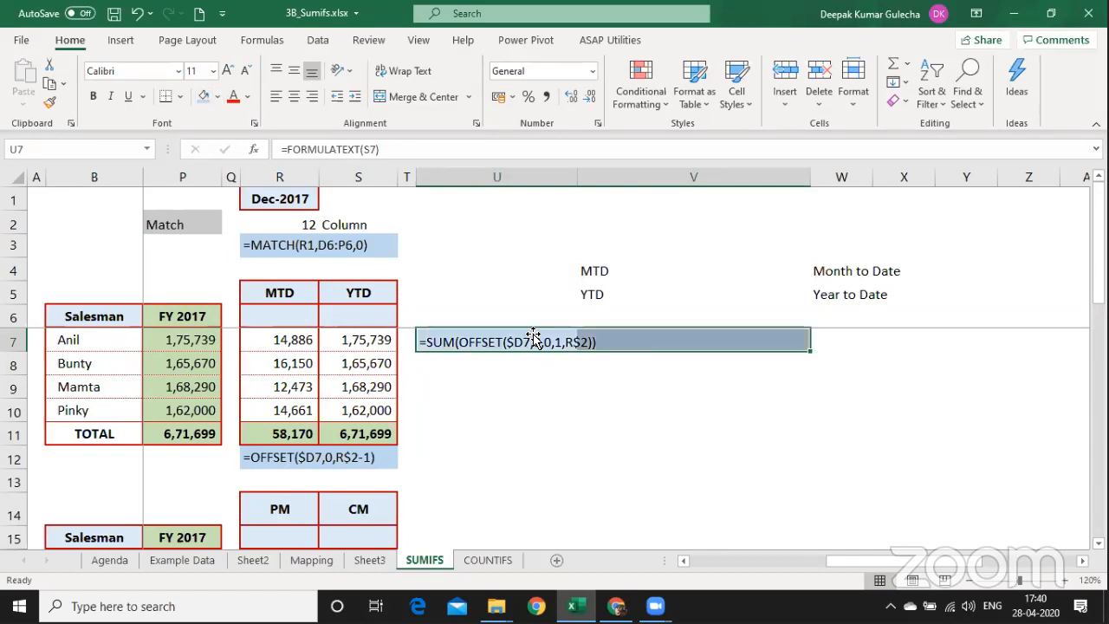
click(277, 460)
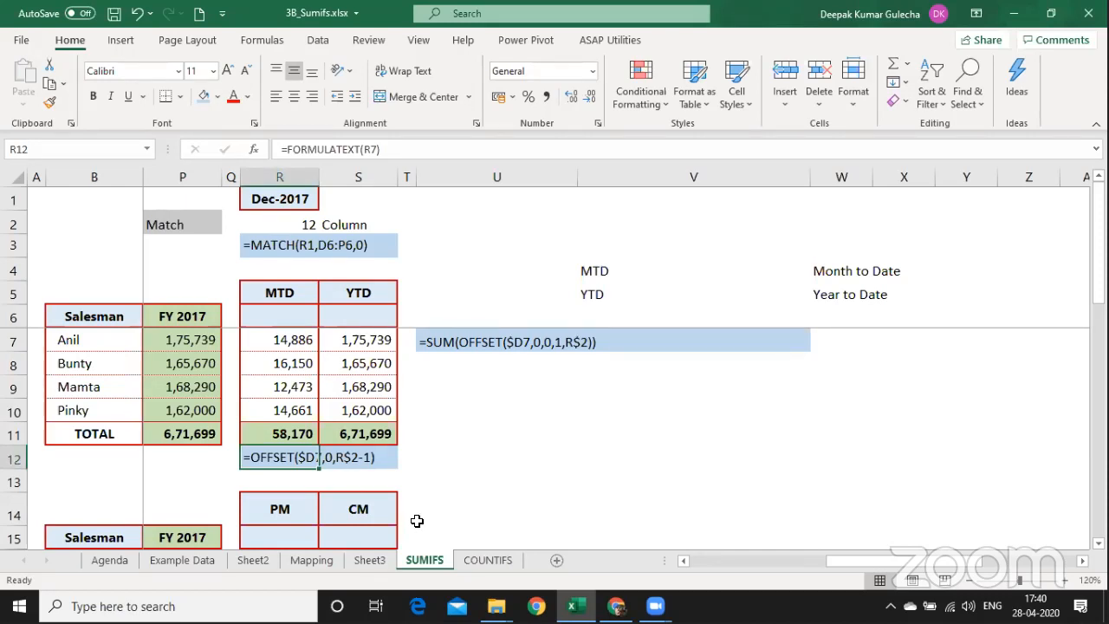
click(515, 114)
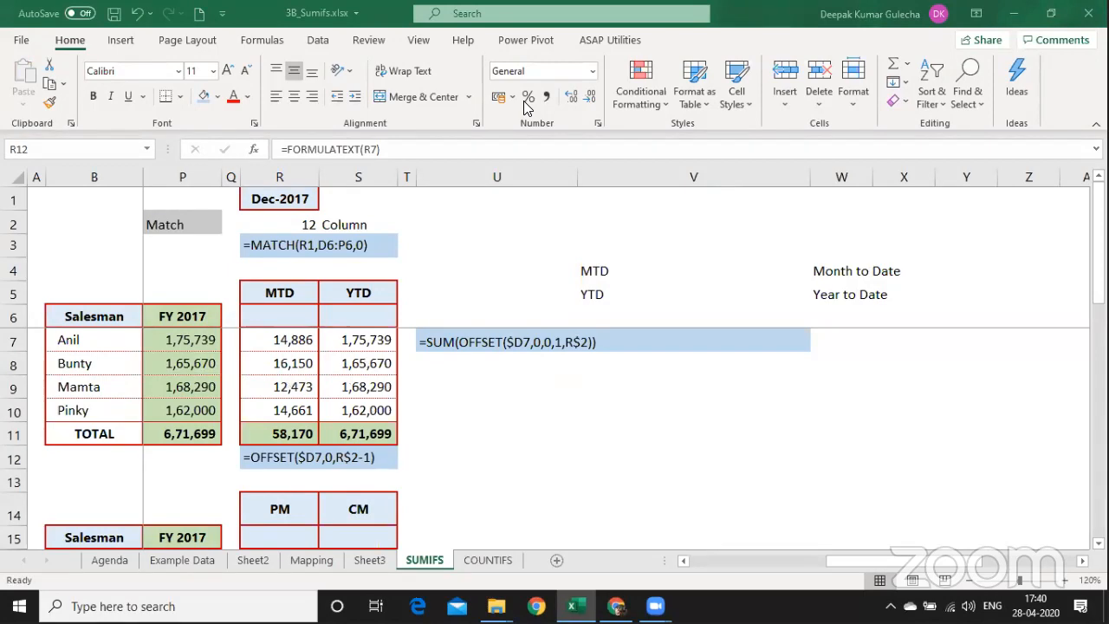
View the OFFSET notes in columns AB–AP, then move to the COUNTIFS sheet.
key(Right)
key(Right)
key(Right)
key(Right)
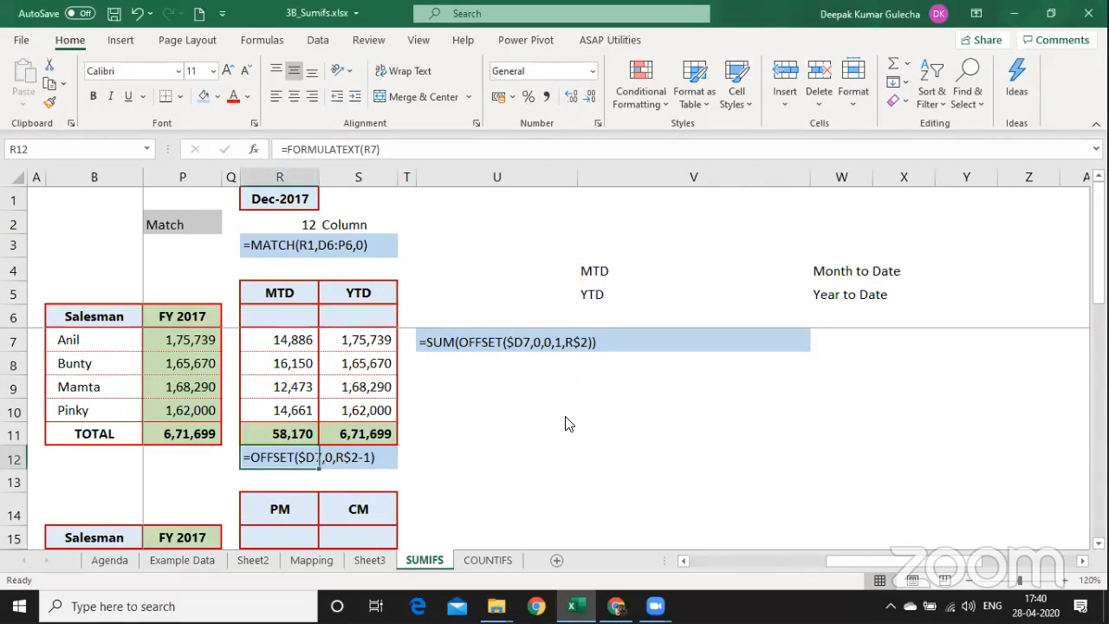
key(Right)
key(Right)
key(Right)
key(Right)
key(Right)
key(Right)
key(Right)
key(Right)
key(Right)
key(Right)
key(Right)
key(Right)
key(Right)
key(Right)
key(Right)
key(Right)
key(Right)
key(Right)
key(Right)
key(Right)
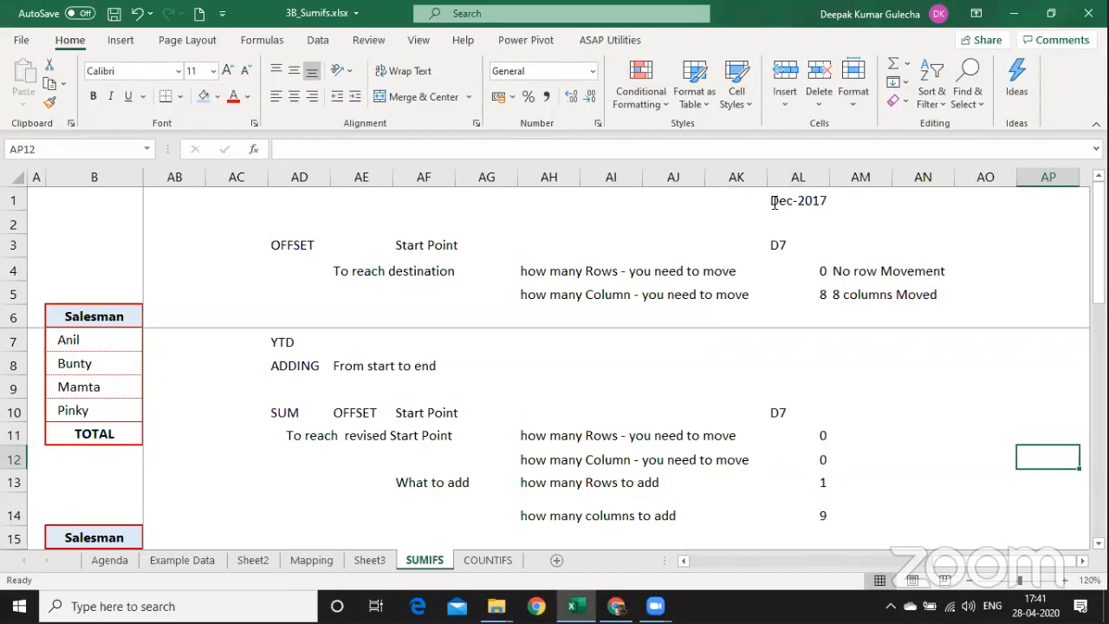
click(854, 117)
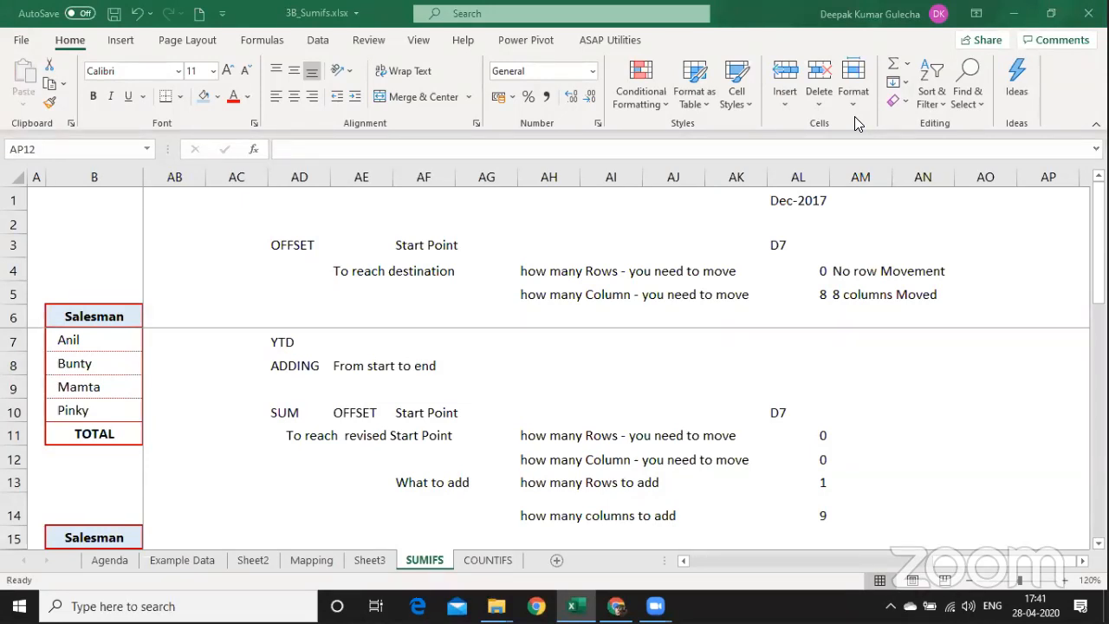
click(481, 327)
key(ctrl+Page_Down)
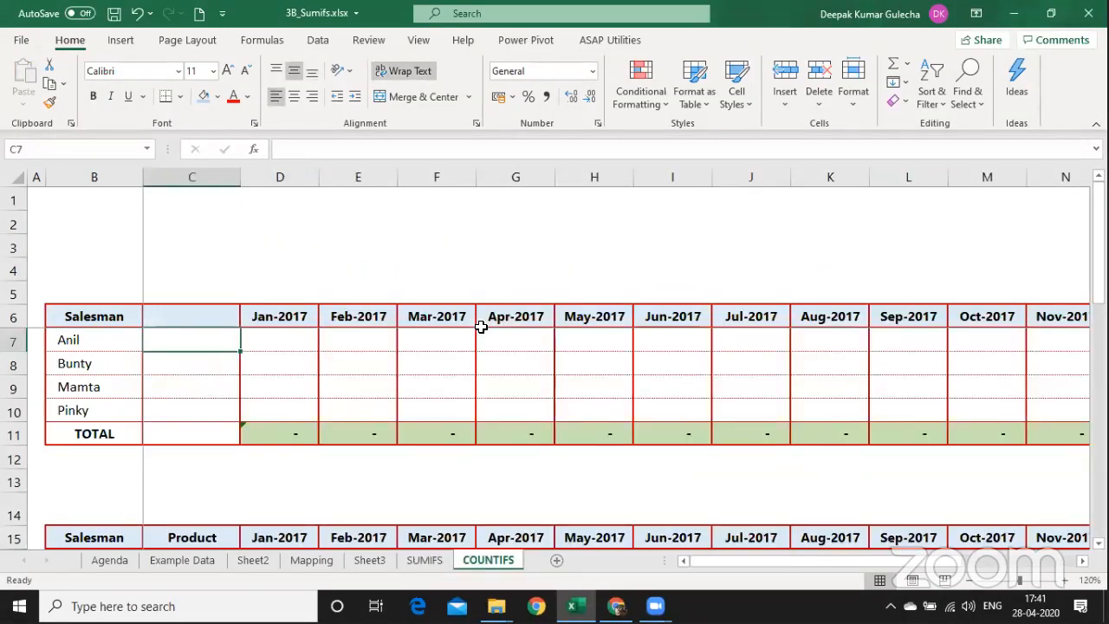
Back on SUMIFS, discard a 'SUMIFS' entry in G2 and insert new worksheet Sheet5.
click(289, 341)
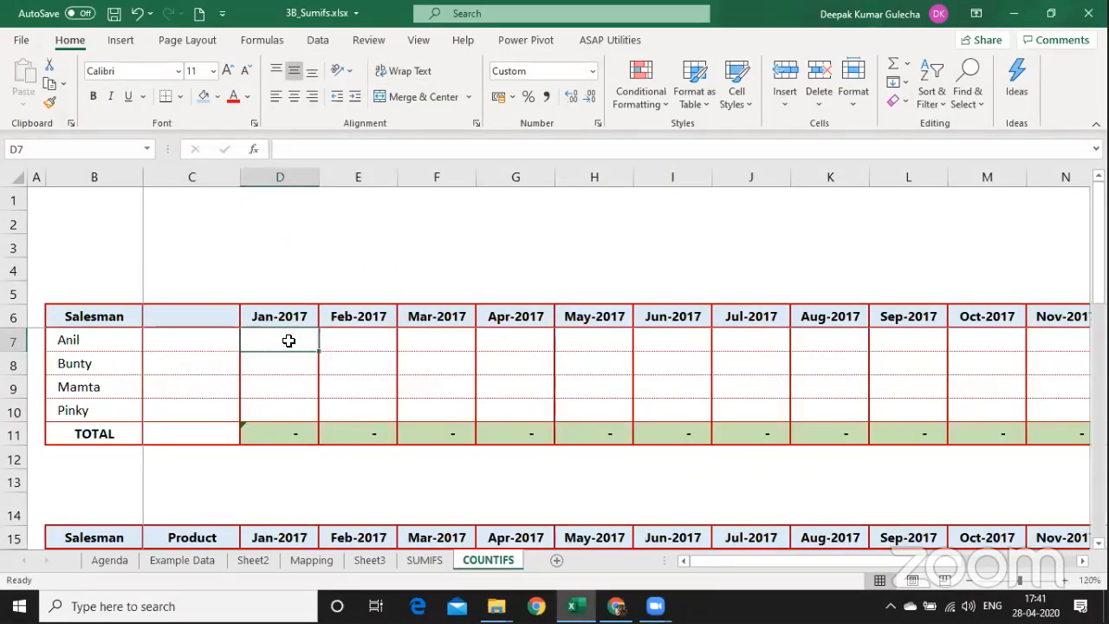
key(ctrl+Page_Up)
key(Right)
key(Right)
key(Right)
key(Right)
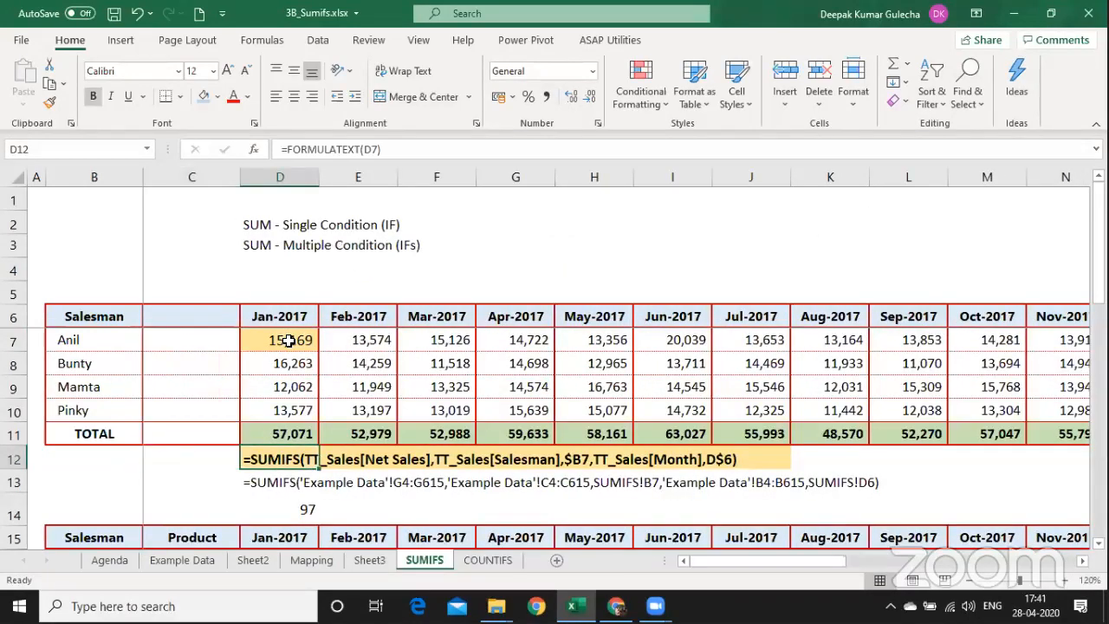
key(ctrl+Up)
key(Up)
key(Up)
key(Up)
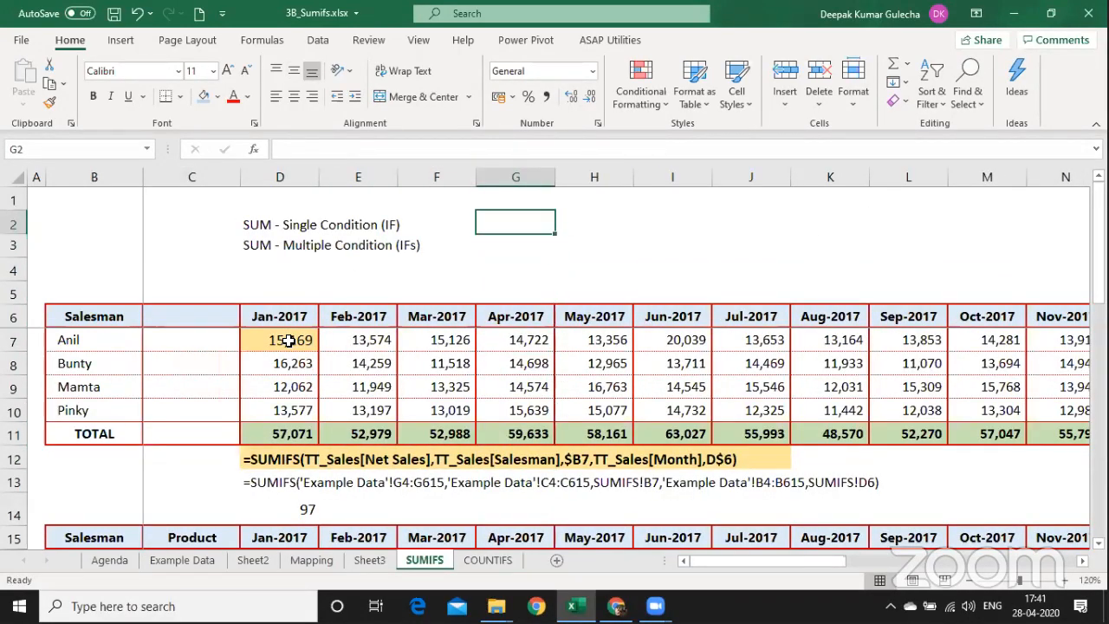
text(SUMIFS)
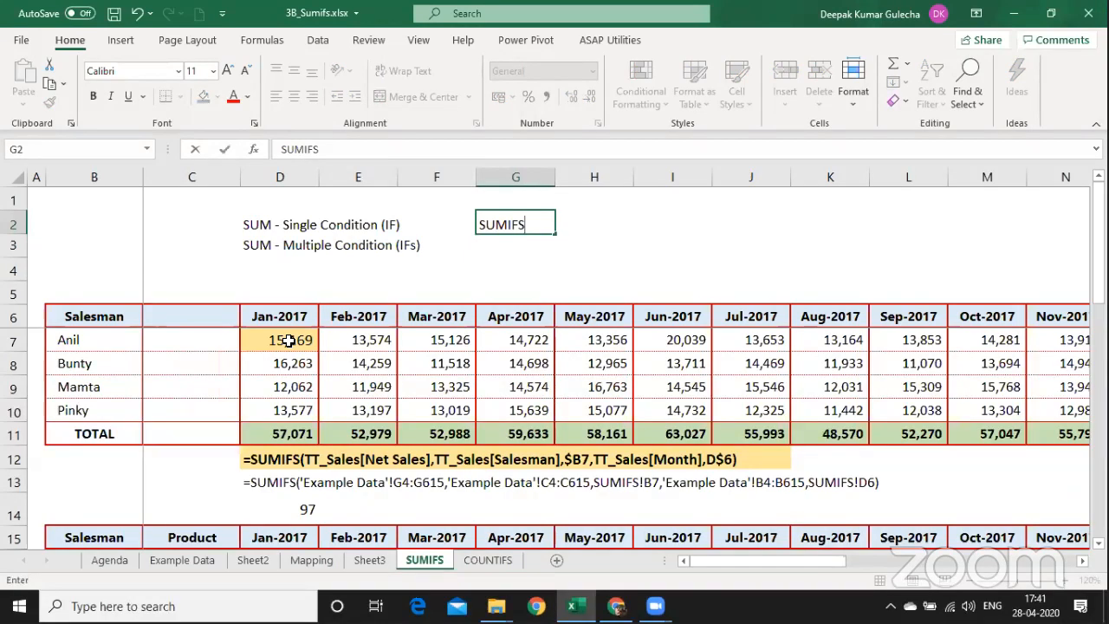
key(Escape)
key(shift+F11)
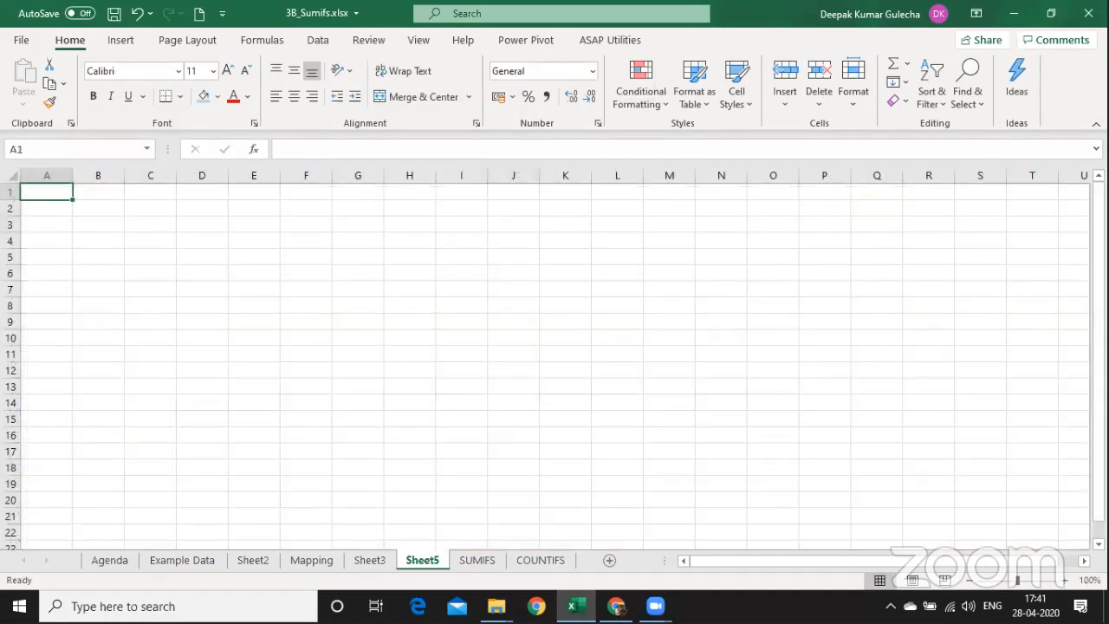
Zoom Sheet5 to 160% and start a SUMIFS formula in C3, undoing a misaccepted suggestion.
click(1056, 582)
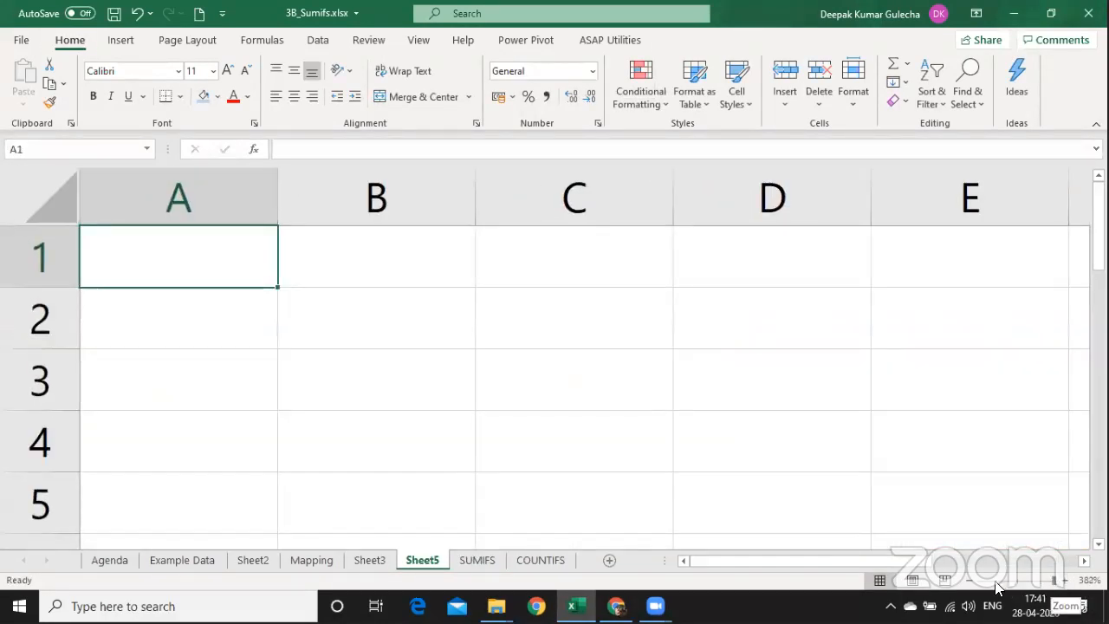
click(1022, 578)
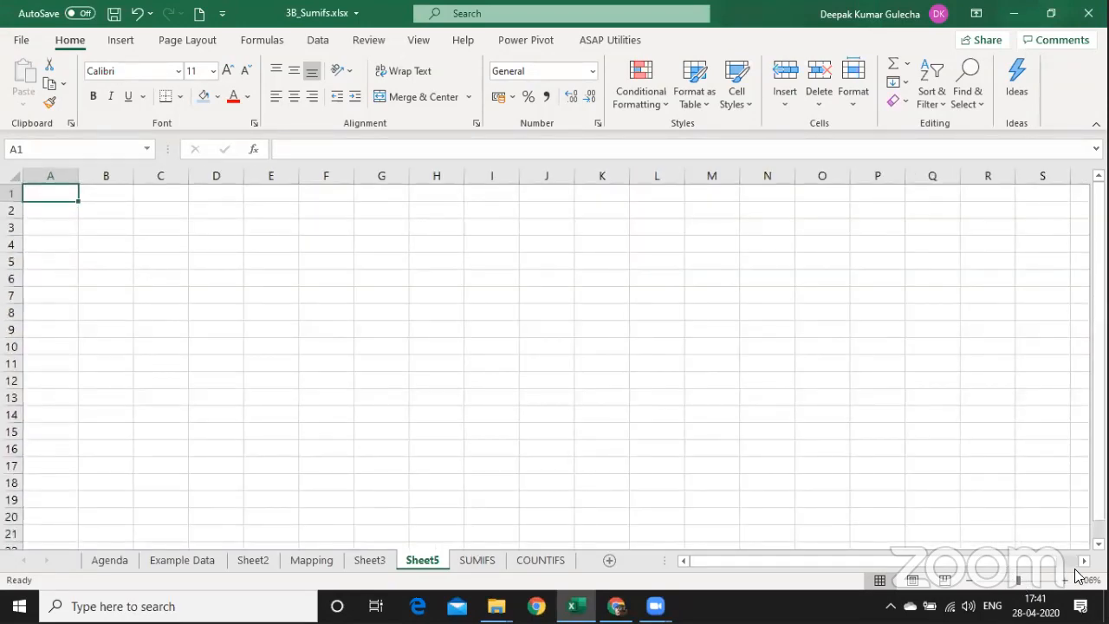
click(1064, 580)
click(1065, 580)
click(1064, 580)
click(1064, 580)
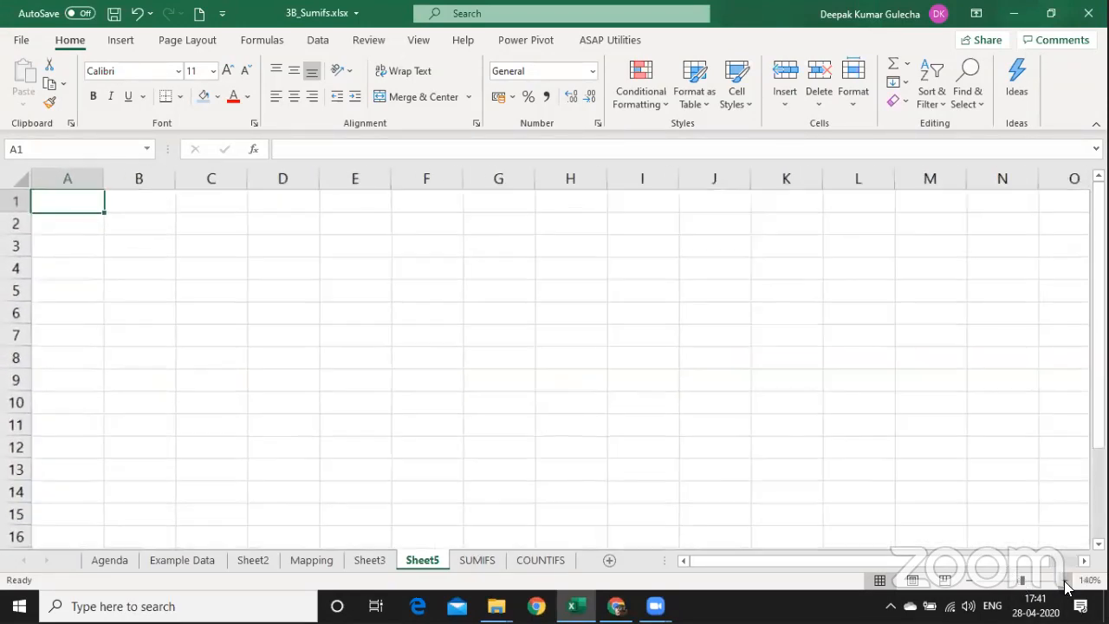
click(1065, 581)
click(1064, 580)
click(257, 253)
text(=)
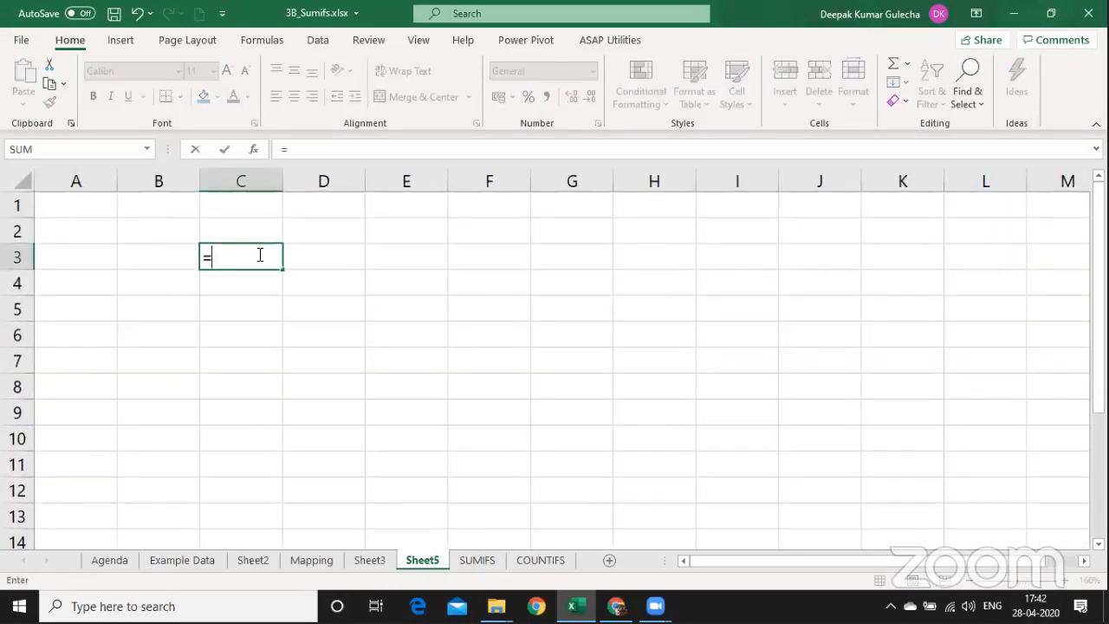
text(sumi)
key(Down)
key(Tab)
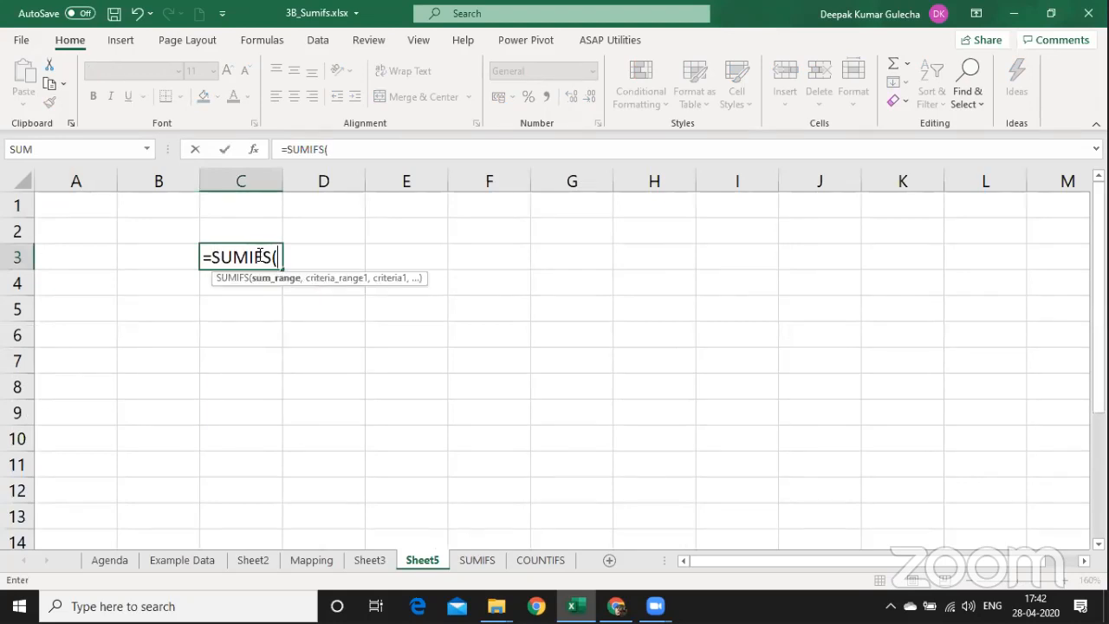
key(ctrl+z)
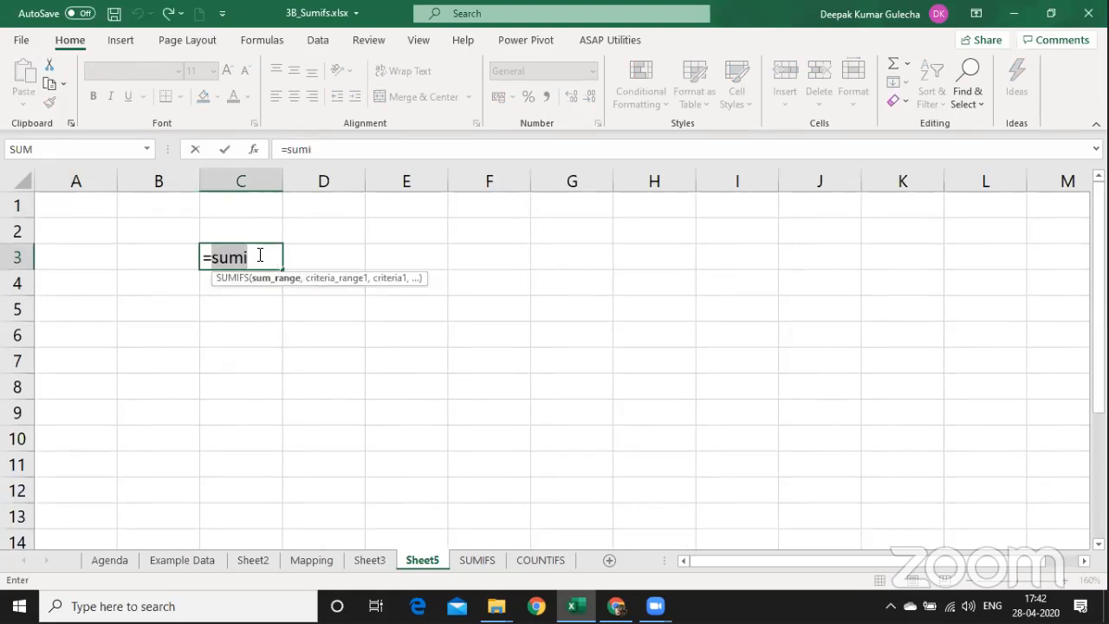
key(Right)
key(BackSpace)
key(BackSpace)
Store the SUMIFS argument syntax in C3 as text with a leading apostrophe.
text(s)
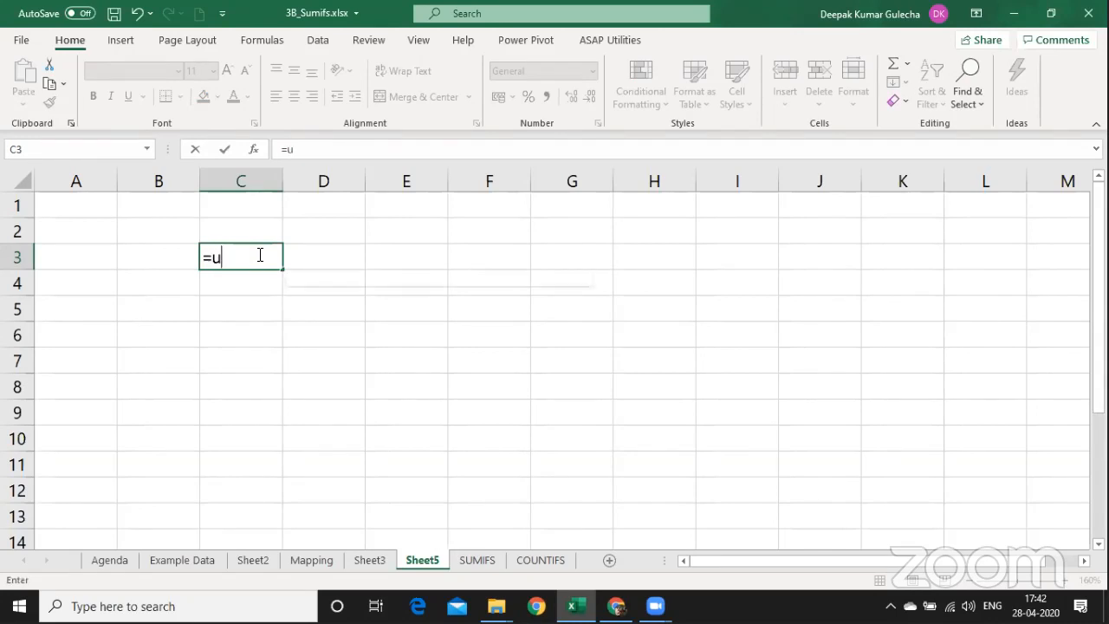
text(umi)
key(Down)
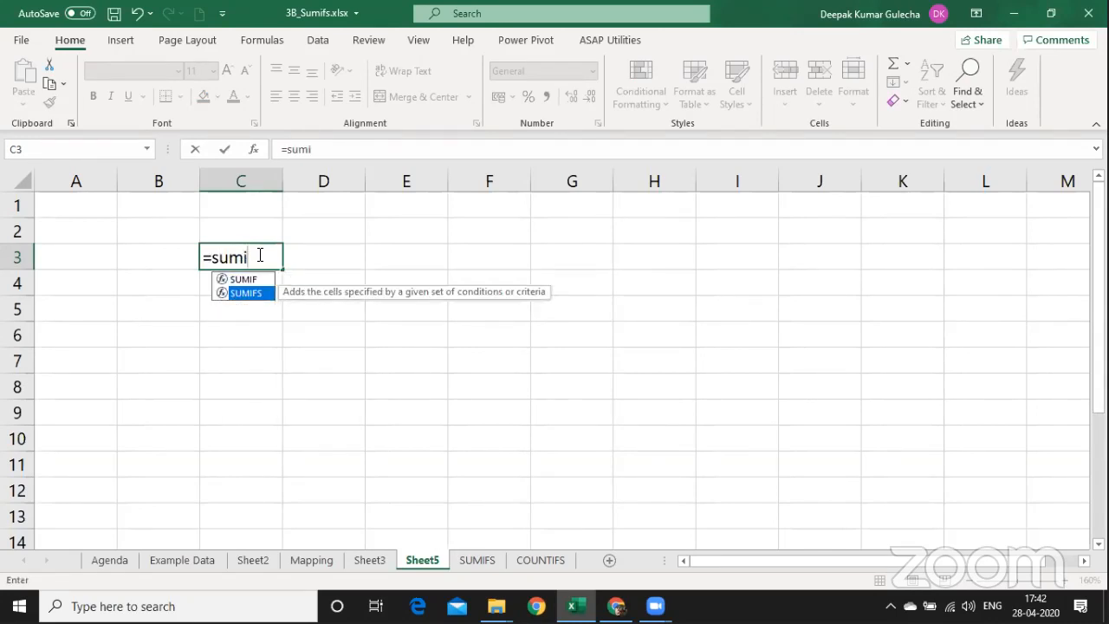
key(Tab)
key(ctrl+shift+a)
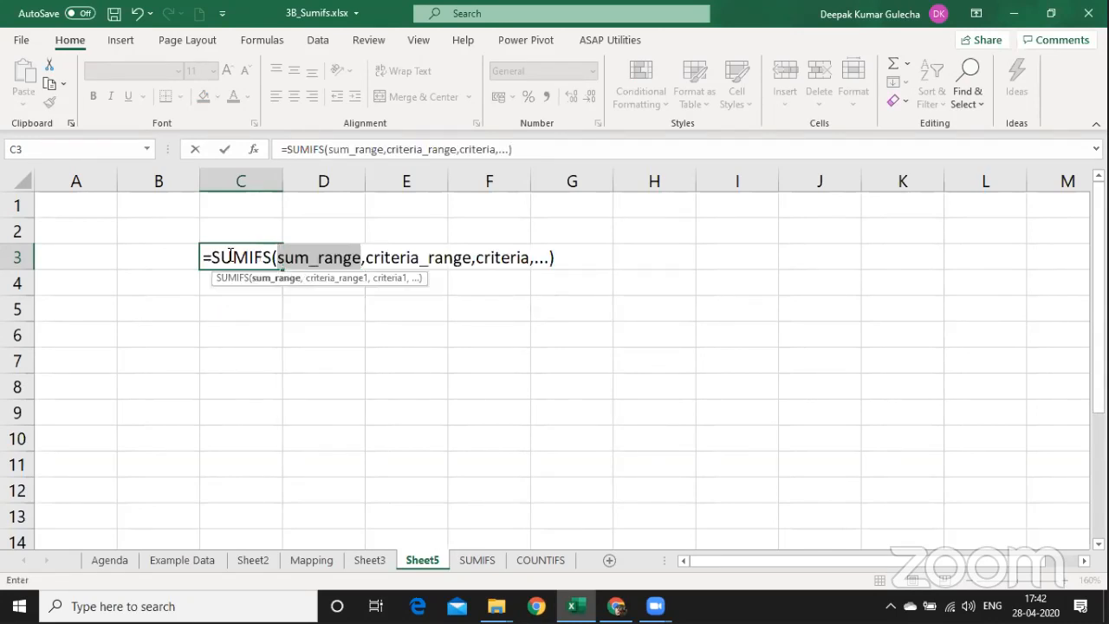
click(203, 258)
text(')
key(Return)
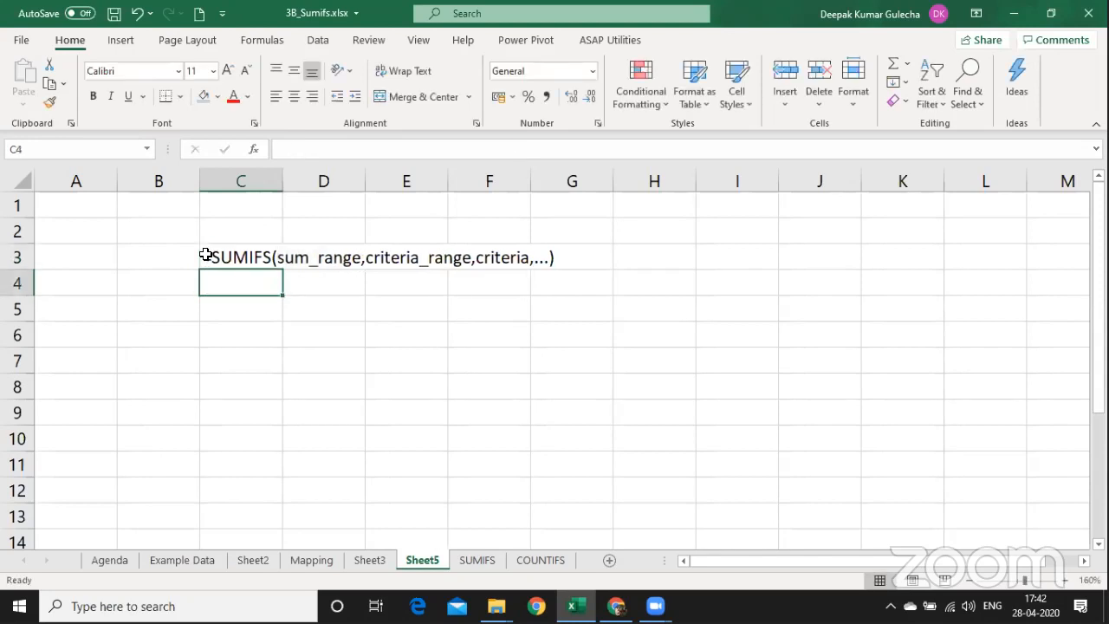
Store the AVERAGEIFS argument syntax in C4 as apostrophe-prefixed text.
text(=aver)
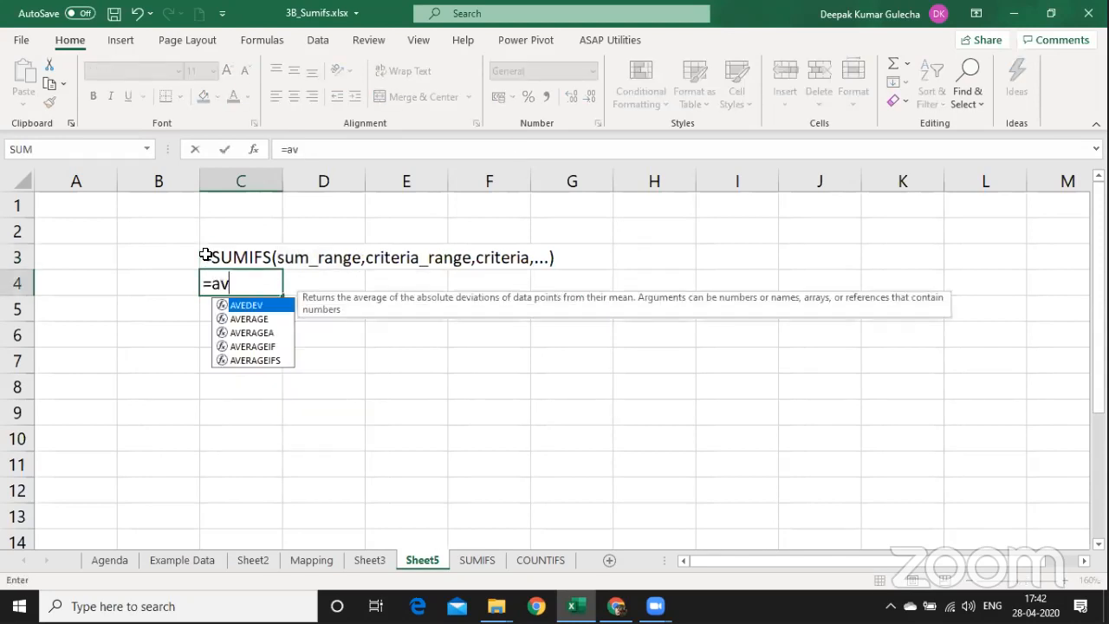
key(Down)
key(Down)
key(Down)
key(Tab)
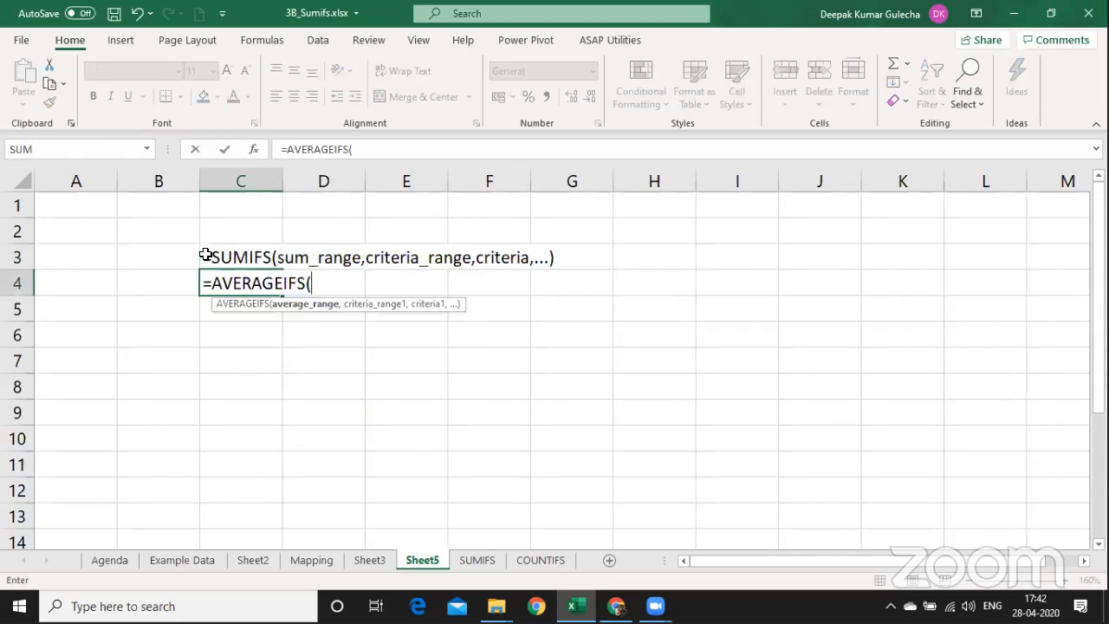
key(ctrl+shift+a)
key(Home)
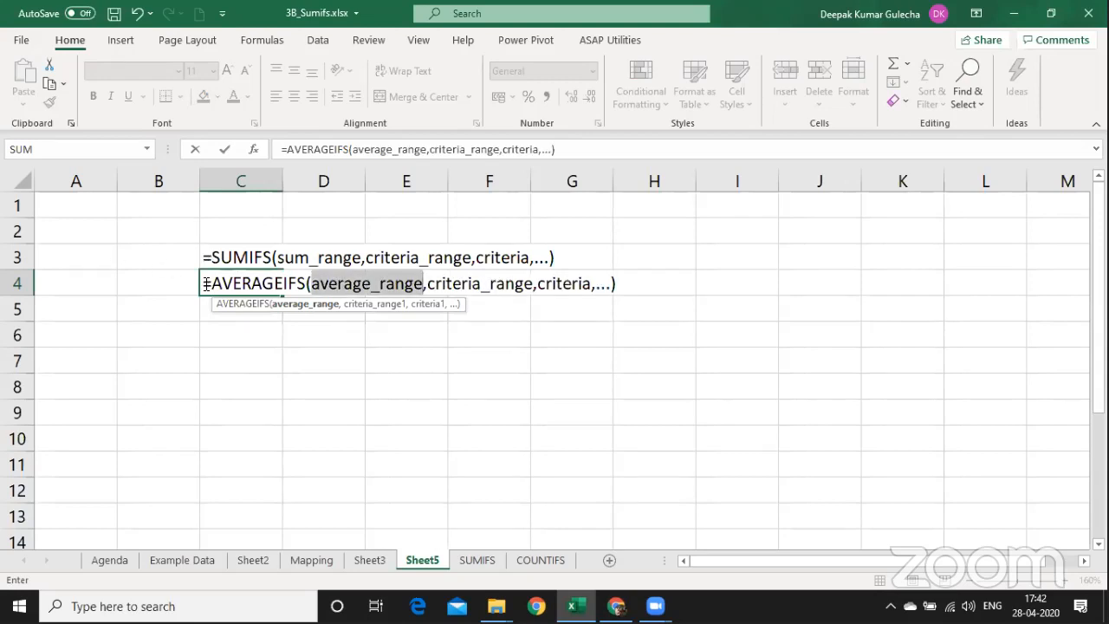
text(')
key(Return)
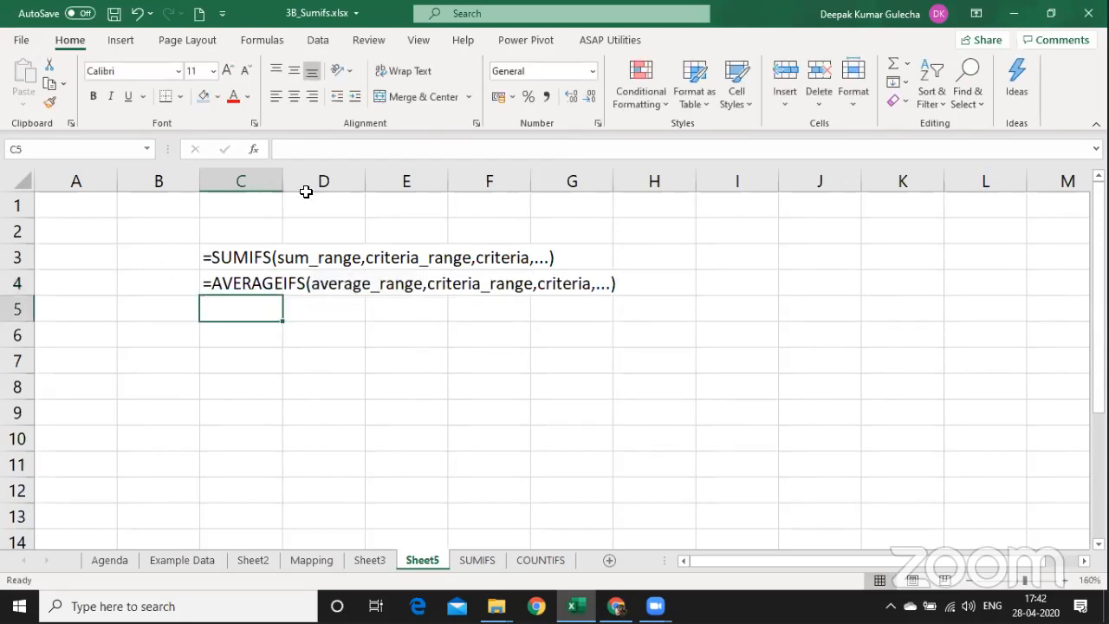
Store the MAXIFS argument syntax in C5 as apostrophe-prefixed text.
text(=maxof)
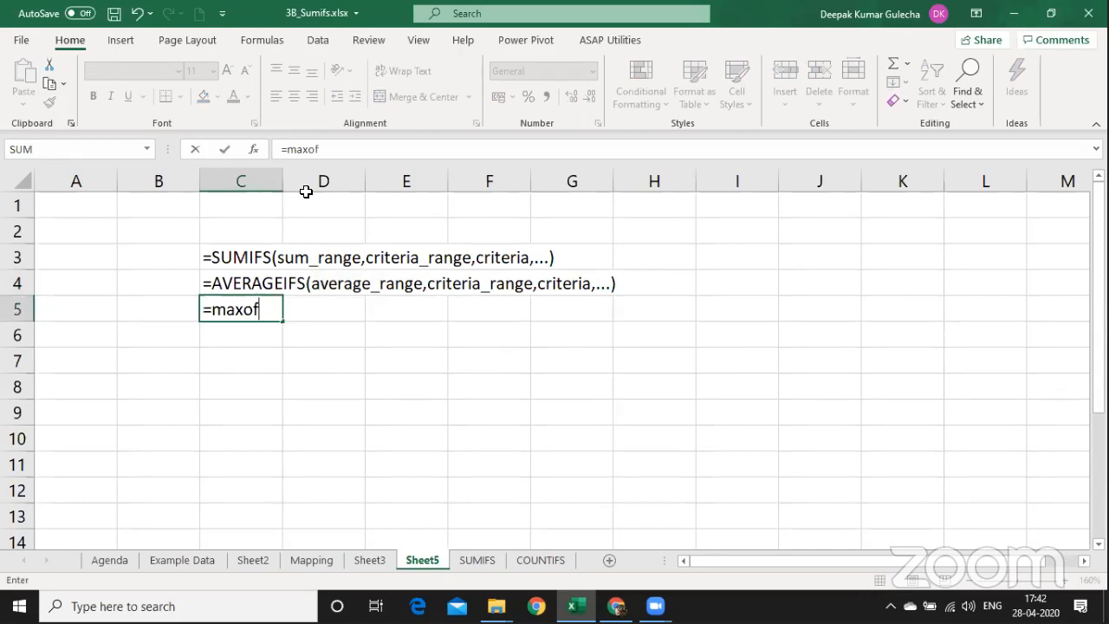
key(BackSpace)
key(BackSpace)
text(i)
key(Tab)
key(ctrl+shift+a)
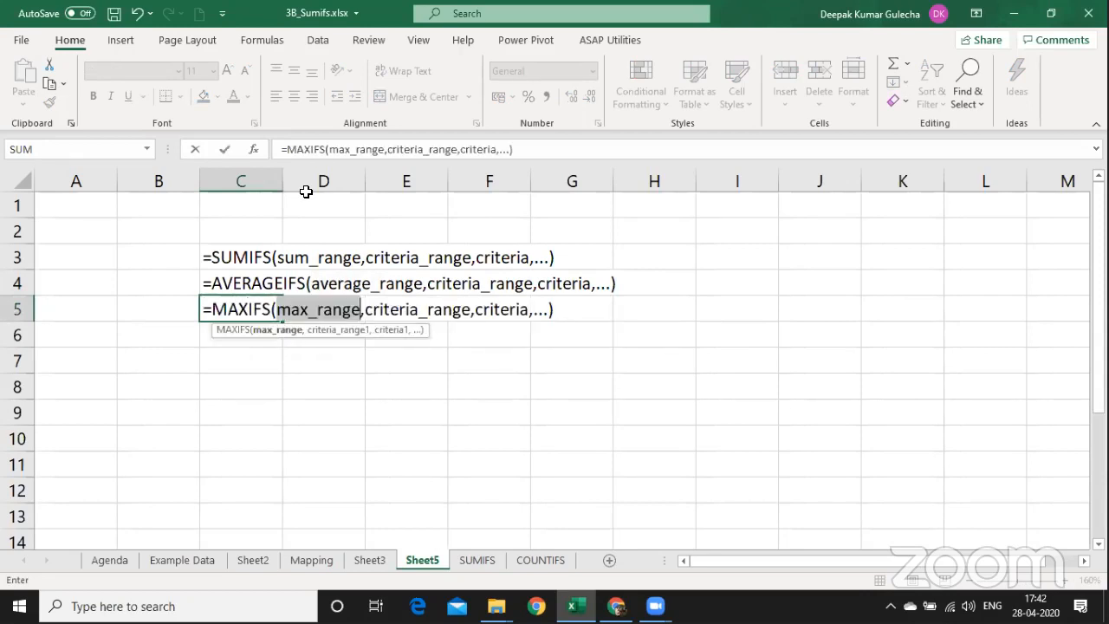
key(Home)
text(')
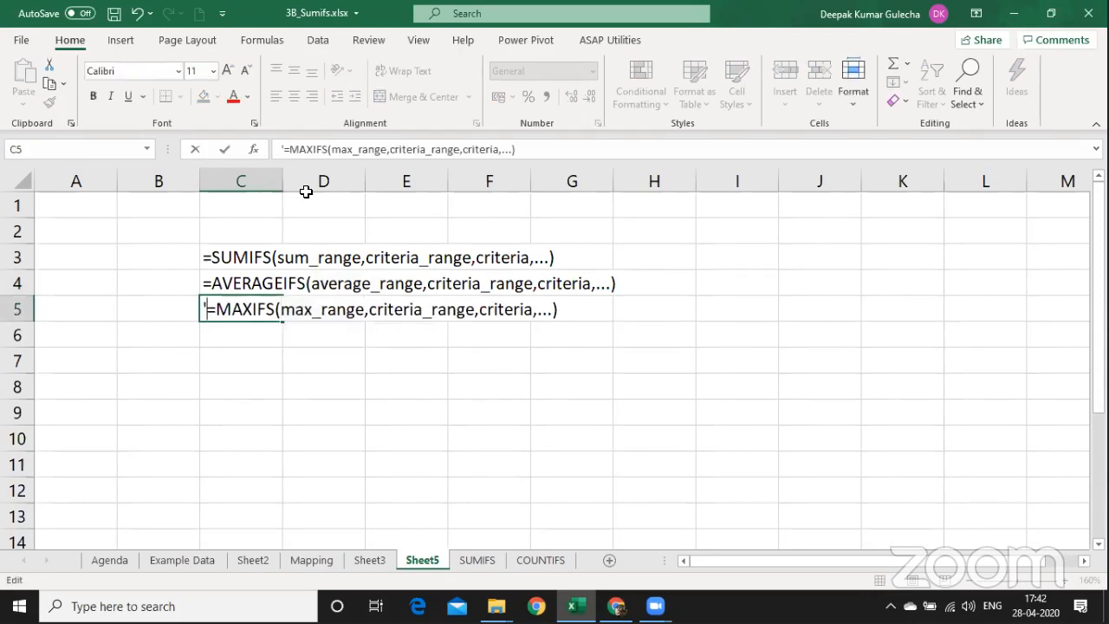
key(Return)
Store the MINIFS argument syntax in C6 as apostrophe-prefixed text.
text(=minif)
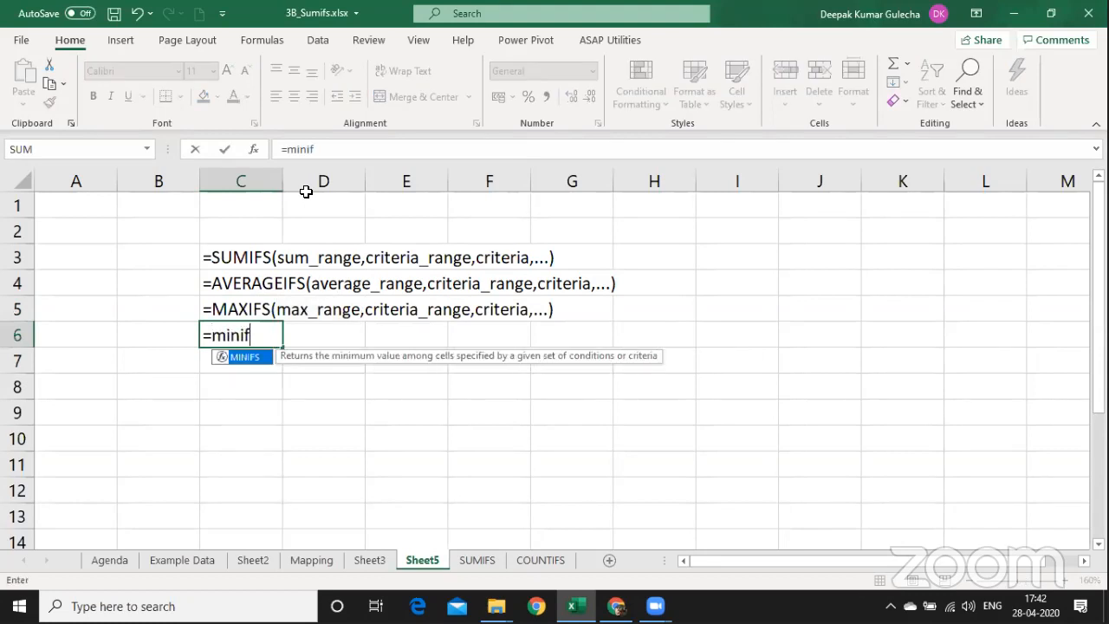
key(Tab)
key(ctrl+shift+a)
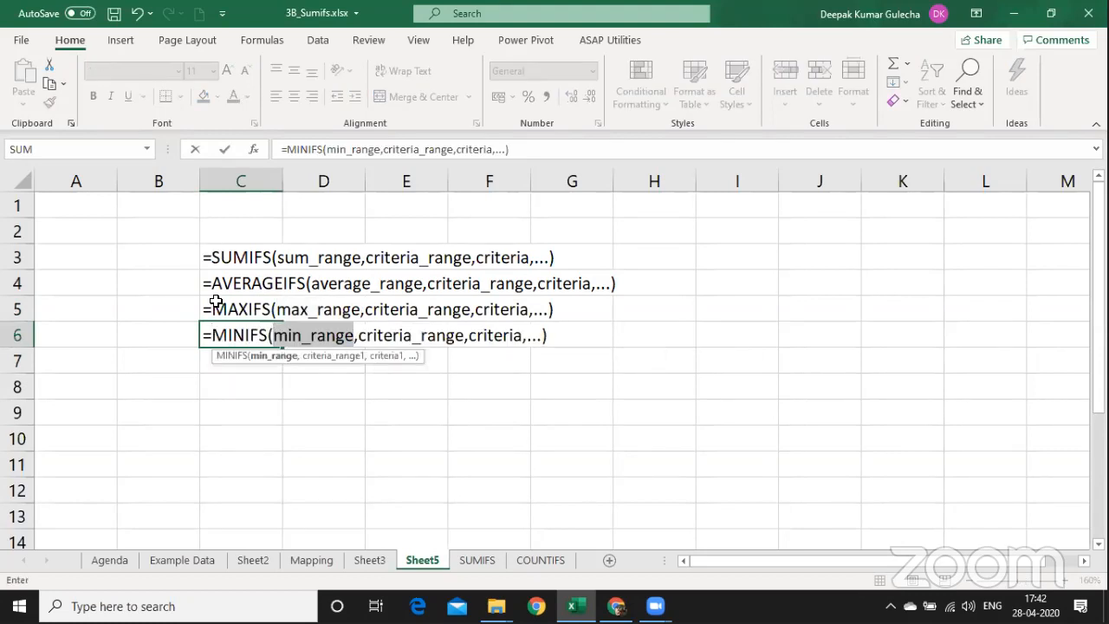
click(204, 334)
text(')
key(Return)
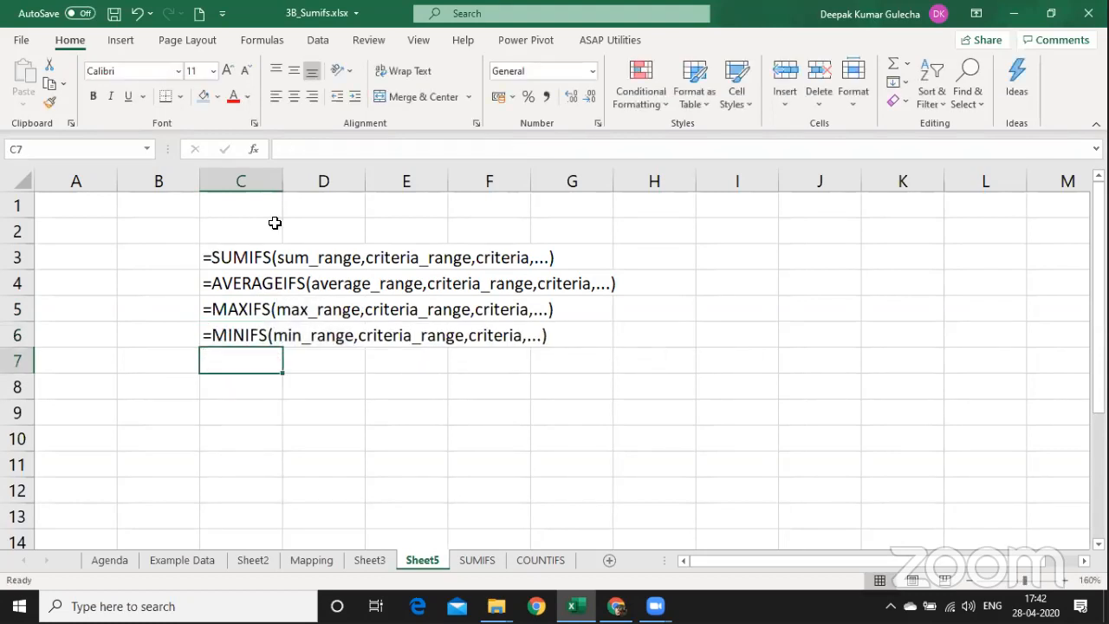
key(Down)
key(Down)
Store the COUNTIFS argument syntax in C9 as apostrophe-prefixed text.
key(F2)
text(=count)
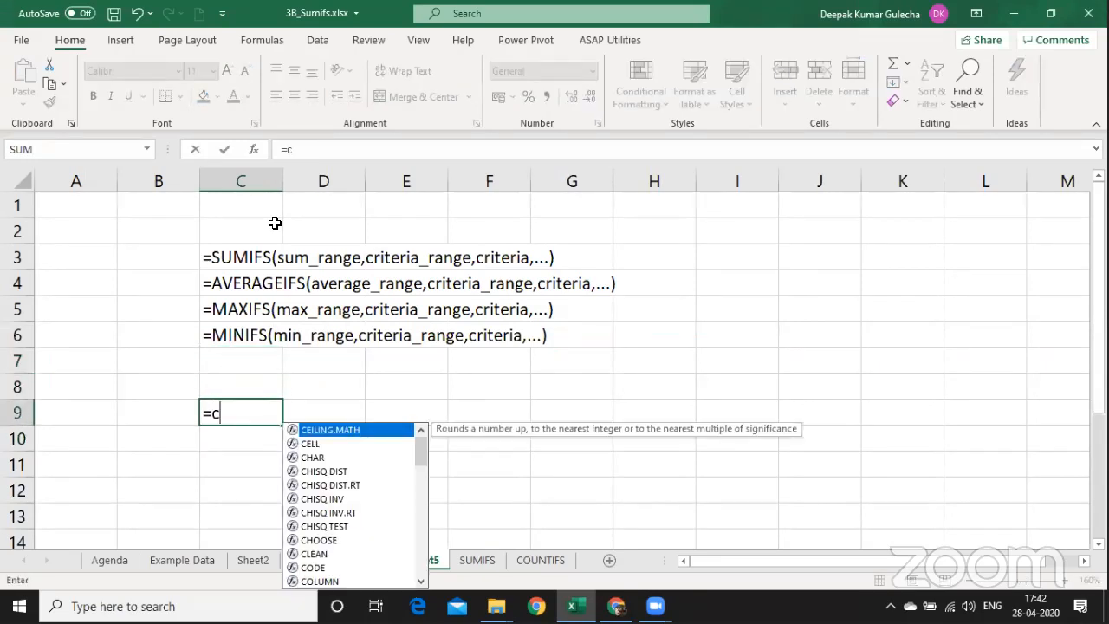
key(Down)
key(Down)
key(Down)
key(Down)
key(Tab)
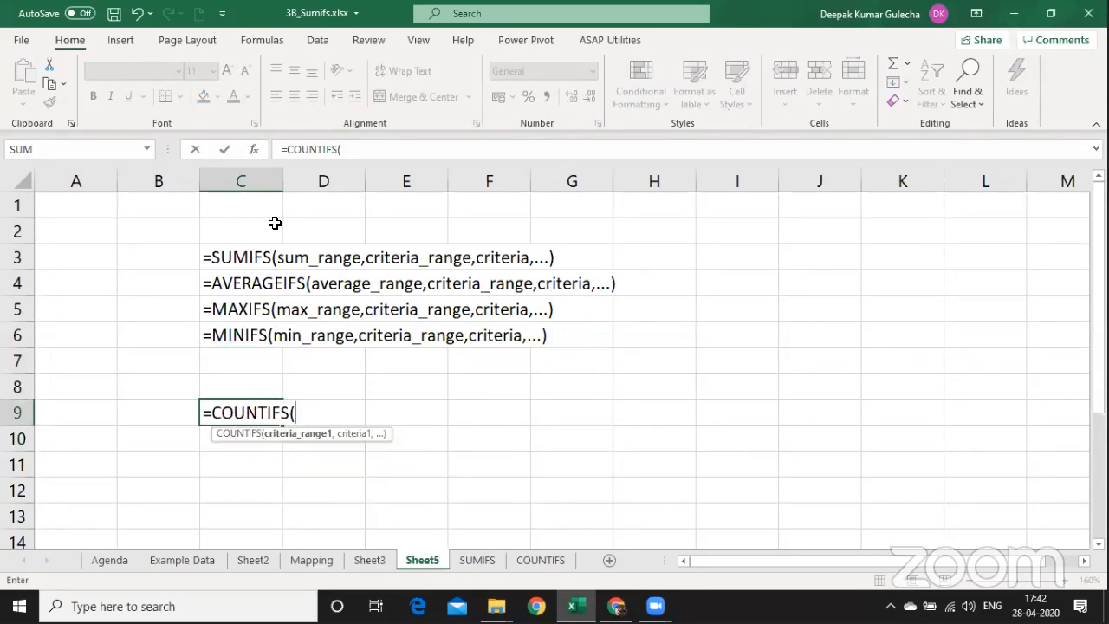
key(ctrl+shift+a)
click(207, 411)
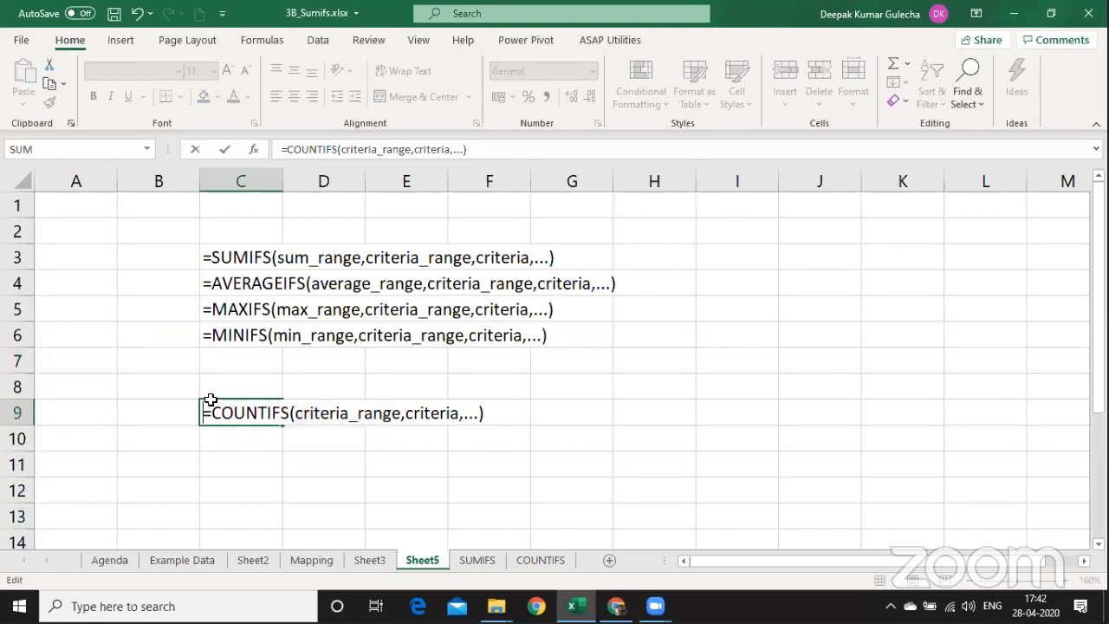
text(')
key(Return)
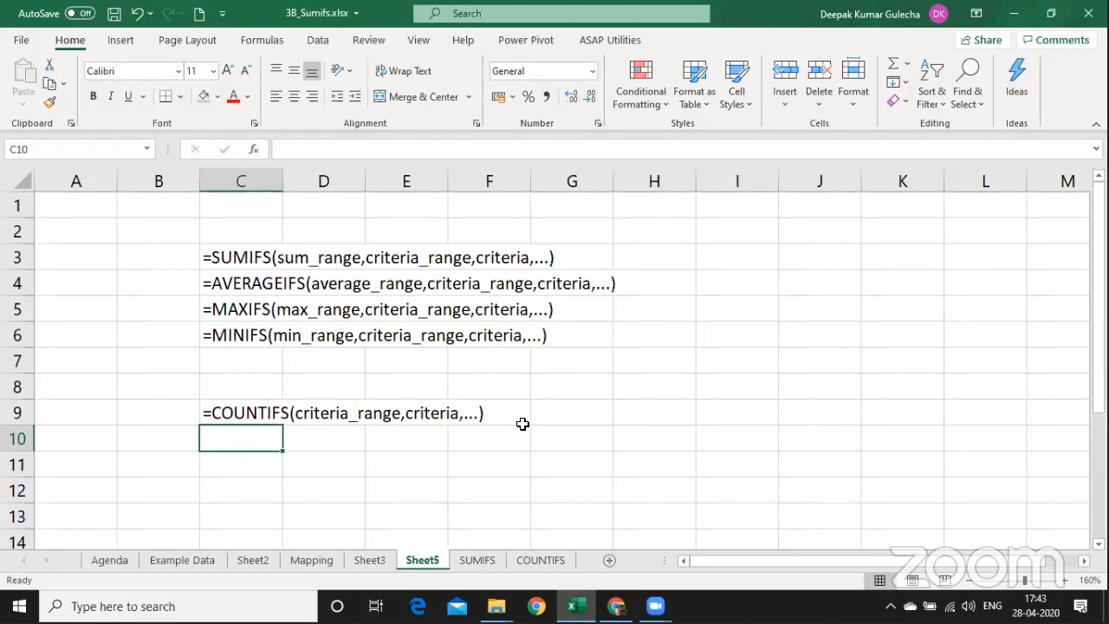
Type the note 'every row = 1' in cell G9.
click(569, 420)
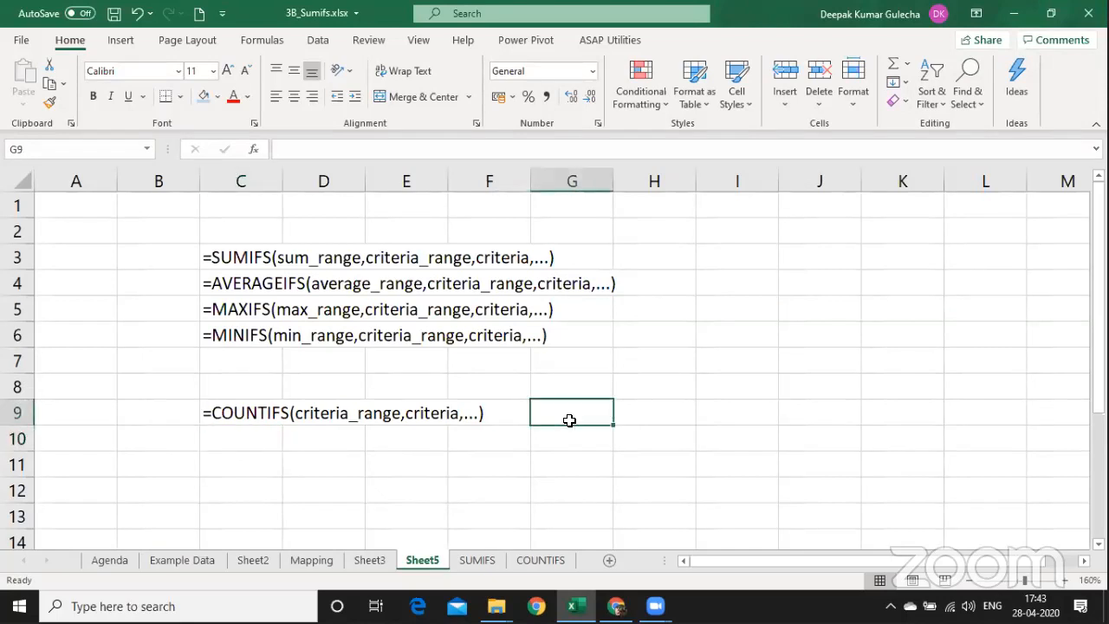
text(ever)
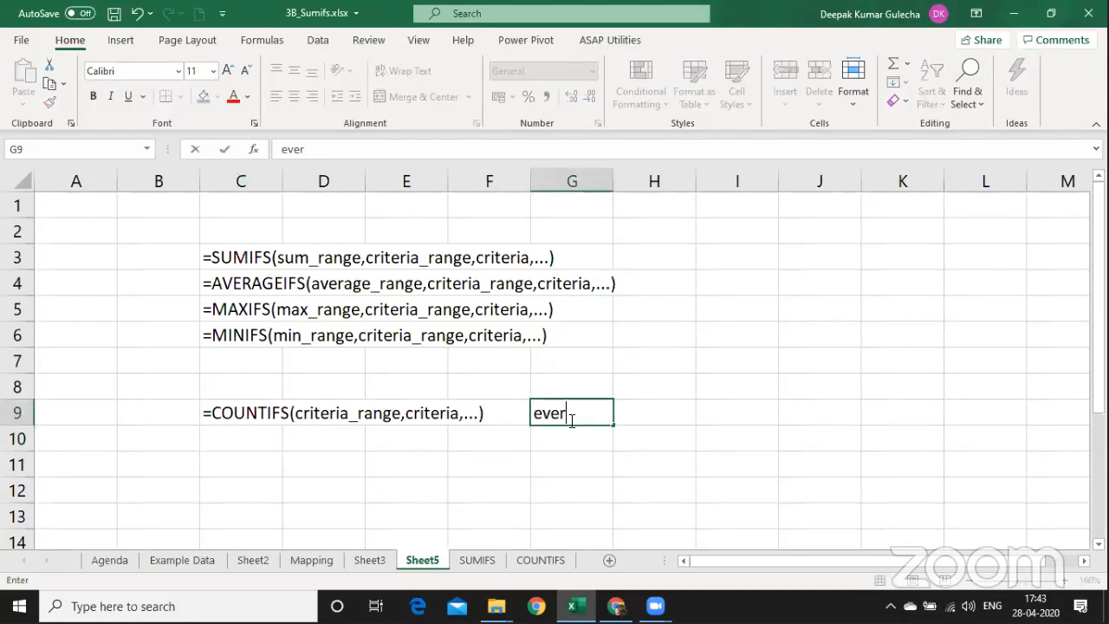
text(y row -)
key(BackSpace)
text(= 1)
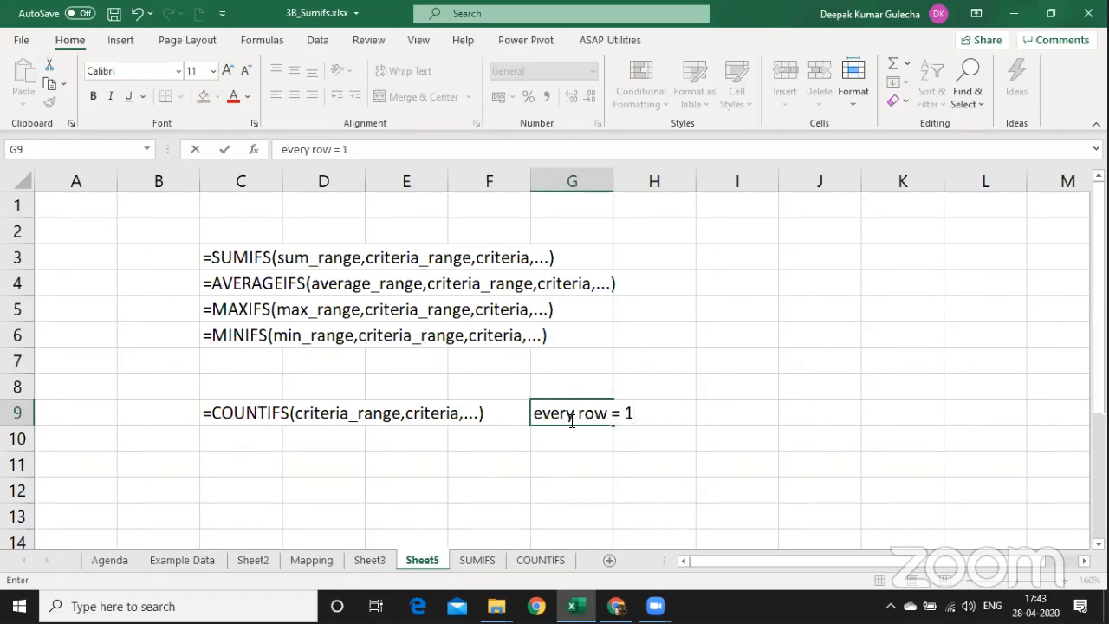
key(Return)
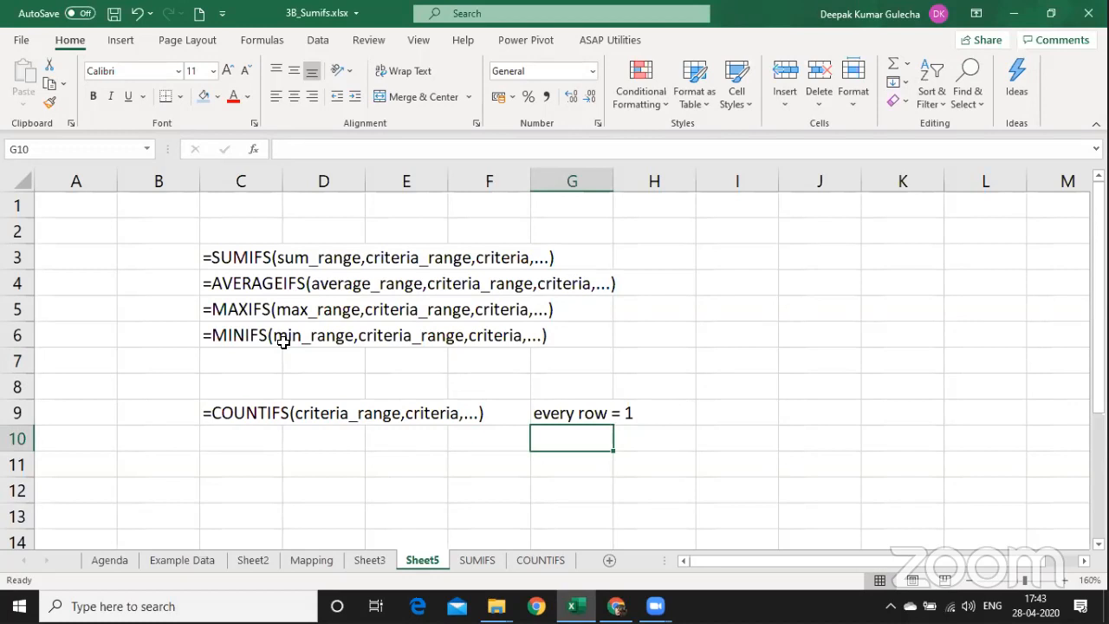
Widen column C, move the note into D9 beside the syntax, and autofit column D.
drag(282, 180, 658, 174)
key(Up)
key(ctrl+c)
key(Left)
key(Left)
key(Left)
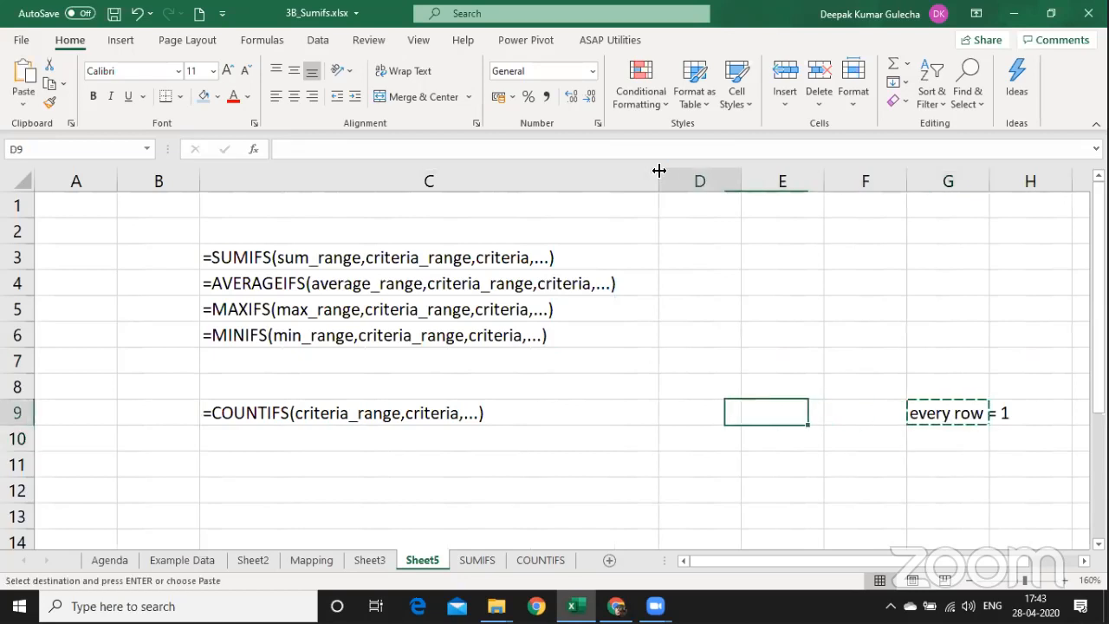
key(Return)
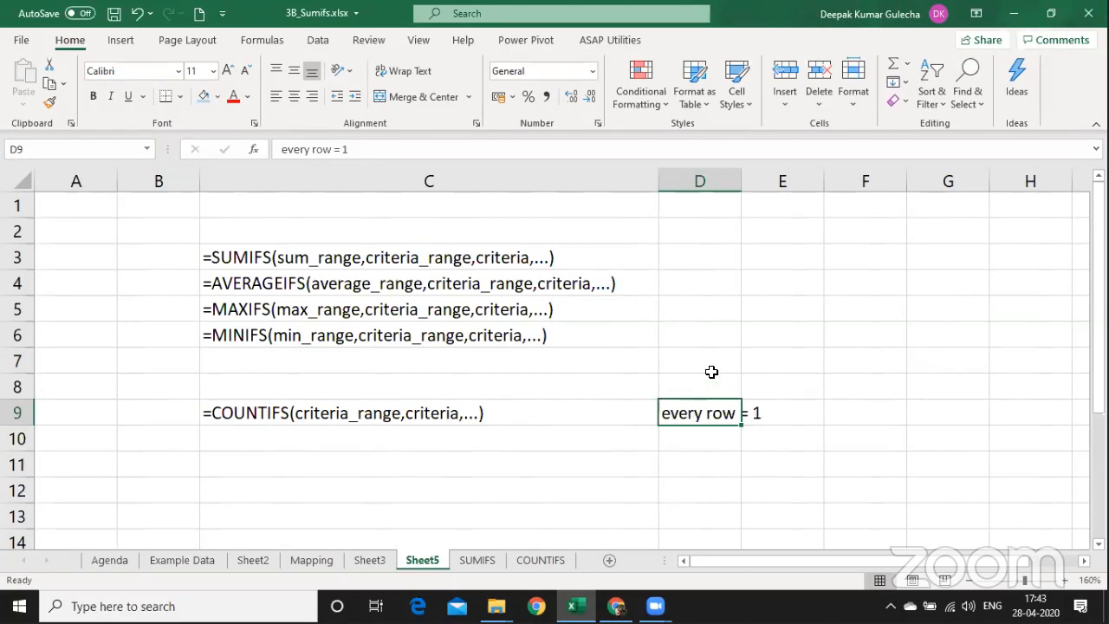
drag(739, 174, 740, 173)
double_click(739, 173)
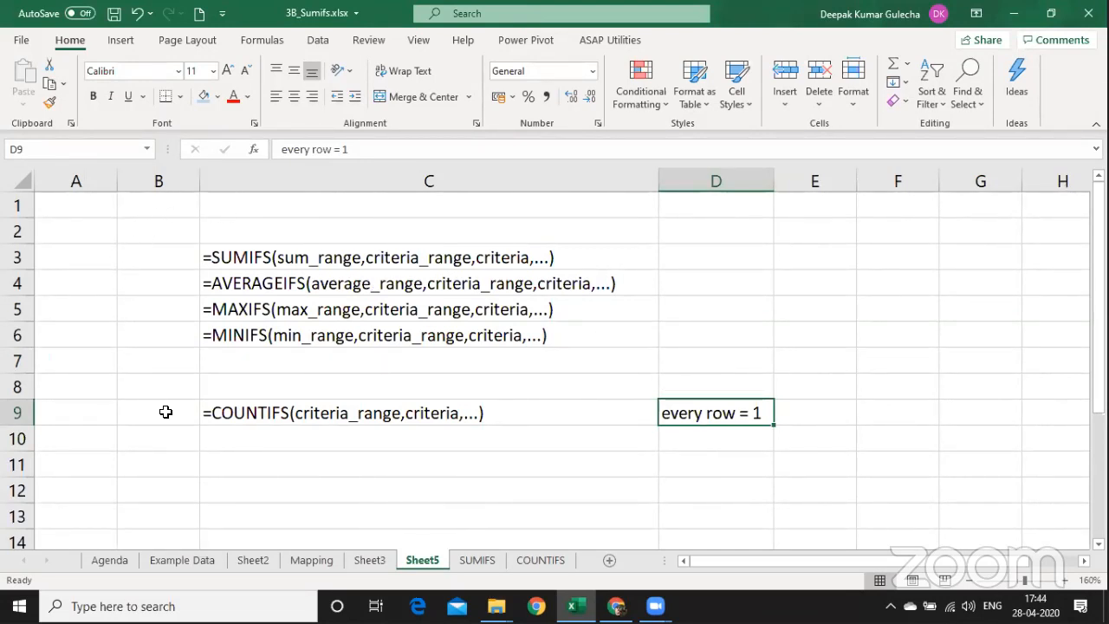
Delete the empty row 8 so the COUNTIFS syntax moves up into row 8.
click(274, 383)
key(shift+space)
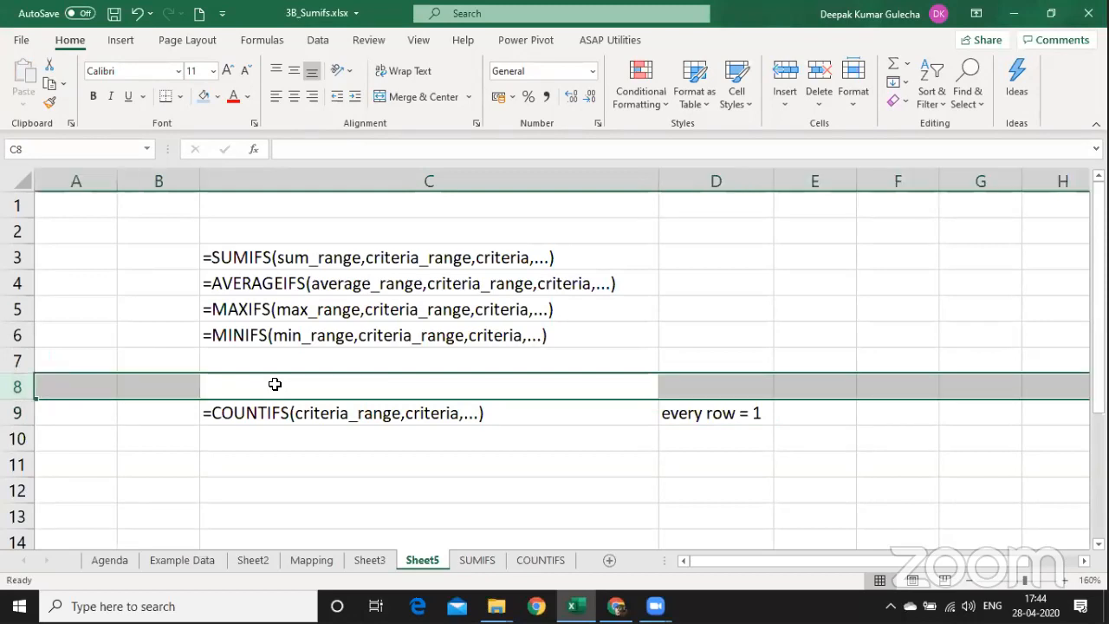
key(ctrl+minus)
key(Up)
key(Up)
key(Up)
key(Up)
key(Up)
key(Up)
key(Down)
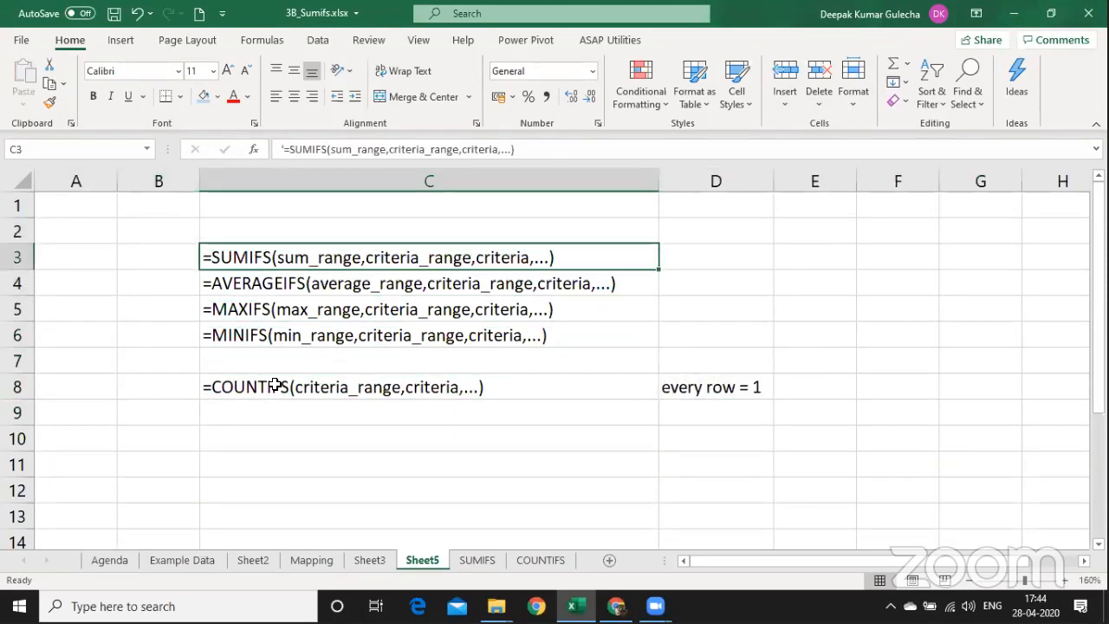
key(shift+Down)
key(shift+Down)
key(shift+Down)
key(shift+Down)
key(shift+Down)
key(shift+Right)
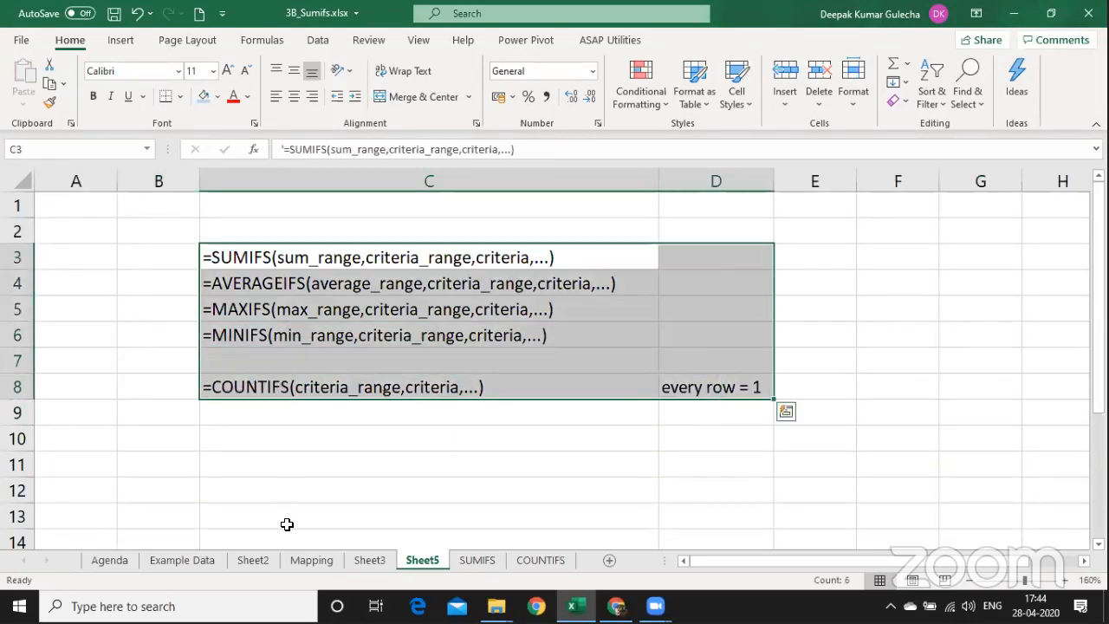
click(366, 468)
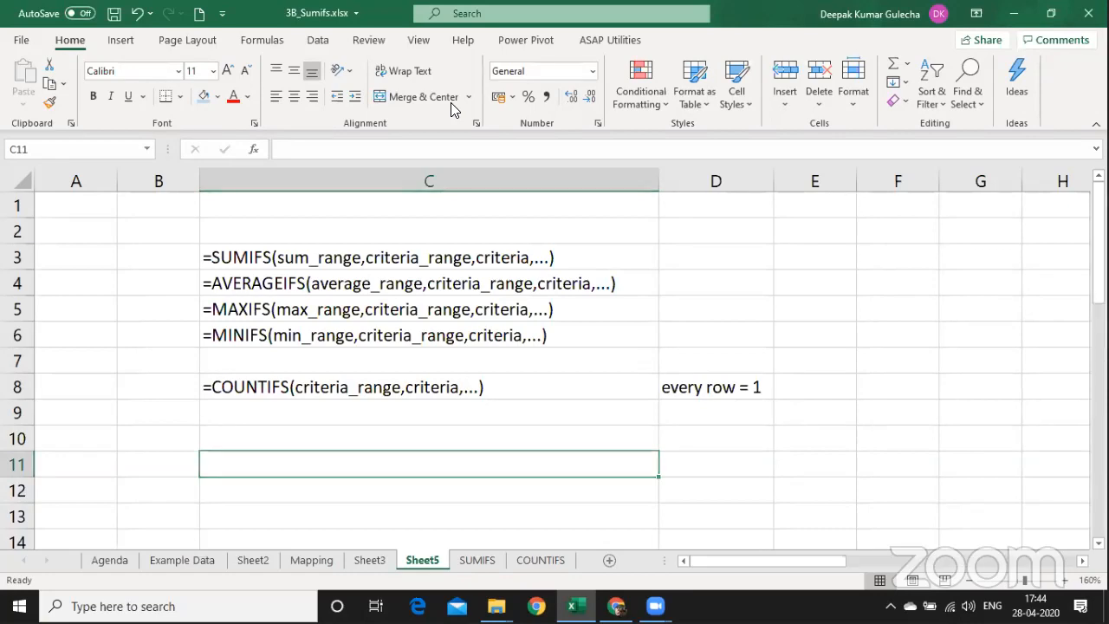
Start a COUNTIFS in D7 with TT_Sales[Salesman] and the column-locked salesman name in B7.
key(ctrl+Page_Down)
key(ctrl+Page_Down)
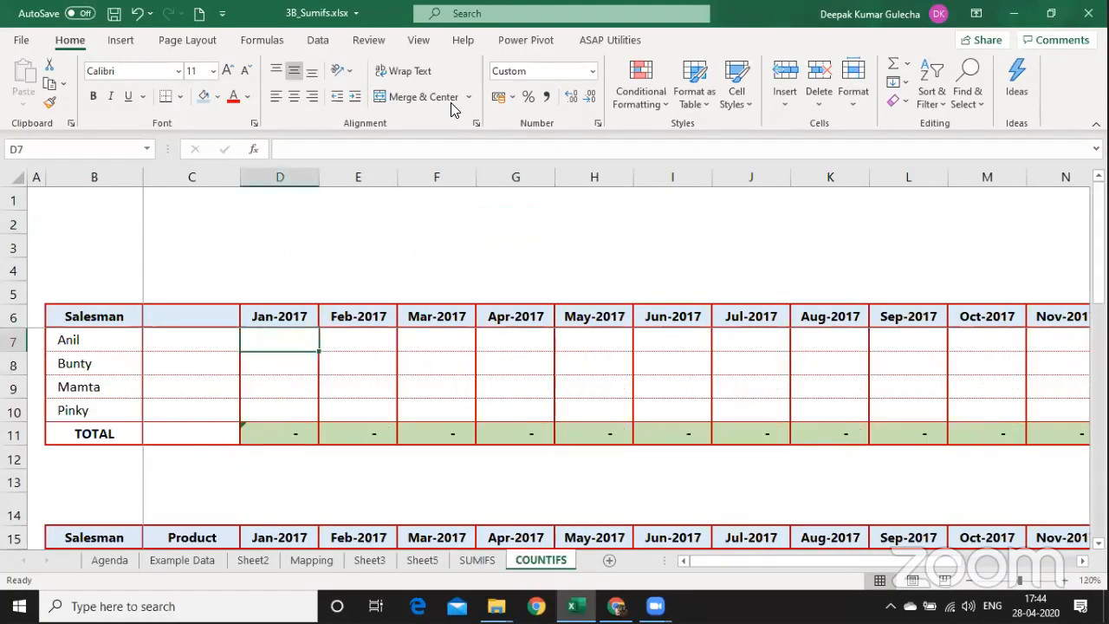
text(=sumi)
key(BackSpace)
key(BackSpace)
key(BackSpace)
key(BackSpace)
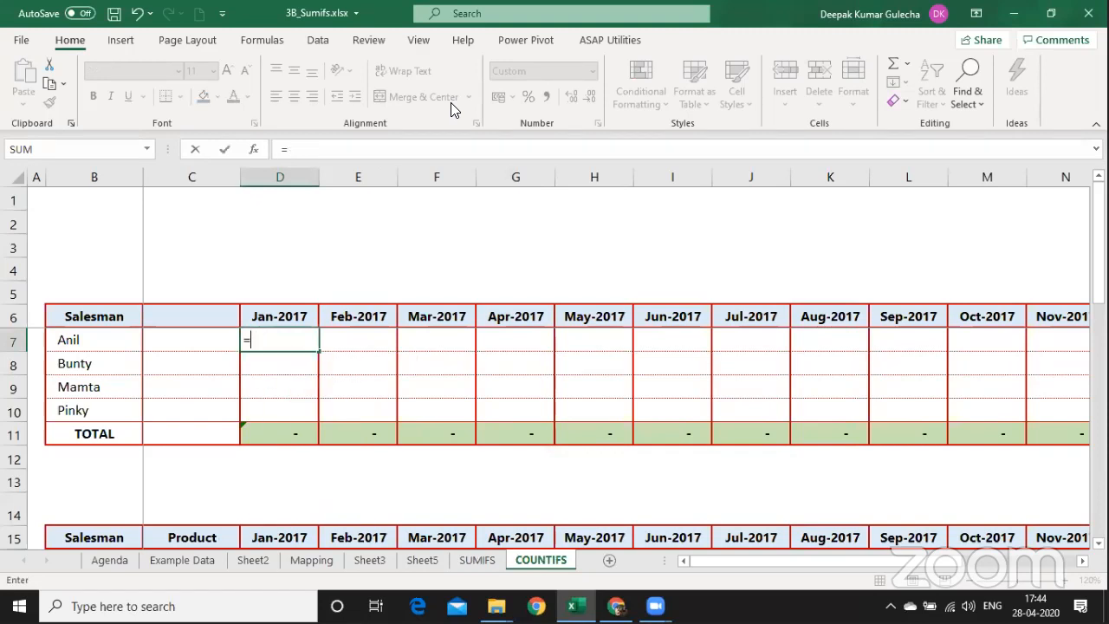
text(cou)
key(Down)
key(Down)
key(Down)
key(Down)
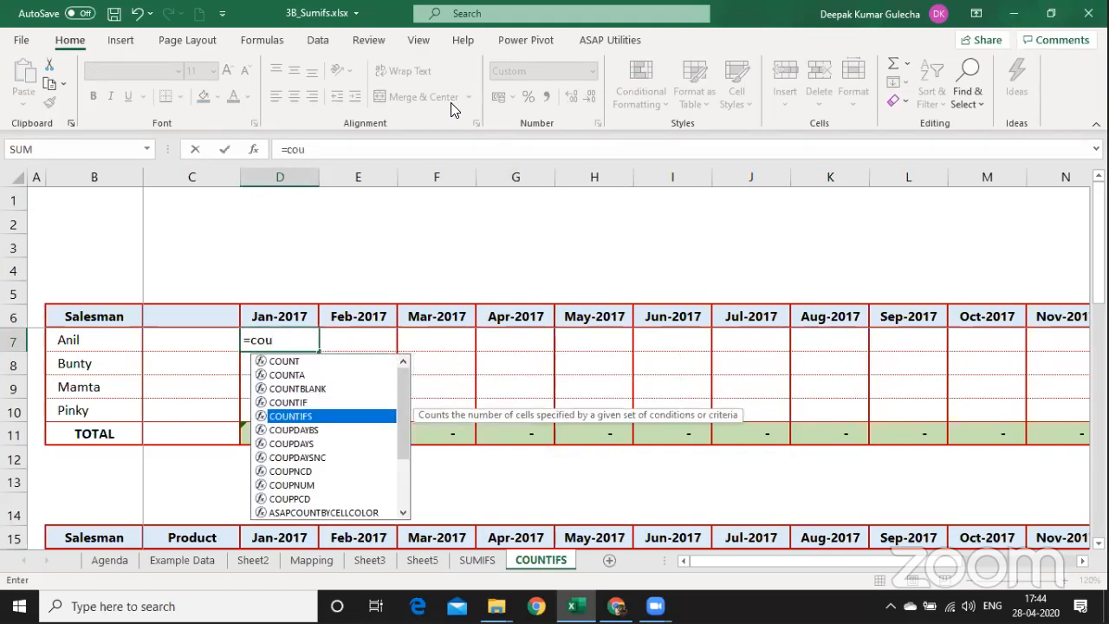
key(Tab)
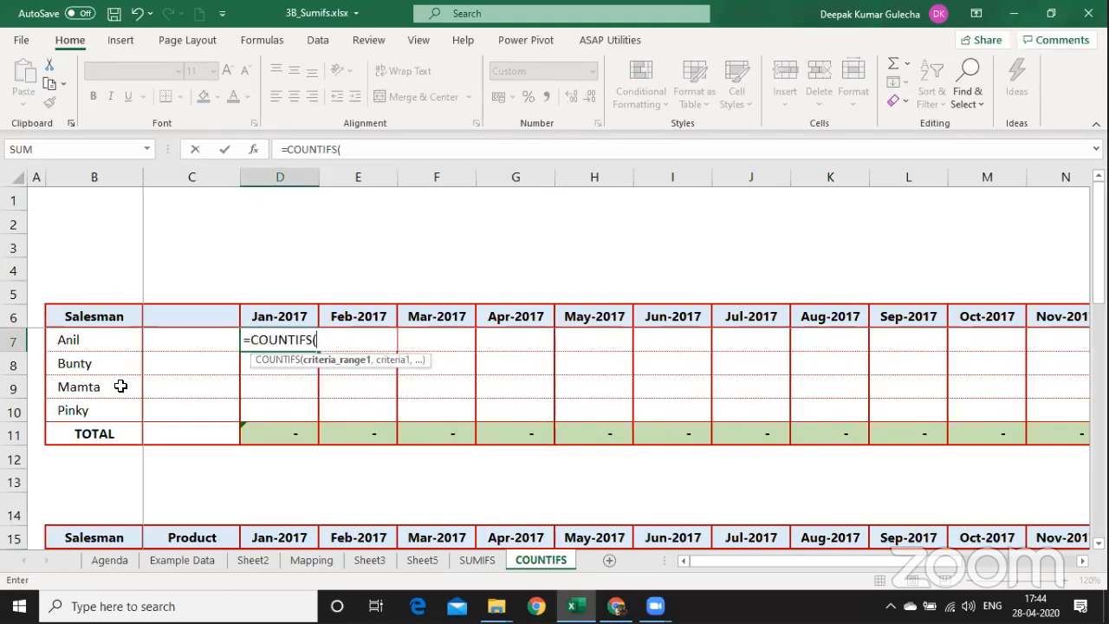
text(TT_Sales)
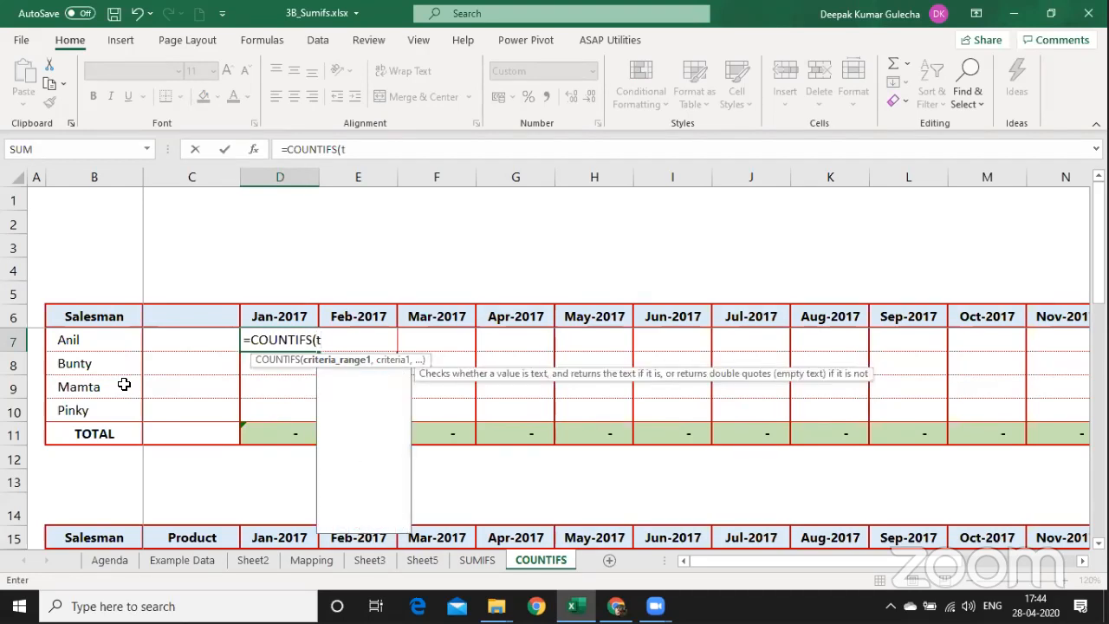
text([)
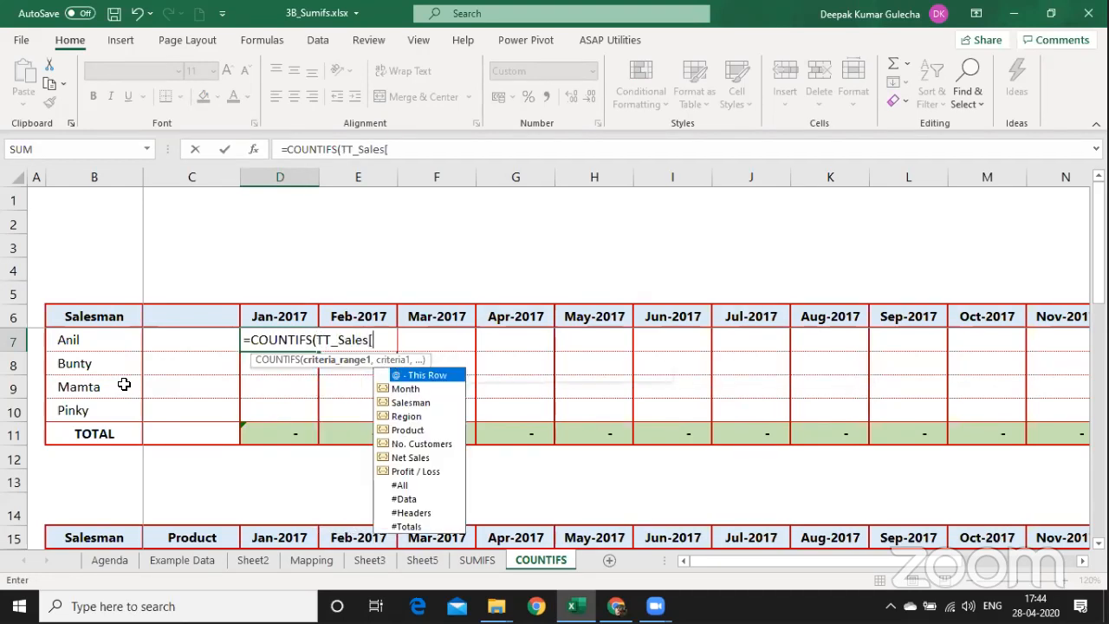
key(Down)
key(Down)
key(Tab)
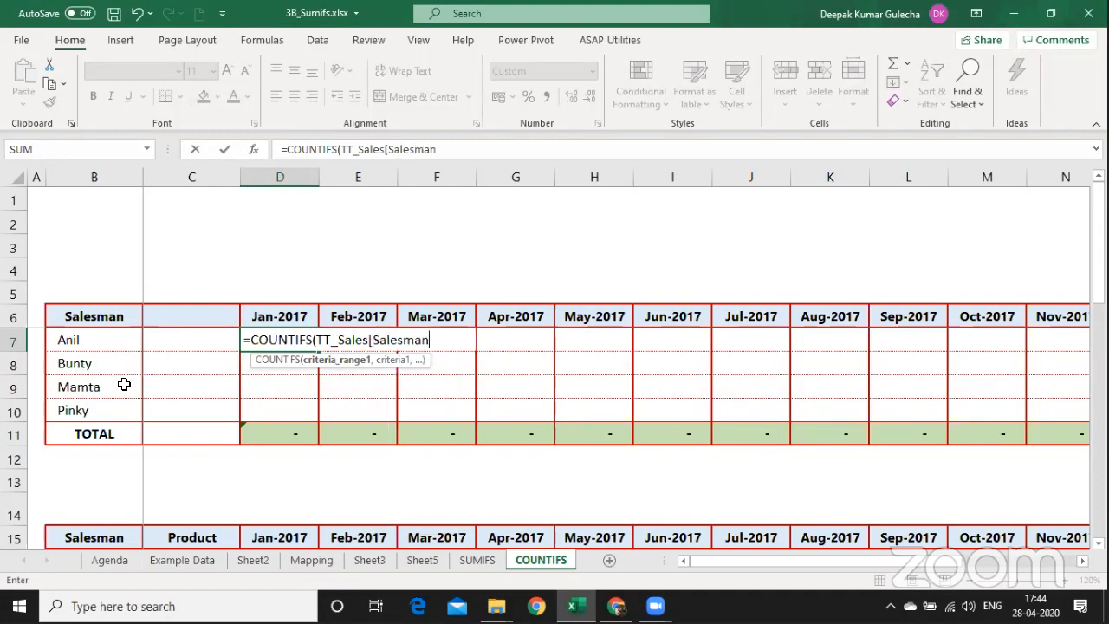
text(],)
key(Left)
key(Left)
key(F4)
key(F4)
key(F4)
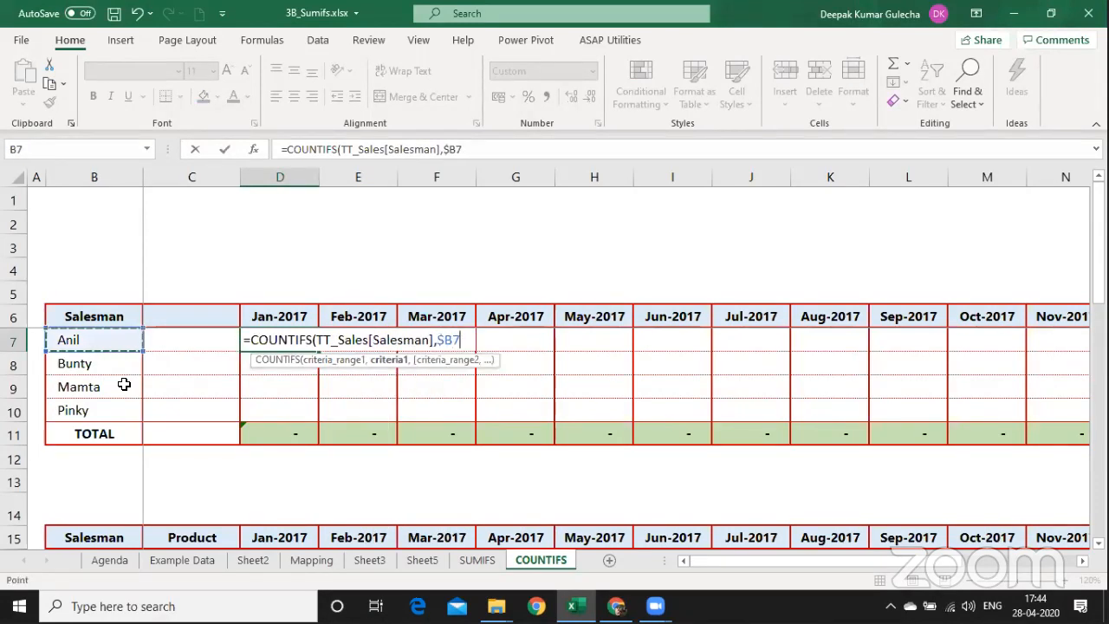
Add TT_Sales[Month] with the row-locked Jan-2017 header D6 as the second criterion.
text(,)
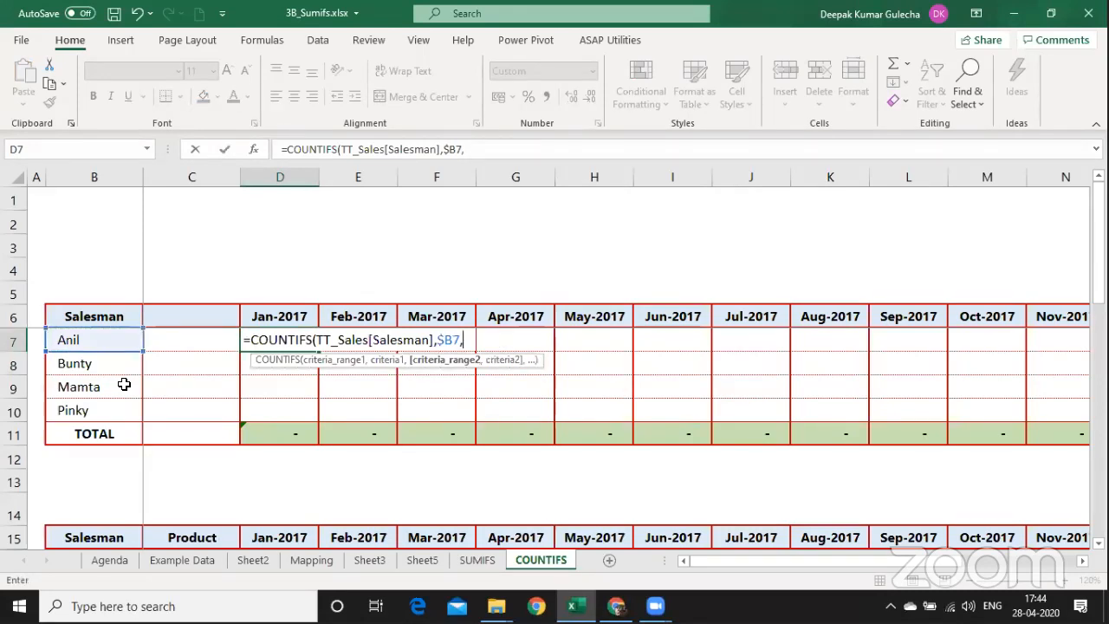
text(TT_Sales[Month)
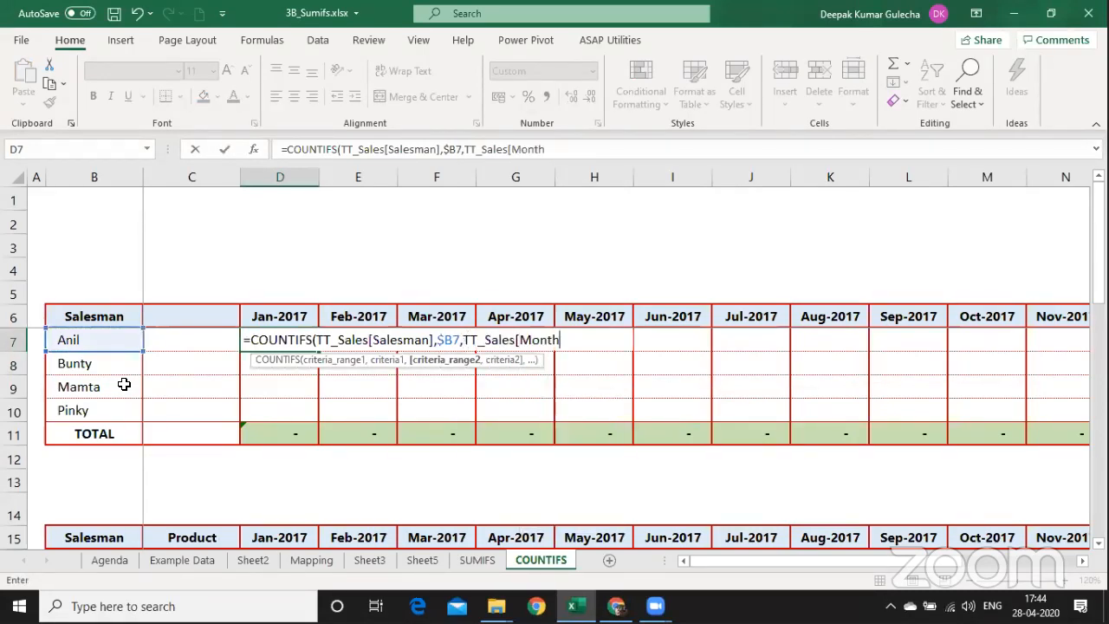
text(],)
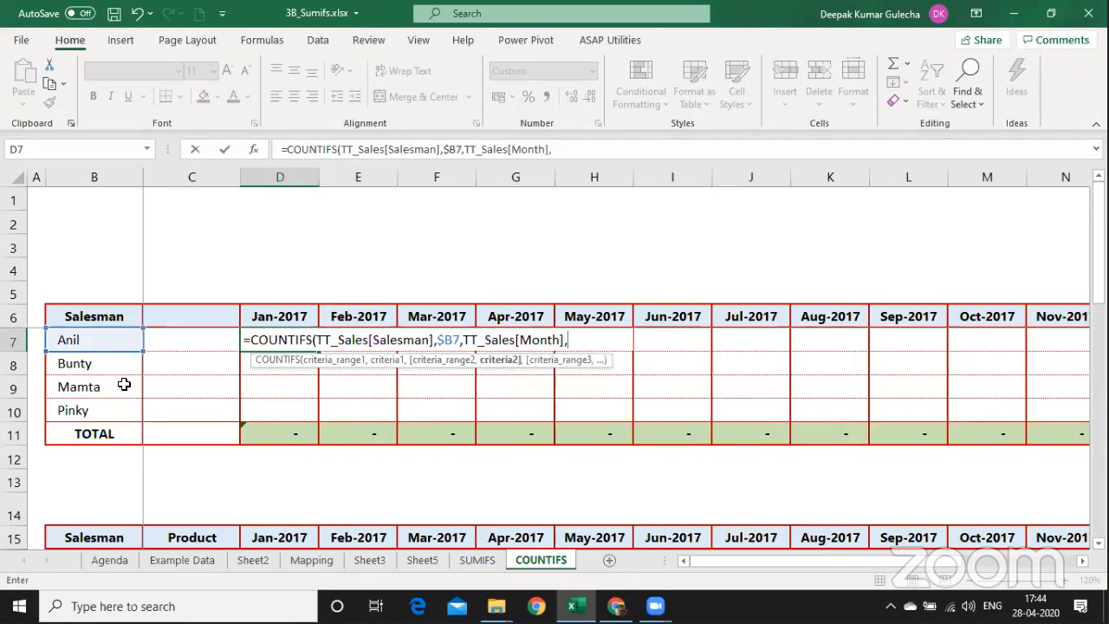
key(Up)
key(F4)
key(F4)
key(Return)
Fill the D7 formula down to Pinky's row and across to Mar-2017.
key(Up)
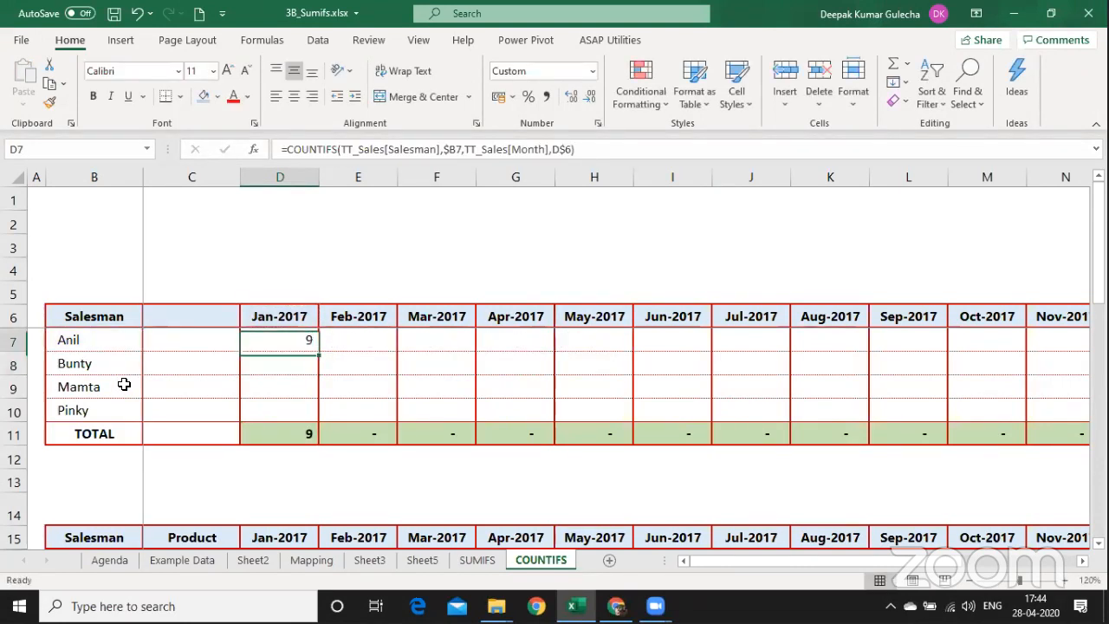
key(ctrl+c)
key(shift+Down)
key(shift+Down)
key(shift+Down)
key(ctrl+v)
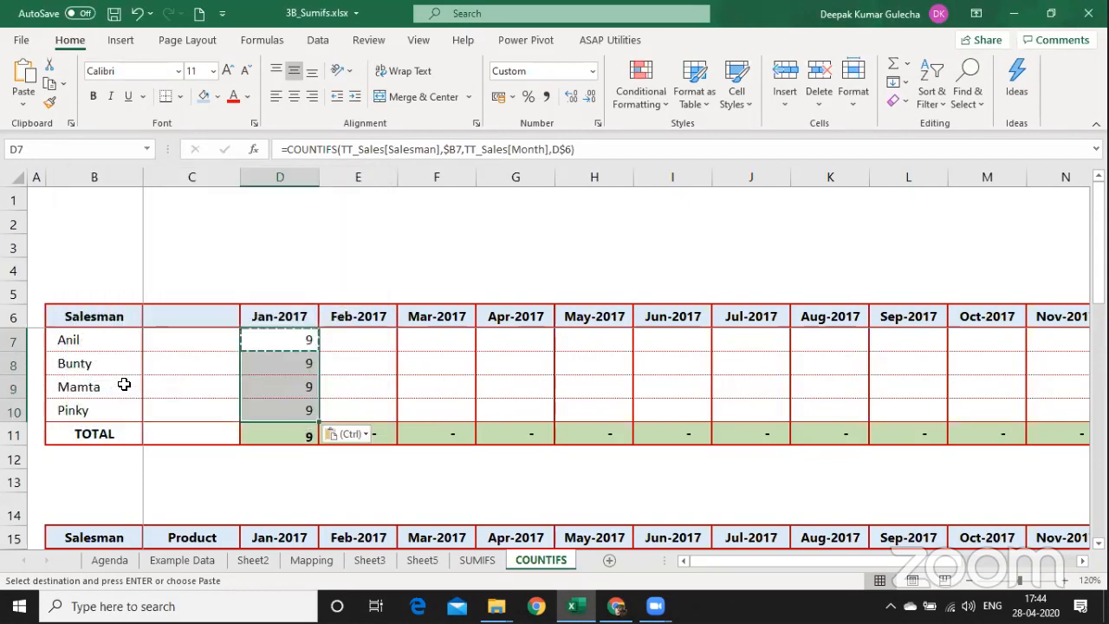
key(shift+Right)
key(shift+Right)
key(Return)
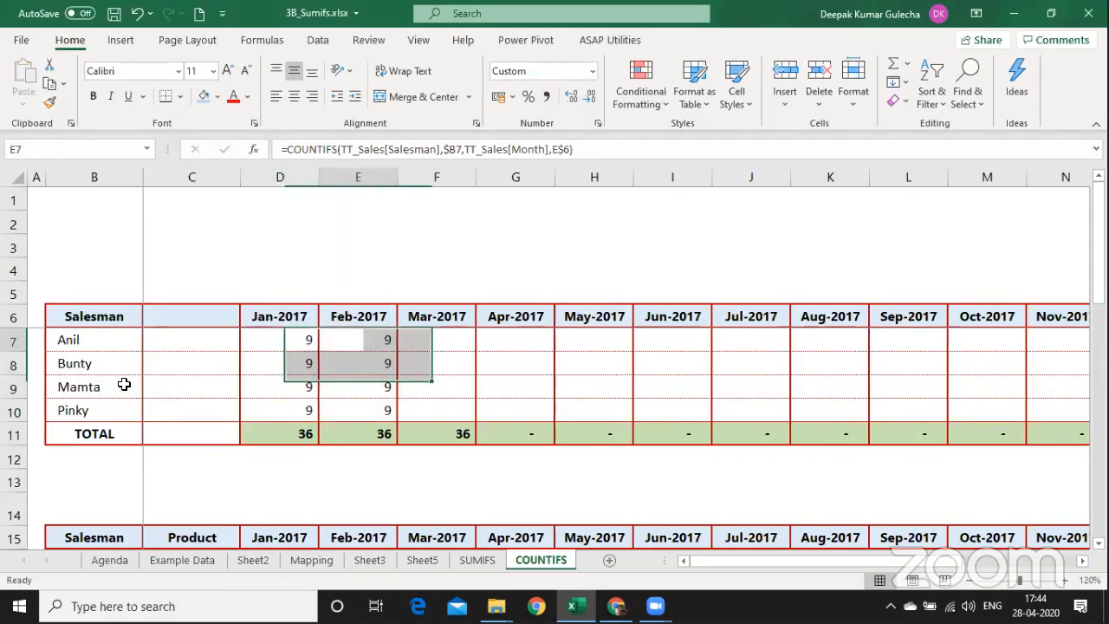
key(Right)
key(Left)
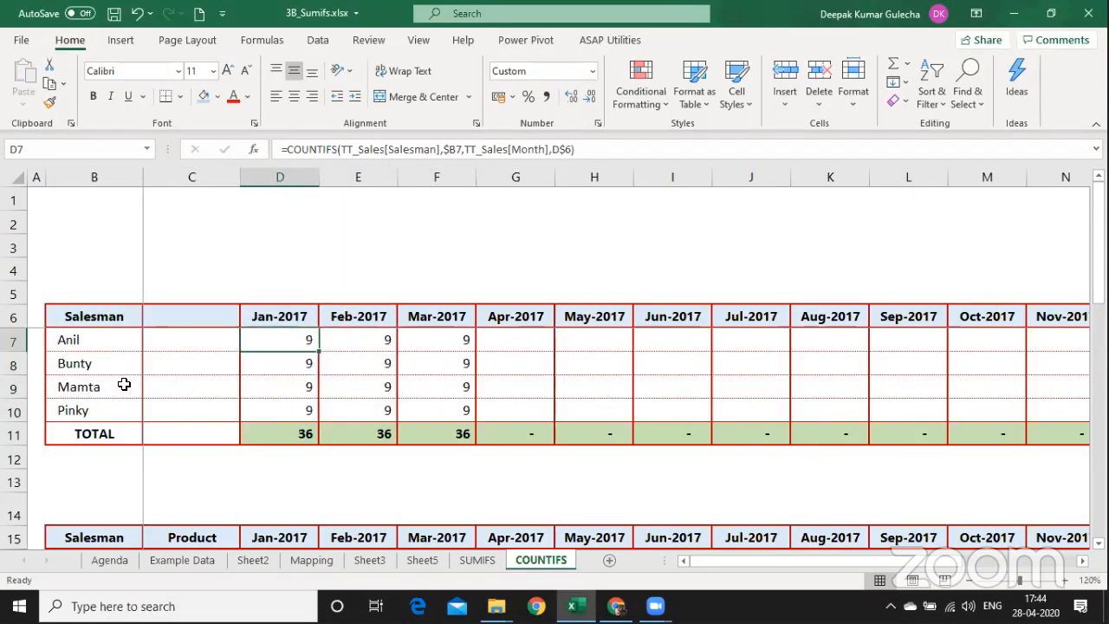
Try adding an extra criterion to D7's formula, then discard the edit.
key(F2)
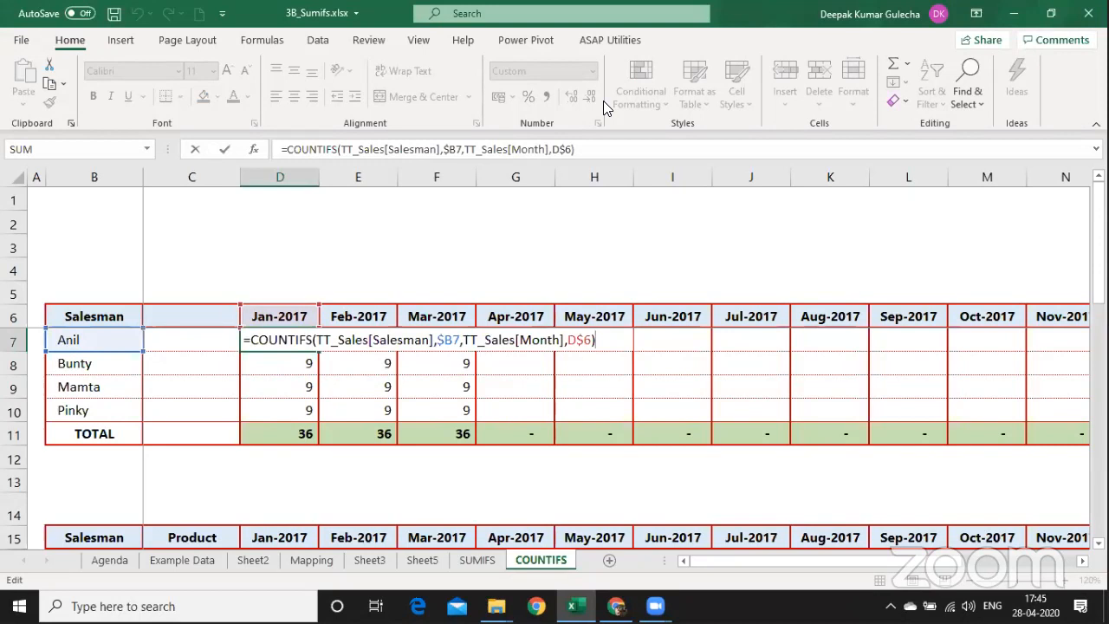
key(Left)
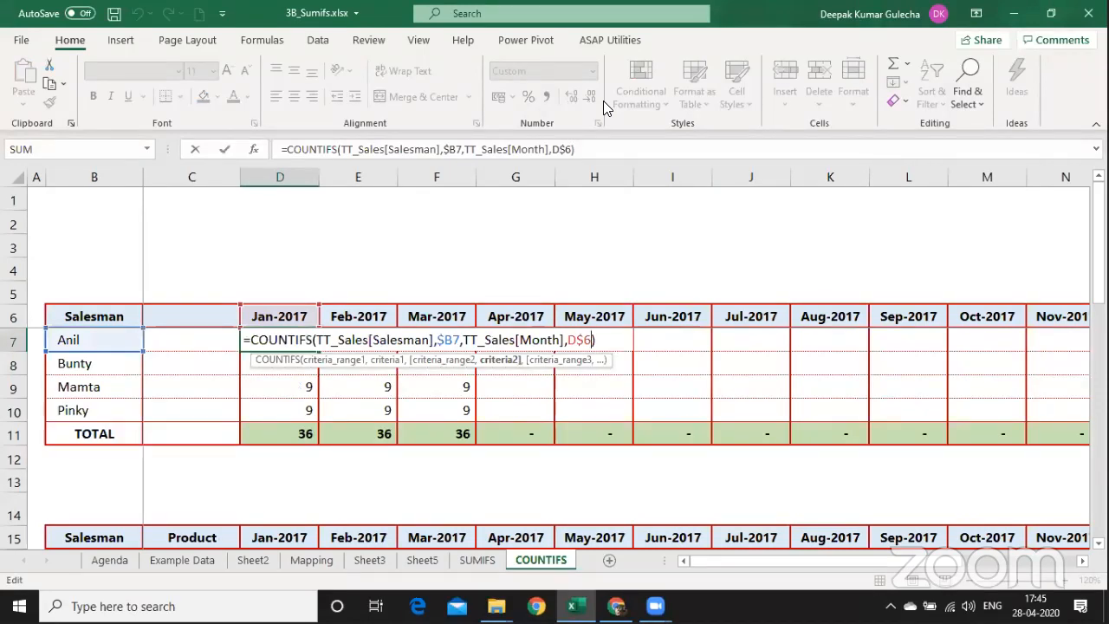
text(,)
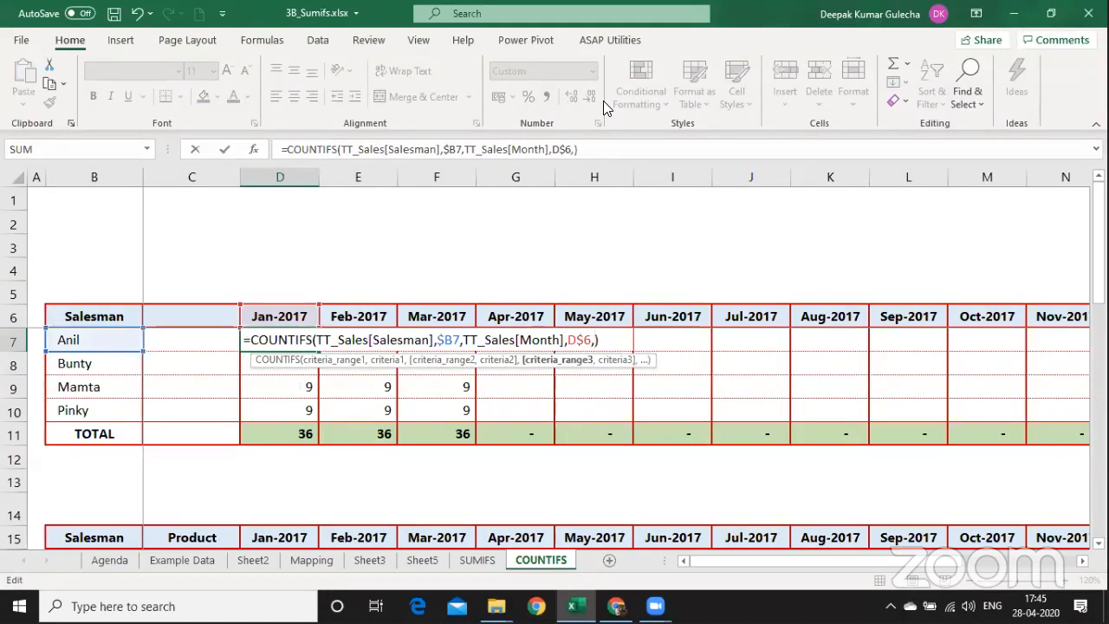
key(BackSpace)
key(BackSpace)
key(BackSpace)
key(BackSpace)
key(BackSpace)
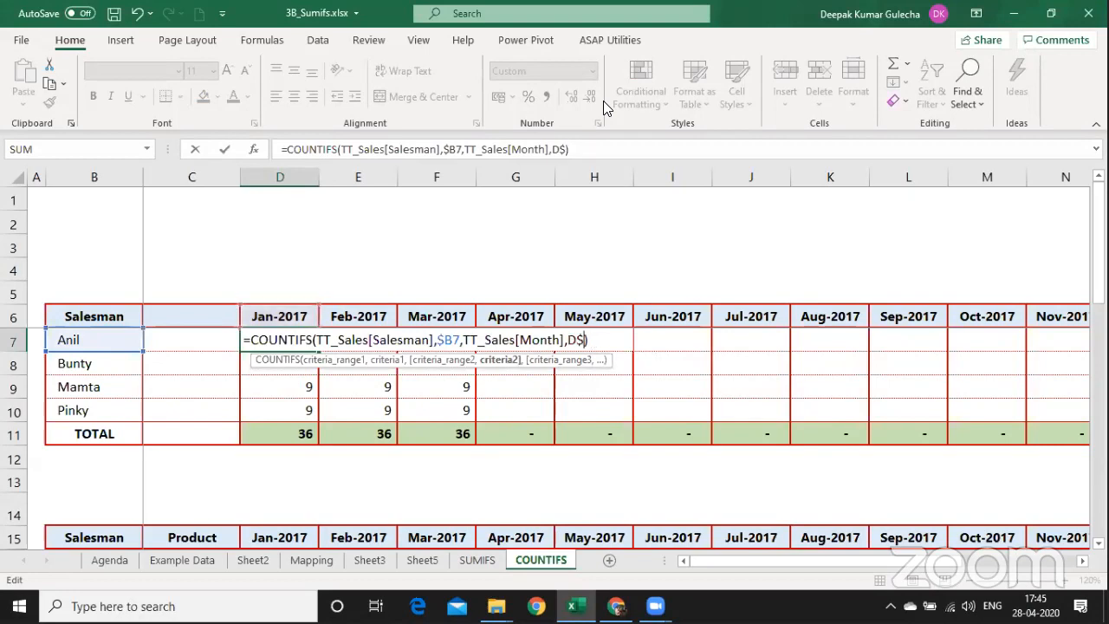
key(Escape)
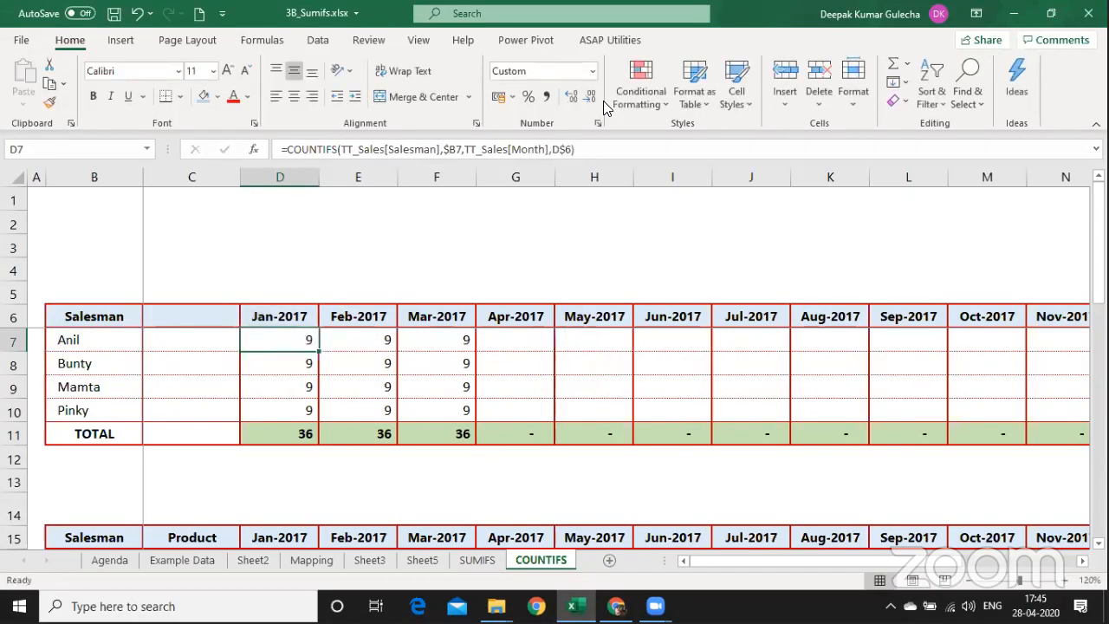
key(Page_Down)
key(Page_Down)
key(Page_Down)
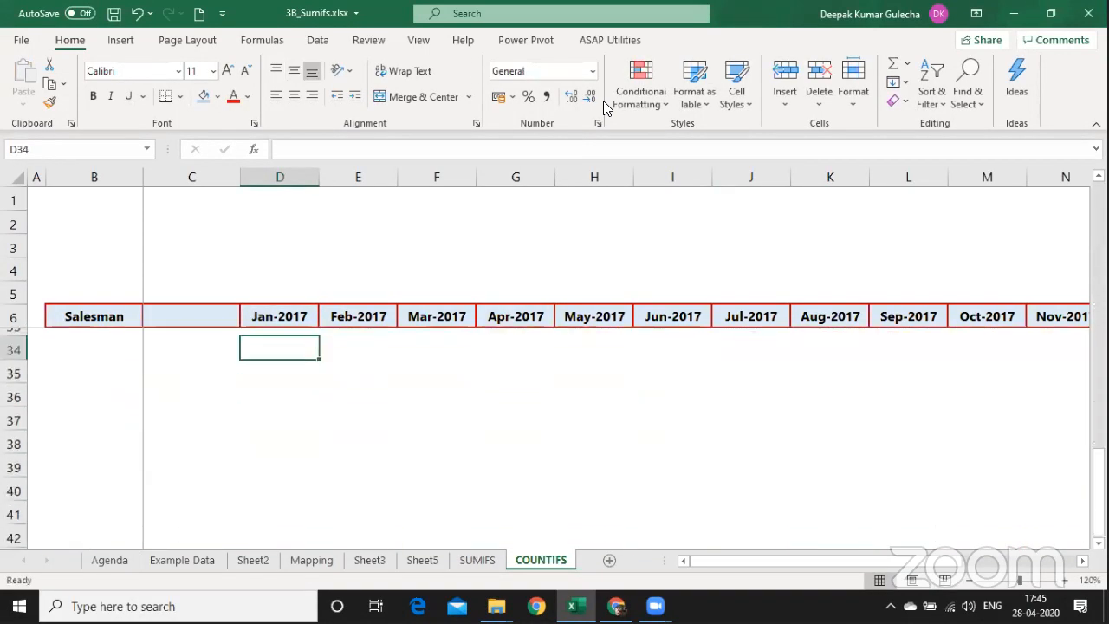
Enter ANIL in C37 and the criterion >10000 in D37.
key(Left)
key(Down)
key(Down)
key(Down)
text(ANIL)
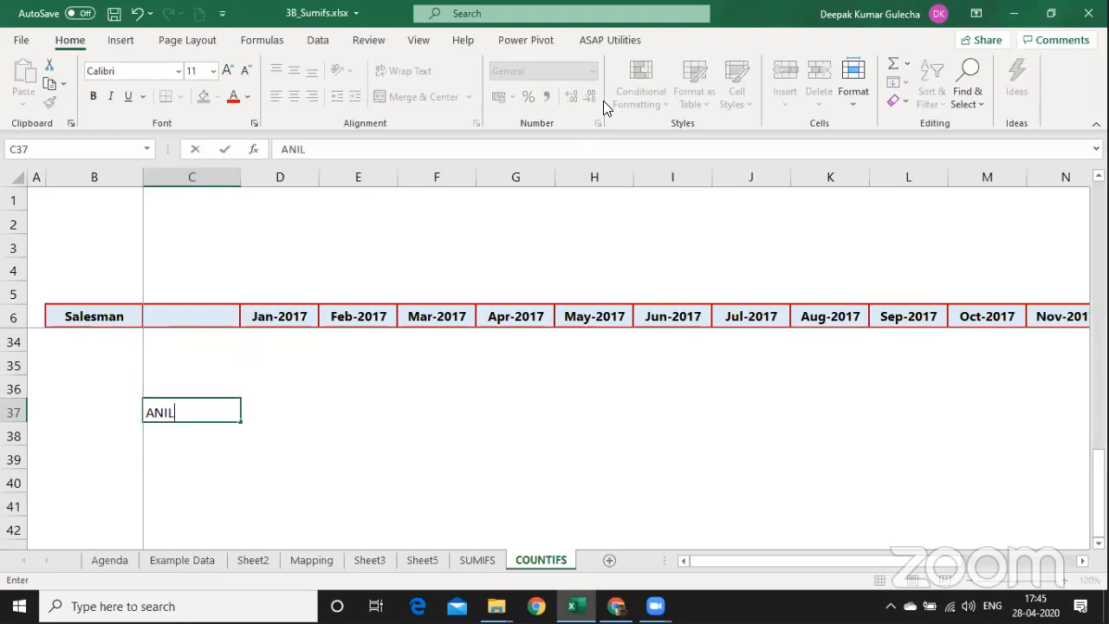
key(Tab)
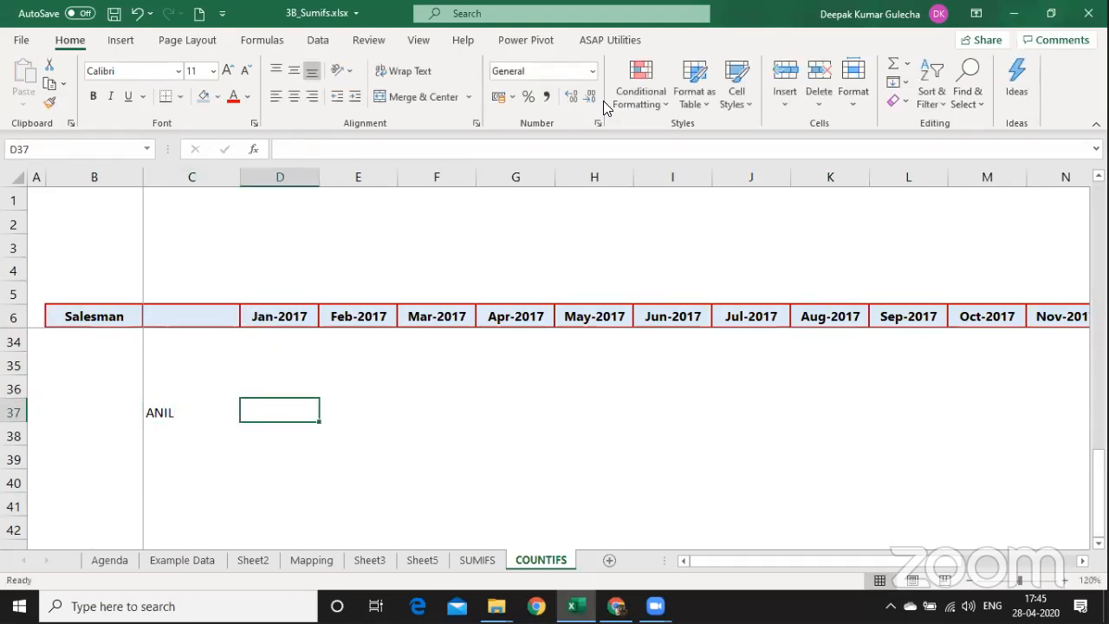
text(>10000)
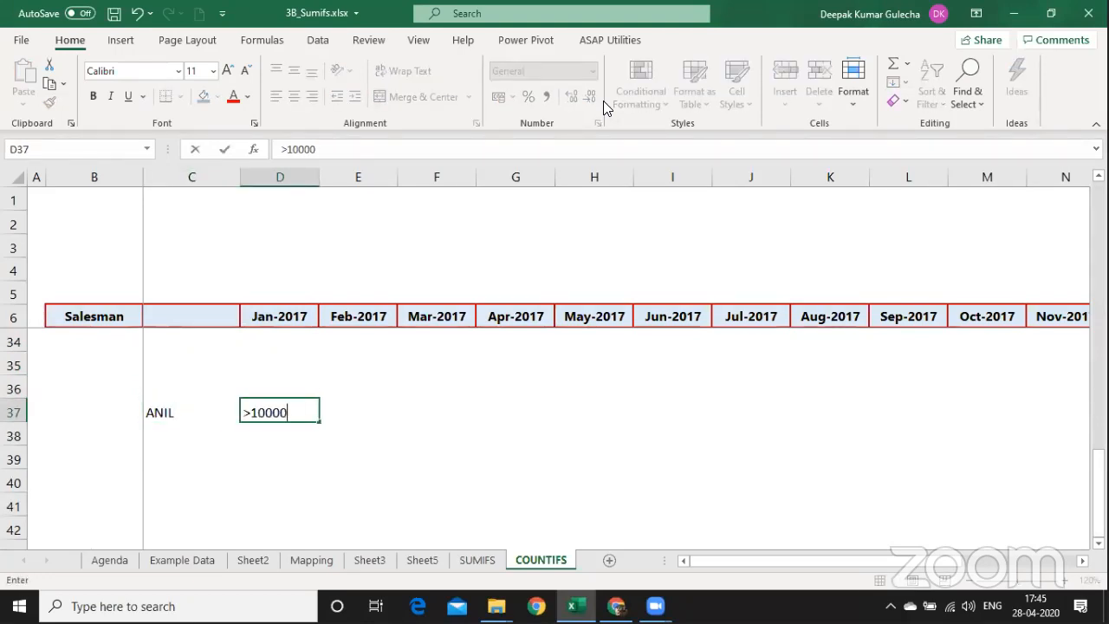
key(Return)
Begin a COUNTIFS formula in E37.
key(Right)
key(Up)
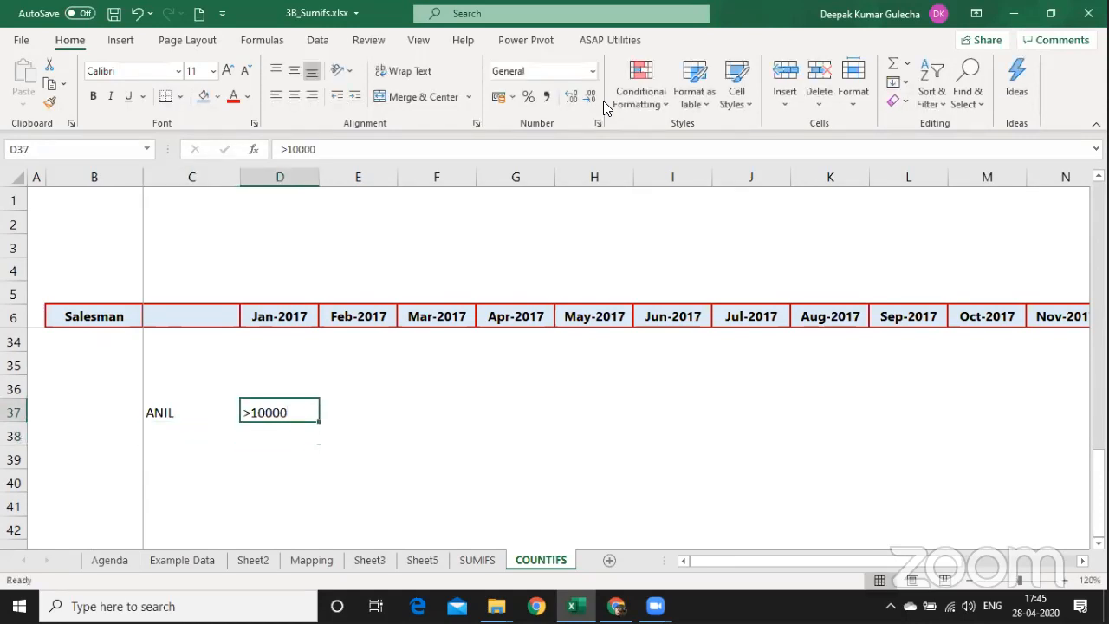
key(Right)
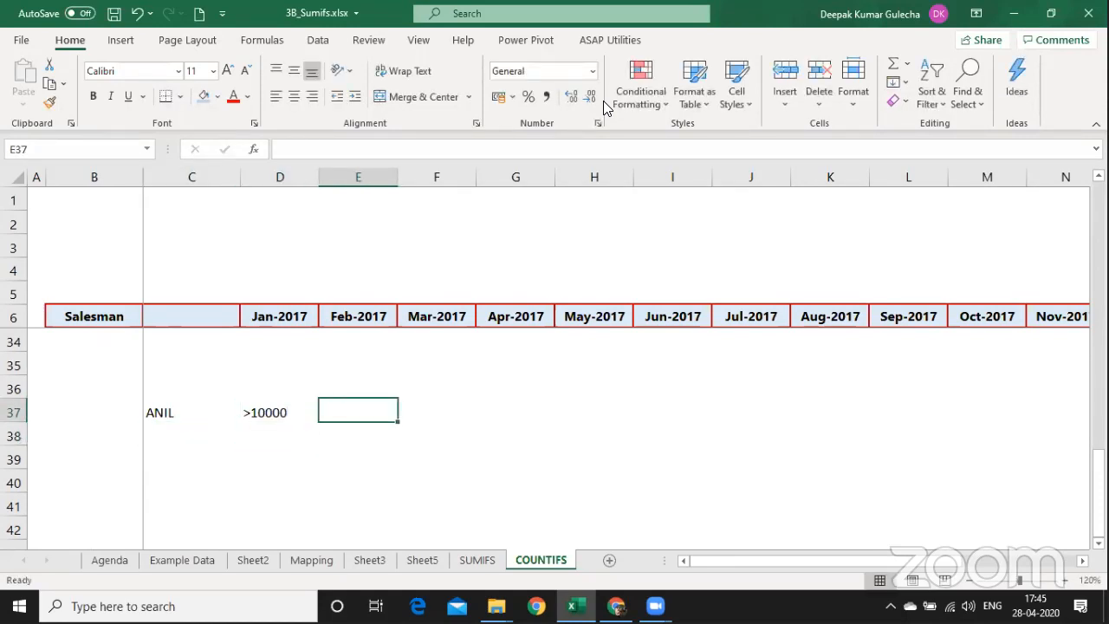
text(=coun)
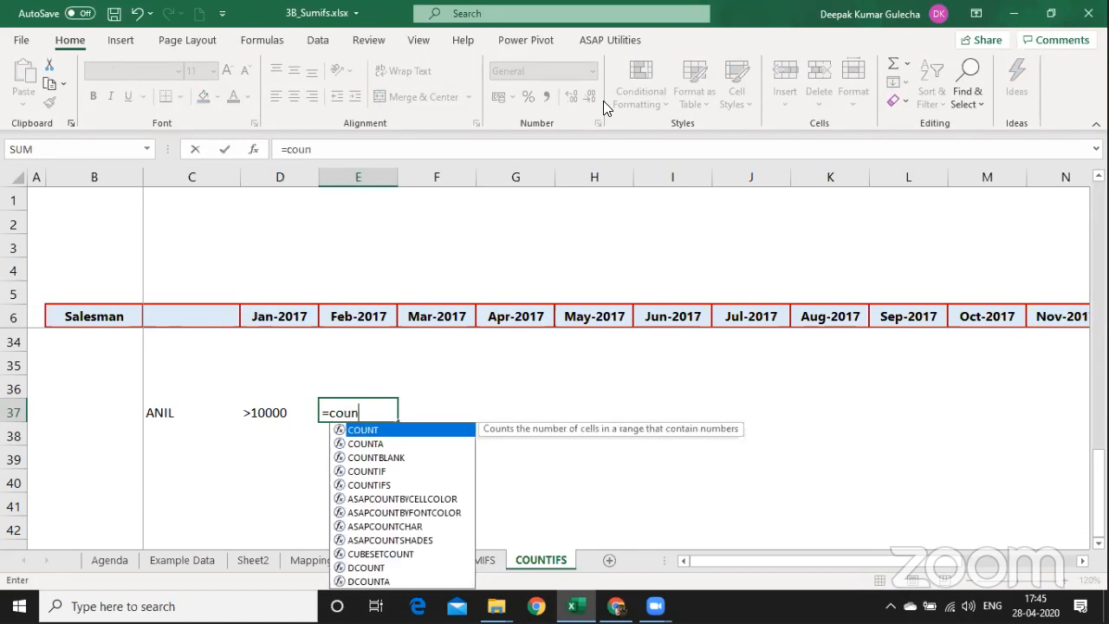
key(Down)
key(Down)
key(Down)
key(Down)
Complete E37 as =COUNTIFS(TT_Sales[Net Sales],D37), which returns 0.
key(Tab)
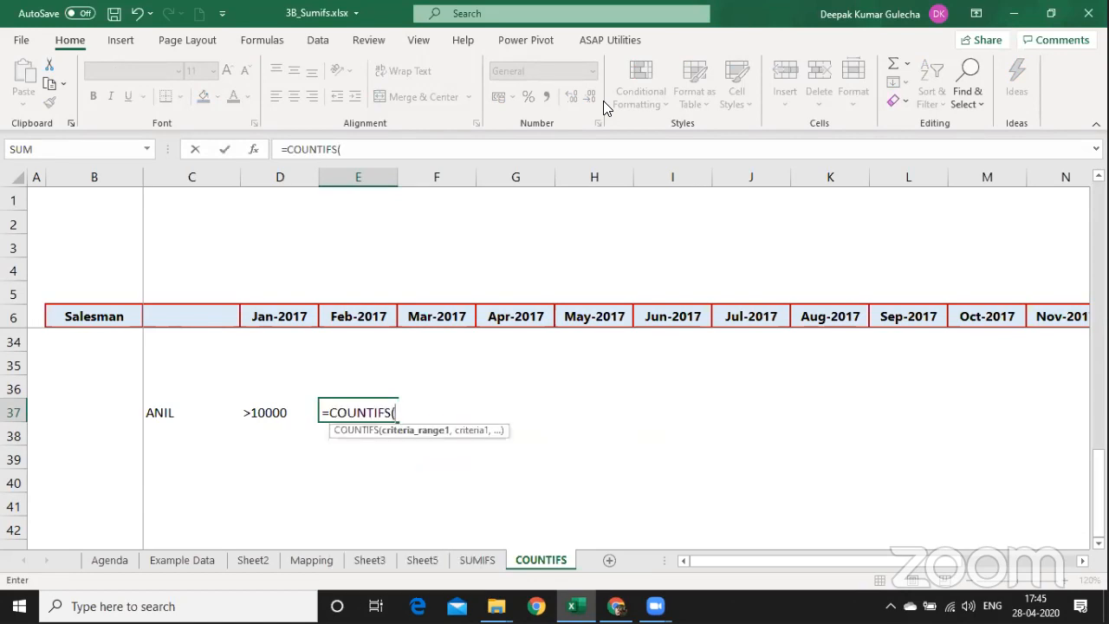
text(TT_Sales)
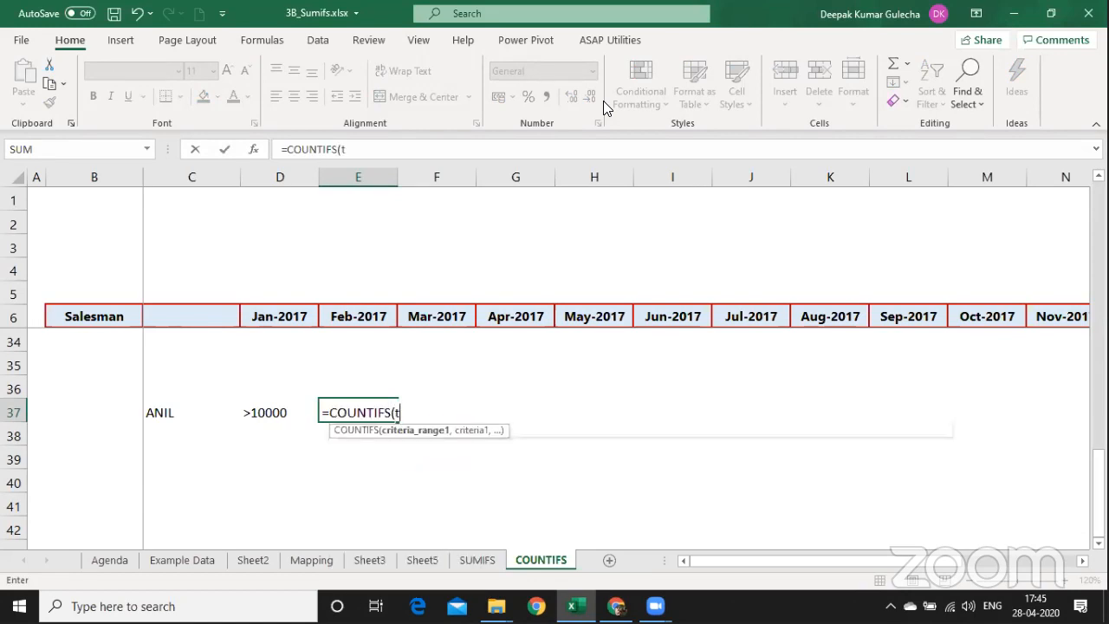
text([)
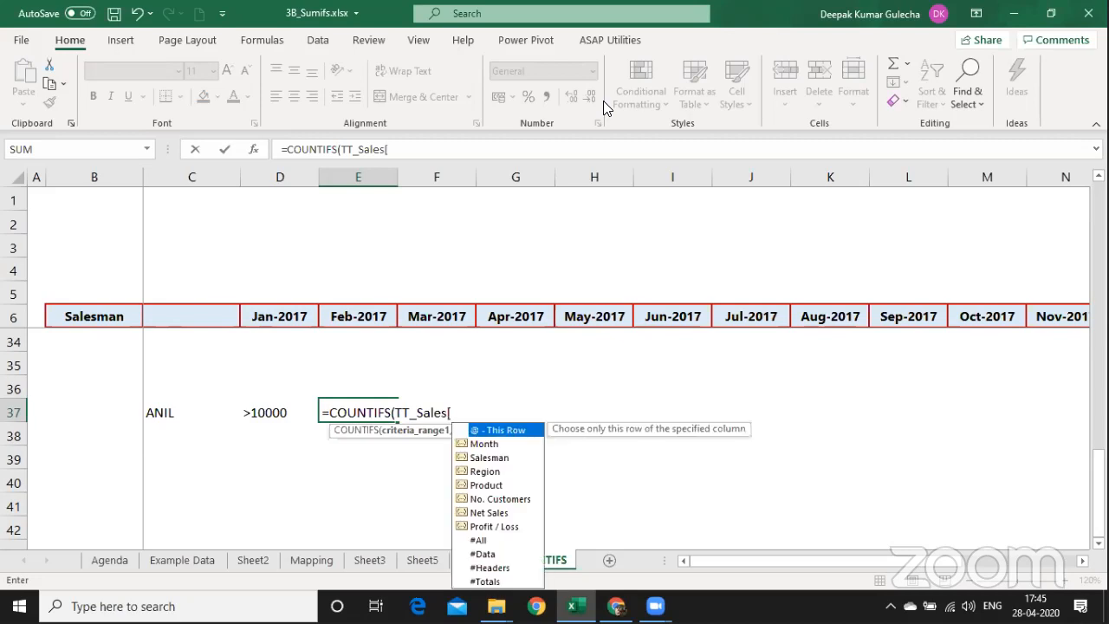
key(Down)
key(Down)
key(Down)
key(Down)
key(Down)
key(Down)
key(Tab)
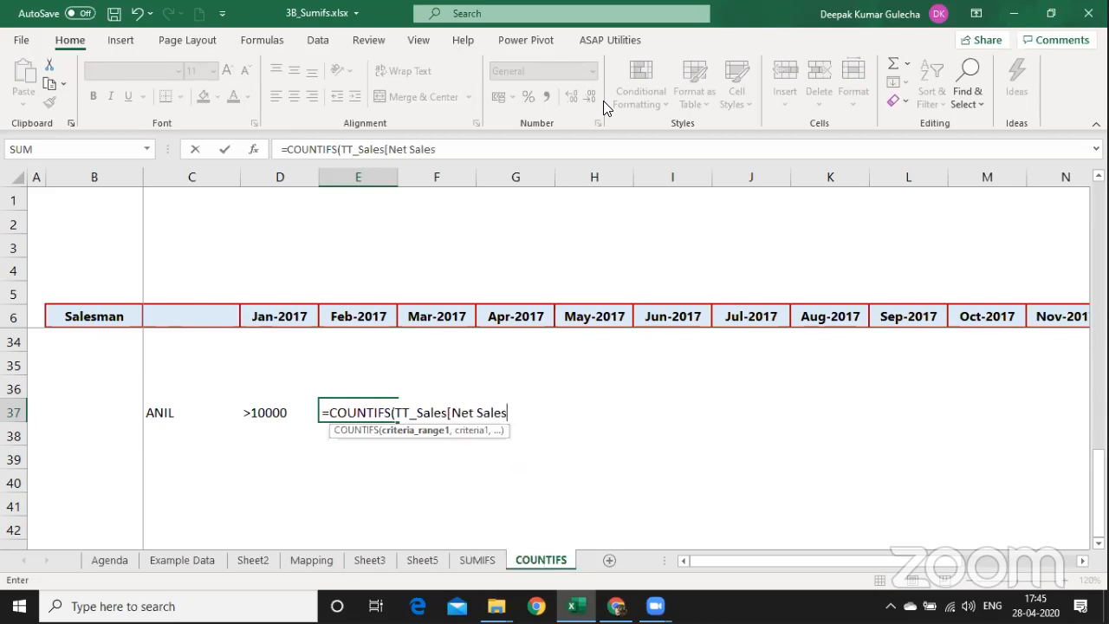
text(],)
key(Left)
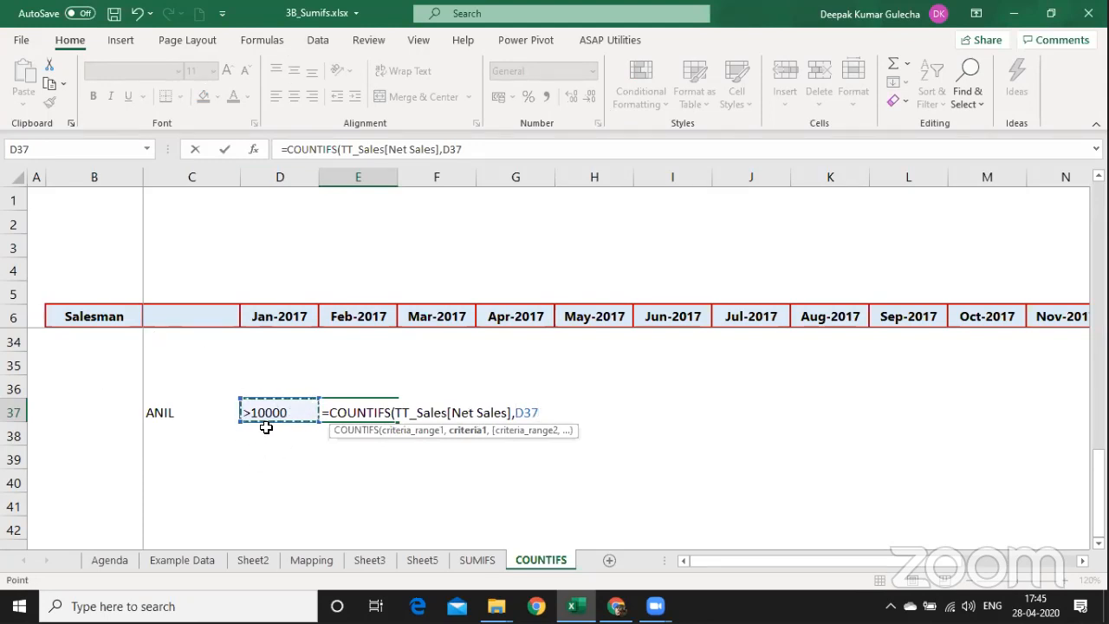
key(Return)
key(Up)
key(F2)
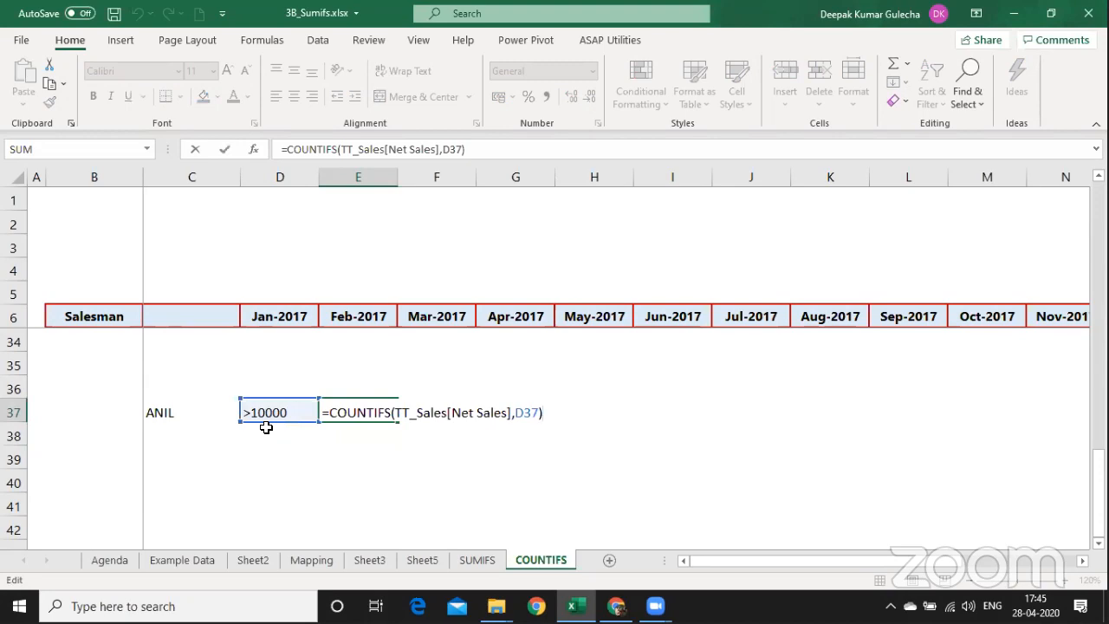
key(Escape)
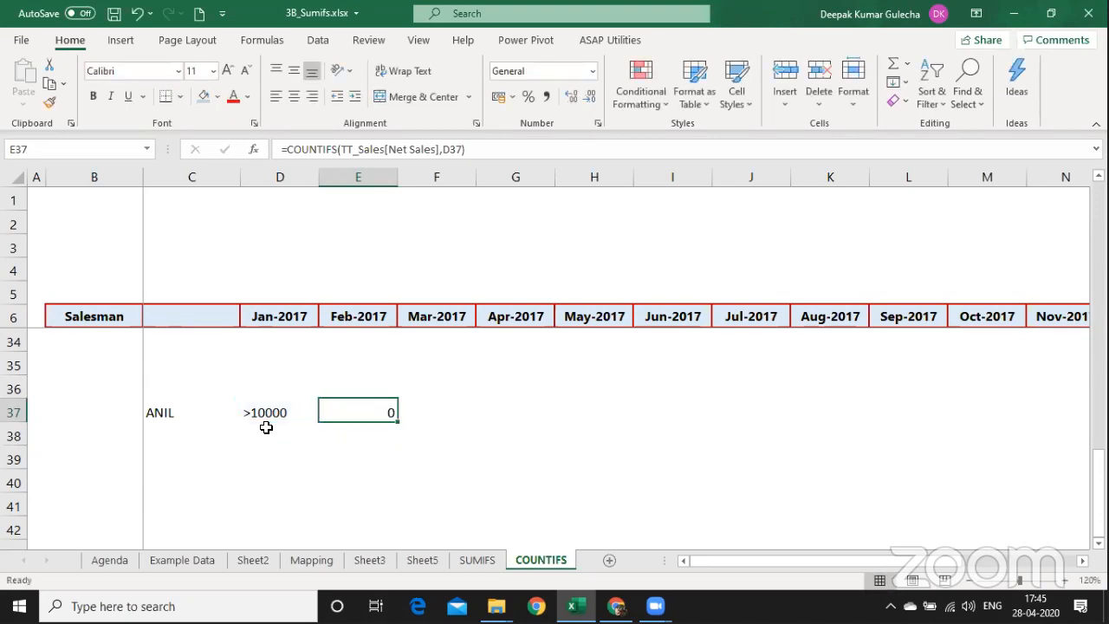
Check the Net Sales value list on the sales data sheet, whose largest value is 2,940.
key(ctrl+Page_Up)
key(ctrl+Page_Up)
key(ctrl+Page_Up)
key(ctrl+Page_Up)
key(ctrl+Page_Up)
key(ctrl+Page_Up)
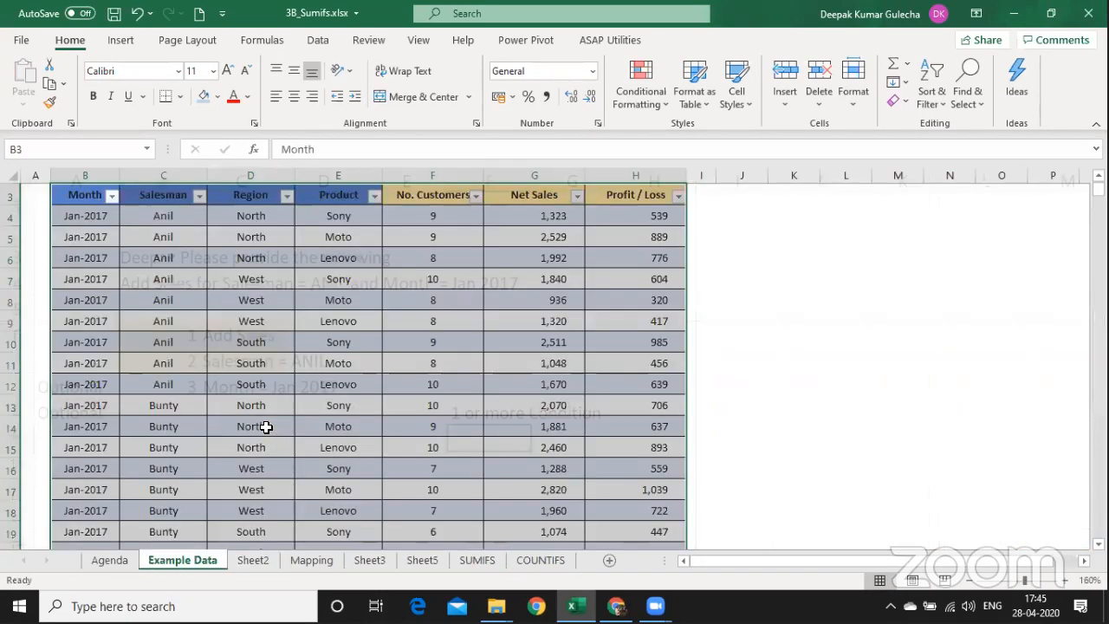
key(ctrl+Up)
key(ctrl+Down)
key(ctrl+Right)
key(Left)
key(alt+Down)
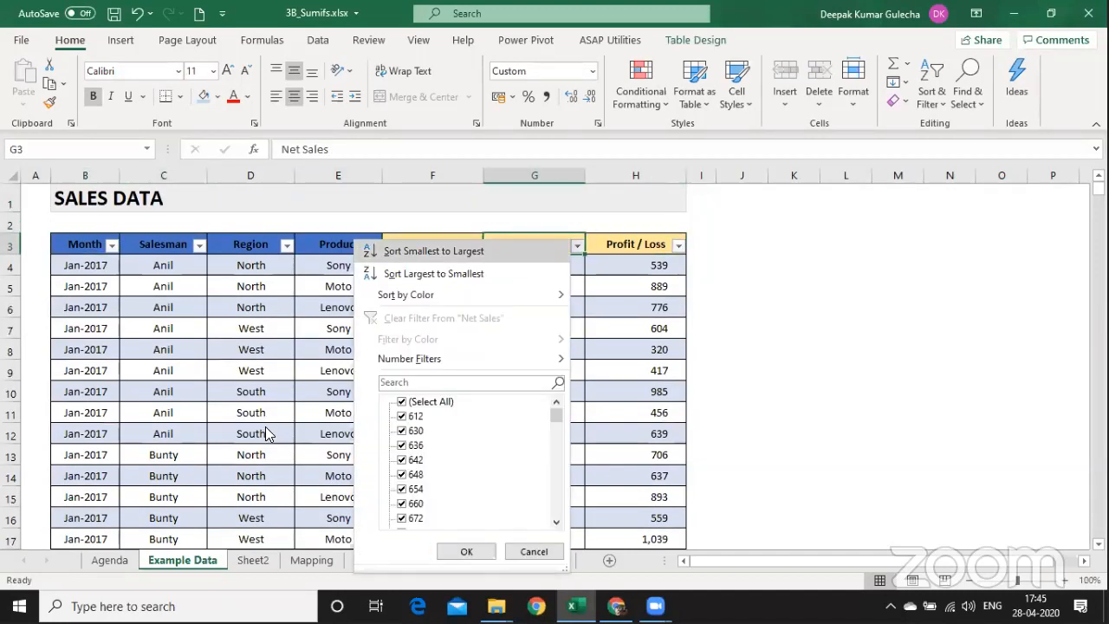
key(Up)
key(Down)
key(Up)
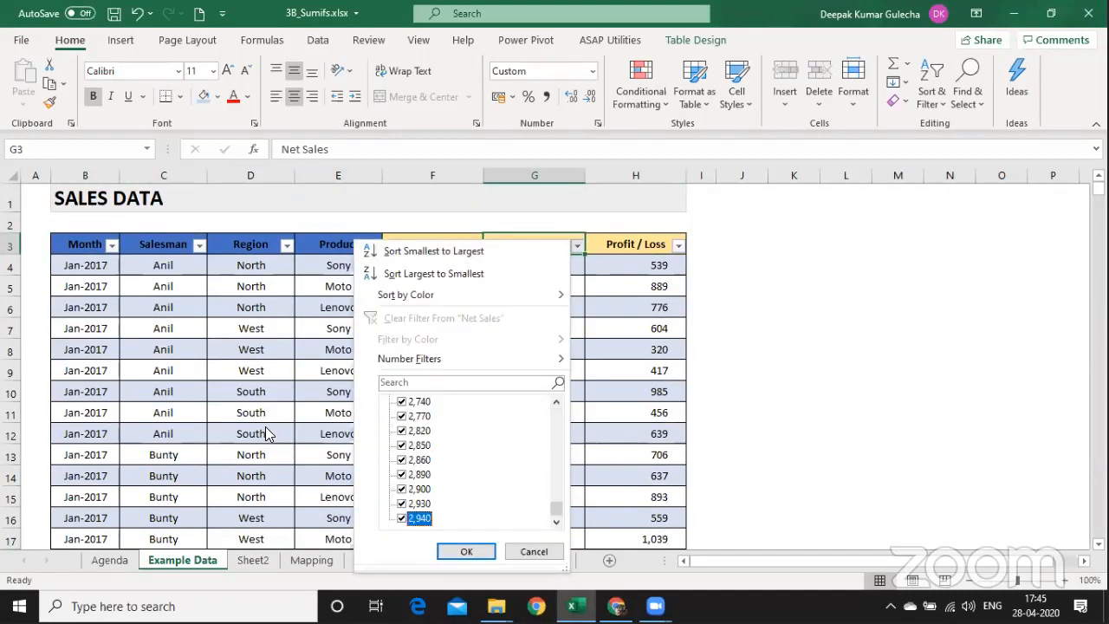
key(Down)
key(Up)
key(Down)
key(Up)
key(Escape)
Return to the COUNTIFS sheet and begin editing the D37 criterion.
key(ctrl+Page_Down)
key(ctrl+Page_Down)
key(ctrl+Page_Down)
key(ctrl+Page_Down)
key(ctrl+Page_Down)
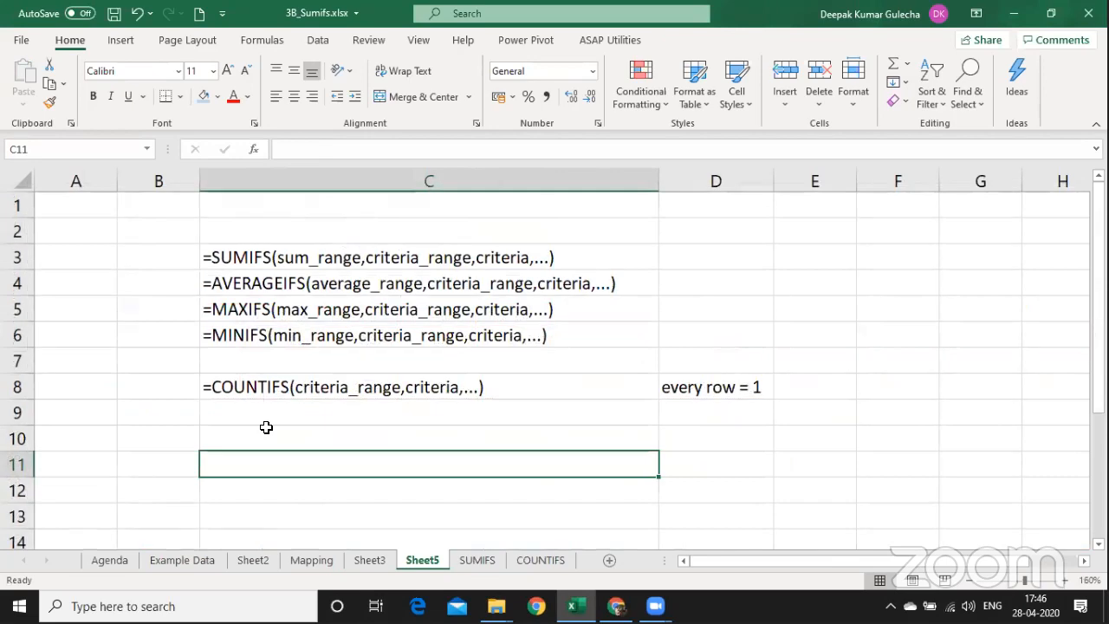
key(ctrl+Page_Down)
key(Up)
key(Left)
key(F2)
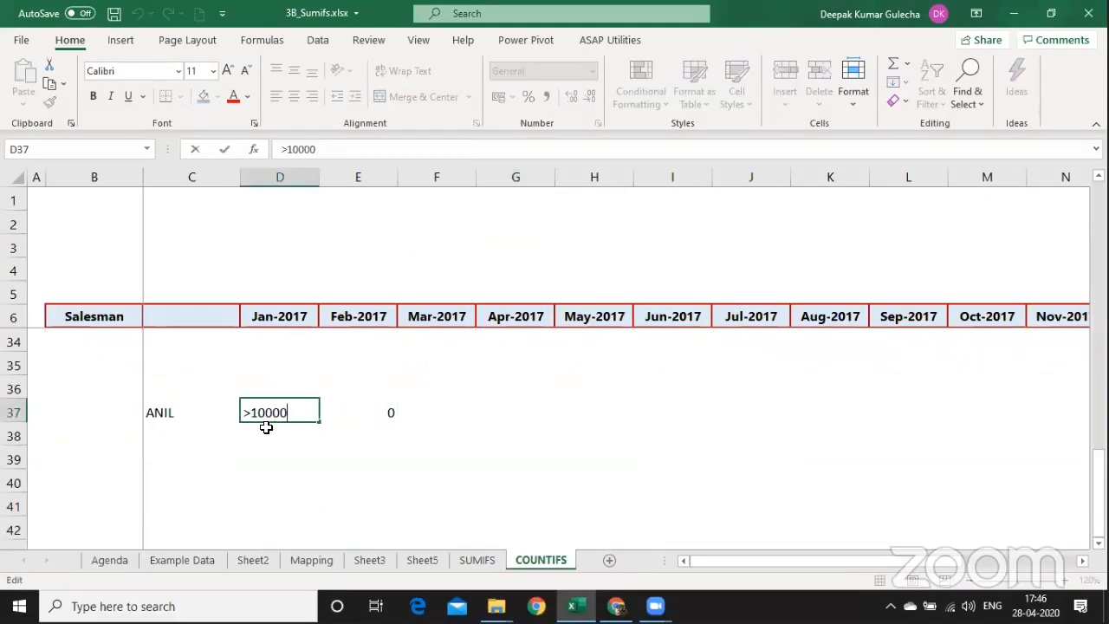
Change the D37 criterion to >2000.
key(ctrl+Left)
key(Right)
key(Right)
key(BackSpace)
key(BackSpace)
text(2)
key(Return)
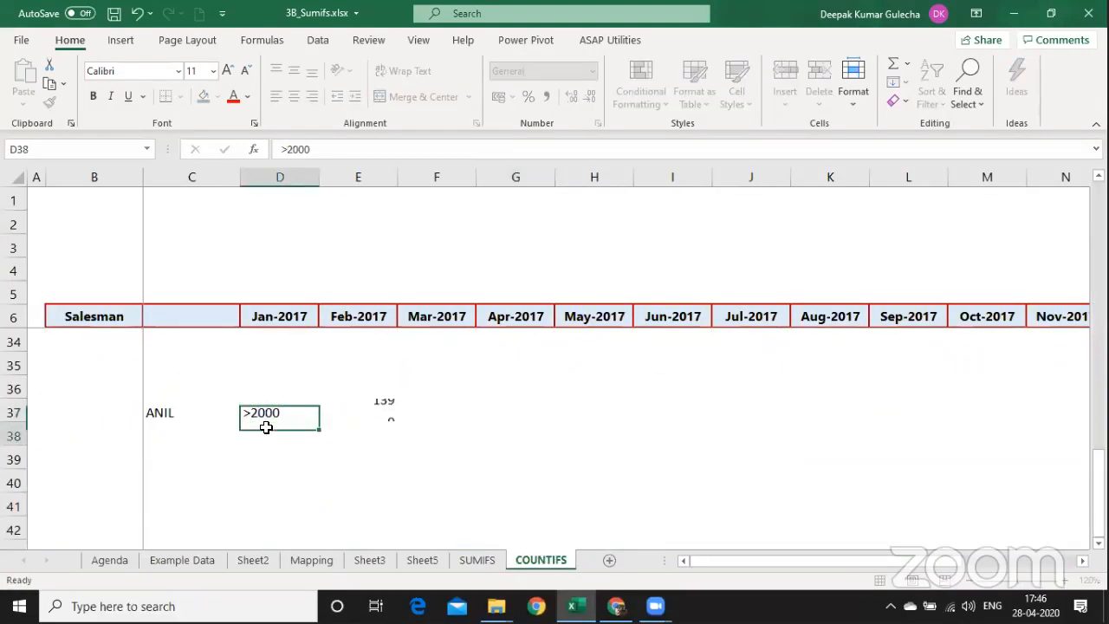
key(Up)
Enter =FORMULATEXT(E37) in F37 to display E37's formula.
key(Right)
key(Right)
text(=FORMULATEXT(E37)
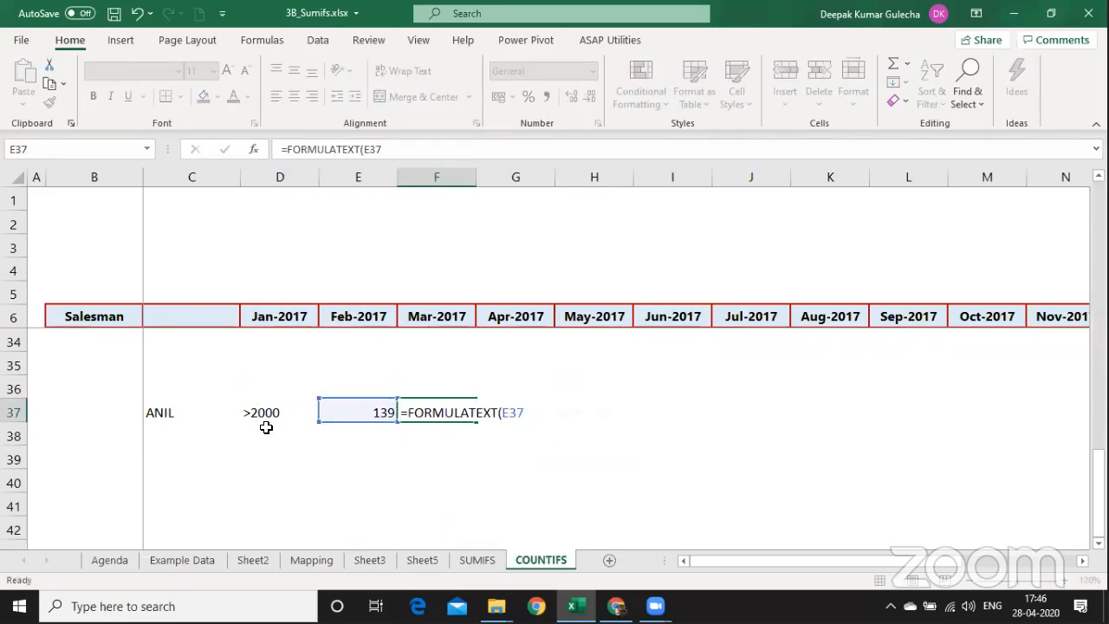
key(Return)
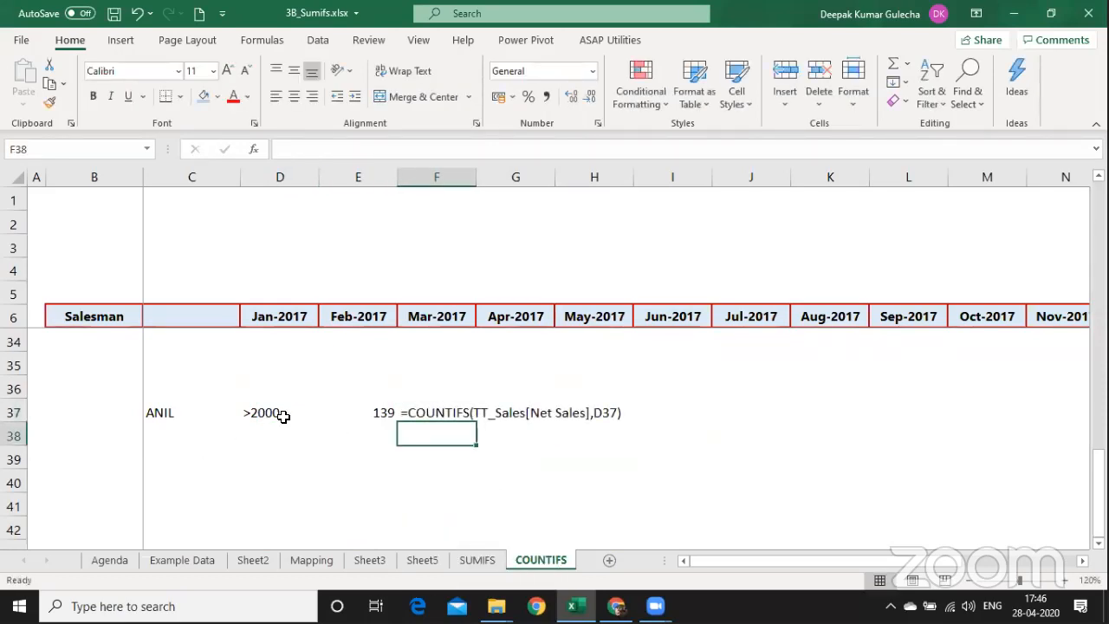
Clear the salesman name ANIL from C37.
click(156, 422)
key(Delete)
key(Right)
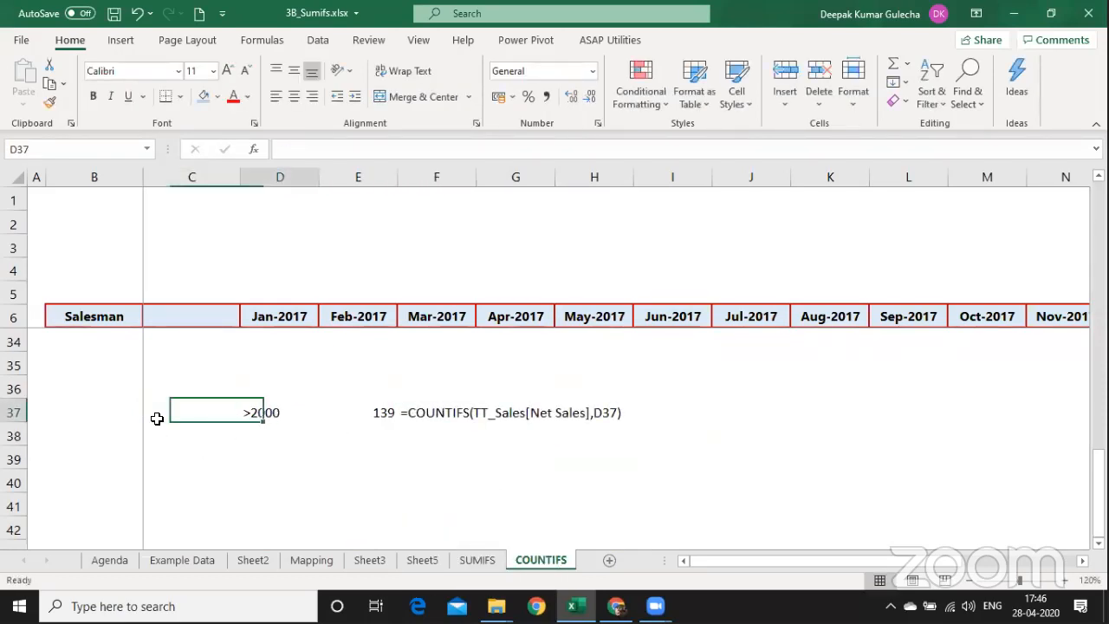
key(shift+Right)
key(shift+Right)
key(shift+Right)
key(shift+Right)
key(Left)
key(Left)
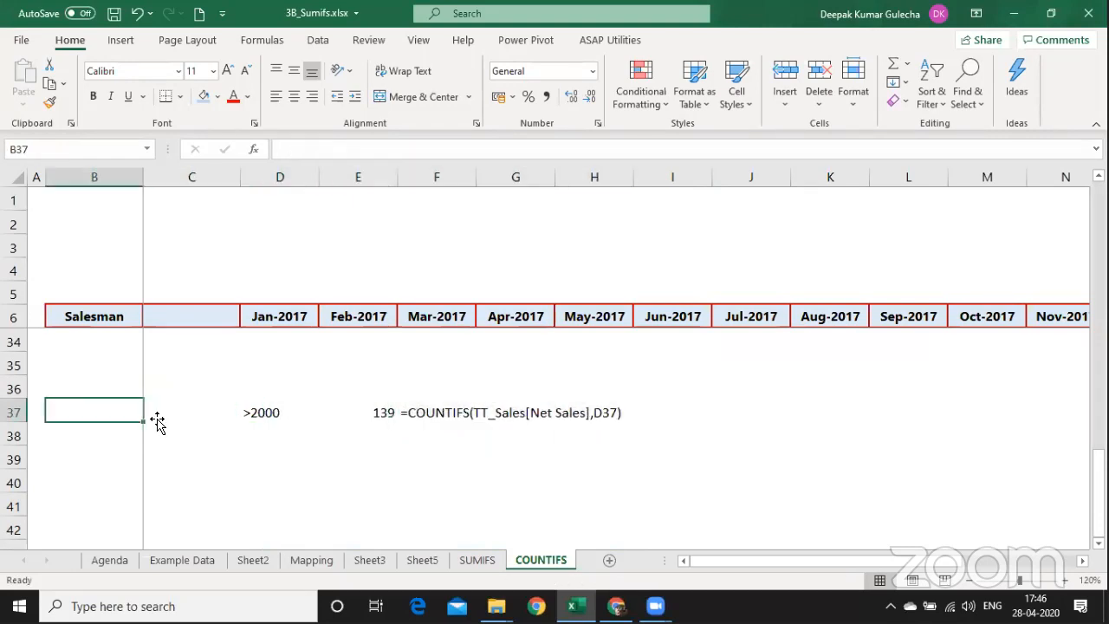
key(Right)
Label C37 'Lines with Sales' and widen column C to fit it.
double_click(156, 422)
text(Tr)
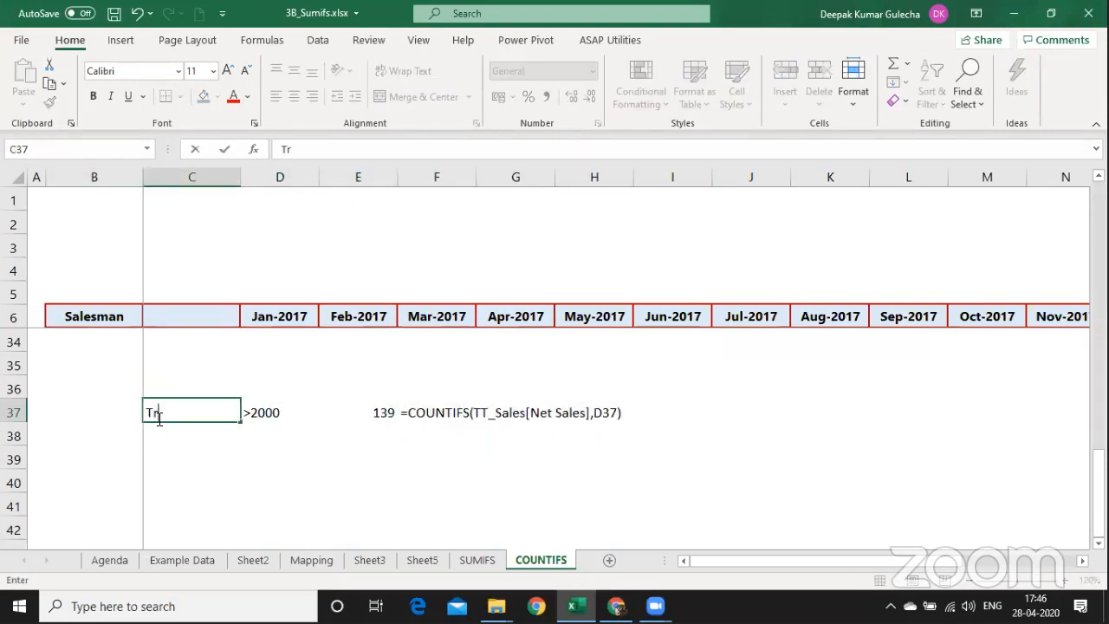
key(BackSpace)
key(BackSpace)
text(Lines)
key(Return)
key(Up)
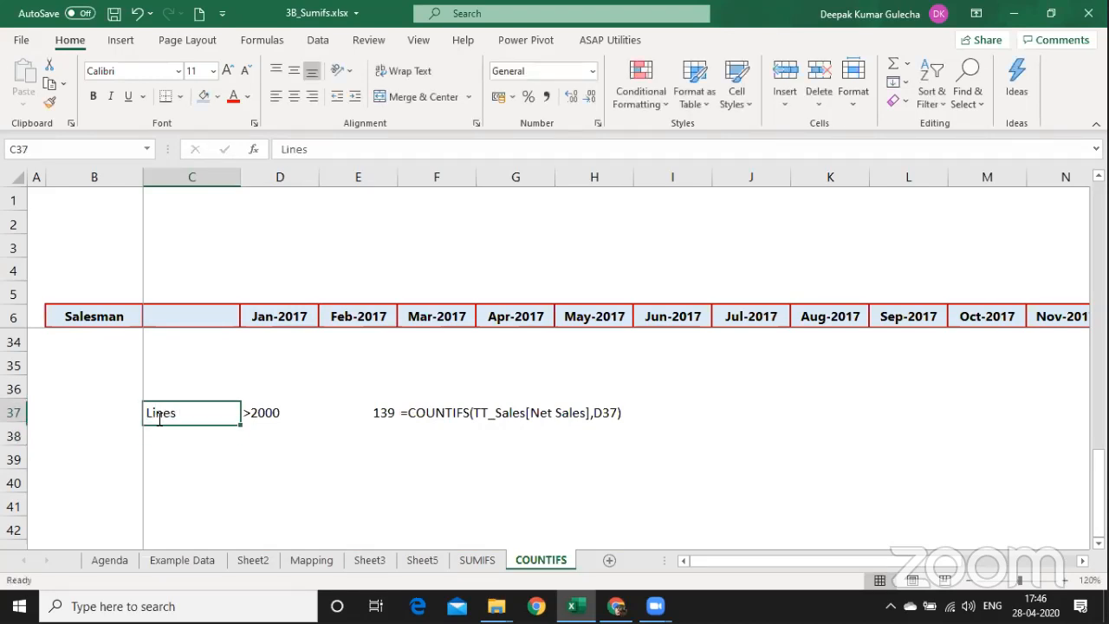
key(F2)
text(with Sales)
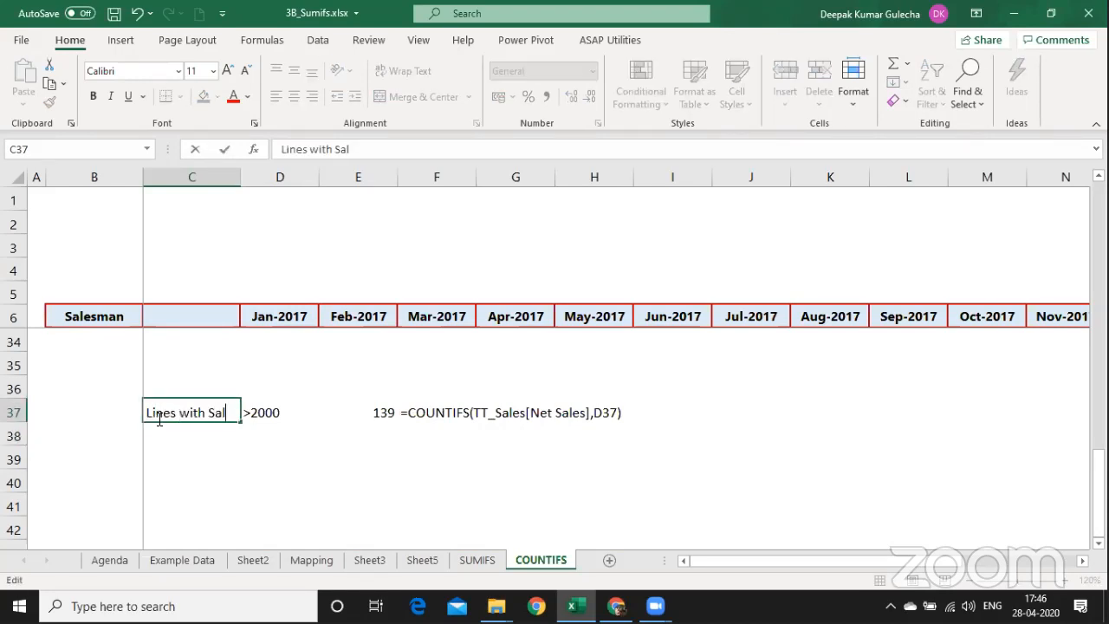
key(Return)
key(Up)
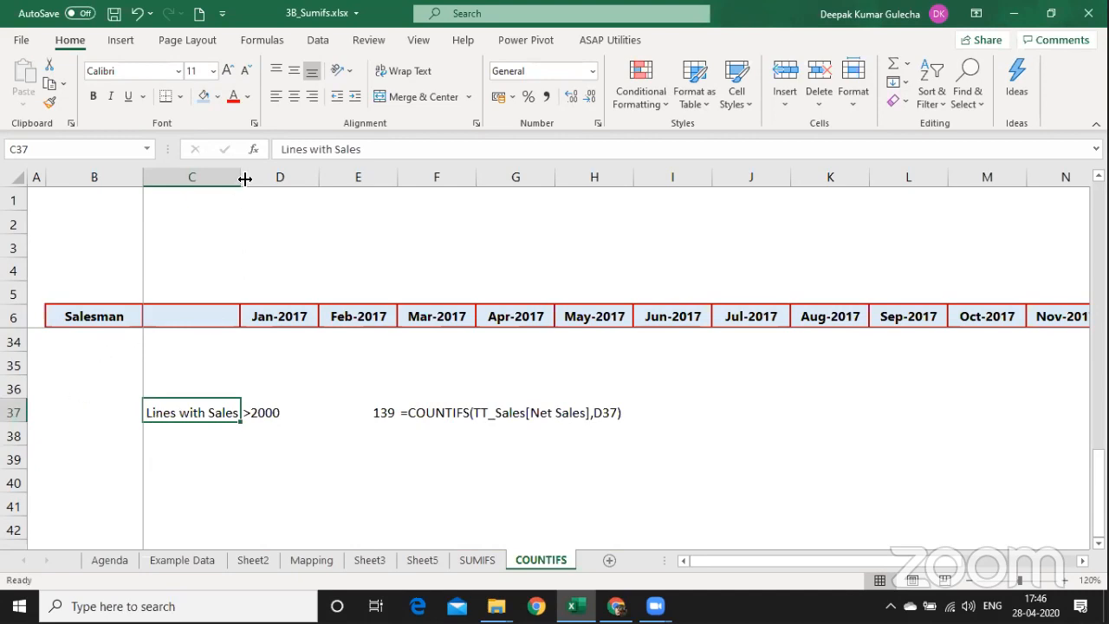
drag(242, 178, 282, 175)
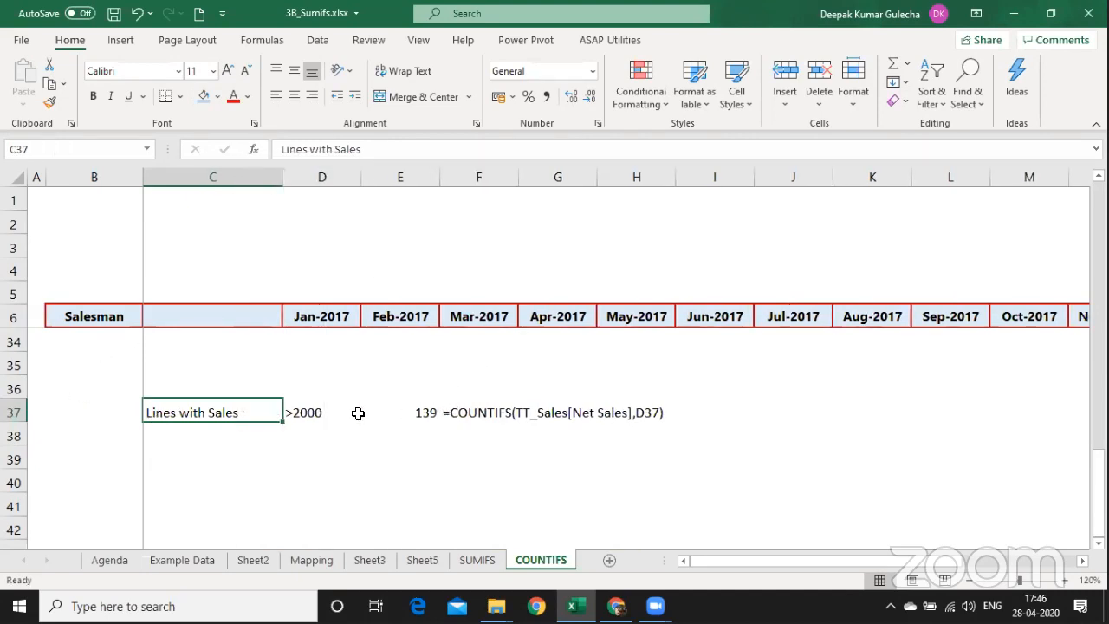
click(355, 413)
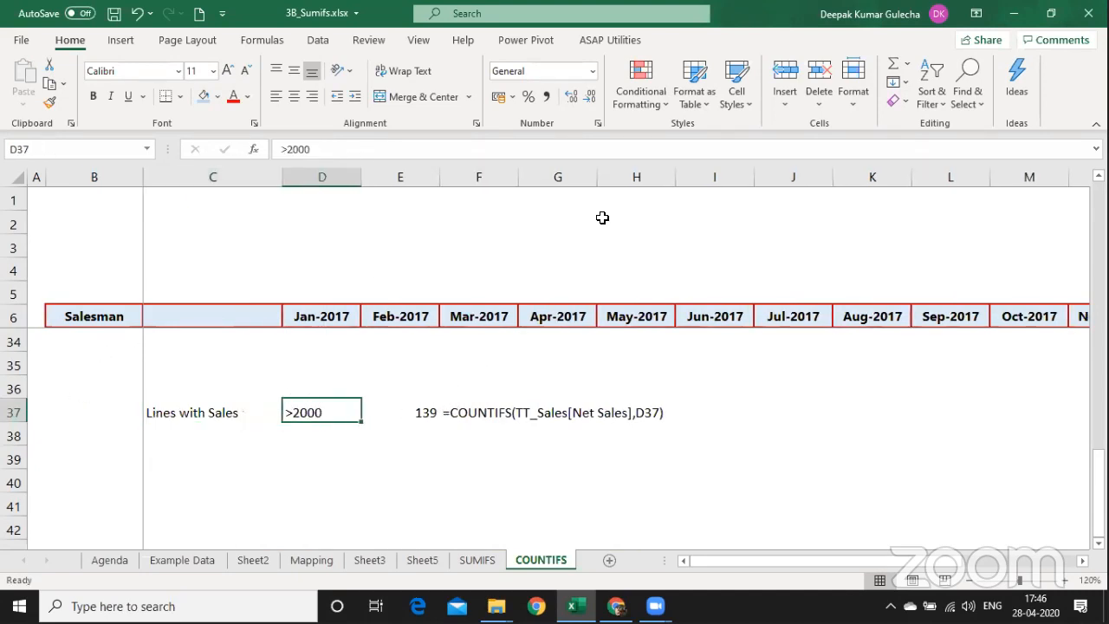
Copy row 37 into row 39 and relabel it ANIL in B39.
key(F2)
key(Escape)
key(Left)
key(Right)
key(Right)
key(Left)
key(shift+space)
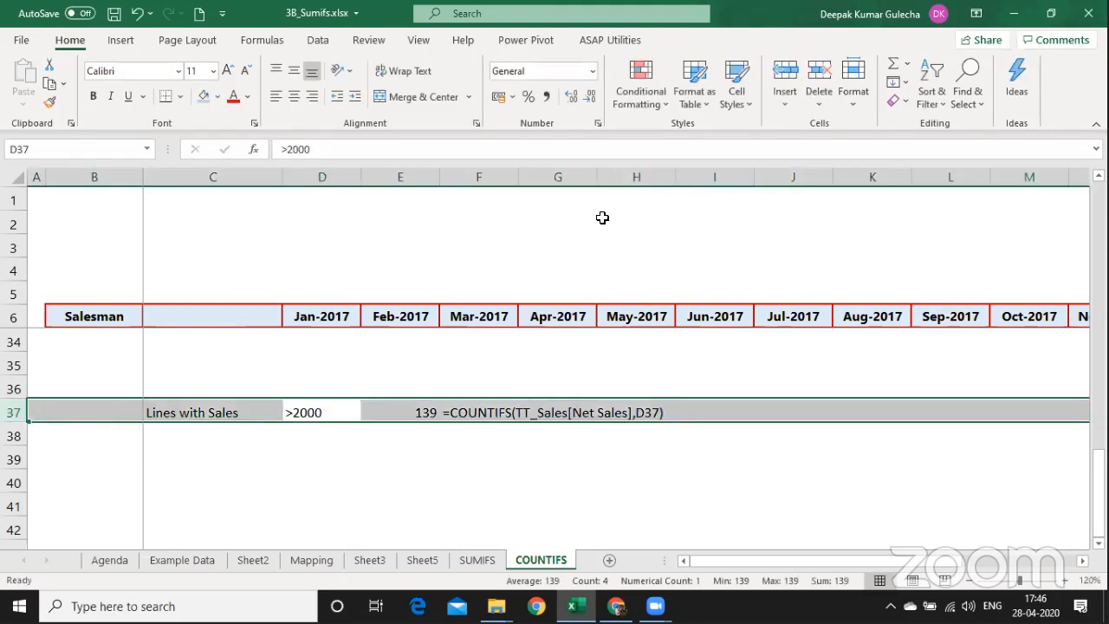
key(ctrl+c)
key(Down)
key(Down)
key(Home)
key(ctrl+v)
key(Right)
key(Right)
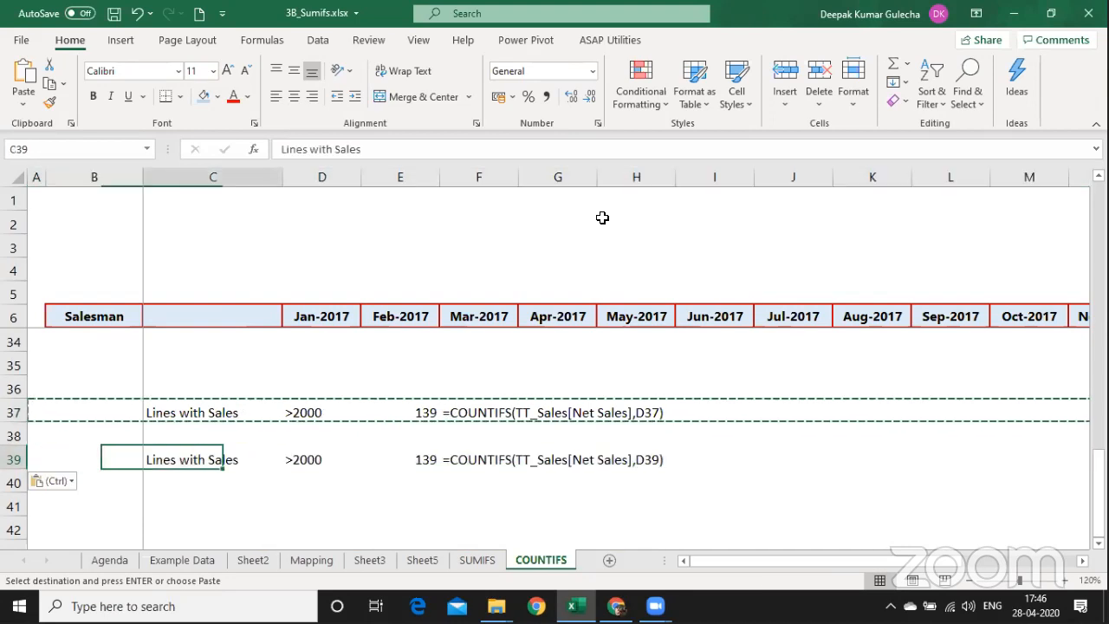
key(Right)
key(Left)
key(Left)
text(ANIL)
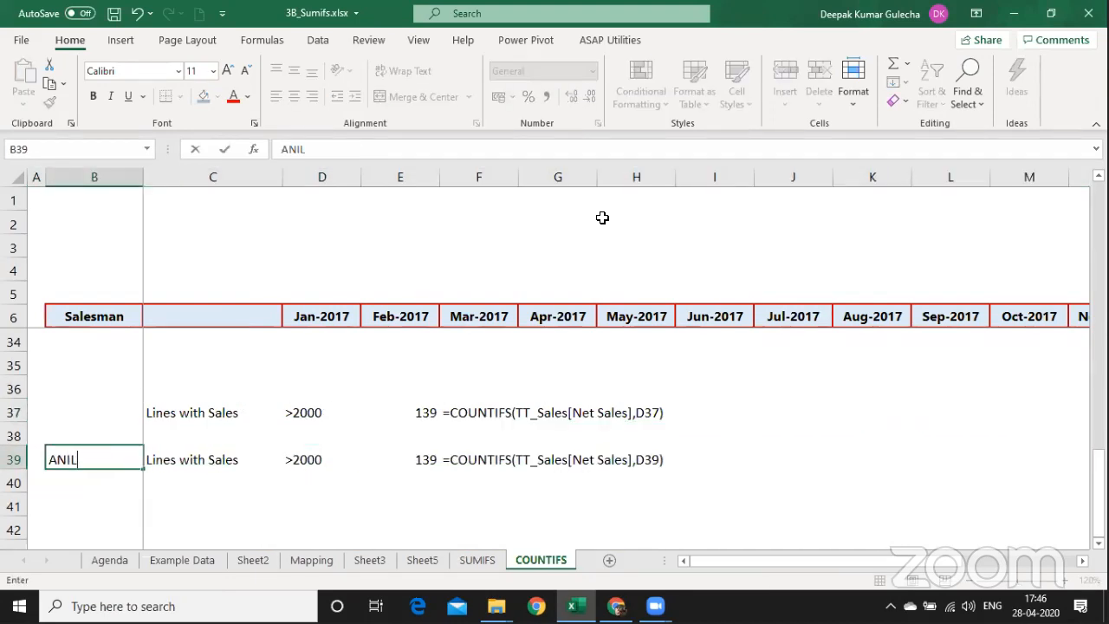
key(Return)
Append the TT_Sales[Salesman],"ANIL" criterion to the E39 COUNTIFS, giving 36.
key(Right)
key(Right)
key(Right)
key(Up)
key(F2)
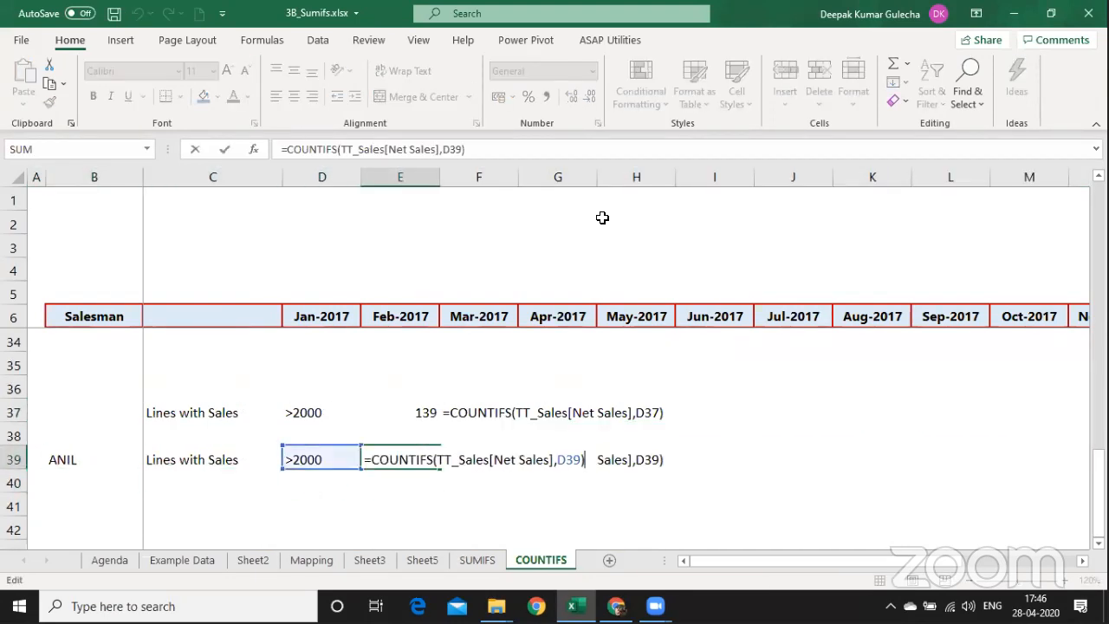
text(,tt)
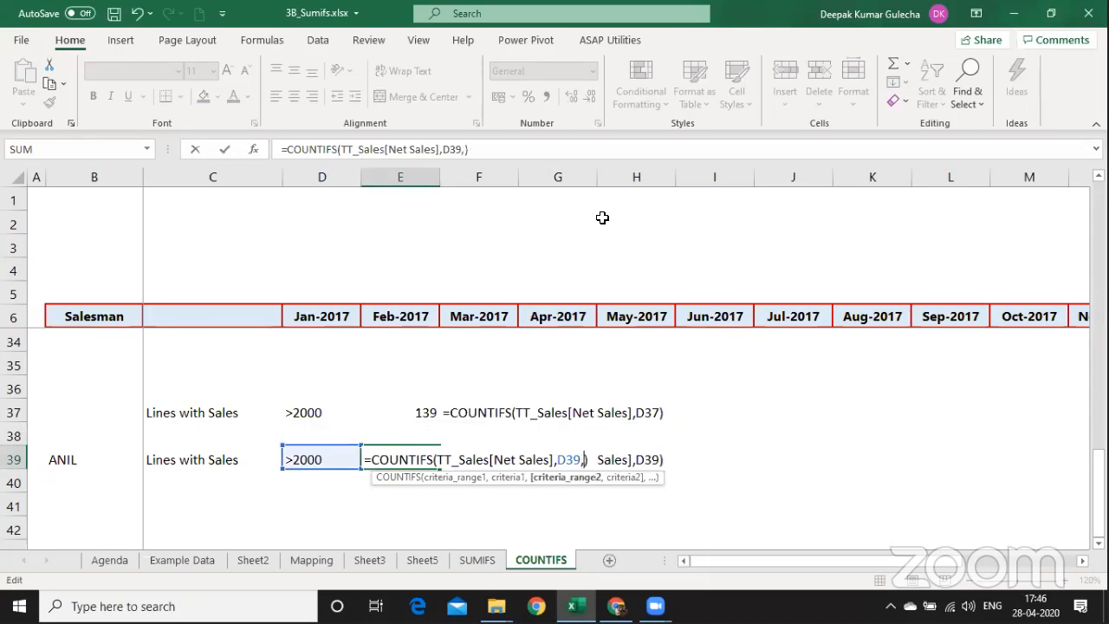
key(Tab)
text([)
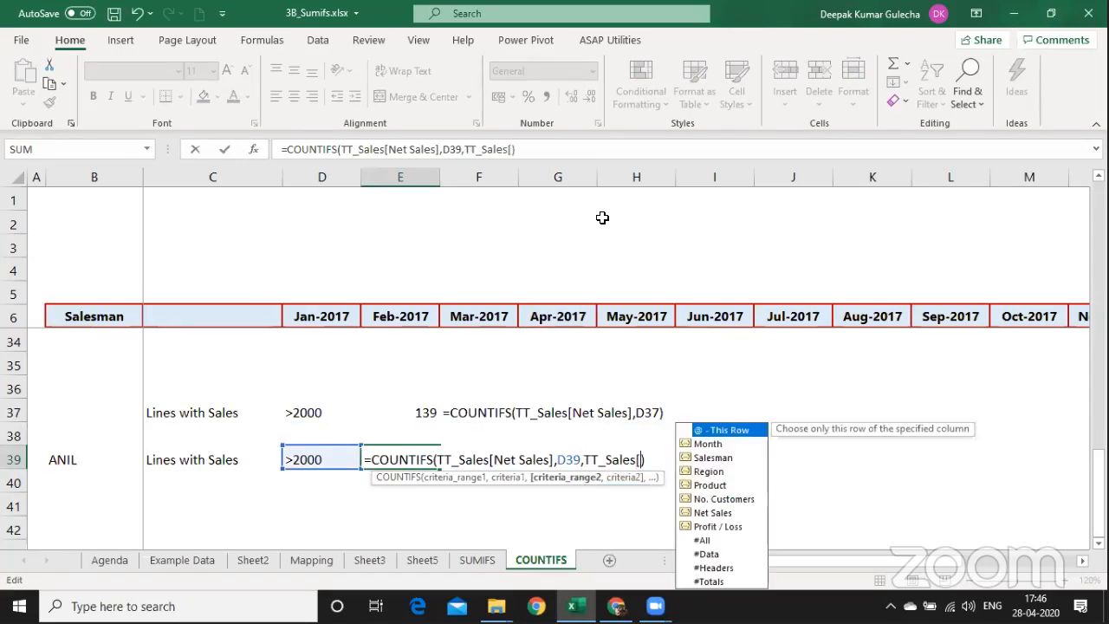
key(Down)
key(Down)
key(Tab)
text(],)
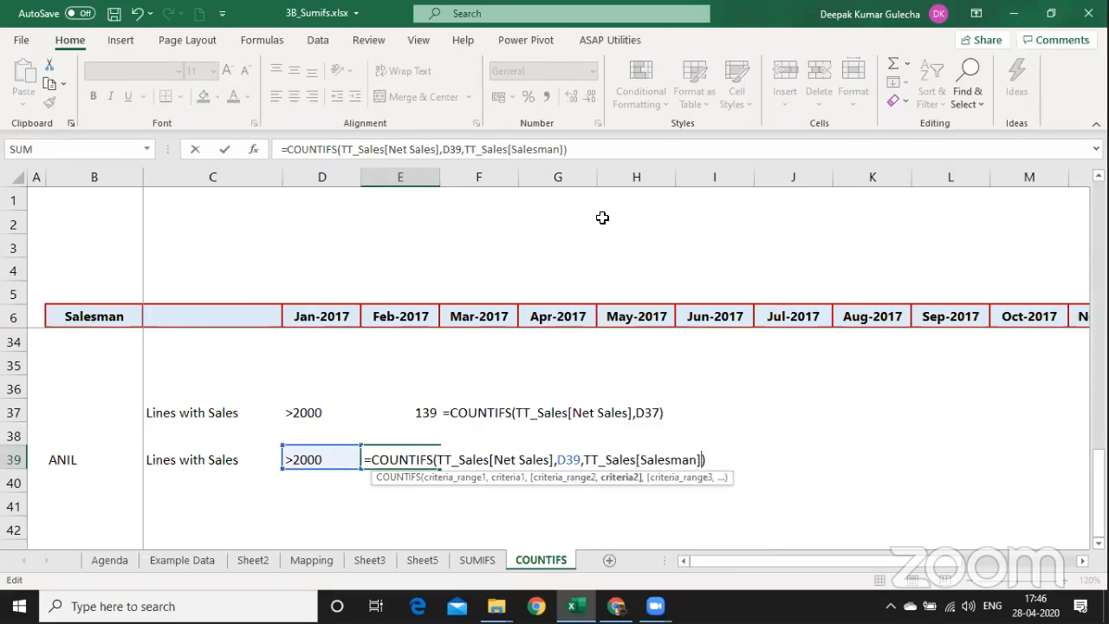
text("ANIL"))
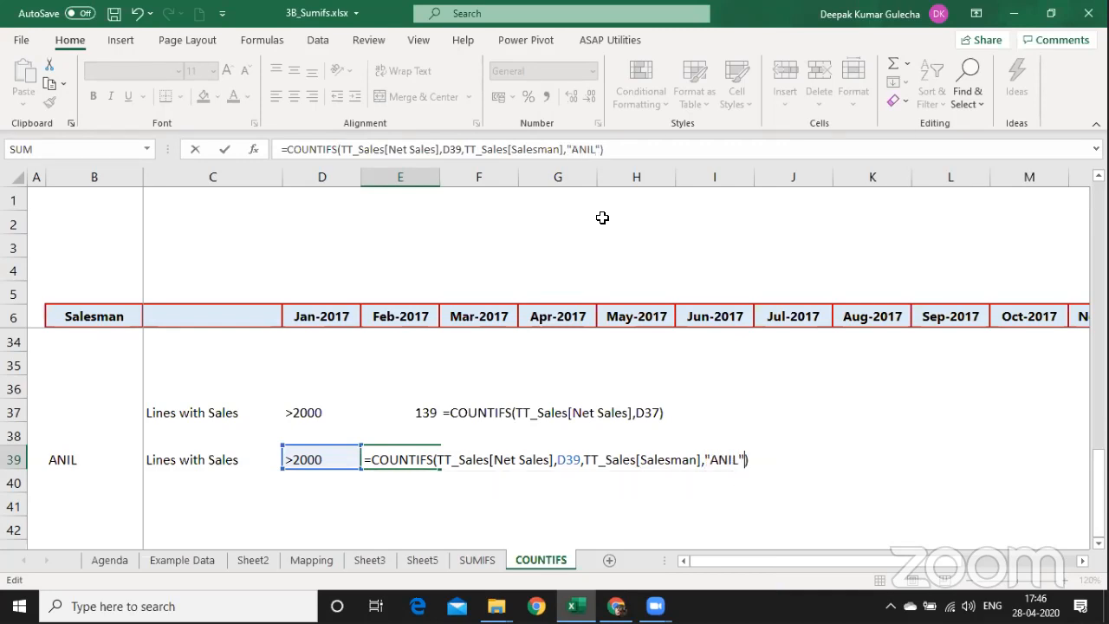
key(Return)
key(Up)
key(Right)
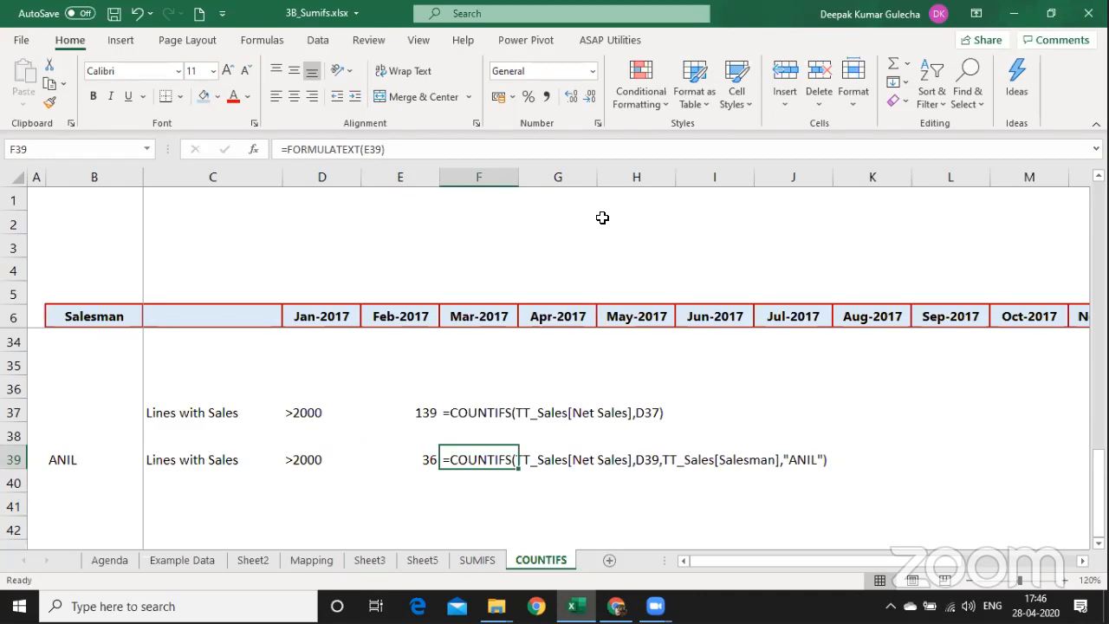
key(Left)
key(Up)
key(Up)
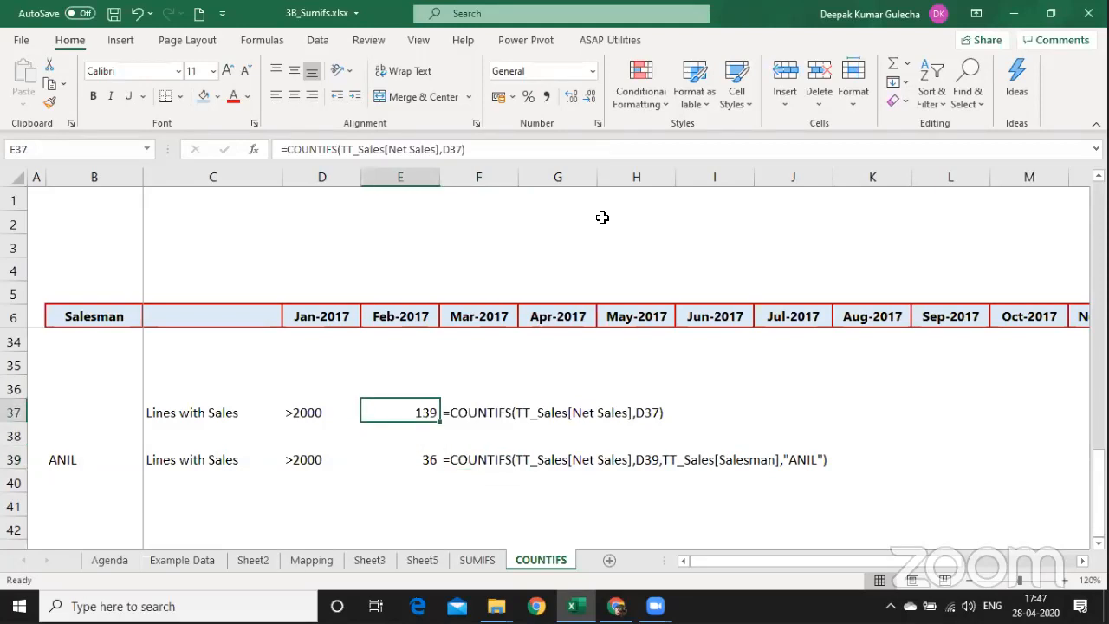
Replace the D37 reference in the E37 formula with an inline ">"&20000 criterion.
key(F2)
key(shift+Left)
key(shift+Left)
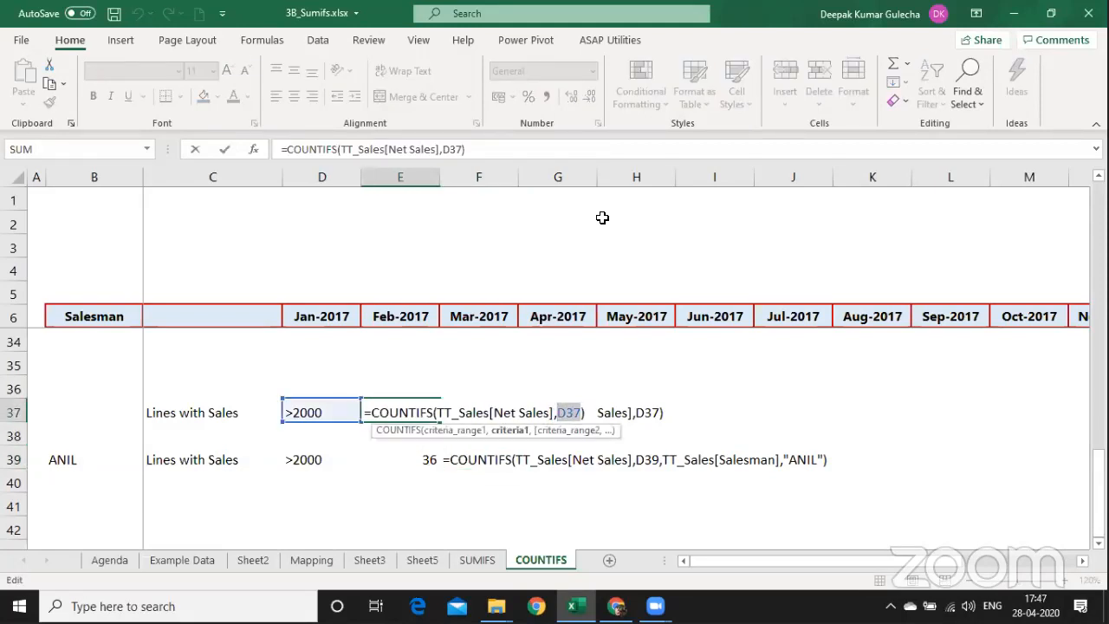
text(">"&)
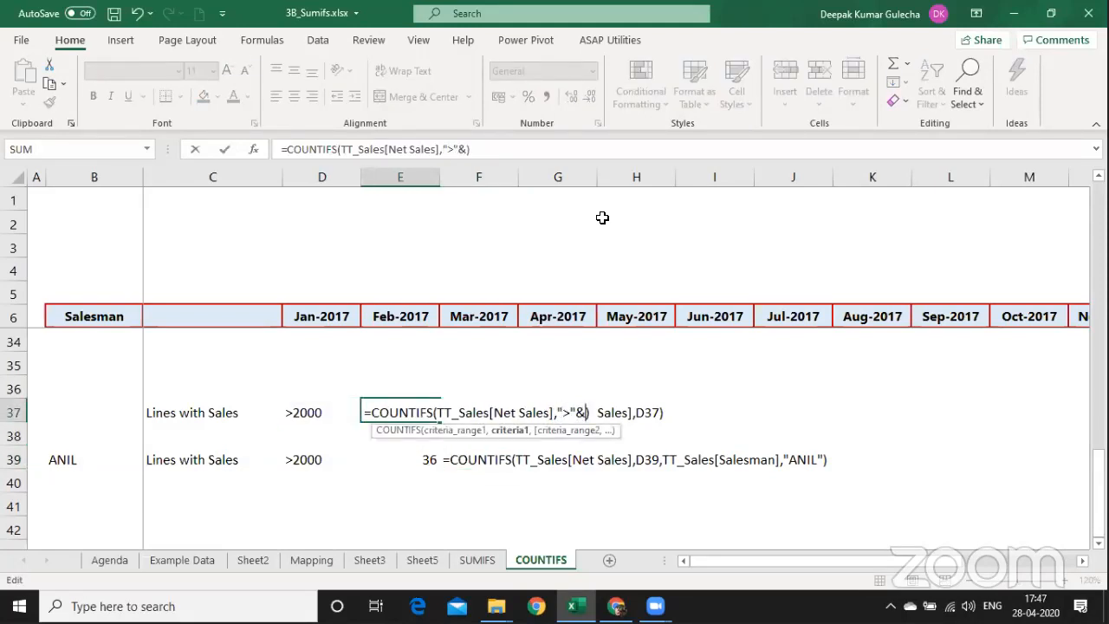
text(20000)
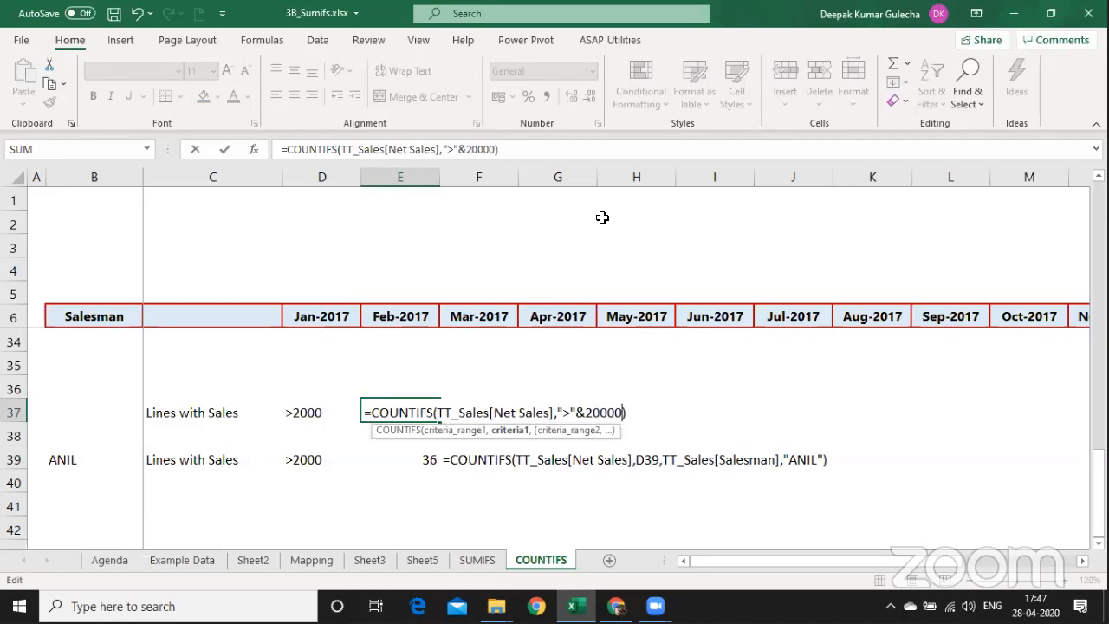
key(Return)
key(Up)
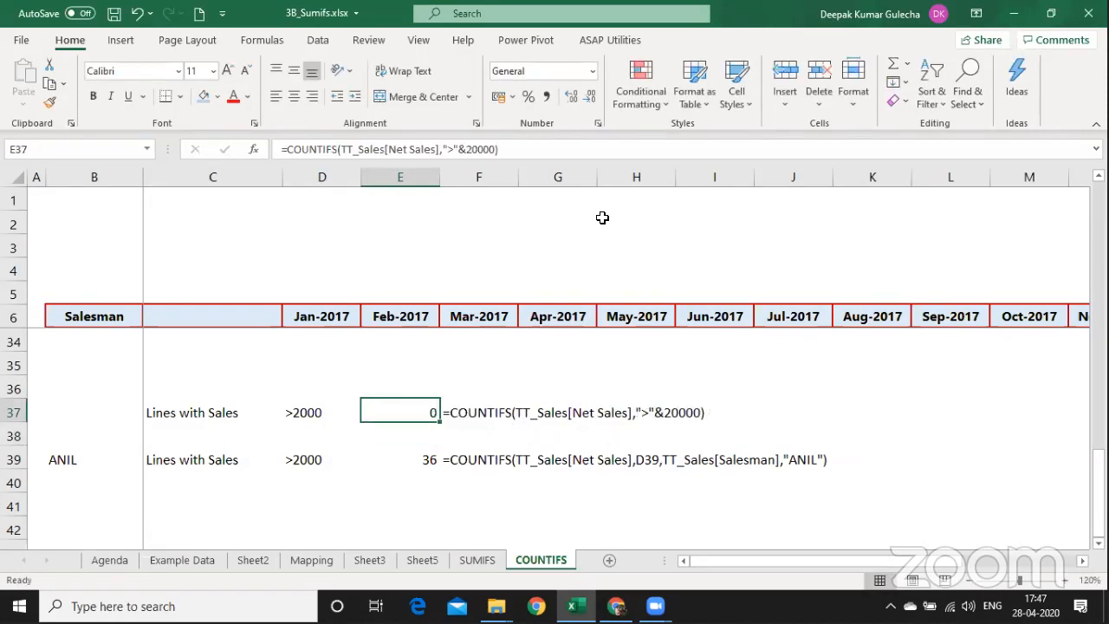
Rewrite the E37 criterion as the quoted text ">20000" after an unquoted version errors.
key(F2)
key(Left)
key(Left)
key(Left)
key(Left)
key(Left)
key(Left)
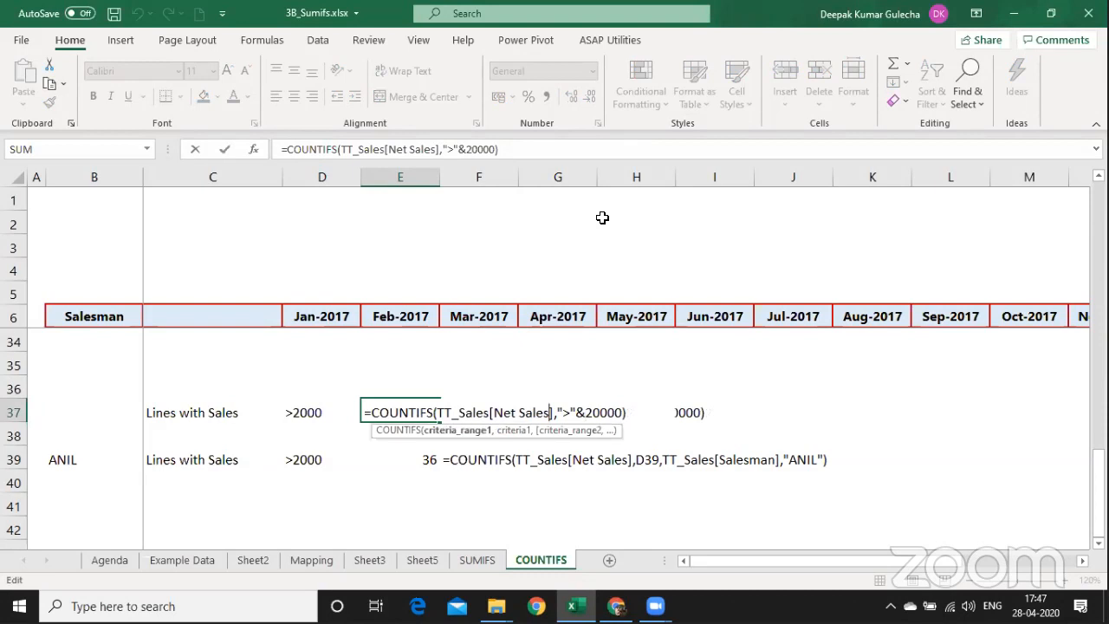
key(Right)
key(Left)
key(BackSpace)
key(BackSpace)
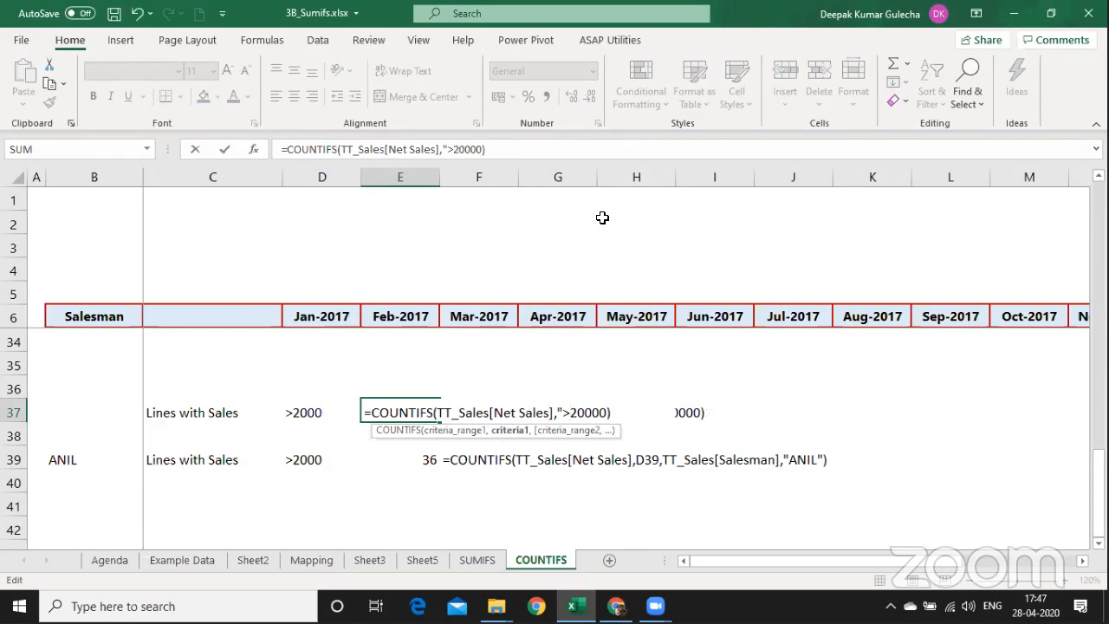
key(Left)
key(BackSpace)
key(Return)
key(Return)
key(Right)
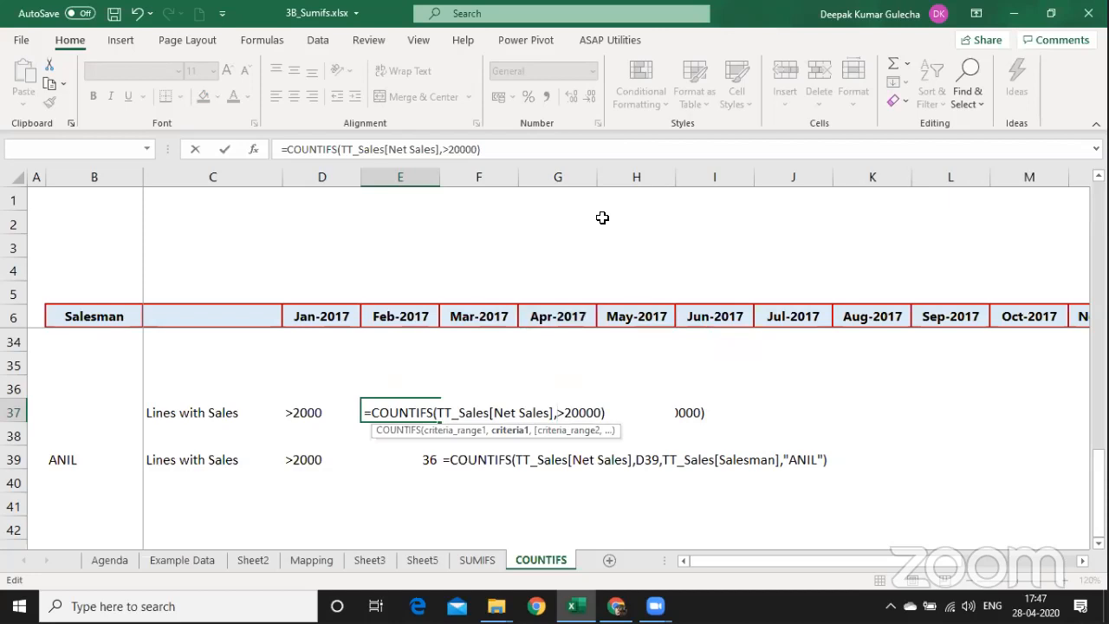
text(")
key(Right)
key(Right)
key(Right)
key(Right)
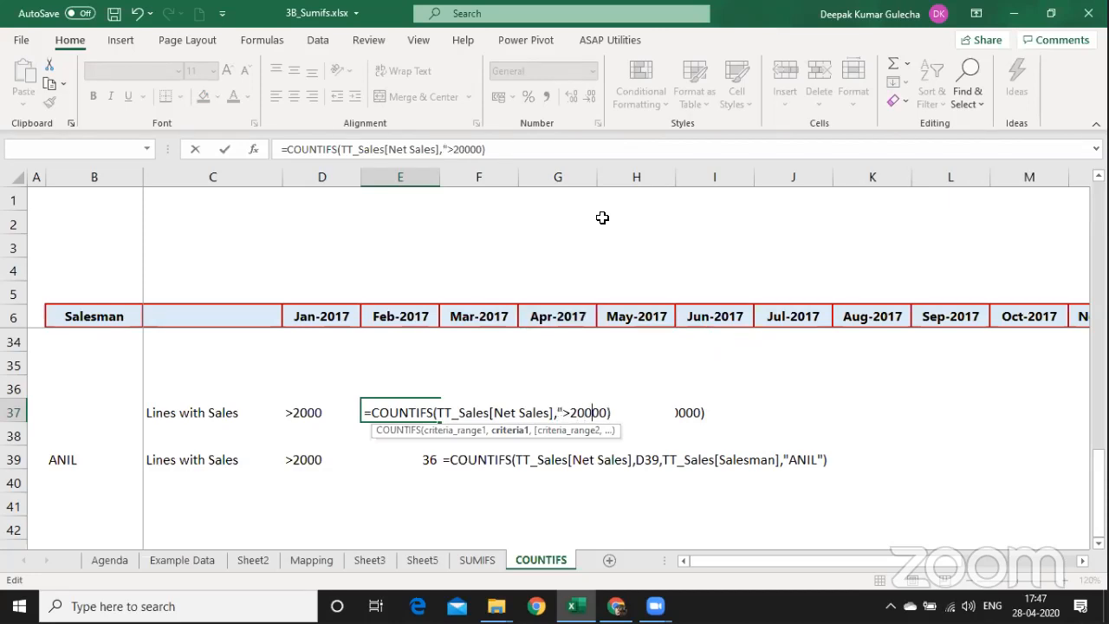
text(")
key(Return)
Try a >=& form of the E37 criterion, which errors, and cancel the edit.
key(Up)
key(F2)
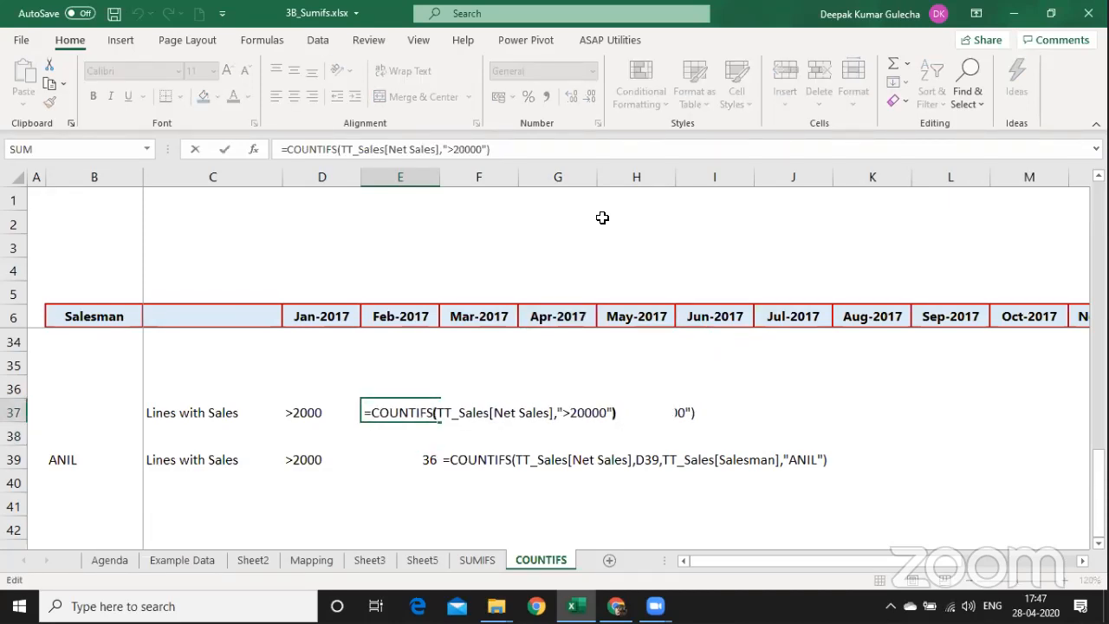
key(Left)
key(Left)
key(Left)
key(Left)
key(Left)
key(Left)
key(Left)
key(Left)
key(Left)
key(Left)
key(Right)
key(Right)
key(Right)
key(Right)
key(Right)
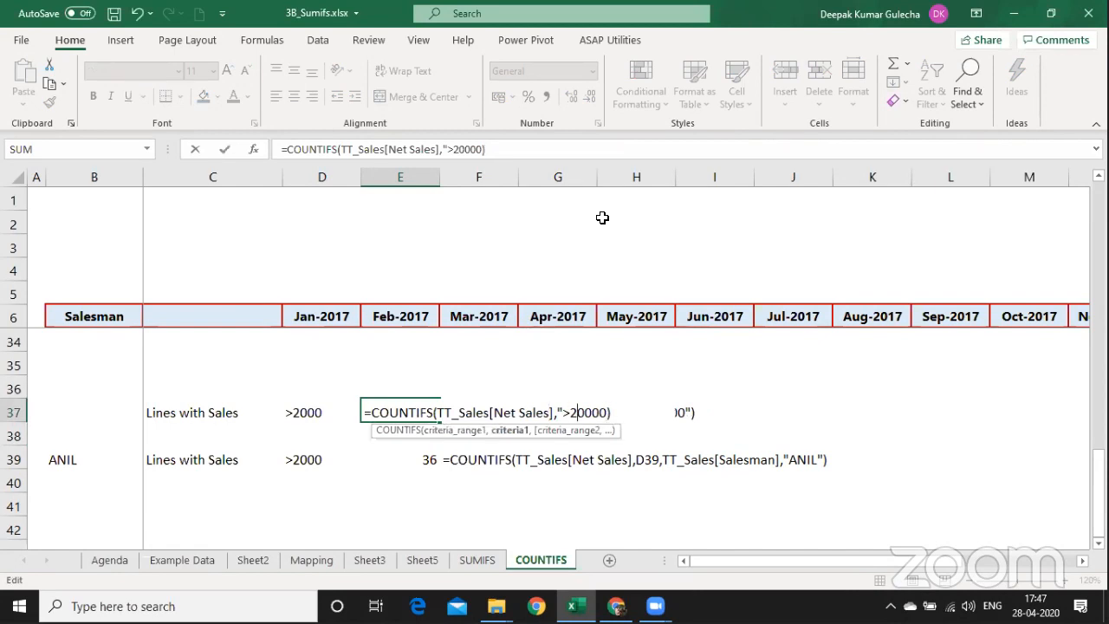
key(Left)
key(Left)
key(BackSpace)
key(Right)
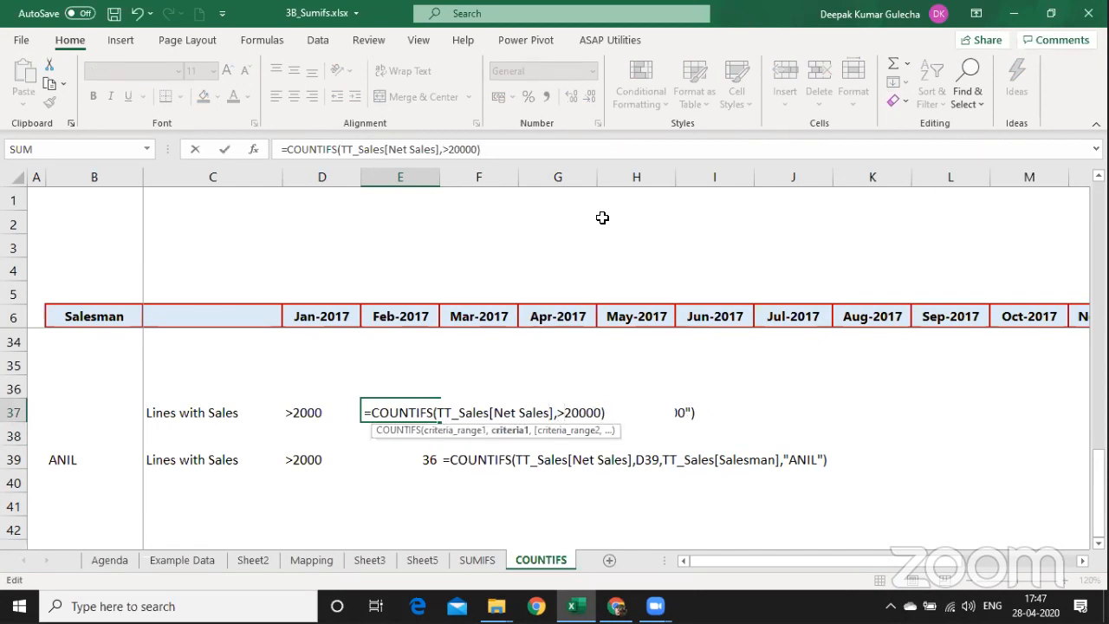
text(=&)
key(Return)
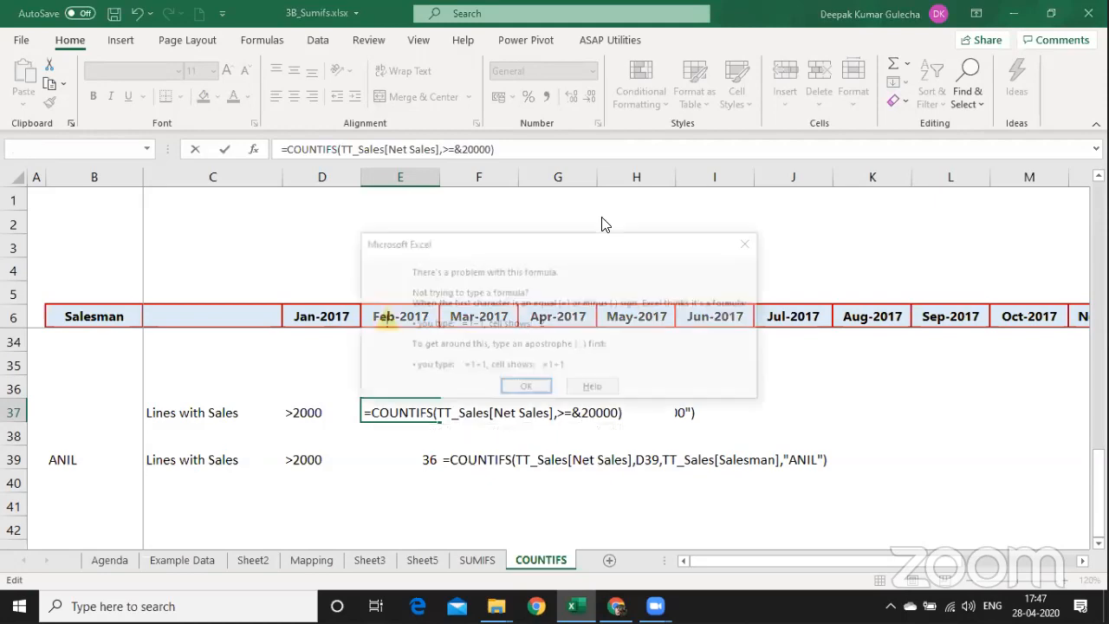
key(Return)
text(")
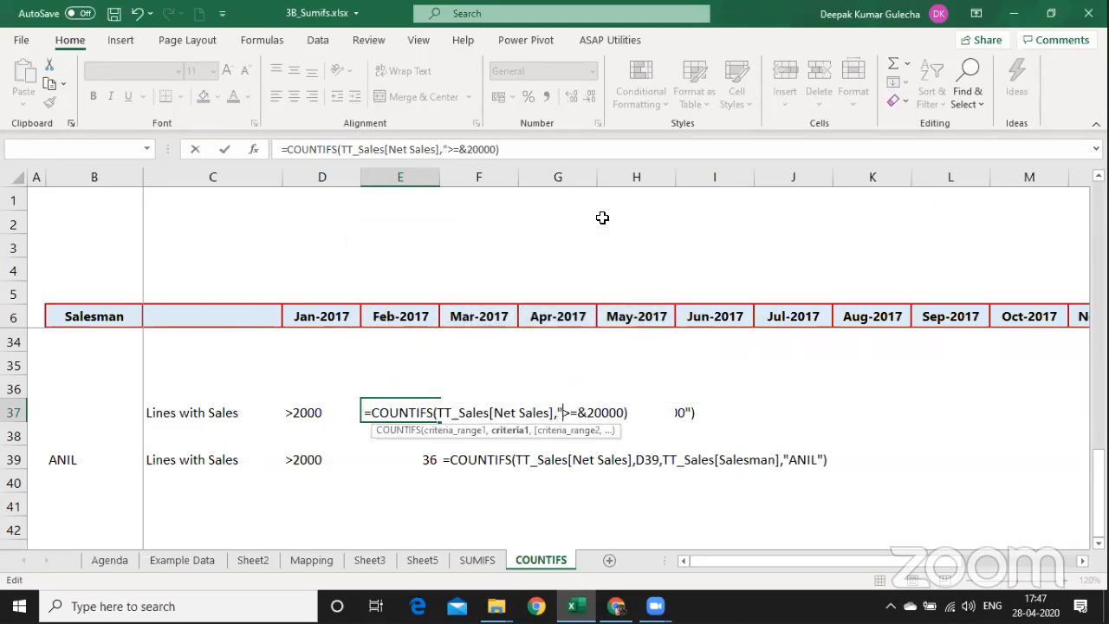
key(Right)
key(Right)
key(Right)
key(Page_Up)
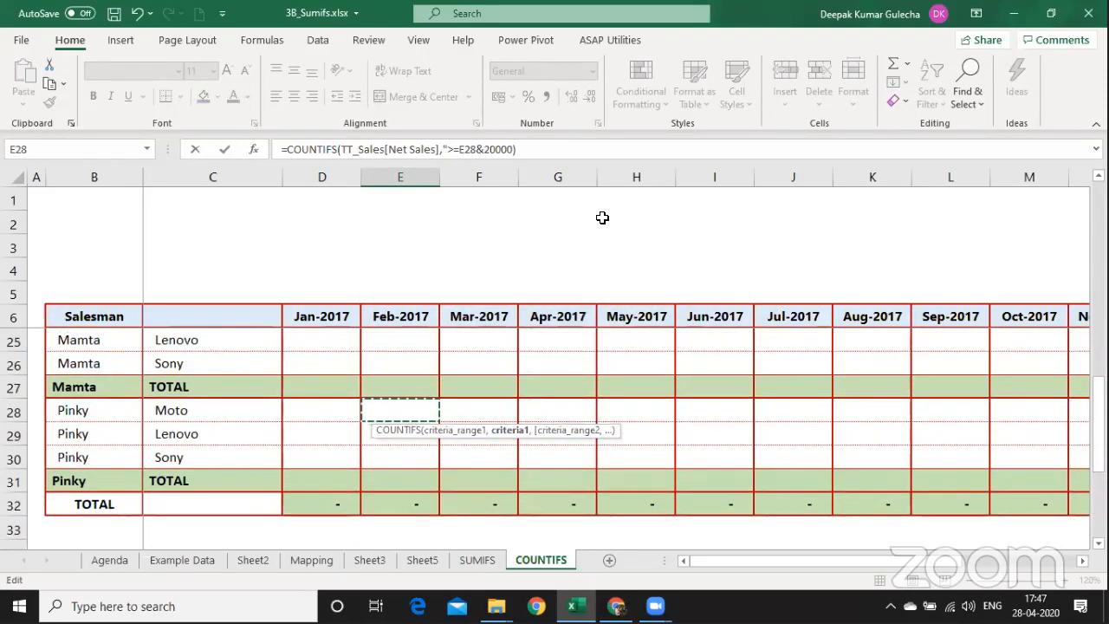
key(Escape)
Rebuild the E37 criterion as ">"&20000.
key(F2)
key(Left)
key(Left)
key(Left)
key(Left)
key(Left)
key(Left)
key(Left)
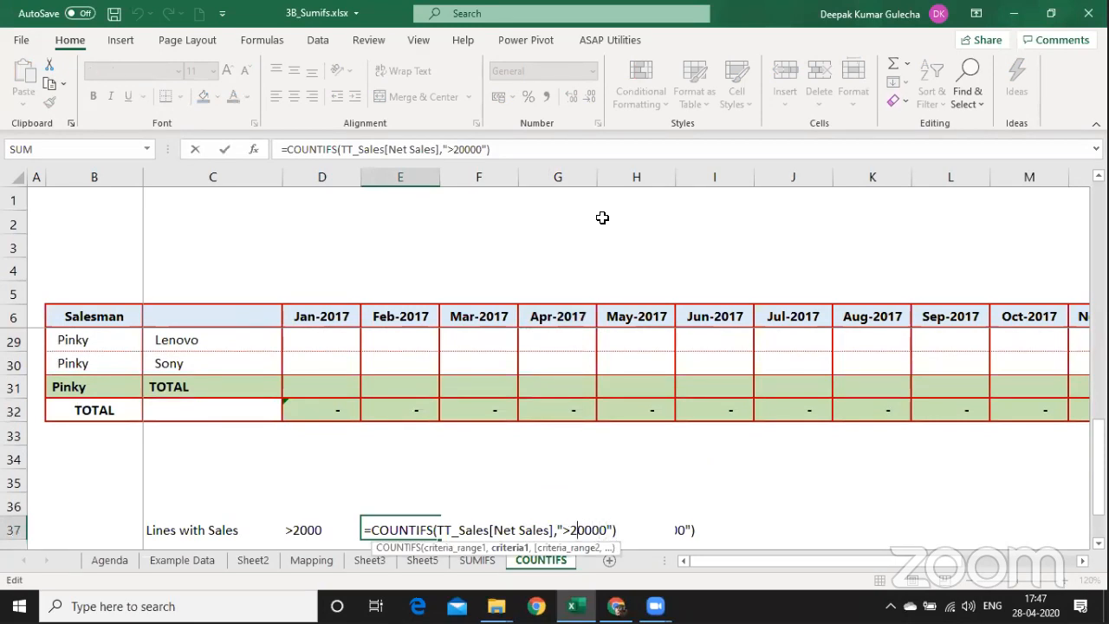
text(")
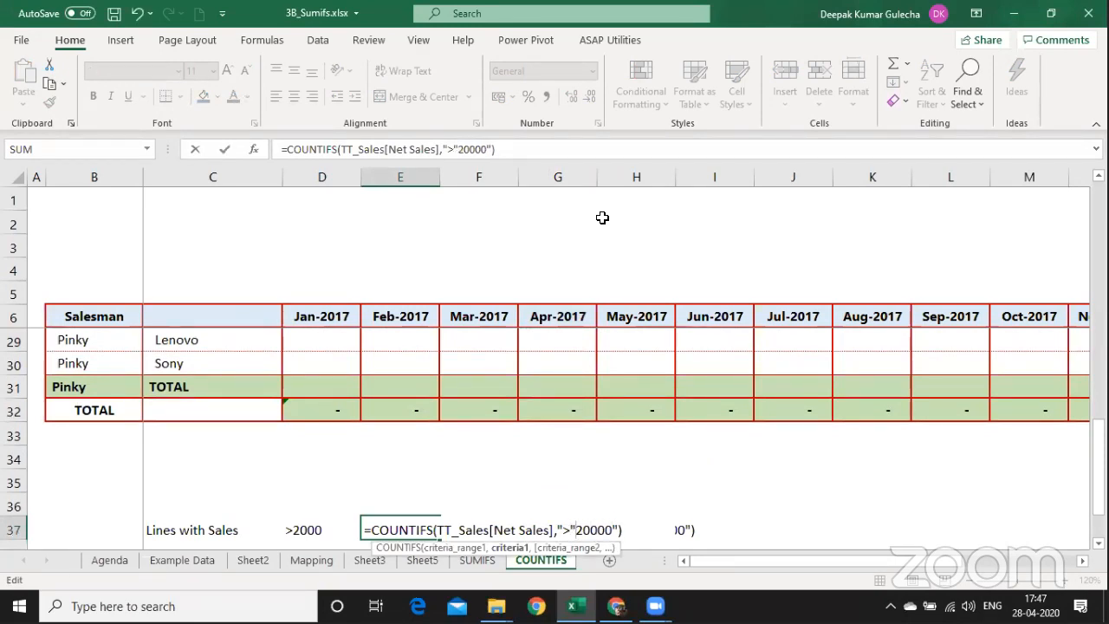
text(&)
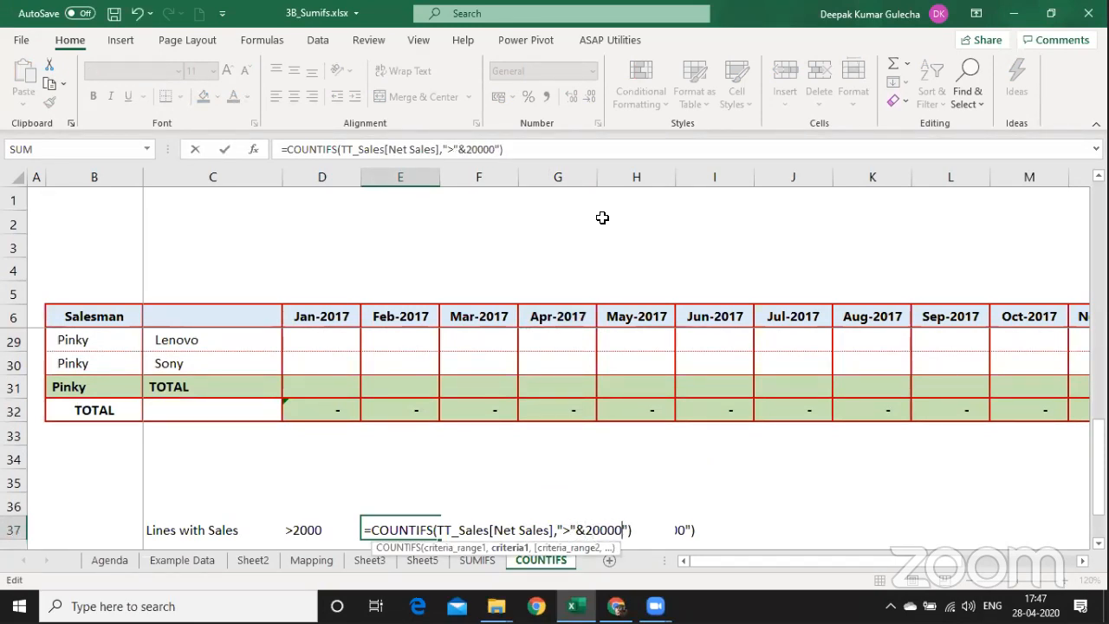
key(Right)
key(BackSpace)
key(Return)
Lower the E37 threshold to 2000 with a strict > operator: ">"&2000, returning 139.
key(Up)
key(F2)
key(Left)
key(Left)
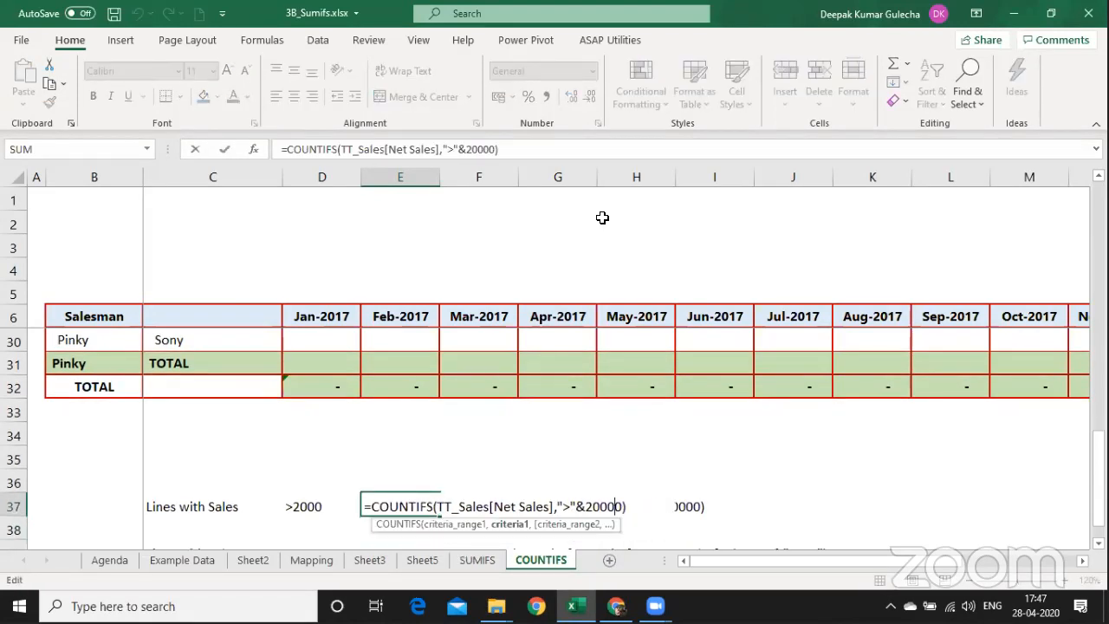
key(Left)
key(Left)
key(Left)
key(Left)
key(Left)
key(Left)
text(=)
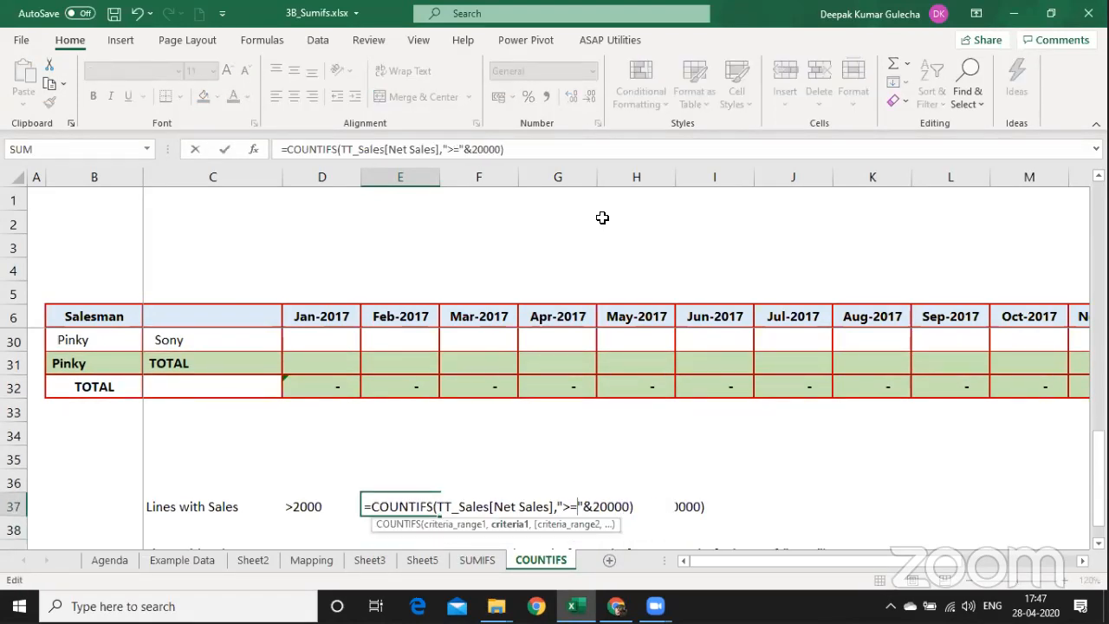
key(Right)
key(Right)
key(BackSpace)
key(Return)
key(Up)
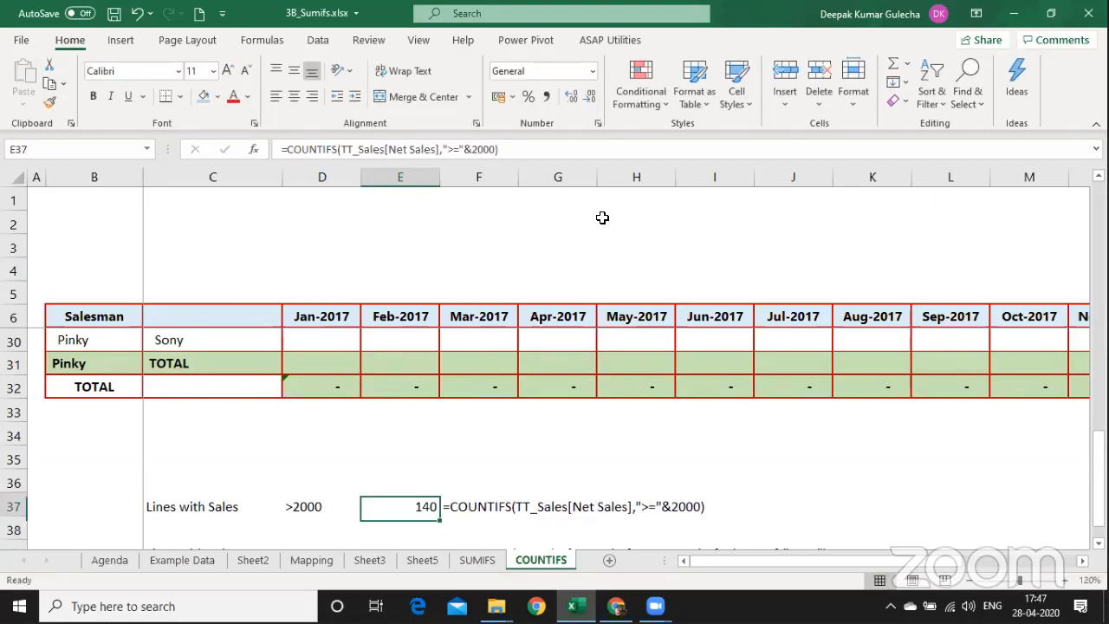
key(F2)
key(Left)
key(Left)
key(Left)
key(Left)
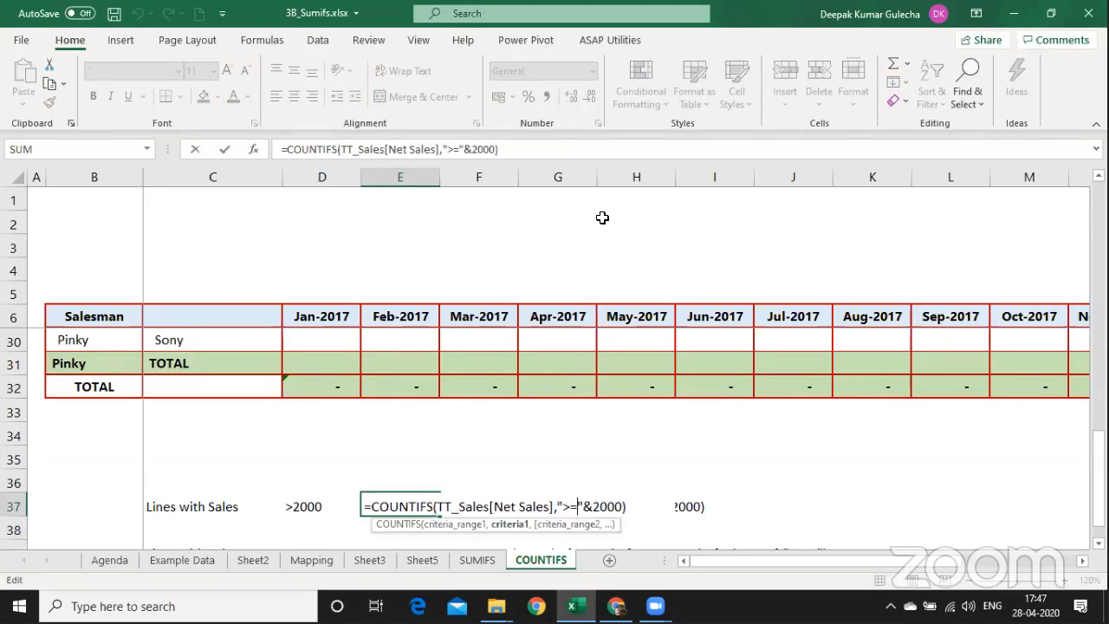
key(BackSpace)
key(Return)
Select the row 37 formula text across F37:I37.
key(Down)
key(Down)
key(Right)
key(Up)
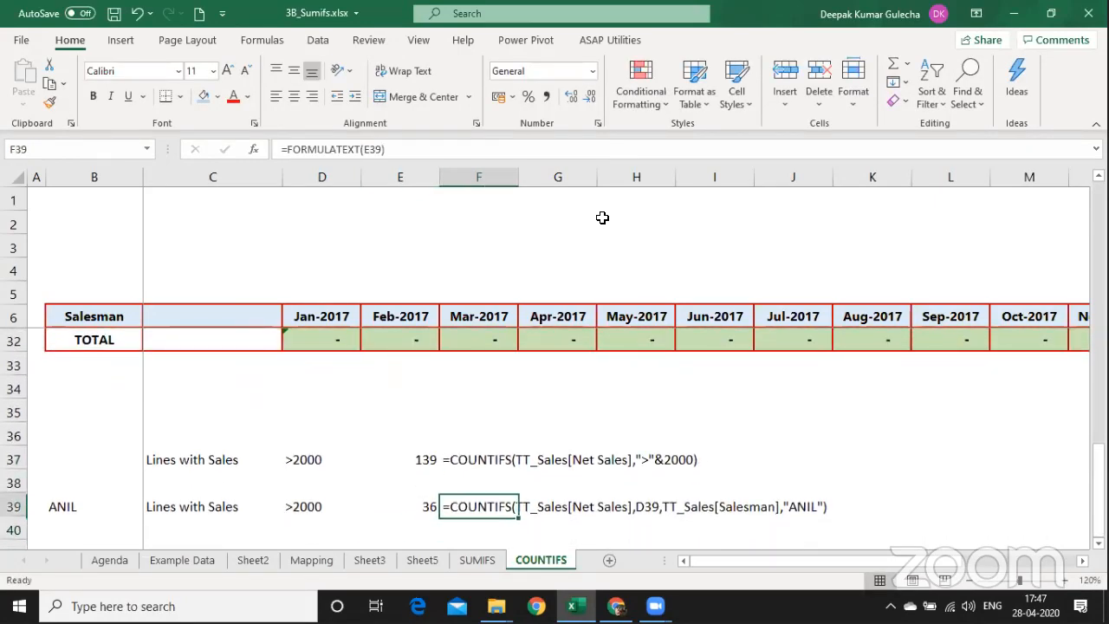
key(Up)
key(Up)
key(shift+Right)
key(shift+Right)
key(shift+Right)
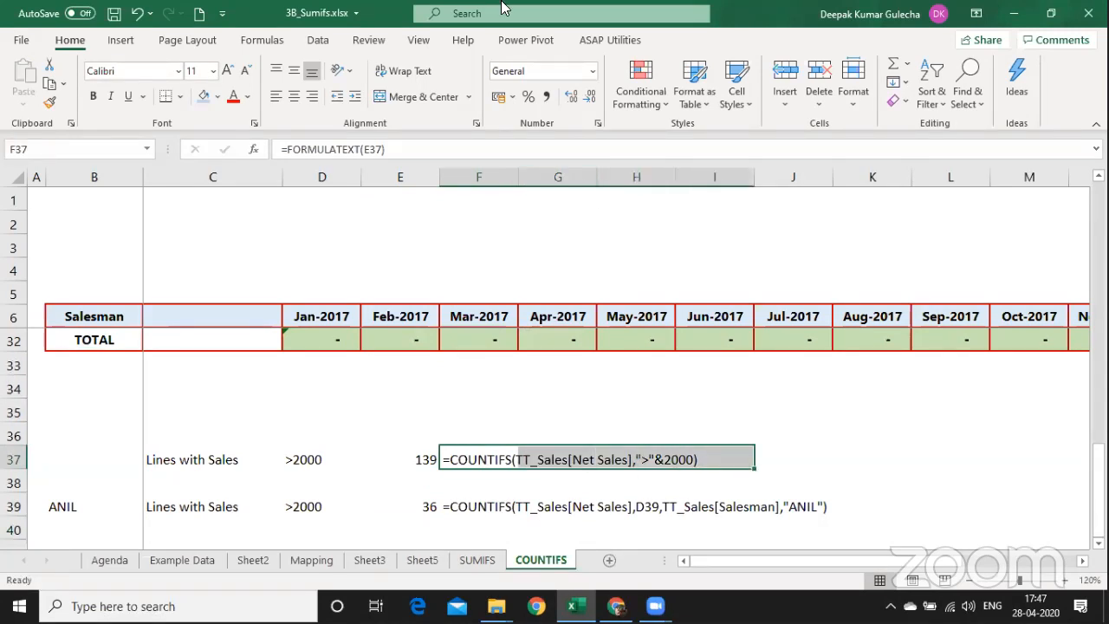
Give F37:I37 a light blue fill and try middle vertical alignment.
click(204, 96)
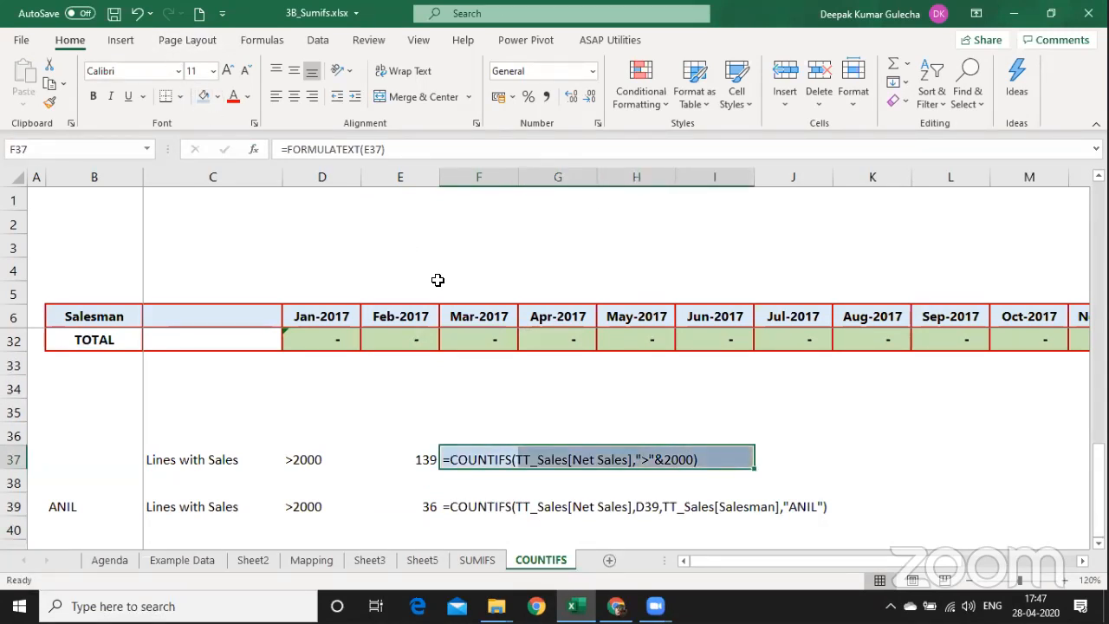
click(294, 70)
Bottom-align rows 37–40 again and reselect F37:I37.
key(shift+space)
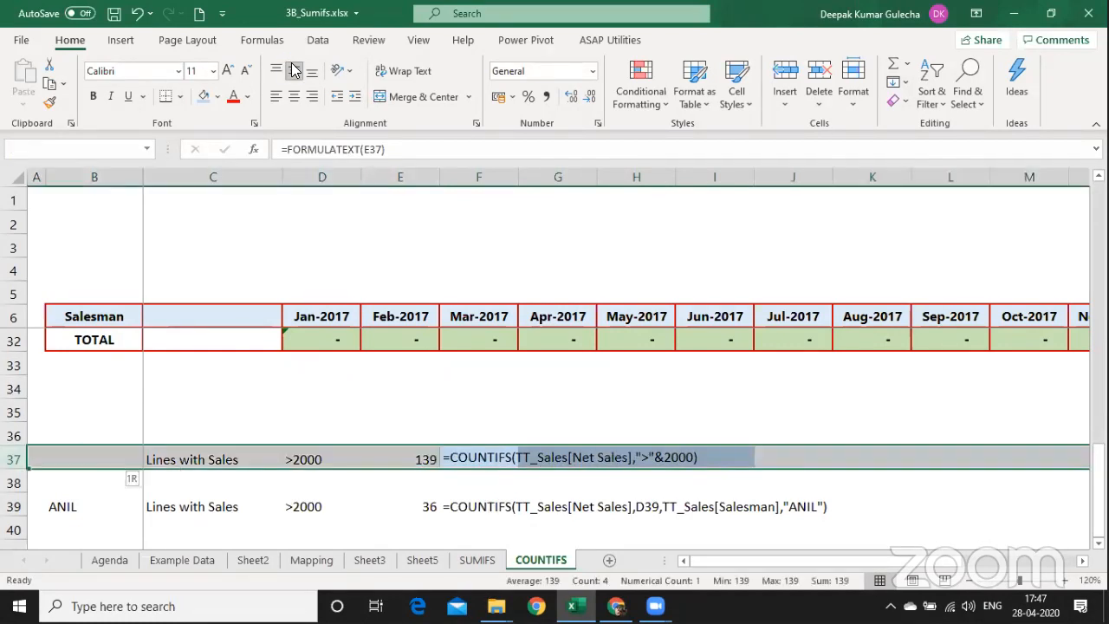
key(shift+Down)
key(shift+Down)
key(shift+Down)
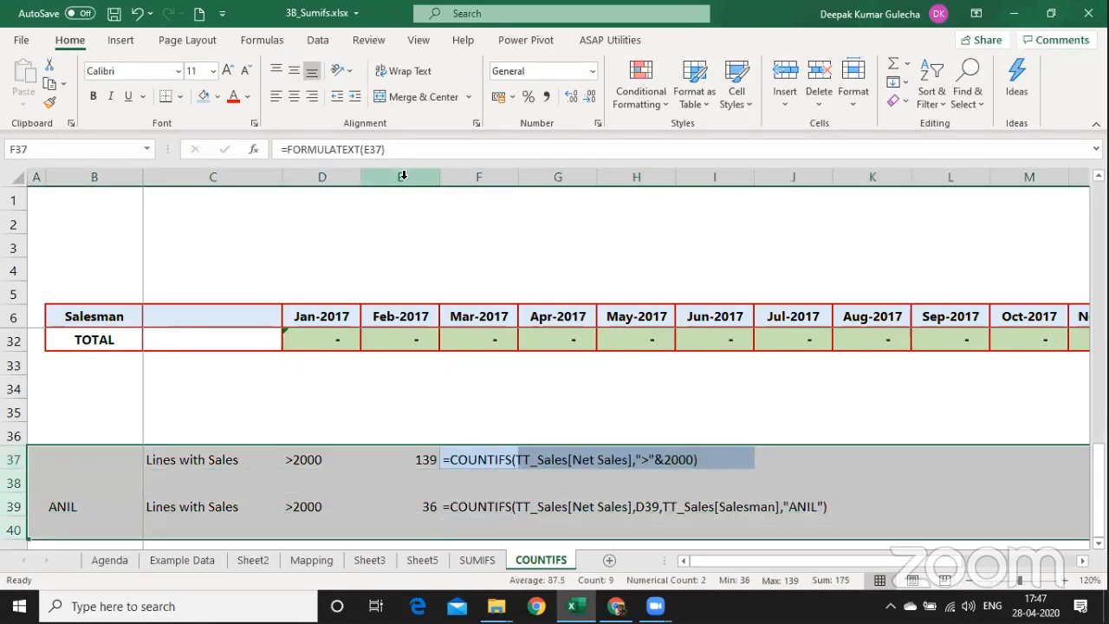
click(311, 70)
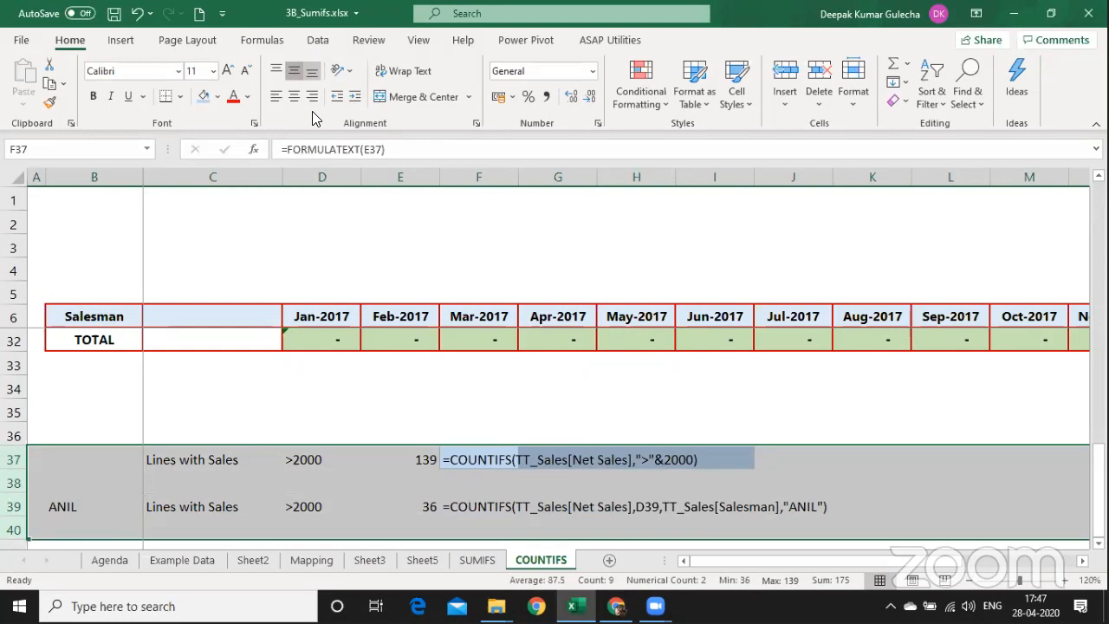
click(511, 457)
key(shift+Right)
key(shift+Right)
key(shift+Right)
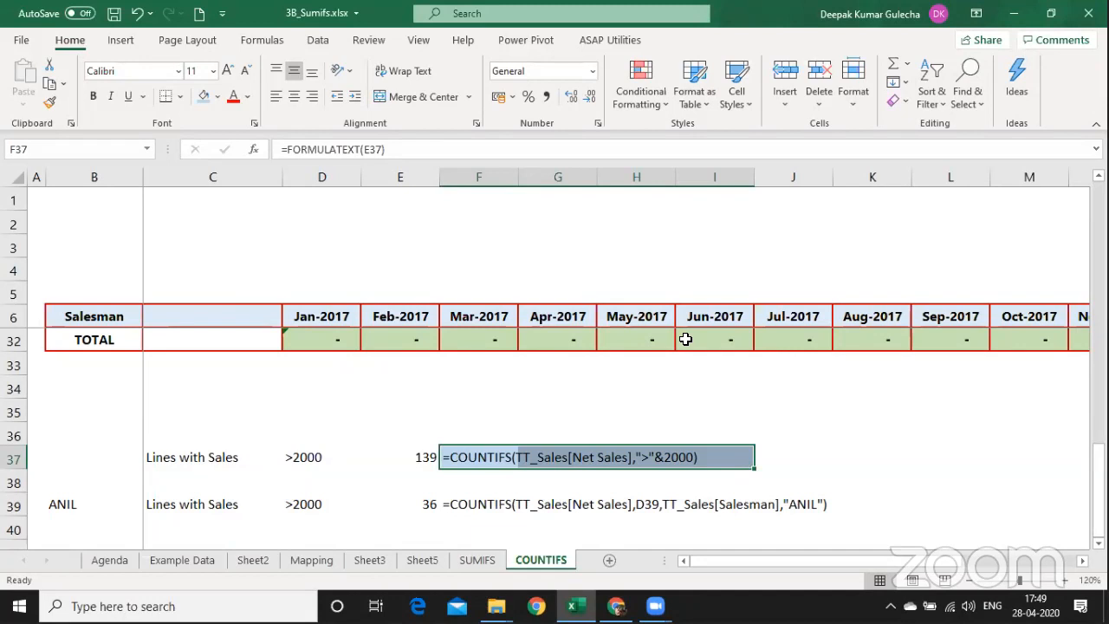
Leave the COUNTIFS sheet and move back past SUMIFS to Sheet5.
key(Down)
key(Down)
key(Down)
key(Down)
key(Down)
key(Down)
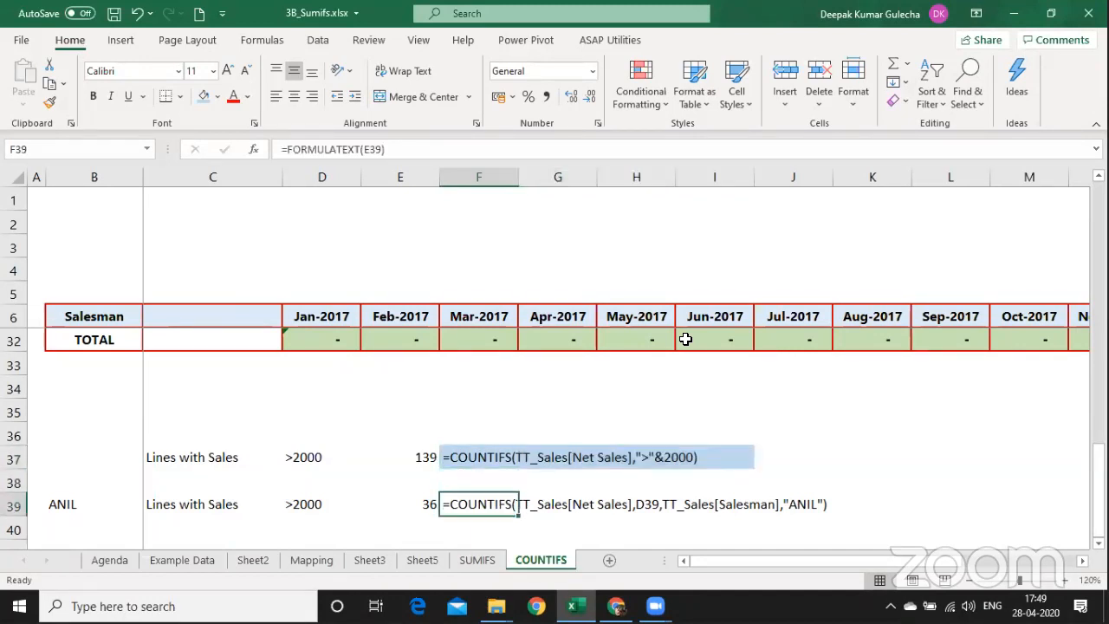
key(Up)
key(Up)
key(Up)
key(Up)
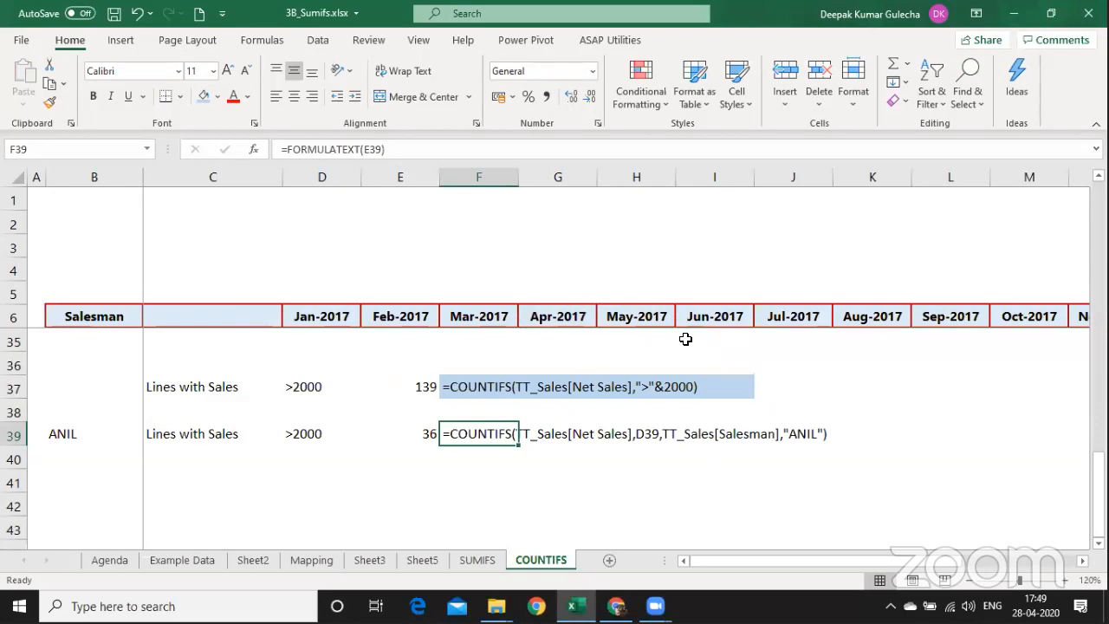
key(alt+Tab)
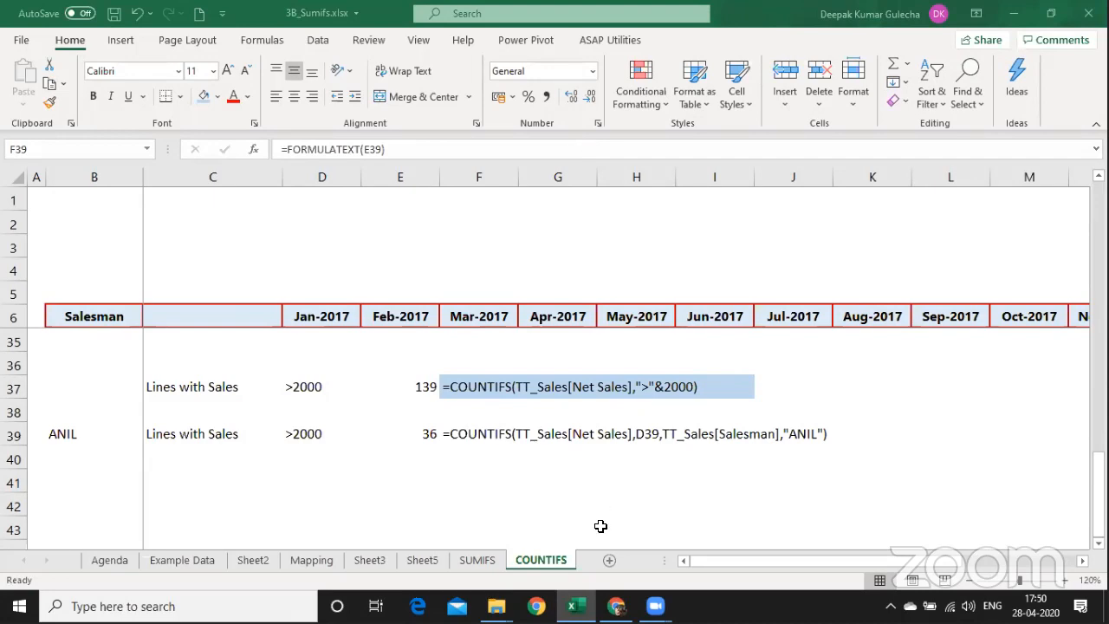
key(ctrl+Page_Up)
key(ctrl+Page_Up)
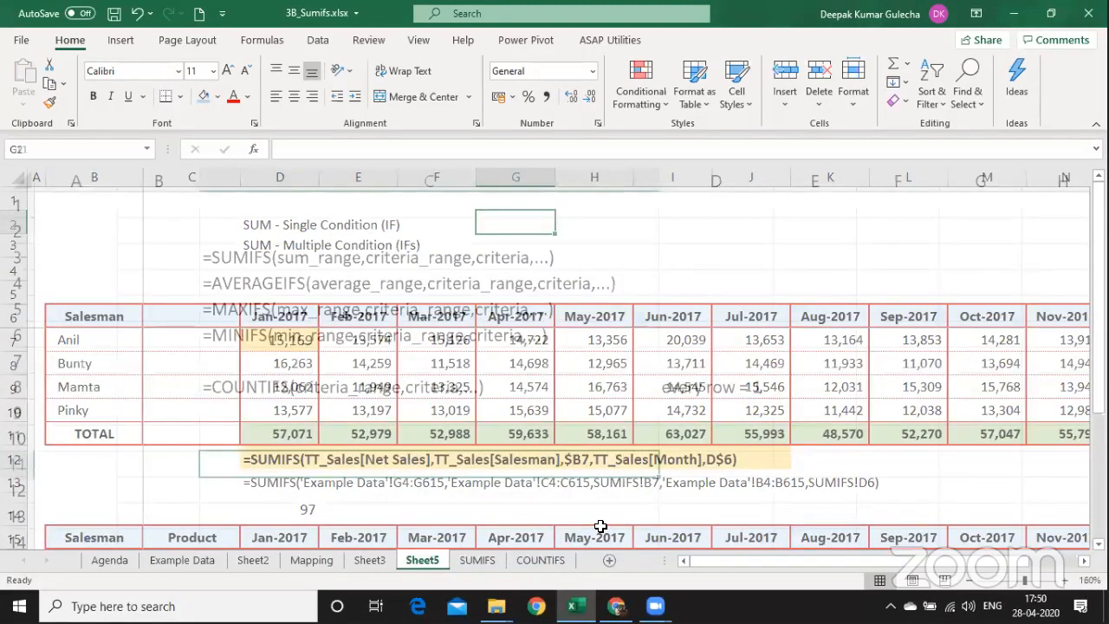
key(ctrl+Page_Up)
key(ctrl+Page_Up)
key(ctrl+Page_Up)
key(ctrl+Page_Up)
key(ctrl+Page_Up)
Go through the Agenda takeaways from SUMIFS to error messages and select the list B6:C13.
click(146, 334)
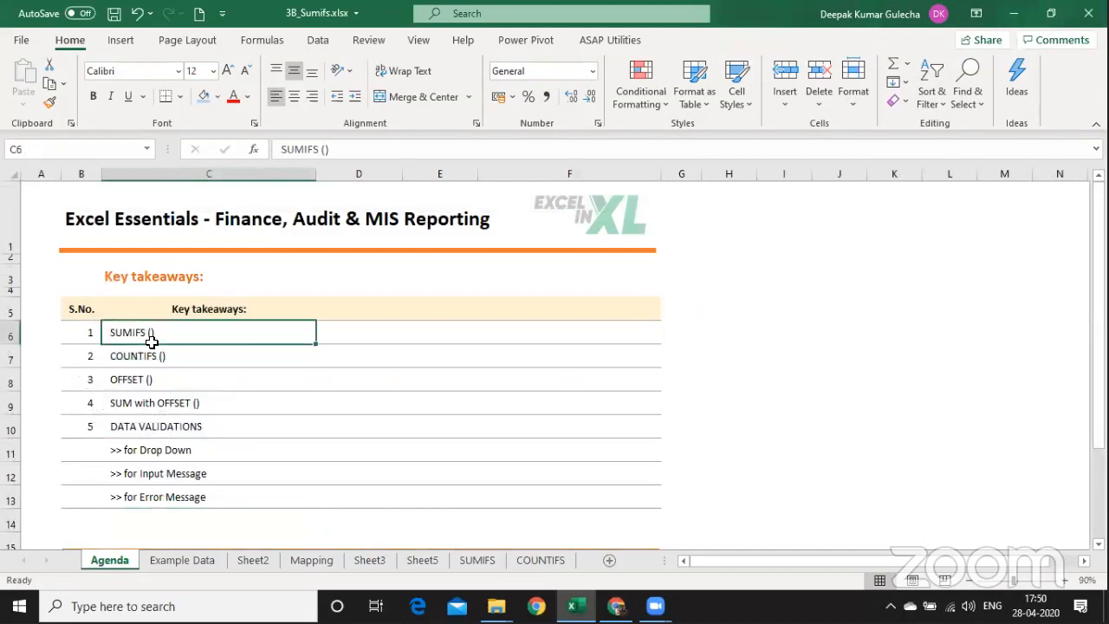
click(168, 359)
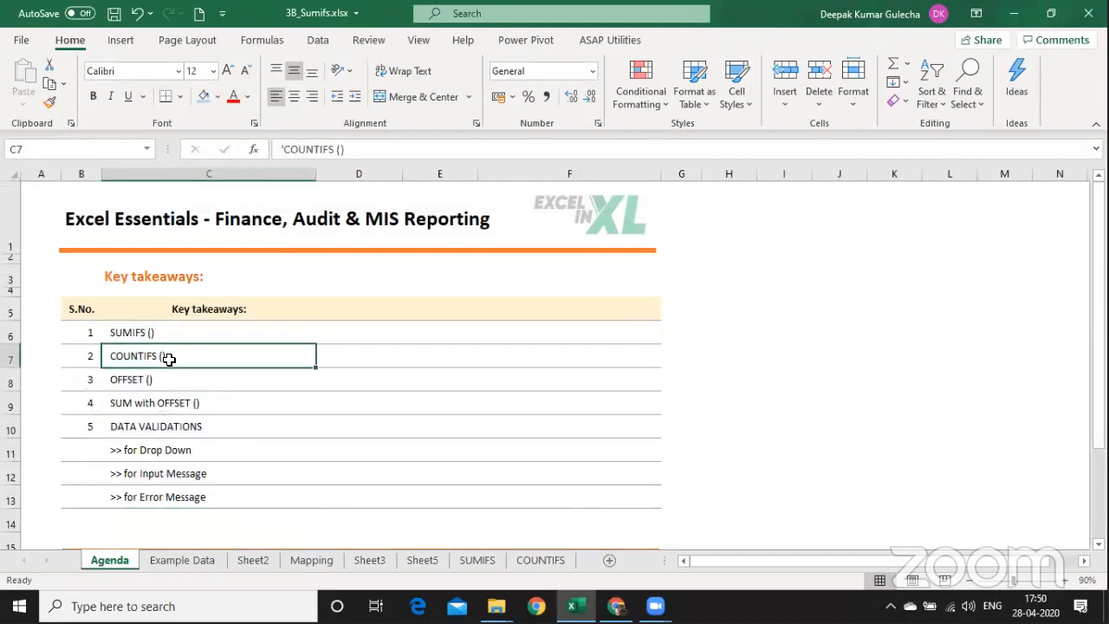
click(119, 381)
click(126, 402)
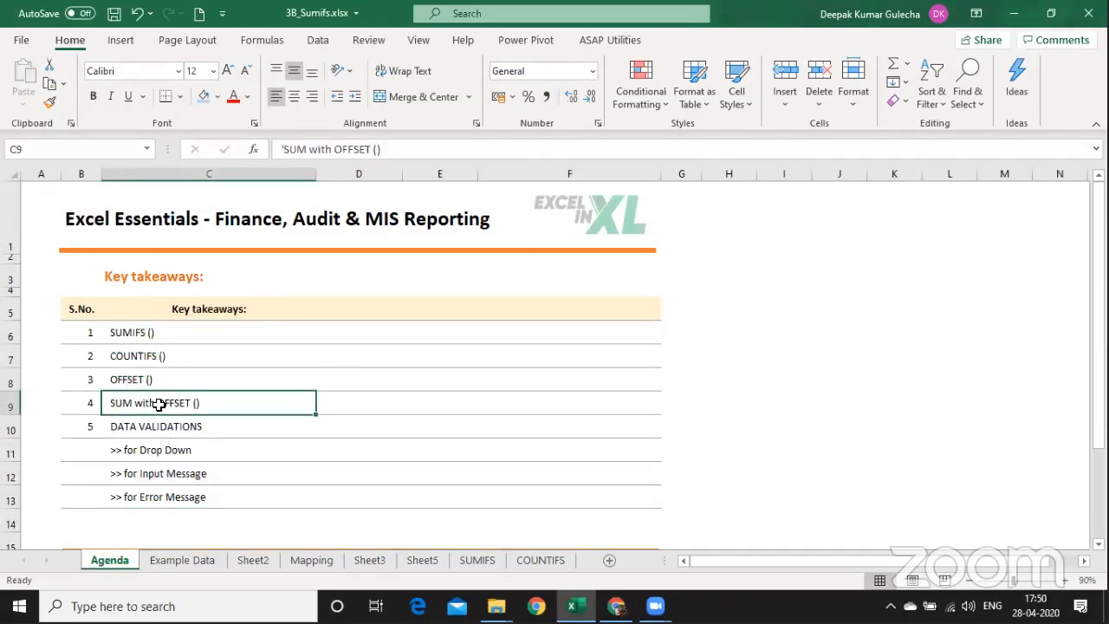
click(140, 452)
click(141, 474)
click(148, 497)
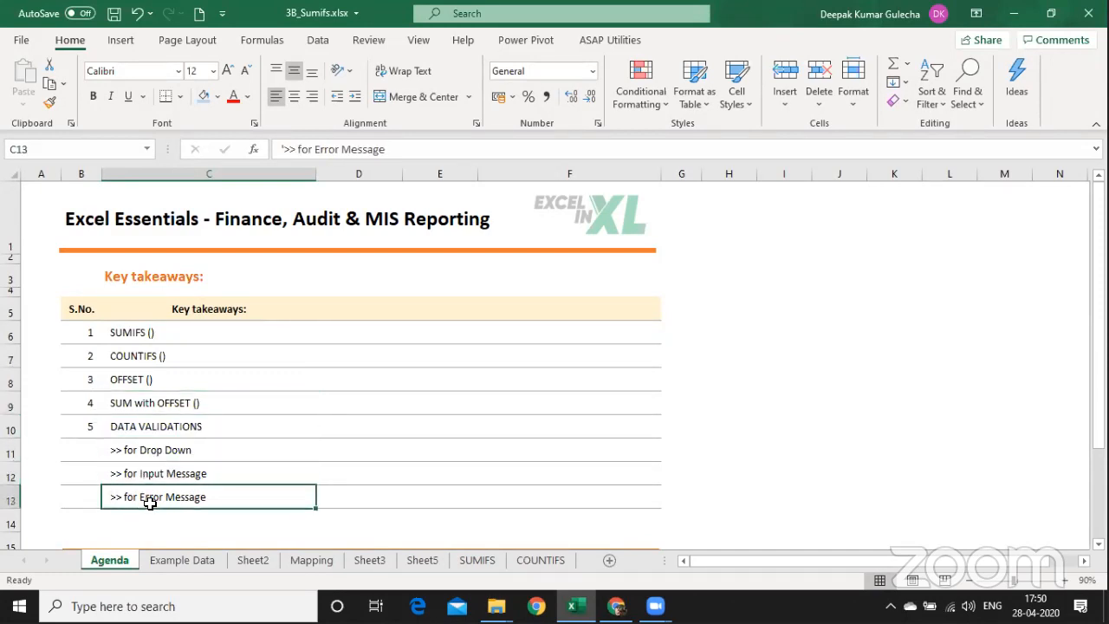
drag(147, 330, 67, 493)
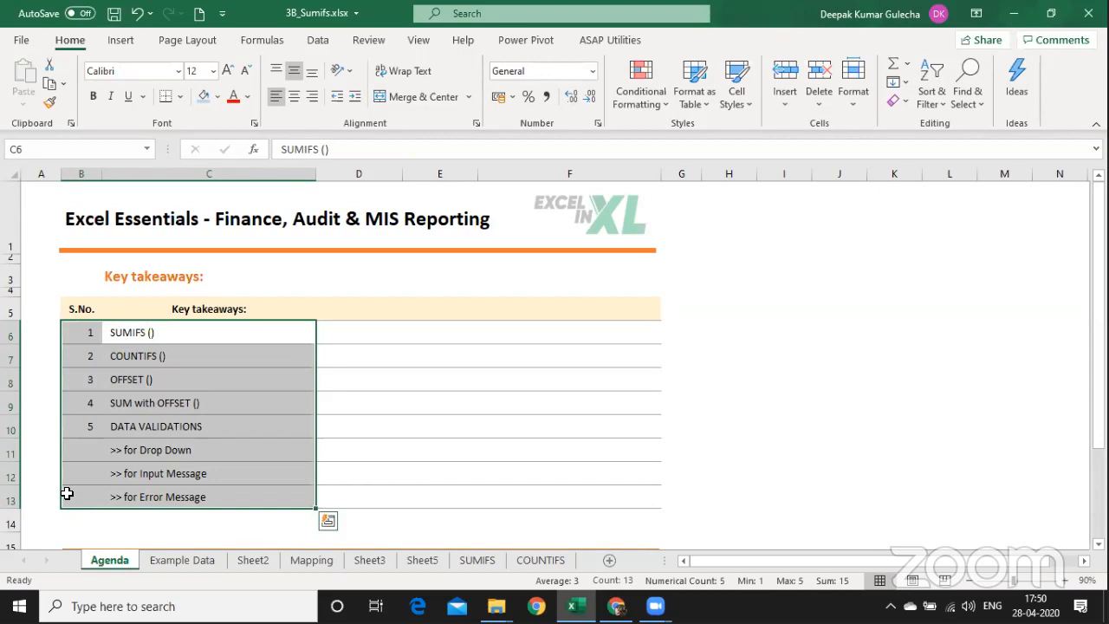
Open and close Quick Analysis on the list, then insert a new blank sheet with Shift+F11.
key(ctrl+q)
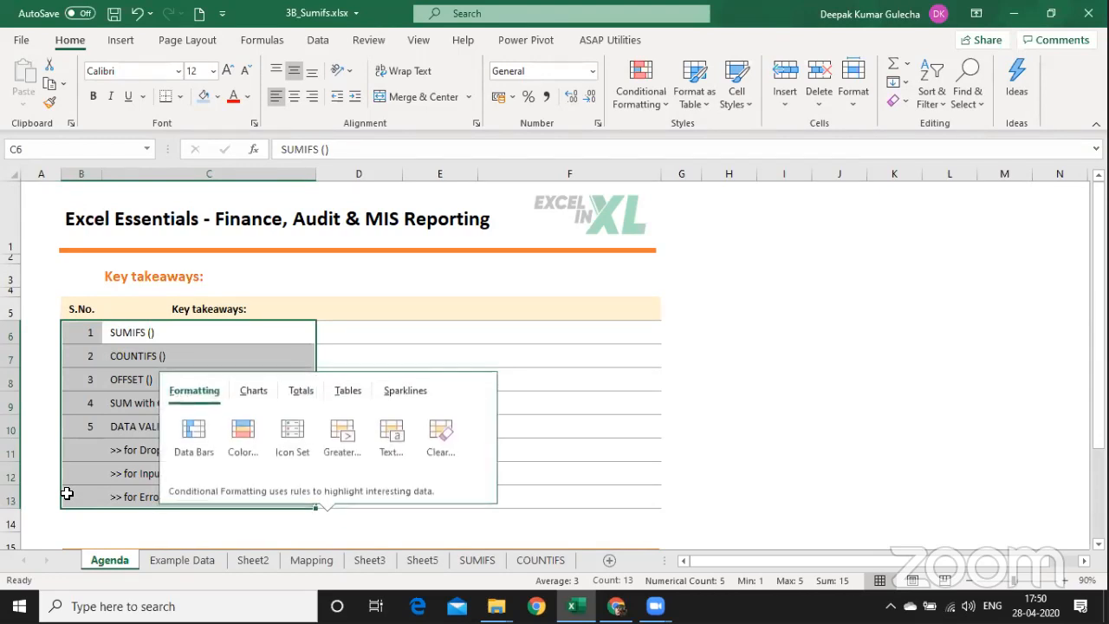
key(Escape)
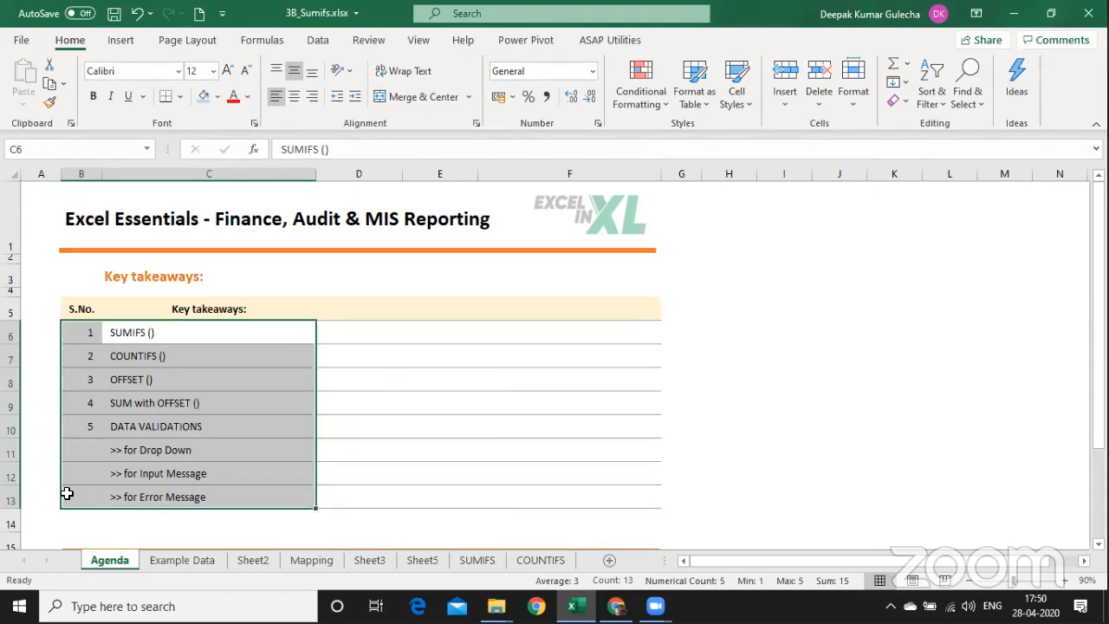
key(ctrl+q)
key(Escape)
key(shift+F11)
key(Right)
key(Down)
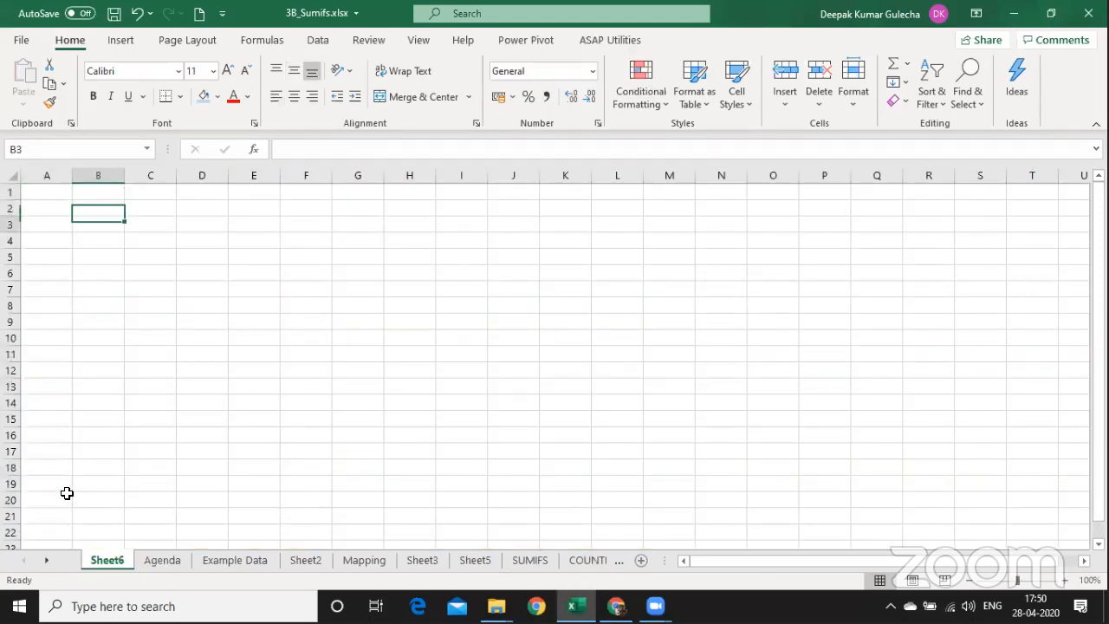
Switch from Excel to the Batch - 2020_04April_20 folder window.
key(Down)
key(alt+Tab)
key(alt+Tab)
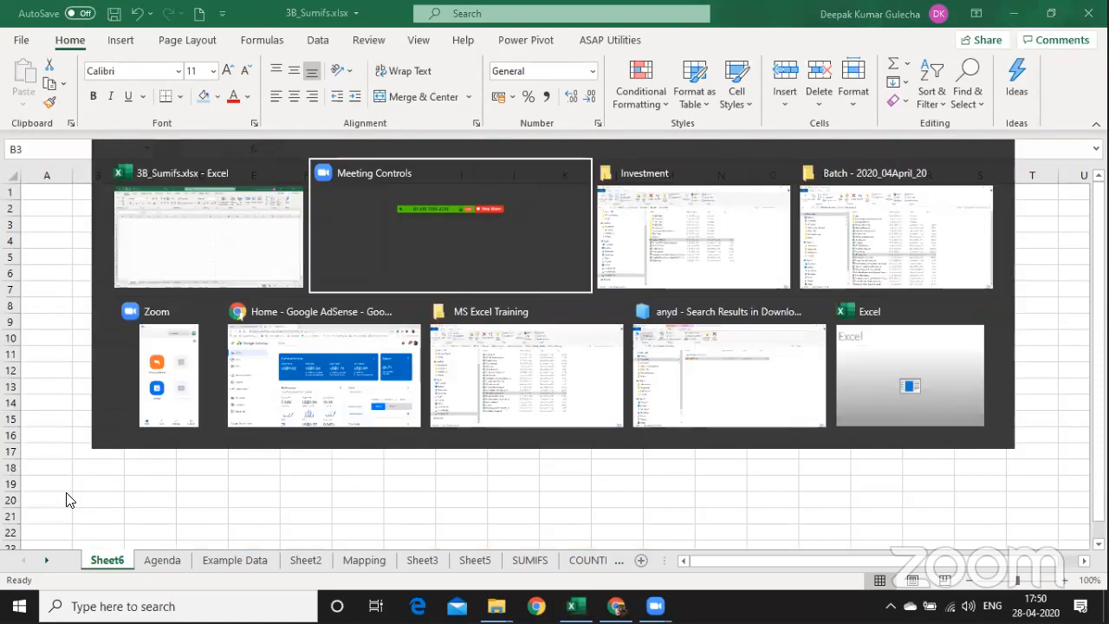
key(alt+Tab)
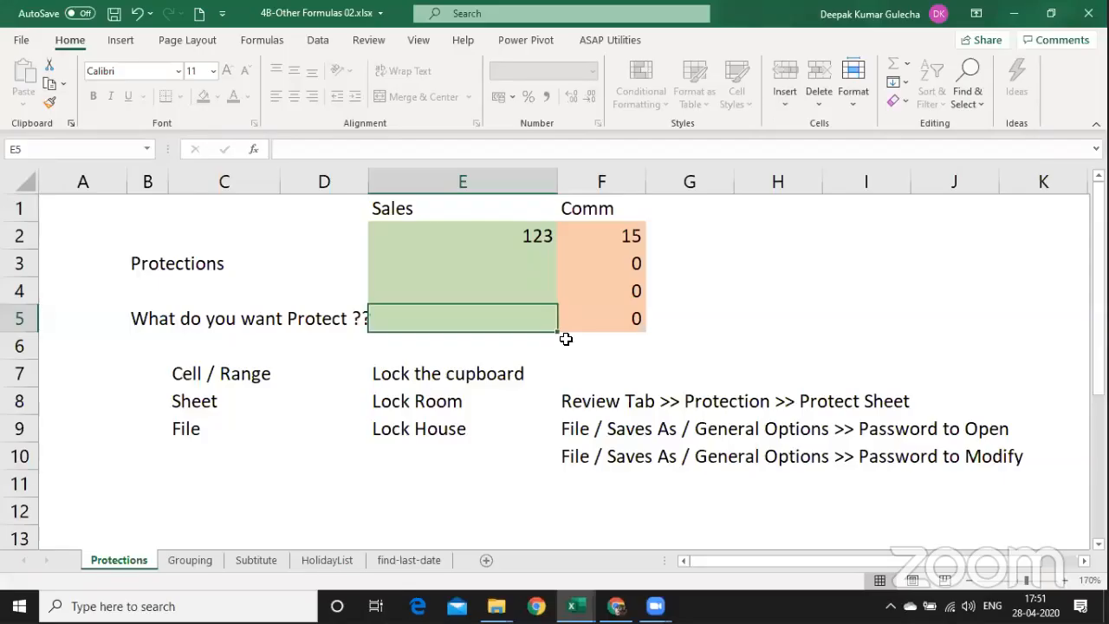
Cycle through unlocked cells E2:E5, then fail to unprotect the sheet with a wrong password.
key(Return)
key(Return)
key(Return)
key(Return)
key(Return)
key(Return)
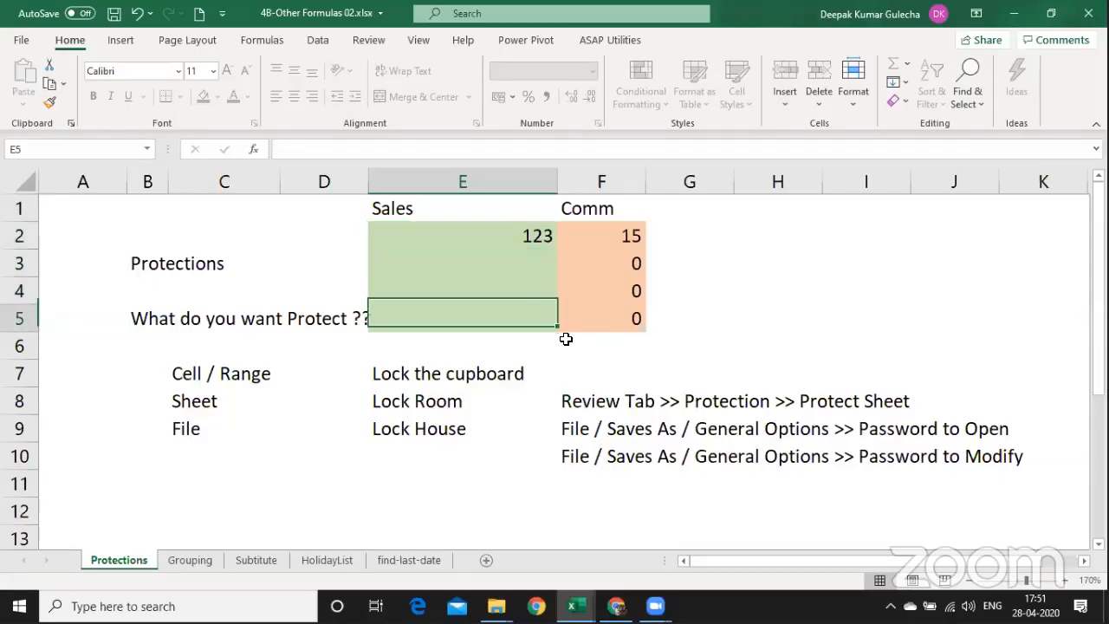
key(Return)
key(Return)
key(Return)
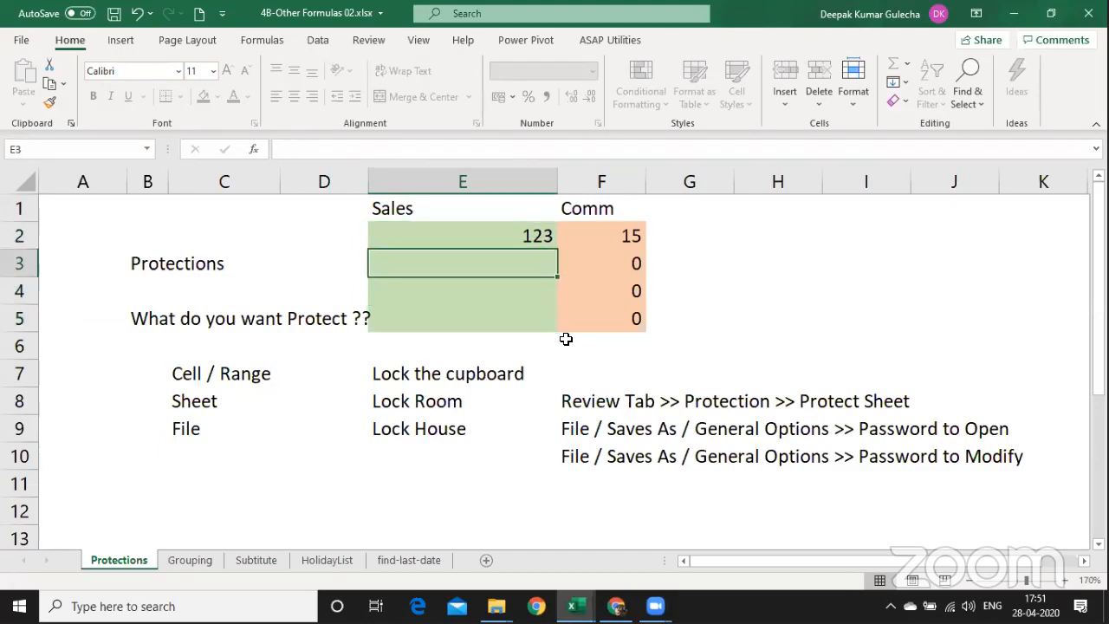
click(418, 40)
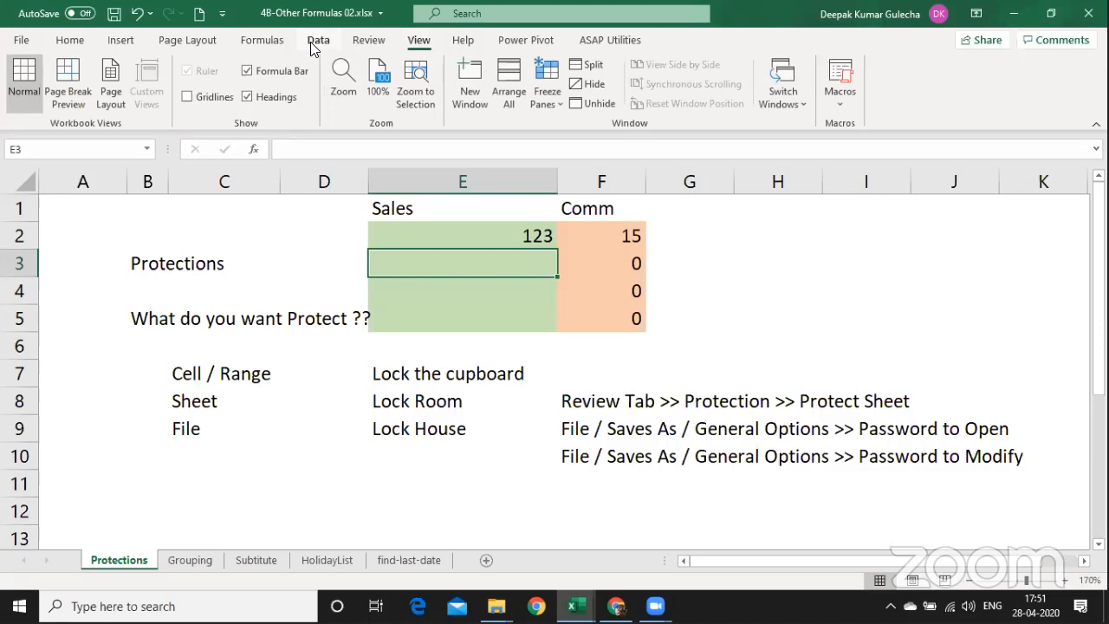
click(368, 41)
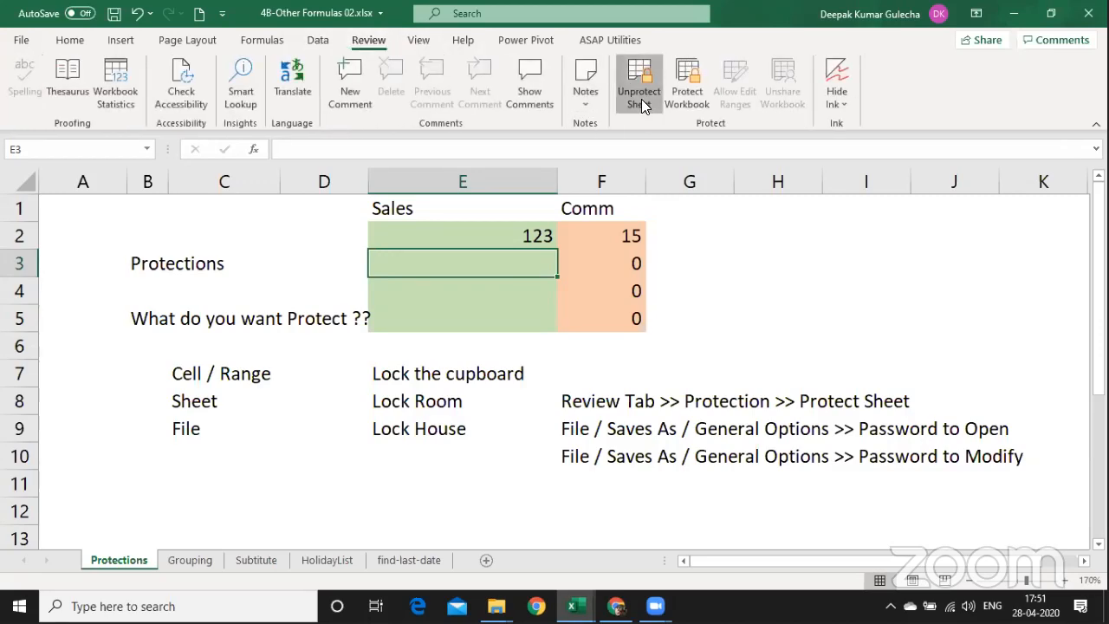
click(641, 99)
text(1)
key(Return)
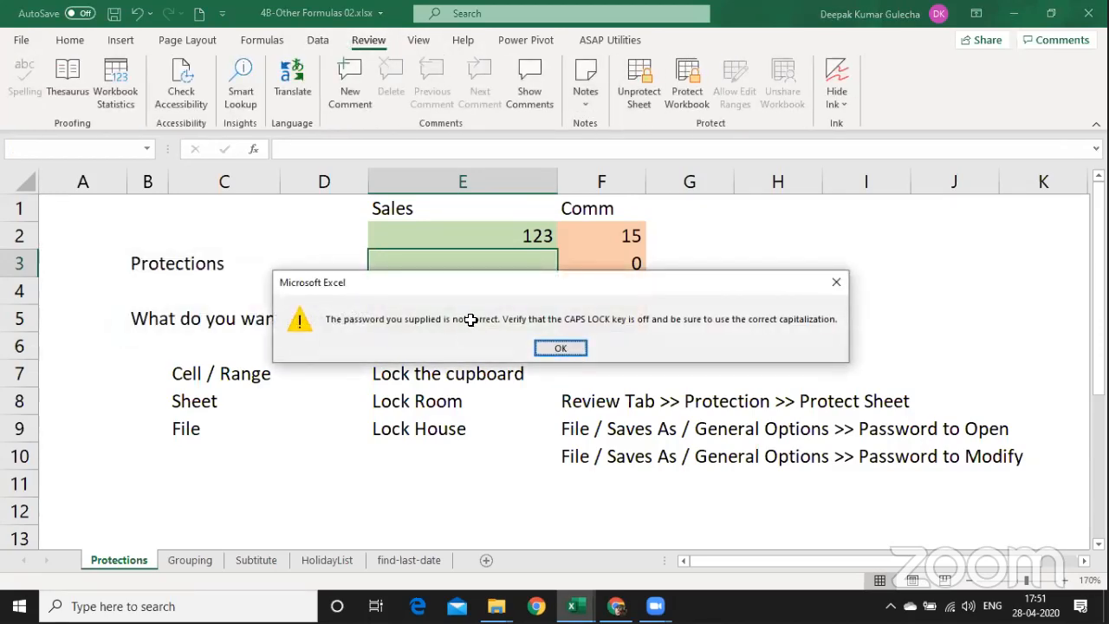
key(Return)
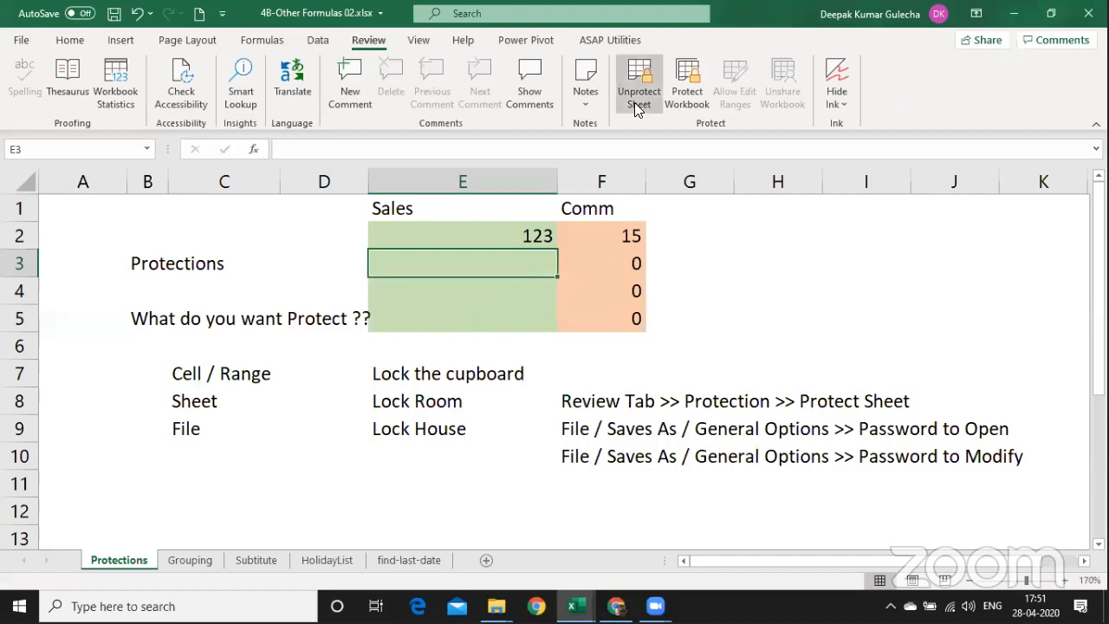
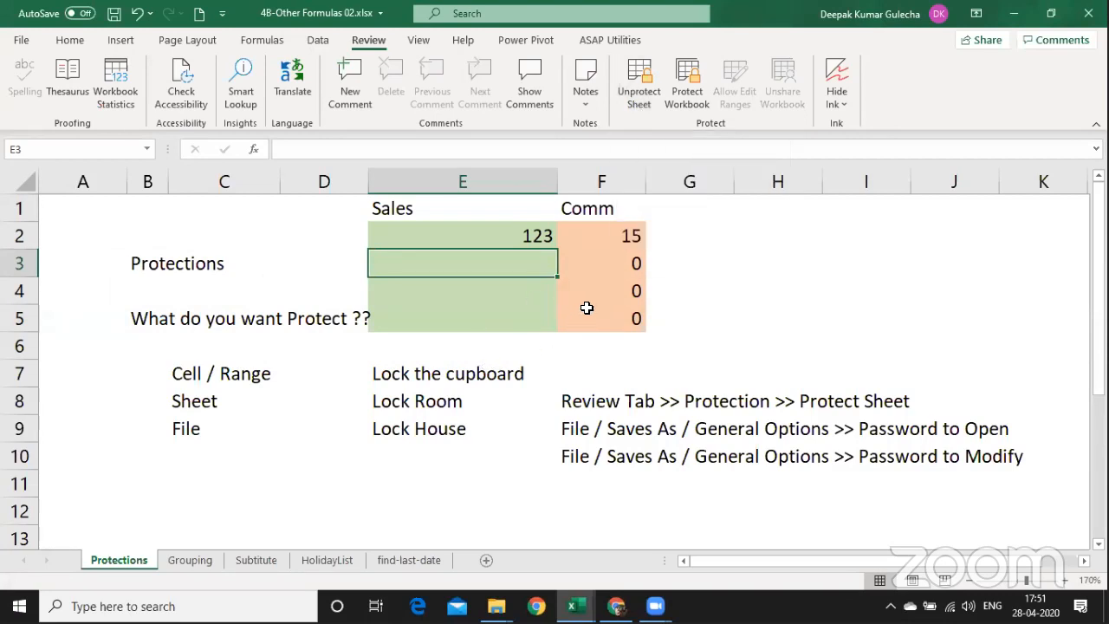
Enter 'a' in unlocked cell E3 so F3 shows #VALUE!, then add a new sheet.
key(BackSpace)
key(Escape)
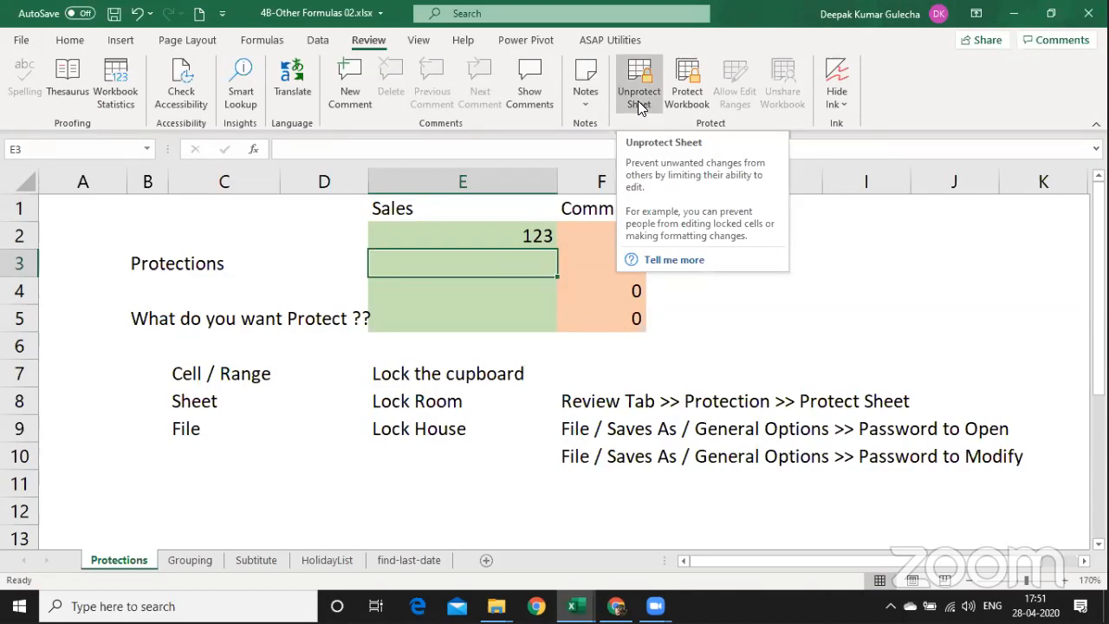
text(a)
key(Return)
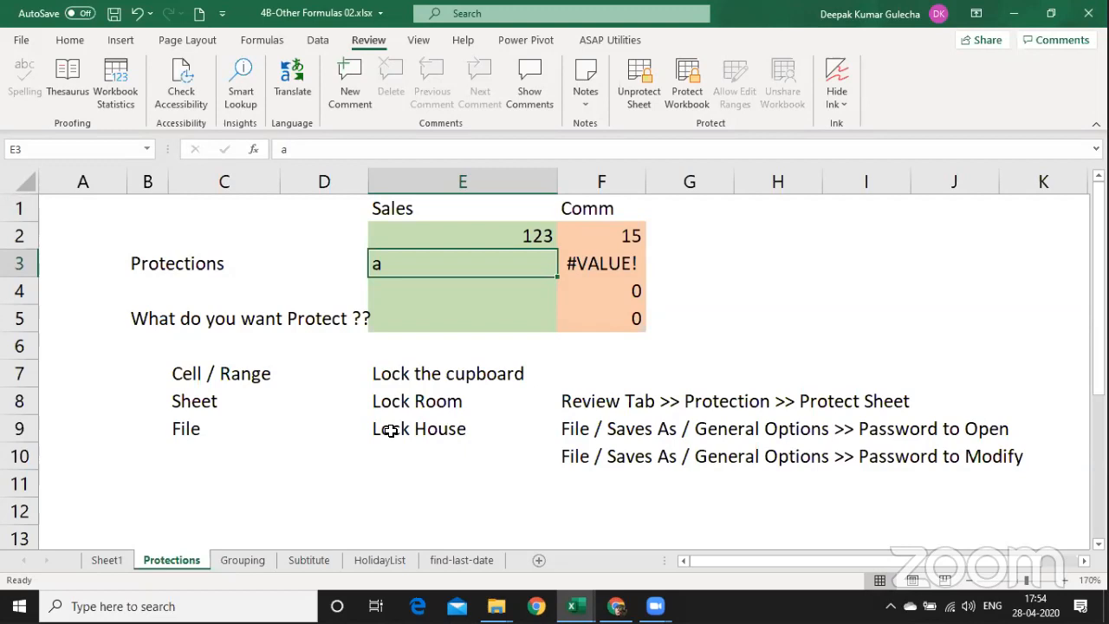
key(ctrl+n)
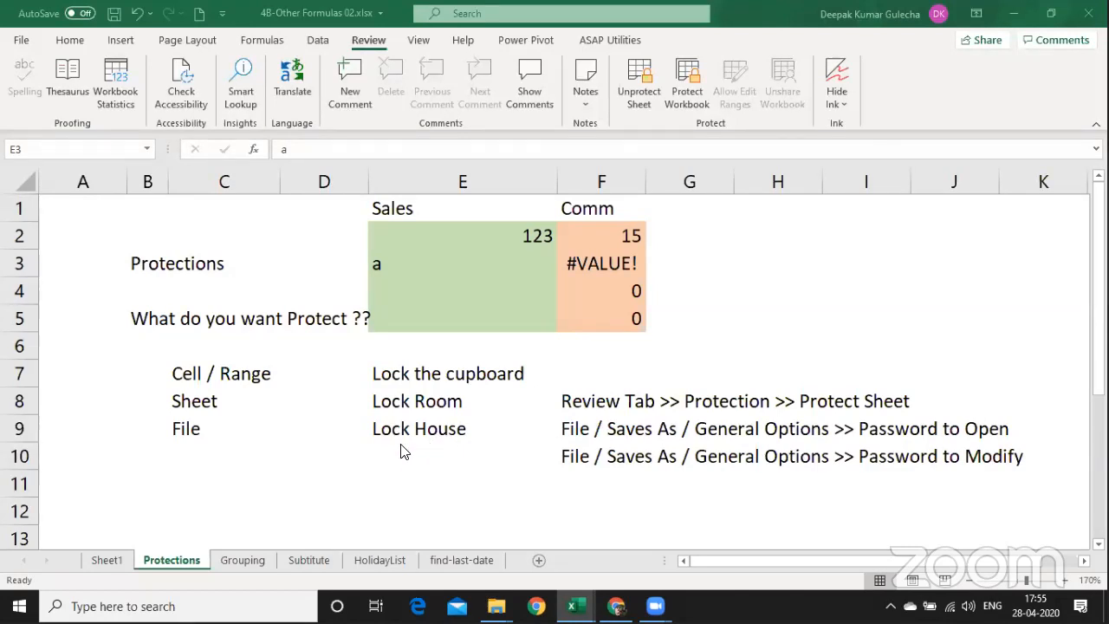
On Sheet1, widen all columns and raise the whole sheet's font size to 18.
click(106, 557)
click(106, 558)
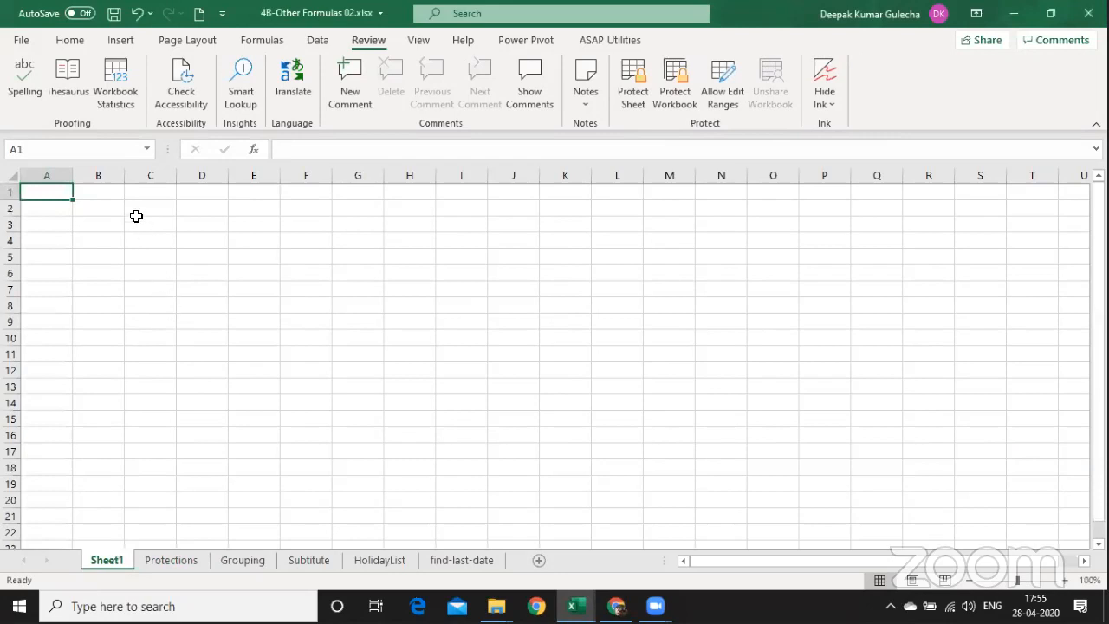
key(ctrl+a)
drag(124, 178, 143, 178)
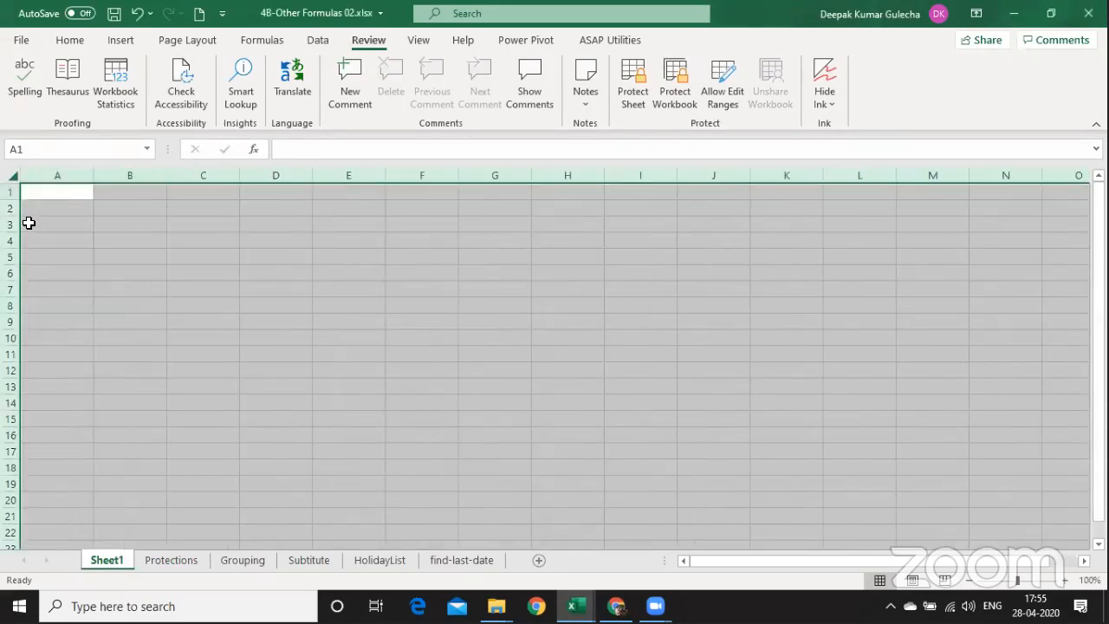
click(70, 40)
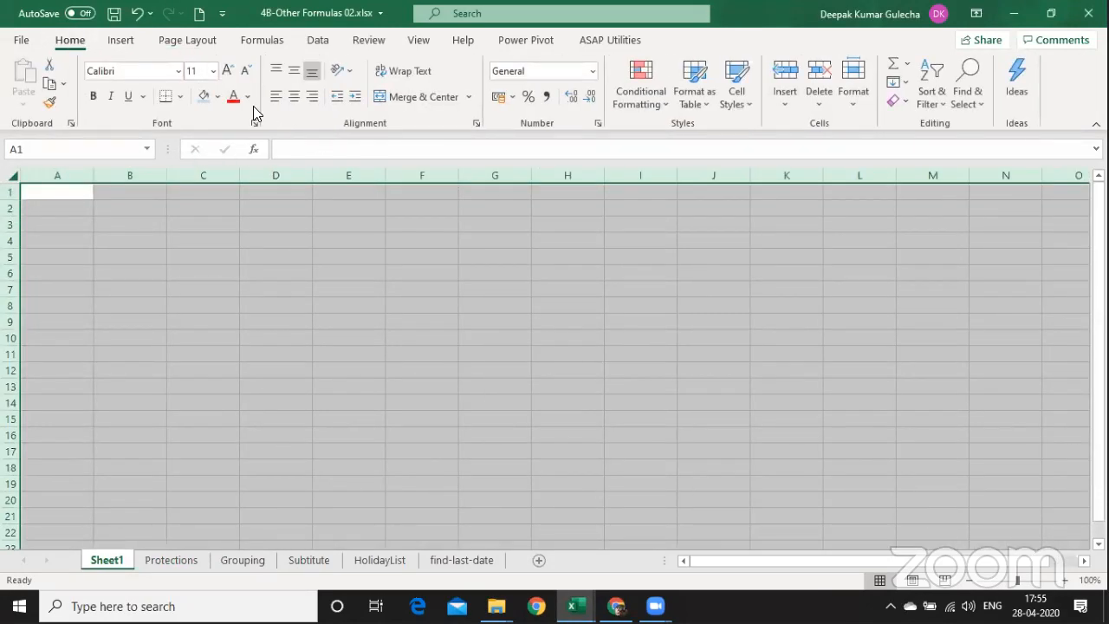
click(226, 71)
click(226, 71)
click(226, 71)
click(226, 71)
click(193, 242)
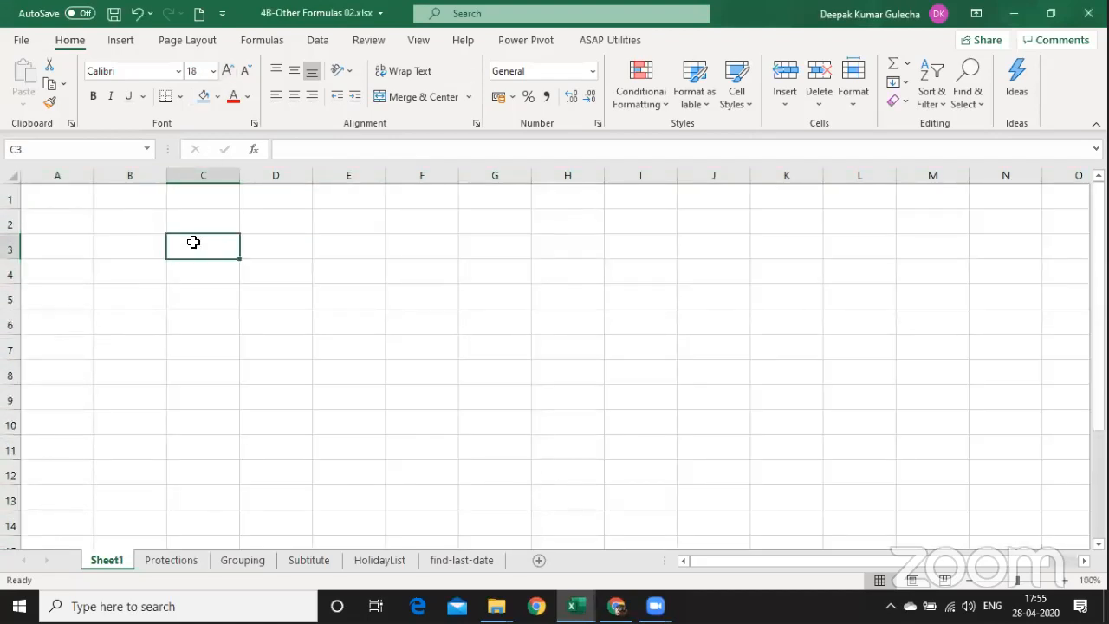
Type 'lock for the House' in C3 and 'Lock for file' in F3.
text(Hou)
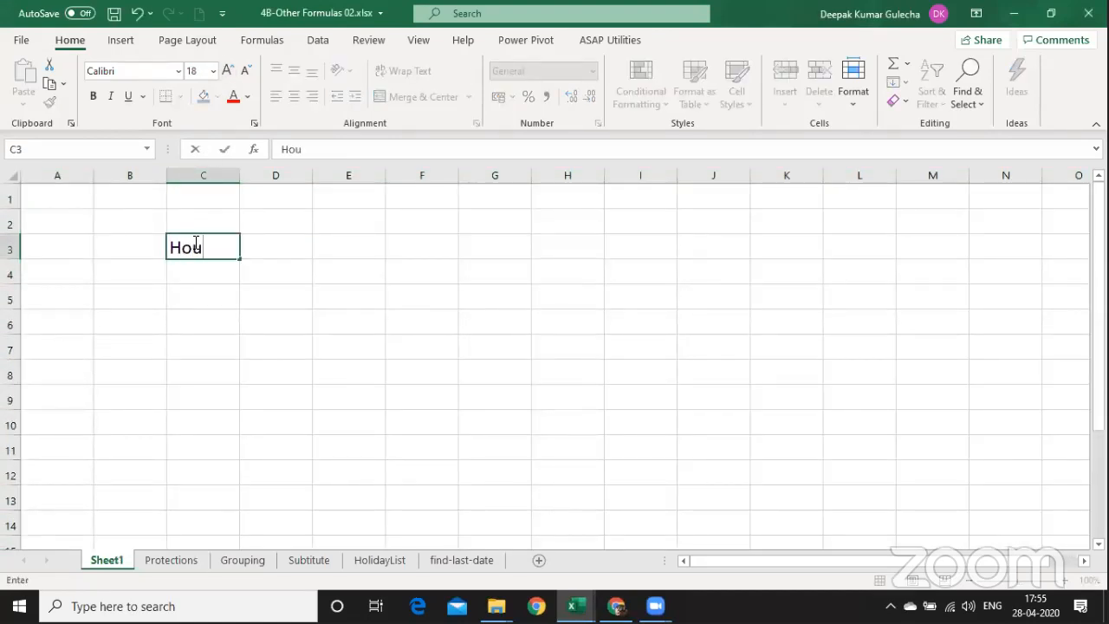
text(se \)
key(Escape)
text(lock fo)
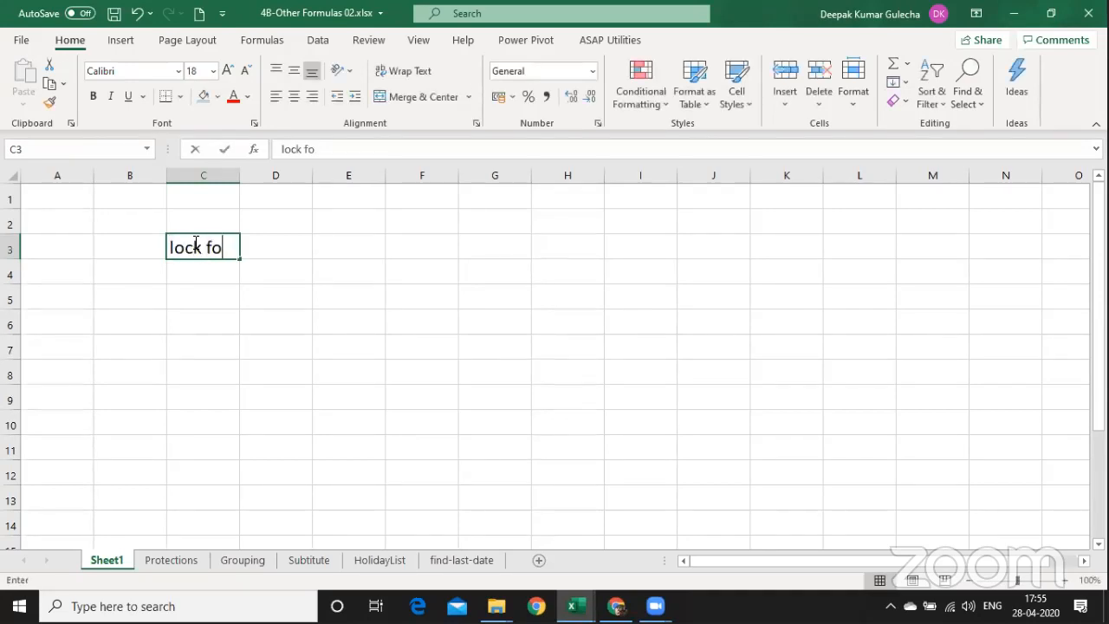
text(r the House)
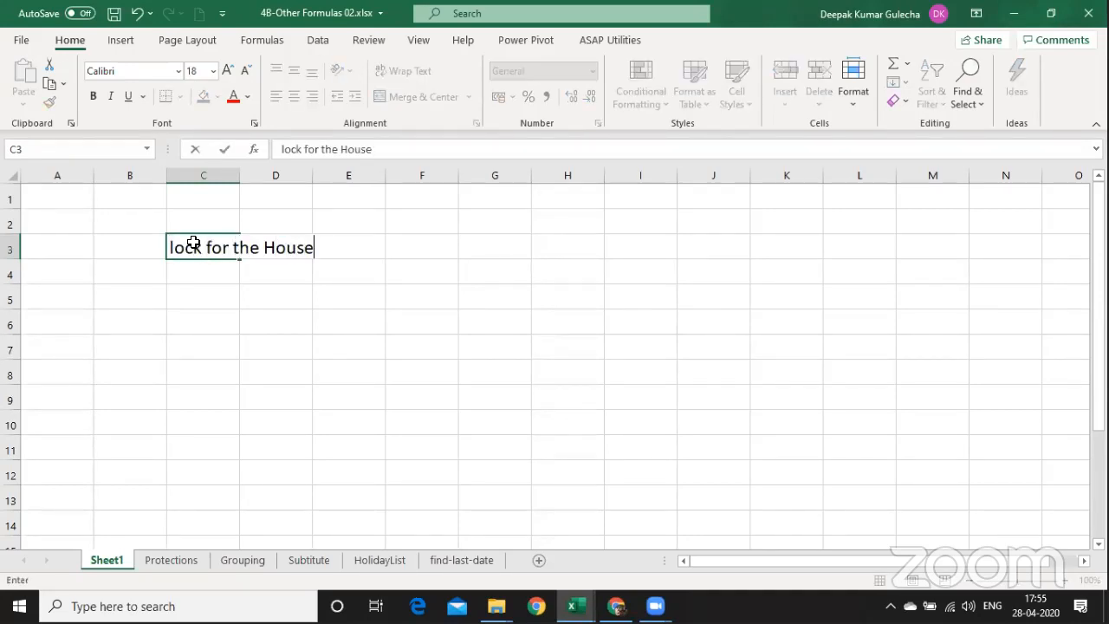
key(Right)
key(Right)
key(Right)
text(Lock for tile)
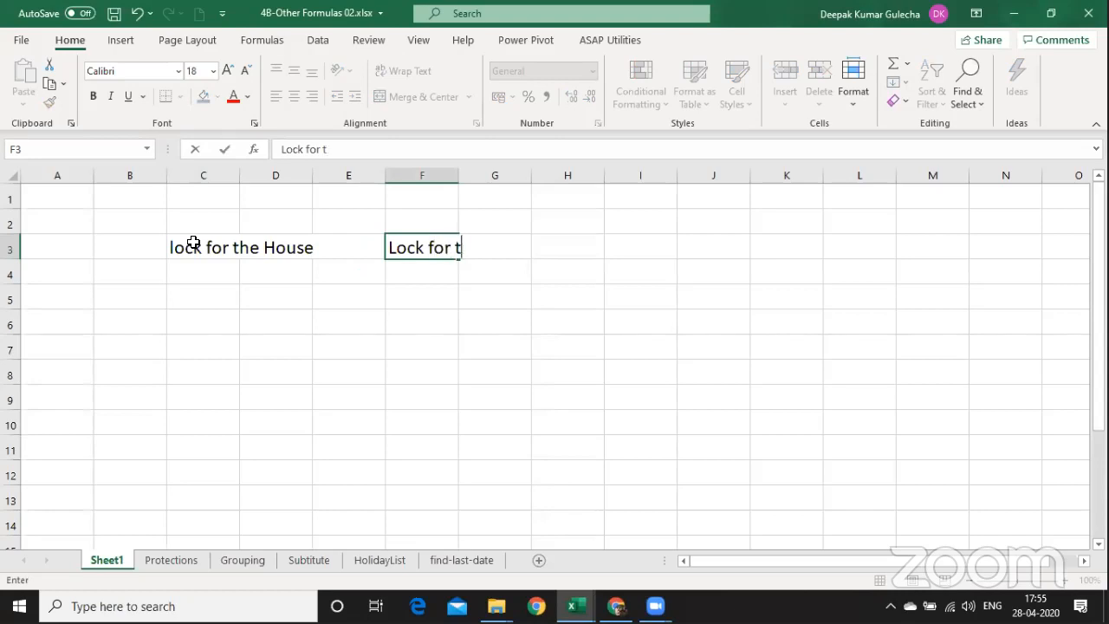
key(BackSpace)
key(BackSpace)
key(BackSpace)
text(file)
key(Return)
key(Left)
key(Left)
key(Left)
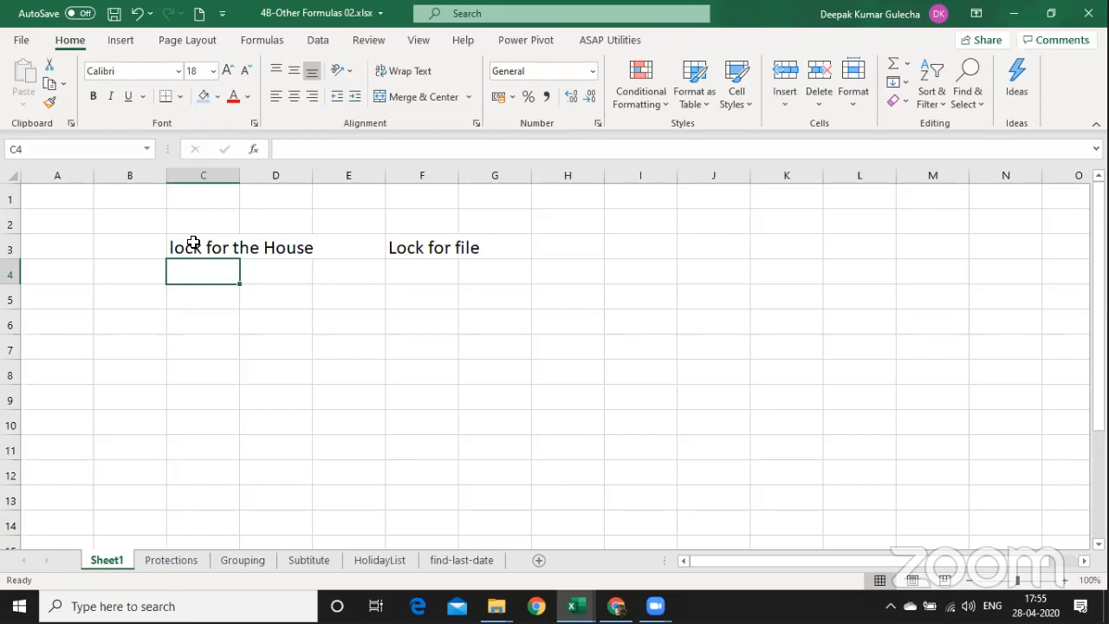
Type 'Unlock the house, but your room' in C5.
key(Down)
text(Lock)
key(BackSpace)
key(BackSpace)
key(BackSpace)
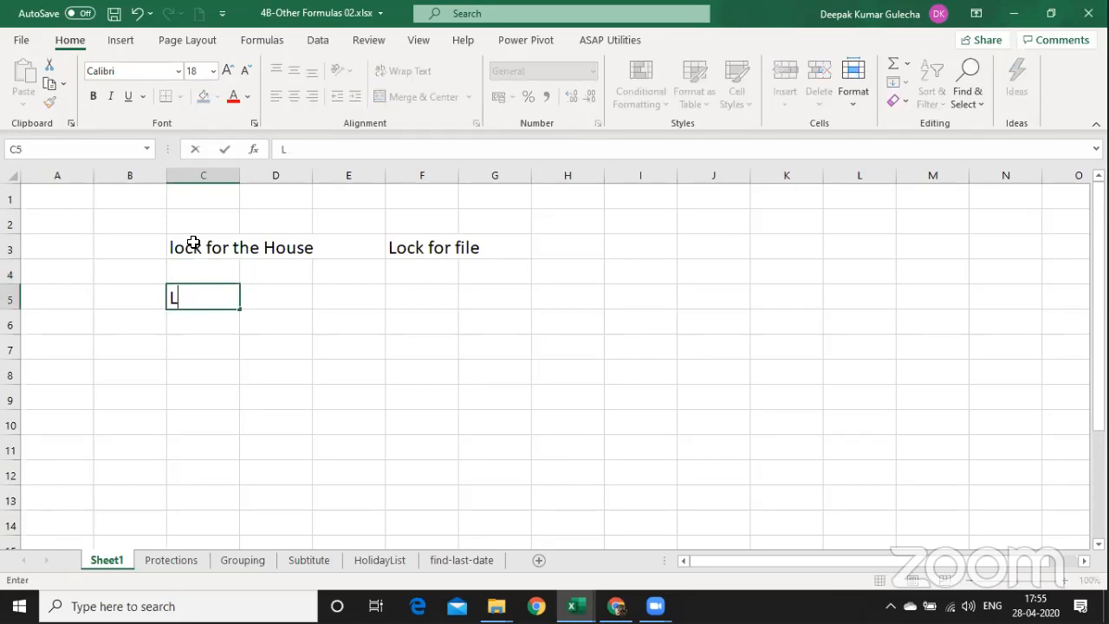
key(BackSpace)
text(Unlock tho)
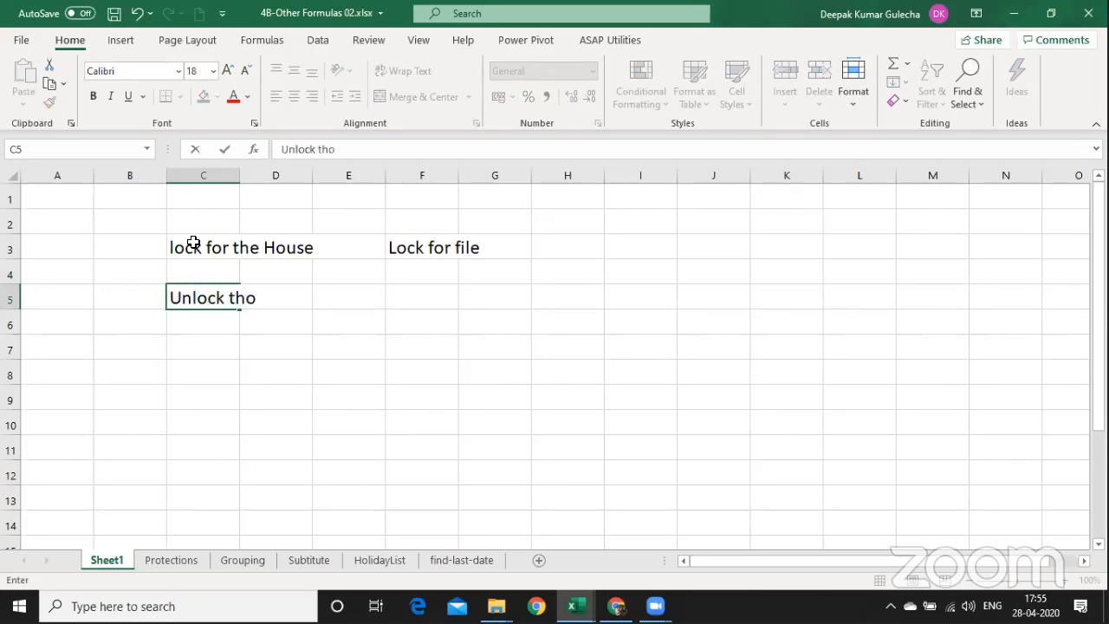
key(BackSpace)
text(e house, b)
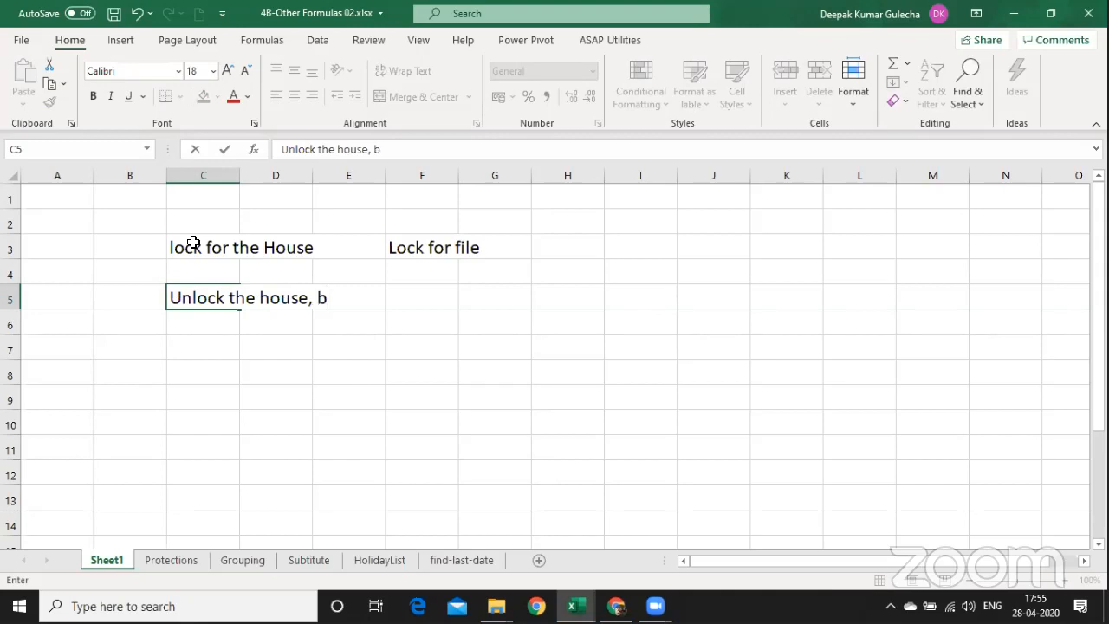
text(ut your room)
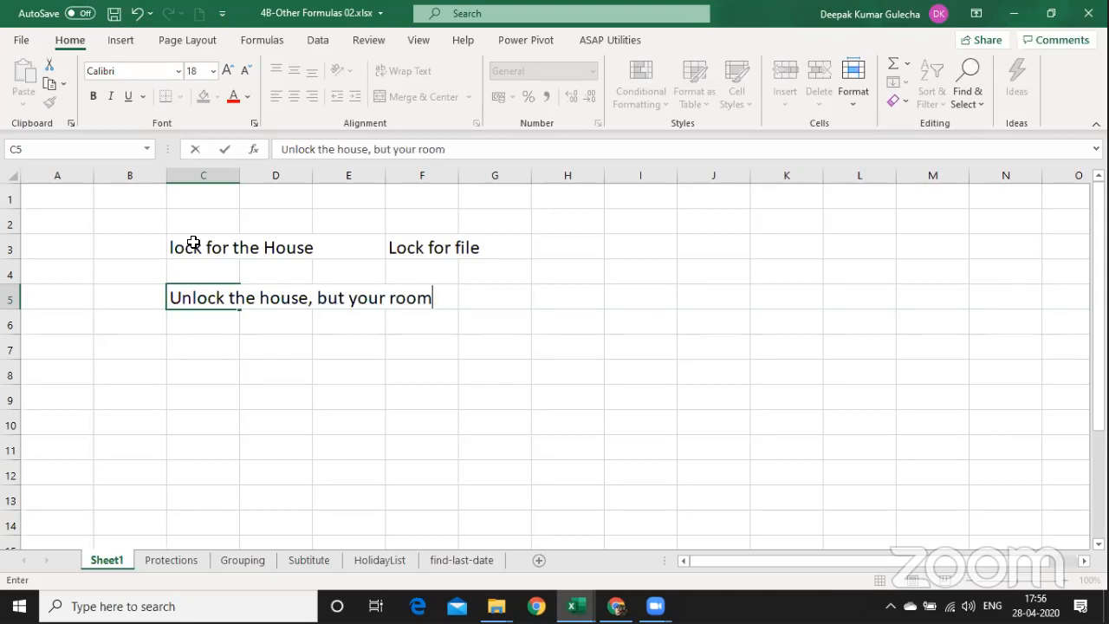
key(Return)
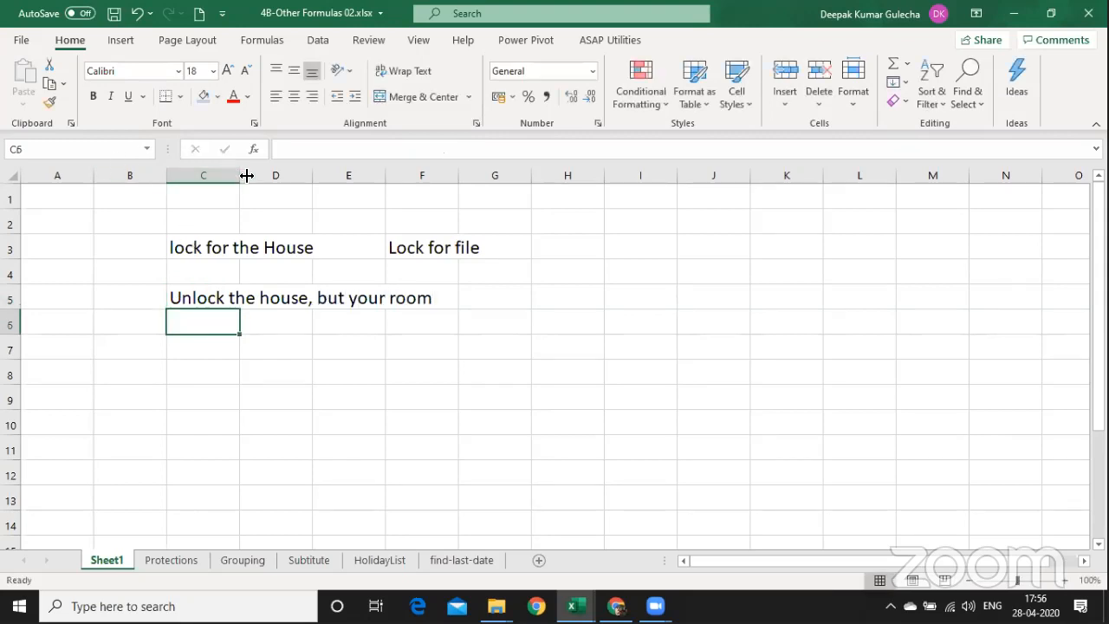
Widen column C to fit the sentence and delete the empty column D.
drag(242, 176, 458, 176)
click(502, 290)
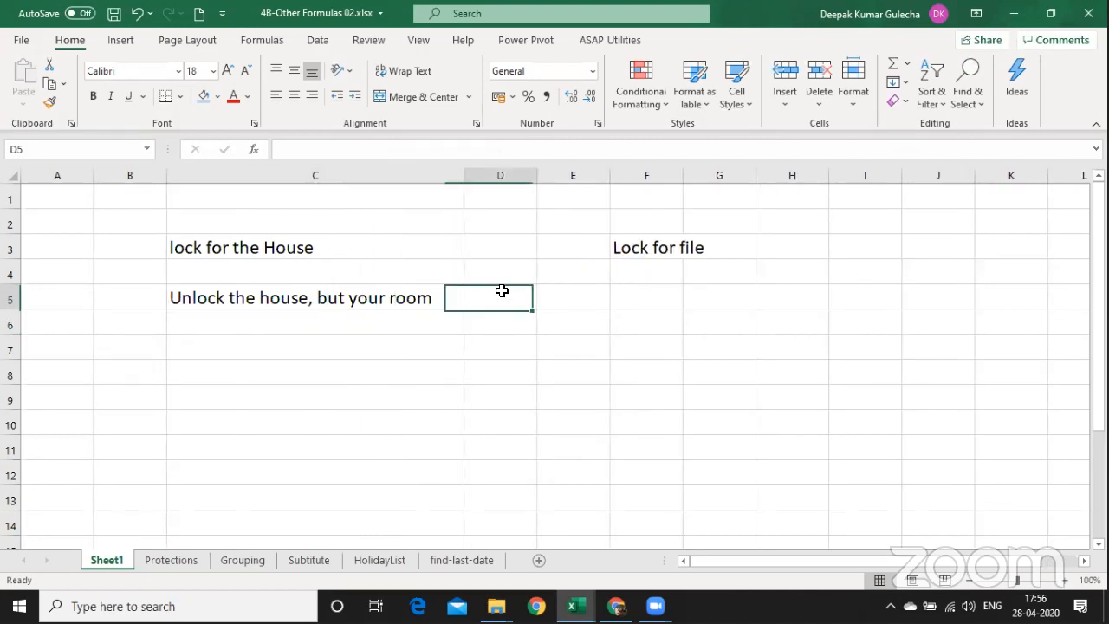
key(ctrl+space)
key(ctrl+minus)
Copy the C5 sentence into E5 under 'Lock for file'.
key(Down)
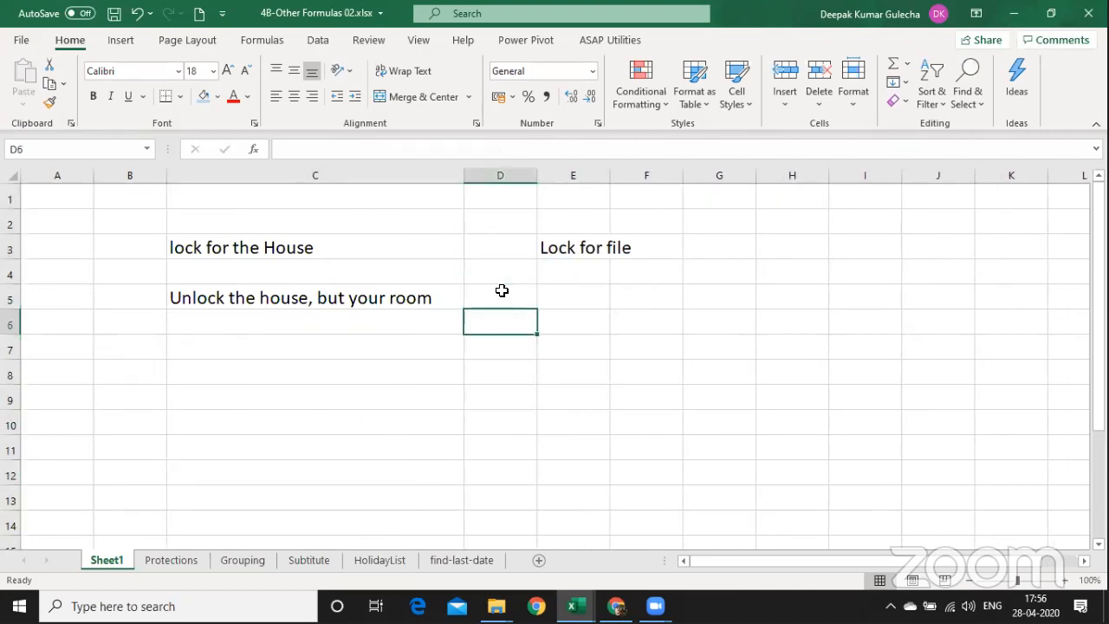
key(Up)
key(Left)
key(ctrl+Left)
key(ctrl+Right)
key(ctrl+c)
key(Right)
key(Right)
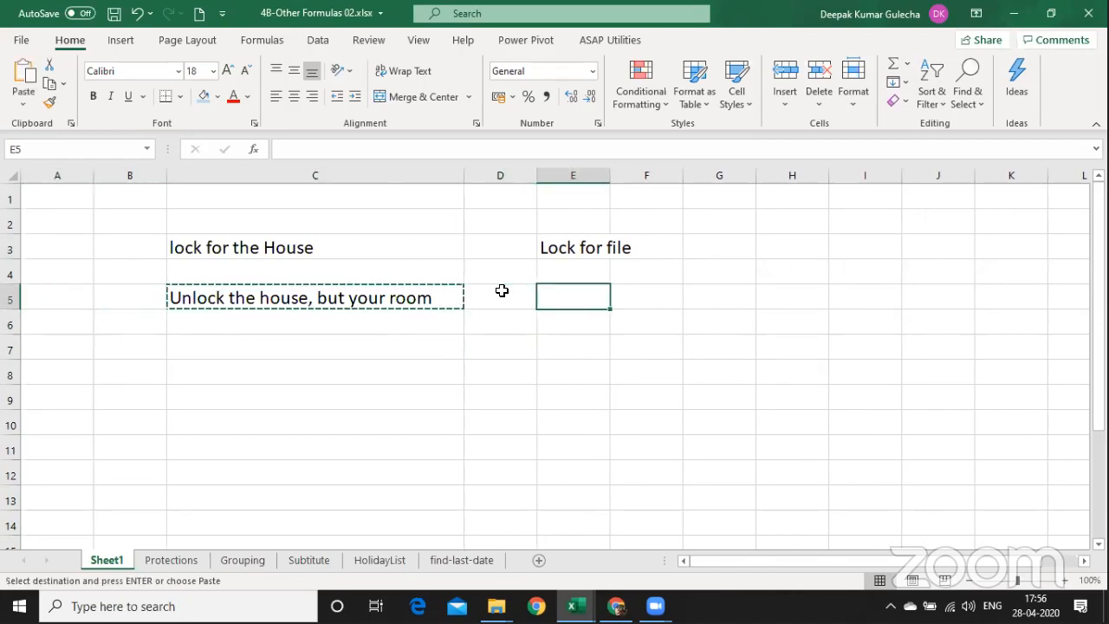
key(Return)
key(F2)
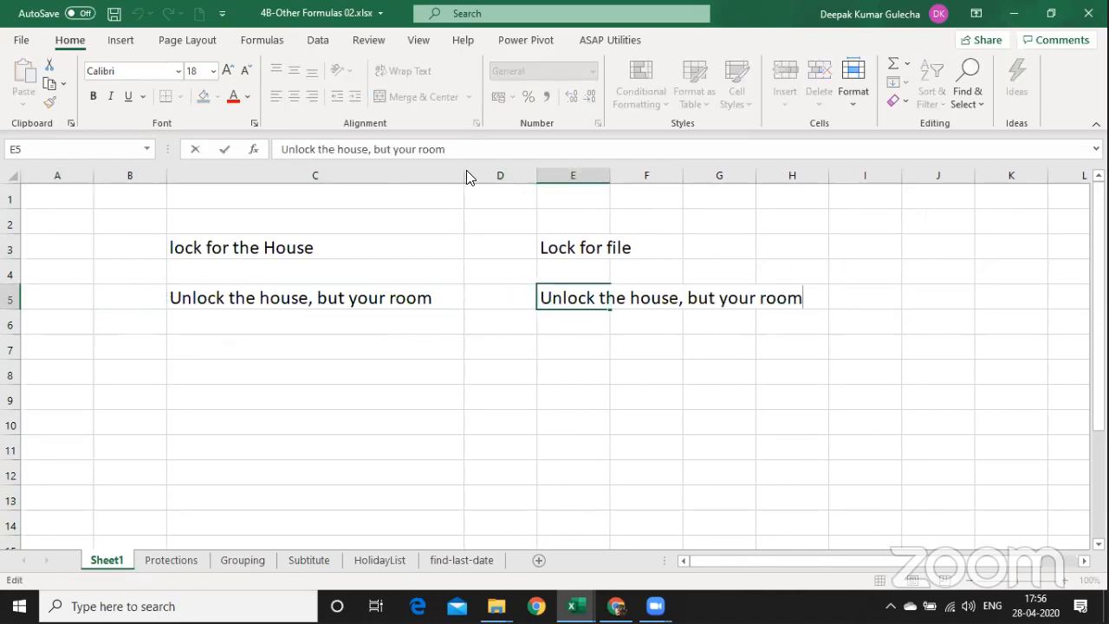
Reword E5 to 'Unlock the file, but your worksheet'.
click(339, 149)
text(file)
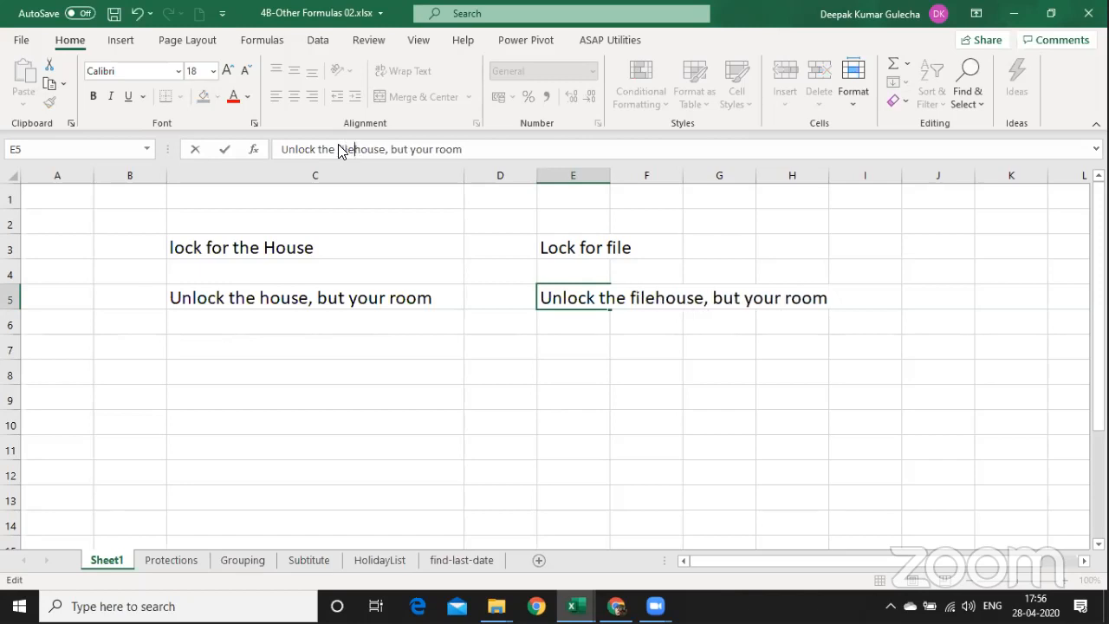
text(s)
key(Delete)
key(Delete)
key(Delete)
key(Delete)
key(Delete)
key(BackSpace)
key(BackSpace)
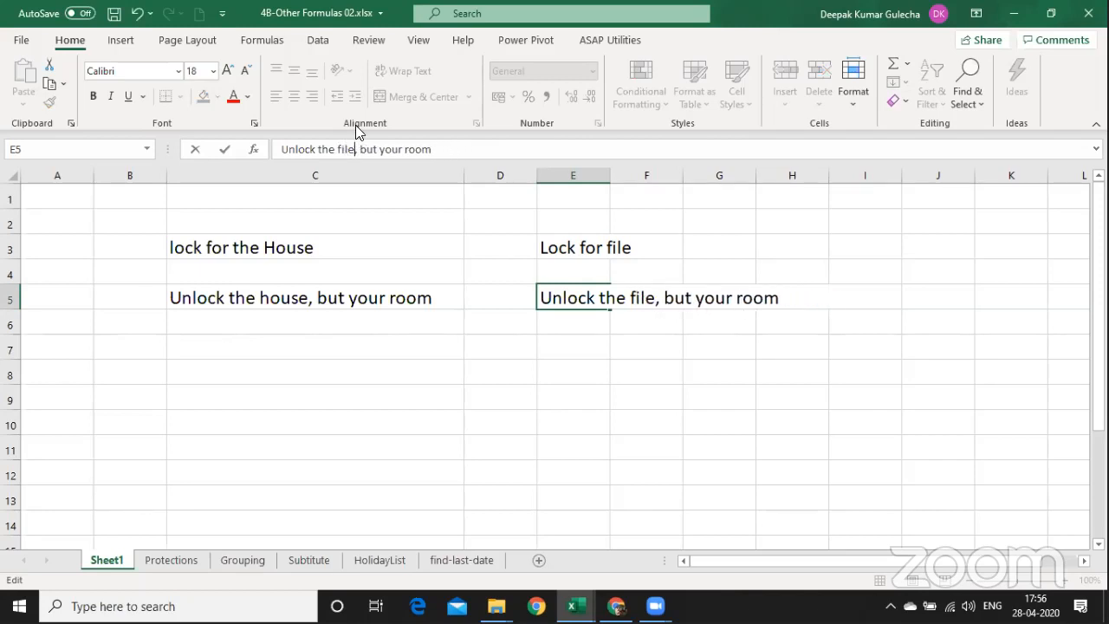
key(BackSpace)
key(Right)
key(Right)
key(ctrl+shift+Right)
key(ctrl+shift+Right)
text(your shee)
text(t)
key(BackSpace)
key(BackSpace)
key(BackSpace)
key(BackSpace)
key(BackSpace)
text(worksheet)
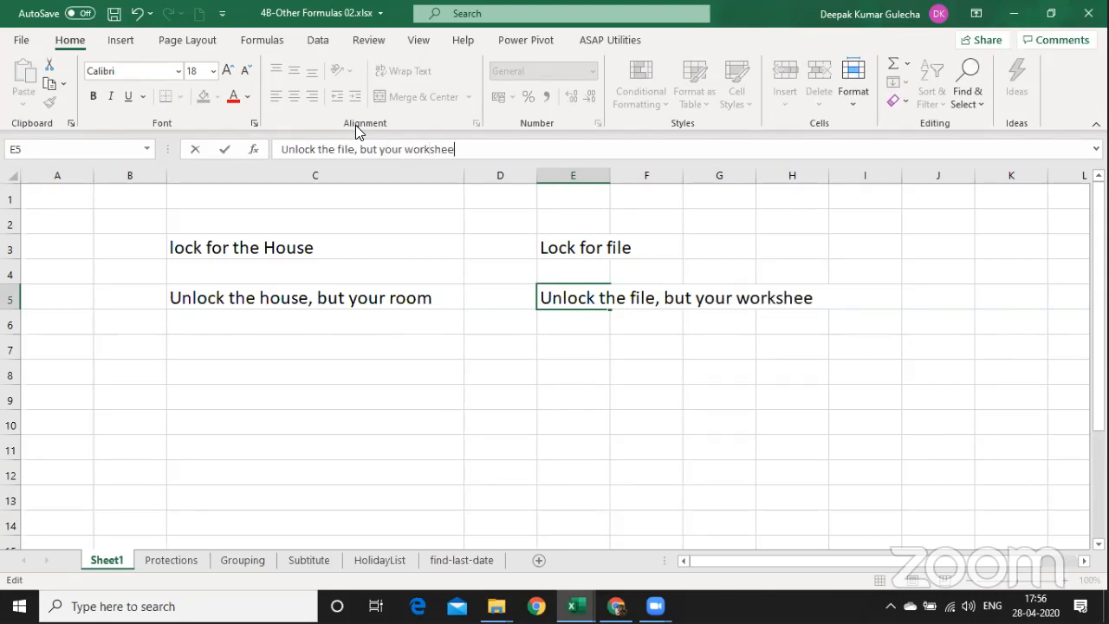
key(Return)
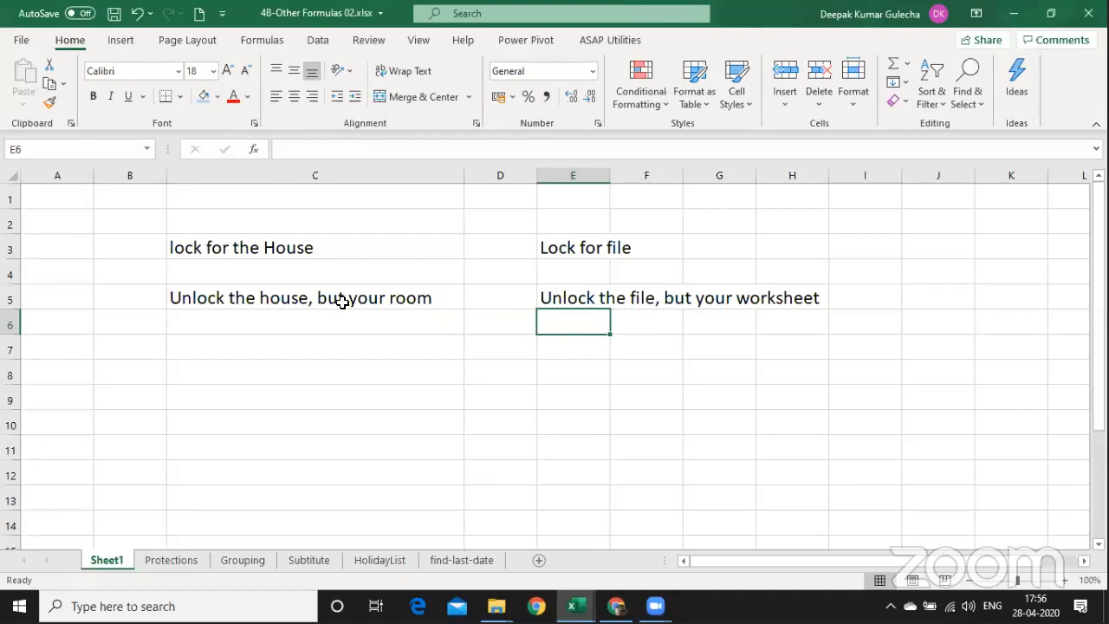
Widen column E and copy the C5 sentence into C7.
drag(299, 291, 554, 222)
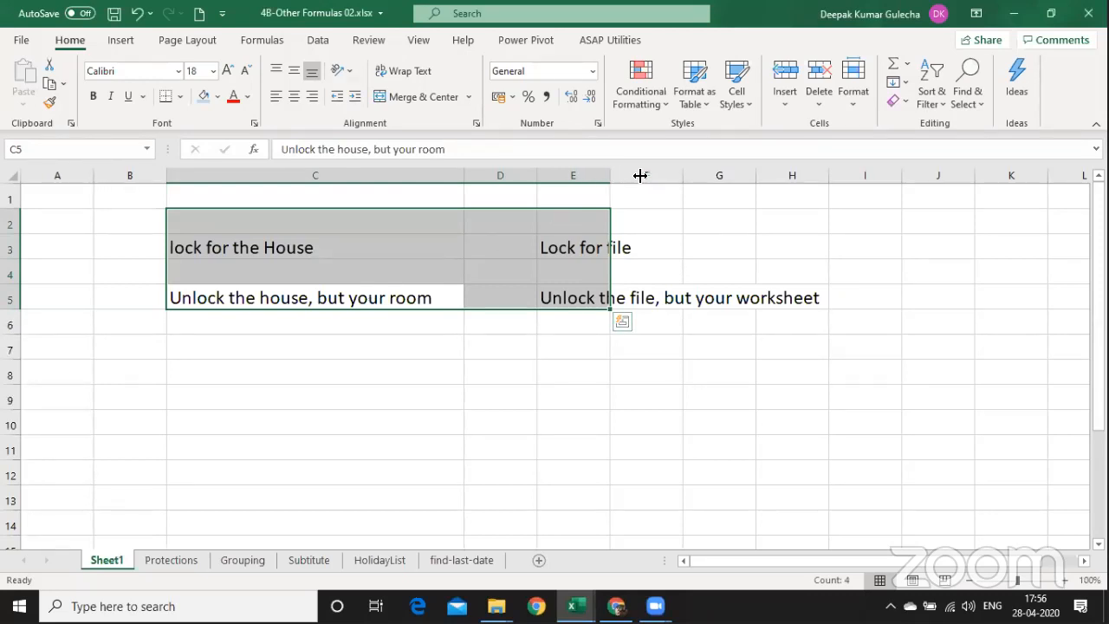
drag(610, 176, 693, 176)
click(564, 299)
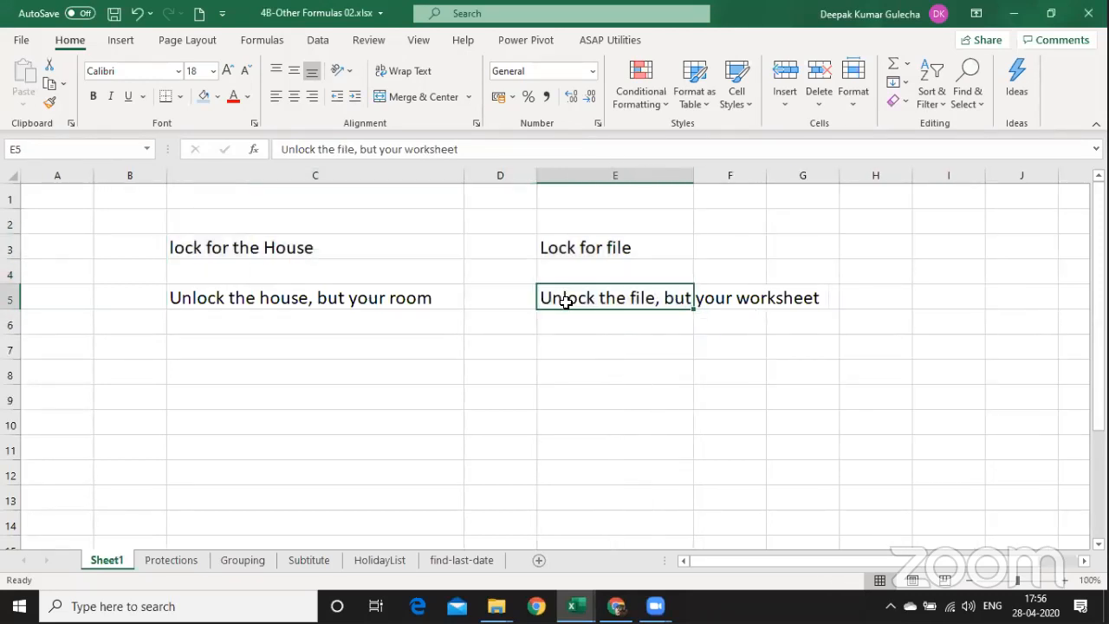
click(355, 357)
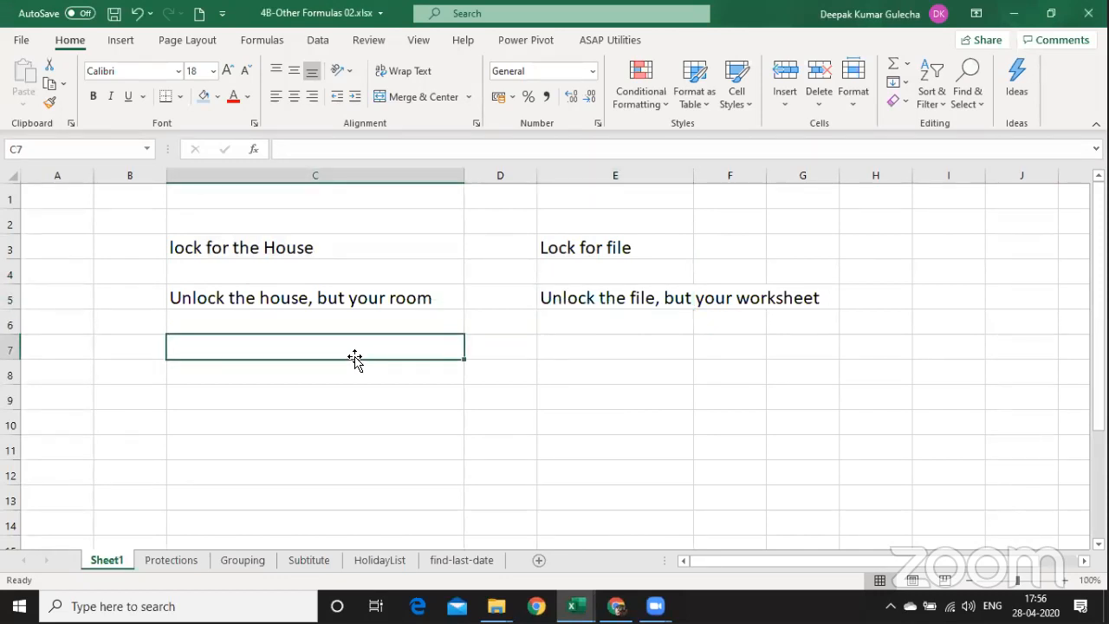
key(Up)
key(Up)
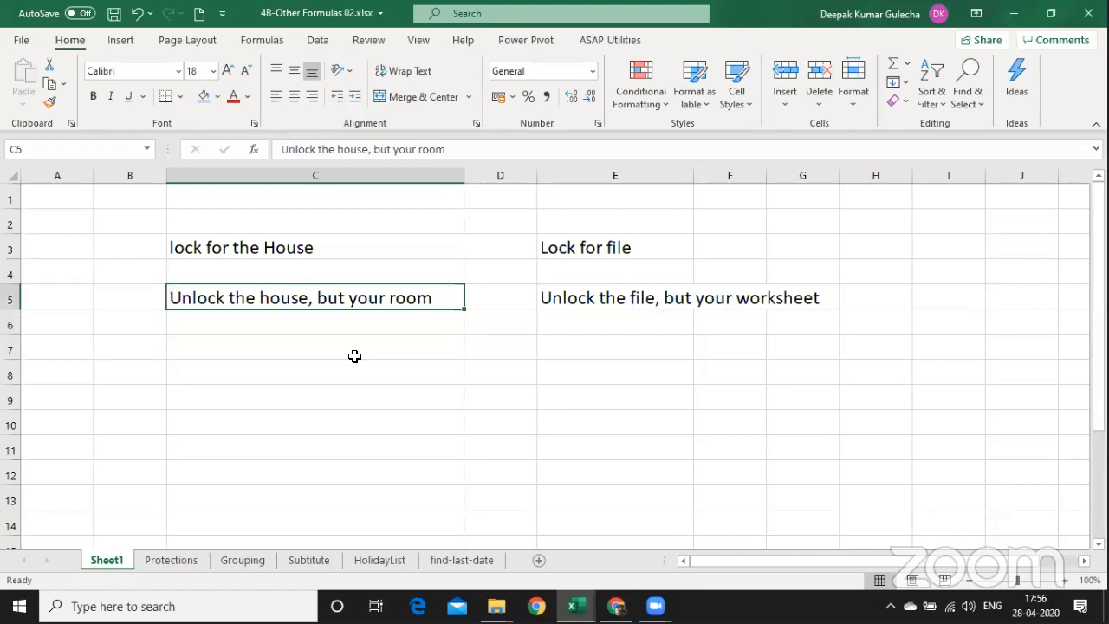
key(ctrl+c)
key(Down)
key(Down)
key(ctrl+v)
Reword C7 to 'Unlock the house and the room, but not provide Locker Key' and wrap it.
key(F2)
key(ctrl+Left)
key(ctrl+Left)
key(ctrl+Left)
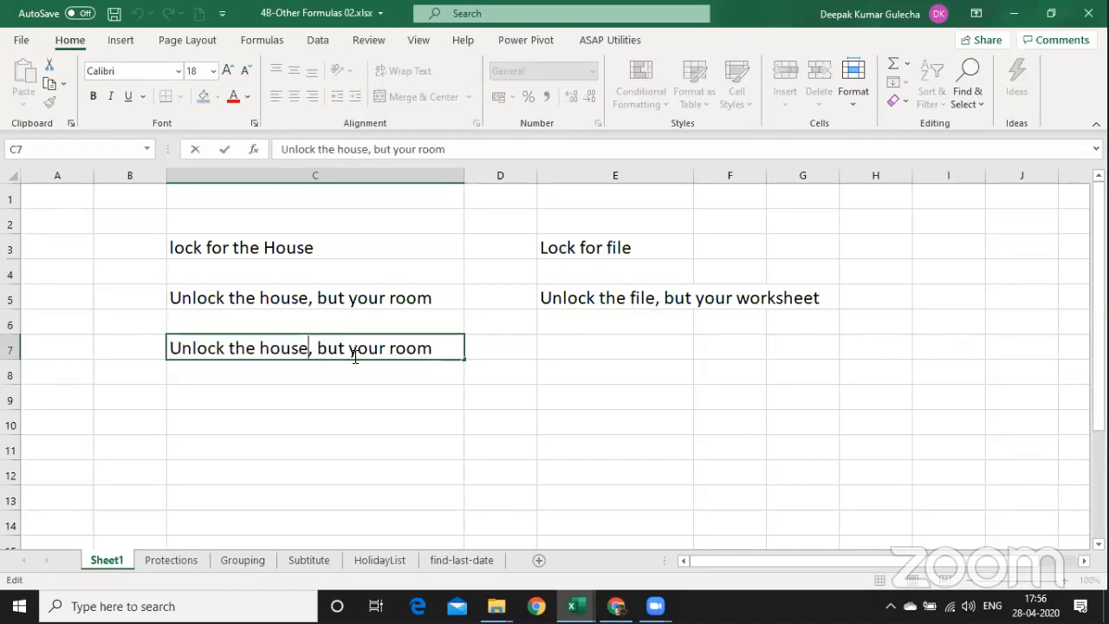
key(ctrl+shift+Right)
key(ctrl+shift+Right)
key(BackSpace)
key(BackSpace)
key(BackSpace)
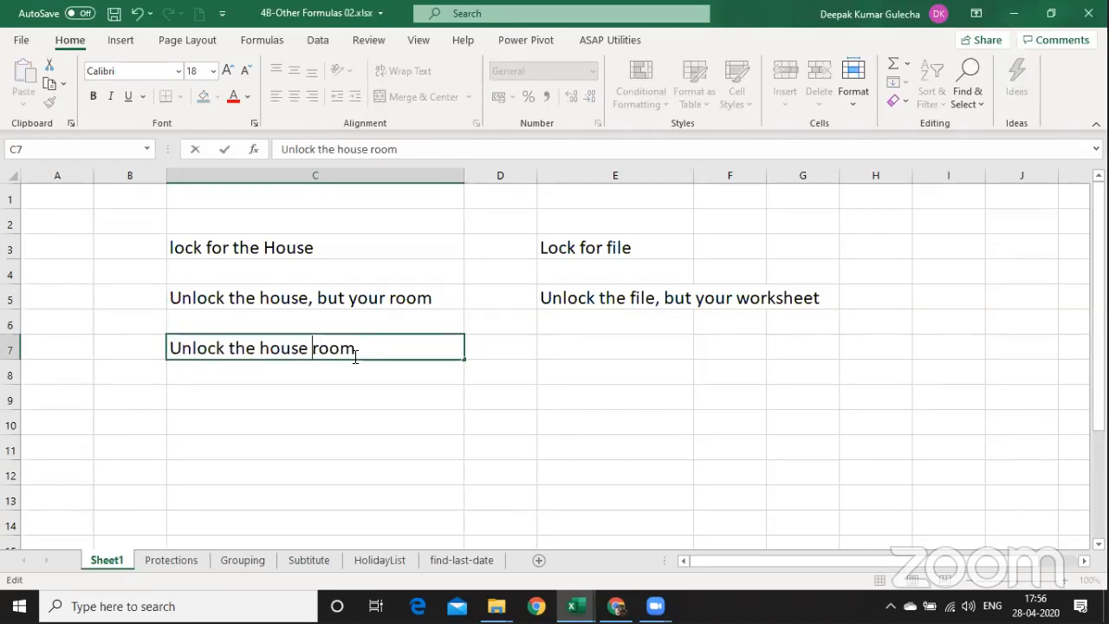
text(and the)
key(End)
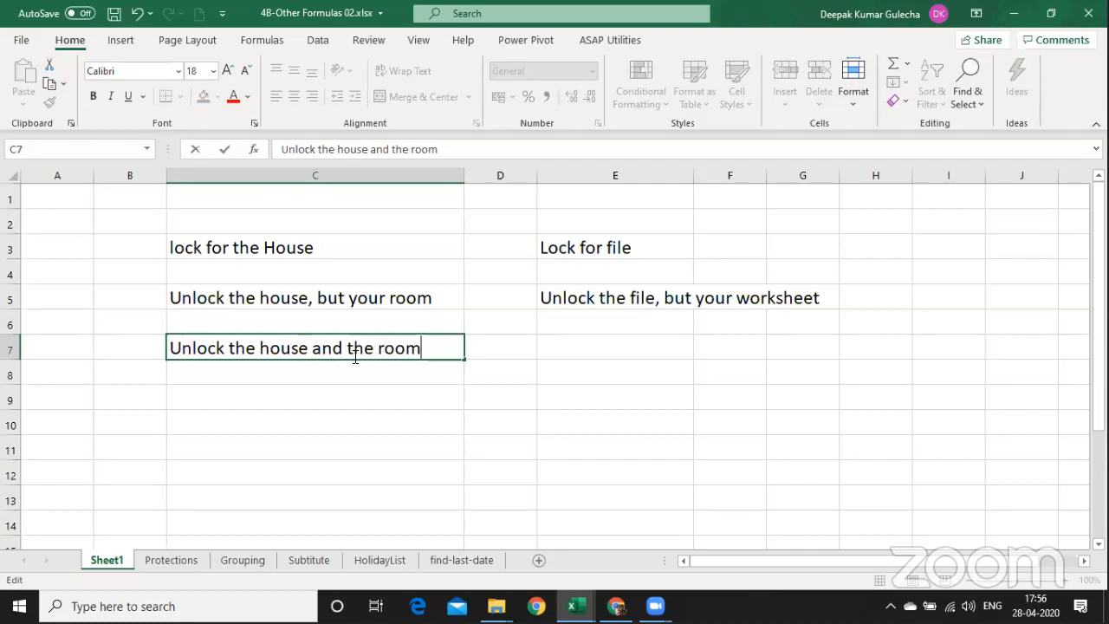
text(, w)
key(BackSpace)
text(but not prov)
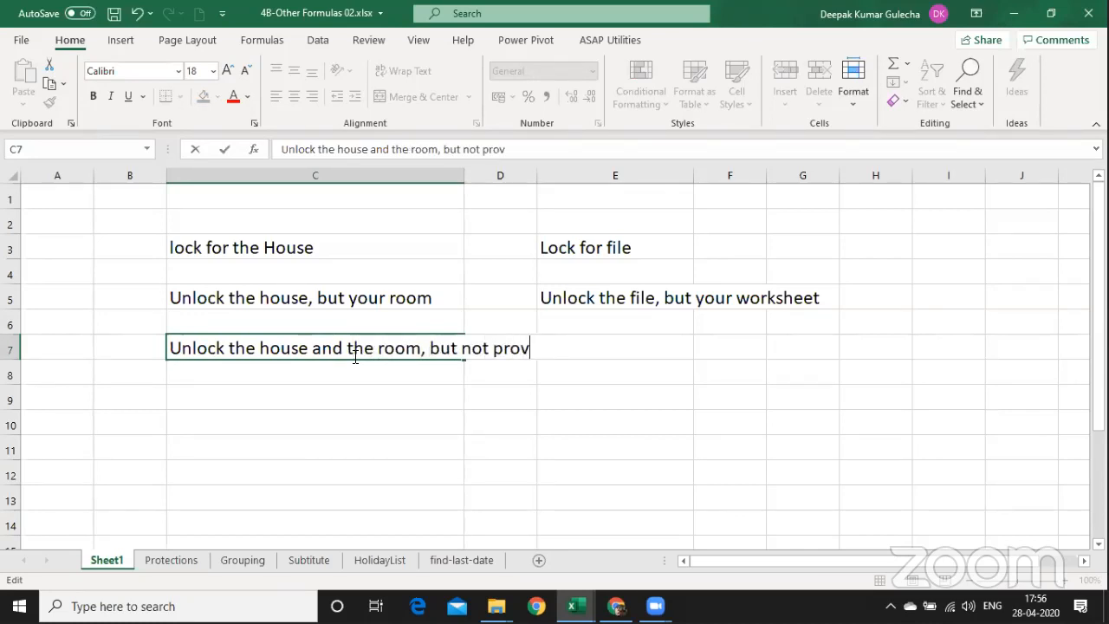
text(ide Locker )
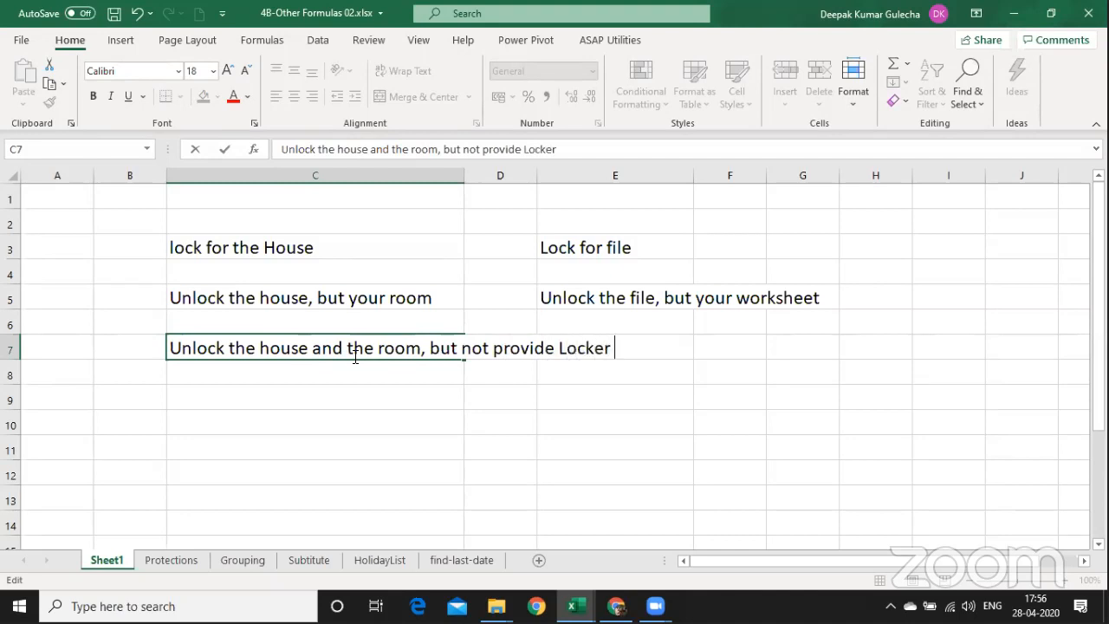
text(Key)
key(Return)
click(355, 355)
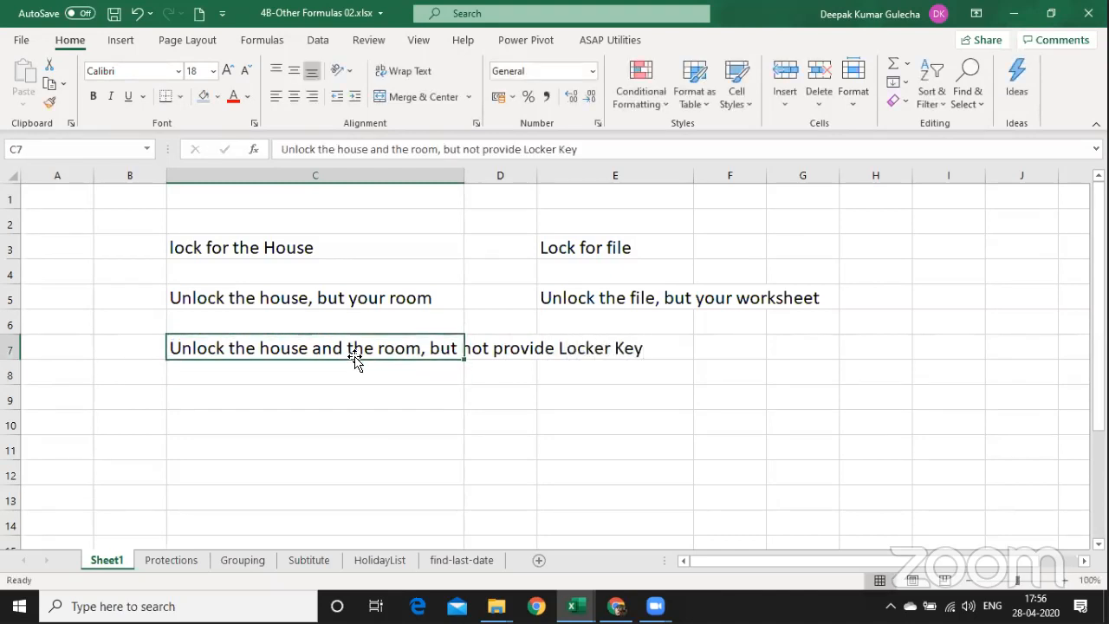
click(404, 71)
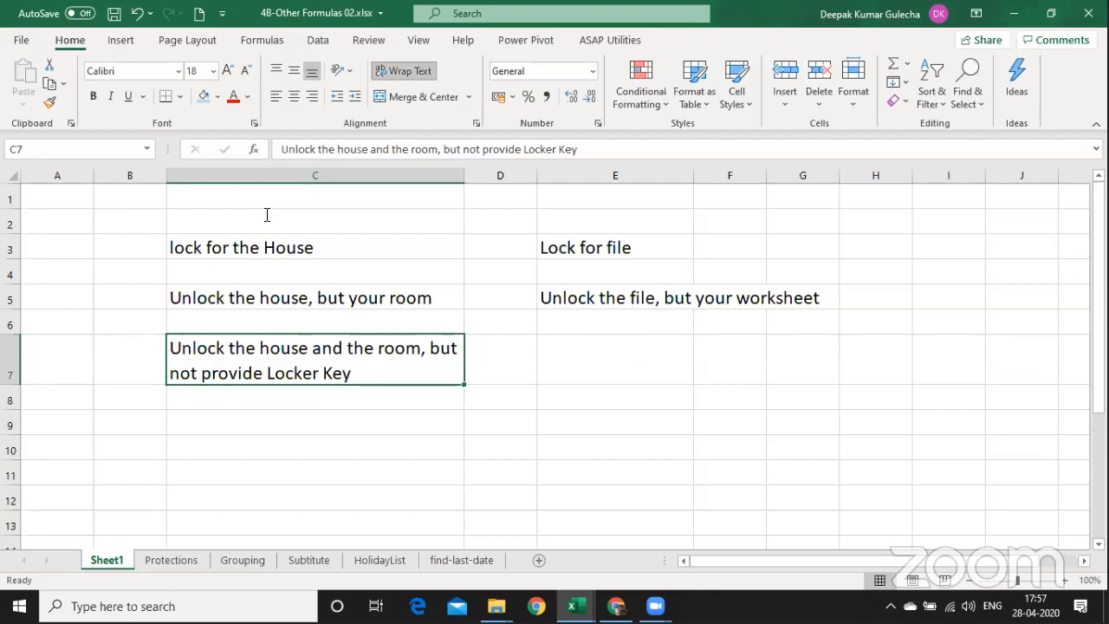
Copy the E5 note into E7 and start rewording it to 'Unlock the file and worksheet, but protect…'.
key(ctrl+c)
key(Right)
key(Right)
key(Up)
key(Up)
key(ctrl+c)
key(Down)
key(Down)
key(Return)
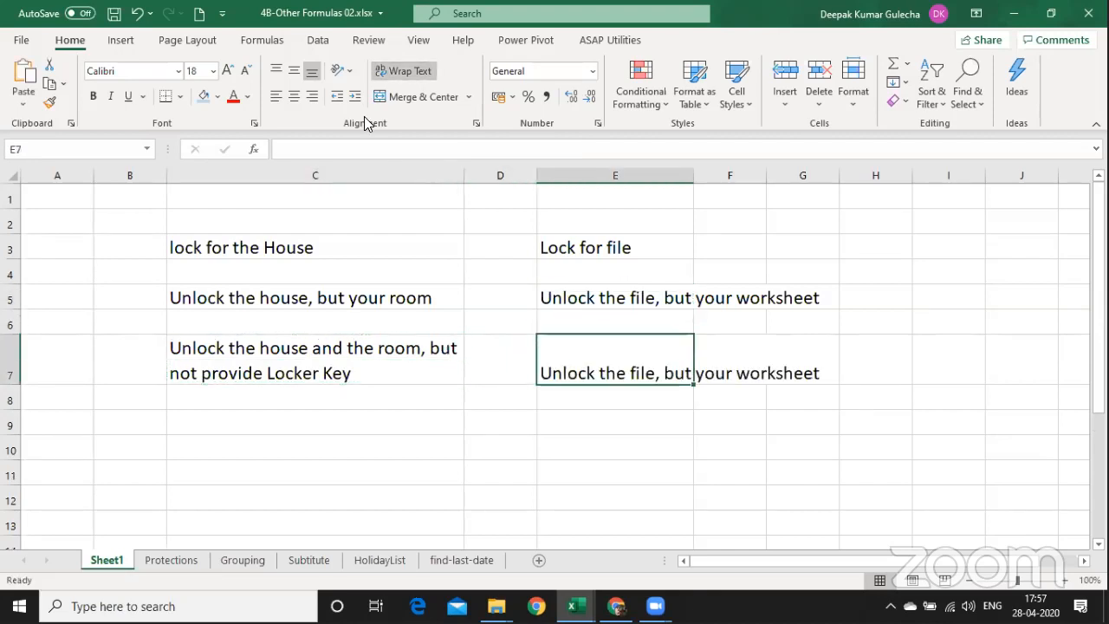
key(F2)
click(397, 143)
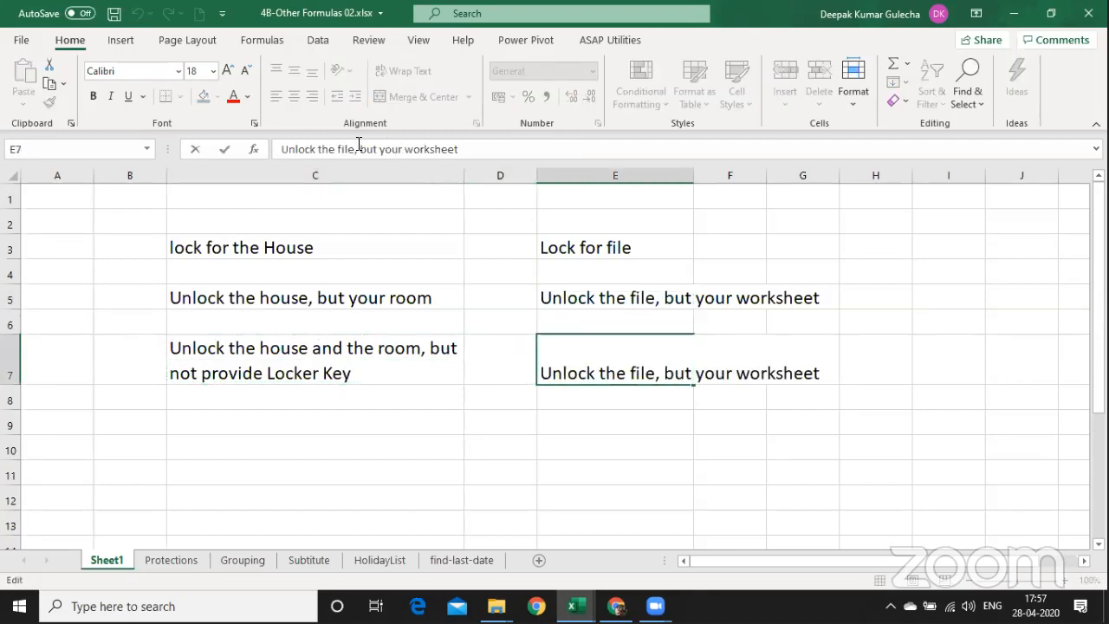
click(360, 146)
key(BackSpace)
key(Delete)
key(Delete)
key(Delete)
key(Delete)
key(Delete)
key(Delete)
key(Delete)
key(Delete)
key(Delete)
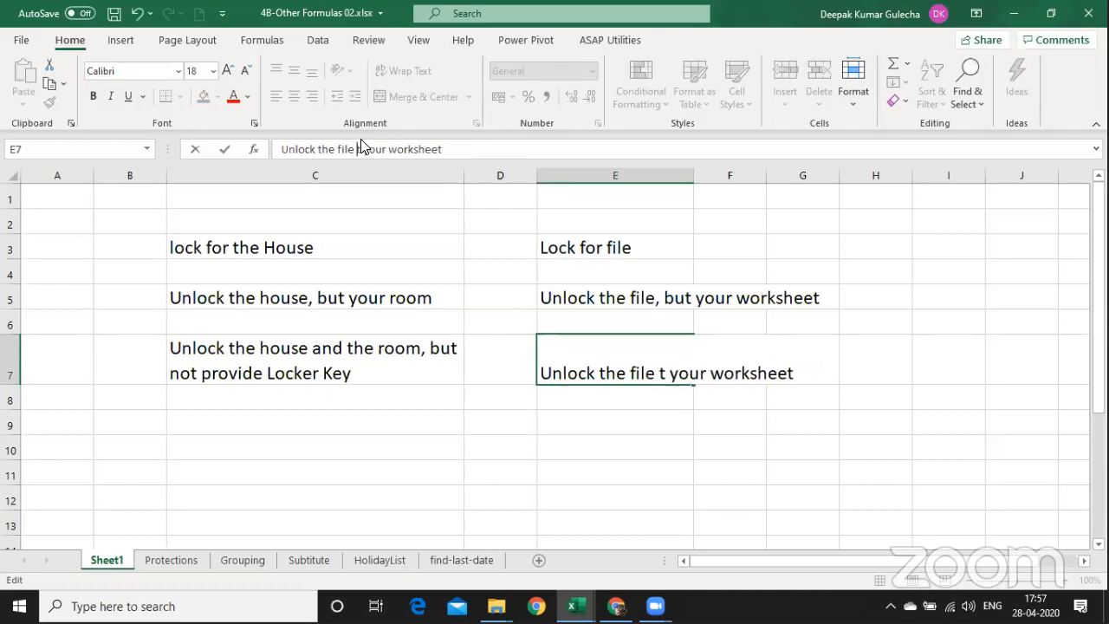
text(and)
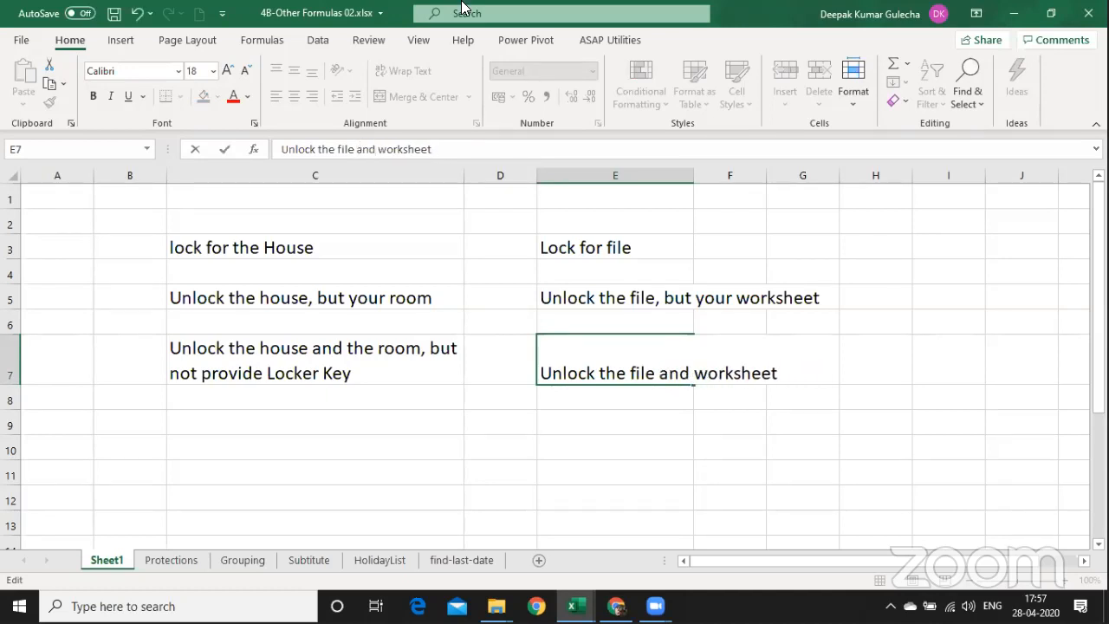
text( worksheet, but prod)
key(BackSpace)
text(text the)
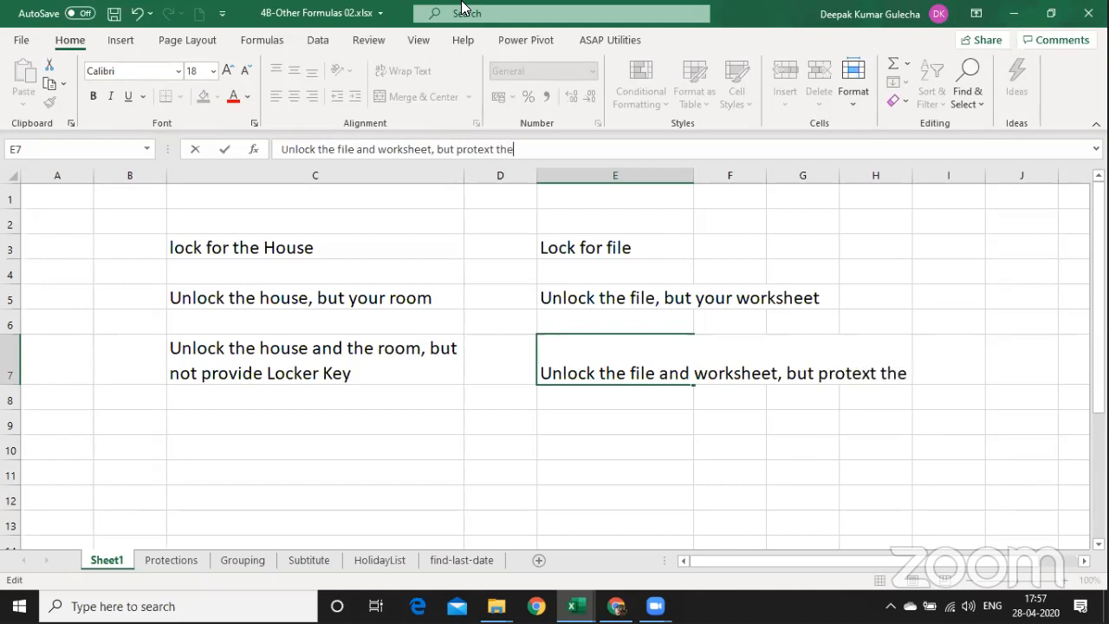
key(BackSpace)
key(BackSpace)
key(BackSpace)
key(BackSpace)
key(BackSpace)
text(ct the)
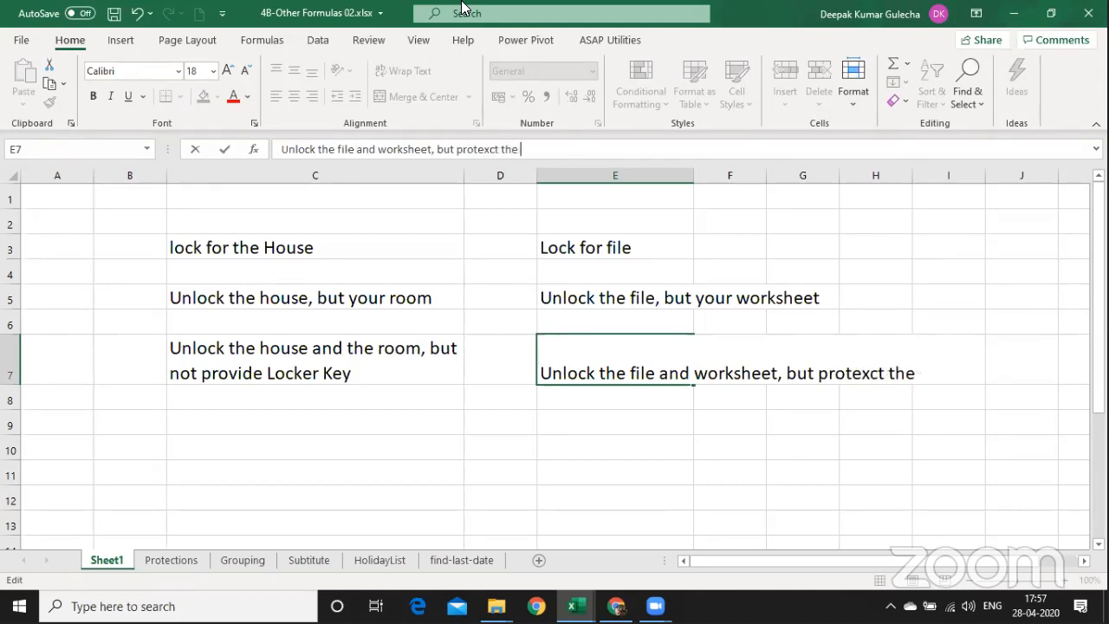
key(BackSpace)
key(BackSpace)
key(BackSpace)
key(BackSpace)
key(BackSpace)
key(BackSpace)
Finish E7 with 'protect the cell as I have formulas', wrap it, widen column E, autofit row 7.
text(ct th)
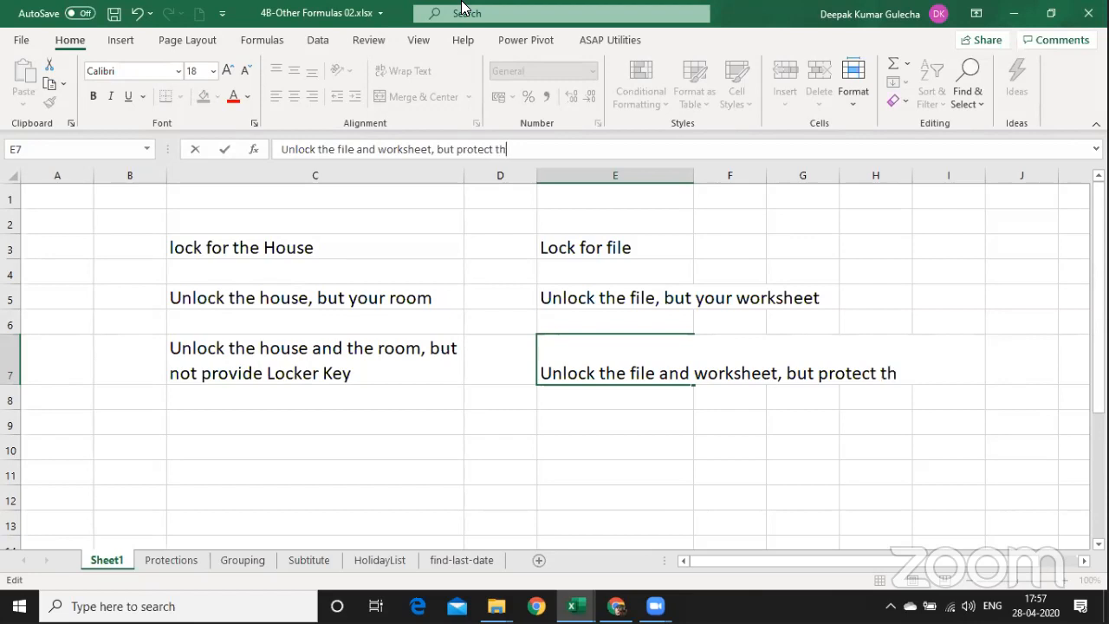
text(e cell as )
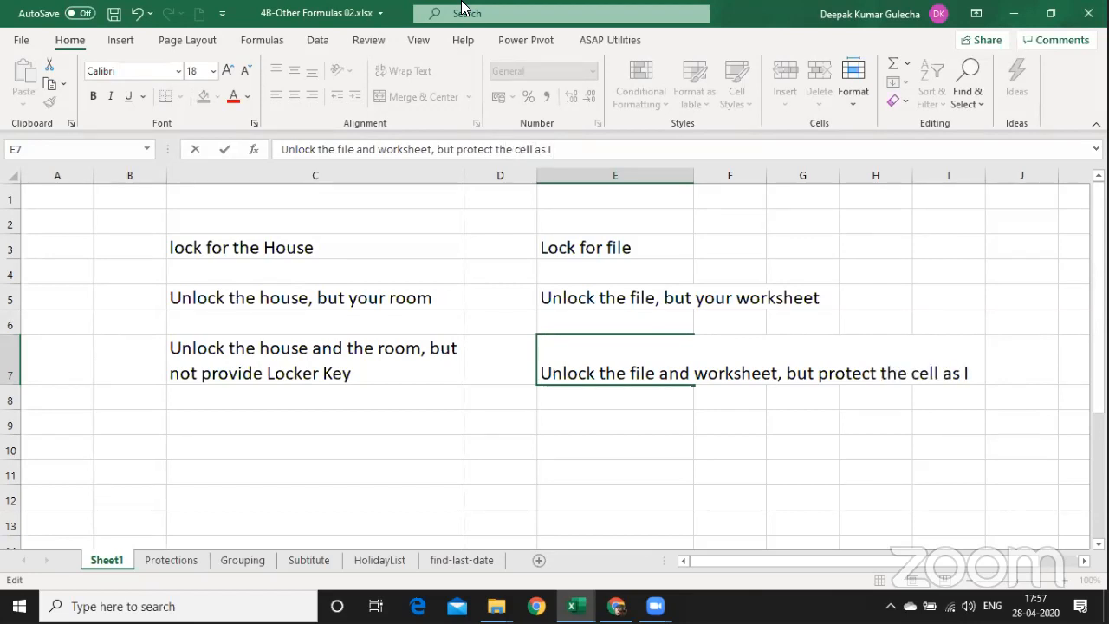
text(I havve)
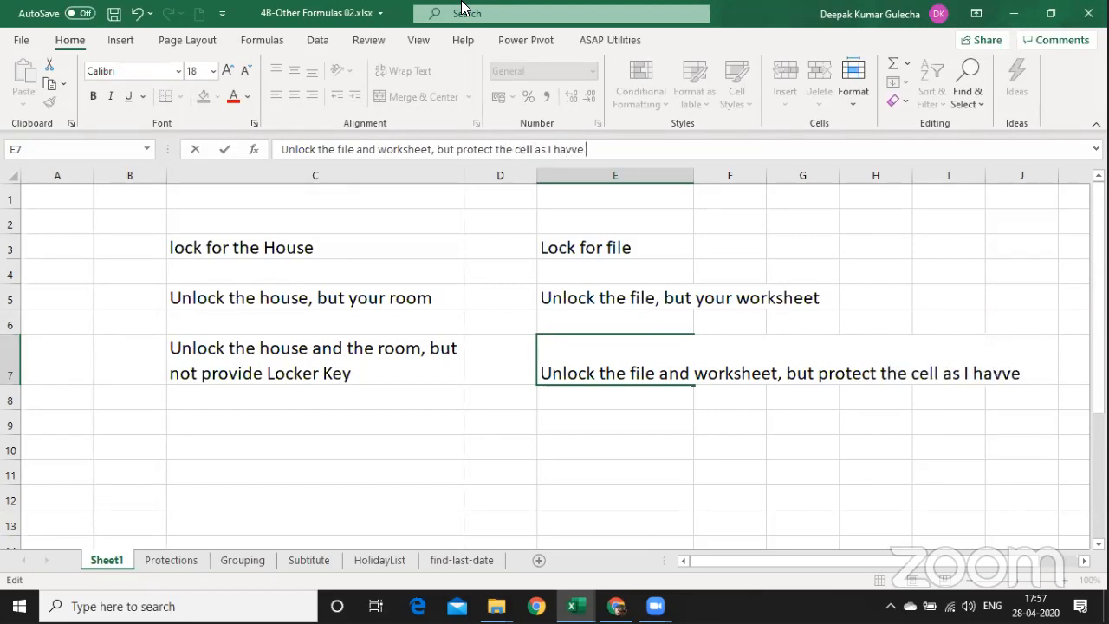
key(BackSpace)
key(BackSpace)
text(e formulas)
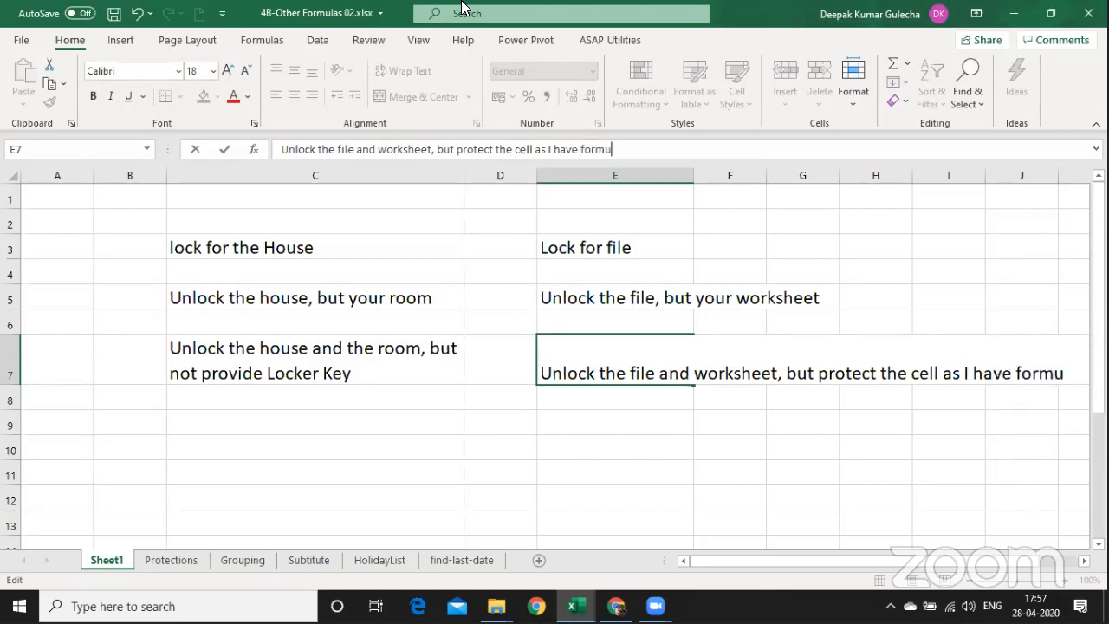
key(ctrl+Return)
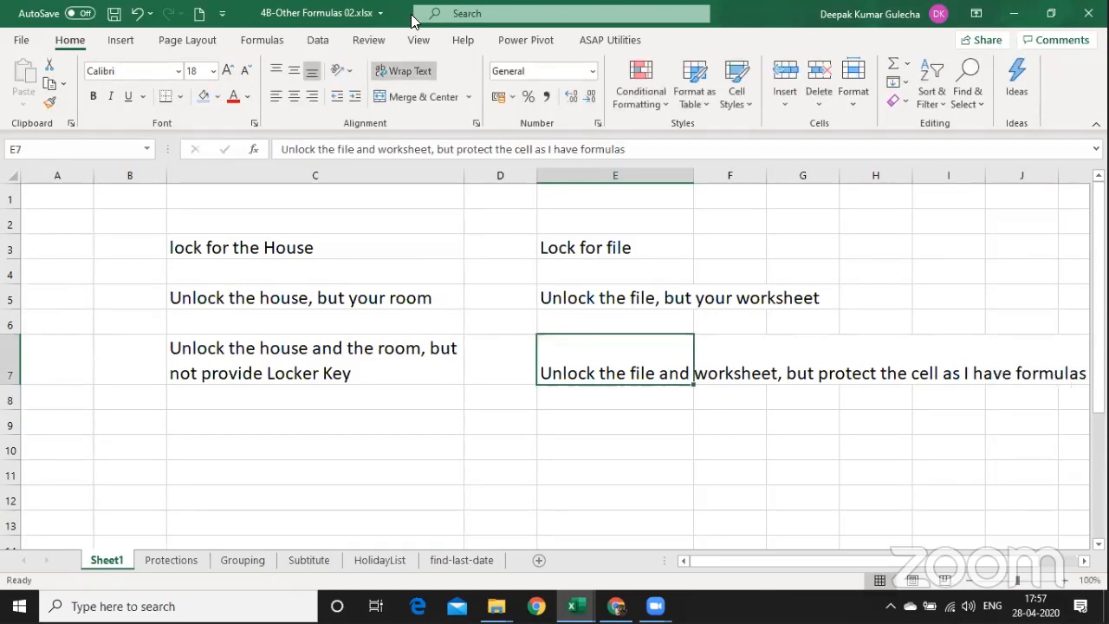
click(403, 70)
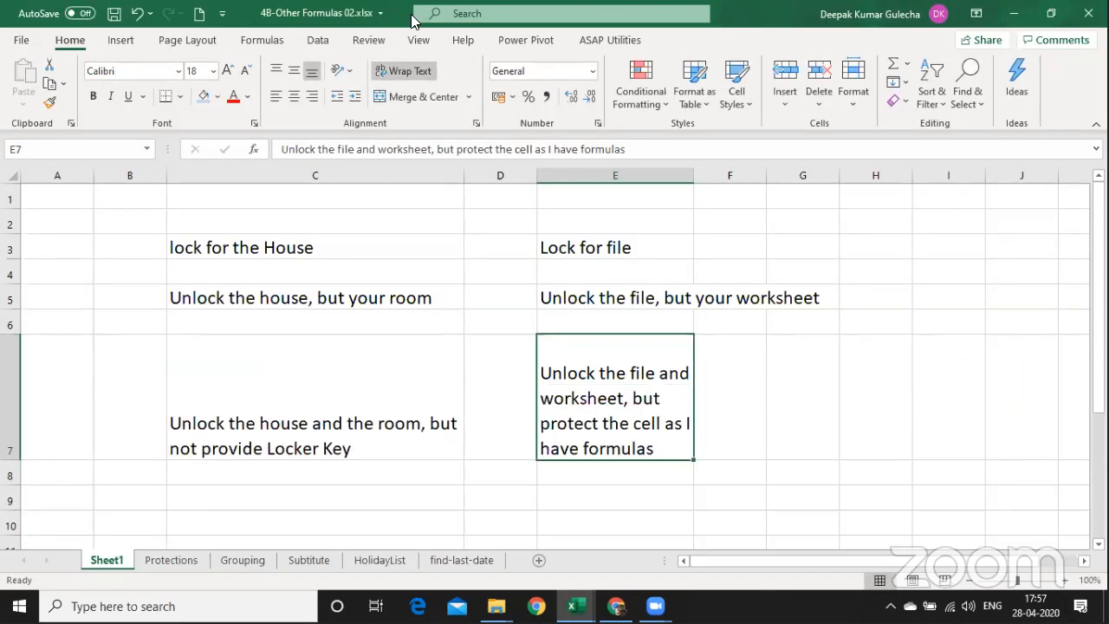
drag(694, 175, 787, 175)
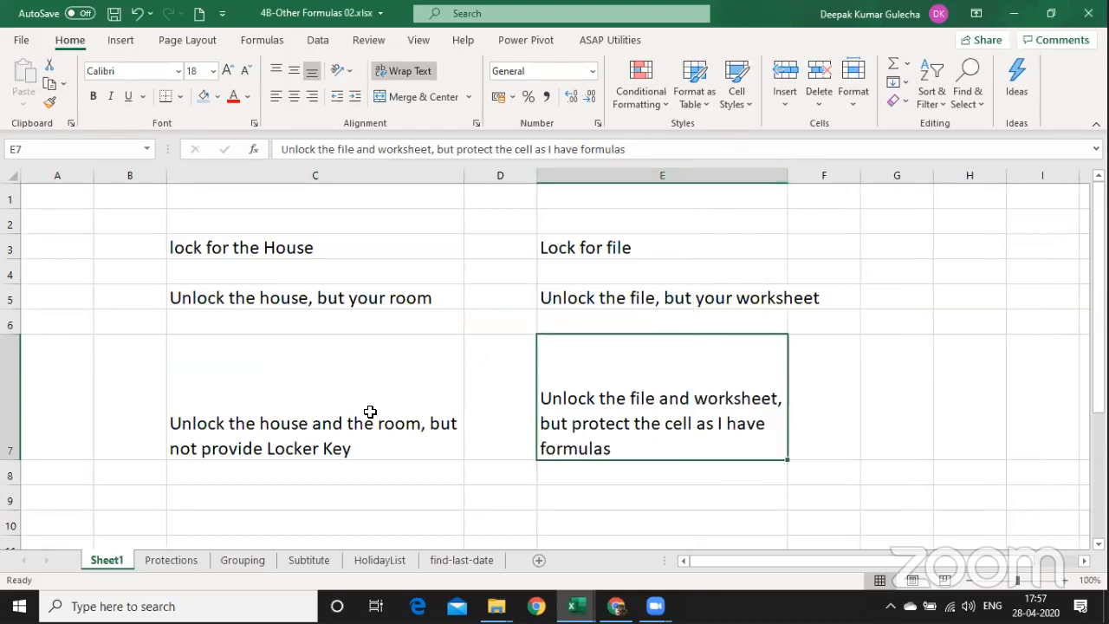
key(shift+space)
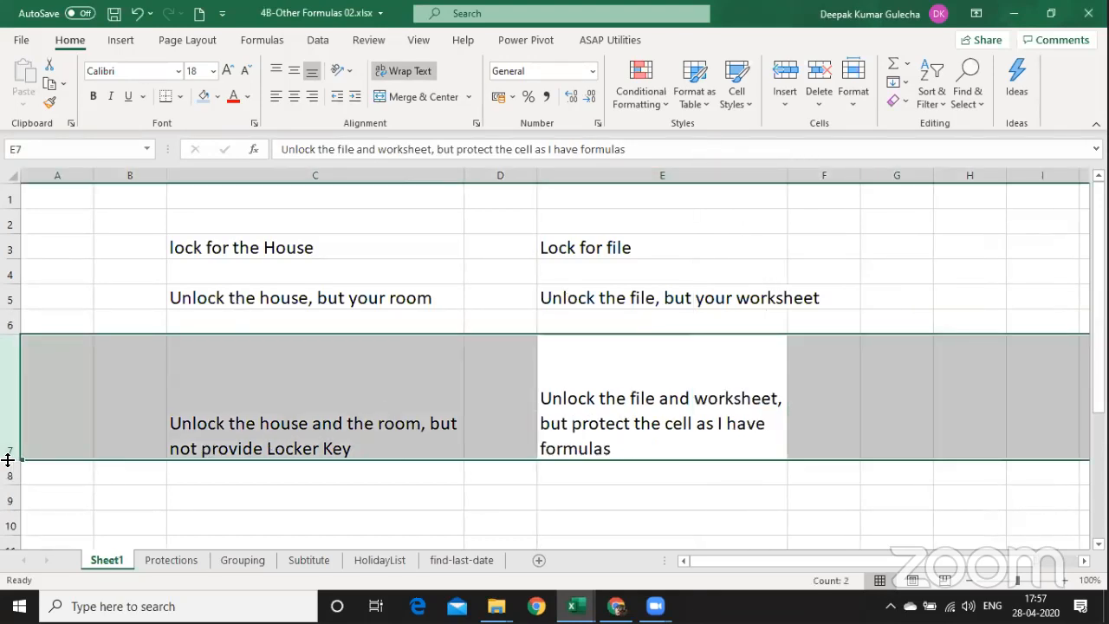
double_click(7, 460)
Move to cell F3 and briefly open and close the Save As dialog.
click(433, 361)
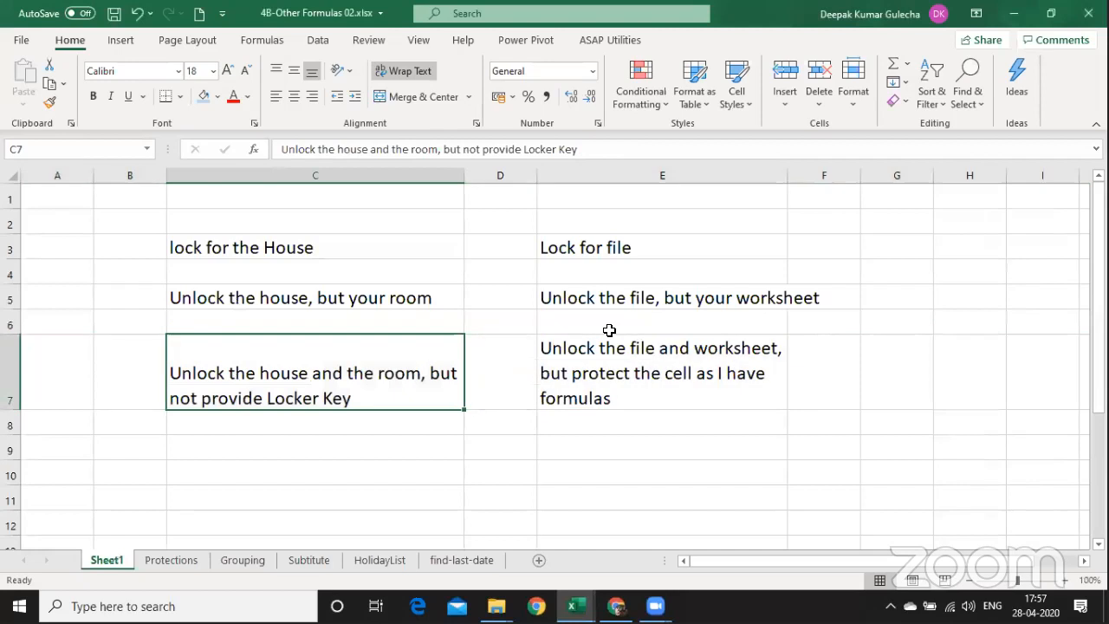
key(ctrl+n)
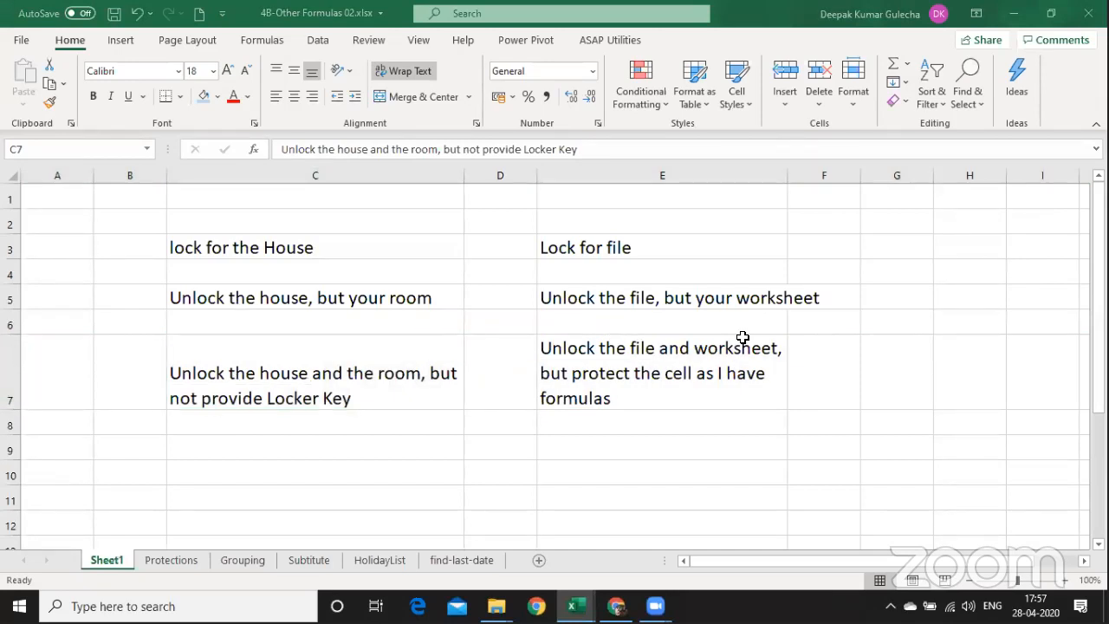
click(633, 401)
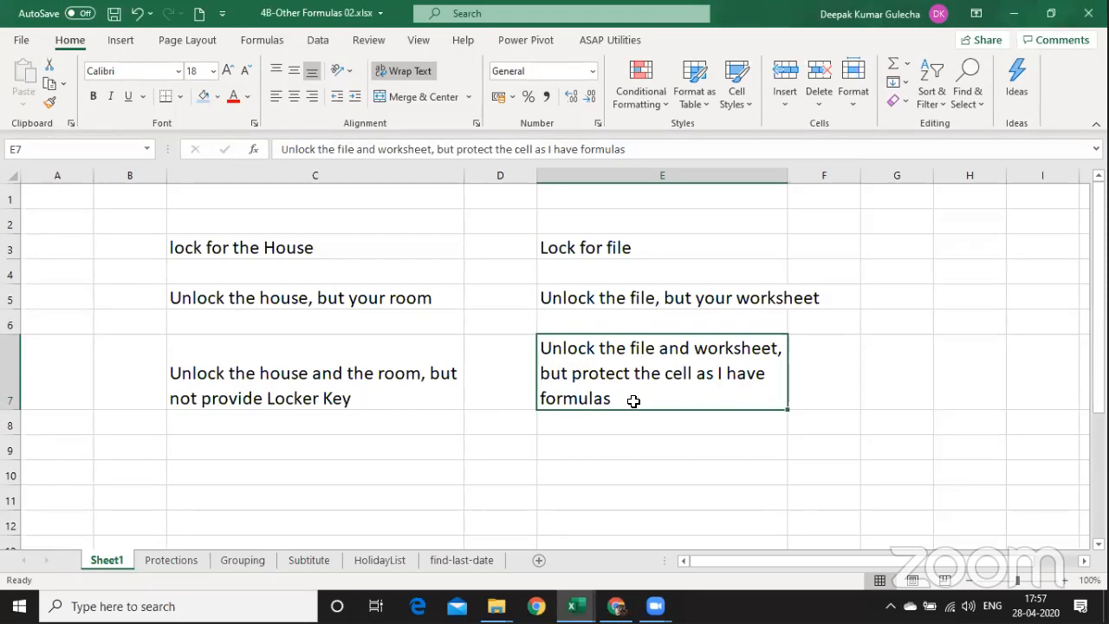
key(Up)
key(Up)
key(Up)
key(Up)
key(Right)
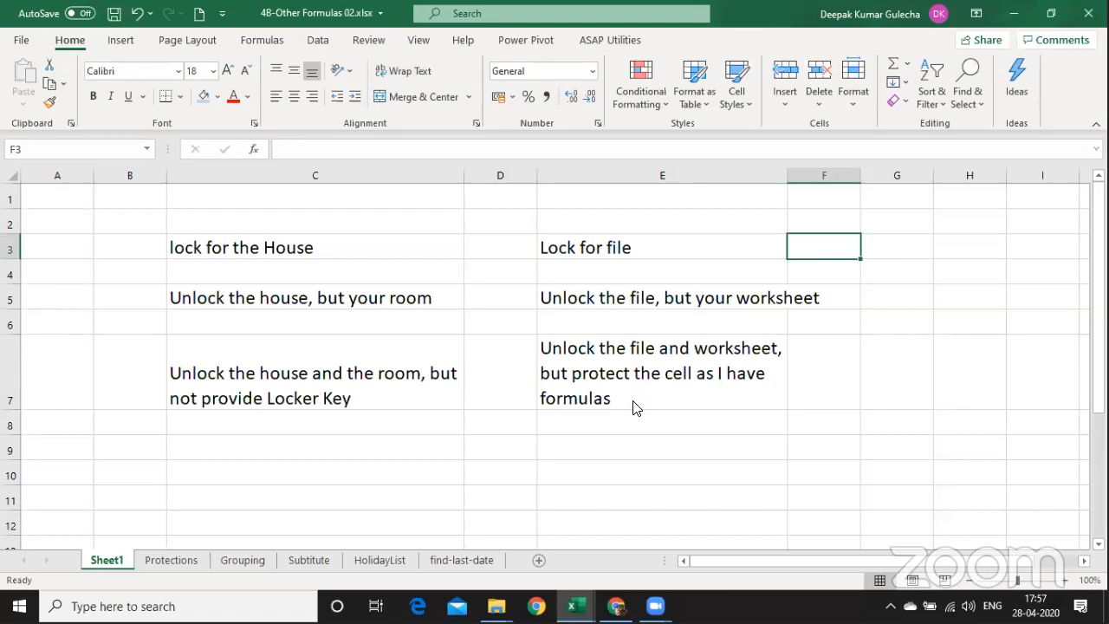
key(F12)
key(Escape)
Enter the note 'F12' in cell G3.
click(876, 249)
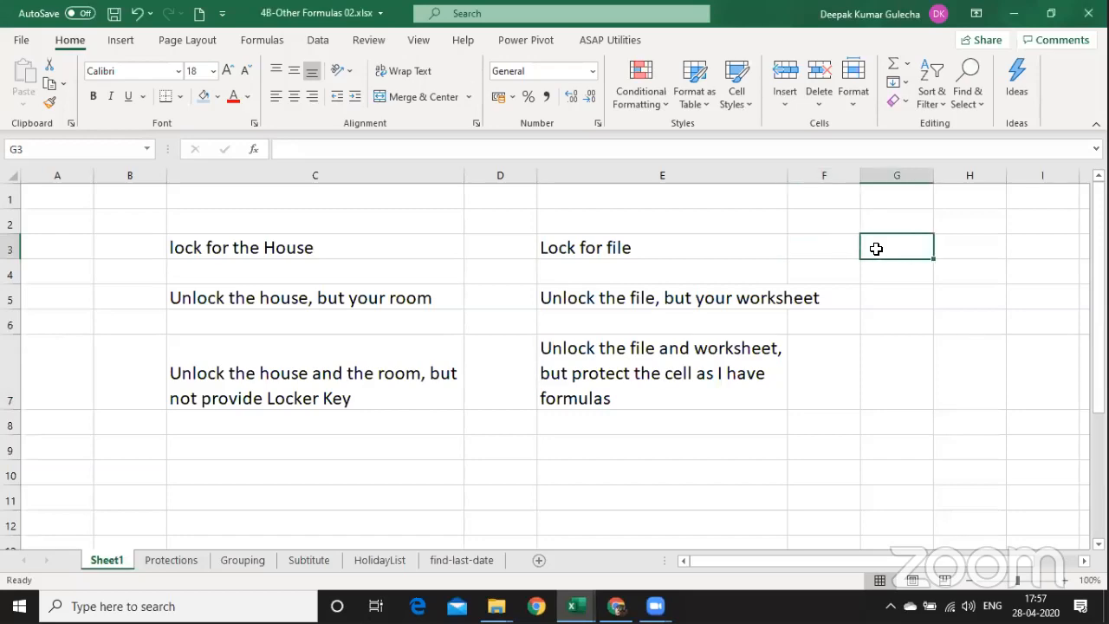
text(F12)
key(Return)
click(876, 248)
In Save As, view Tools > General Options, then cancel without setting a password.
key(F12)
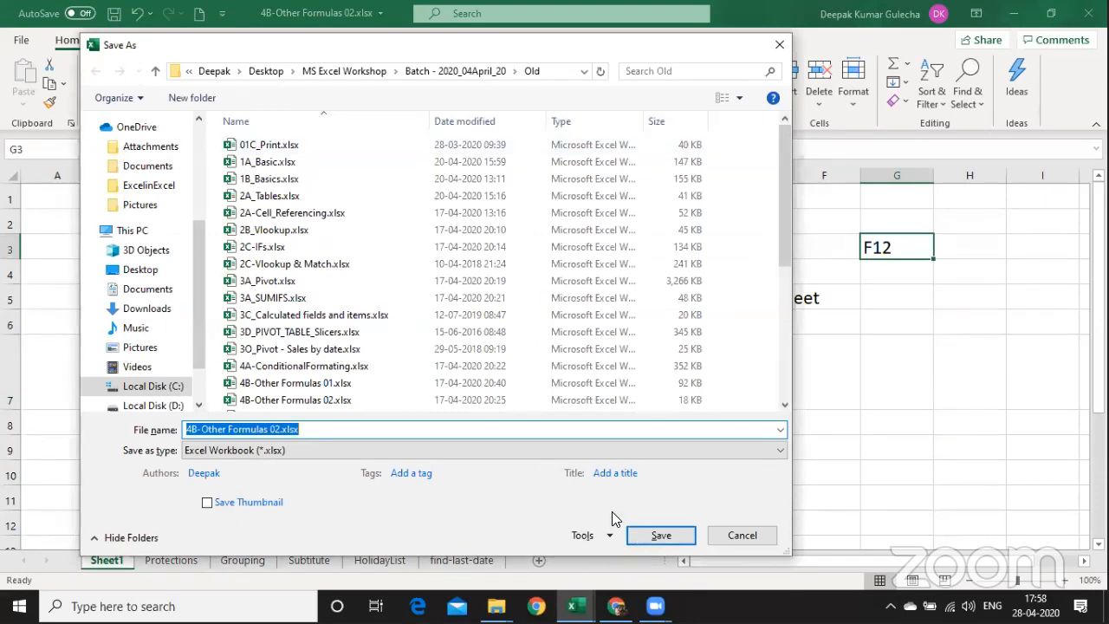
click(611, 536)
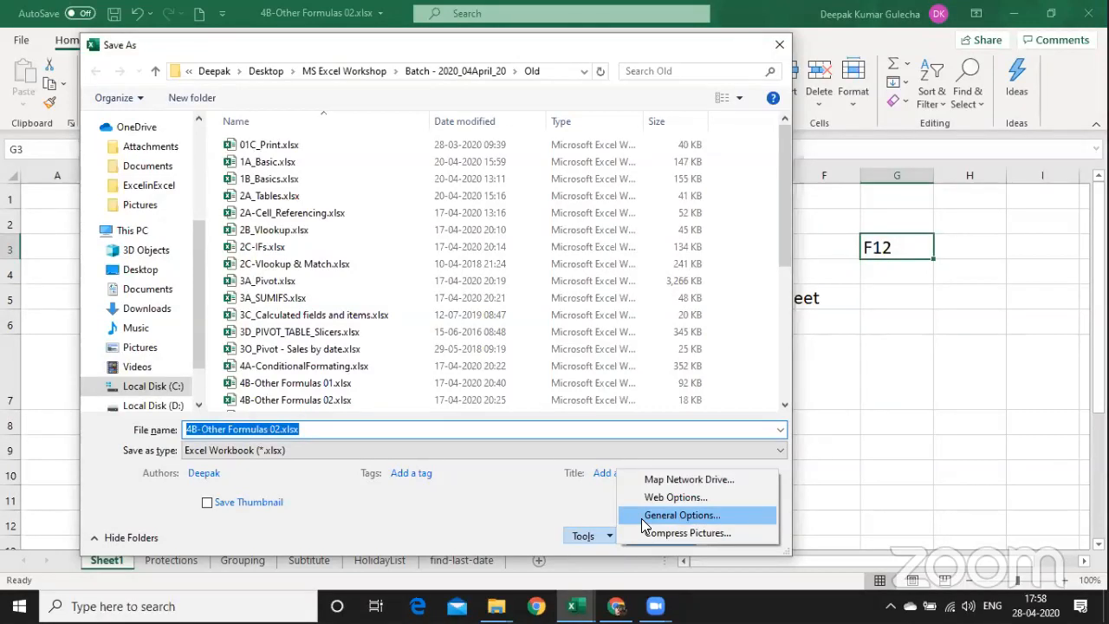
click(641, 518)
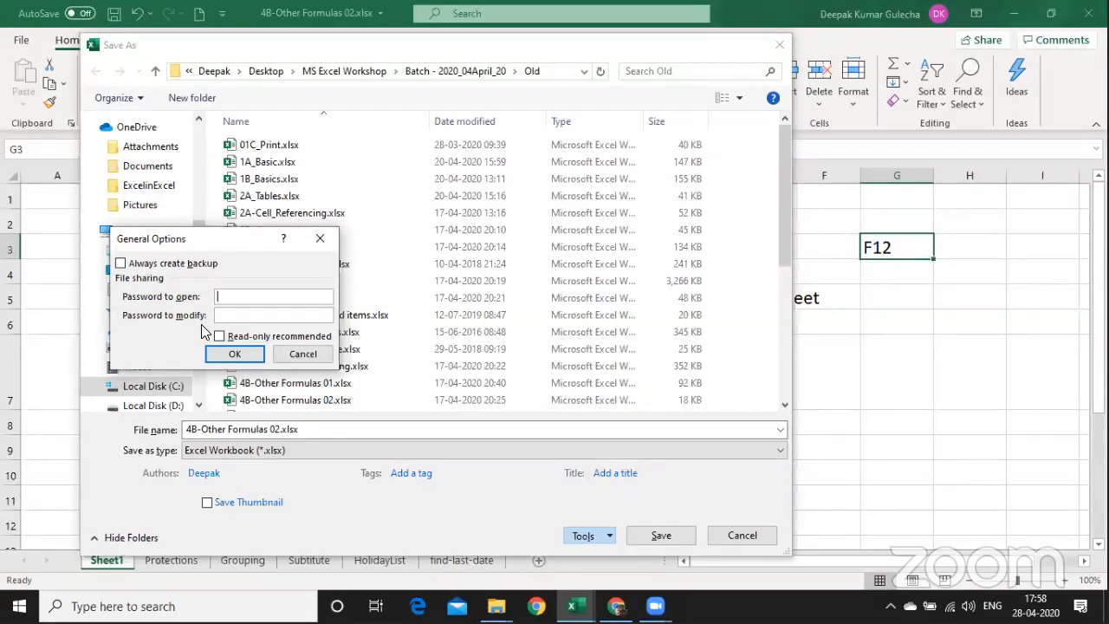
click(303, 355)
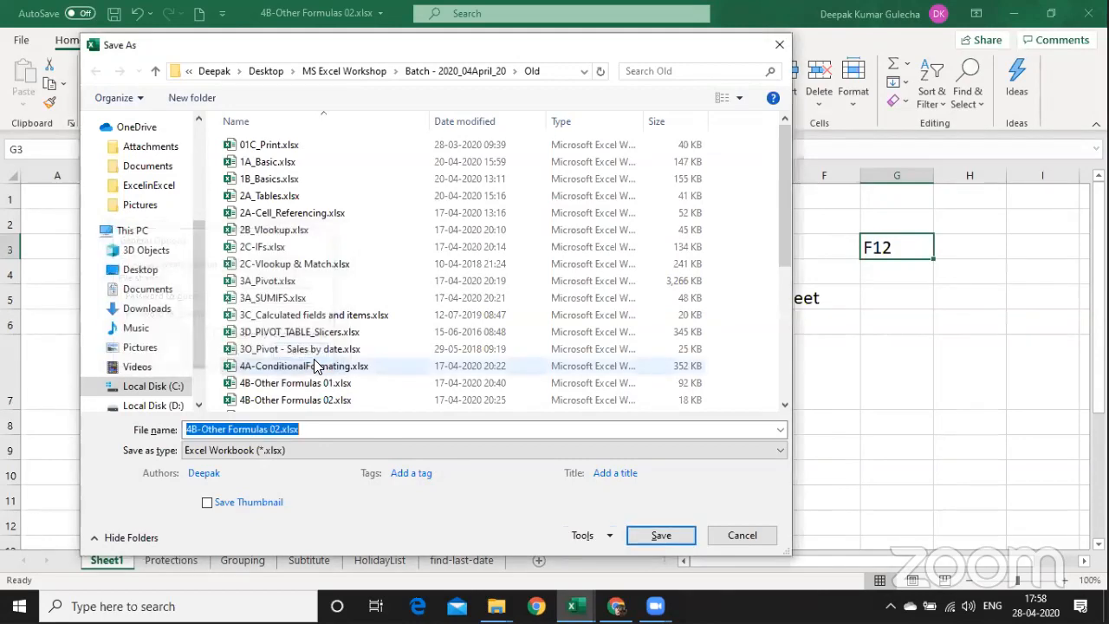
Extend the G3 note to 'F12 >> Tools >> General Options >'.
key(Escape)
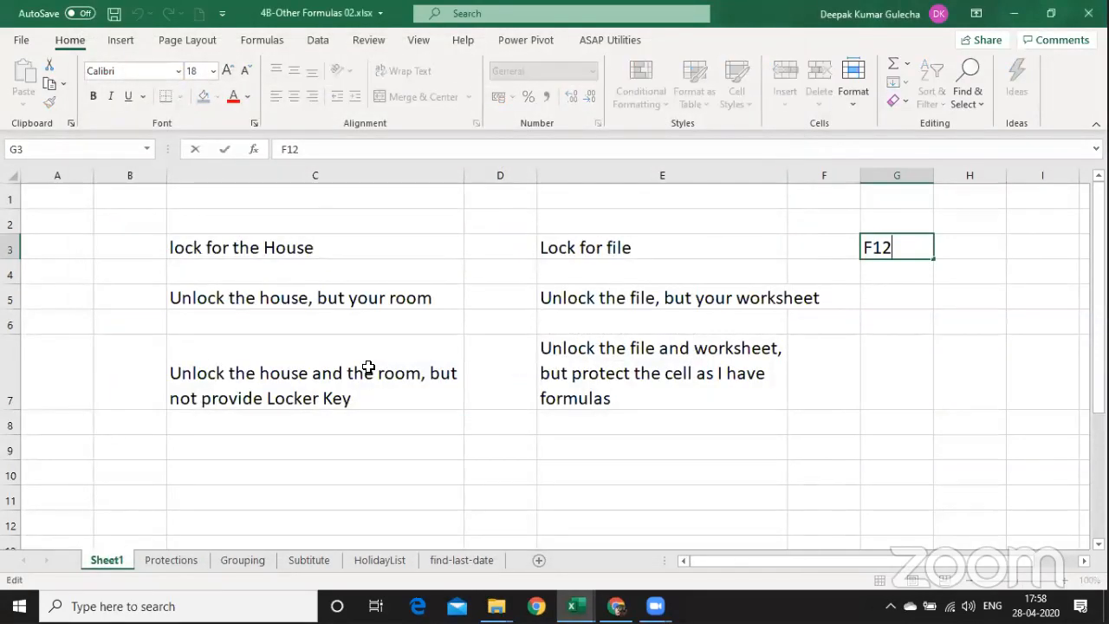
text(>> Tools >> G)
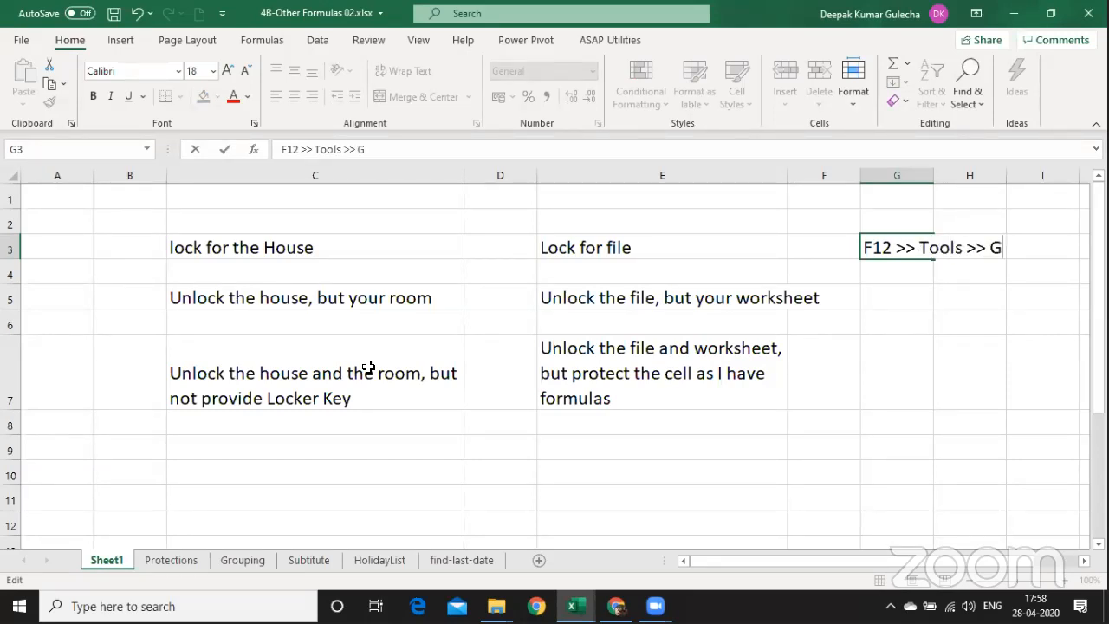
text(eneral Options)
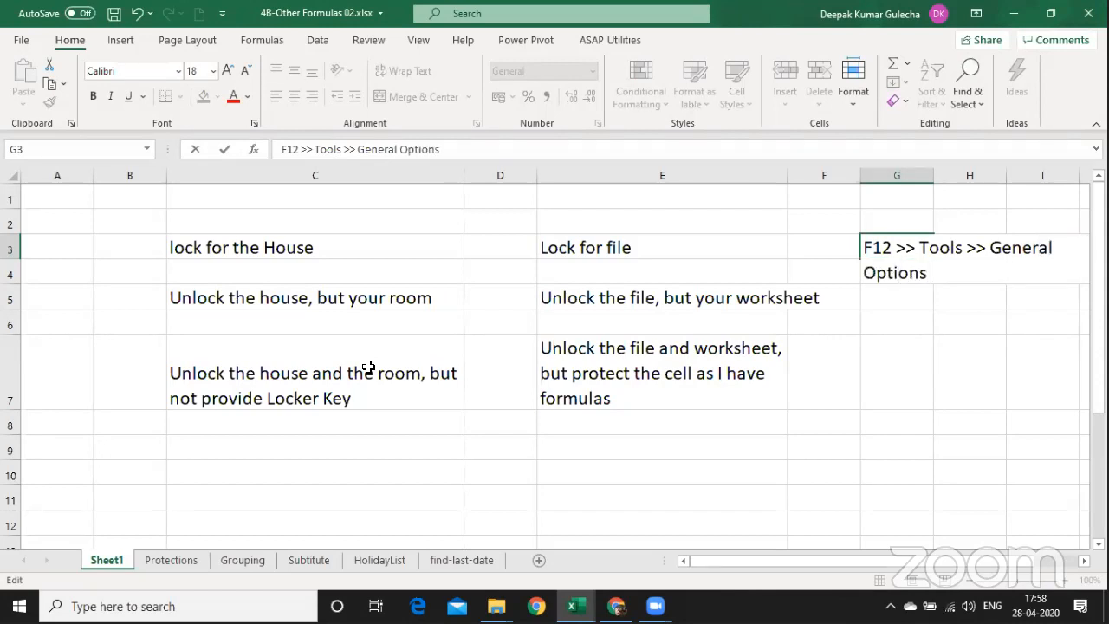
text( >)
key(Return)
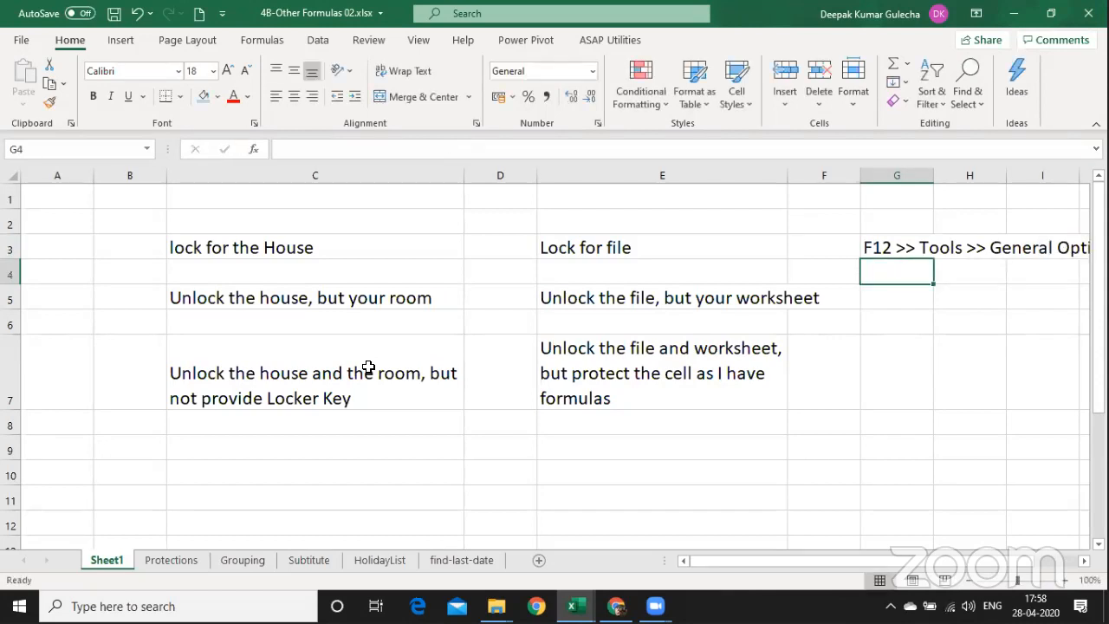
key(Up)
key(Left)
key(Left)
key(Left)
key(Left)
key(Left)
key(Left)
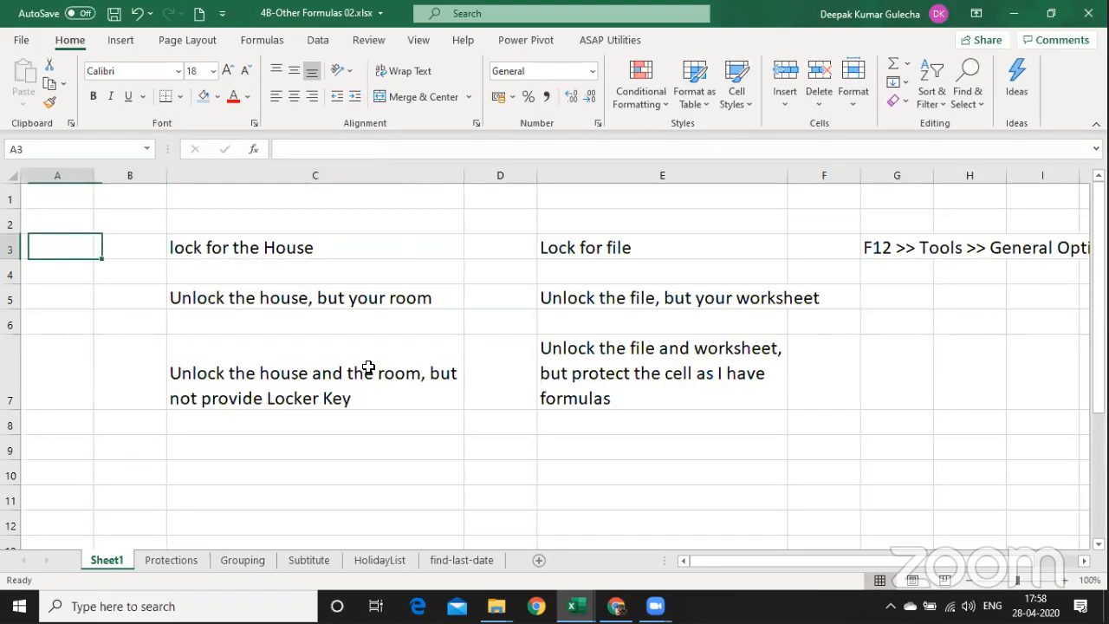
Delete the empty column A and zoom the sheet to 90%.
key(ctrl+space)
key(ctrl+minus)
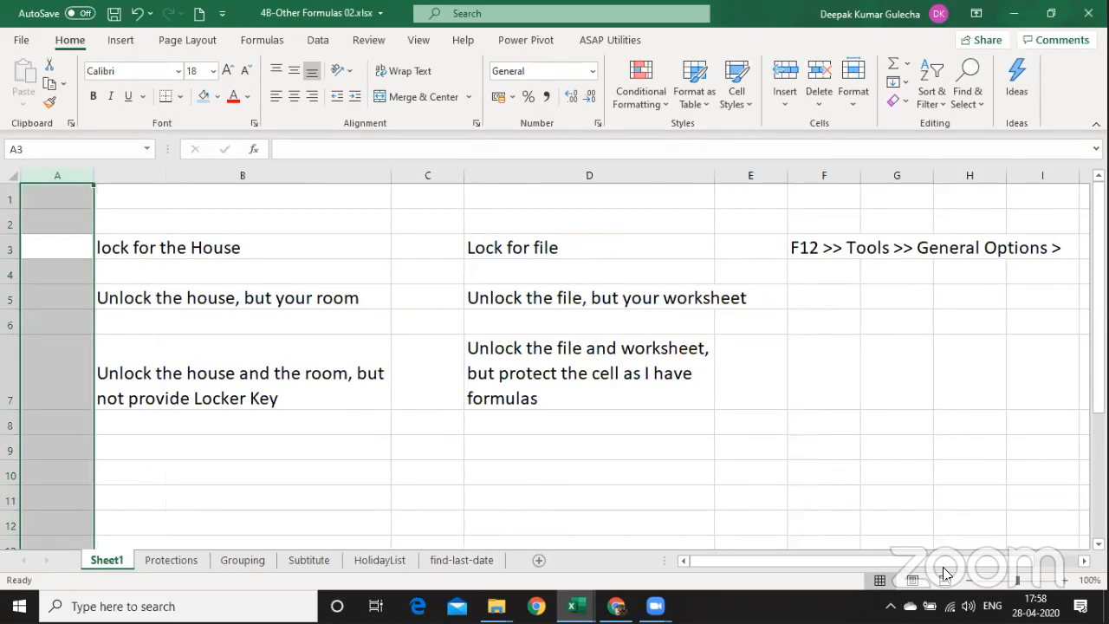
click(970, 580)
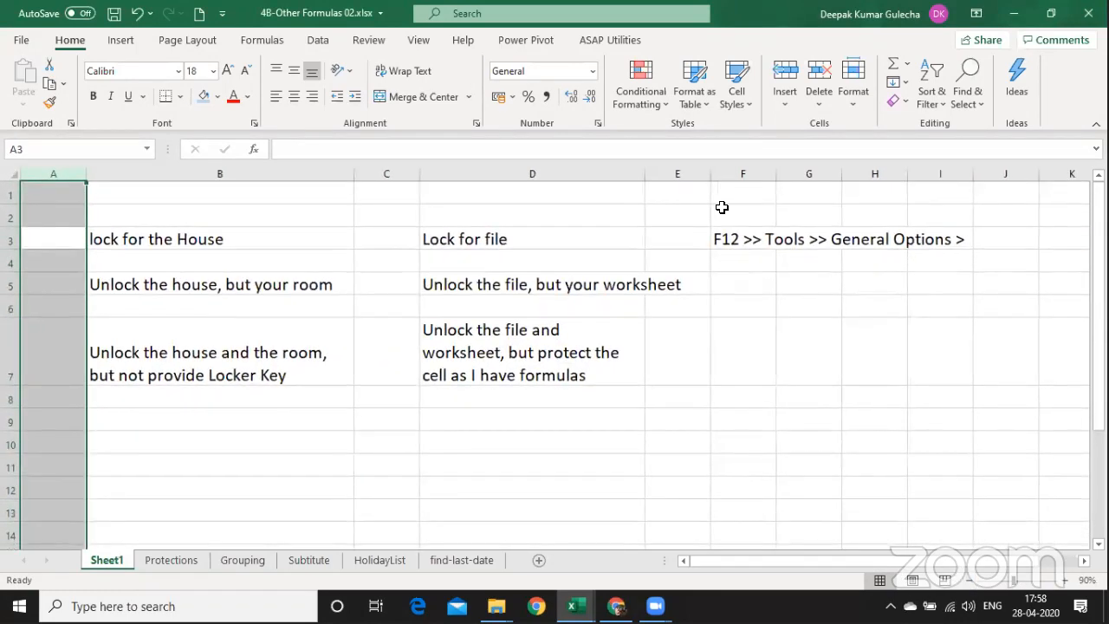
click(723, 209)
key(F12)
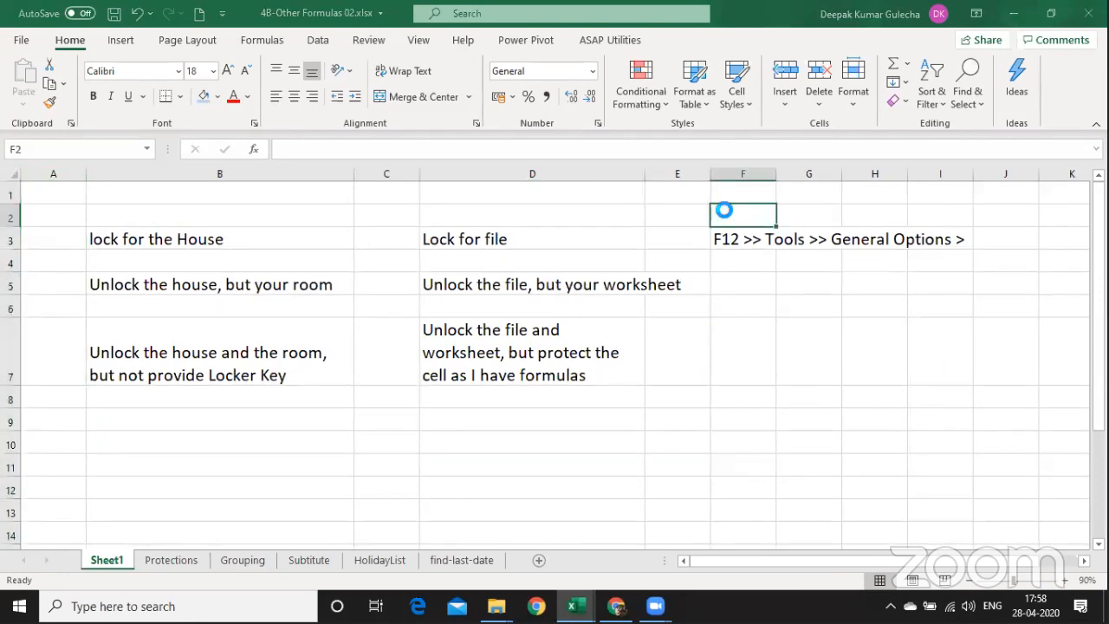
click(601, 536)
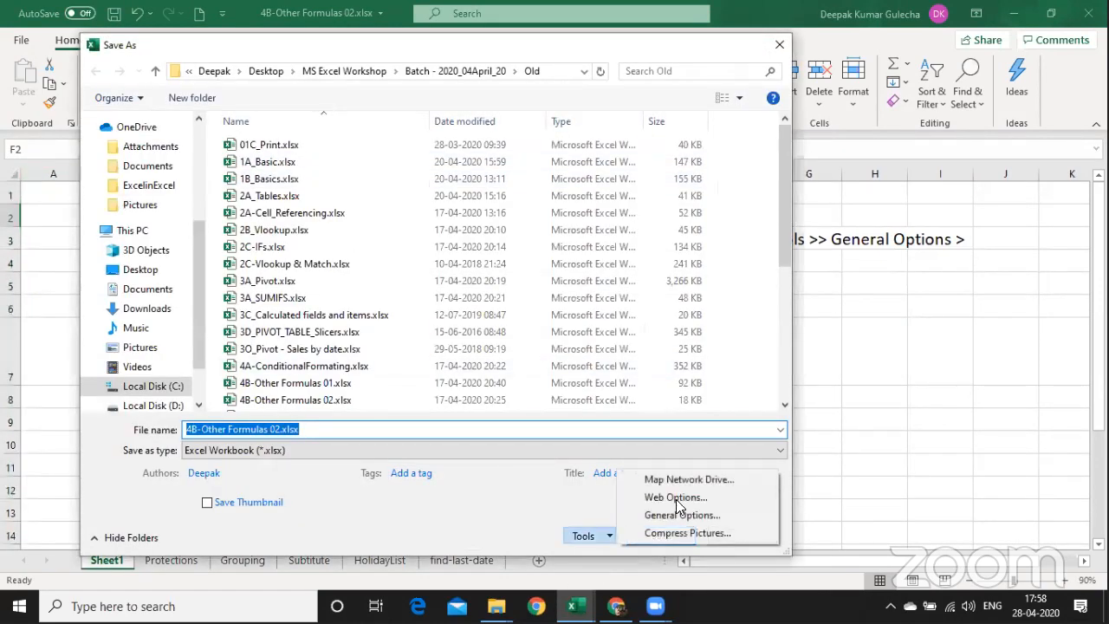
click(675, 514)
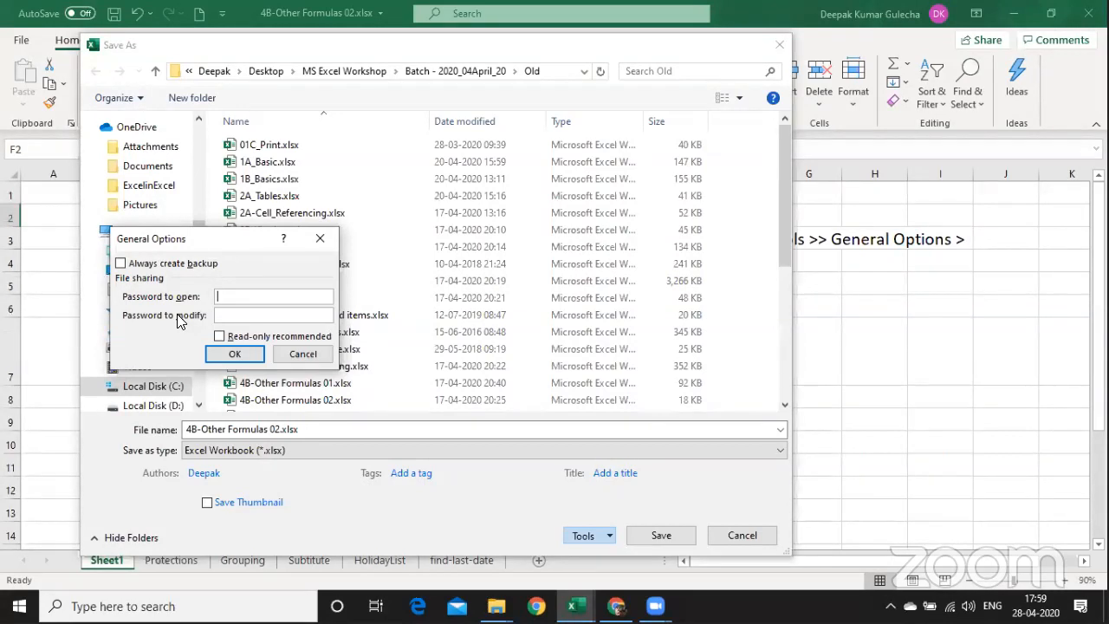
key(Return)
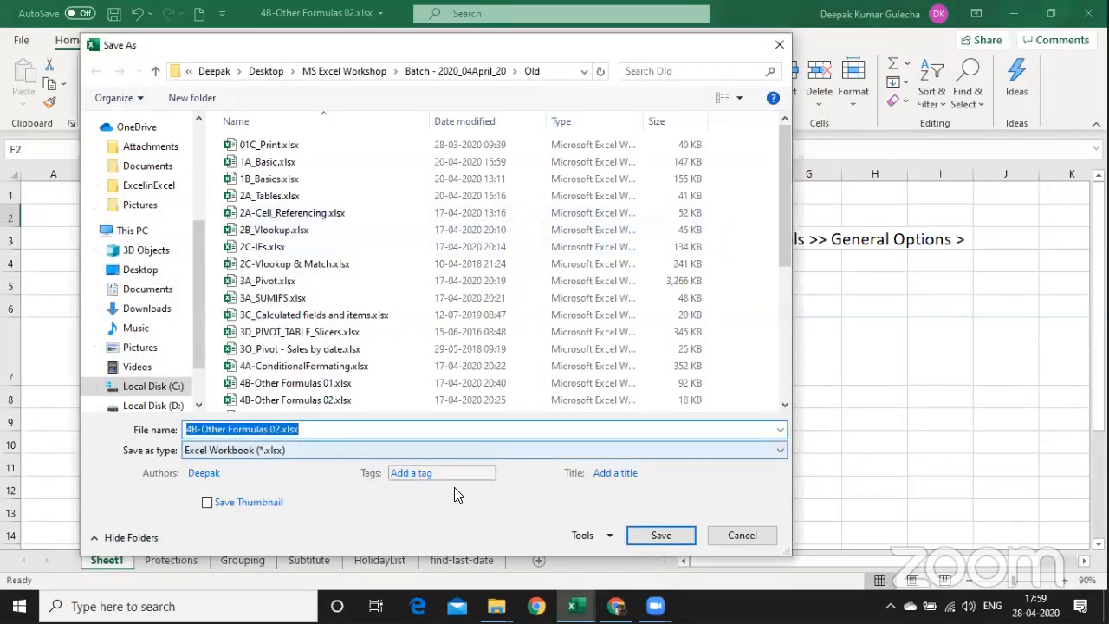
click(745, 534)
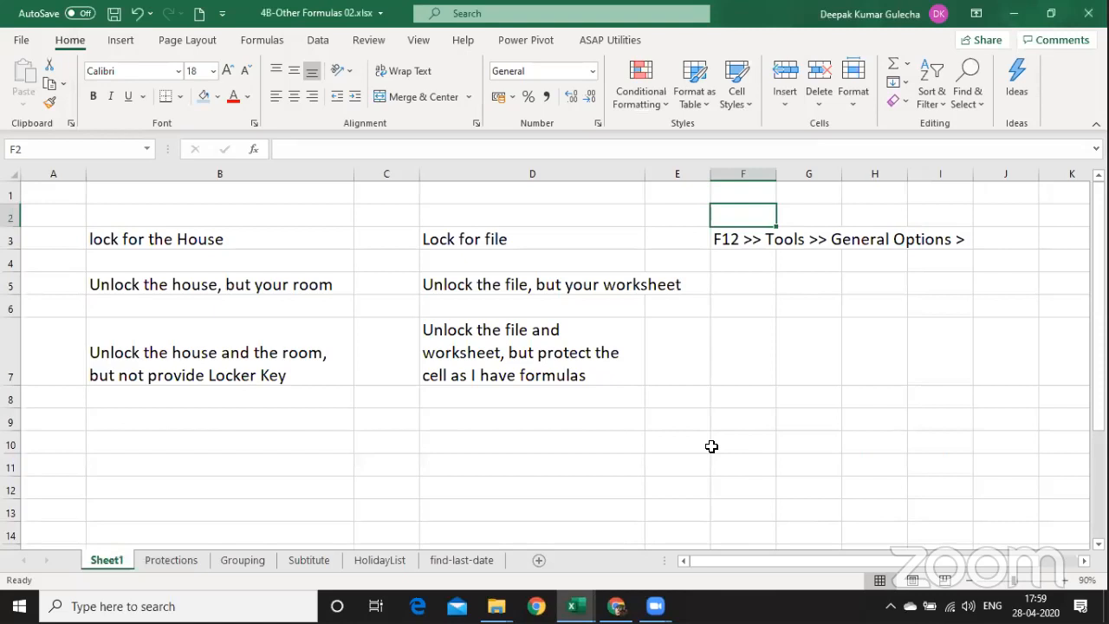
Open and close the file name and location panel.
click(195, 499)
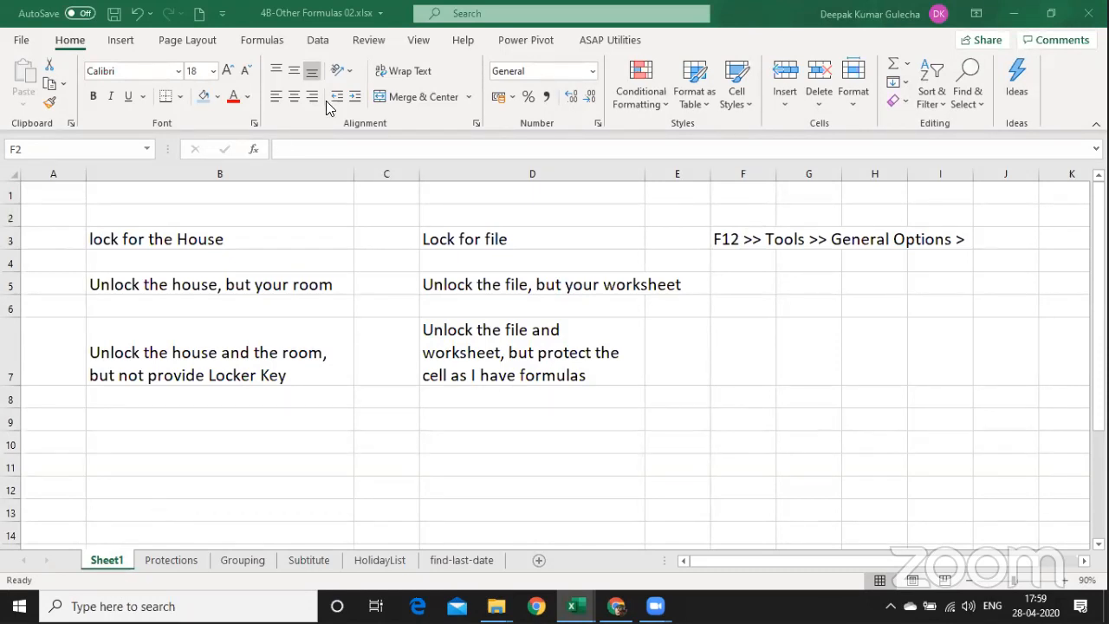
click(370, 14)
click(454, 44)
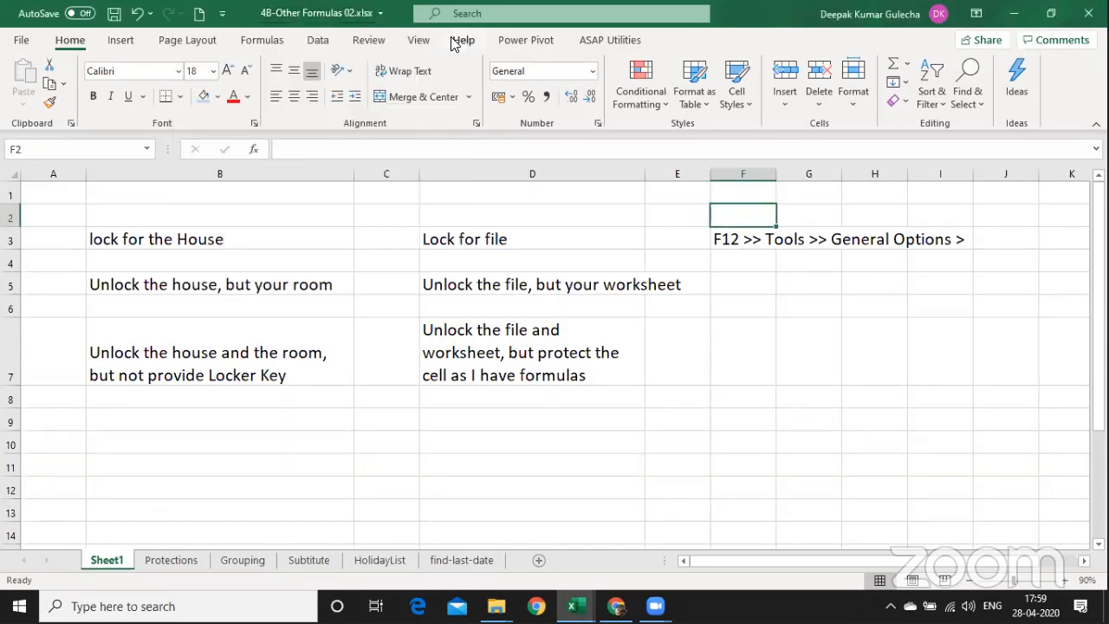
On the Review tab, open and cancel Protect Workbook repeatedly, then open Protect Sheet.
click(369, 40)
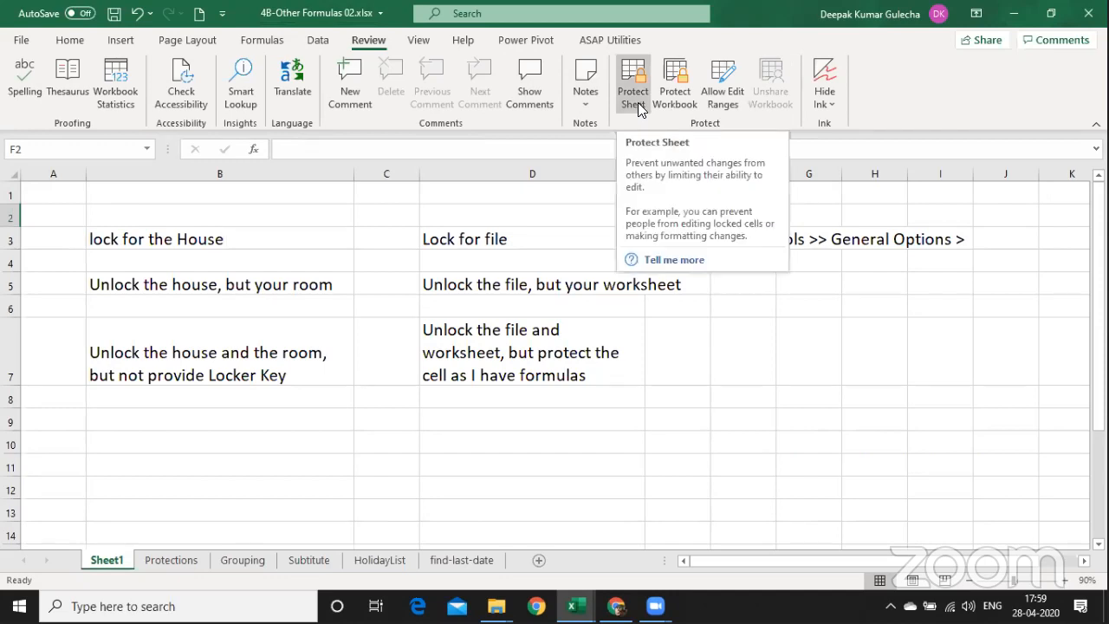
click(684, 102)
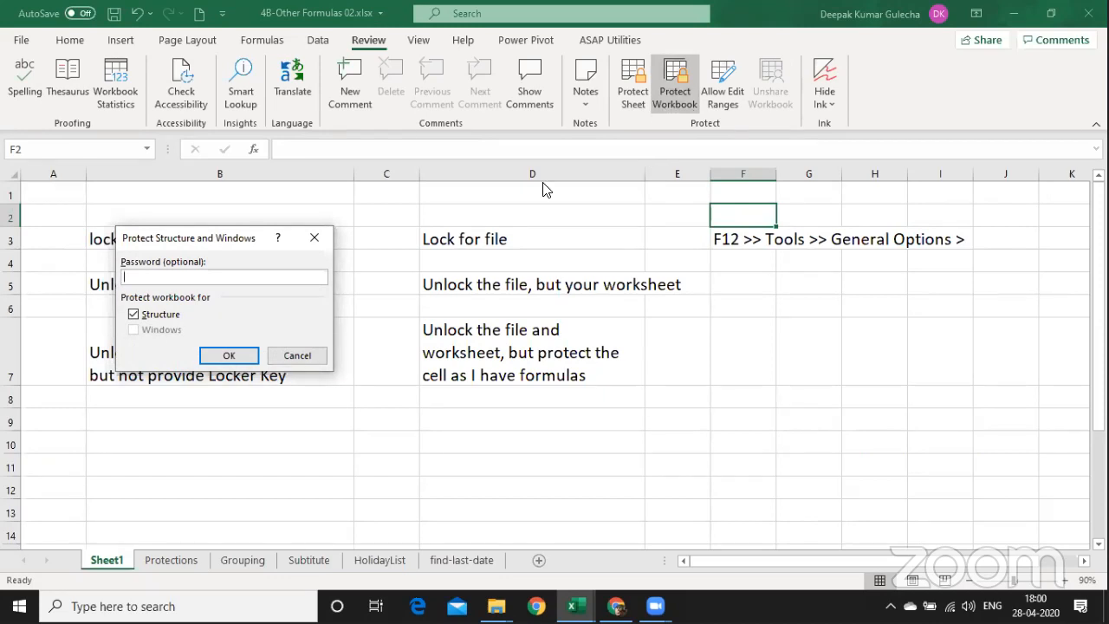
click(294, 354)
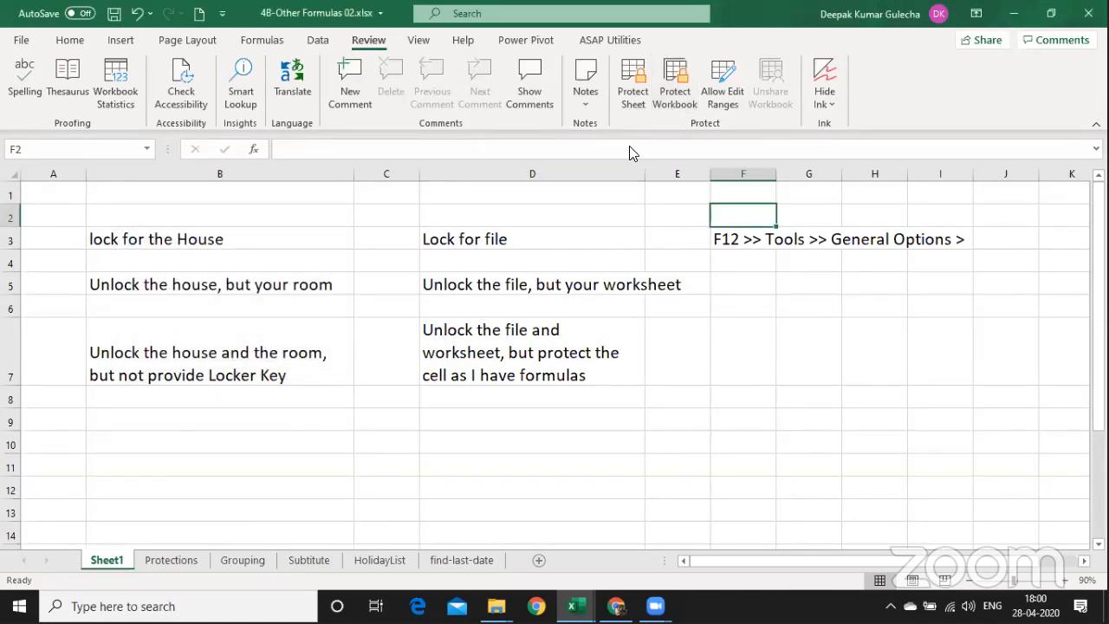
click(674, 100)
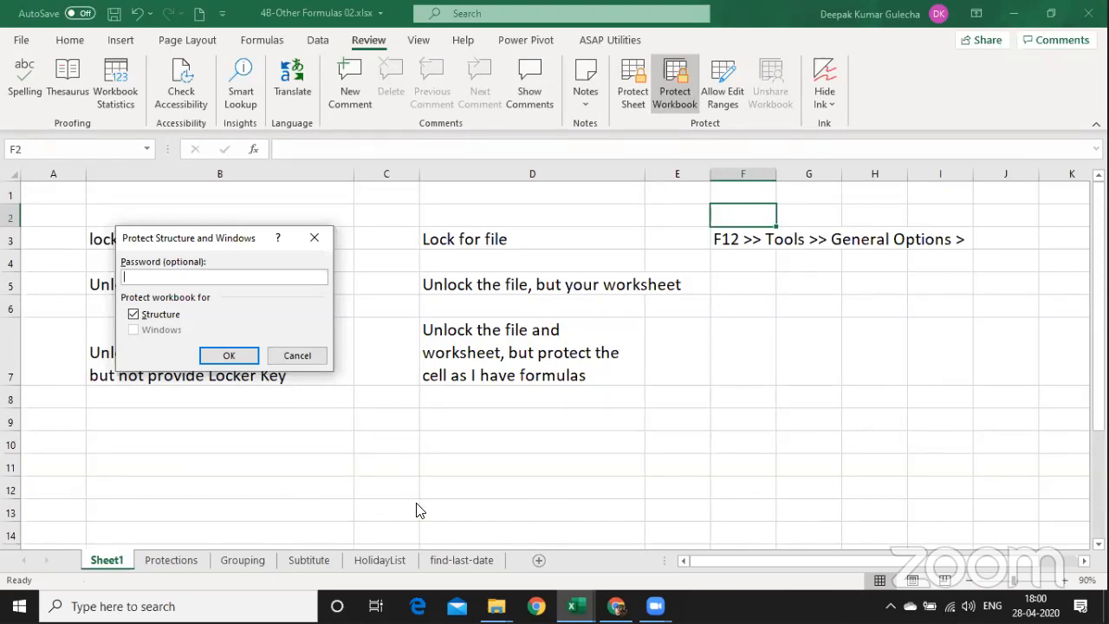
click(318, 356)
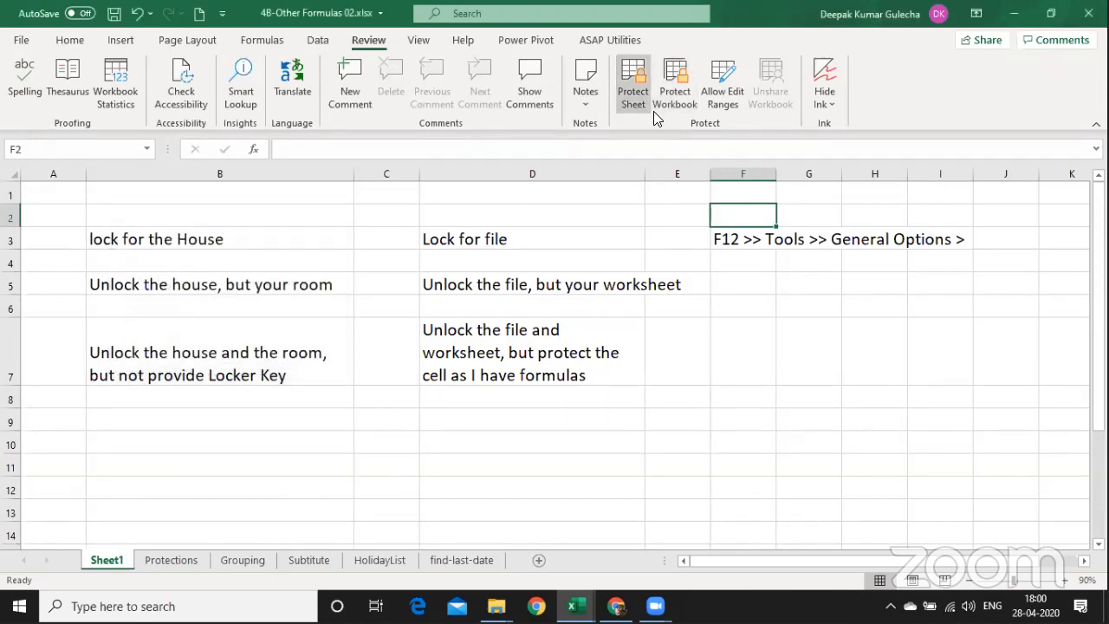
click(676, 98)
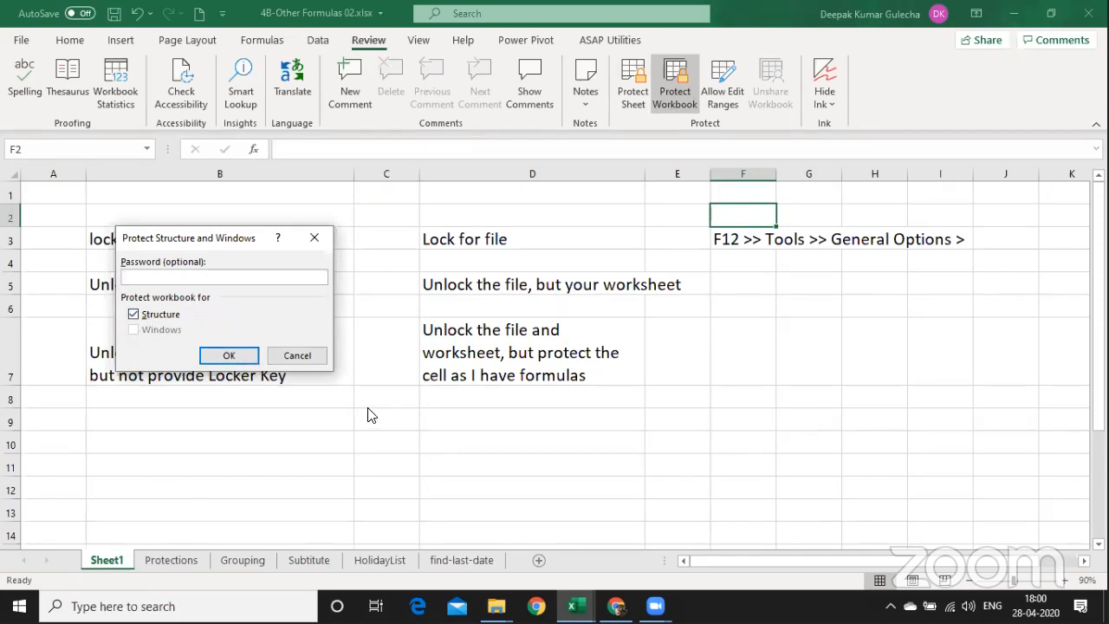
click(300, 358)
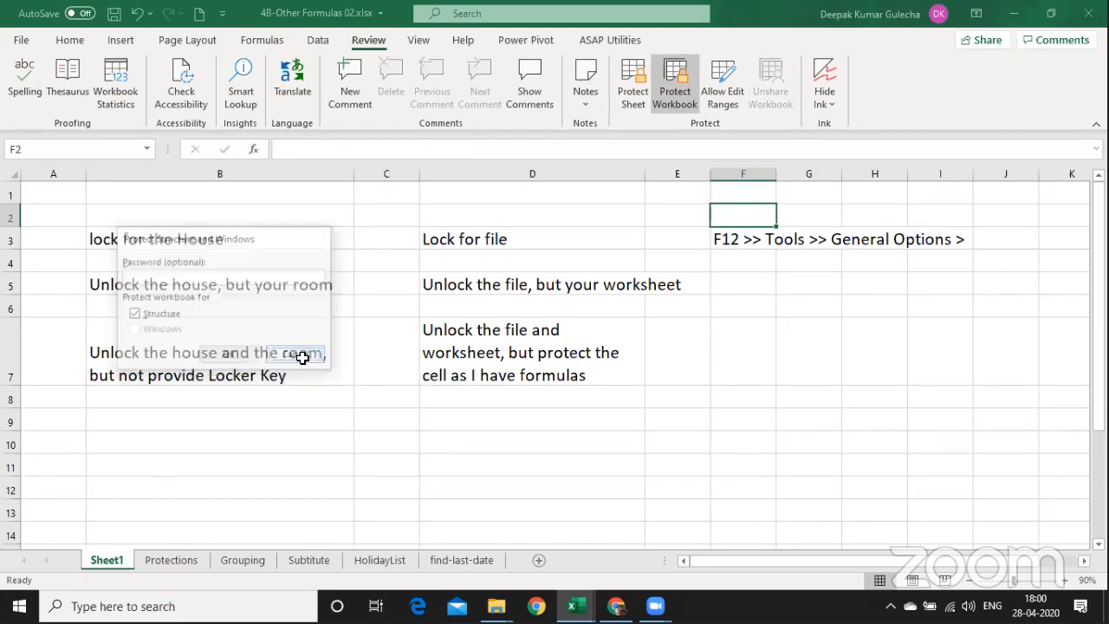
click(627, 109)
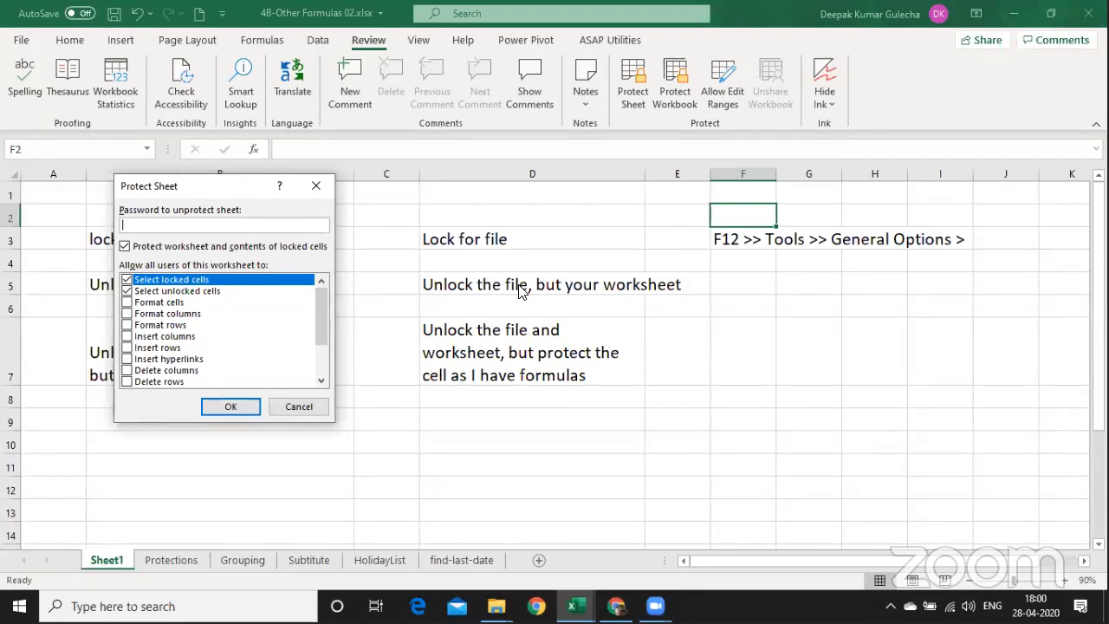
Cancel the Protect Sheet dialog, leaving Sheet1 unprotected, and select cell C11.
click(304, 406)
click(413, 464)
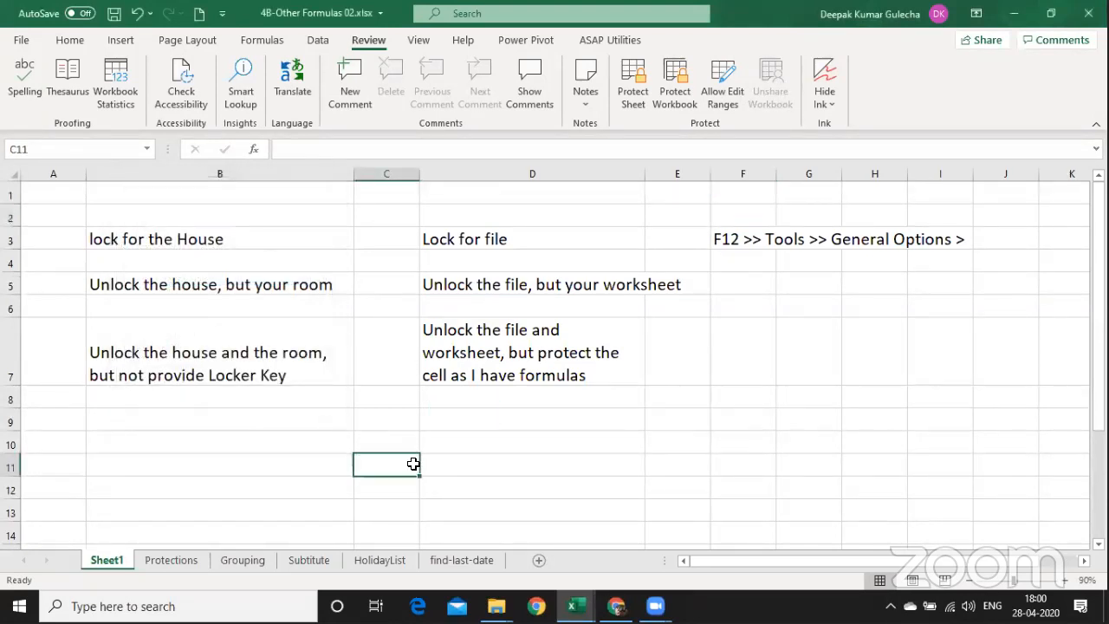
Enter the heading 'Input Column' in cell D17.
click(530, 466)
key(Down)
key(Down)
key(Down)
key(Down)
key(Down)
key(Down)
key(Down)
key(Down)
key(Down)
key(Down)
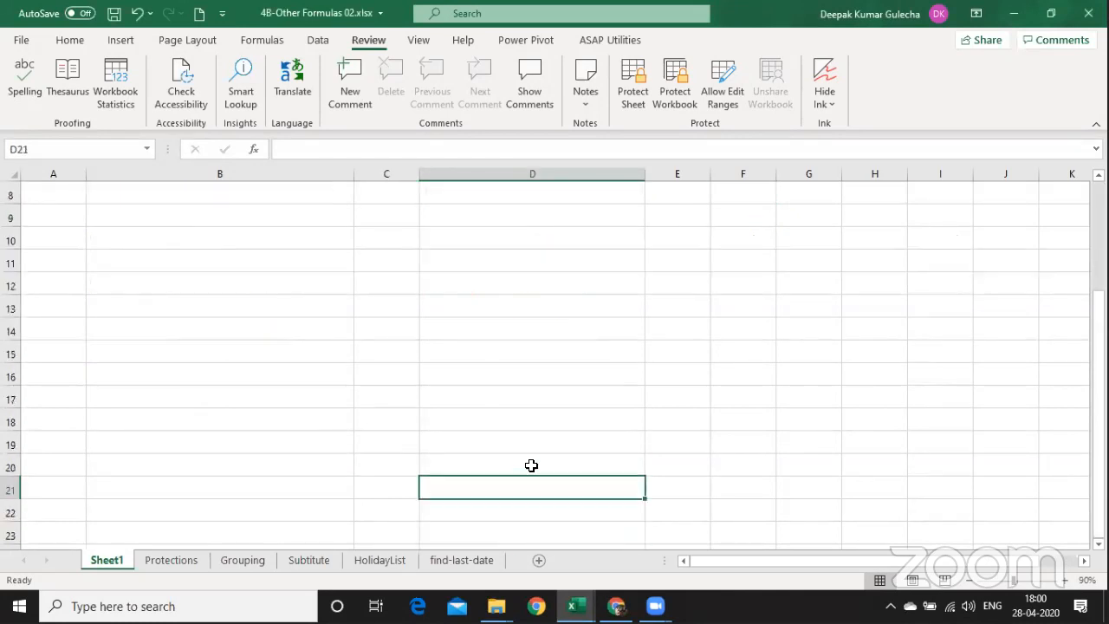
key(Down)
key(Down)
key(Down)
key(Down)
key(Down)
key(Down)
key(Down)
key(Down)
key(Up)
key(Up)
key(Up)
key(Up)
key(Up)
key(Up)
key(Up)
key(Up)
key(Up)
key(Up)
key(Up)
key(Up)
text(I)
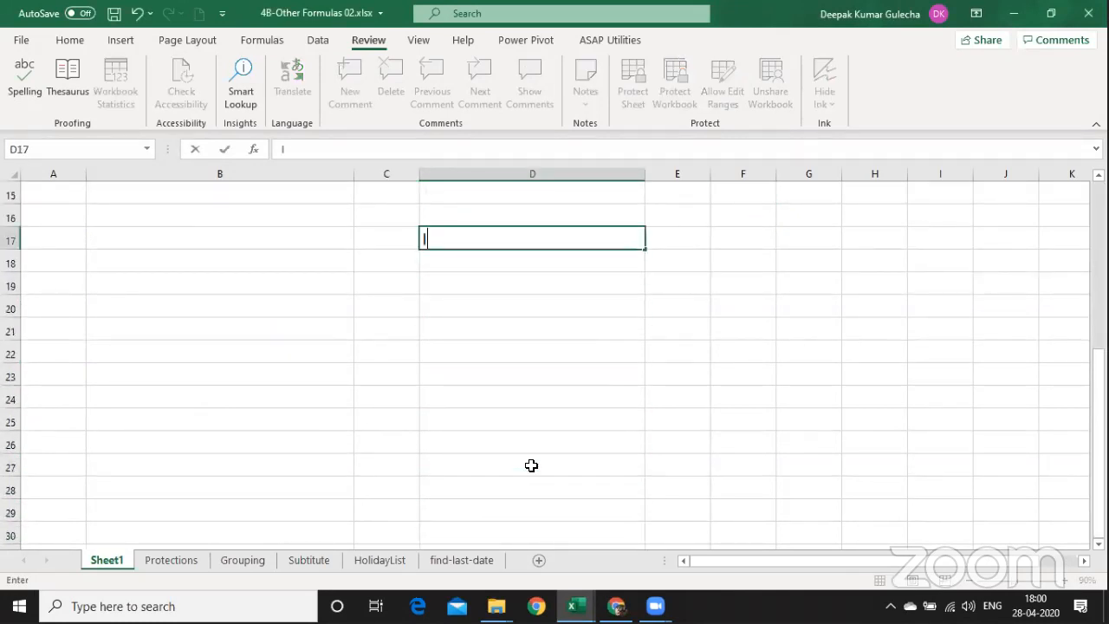
text(nput Colu,n)
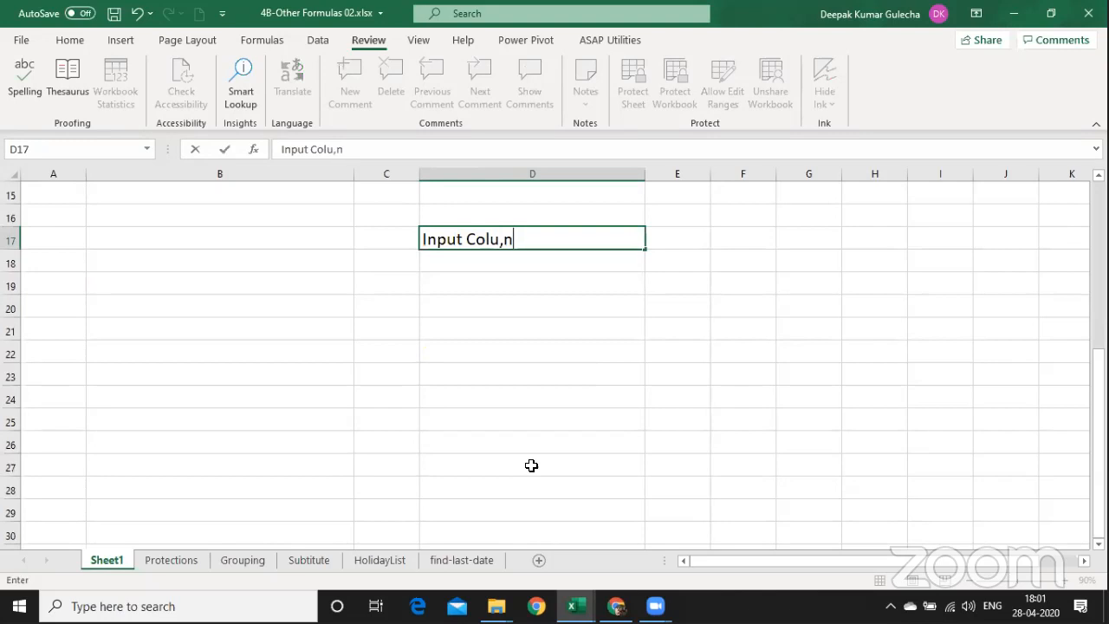
key(BackSpace)
key(BackSpace)
text(mn)
key(Return)
key(Return)
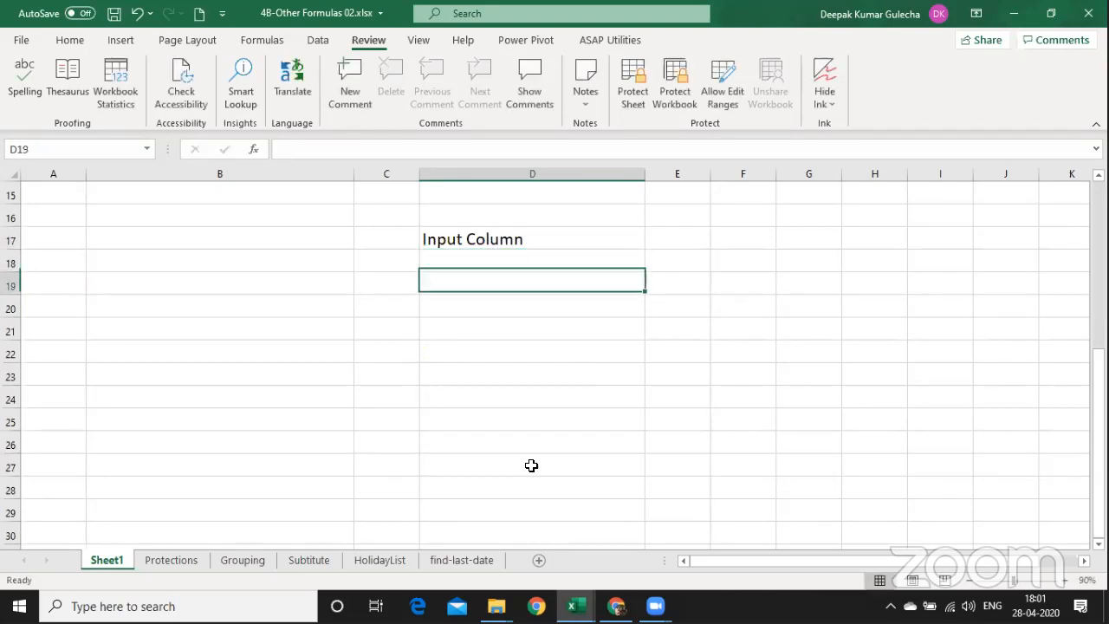
Enter 'Qty' in D19, copy column D's width to column E, and narrow both columns.
text(Qty)
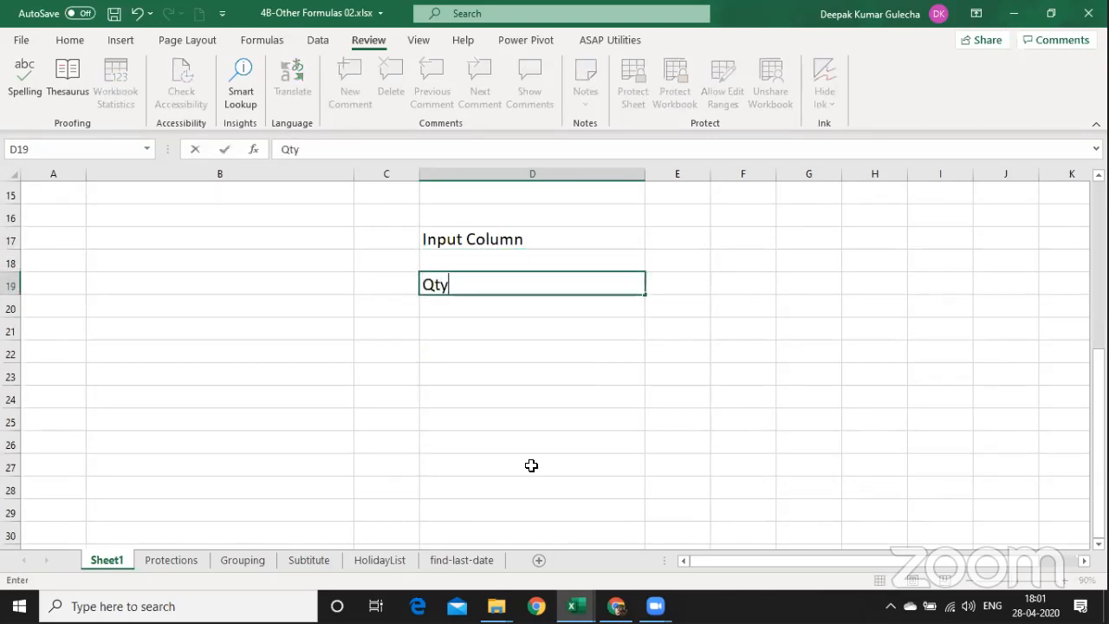
key(ctrl+Return)
key(ctrl+c)
key(Right)
key(ctrl+alt+v)
key(w)
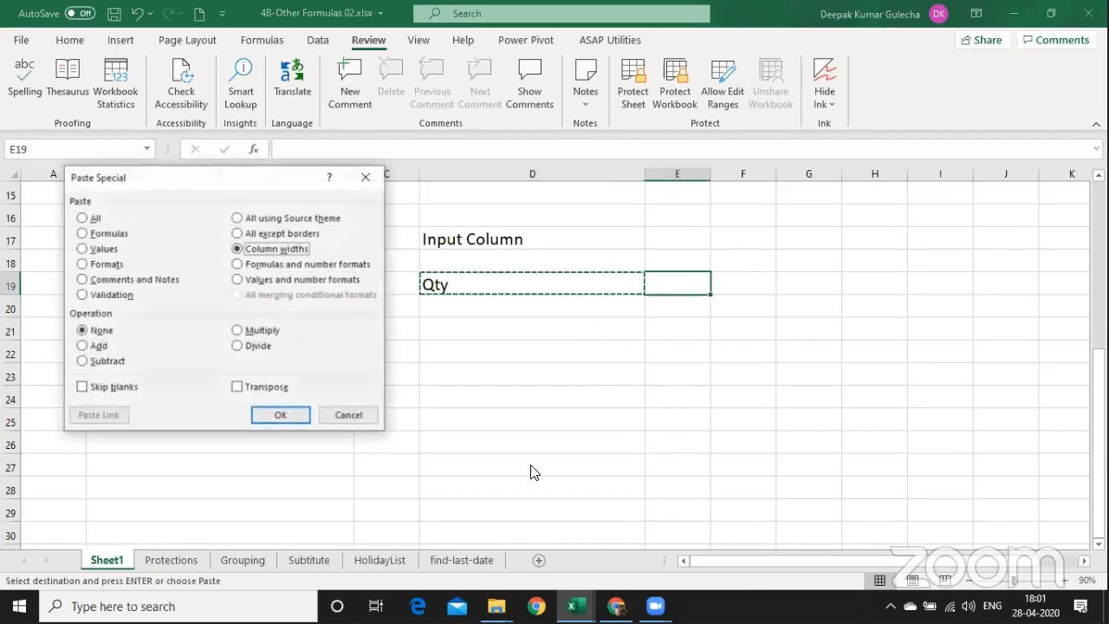
key(Return)
key(Right)
key(Left)
key(Left)
key(shift+Right)
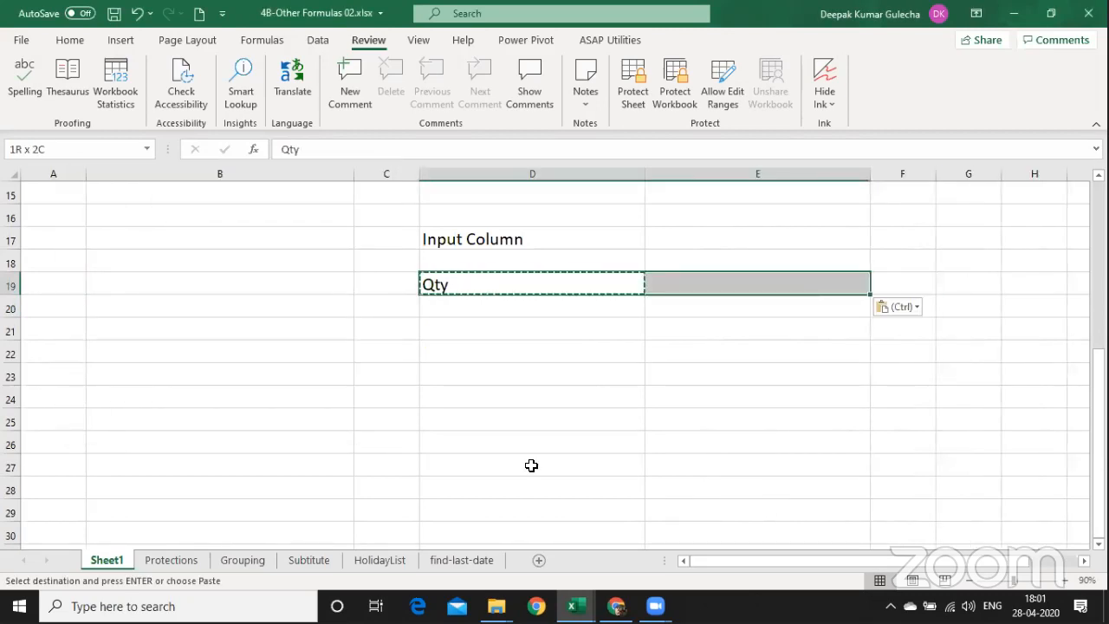
drag(591, 172, 553, 174)
Enter the heading 'Value / formula Column' in cell E17.
click(593, 241)
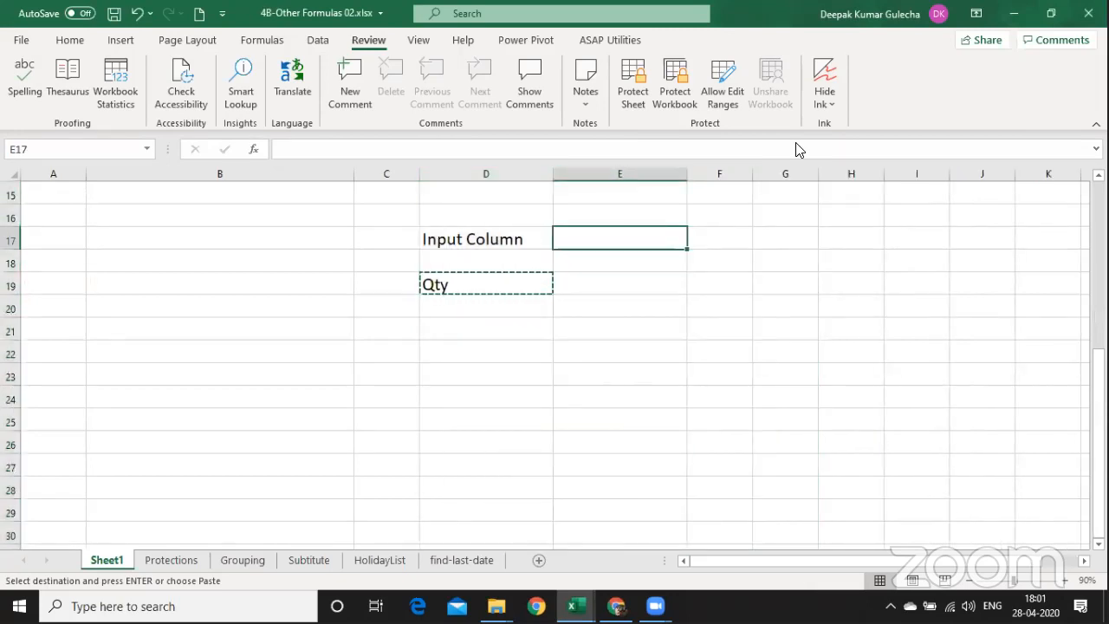
key(Escape)
text(Value)
key(Return)
key(Return)
key(Up)
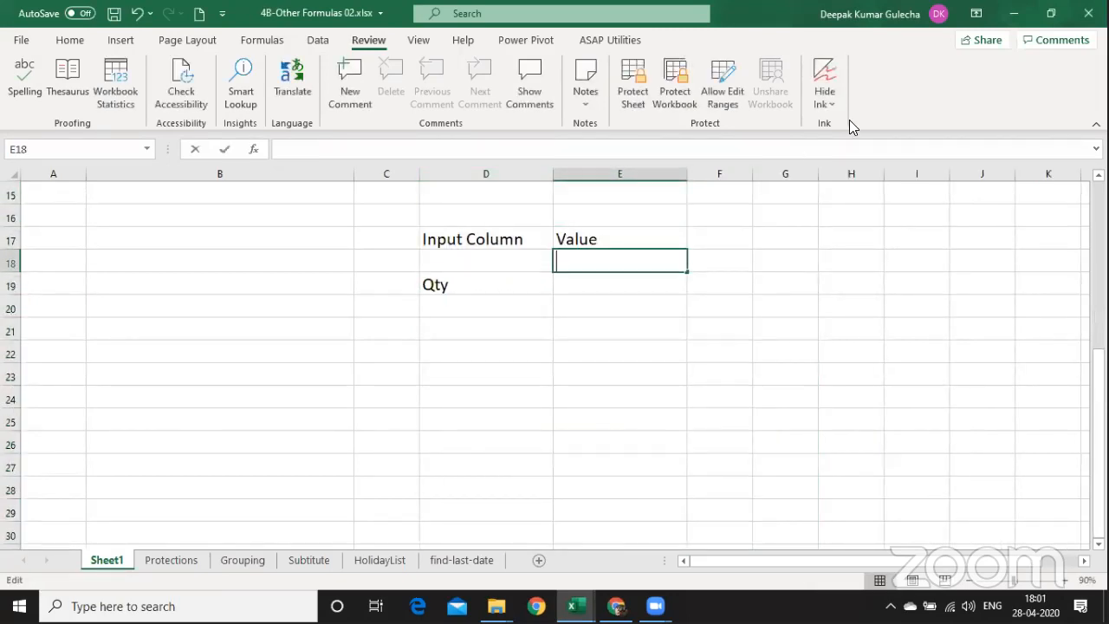
key(Up)
key(F2)
text(/ formular)
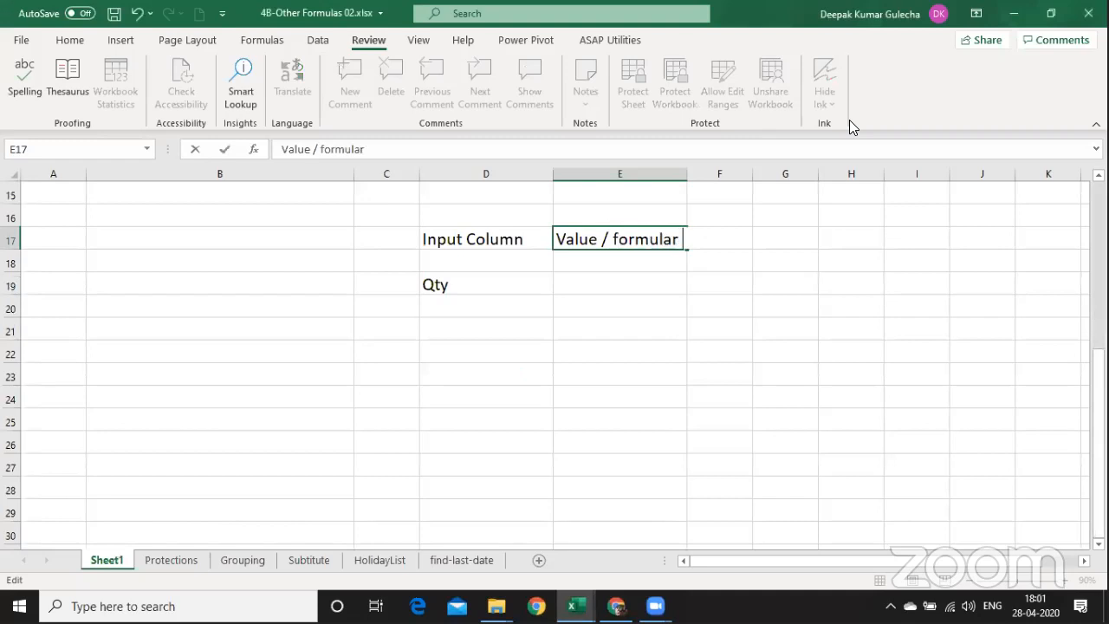
key(BackSpace)
text(Column)
key(Return)
Type 'Proposition' into E19, correcting the typos, and return to E20.
key(Down)
text(Value)
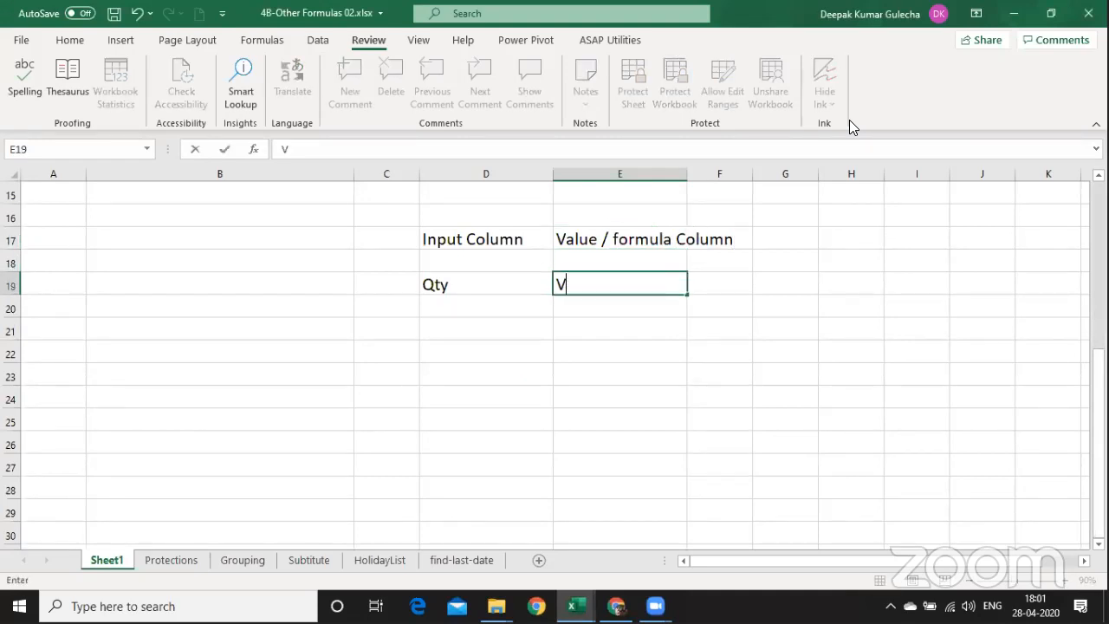
key(BackSpace)
key(BackSpace)
key(BackSpace)
key(BackSpace)
key(BackSpace)
text(Proppos)
key(BackSpace)
key(BackSpace)
key(BackSpace)
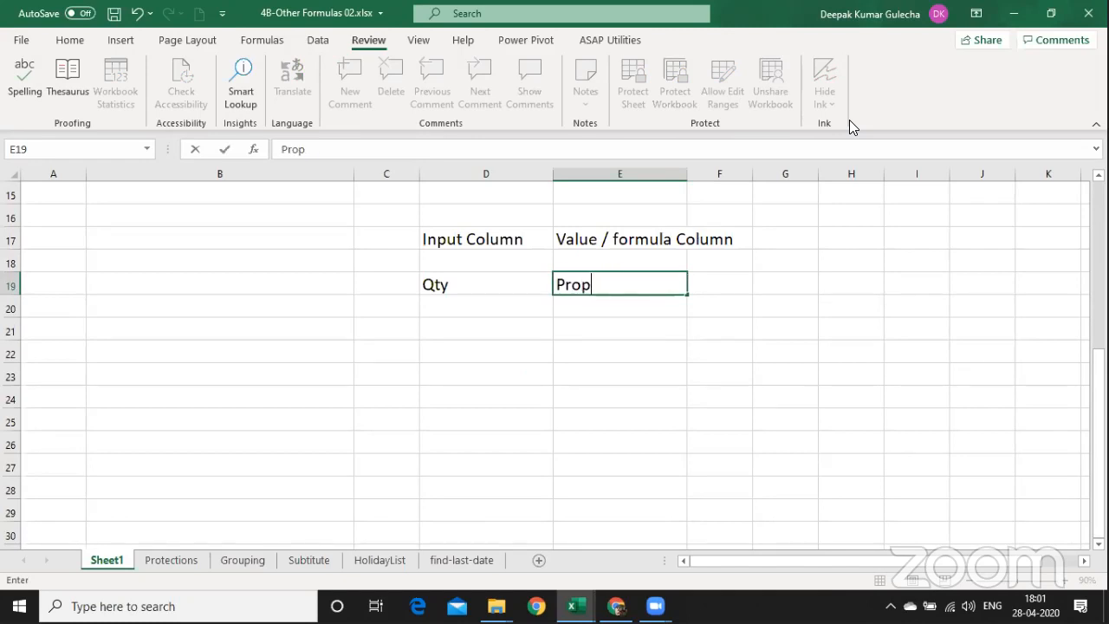
text(ositioo)
key(BackSpace)
key(BackSpace)
text(on)
key(Return)
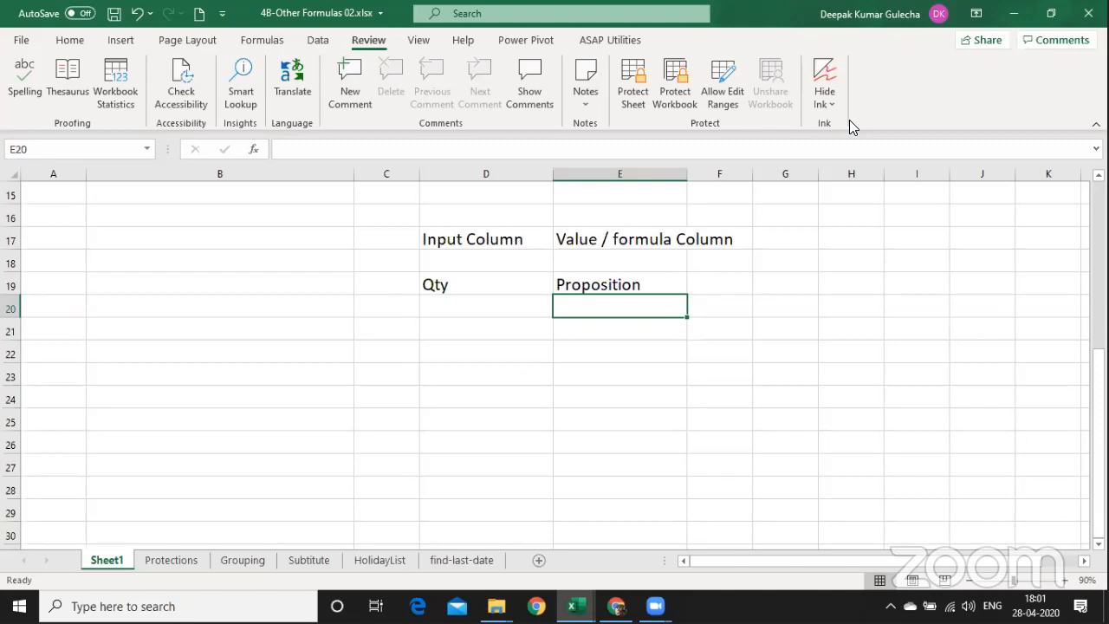
key(Up)
key(Down)
Fill E20:E28 with the formula =D20*15.5*96% in one entry.
key(shift+Down)
key(shift+Down)
key(shift+Down)
key(shift+Down)
key(shift+Down)
key(shift+Down)
key(shift+Down)
key(shift+Down)
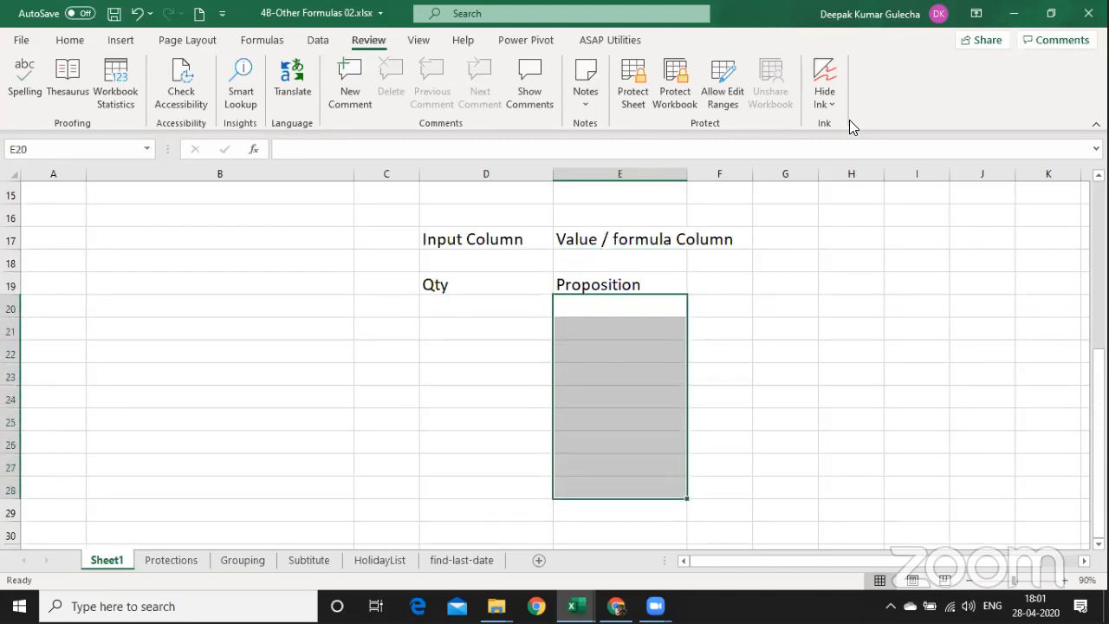
text(=)
key(Left)
text(*)
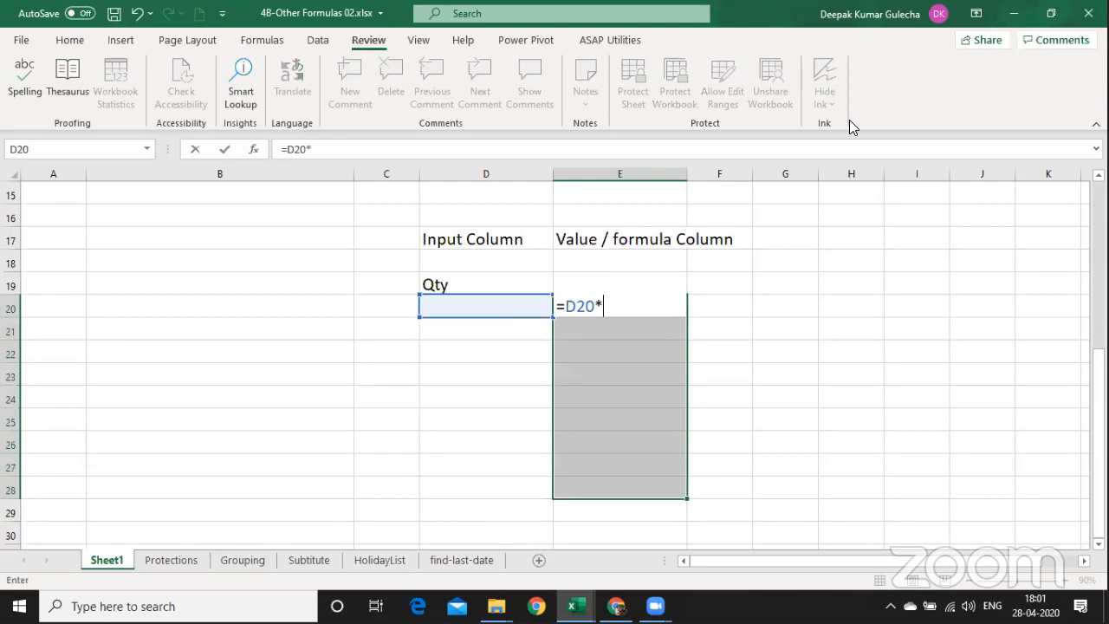
text(15.5*)
text(96)
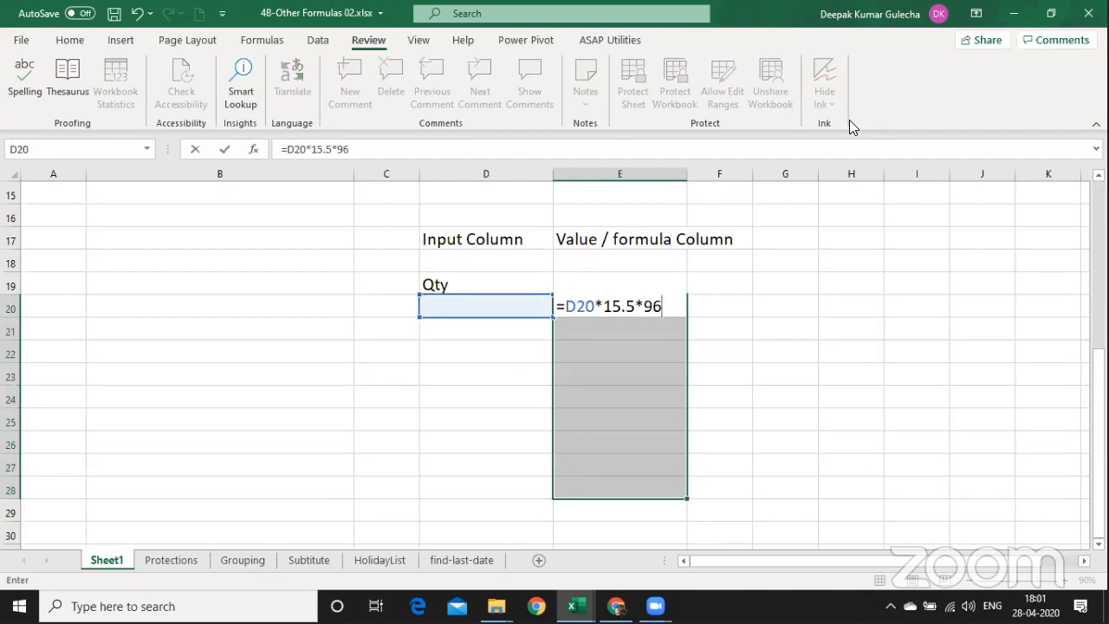
text(%)
key(ctrl+Return)
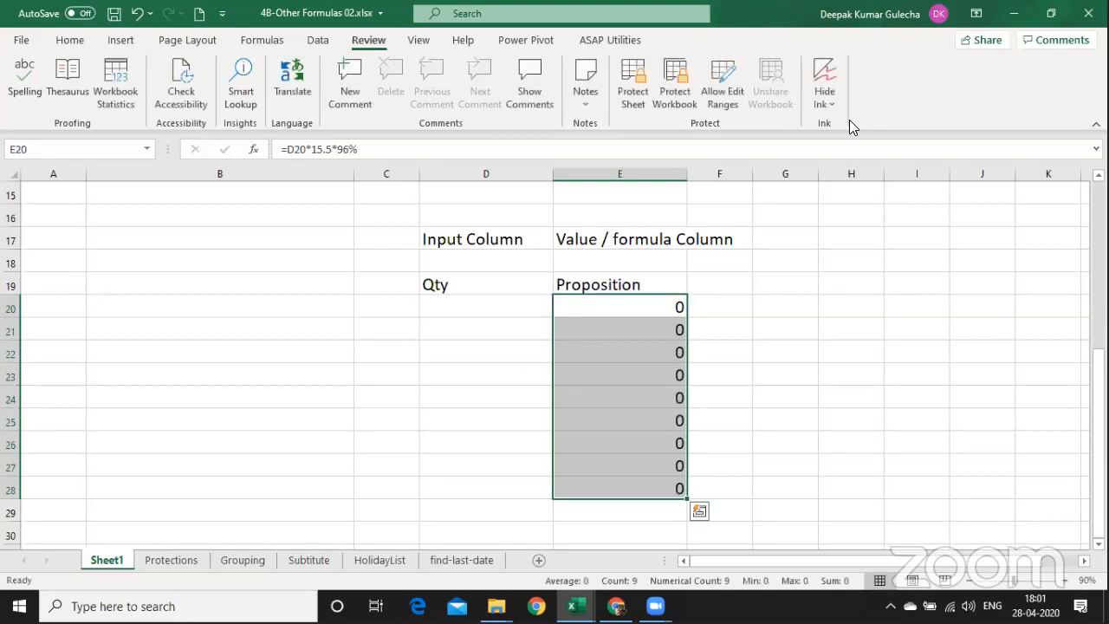
Enter the quantities 1, 234, 12 and 14 in D20:D23.
key(Left)
text(1)
key(Return)
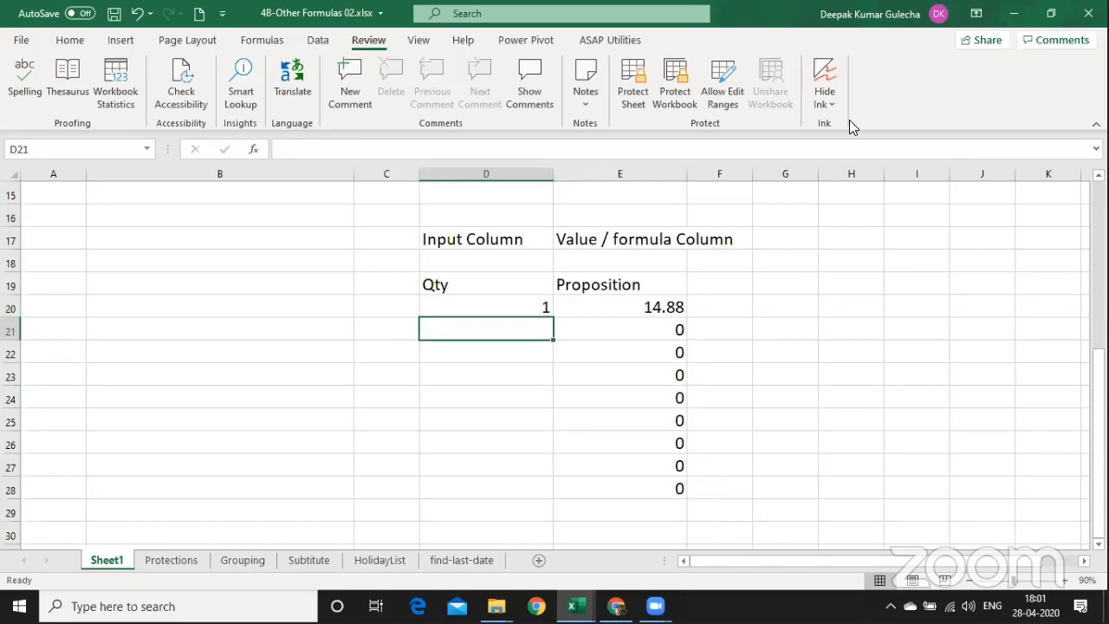
text(234)
key(Return)
text(12)
key(Return)
text(12)
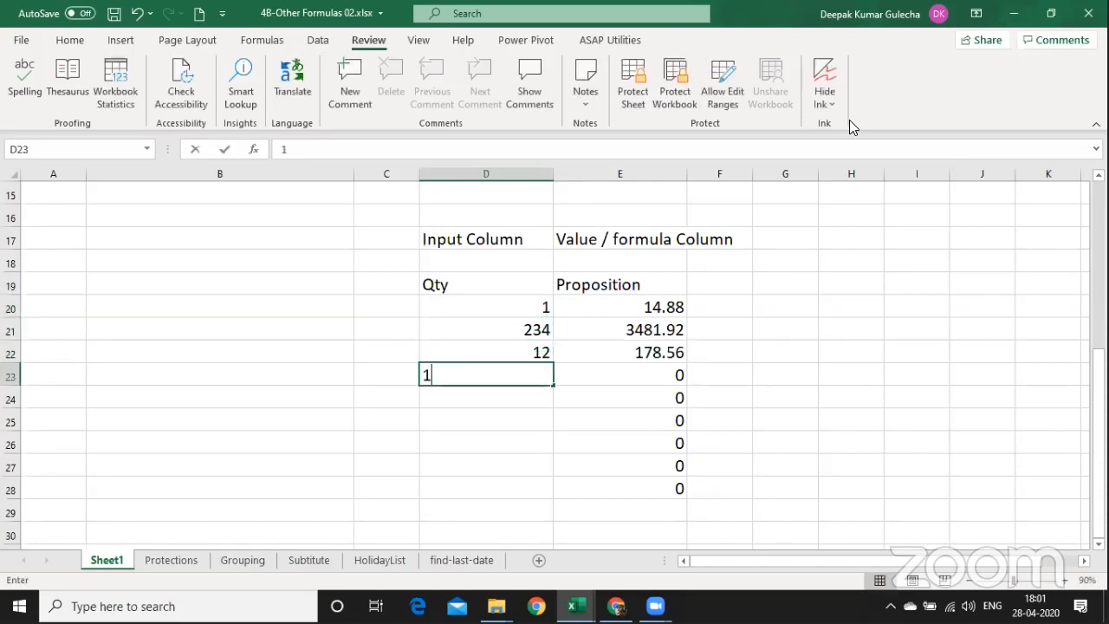
key(Return)
key(Up)
text(1)
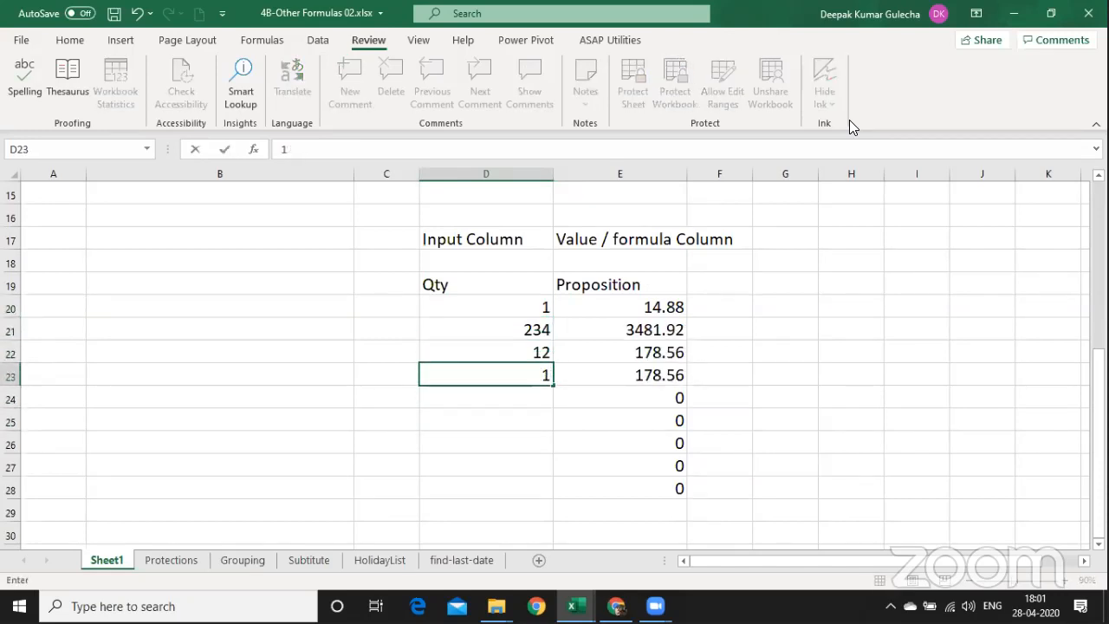
text(4)
key(Tab)
key(Up)
key(Up)
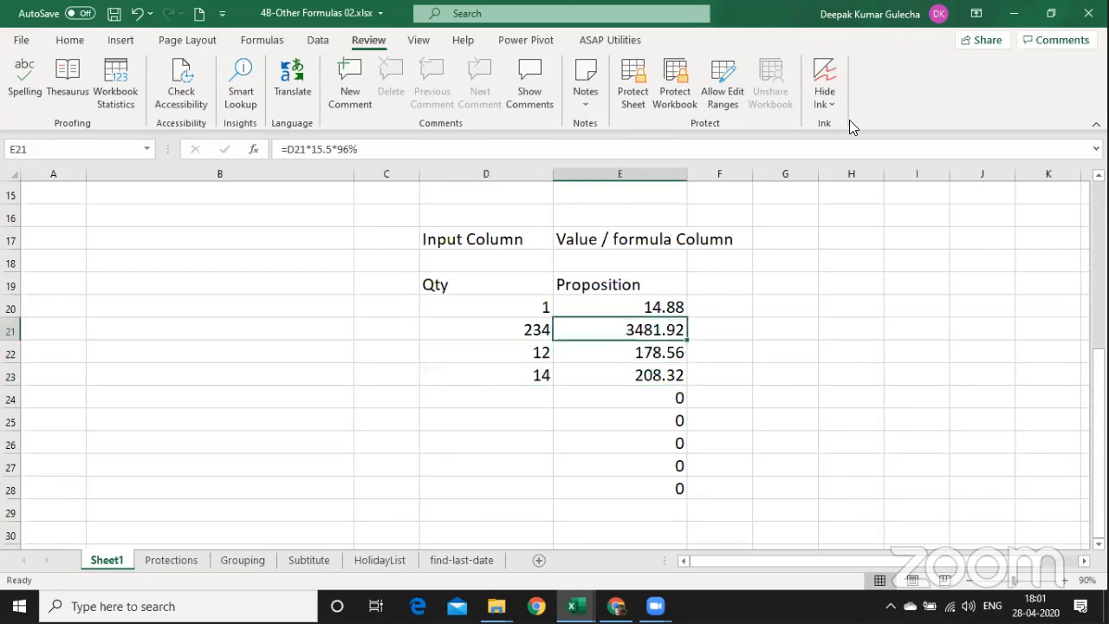
key(Up)
key(ctrl+shift+Down)
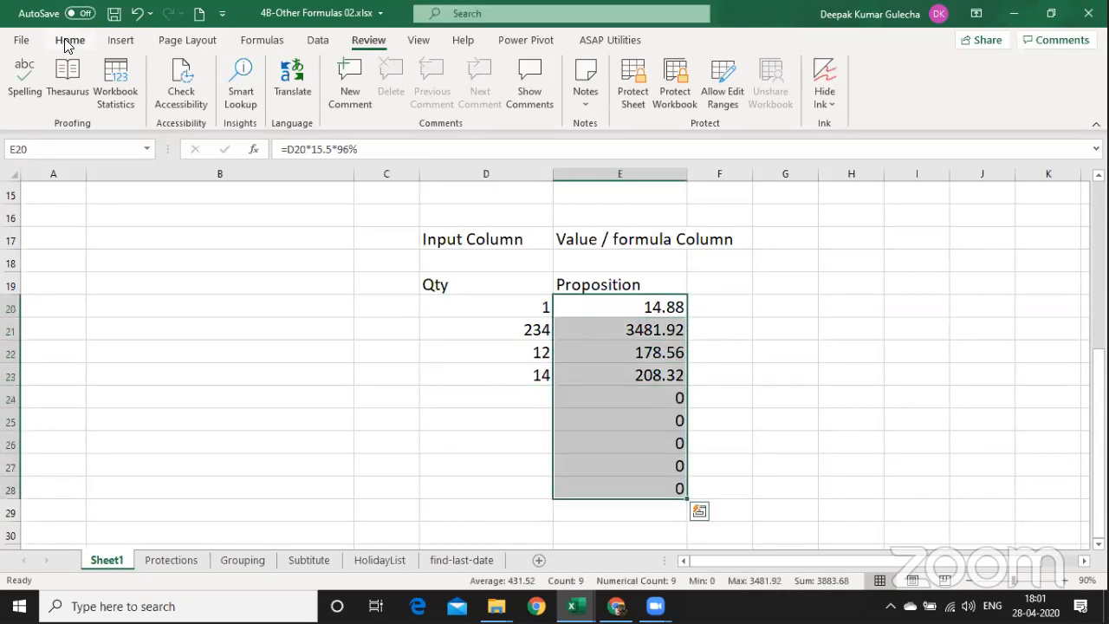
Format the Proposition values E20:E28 in Comma Style with one decimal place.
click(68, 43)
click(589, 97)
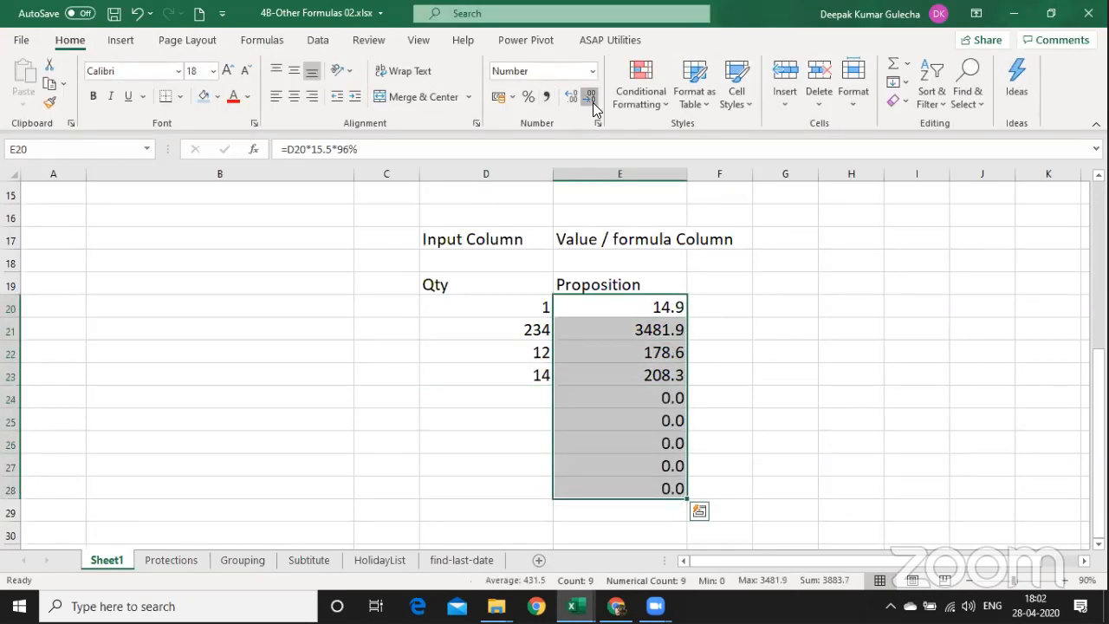
click(592, 101)
click(546, 96)
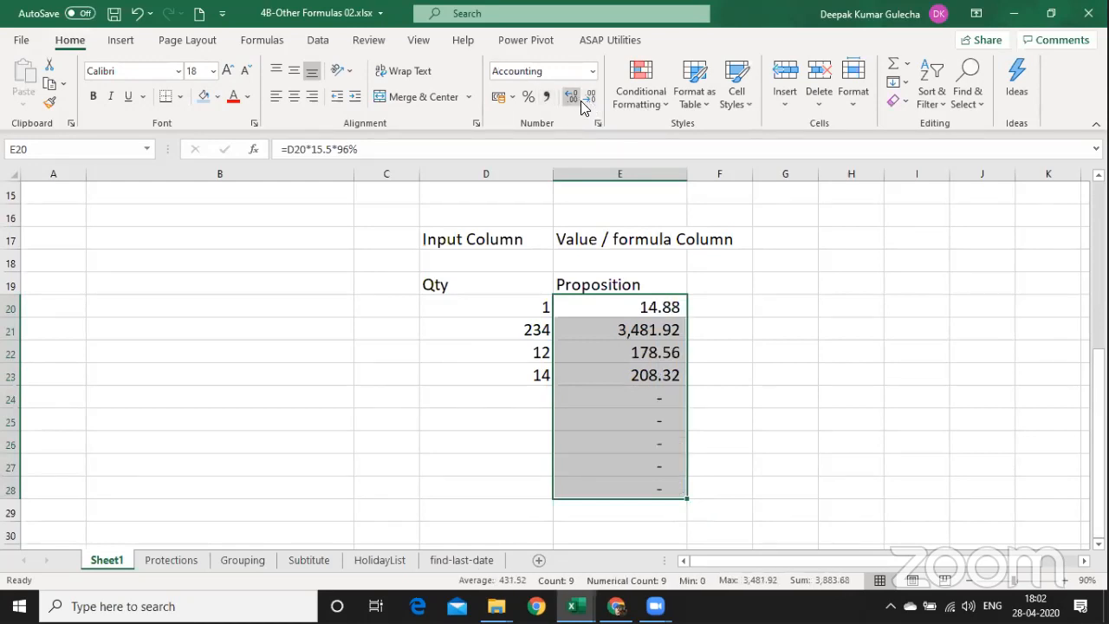
click(585, 101)
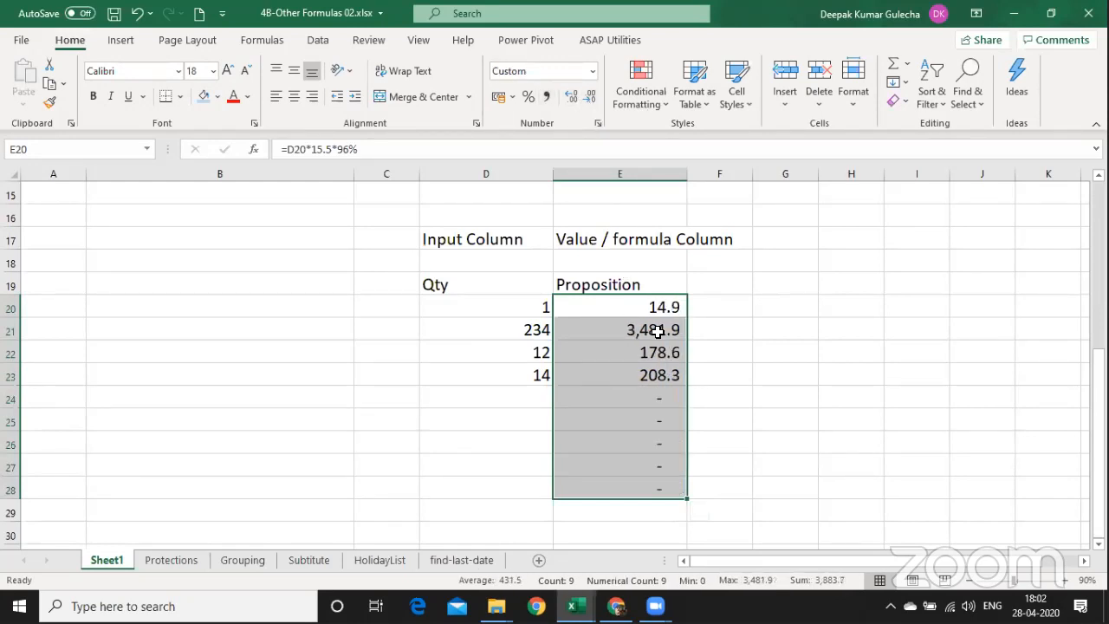
key(ctrl+1)
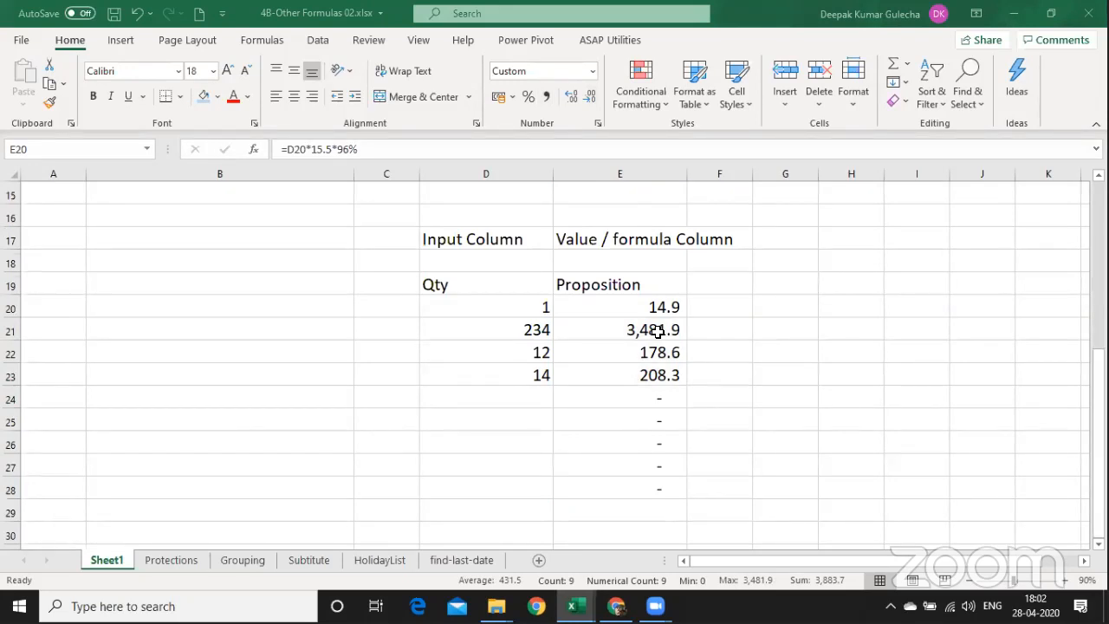
key(Escape)
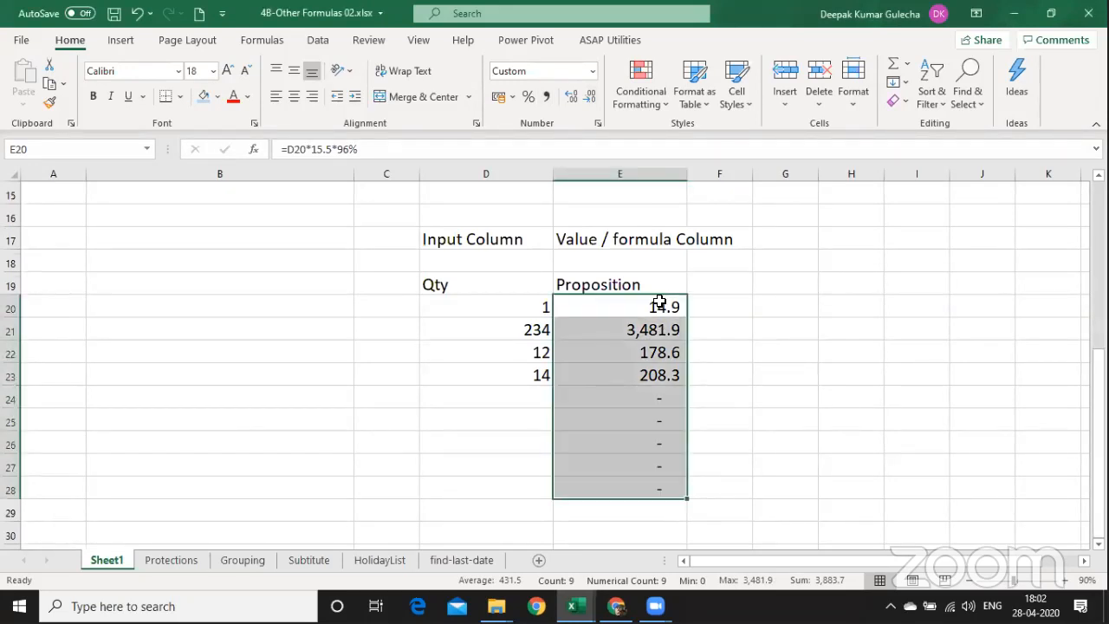
Give E20:E28 a light-blue fill, then select every cell on the sheet.
click(204, 95)
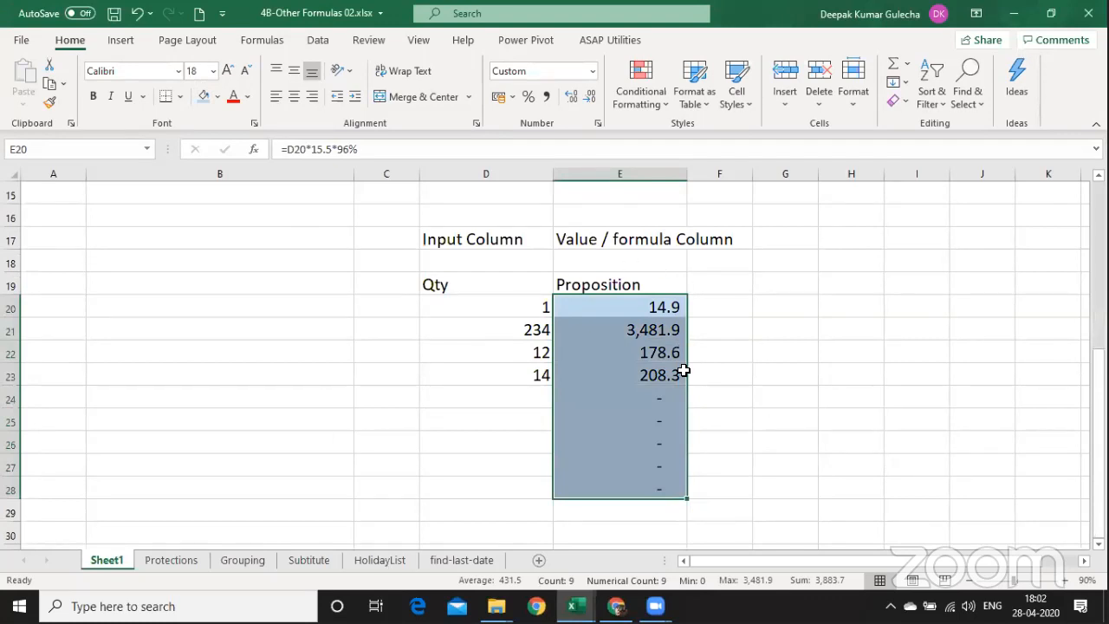
click(488, 441)
key(Right)
key(Up)
key(Up)
key(Up)
key(Up)
key(Up)
key(Up)
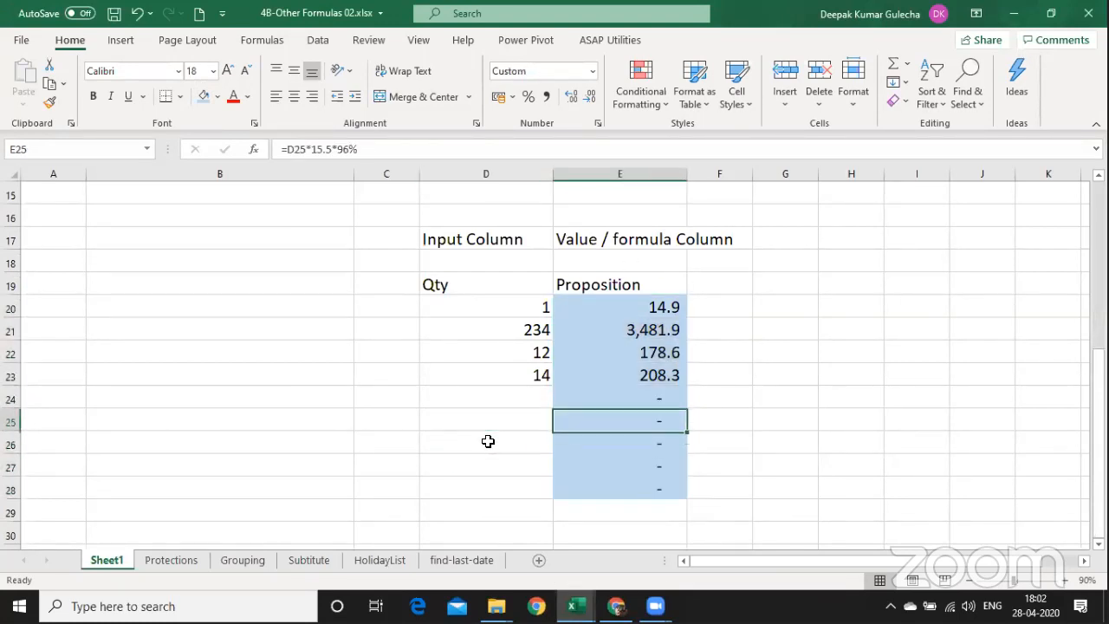
key(ctrl+shift+Down)
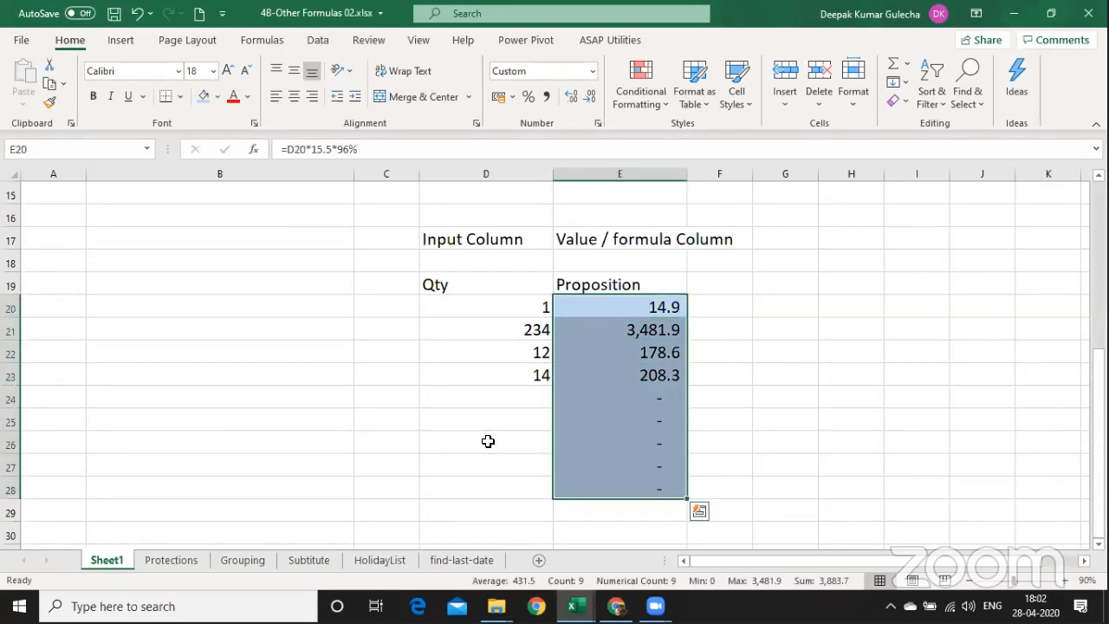
key(Left)
key(Left)
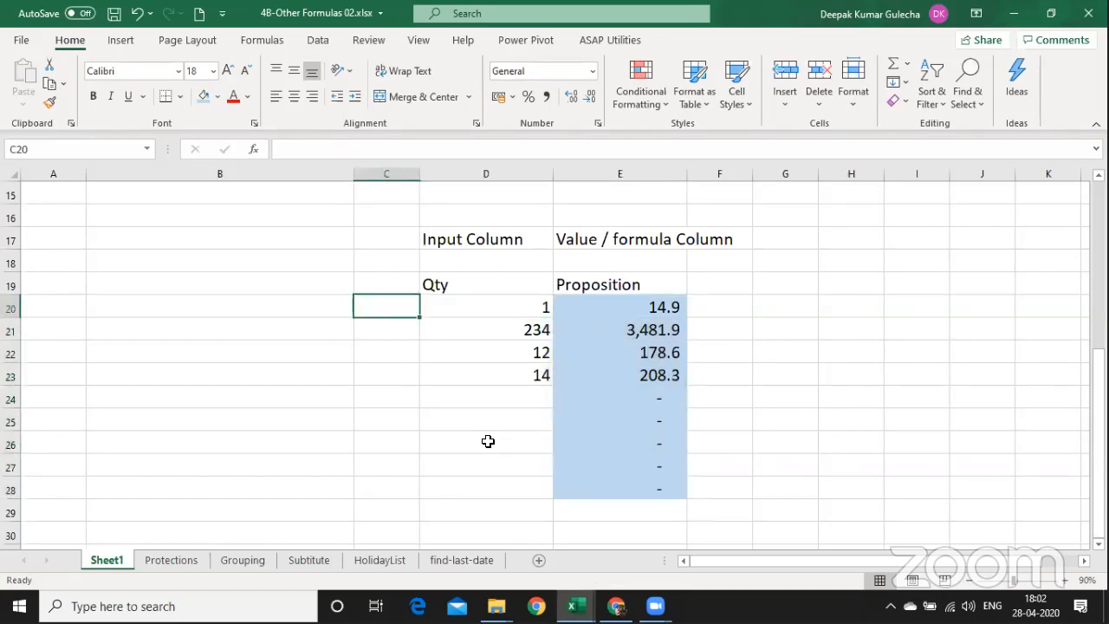
key(ctrl+a)
key(Left)
key(Left)
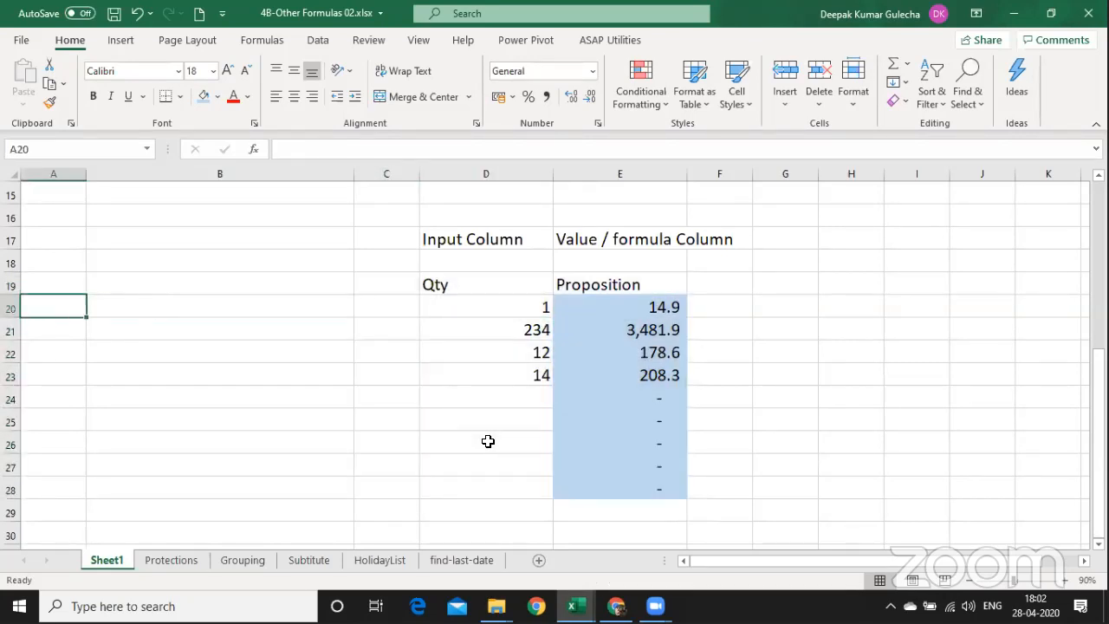
key(ctrl+a)
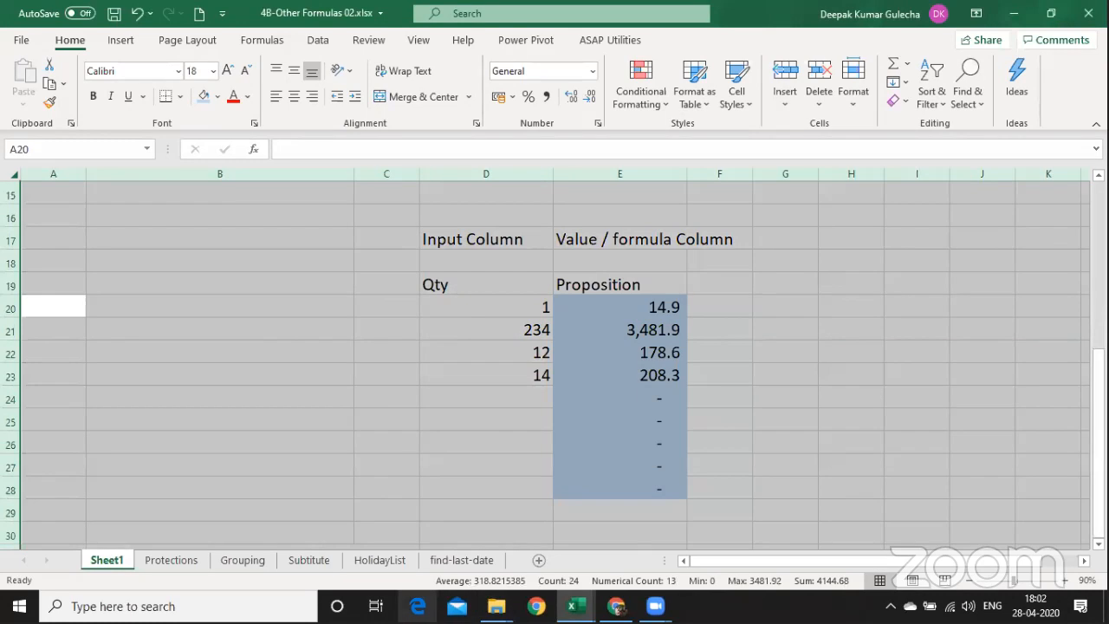
Unlock every cell on the sheet through Format Cells protection settings.
key(ctrl+1)
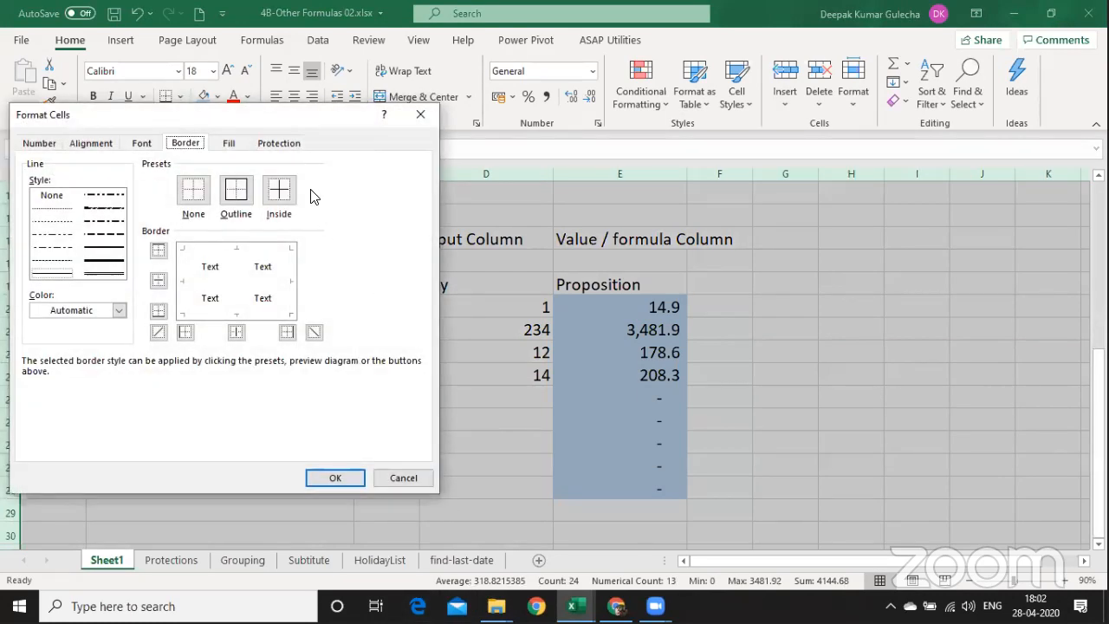
click(278, 143)
drag(242, 121, 399, 124)
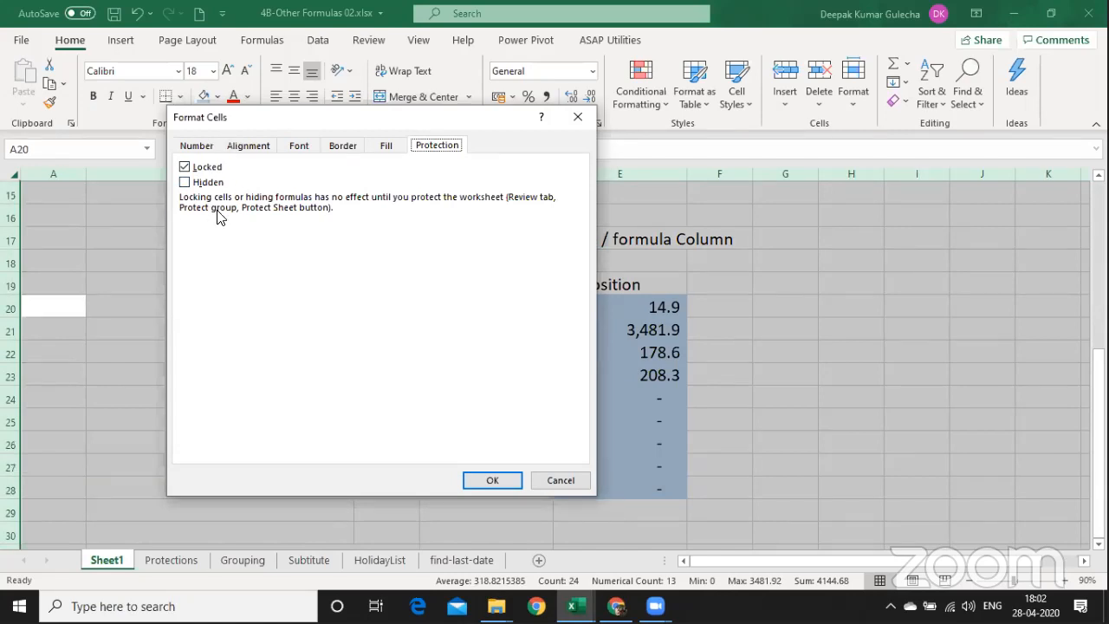
click(188, 169)
click(472, 482)
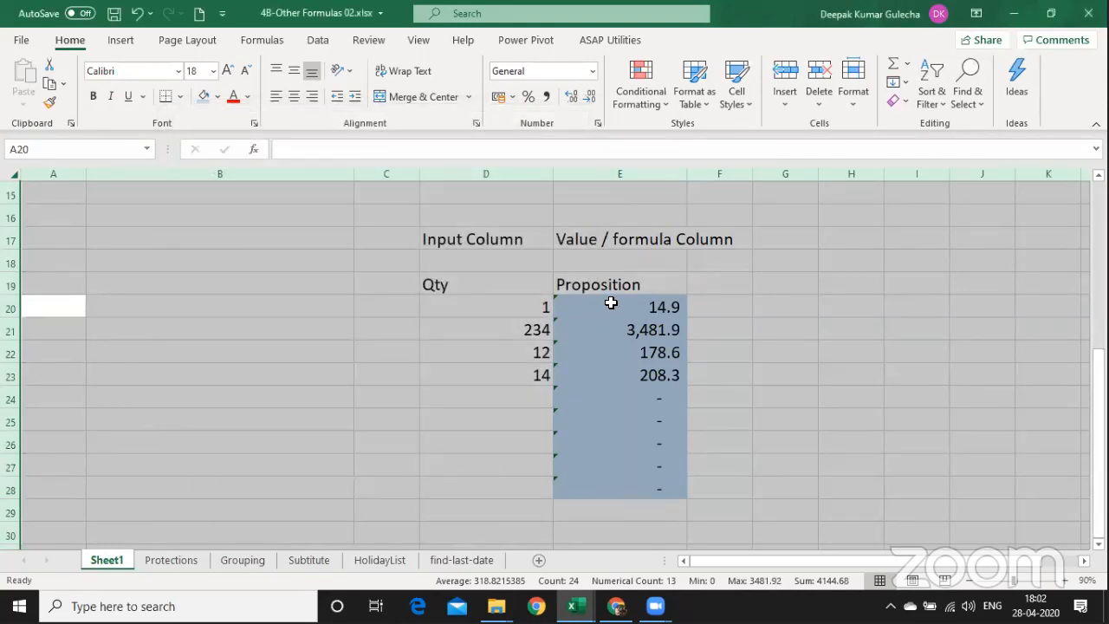
Mark the formula cells E20:E28 as Locked again.
drag(610, 307, 611, 489)
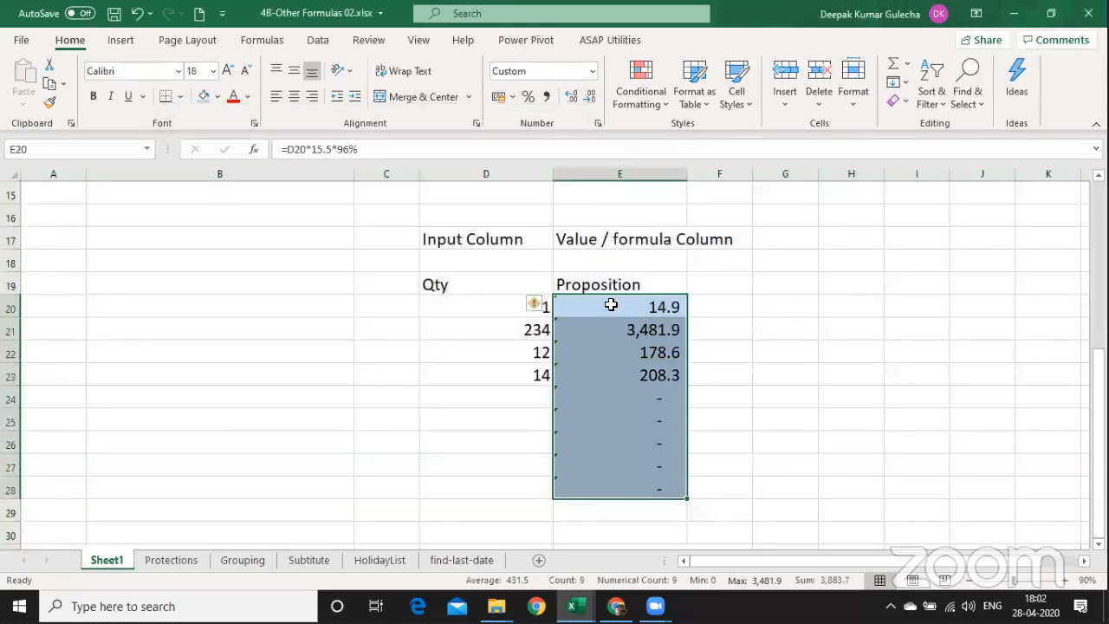
key(ctrl+1)
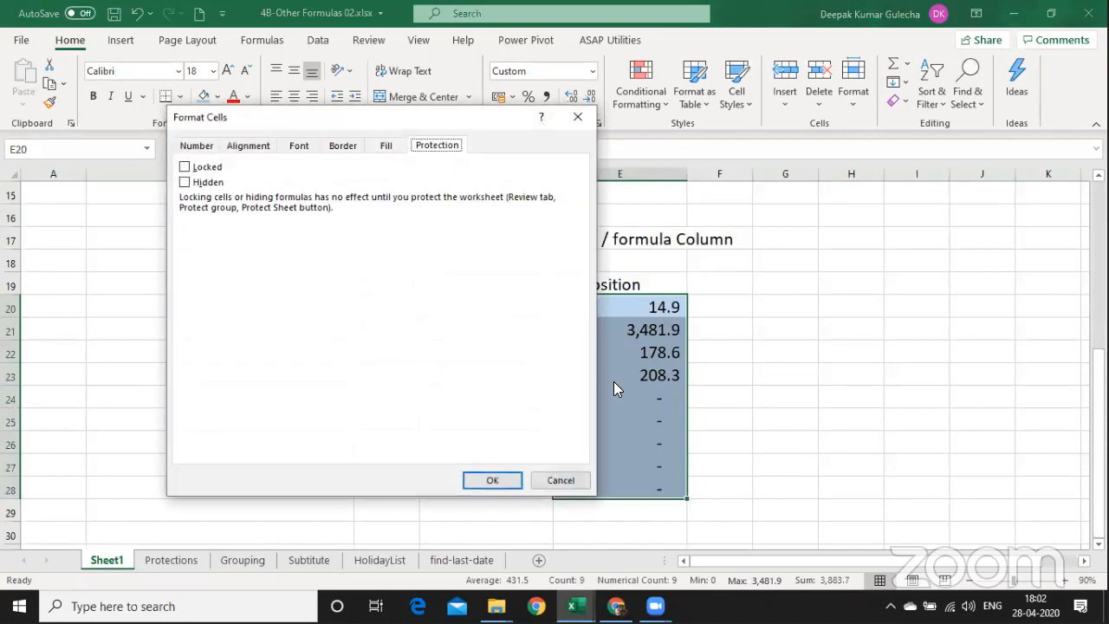
click(183, 167)
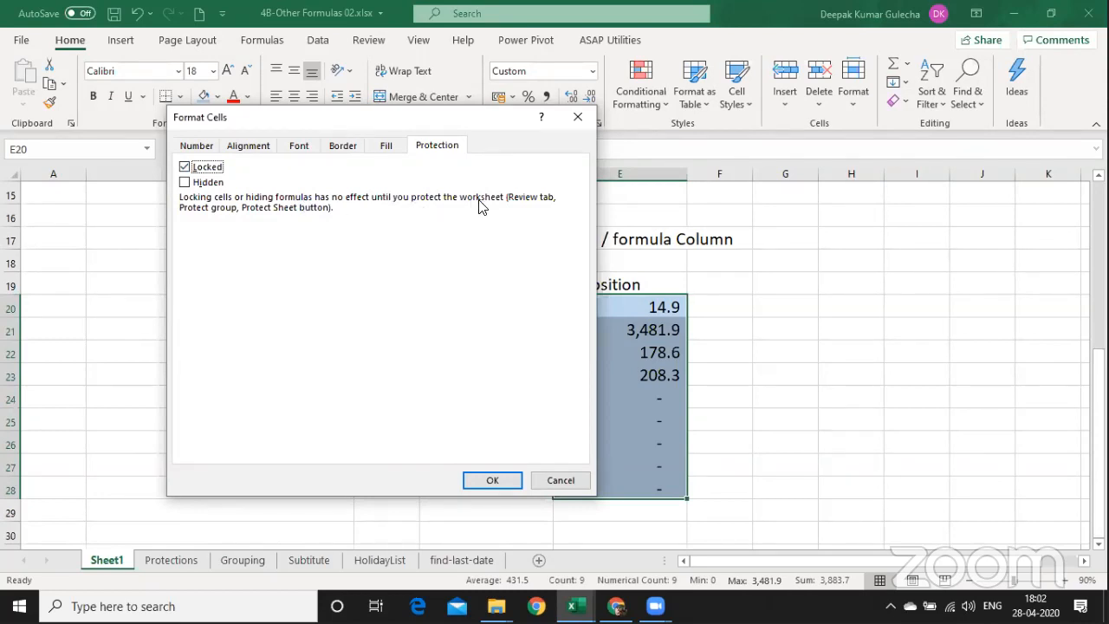
click(497, 480)
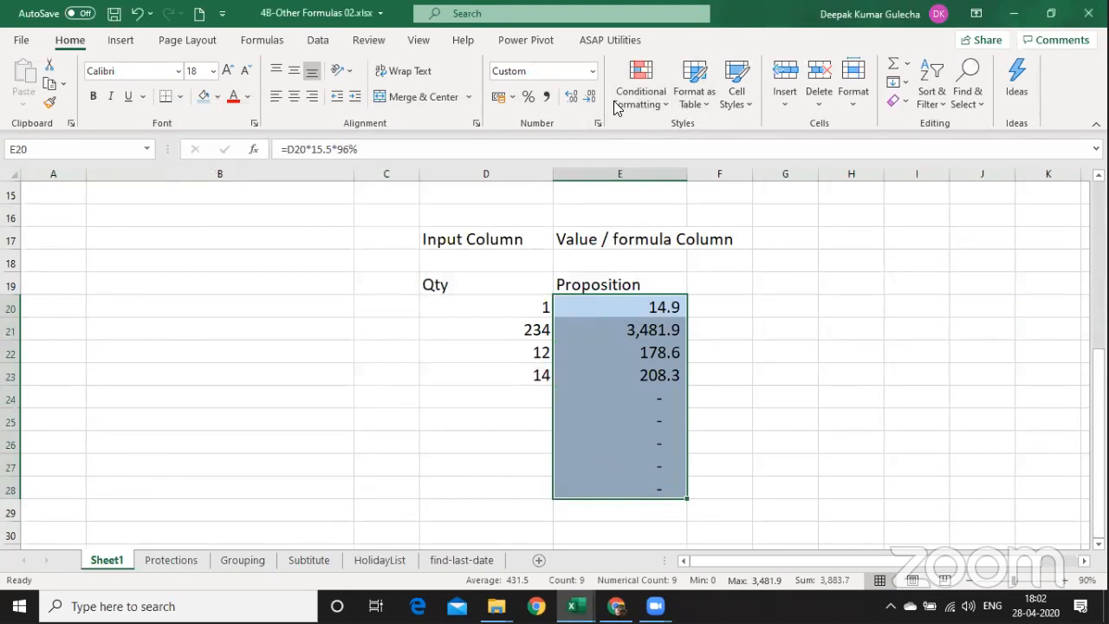
Protect Sheet1 with a password, allowing selection of unlocked cells only.
click(368, 40)
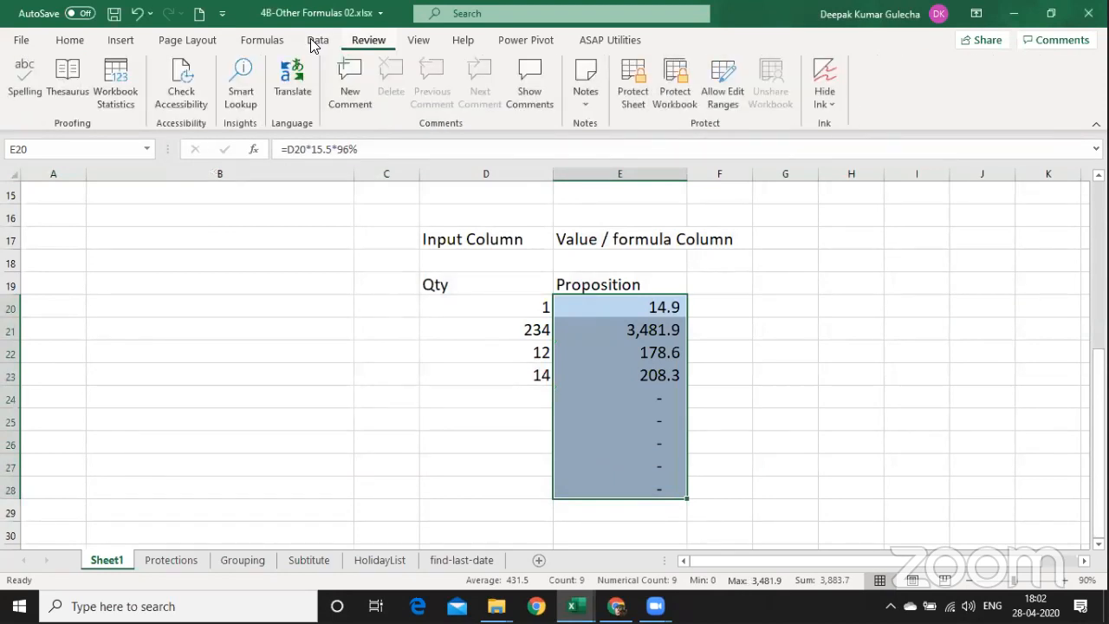
click(630, 95)
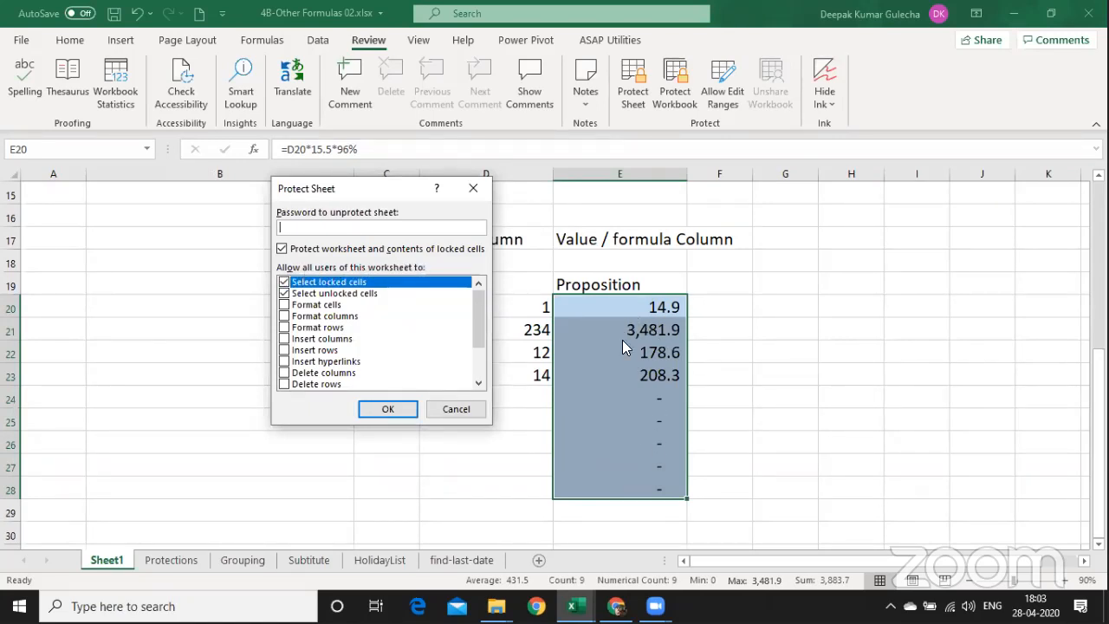
click(285, 282)
click(284, 294)
click(387, 410)
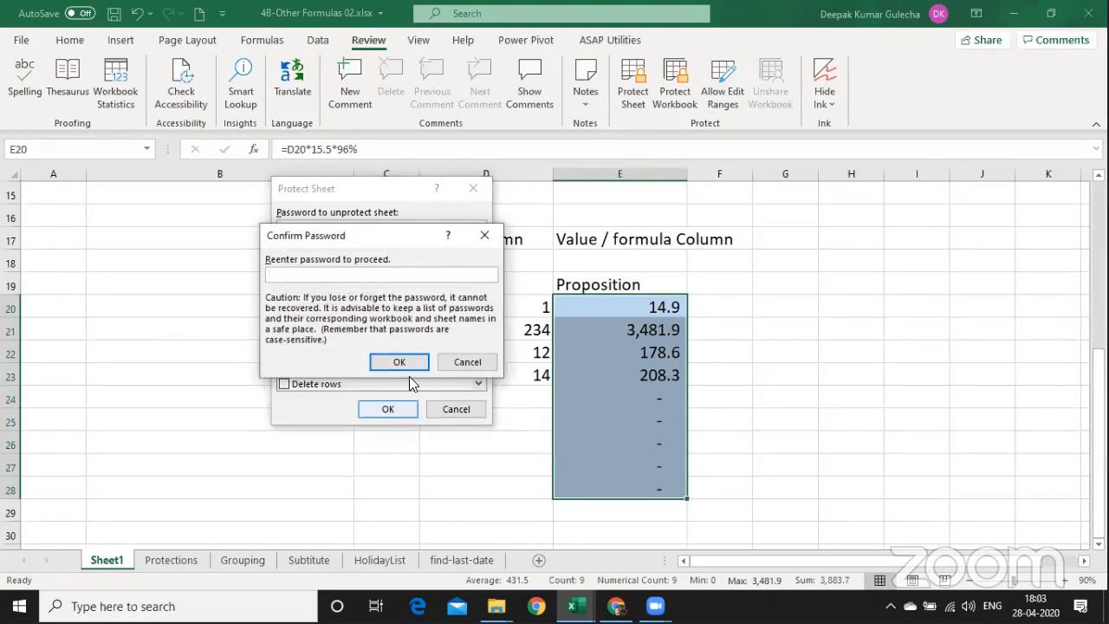
text(1)
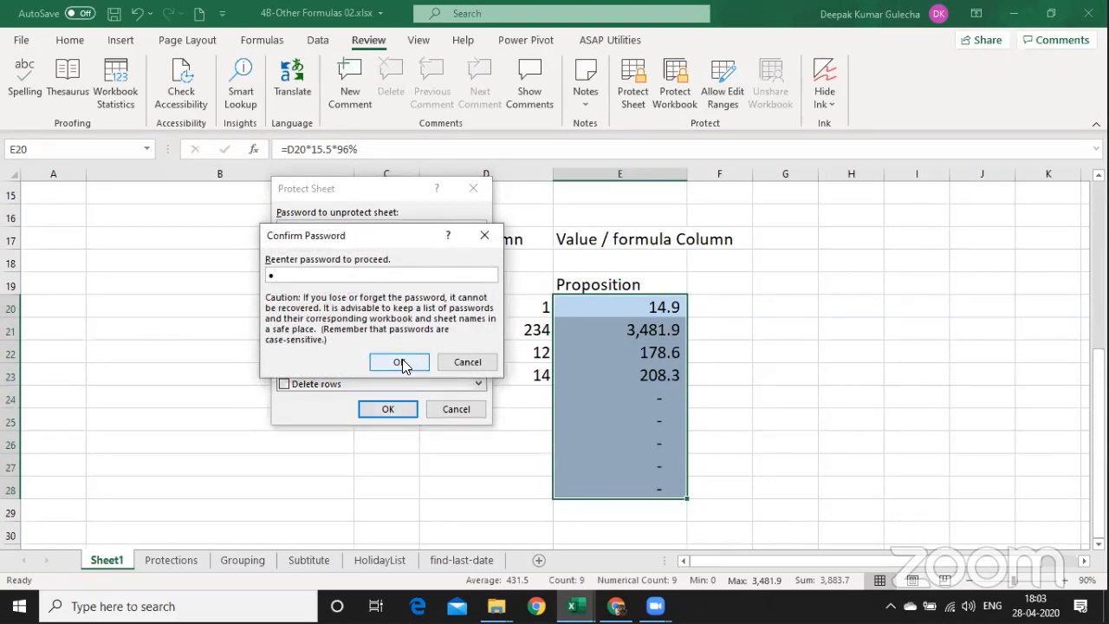
click(399, 362)
Test from D23 that the locked cell E23 cannot be selected.
click(498, 373)
key(Tab)
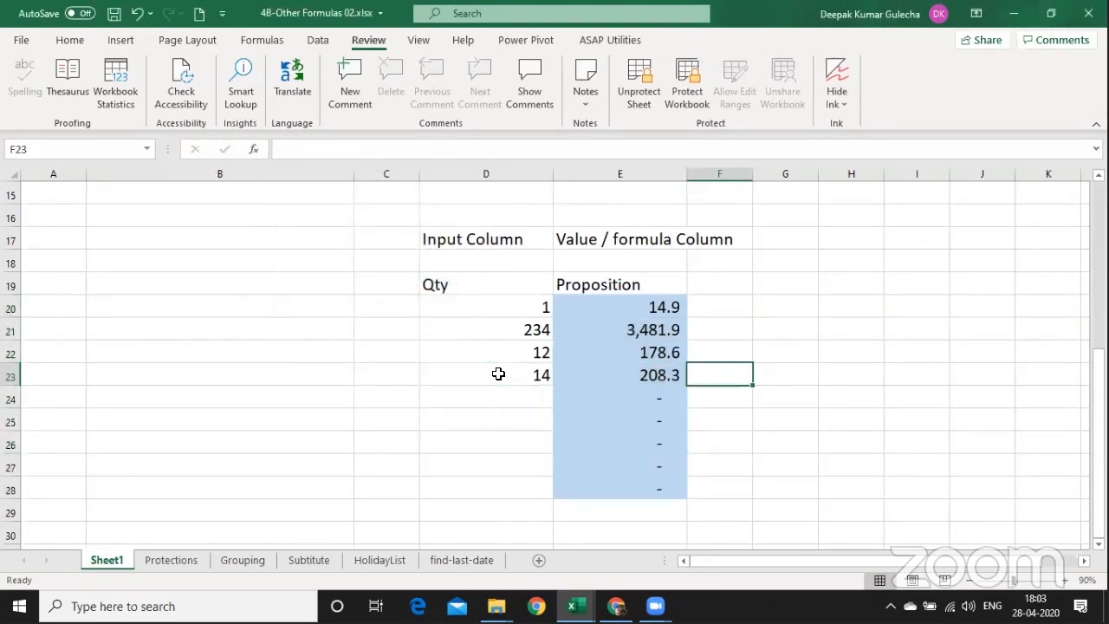
key(Left)
key(Left)
Confirm arrow keys skip the locked cell E23 and land on F23.
key(Right)
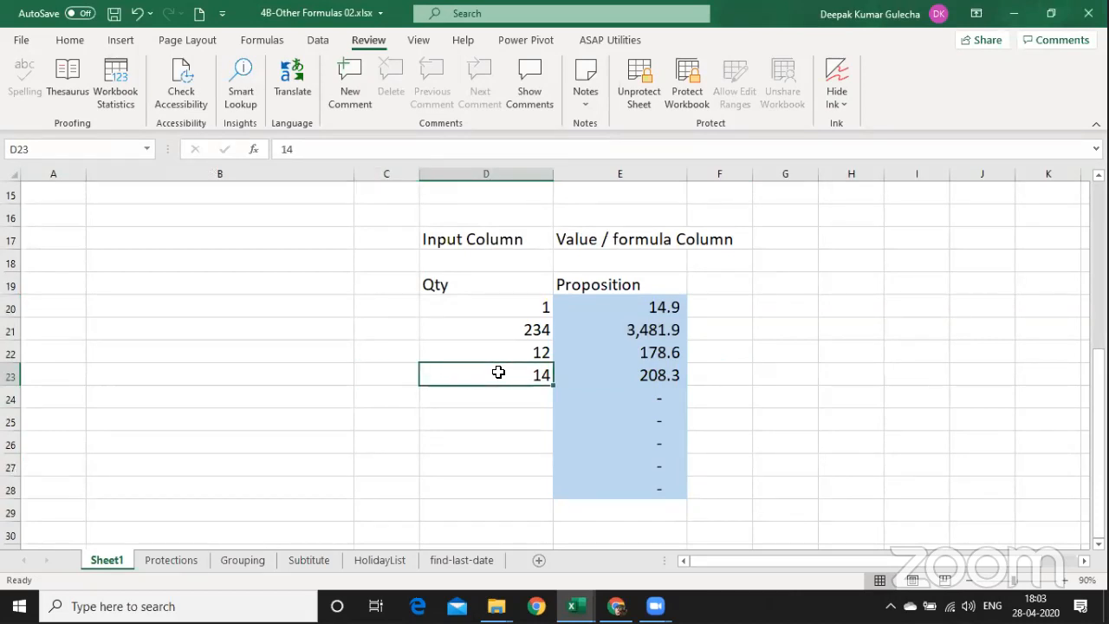
key(Right)
key(Left)
key(Right)
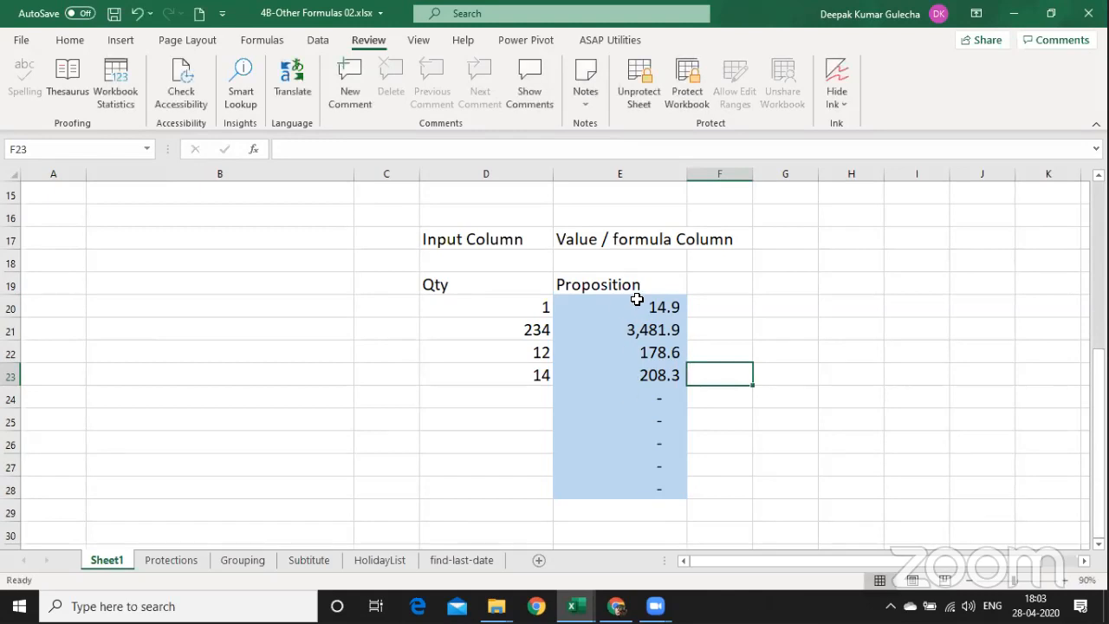
Enter =FORMULATEXT(E23) in F23 to display E23's formula.
key(F2)
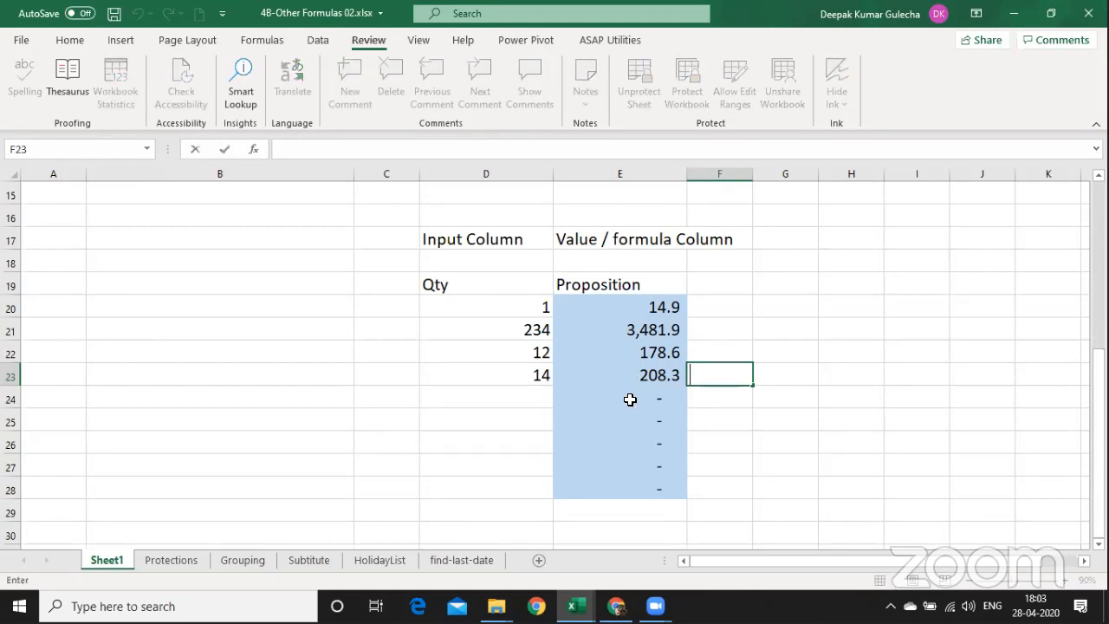
text(=fpo)
key(BackSpace)
key(BackSpace)
text(or)
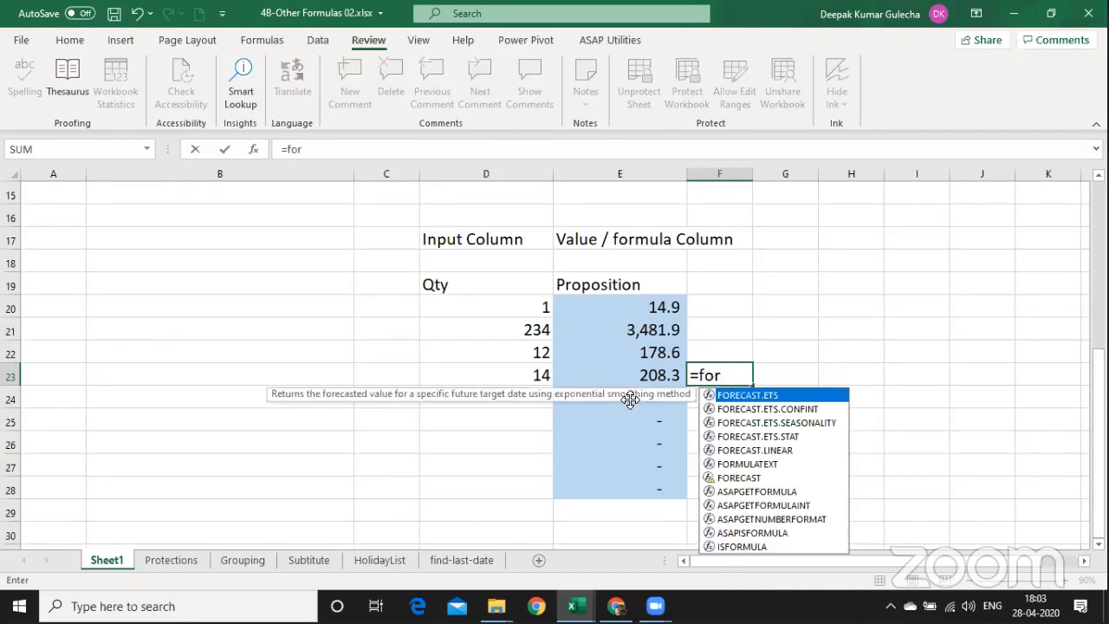
text(m)
key(Tab)
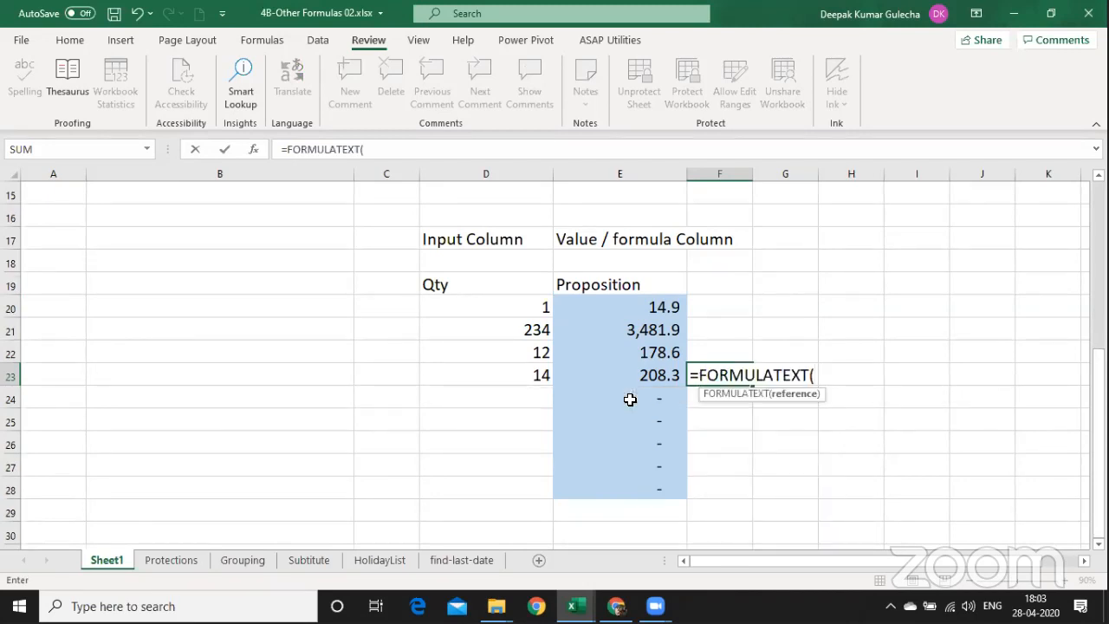
text(e23))
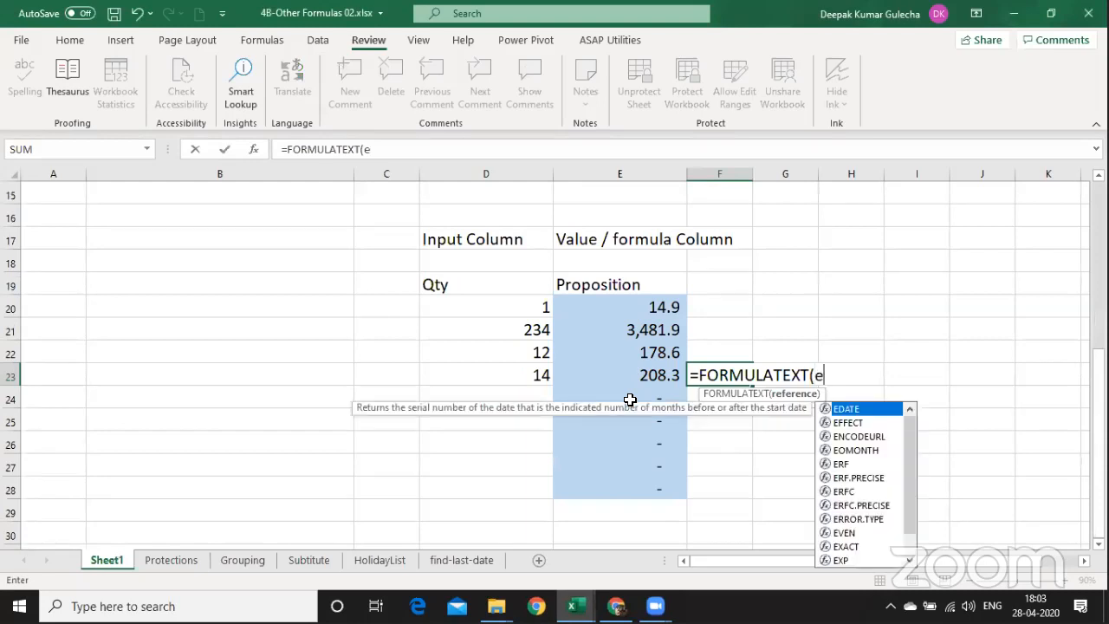
key(Return)
Arrow around the table to confirm locked column E is still skipped.
key(Up)
key(Left)
key(Up)
key(Up)
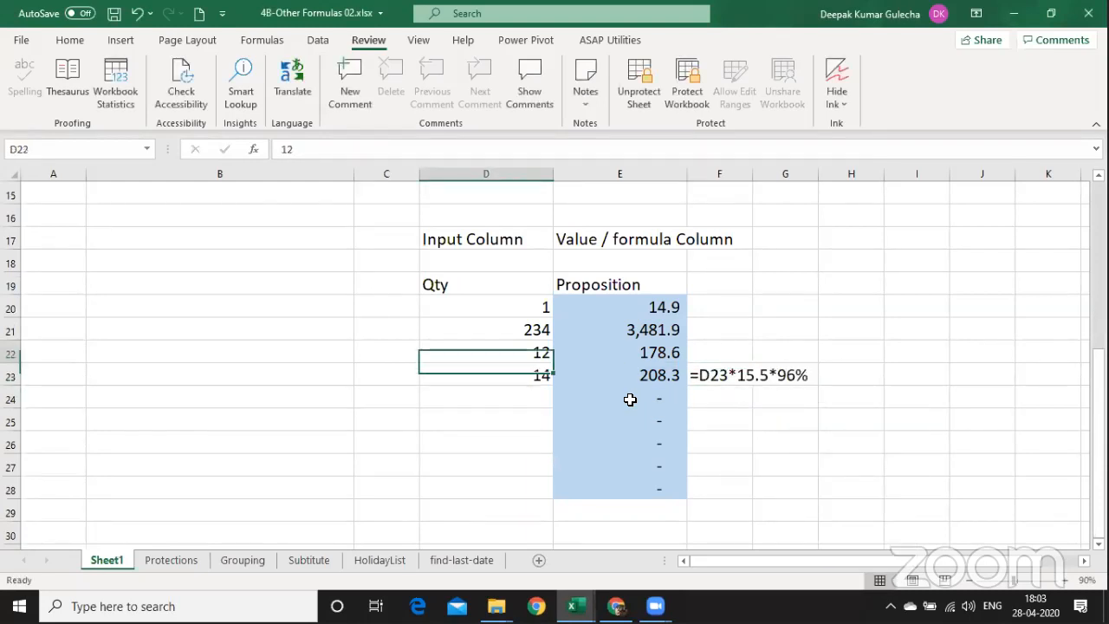
key(Right)
key(Up)
key(Left)
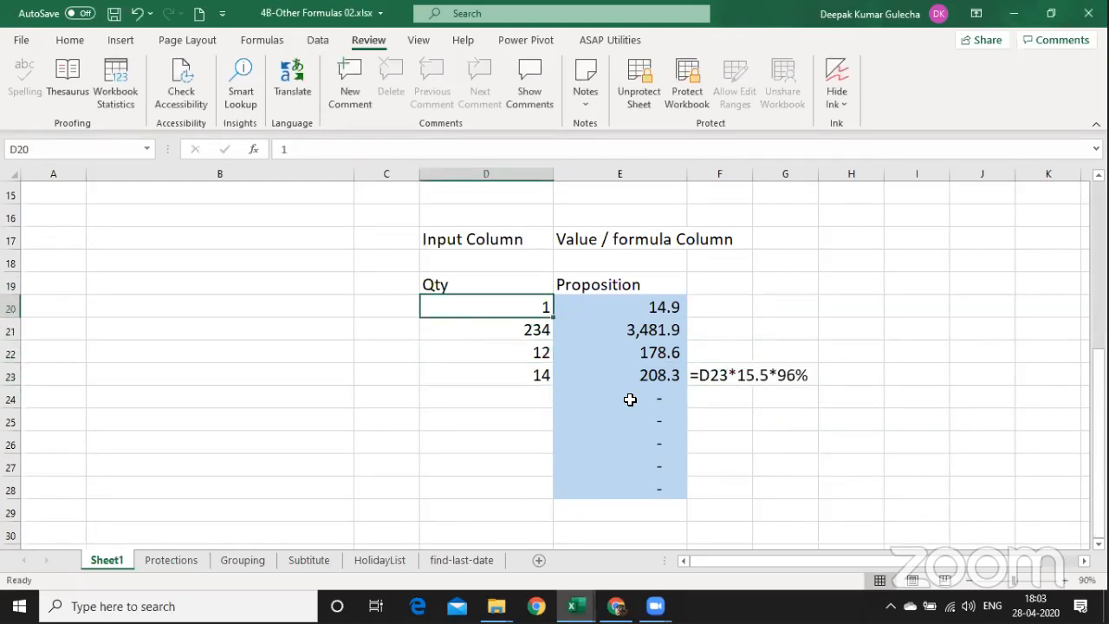
Unprotect Sheet1 and review E20:E28's protection settings without changing them.
click(648, 99)
key(Return)
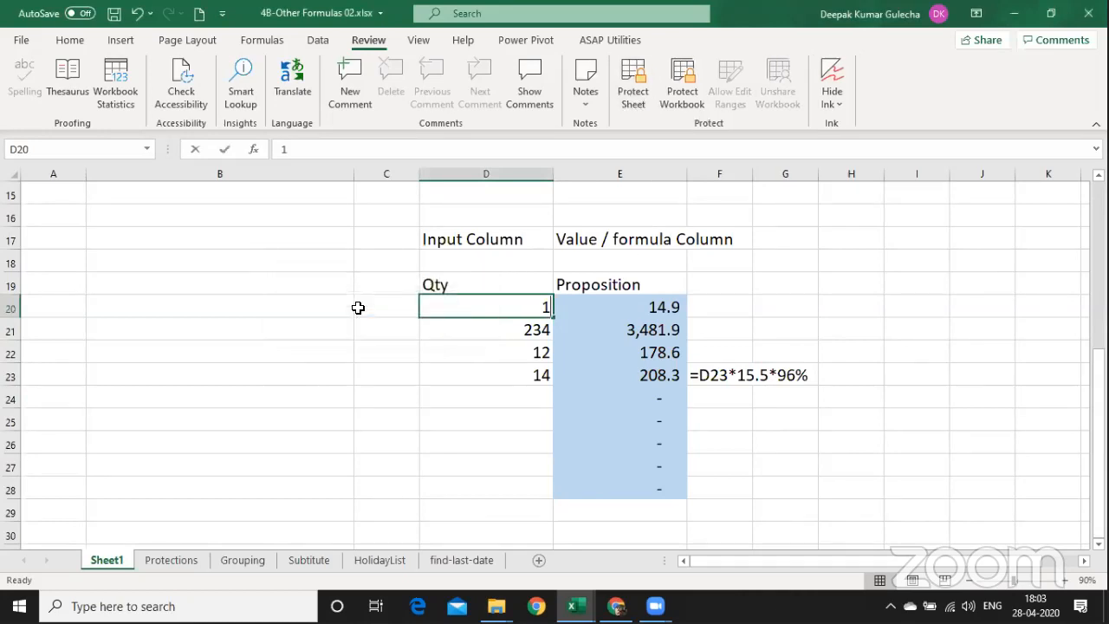
key(Down)
key(Up)
key(Right)
key(shift+Down)
key(shift+Down)
key(shift+Down)
key(shift+Down)
key(shift+Down)
key(shift+Down)
key(shift+Down)
key(shift+Down)
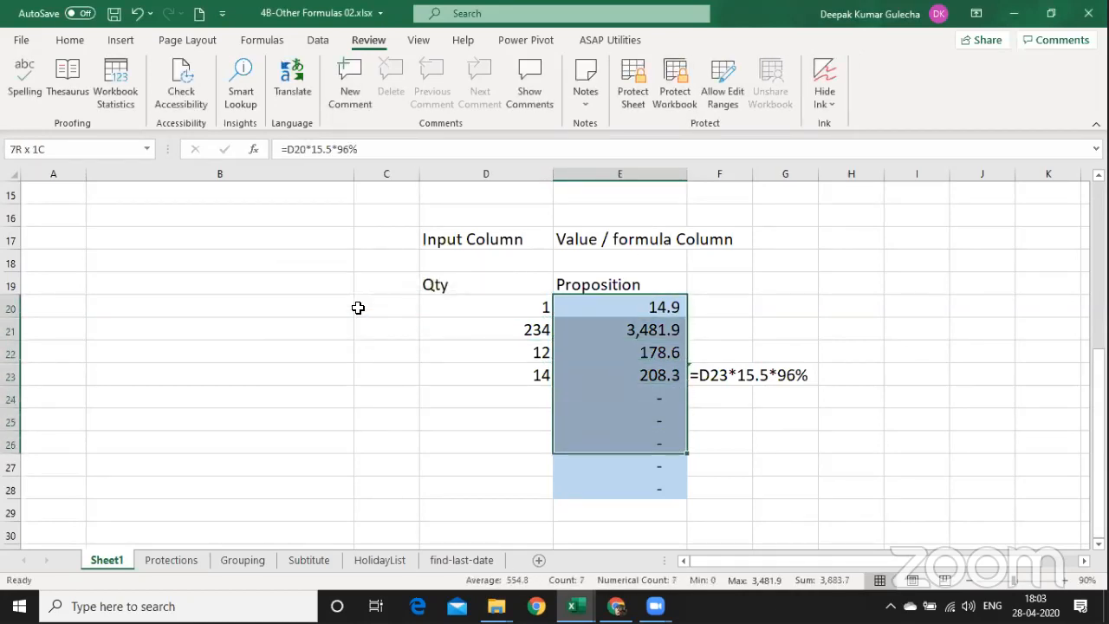
click(641, 106)
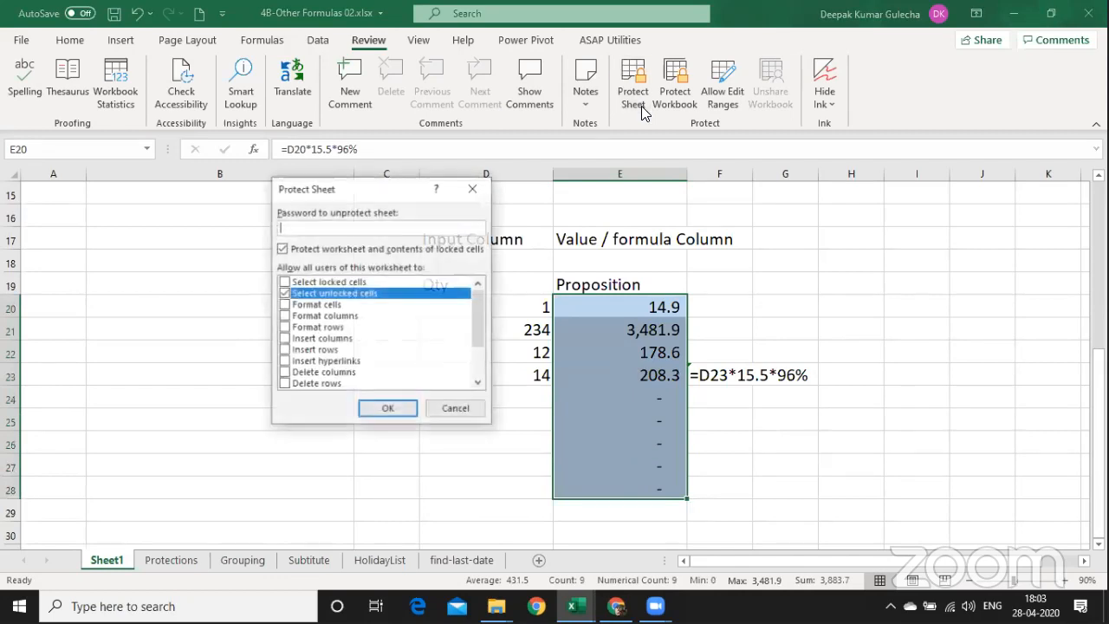
key(Escape)
key(ctrl+1)
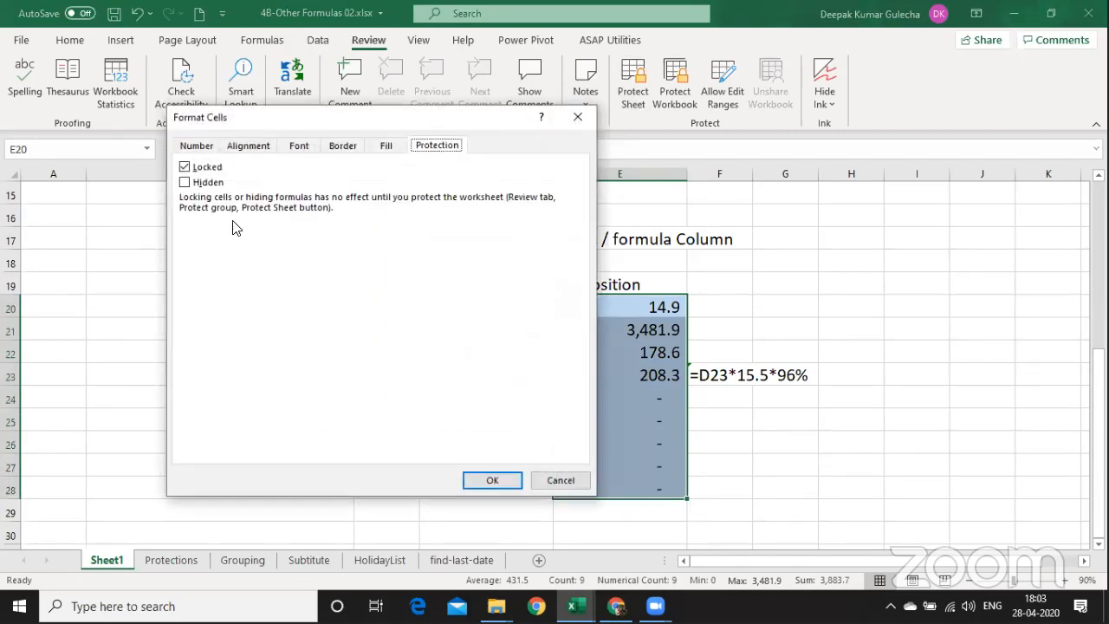
key(Escape)
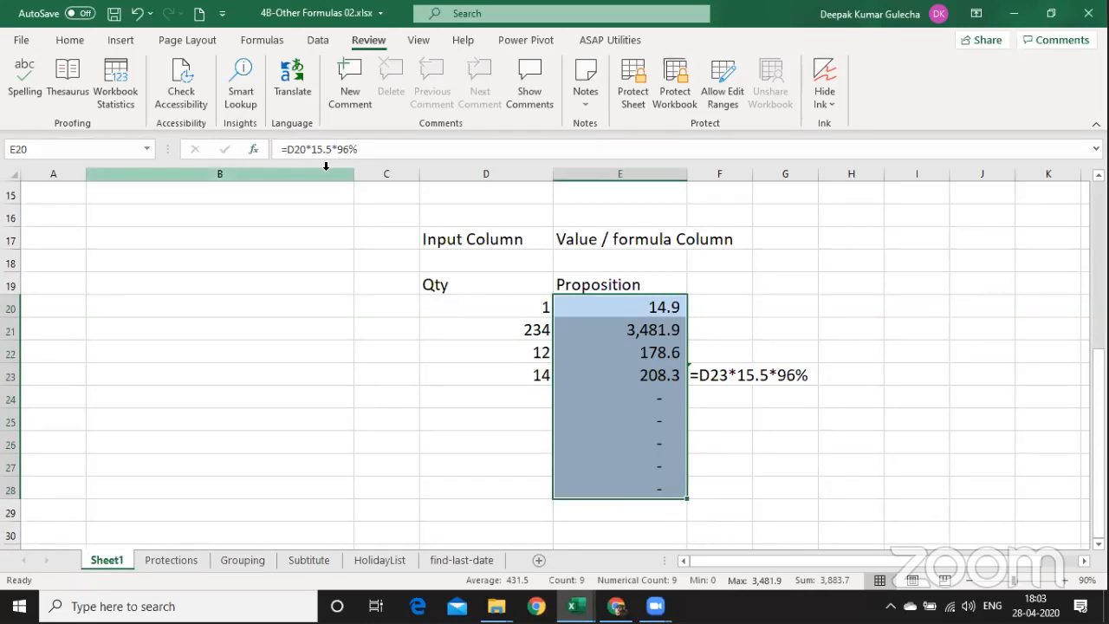
Select the whole sheet, toggle its Locked setting, then cancel without applying.
key(Left)
key(Left)
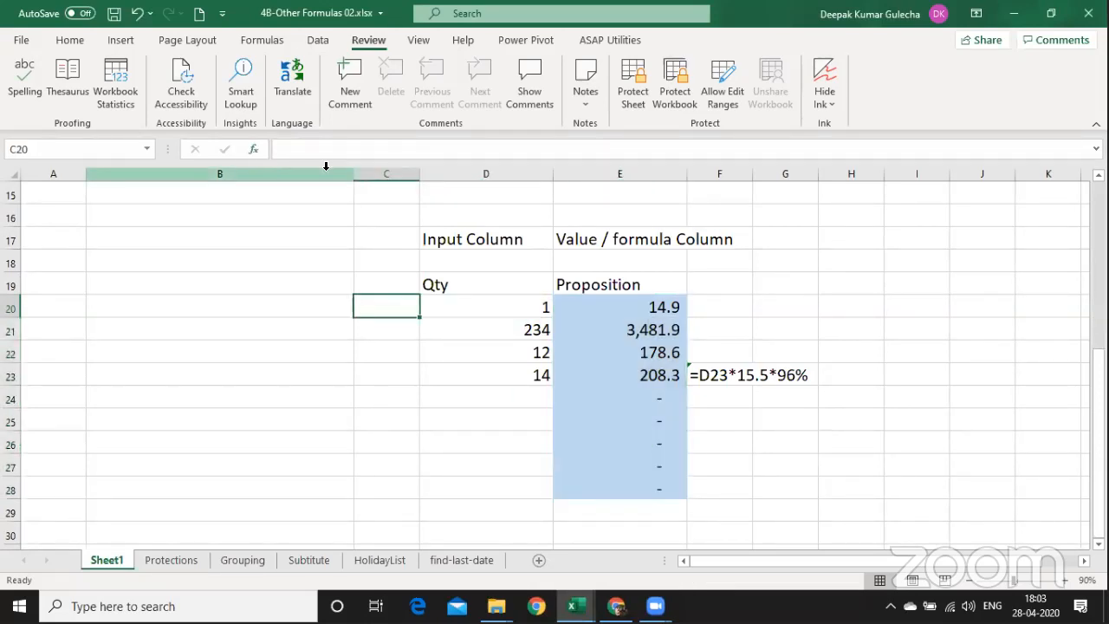
key(ctrl+a)
key(Left)
key(Left)
key(ctrl+a)
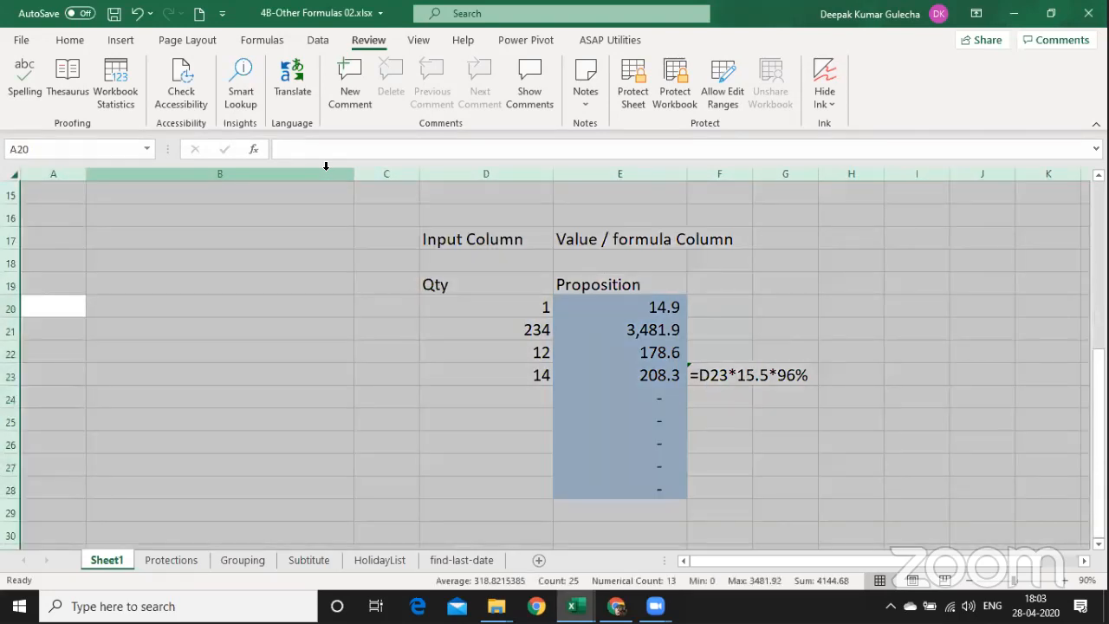
key(ctrl+1)
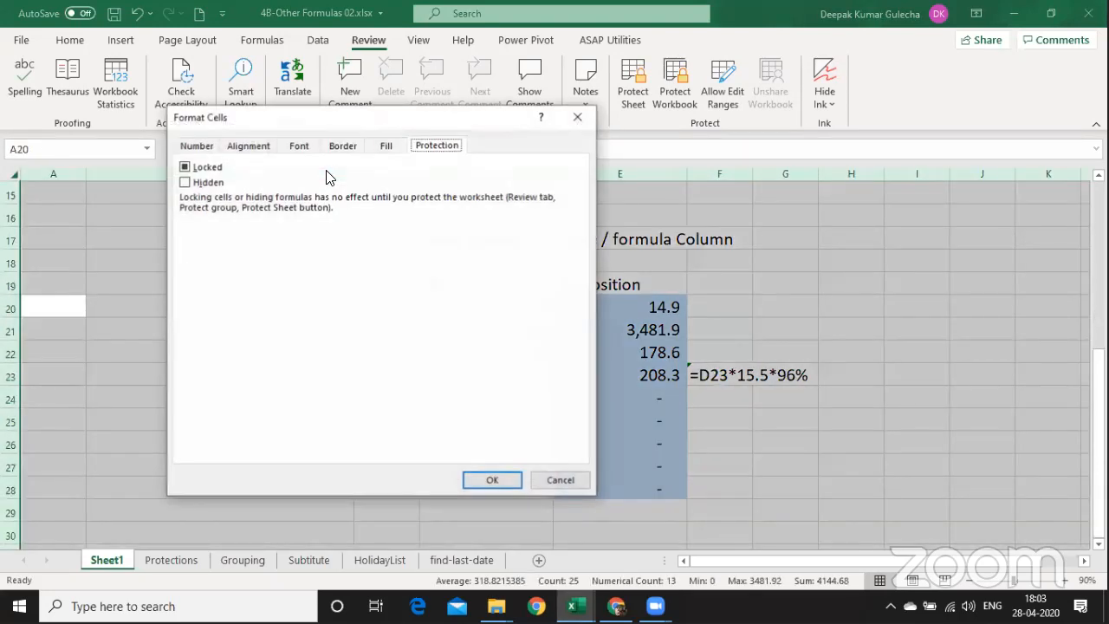
click(213, 170)
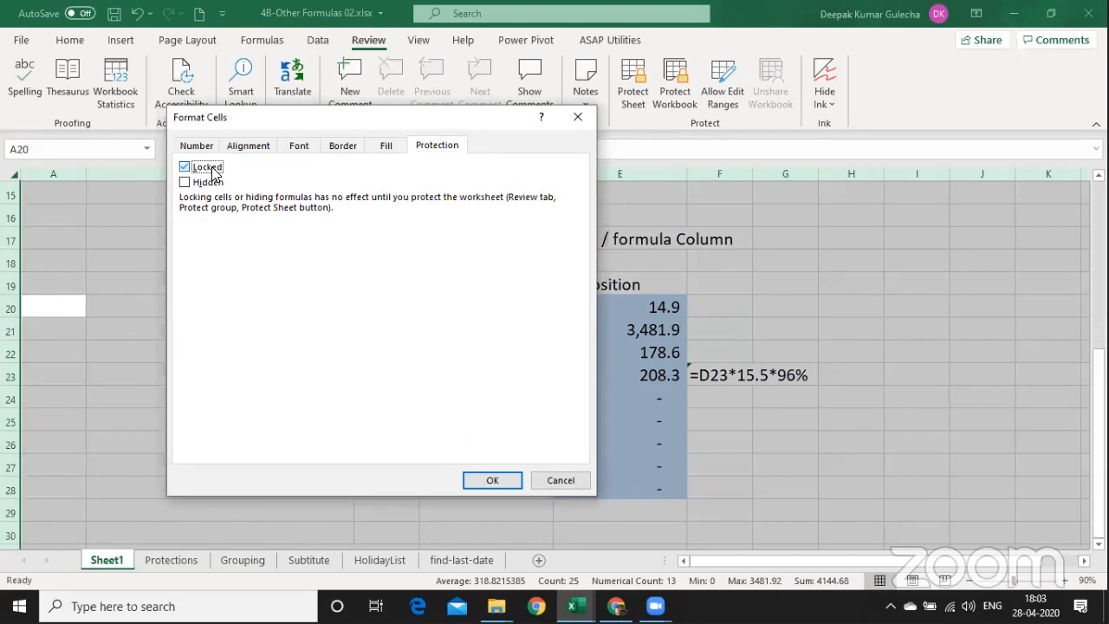
click(213, 170)
click(446, 144)
key(Return)
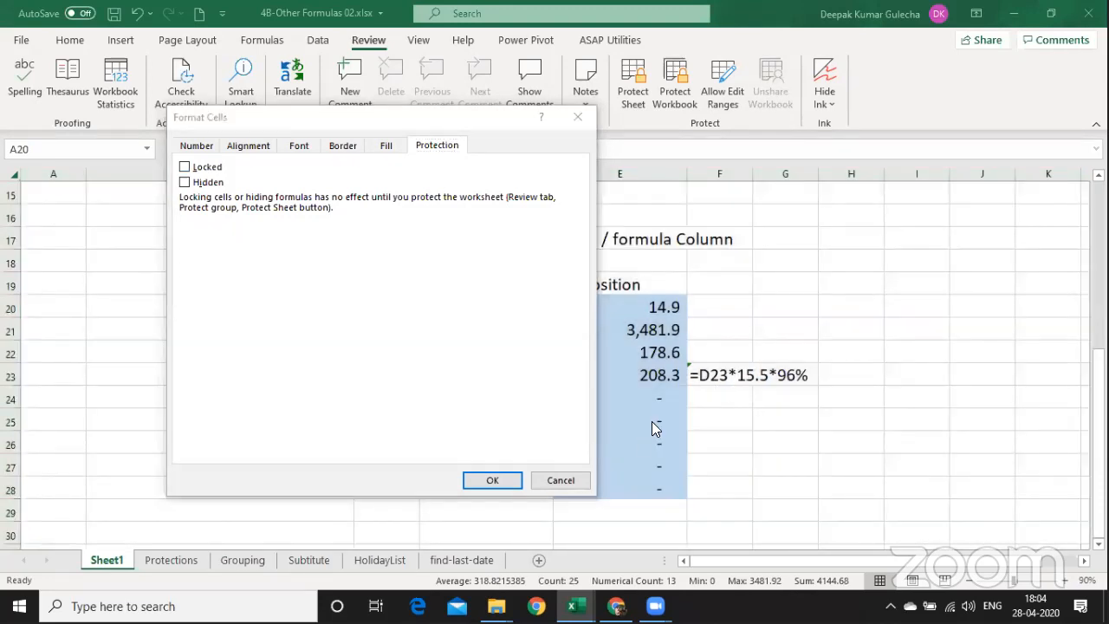
click(567, 480)
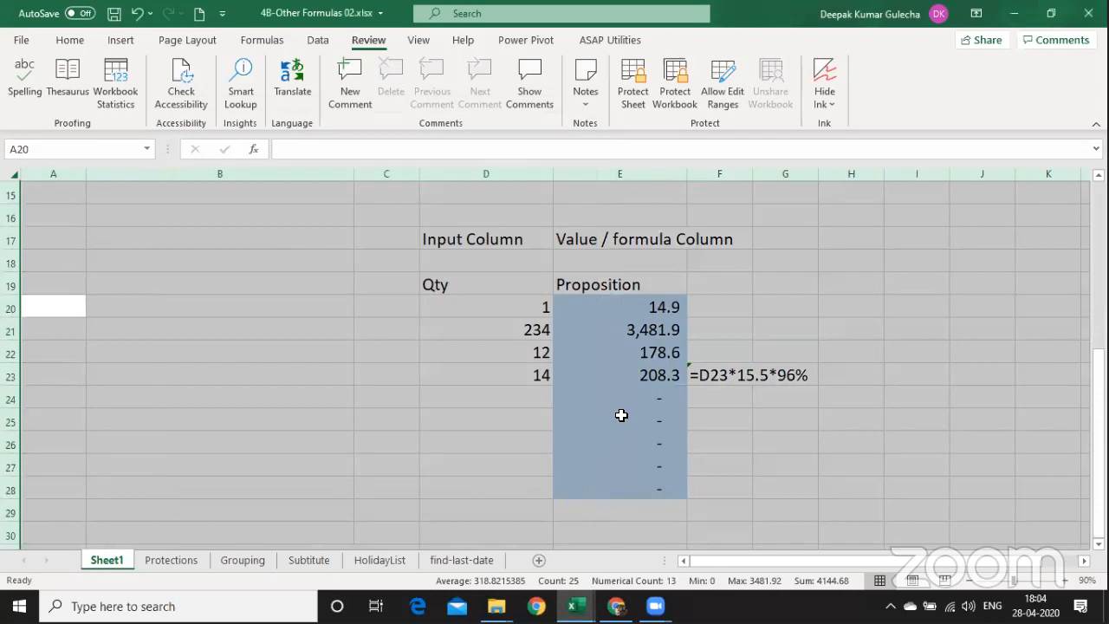
Mark the Proposition formula cells E20:E28 as locked and hidden.
drag(663, 300, 649, 485)
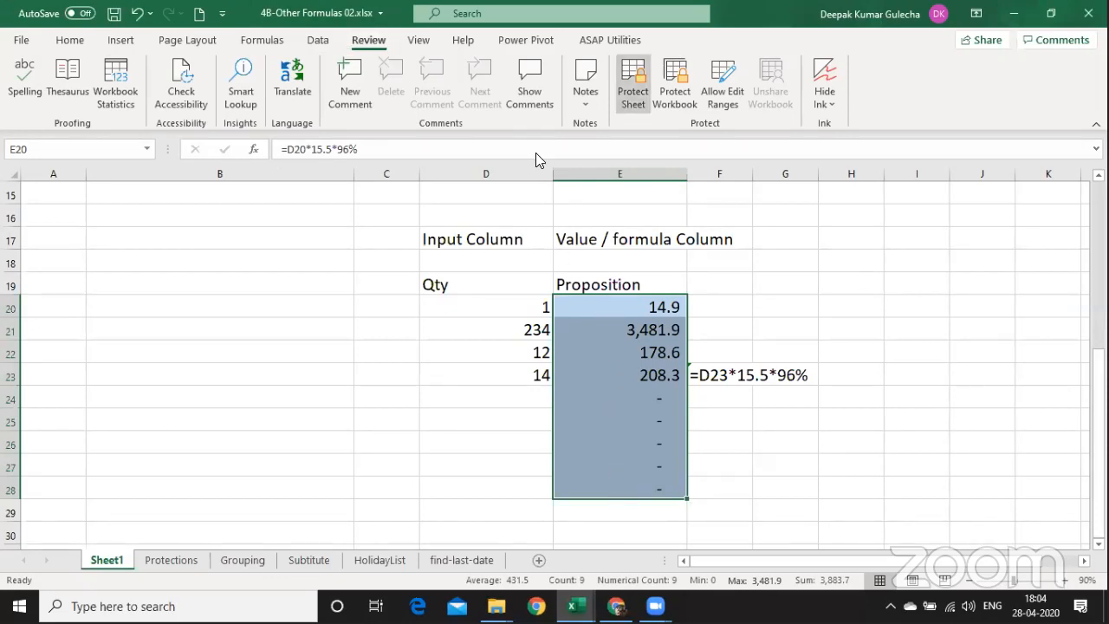
click(641, 101)
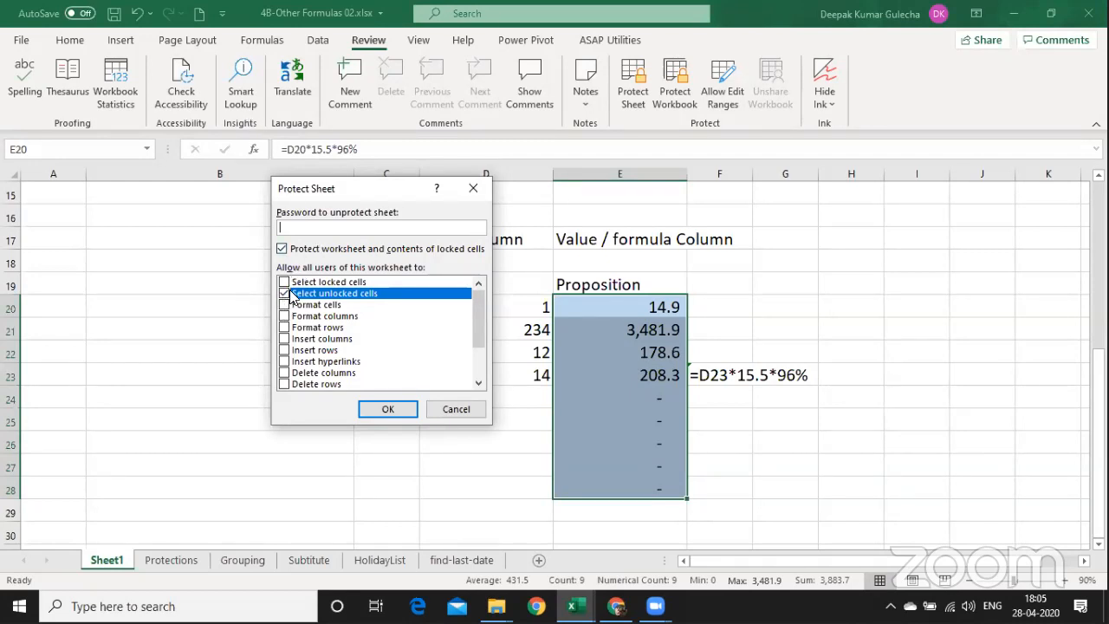
key(Escape)
key(ctrl+1)
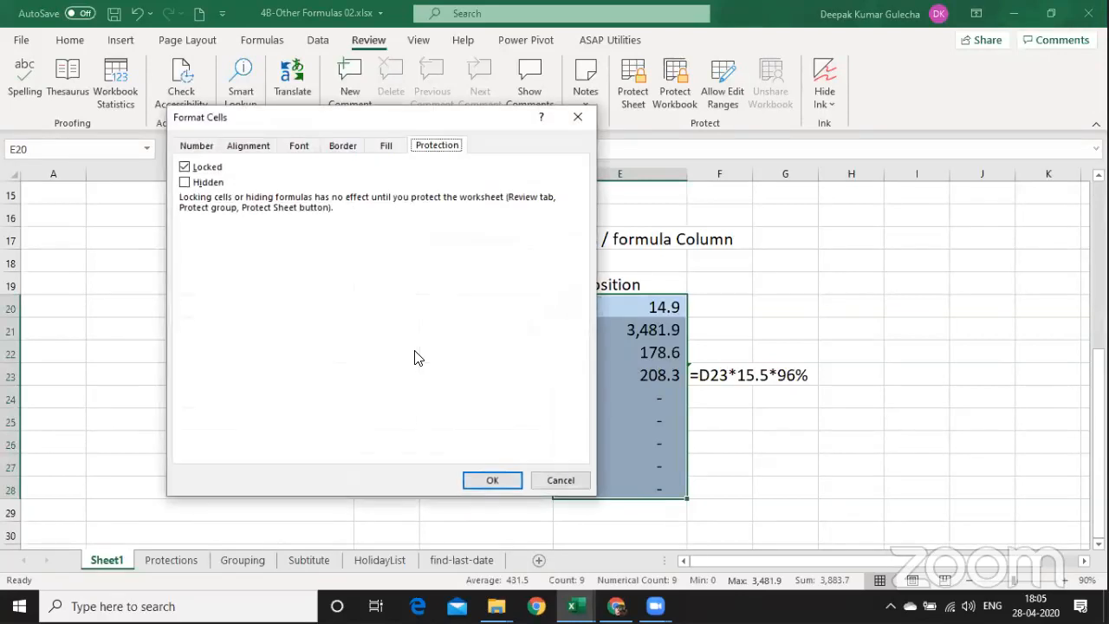
click(184, 183)
click(496, 479)
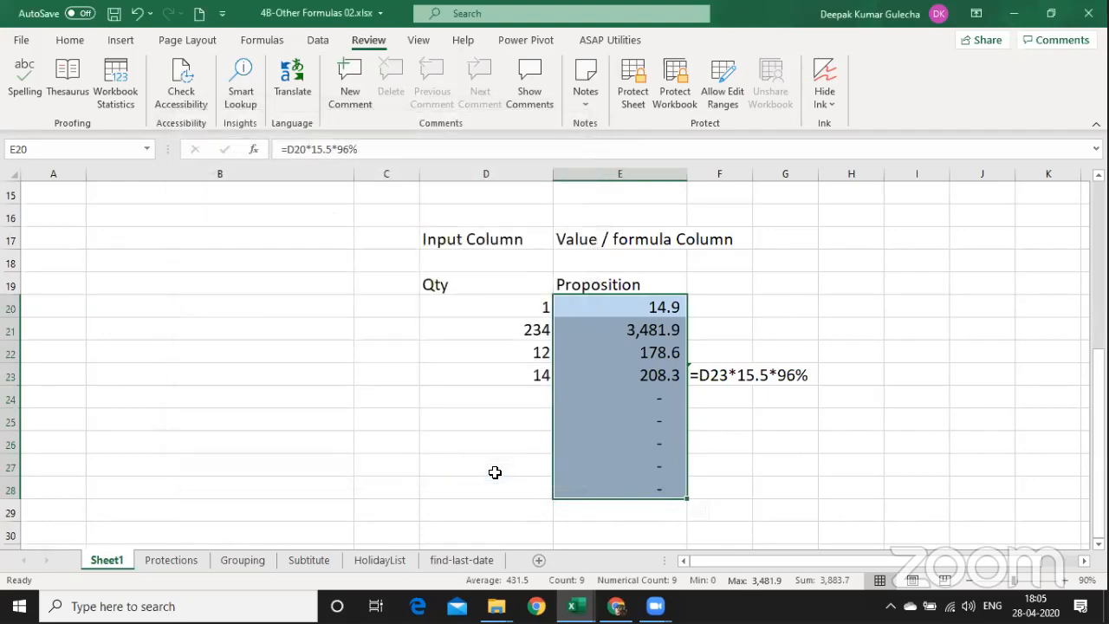
click(449, 412)
key(ctrl+1)
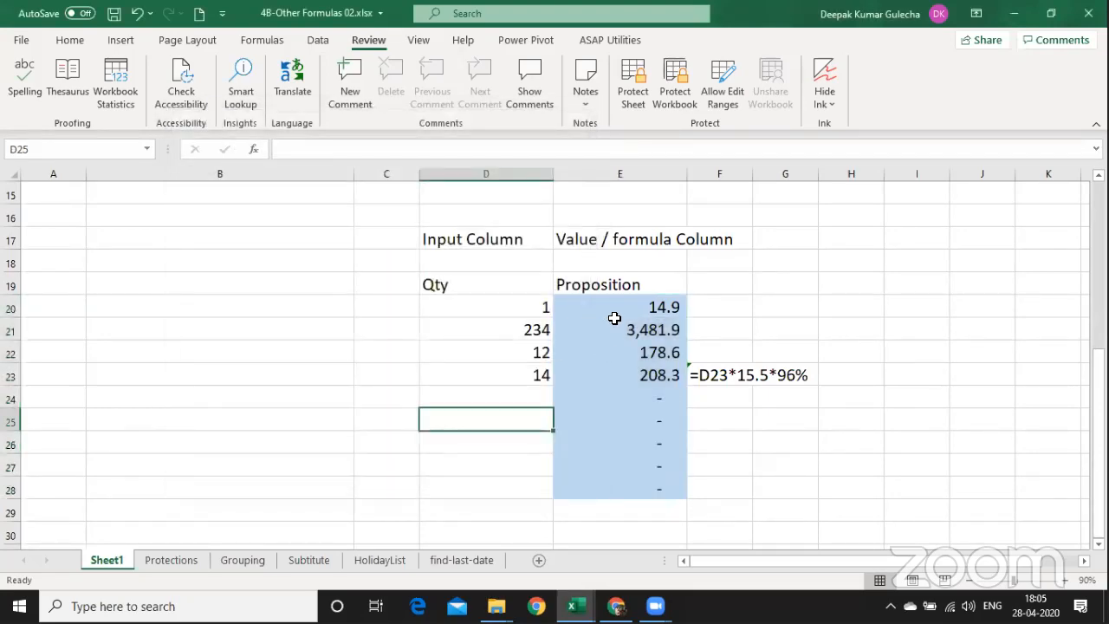
drag(612, 303, 630, 484)
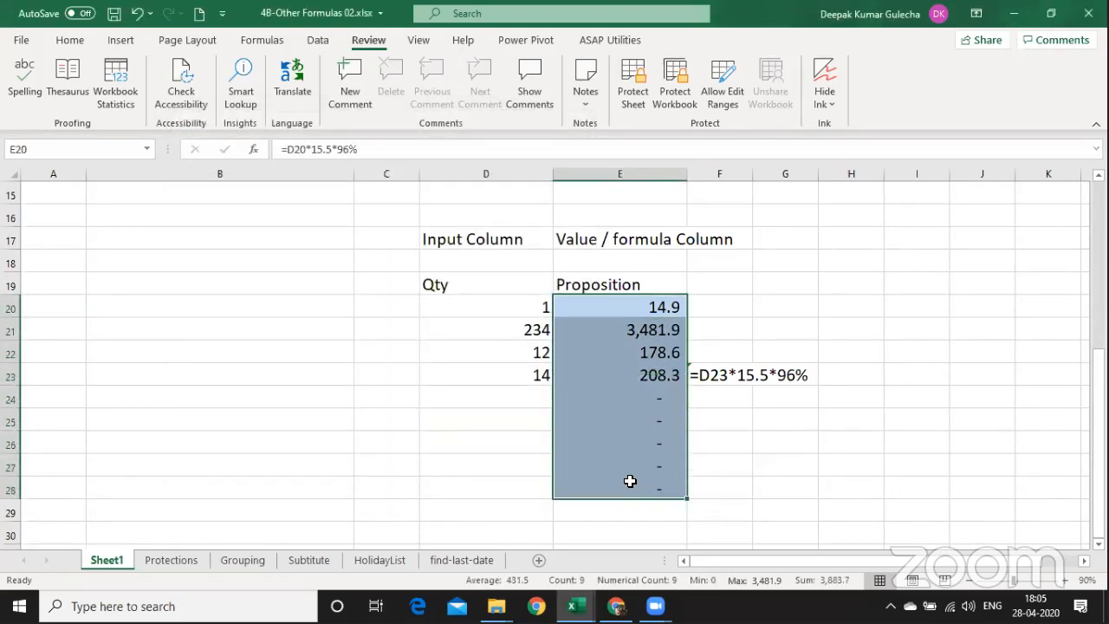
key(ctrl+1)
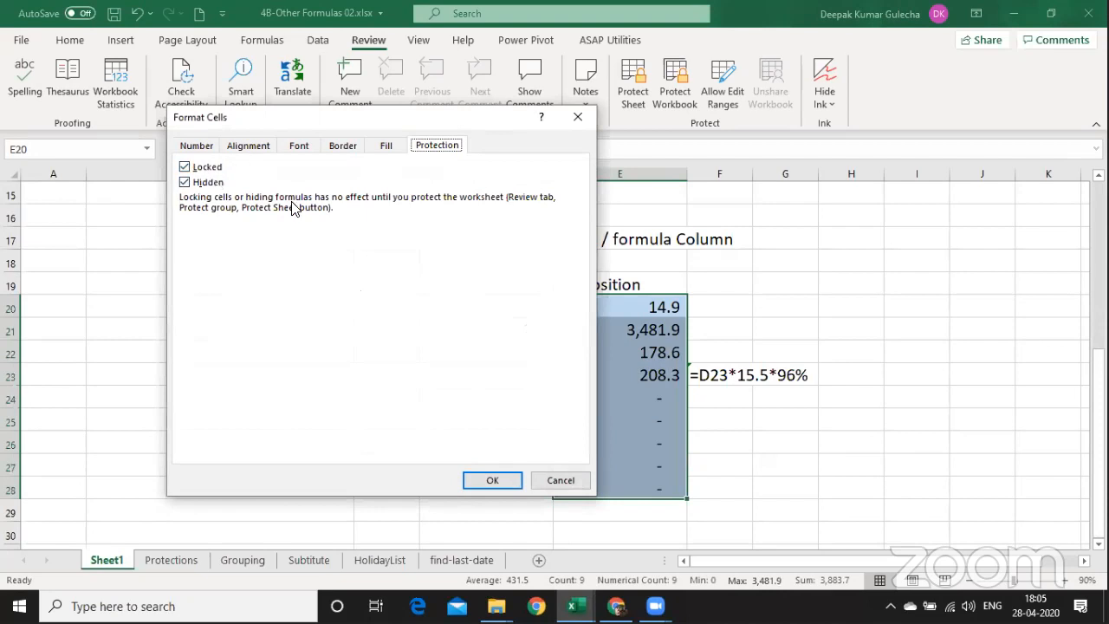
click(496, 478)
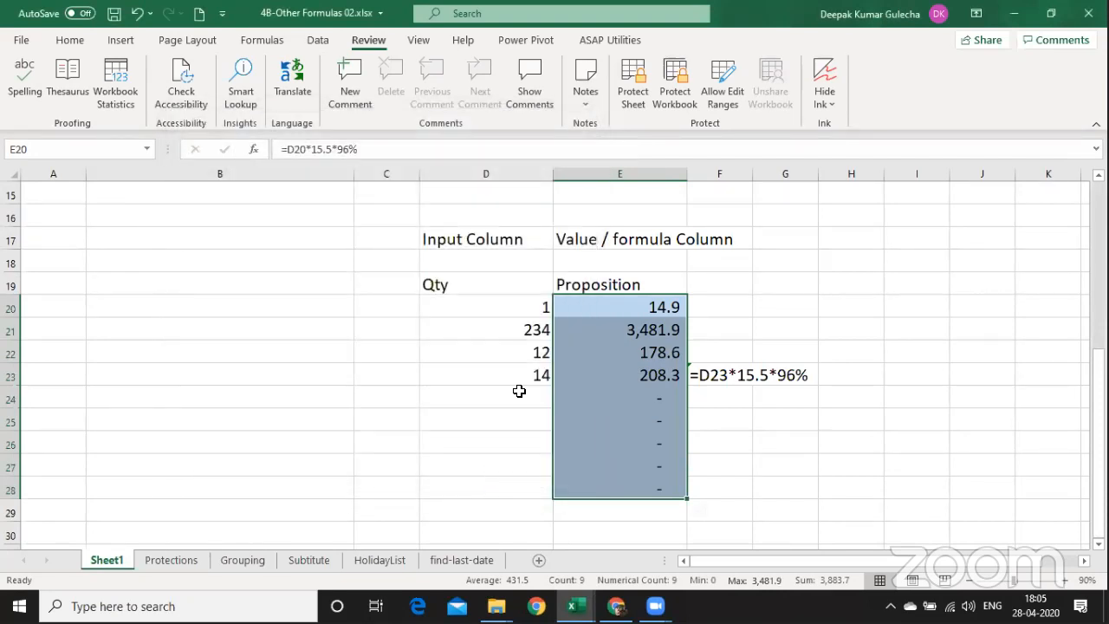
Protect Sheet1 with a password, letting users select only unlocked cells.
click(641, 106)
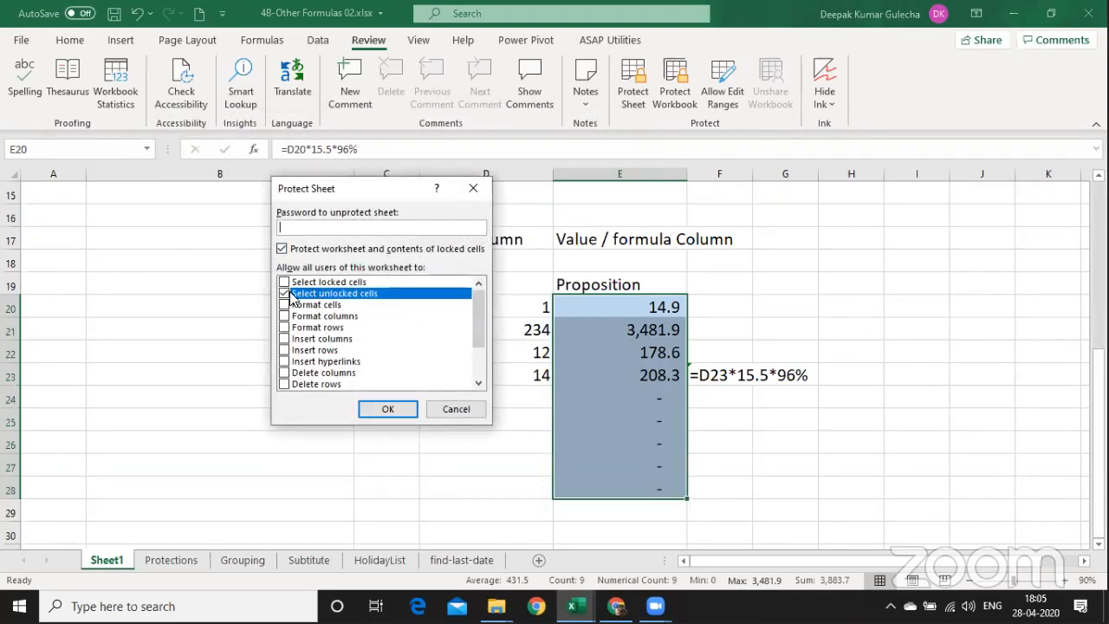
text(1)
click(284, 291)
click(285, 293)
click(401, 406)
text(1)
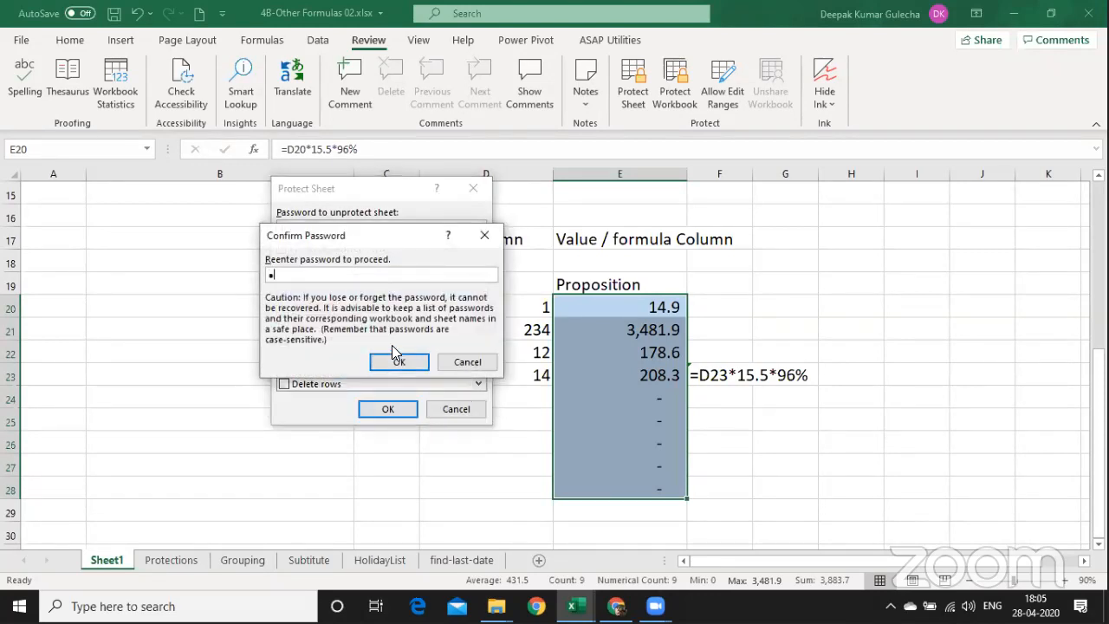
click(398, 364)
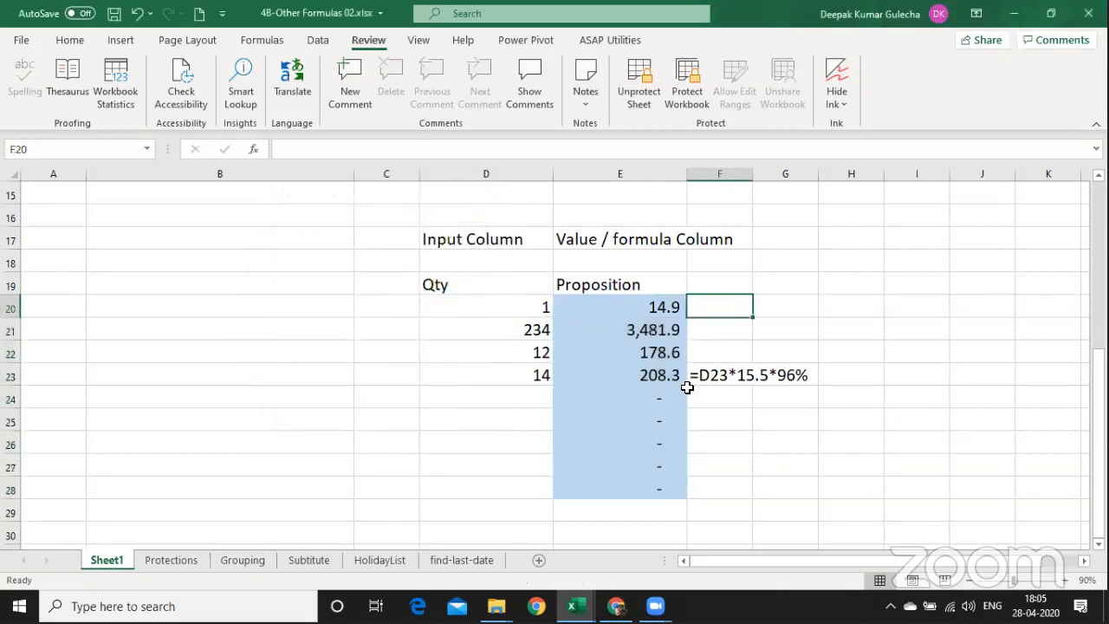
Recalculate =FORMULATEXT(E23) in F23 and see it now return #N/A.
double_click(715, 376)
key(Return)
click(711, 378)
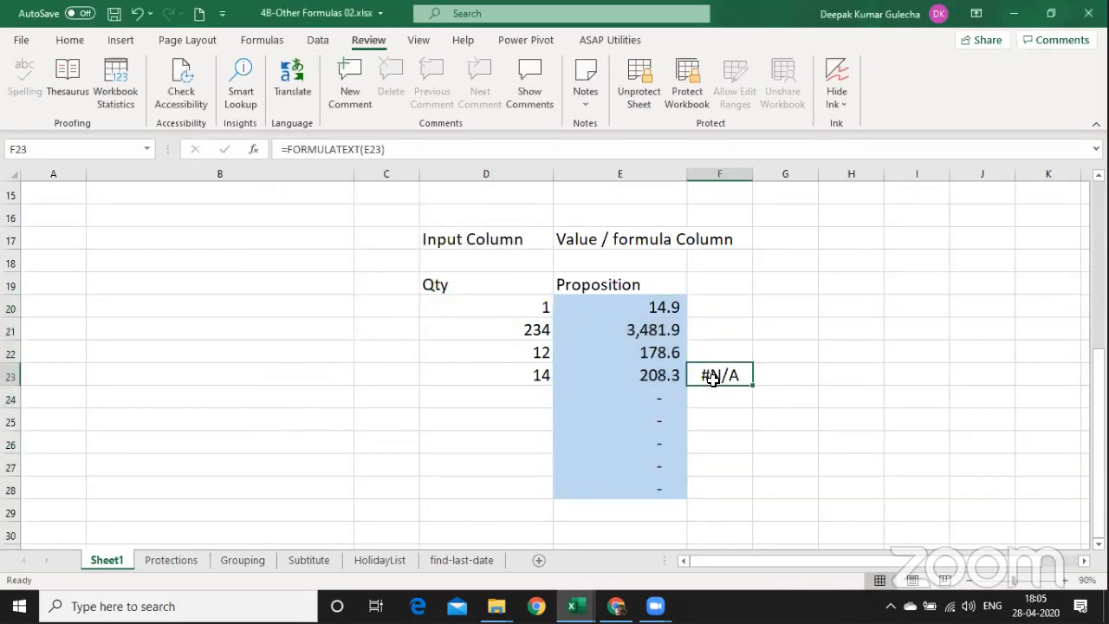
double_click(711, 379)
key(Escape)
double_click(713, 379)
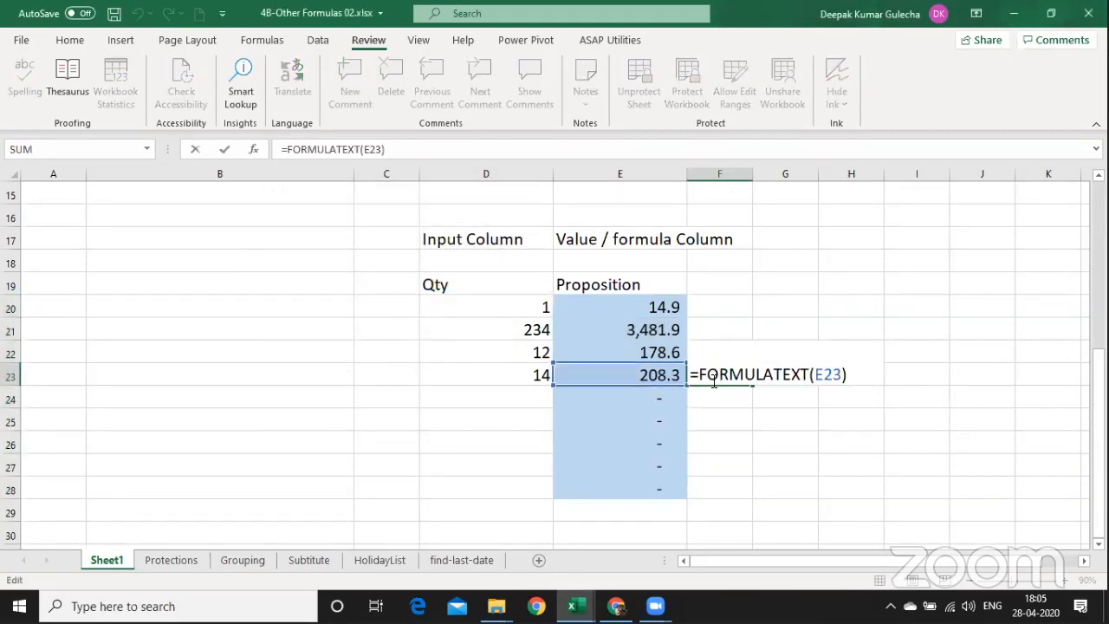
key(Return)
click(713, 379)
double_click(713, 378)
key(Escape)
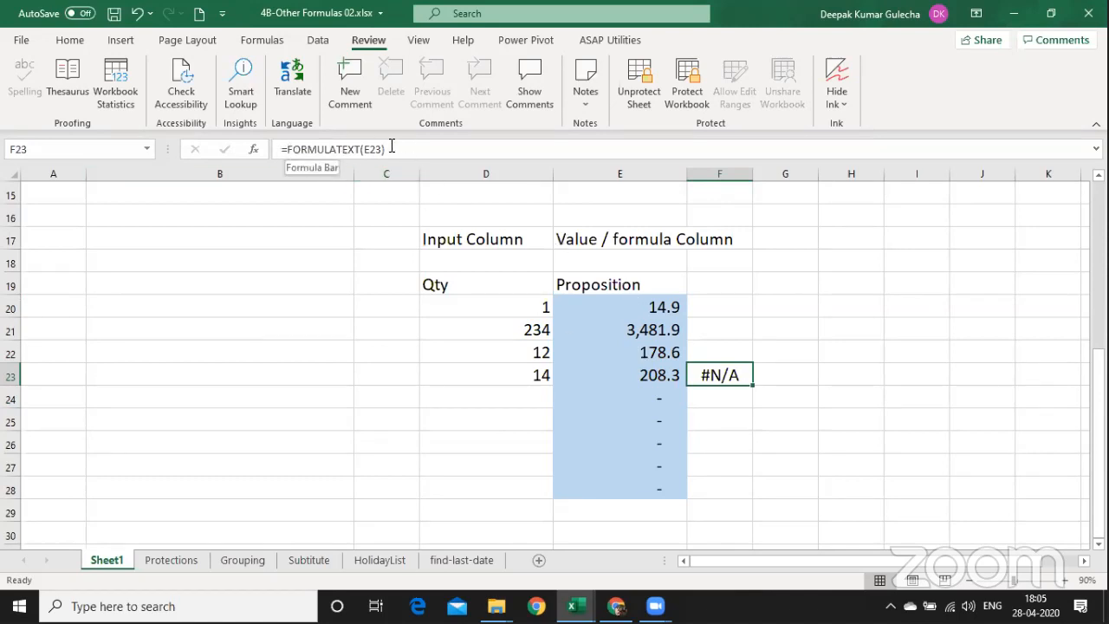
click(374, 367)
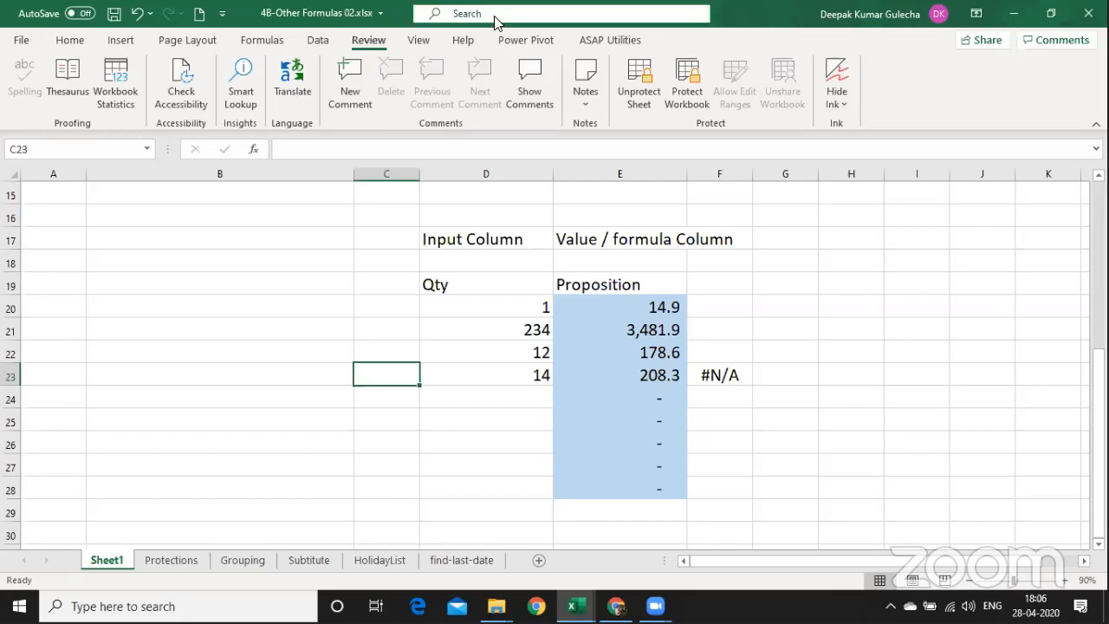
Unprotect Sheet1 using its password.
click(647, 99)
text(1)
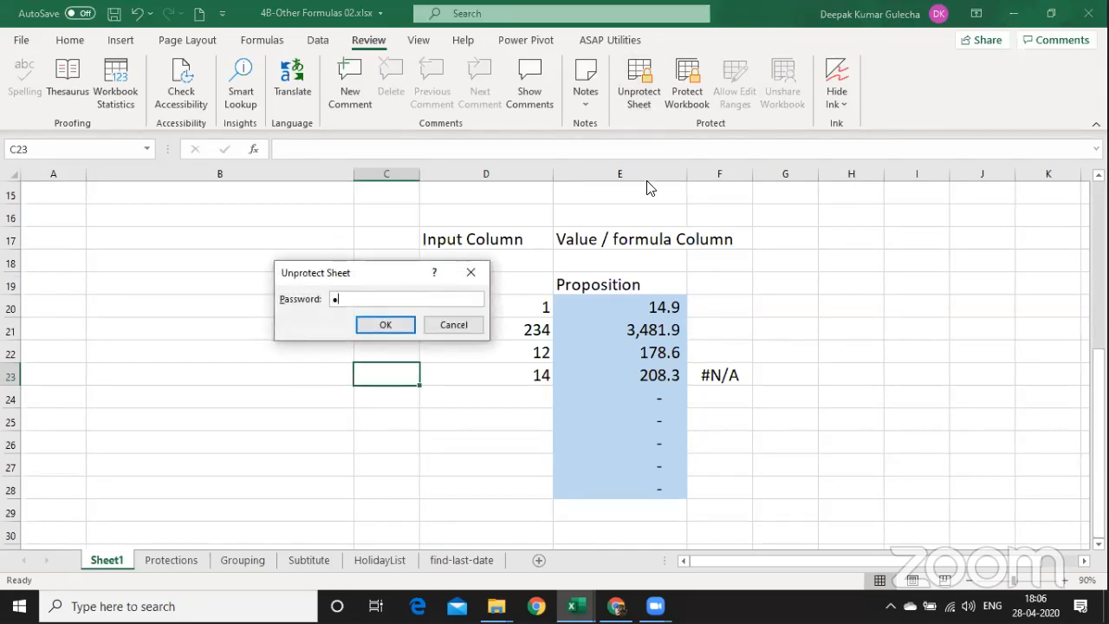
key(Return)
text(1)
key(Escape)
Copy the Qty/Proposition table D17:E28.
key(Right)
key(Right)
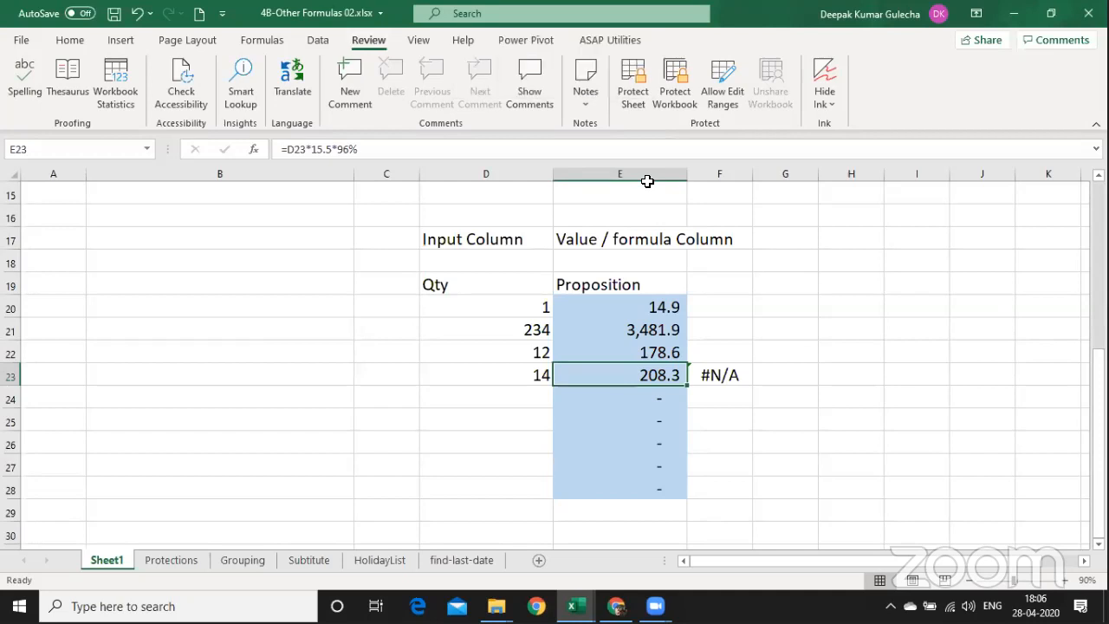
key(Left)
key(Up)
key(Up)
key(Up)
key(Up)
key(shift+Down)
key(shift+Down)
key(shift+Down)
key(shift+Down)
key(shift+Down)
key(shift+Down)
key(shift+Down)
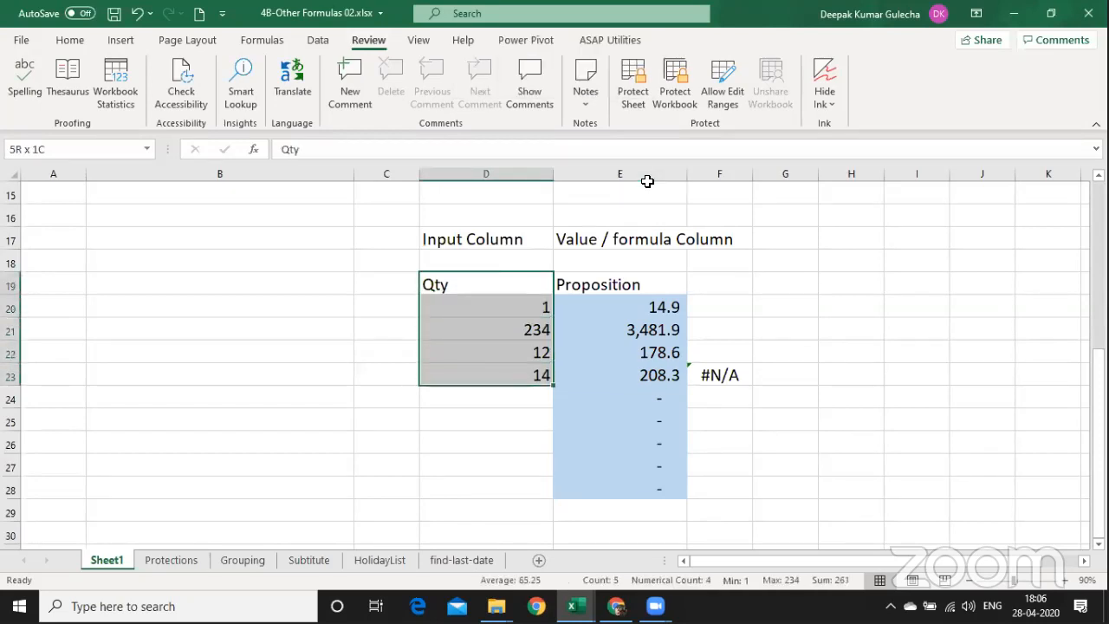
key(shift+Right)
key(shift+Down)
key(shift+Down)
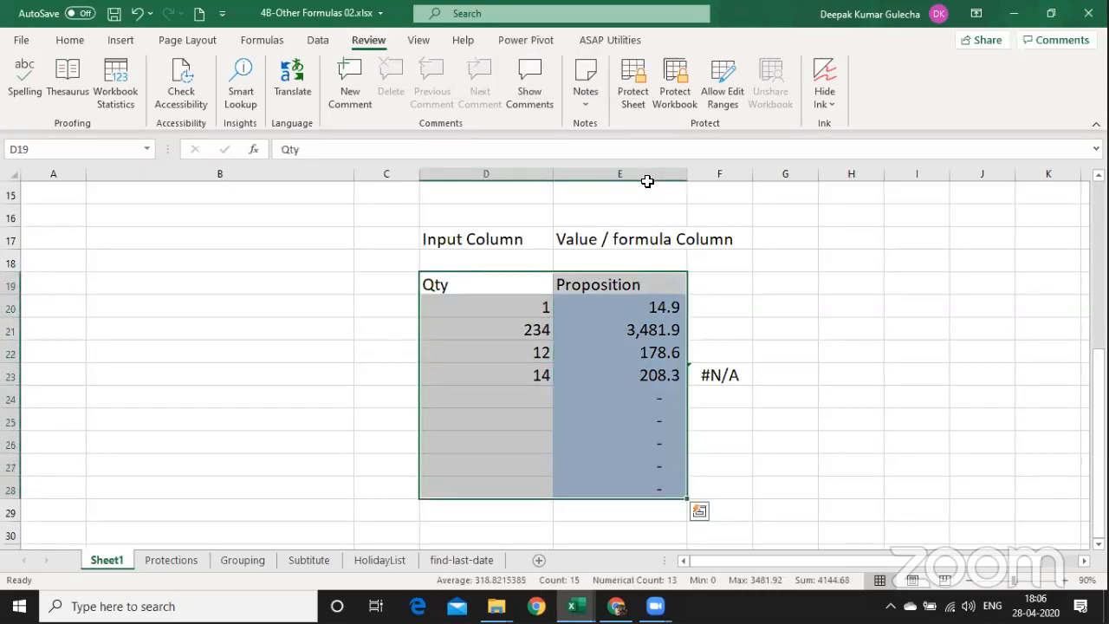
key(ctrl+c)
key(Up)
key(Up)
key(shift+Down)
key(shift+Down)
key(shift+Down)
key(shift+Down)
key(shift+Down)
key(shift+Down)
key(shift+Down)
key(shift+Down)
key(shift+Down)
key(shift+Down)
key(shift+Down)
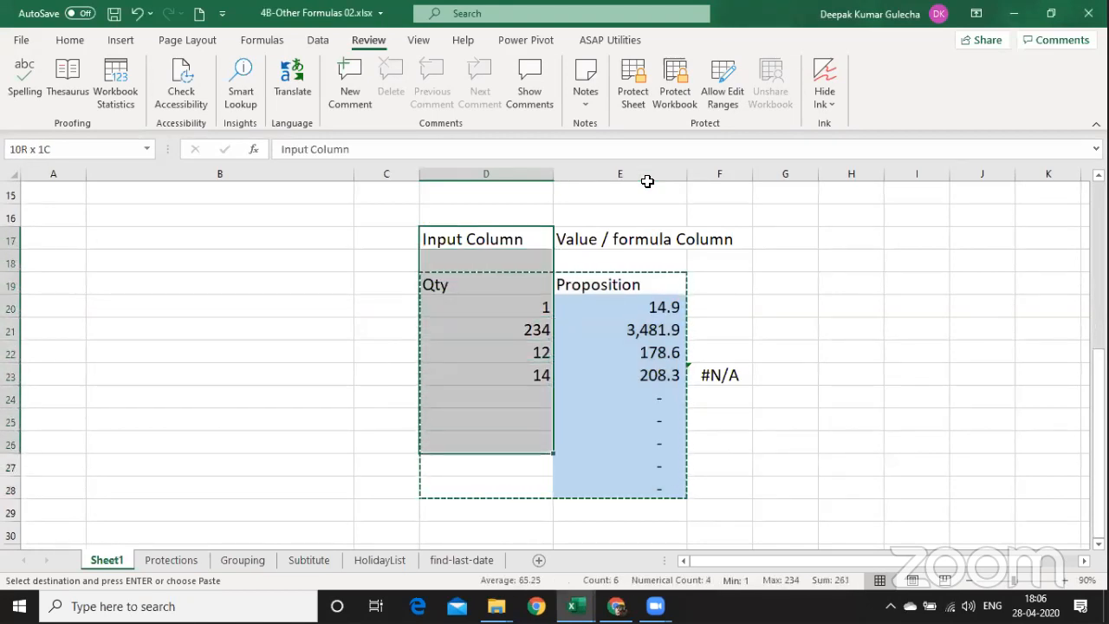
key(shift+Right)
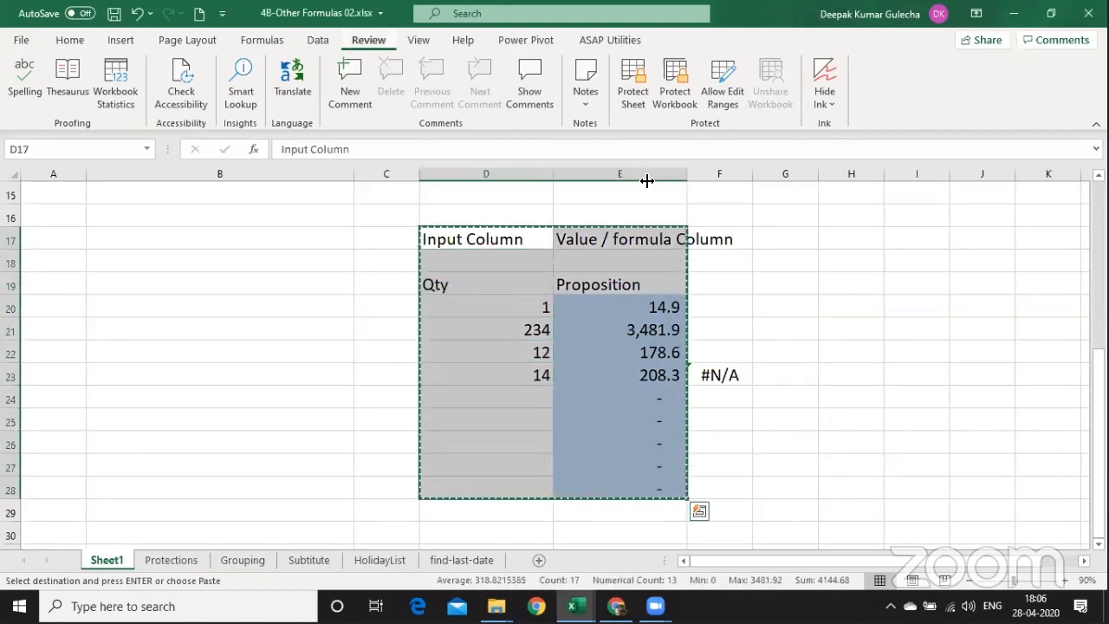
Insert a new Sheet2 and paste formulas and number formats at C3.
key(shift+F11)
key(Right)
key(Right)
key(Down)
key(Down)
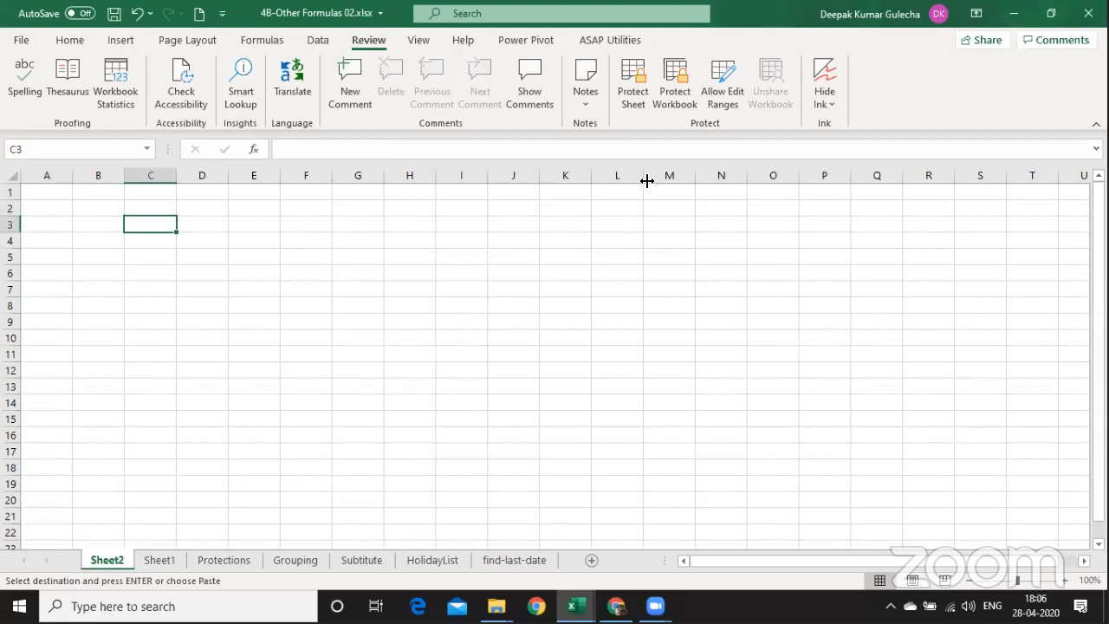
key(ctrl+alt+v)
key(w)
key(r)
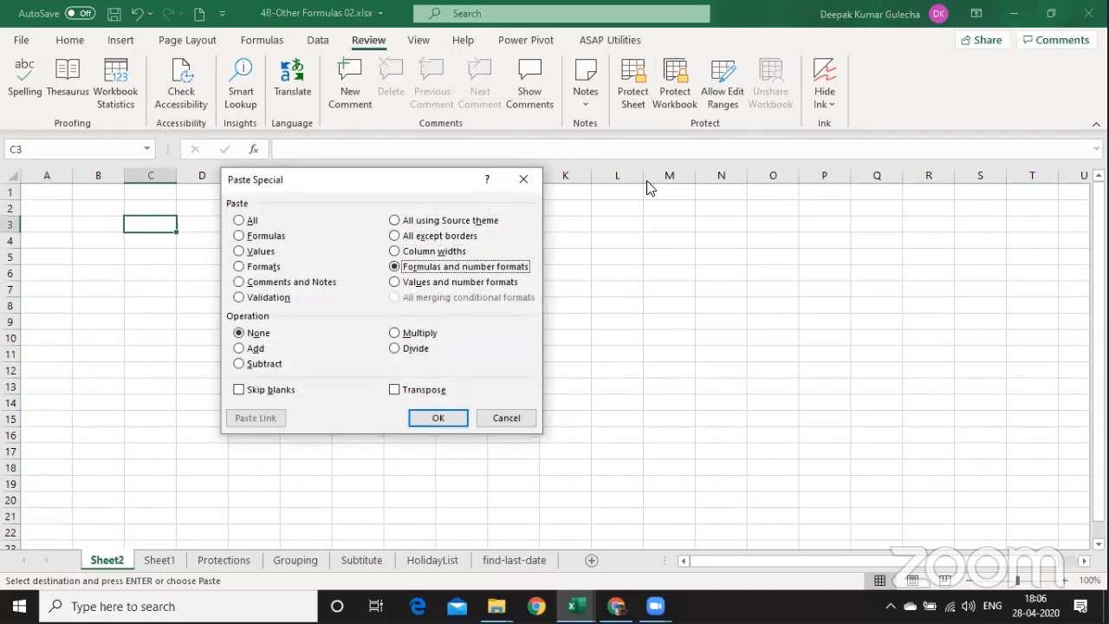
key(Return)
Fill the Proposition cells D5:D14 light blue.
key(Right)
key(Down)
key(Down)
key(ctrl+shift+Down)
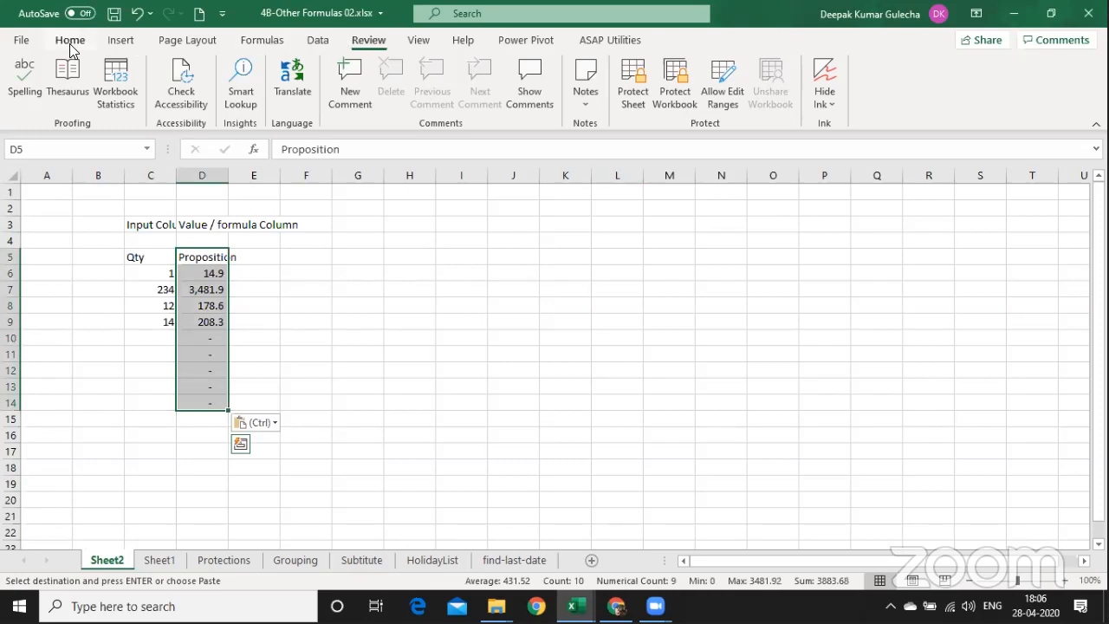
click(69, 40)
click(205, 97)
key(Down)
key(Down)
key(Down)
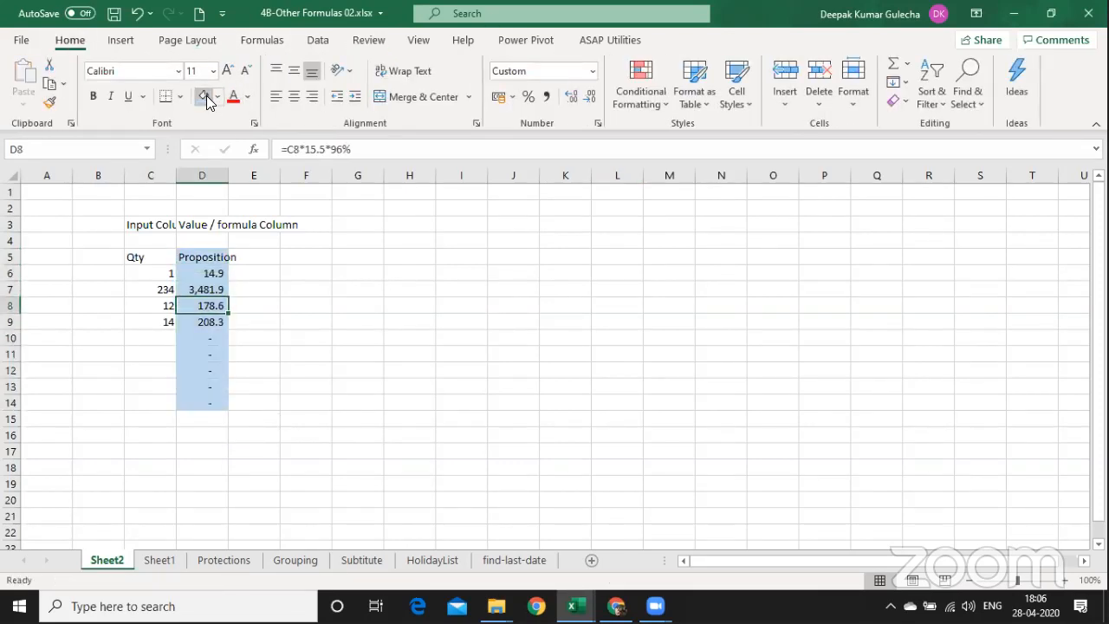
click(564, 256)
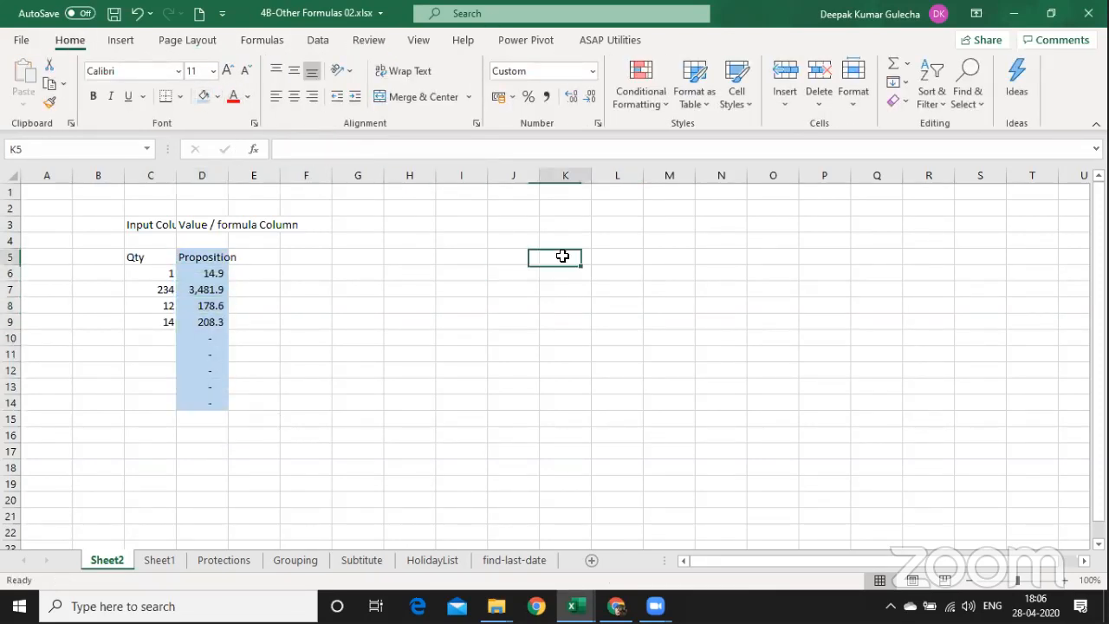
key(ctrl+a)
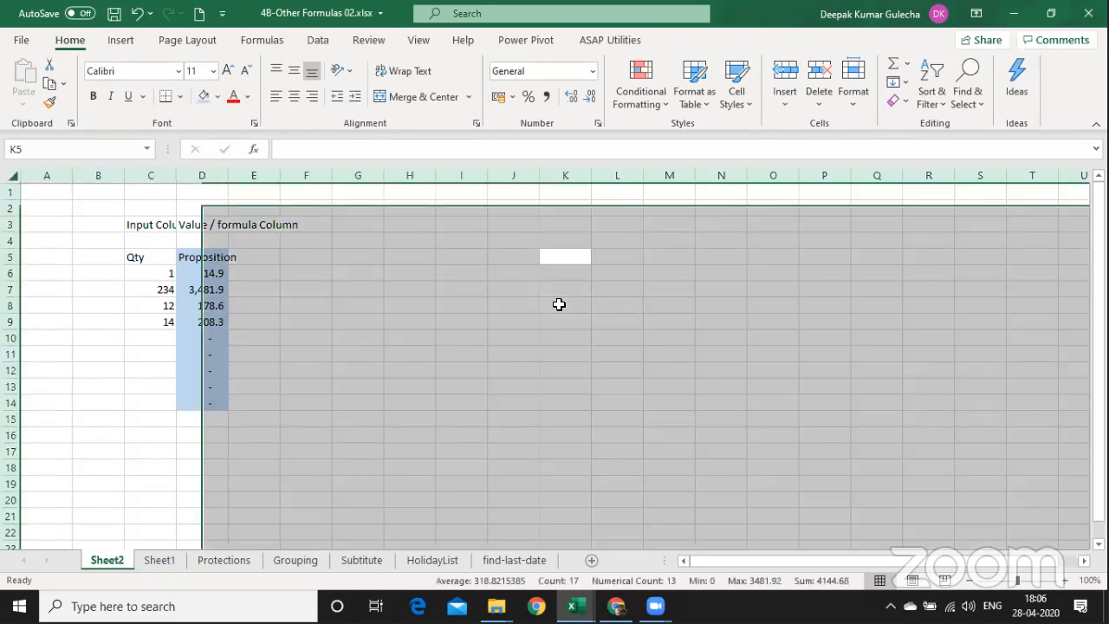
key(ctrl+1)
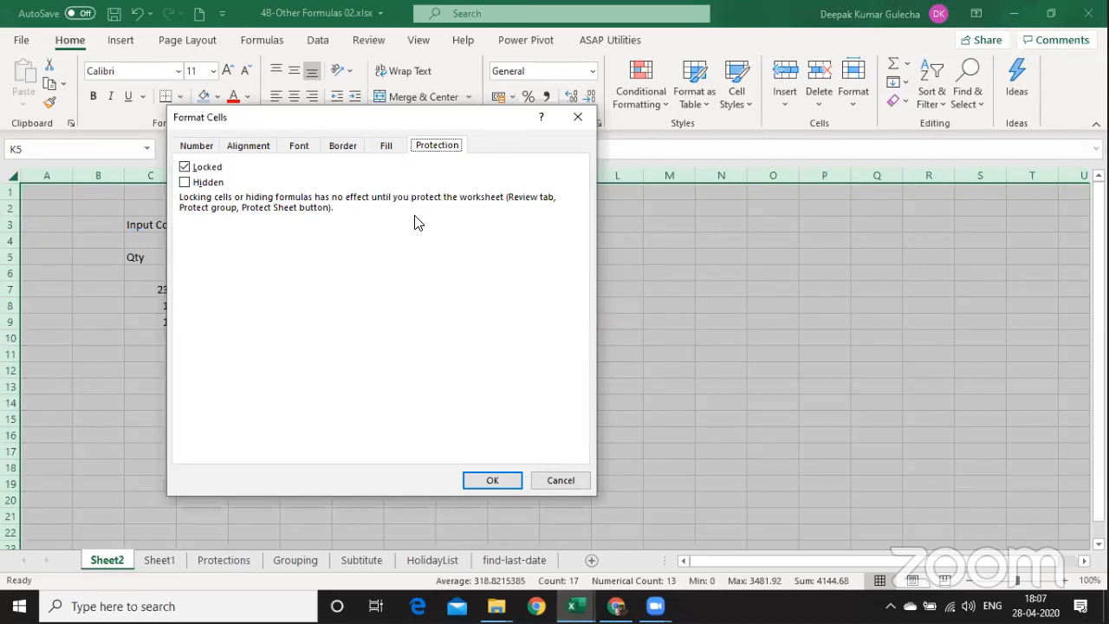
click(495, 484)
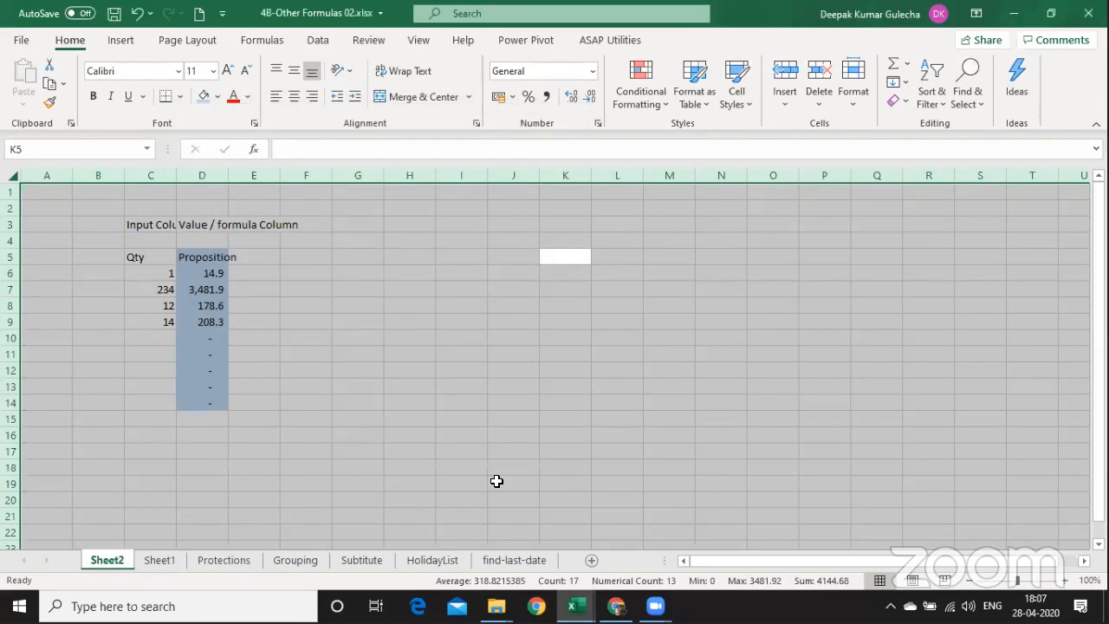
click(333, 337)
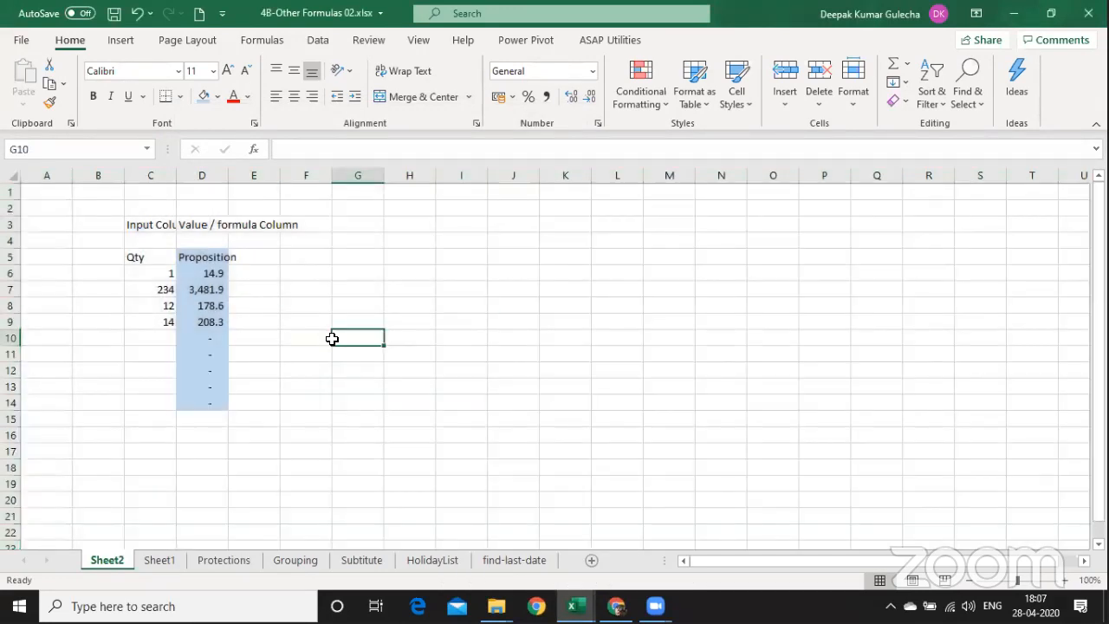
Widen columns C and D and fill the Qty cells C5:C14 green.
drag(130, 177, 292, 193)
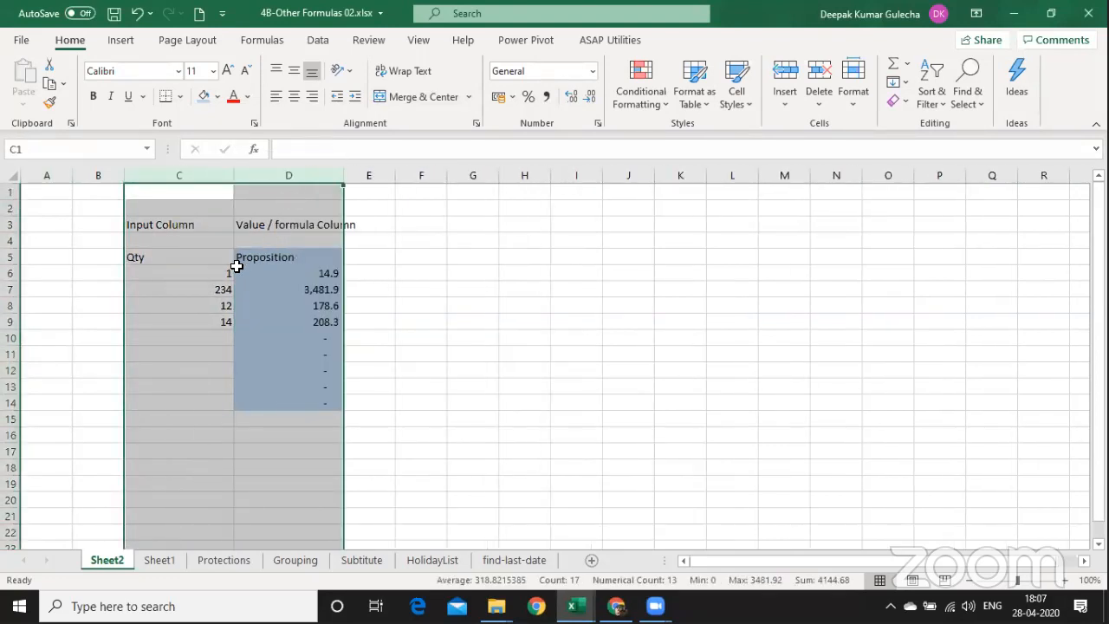
drag(144, 275, 143, 404)
drag(167, 253, 170, 399)
click(217, 97)
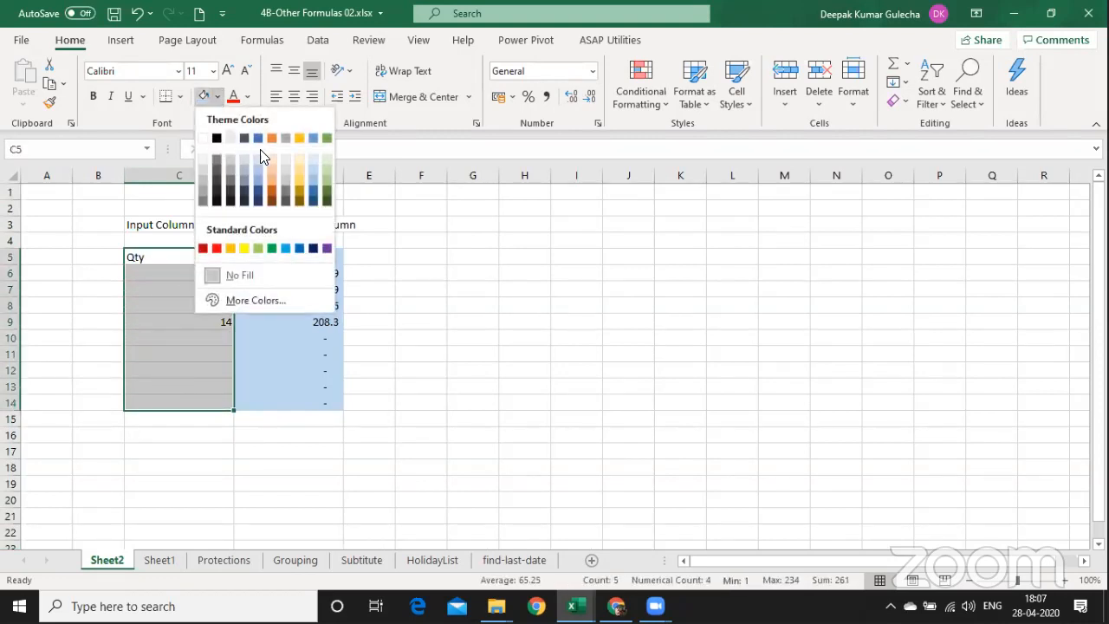
click(326, 178)
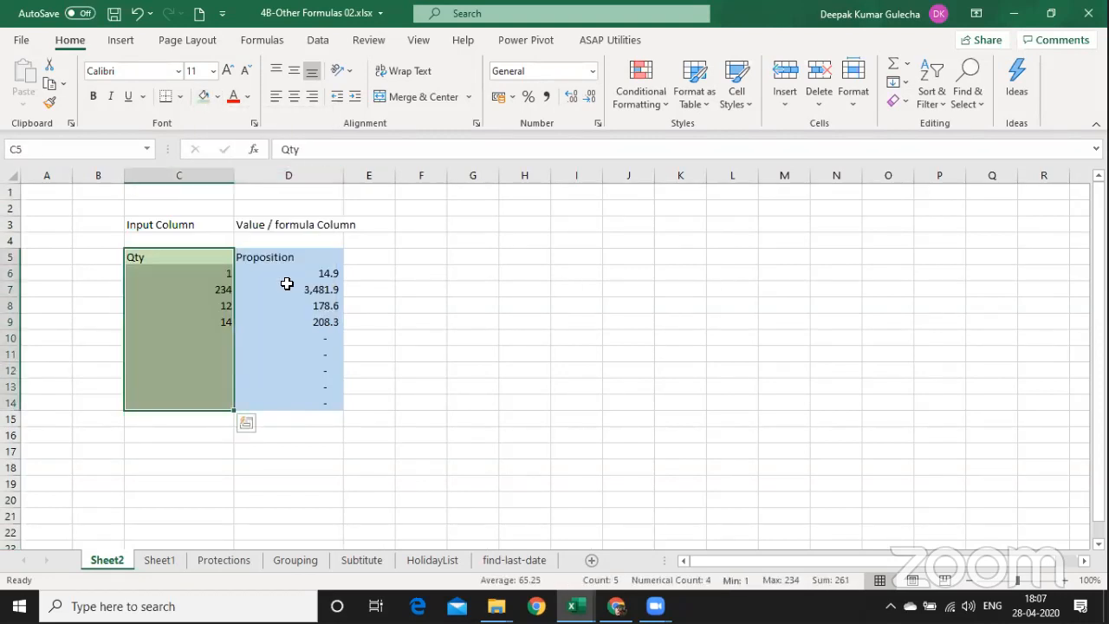
Set the Proposition cells D5:D14 to 14-point text.
drag(284, 254, 275, 389)
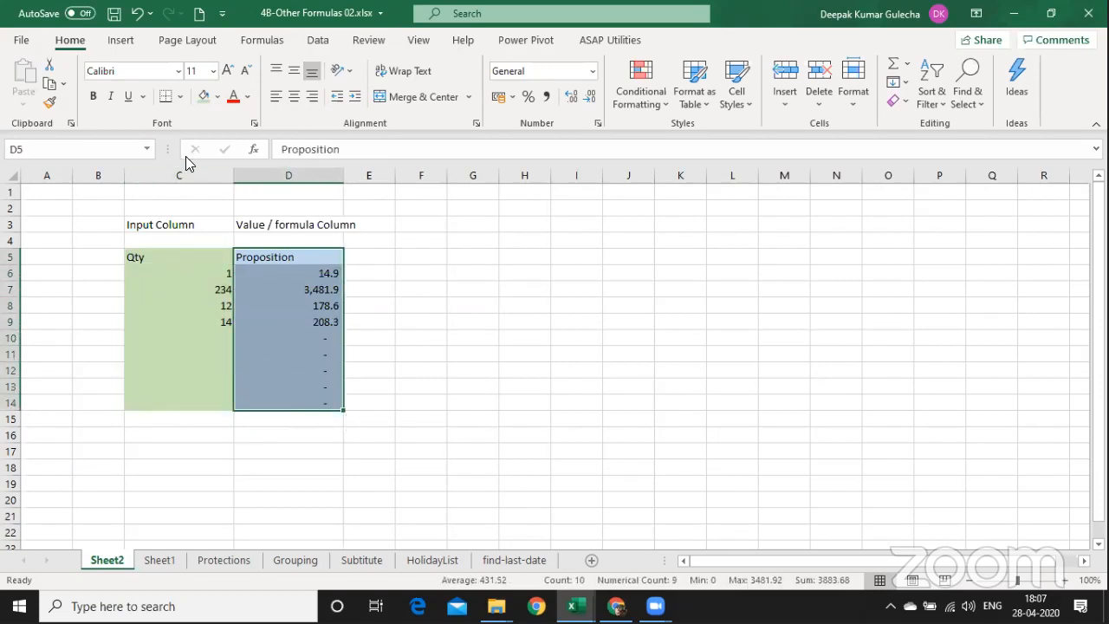
click(227, 71)
click(227, 71)
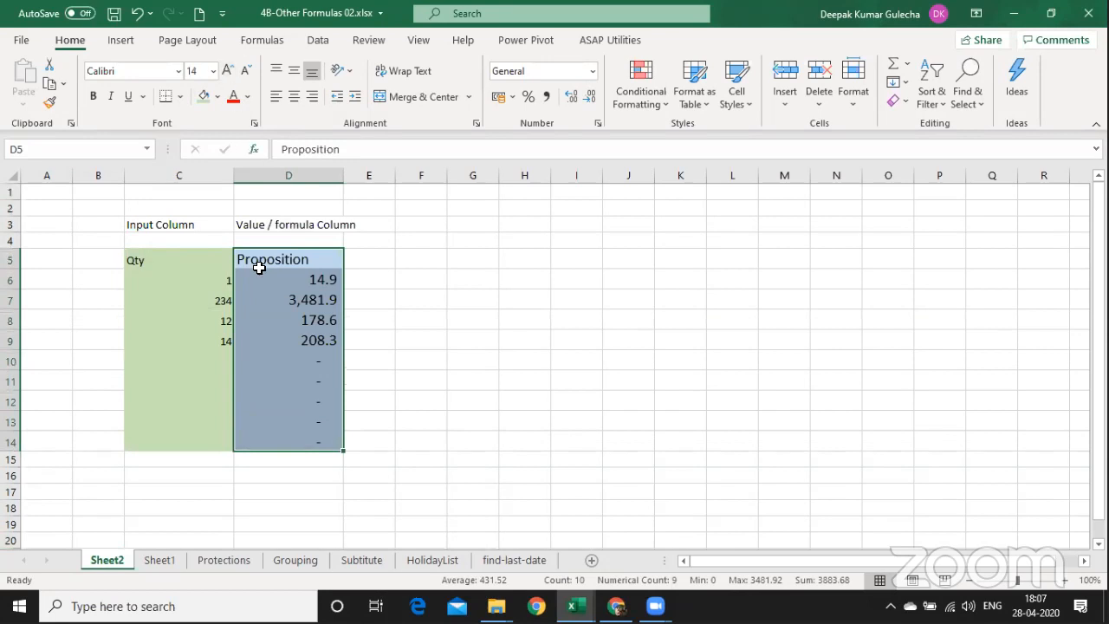
click(462, 362)
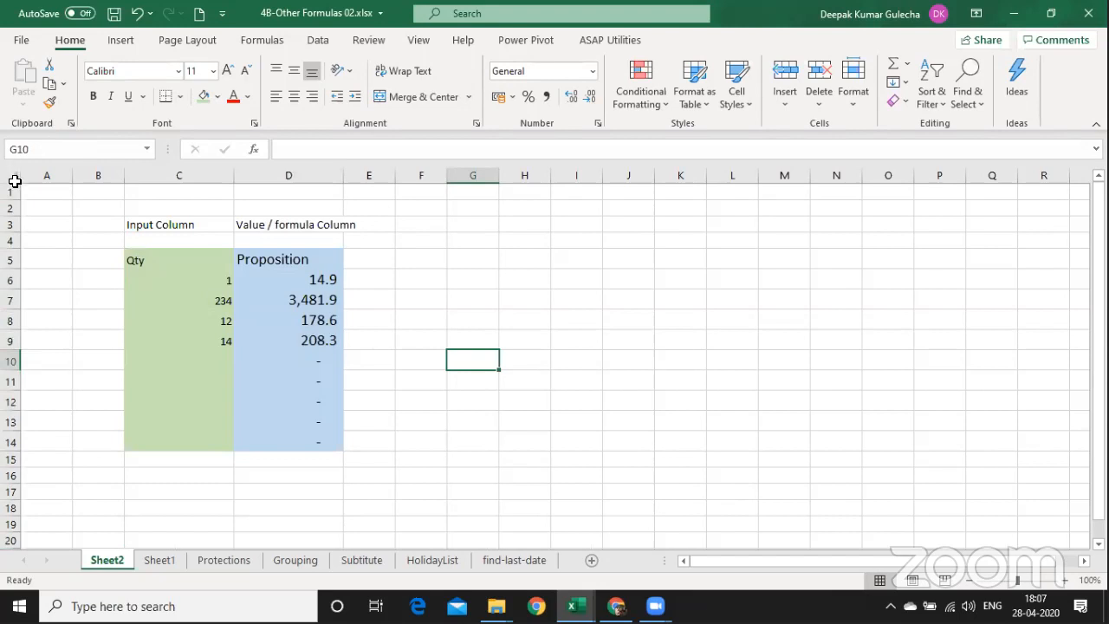
click(13, 175)
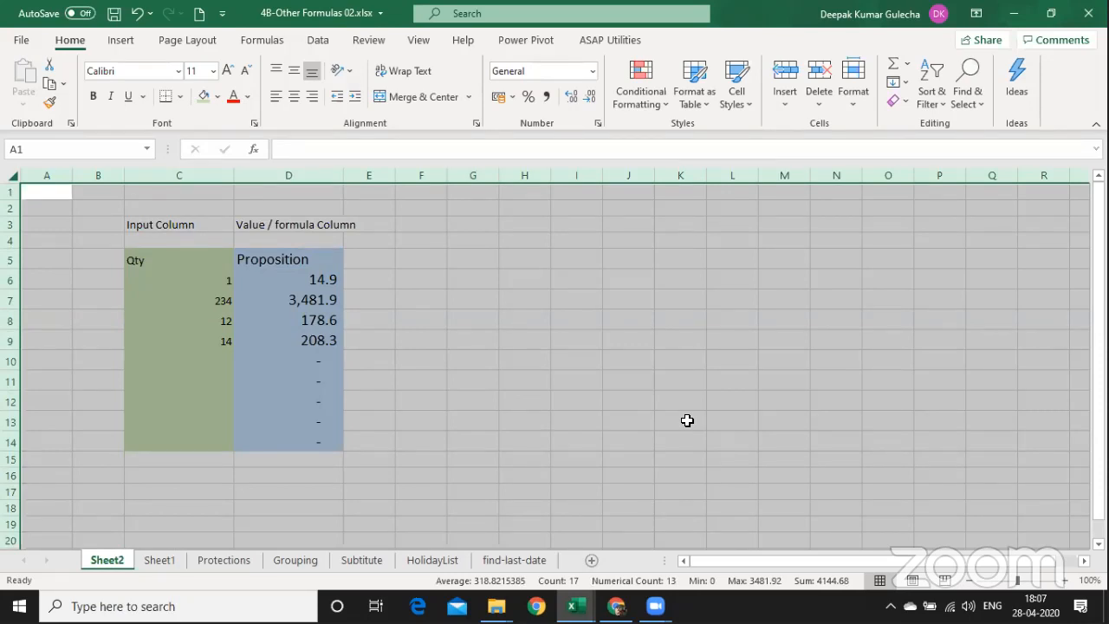
Add notes 'Ctrl + A' / 'Select All' in G5:H5 and 'Ctrl + 1' / 'Format Cells' in G6:H6.
key(ctrl+1)
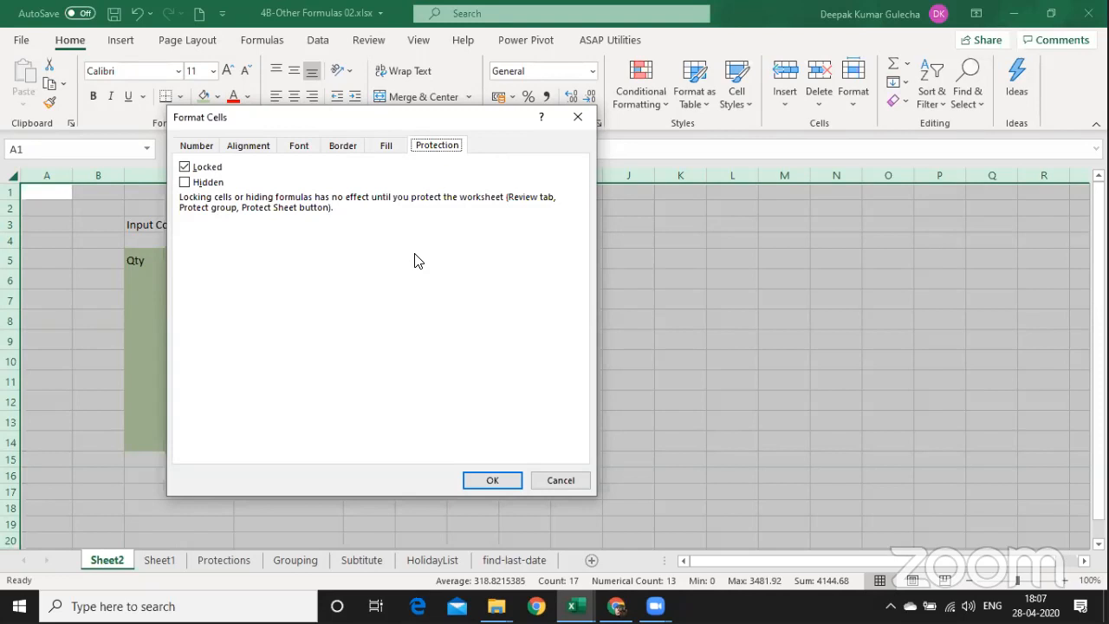
key(Return)
key(Right)
key(Right)
key(Right)
key(Right)
key(Right)
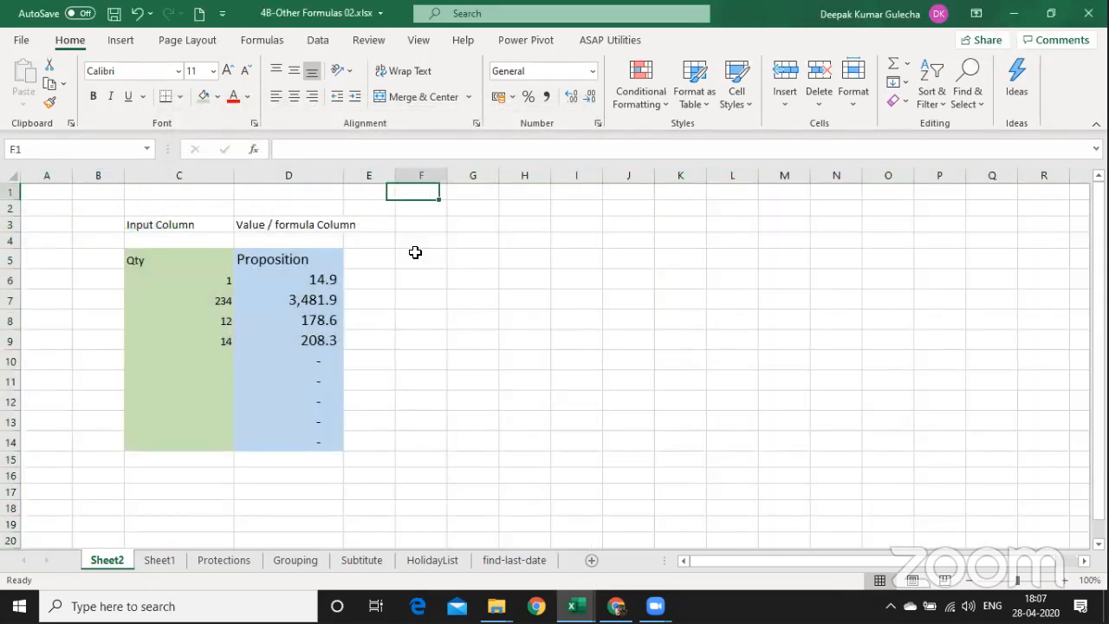
key(Down)
key(Down)
key(Down)
key(Down)
key(Right)
text(Ctrl)
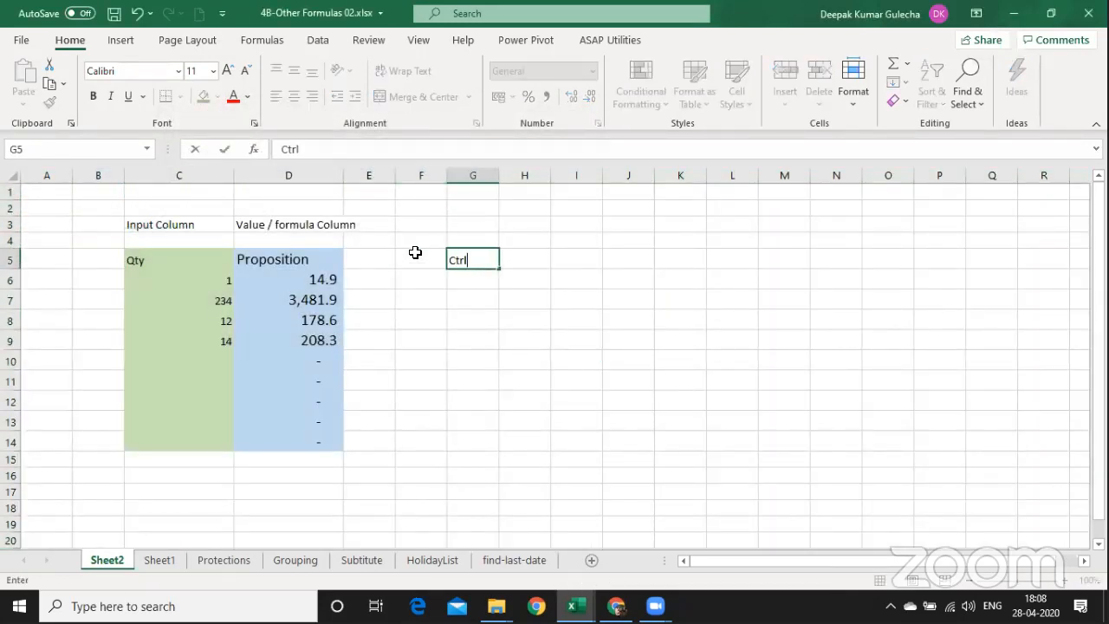
text( + A)
key(Right)
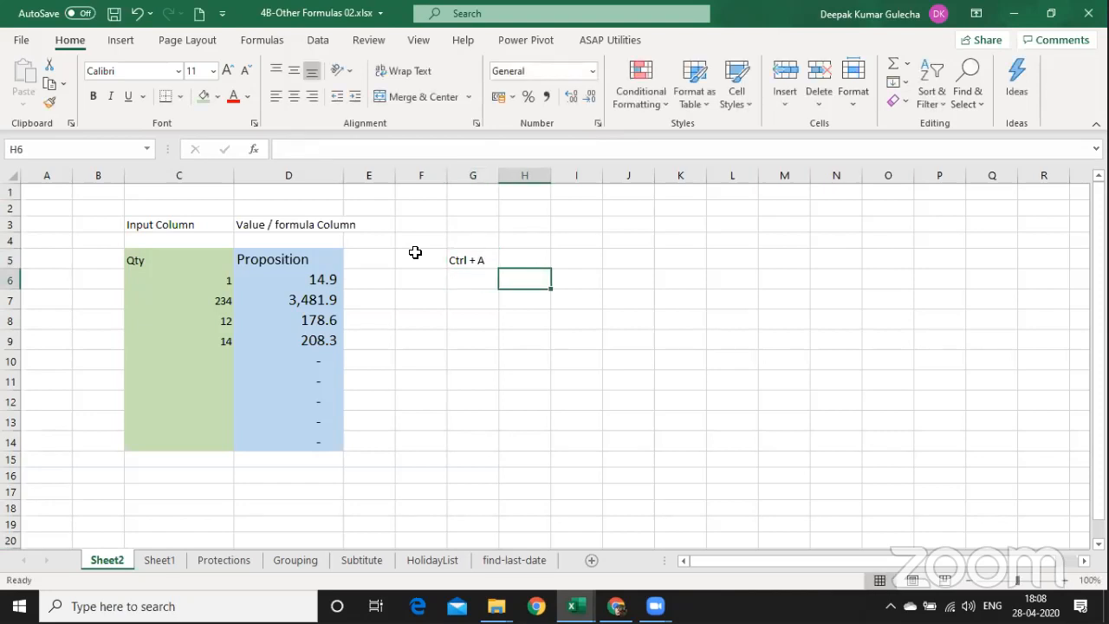
text(Selec)
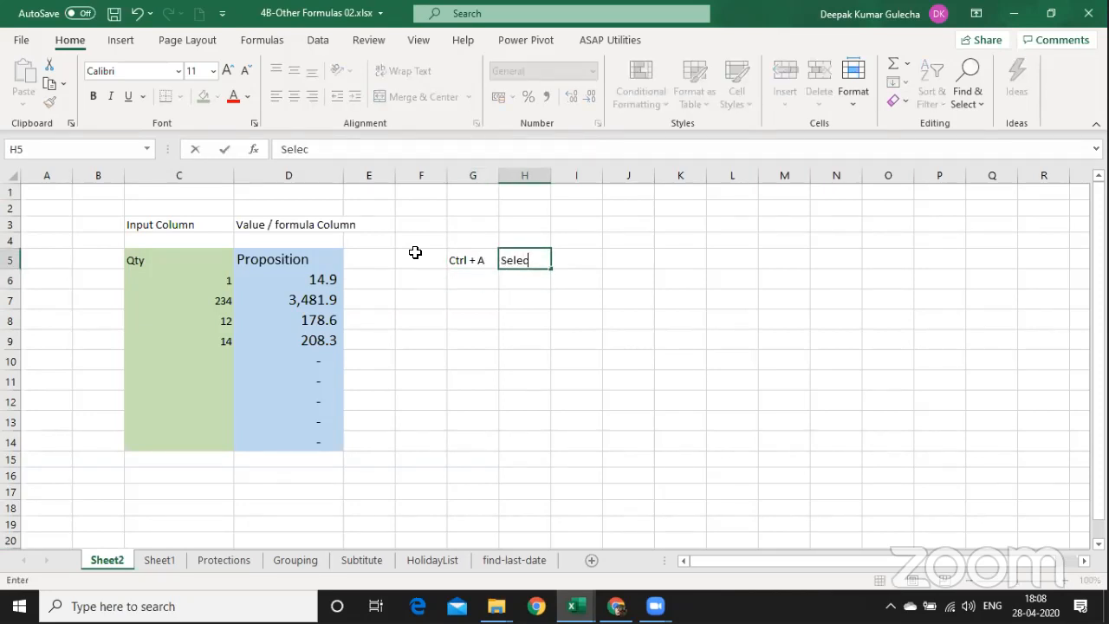
text(t All)
key(Return)
text(Ctrl +)
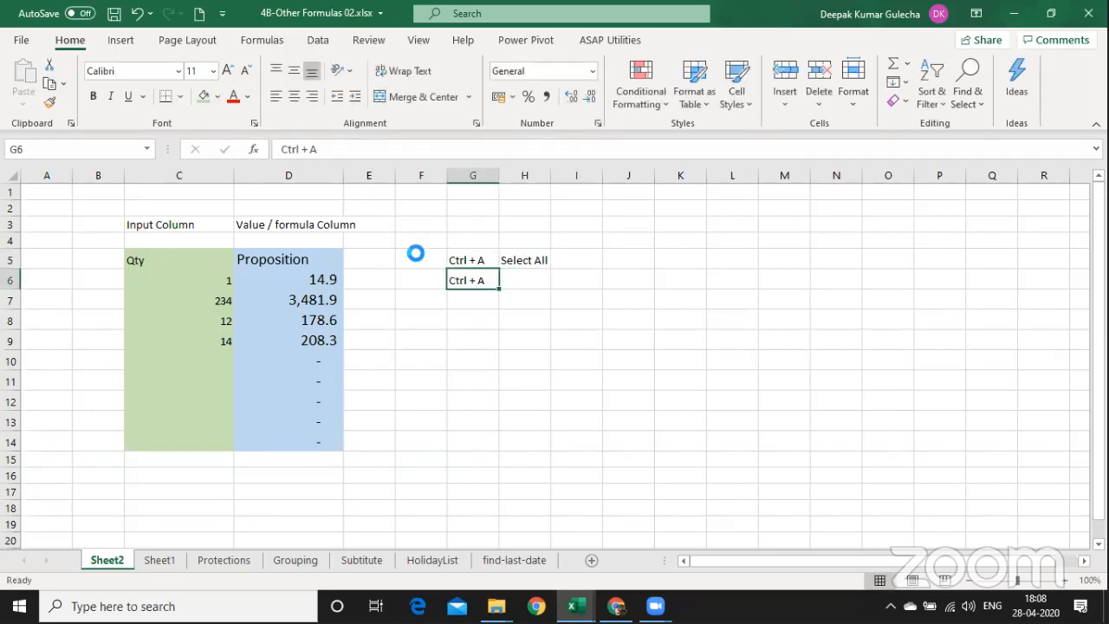
text( 1)
key(ctrl+Return)
key(Right)
text(Fo)
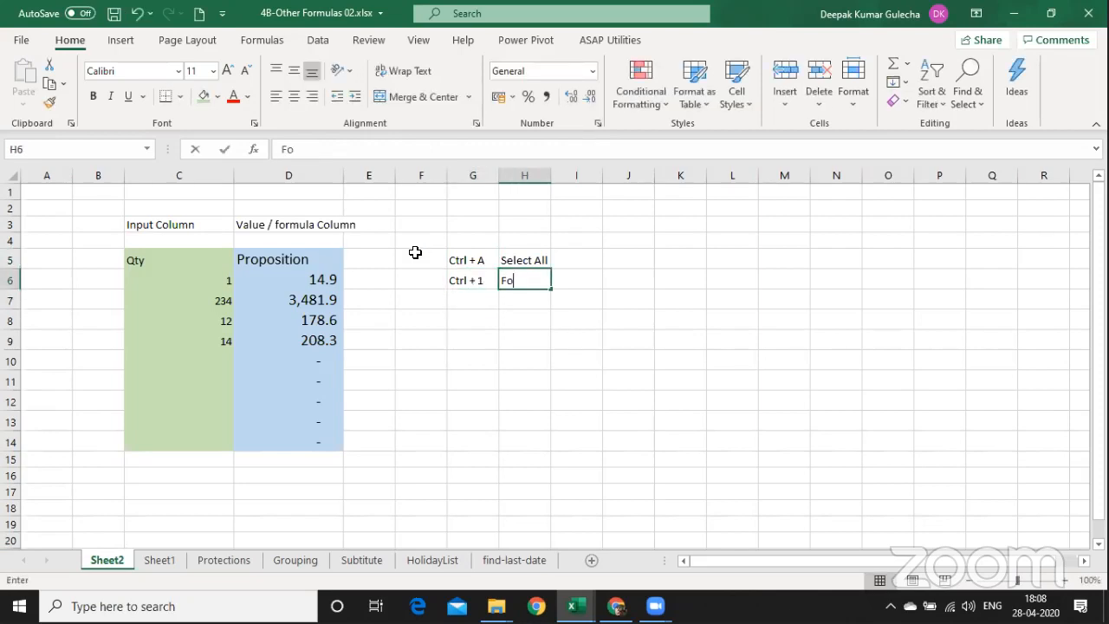
text(rmat Cells)
key(Return)
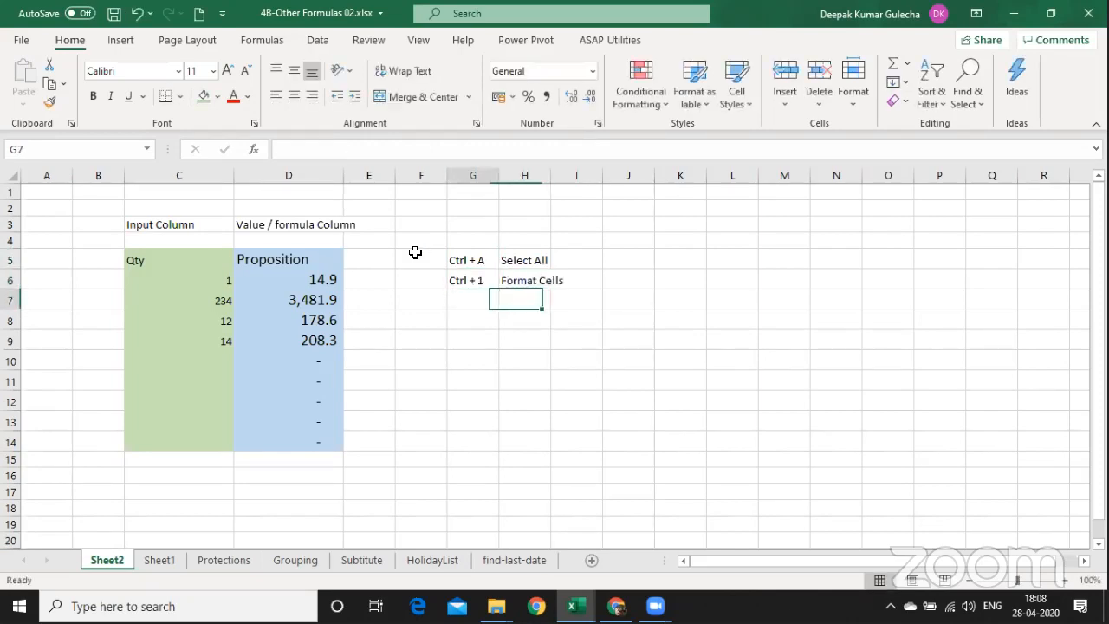
Clear the Locked setting for every cell on Sheet2.
key(Left)
key(Left)
key(Left)
key(Left)
key(ctrl+a)
key(ctrl+a)
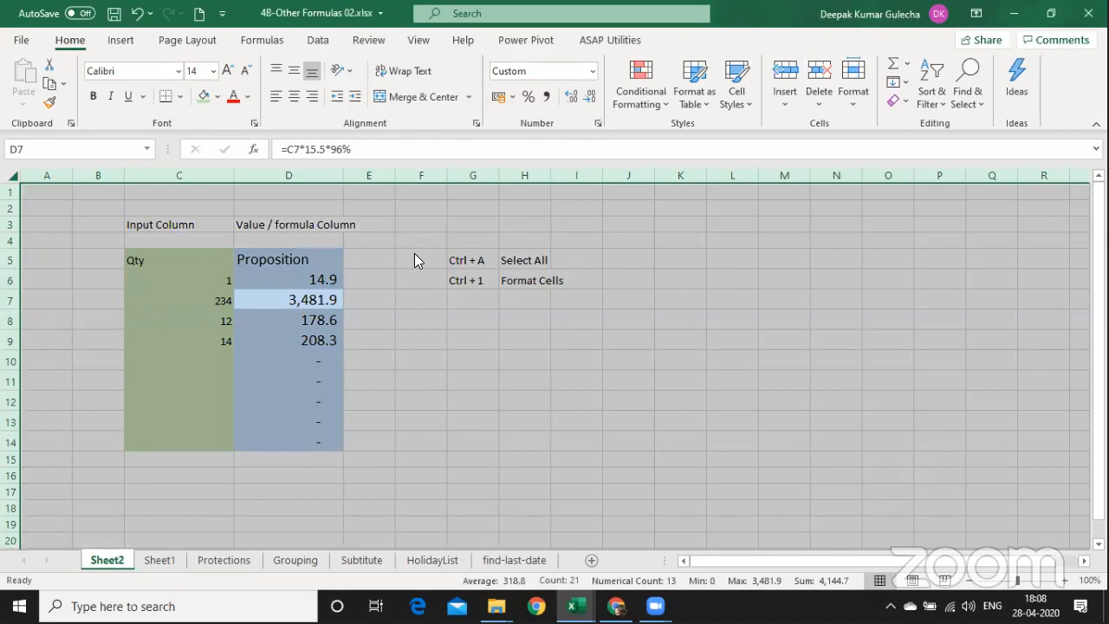
key(ctrl+1)
click(189, 167)
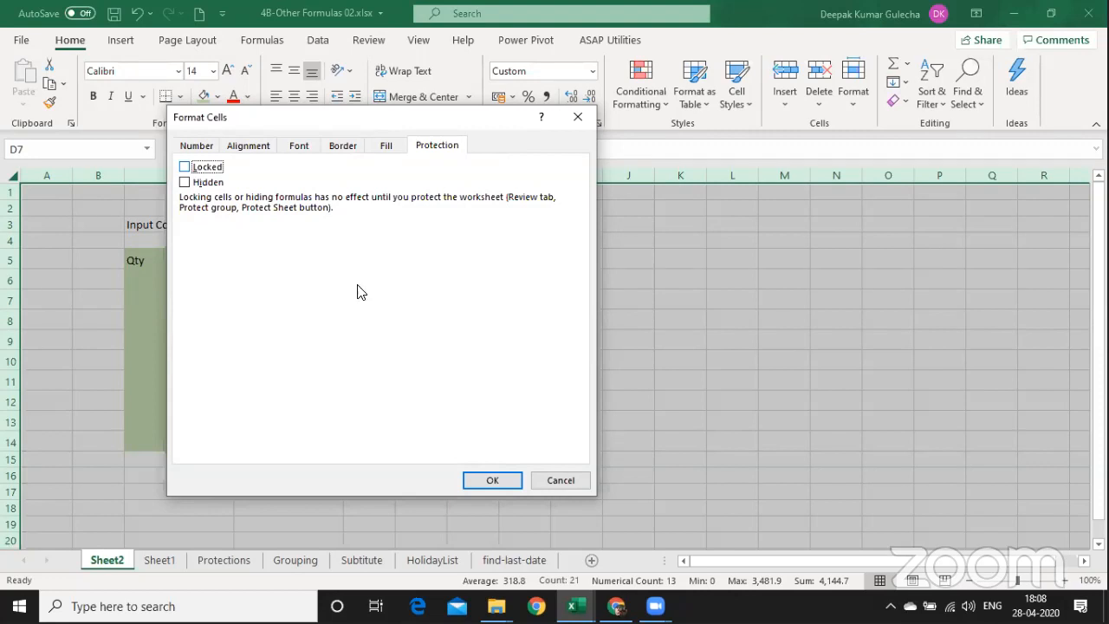
click(504, 479)
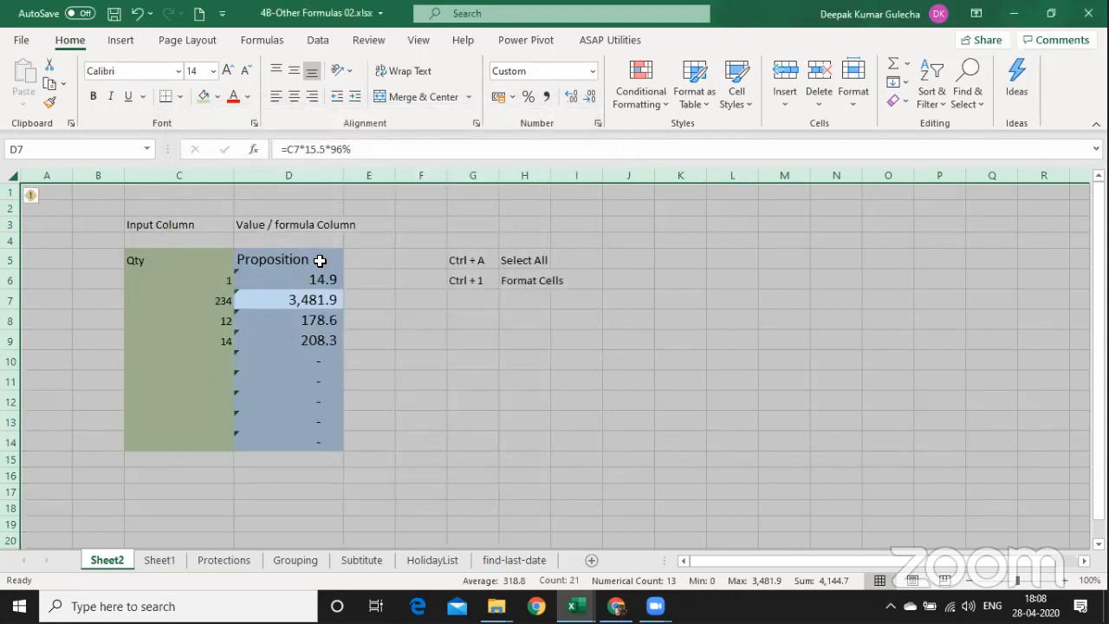
drag(317, 258, 326, 439)
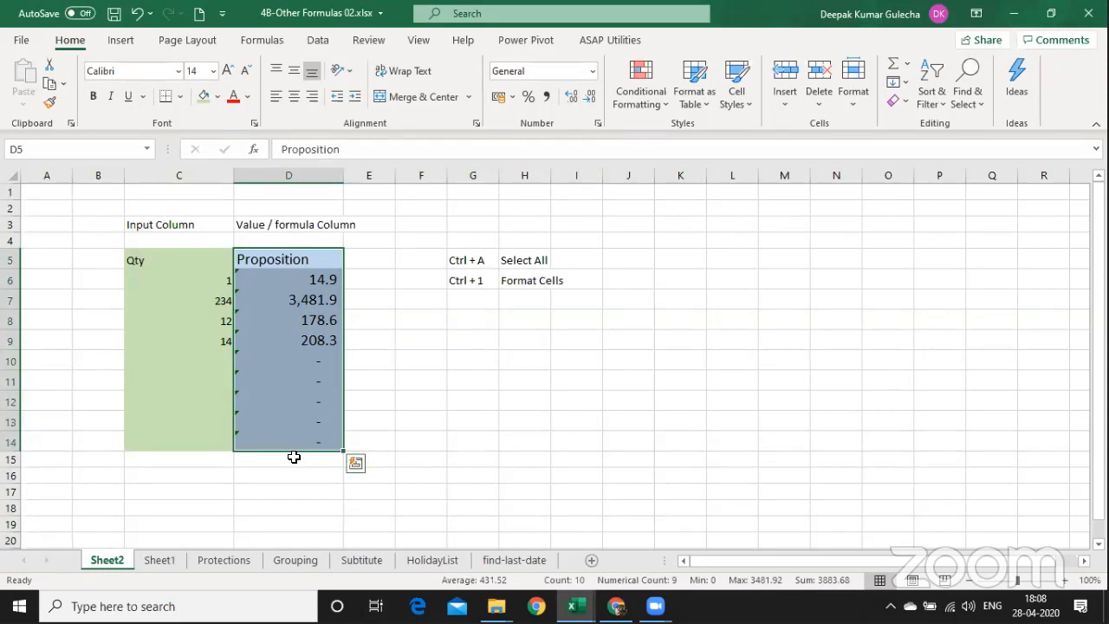
Tick both Locked and Hidden in the Protection settings for Proposition formulas D5:D14.
key(ctrl+1)
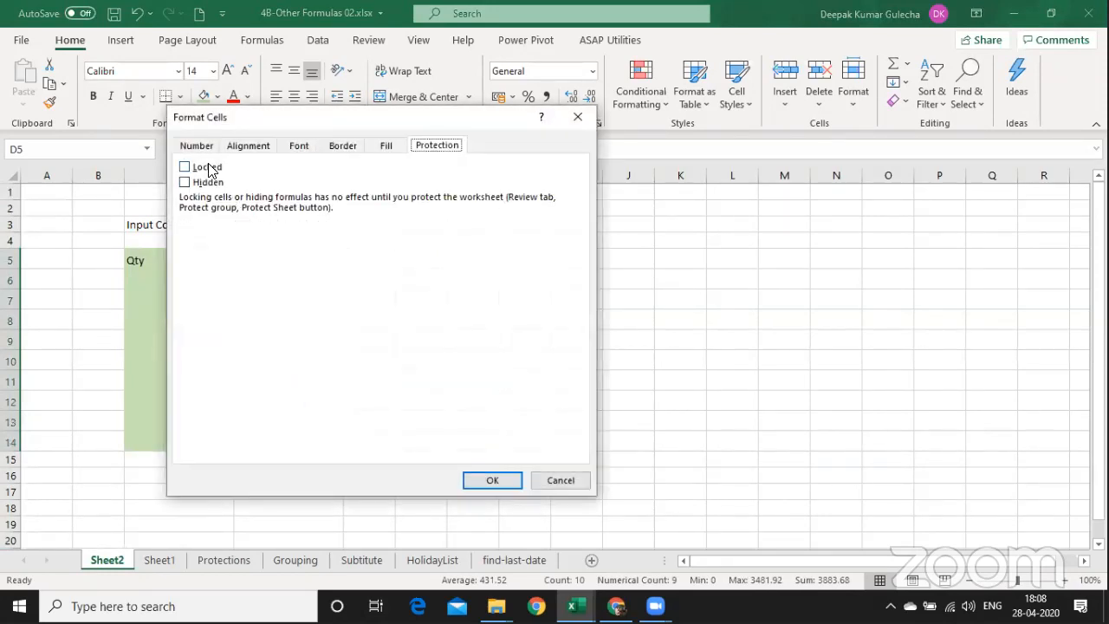
click(208, 167)
drag(267, 127, 312, 305)
key(Return)
key(shift+Return)
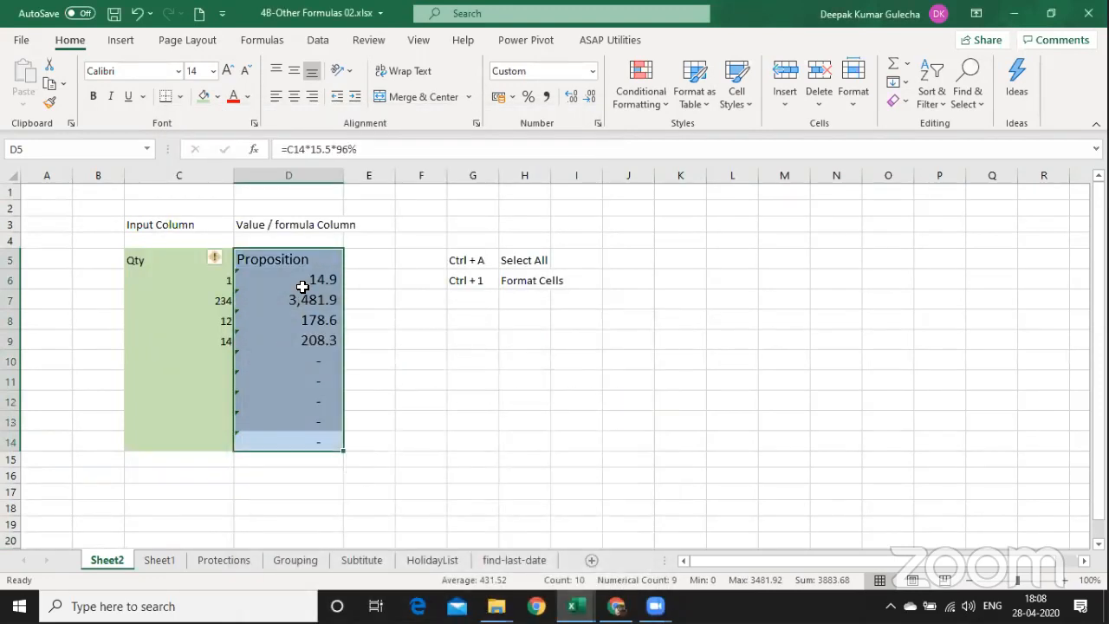
key(ctrl+1)
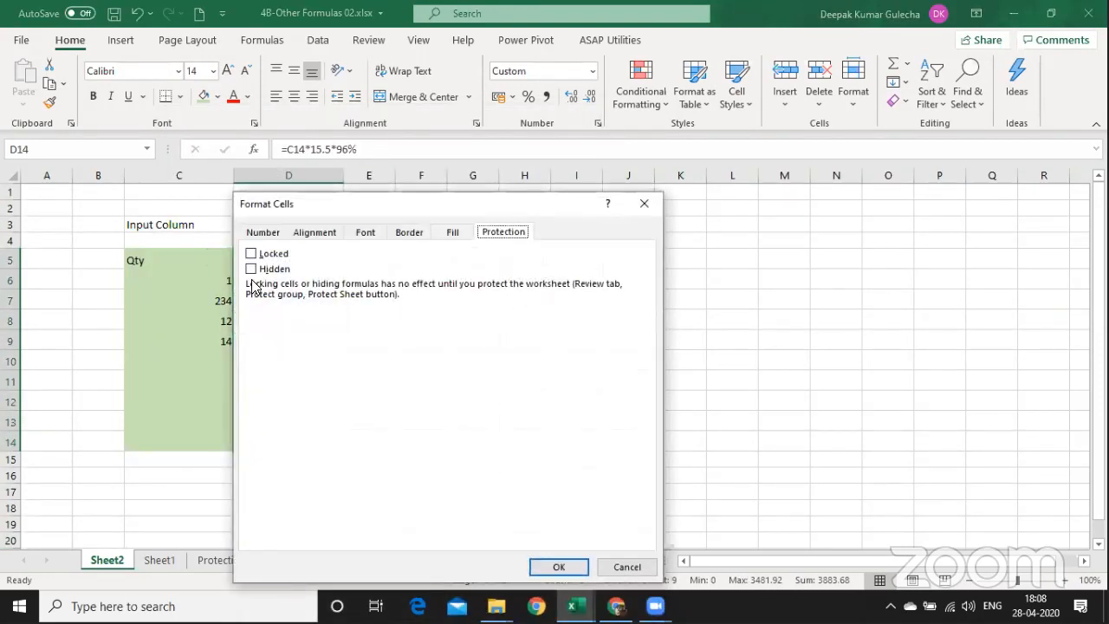
click(252, 269)
click(252, 269)
click(252, 253)
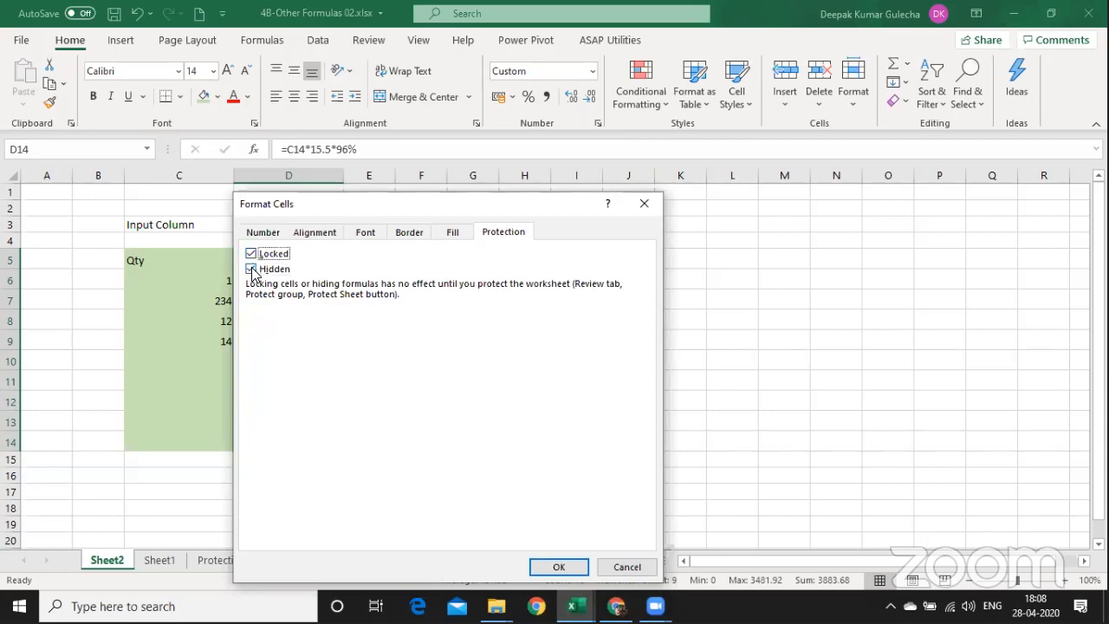
click(252, 269)
click(559, 567)
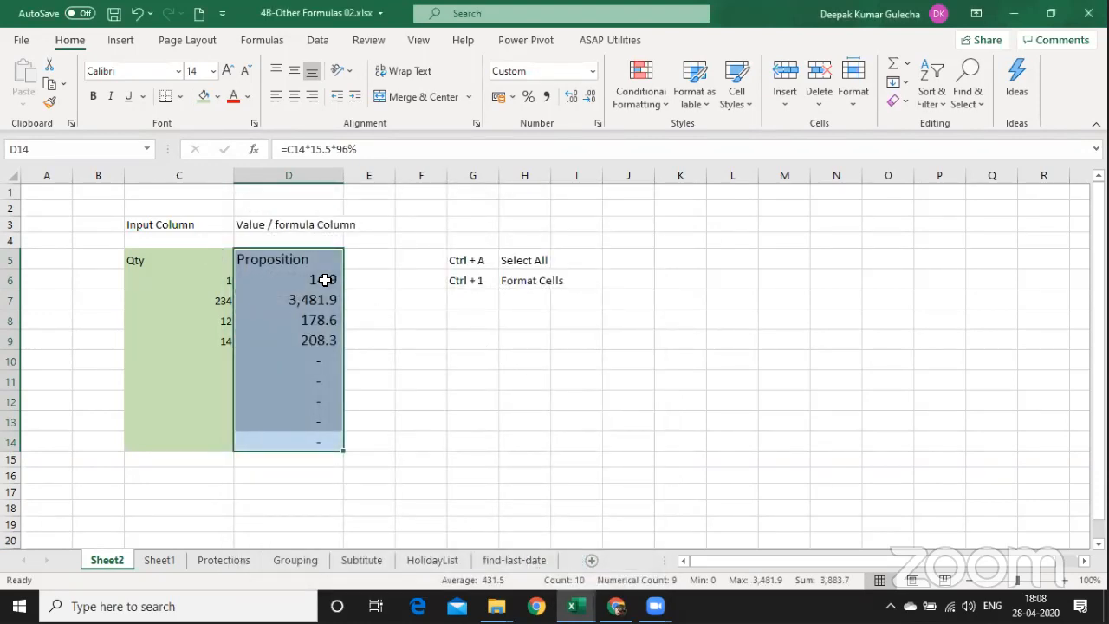
key(ctrl+1)
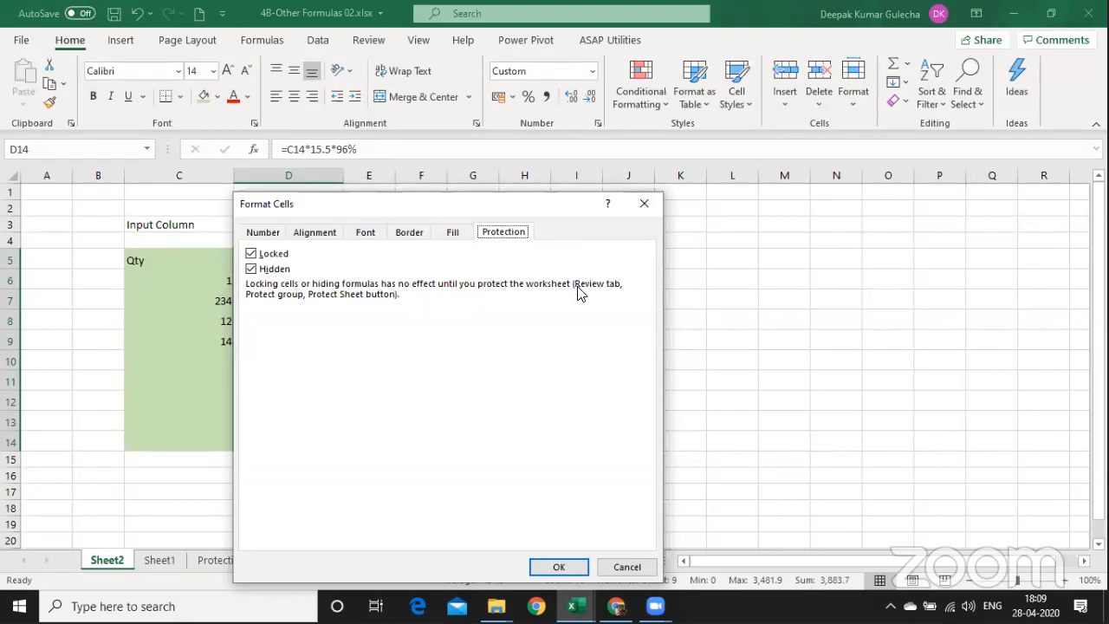
click(559, 567)
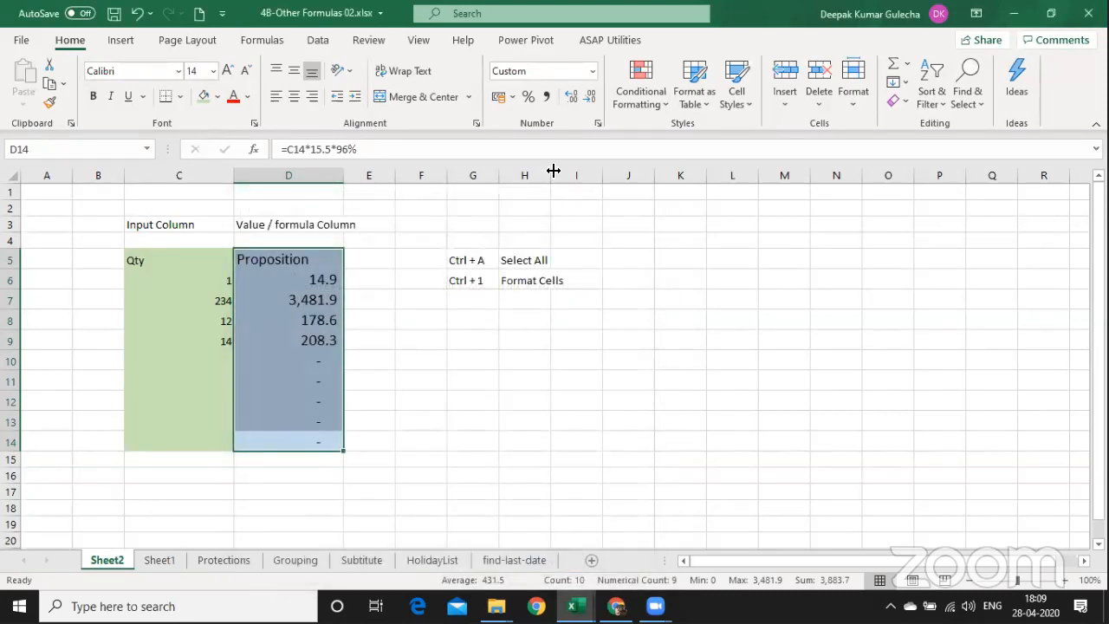
key(alt+r)
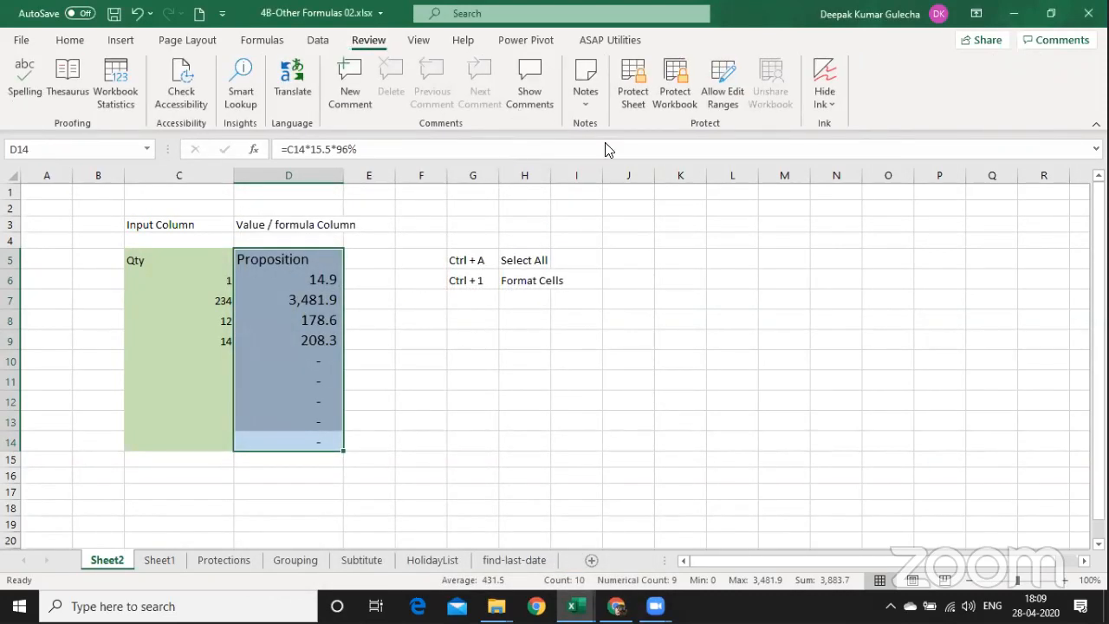
Protect Sheet2 with a password, re-entering it to confirm.
click(630, 106)
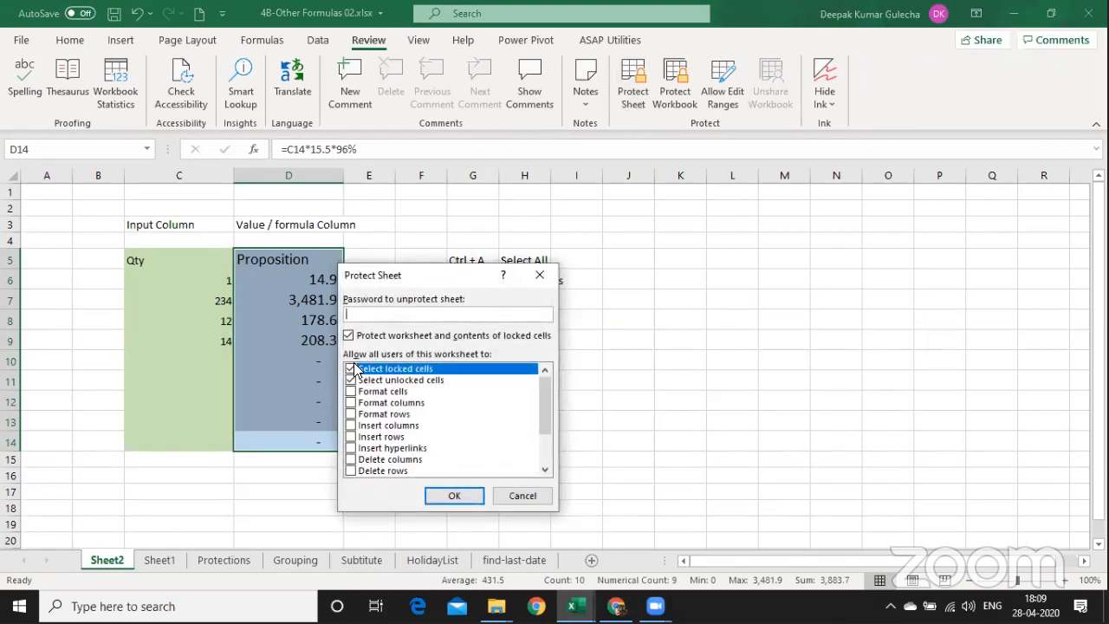
text(1)
click(453, 495)
text(1)
click(465, 448)
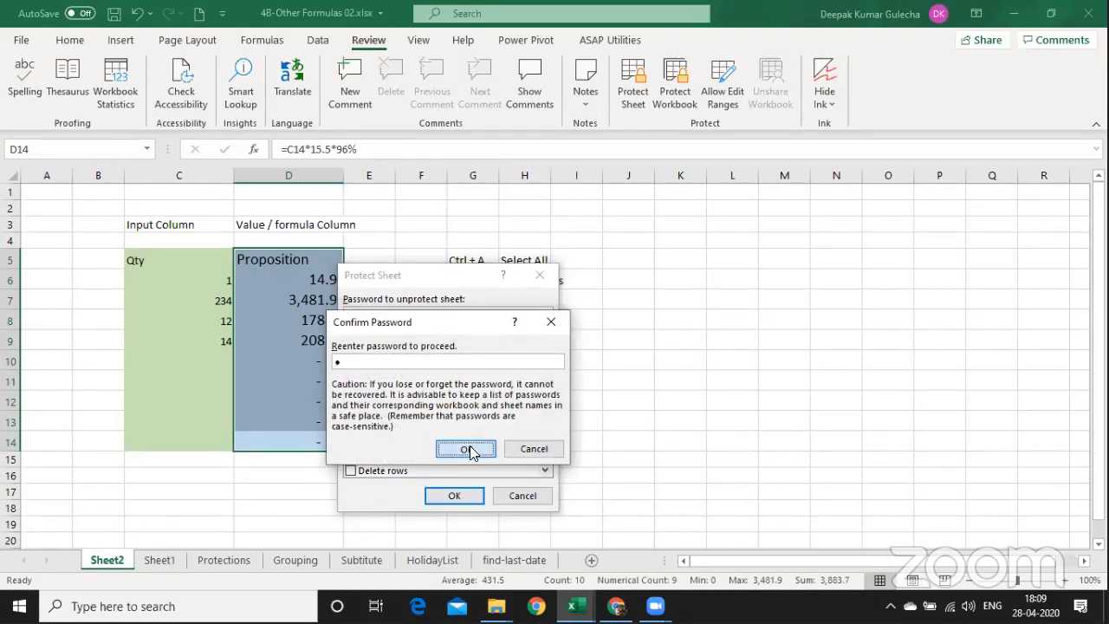
Check cells D6–D10 and try editing D10, which is refused with a warning.
click(306, 303)
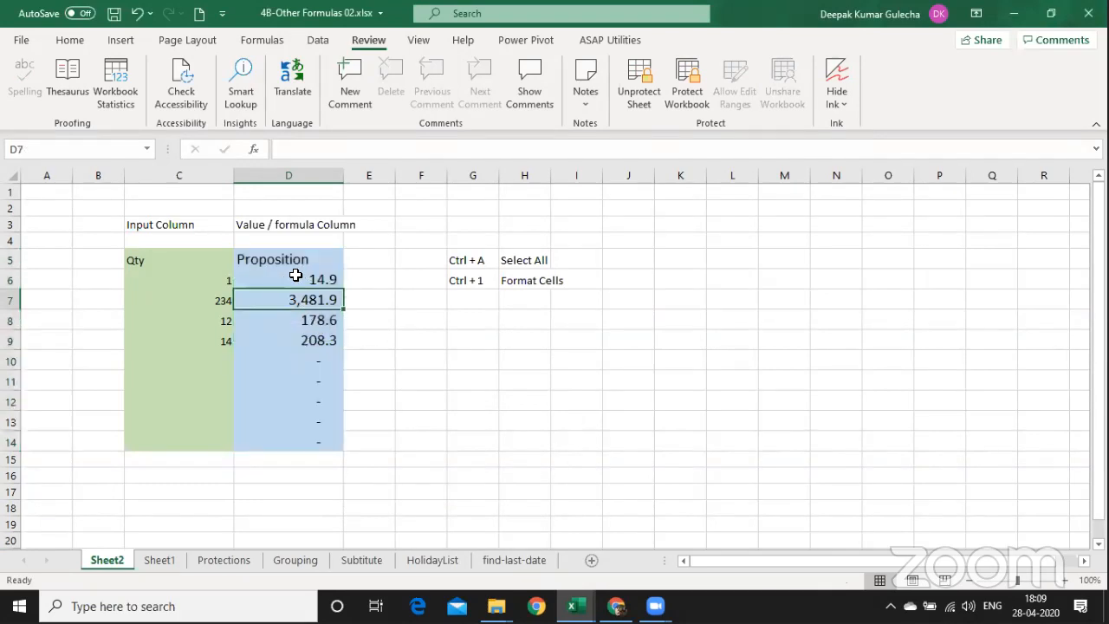
click(277, 335)
click(291, 282)
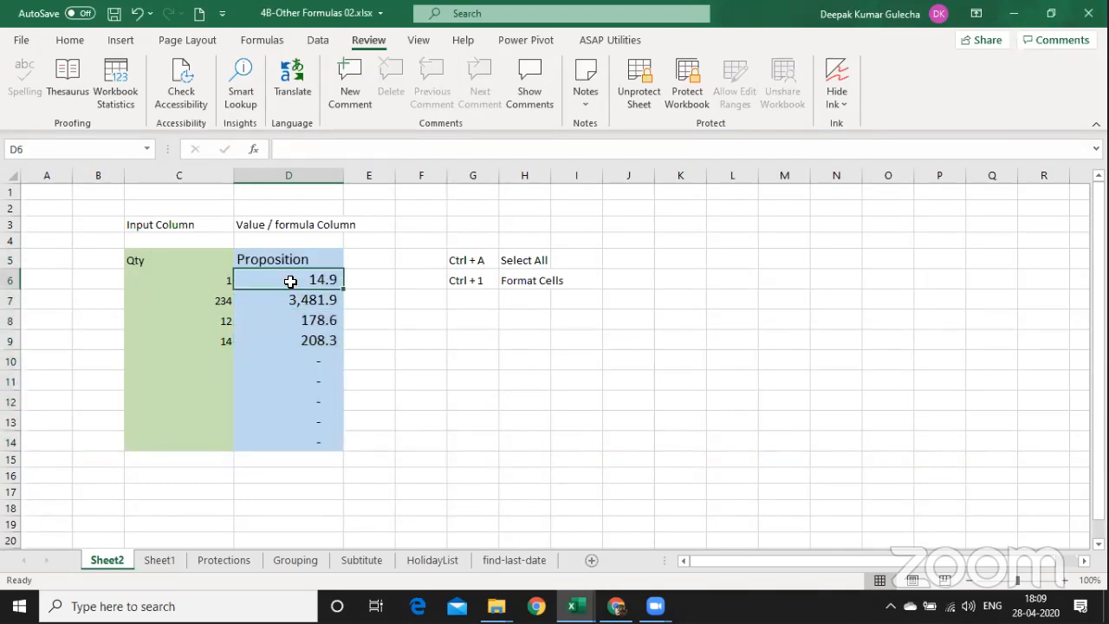
click(294, 355)
double_click(297, 355)
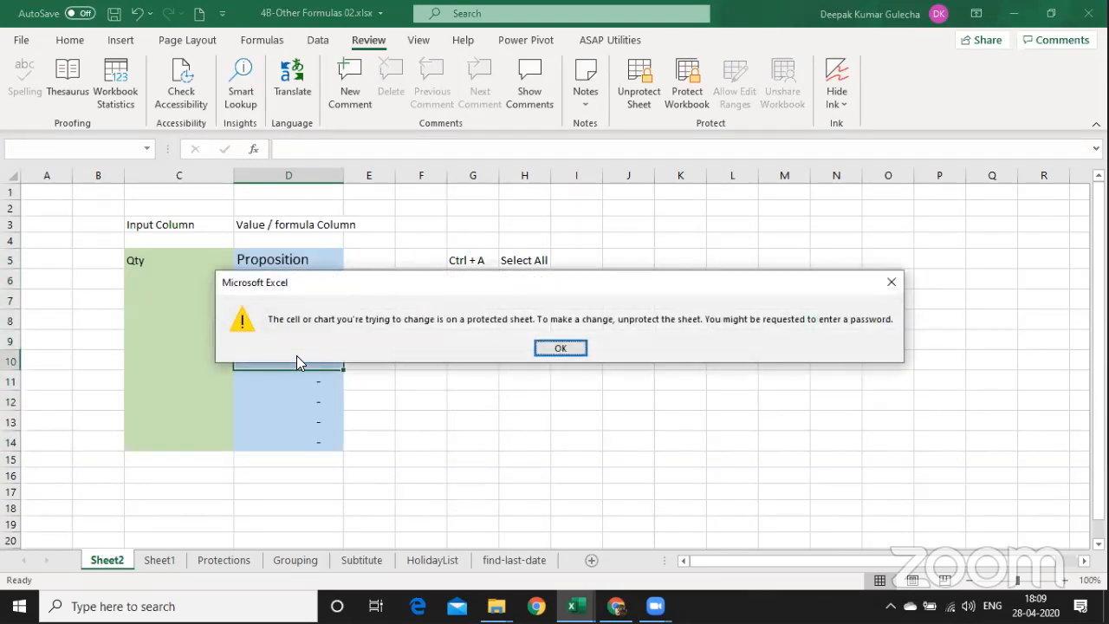
key(Escape)
double_click(296, 355)
key(Escape)
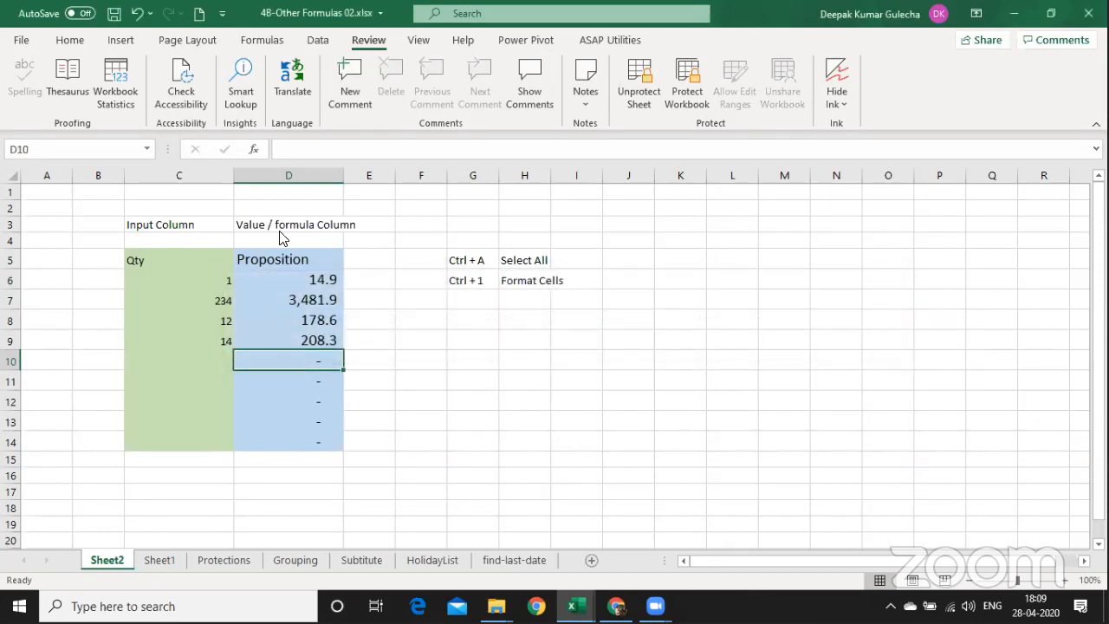